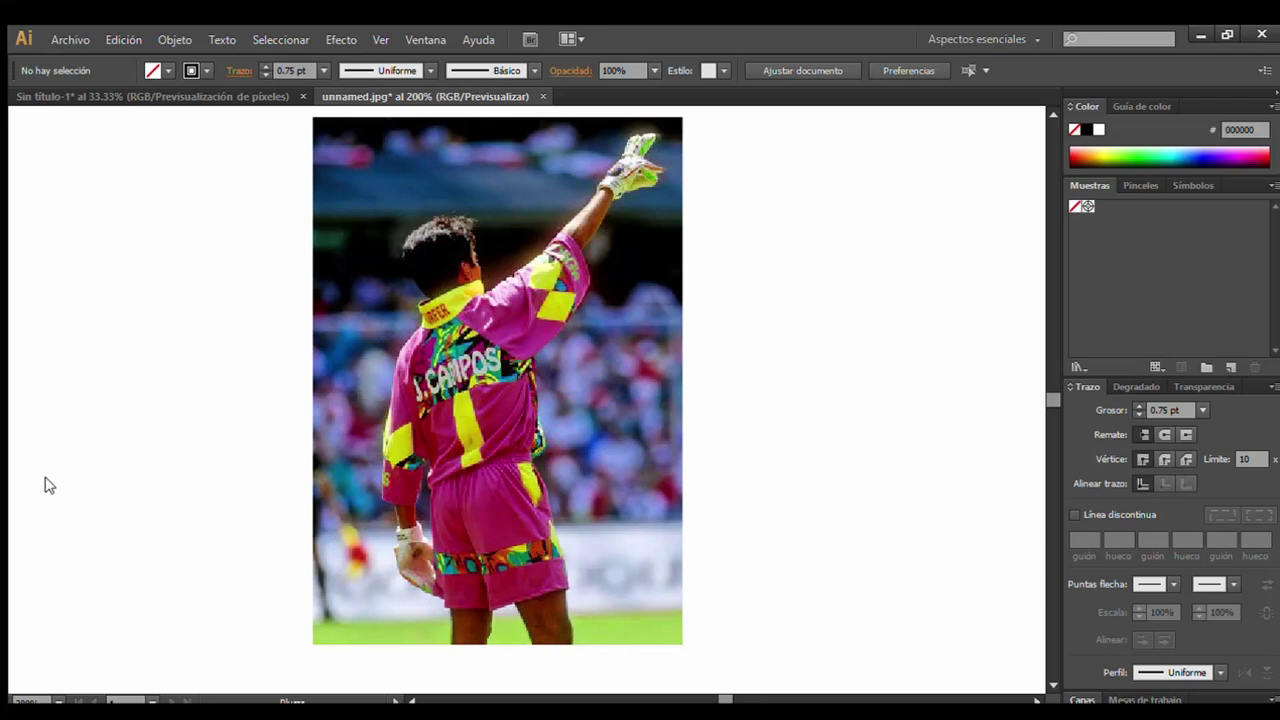
Place the first black anchors down the outer edge of the right leg.
click(562, 593)
click(572, 625)
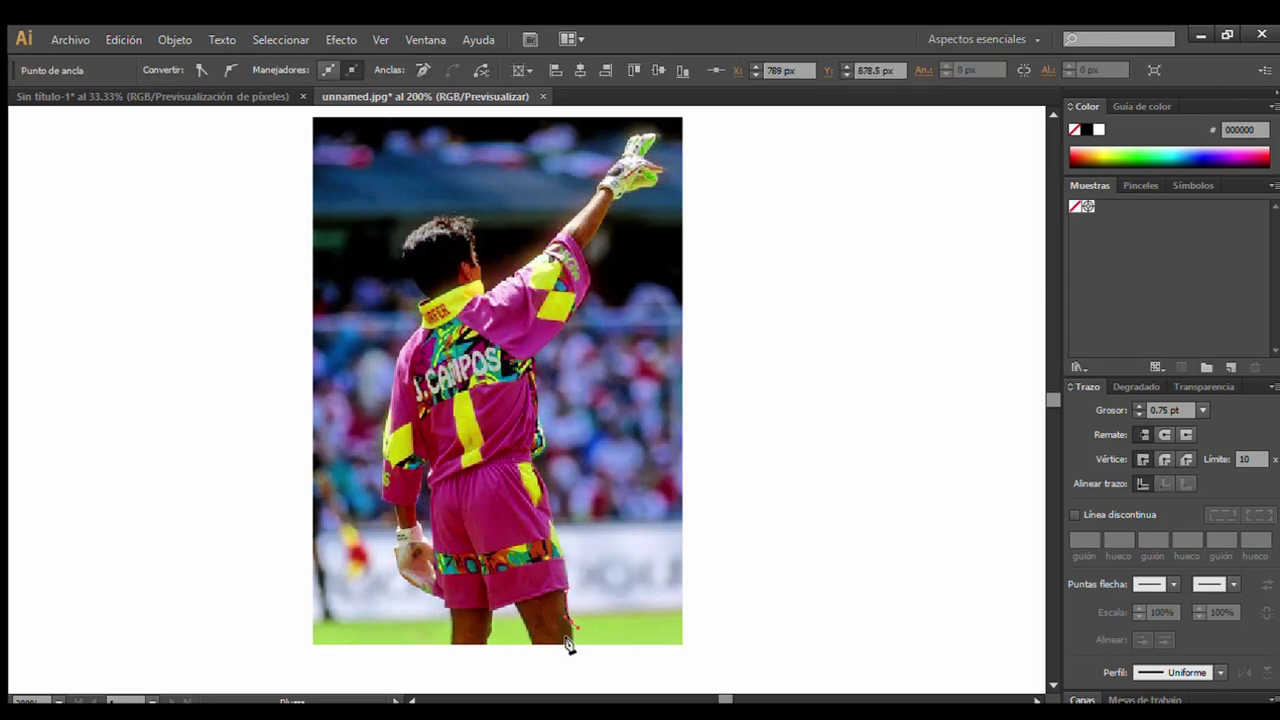
click(578, 650)
ctrl+click(732, 488)
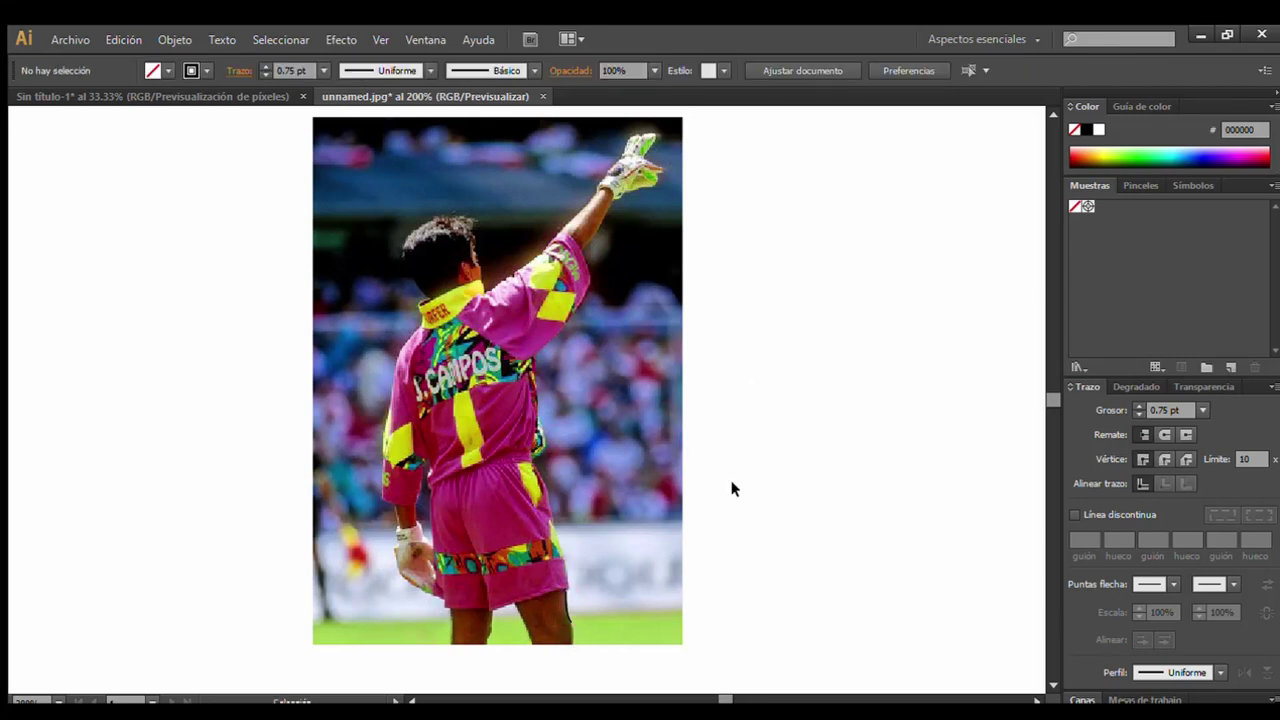
click(566, 634)
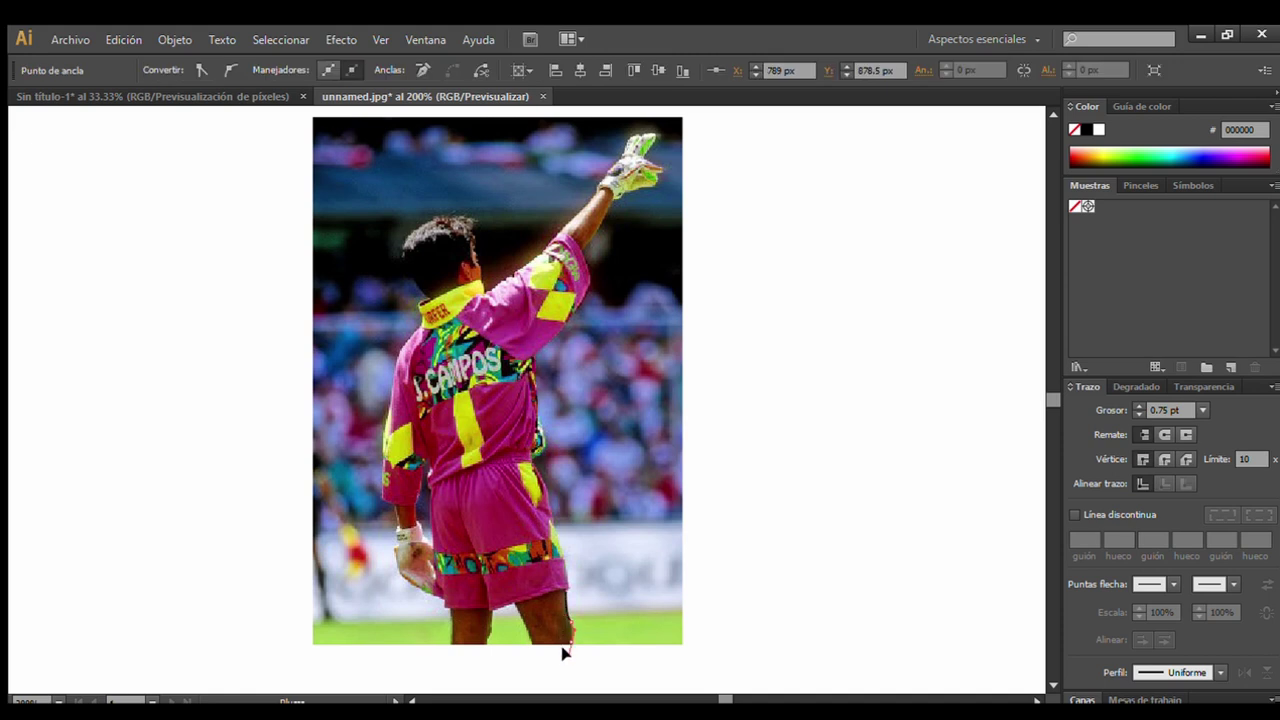
ctrl+click(756, 490)
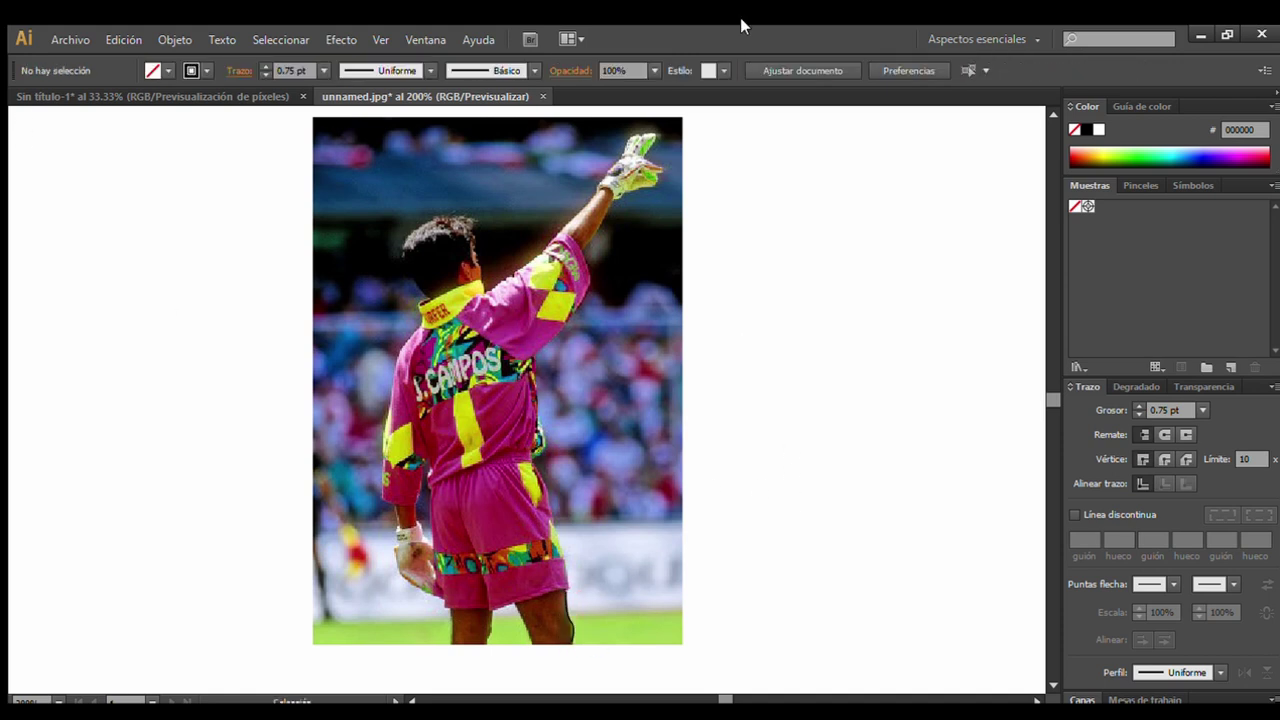
key(ctrl+a)
Zoom in to 800% and extend the right-leg outline to the photo's bottom edge.
scroll(51, 436, down, 3)
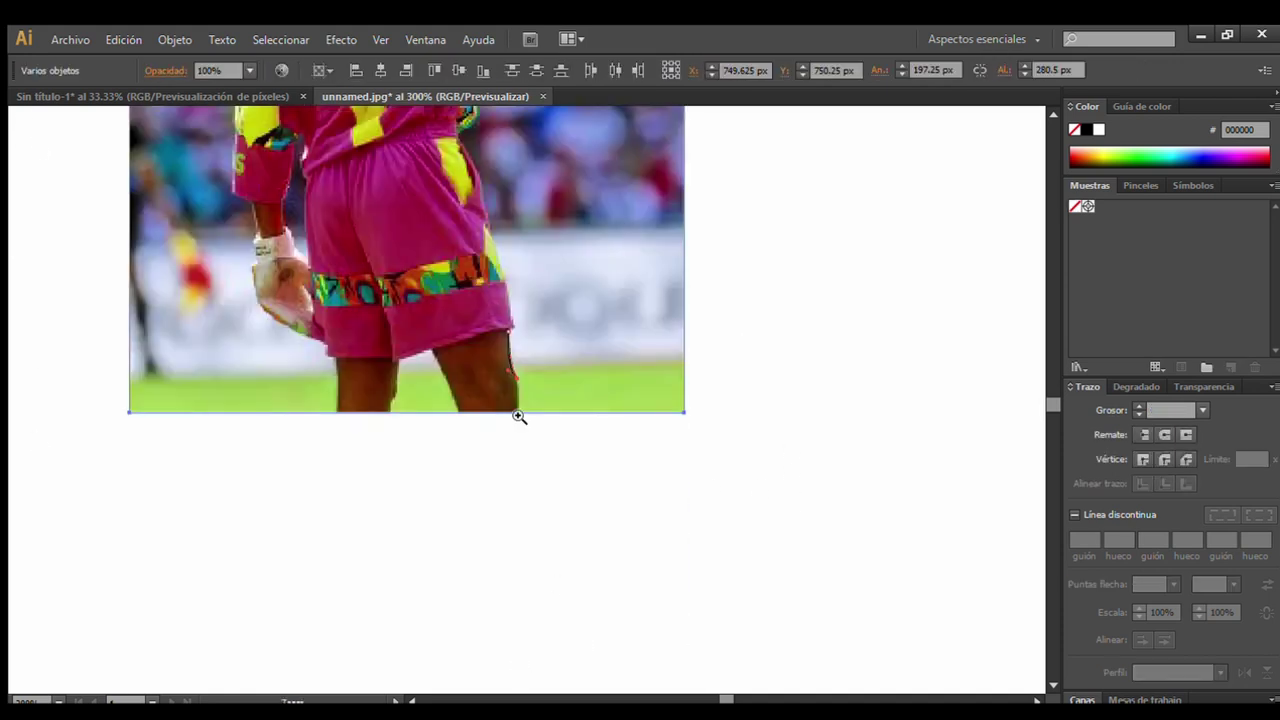
click(518, 414)
click(517, 348)
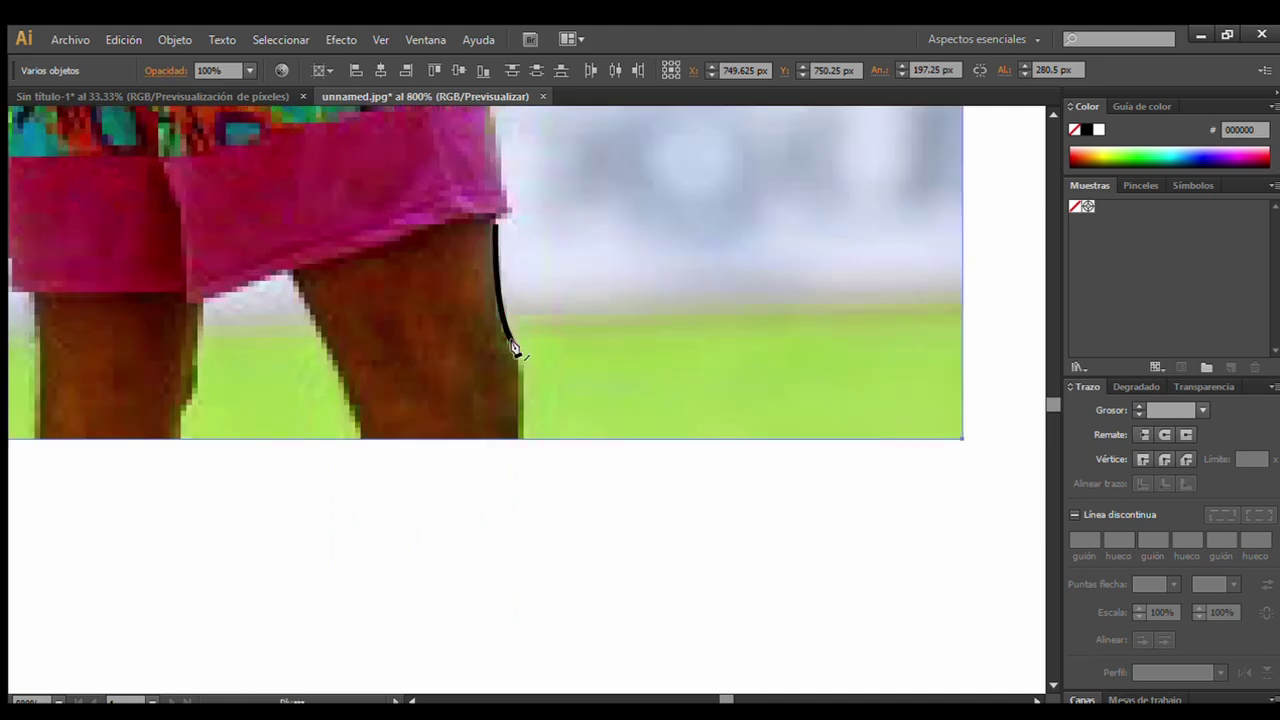
drag(520, 432, 520, 446)
click(440, 497)
click(509, 428)
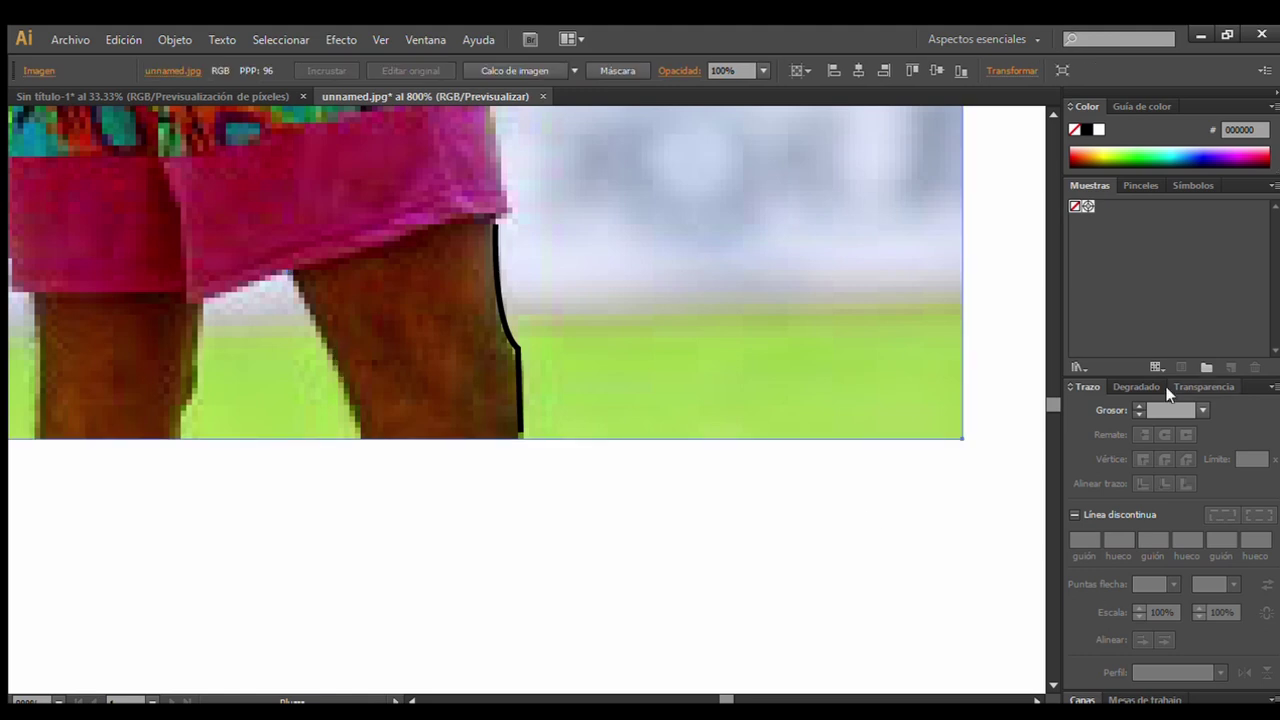
Trace the inner edge of the right leg below the shorts.
click(1082, 700)
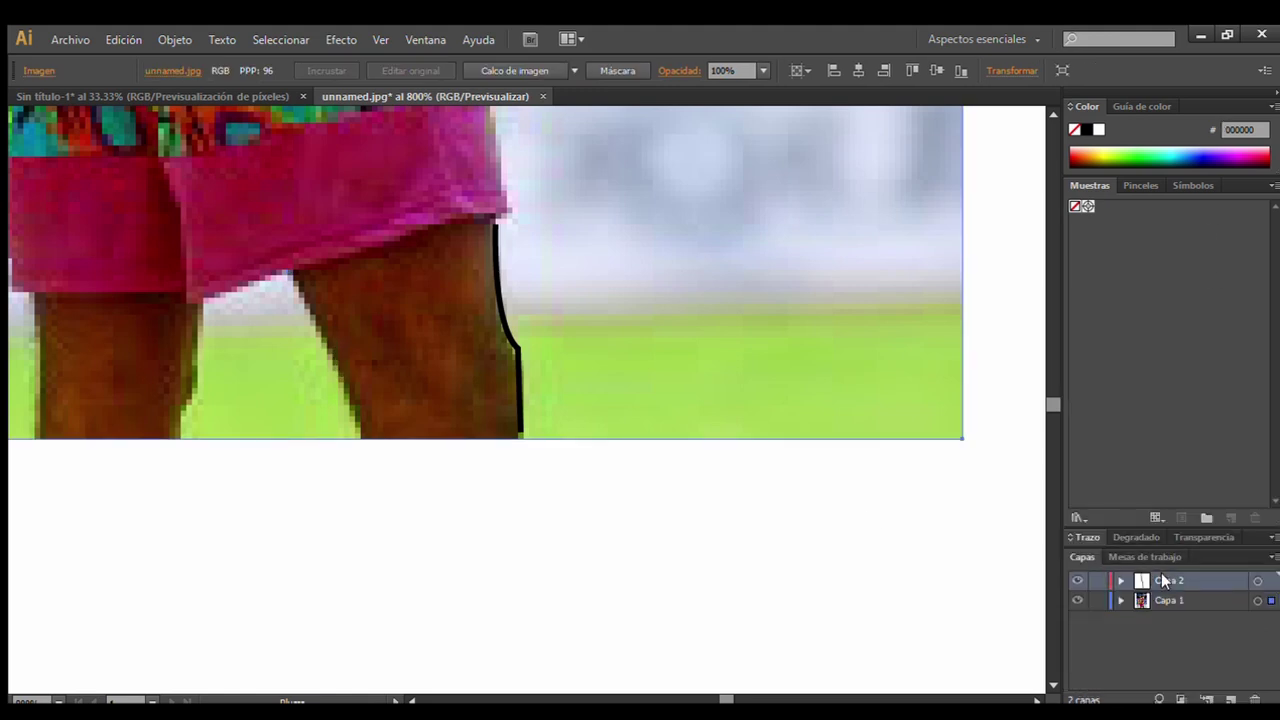
click(363, 405)
click(356, 438)
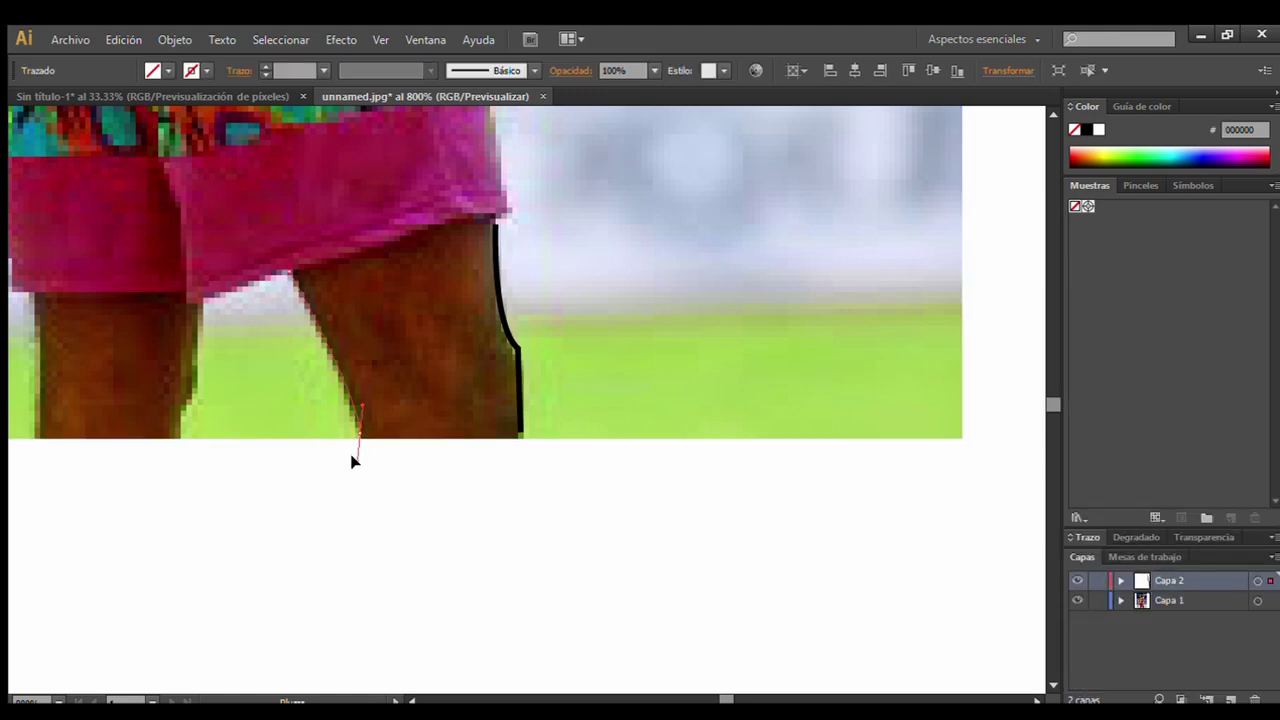
click(746, 306)
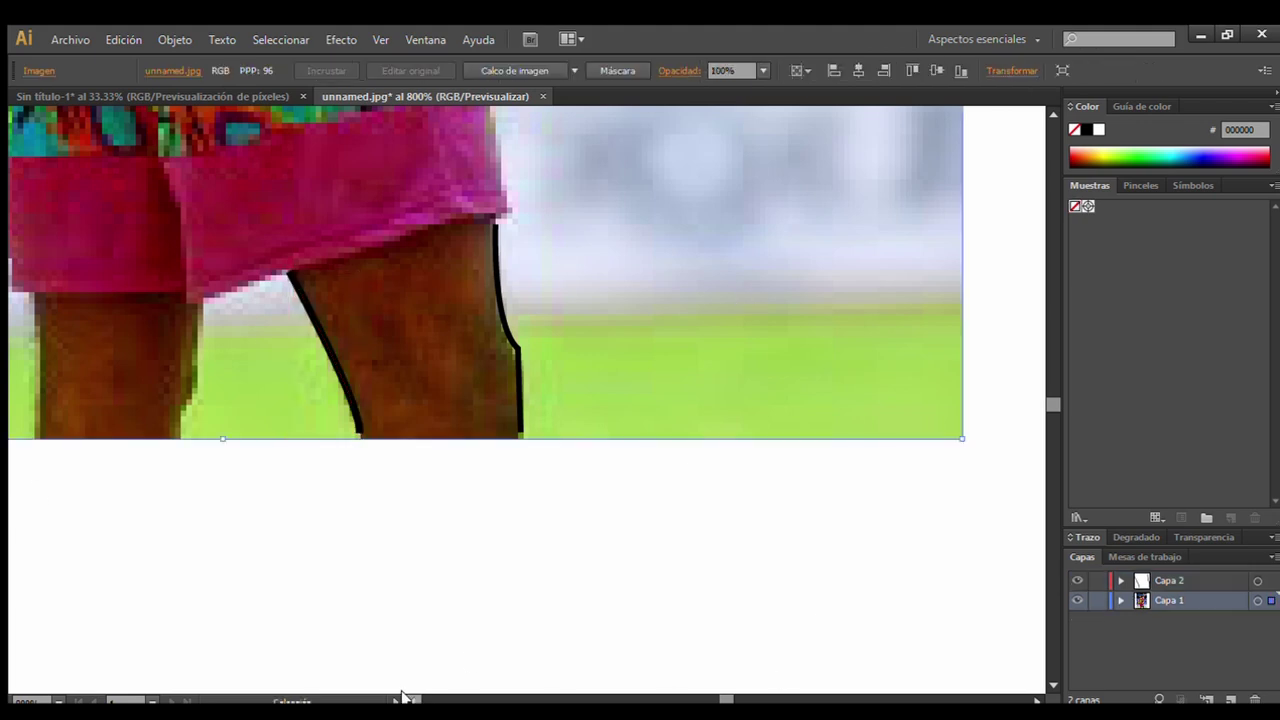
scroll(401, 697, left, 3)
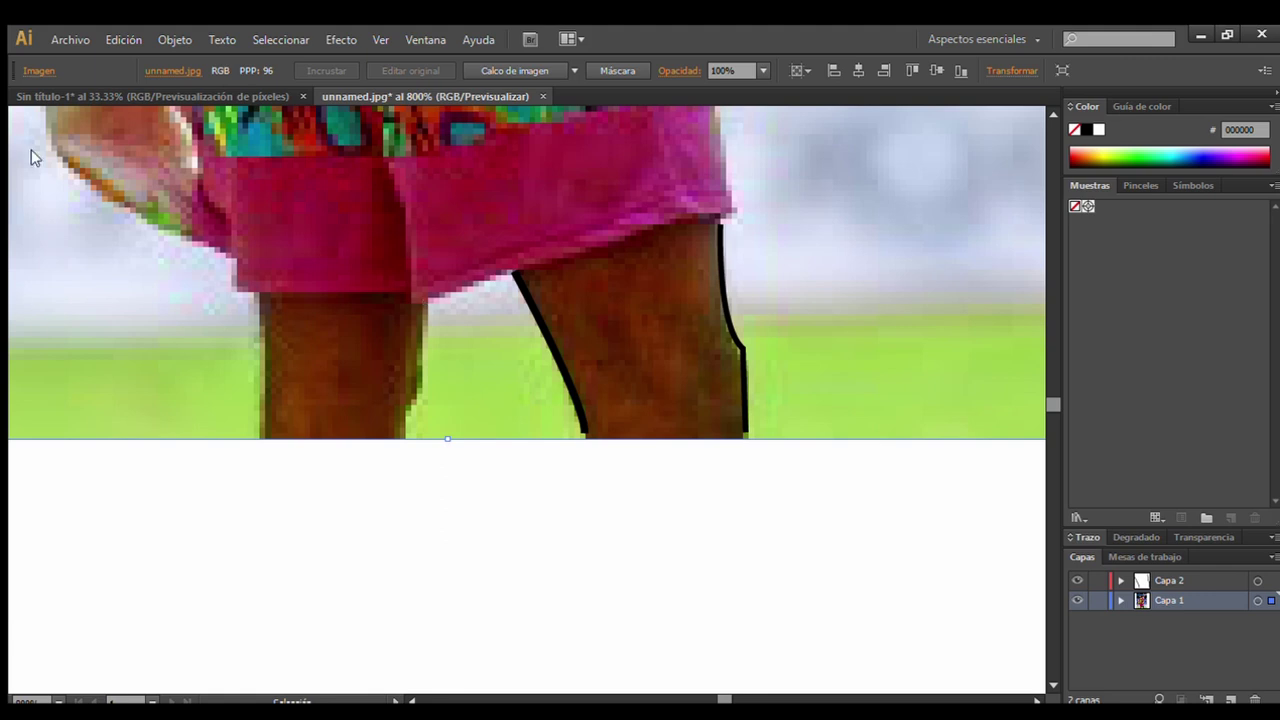
On Capa 2, outline the left leg's right edge down to the photo bottom.
click(423, 309)
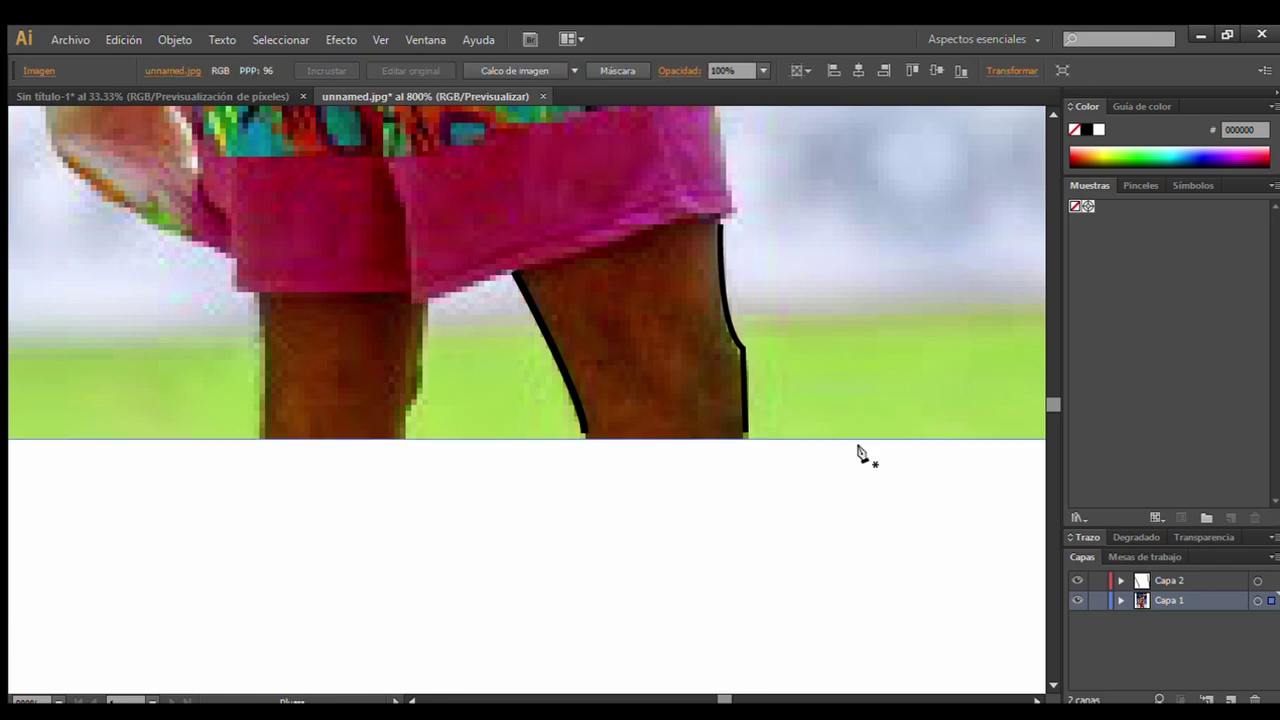
click(404, 408)
click(378, 438)
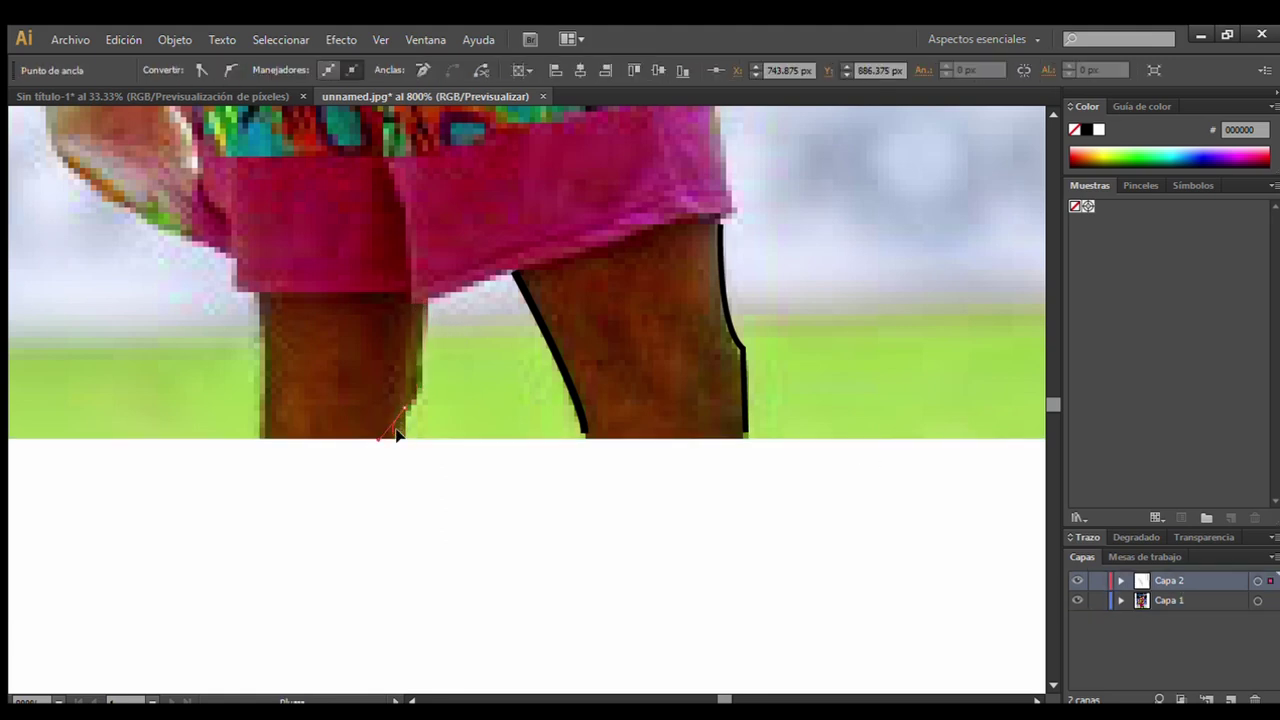
key(Delete)
click(401, 331)
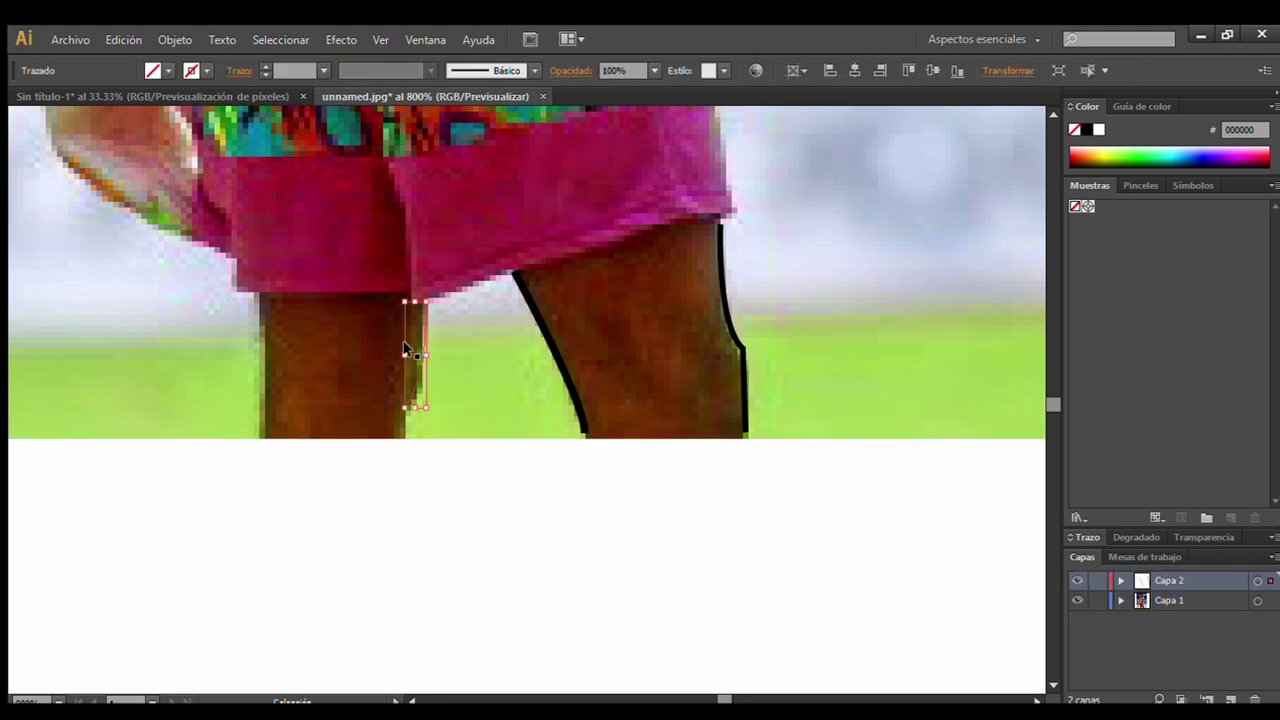
click(147, 248)
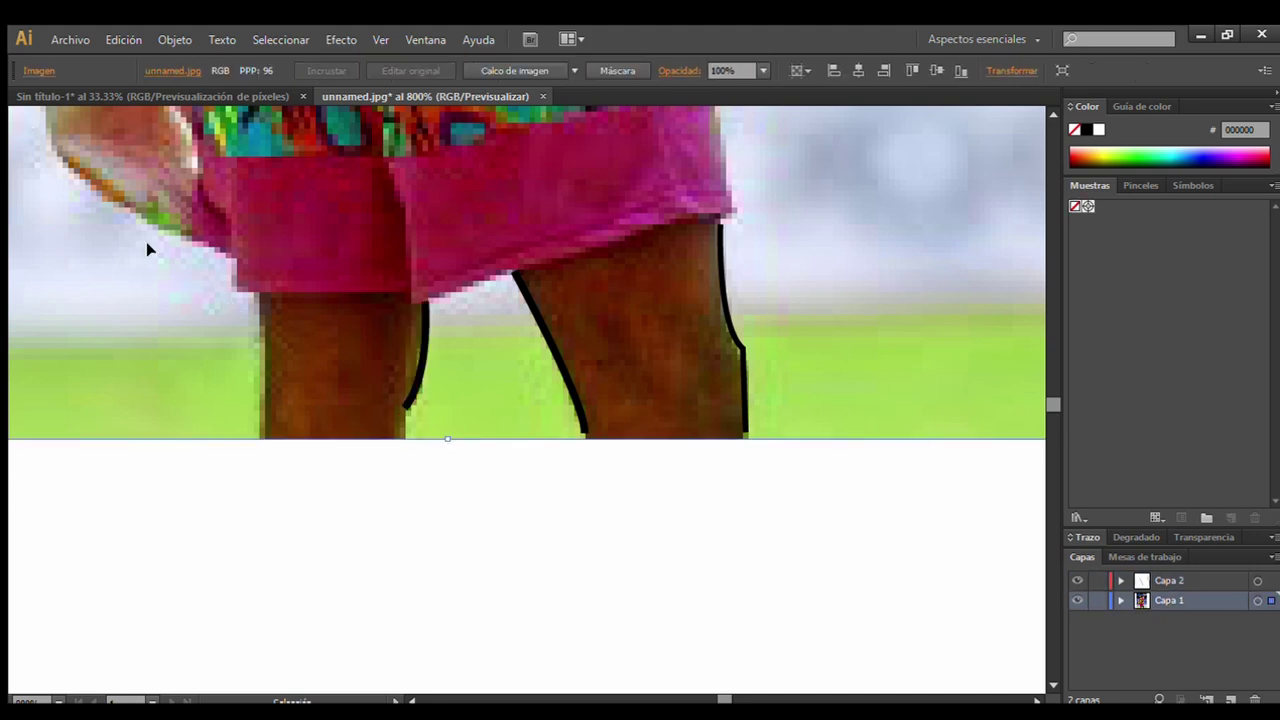
click(403, 437)
Outline the left leg's outer edge and seal it along the bottom edge.
click(262, 293)
click(262, 435)
click(401, 434)
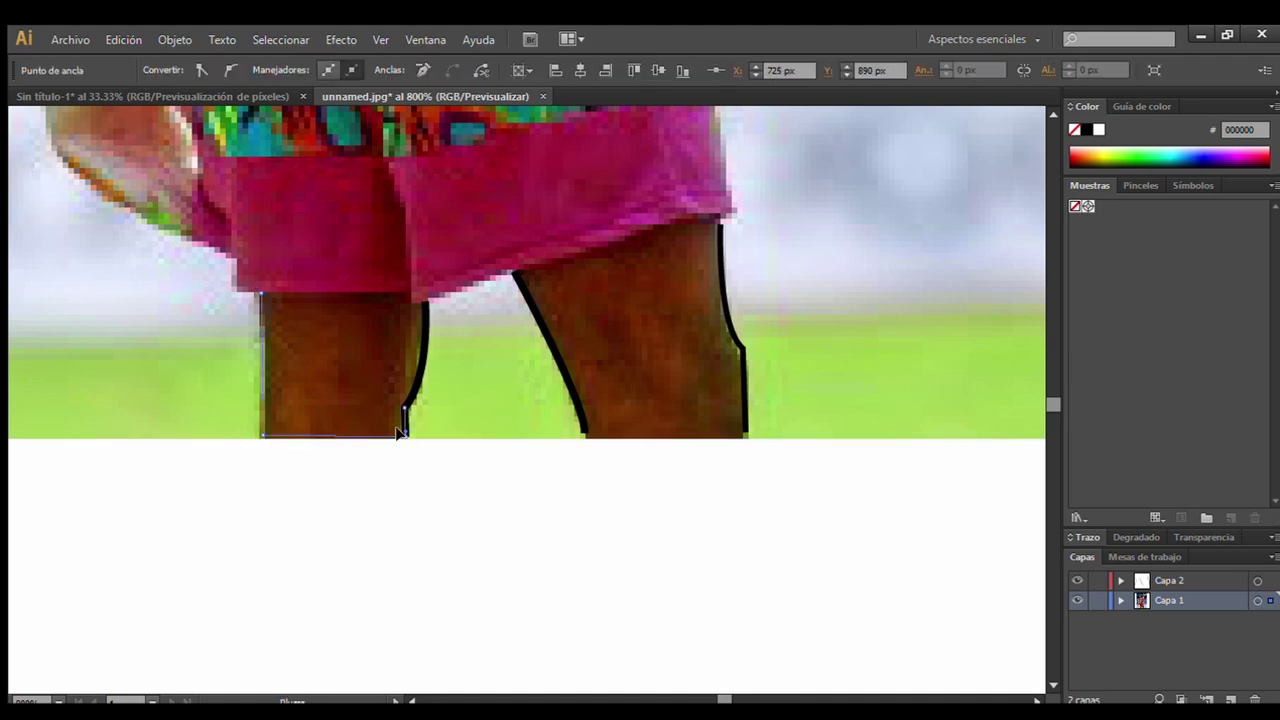
key(v)
Close the right leg's outline along the bottom edge and return to Selection.
click(14, 130)
key(p)
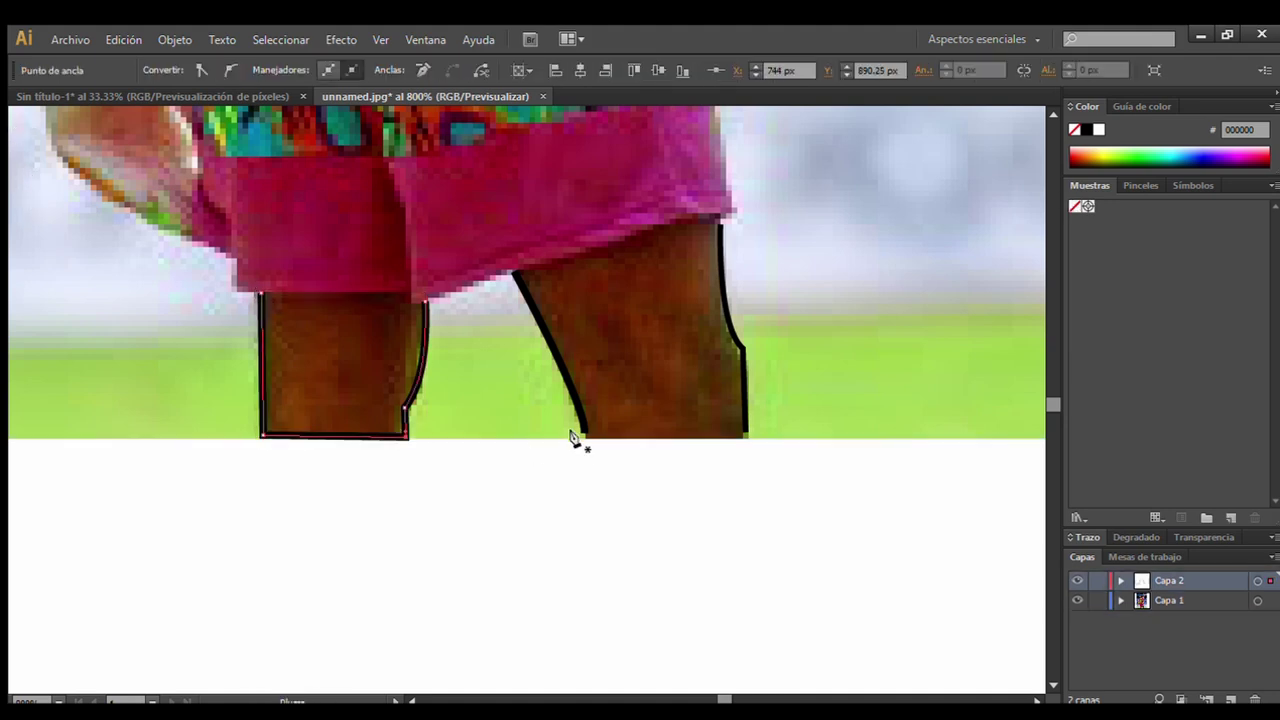
click(583, 435)
click(745, 435)
key(v)
click(903, 280)
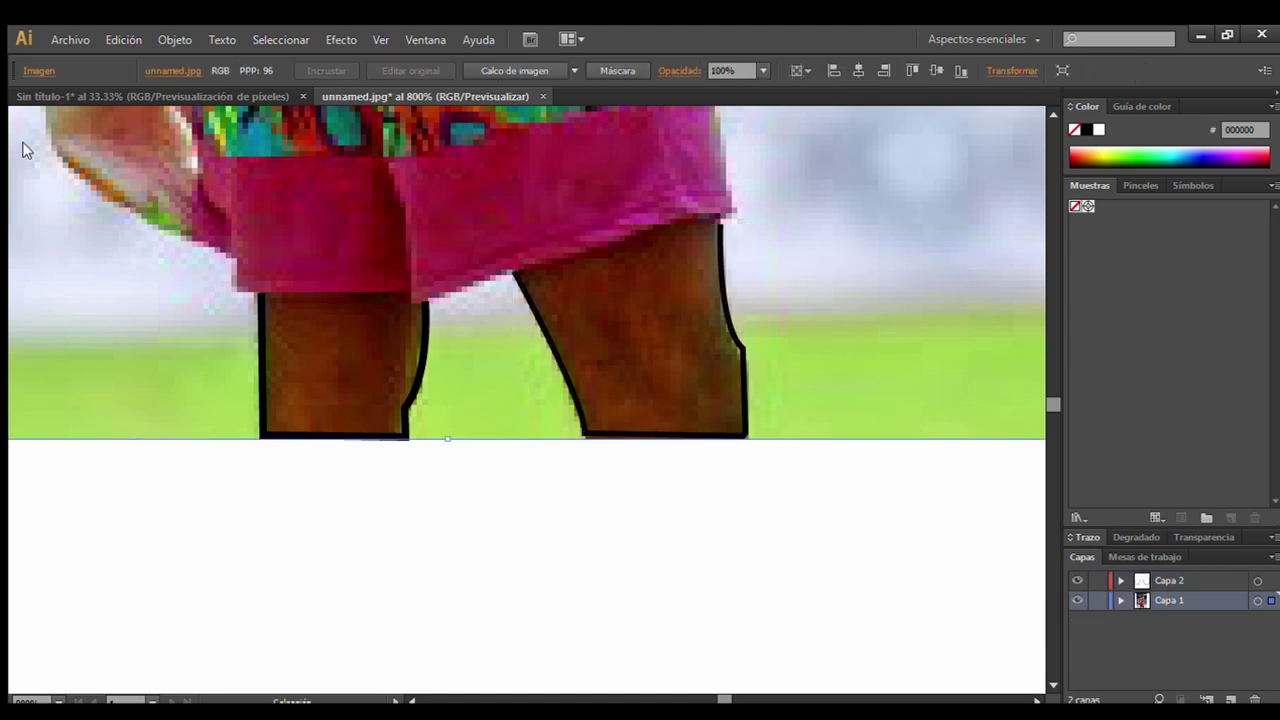
Make Capa 2 active and start a path at the top of the shorts' left seam.
scroll(1045, 113, up, 5)
scroll(1045, 113, up, 3)
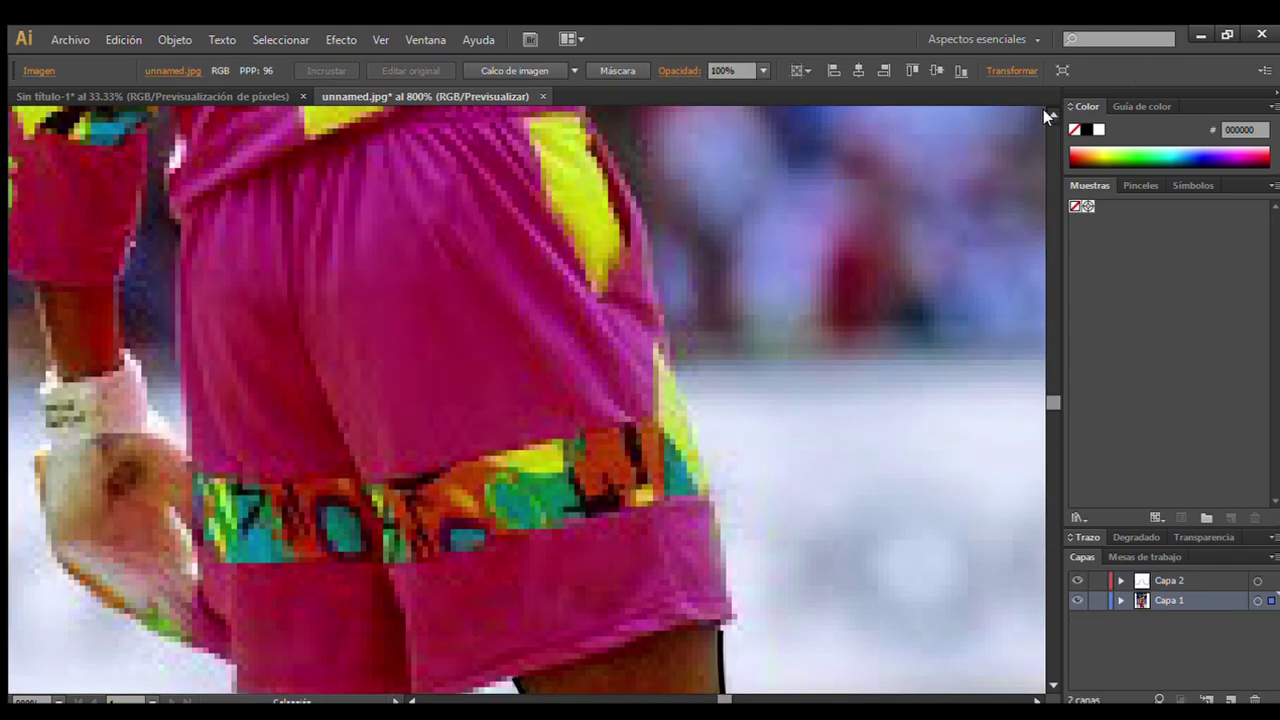
scroll(1047, 116, up, 1)
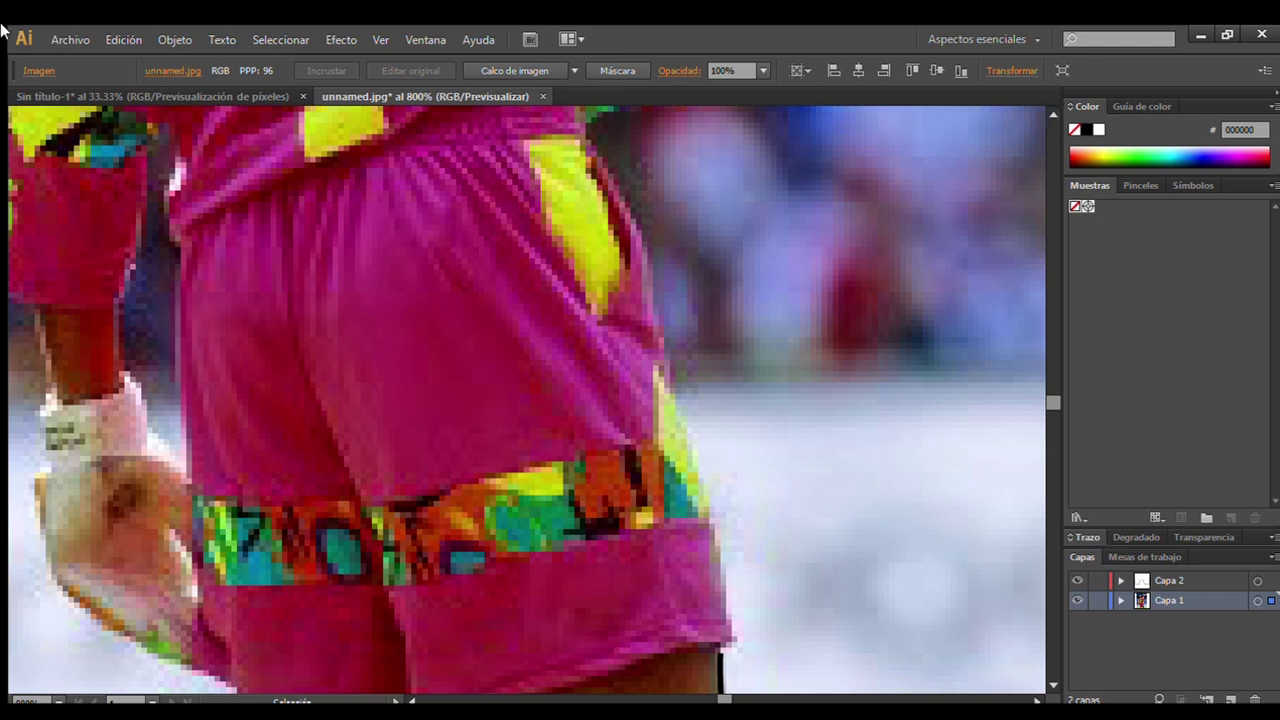
click(1050, 685)
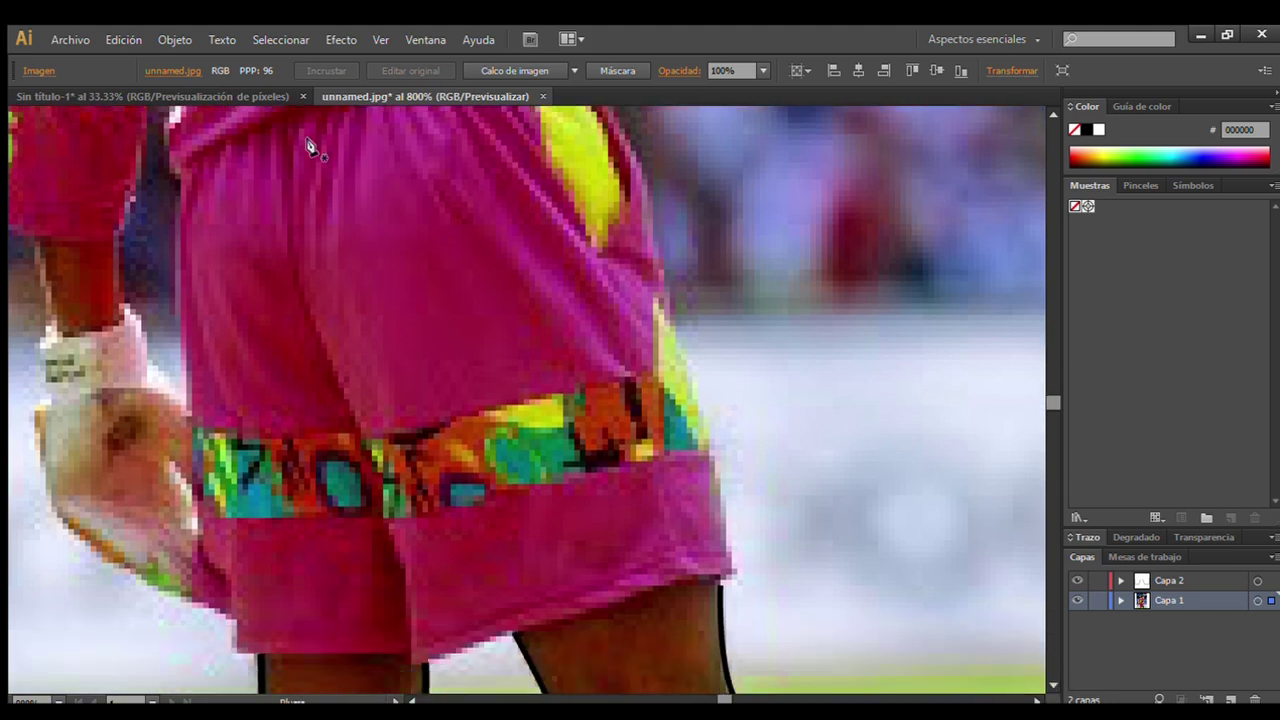
click(1105, 582)
scroll(527, 400, down, 1)
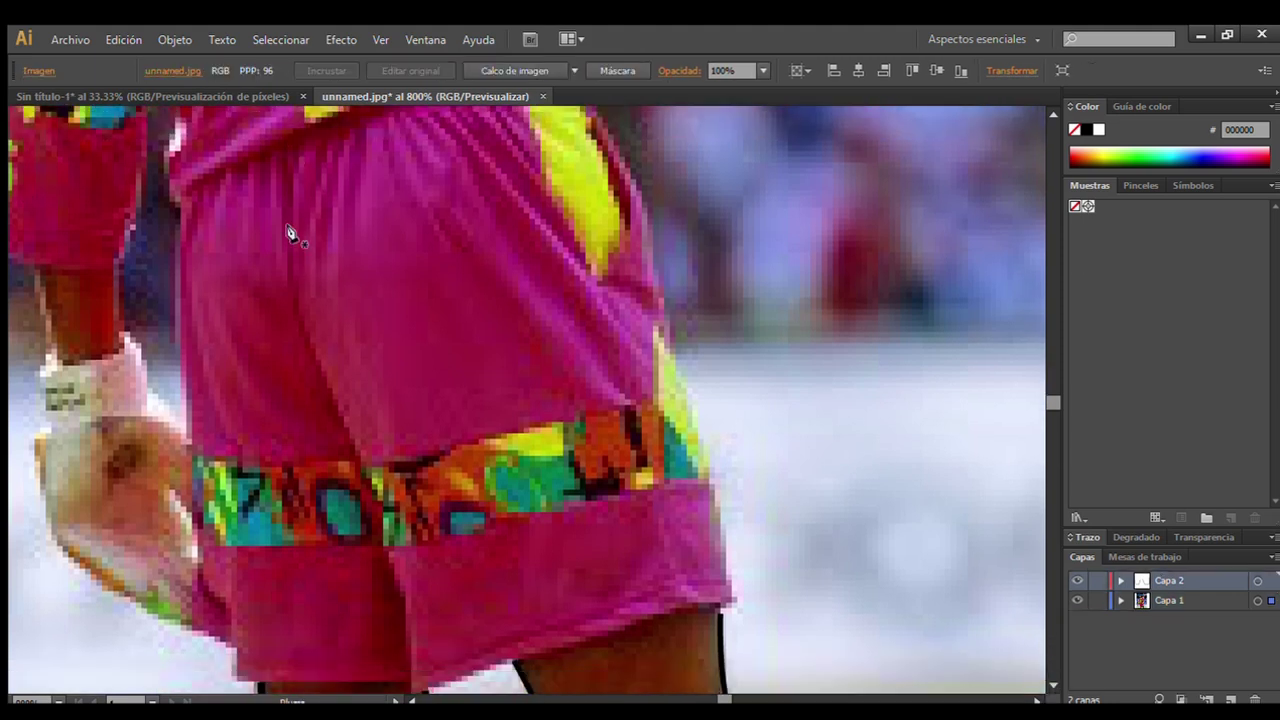
click(292, 145)
drag(393, 563, 463, 580)
key(ctrl+z)
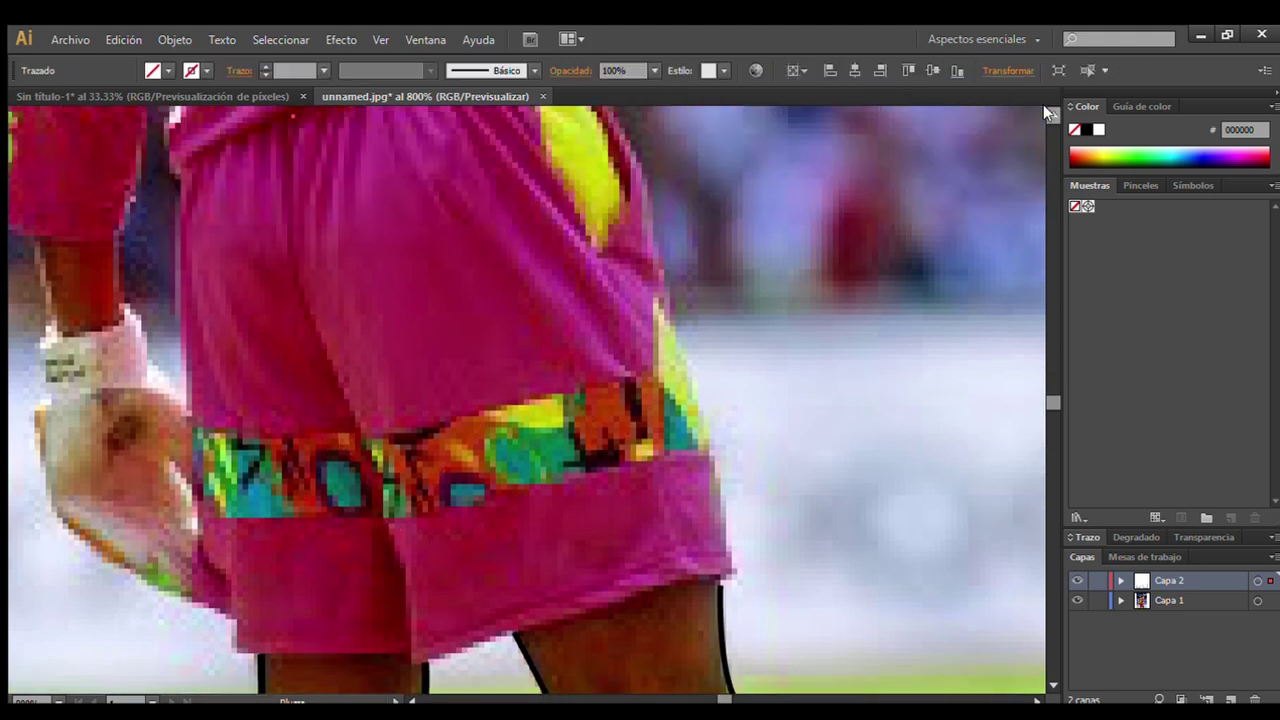
Trace the shorts' left seam down to the hem with curved anchors.
click(324, 356)
drag(410, 648, 385, 665)
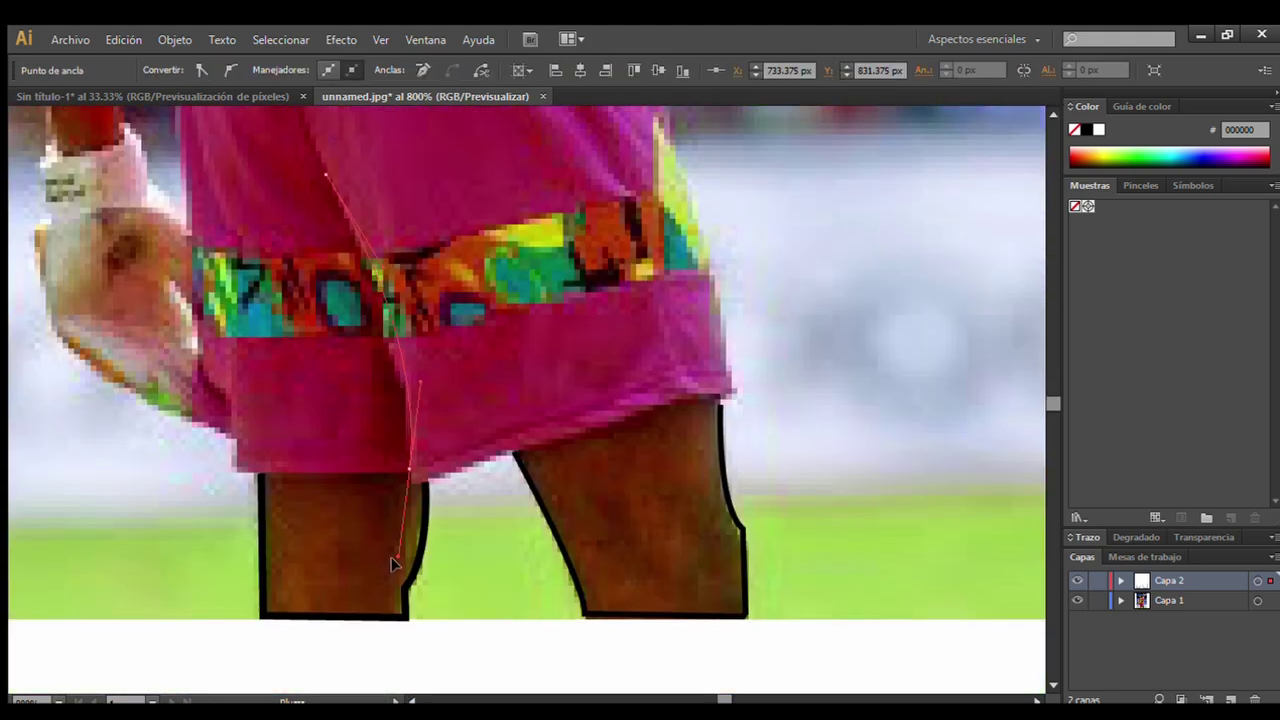
drag(385, 665, 424, 612)
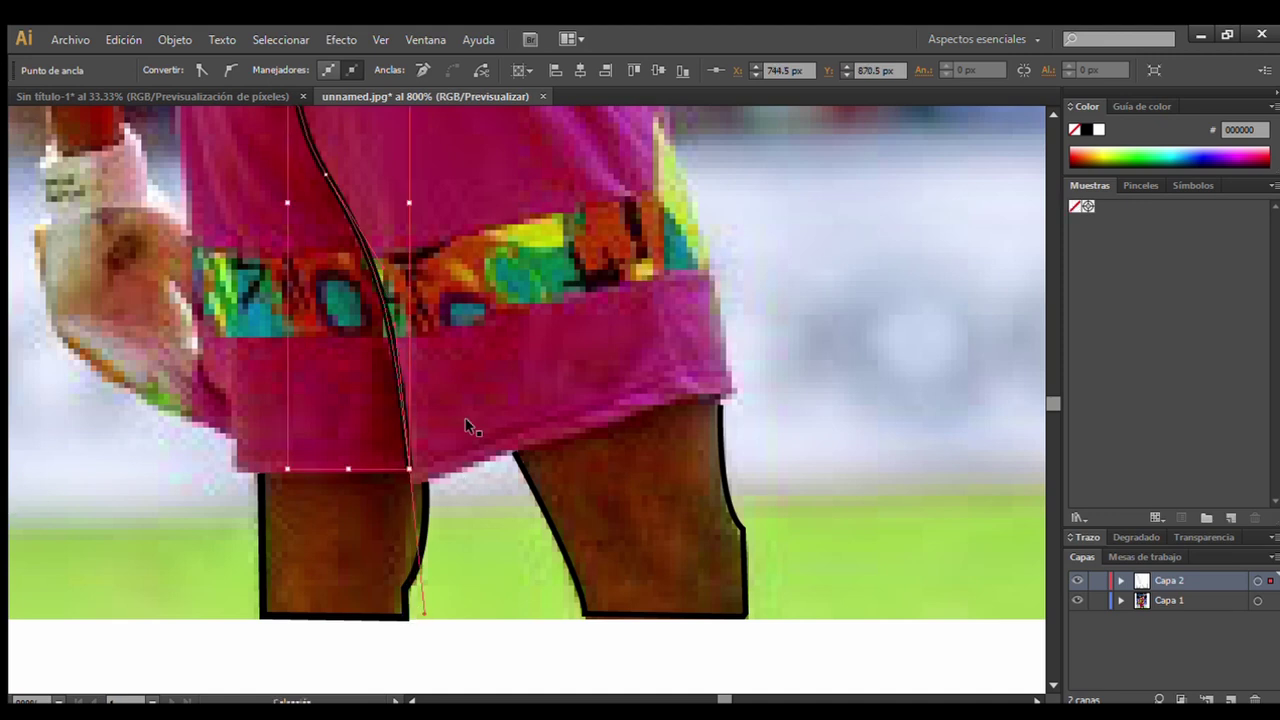
ctrl+click(309, 366)
click(410, 470)
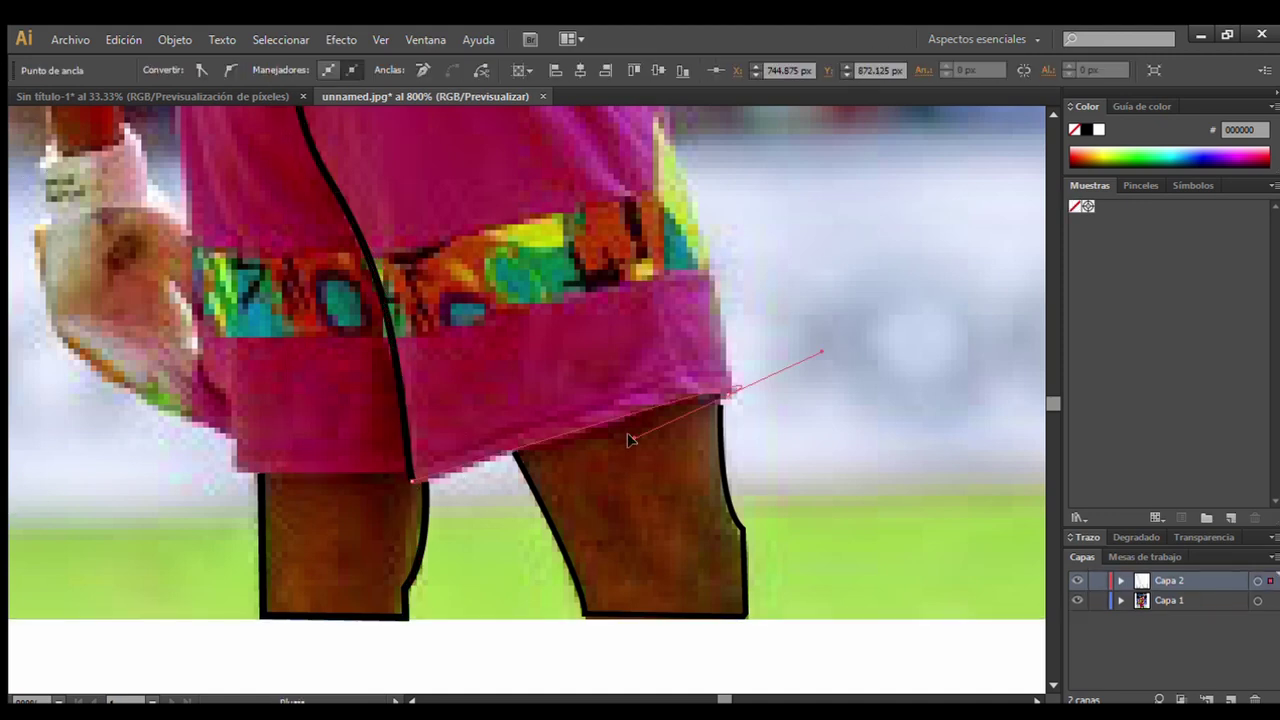
drag(727, 395, 838, 382)
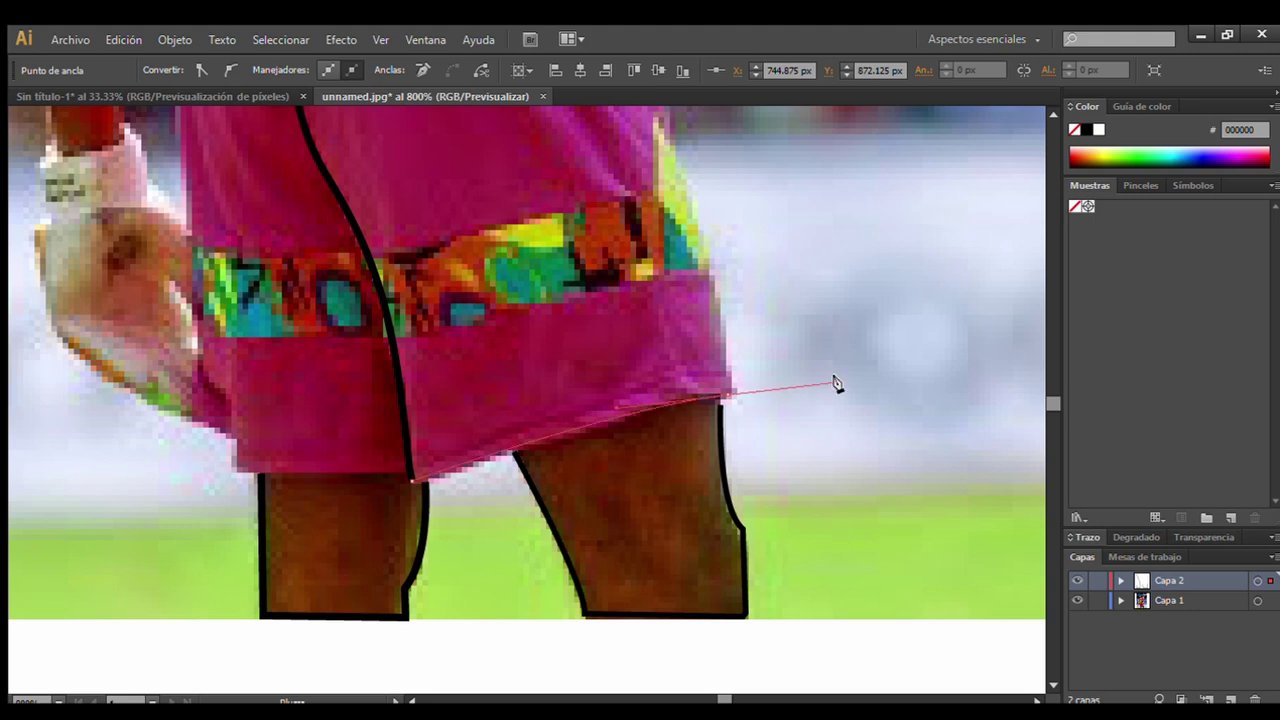
scroll(838, 382, up, 5)
click(657, 308)
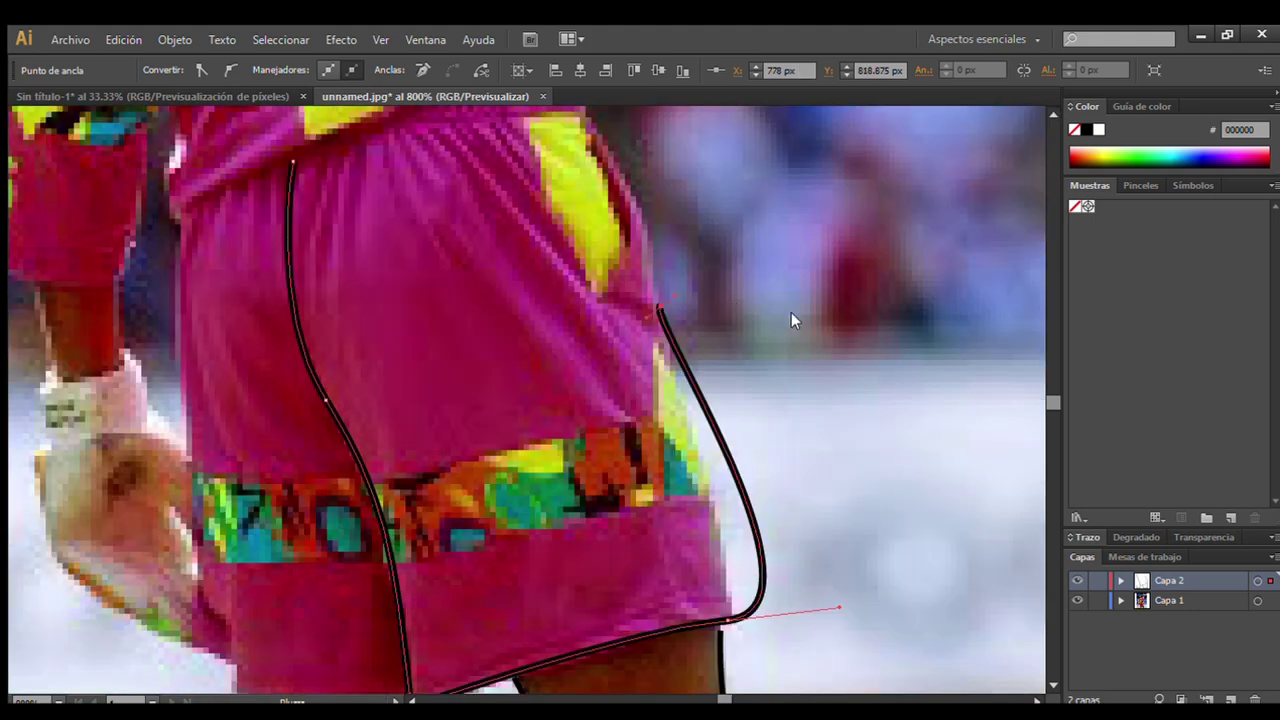
key(ctrl+z)
ctrl+click(773, 342)
Outline the shorts' right edge, curving up toward the hip.
click(730, 518)
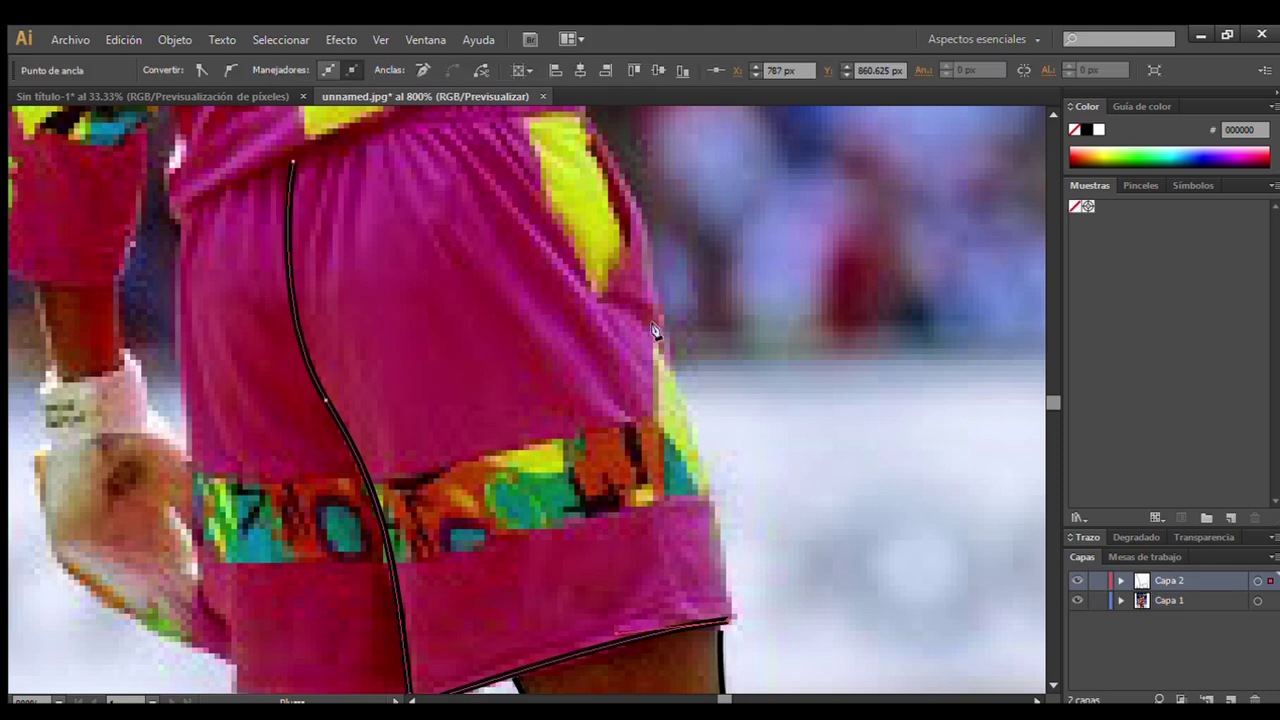
click(657, 325)
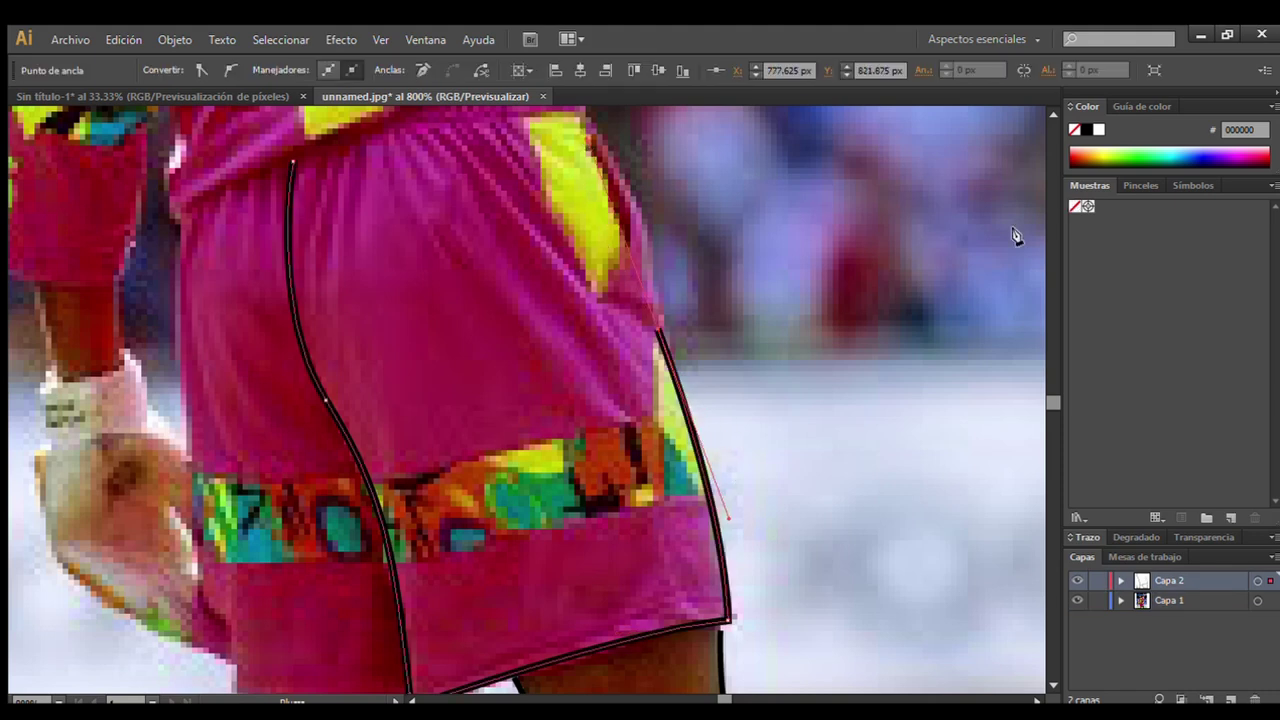
scroll(535, 400, up, 4)
ctrl+click(12, 170)
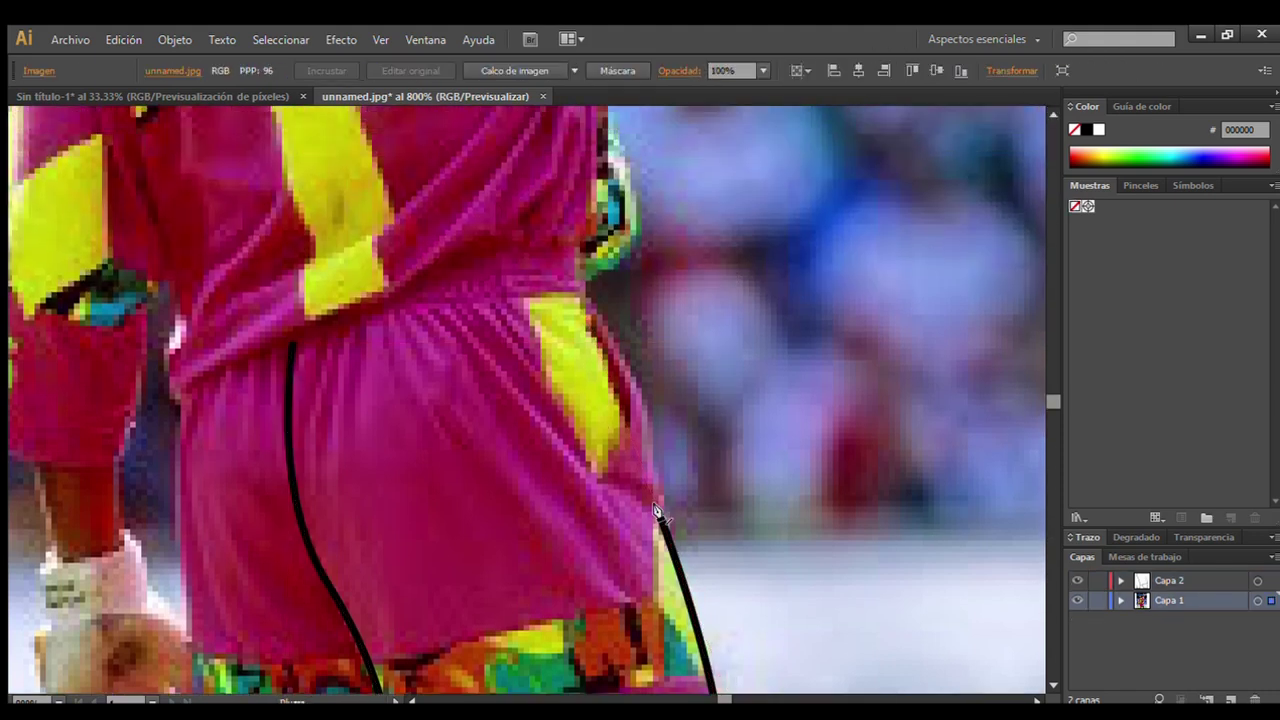
drag(590, 298, 512, 218)
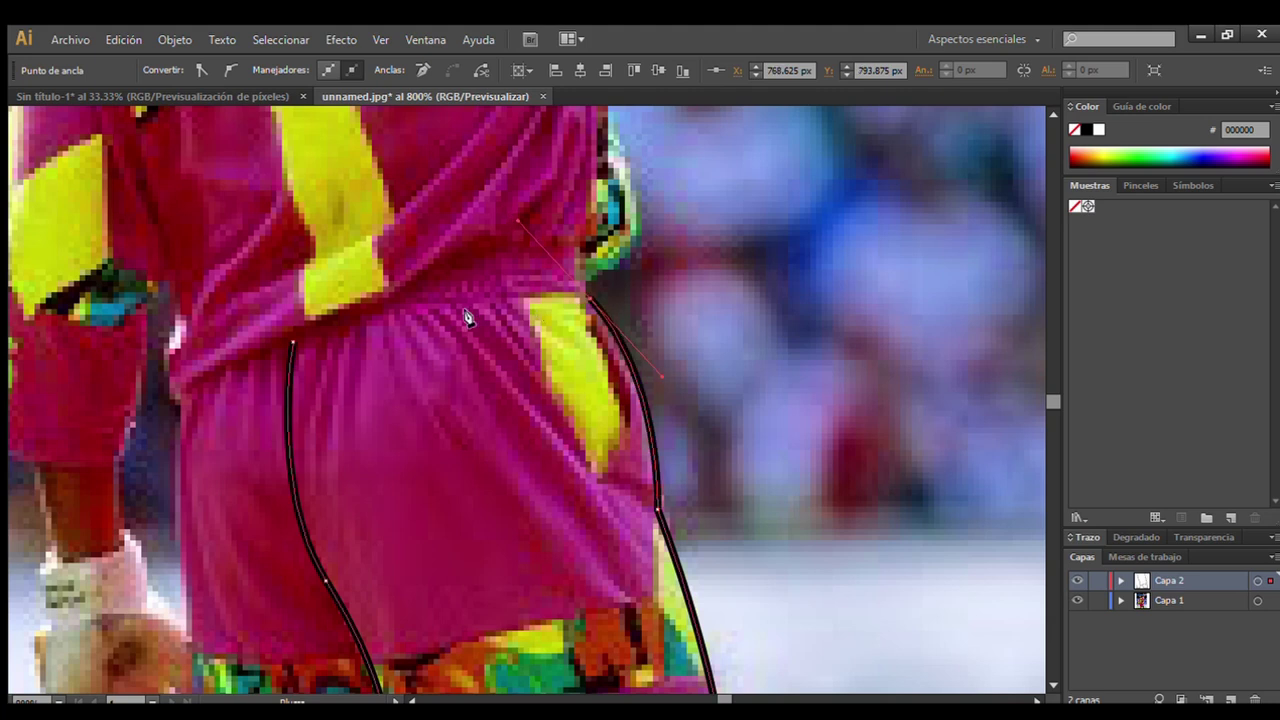
ctrl+click(813, 356)
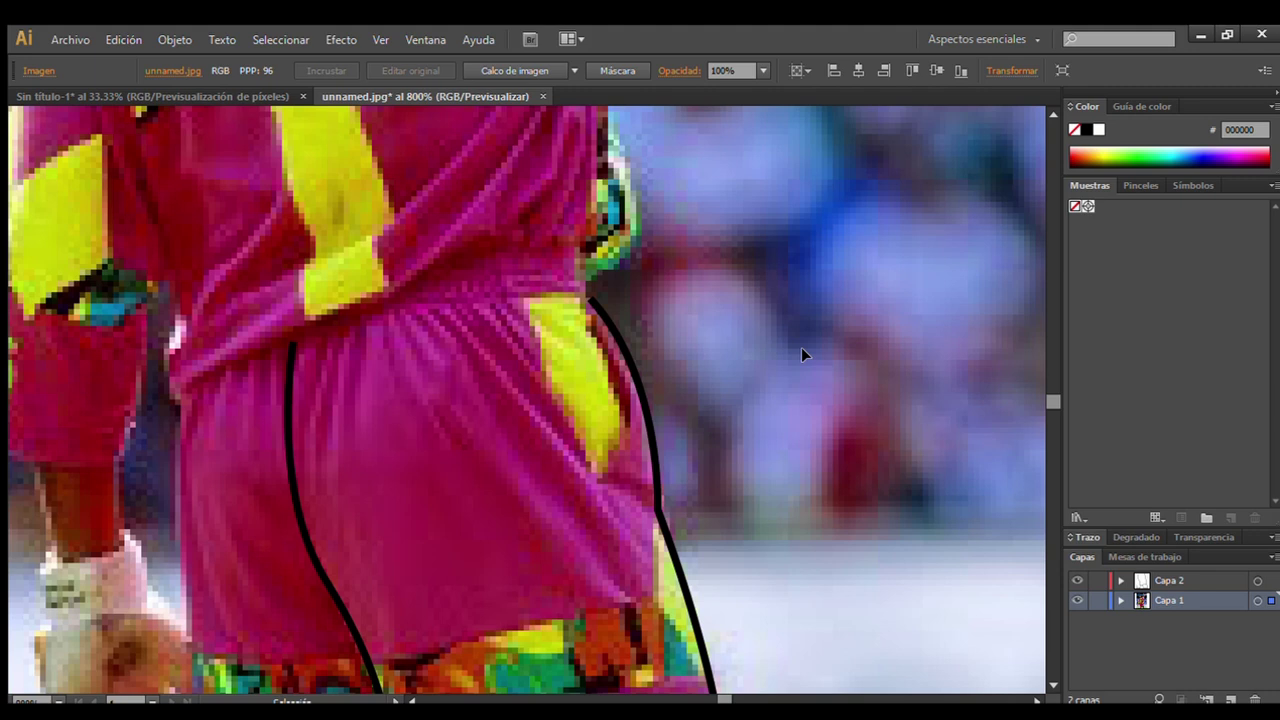
Extend the left seam outline up toward the waist and zoom out to 200%.
click(292, 343)
drag(462, 243, 499, 191)
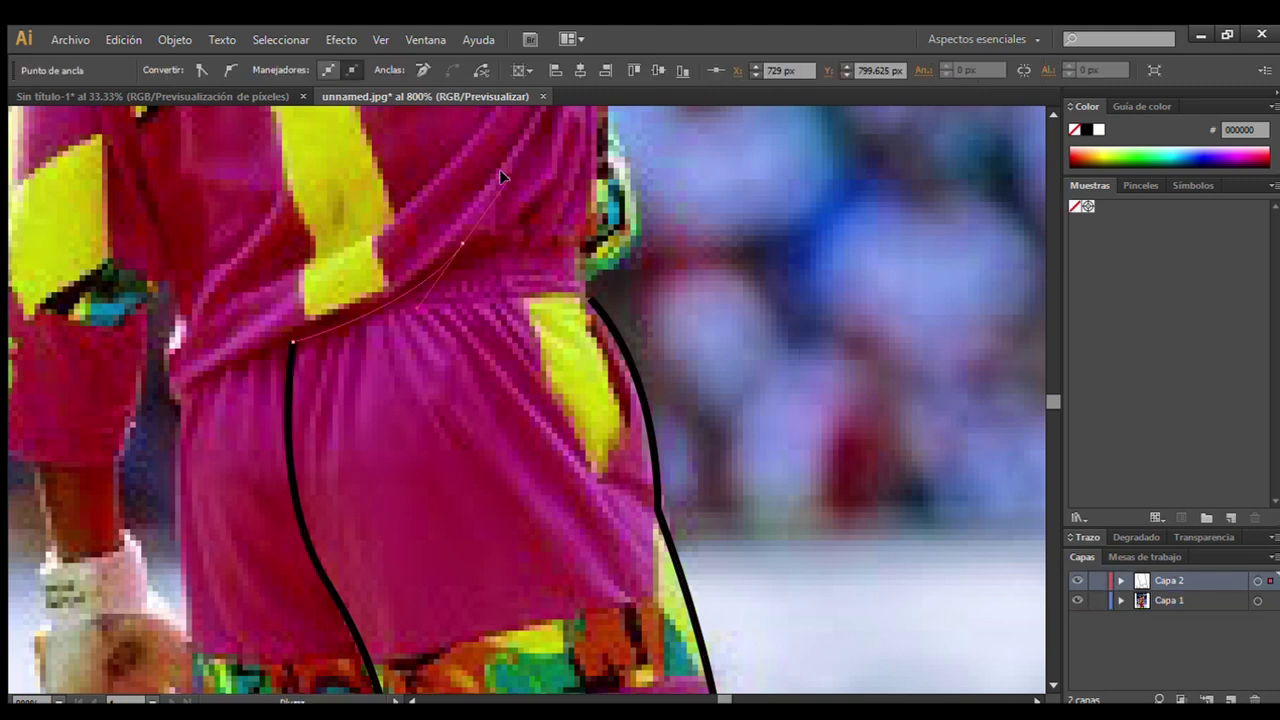
ctrl+click(324, 182)
key(ctrl+minus)
key(ctrl+minus)
key(ctrl+minus)
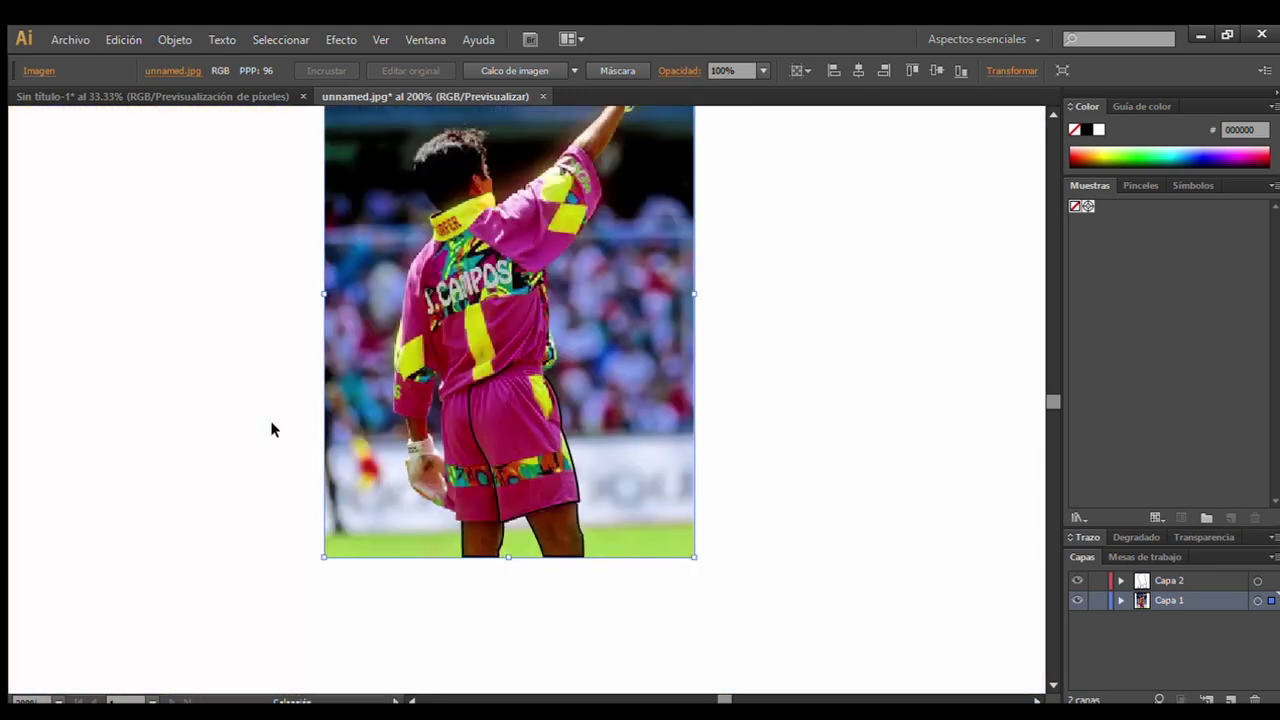
Zoom to 800% and reshape the curve of the shorts' left-side outline.
click(1077, 600)
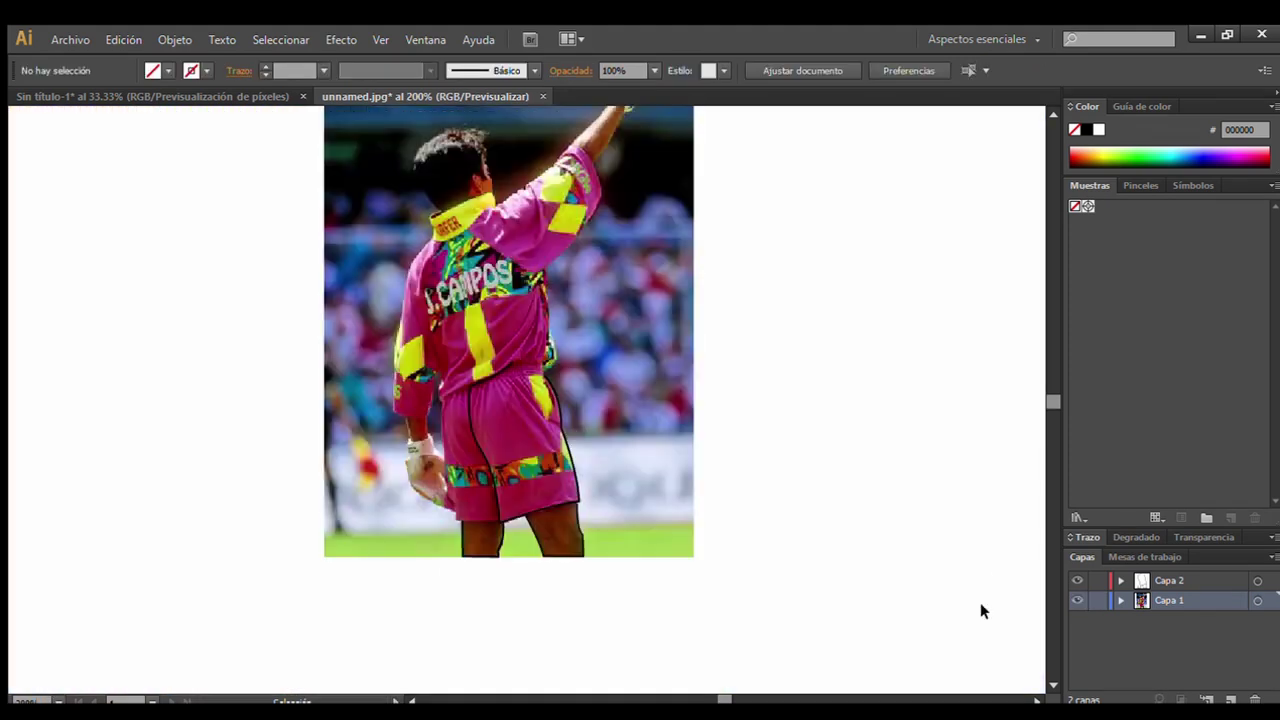
alt+scroll(406, 506, up, 2)
alt+scroll(520, 470, up, 2)
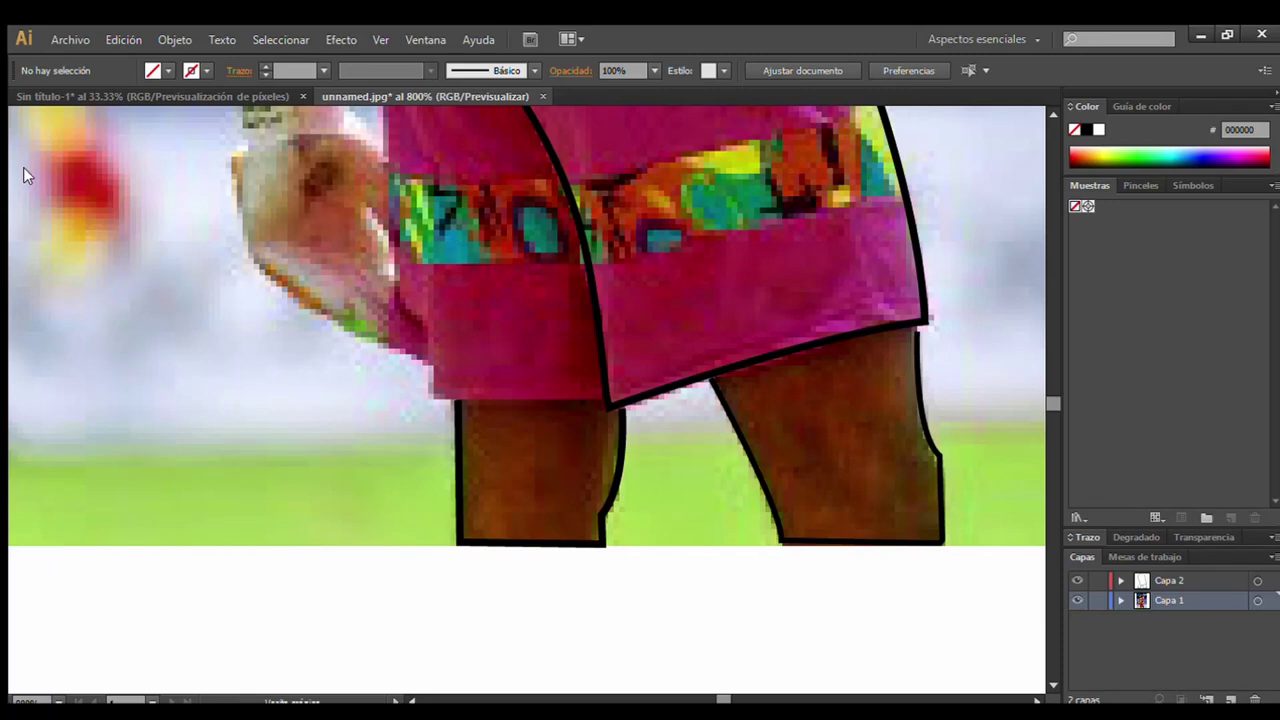
click(605, 400)
click(432, 392)
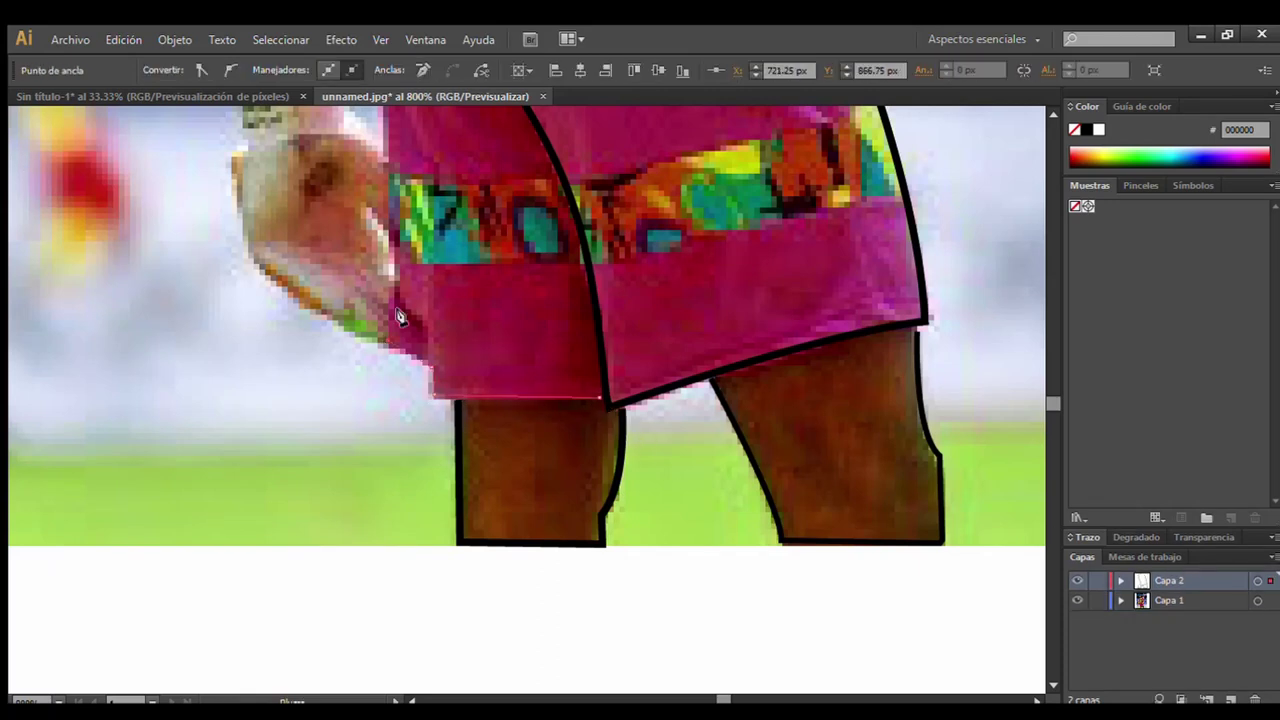
scroll(402, 160, up, 3)
scroll(387, 327, up, 3)
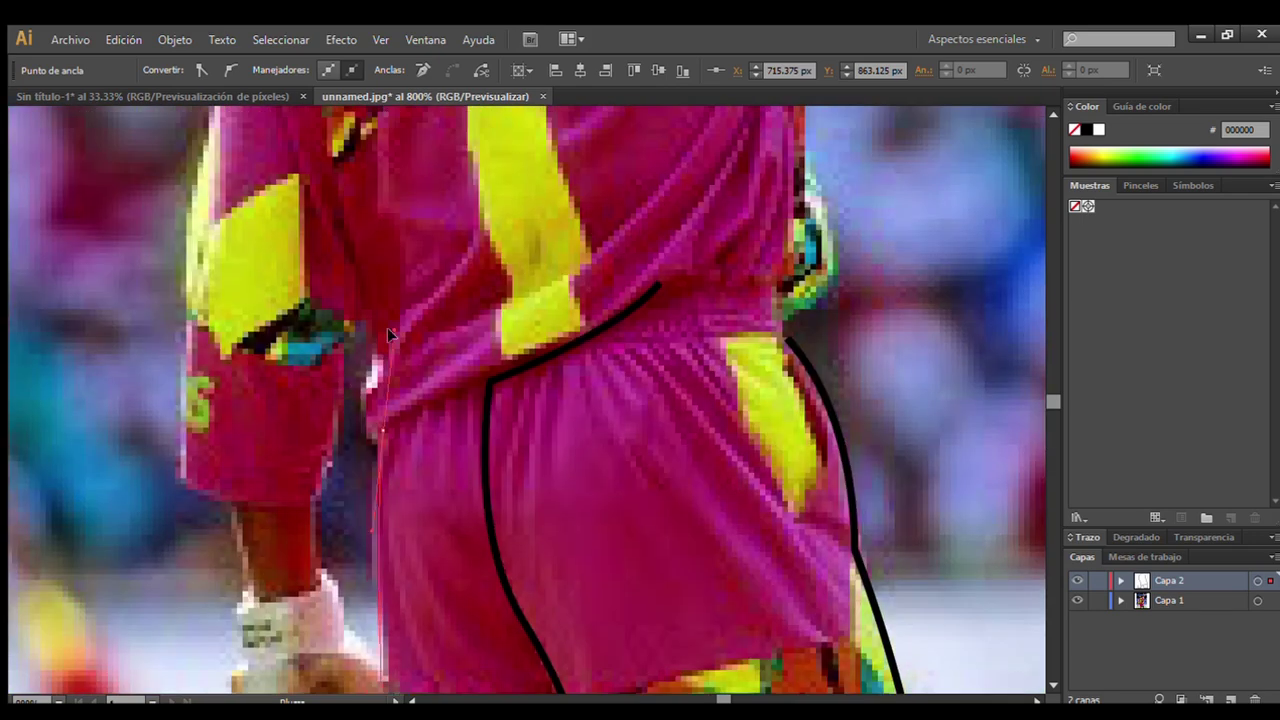
scroll(461, 632, down, 1)
mouse_move(461, 632)
mouse_down()
mouse_move(757, 113)
mouse_move(592, 291)
mouse_up()
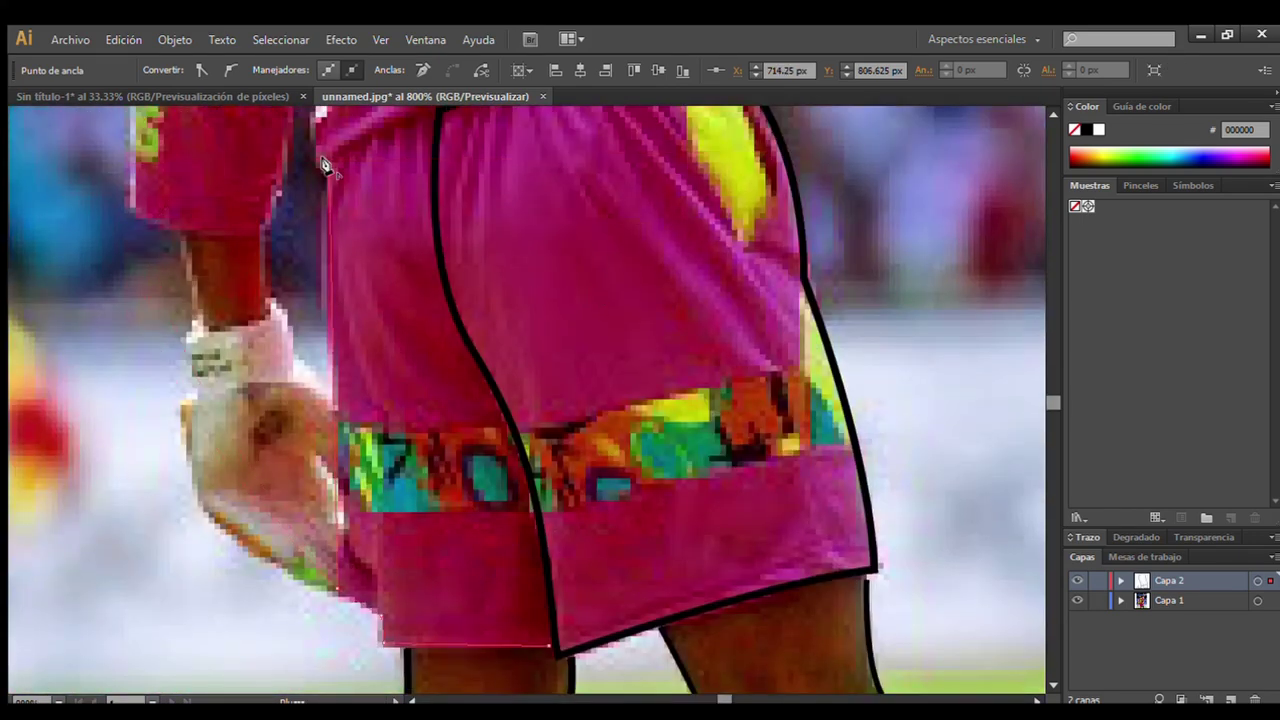
Close the shorts' left-side outline back at its starting anchor.
click(343, 389)
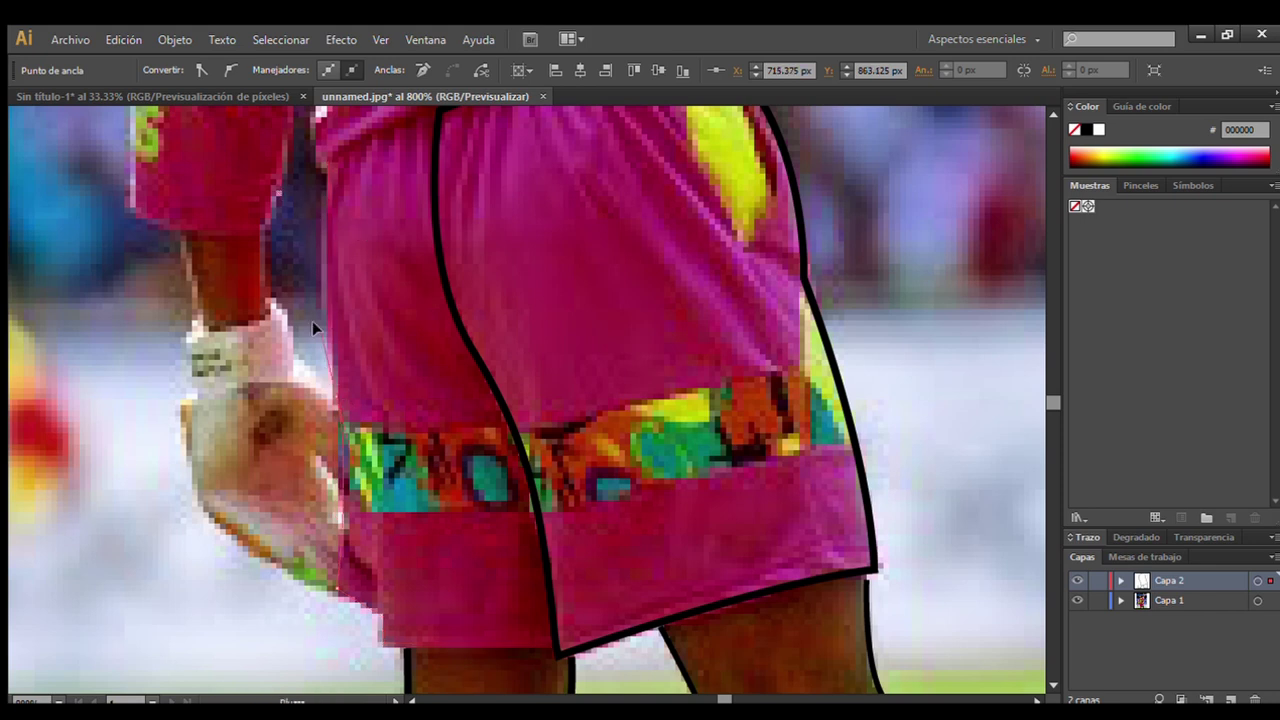
click(323, 162)
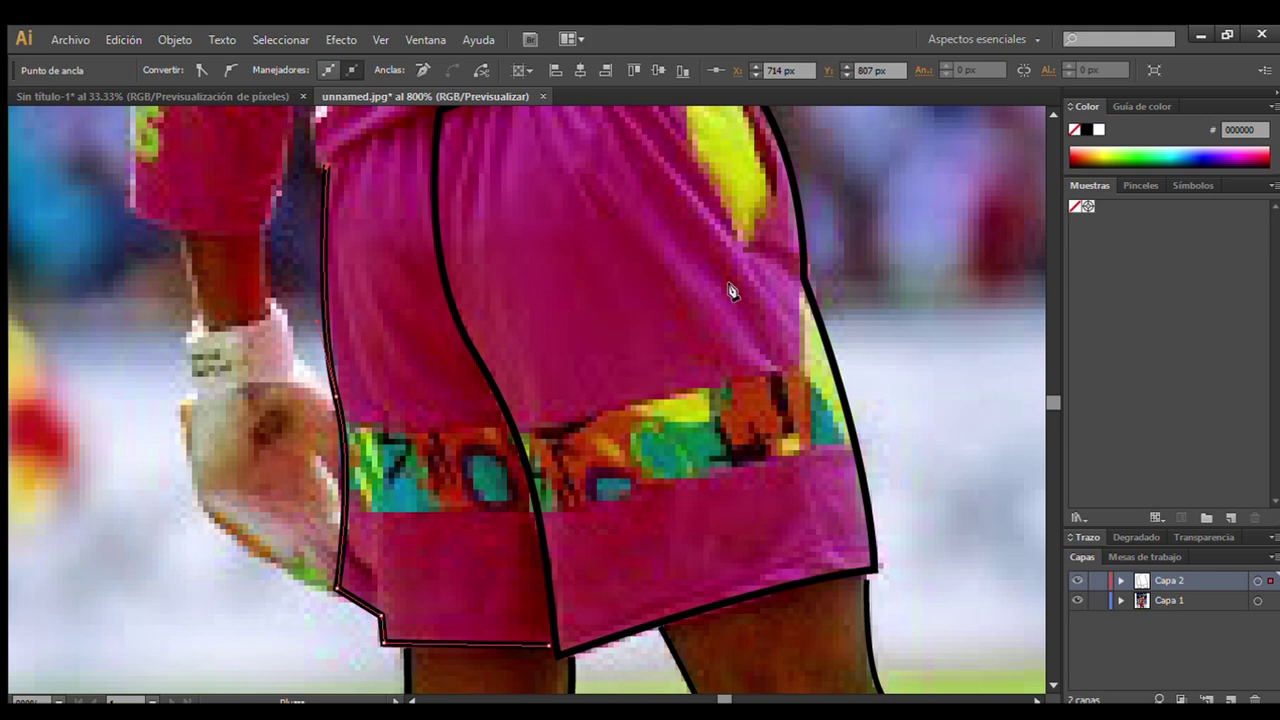
scroll(1003, 140, up, 3)
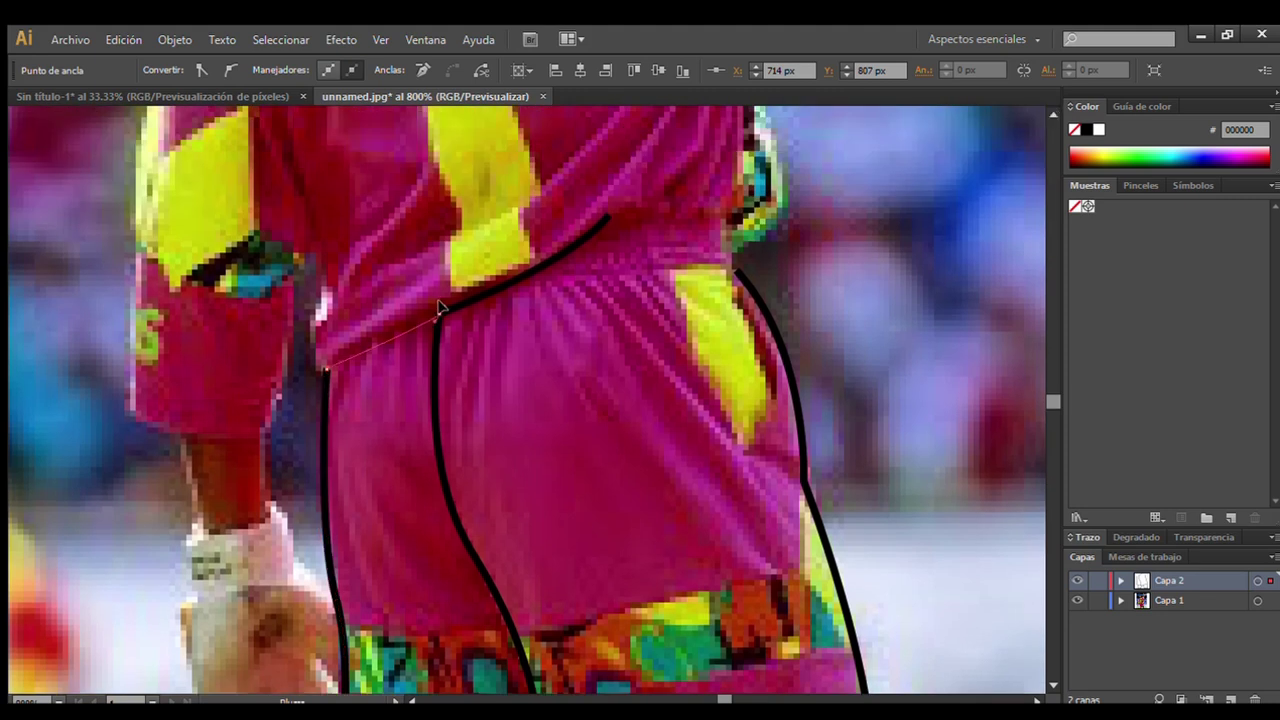
click(781, 243)
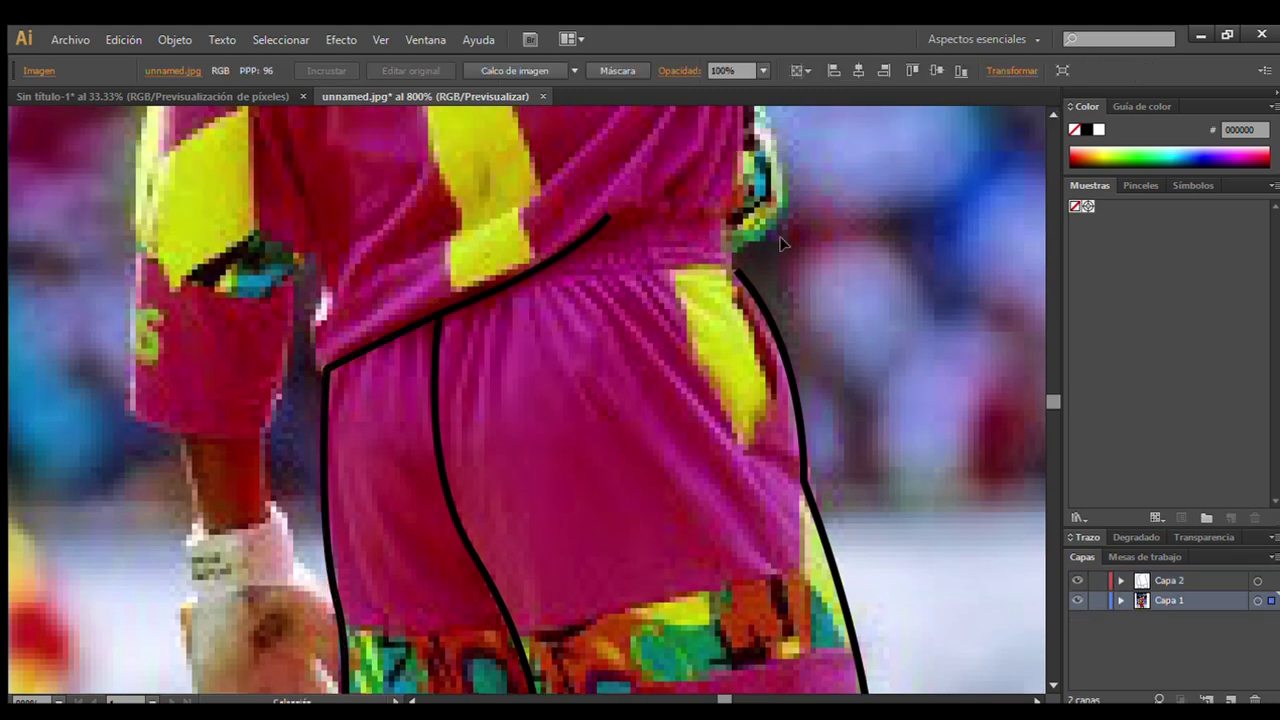
Draw a curved black line across the waistband from the right hip toward the left seam.
click(566, 243)
key(shift+b)
drag(612, 212, 474, 286)
key(ctrl+z)
key(p)
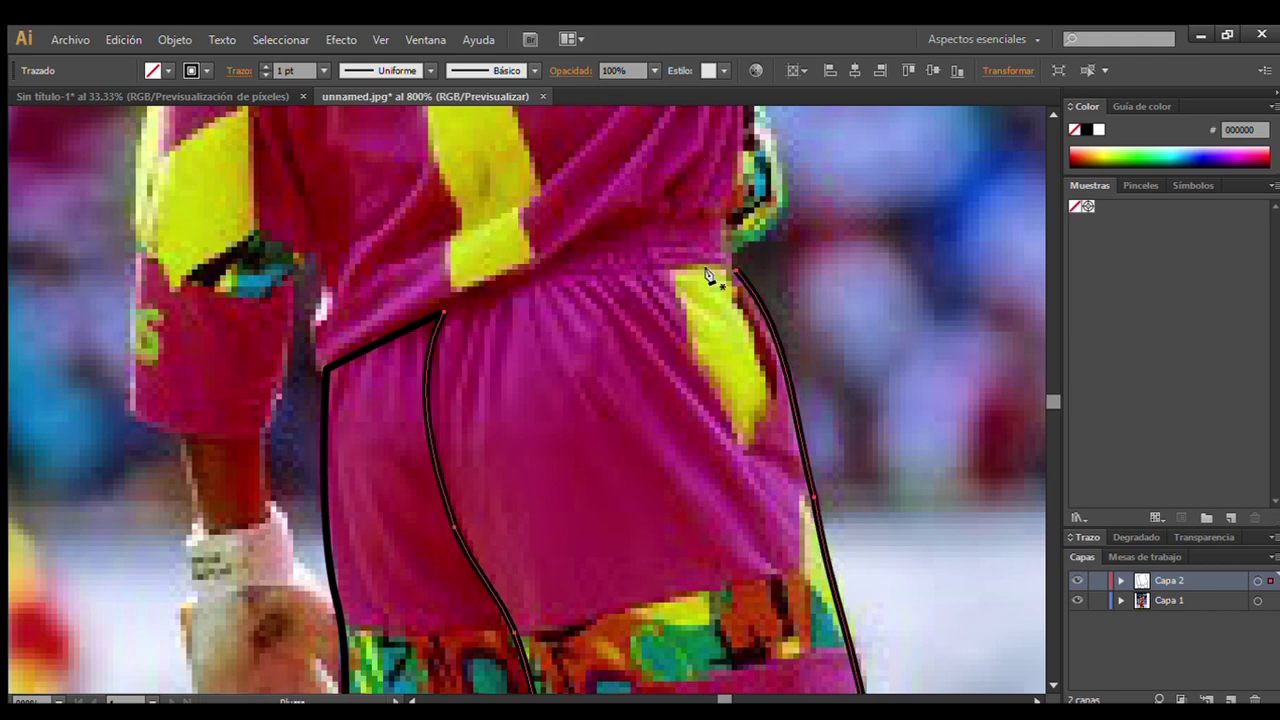
click(731, 218)
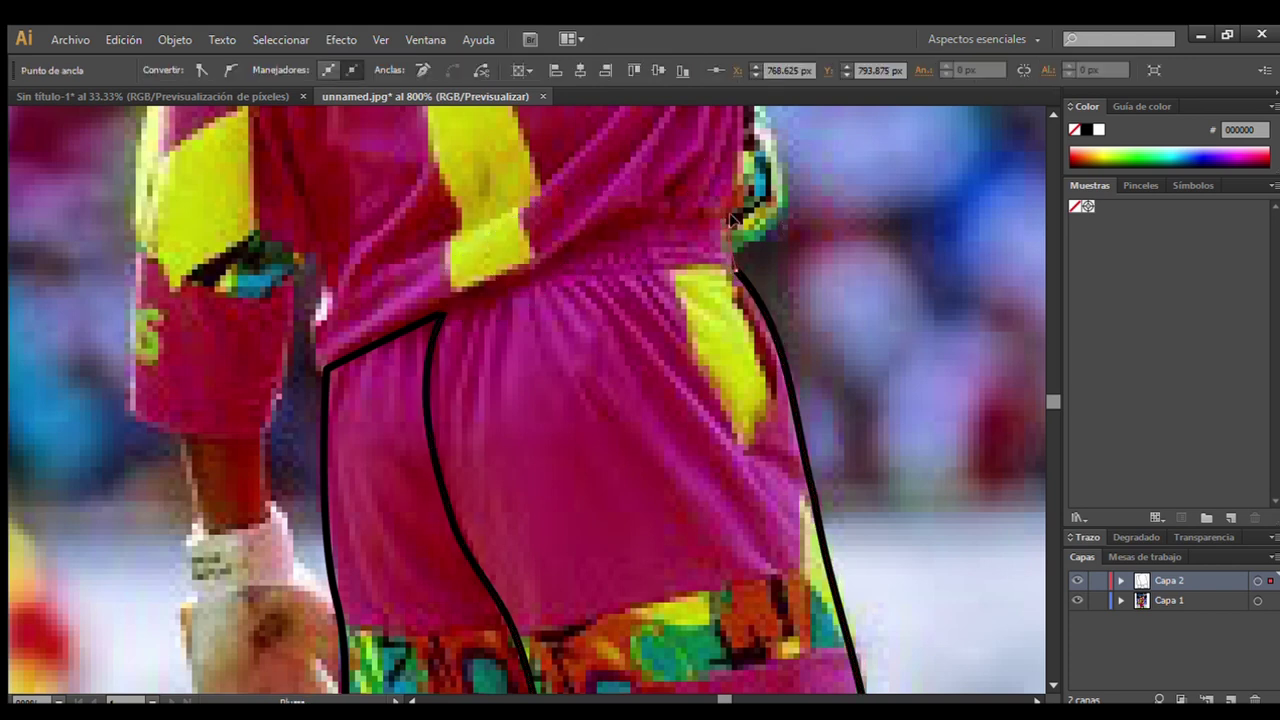
drag(443, 312, 393, 343)
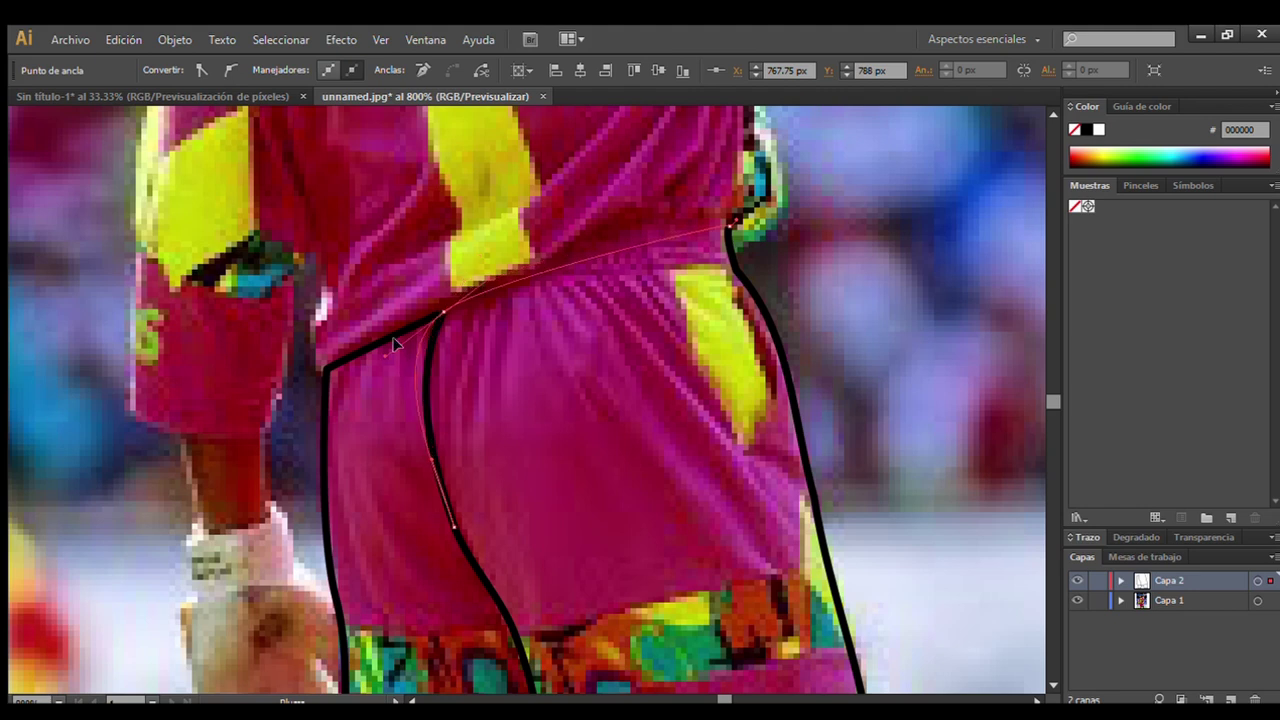
key(ctrl+z)
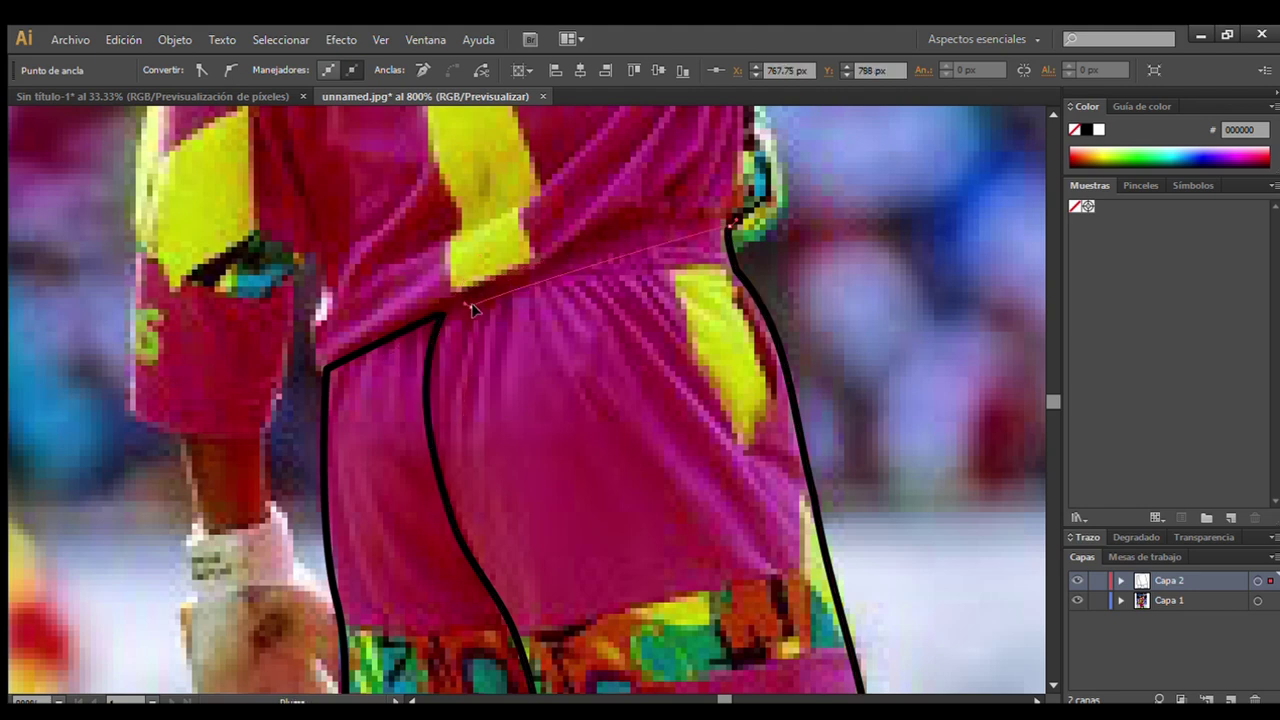
drag(443, 312, 336, 404)
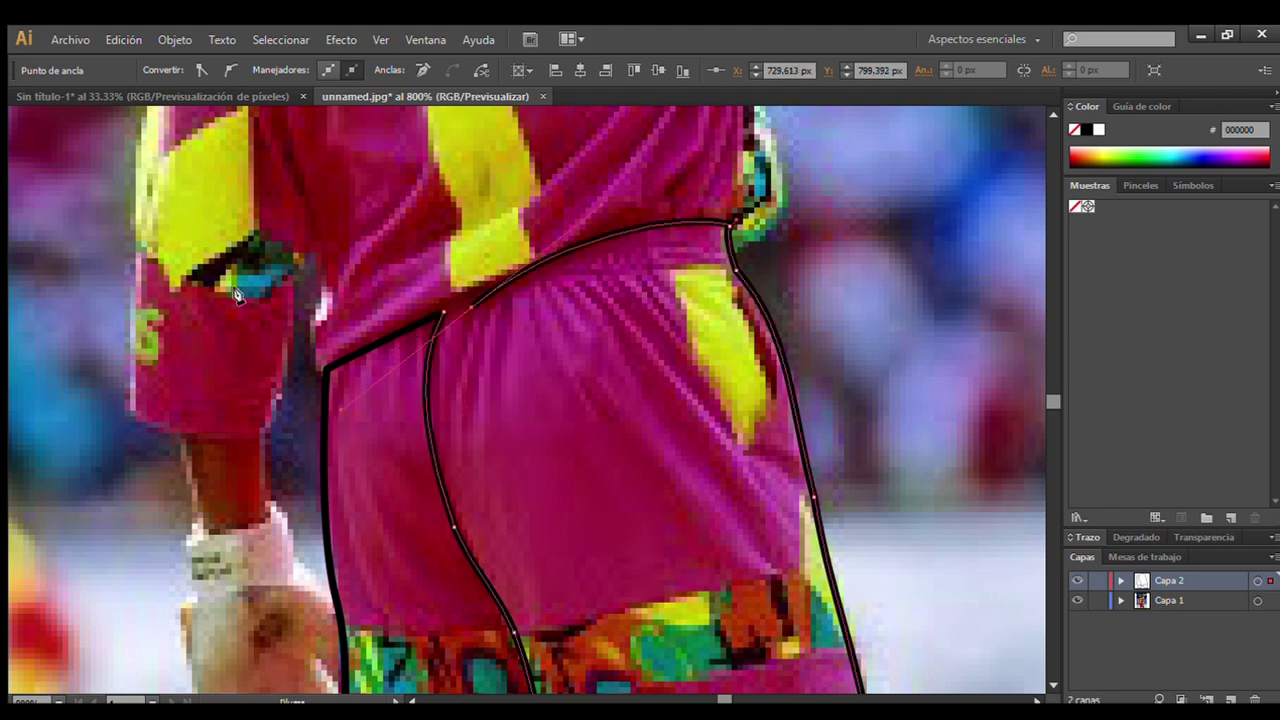
click(28, 254)
Adjust the waistband curve to follow the seam, then reactivate Capa 2.
ctrl+click(472, 305)
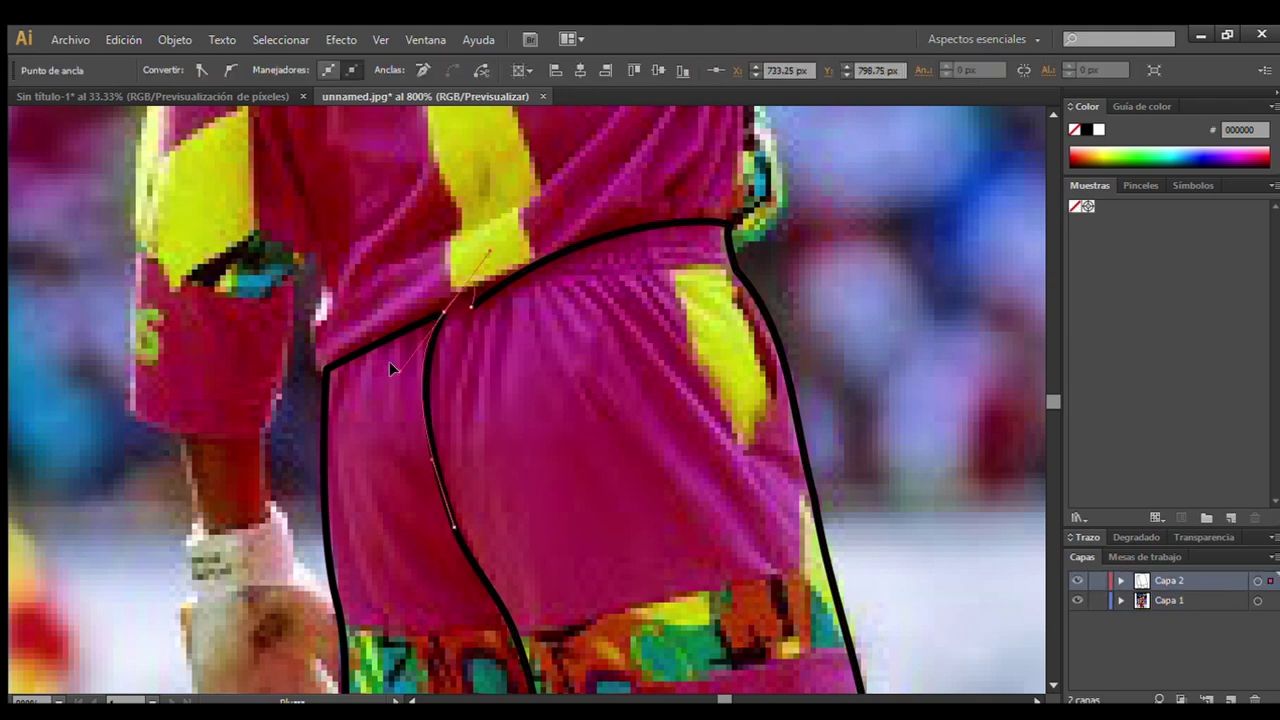
drag(418, 322, 433, 242)
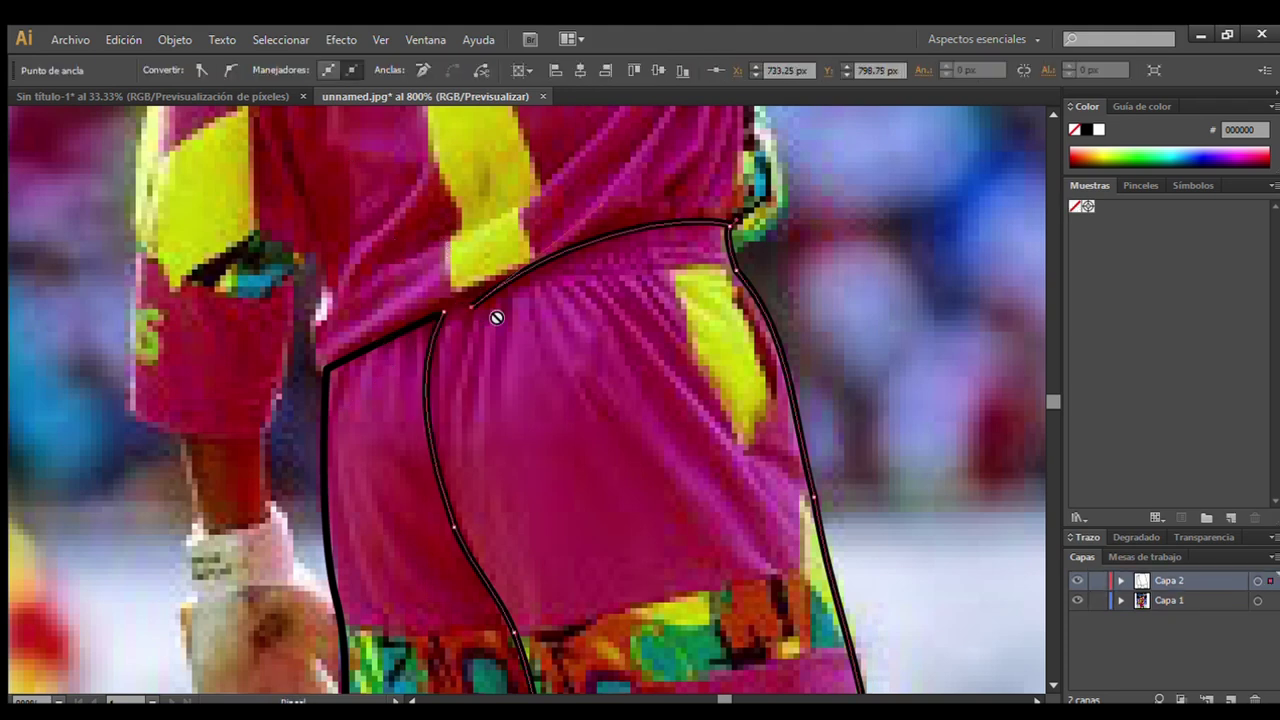
click(76, 143)
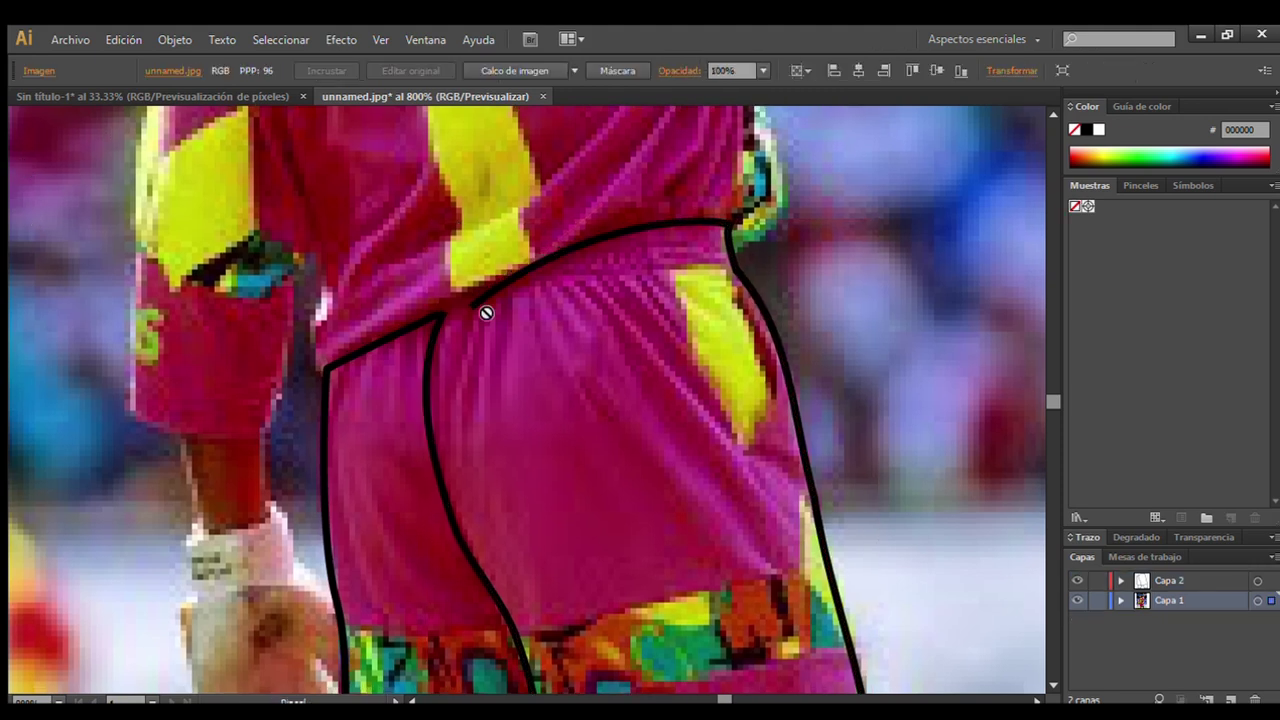
click(1085, 580)
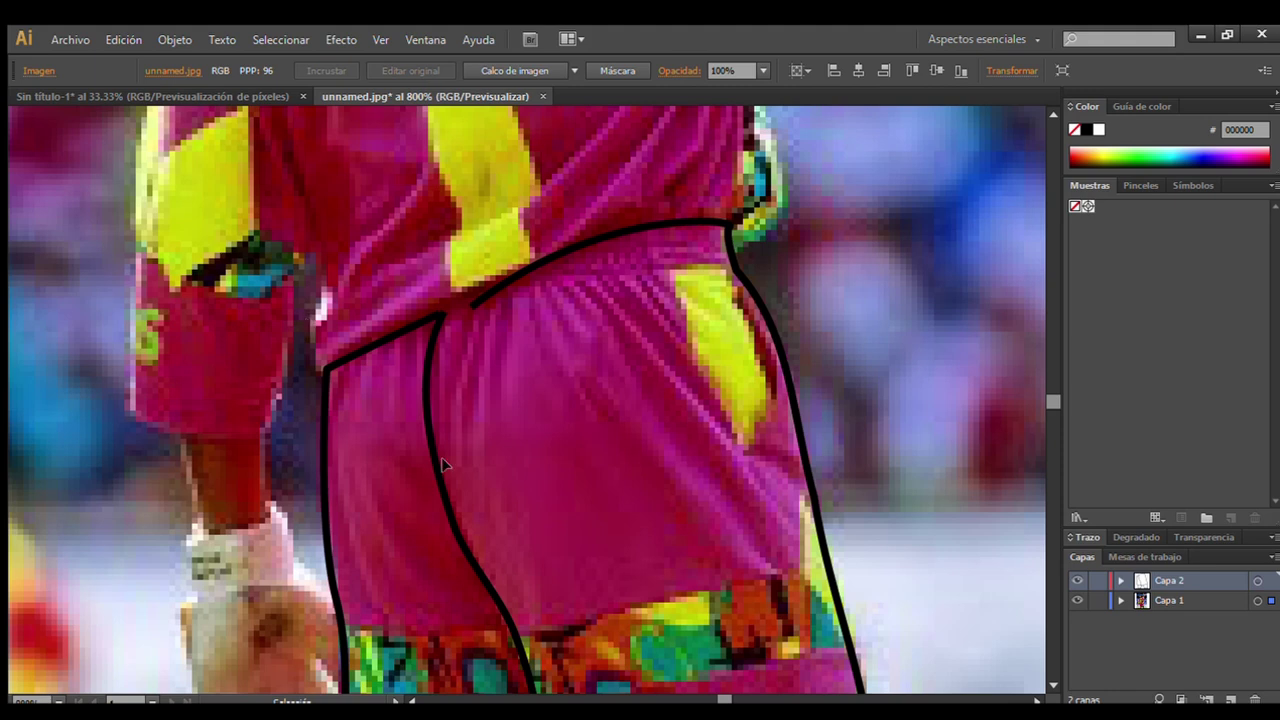
Draw a curved black line across the glove's wrist cuff.
scroll(1045, 103, up, 3)
scroll(527, 400, left, 5)
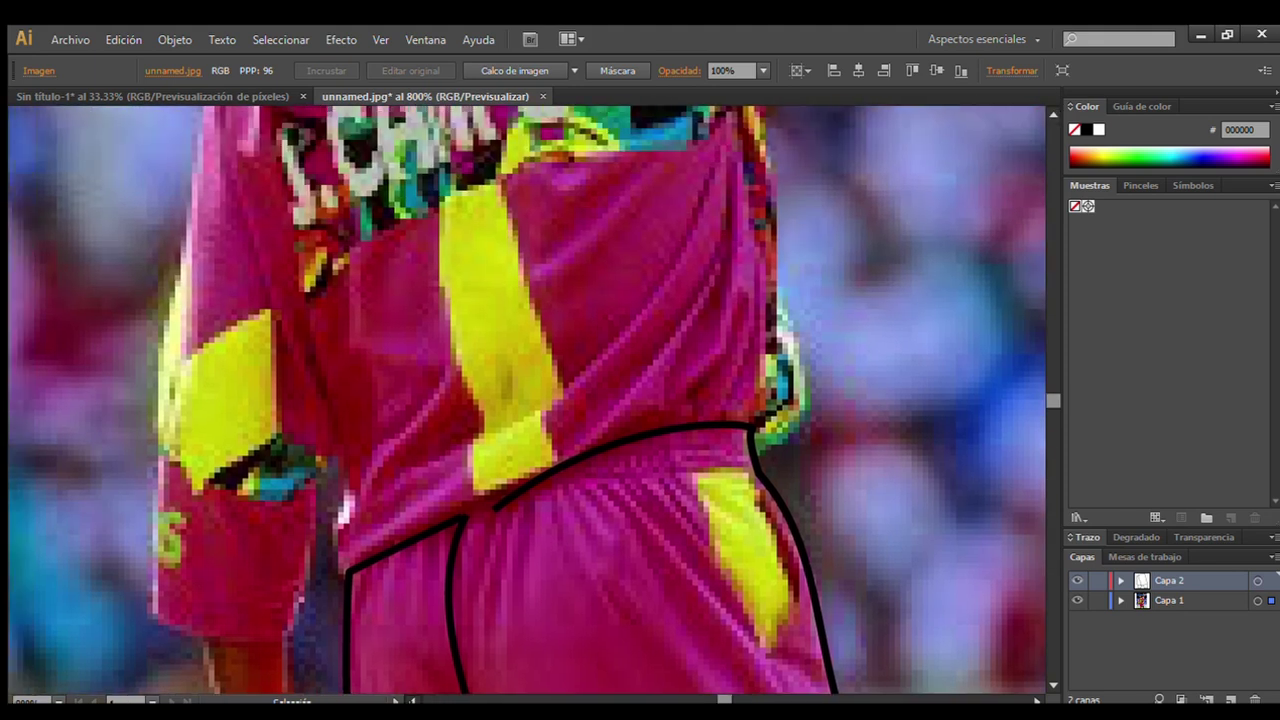
scroll(527, 400, down, 5)
scroll(1050, 684, down, 2)
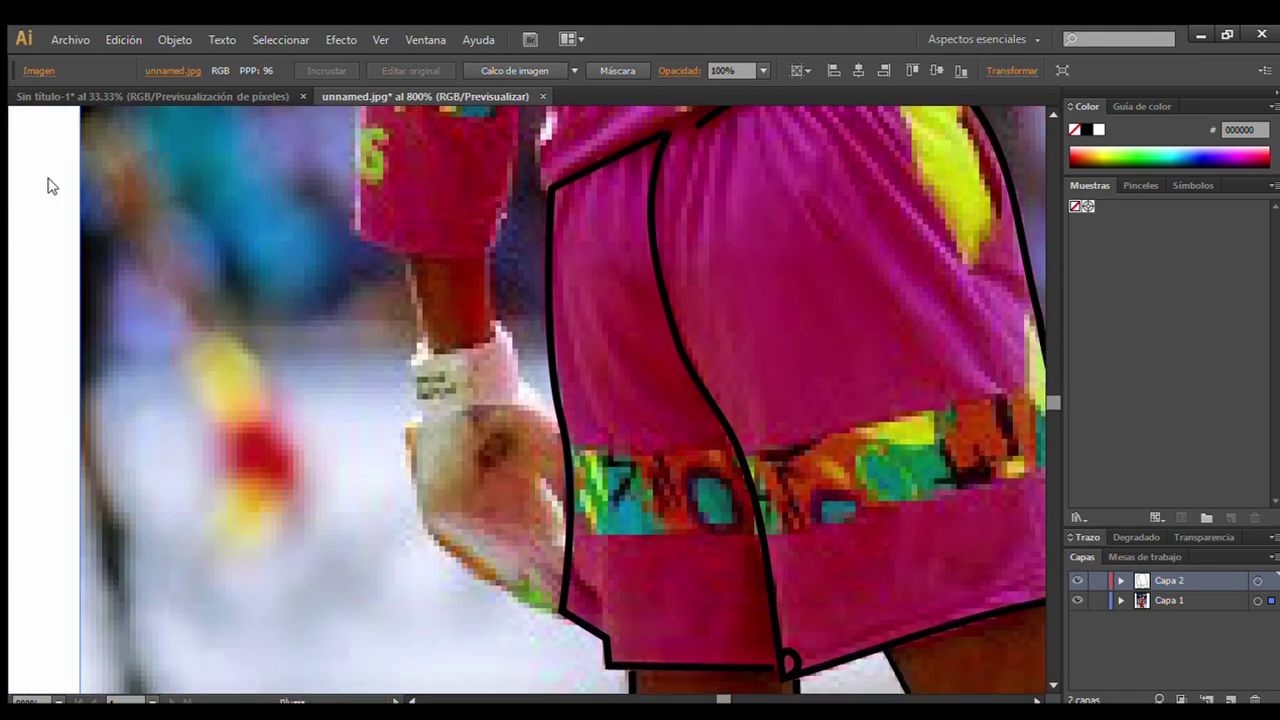
click(418, 348)
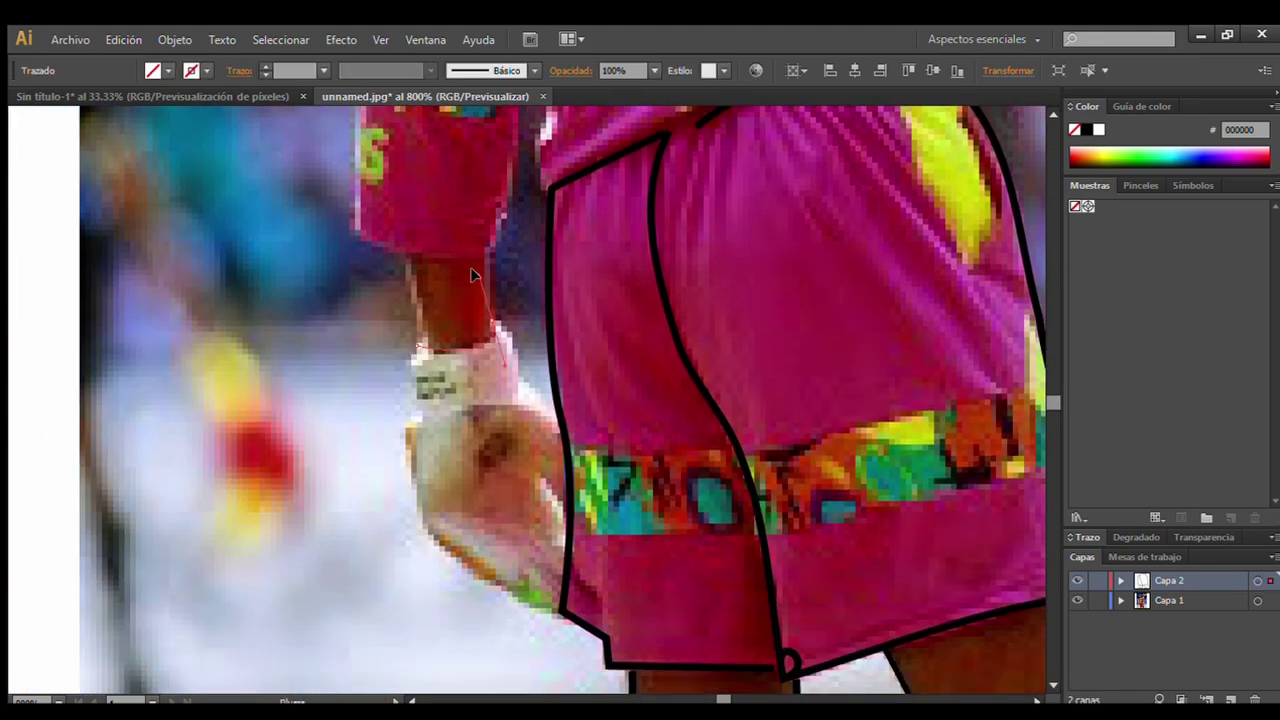
mouse_move(494, 326)
mouse_down()
mouse_move(507, 376)
mouse_move(496, 405)
mouse_up()
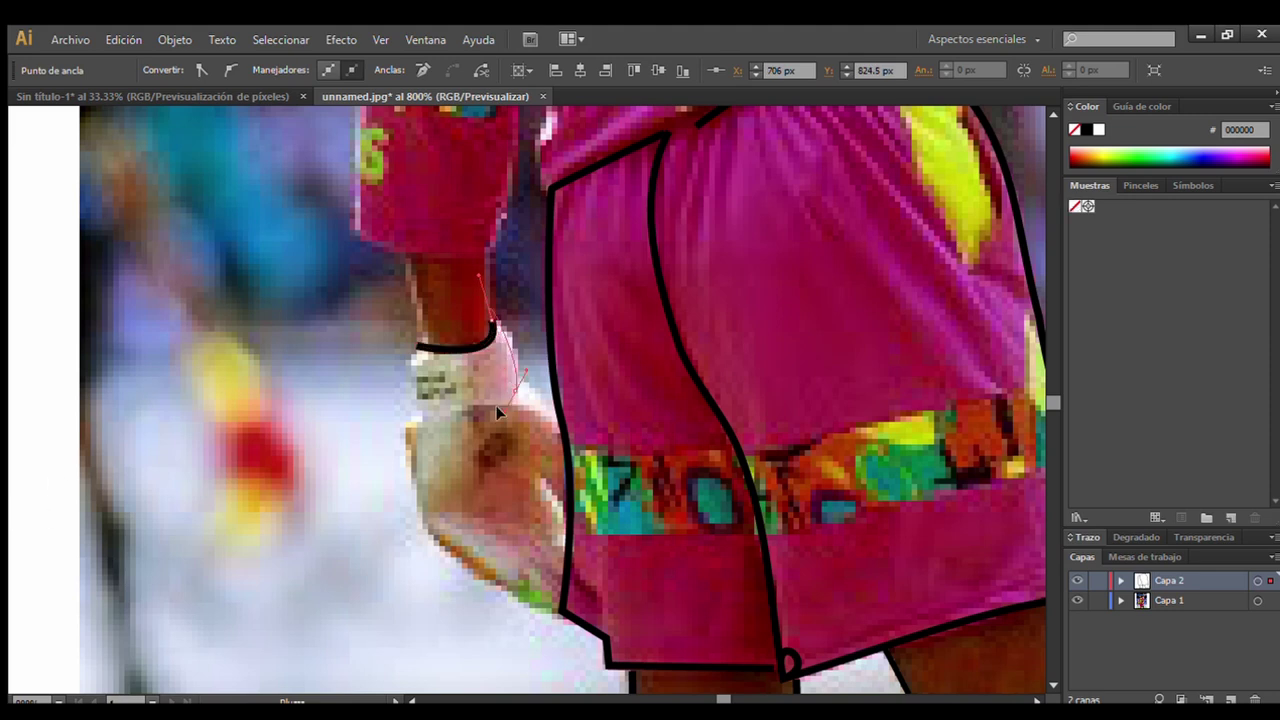
ctrl+click(150, 149)
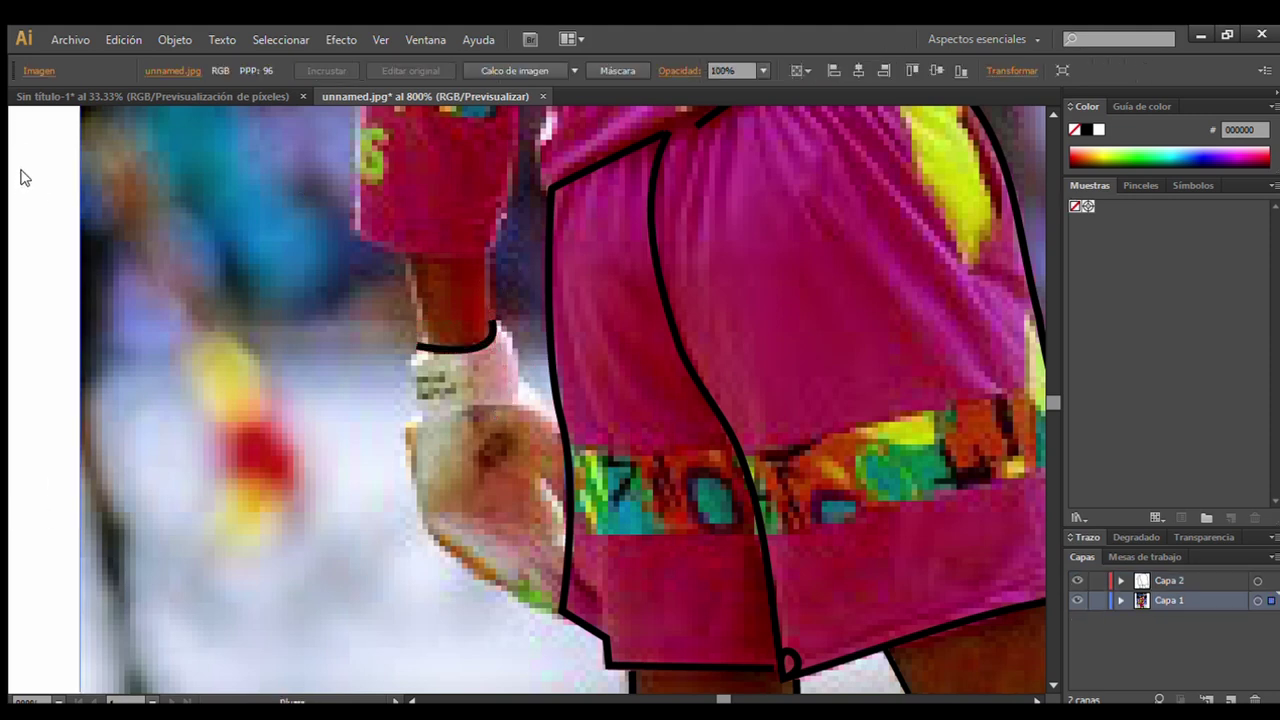
Select the wrist outline's end anchor and finish that segment.
ctrl+click(494, 324)
ctrl+click(512, 385)
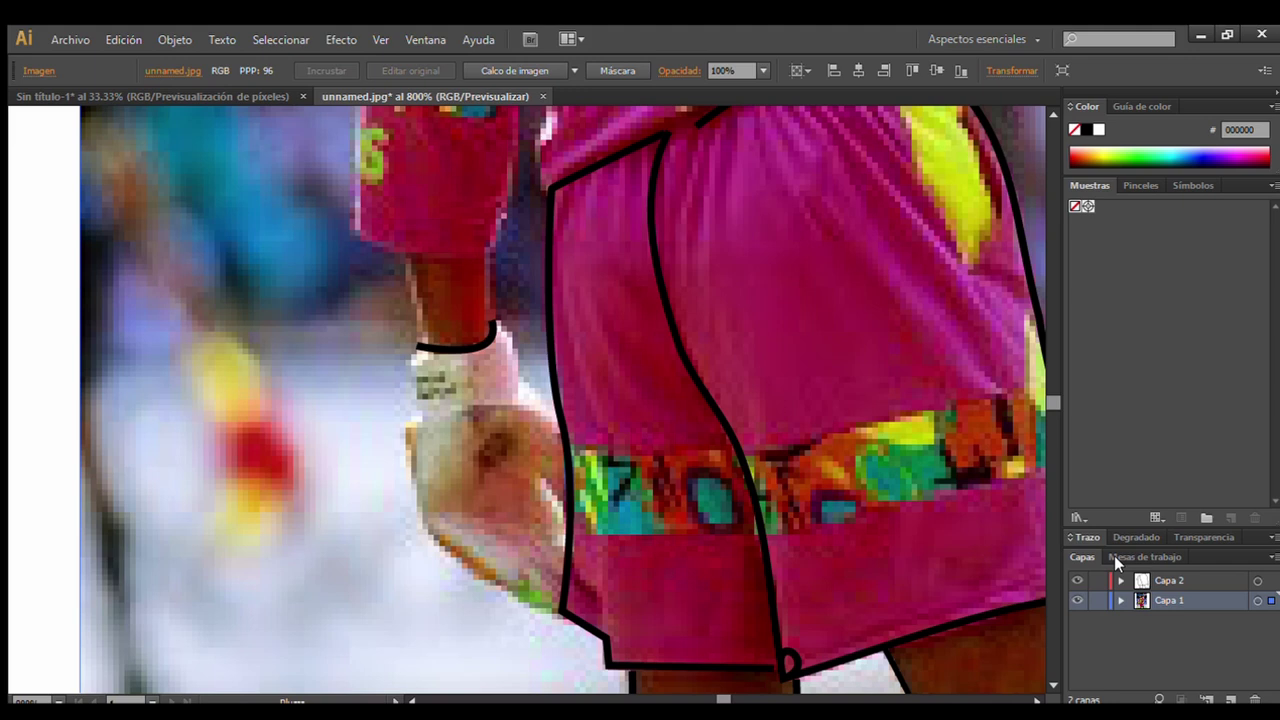
ctrl+click(493, 335)
ctrl+click(510, 376)
ctrl+click(505, 418)
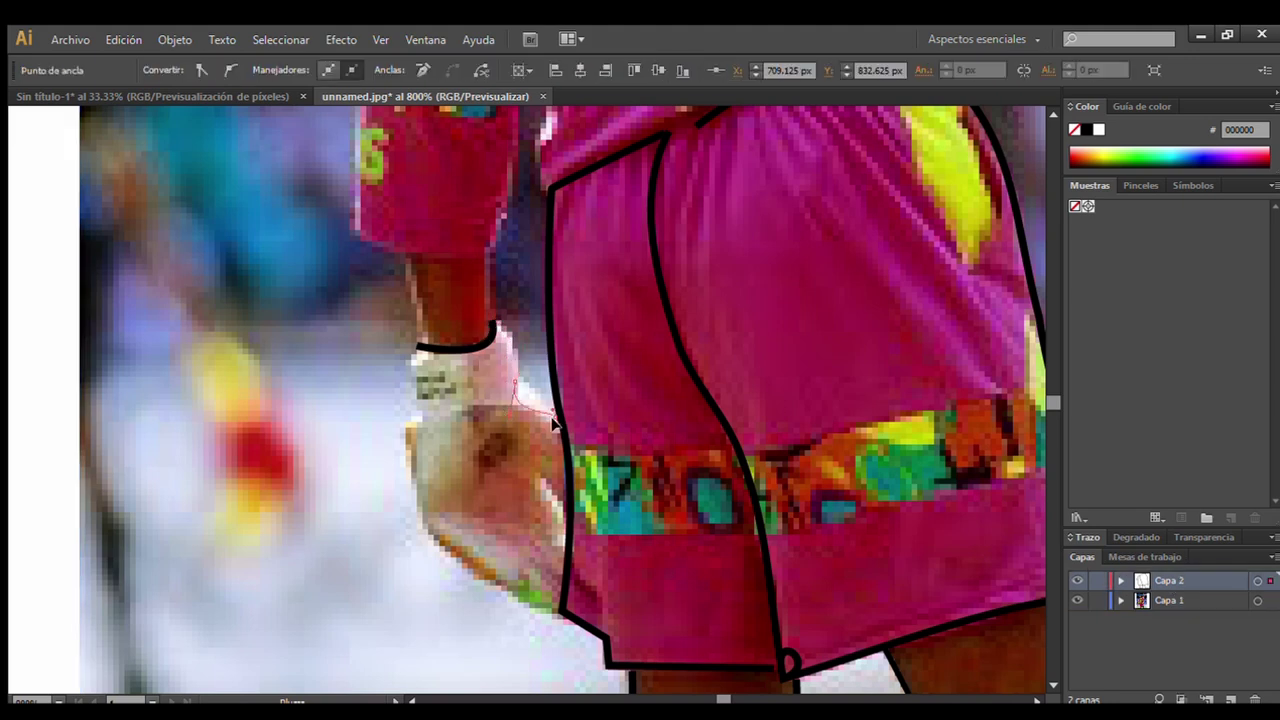
ctrl+click(185, 225)
Trace the hand's edge from the wrist down, connecting it to the shorts outline.
click(418, 352)
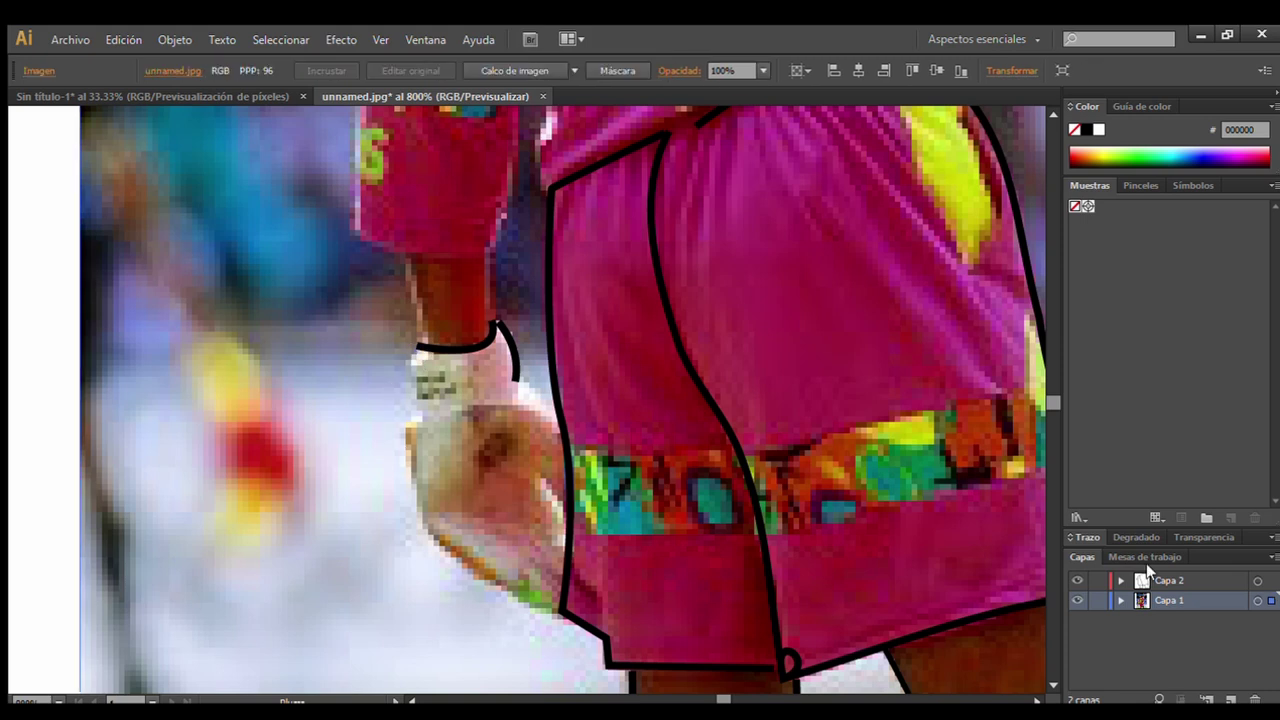
drag(422, 531, 428, 560)
ctrl+click(6, 503)
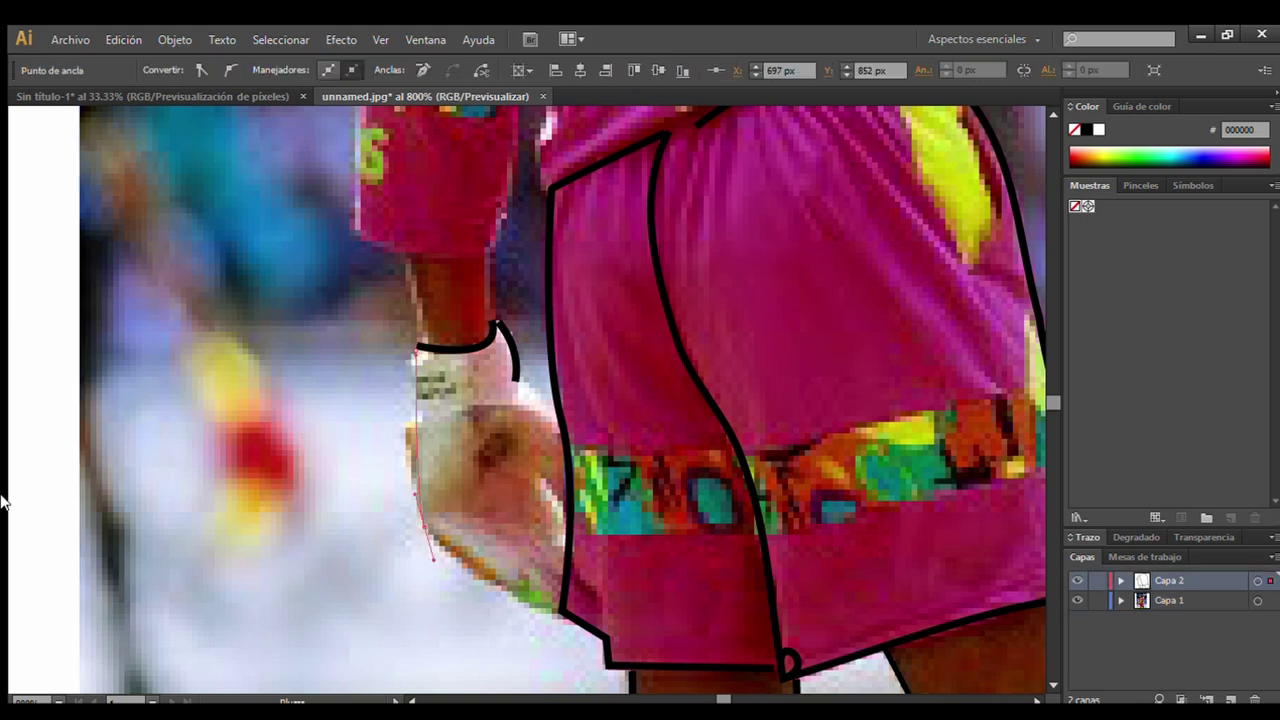
ctrl+click(16, 150)
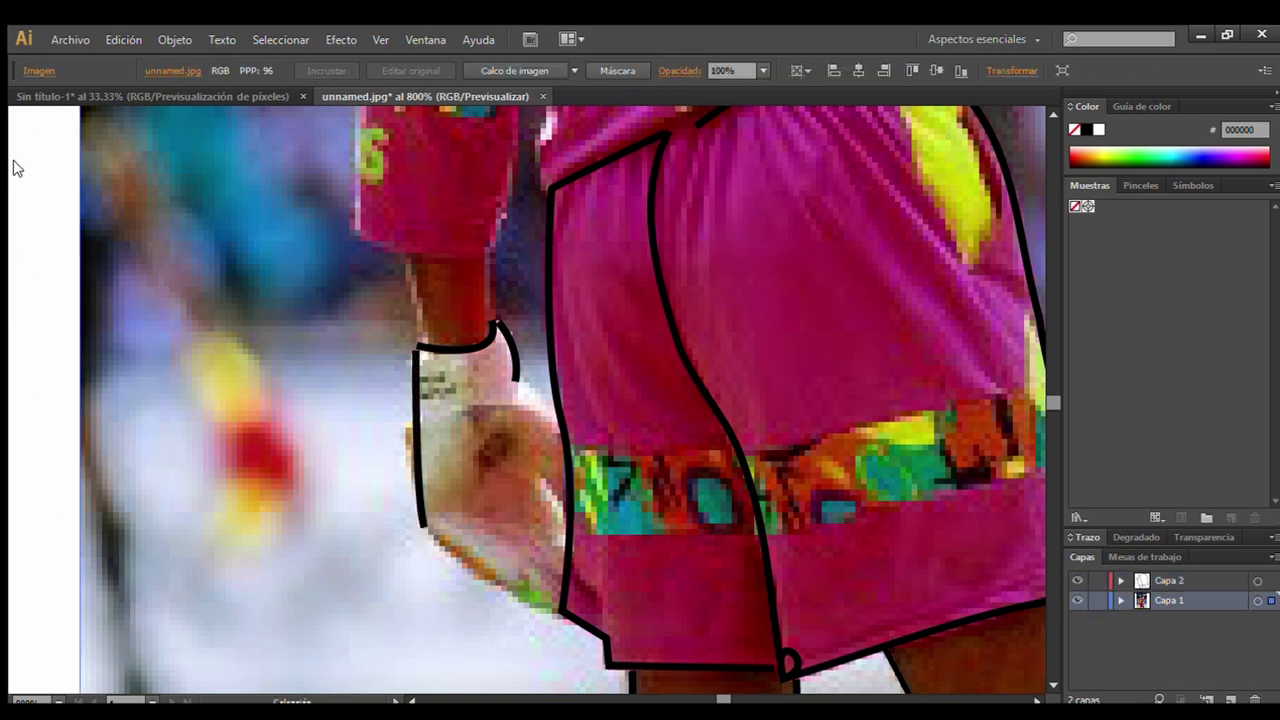
click(420, 527)
click(558, 610)
ctrl+click(238, 193)
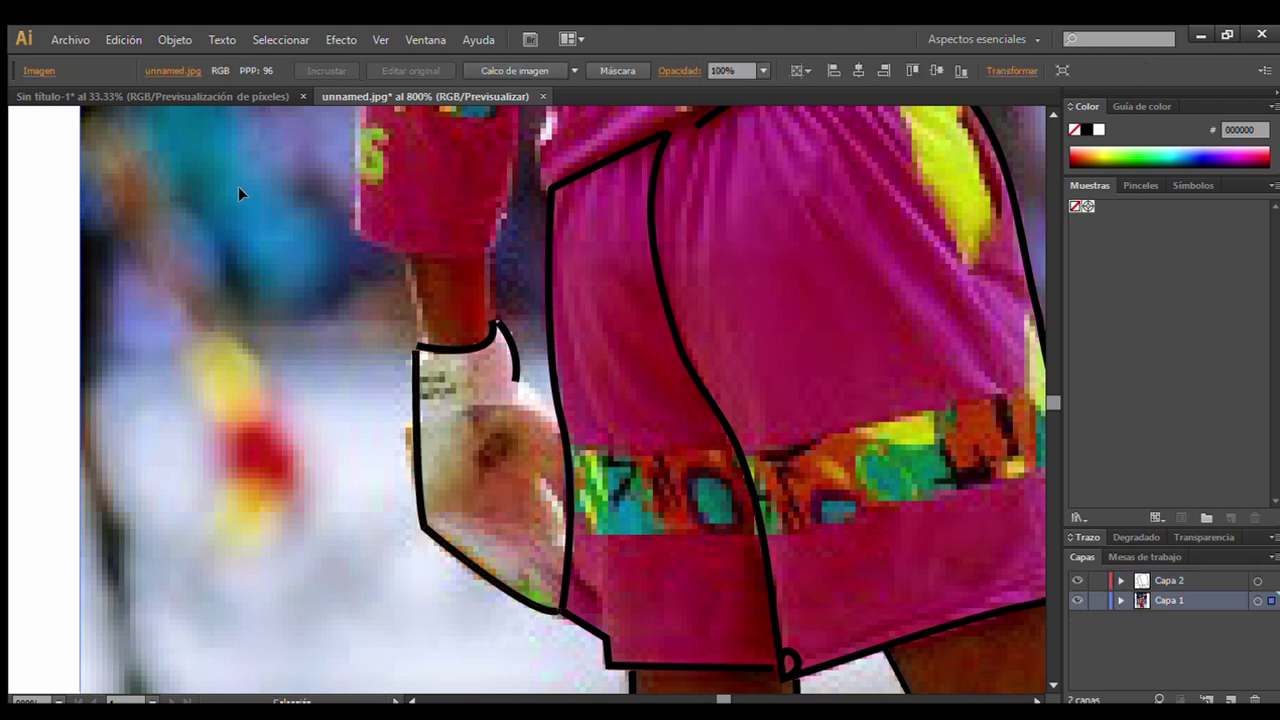
click(511, 377)
click(556, 425)
ctrl+click(581, 259)
Draw the forearm edge below the sleeve and join it into a closed shape.
click(403, 257)
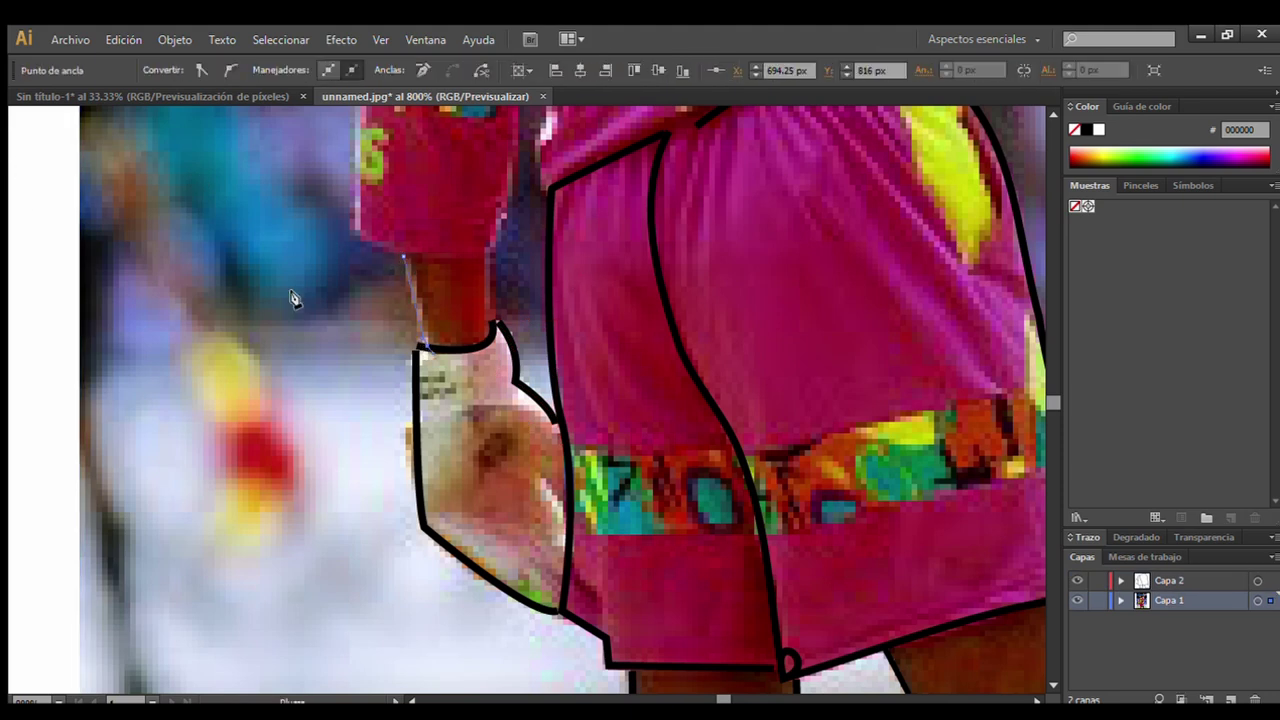
ctrl+click(437, 296)
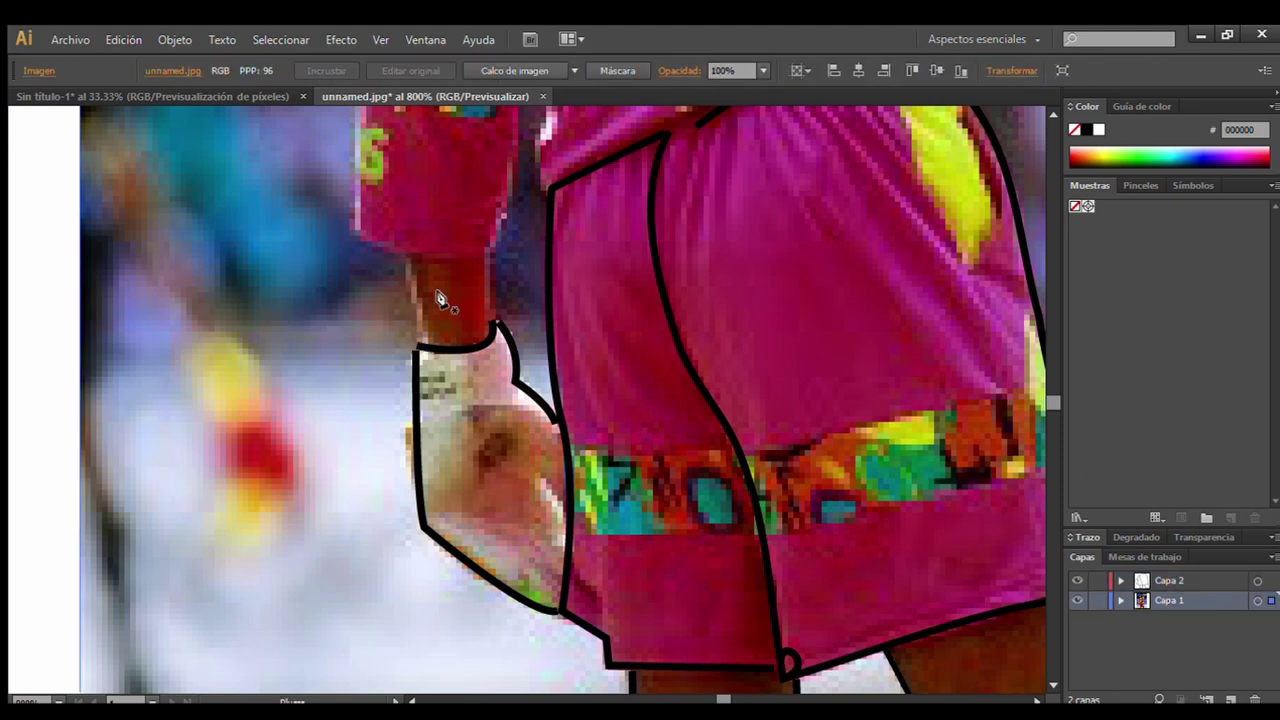
click(403, 257)
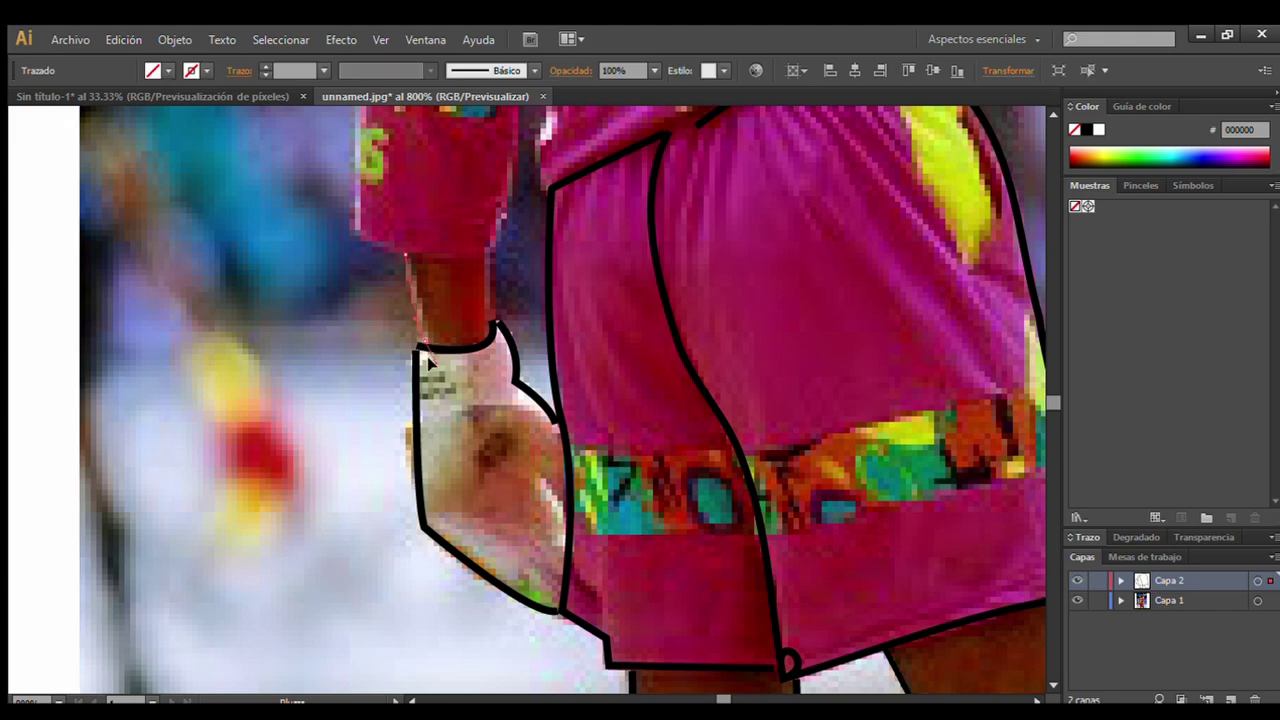
click(422, 348)
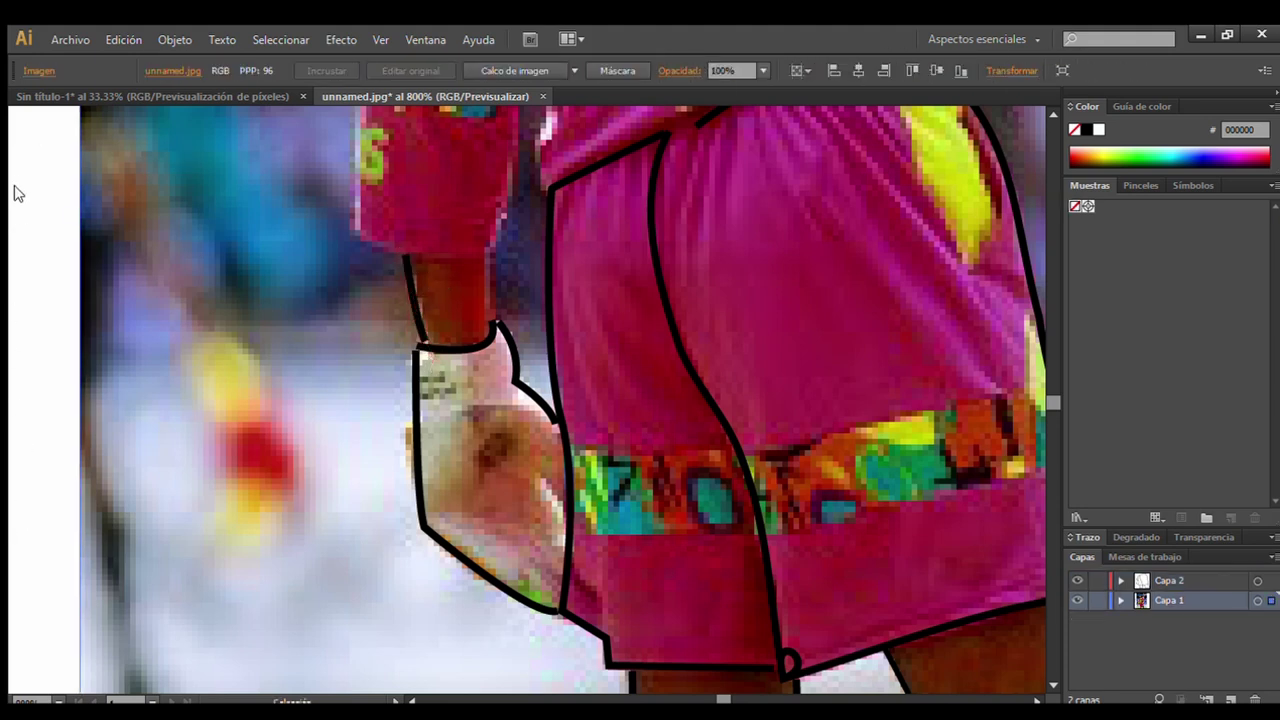
click(492, 258)
click(482, 259)
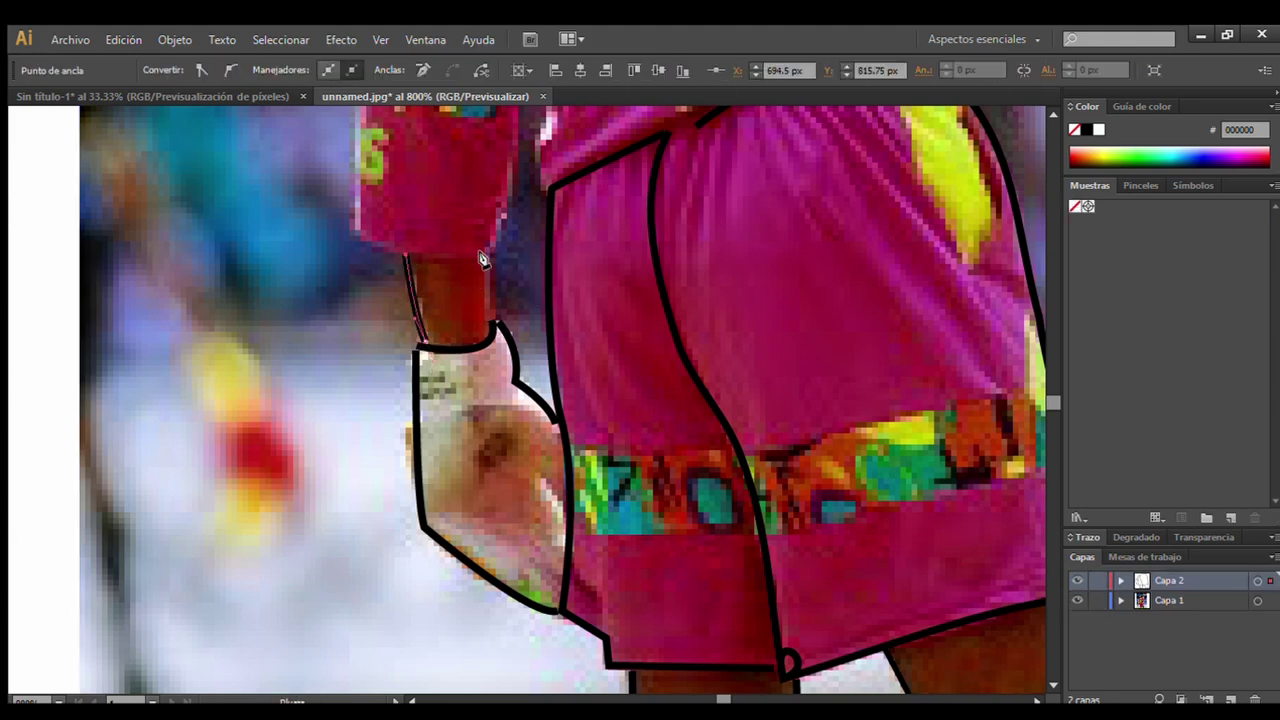
key(ctrl+j)
click(277, 186)
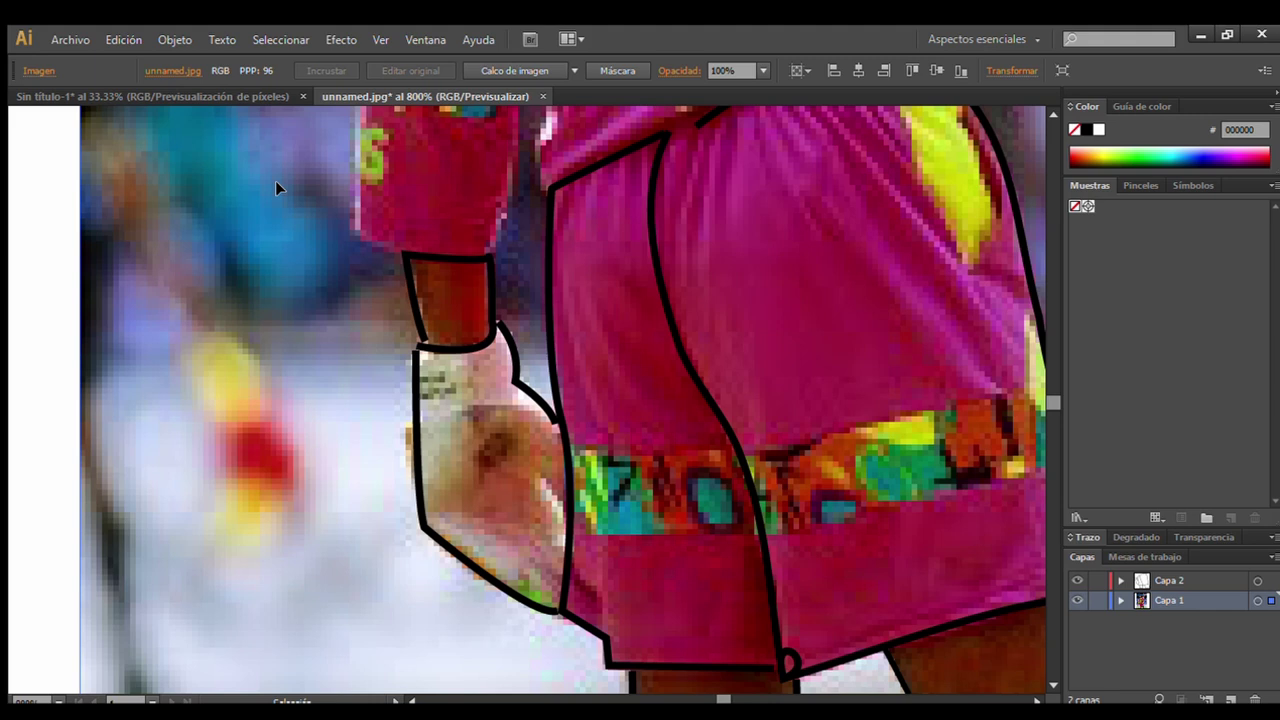
Start a path at the lower sleeve joined to the existing sleeve endpoint.
scroll(1040, 105, up, 5)
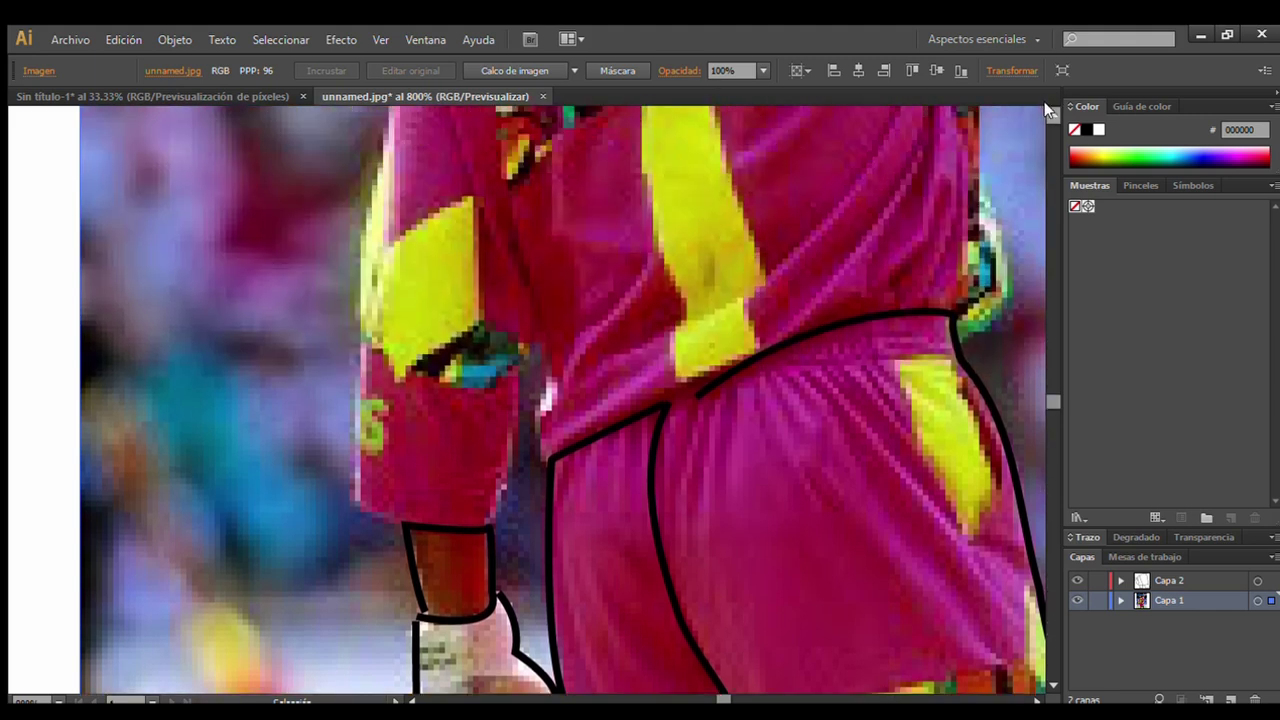
click(352, 500)
click(405, 523)
click(358, 505)
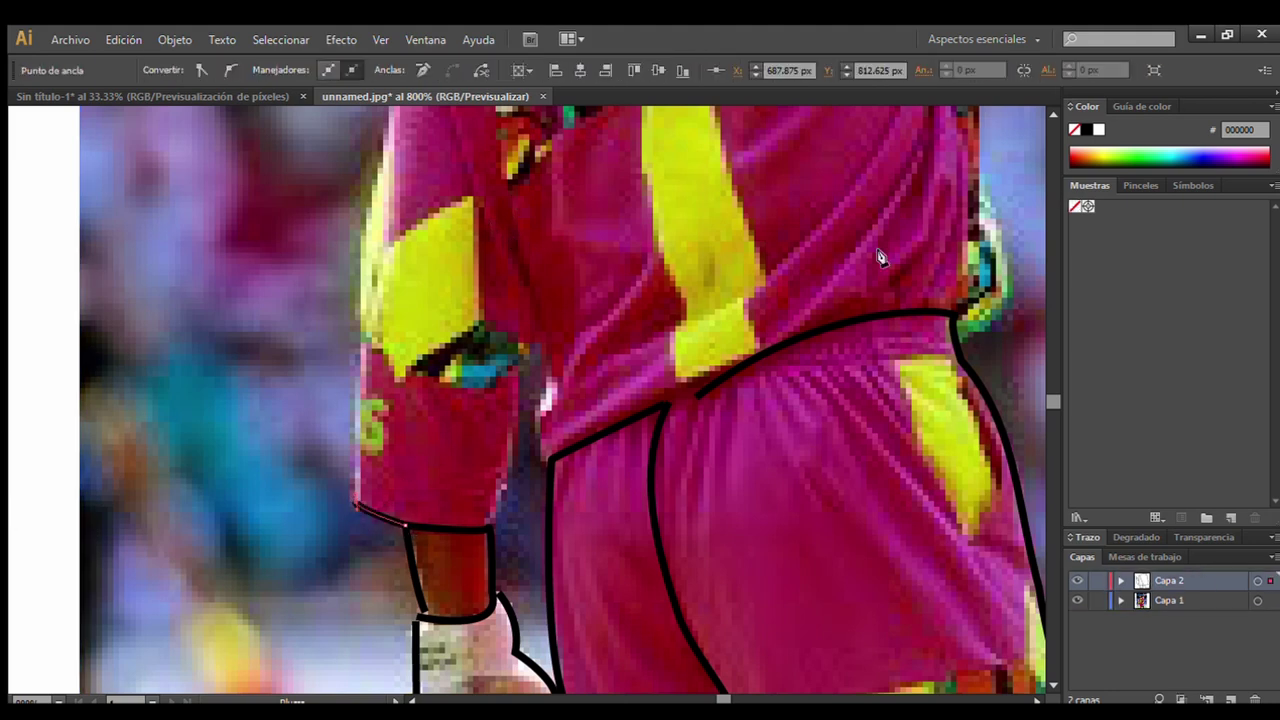
scroll(900, 220, up, 2)
mouse_move(385, 258)
mouse_down()
mouse_move(408, 278)
mouse_move(425, 237)
mouse_up()
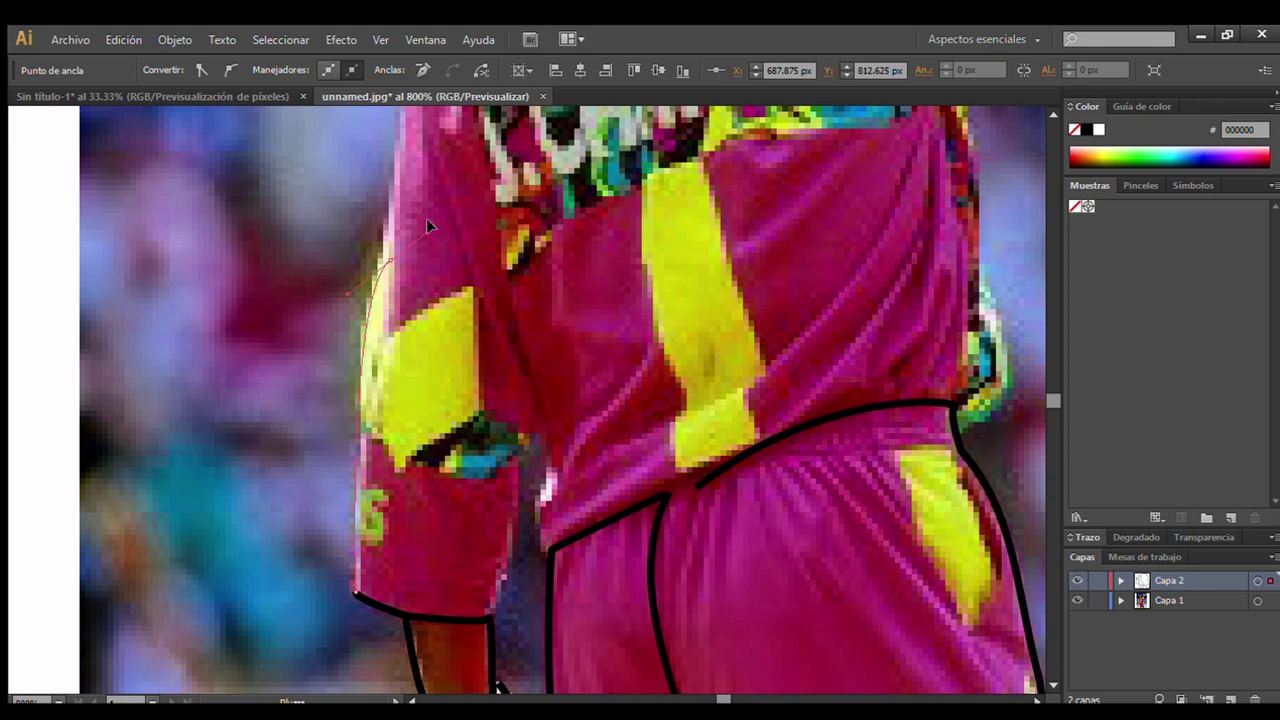
scroll(63, 386, up, 6)
click(191, 216)
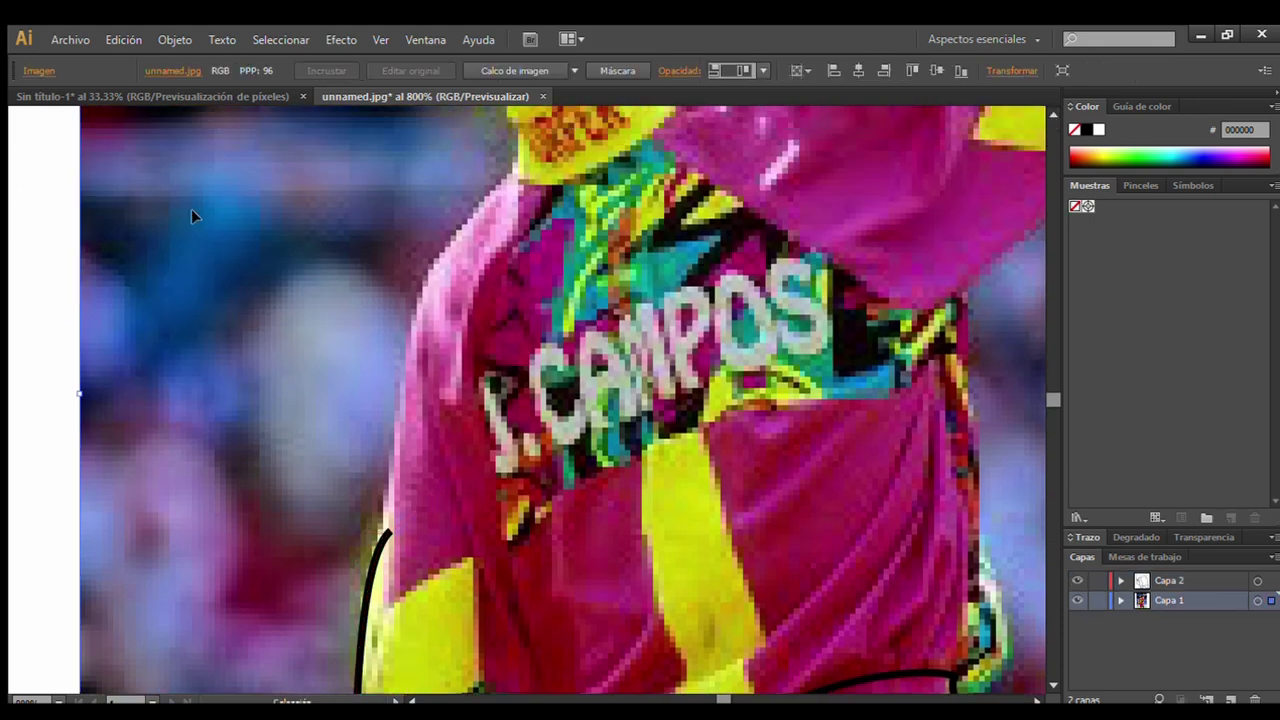
Curve the outline up the sleeve edge toward the collar and zoom out to 400%.
key(p)
click(385, 530)
mouse_move(517, 162)
mouse_down()
mouse_move(627, 123)
mouse_move(521, 100)
mouse_move(660, 185)
mouse_up()
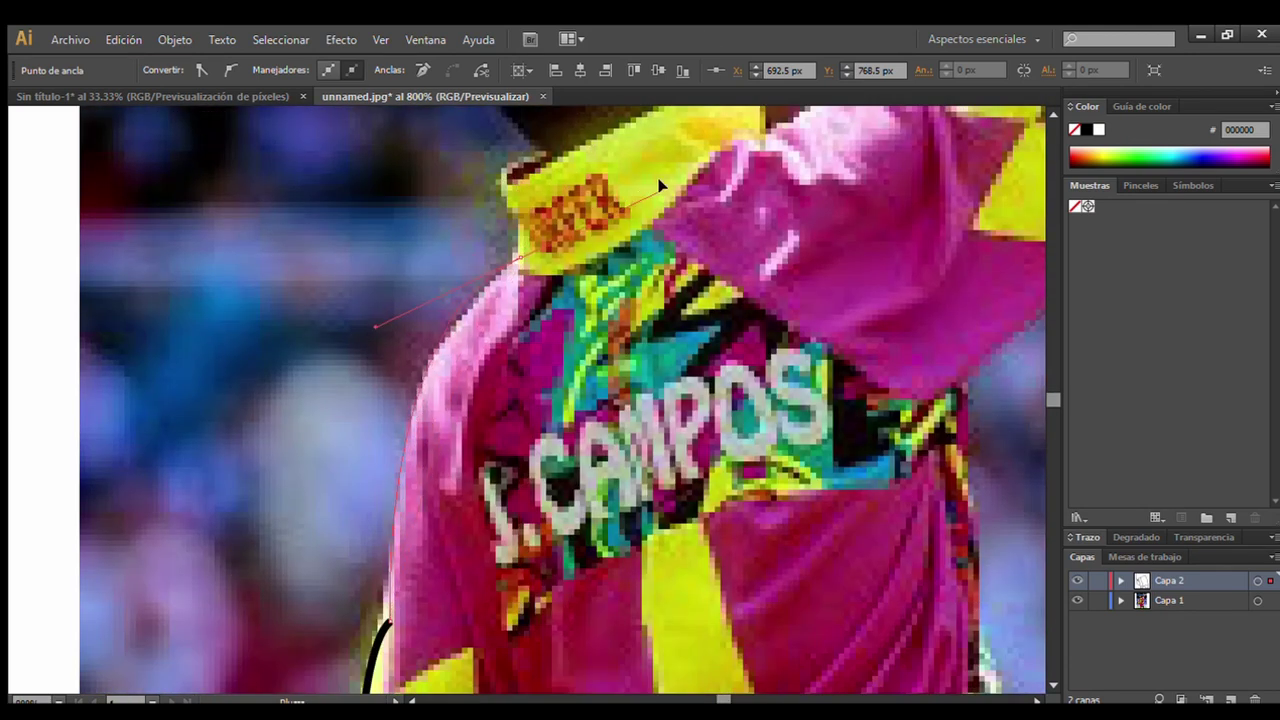
key(ctrl+a)
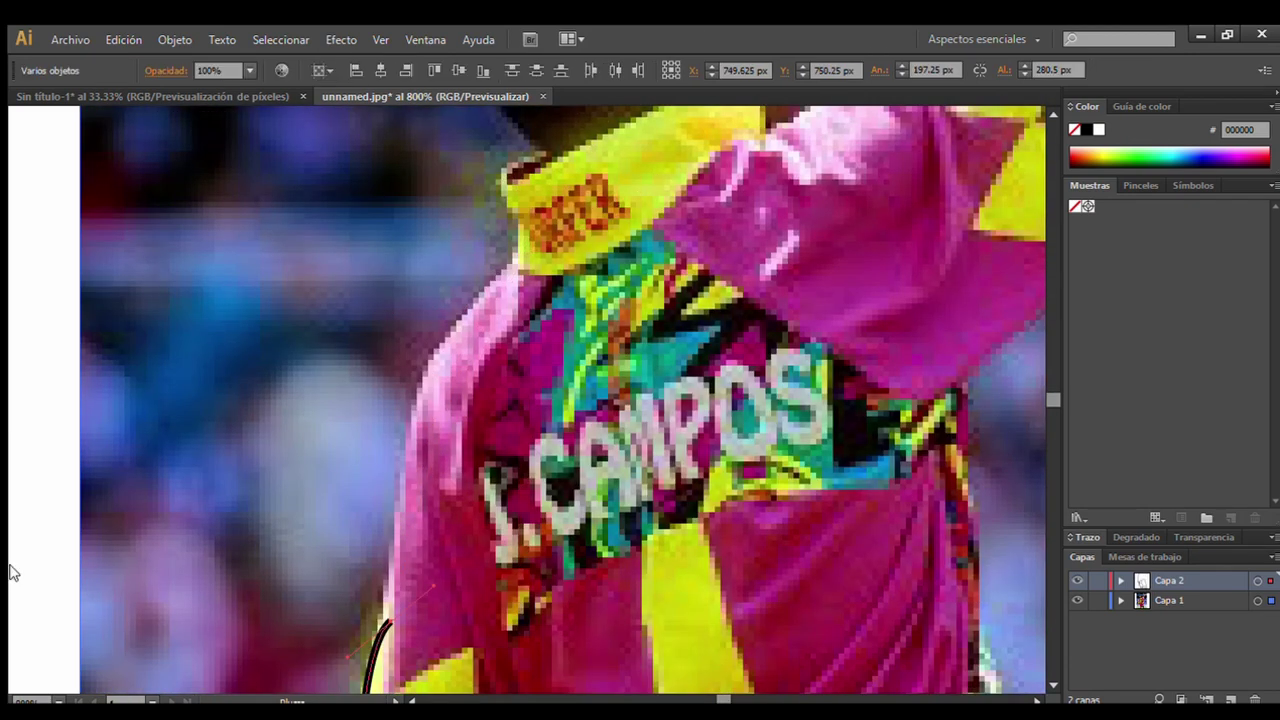
key(ctrl+minus)
key(ctrl+minus)
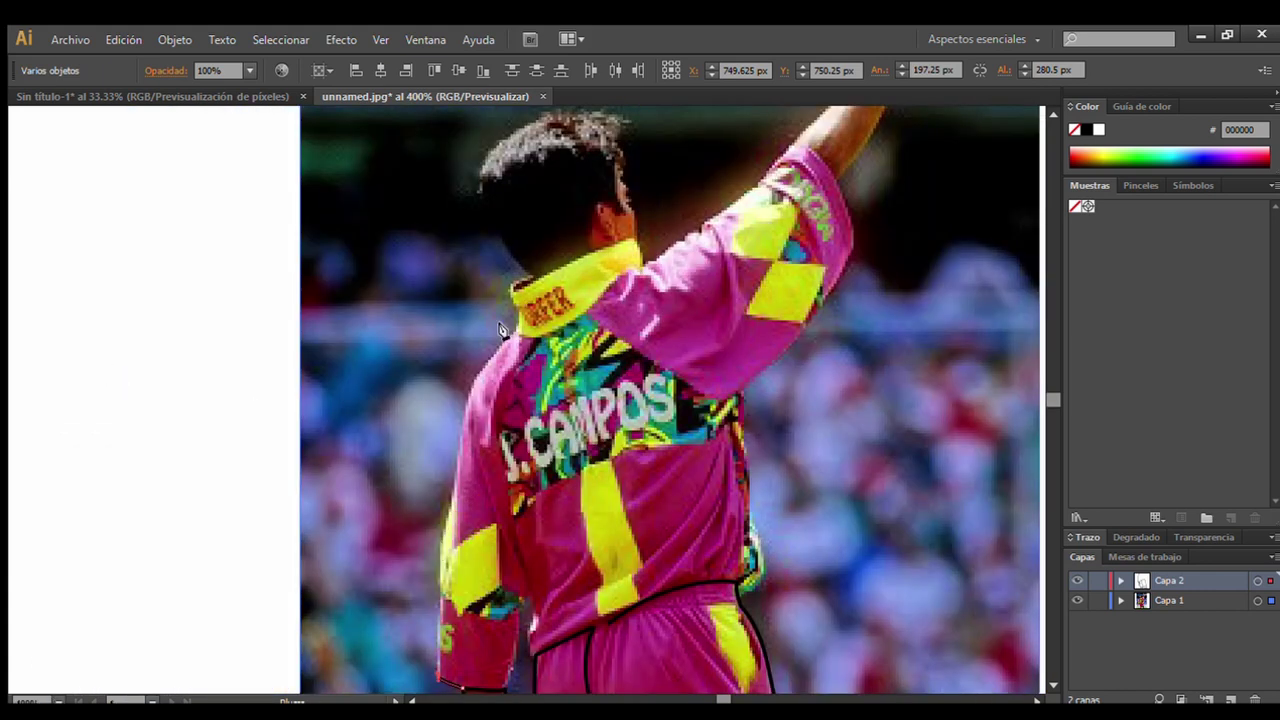
Extend the black outline up the figure's left side to the shoulder.
drag(446, 508, 500, 366)
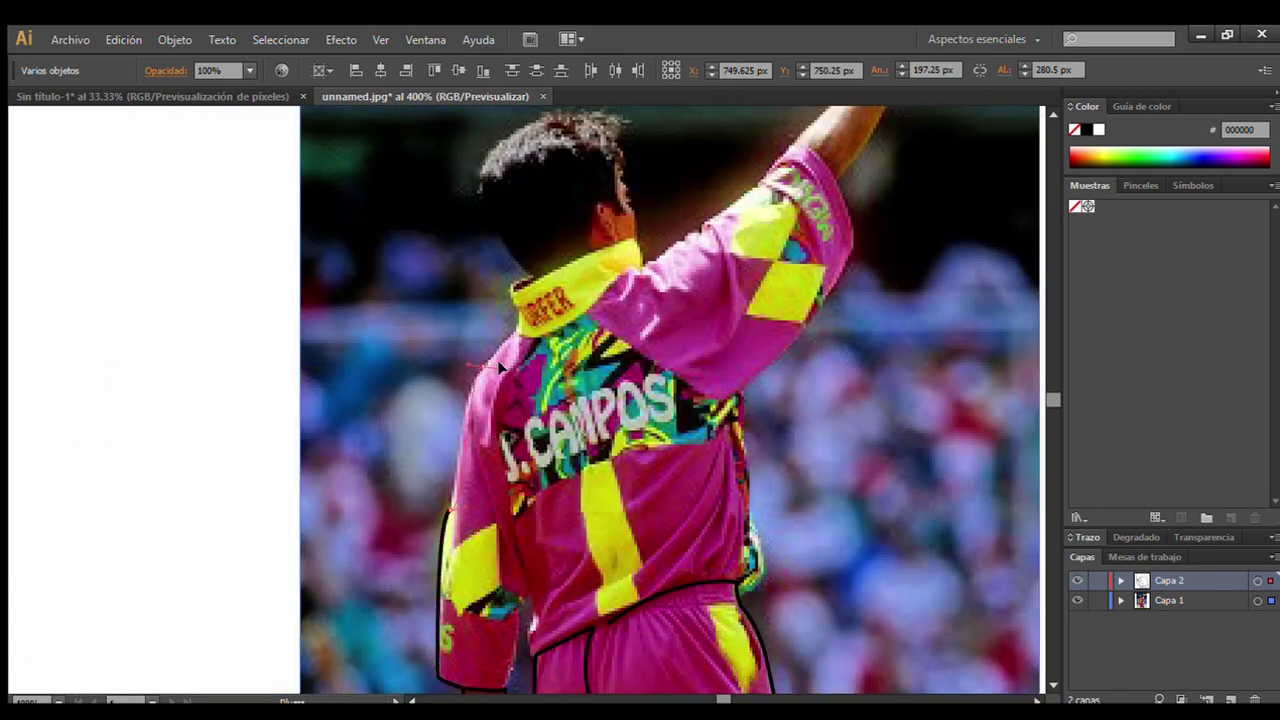
key(v)
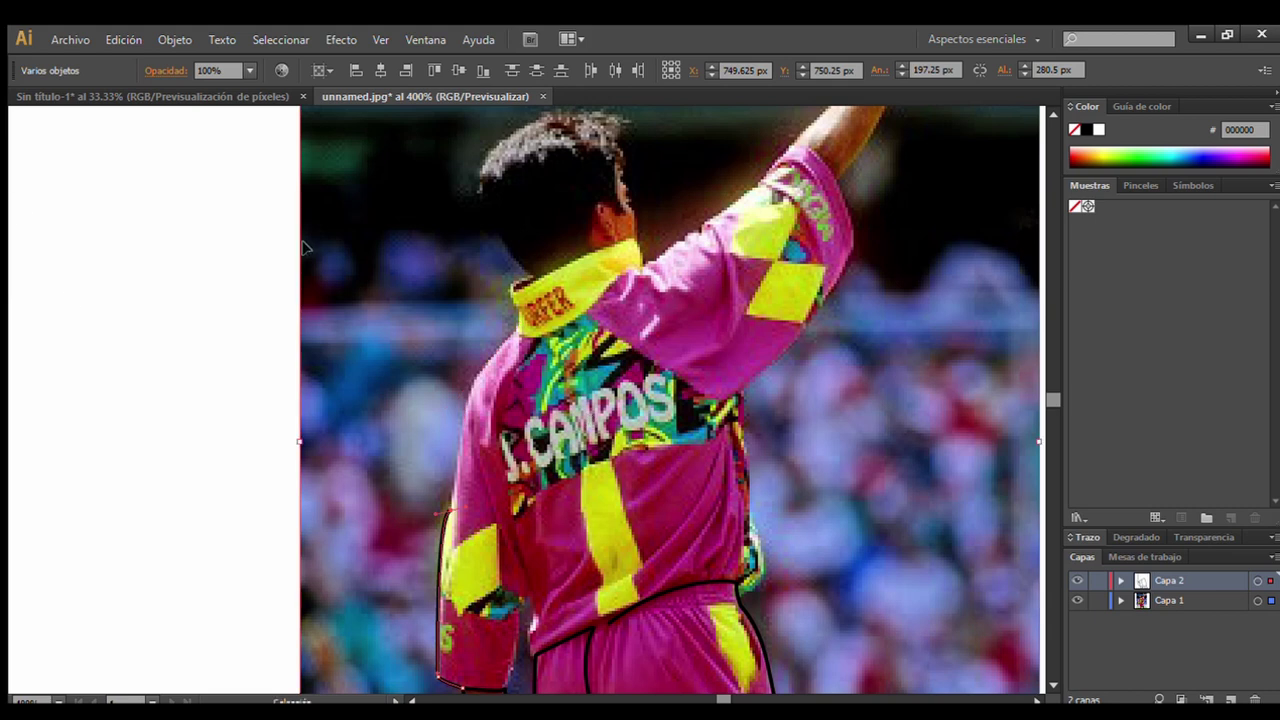
click(229, 262)
key(p)
ctrl+click(447, 510)
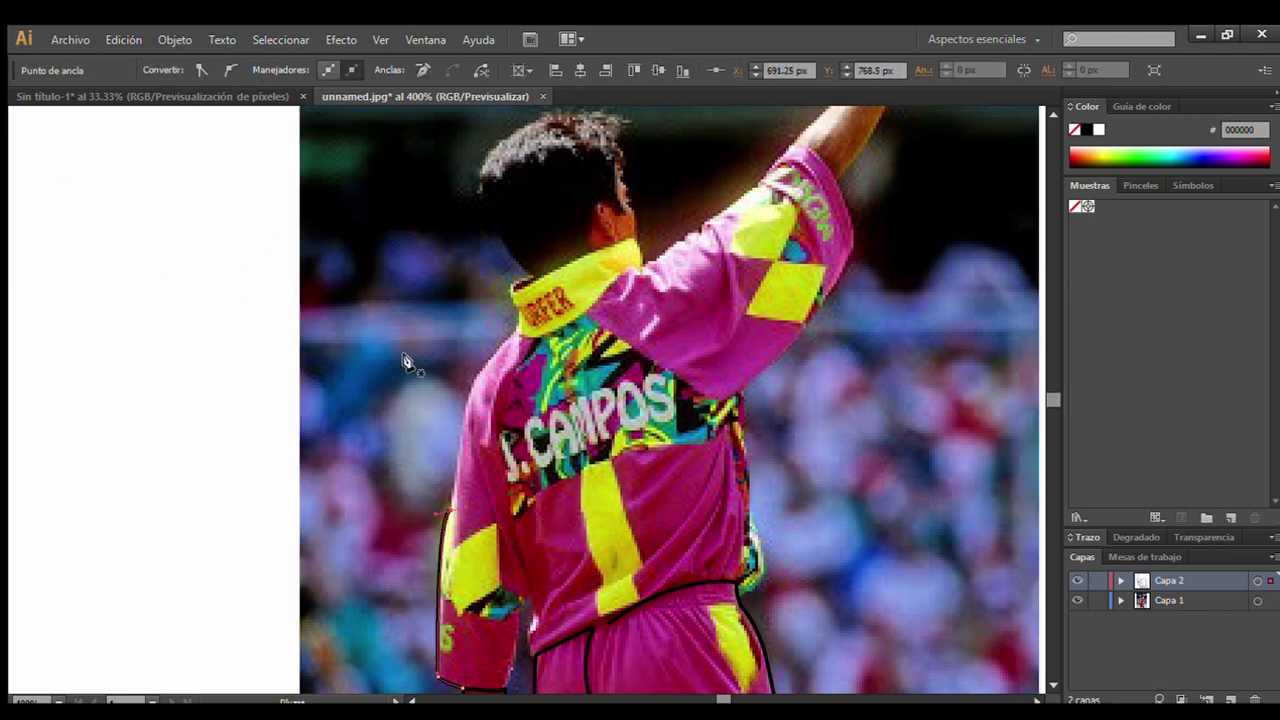
key(plus)
key(p)
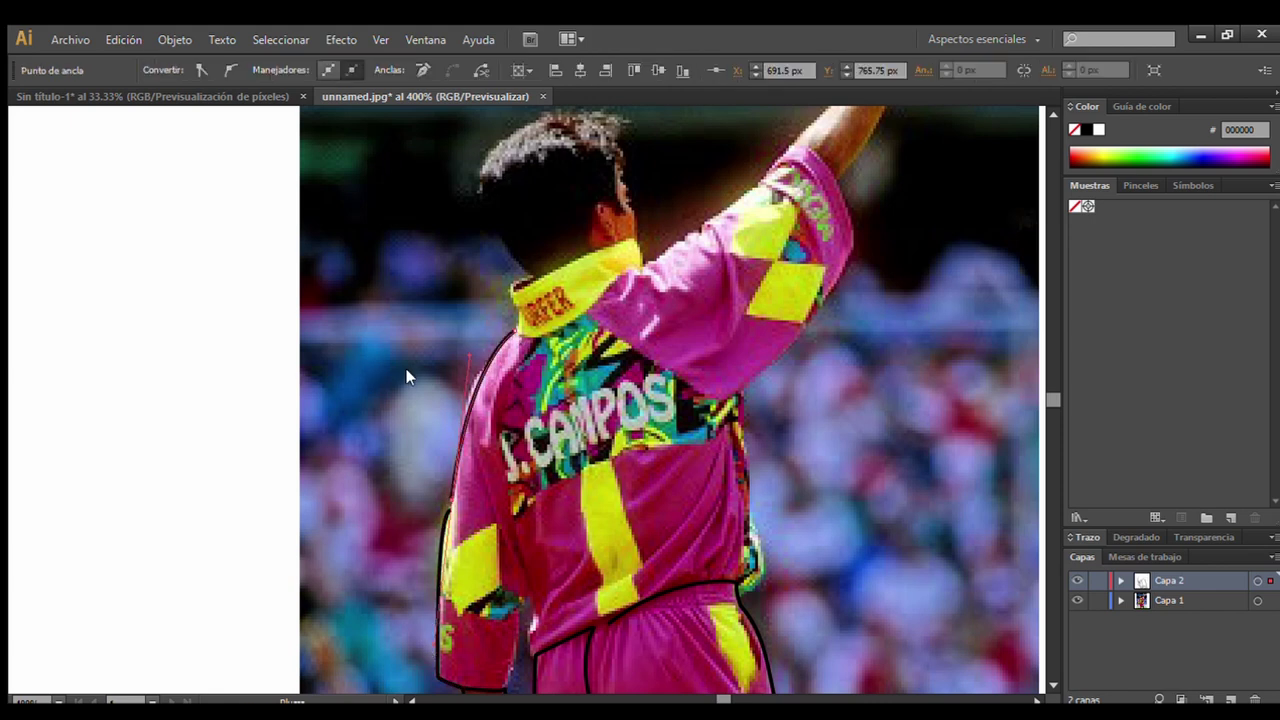
click(478, 370)
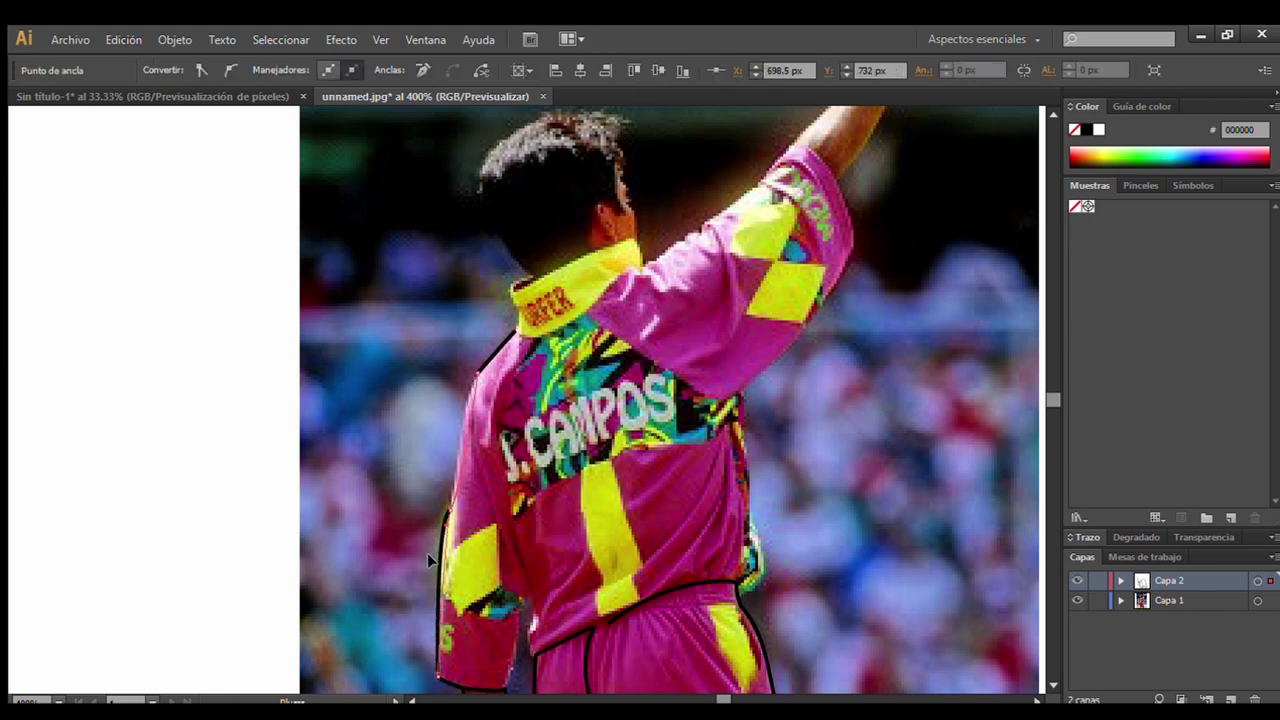
key(v)
click(343, 222)
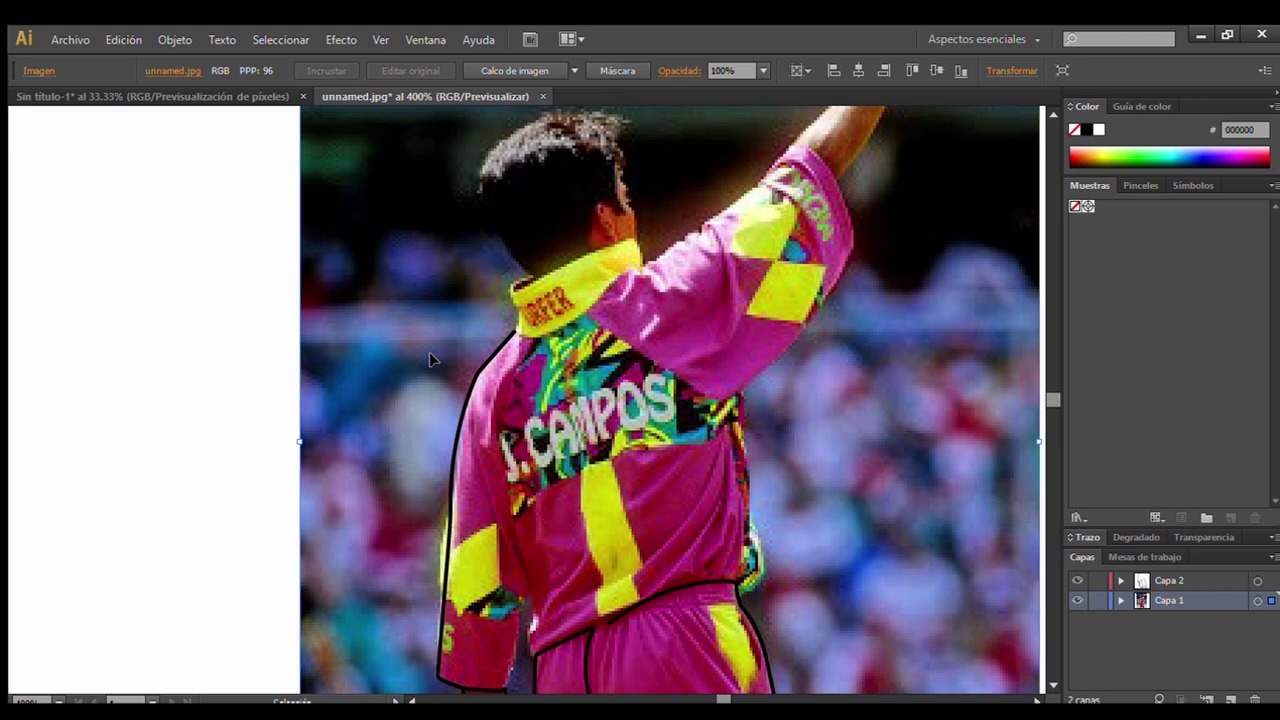
Inspect the left outline paths and anchors, zooming in on the jersey's left edge.
click(440, 522)
click(474, 375)
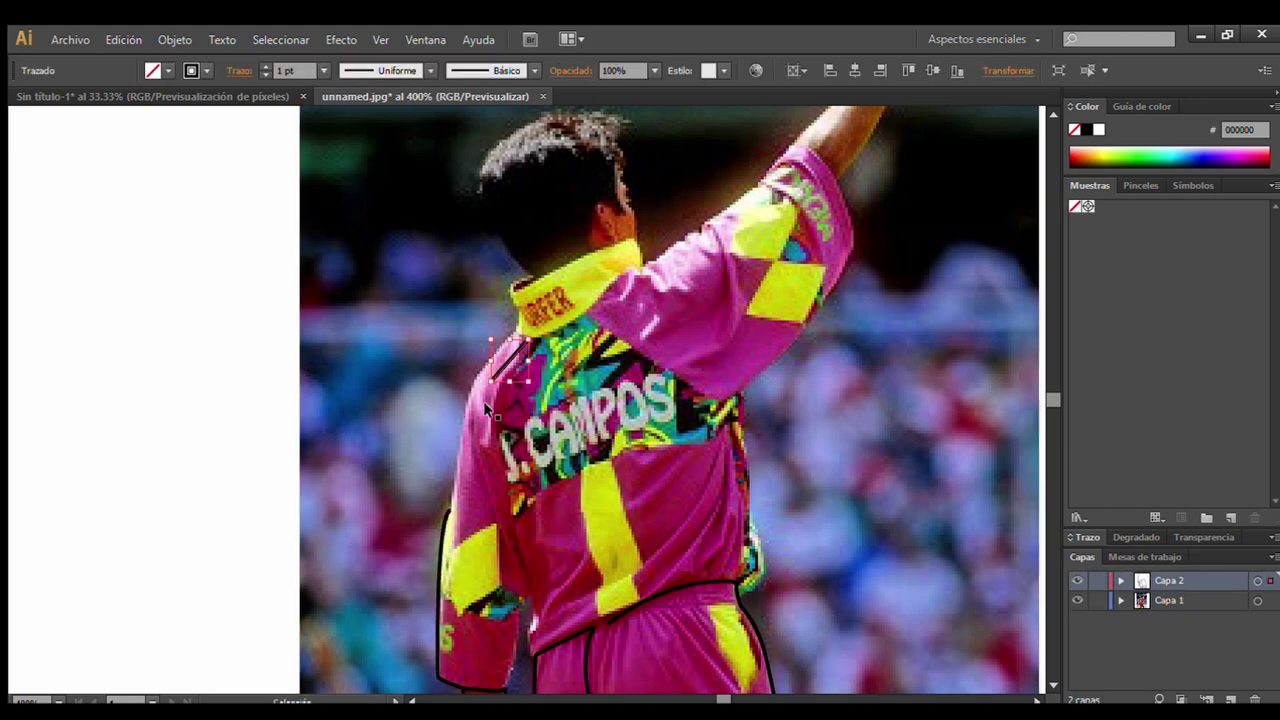
click(441, 540)
click(480, 372)
click(479, 369)
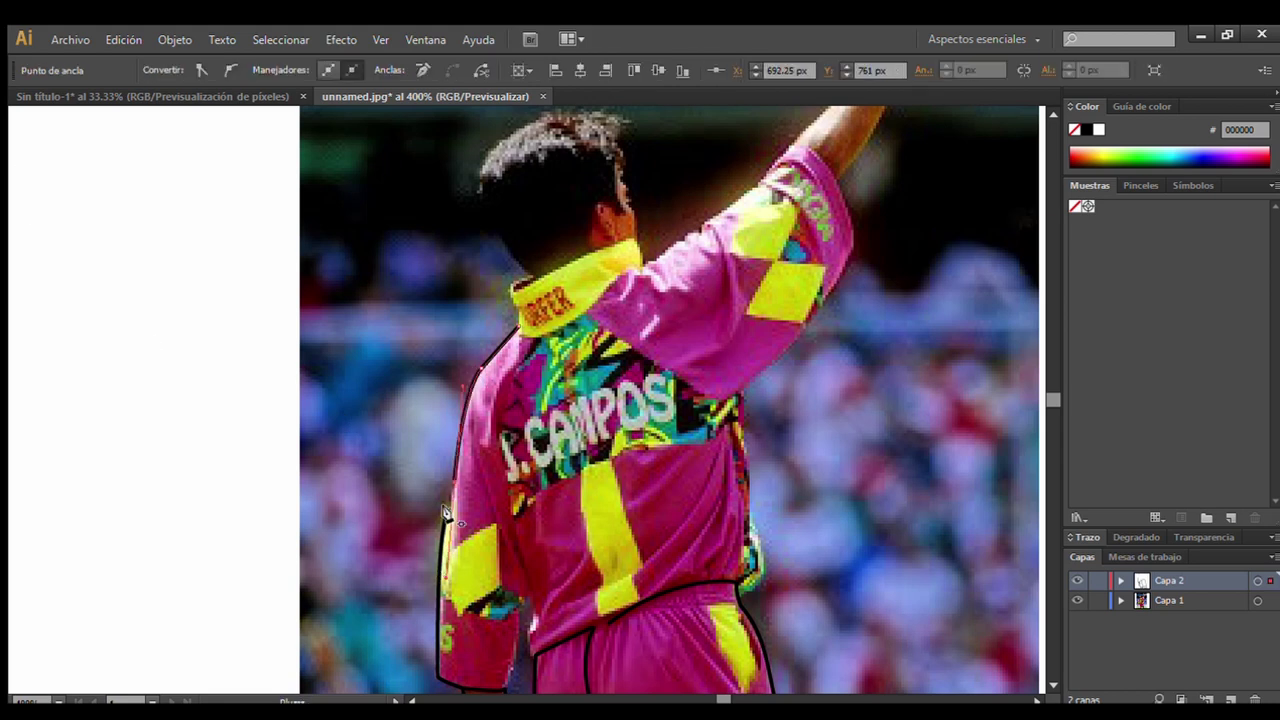
click(325, 478)
click(477, 523)
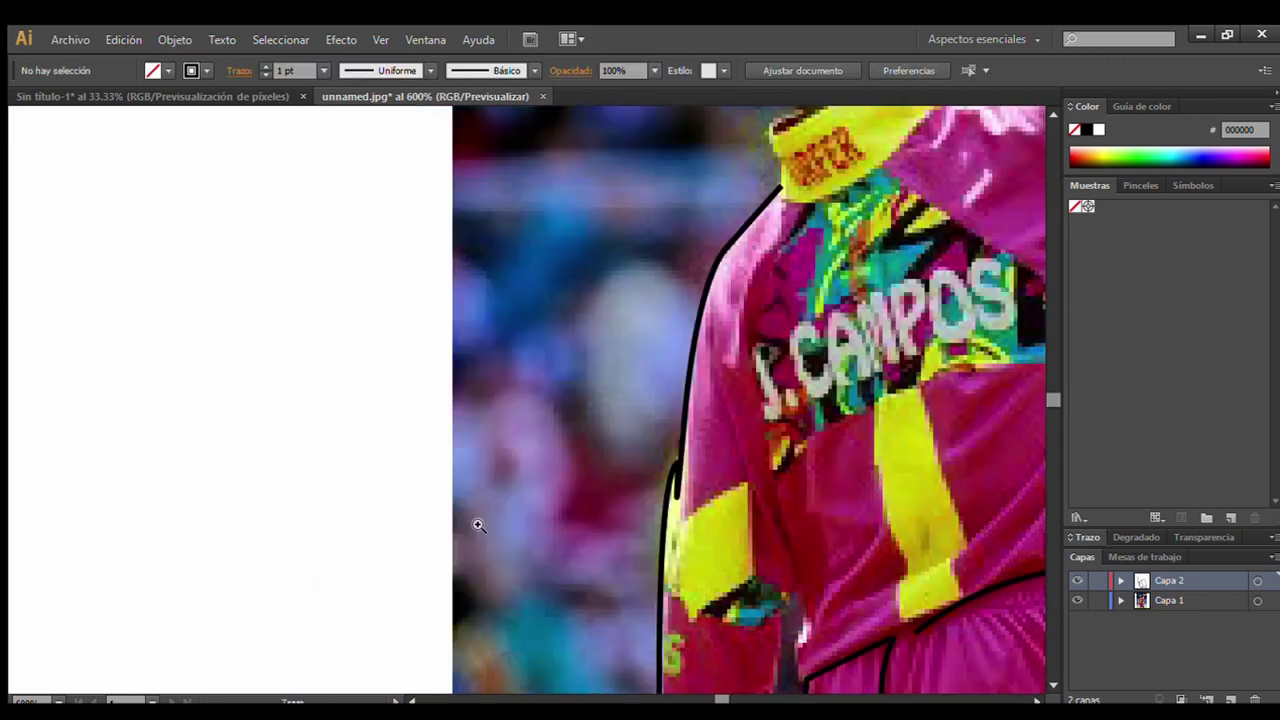
click(513, 415)
click(519, 216)
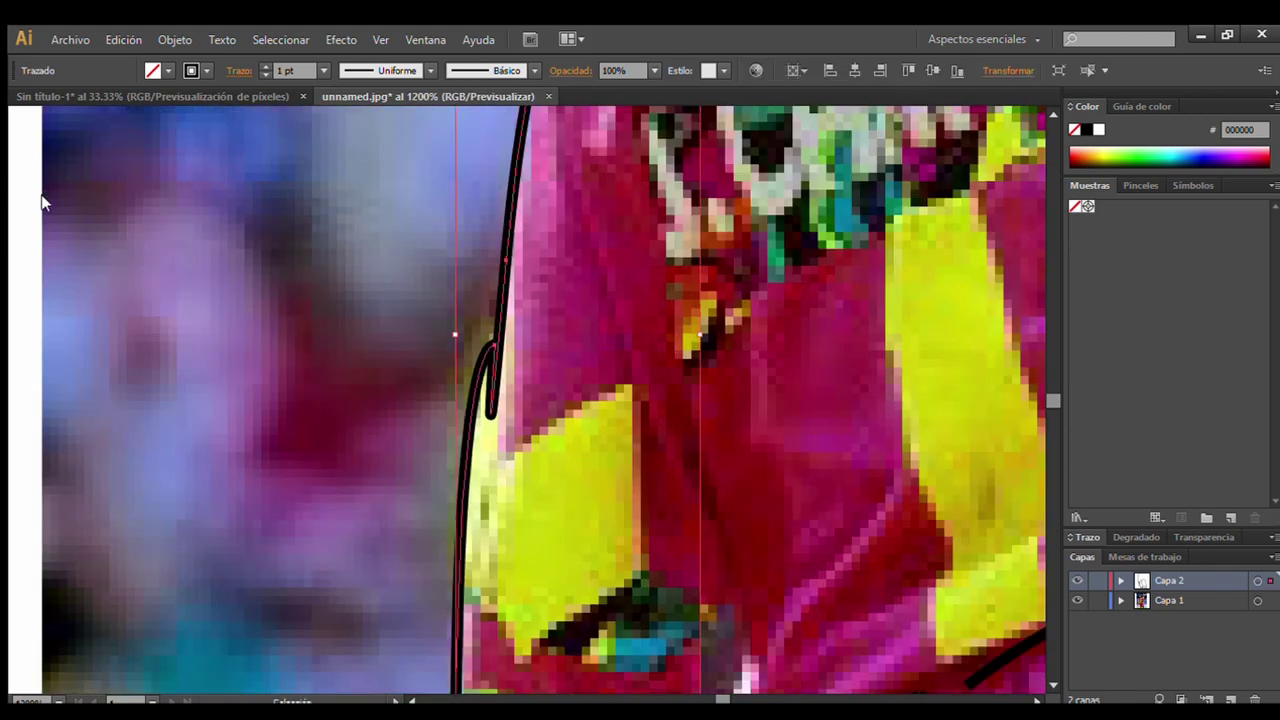
Undo the stray white brush stroke, zoom to 300%, and toggle Capa 1 off and on.
key(shift+b)
drag(550, 450, 543, 385)
key(ctrl+z)
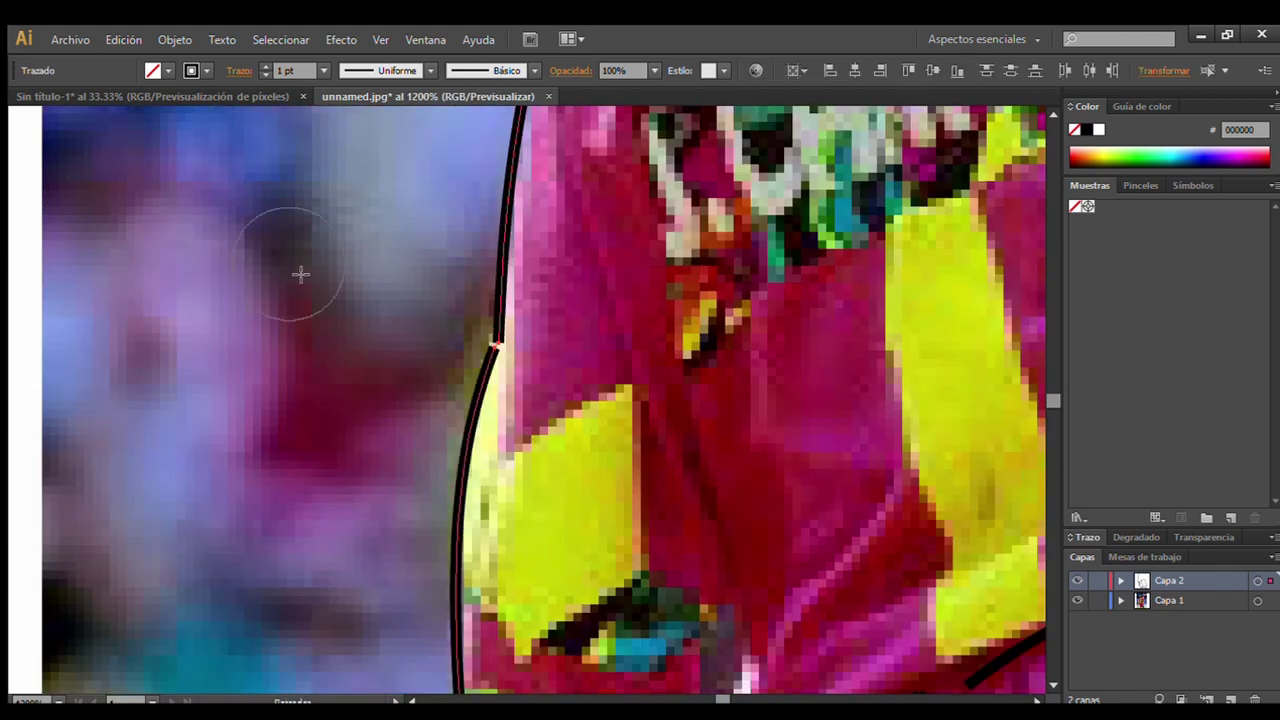
key(ctrl+minus)
key(ctrl+minus)
key(ctrl+minus)
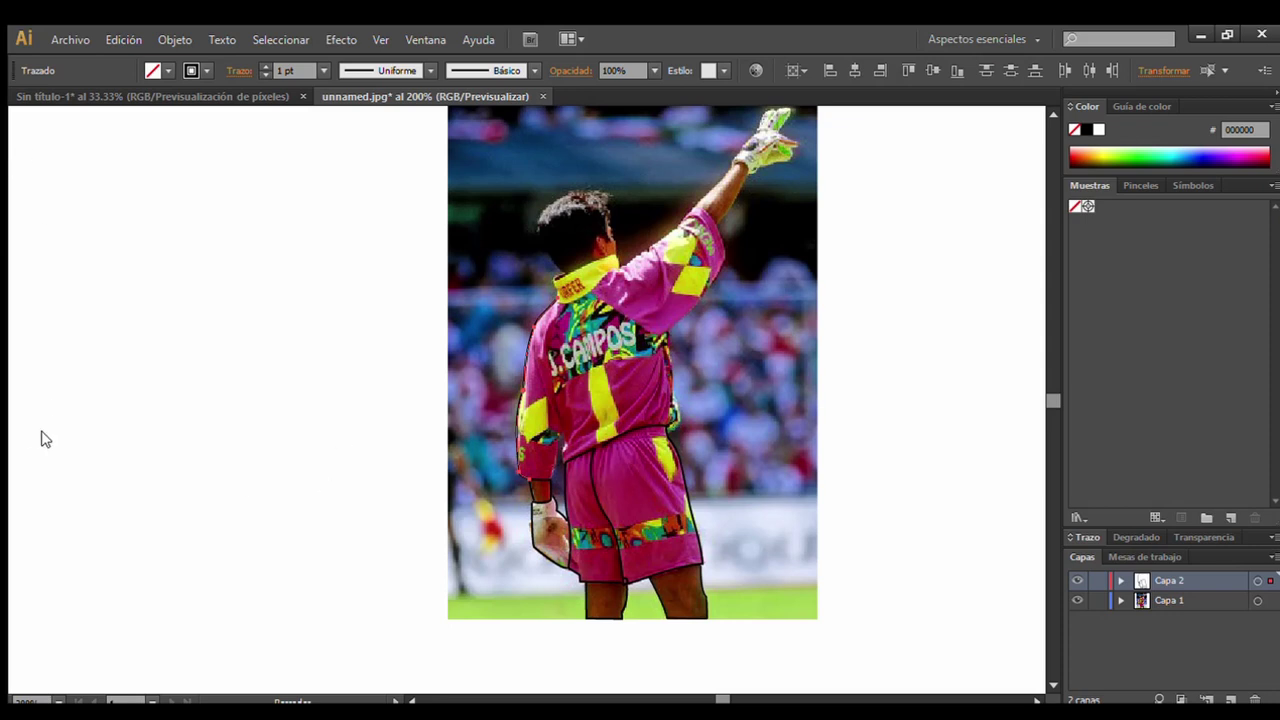
key(ctrl+plus)
scroll(963, 589, down, 1)
scroll(963, 589, down, 1)
click(1077, 600)
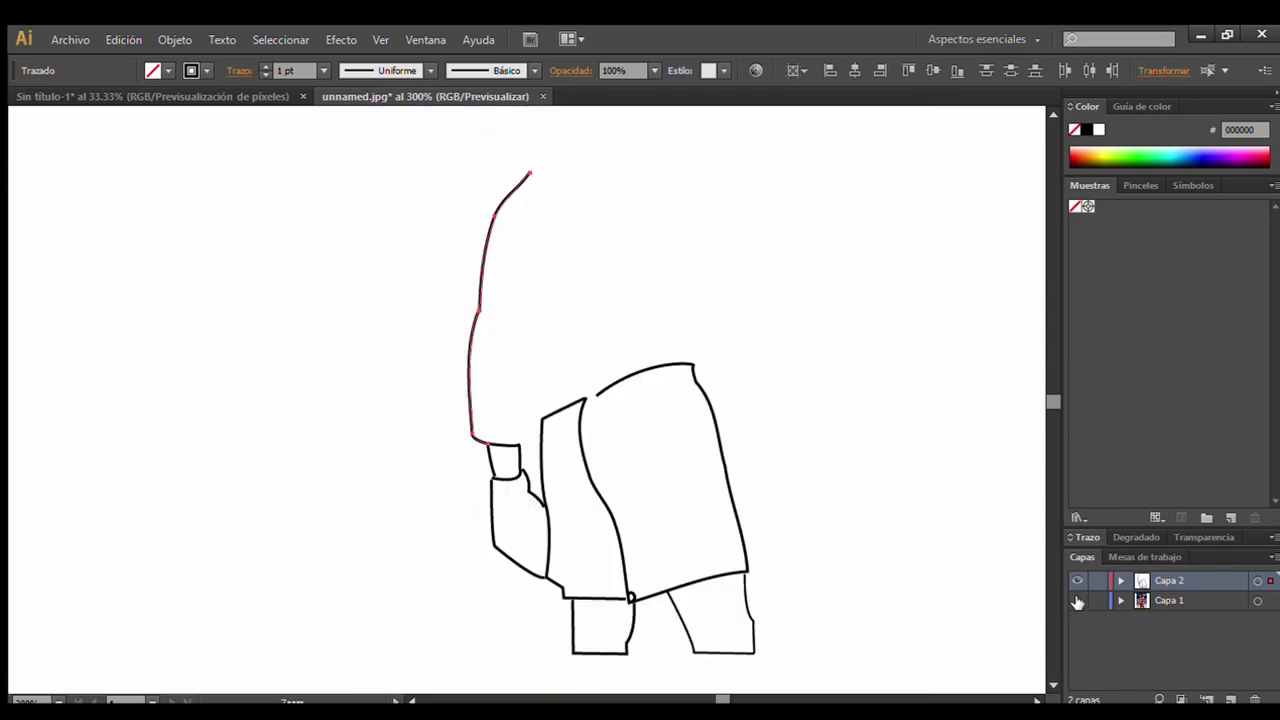
click(1077, 600)
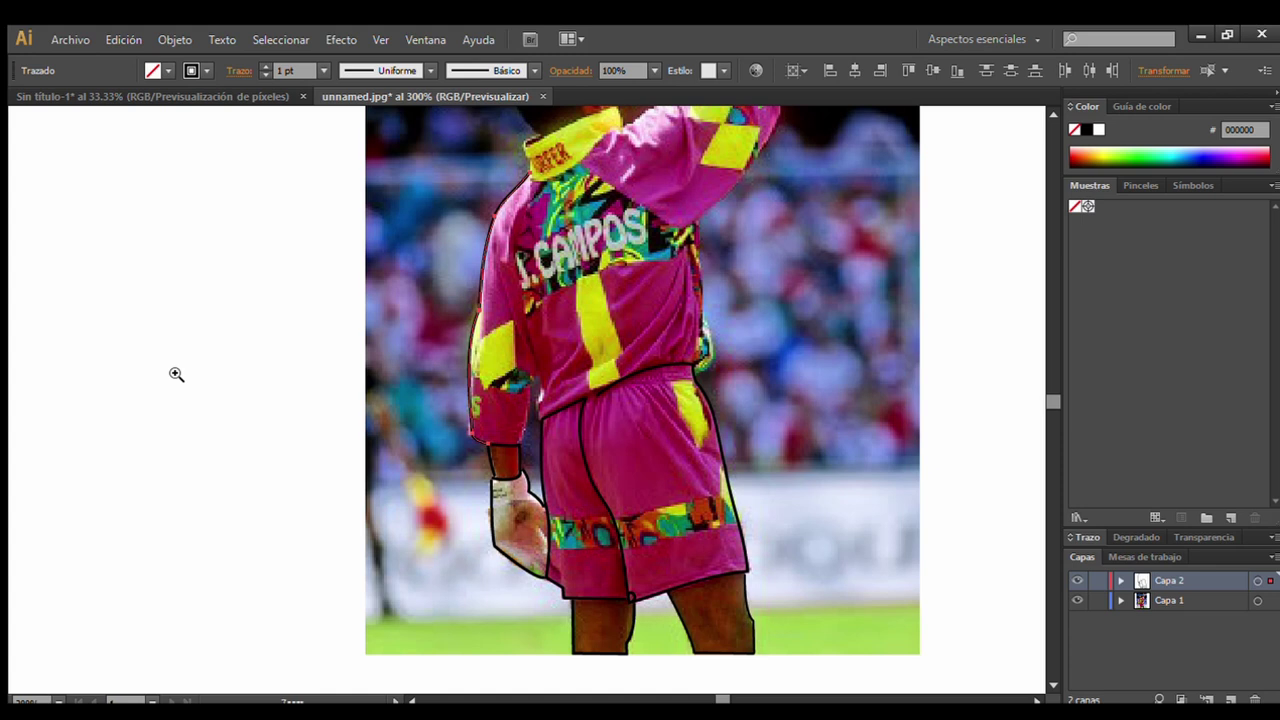
Drag the torso anchor lower and reshape the curve along the torso's right edge.
click(700, 235)
drag(698, 320, 713, 405)
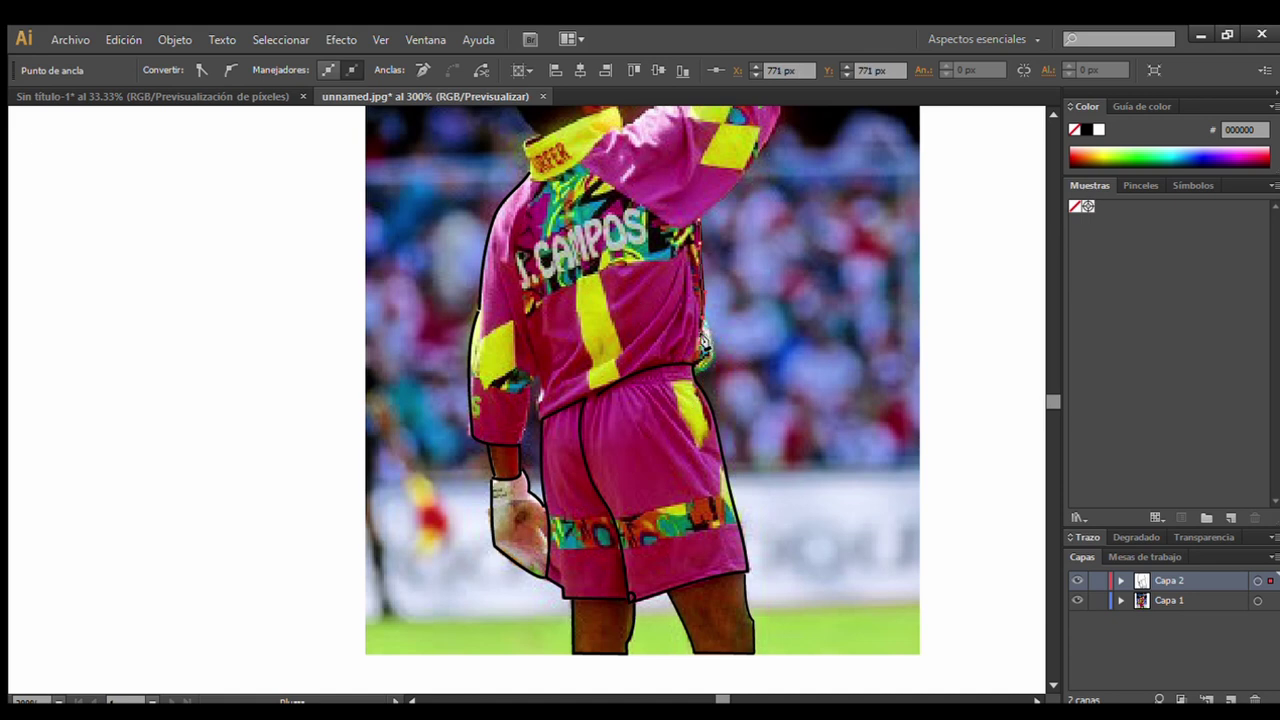
drag(658, 350, 735, 340)
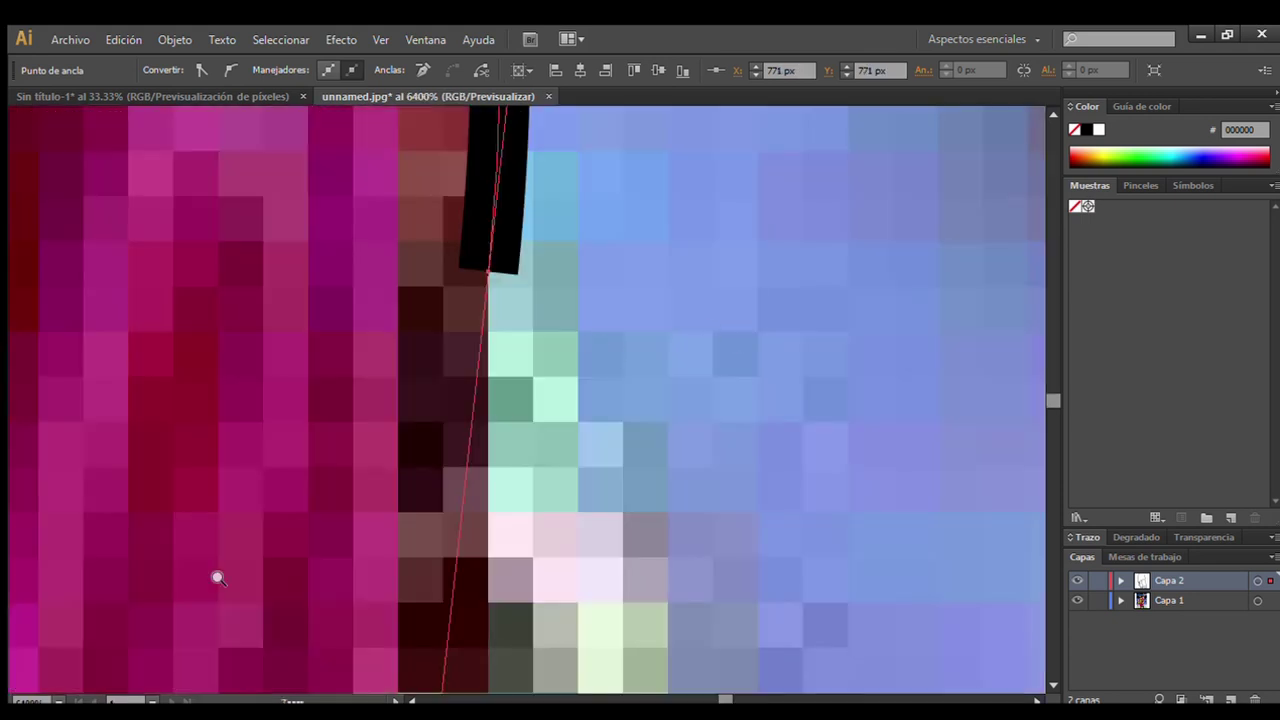
key(ctrl+0)
scroll(388, 389, up, 5)
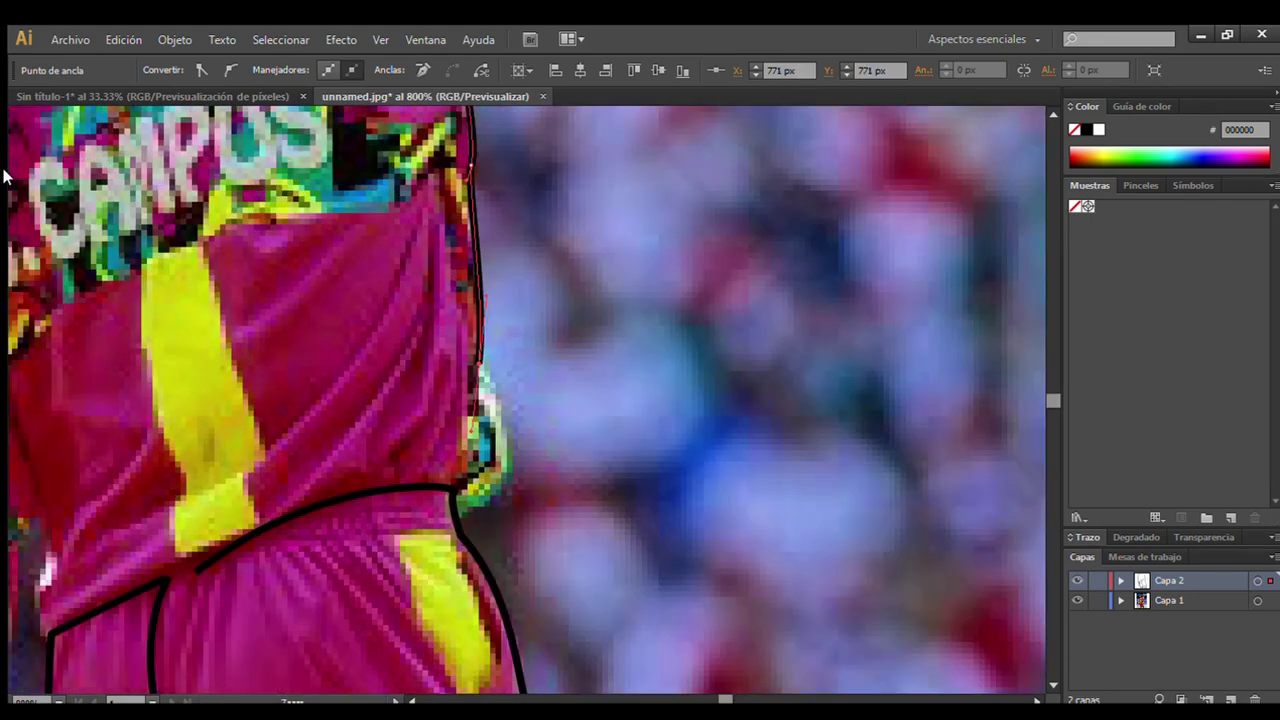
click(388, 389)
click(486, 370)
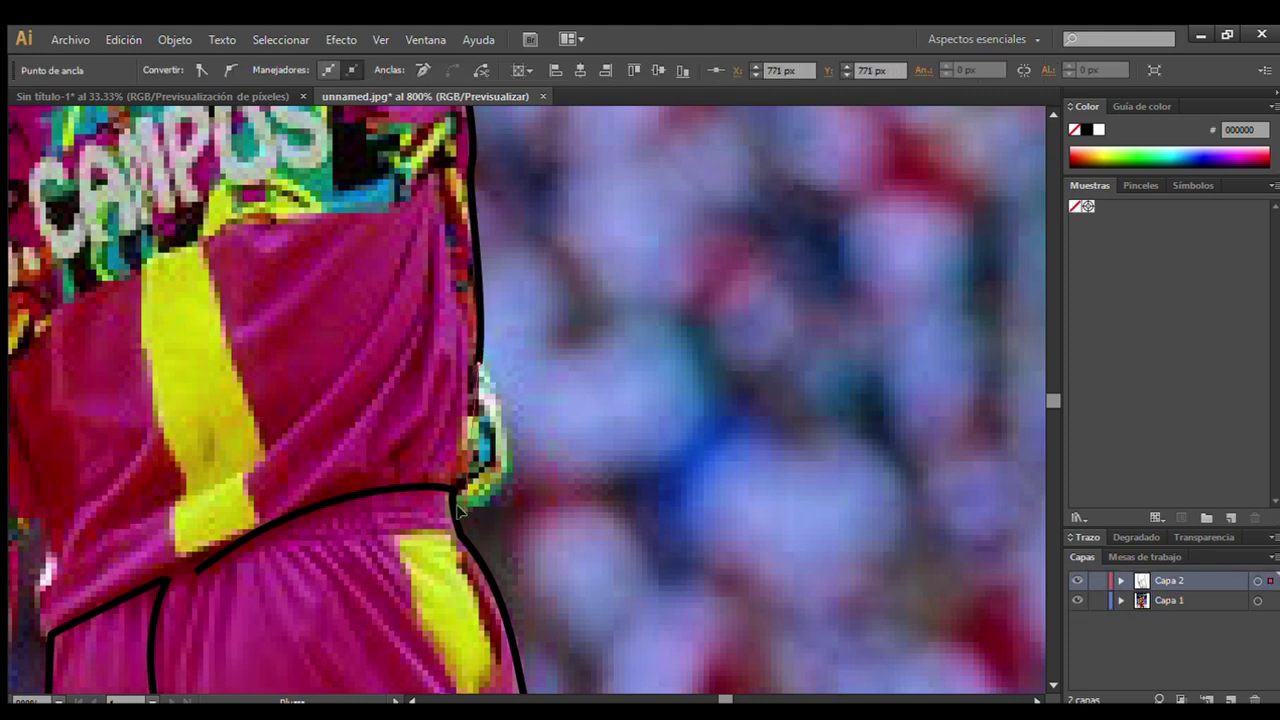
drag(363, 568, 371, 551)
click(782, 262)
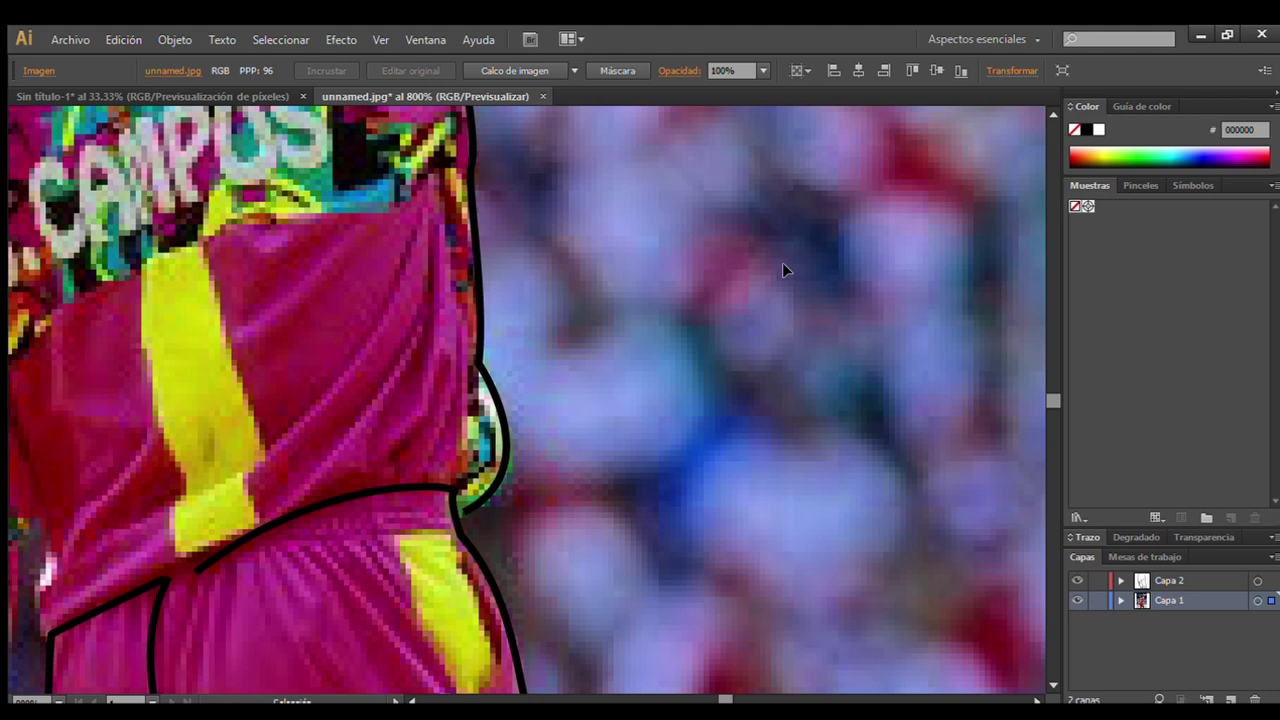
Draw Pen curves down the sleeve's outer edge and along its underside on the outline layer.
scroll(1048, 113, up, 8)
scroll(349, 200, up, 3)
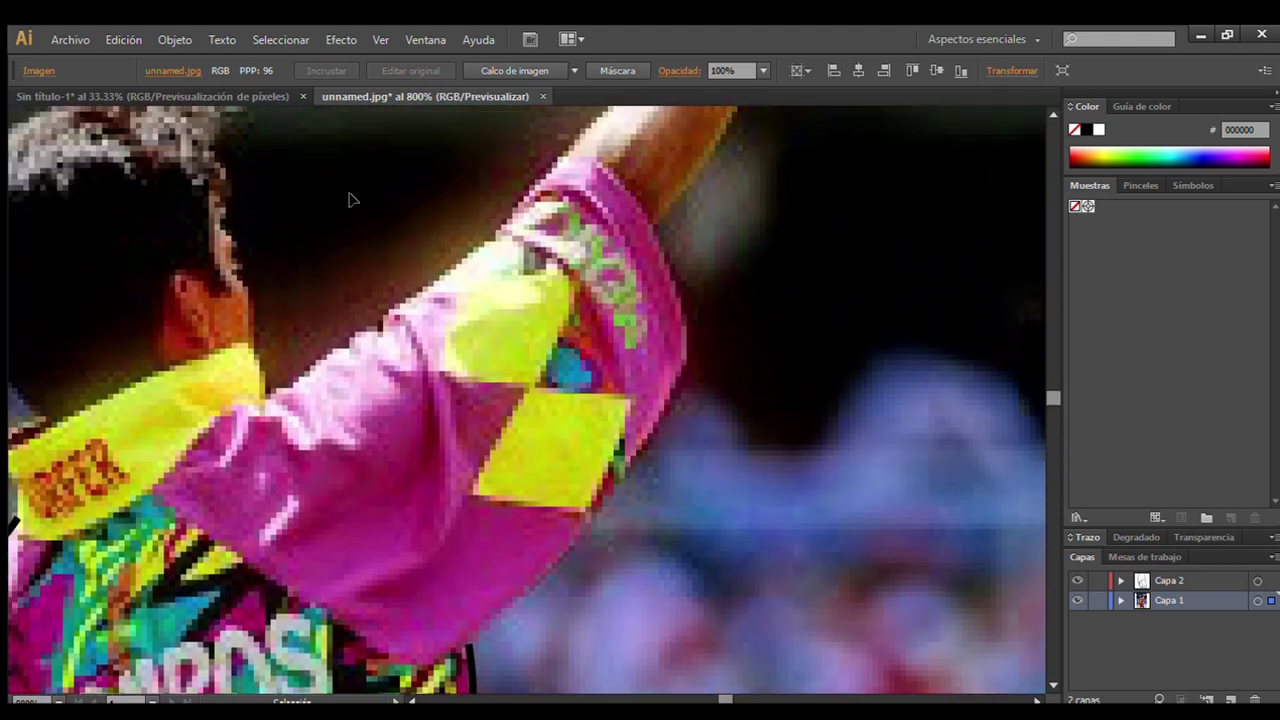
key(p)
click(1170, 580)
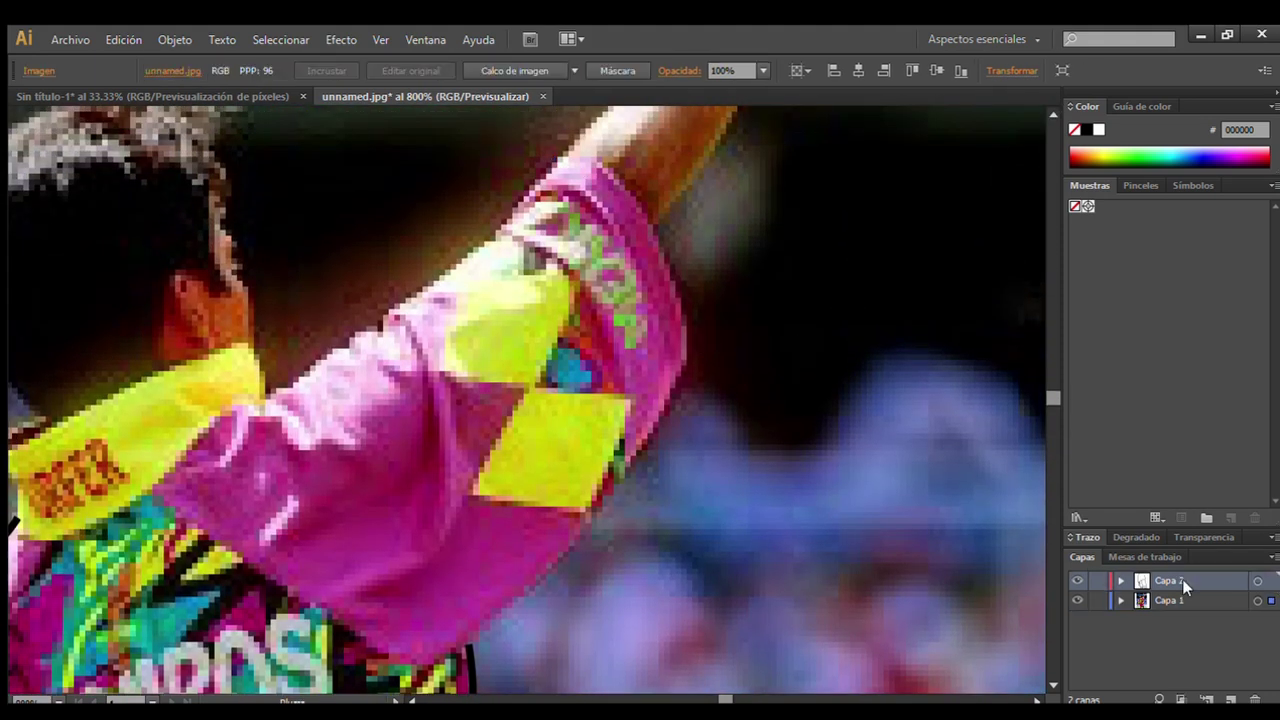
click(553, 160)
mouse_move(687, 357)
mouse_down()
mouse_move(680, 445)
mouse_move(720, 592)
mouse_up()
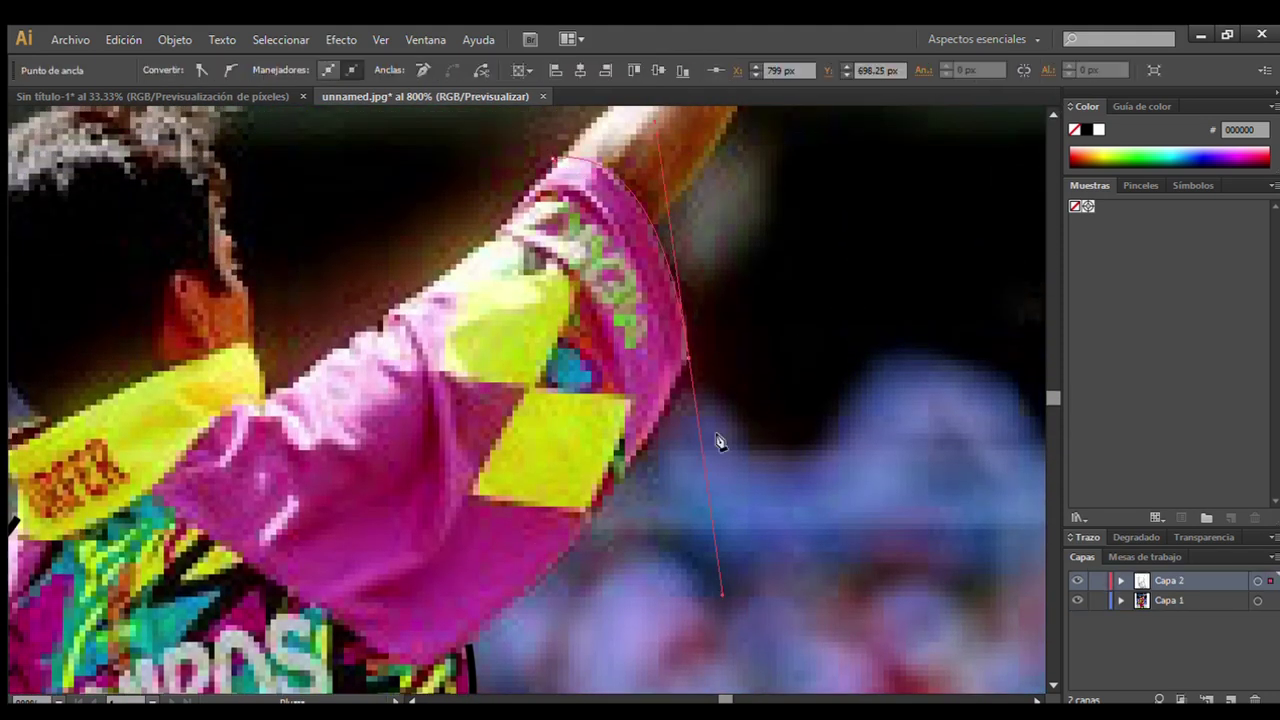
scroll(497, 637, down, 3)
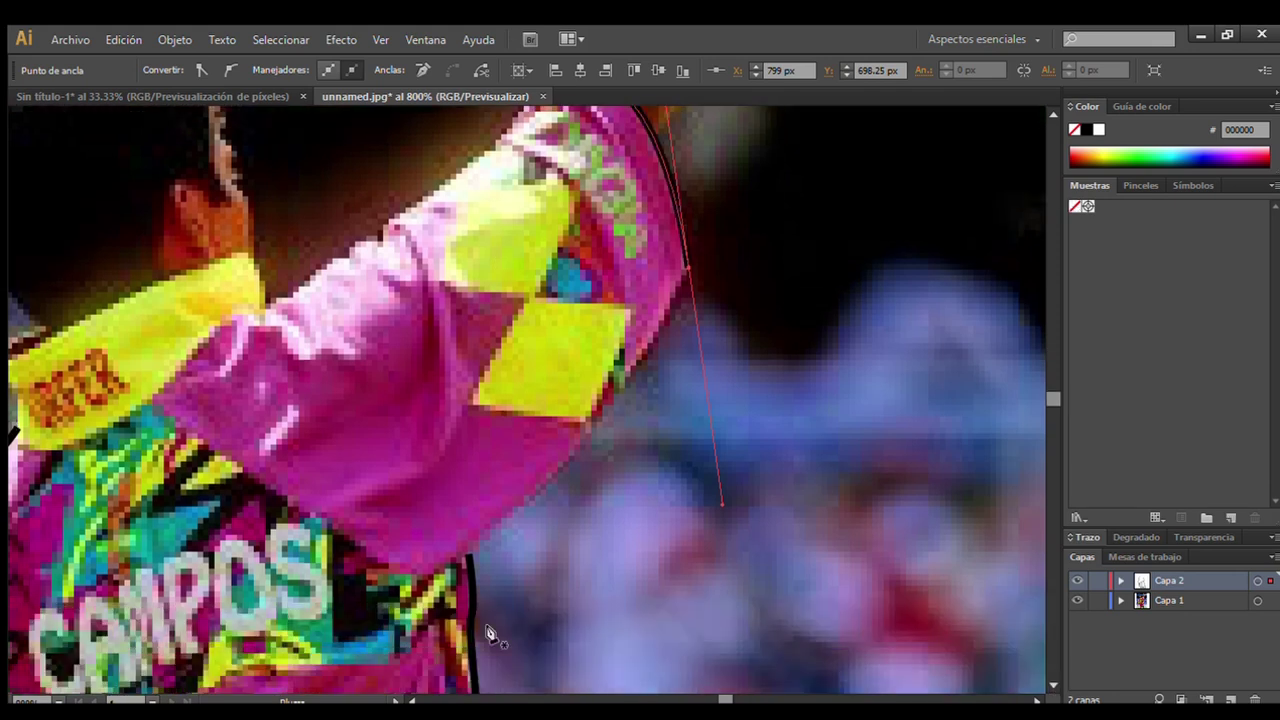
ctrl+click(405, 574)
click(683, 280)
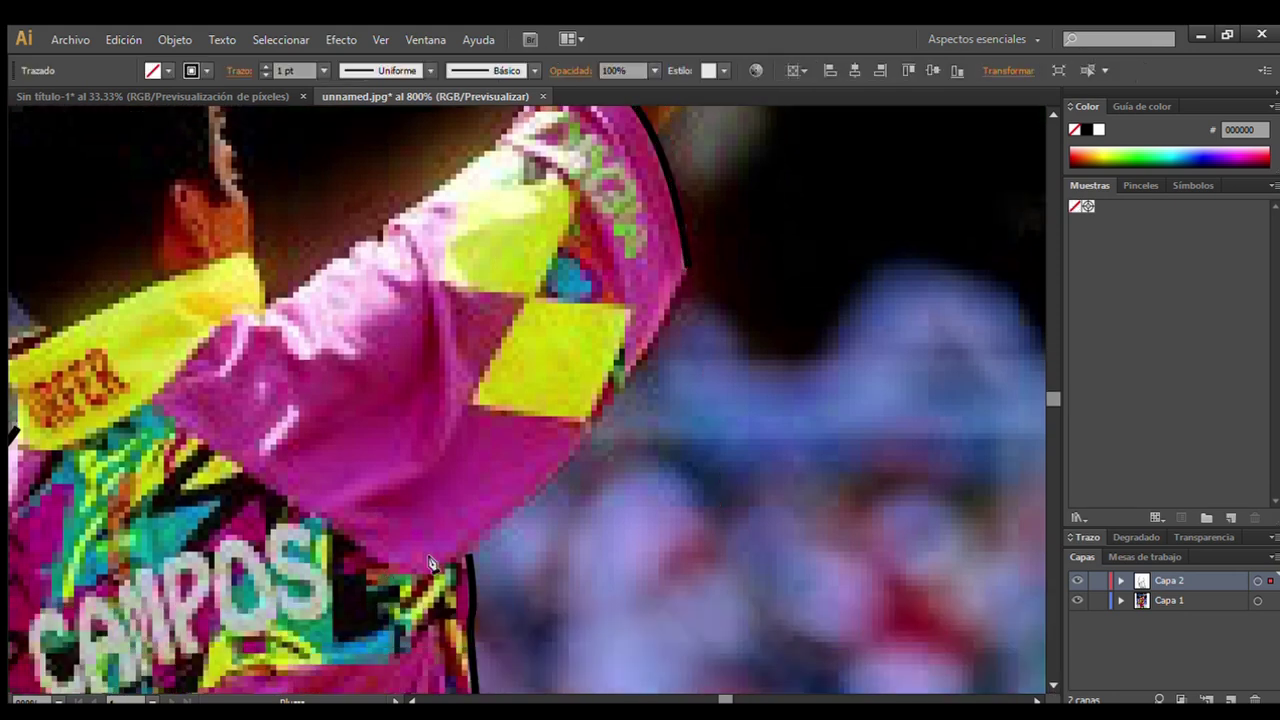
drag(440, 566, 287, 630)
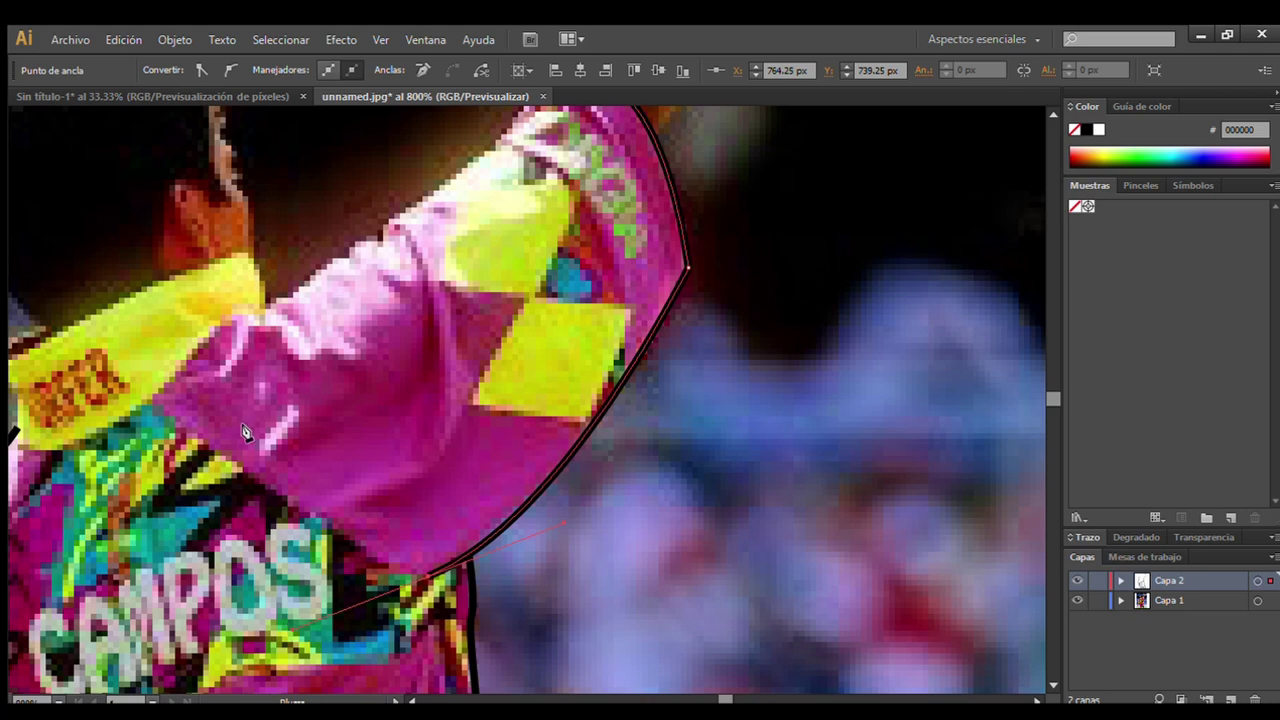
Trace the arm's top edge from the cuff toward the collar.
click(1053, 115)
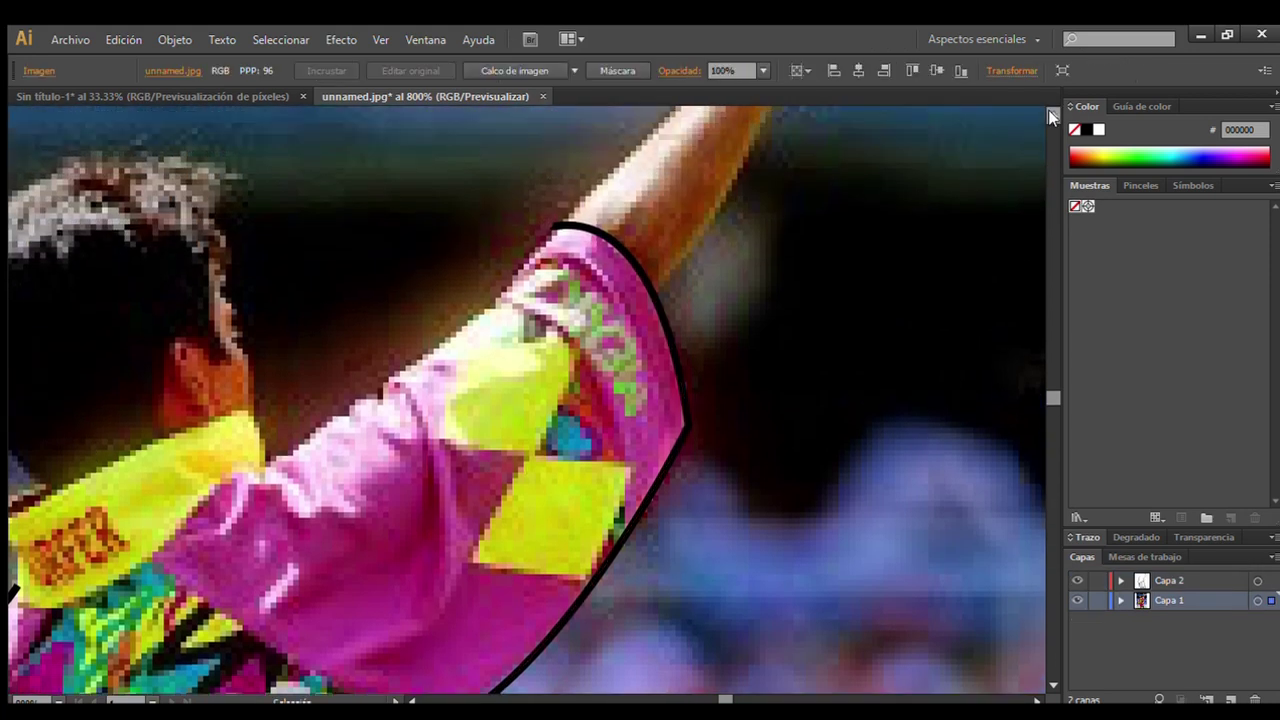
ctrl+click(557, 230)
drag(155, 519, 272, 460)
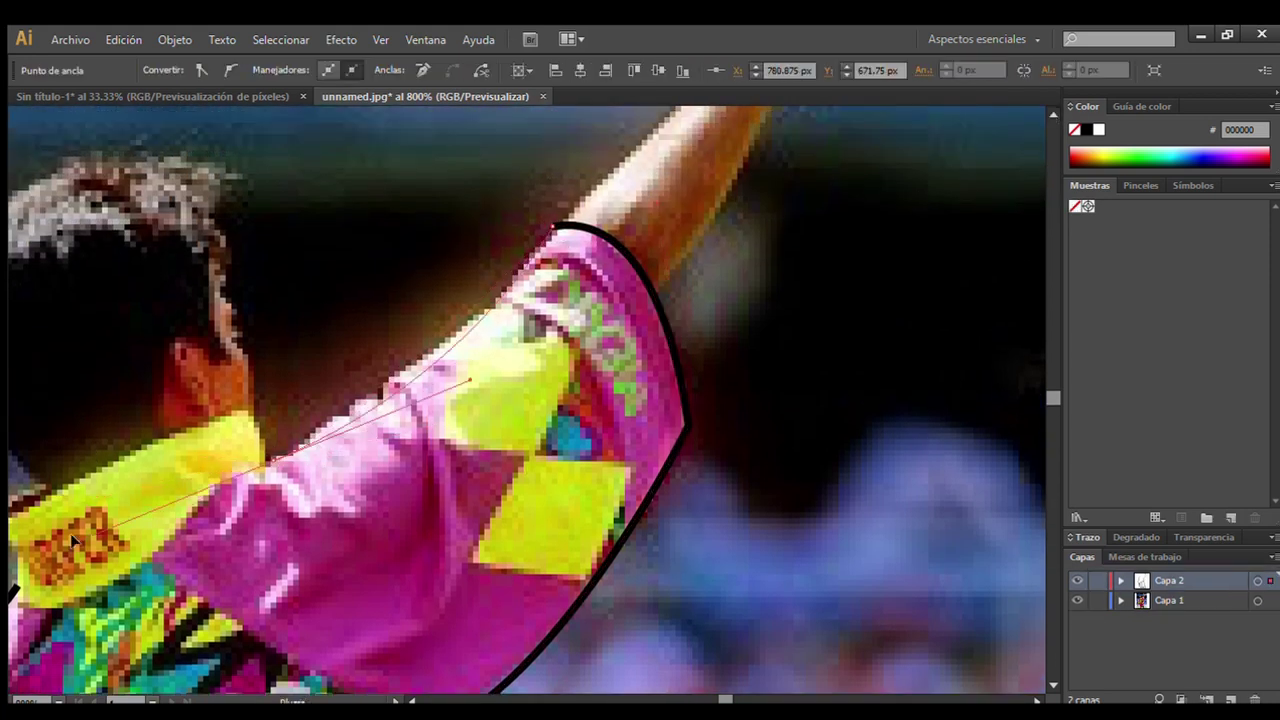
ctrl+click(226, 149)
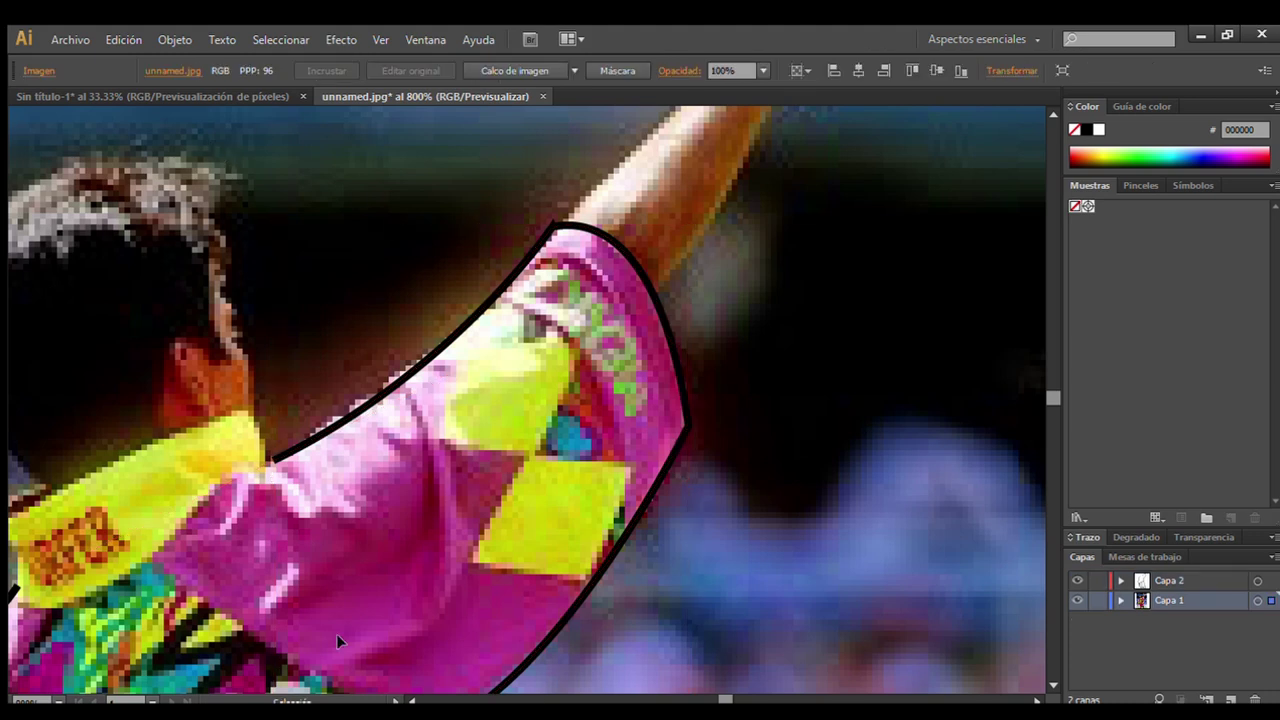
drag(336, 634, 736, 634)
Continue the outline path up the collar's neck edge, undoing a misplaced segment.
ctrl+click(672, 462)
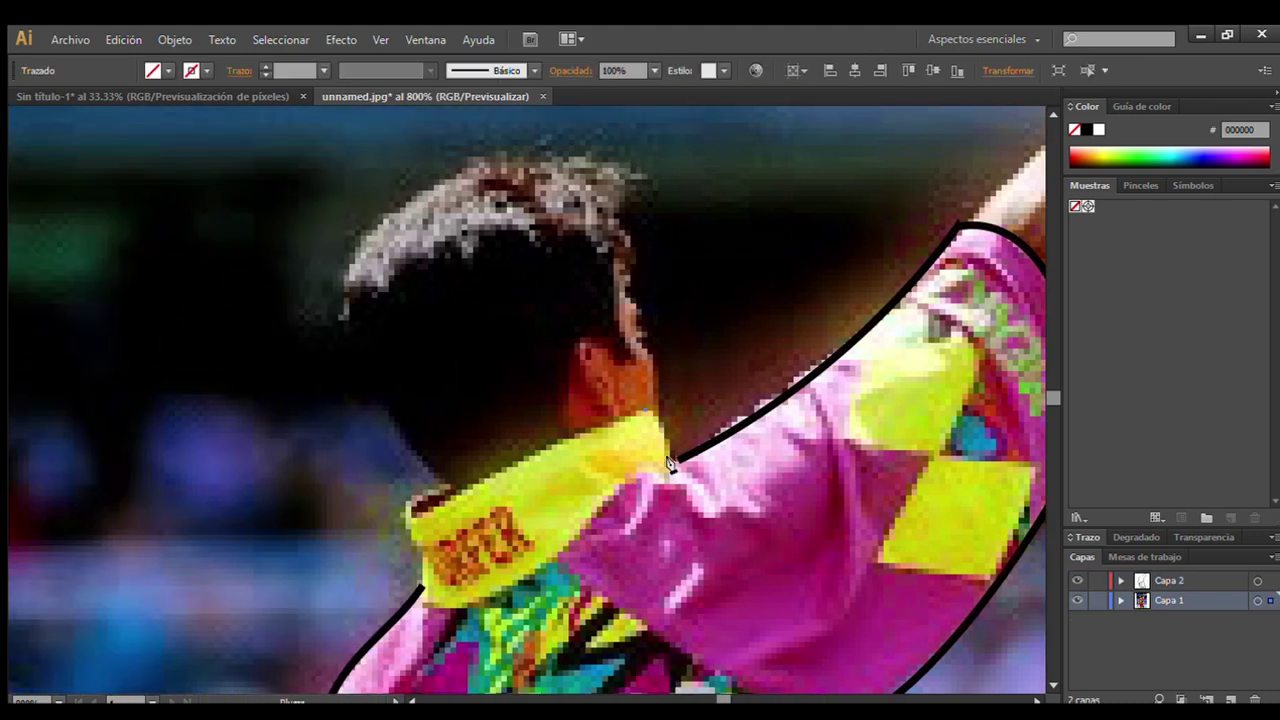
click(668, 462)
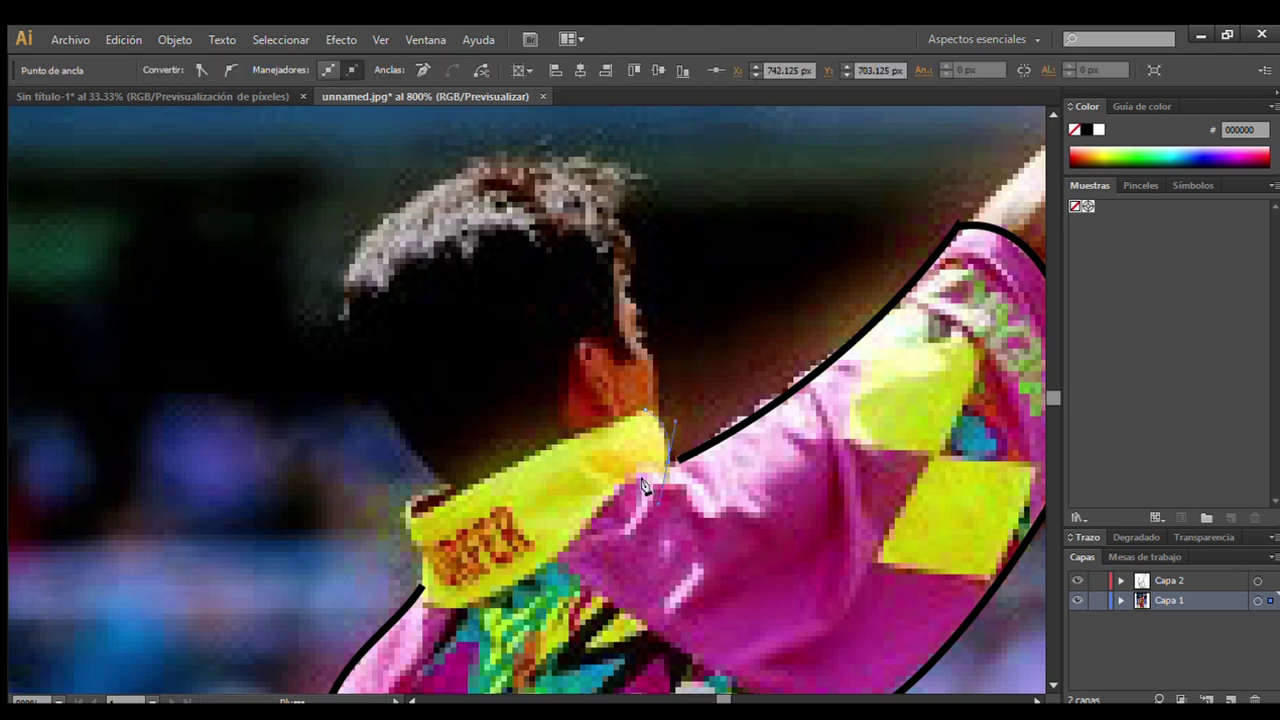
click(420, 588)
key(ctrl+z)
click(1168, 580)
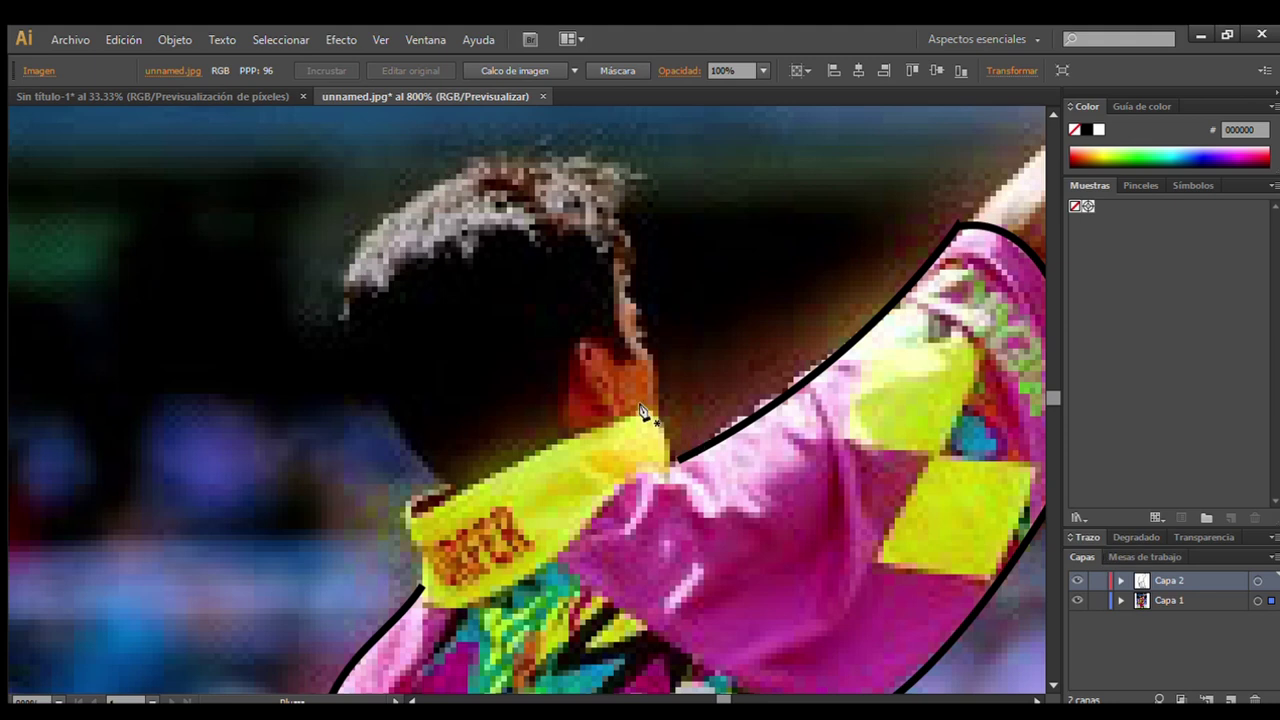
ctrl+click(668, 462)
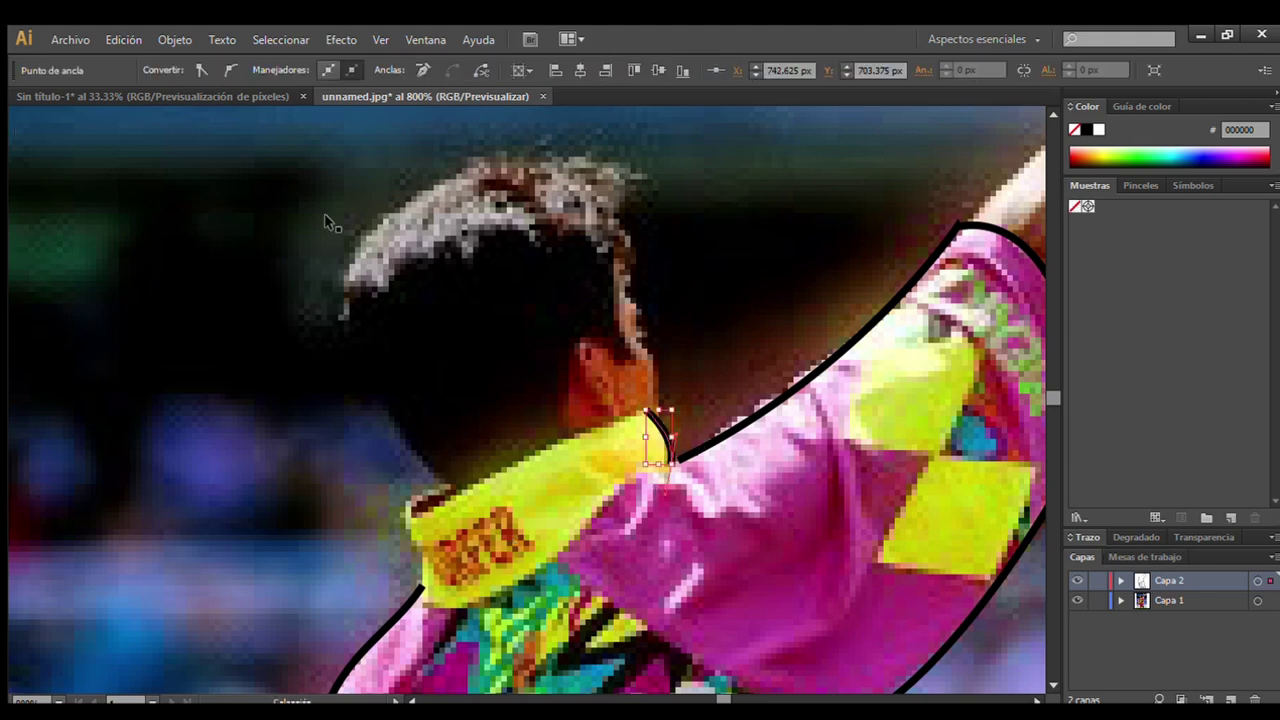
ctrl+click(15, 209)
Curve the outline along the collar's bottom edge to its left end, then deselect.
click(670, 461)
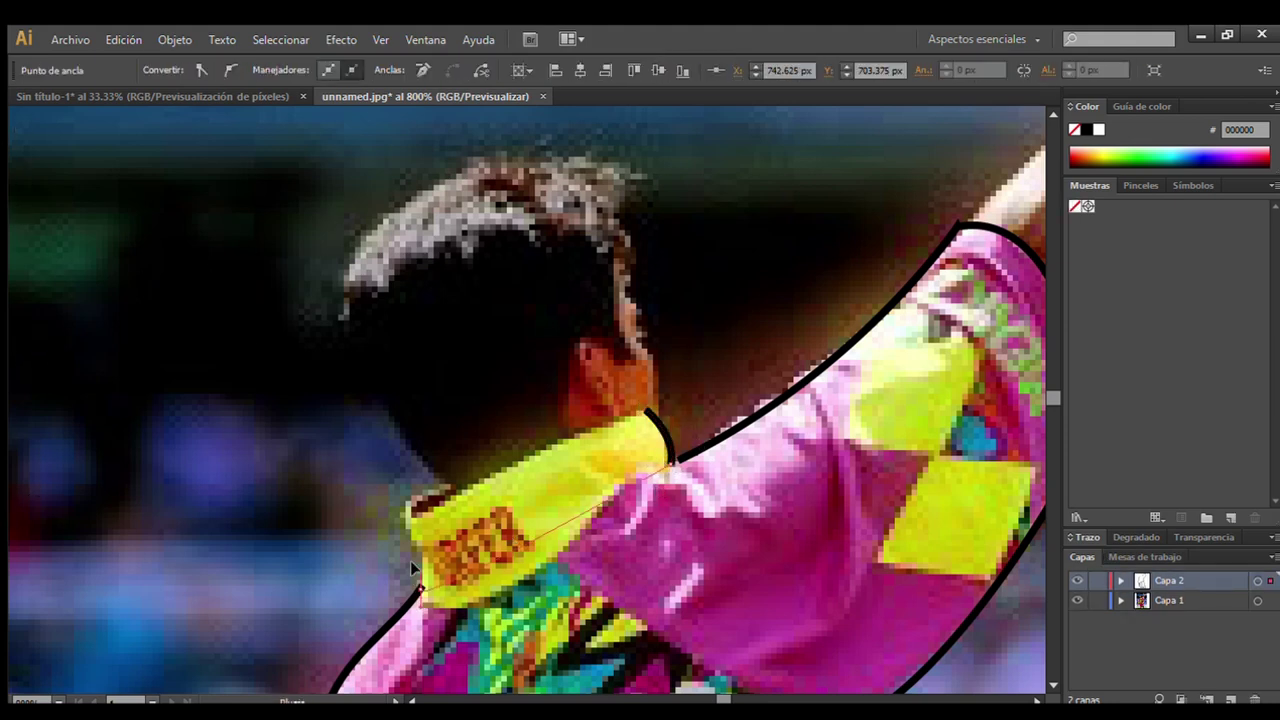
drag(420, 595, 345, 540)
key(ctrl+z)
drag(586, 530, 523, 583)
drag(420, 590, 368, 503)
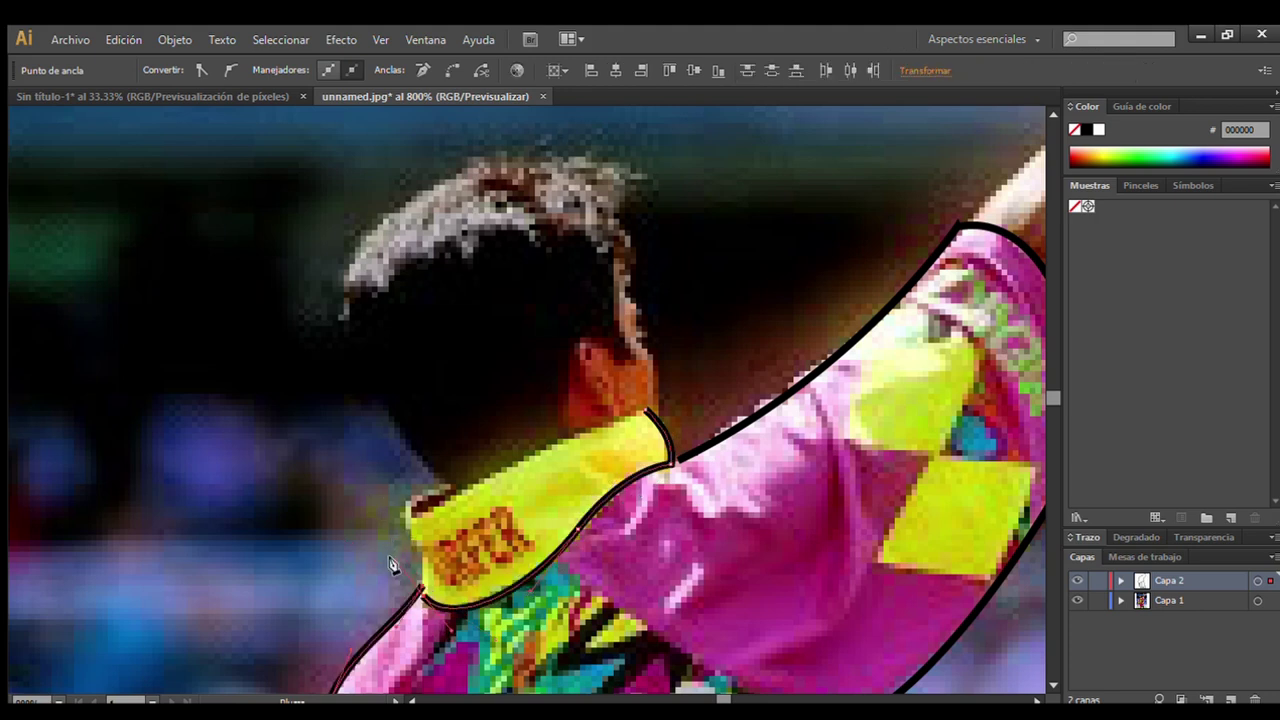
key(v)
click(160, 258)
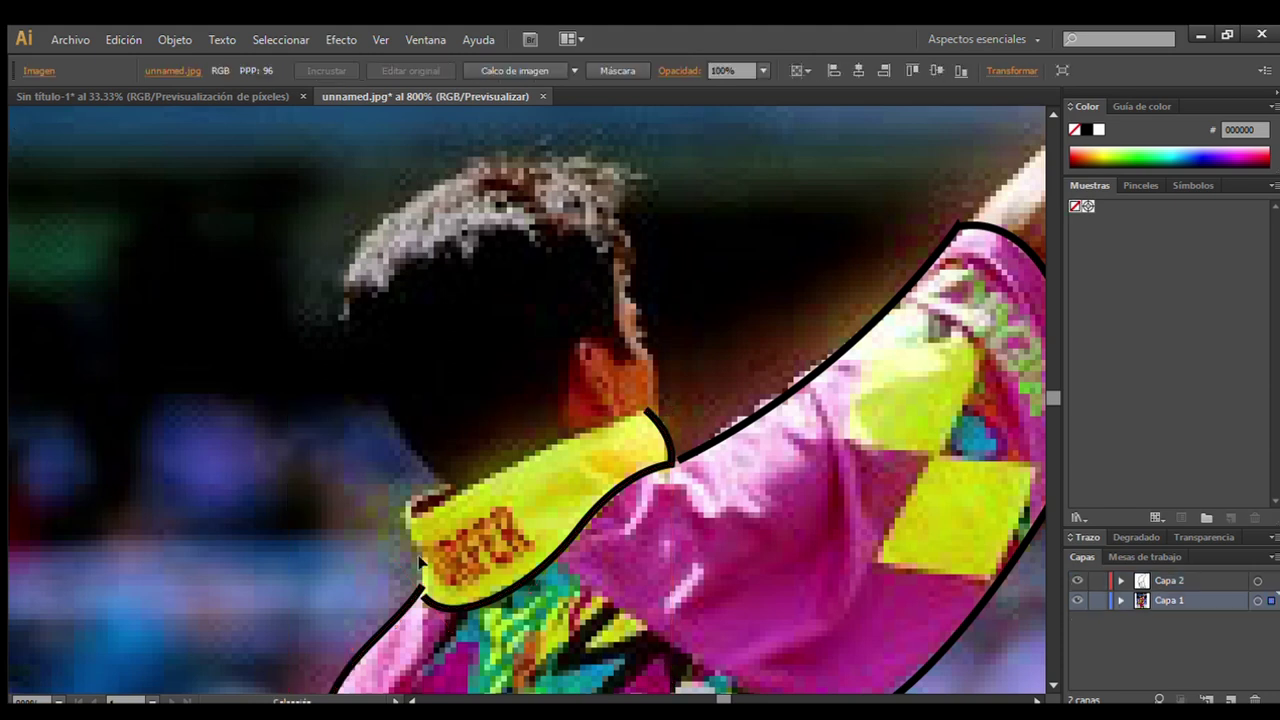
Zoom to 200% and toggle the photo layer to check the collar outline.
key(ctrl+1)
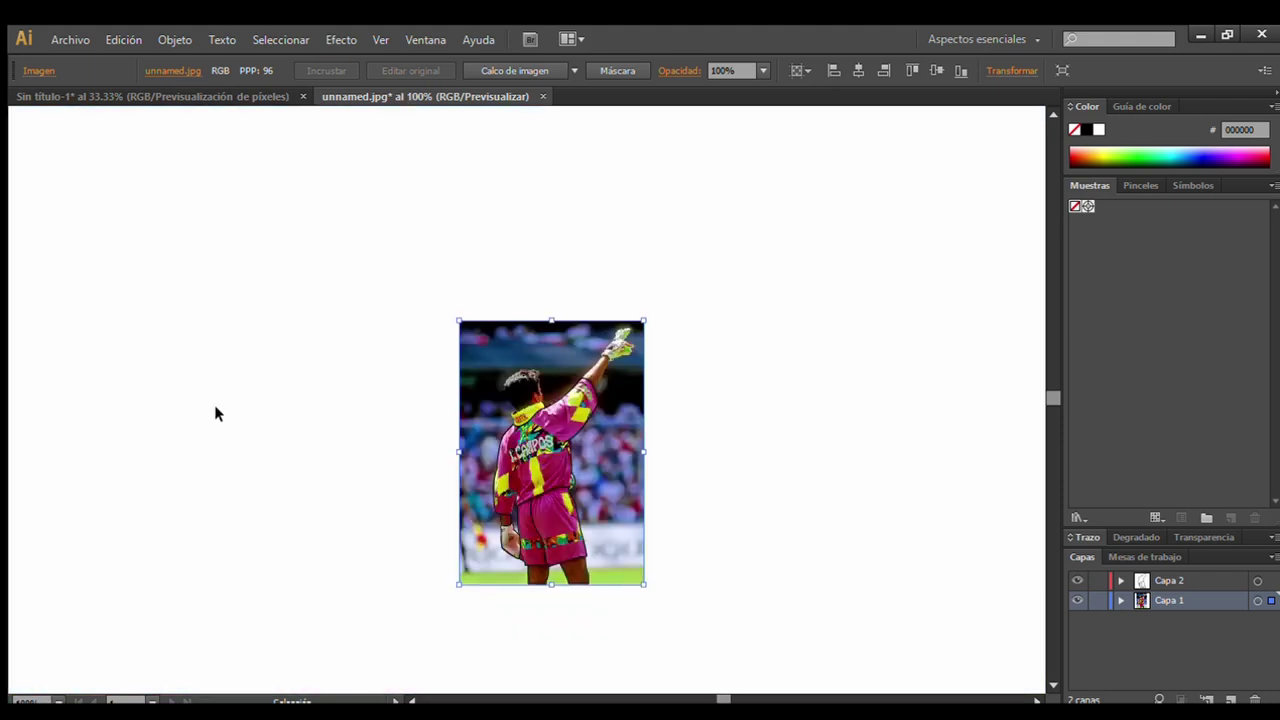
key(ctrl+plus)
click(1077, 600)
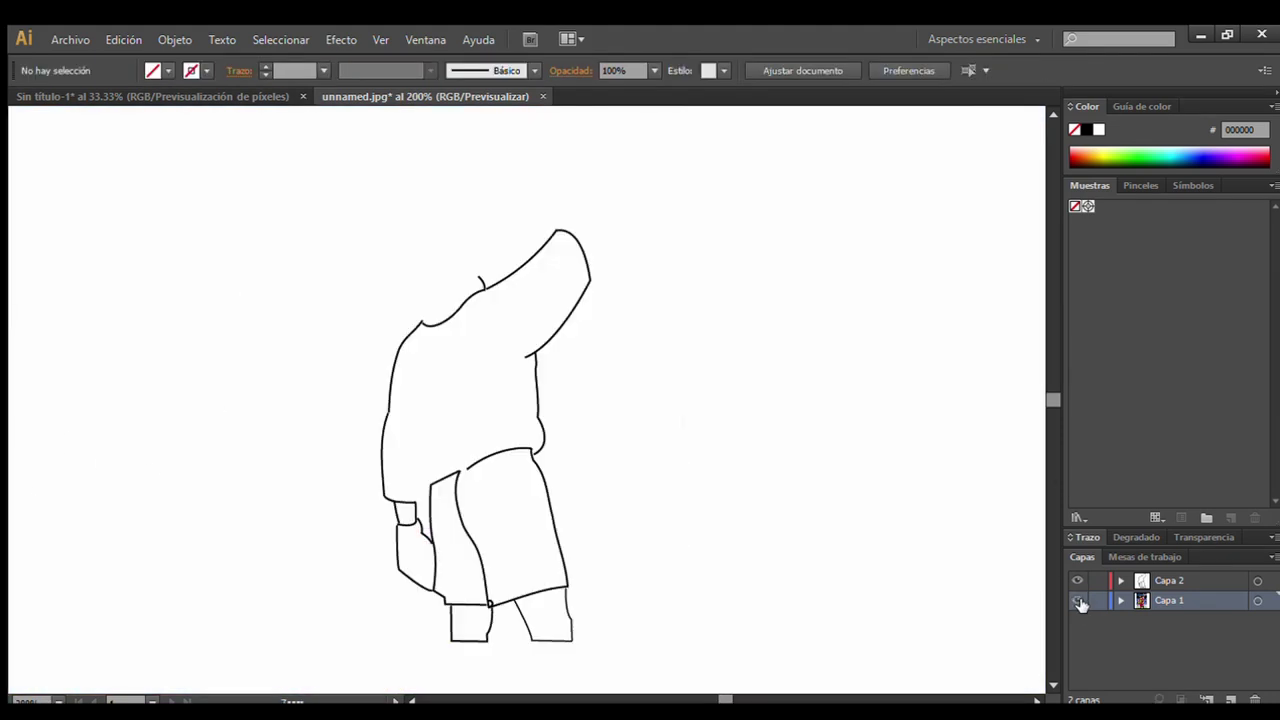
click(1077, 600)
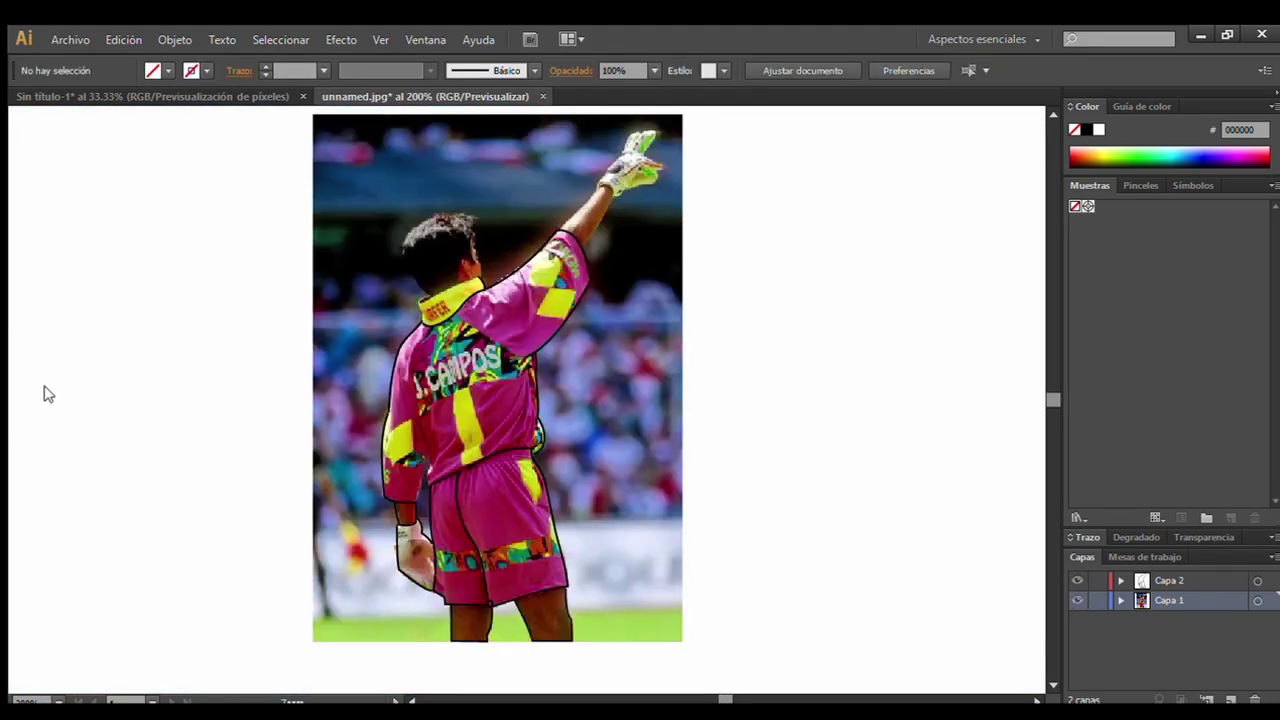
scroll(434, 291, up, 2)
scroll(434, 291, up, 1)
scroll(428, 400, up, 1)
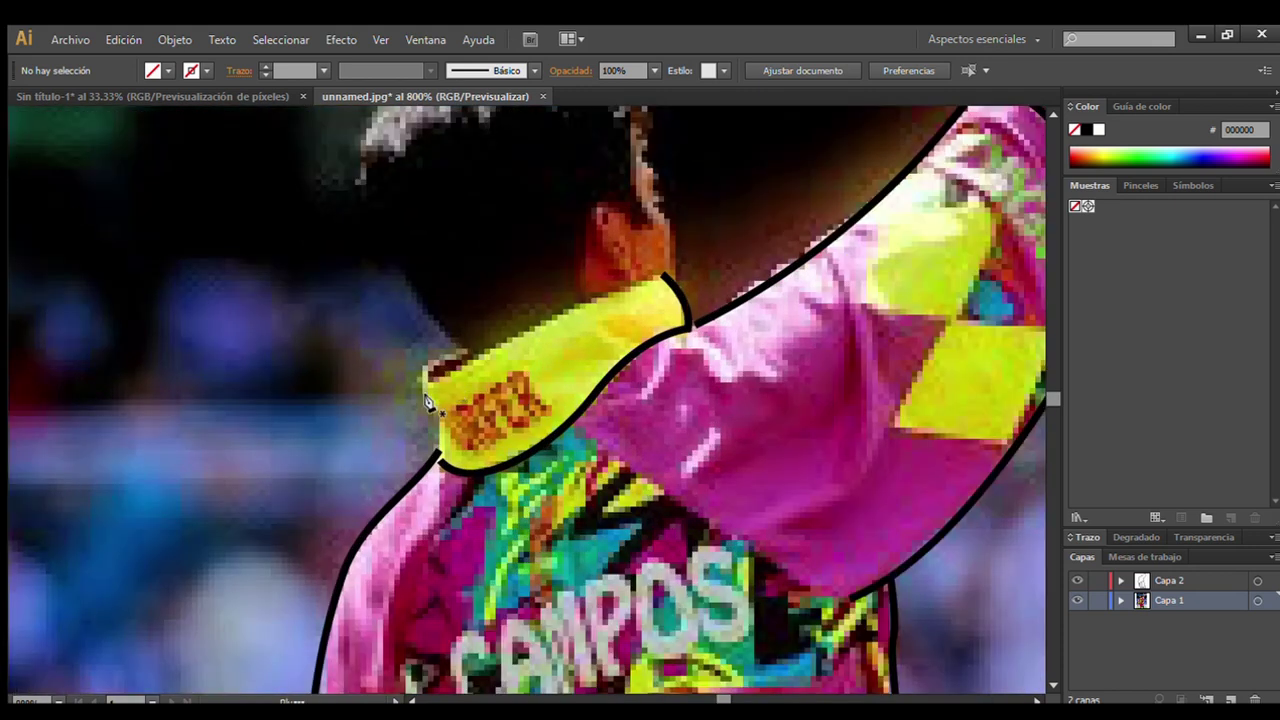
Drag the collar path's top anchor handle with Direct Selection to curve it along the edge.
click(440, 440)
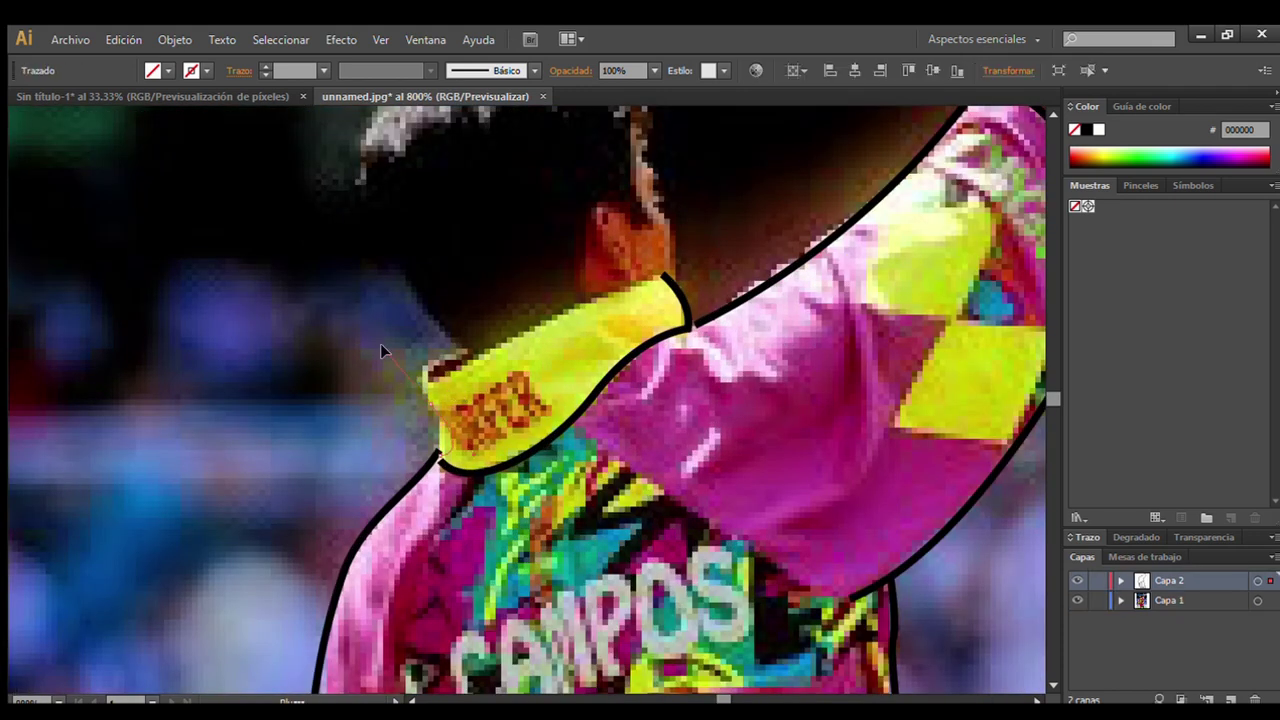
key(a)
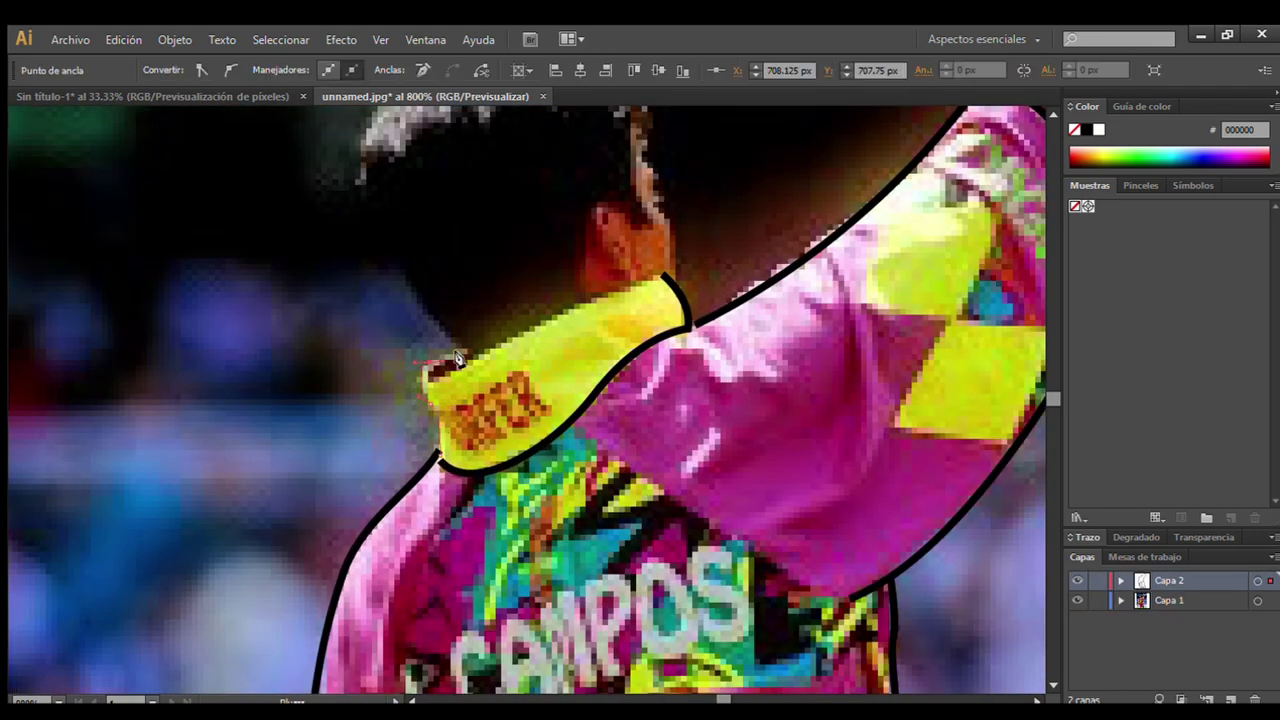
click(440, 380)
click(620, 345)
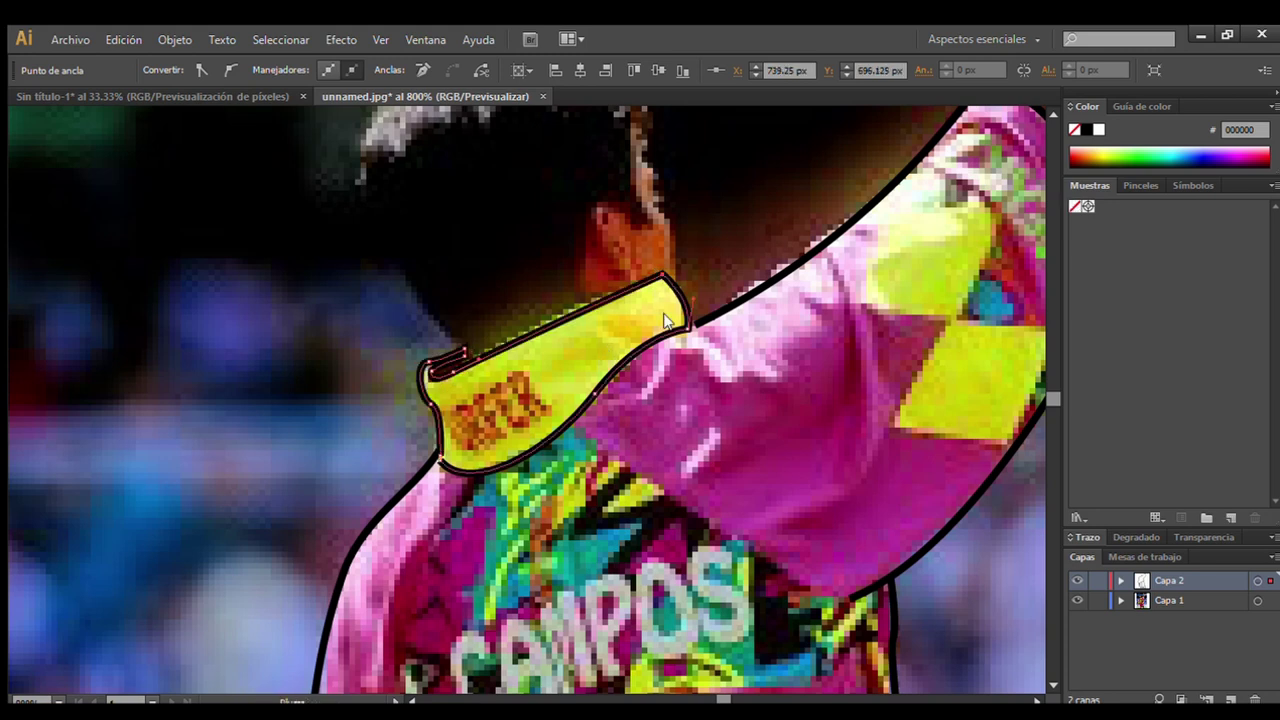
drag(664, 276, 737, 257)
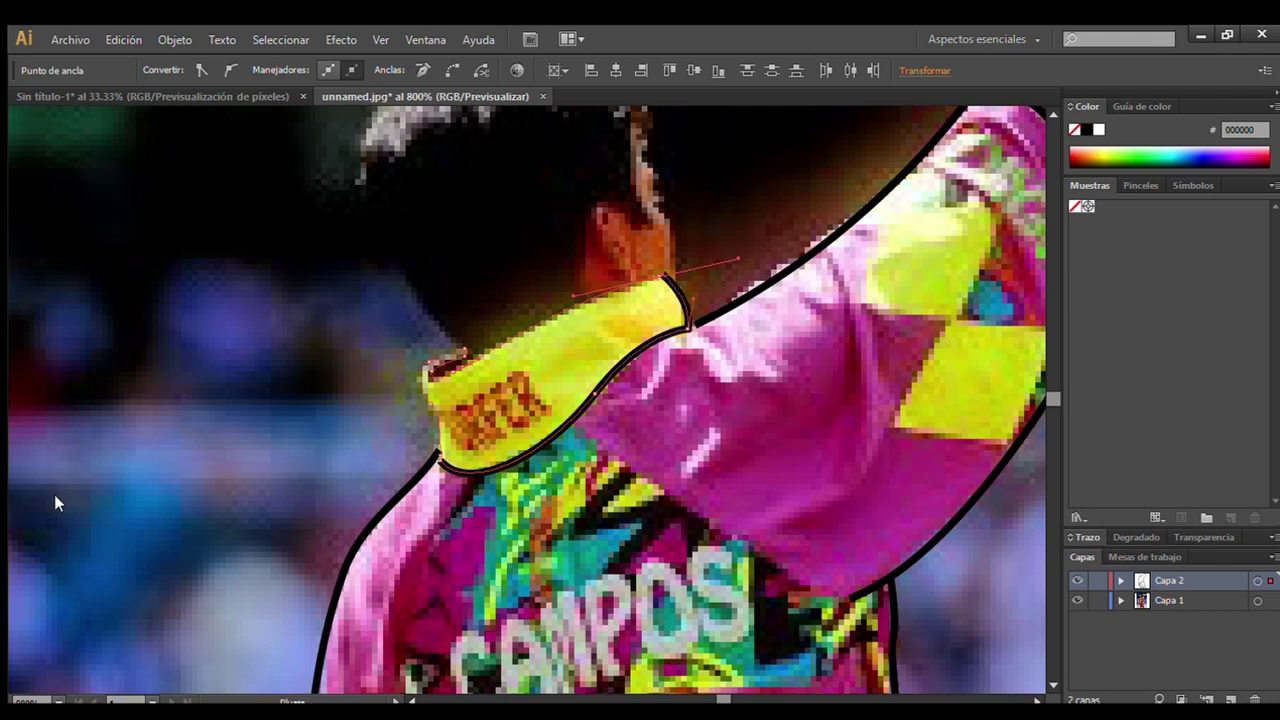
click(193, 218)
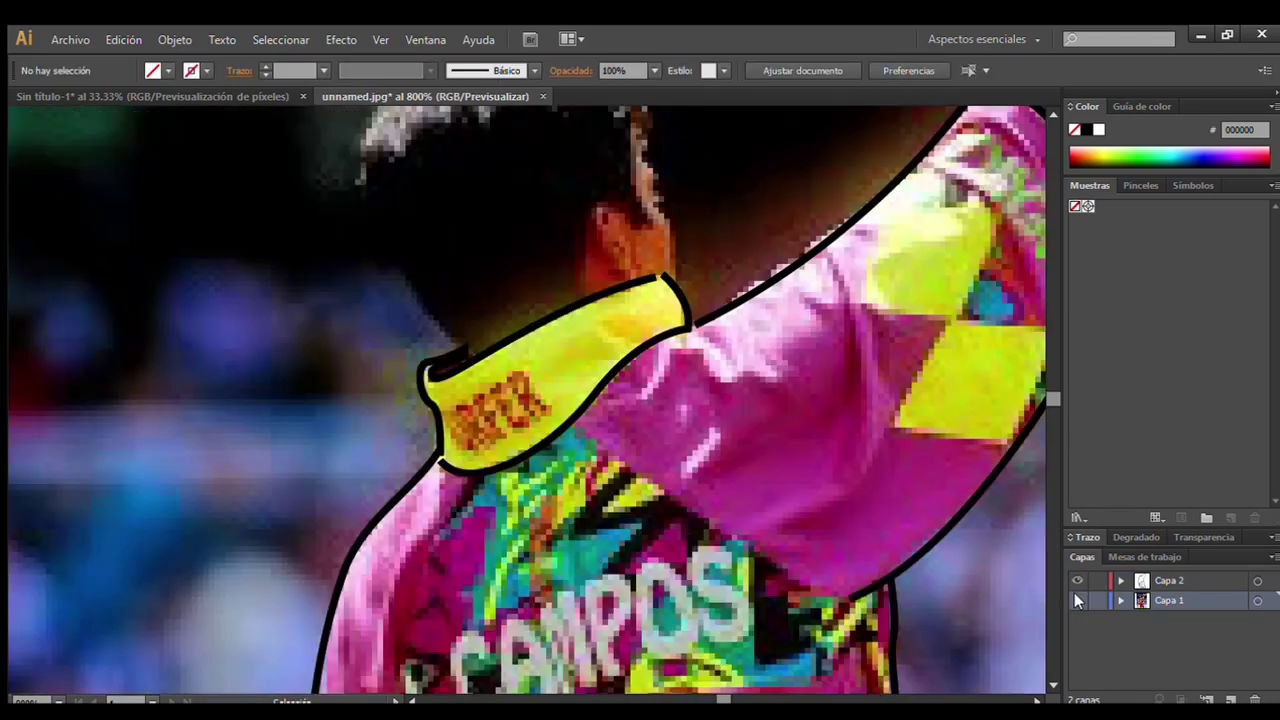
click(1078, 601)
key(ctrl+minus)
key(ctrl+minus)
key(ctrl+minus)
Draw a curved Pen line on Capa 2 along the cuff's inner edge beside the shorts.
key(ctrl+y)
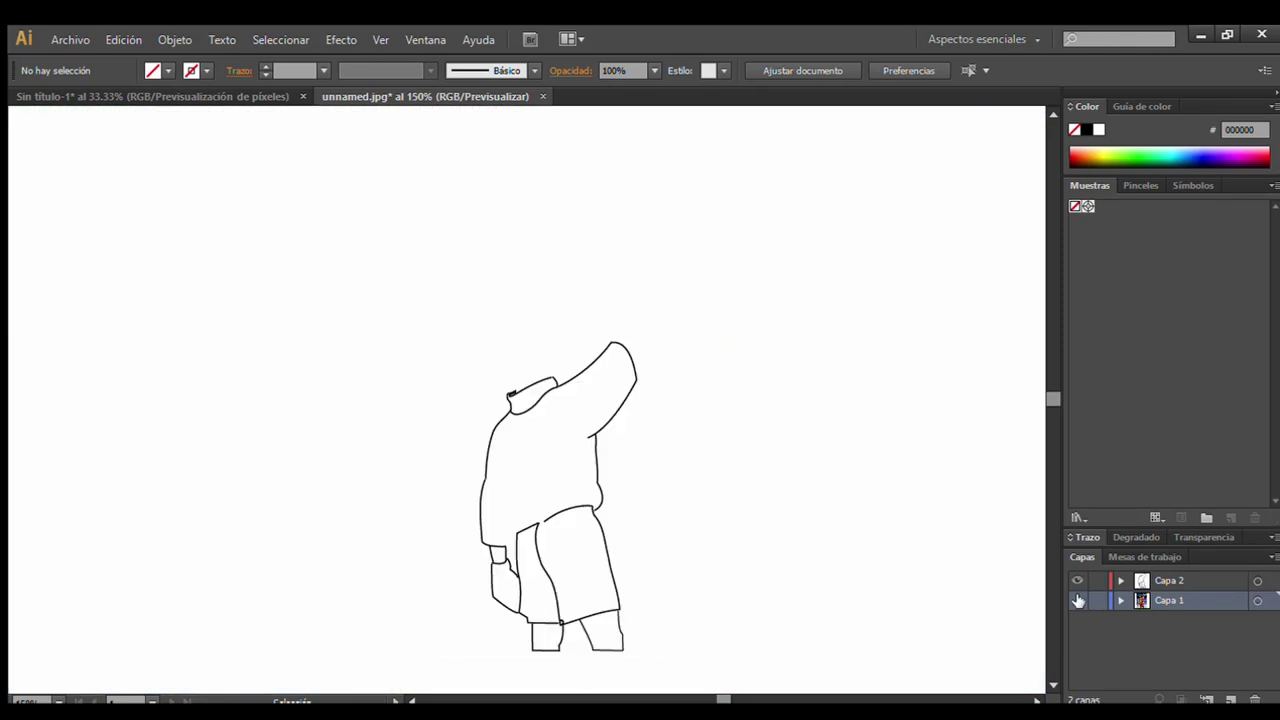
key(ctrl+y)
key(ctrl+plus)
click(527, 418)
click(527, 418)
click(527, 418)
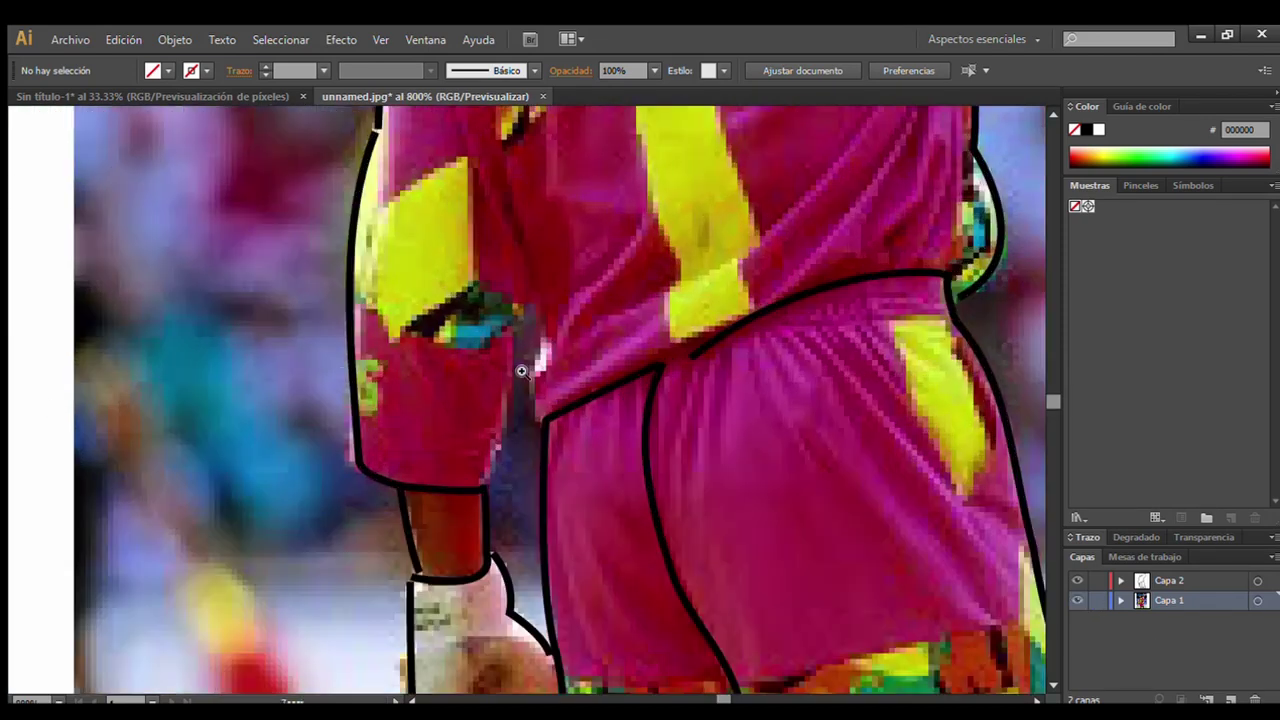
click(1168, 580)
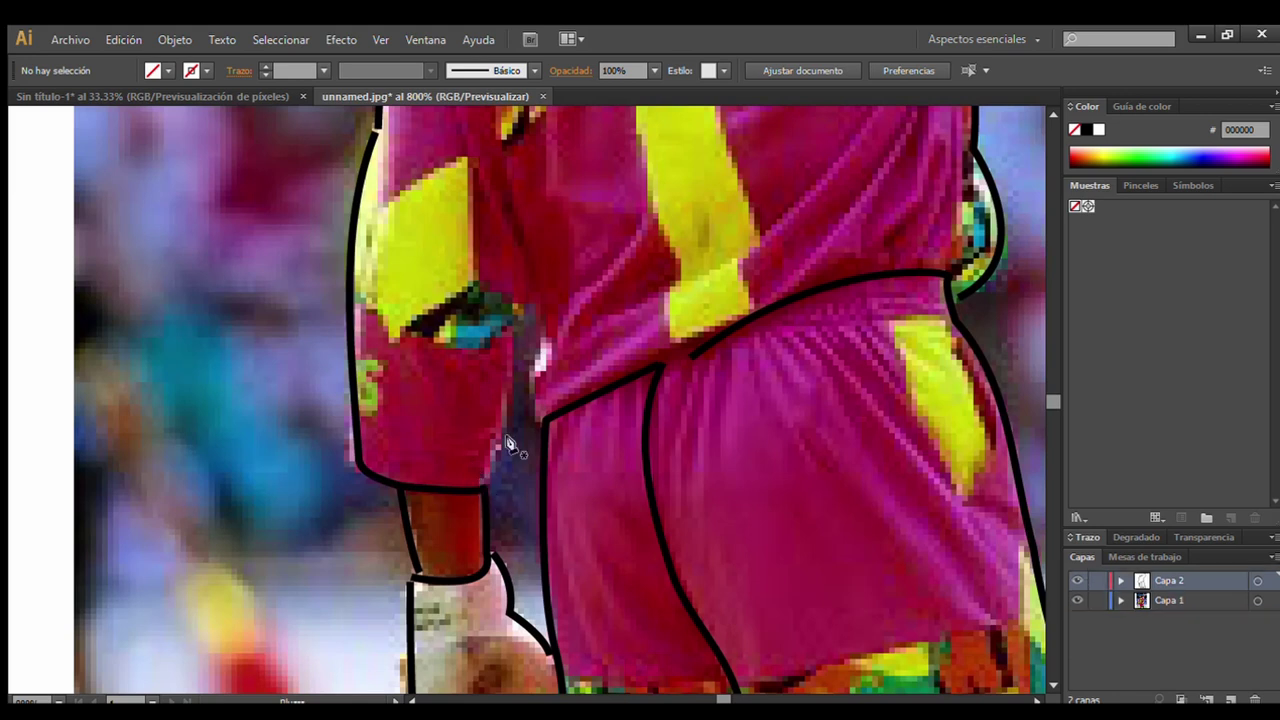
click(486, 488)
drag(512, 314, 543, 330)
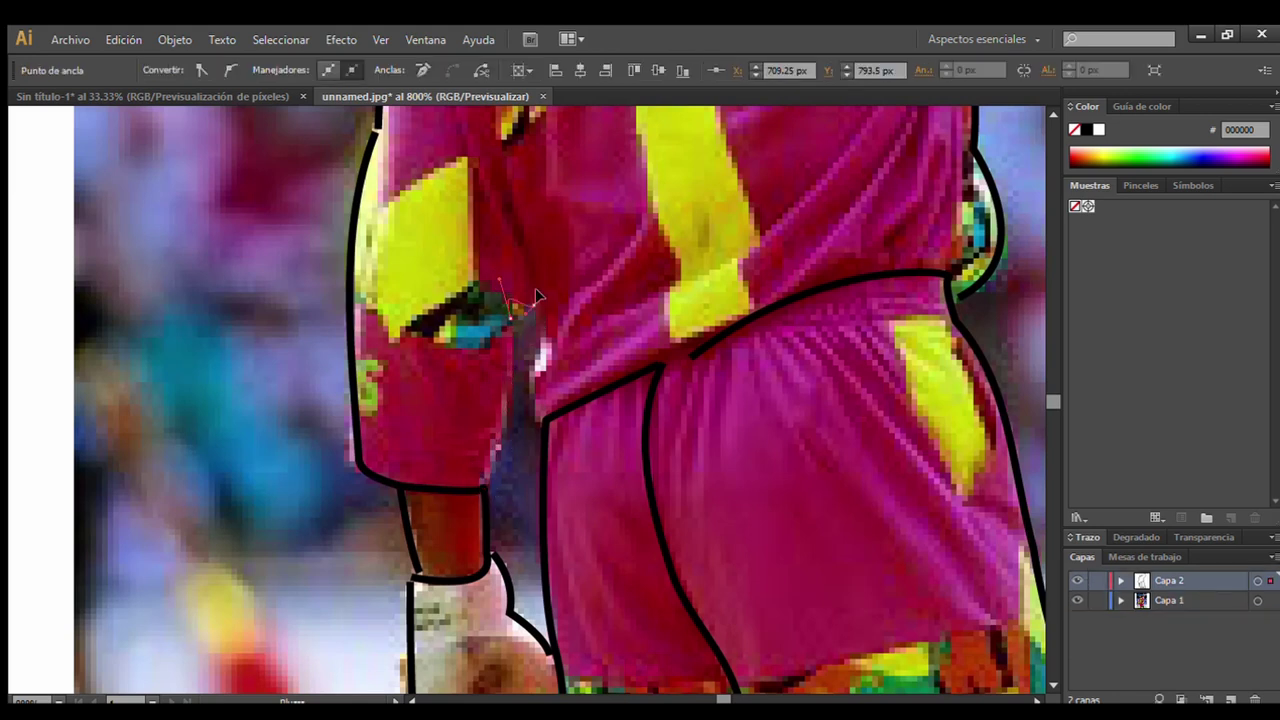
click(513, 362)
click(14, 508)
click(250, 185)
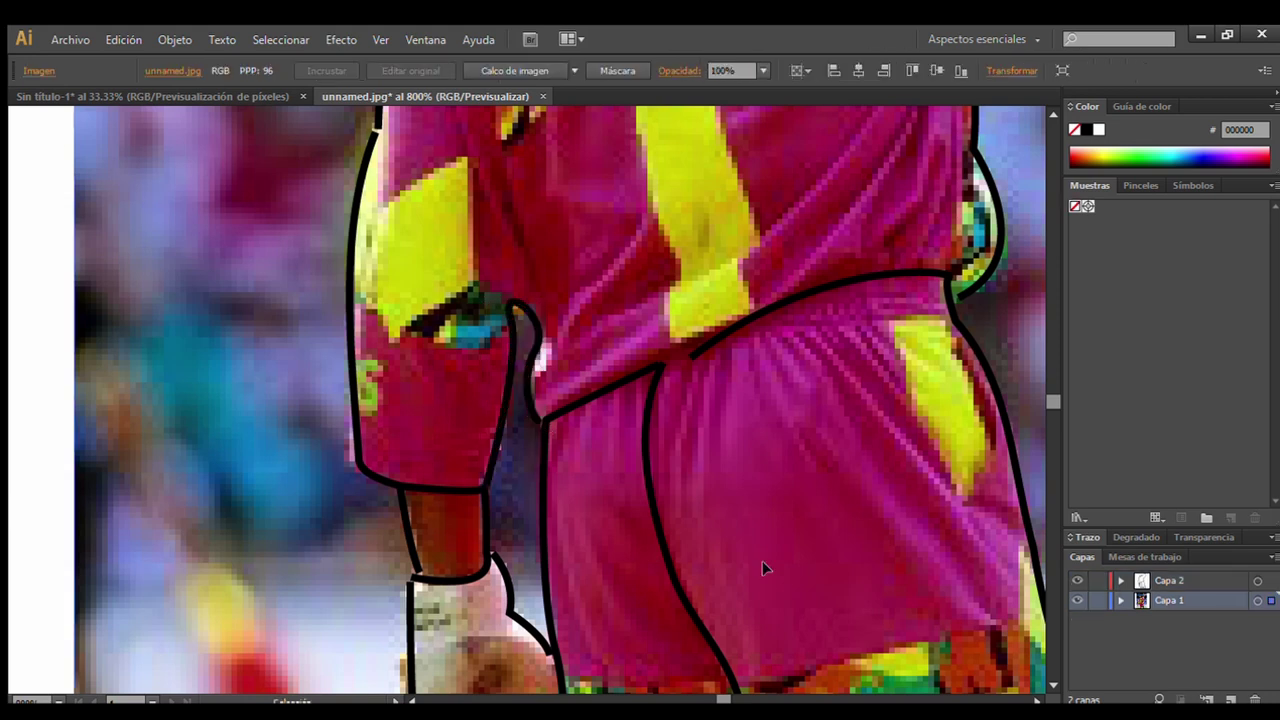
Draw the upper forearm stroke from the sleeve edge to the glove.
scroll(381, 567, up, 10)
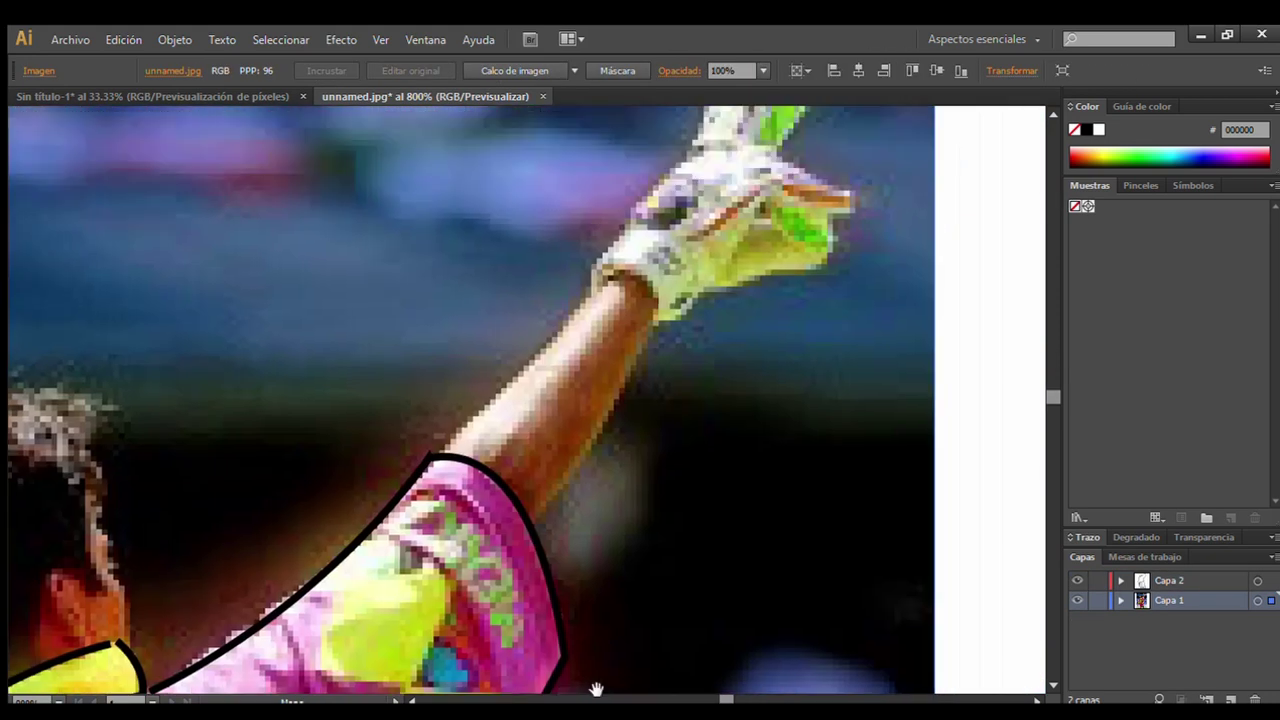
scroll(381, 567, right, 10)
click(505, 287)
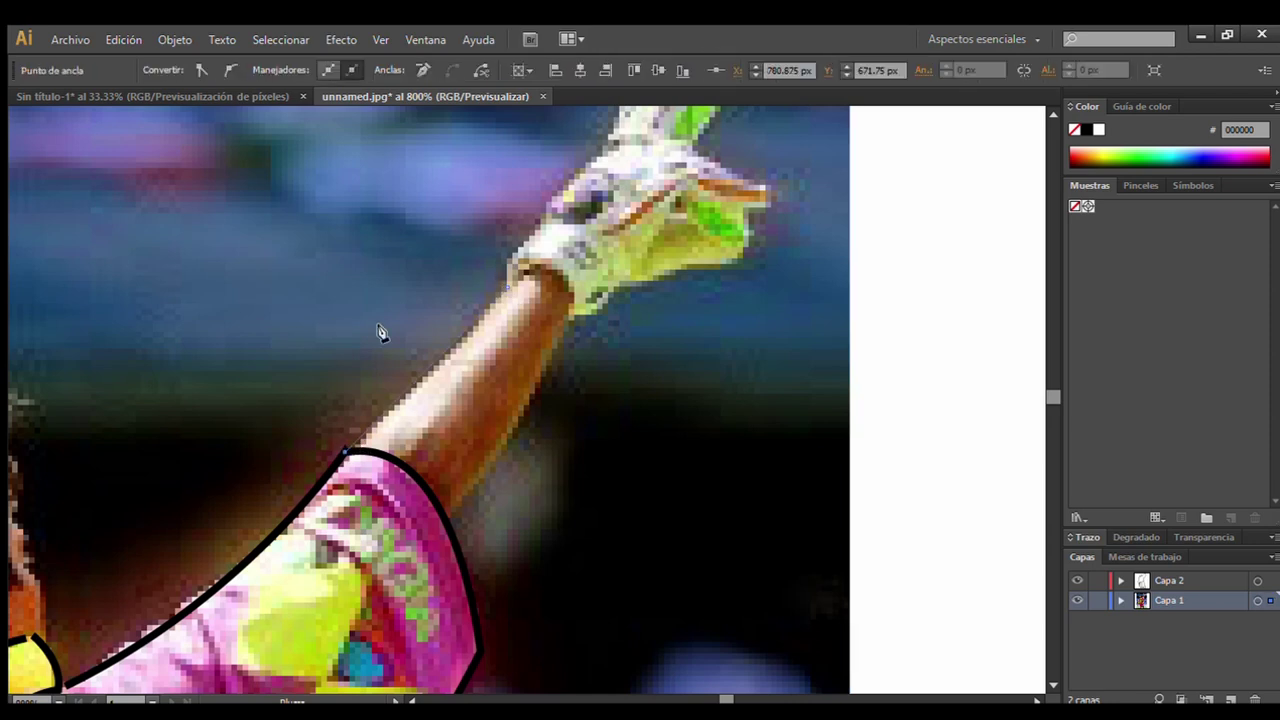
click(1211, 583)
click(1258, 580)
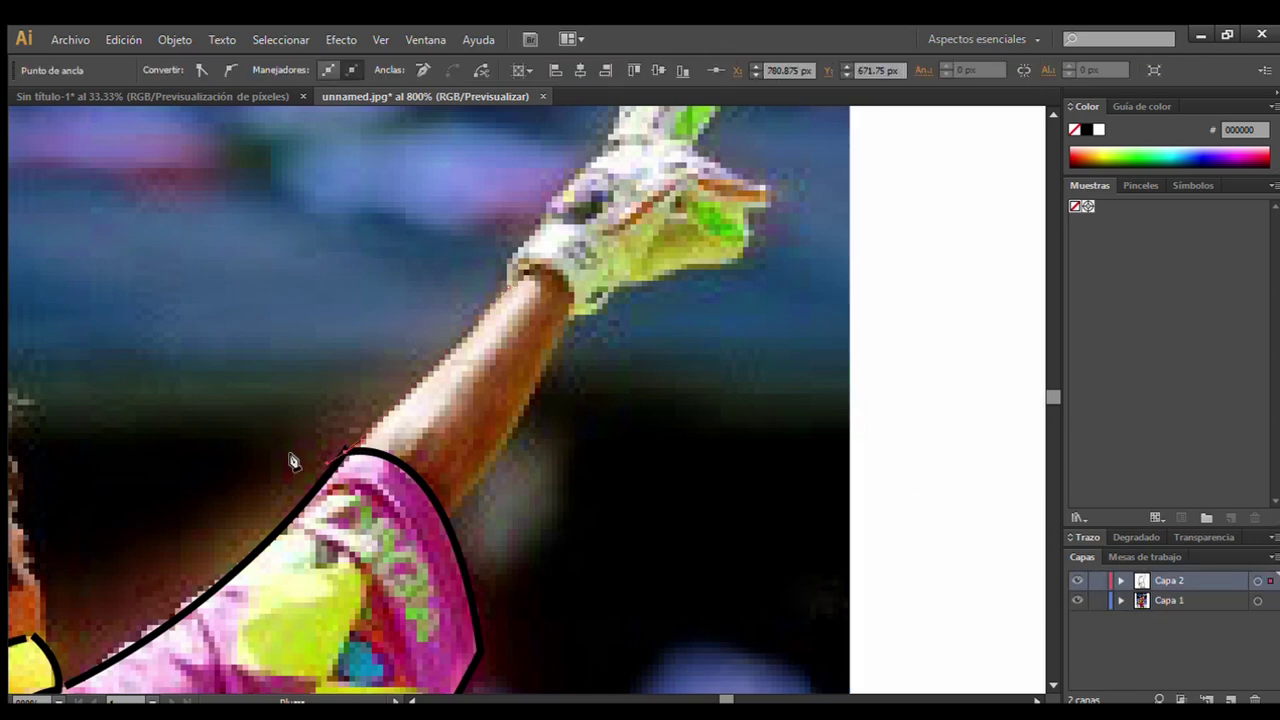
click(345, 452)
click(20, 129)
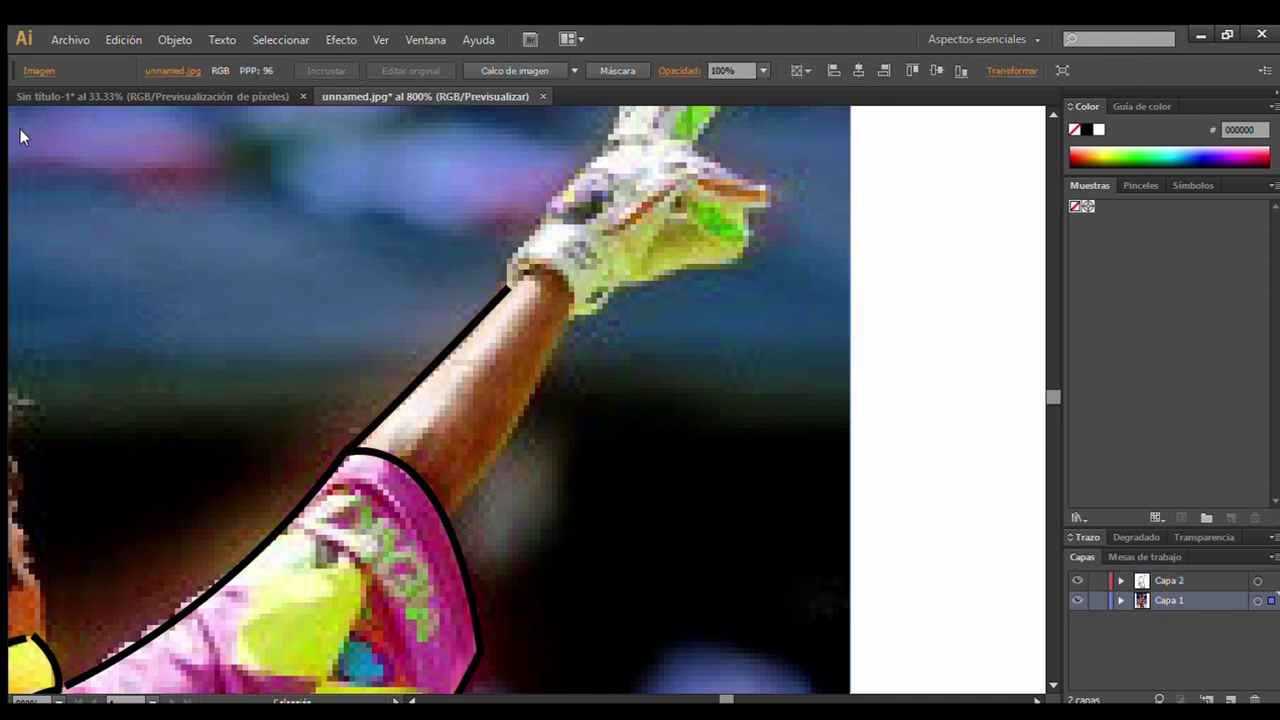
click(561, 306)
click(542, 174)
Draw the lower forearm curve, undo the stray wrist line, and join the forearm ends.
click(1207, 584)
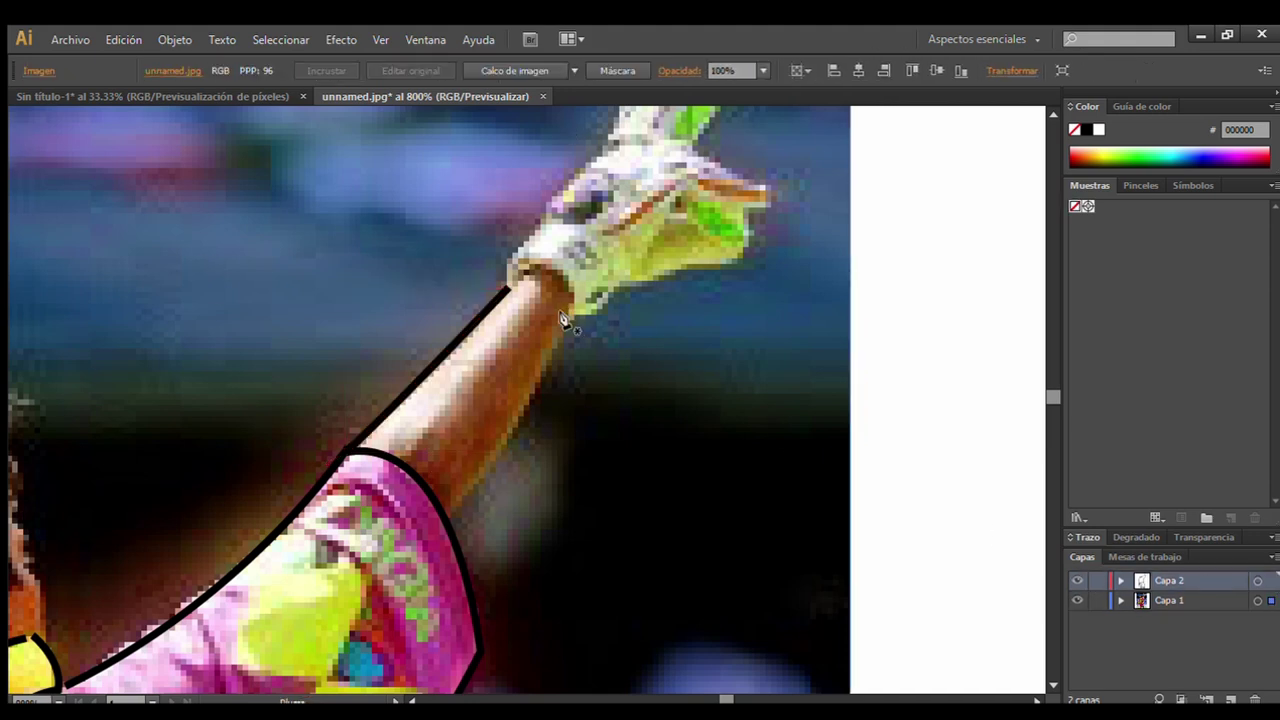
click(570, 315)
drag(450, 510, 508, 470)
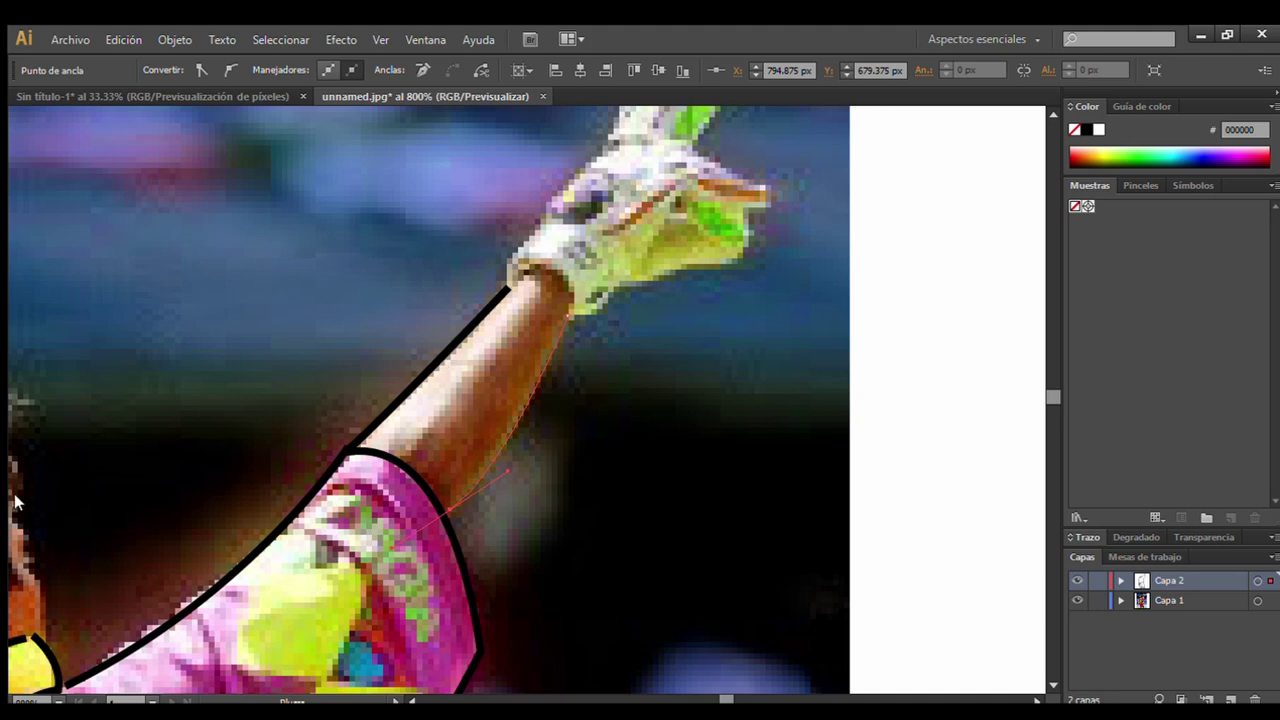
click(12, 240)
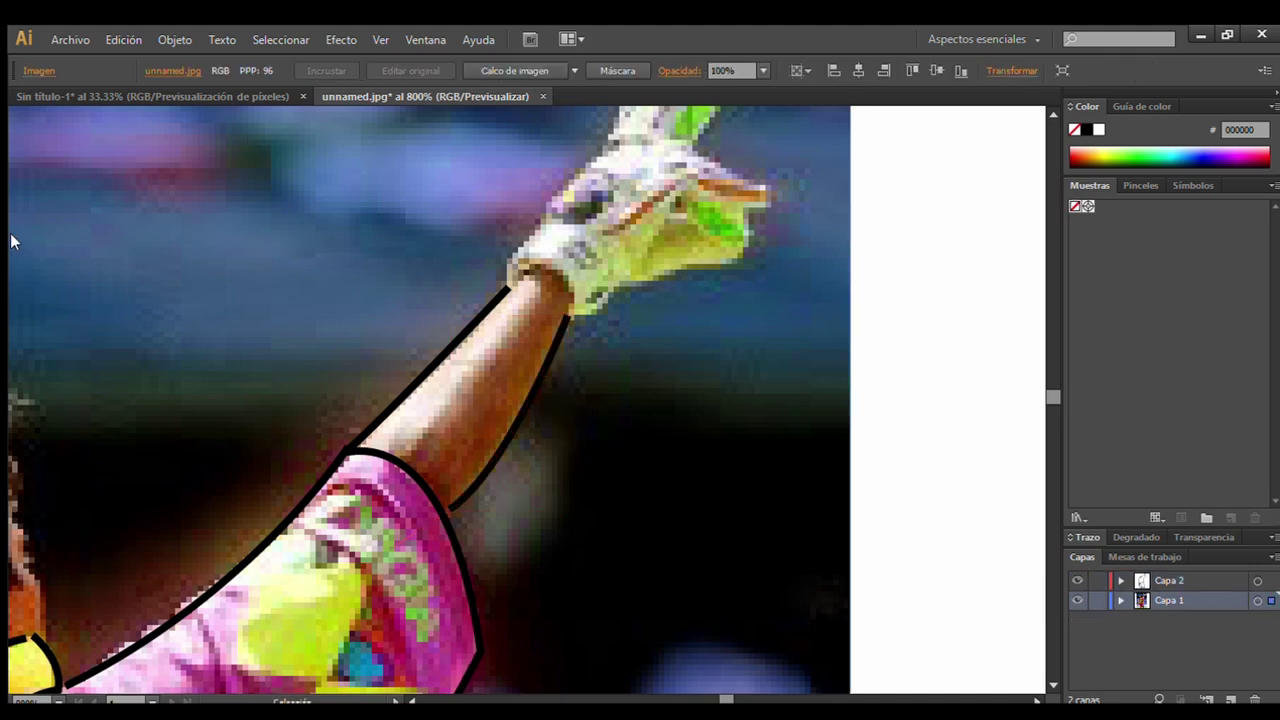
click(512, 278)
drag(569, 315, 572, 357)
key(ctrl+z)
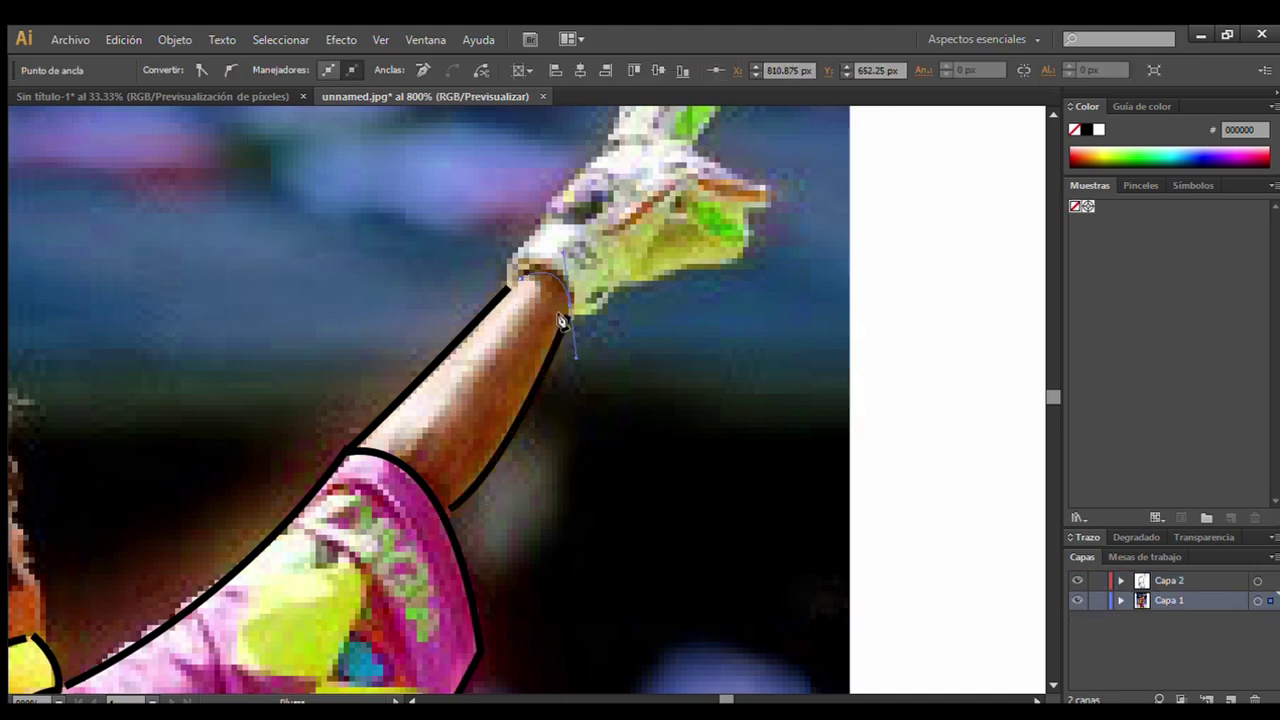
key(ctrl+z)
key(ctrl+z)
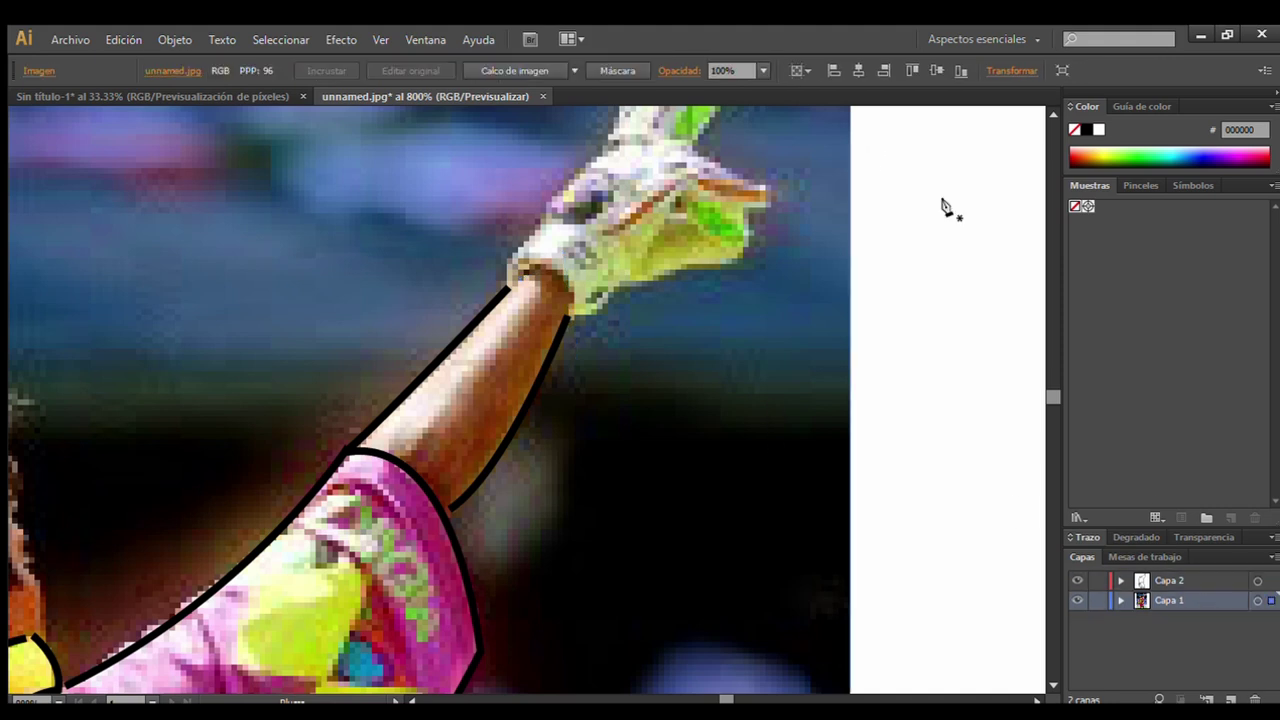
ctrl+click(508, 287)
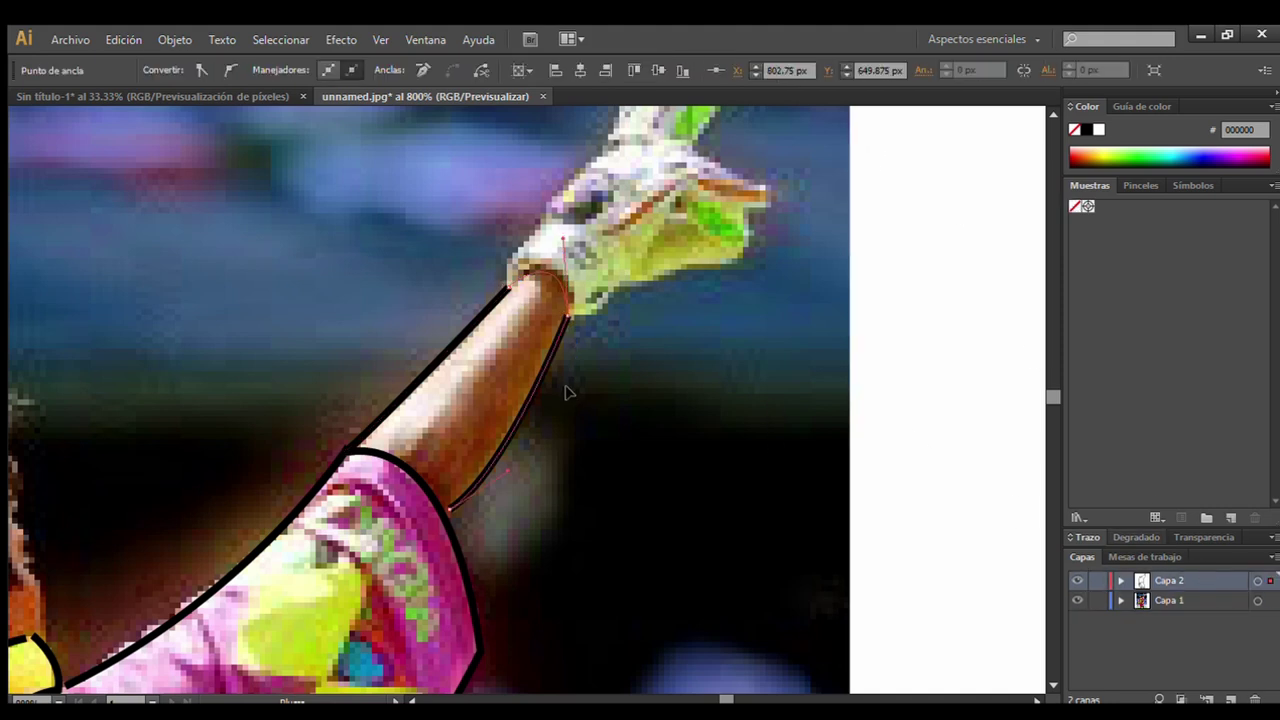
ctrl+click(1029, 338)
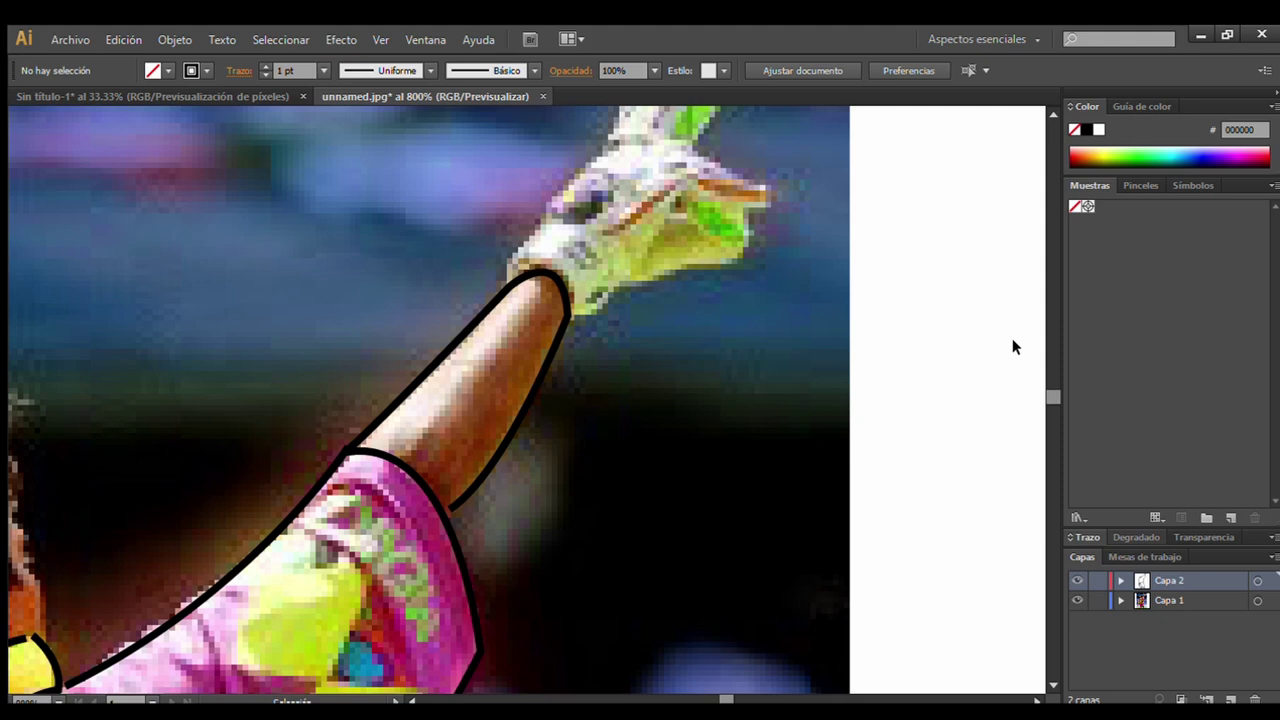
scroll(911, 161, up, 5)
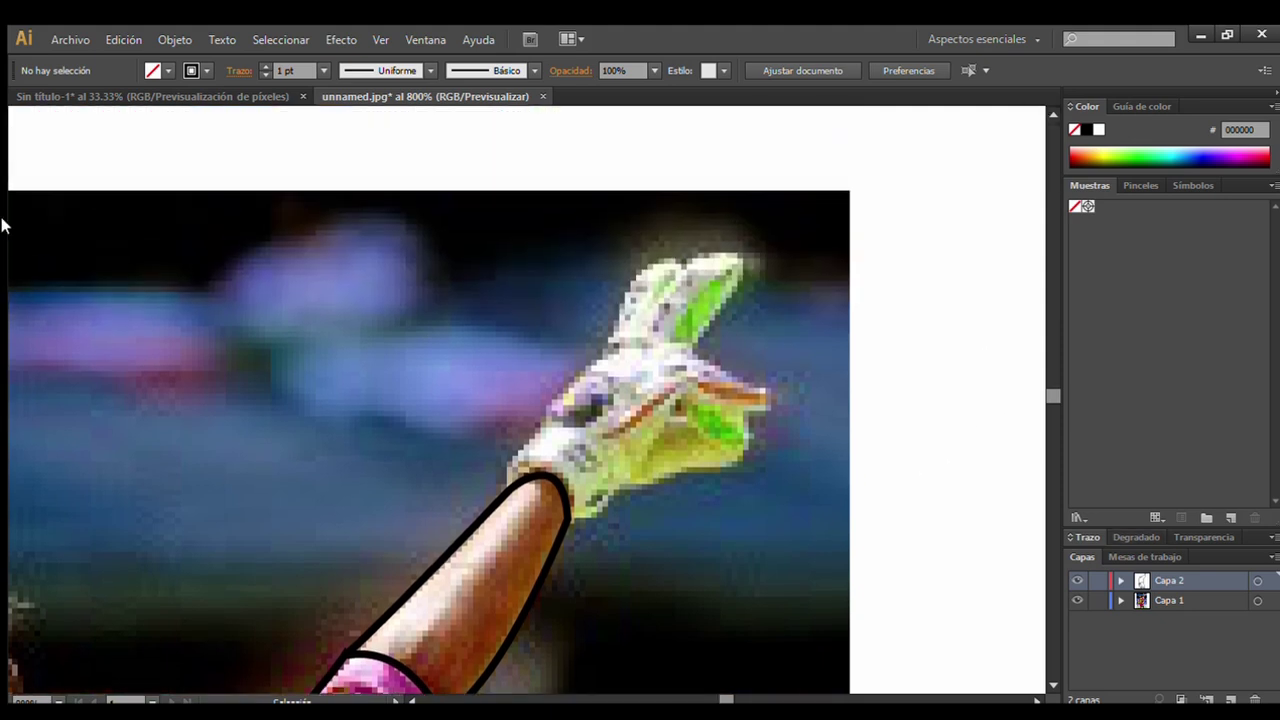
Draw a curved black line along the glove's cuff.
click(505, 480)
mouse_move(545, 428)
mouse_down()
mouse_move(600, 351)
mouse_move(648, 410)
mouse_up()
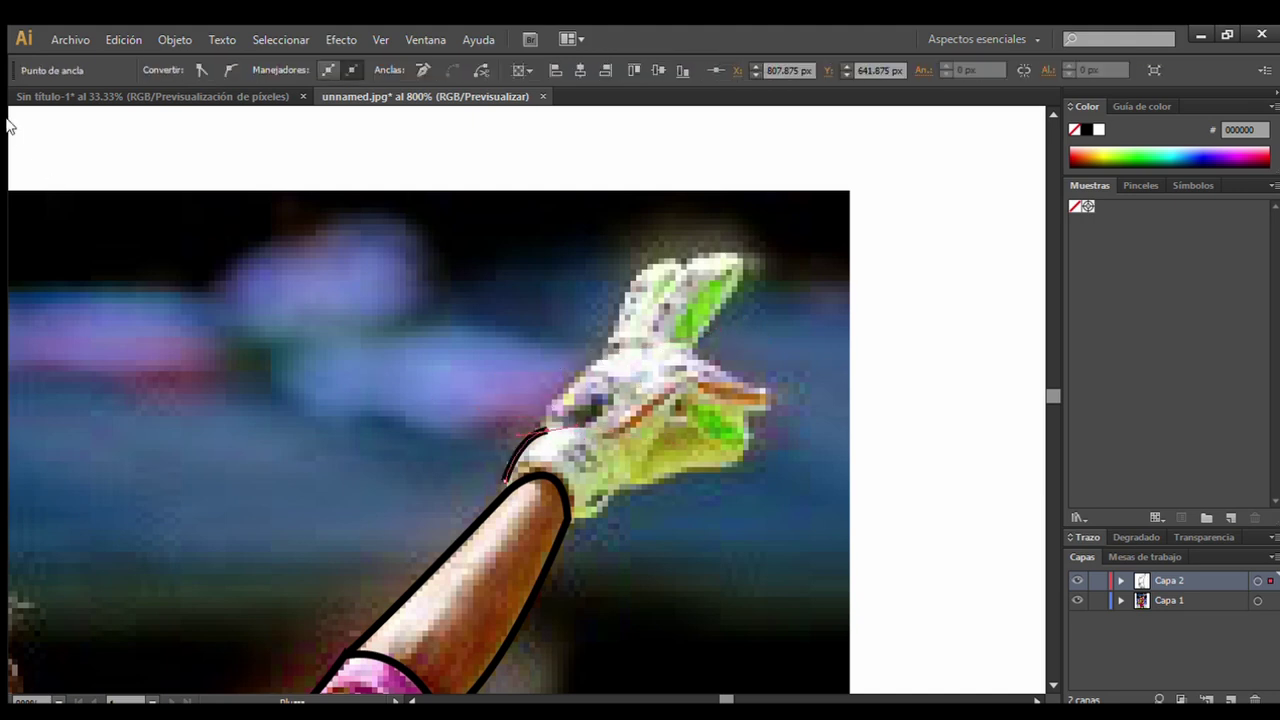
click(533, 400)
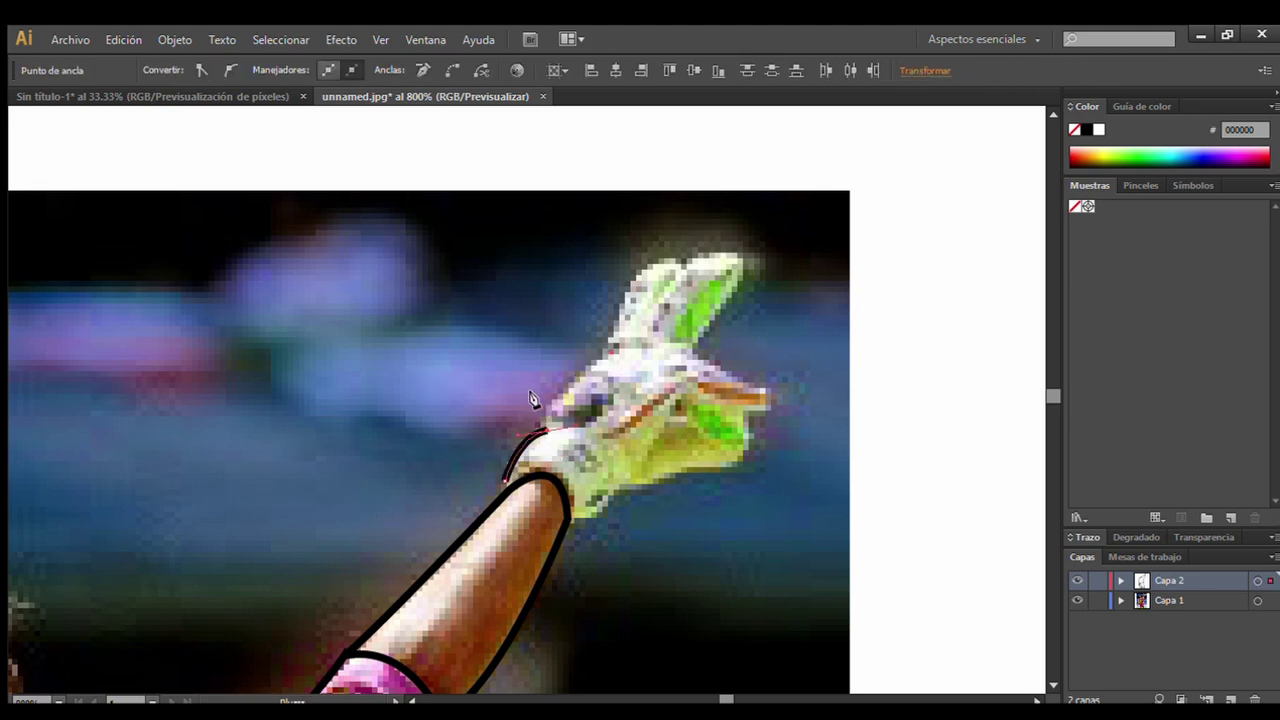
key(v)
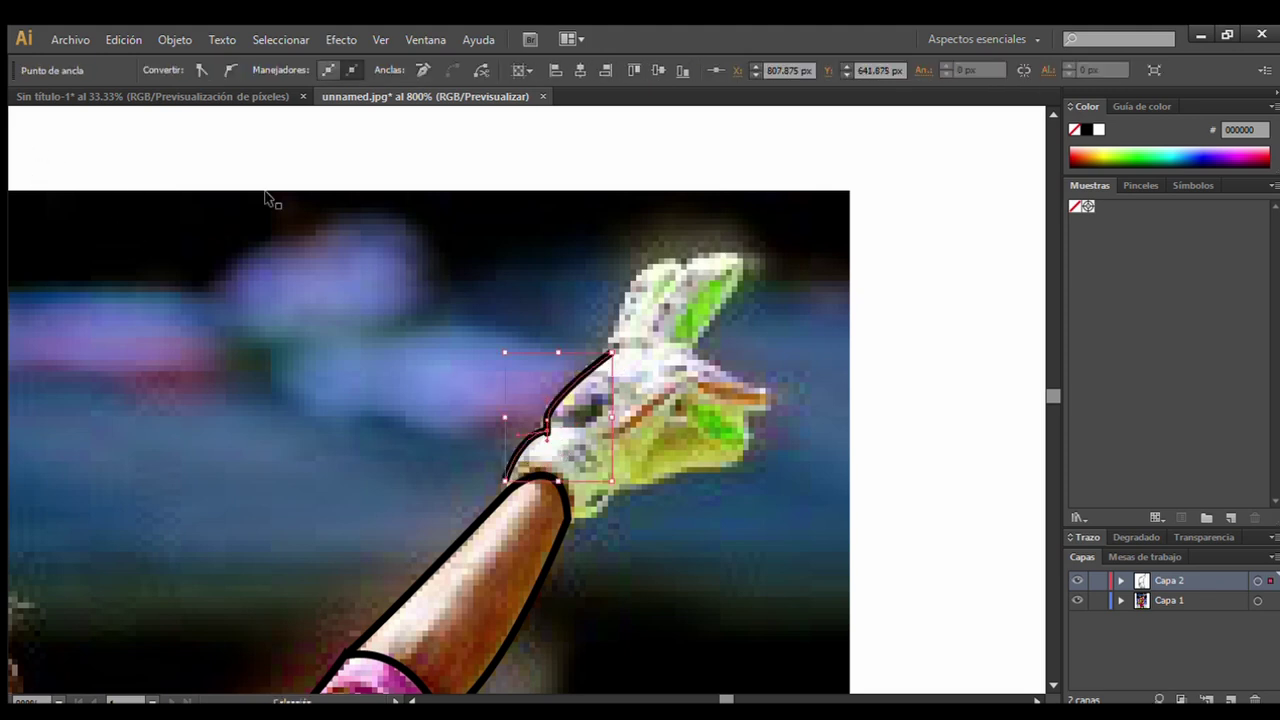
click(143, 145)
Trace the raised finger's outer edge around the thumb tip and down its inner edge.
key(p)
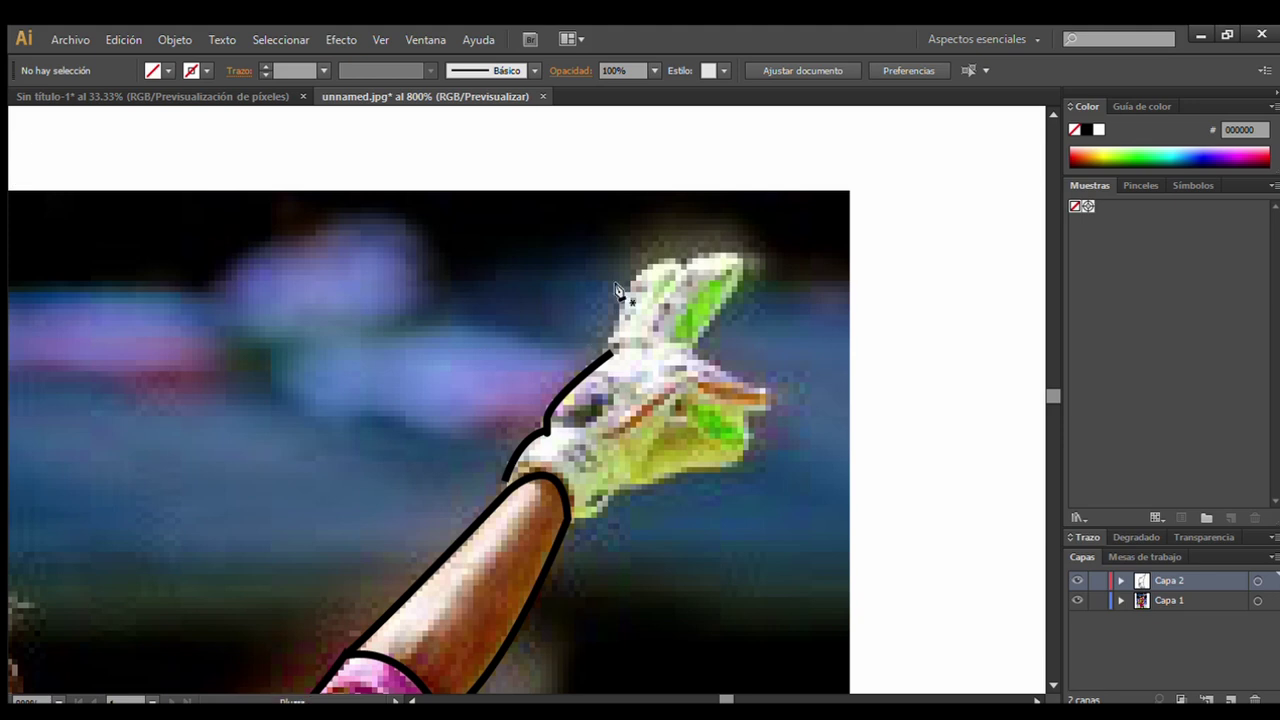
click(684, 266)
drag(610, 350, 641, 215)
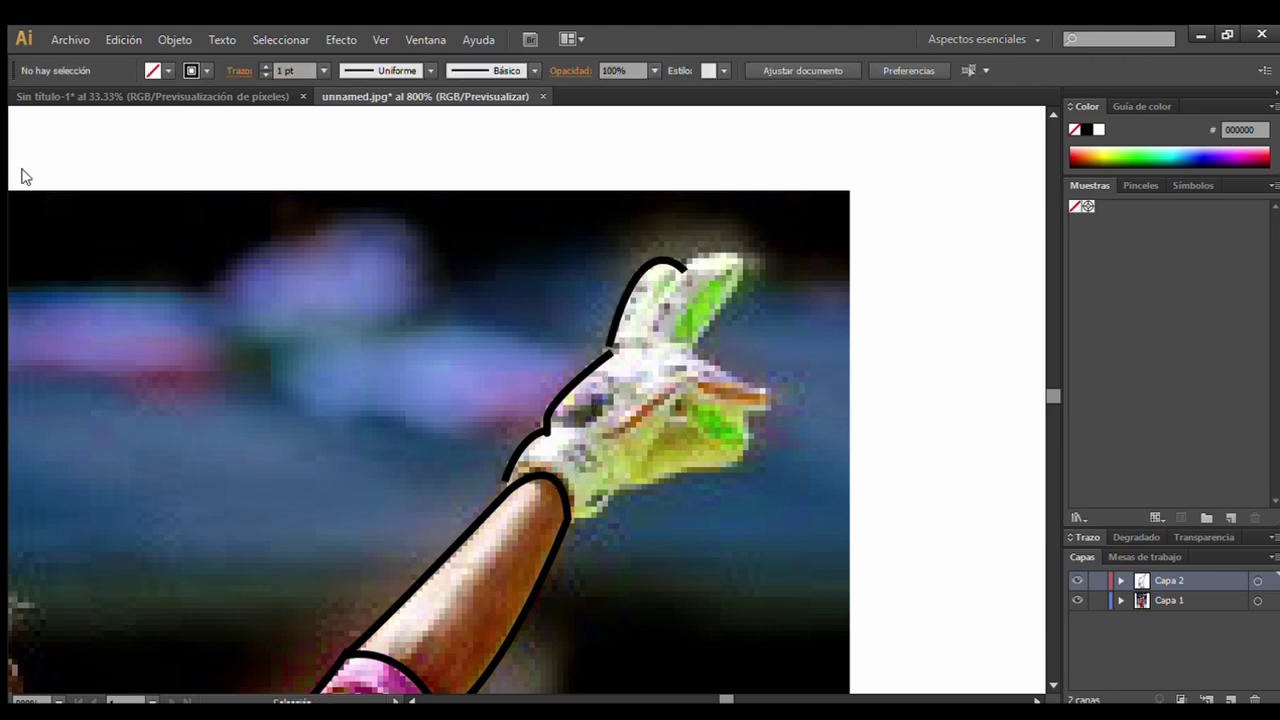
click(641, 334)
drag(742, 262, 815, 298)
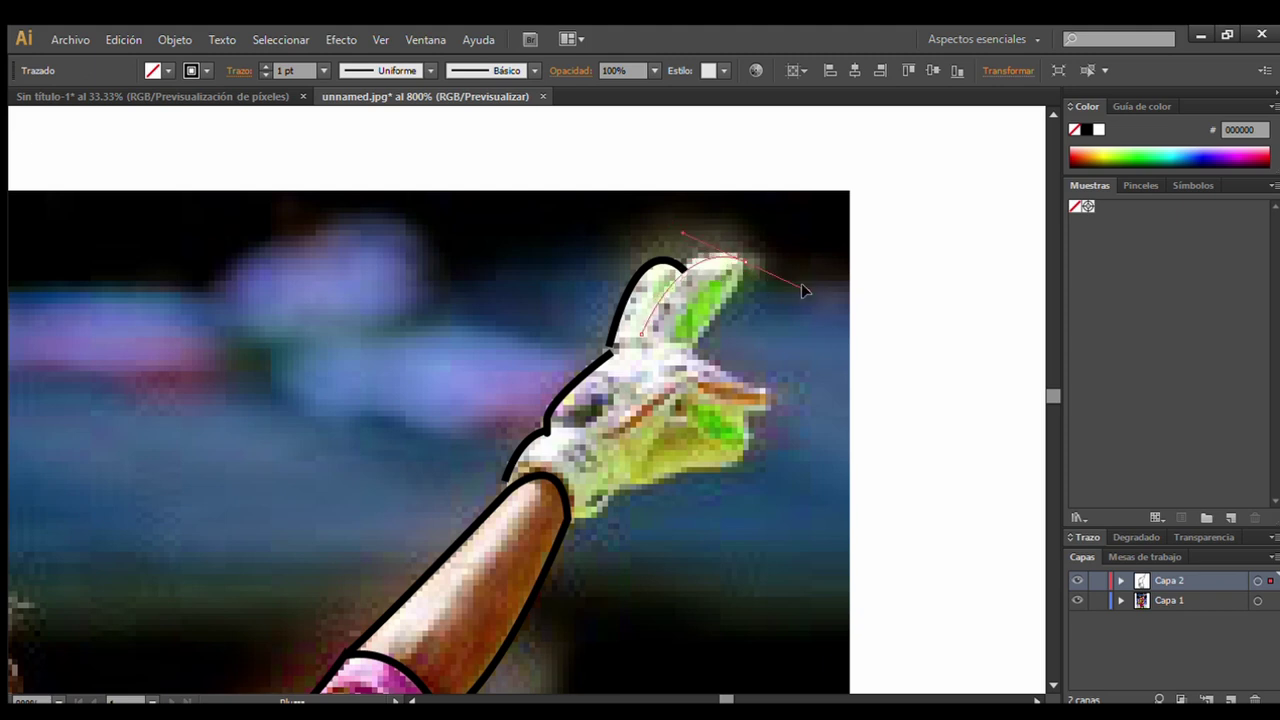
click(687, 346)
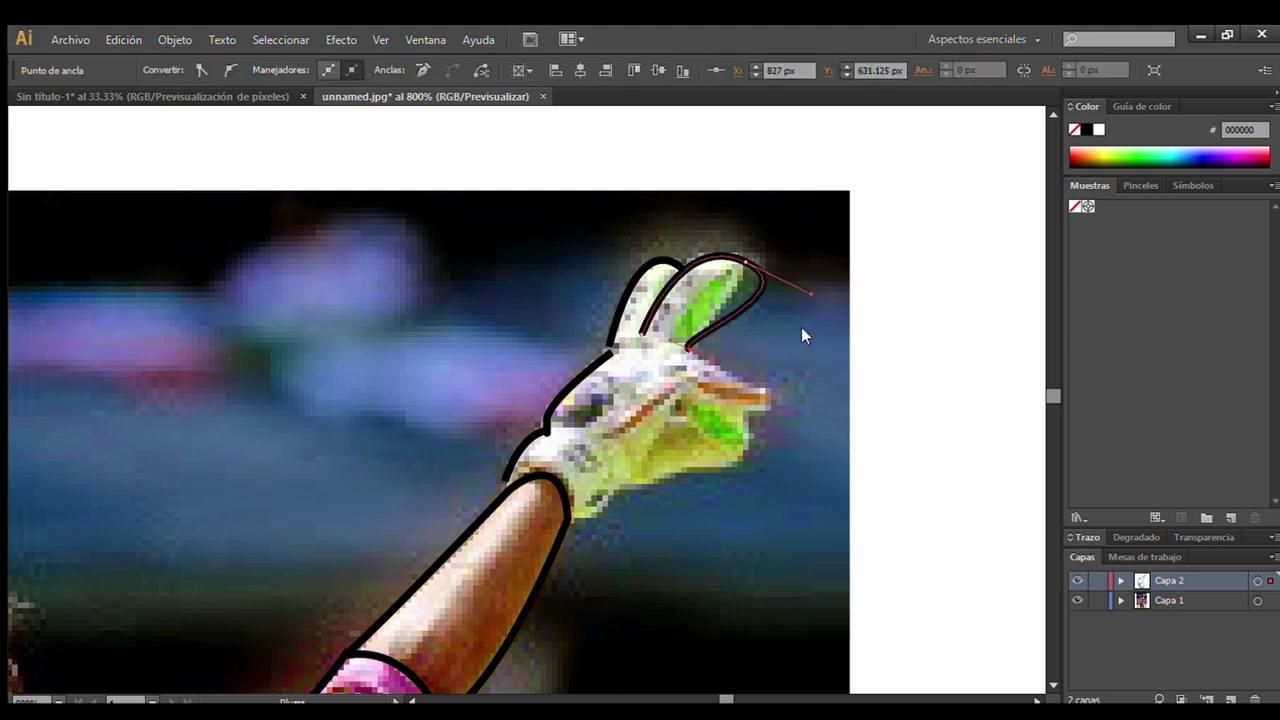
ctrl+click(40, 180)
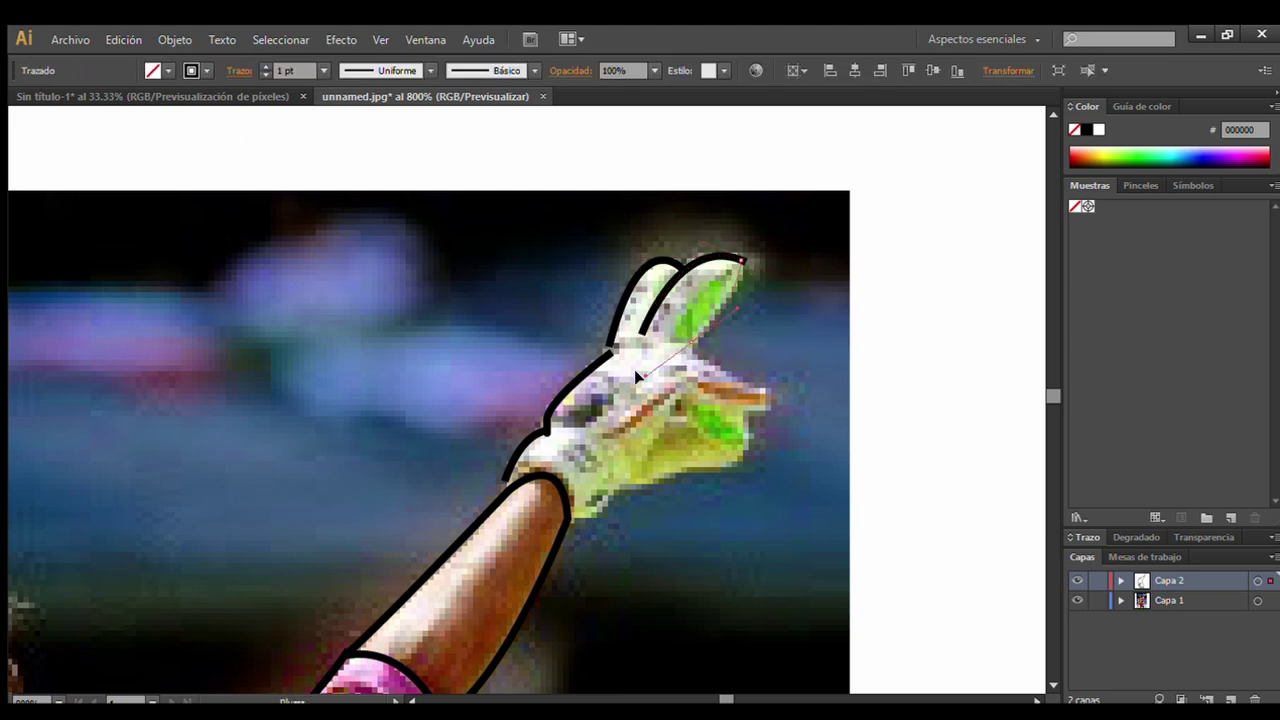
Reshape the finger outline into a smooth closed curve, undoing a straight segment.
click(740, 262)
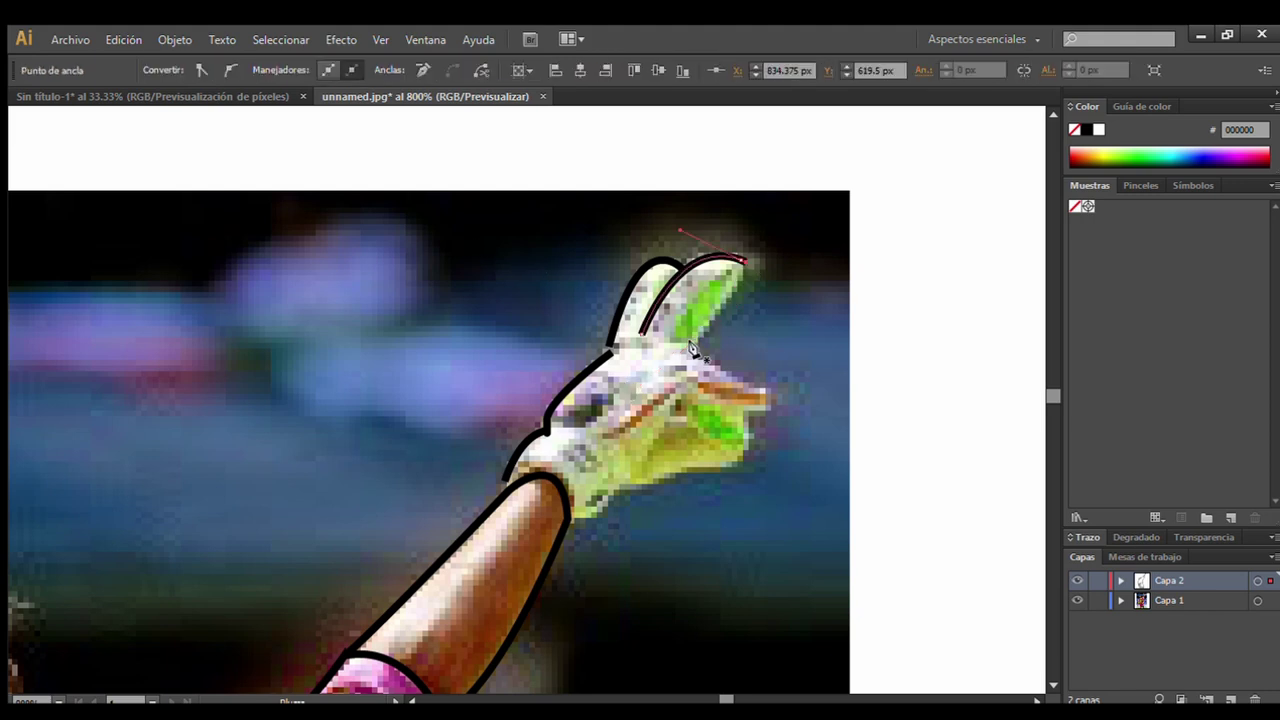
click(641, 335)
key(ctrl+z)
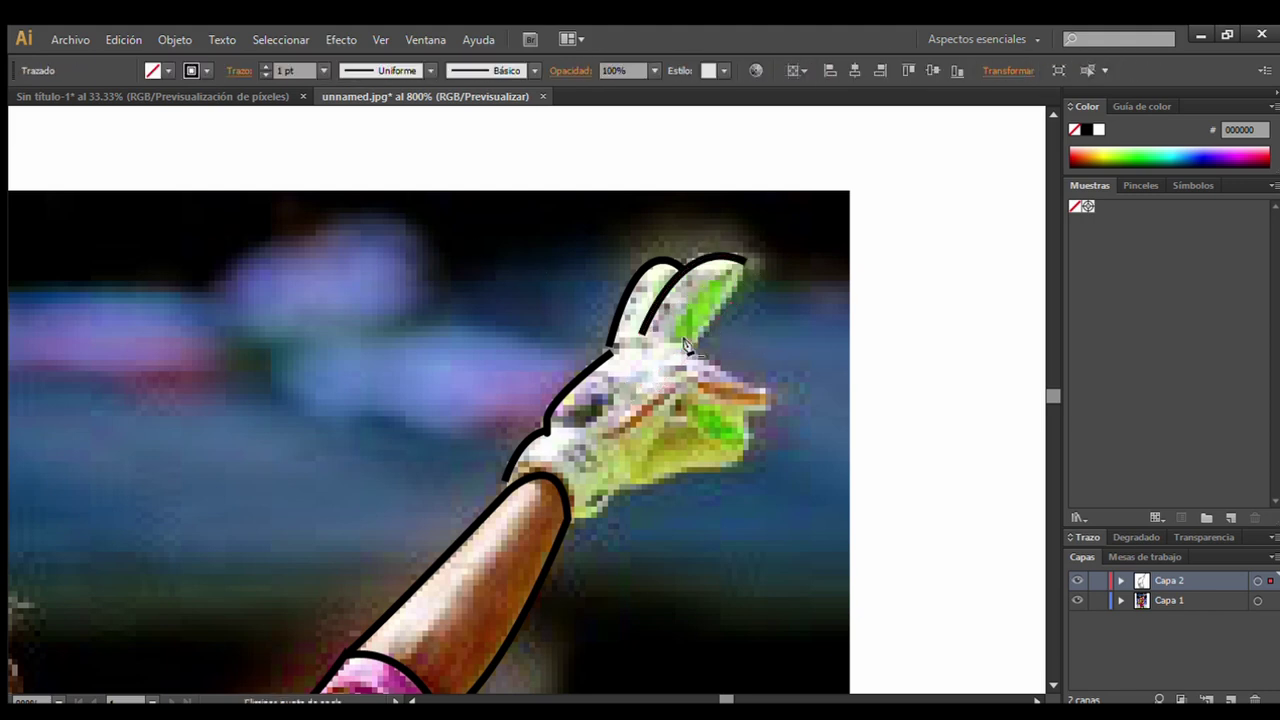
drag(720, 258, 786, 251)
click(753, 177)
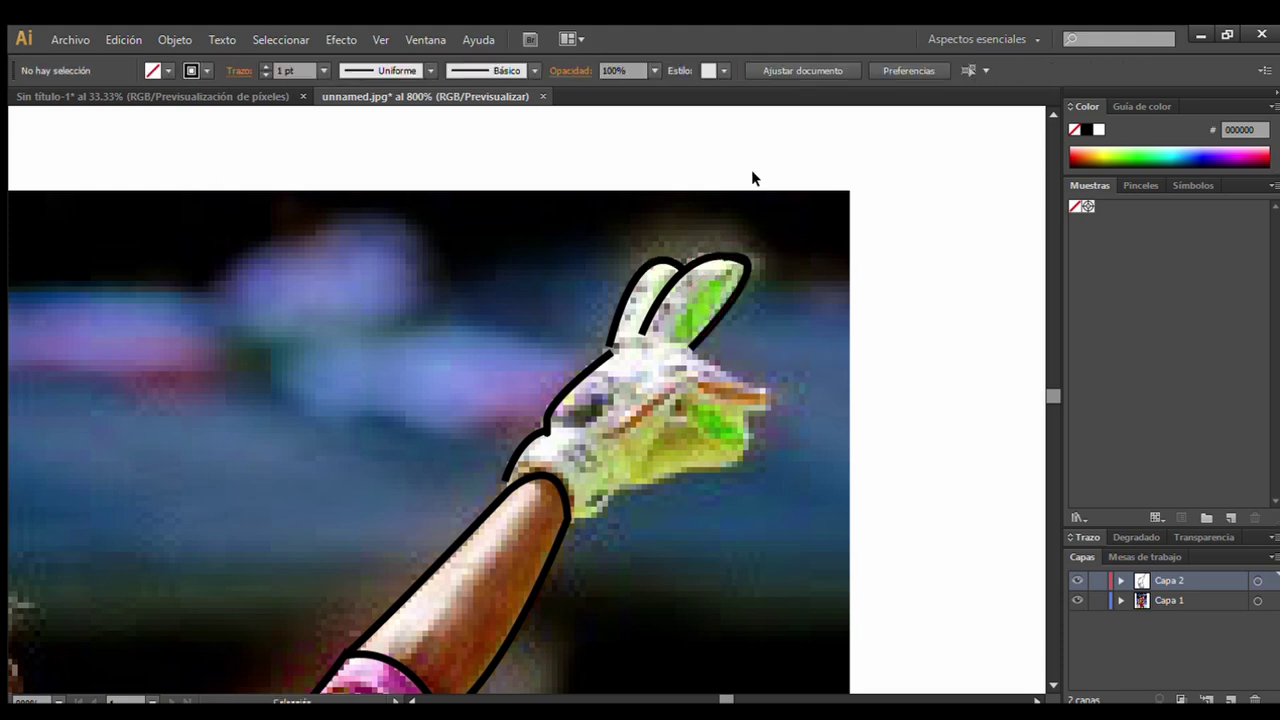
Draw a four-point V-shaped line between the glove's raised fingers.
key(ctrl+minus)
key(ctrl+minus)
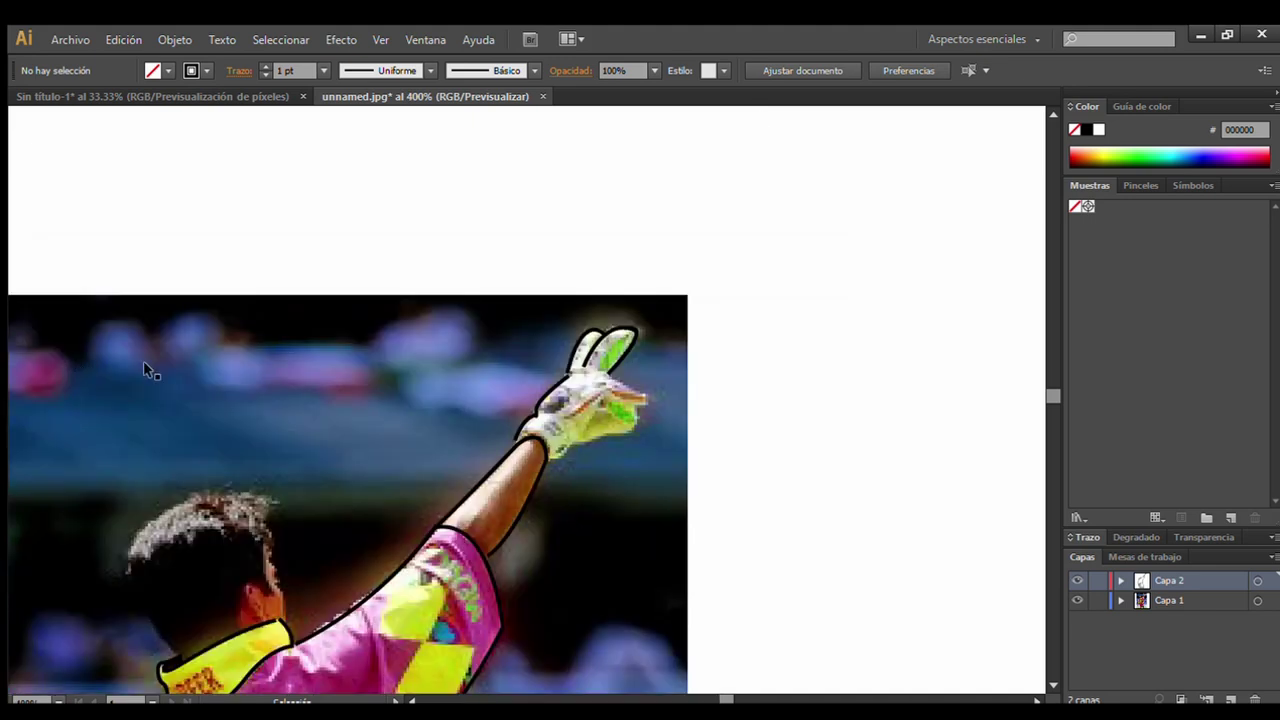
click(602, 400)
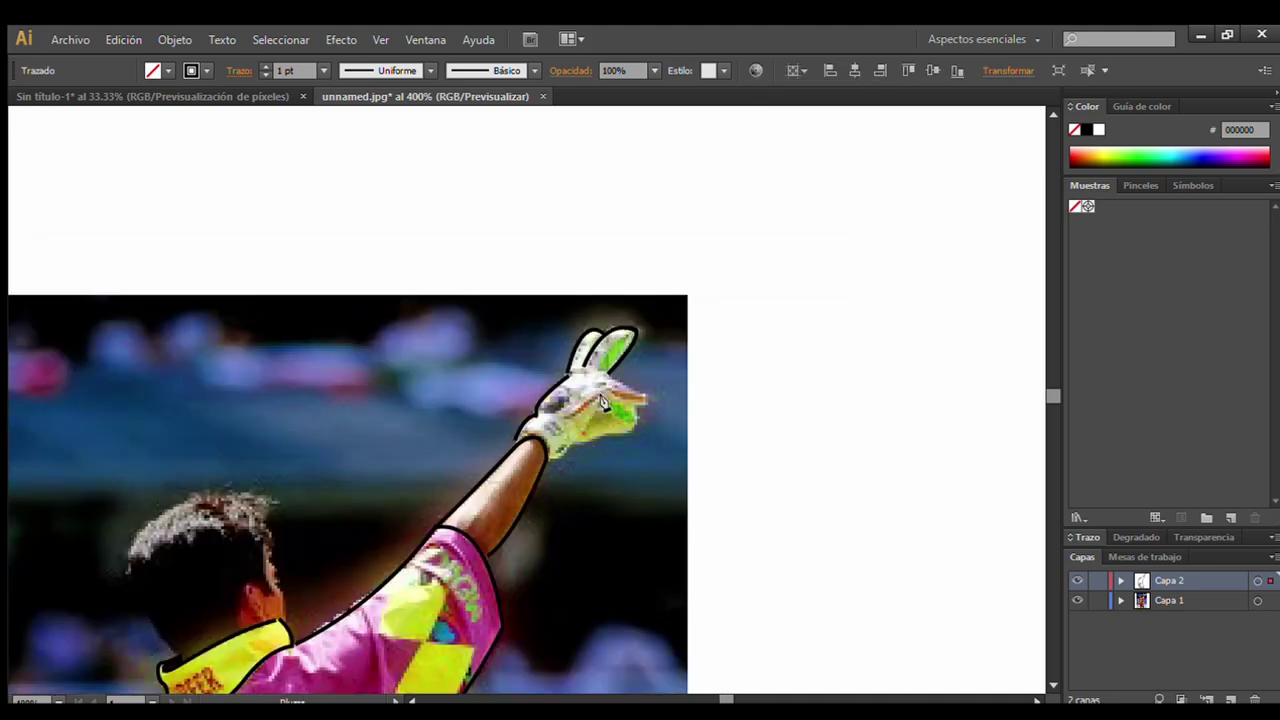
click(584, 432)
click(600, 404)
click(628, 430)
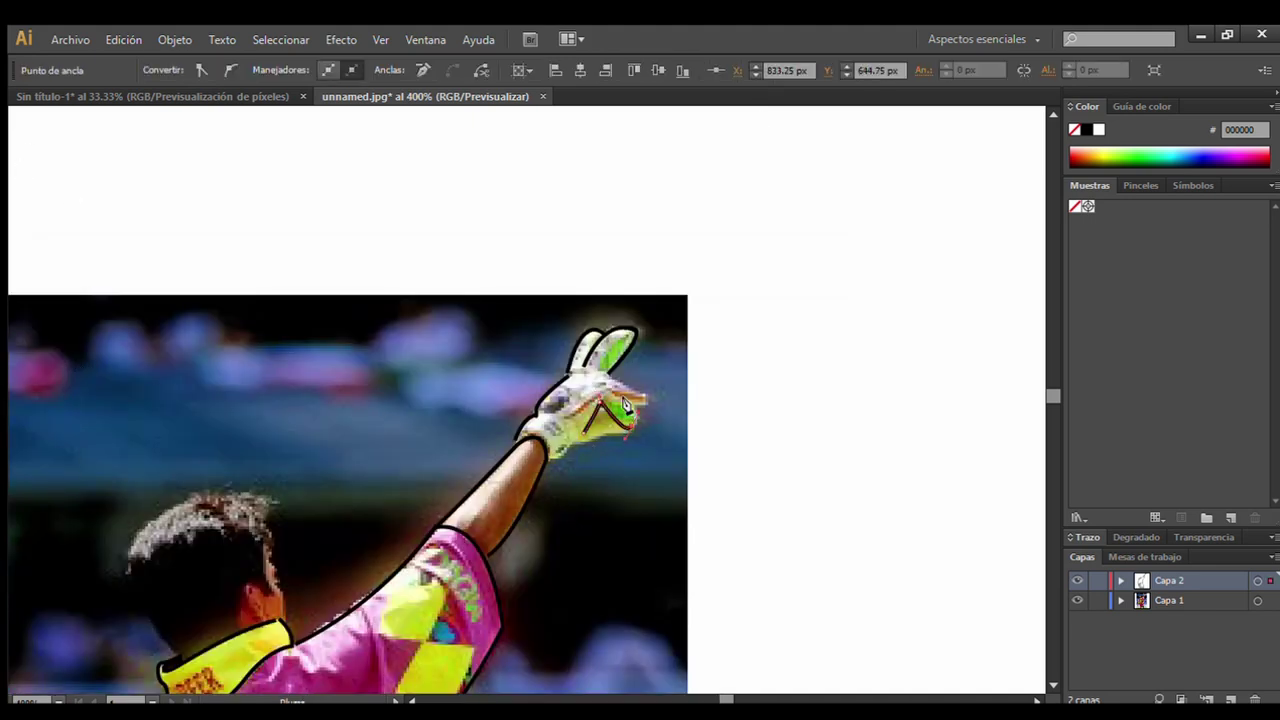
click(644, 401)
Undo back to the earlier glove path and clear the selection.
click(760, 448)
key(ctrl+z)
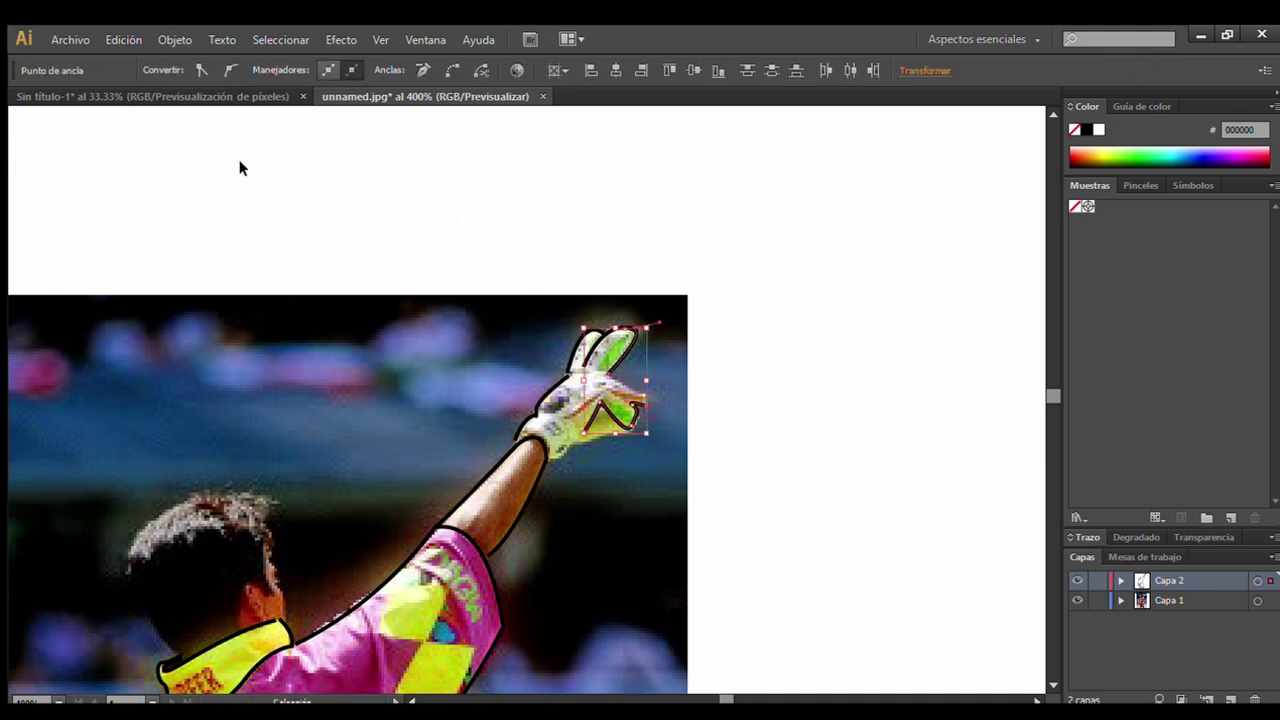
click(902, 455)
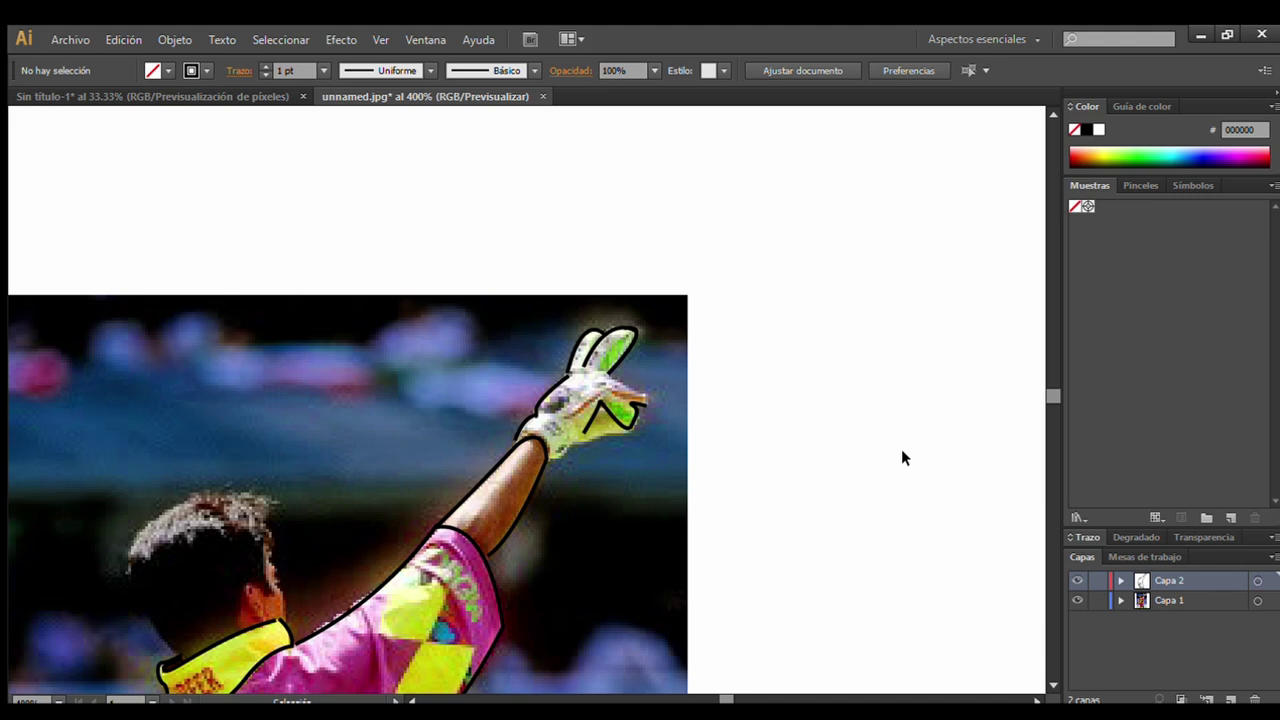
key(ctrl+z)
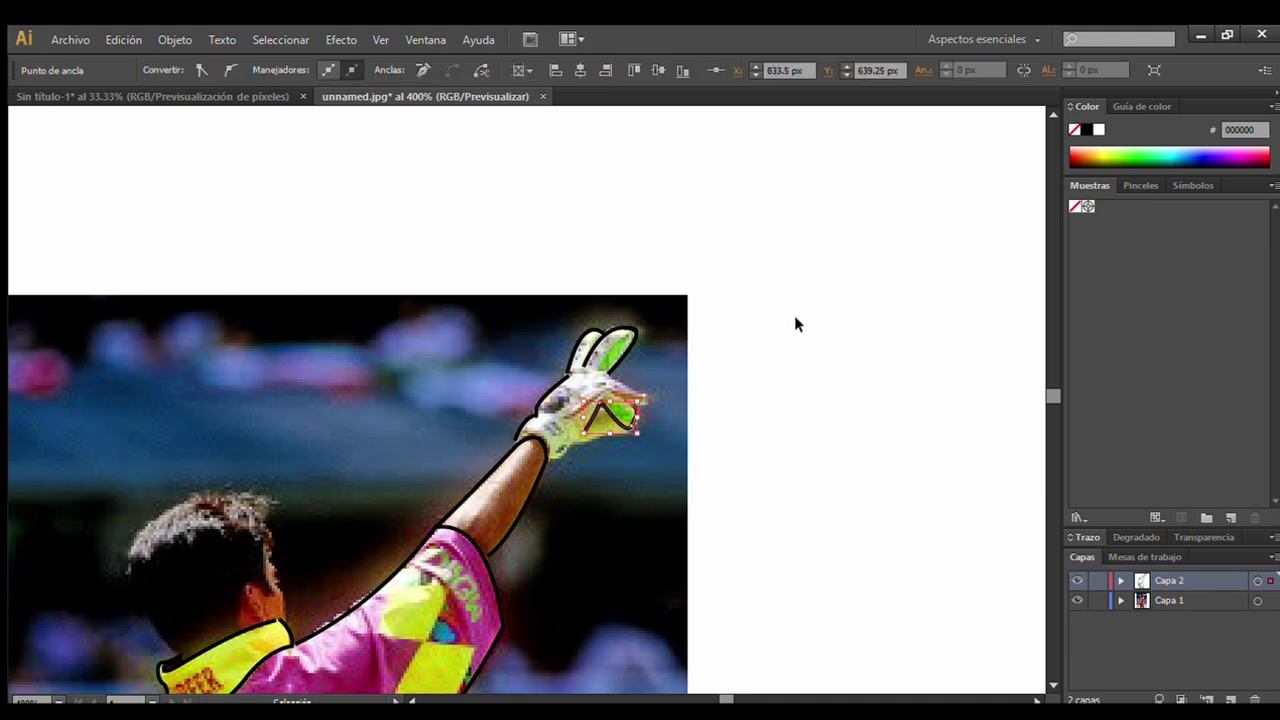
key(ctrl+z)
key(ctrl+z)
key(ctrl+z)
click(826, 382)
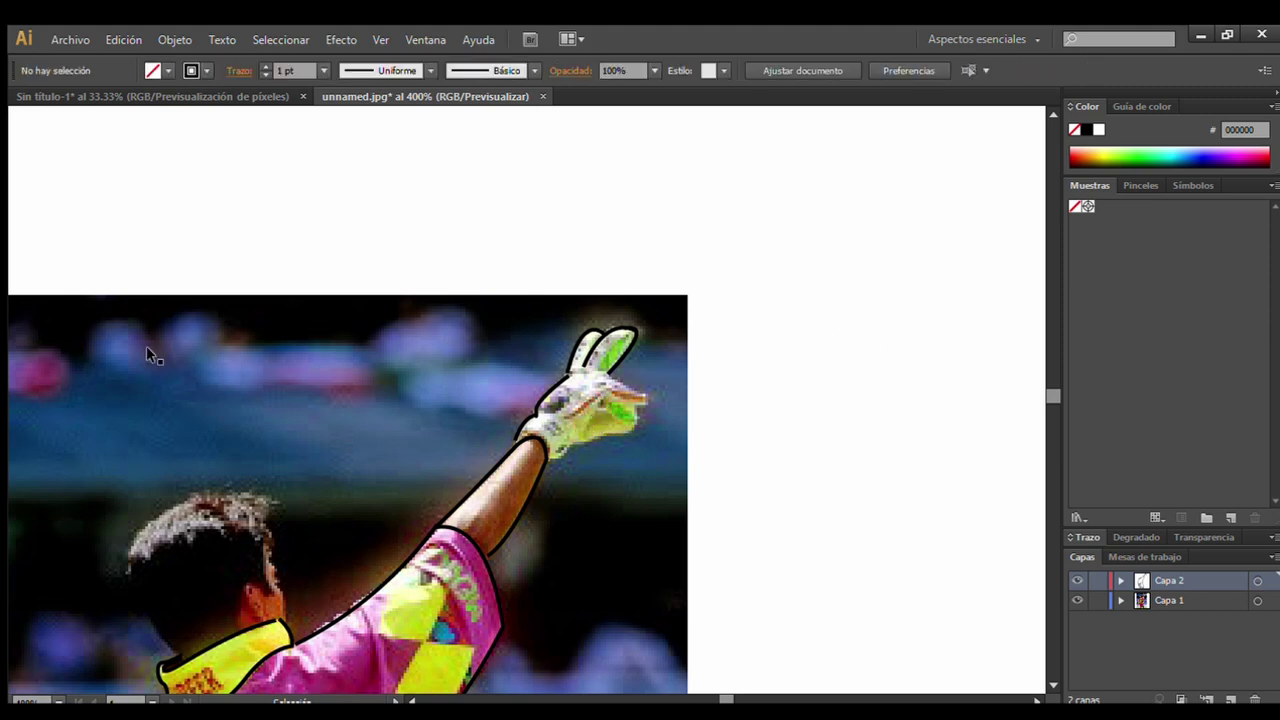
Drag the glove line's upper anchor down-right so it fits the fingertips.
click(548, 458)
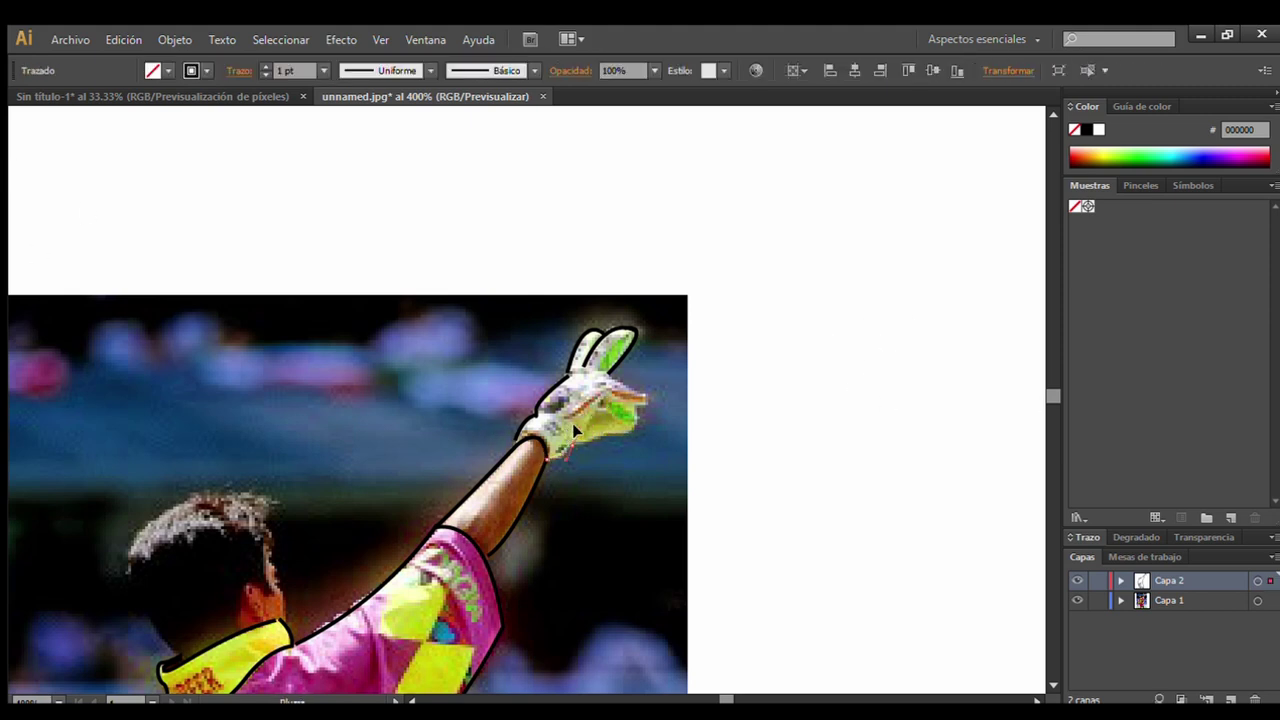
click(572, 423)
click(586, 360)
drag(586, 360, 628, 425)
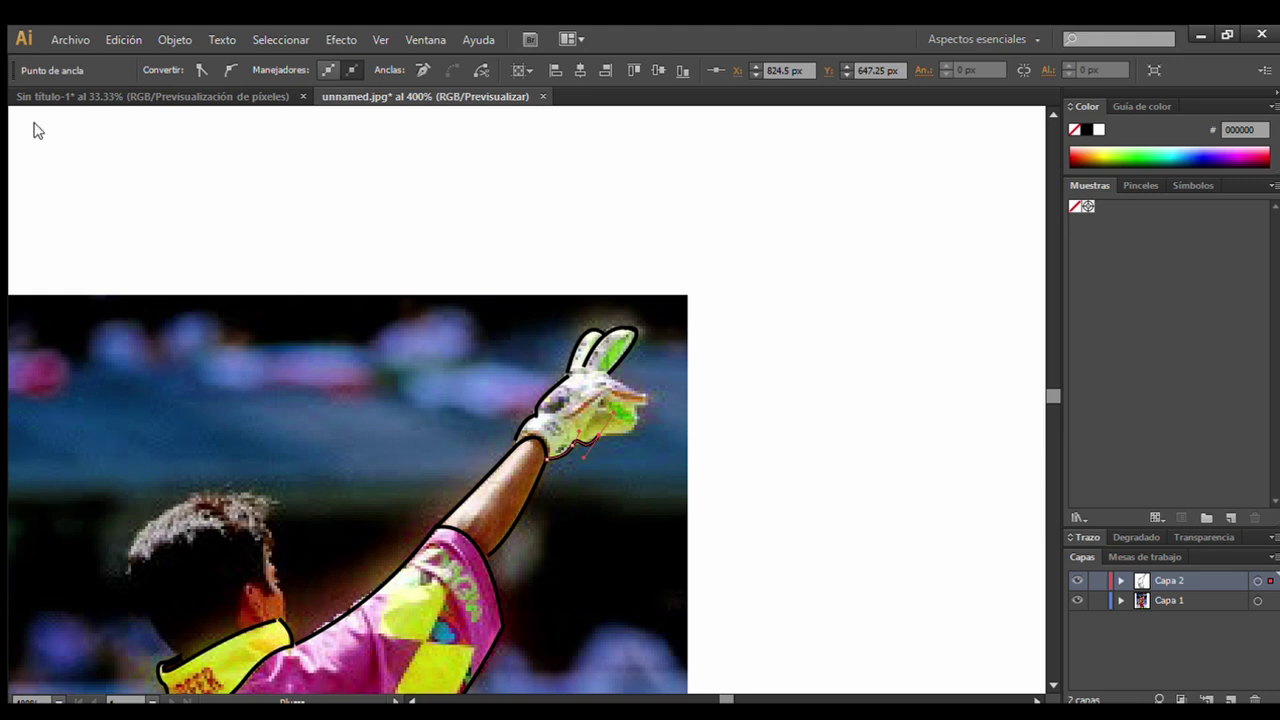
click(424, 230)
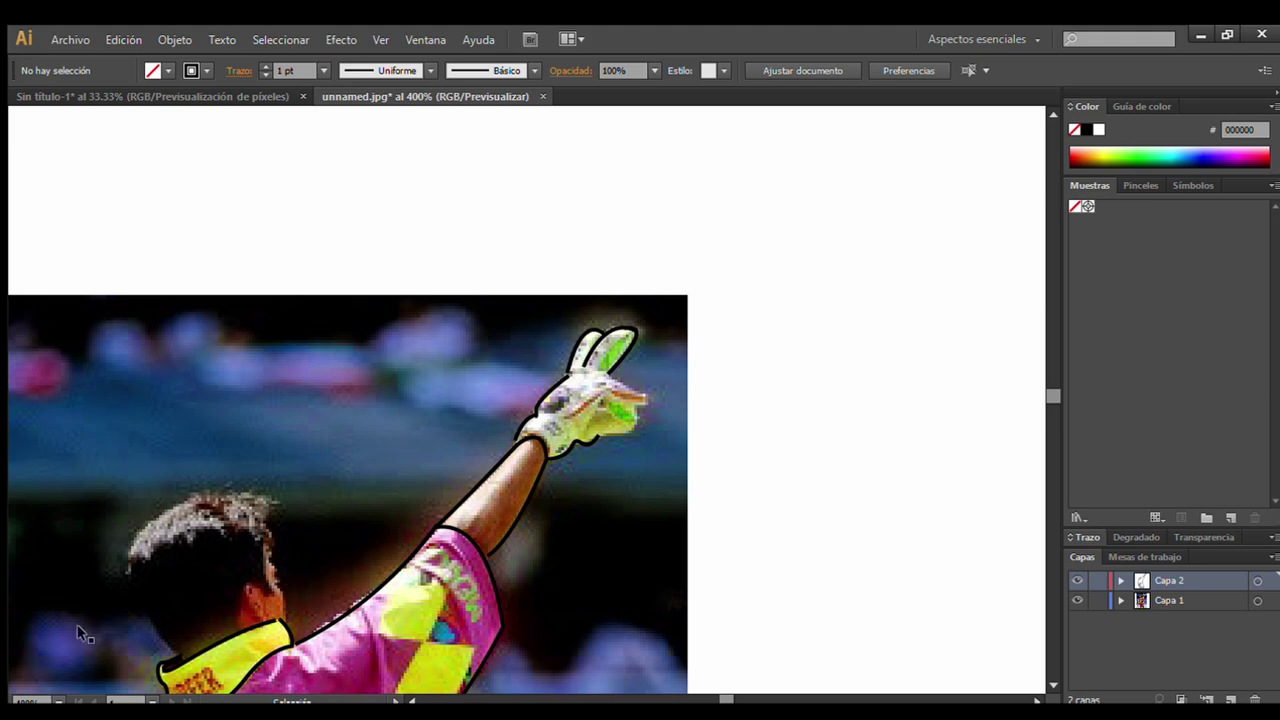
Set the zoom to 25% to see the whole artboard.
click(30, 700)
text(25)
key(Return)
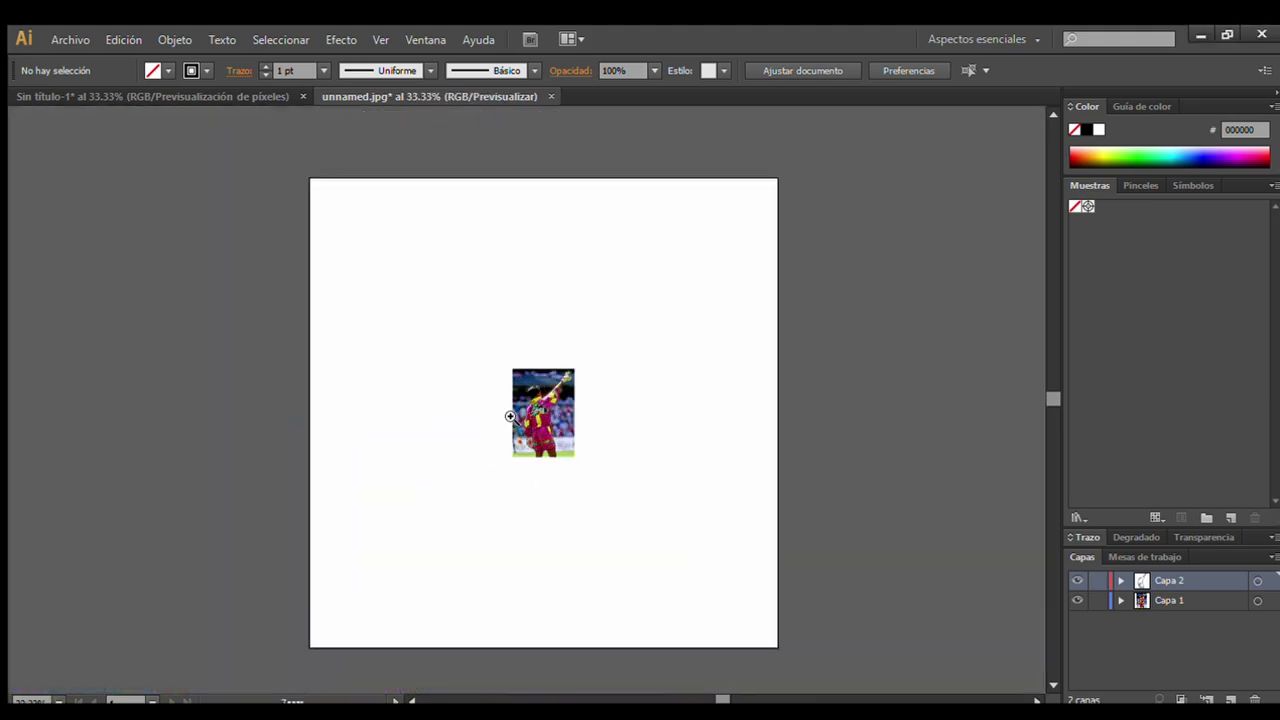
Hide Capa 1 to check the line drawing alone, then show it again.
scroll(511, 417, up, 5)
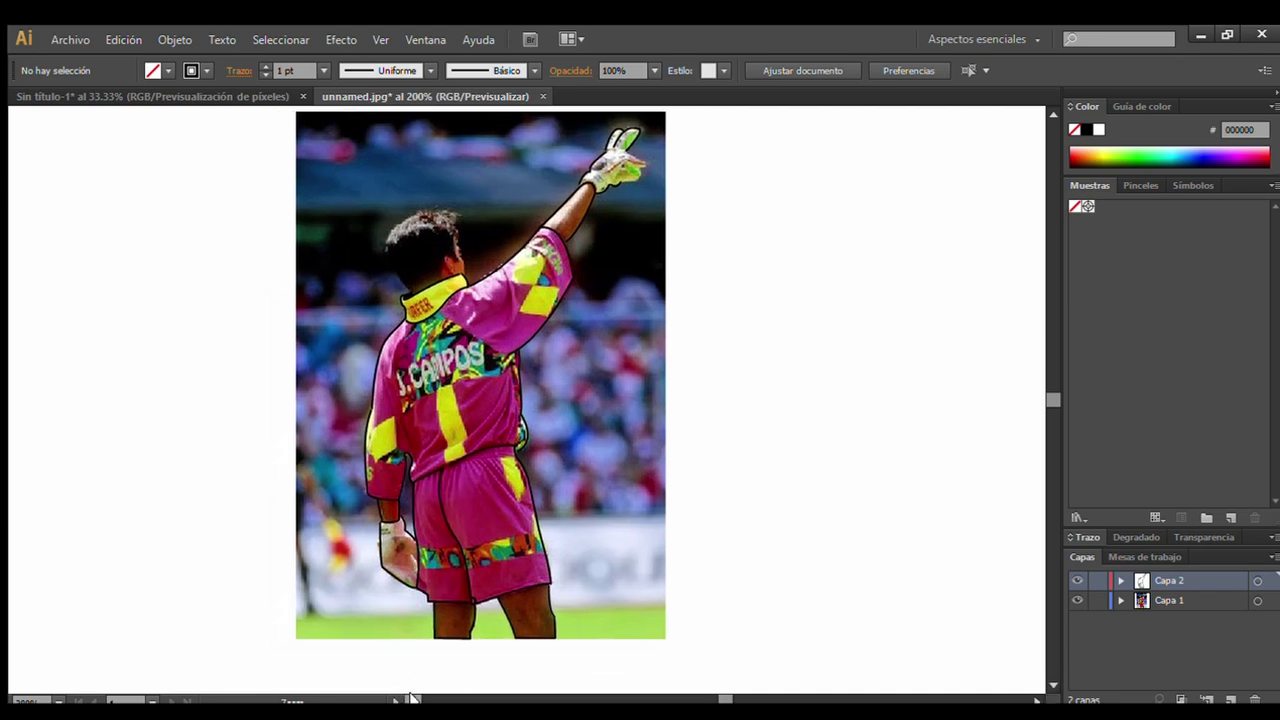
click(1077, 600)
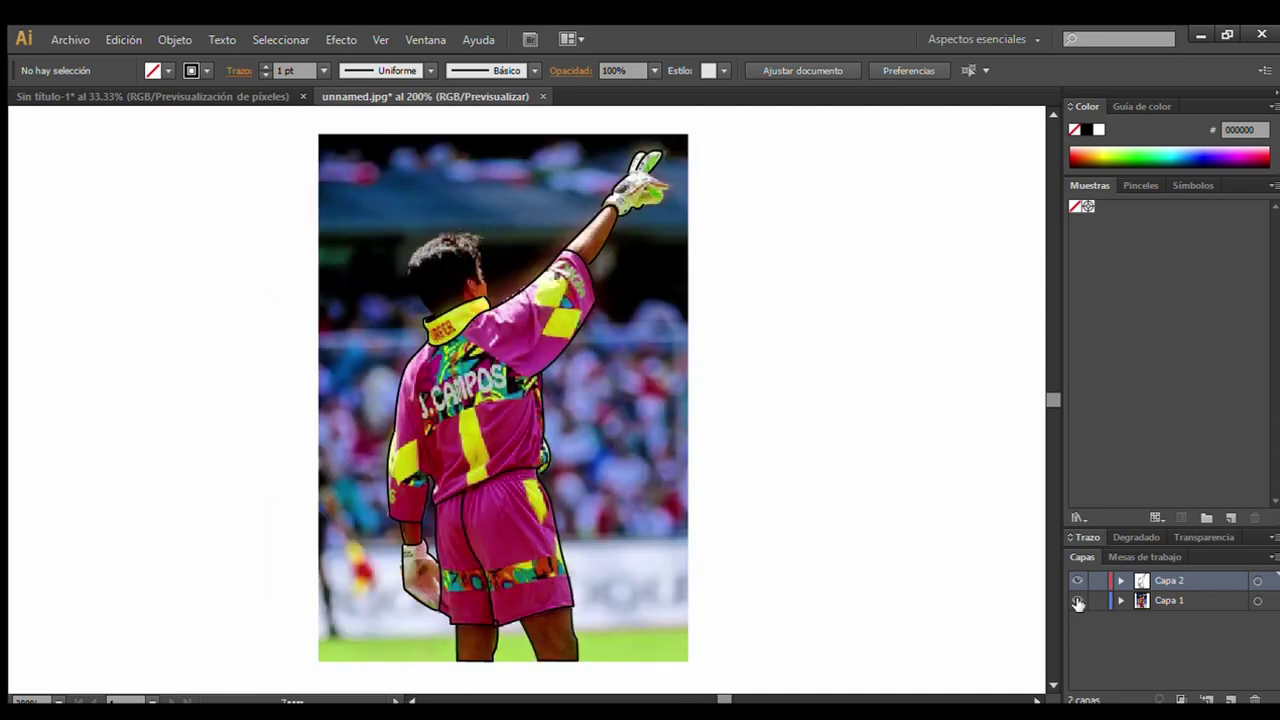
click(1077, 600)
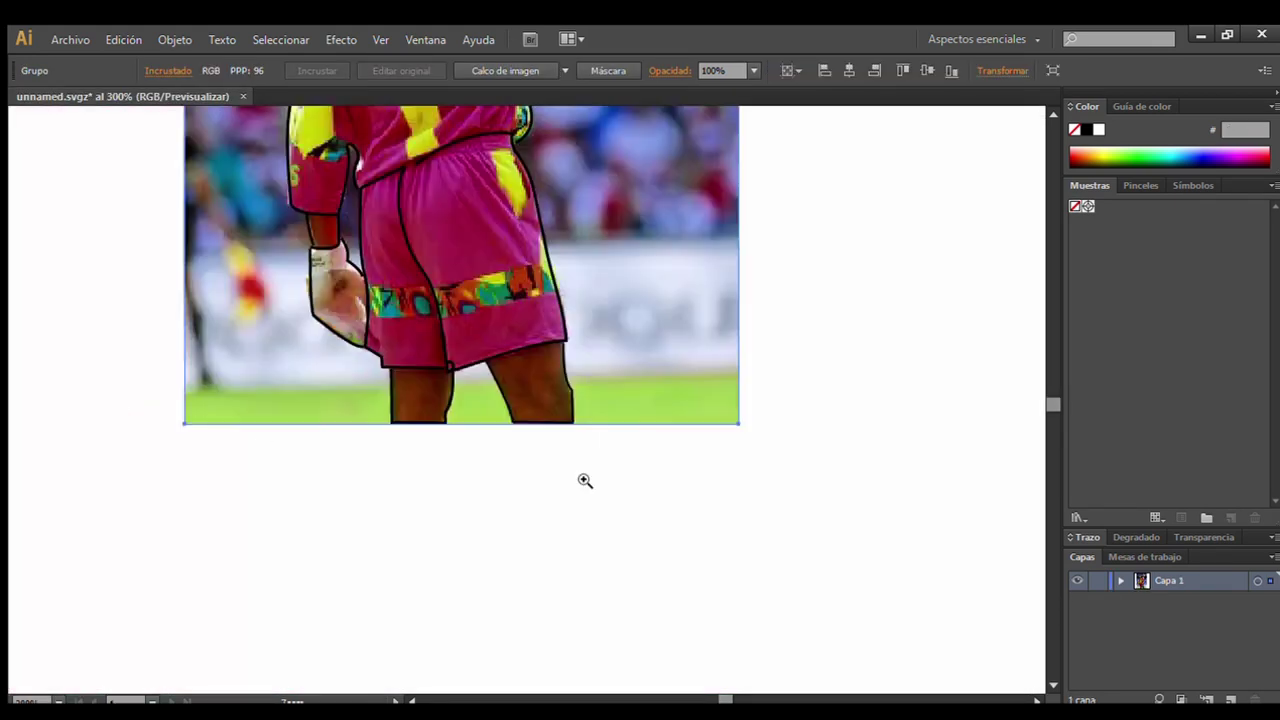
Draw a first closed shape over the right leg and fill it with sampled skin brown.
click(550, 397)
key(i)
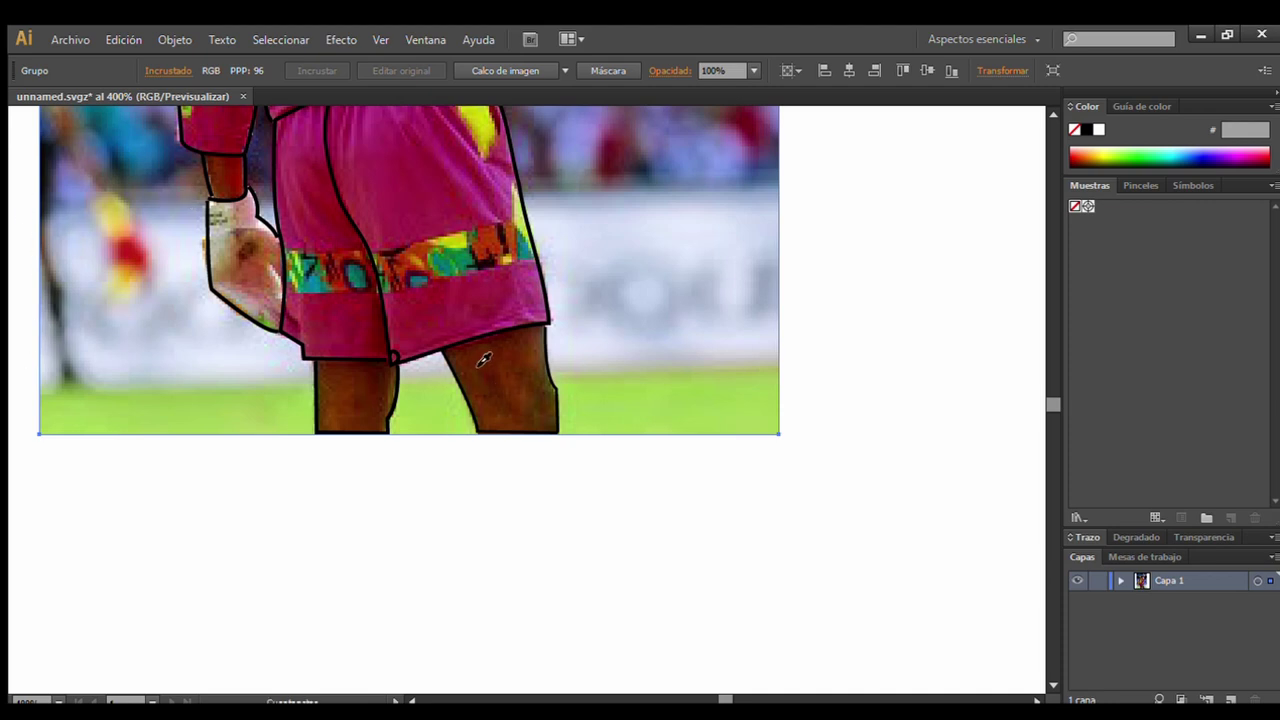
key(n)
drag(484, 360, 482, 360)
key(i)
click(350, 400)
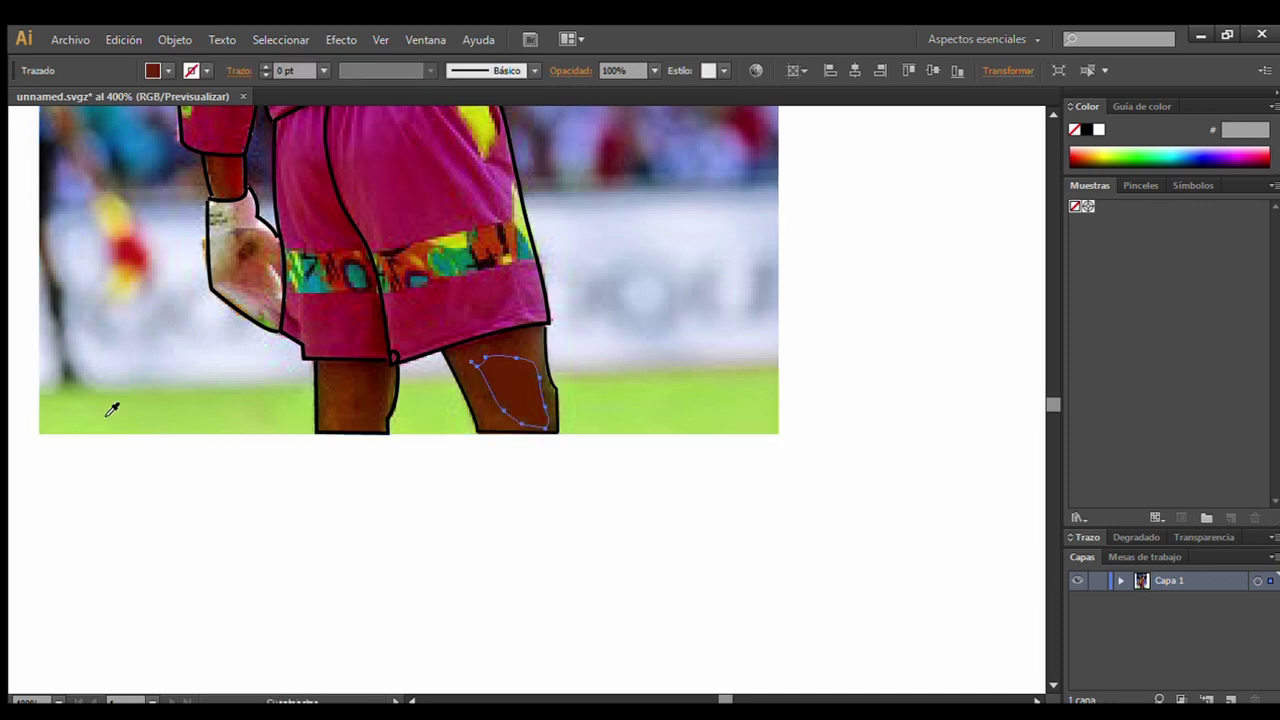
Zoom closer on the right leg and add a brown shape over its shading.
ctrl+click(546, 504)
drag(589, 408, 560, 395)
alt+click(545, 380)
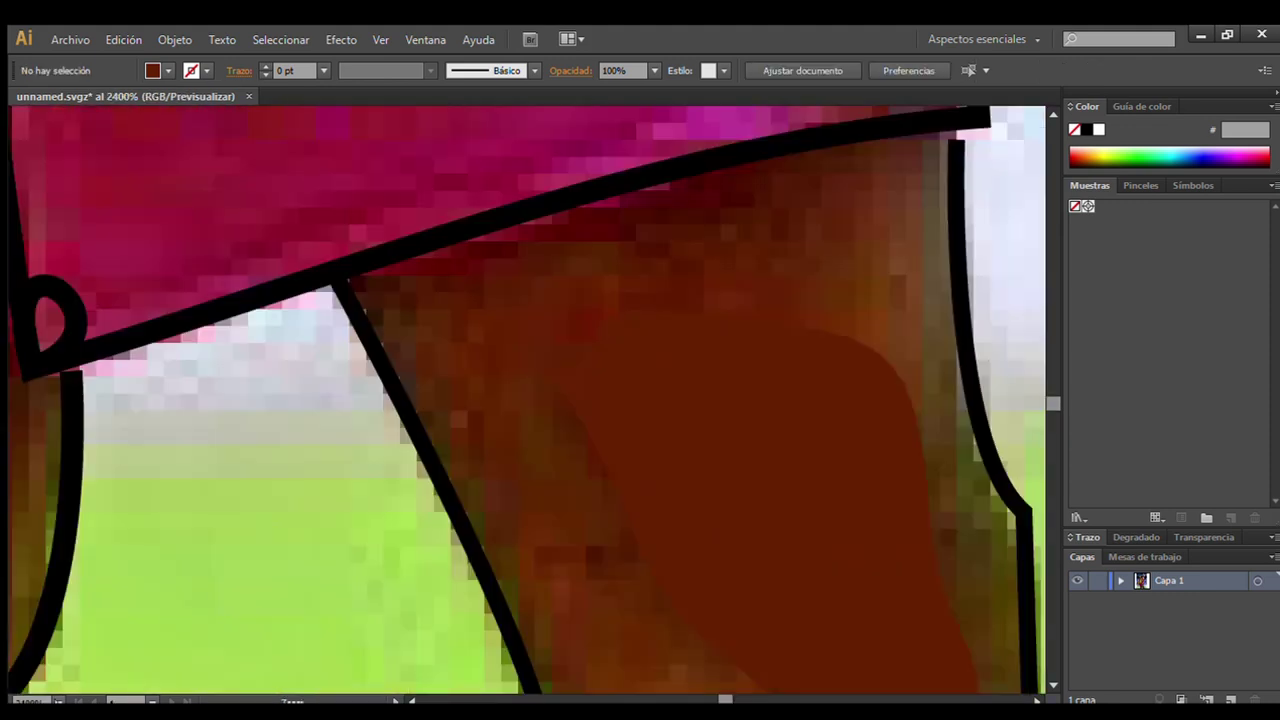
drag(430, 300, 640, 480)
mouse_move(336, 312)
mouse_down()
mouse_move(546, 271)
mouse_move(591, 414)
mouse_move(349, 363)
mouse_move(328, 302)
mouse_up()
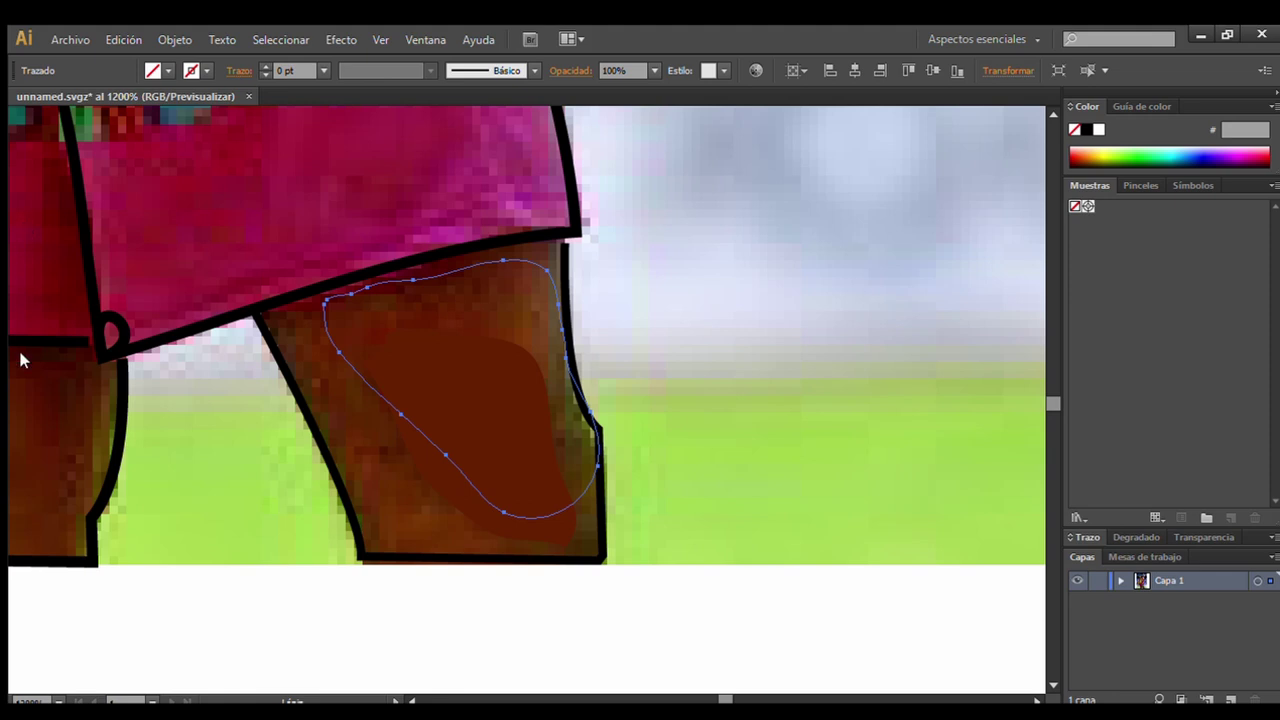
click(500, 351)
click(446, 363)
key(ctrl+shift+a)
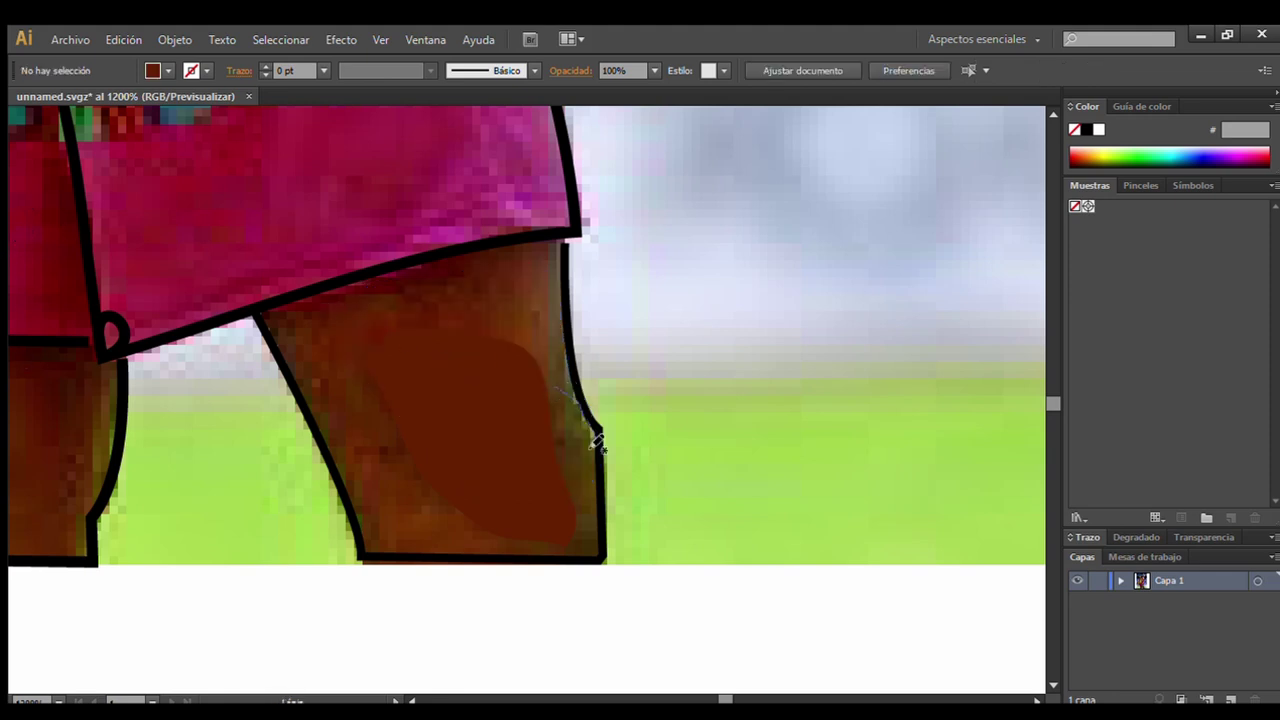
Add larger dark brown shapes covering the right leg's edge and top.
drag(597, 440, 553, 387)
key(i)
click(515, 368)
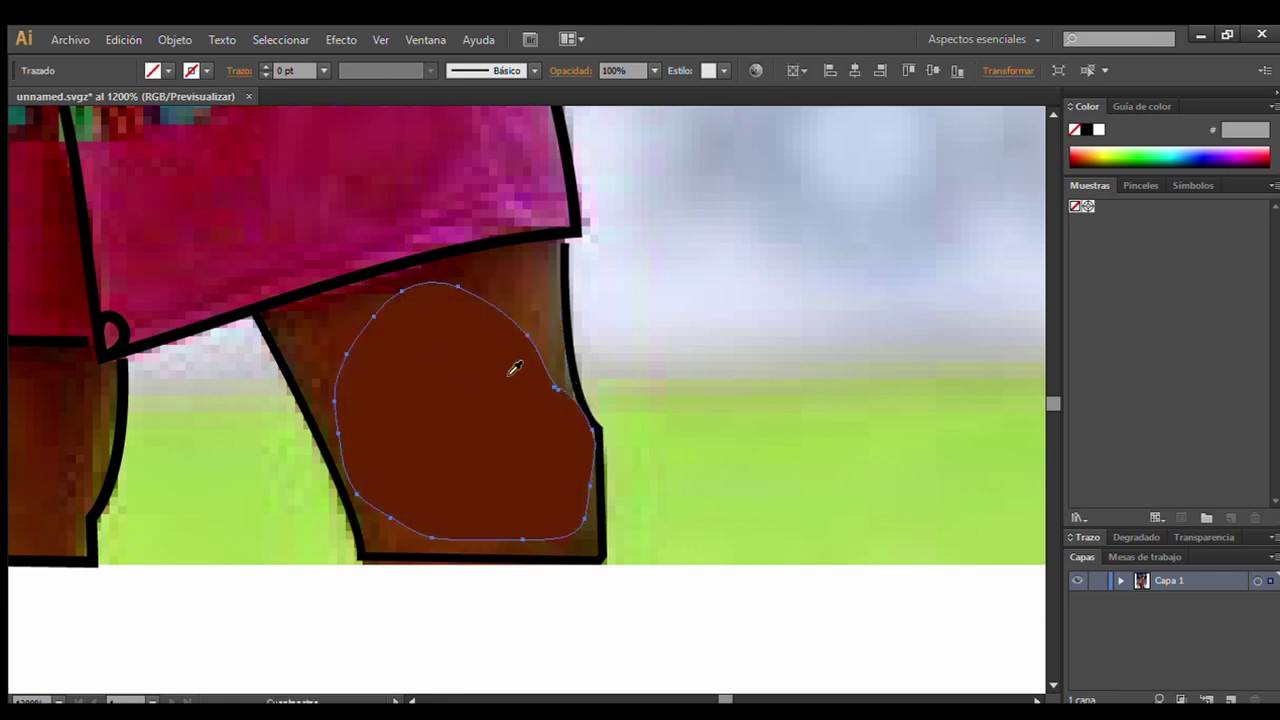
key(n)
mouse_move(505, 250)
mouse_down()
mouse_move(575, 380)
mouse_move(325, 440)
mouse_move(266, 329)
mouse_move(357, 286)
mouse_move(530, 248)
mouse_up()
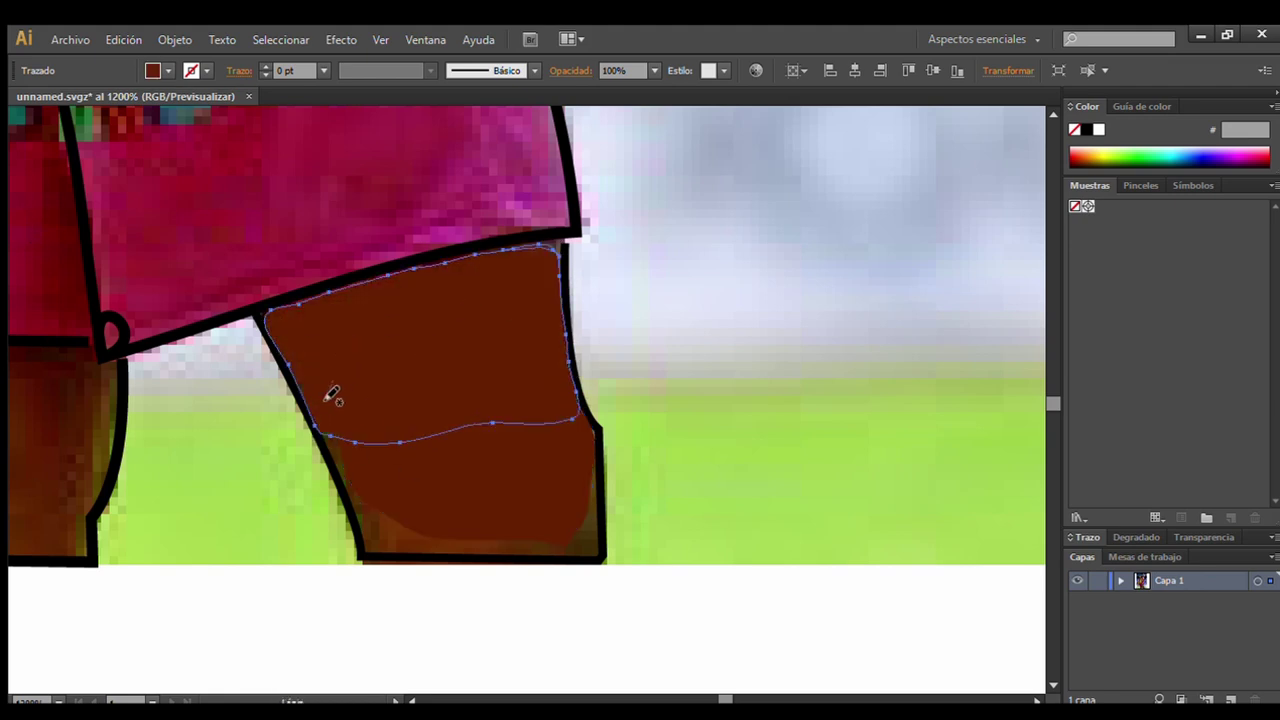
mouse_move(332, 393)
mouse_down()
mouse_move(357, 527)
mouse_move(400, 556)
mouse_move(574, 563)
mouse_move(600, 463)
mouse_move(528, 395)
mouse_move(540, 432)
mouse_up()
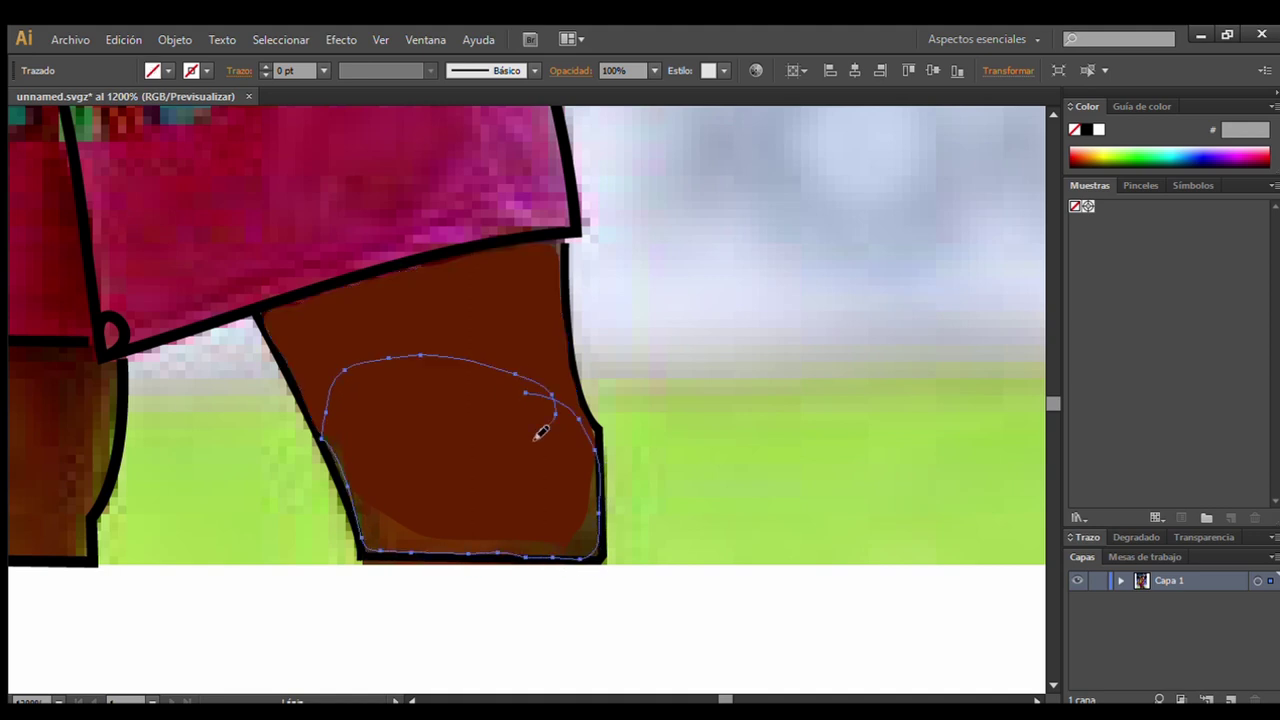
key(i)
click(450, 337)
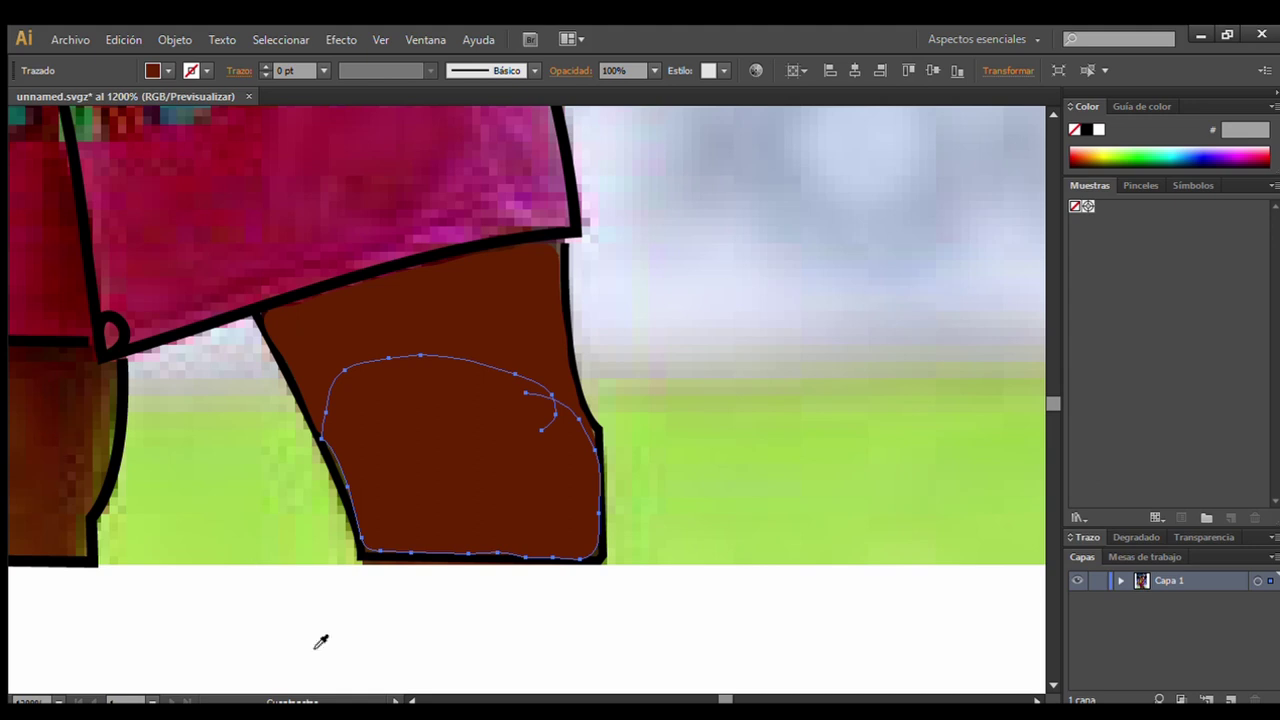
scroll(320, 641, left, 10)
Draw dark brown shapes over the upper part and side of the left leg.
key(n)
mouse_move(640, 348)
mouse_down()
mouse_move(560, 346)
mouse_move(632, 347)
mouse_up()
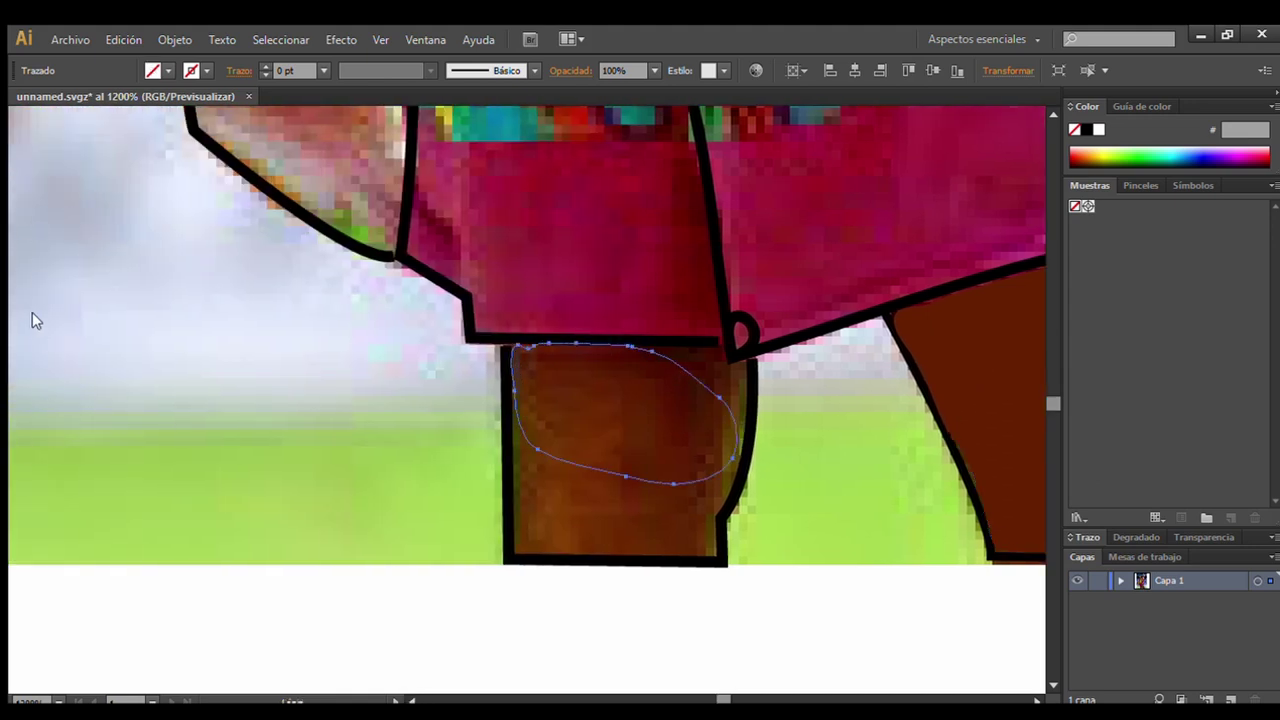
key(comma)
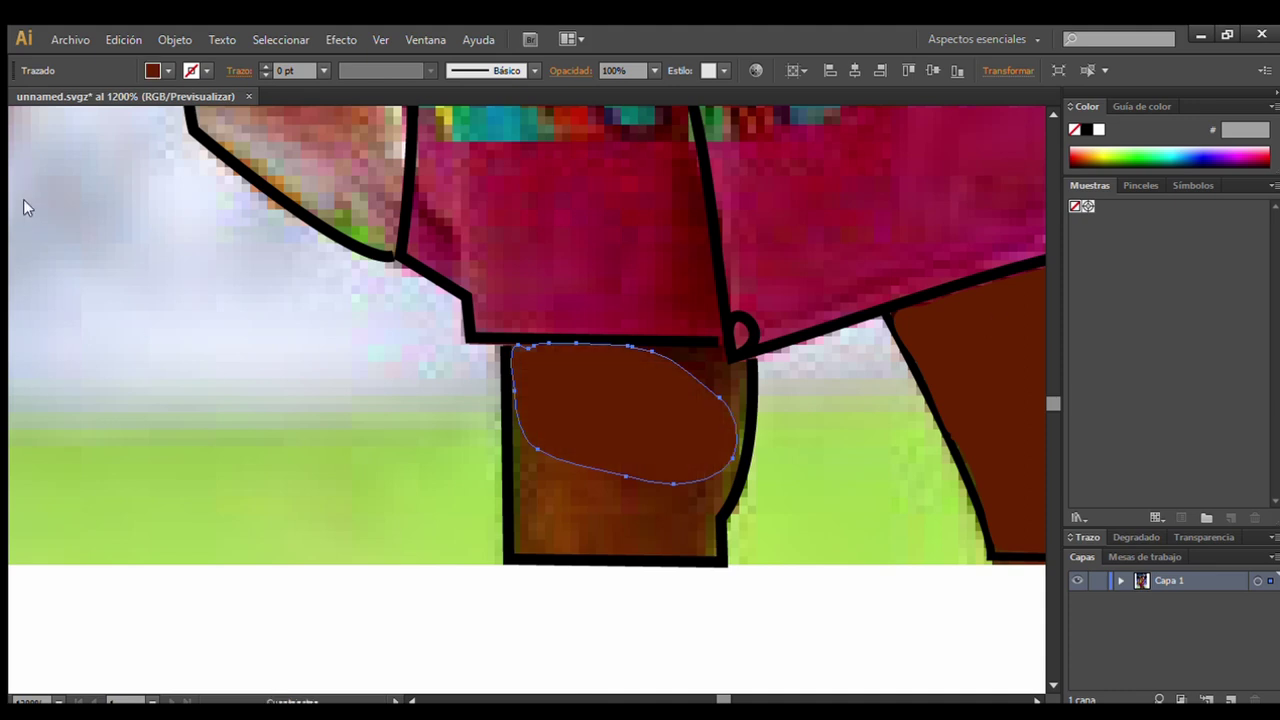
mouse_move(568, 512)
mouse_down()
mouse_move(675, 355)
mouse_move(555, 495)
mouse_up()
key(comma)
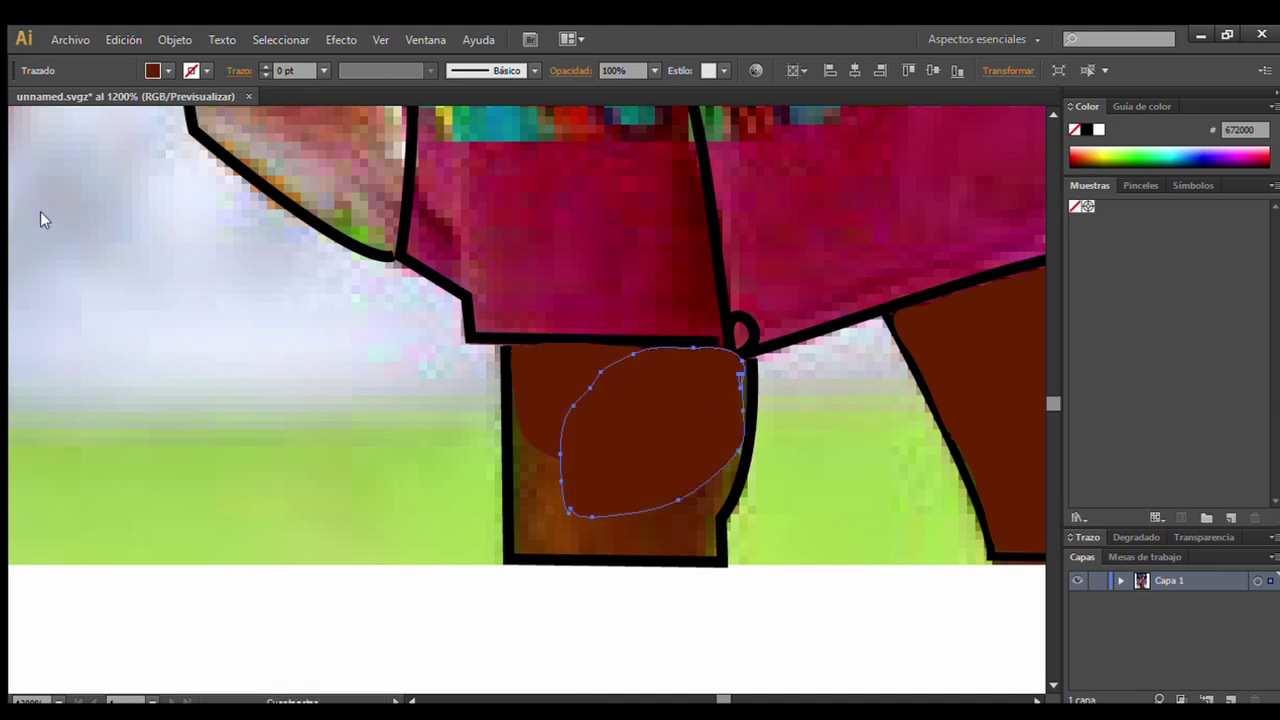
mouse_move(560, 378)
mouse_down()
mouse_move(515, 450)
mouse_move(720, 571)
mouse_move(652, 557)
mouse_up()
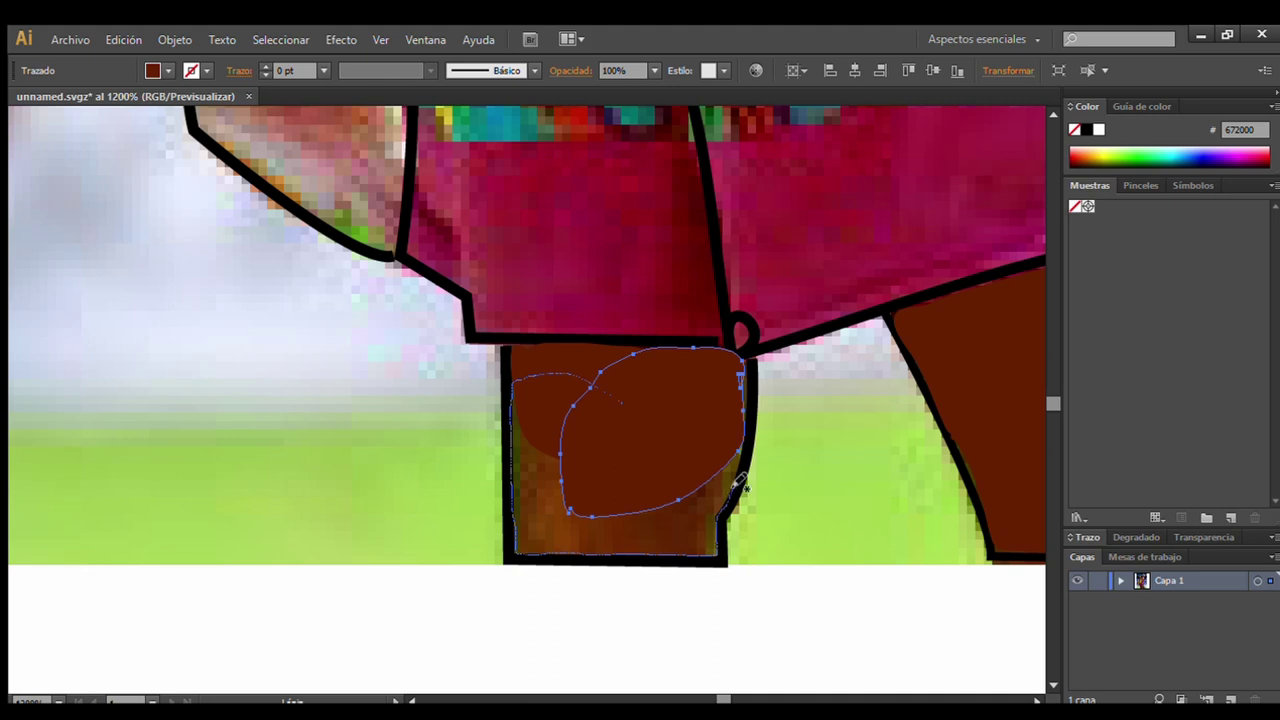
drag(652, 557, 738, 380)
Zoom in on the shorts' bottom and draw a shape over the lower pink band.
key(ctrl+0)
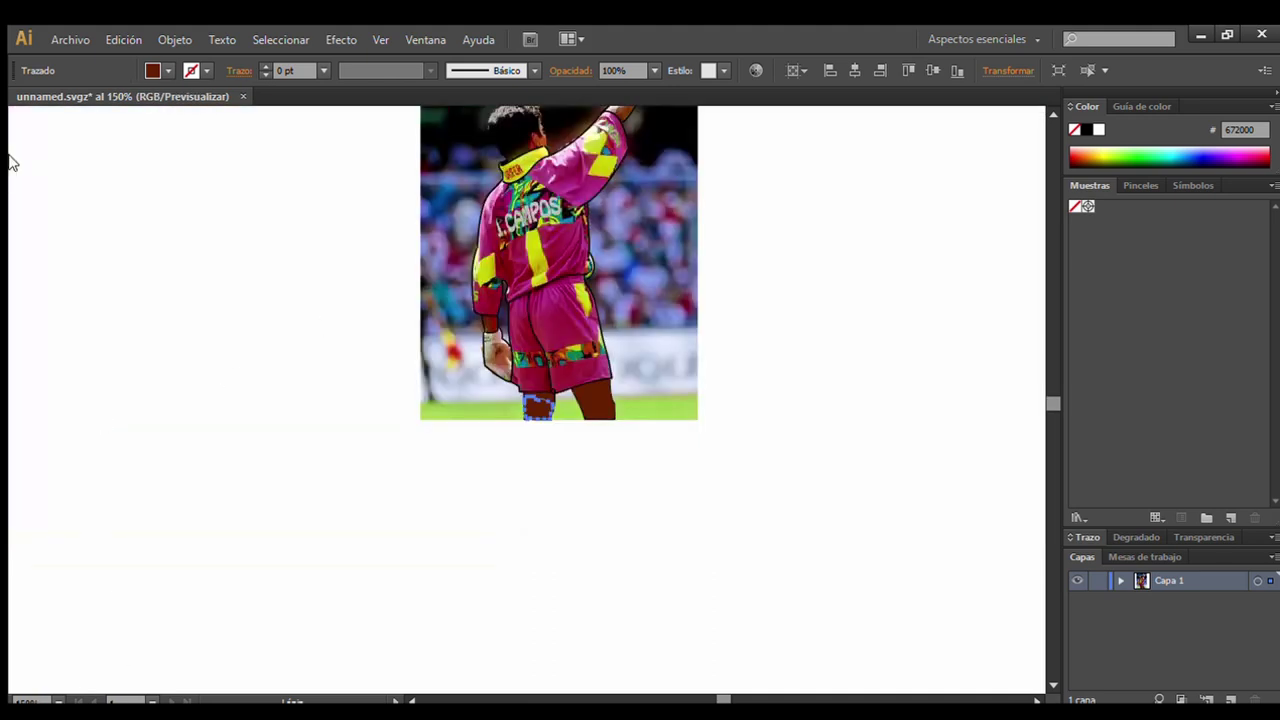
key(ctrl+shift+a)
scroll(1040, 104, up, 2)
scroll(1040, 104, up, 1)
mouse_move(623, 297)
mouse_down()
mouse_move(872, 297)
mouse_move(623, 297)
mouse_up()
key(ctrl+plus)
key(ctrl+plus)
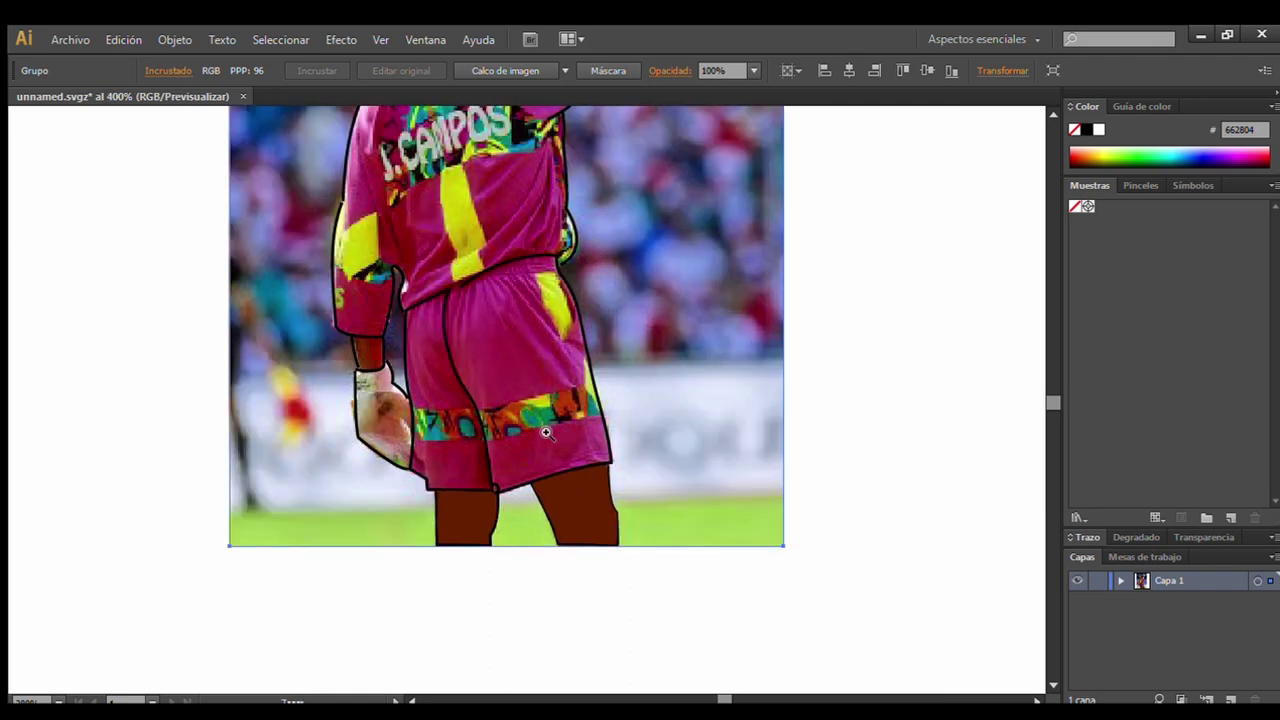
key(ctrl+plus)
key(ctrl+plus)
key(ctrl+plus)
click(445, 413)
key(n)
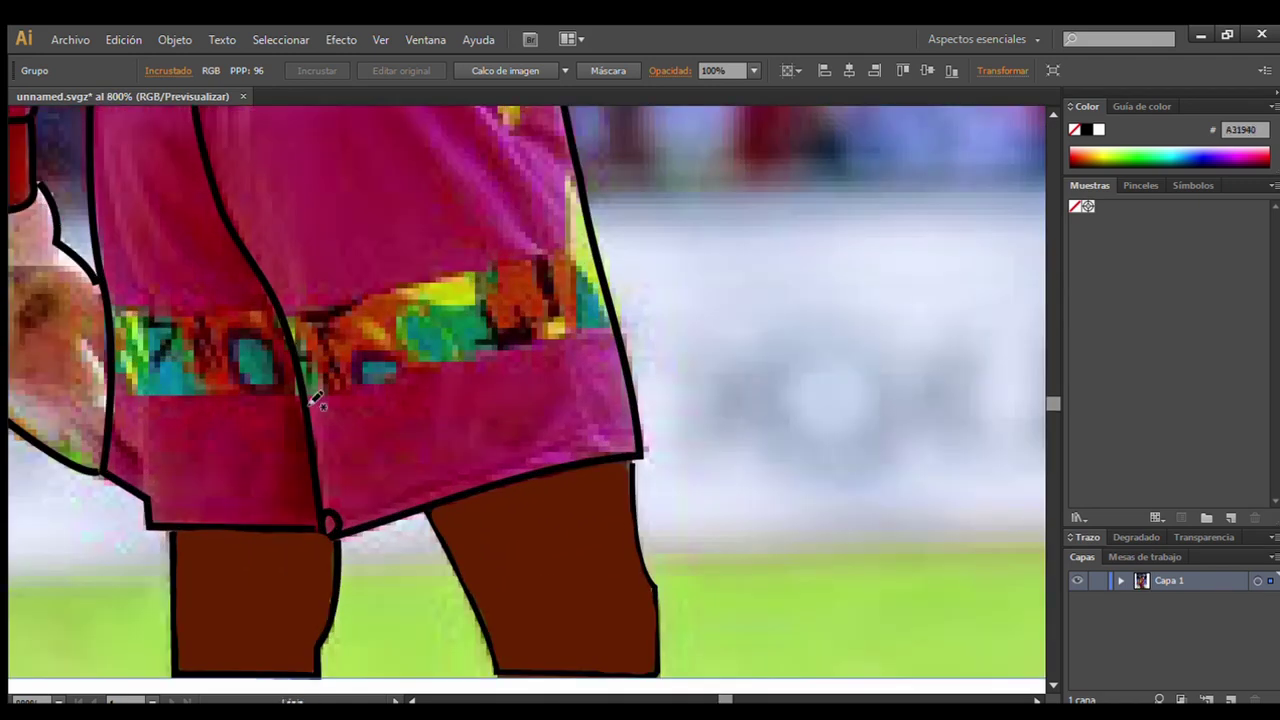
mouse_move(317, 398)
mouse_down()
mouse_move(400, 498)
mouse_move(316, 401)
mouse_up()
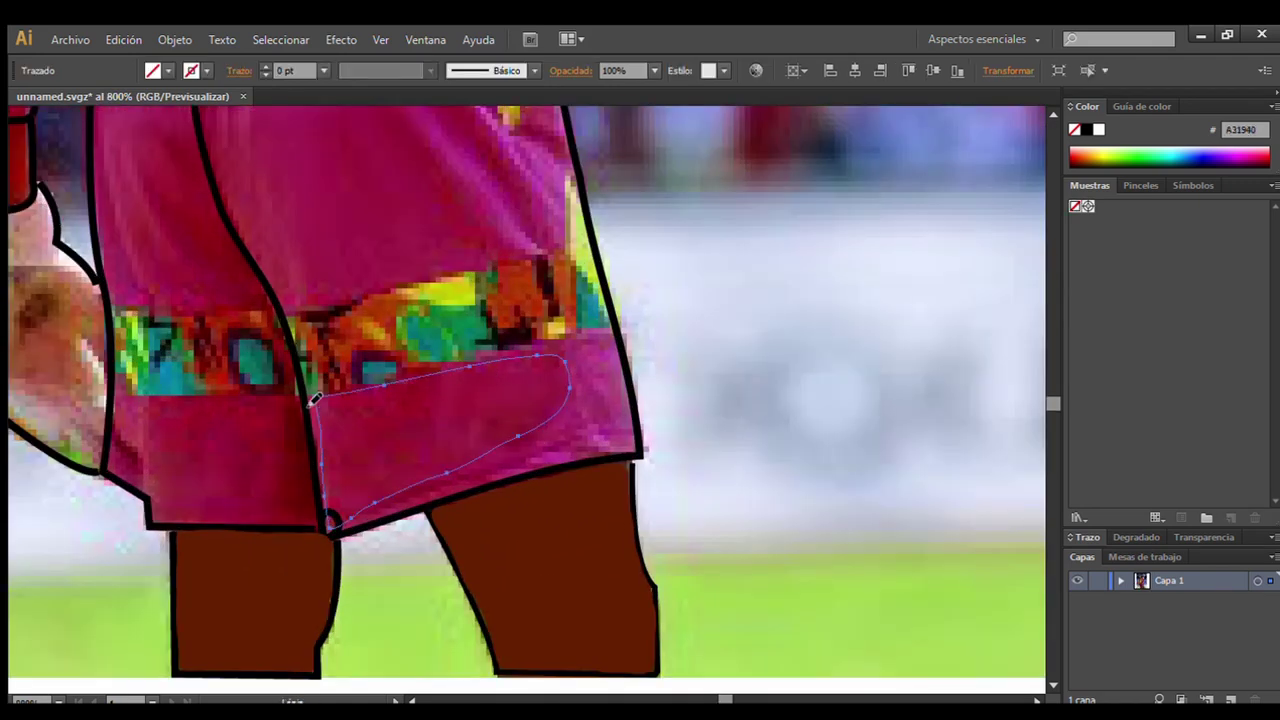
Fill the band shape with darker pink and add a second shape along the lower edge.
key(i)
click(574, 376)
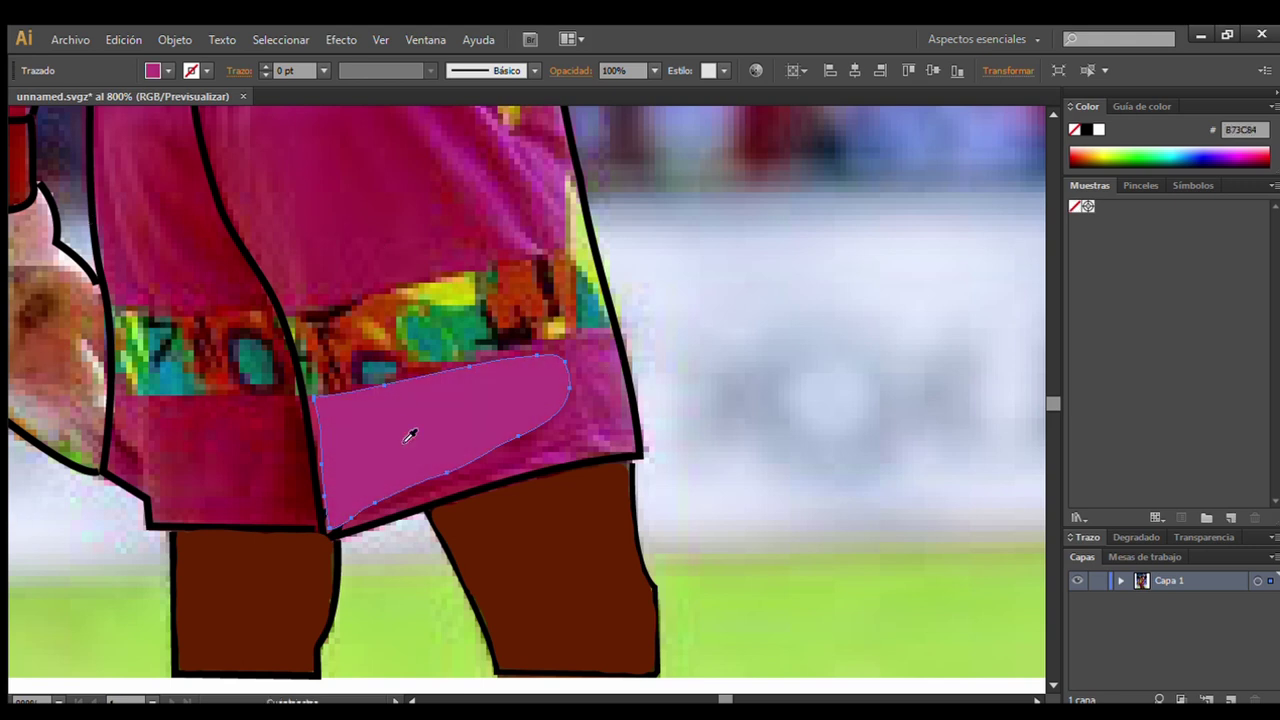
click(410, 435)
key(v)
click(310, 260)
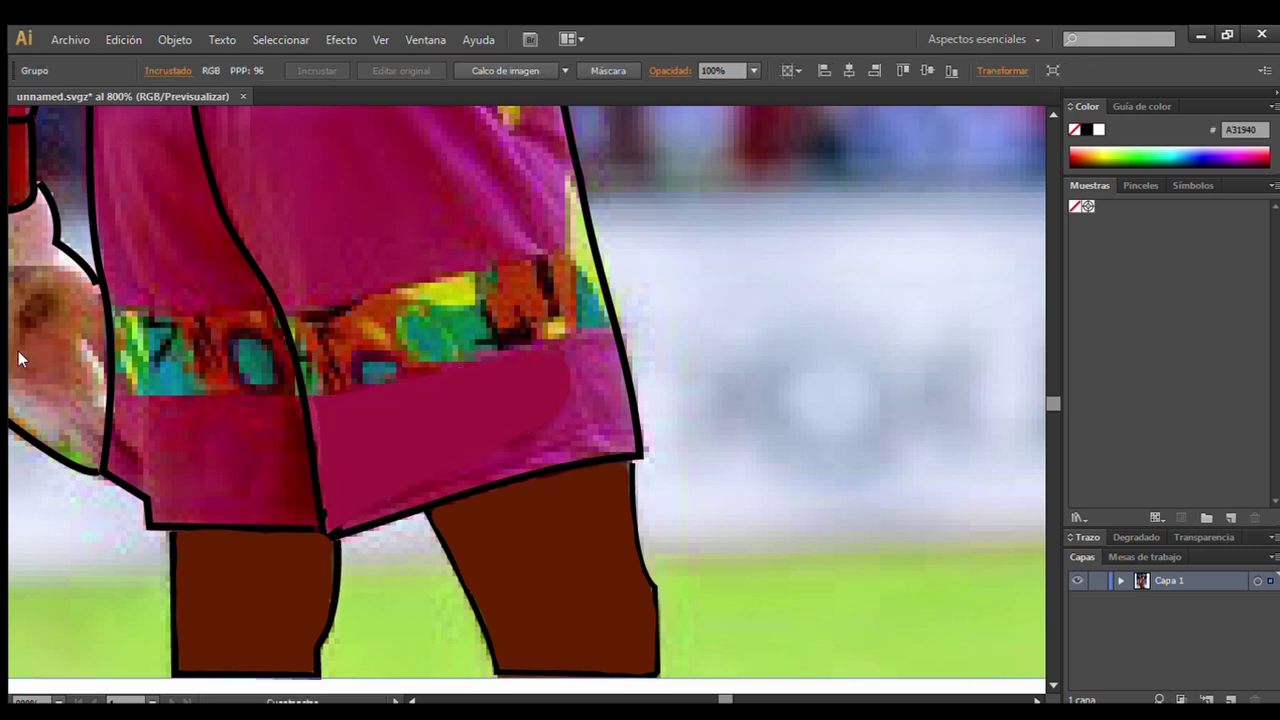
key(n)
mouse_move(516, 348)
mouse_down()
mouse_move(550, 473)
mouse_move(528, 350)
mouse_up()
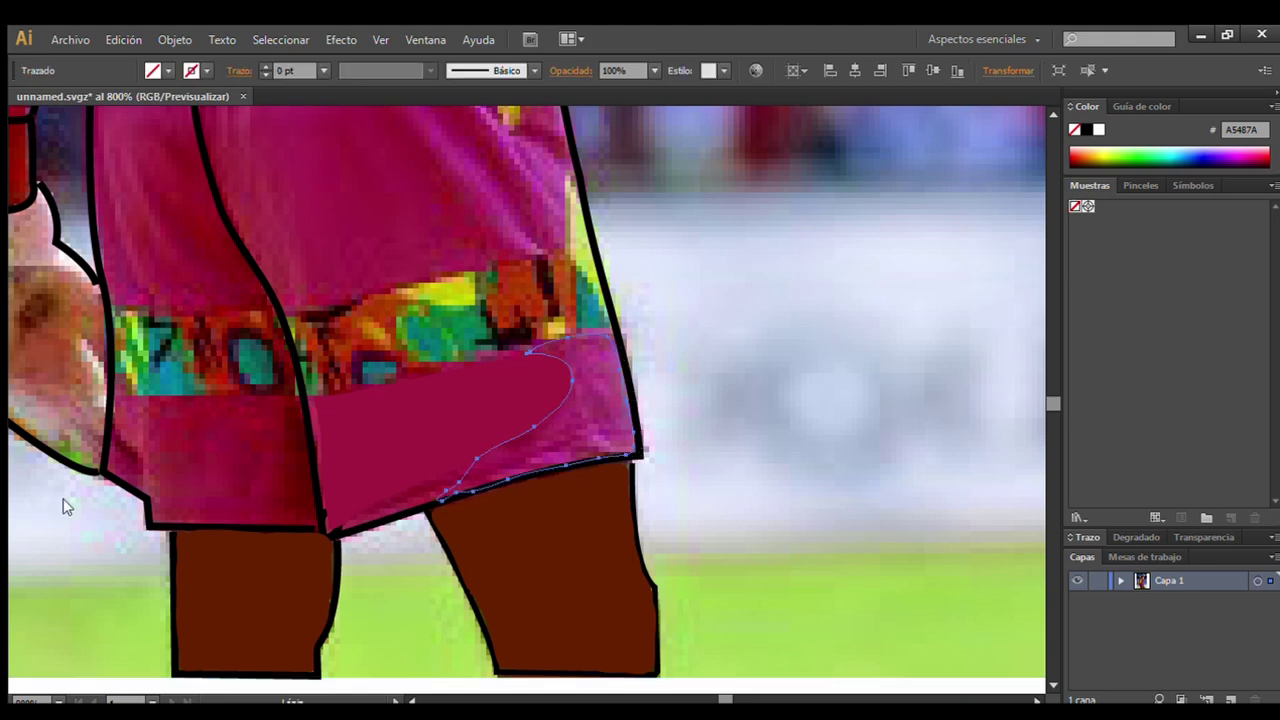
scroll(1043, 114, up, 3)
scroll(1043, 114, up, 1)
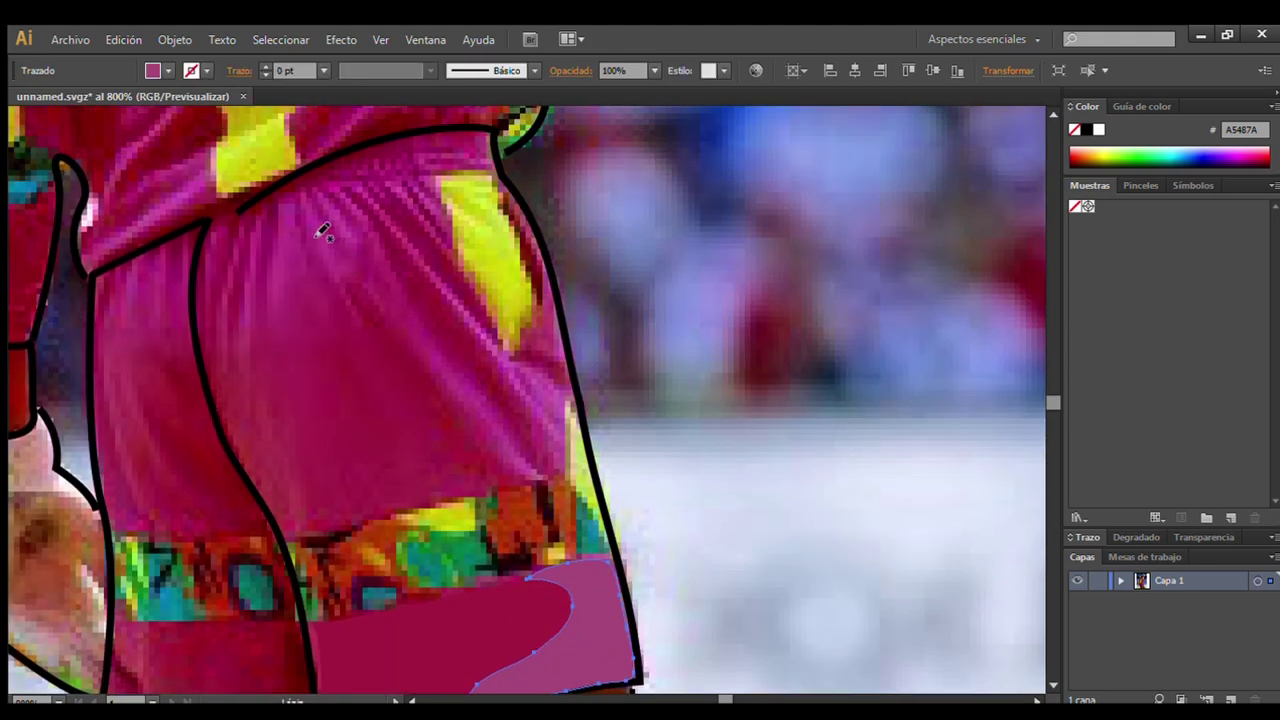
Trace two light pink fold highlights down the upper shorts.
mouse_move(349, 286)
mouse_down()
mouse_move(457, 414)
mouse_move(543, 471)
mouse_move(386, 263)
mouse_move(378, 217)
mouse_move(470, 343)
mouse_up()
mouse_move(549, 399)
mouse_down()
mouse_move(357, 186)
mouse_move(366, 220)
mouse_move(325, 201)
mouse_move(391, 289)
mouse_move(310, 206)
mouse_up()
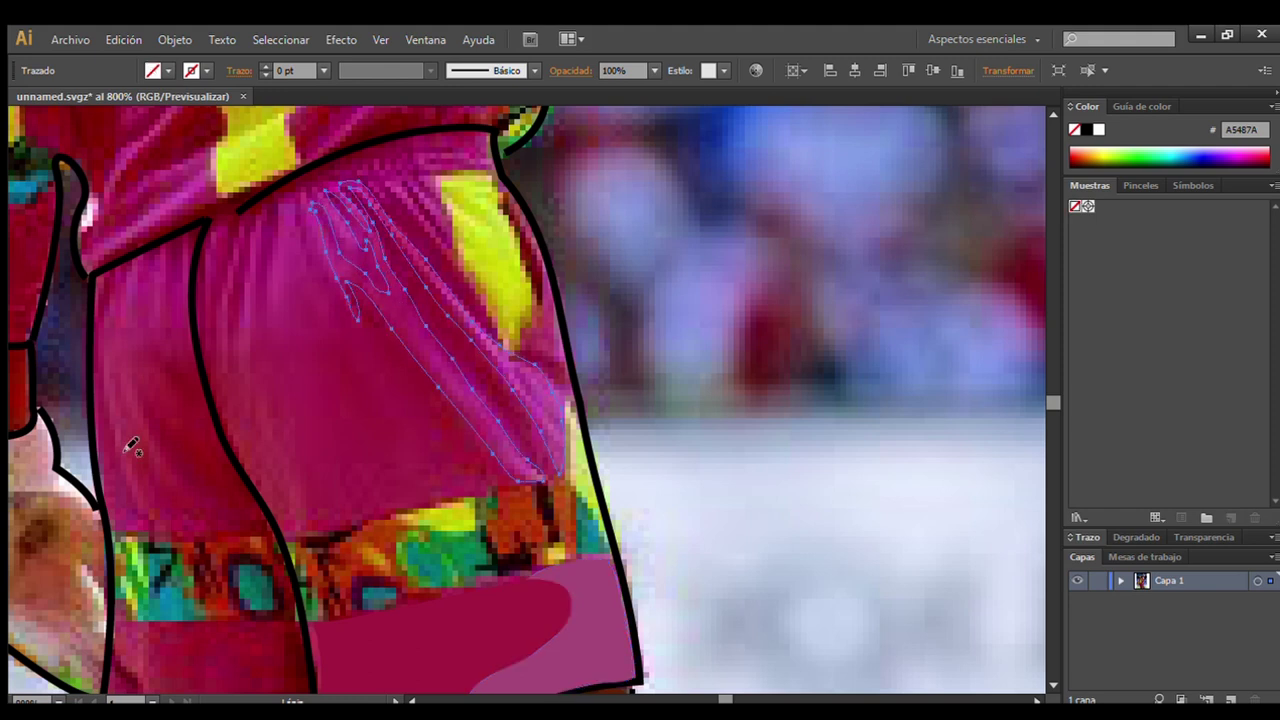
key(comma)
click(359, 395)
key(n)
mouse_move(214, 234)
mouse_down()
mouse_move(200, 266)
mouse_move(220, 229)
mouse_move(220, 343)
mouse_move(250, 228)
mouse_move(251, 360)
mouse_move(263, 217)
mouse_move(240, 246)
mouse_move(215, 235)
mouse_up()
key(comma)
click(318, 345)
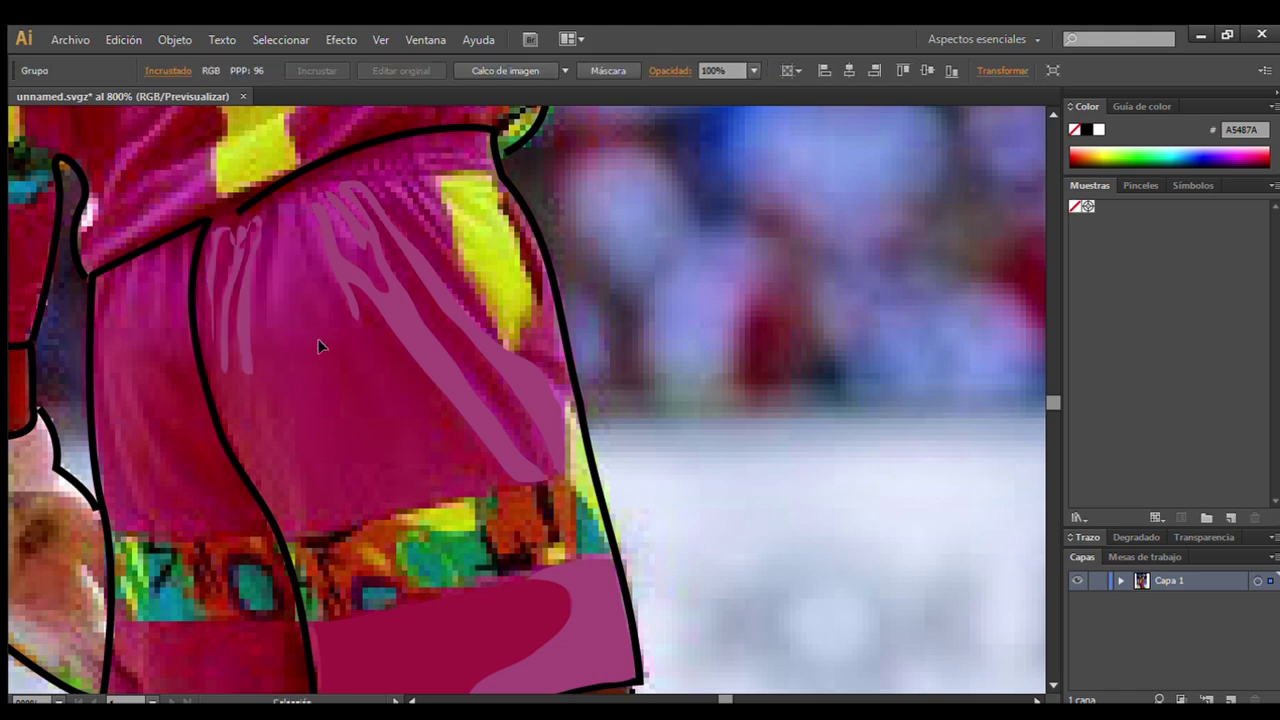
Add a small light pink fold shape near the waistband.
mouse_move(285, 205)
mouse_down()
mouse_move(277, 286)
mouse_move(286, 206)
mouse_up()
key(i)
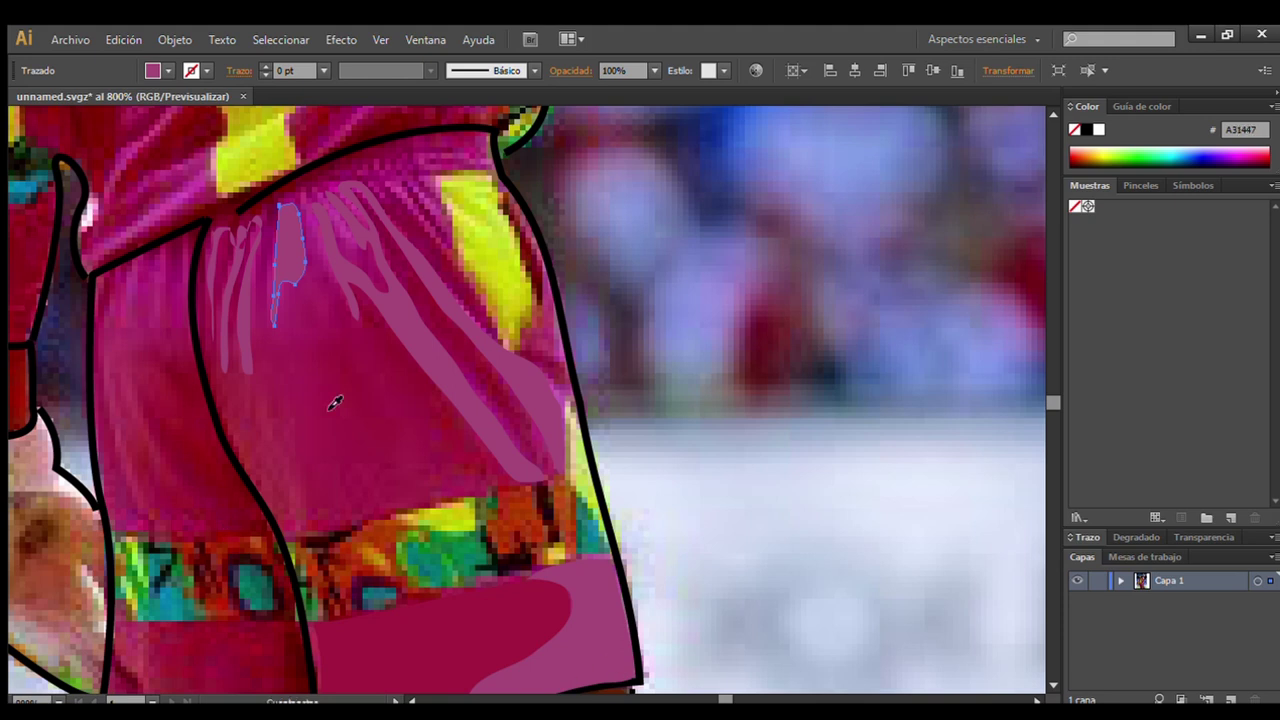
click(345, 392)
click(350, 392)
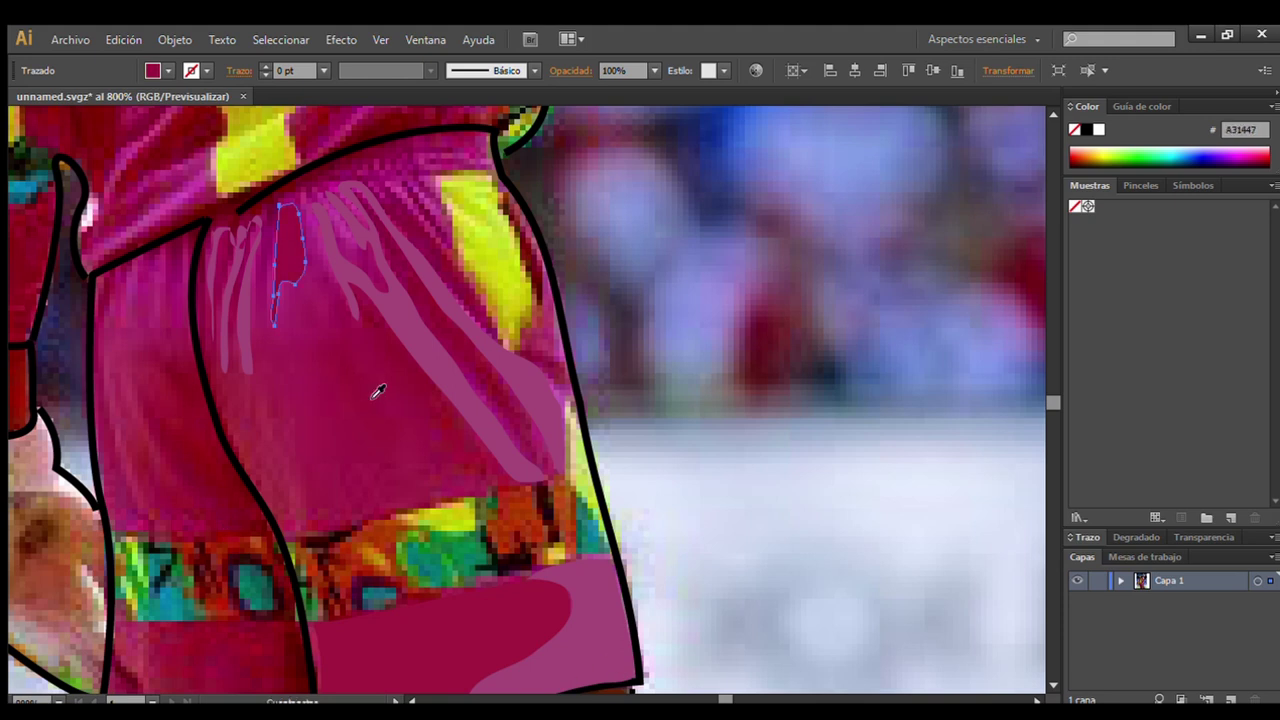
key(v)
click(338, 383)
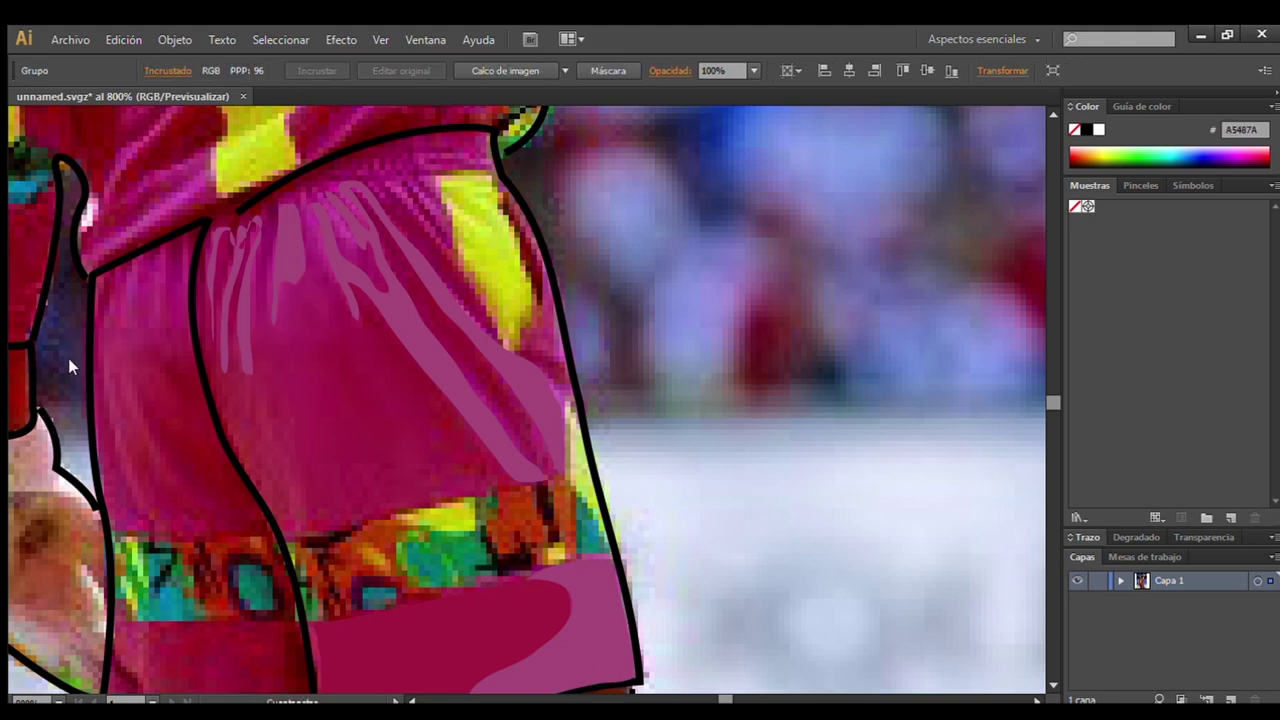
Draw a large deep magenta (9C143A) shape over the shorts' center panel.
key(n)
mouse_move(300, 285)
mouse_down()
mouse_move(277, 374)
mouse_move(391, 471)
mouse_move(422, 370)
mouse_move(349, 297)
mouse_move(300, 285)
mouse_up()
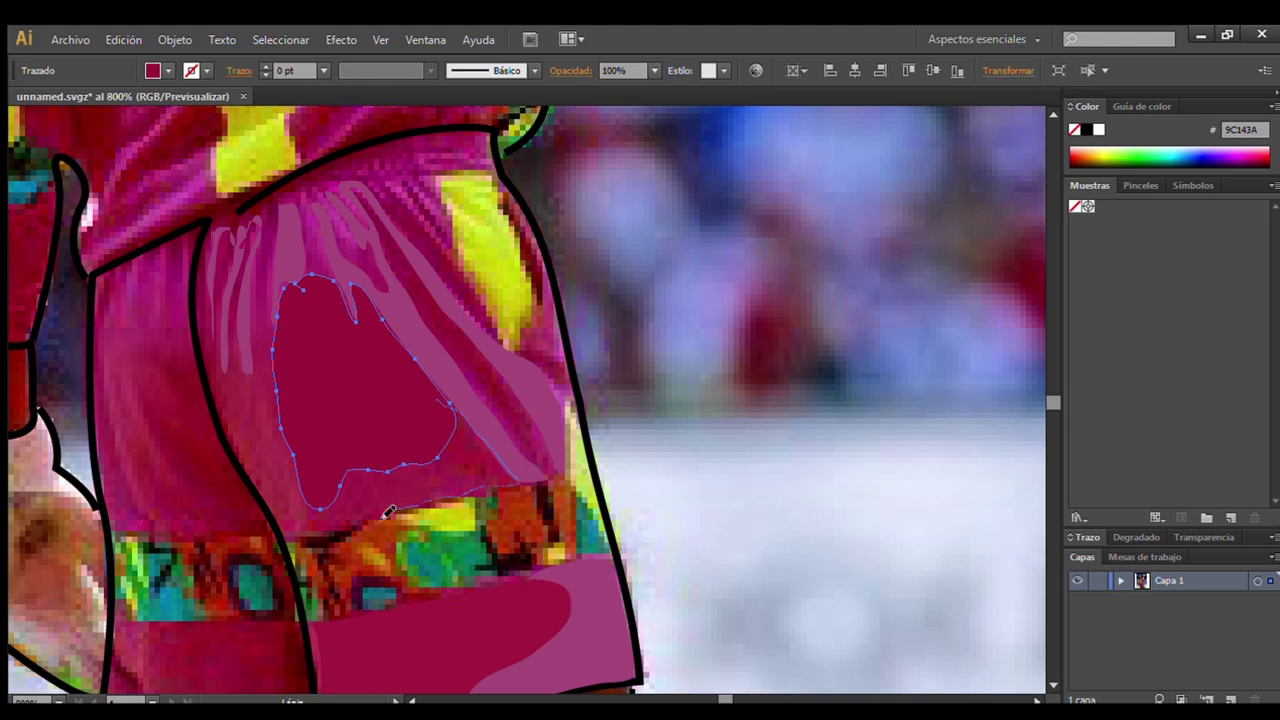
drag(273, 510, 205, 362)
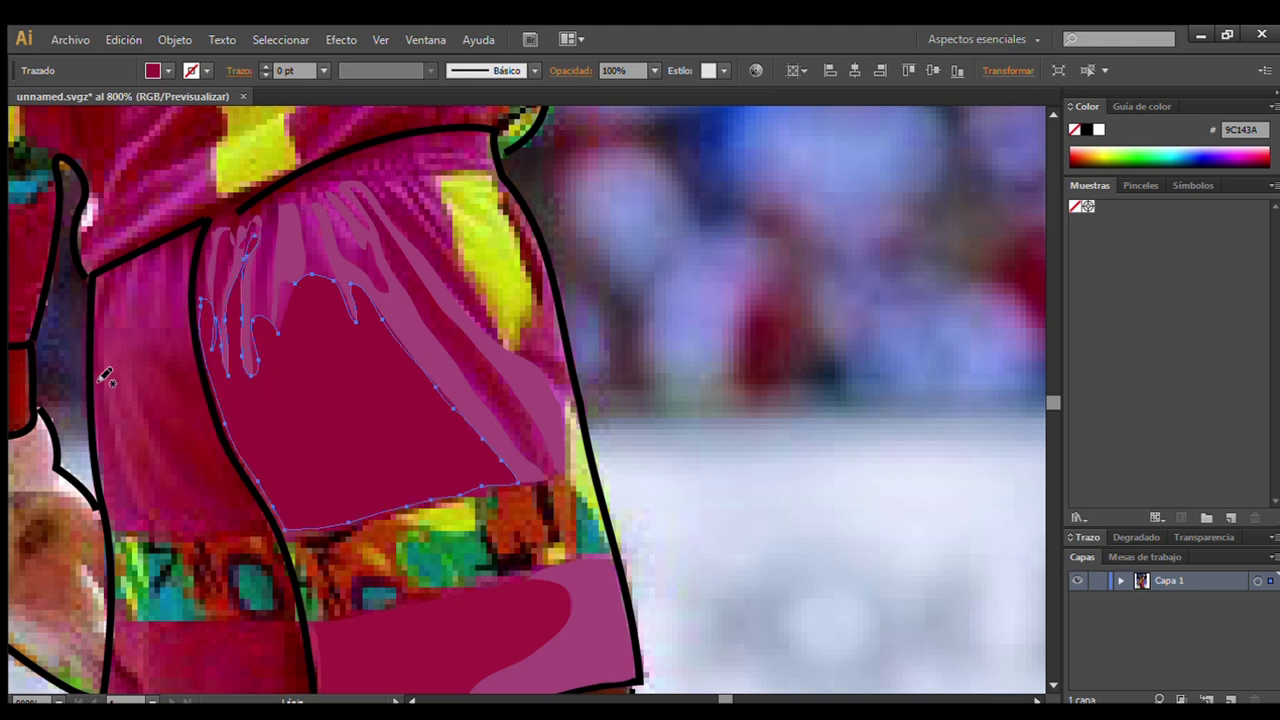
click(743, 300)
Add pink (AF2D6F) fold streaks over the shorts' left leg.
scroll(400, 270, left, 2)
scroll(30, 241, left, 3)
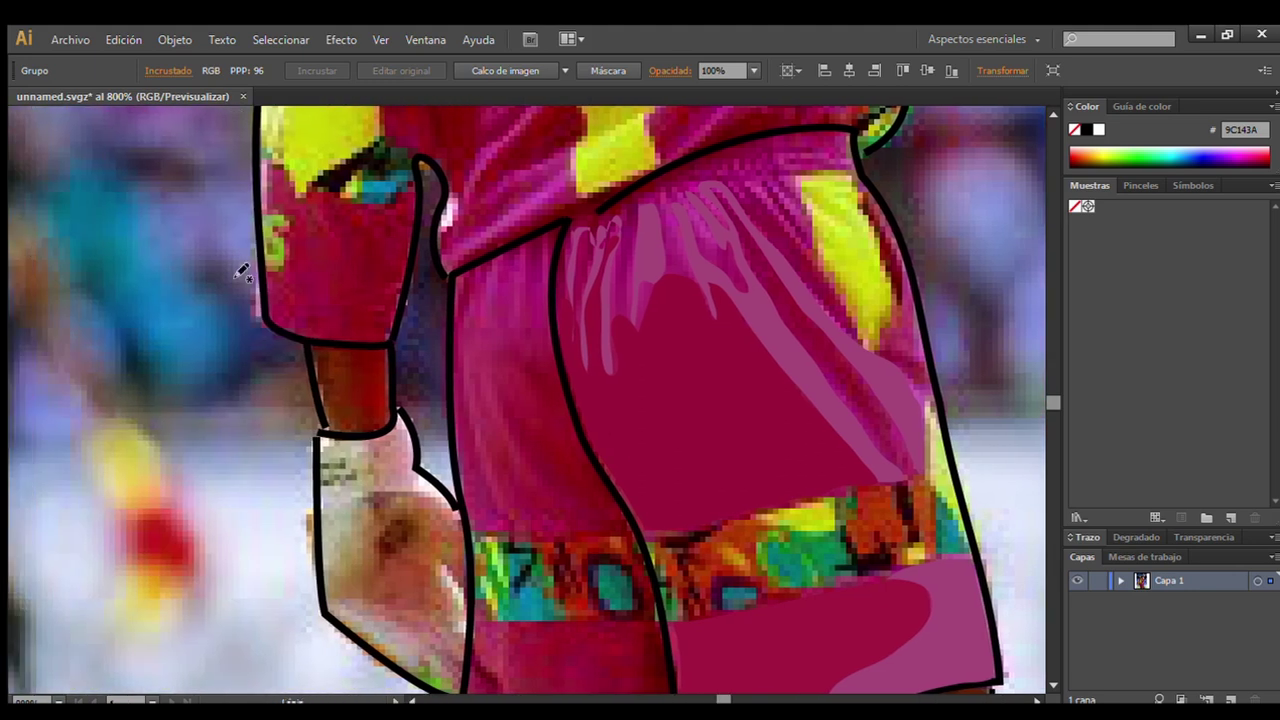
mouse_move(457, 291)
mouse_down()
mouse_move(520, 461)
mouse_move(520, 366)
mouse_move(560, 377)
mouse_move(551, 263)
mouse_move(488, 278)
mouse_move(466, 320)
mouse_up()
key(comma)
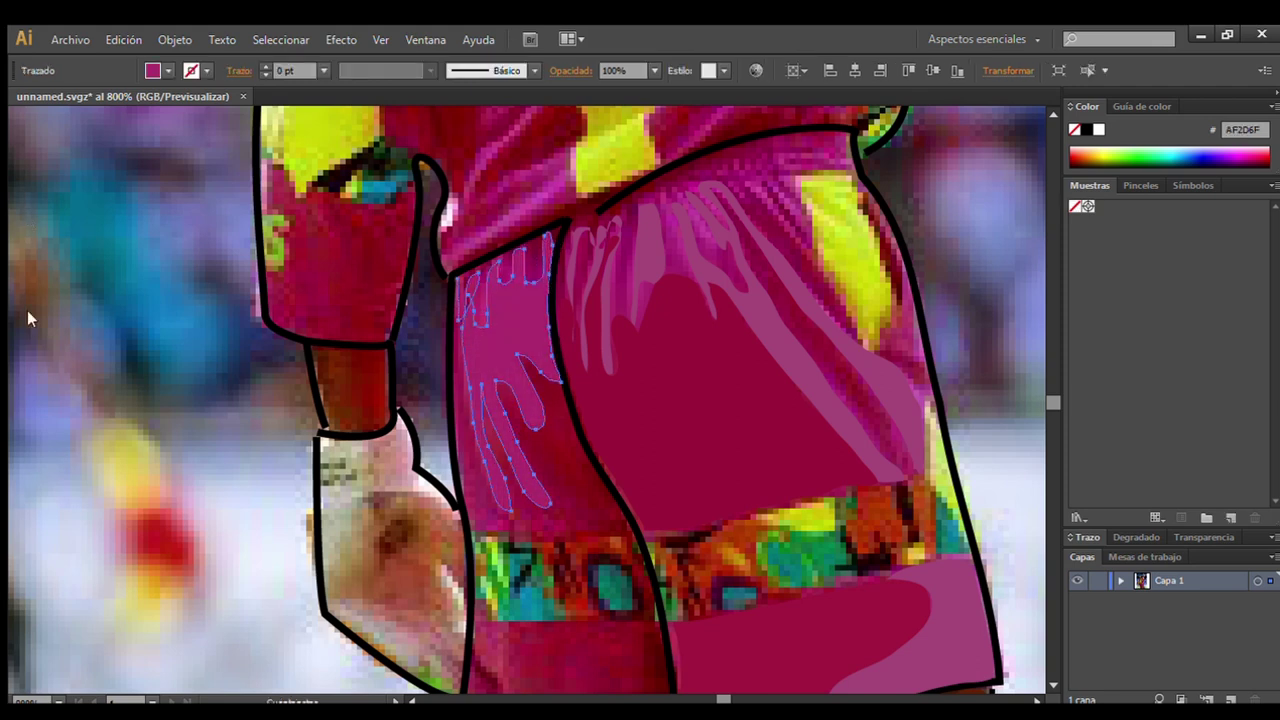
click(757, 260)
Cover the shorts' yellow side stripe with a flat yellow-green (B5D72C) shape.
key(ctrl+0)
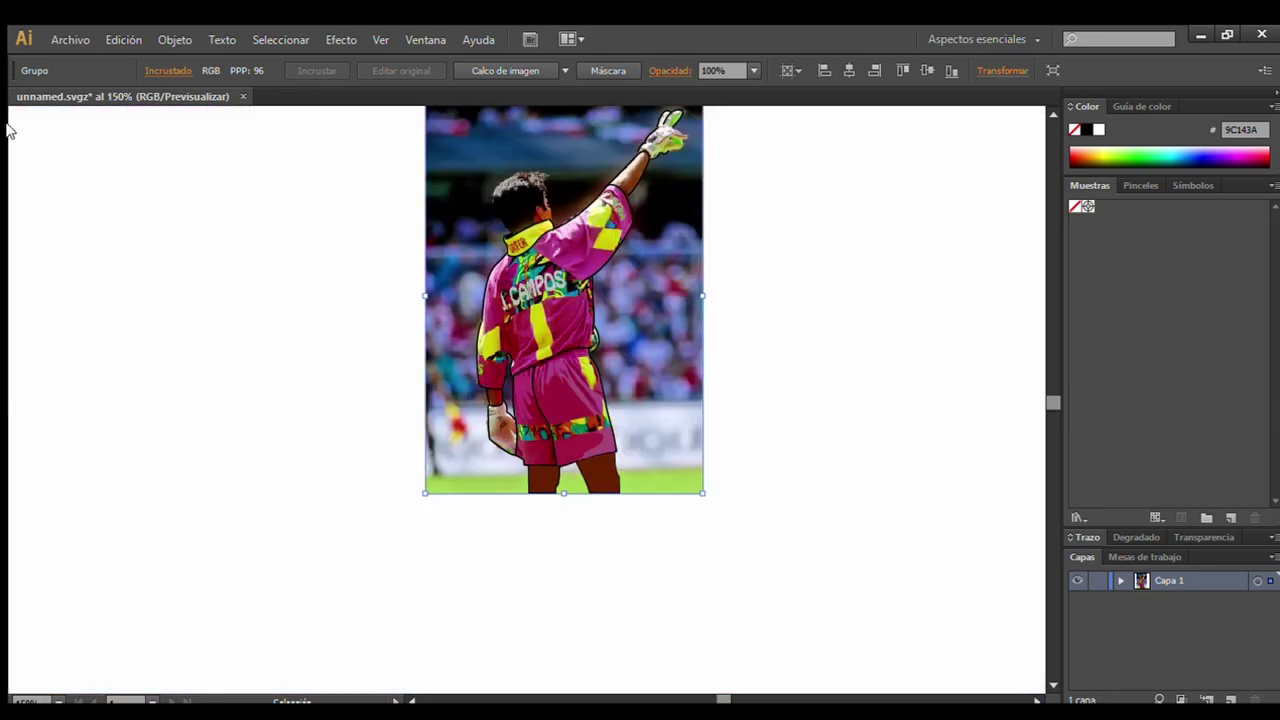
drag(640, 300, 832, 304)
key(ctrl+z)
key(ctrl+plus)
key(ctrl+plus)
key(ctrl+plus)
key(ctrl+plus)
key(ctrl+plus)
key(ctrl+minus)
key(ctrl+minus)
key(ctrl+plus)
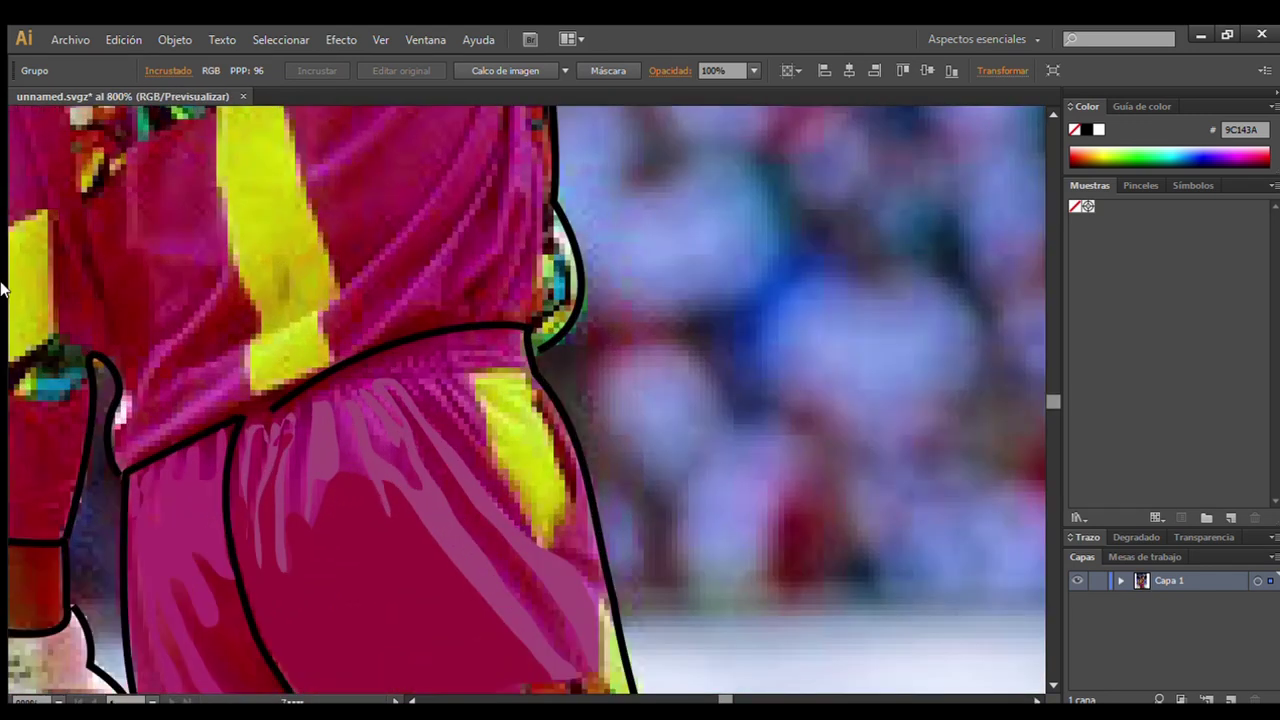
click(531, 487)
drag(491, 420, 493, 422)
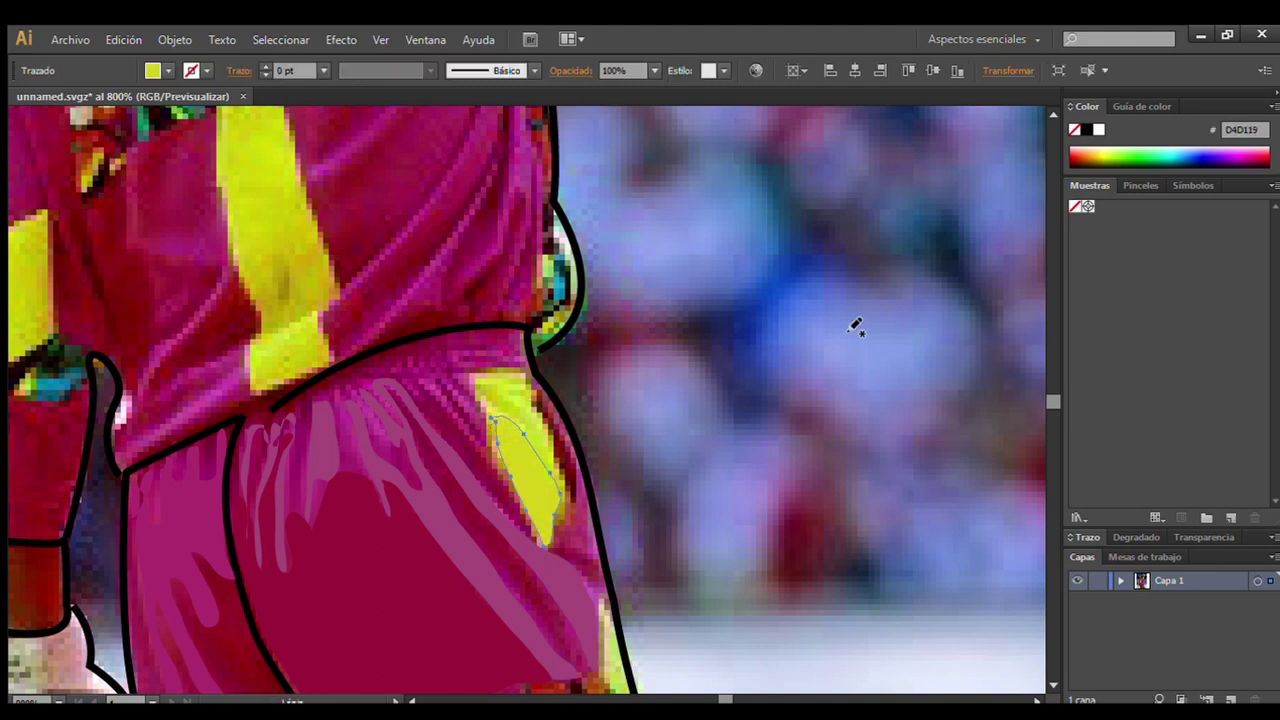
key(i)
click(322, 352)
click(37, 138)
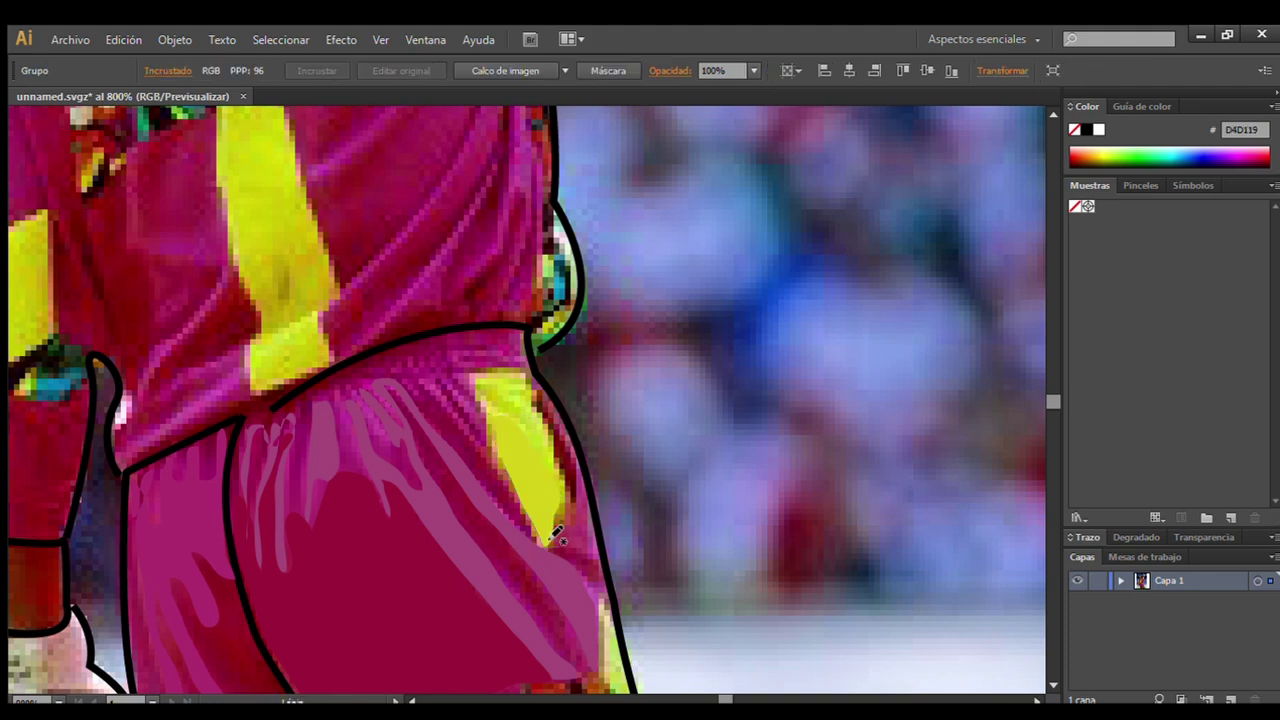
Add a lighter yellow highlight shape over the stripe.
drag(553, 535, 514, 421)
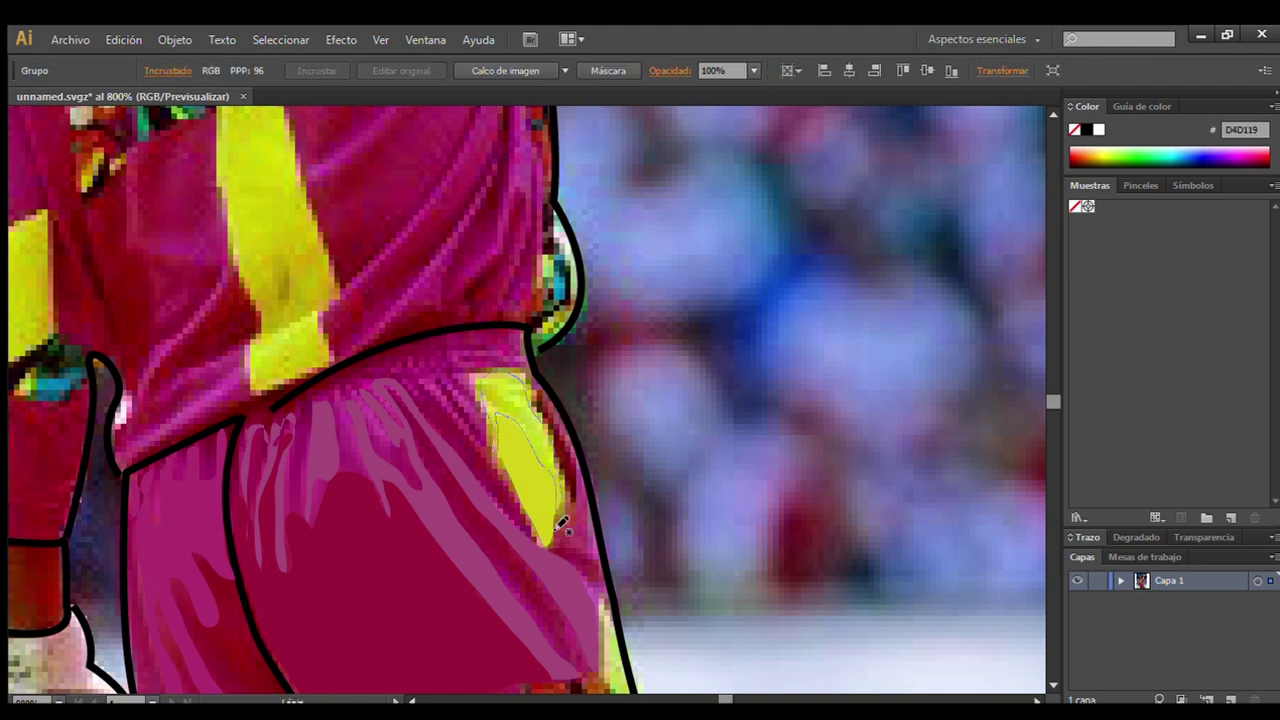
drag(562, 523, 552, 540)
click(744, 605)
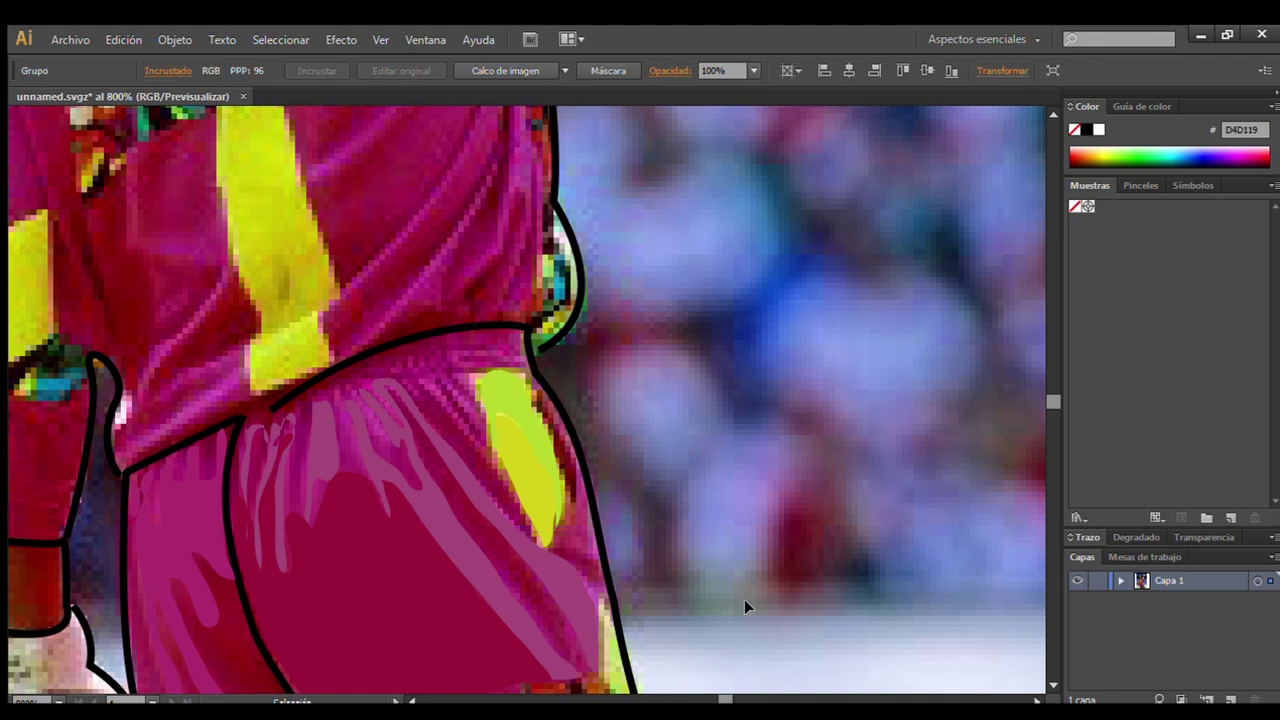
key(ctrl+minus)
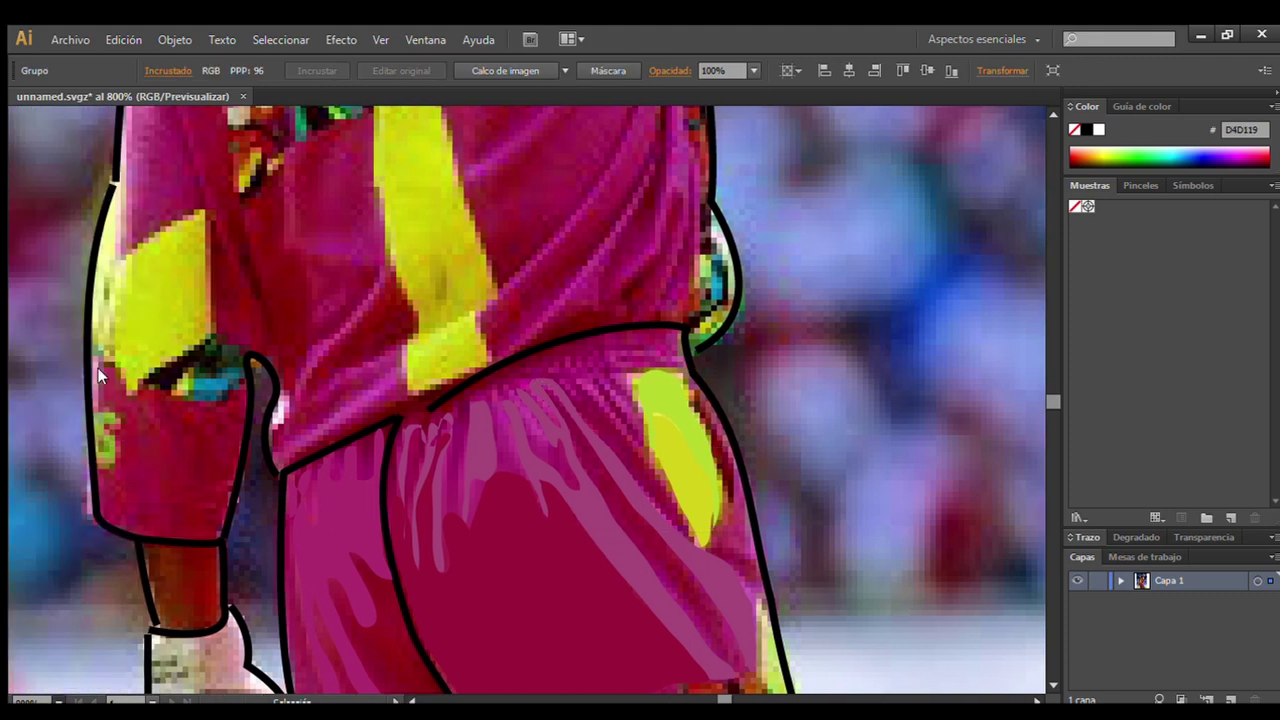
key(ctrl+minus)
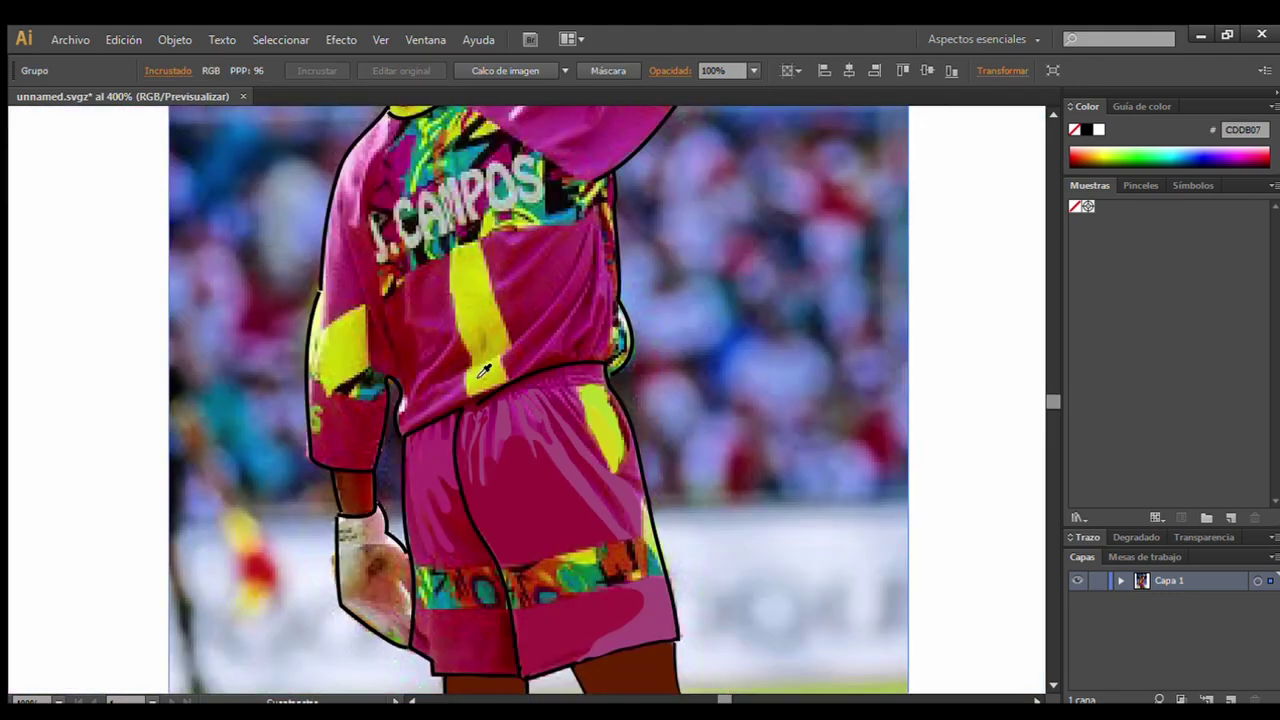
Draw a flat yellow shape with a rounded top over the jersey's yellow band.
key(n)
key(v)
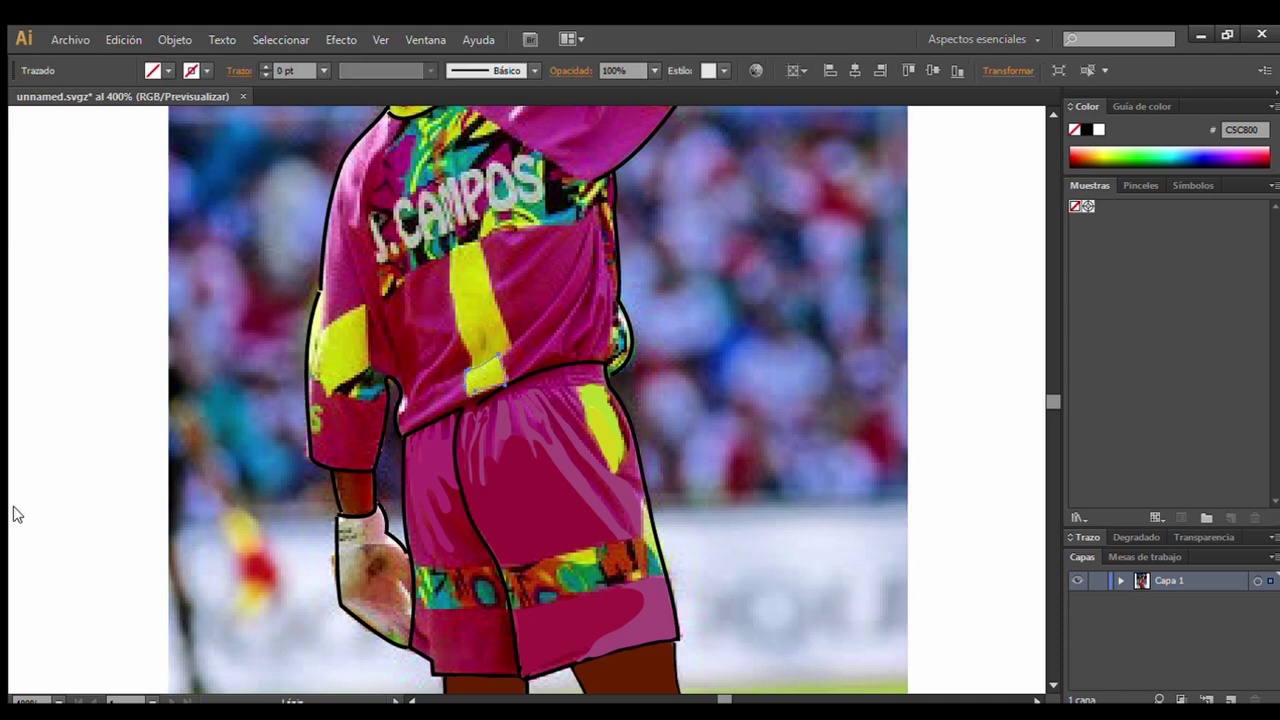
key(ctrl+plus)
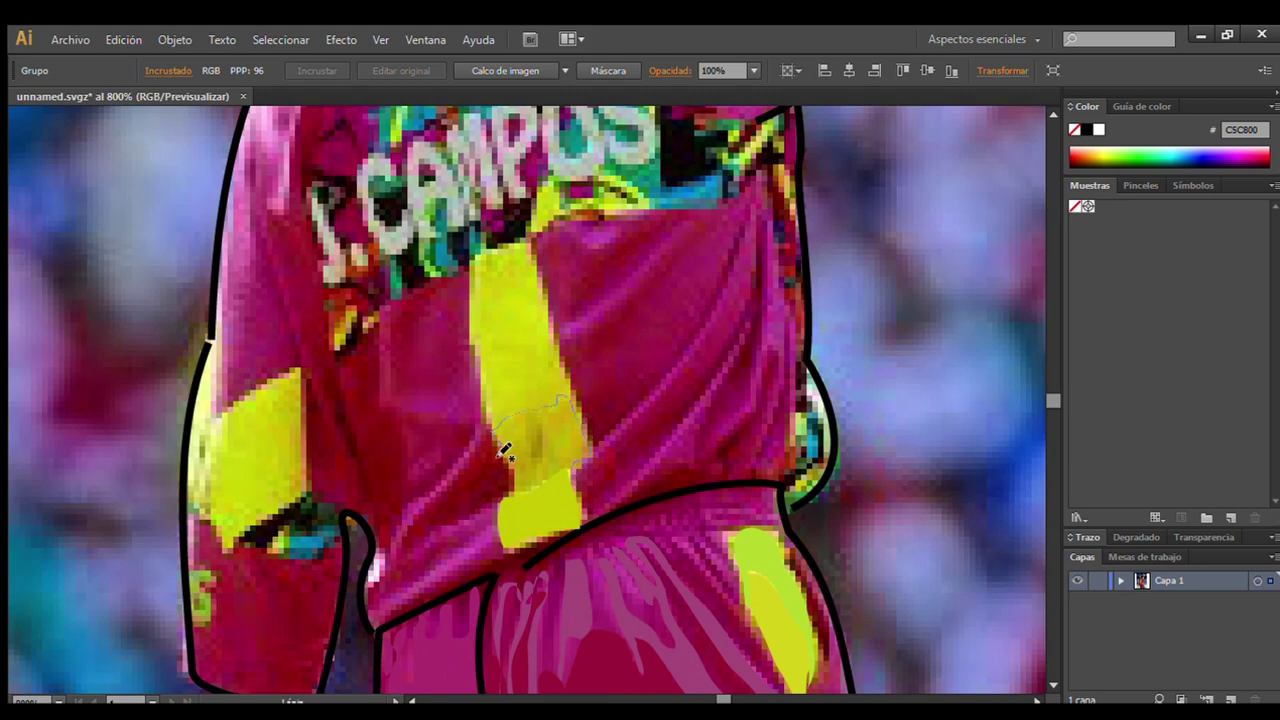
drag(503, 452, 512, 505)
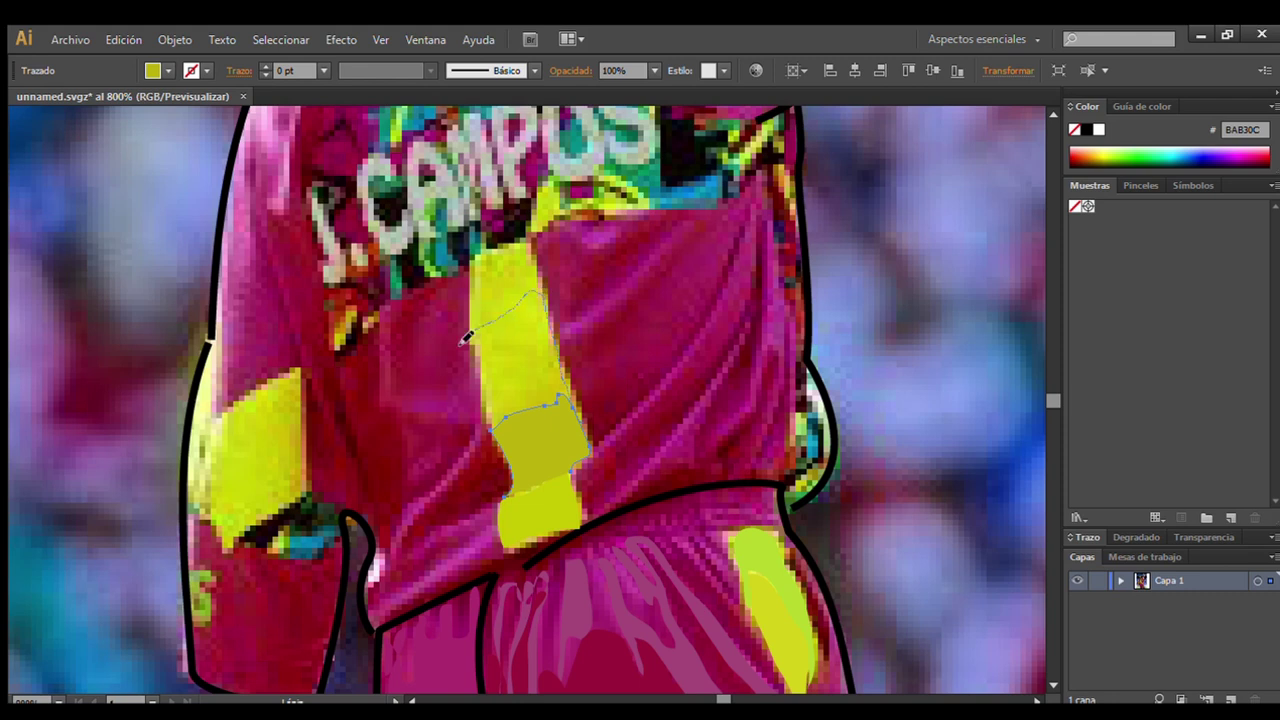
key(v)
click(285, 218)
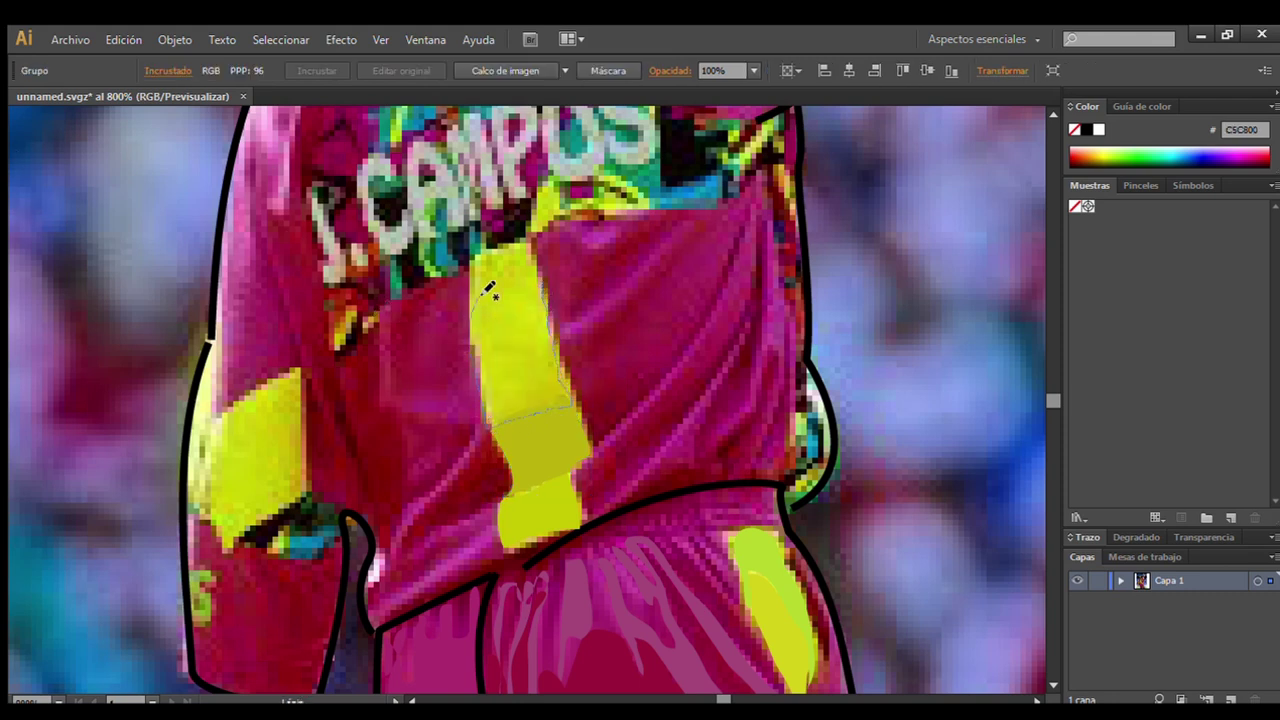
drag(490, 432, 555, 314)
click(370, 205)
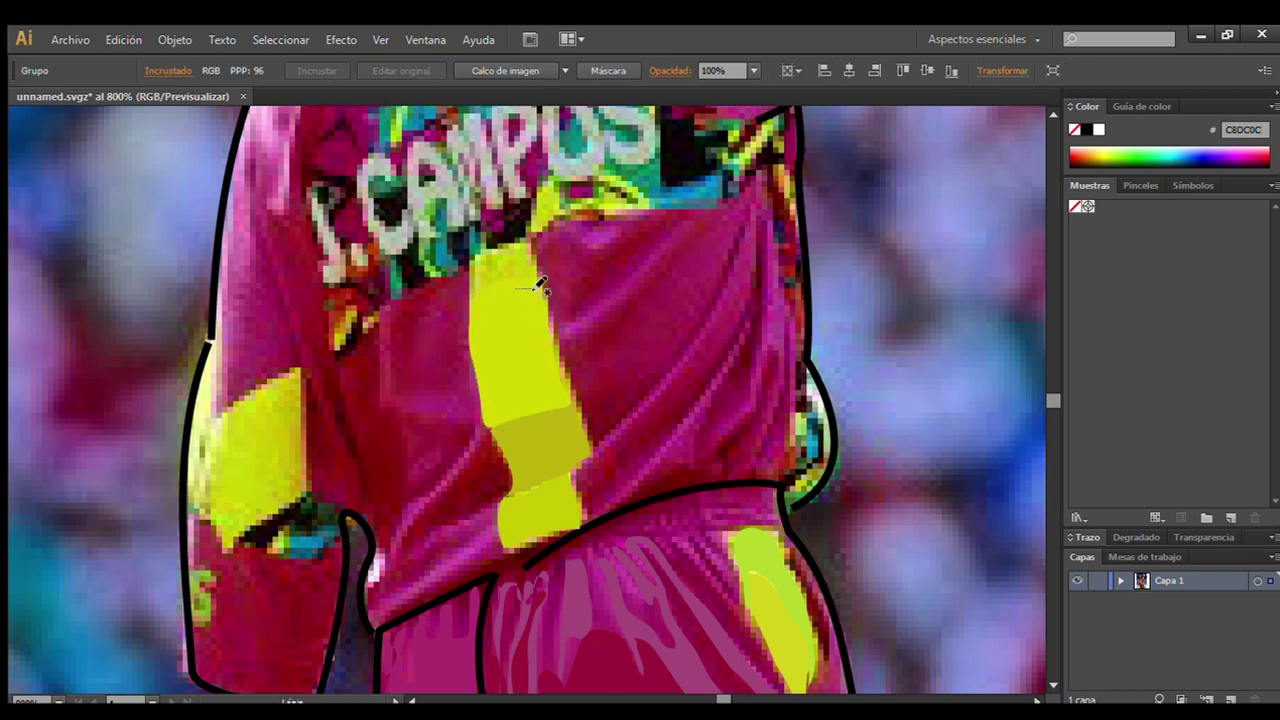
mouse_move(503, 250)
mouse_down()
mouse_move(473, 313)
mouse_move(537, 290)
mouse_up()
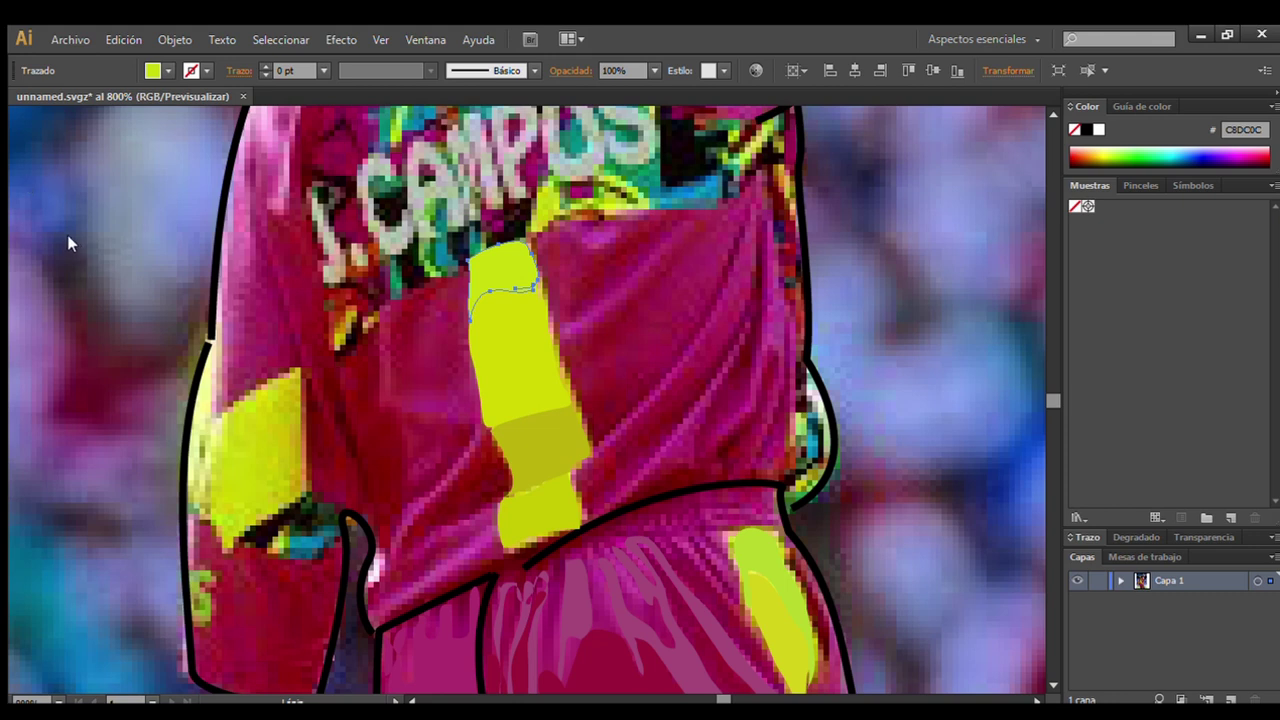
scroll(25, 250, left, 5)
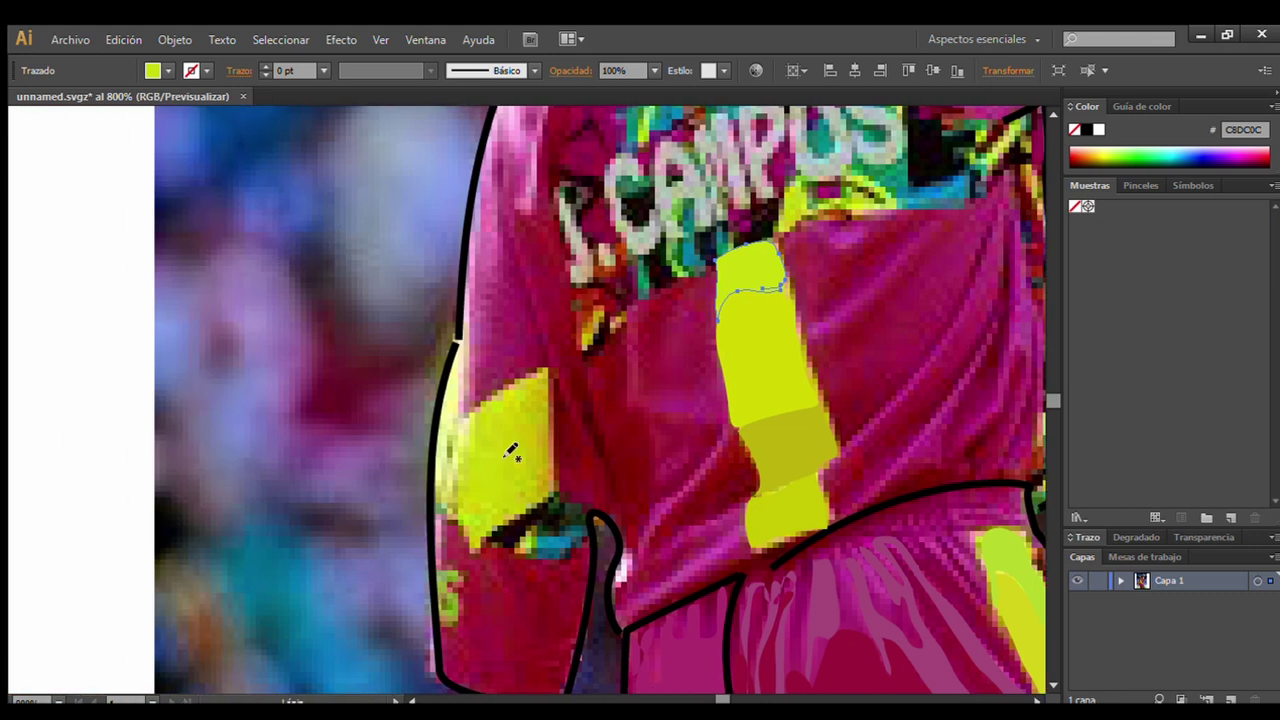
click(915, 265)
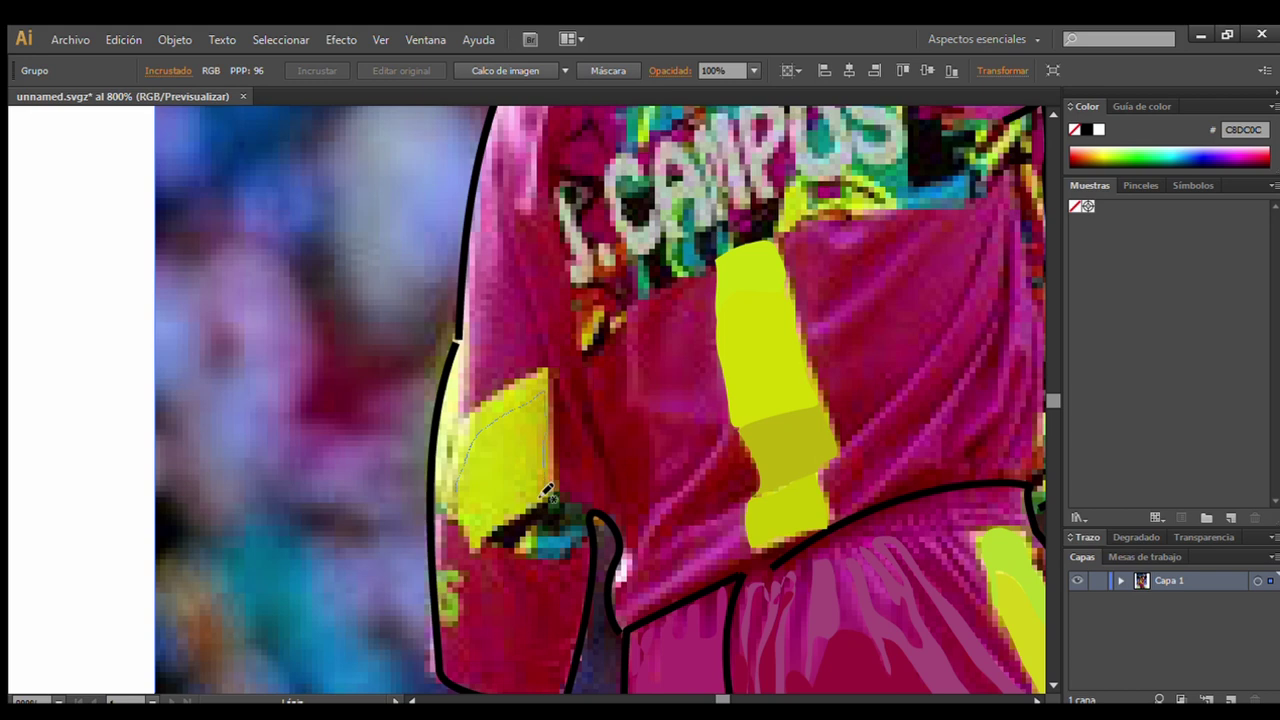
Trace the left sleeve's yellow patch and fill it with its sampled yellow.
drag(545, 393, 459, 472)
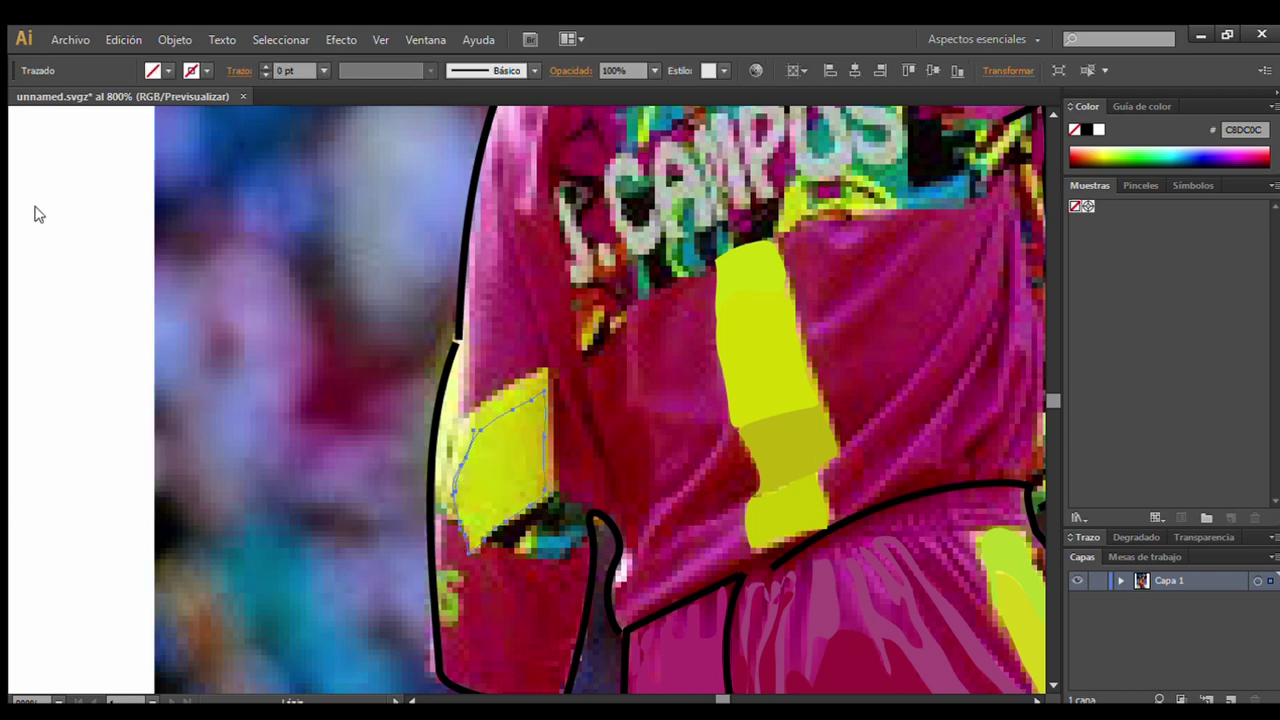
click(321, 268)
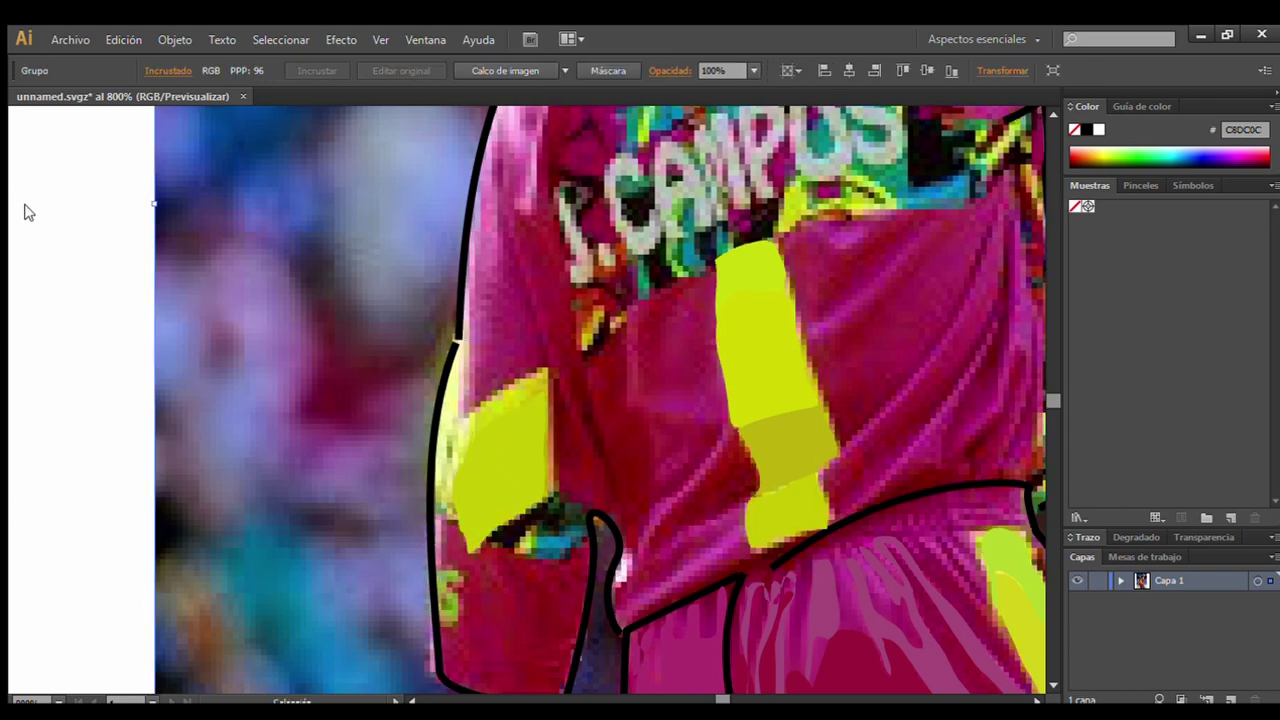
key(n)
drag(476, 458, 547, 418)
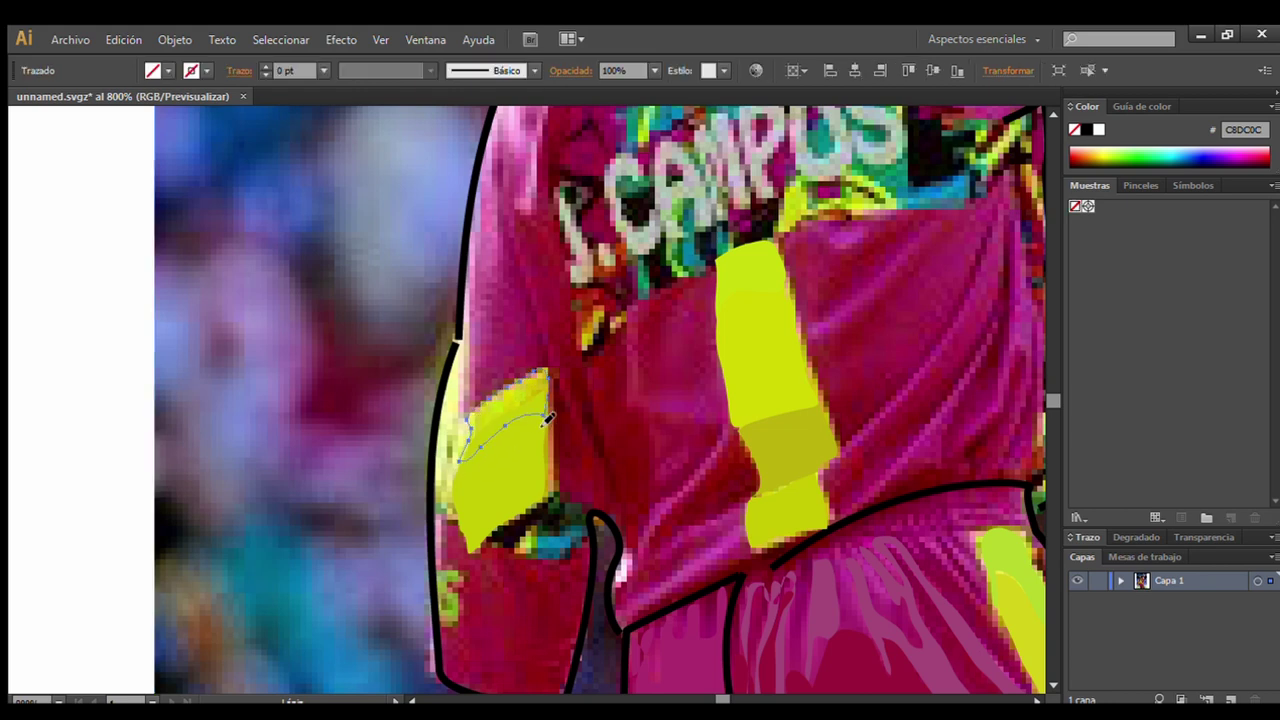
key(i)
click(743, 286)
key(v)
click(884, 497)
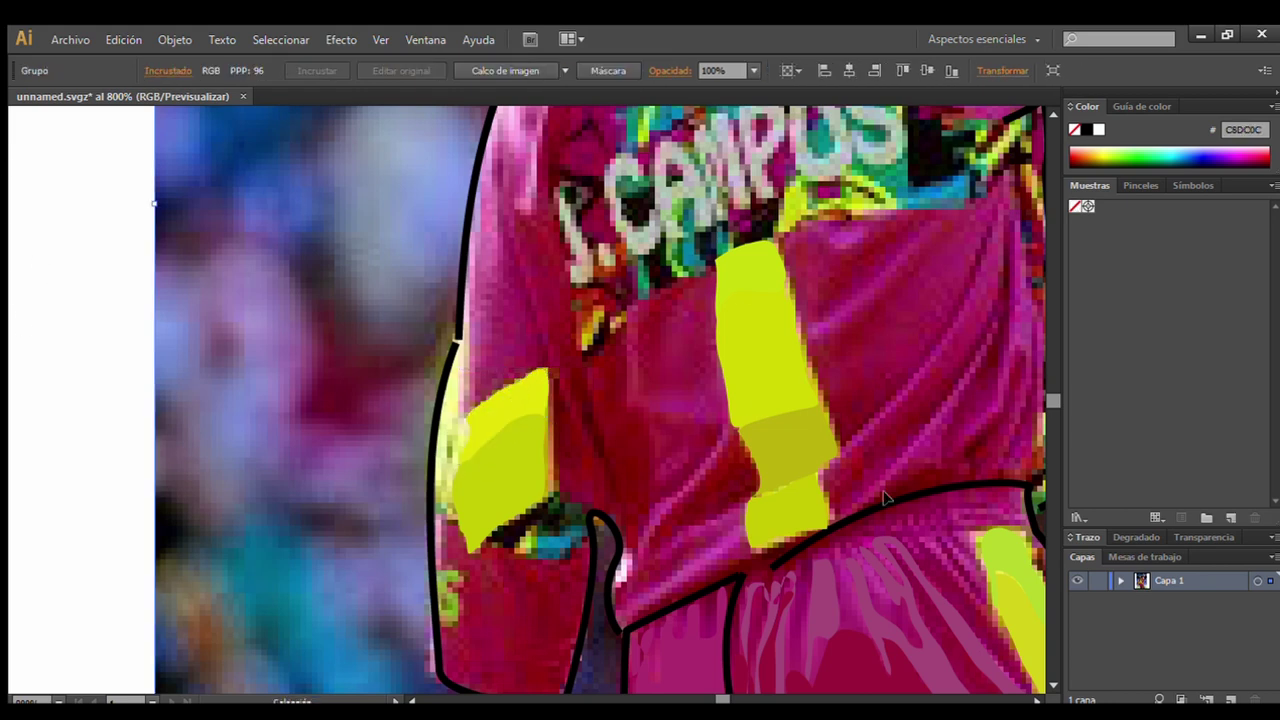
key(ctrl+minus)
scroll(600, 400, down, 1)
Outline a teal patch at the waistband's right end, undoing a stray edge stroke.
key(ctrl+minus)
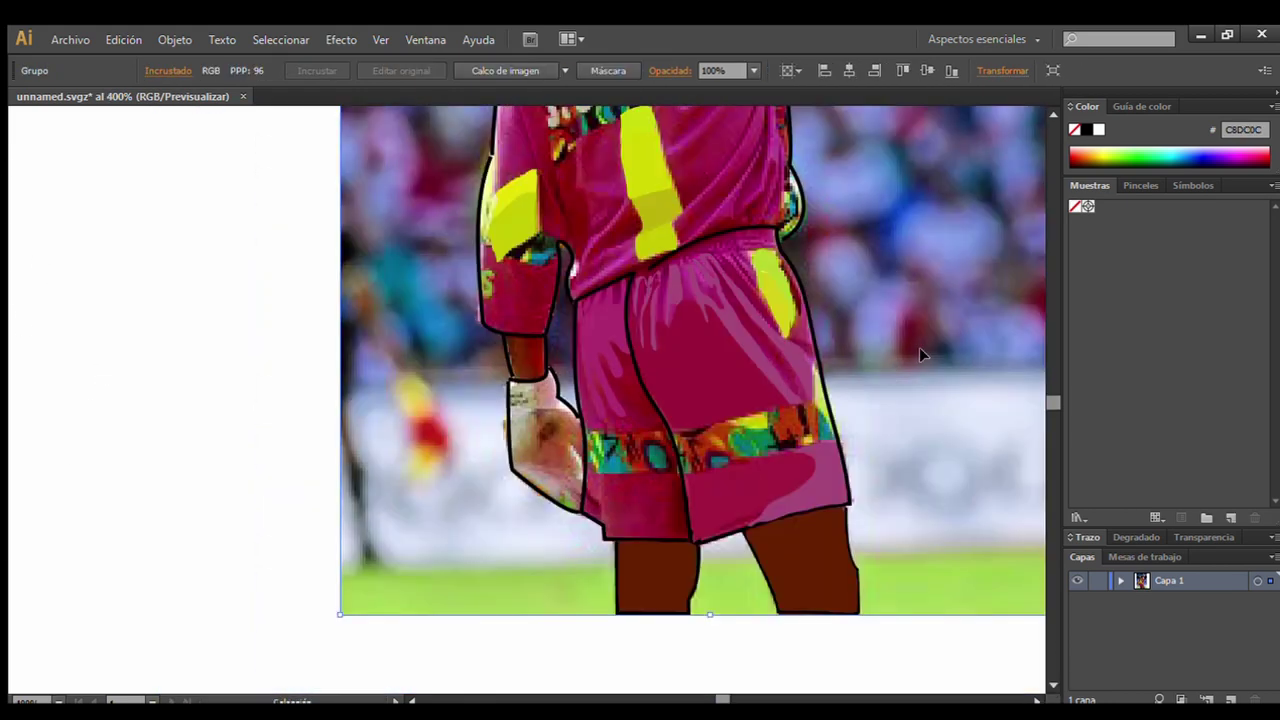
key(ctrl+plus)
key(ctrl+plus)
key(ctrl+plus)
key(n)
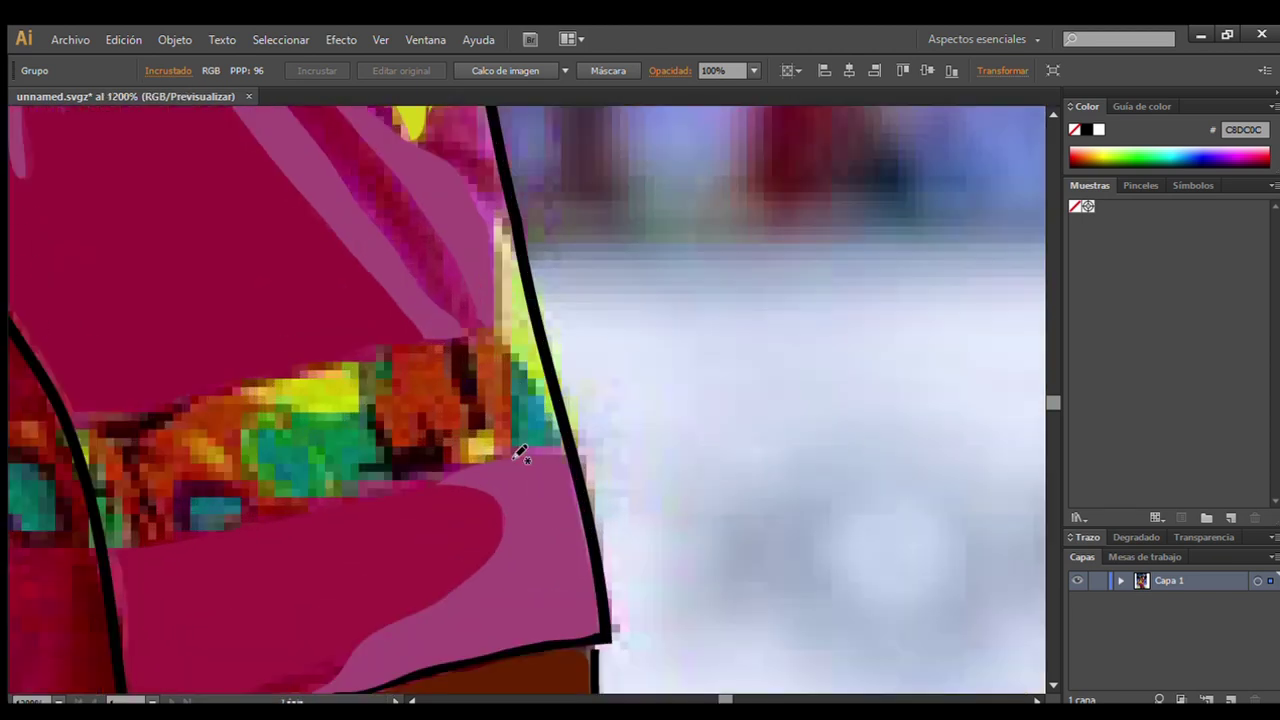
drag(510, 362, 513, 400)
key(ctrl+z)
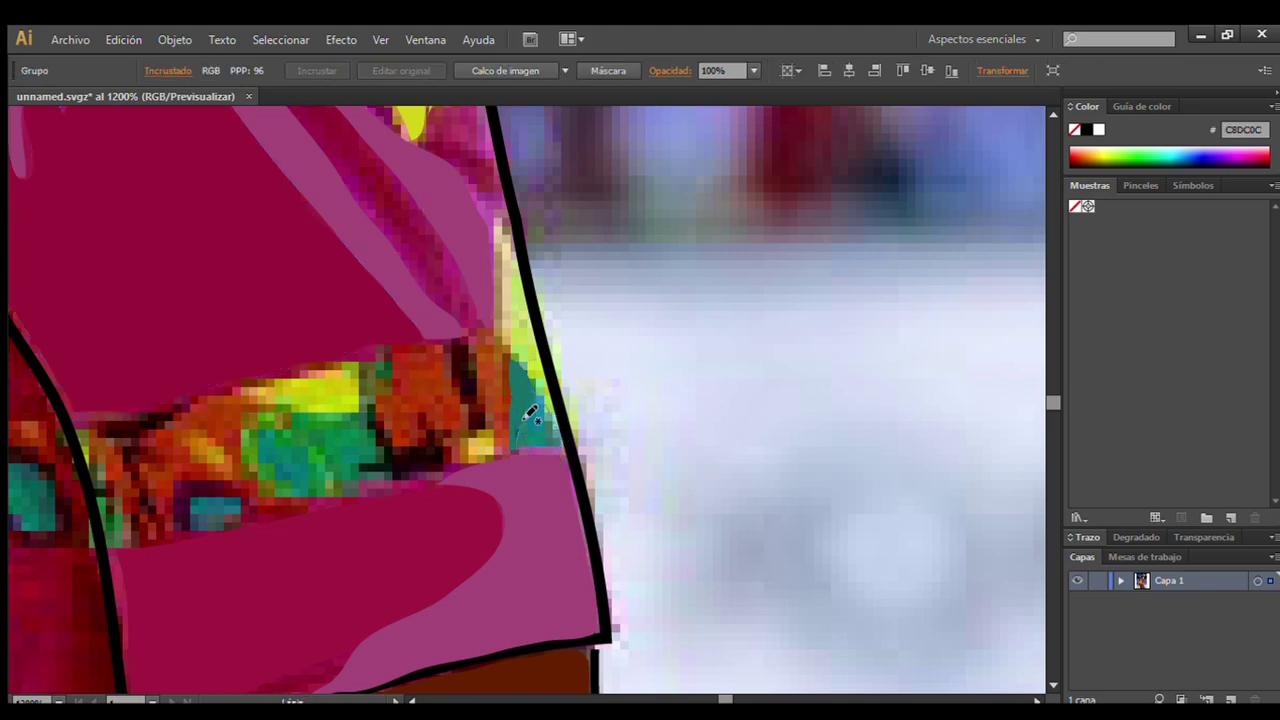
drag(530, 413, 535, 432)
click(115, 240)
Trace the orange-brown patch beside the teal one and fill it with orange.
drag(477, 388, 510, 372)
key(i)
click(428, 401)
click(25, 140)
Add a gold spot and a dark stripe on the waistband, colour-sampled from the photo.
key(n)
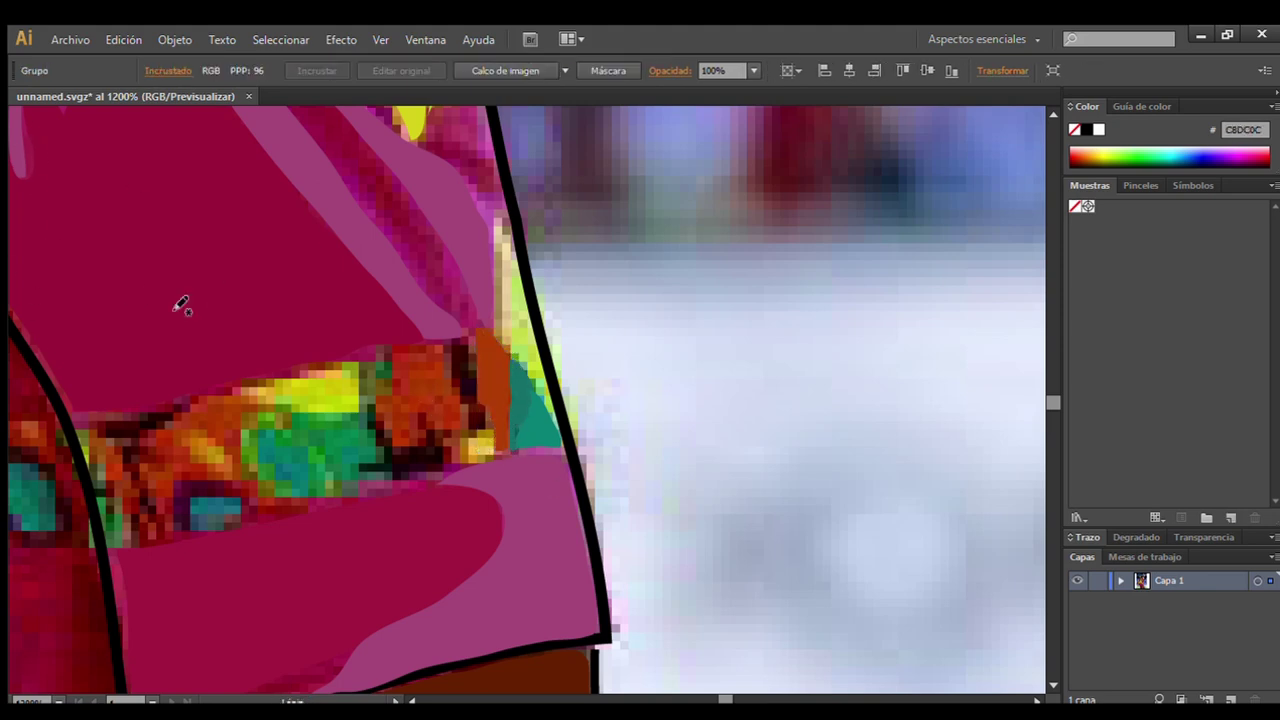
drag(462, 442, 466, 452)
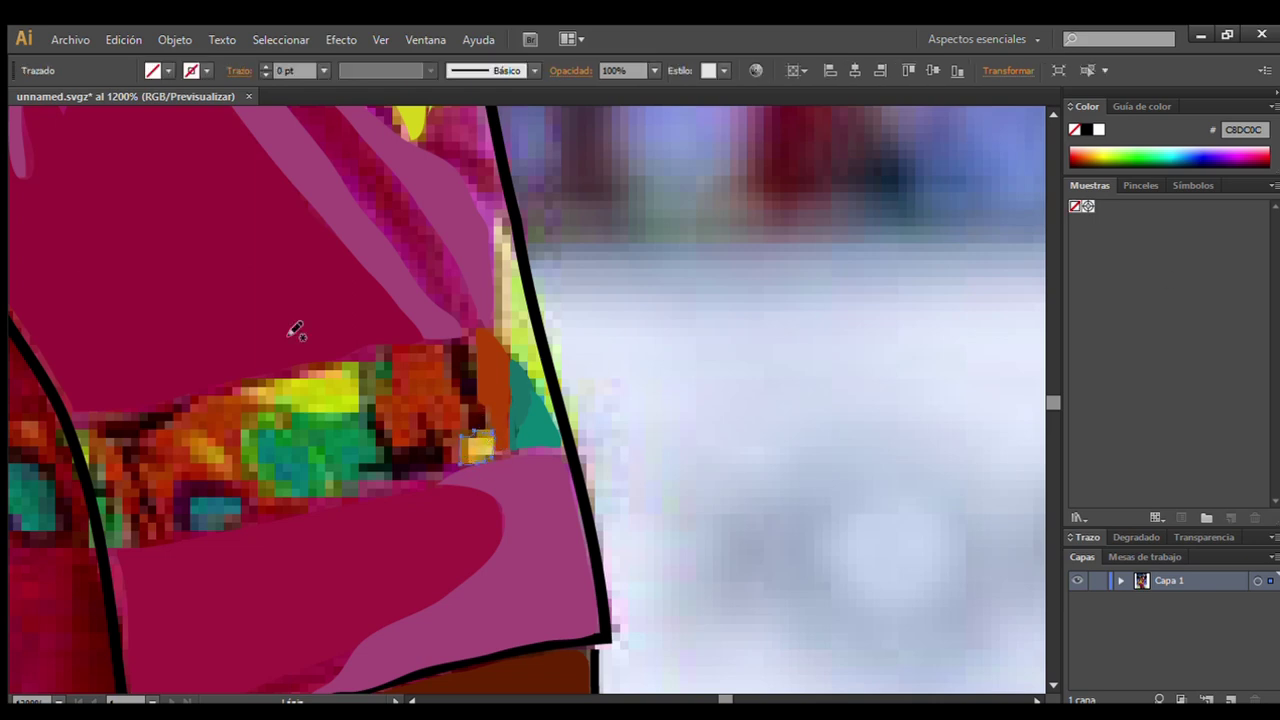
key(i)
click(484, 442)
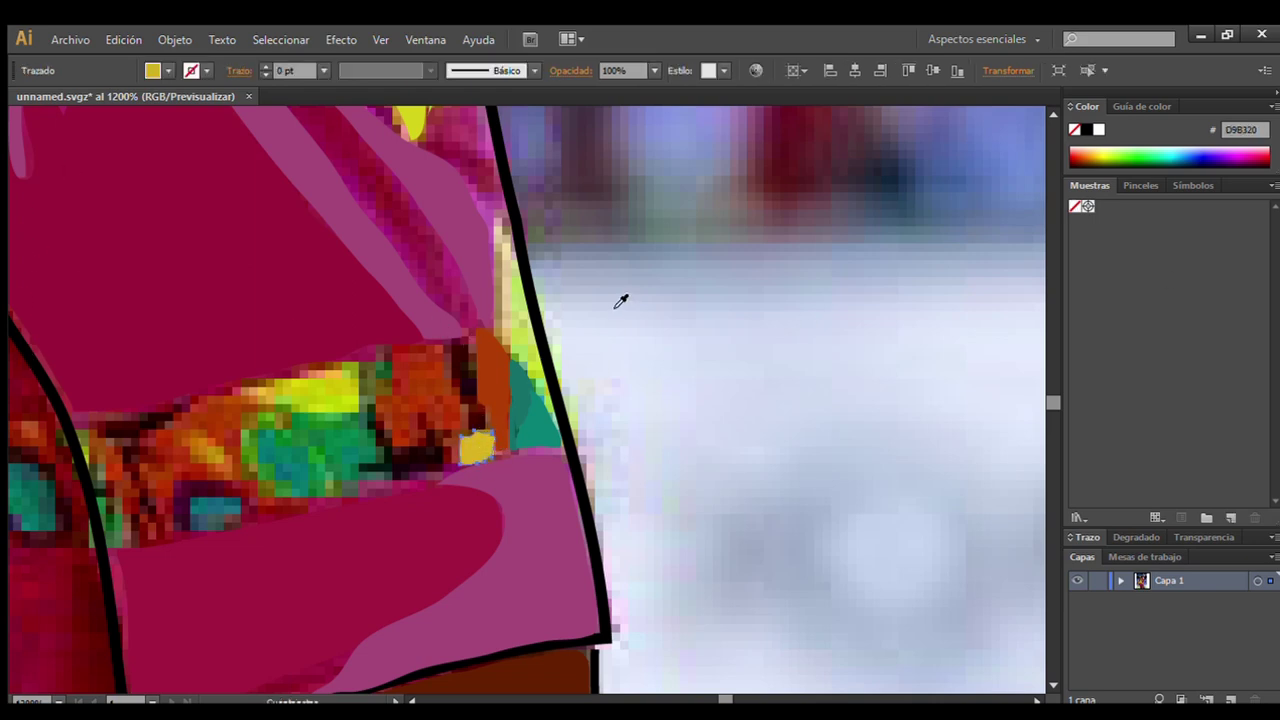
key(n)
mouse_move(480, 436)
mouse_down()
mouse_move(462, 342)
mouse_move(474, 400)
mouse_up()
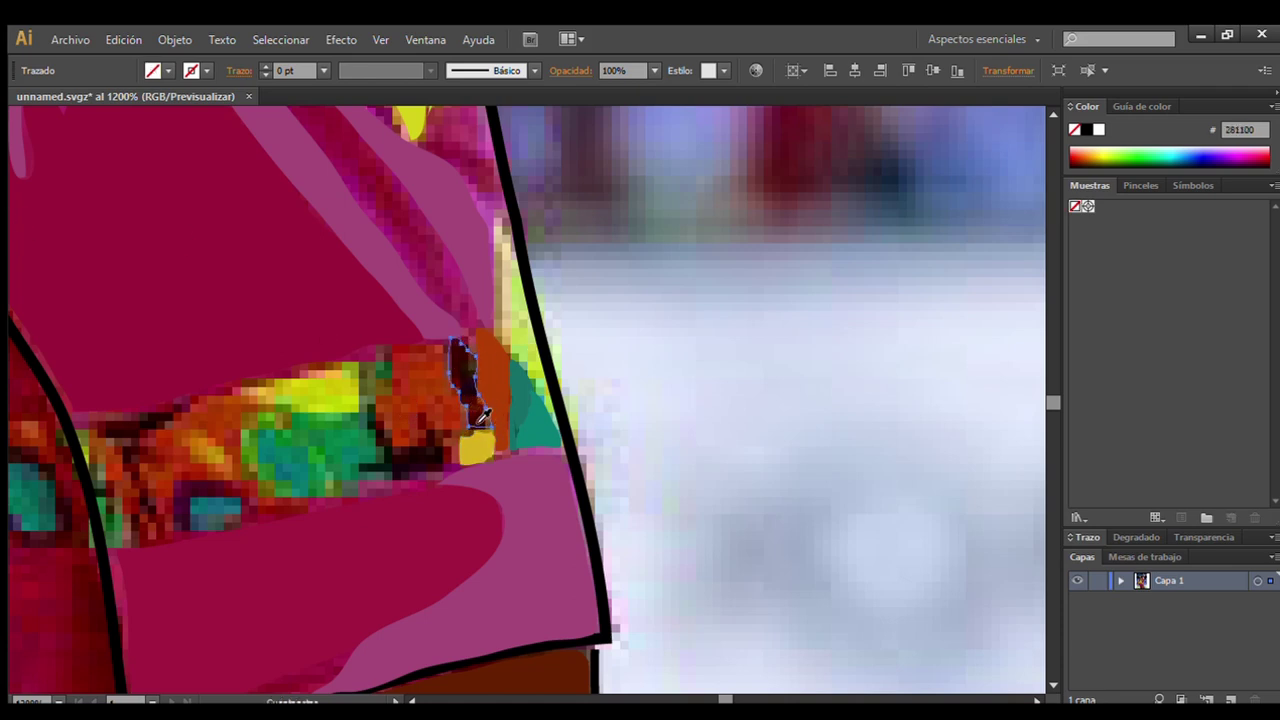
key(i)
click(461, 377)
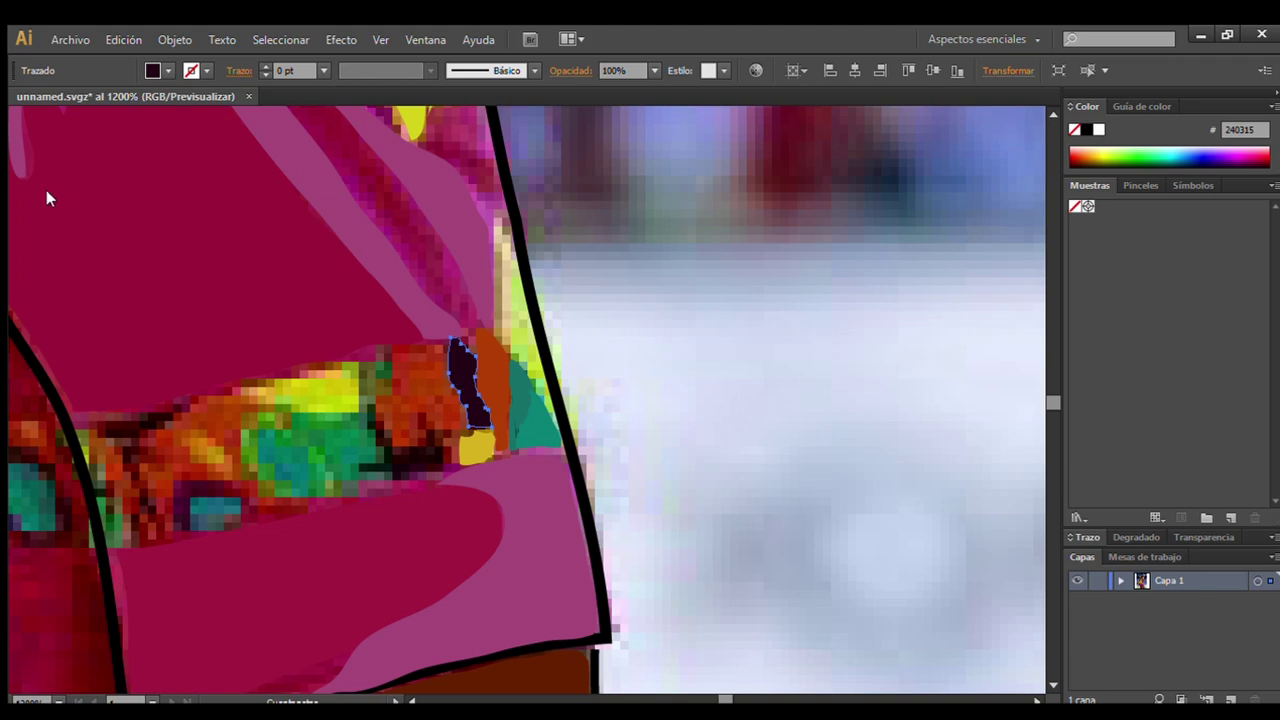
Trace another shape over the orange area, then delete the unwanted dark shape.
key(n)
mouse_move(452, 436)
mouse_down()
mouse_move(447, 361)
mouse_move(462, 425)
mouse_move(450, 362)
mouse_up()
key(Delete)
click(809, 239)
key(n)
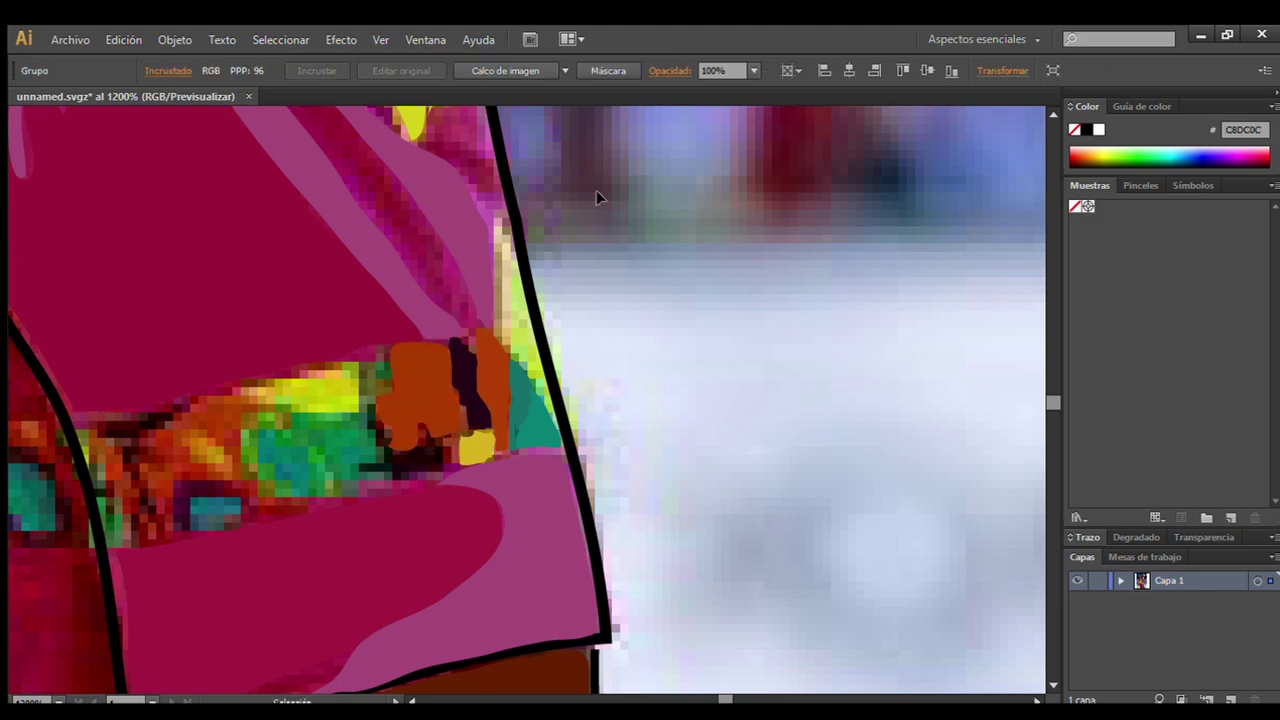
Cover the waistband's teal area (037B6C) and yellow patch with flat shapes.
mouse_move(371, 363)
mouse_down()
mouse_move(318, 484)
mouse_move(386, 480)
mouse_move(372, 445)
mouse_move(375, 365)
mouse_up()
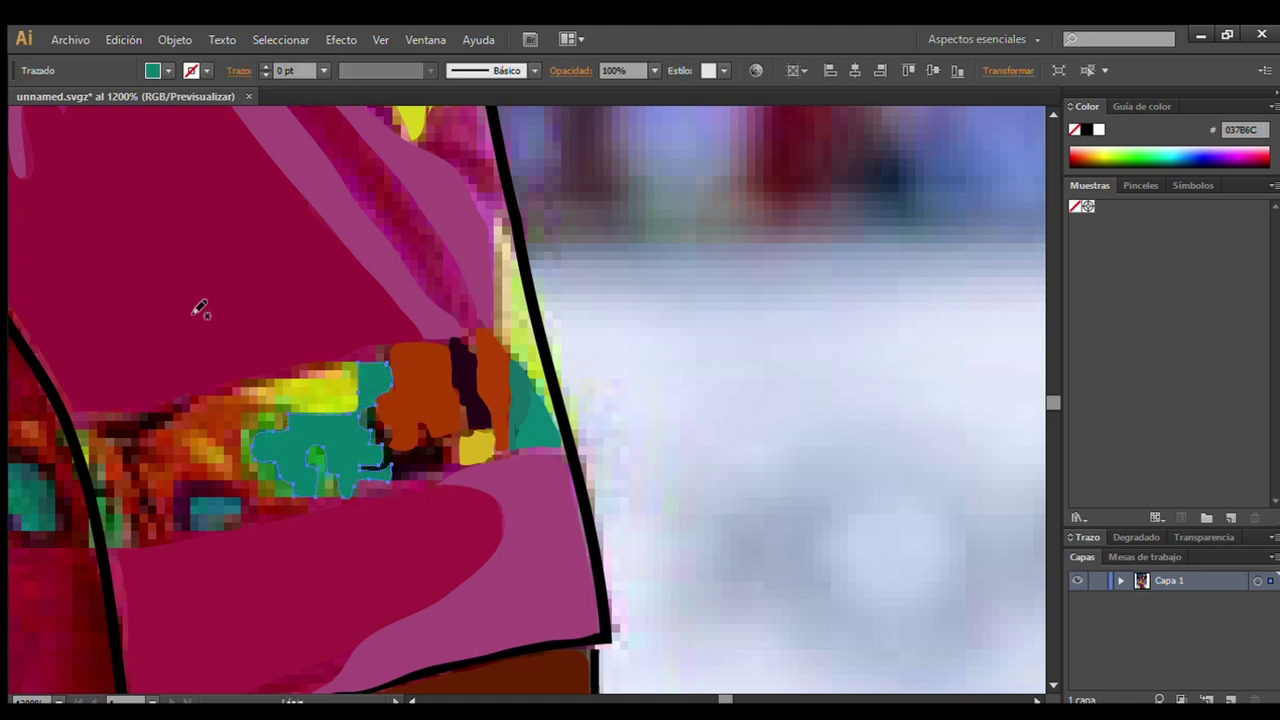
click(7, 188)
key(n)
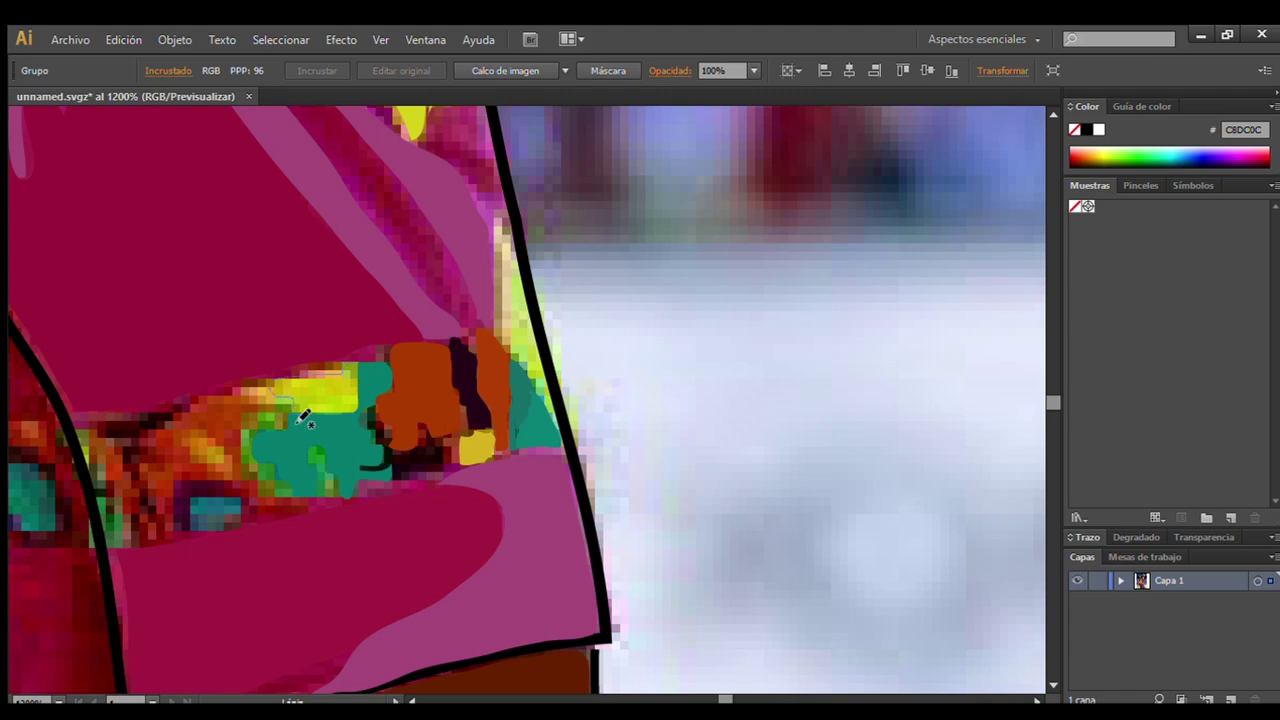
drag(358, 405, 358, 368)
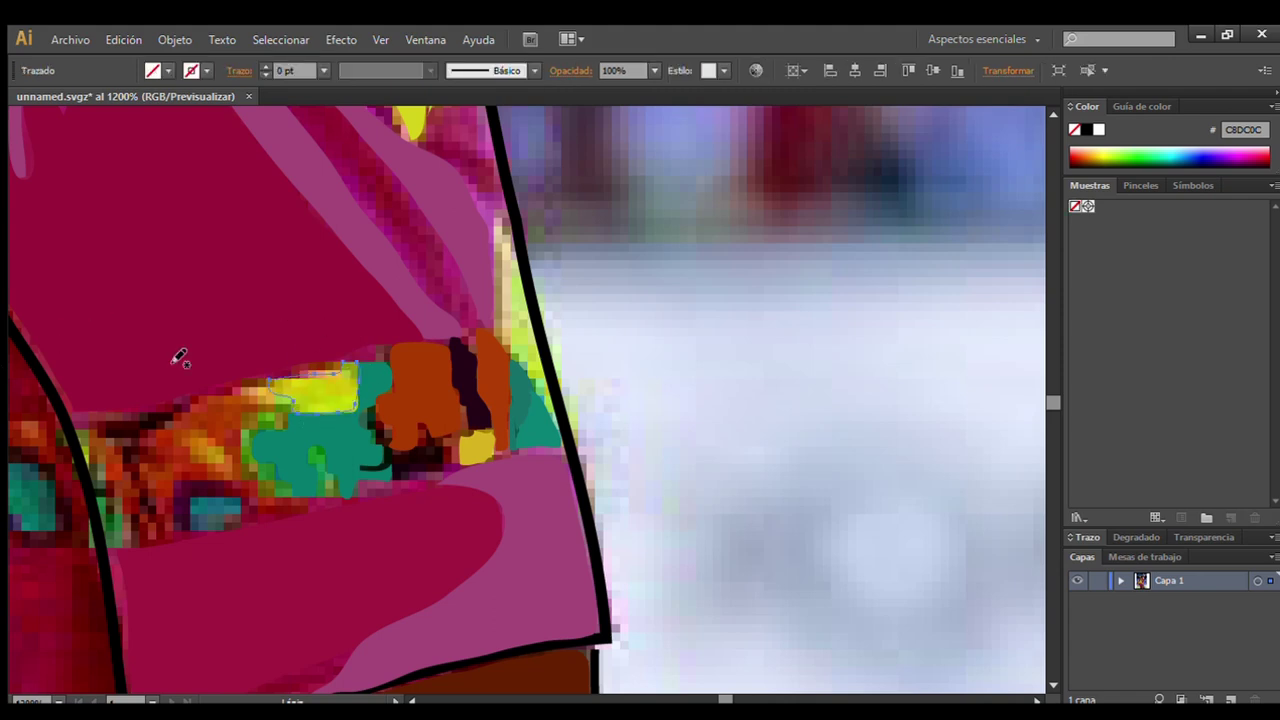
click(340, 398)
key(v)
click(29, 110)
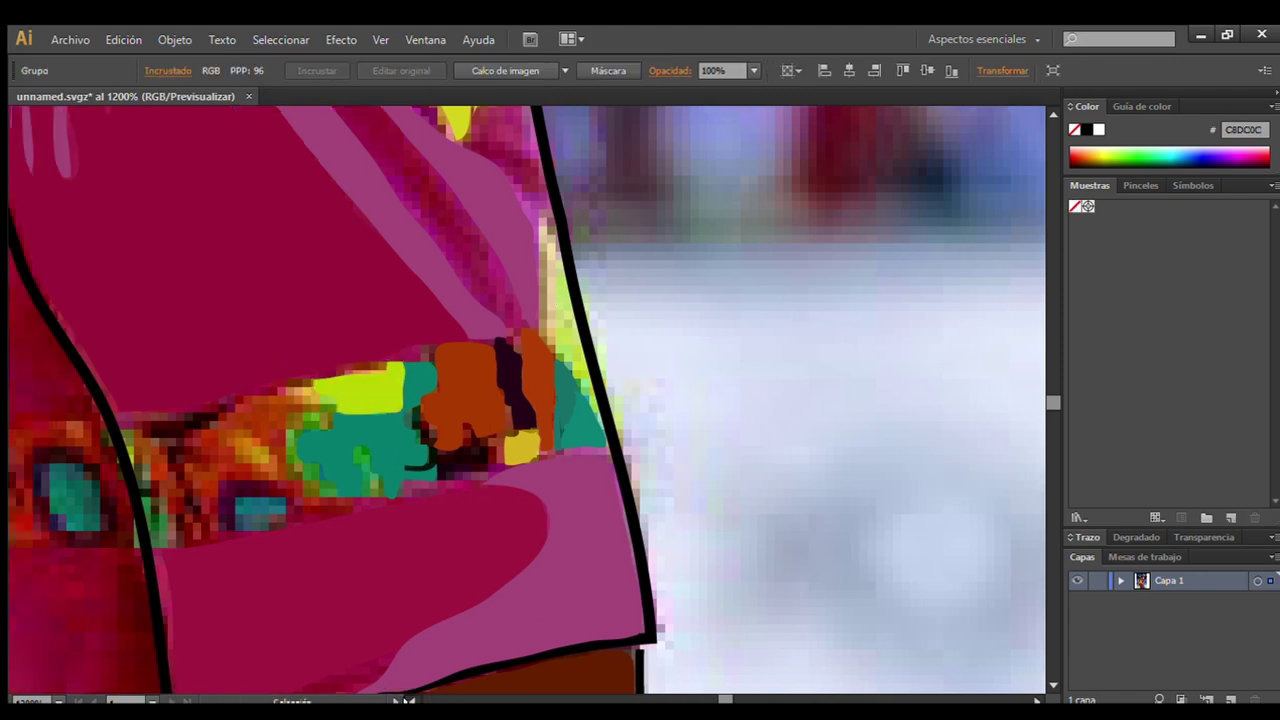
Pan left along the waistband and fill a small teal spot.
drag(503, 568, 863, 568)
key(n)
drag(592, 530, 590, 527)
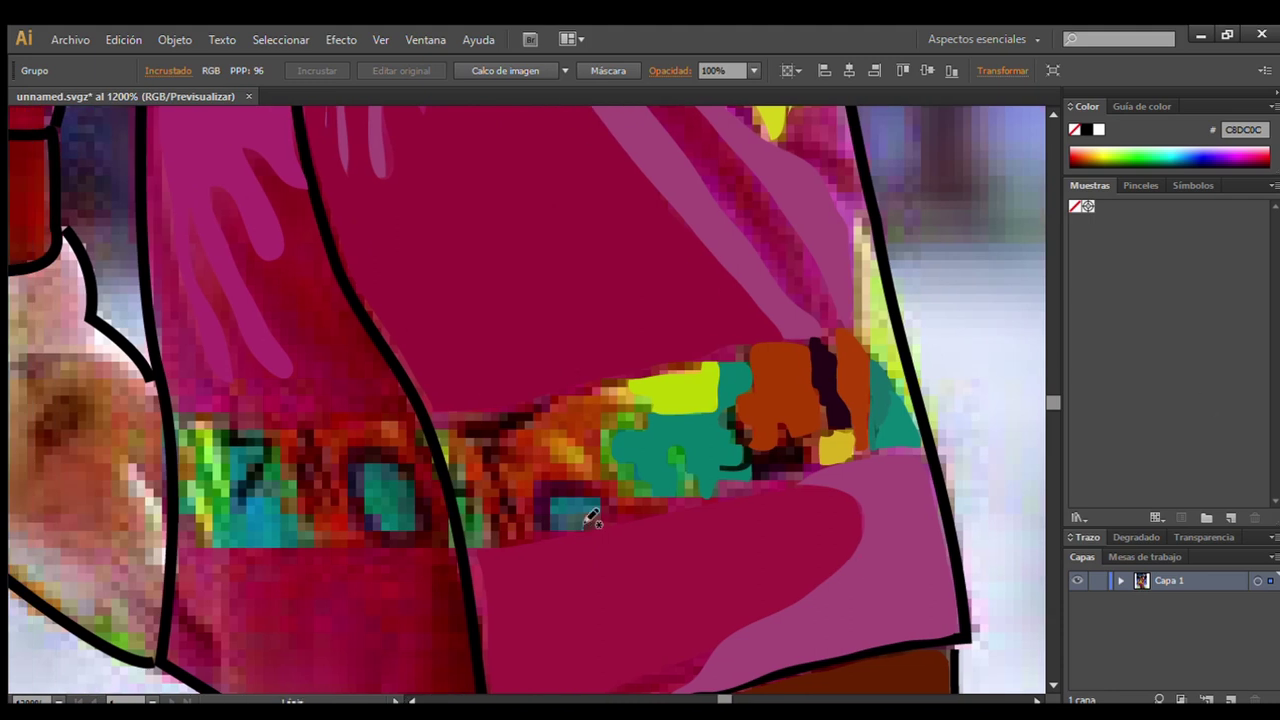
key(i)
click(580, 511)
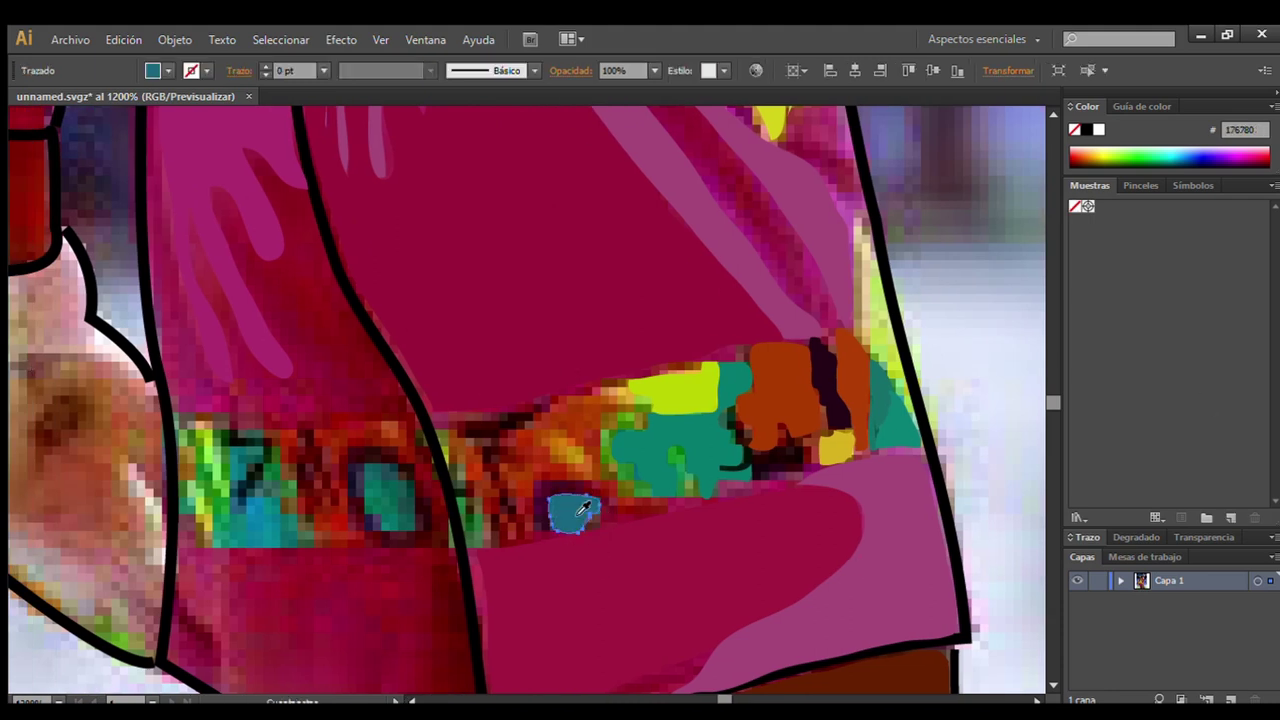
click(24, 133)
Add a small gold fleck above the teal spot.
key(n)
drag(574, 461, 553, 432)
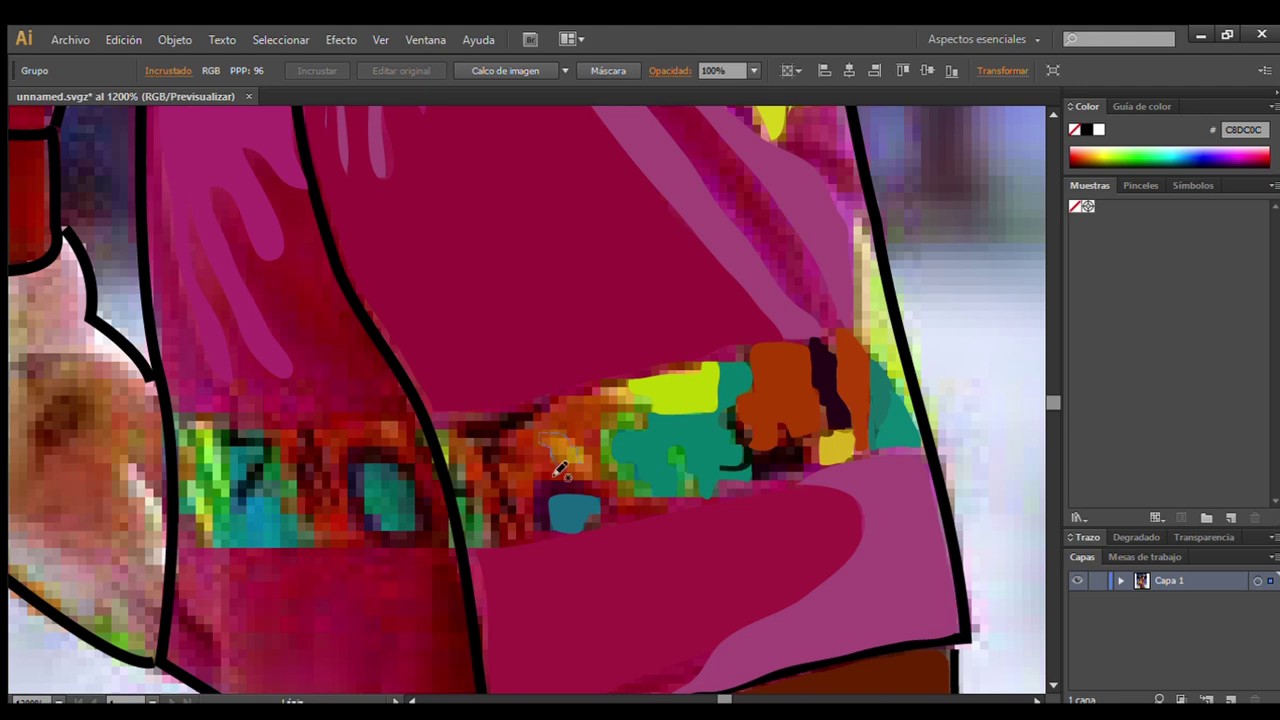
key(i)
click(176, 296)
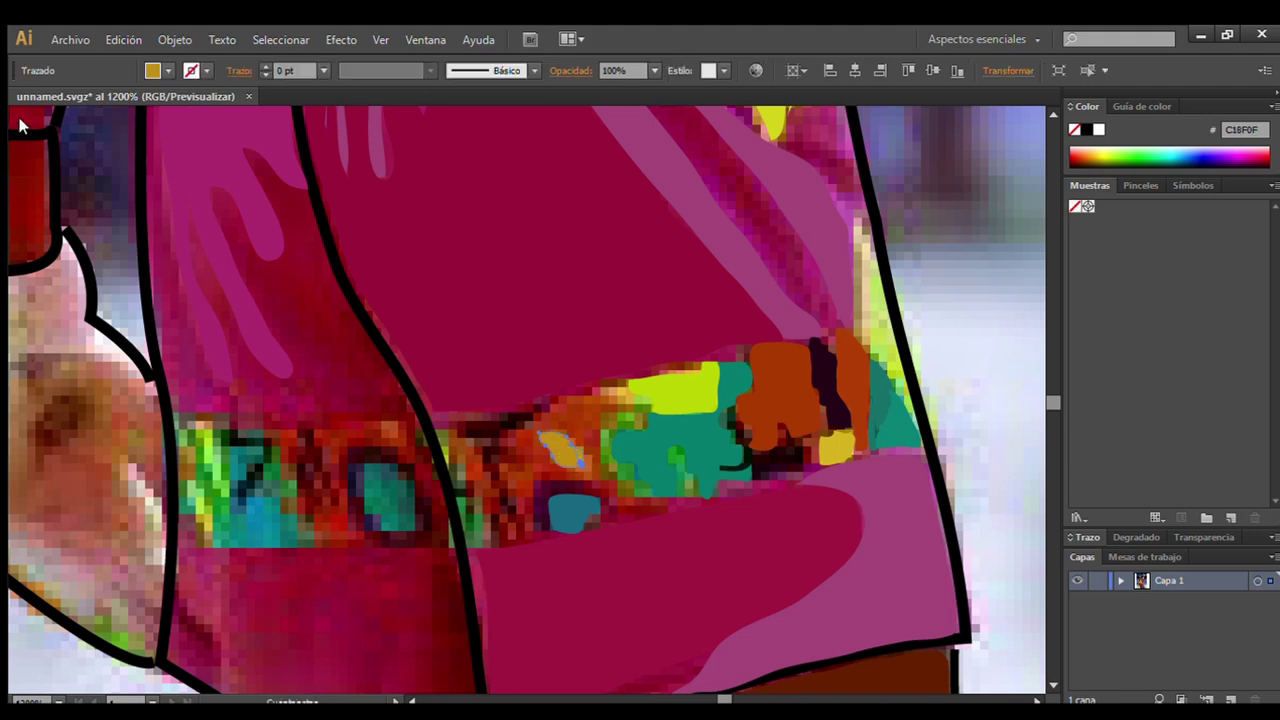
ctrl+click(20, 125)
Trace the orange area around the teal spot and fill it orange.
key(n)
mouse_move(663, 518)
mouse_down()
mouse_move(513, 548)
mouse_move(466, 449)
mouse_move(525, 450)
mouse_move(585, 397)
mouse_move(600, 478)
mouse_move(665, 512)
mouse_up()
click(578, 416)
key(v)
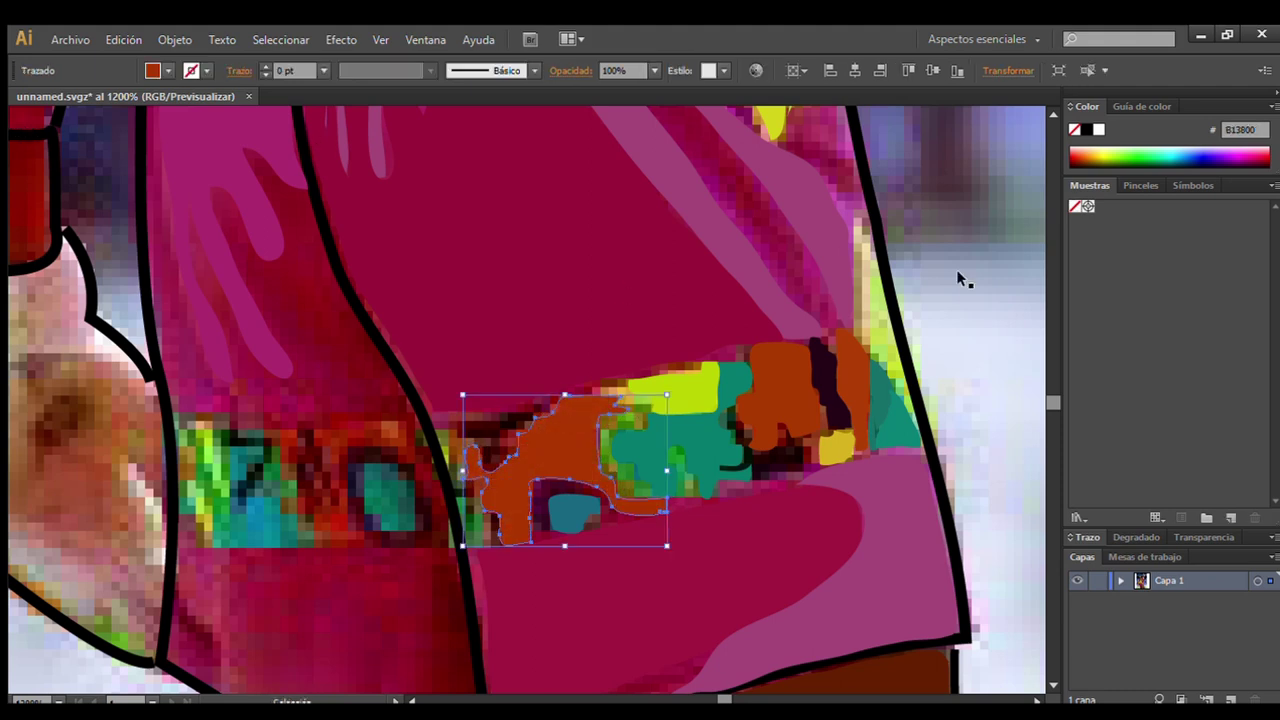
click(400, 373)
Add a dark green (005E52) shape and a dark red (810014) shape left of the orange one.
key(n)
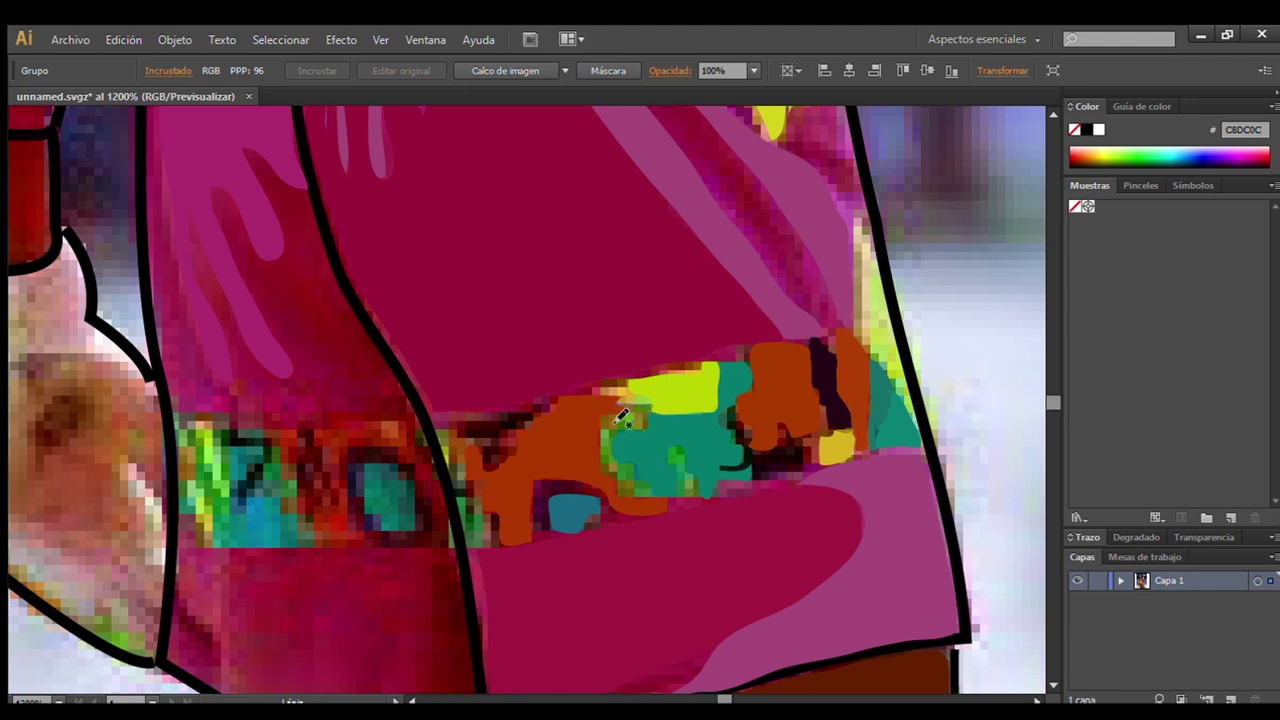
mouse_move(617, 421)
mouse_down()
mouse_move(612, 474)
mouse_move(640, 500)
mouse_move(629, 463)
mouse_move(645, 405)
mouse_up()
click(627, 423)
click(958, 176)
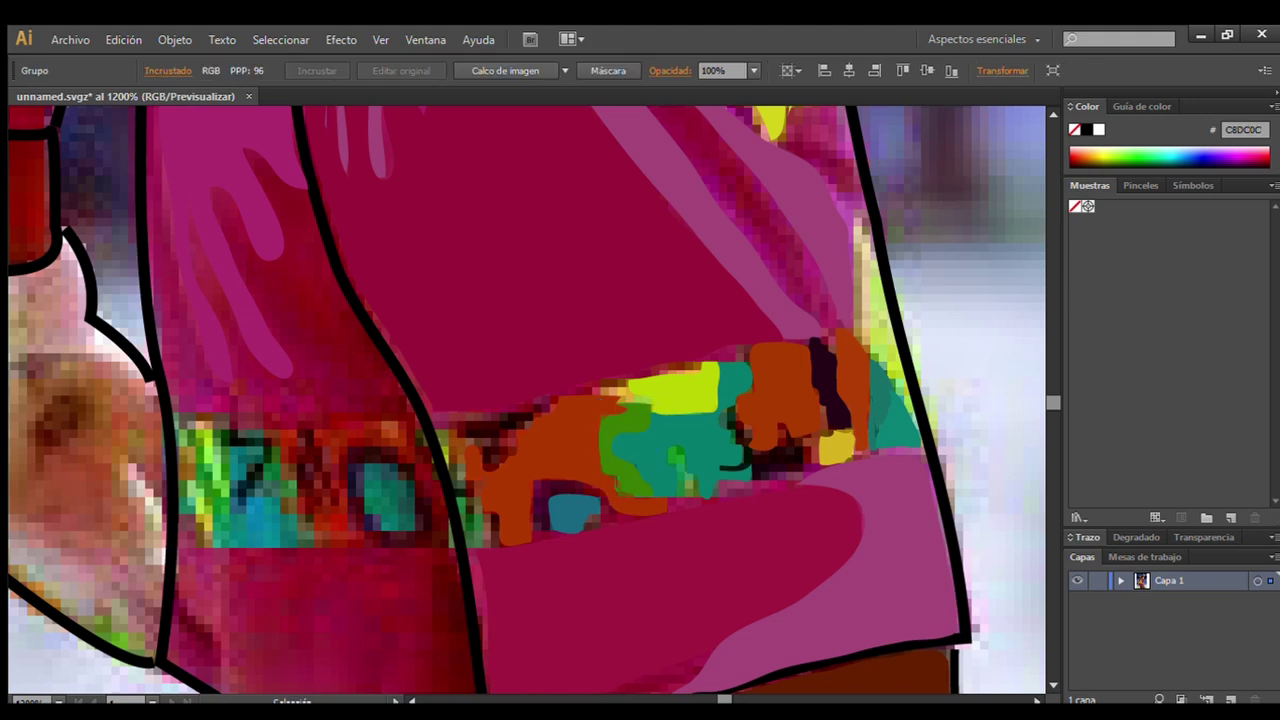
mouse_move(545, 405)
mouse_down()
mouse_move(514, 449)
mouse_move(464, 444)
mouse_move(535, 400)
mouse_move(595, 388)
mouse_up()
click(530, 410)
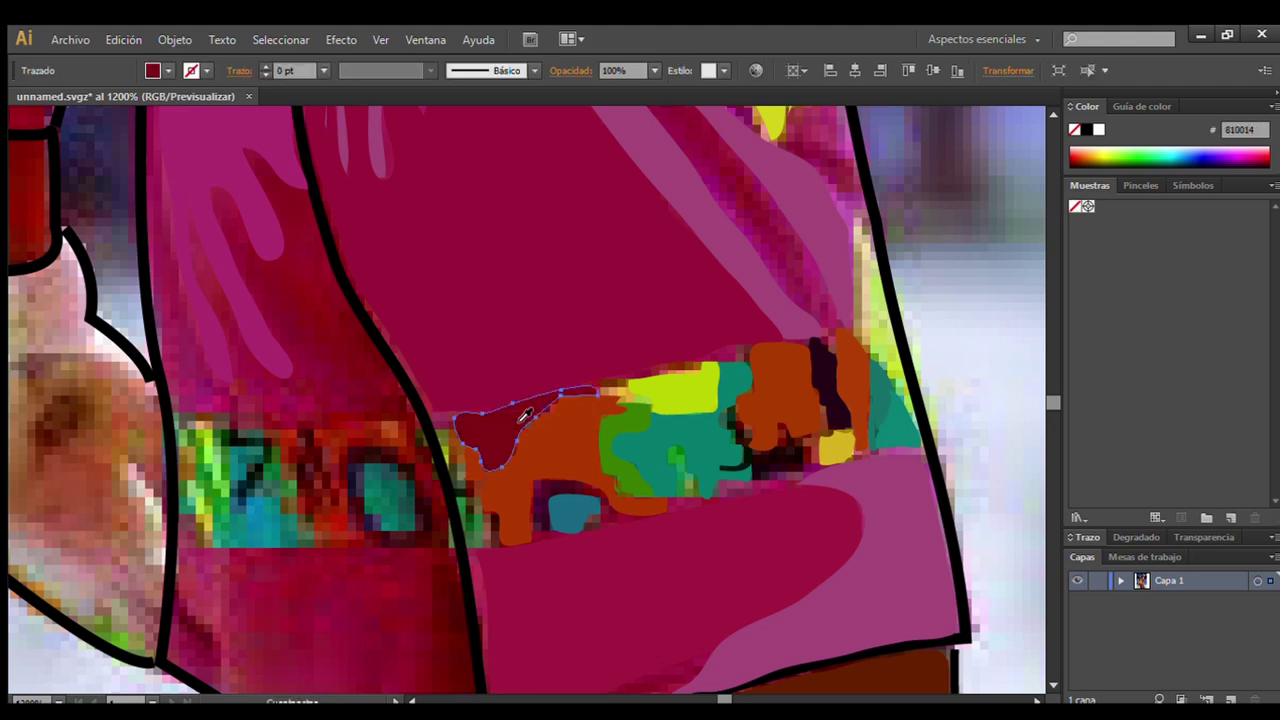
click(940, 225)
Outline the dark area around the teal spot and start tracing the left blue patch.
key(n)
mouse_move(551, 540)
mouse_down()
mouse_move(575, 495)
mouse_move(580, 529)
mouse_move(651, 520)
mouse_move(545, 478)
mouse_move(536, 534)
mouse_up()
key(v)
click(979, 222)
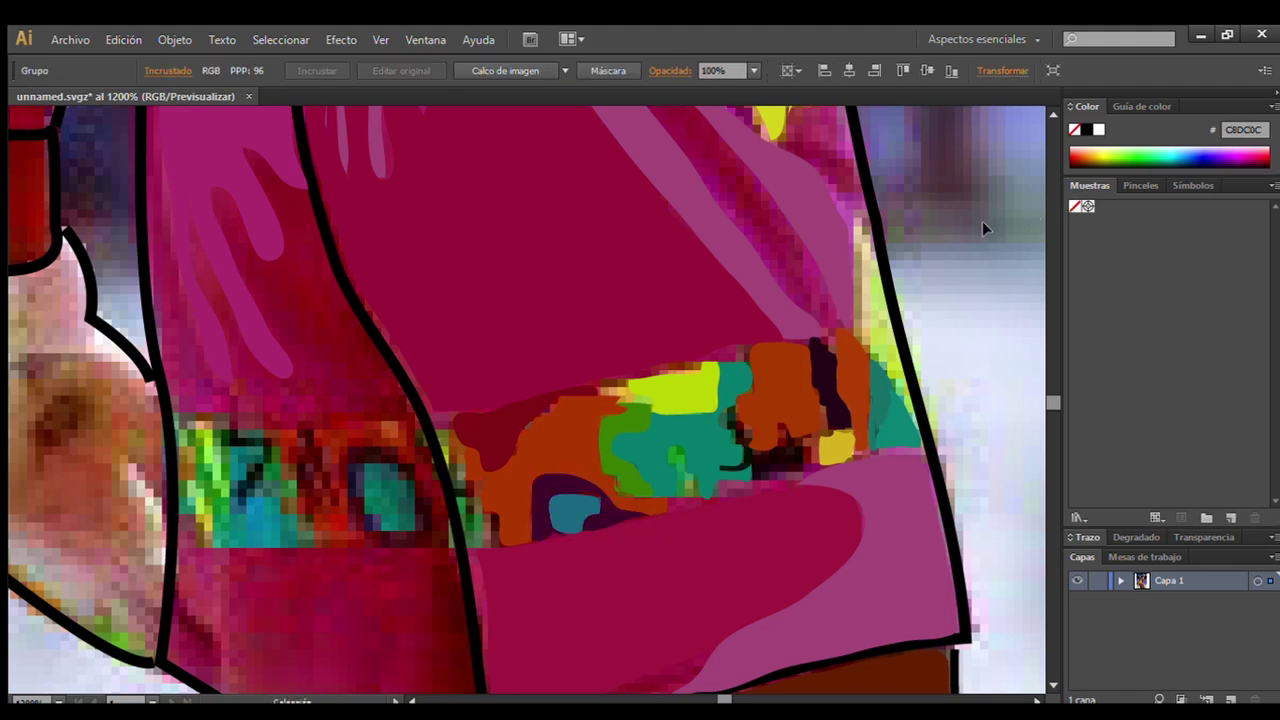
mouse_move(421, 523)
mouse_down()
mouse_move(371, 466)
mouse_move(392, 464)
mouse_up()
mouse_move(290, 512)
mouse_down()
mouse_move(296, 530)
mouse_move(211, 537)
mouse_up()
Close the outline of the teal shape on the waistband's left blue patch.
drag(226, 462, 270, 500)
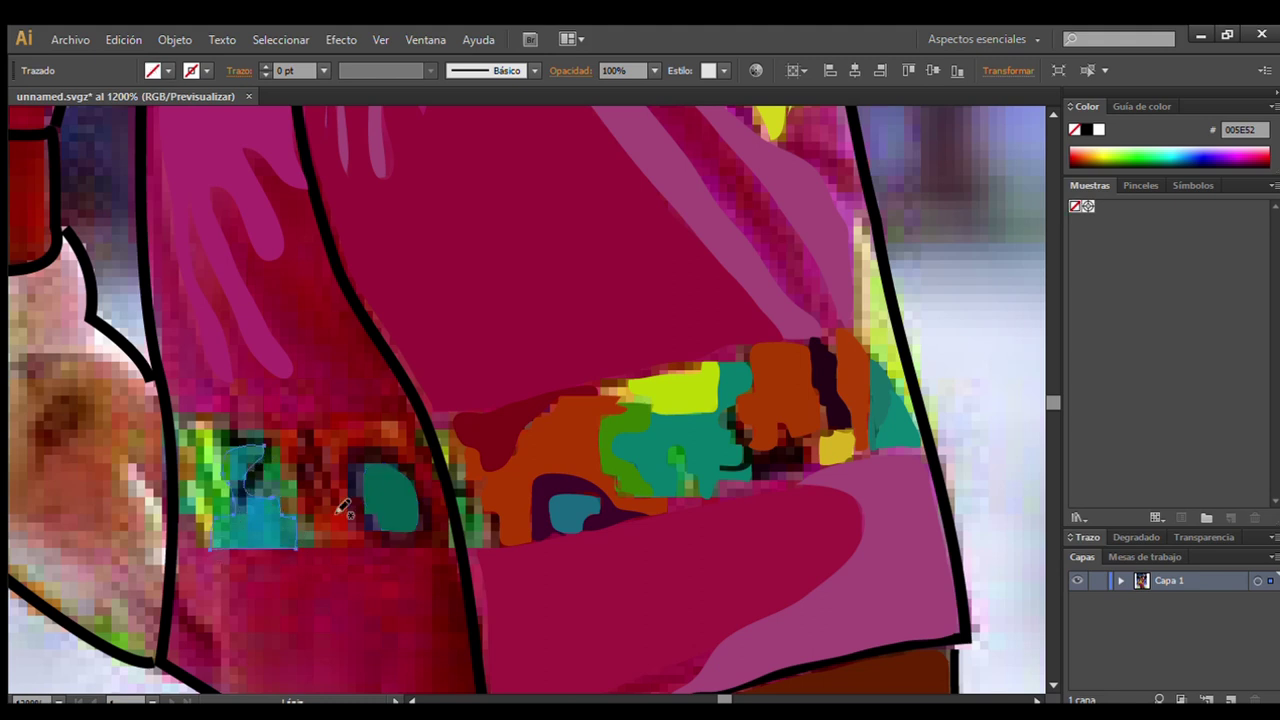
key(v)
click(32, 445)
Trace the leftmost waistband patch and fill it dark green (005E52).
key(n)
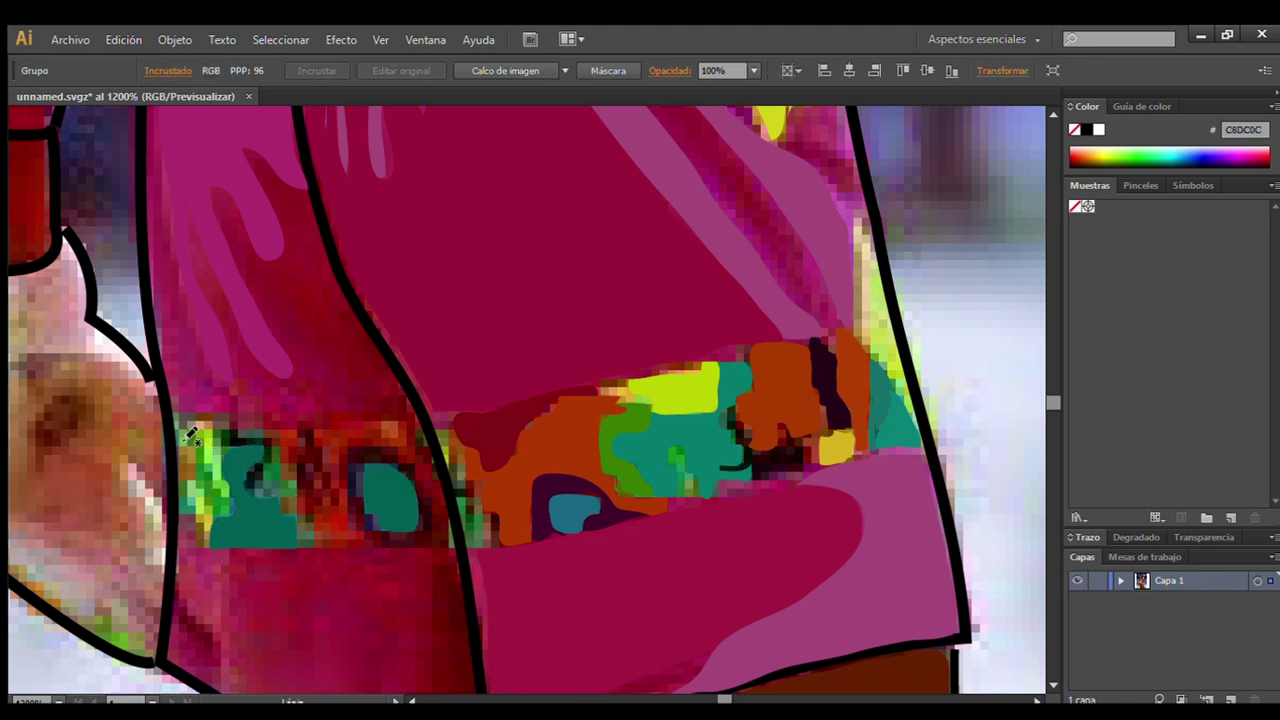
mouse_move(183, 487)
mouse_down()
mouse_move(283, 476)
mouse_move(212, 430)
mouse_up()
key(i)
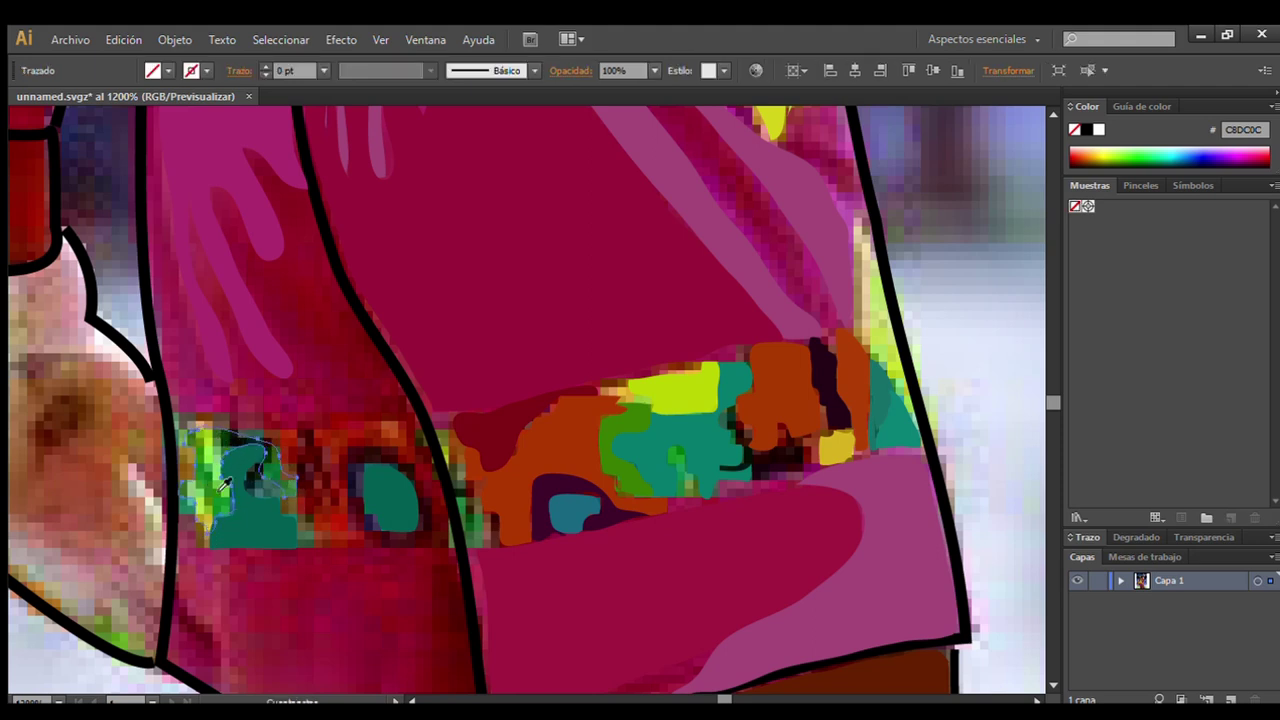
click(207, 480)
key(v)
click(97, 123)
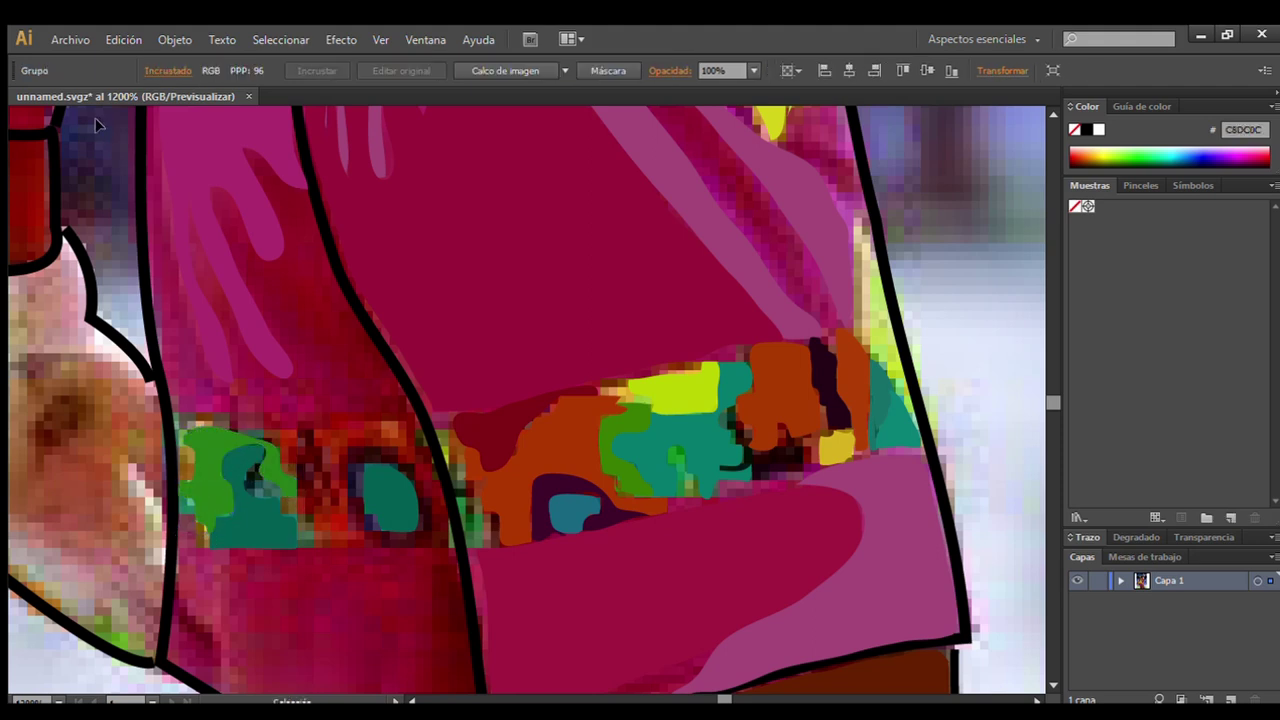
Add dark red, orange and teal shapes around the waistband's teal patch.
key(n)
drag(316, 548, 324, 422)
drag(262, 436, 378, 517)
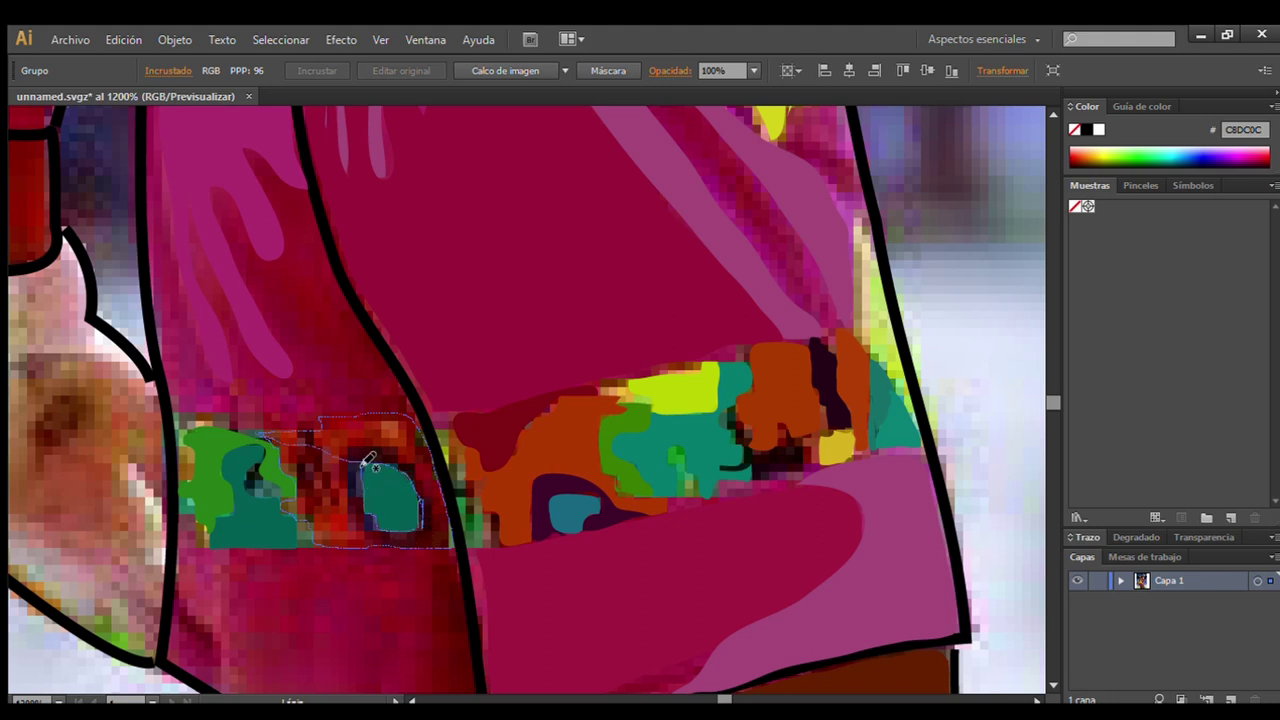
click(266, 258)
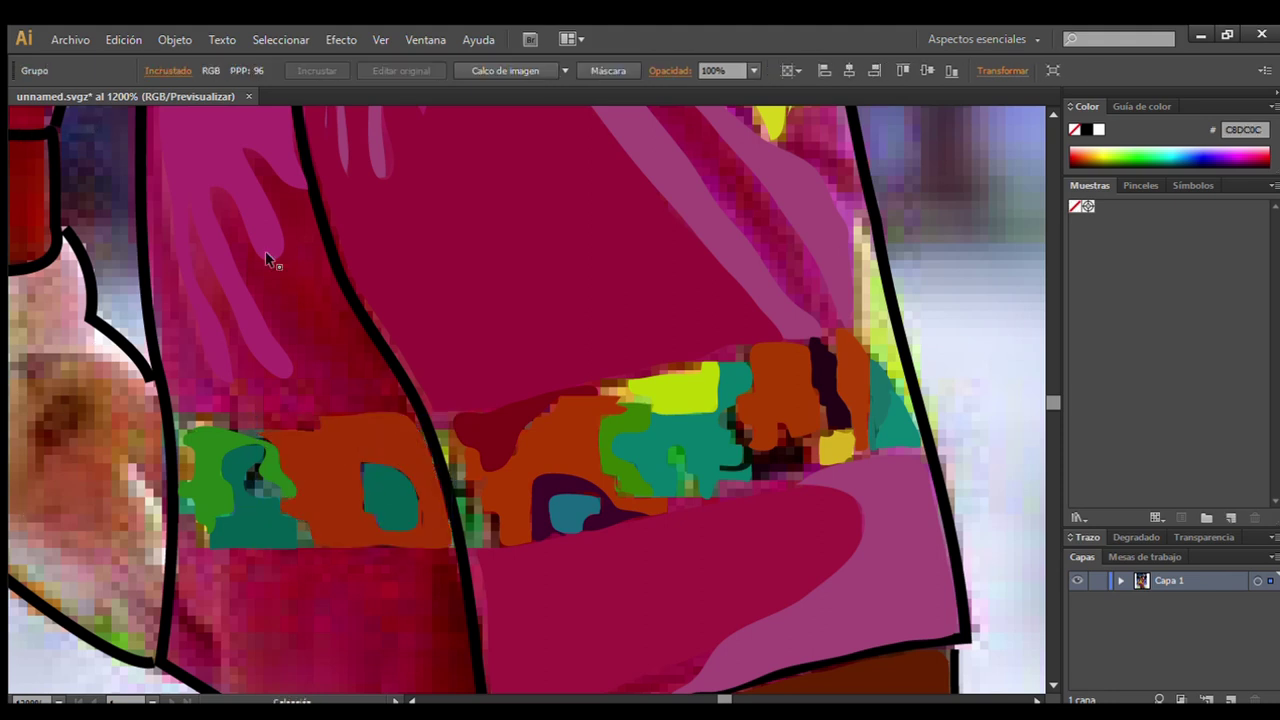
drag(249, 468, 257, 480)
key(i)
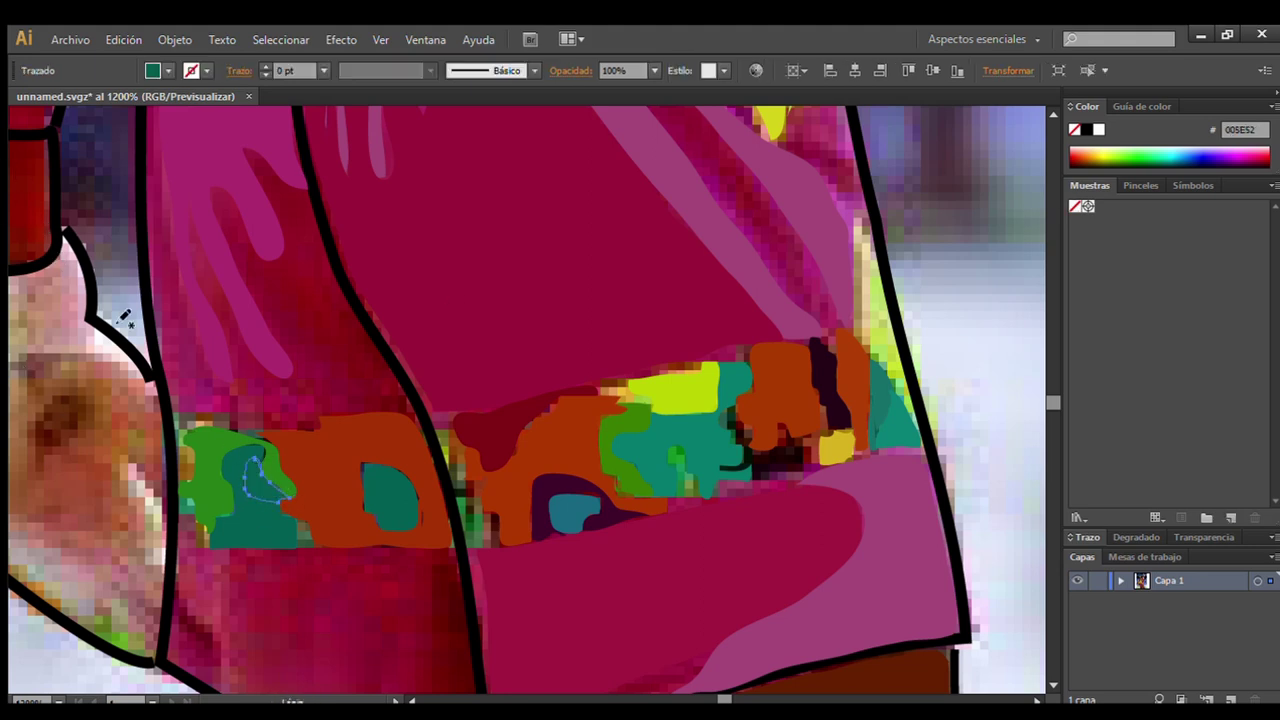
drag(288, 512, 300, 550)
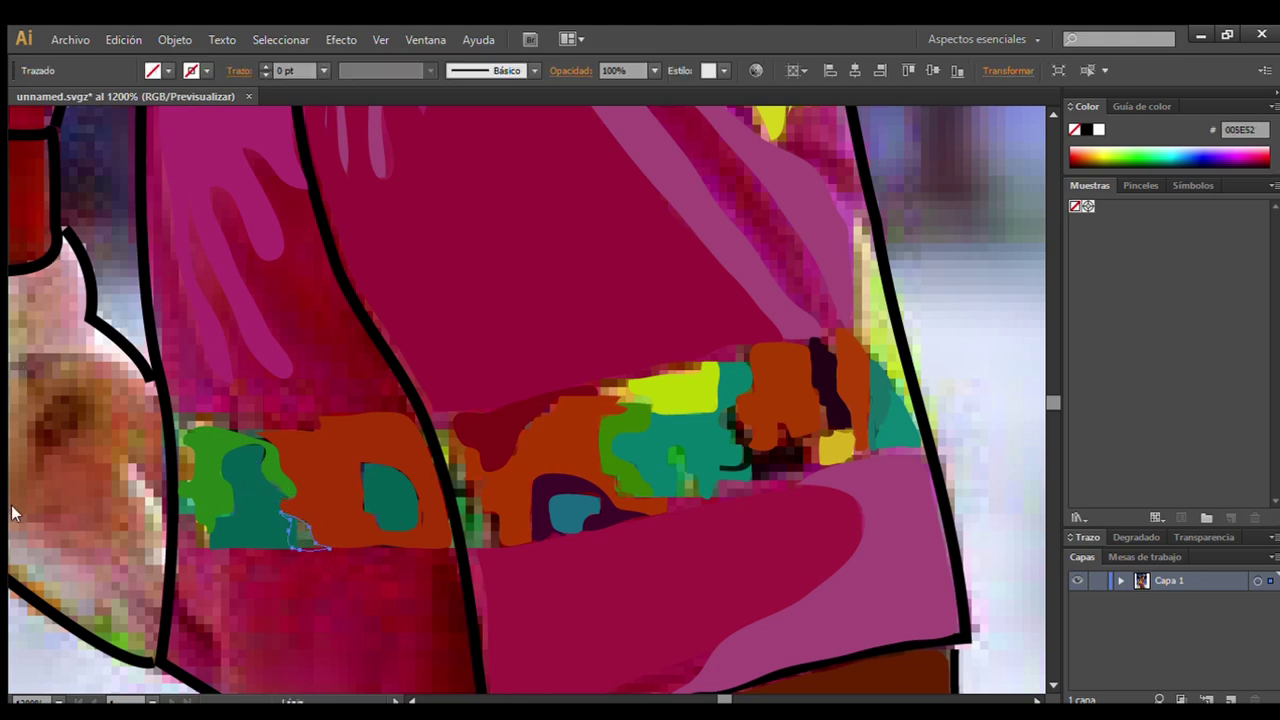
Fill the gap beside the black leg outline dark red, then zoom out to the whole image.
mouse_move(463, 441)
mouse_down()
mouse_move(471, 491)
mouse_move(503, 546)
mouse_move(451, 508)
mouse_move(435, 425)
mouse_up()
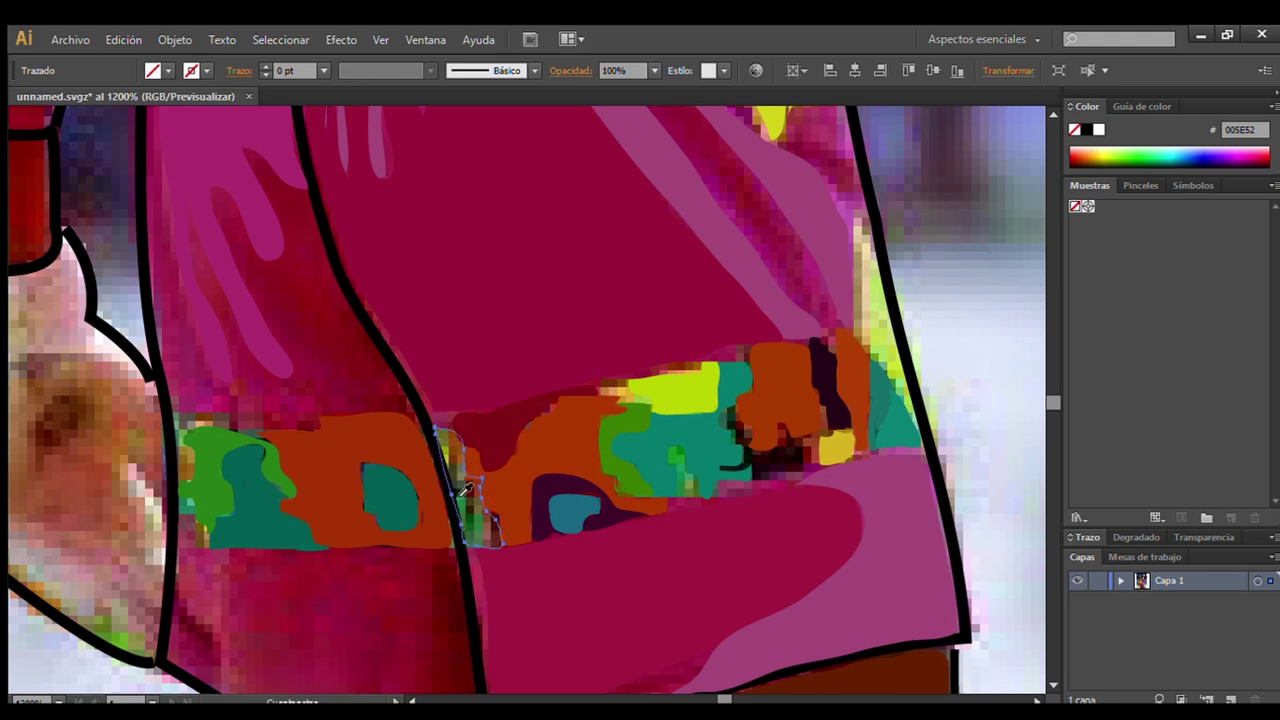
key(i)
click(490, 432)
key(v)
click(965, 203)
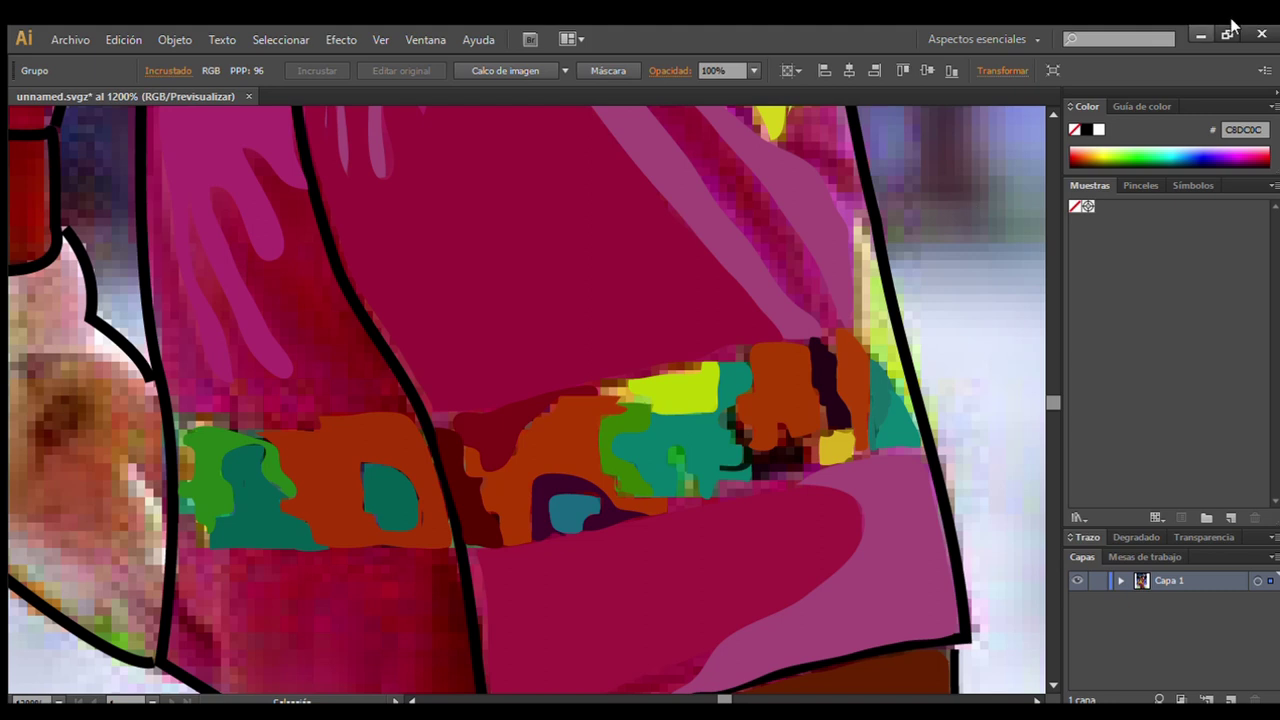
key(ctrl+0)
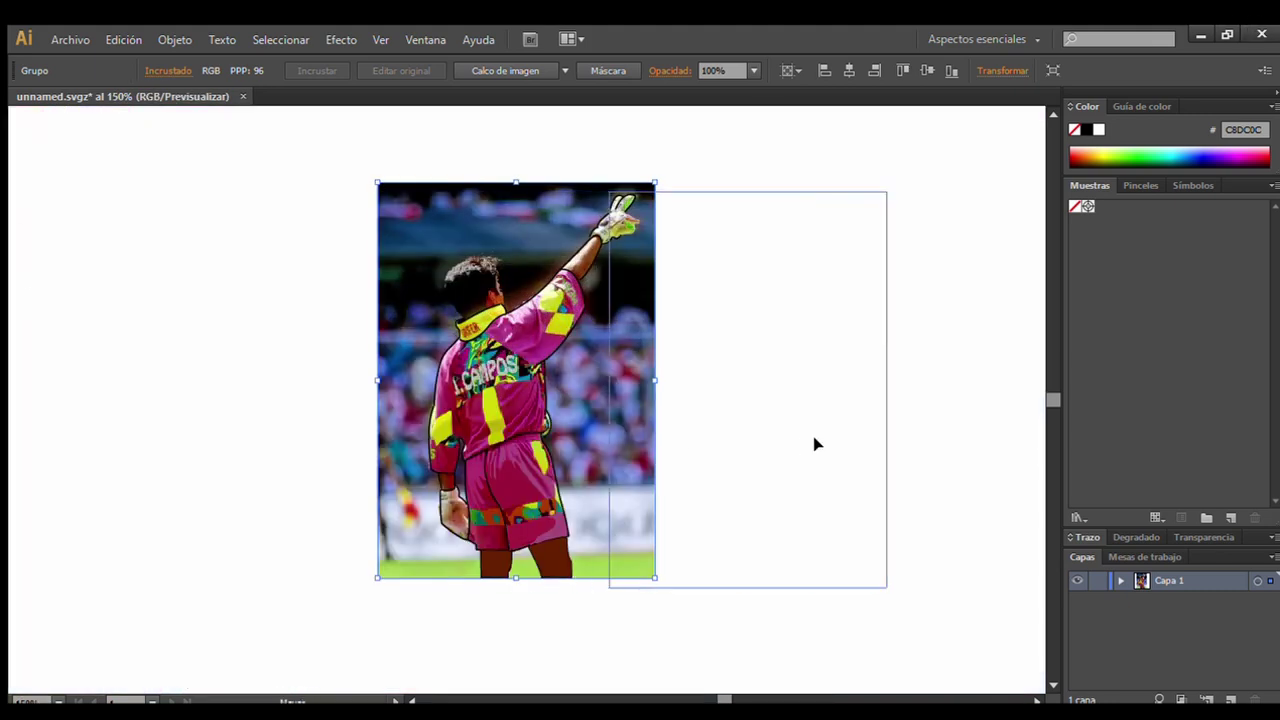
Check the line drawing under the photo, then trace a dark red (8B0E00) shape on the cuff.
drag(461, 437, 737, 437)
key(ctrl+z)
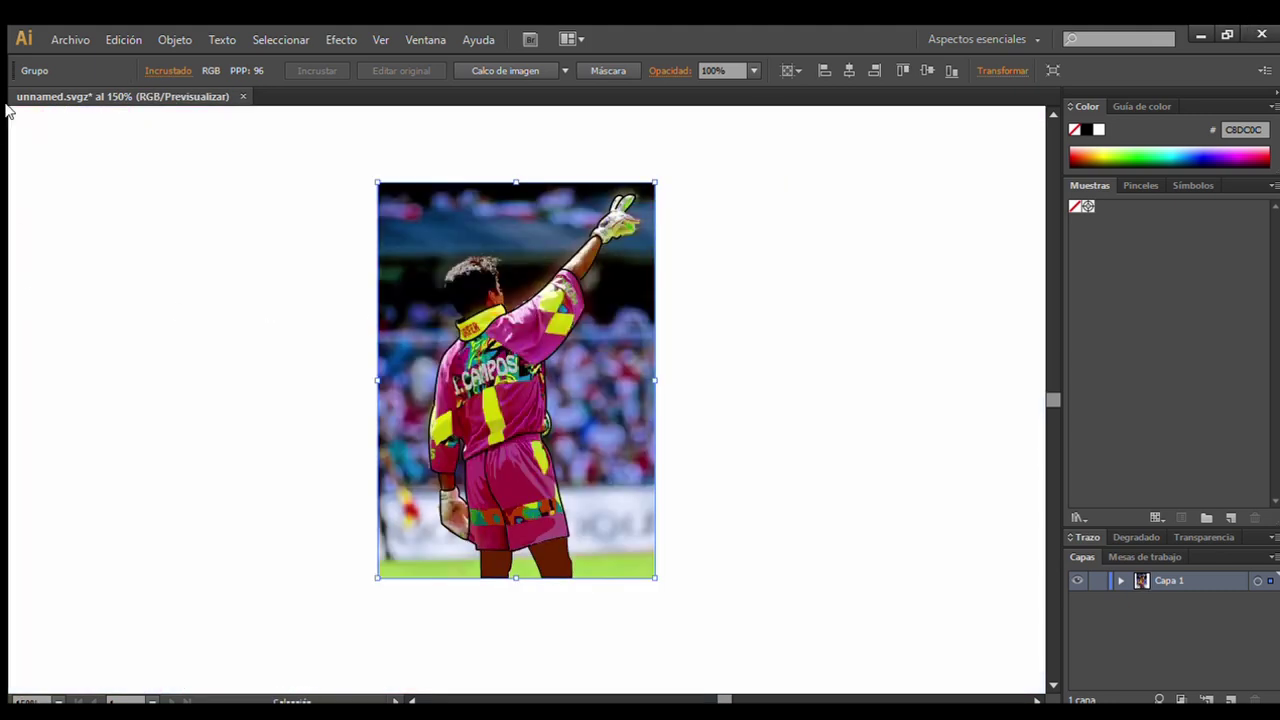
click(455, 495)
click(529, 433)
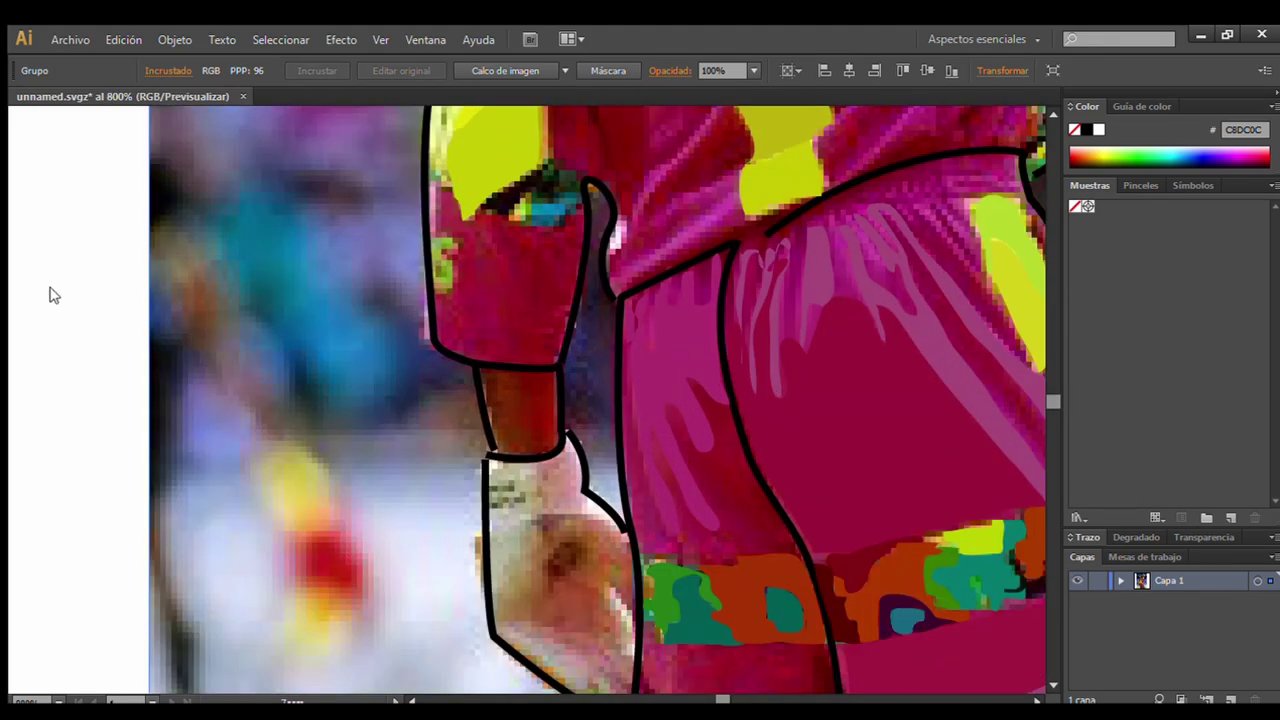
drag(527, 386, 512, 372)
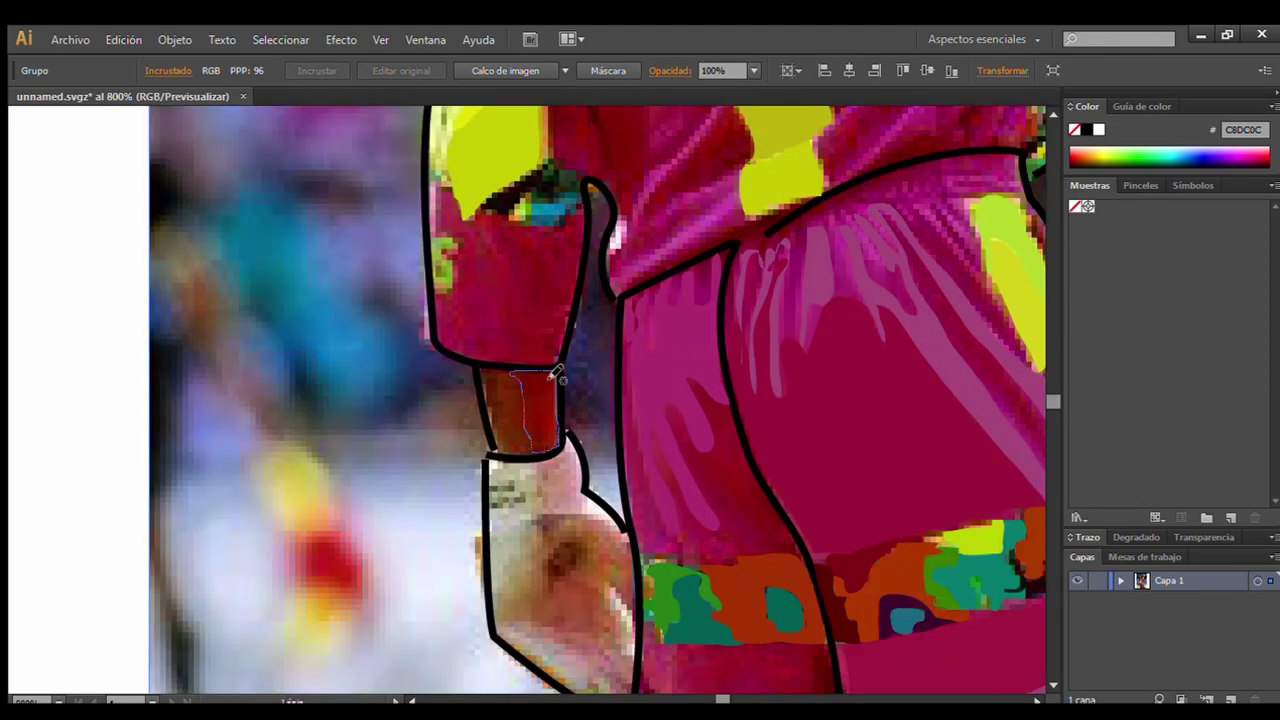
click(55, 205)
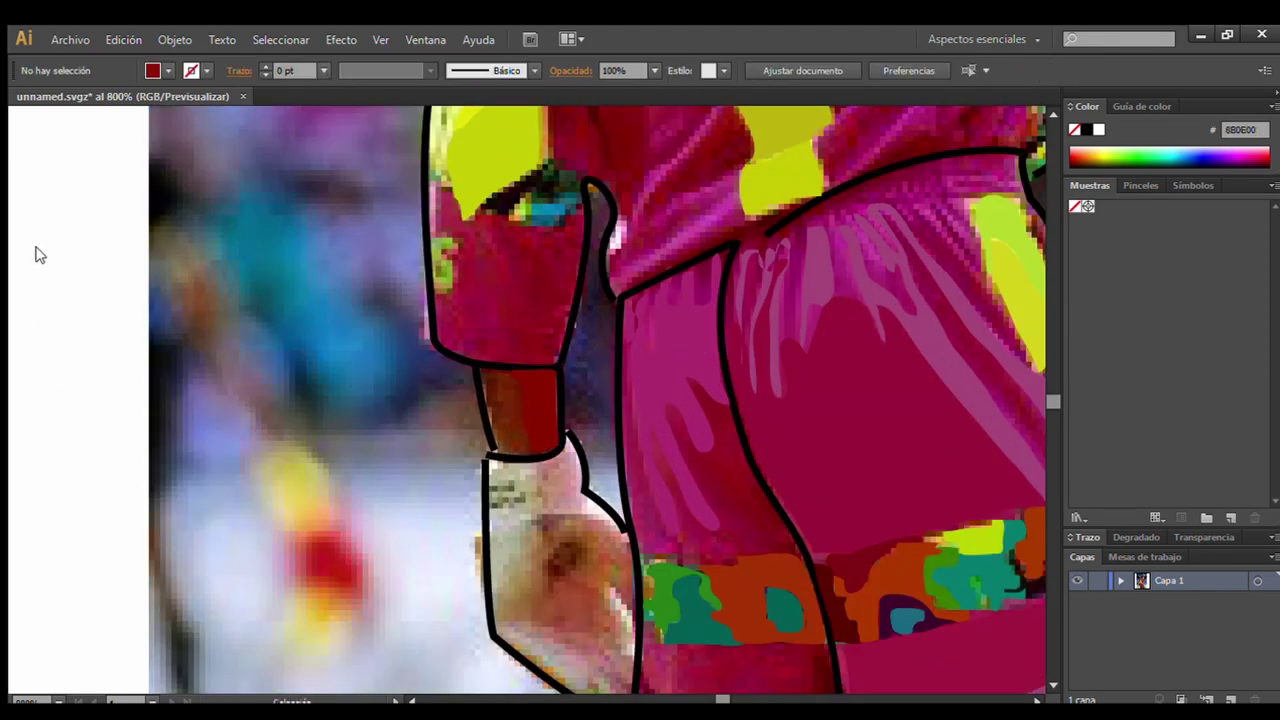
Cover the cuff's left edge with brown (802A00) shapes.
mouse_move(550, 462)
mouse_down()
mouse_move(520, 390)
mouse_move(548, 460)
mouse_up()
click(60, 208)
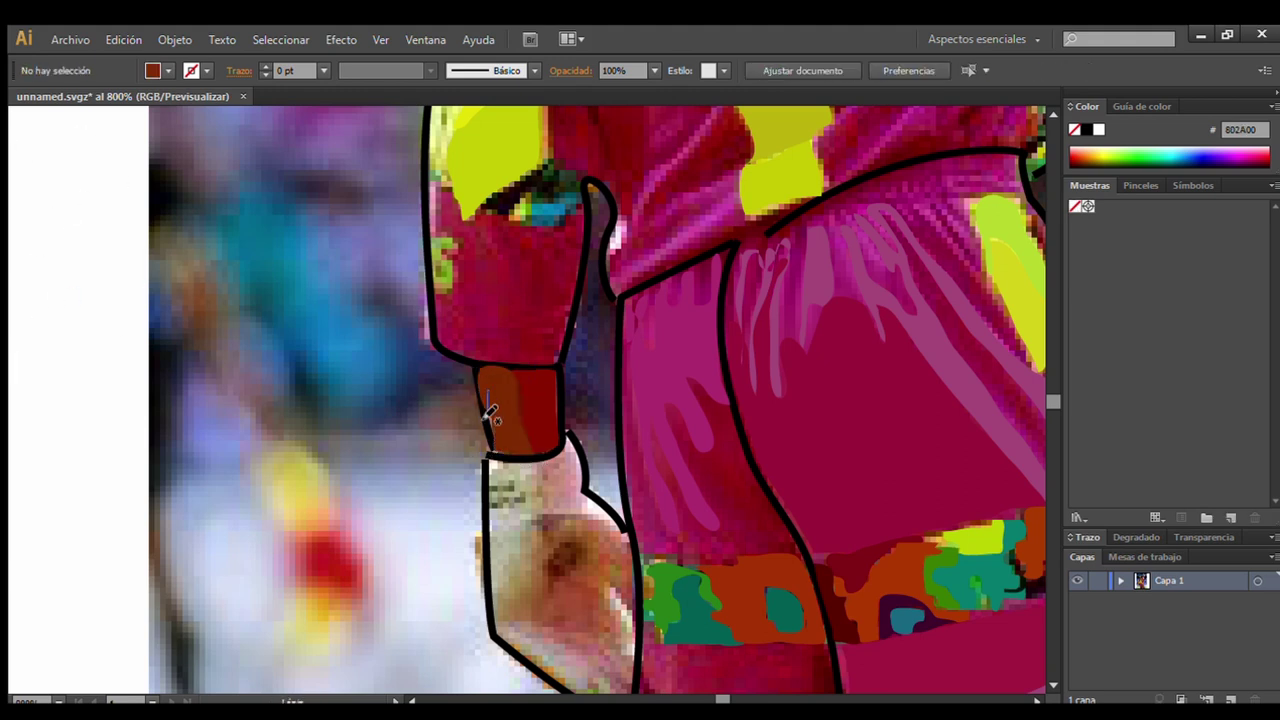
drag(495, 400, 505, 445)
mouse_move(485, 390)
mouse_down()
mouse_move(522, 425)
mouse_move(486, 382)
mouse_up()
click(55, 135)
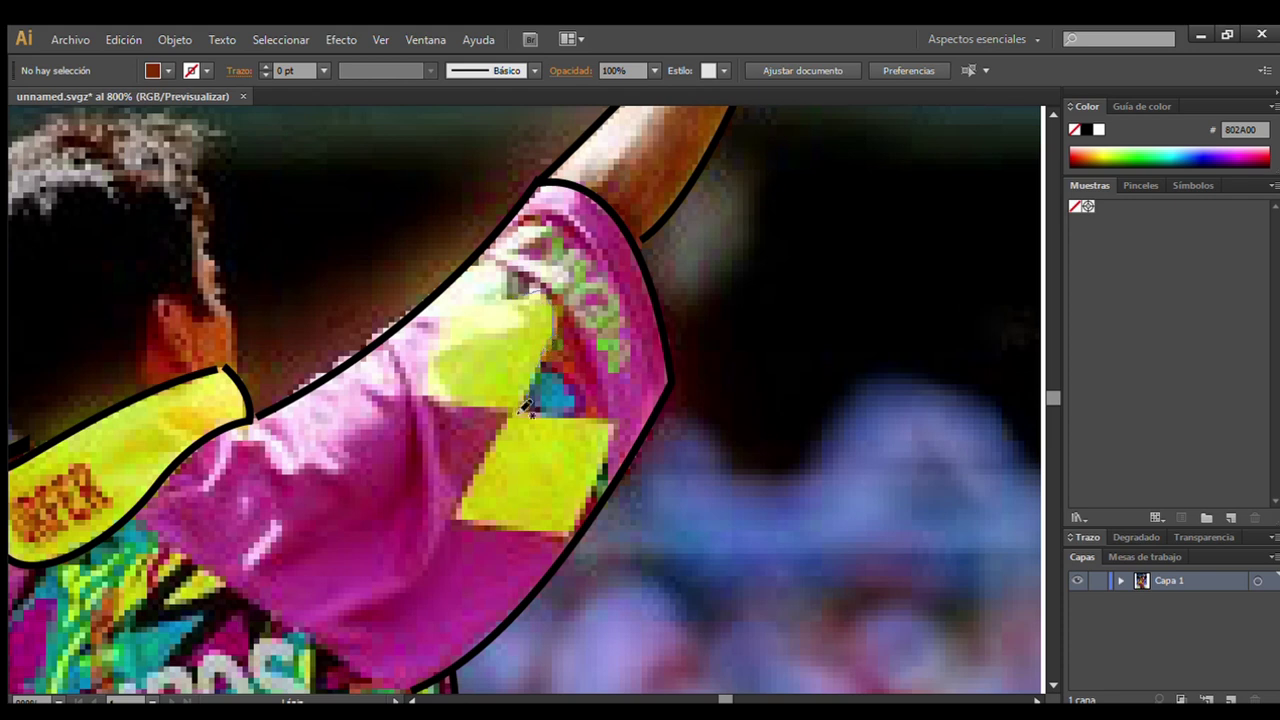
Cover the upper sleeve patch and yellow diamond with yellow-green (C8DC0C) shapes.
mouse_move(524, 408)
mouse_down()
mouse_move(471, 405)
mouse_move(457, 343)
mouse_move(520, 335)
mouse_move(536, 290)
mouse_move(503, 272)
mouse_move(390, 340)
mouse_up()
click(549, 389)
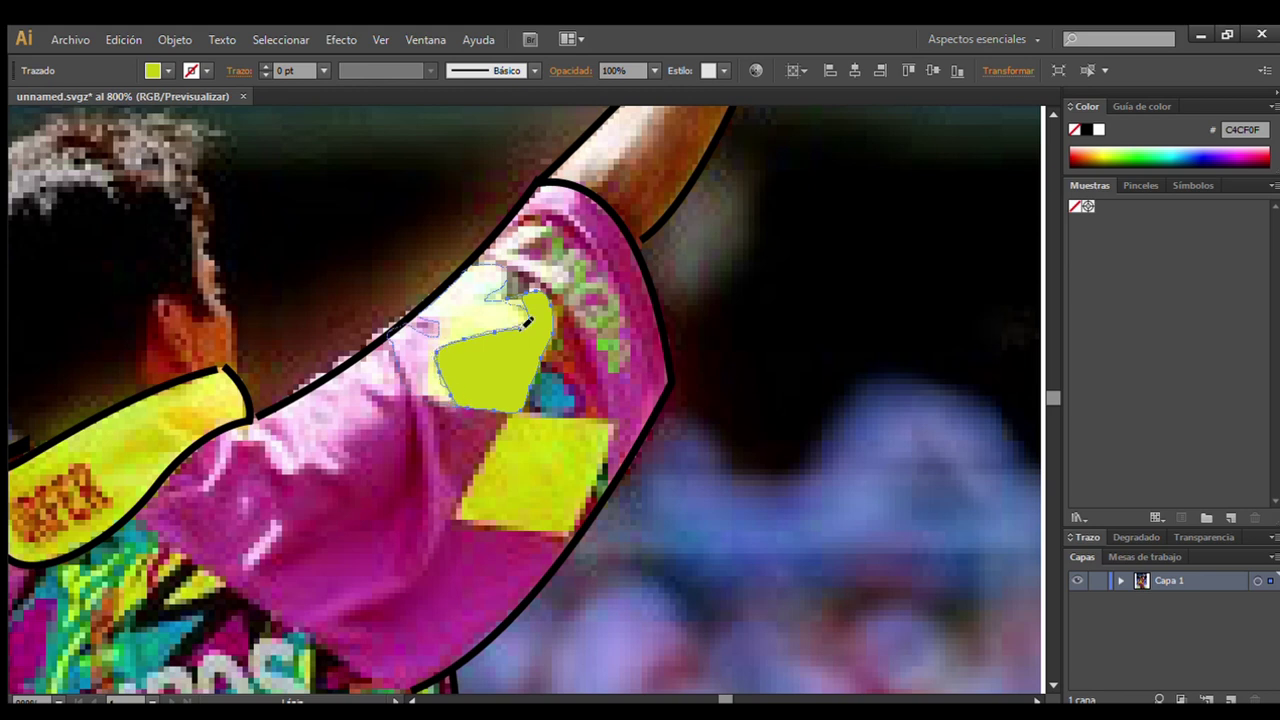
ctrl+click(380, 230)
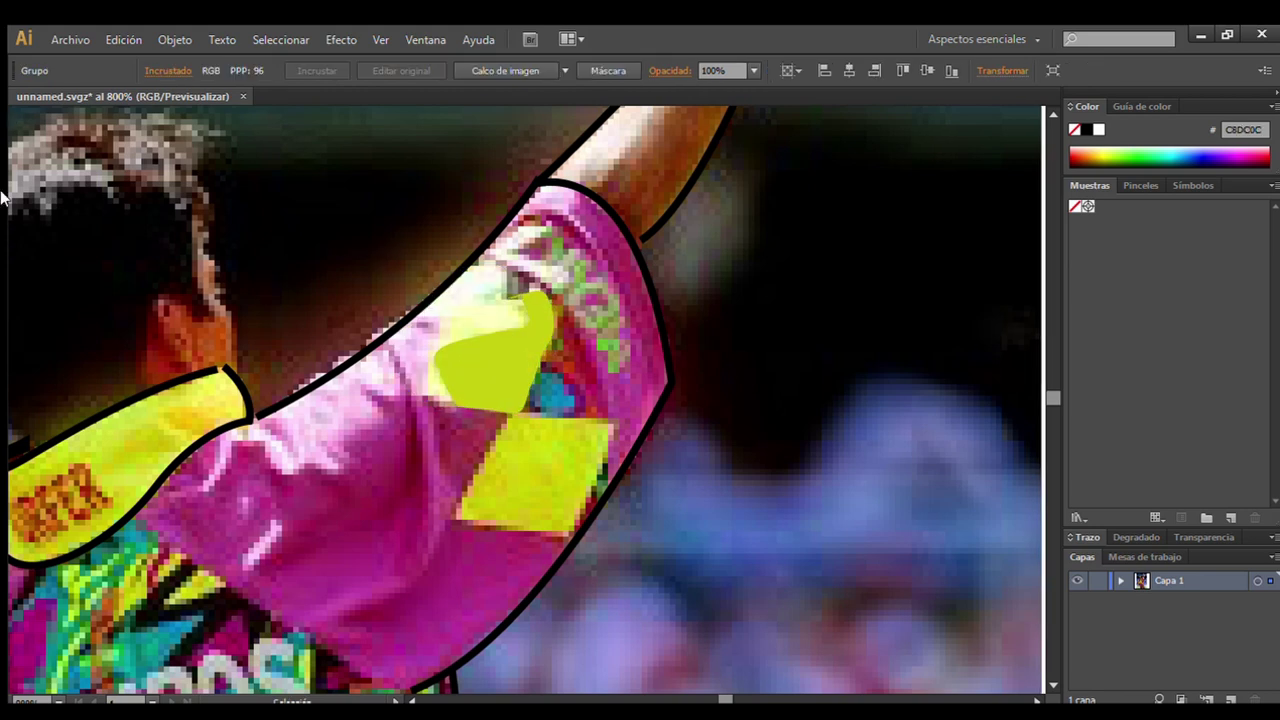
mouse_move(512, 420)
mouse_down()
mouse_move(600, 471)
mouse_move(494, 529)
mouse_move(513, 424)
mouse_up()
ctrl+click(834, 486)
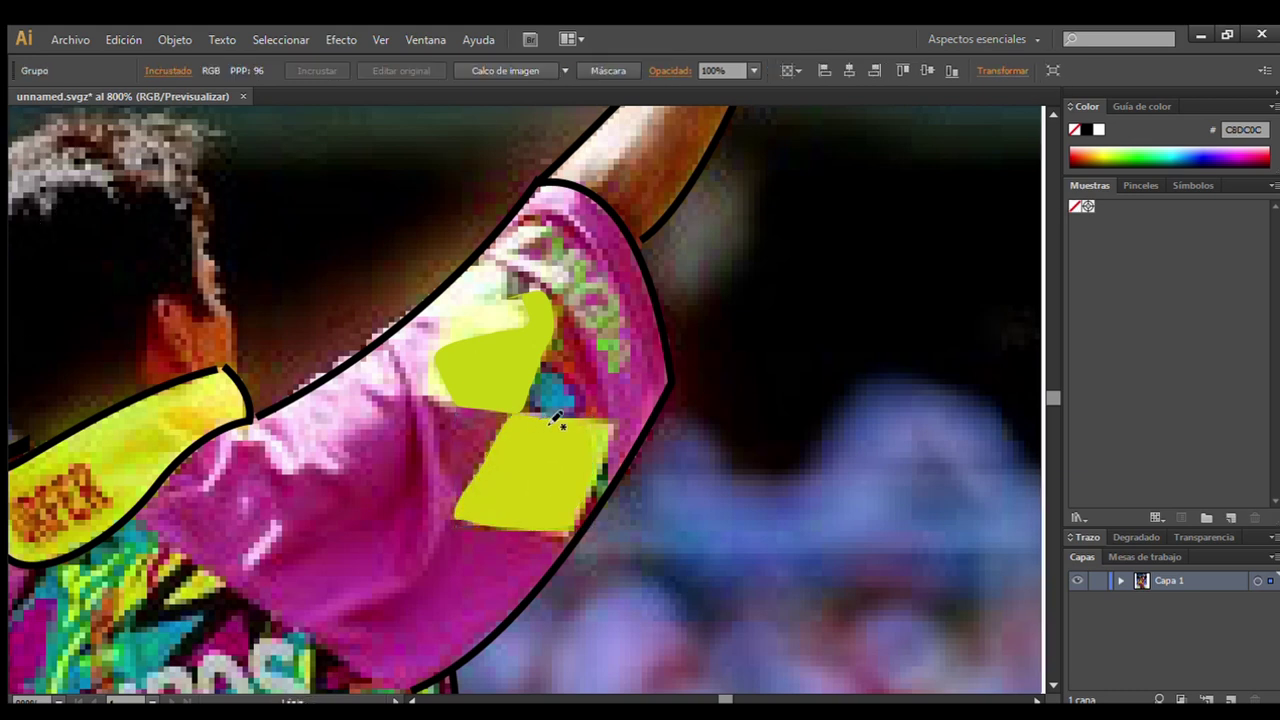
mouse_move(556, 420)
mouse_down()
mouse_move(567, 528)
mouse_move(556, 421)
mouse_up()
ctrl+click(406, 149)
Add a pale yellow (FEFBBF) highlight over the upper patch and zoom out to the figure.
drag(525, 322, 453, 412)
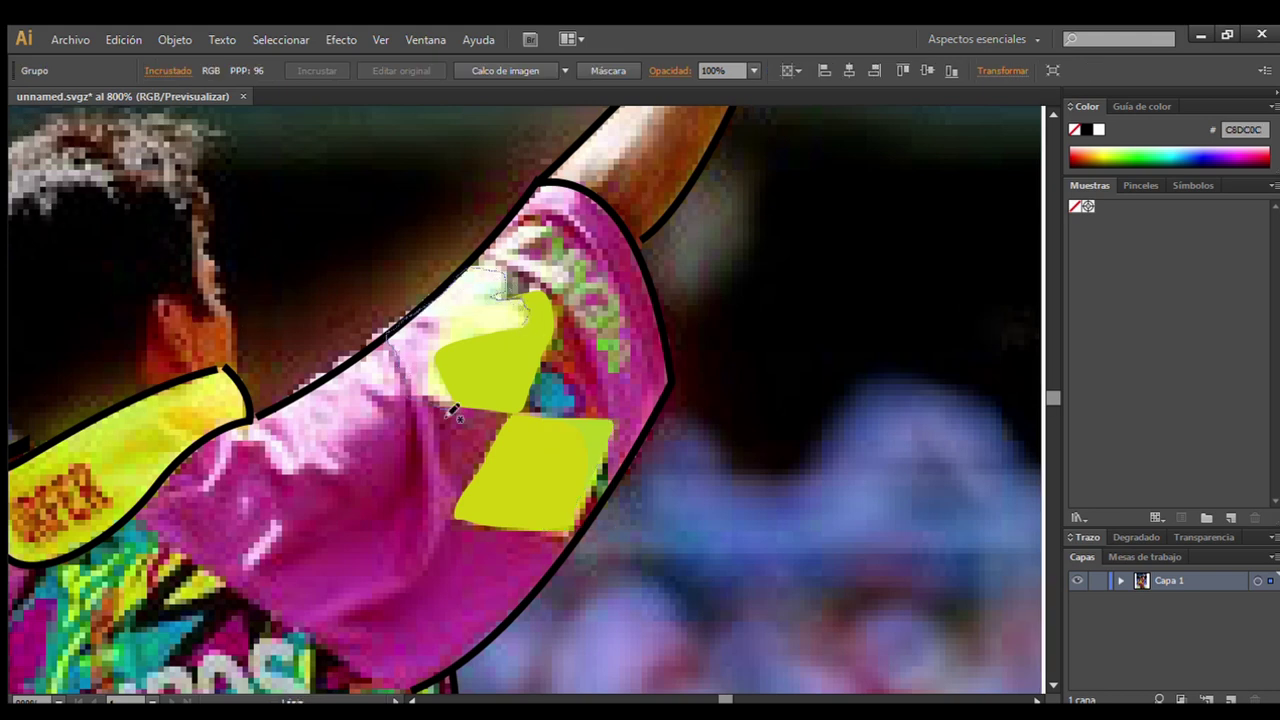
drag(453, 412, 525, 322)
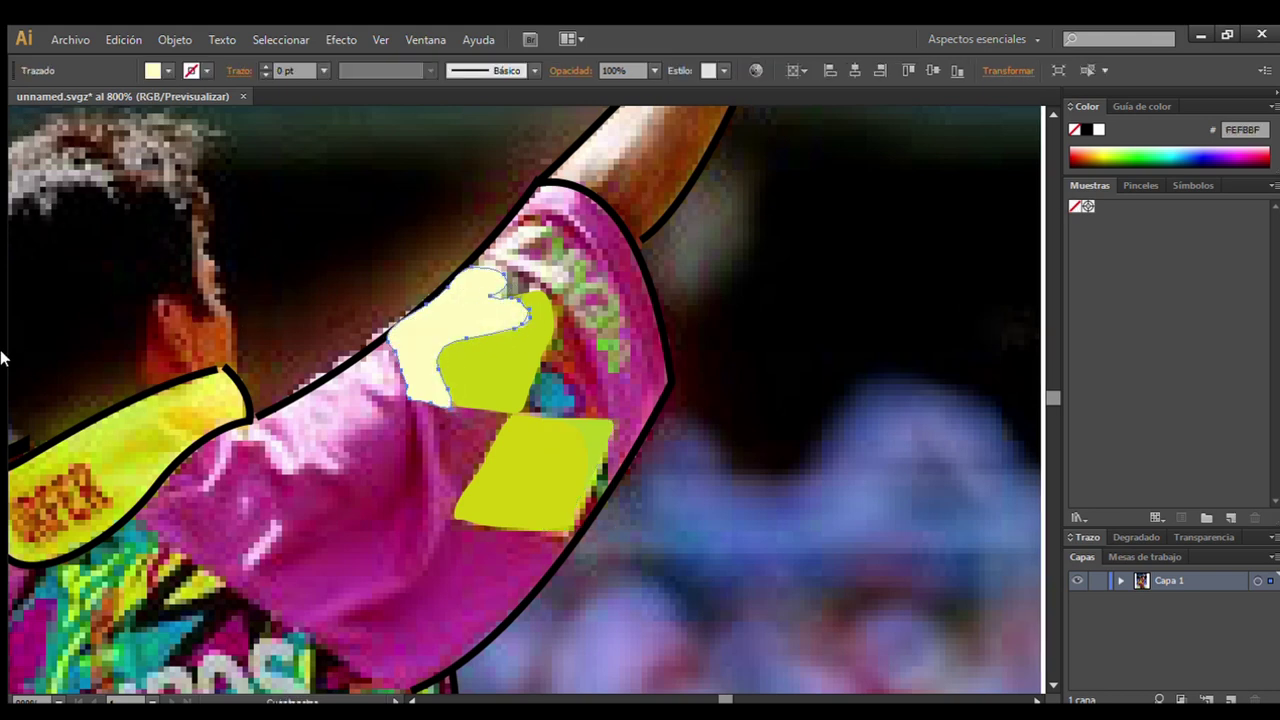
ctrl+click(2, 357)
key(ctrl+minus)
key(ctrl+minus)
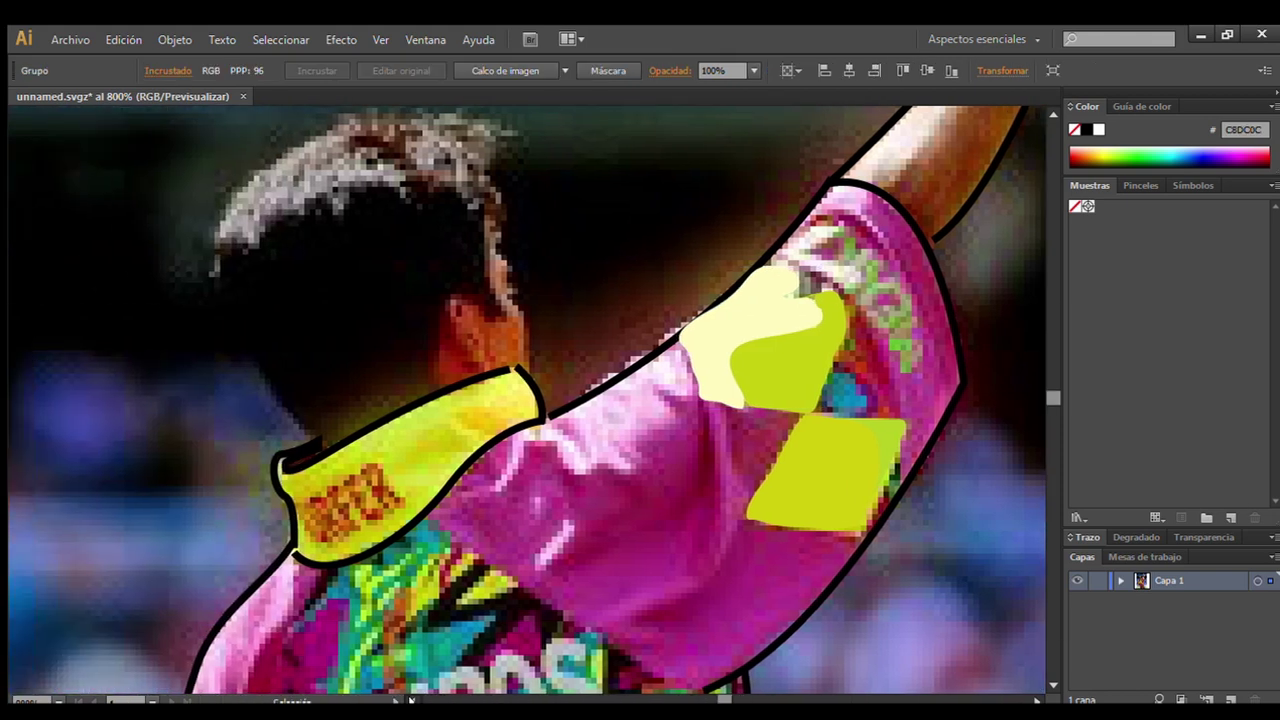
key(ctrl+minus)
key(ctrl+minus)
click(313, 398)
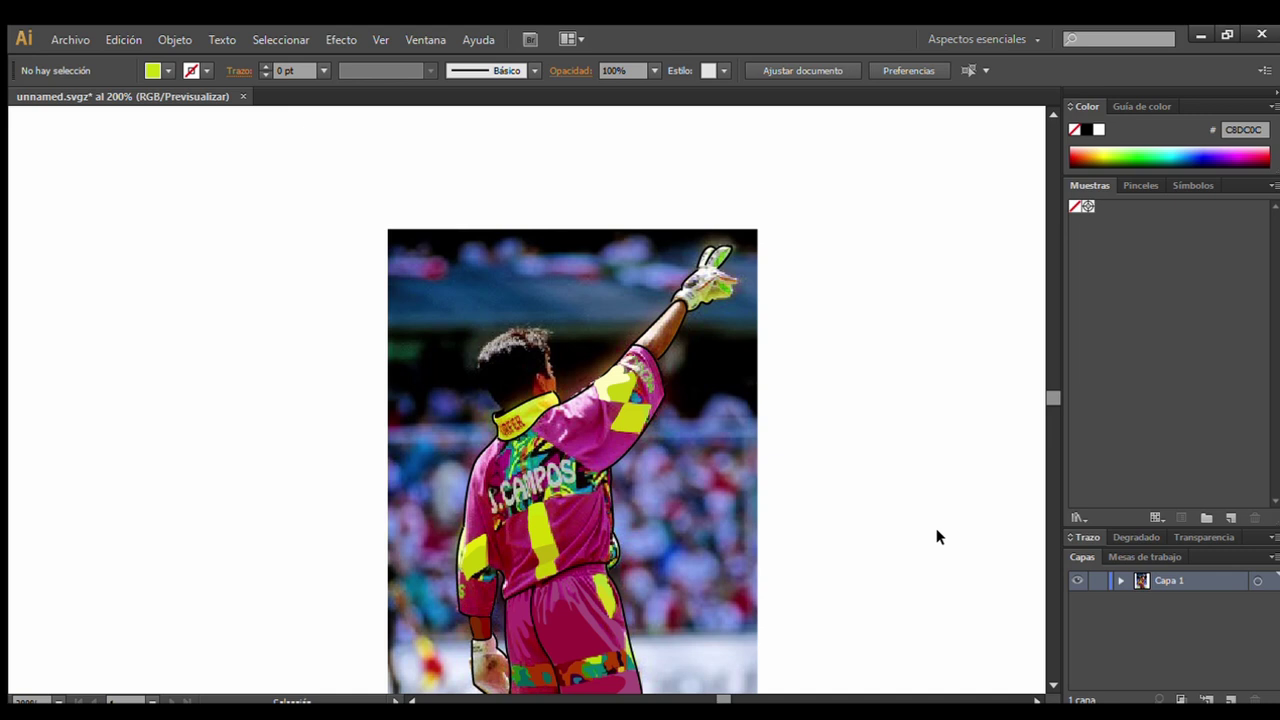
Draw a forearm highlight shape and fill it with a light tan sampled from the photo.
scroll(635, 380, up, 1)
scroll(560, 400, up, 3)
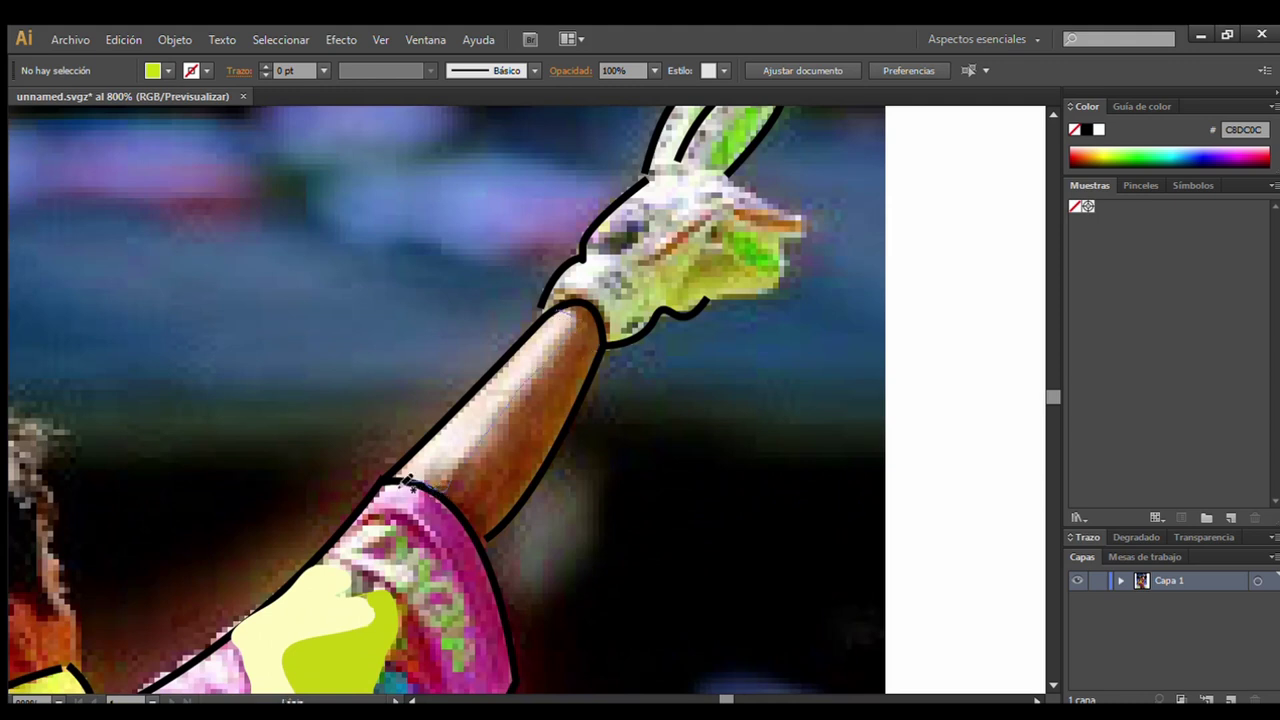
click(777, 282)
key(ctrl+z)
drag(522, 385, 552, 318)
key(i)
click(524, 371)
click(409, 336)
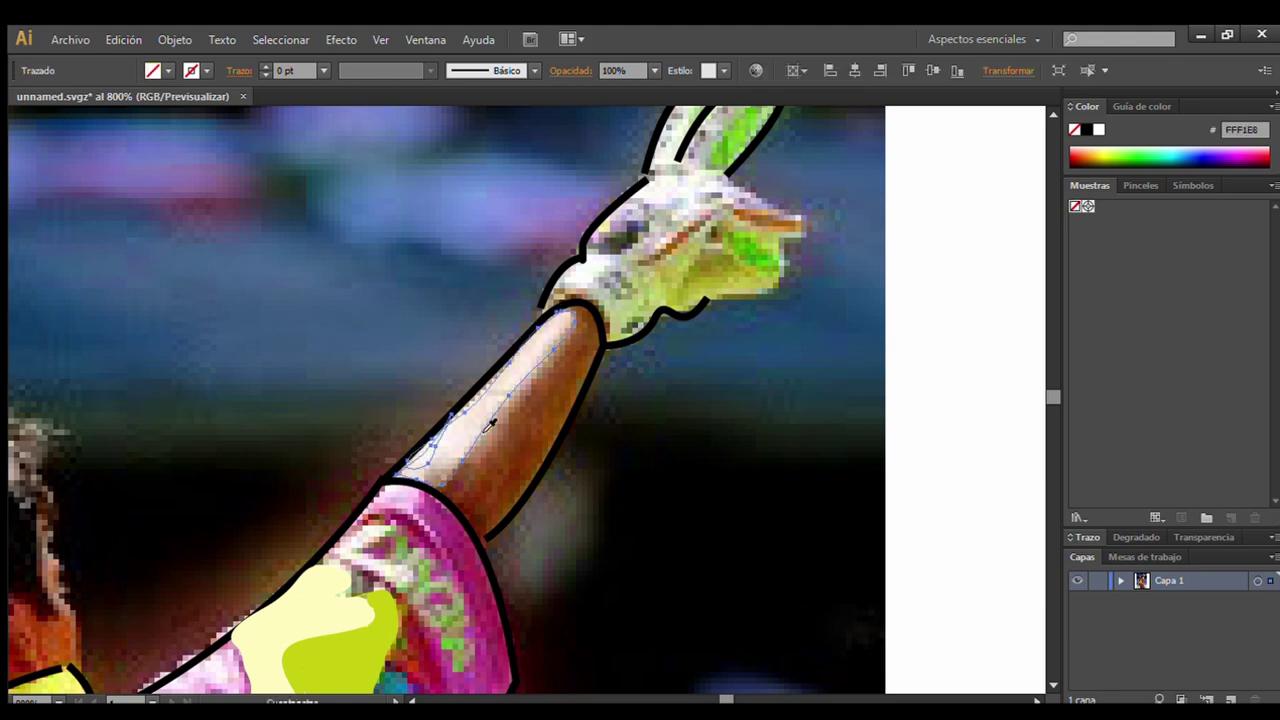
click(490, 426)
Add a darker brown shadow shape along the forearm's edges.
key(n)
mouse_move(569, 335)
mouse_down()
mouse_move(583, 390)
mouse_move(567, 343)
mouse_up()
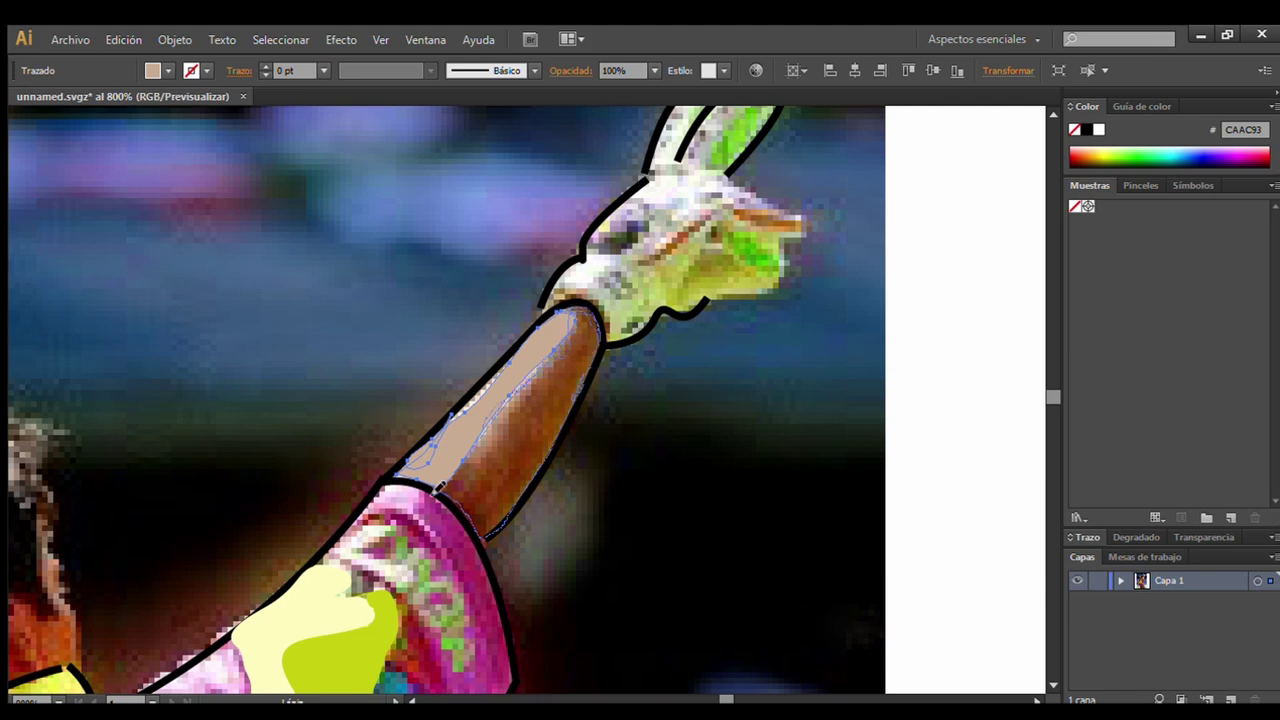
ctrl+click(29, 114)
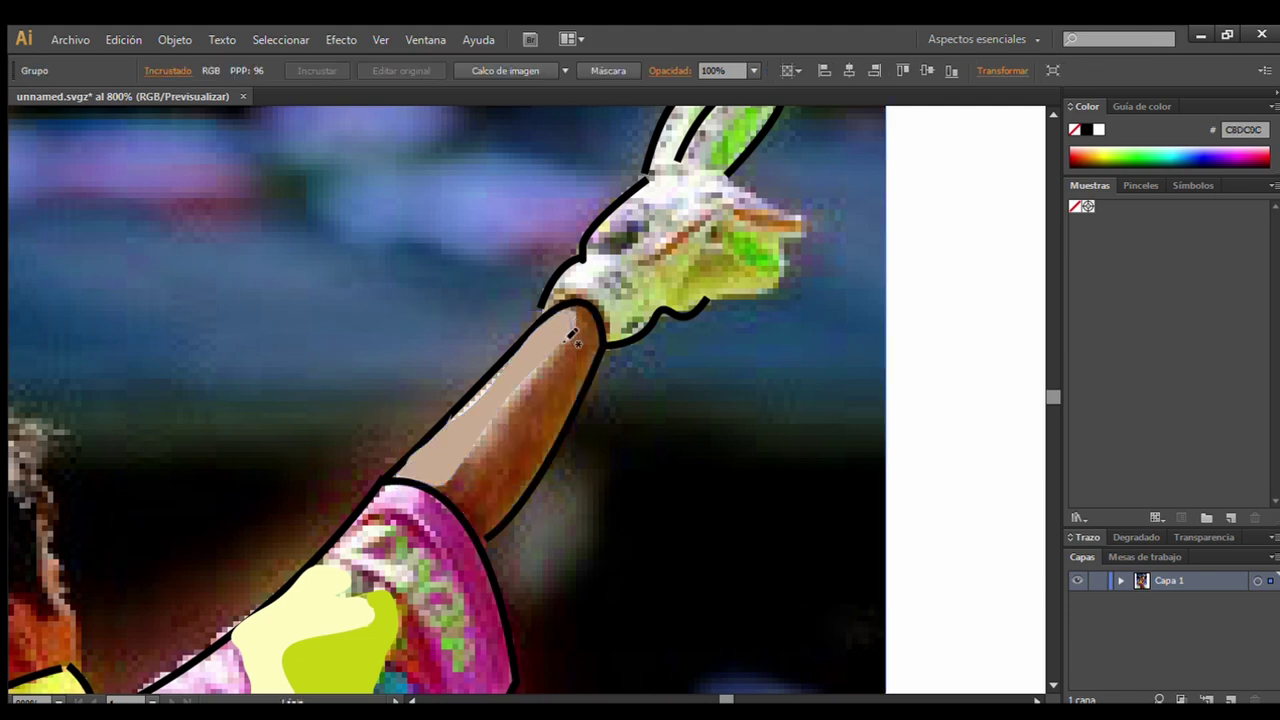
mouse_move(572, 338)
mouse_down()
mouse_move(567, 420)
mouse_move(560, 312)
mouse_up()
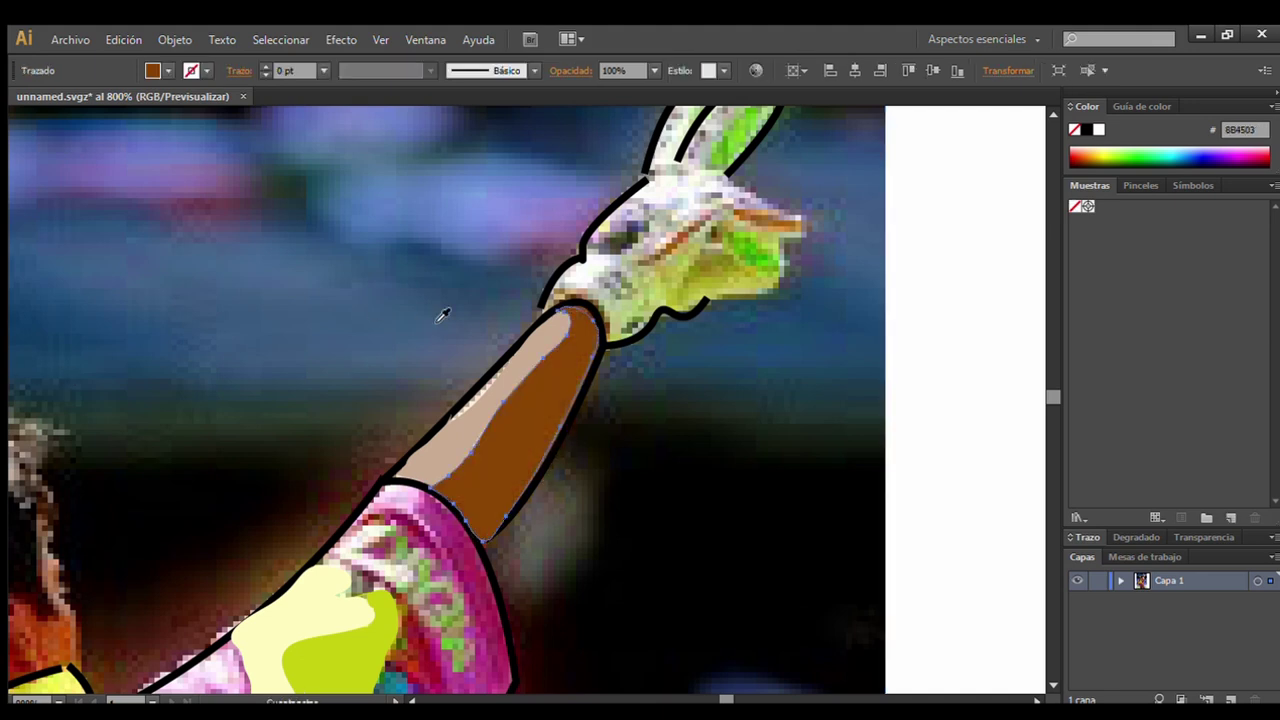
key(ctrl+shift+a)
key(ctrl+minus)
key(ctrl+minus)
key(ctrl+minus)
scroll(850, 660, down, 1)
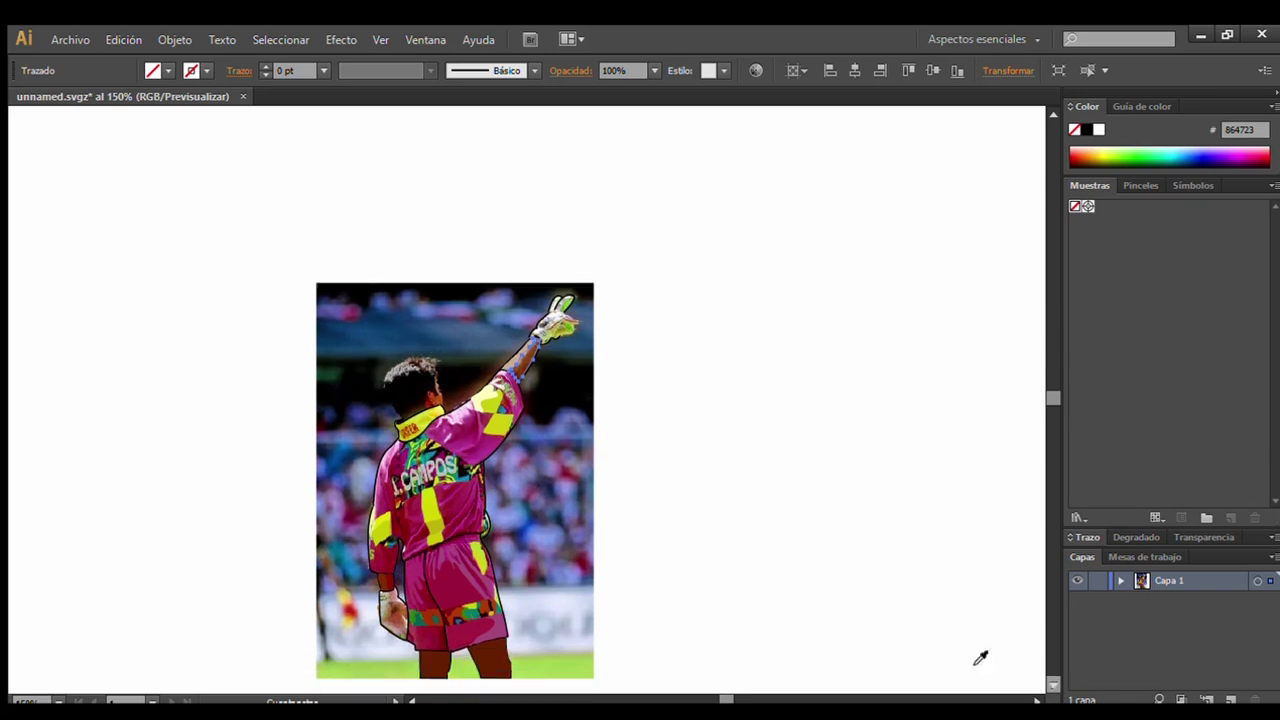
key(v)
drag(554, 505, 832, 500)
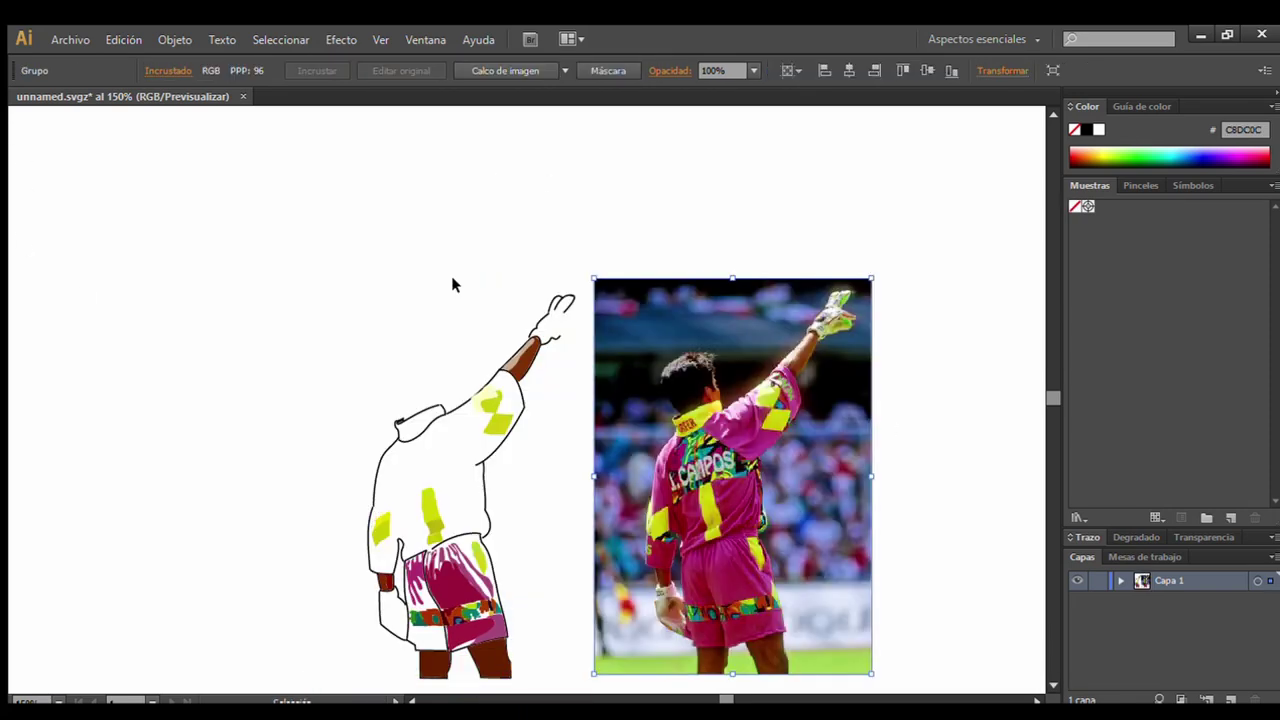
key(ctrl+z)
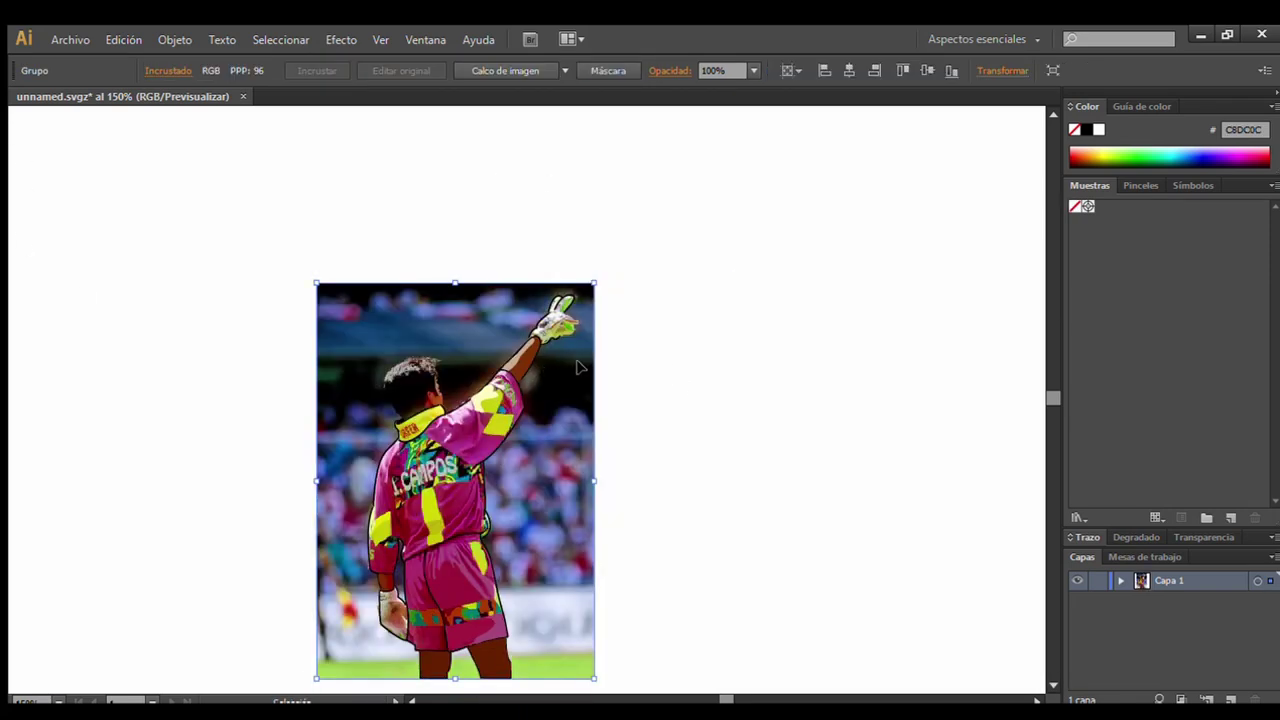
key(ctrl+shift+bracketleft)
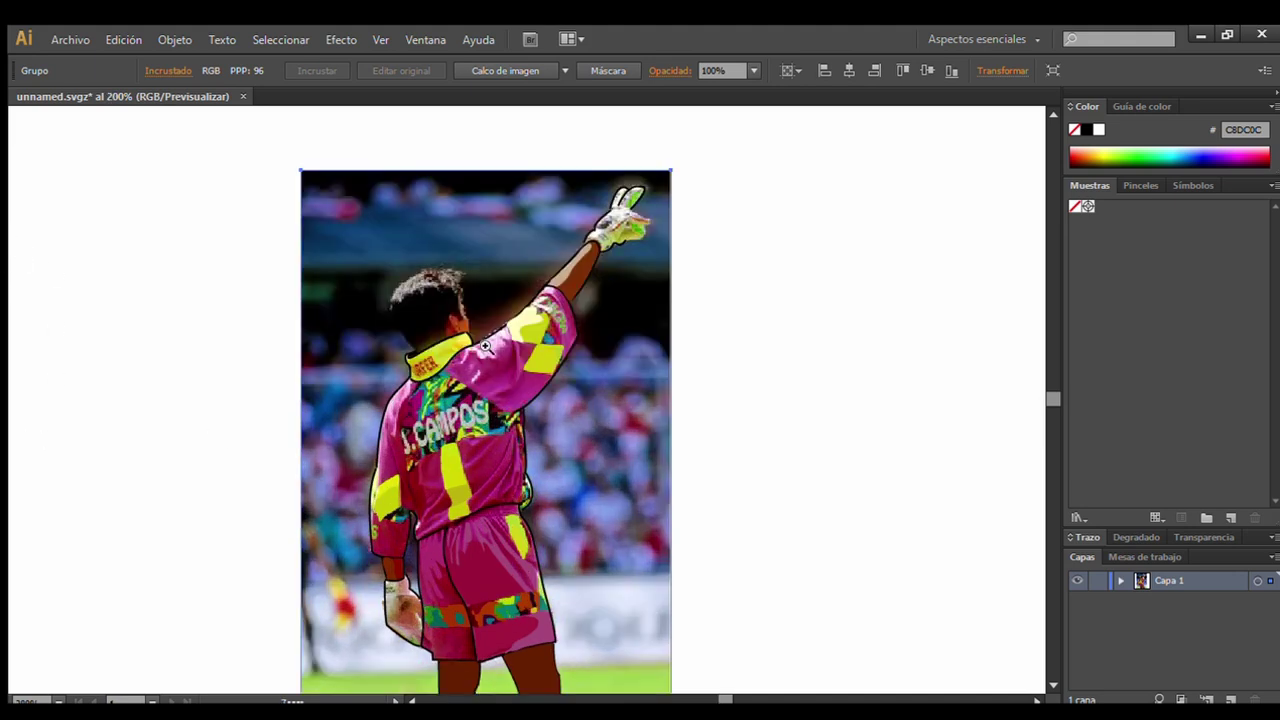
key(ctrl+plus)
key(ctrl+plus)
key(ctrl+plus)
key(n)
mouse_move(462, 390)
mouse_down()
mouse_move(508, 310)
mouse_move(460, 385)
mouse_up()
Draw a light pink shoulder highlight with drips plus a small sleeve highlight.
key(ctrl+z)
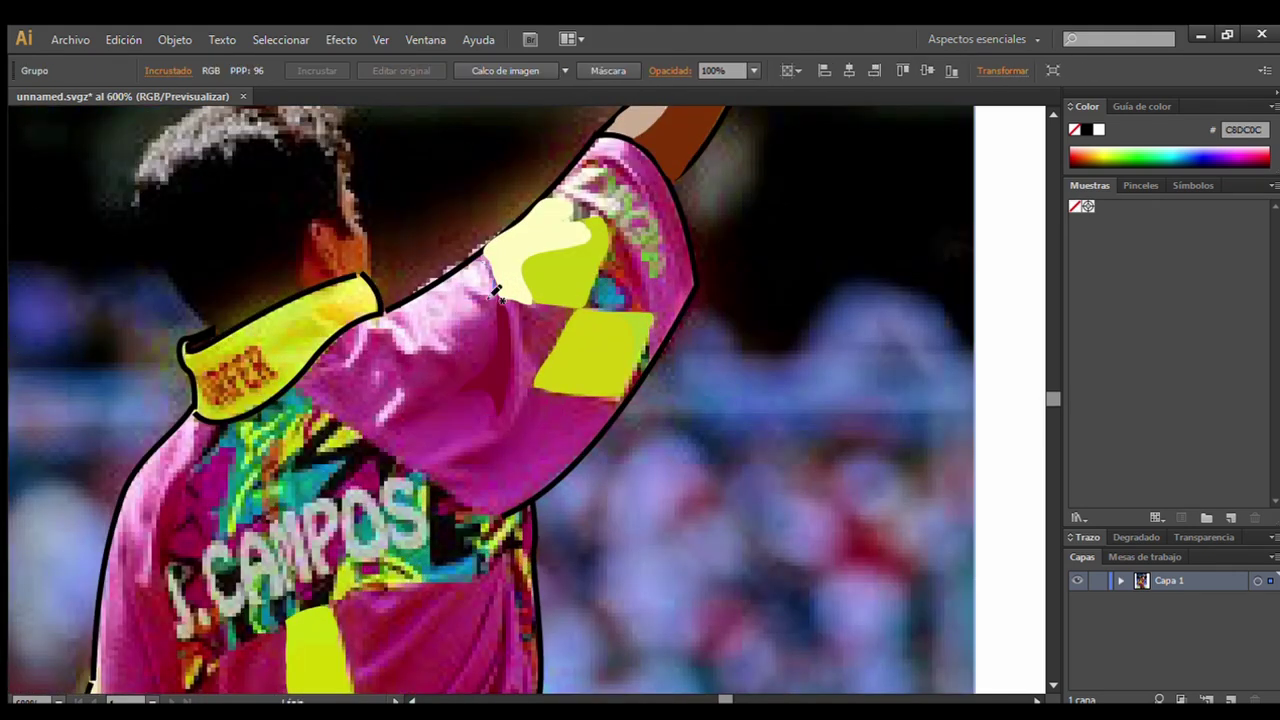
drag(390, 335, 478, 260)
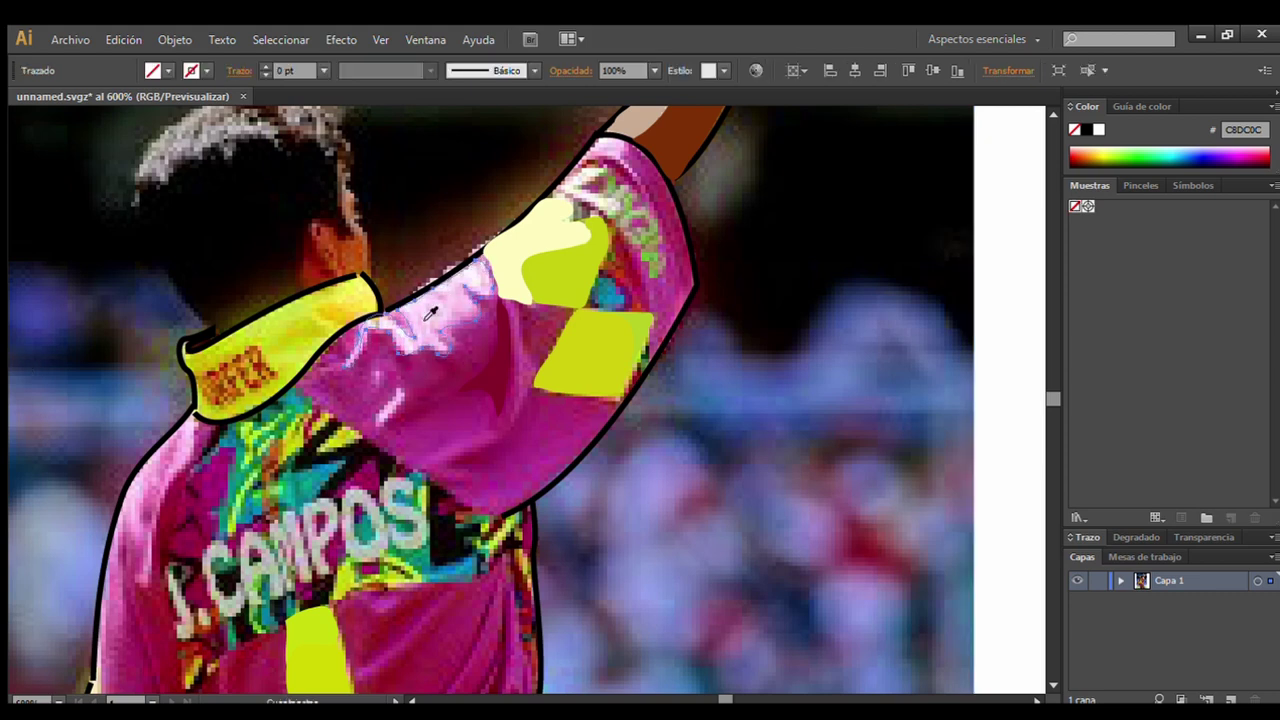
drag(481, 263, 350, 338)
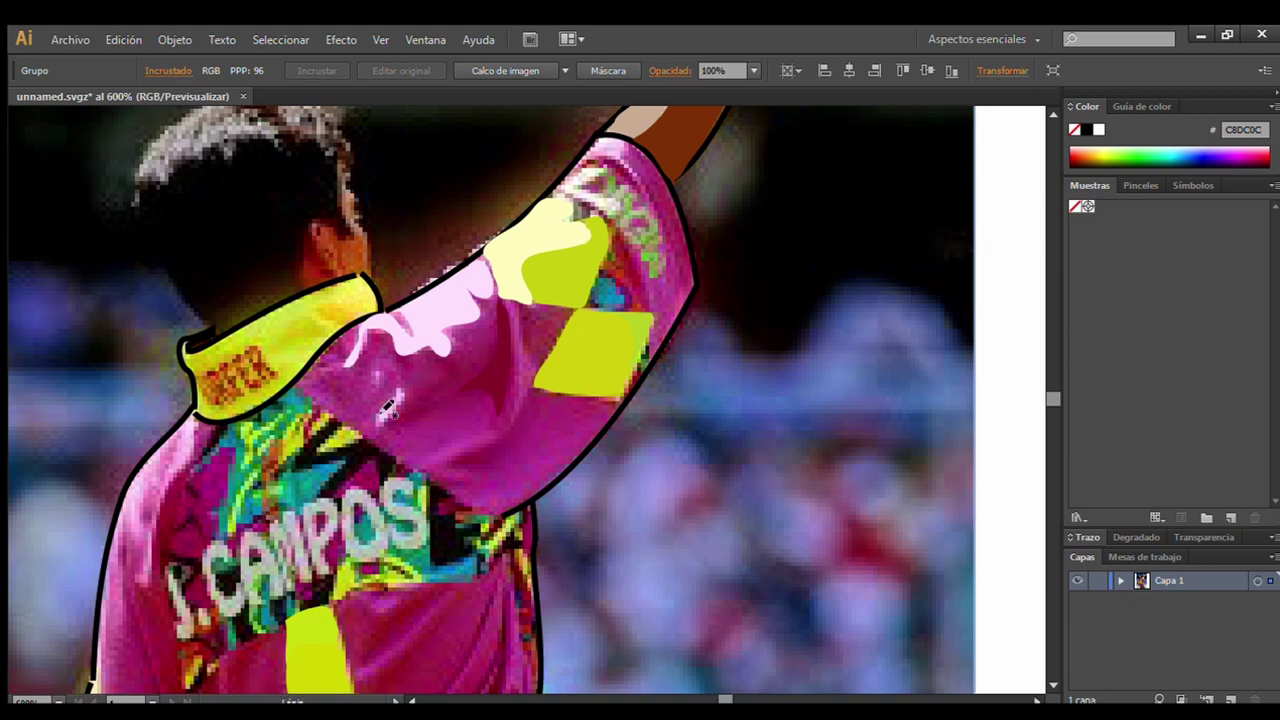
drag(400, 391, 376, 425)
click(496, 153)
Add magenta shading shapes to the sleeve, including a shadow on the lower sleeve.
mouse_move(510, 305)
mouse_down()
mouse_move(489, 450)
mouse_move(512, 310)
mouse_up()
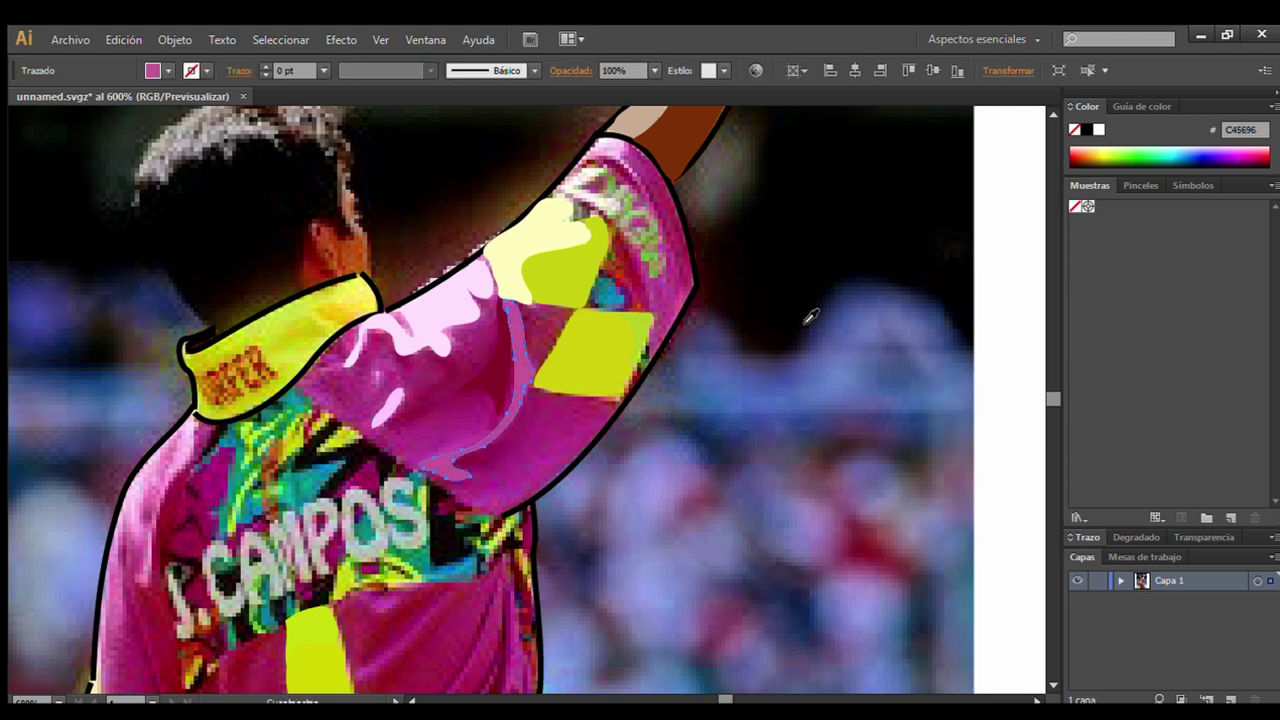
key(v)
click(622, 370)
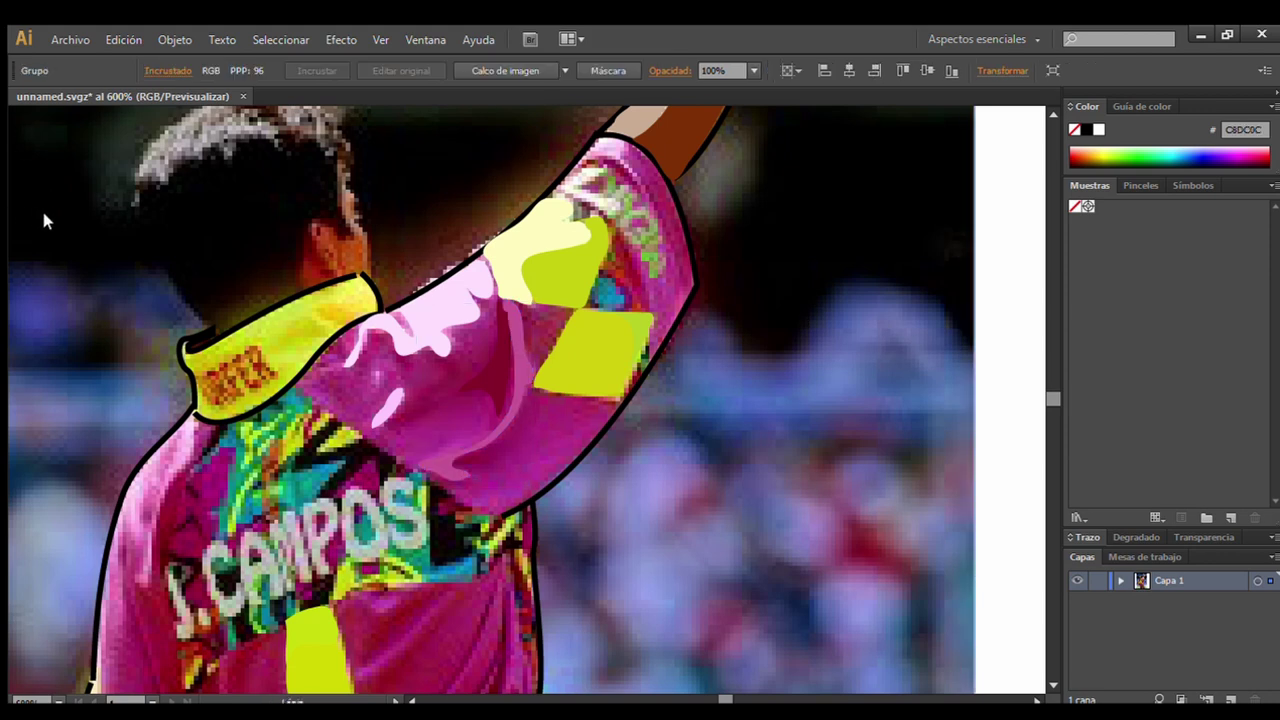
key(n)
drag(523, 395, 537, 497)
drag(533, 497, 523, 396)
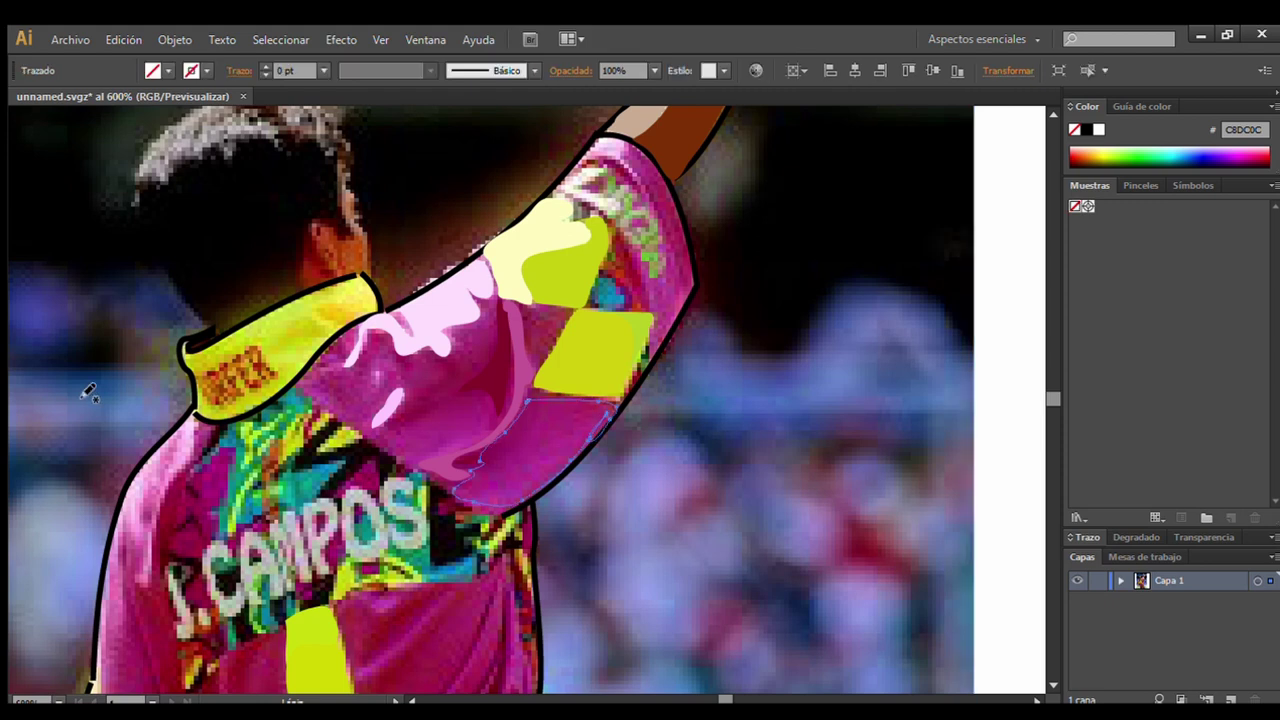
key(i)
click(530, 430)
key(v)
click(49, 211)
Trace another sleeve shadow and a darker fold filled with dark magenta.
key(n)
mouse_move(440, 408)
mouse_down()
mouse_move(486, 400)
mouse_move(420, 463)
mouse_move(449, 409)
mouse_up()
key(v)
click(19, 211)
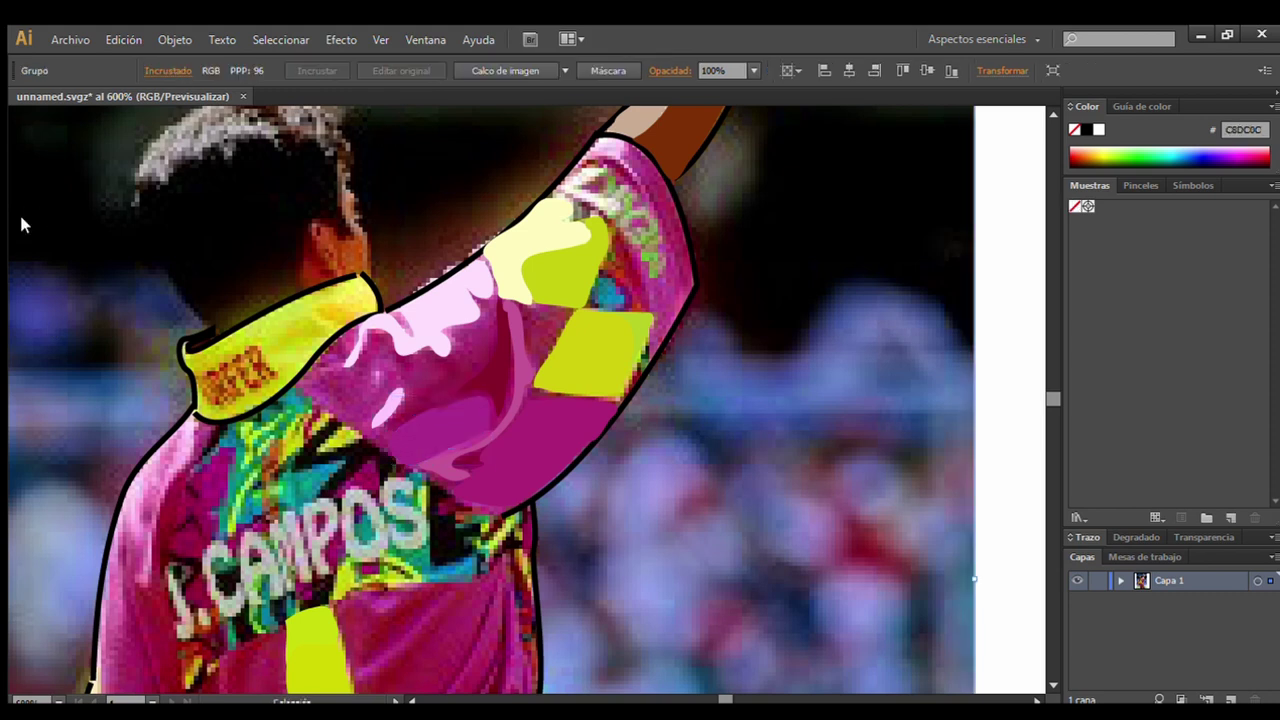
key(n)
mouse_move(488, 333)
mouse_down()
mouse_move(393, 440)
mouse_move(440, 400)
mouse_up()
key(v)
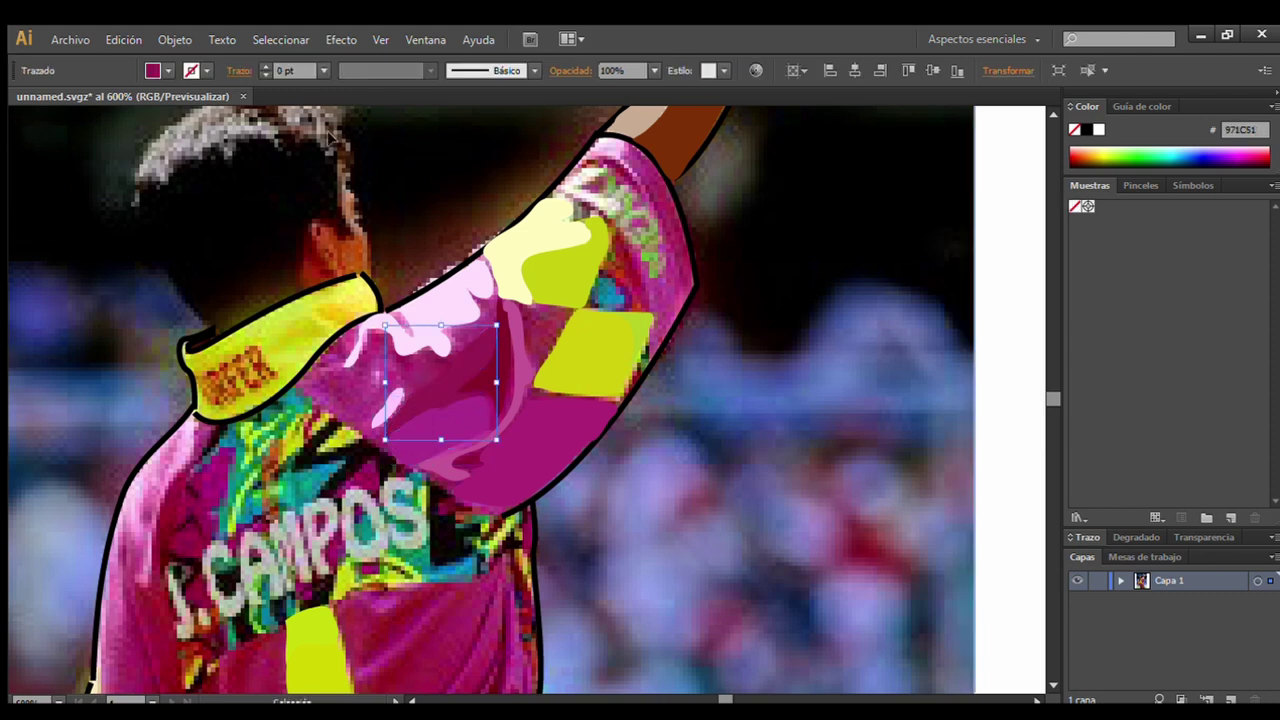
click(22, 220)
Add one more fold shape running along the sleeve.
key(n)
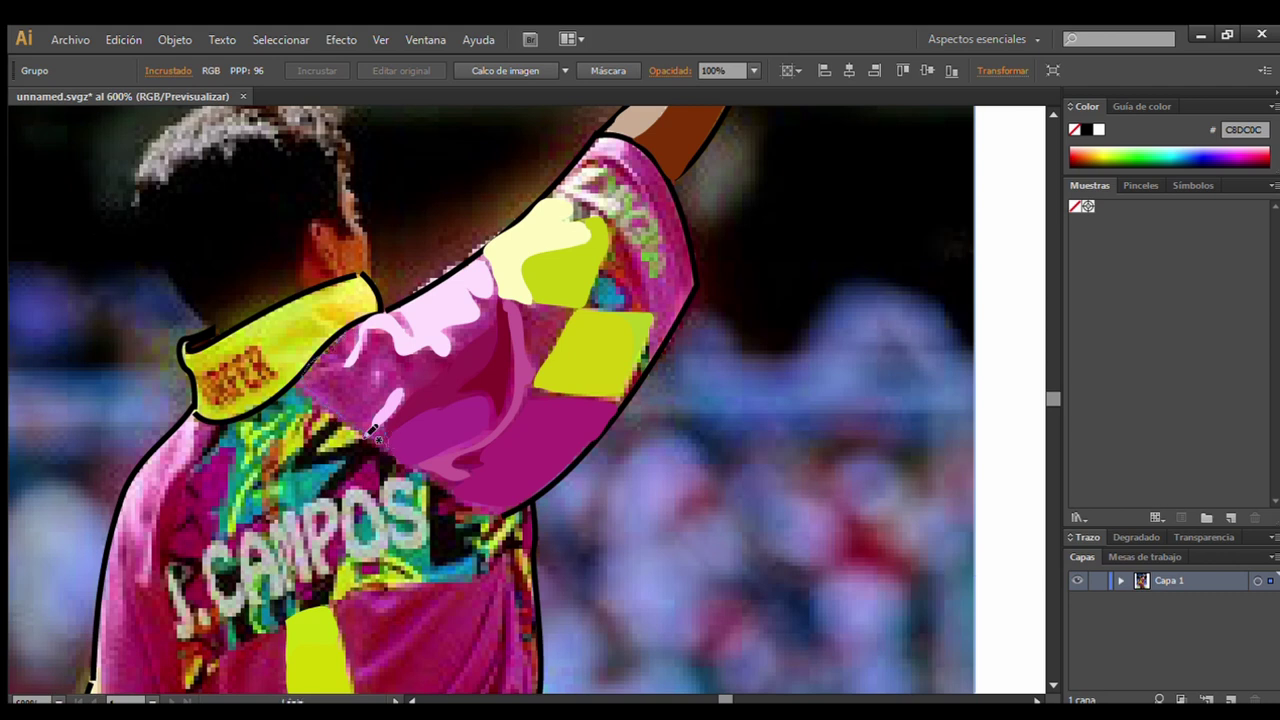
drag(406, 404, 441, 362)
drag(446, 362, 355, 372)
key(ctrl+z)
click(411, 699)
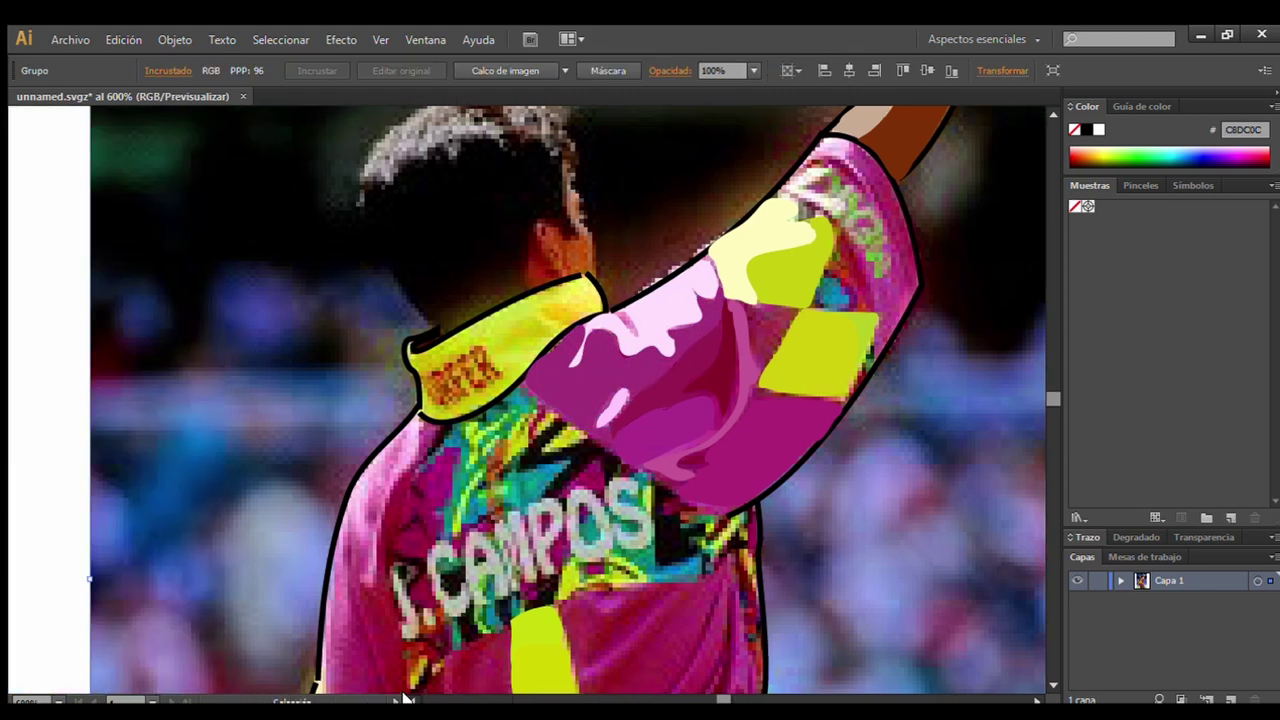
Add a light pink highlight along the jersey's left edge.
scroll(1027, 375, down, 5)
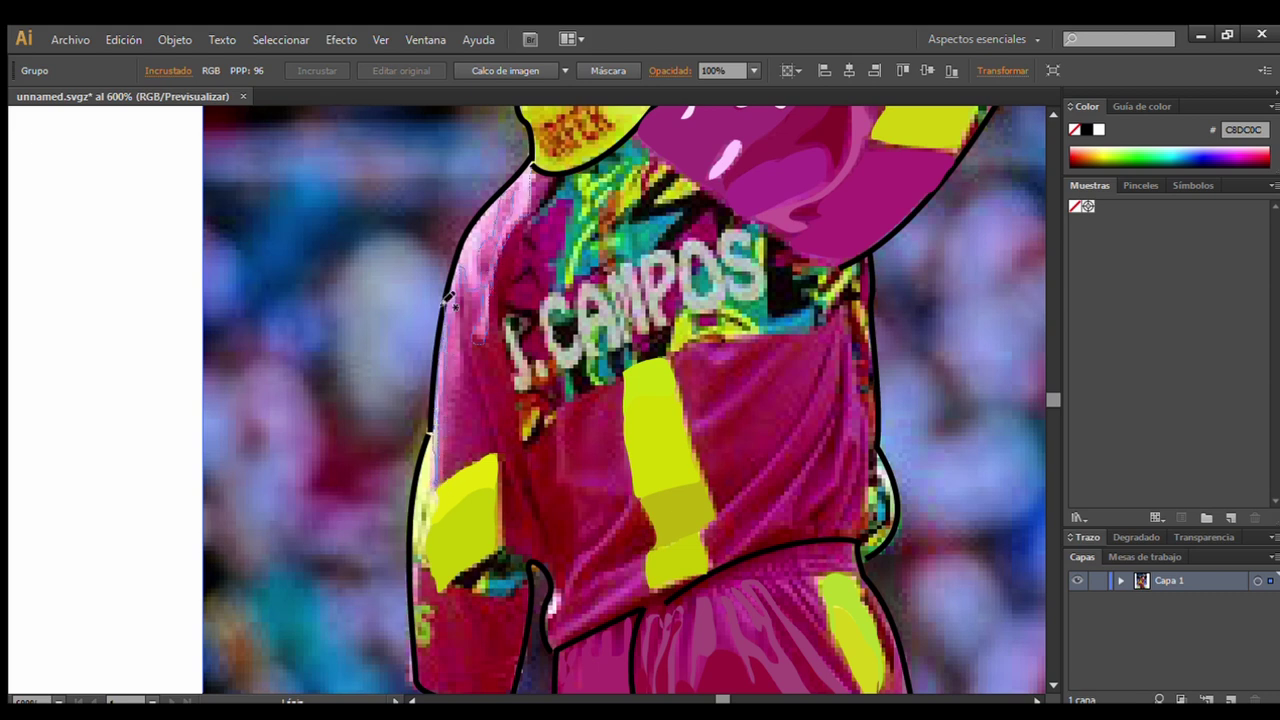
drag(434, 429, 528, 168)
click(490, 235)
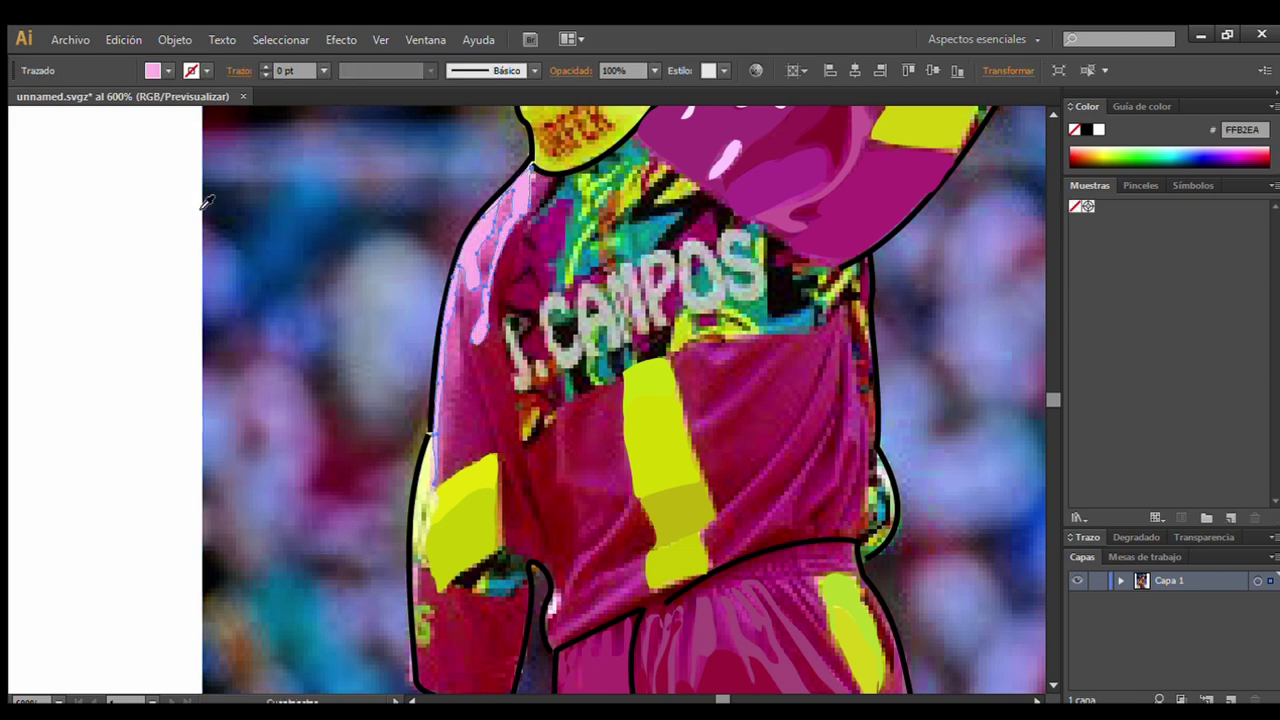
ctrl+click(131, 146)
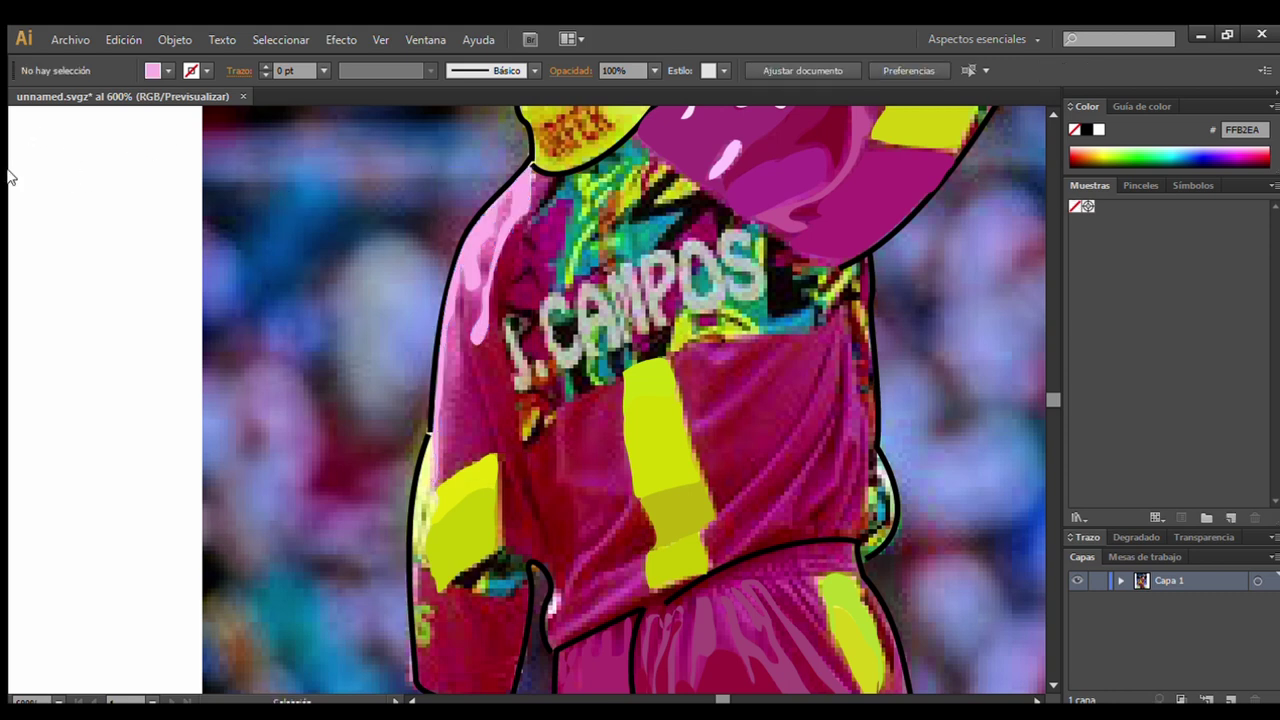
Trace several magenta fold shapes on the jersey's right side and lower jersey.
drag(784, 350, 772, 357)
ctrl+click(83, 170)
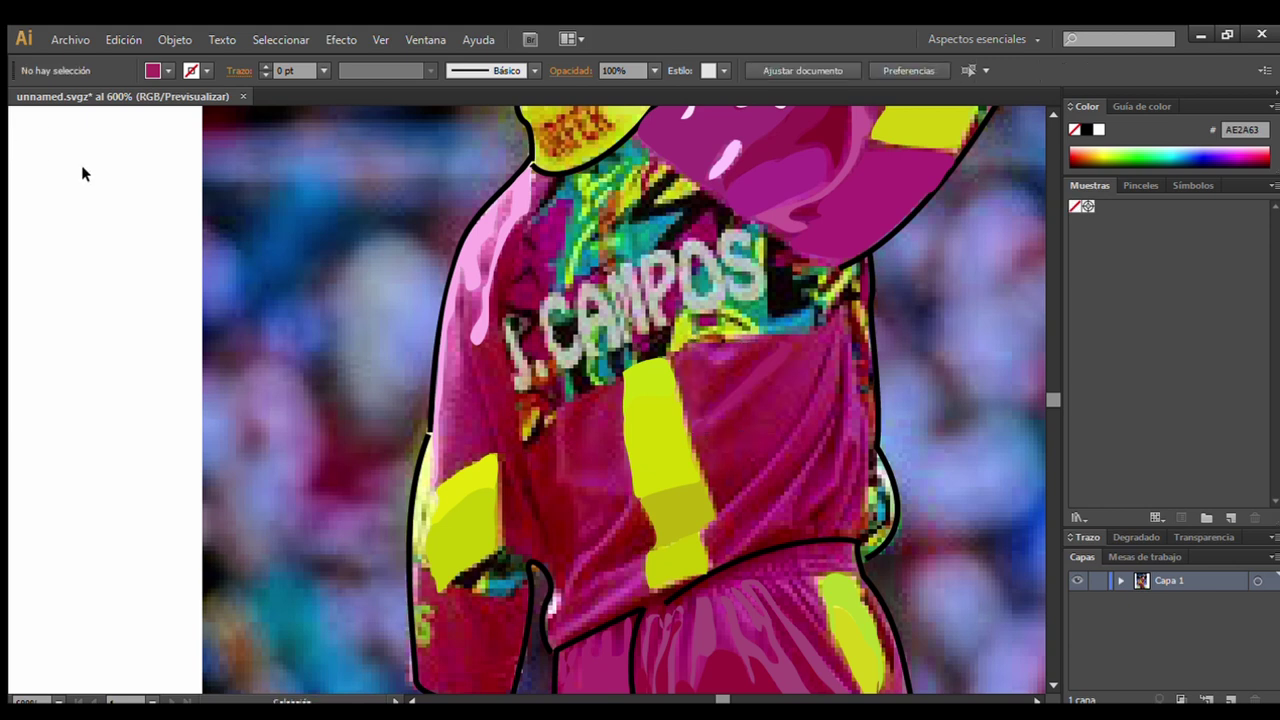
mouse_move(826, 343)
mouse_down()
mouse_move(727, 517)
mouse_move(815, 410)
mouse_move(789, 491)
mouse_move(729, 563)
mouse_move(797, 531)
mouse_move(832, 446)
mouse_up()
ctrl+click(121, 228)
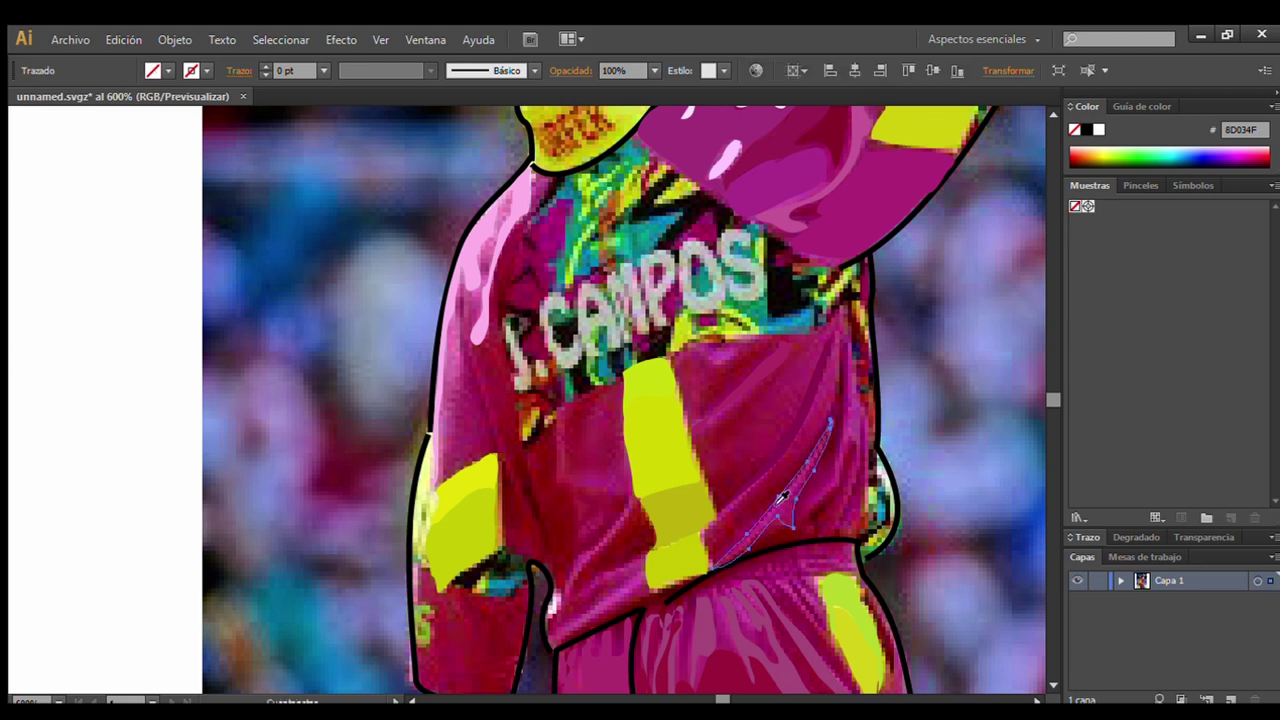
ctrl+click(147, 119)
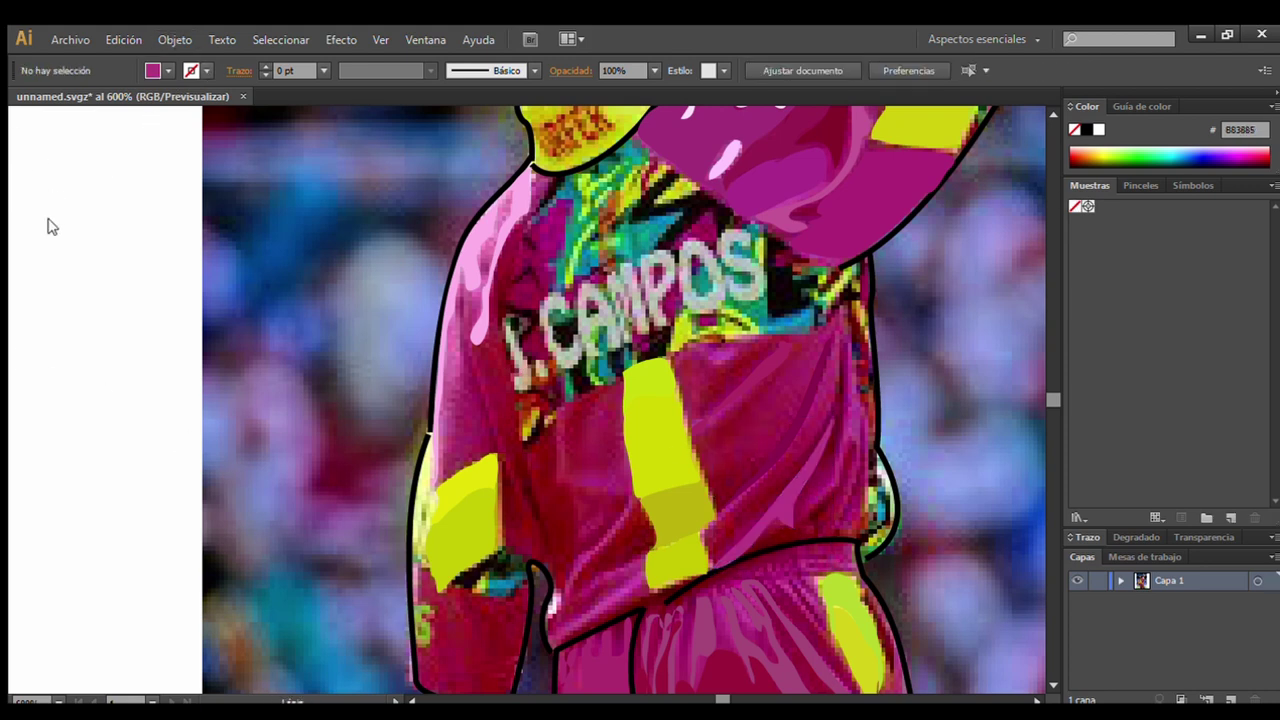
mouse_move(623, 500)
mouse_down()
mouse_move(580, 576)
mouse_move(634, 491)
mouse_up()
ctrl+click(337, 143)
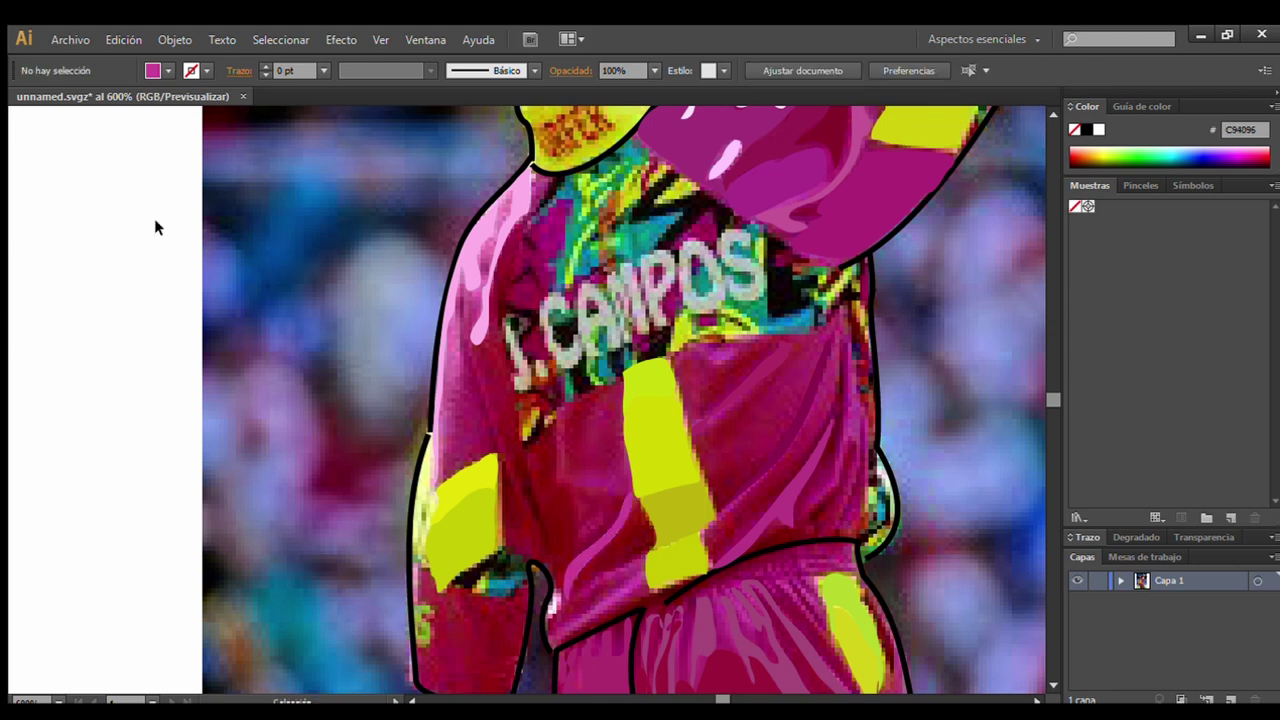
mouse_move(845, 450)
mouse_down()
mouse_move(862, 472)
mouse_move(852, 408)
mouse_up()
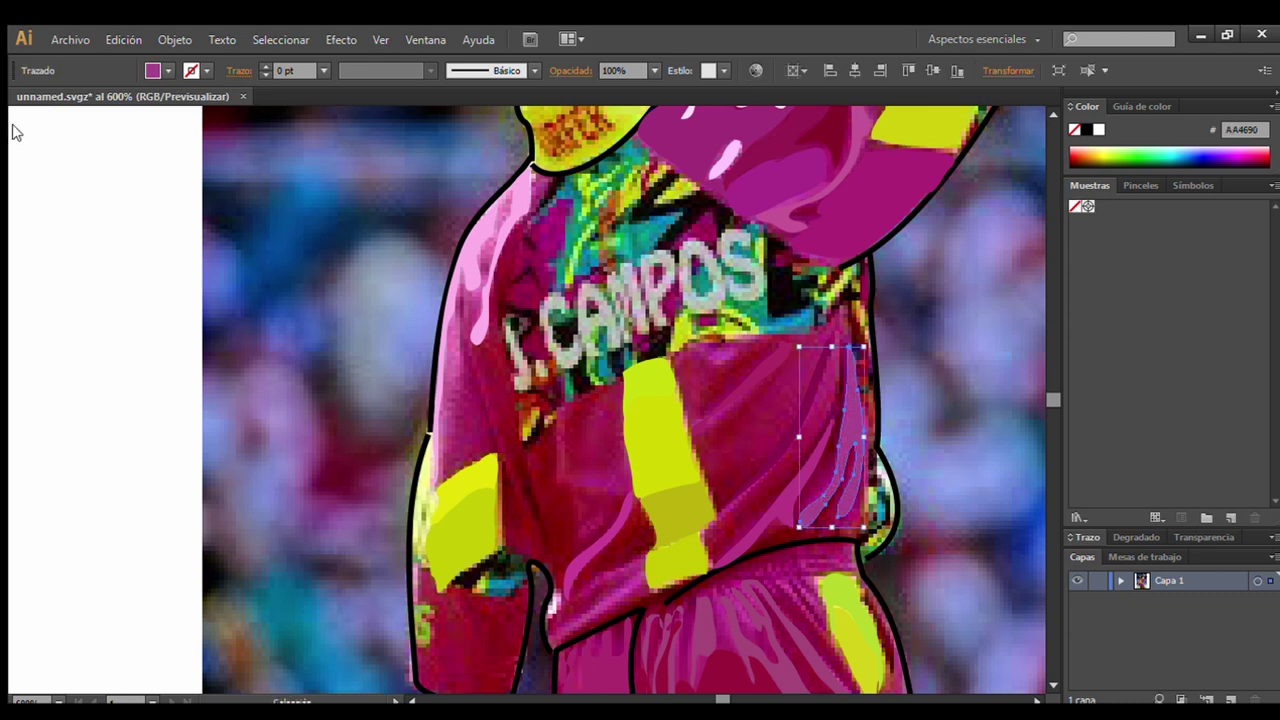
ctrl+click(160, 248)
drag(840, 338, 838, 325)
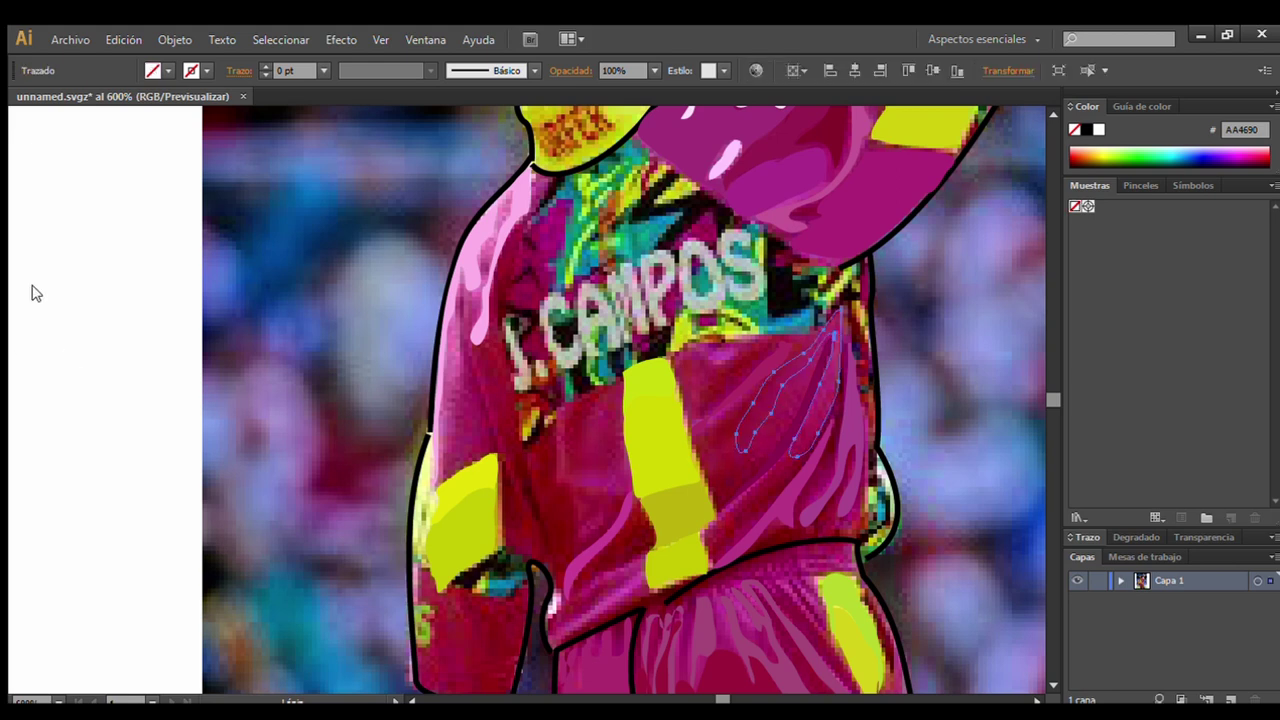
ctrl+click(110, 126)
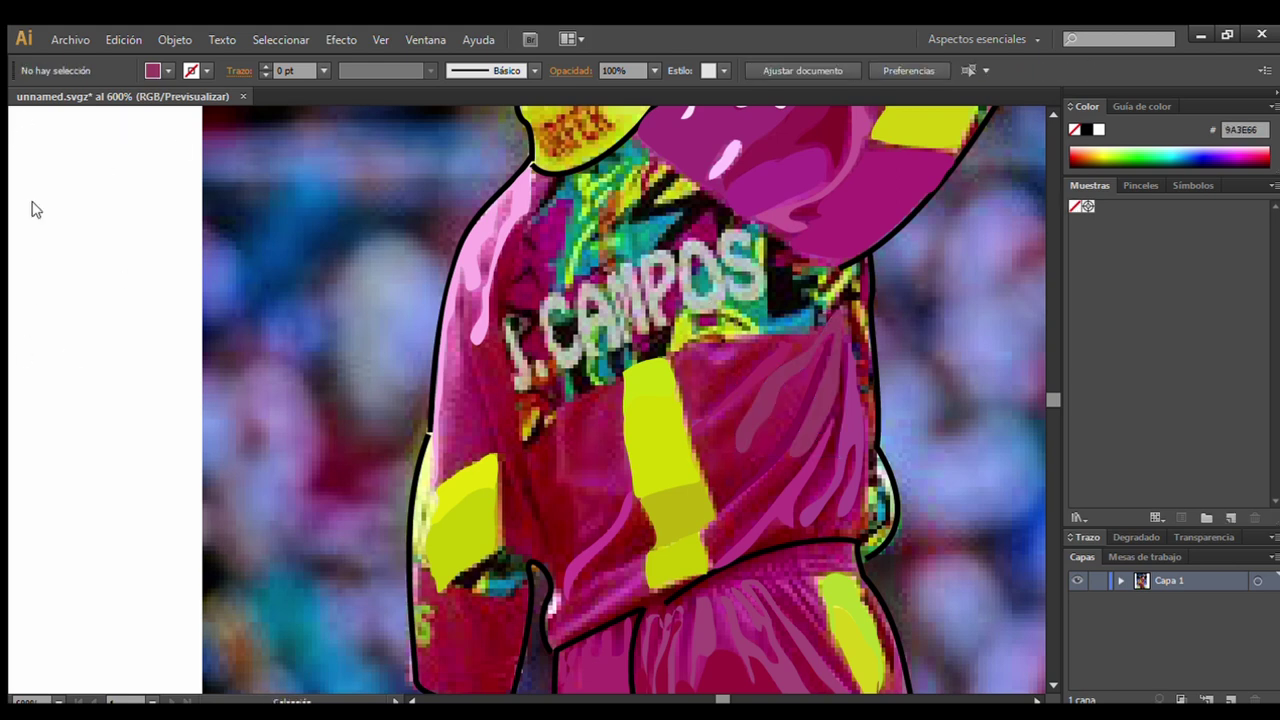
Add a shading strip, a small dark fold and a dark red shape on the jersey's left side.
mouse_move(567, 412)
mouse_down()
mouse_move(601, 478)
mouse_move(560, 412)
mouse_up()
ctrl+click(117, 143)
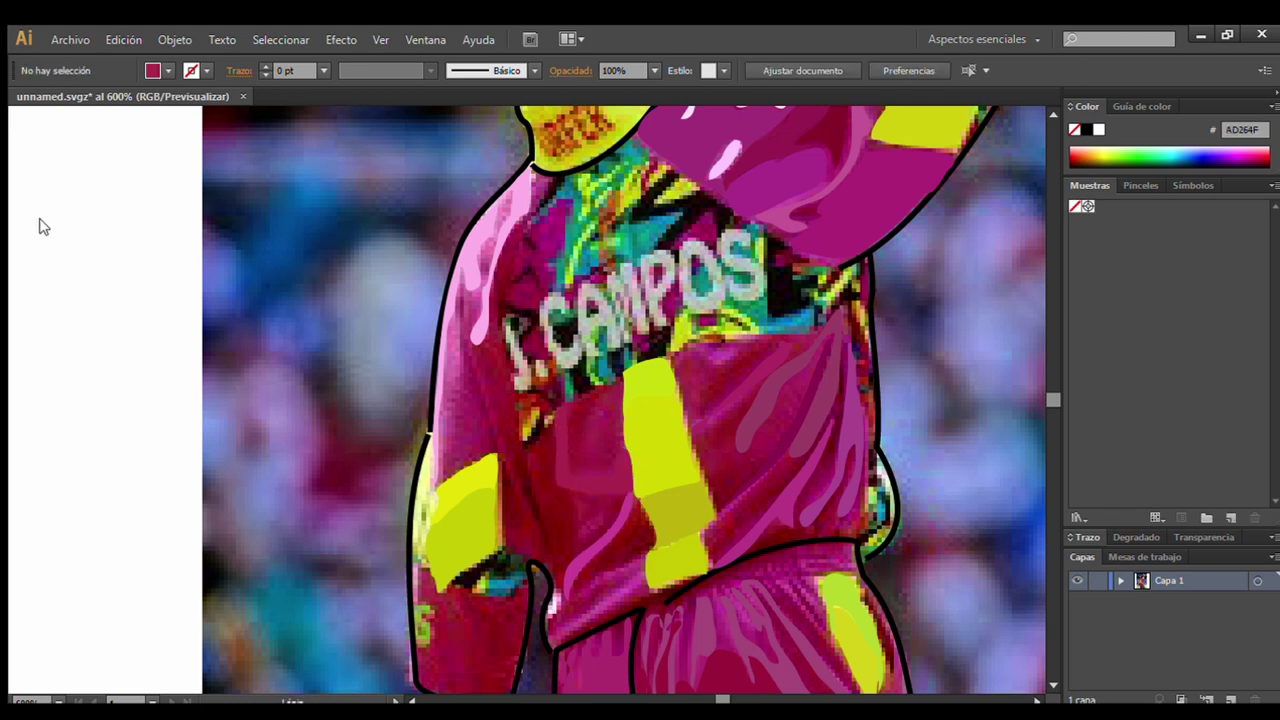
mouse_move(522, 456)
mouse_down()
mouse_move(539, 493)
mouse_move(521, 456)
mouse_up()
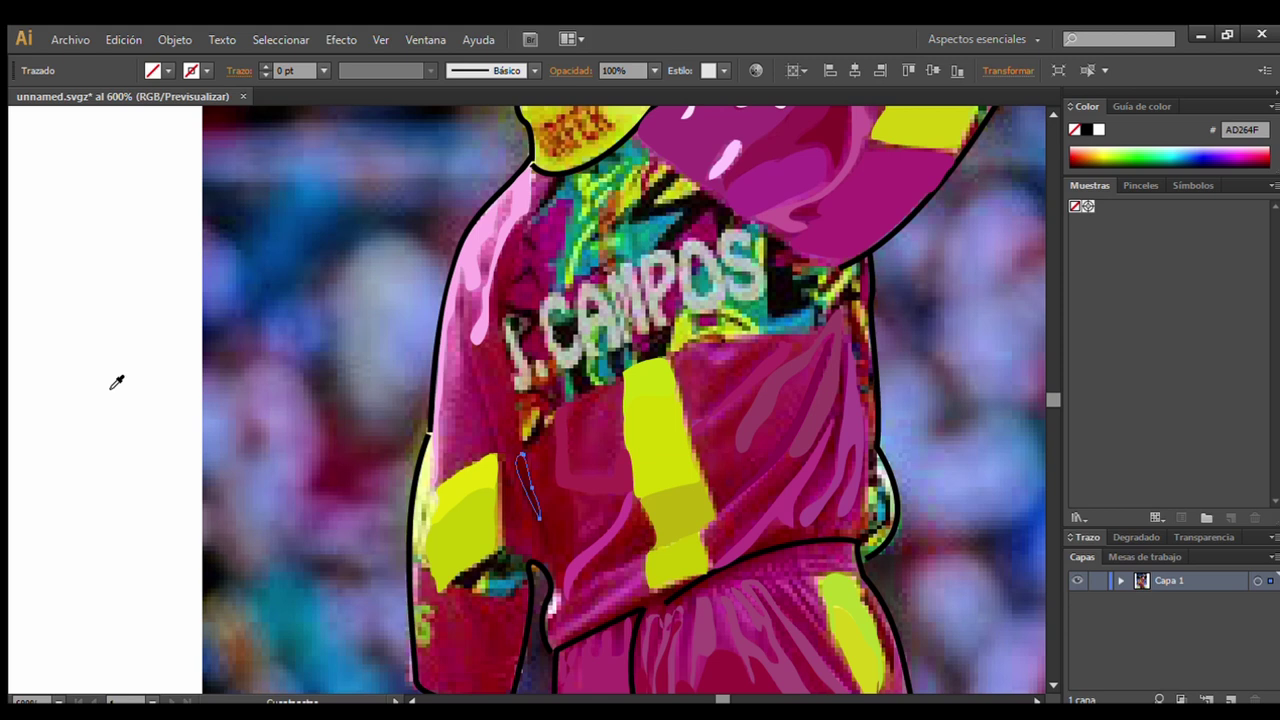
ctrl+click(24, 126)
mouse_move(478, 357)
mouse_down()
mouse_move(527, 516)
mouse_move(478, 360)
mouse_up()
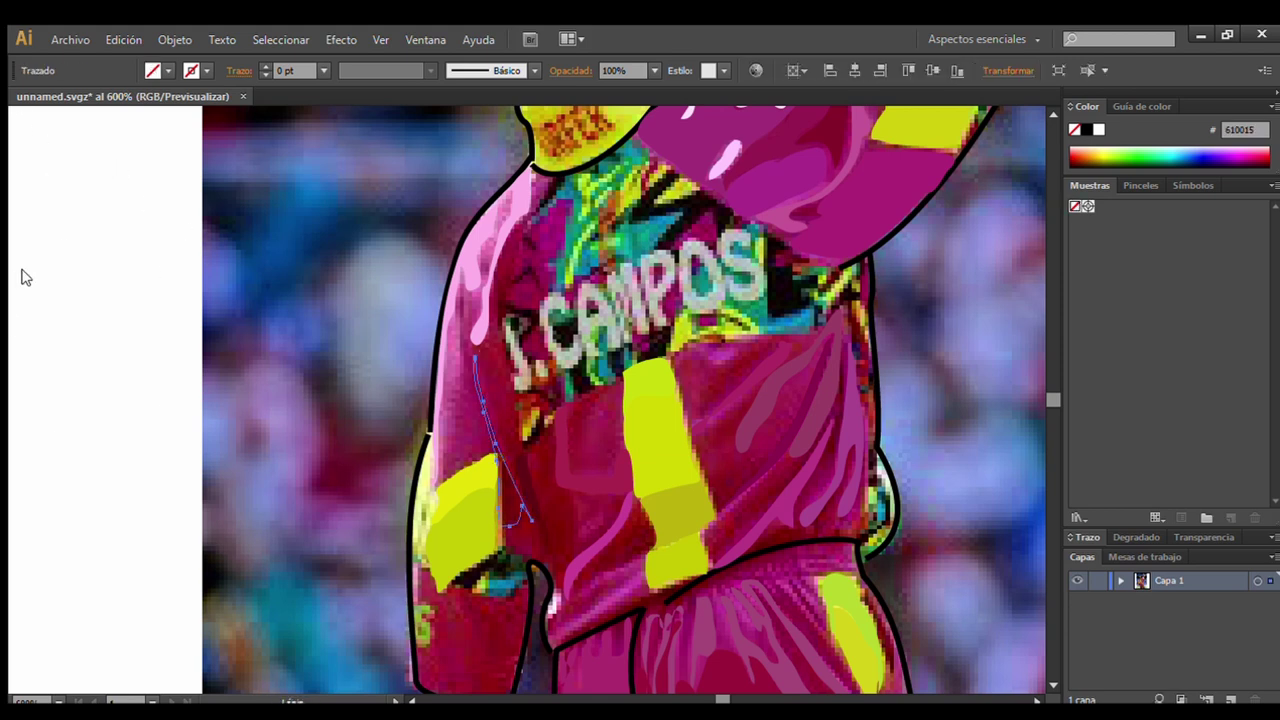
key(i)
click(520, 504)
ctrl+click(71, 143)
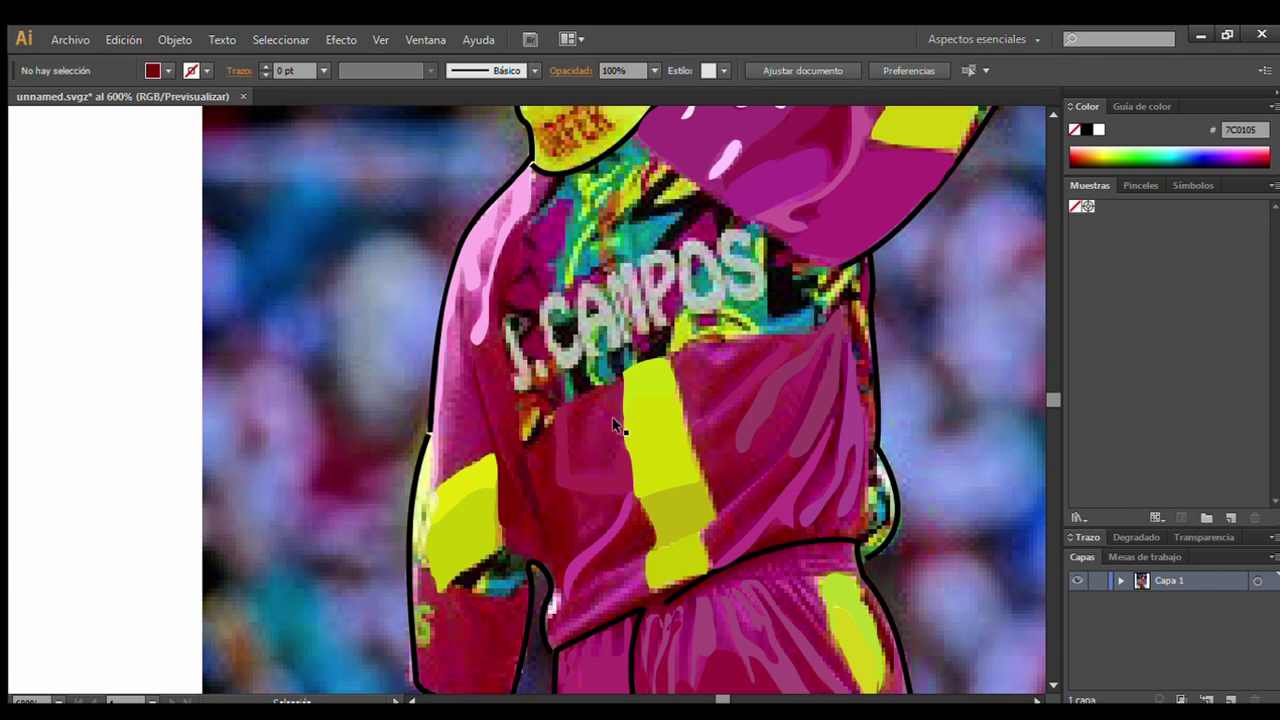
Draw a dark pink shadow on the jersey's left side and apply light pink to the shoulder highlight.
mouse_move(586, 596)
mouse_down()
mouse_move(572, 620)
mouse_move(640, 578)
mouse_up()
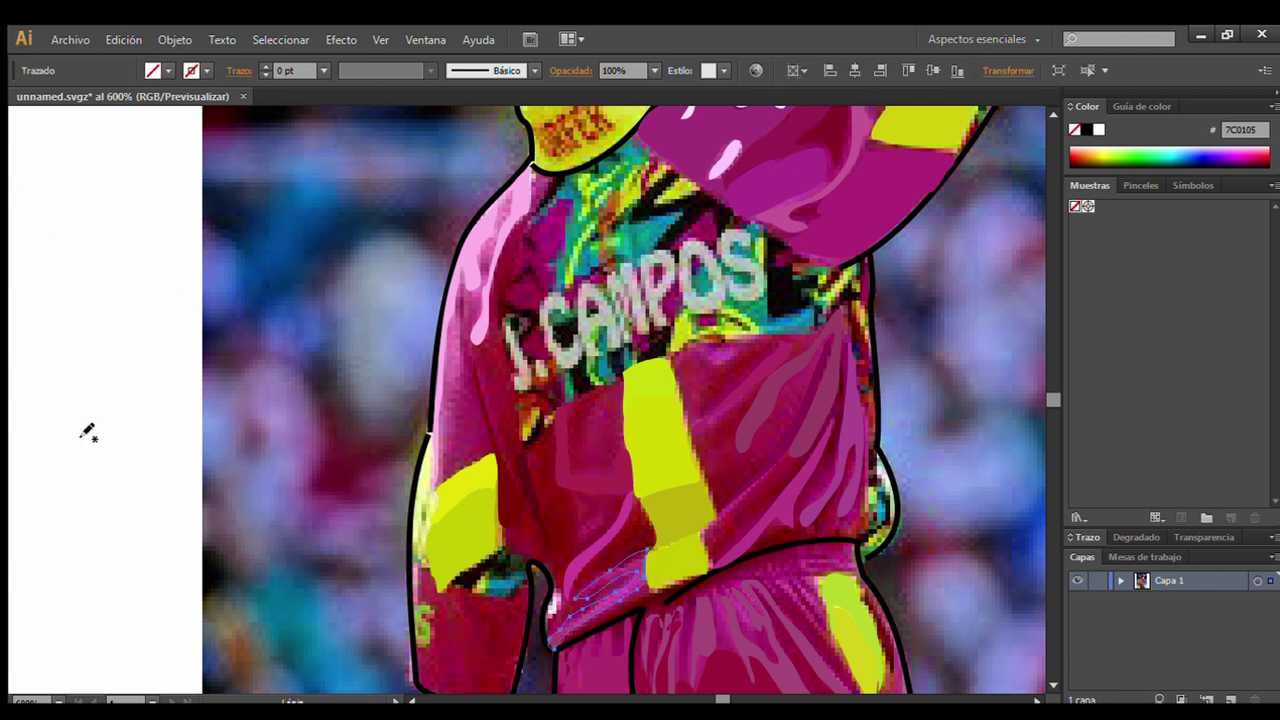
ctrl+click(20, 125)
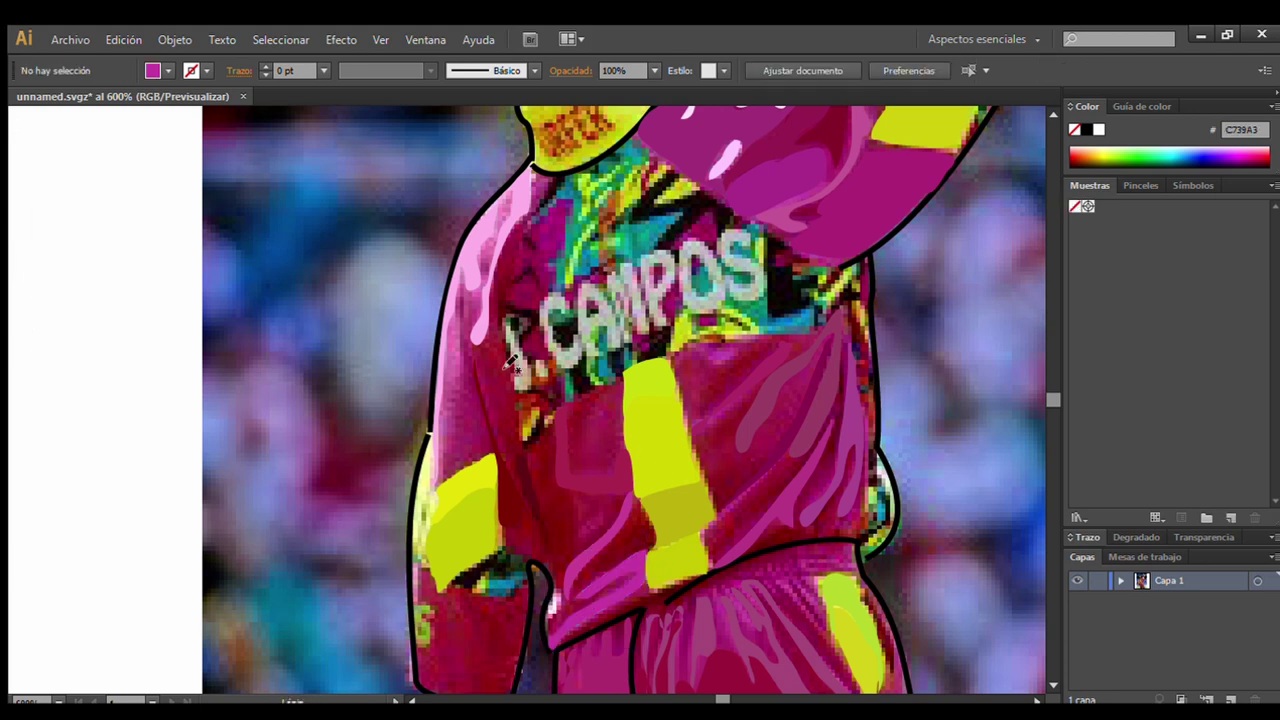
drag(489, 438, 457, 286)
click(466, 423)
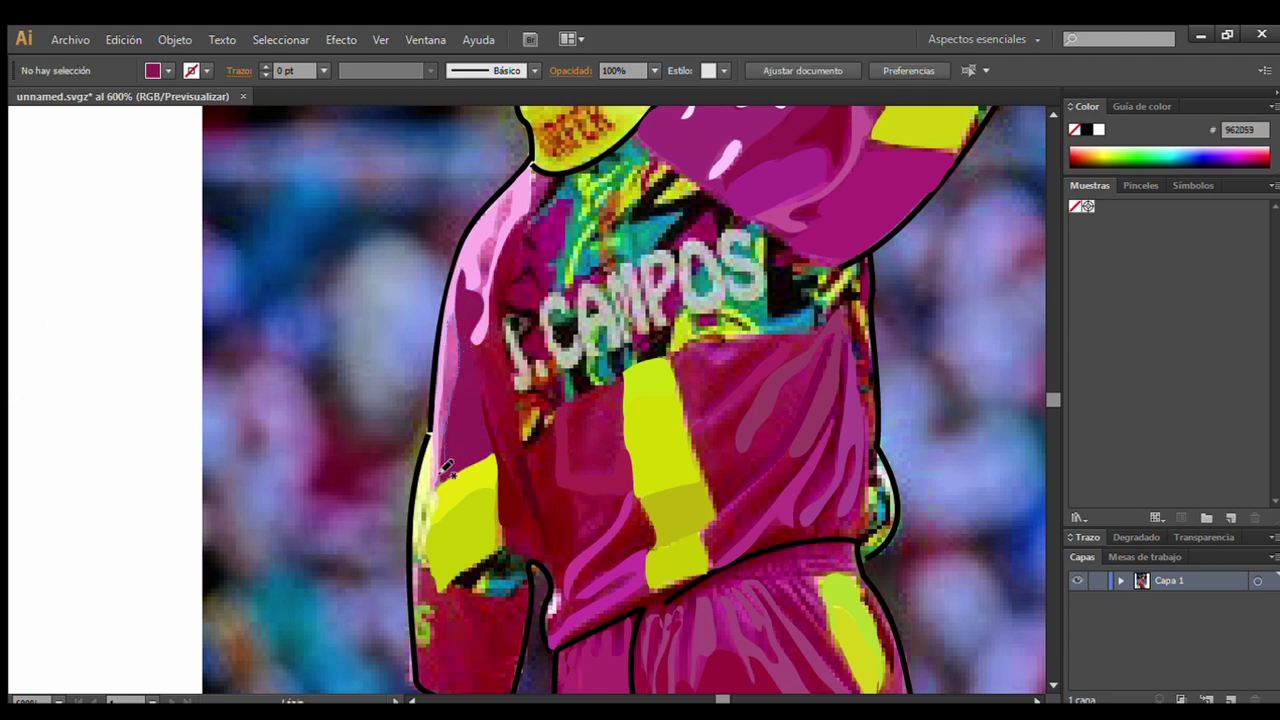
ctrl+click(440, 418)
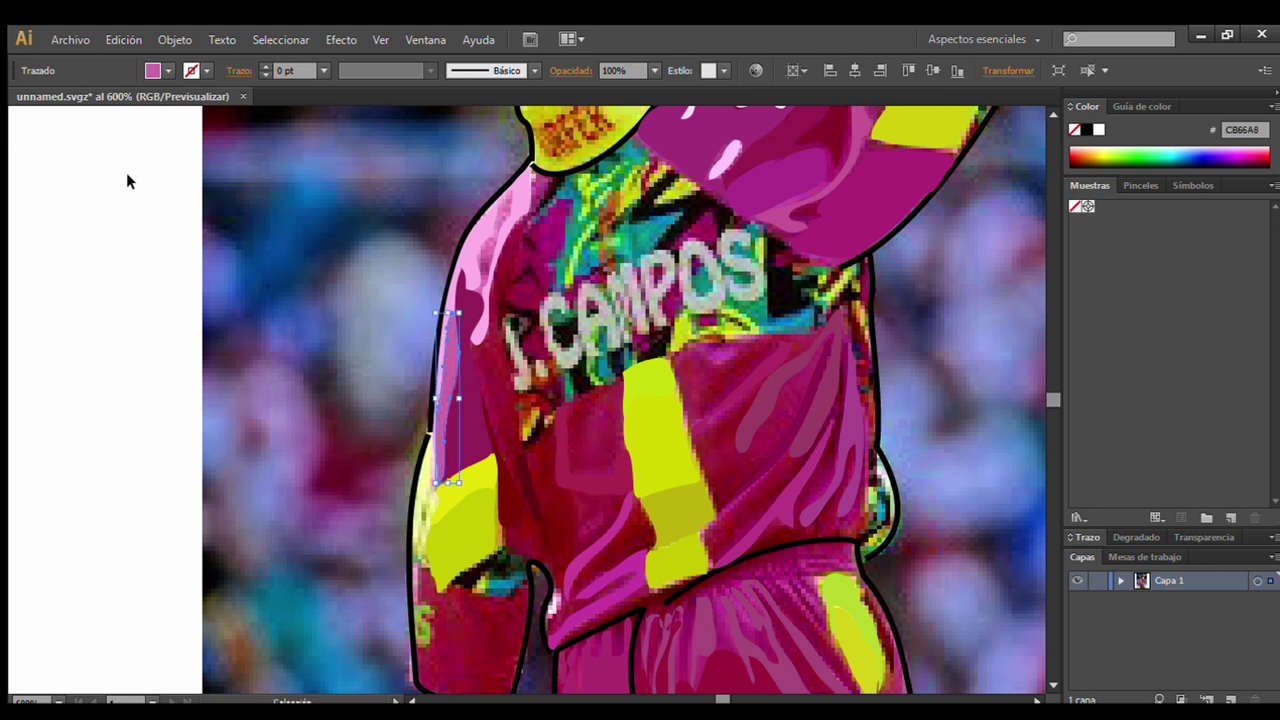
ctrl+click(45, 220)
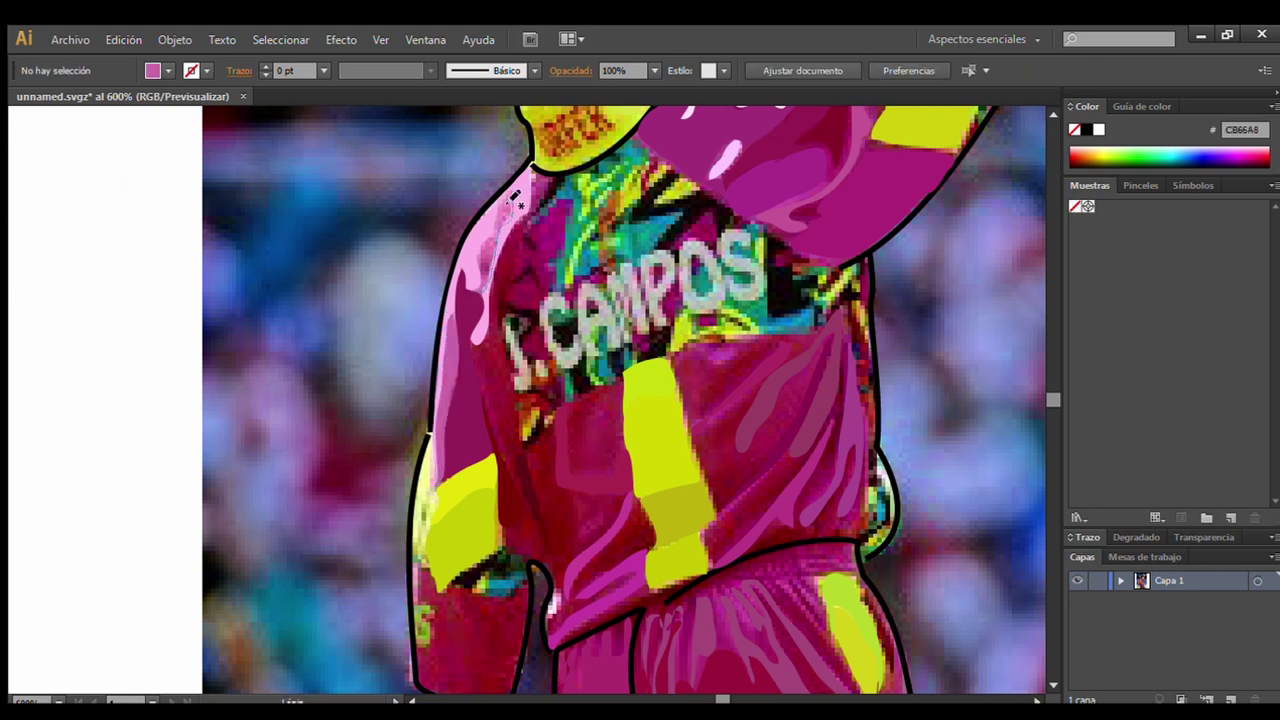
ctrl+click(205, 168)
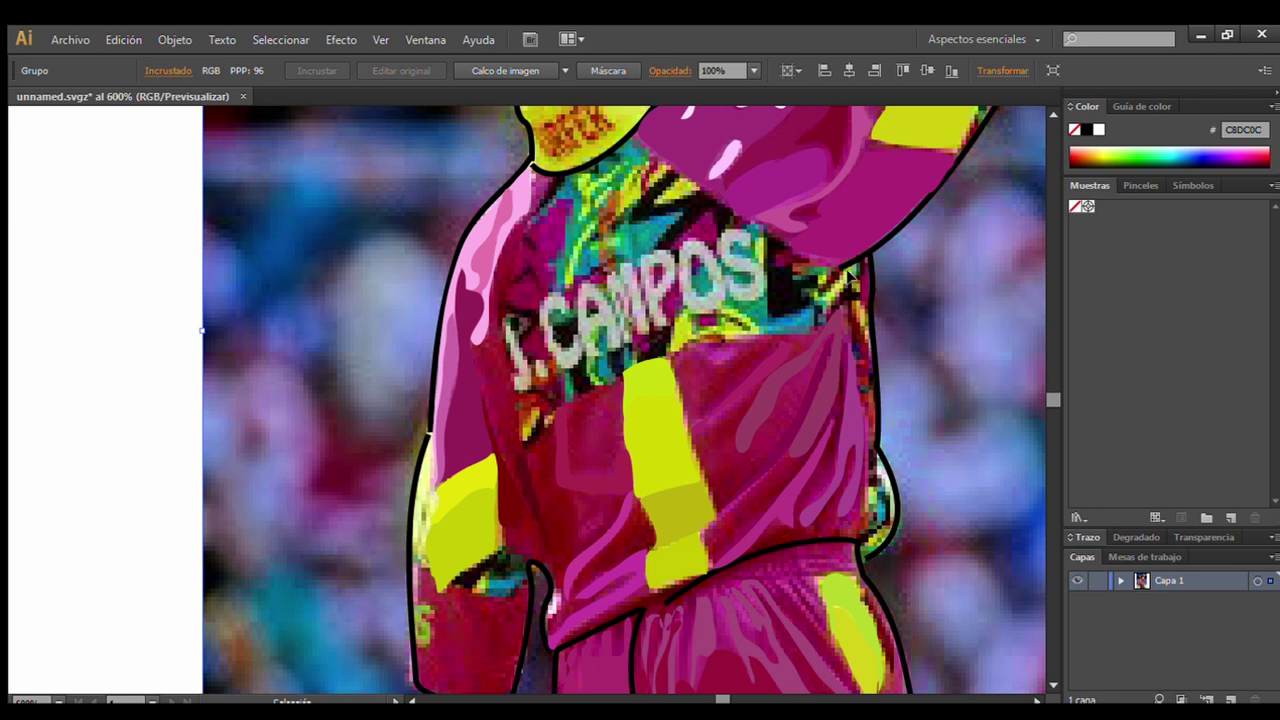
ctrl+click(91, 406)
key(ctrl+0)
Compare the photo with the tracing, then zoom in on the shoulder and collar.
drag(410, 344, 405, 344)
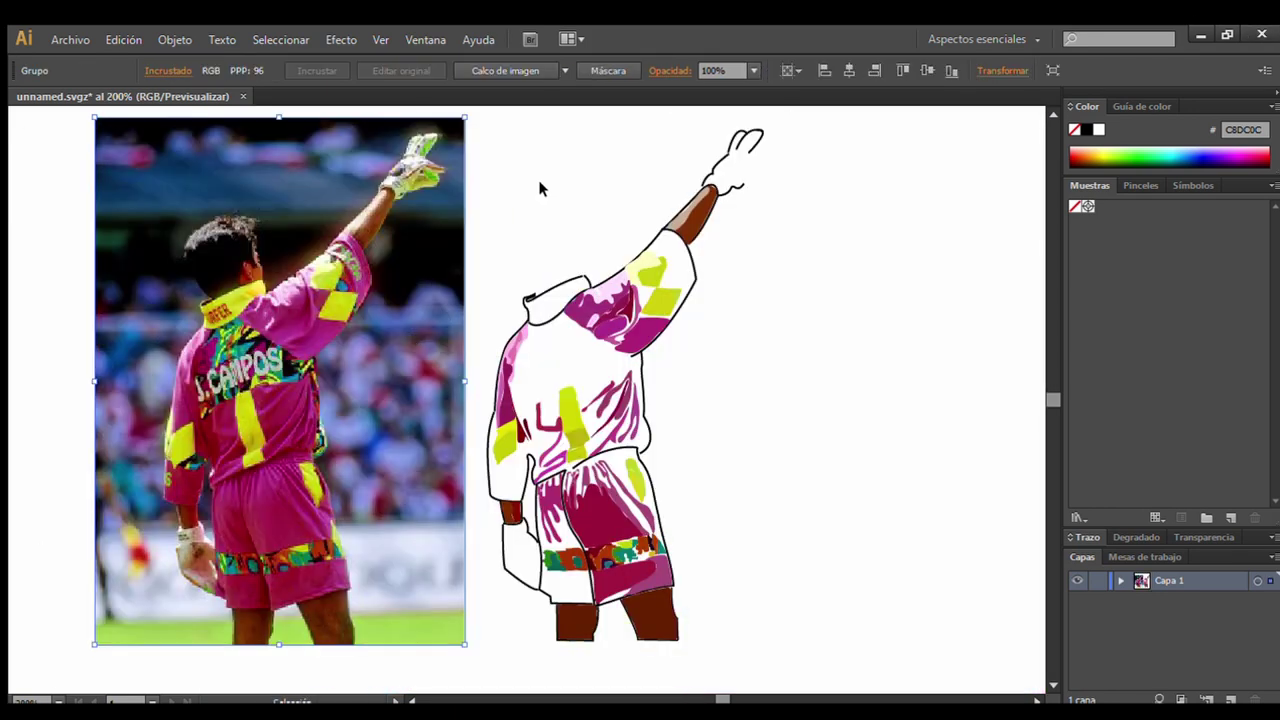
key(ctrl+z)
ctrl+click(558, 265)
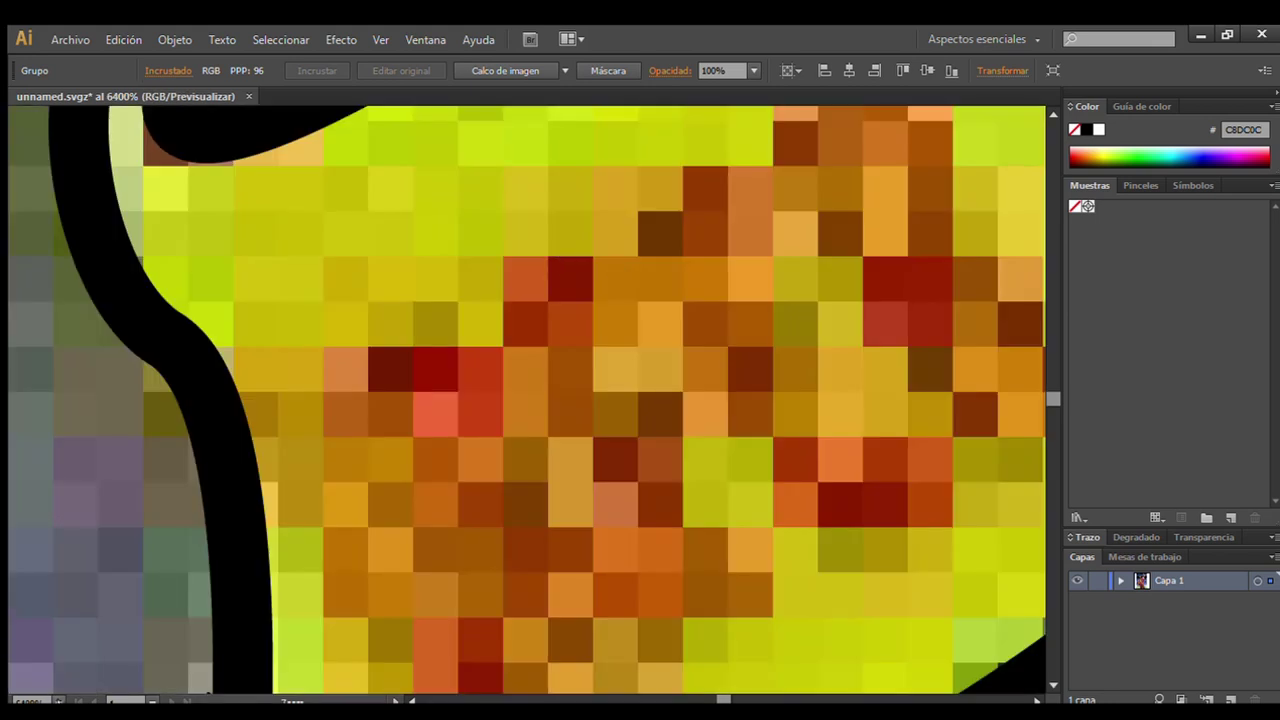
key(ctrl+0)
key(ctrl+plus)
key(ctrl+plus)
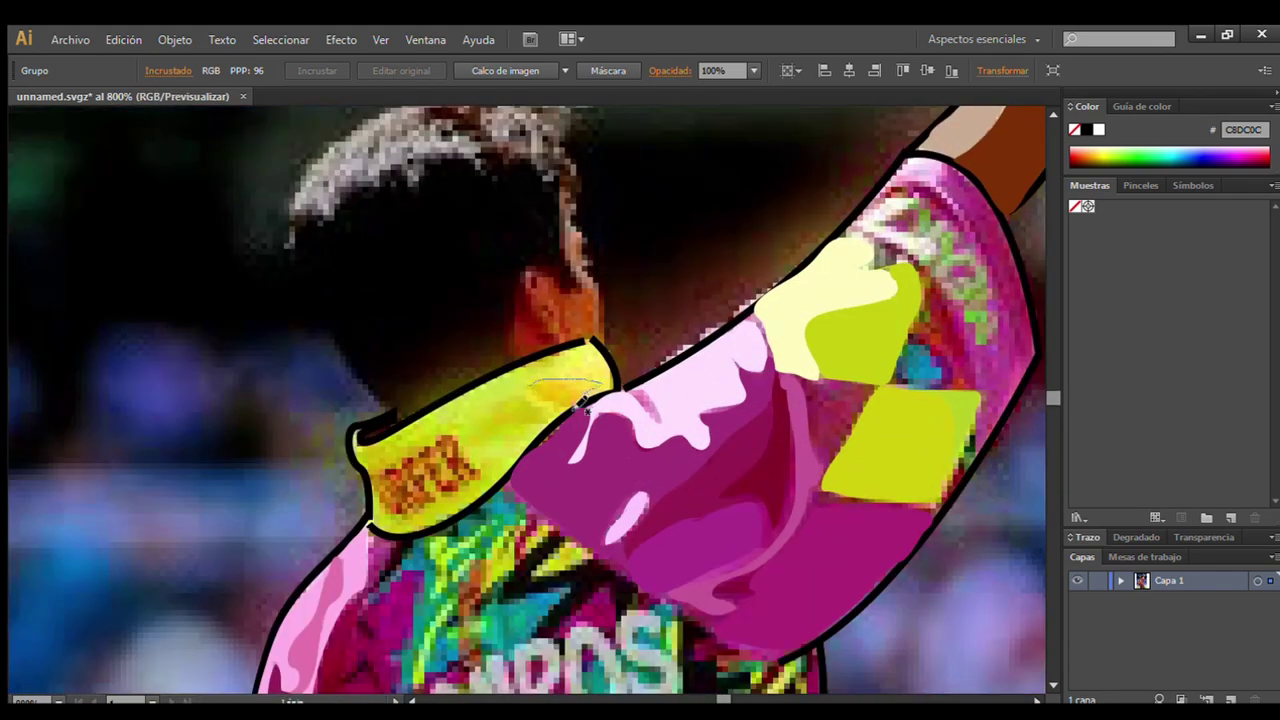
Draw the darker yellow shading shape along the collar's left and bottom edge.
drag(585, 405, 583, 400)
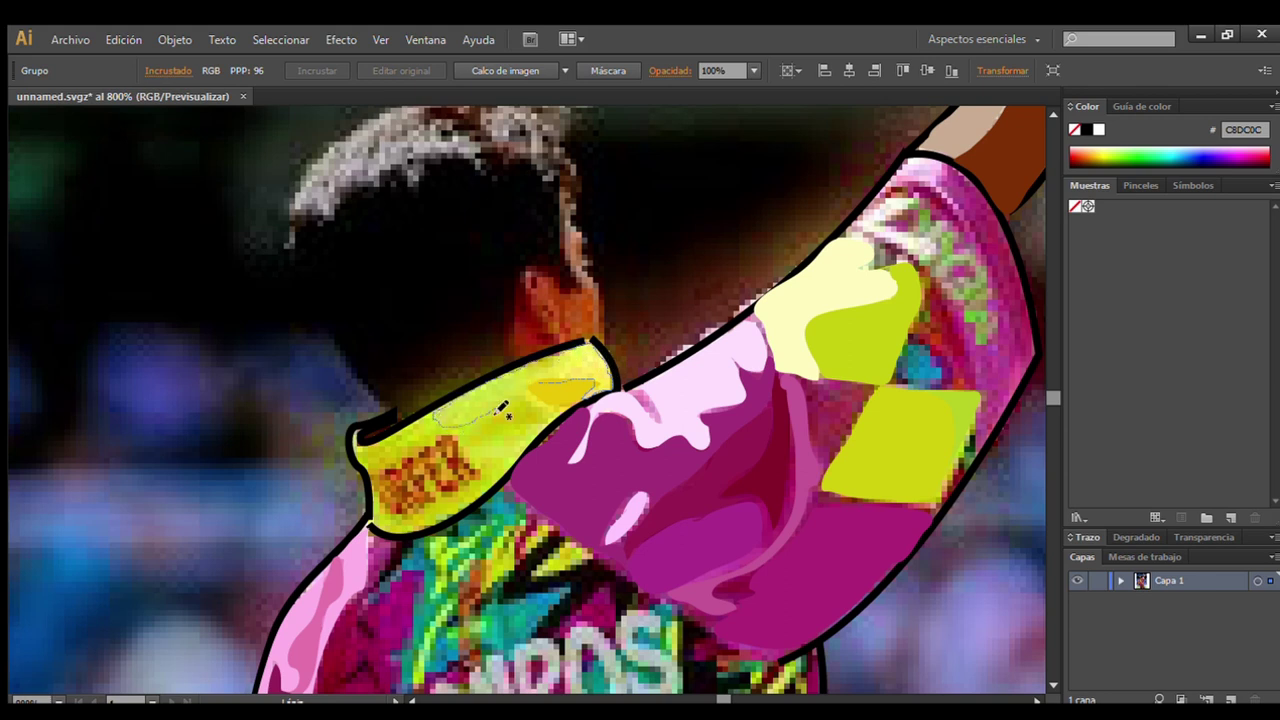
drag(531, 388, 534, 392)
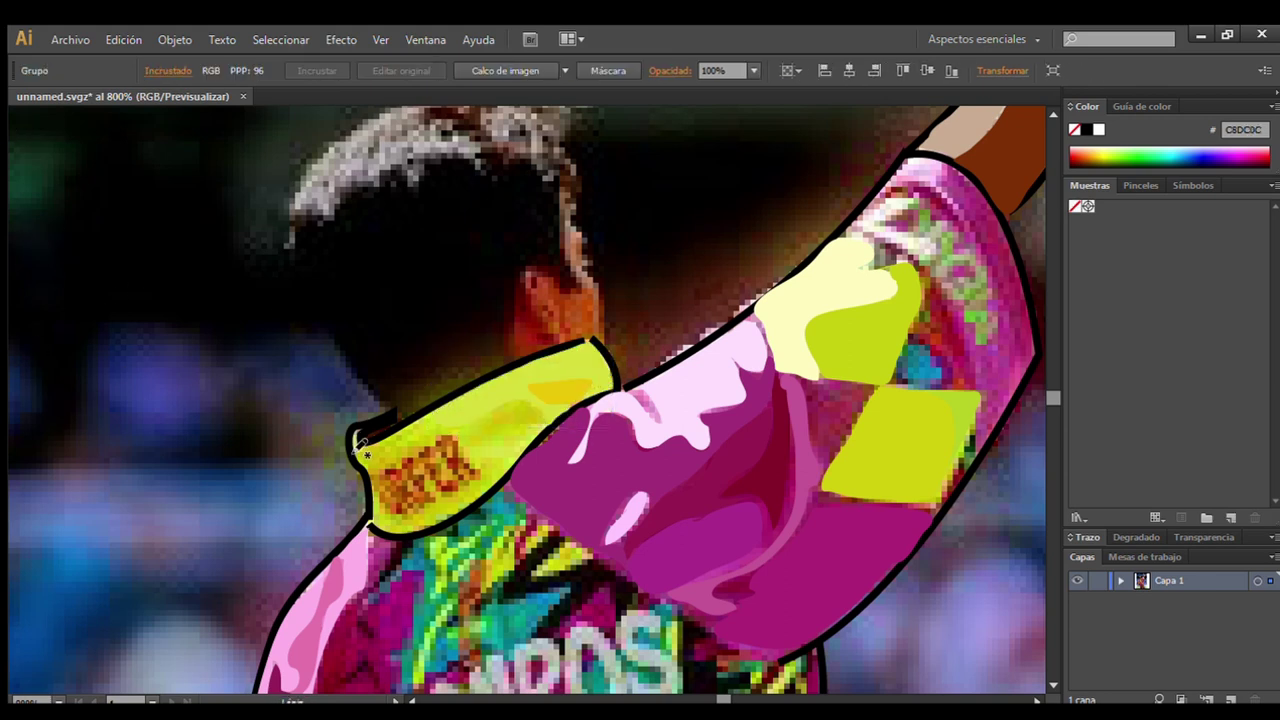
mouse_move(360, 445)
mouse_down()
mouse_move(400, 540)
mouse_move(512, 486)
mouse_move(560, 432)
mouse_move(447, 425)
mouse_up()
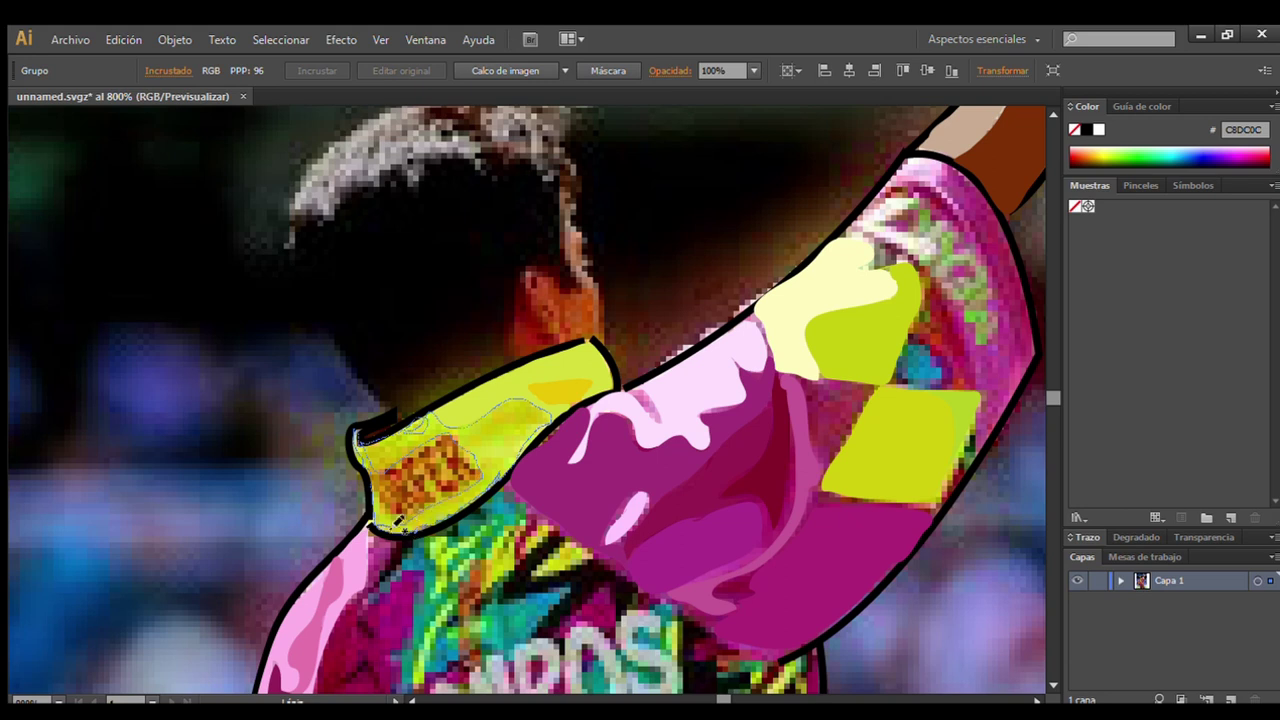
drag(398, 522, 377, 483)
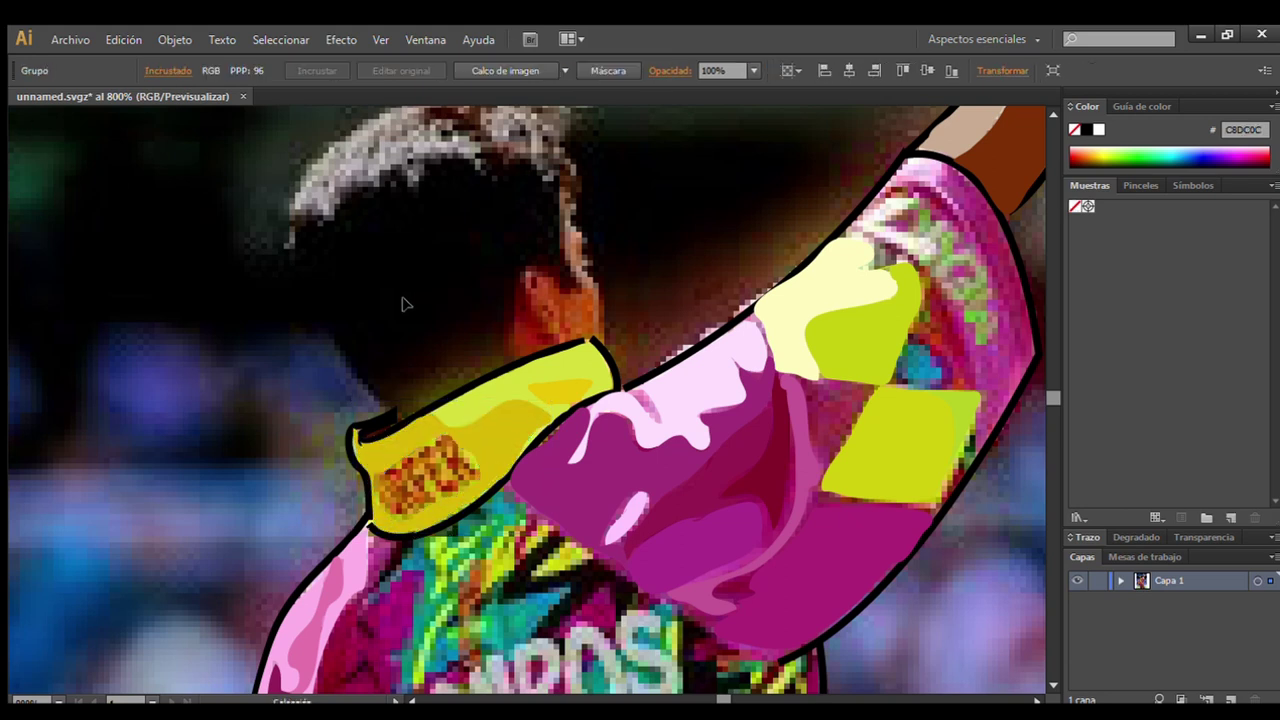
Add a dark shape to the jersey pattern below the raised arm.
scroll(1050, 678, down, 2)
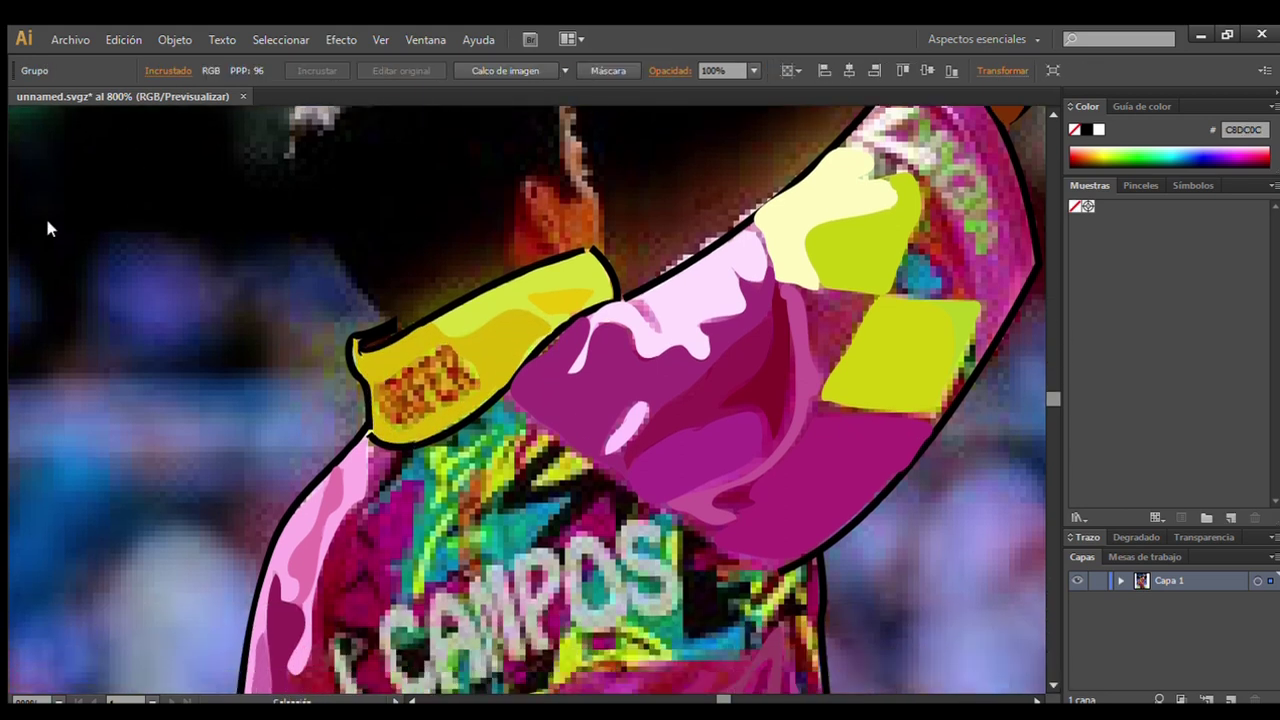
mouse_move(617, 487)
mouse_down()
mouse_move(525, 478)
mouse_move(625, 505)
mouse_up()
key(v)
click(168, 202)
scroll(168, 202, down, 3)
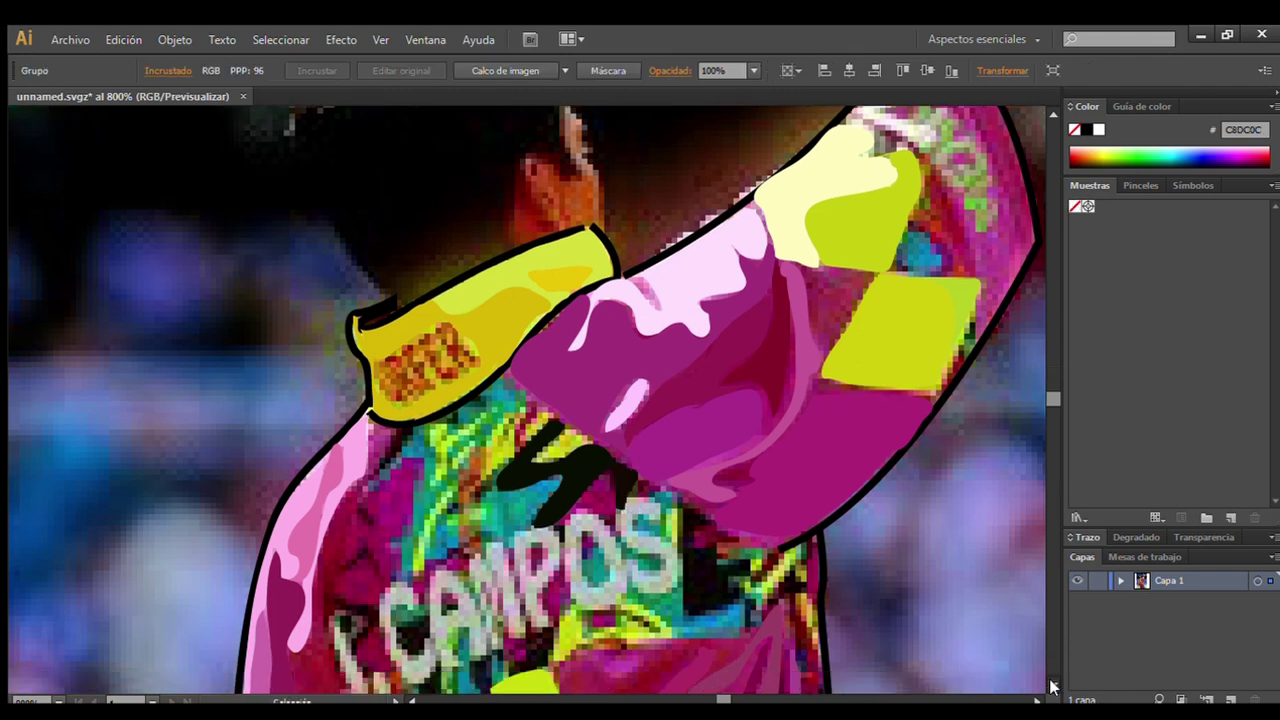
Paint a black shape beside the S of CAMPOS, discarding two trial strokes over the C.
drag(732, 497, 690, 400)
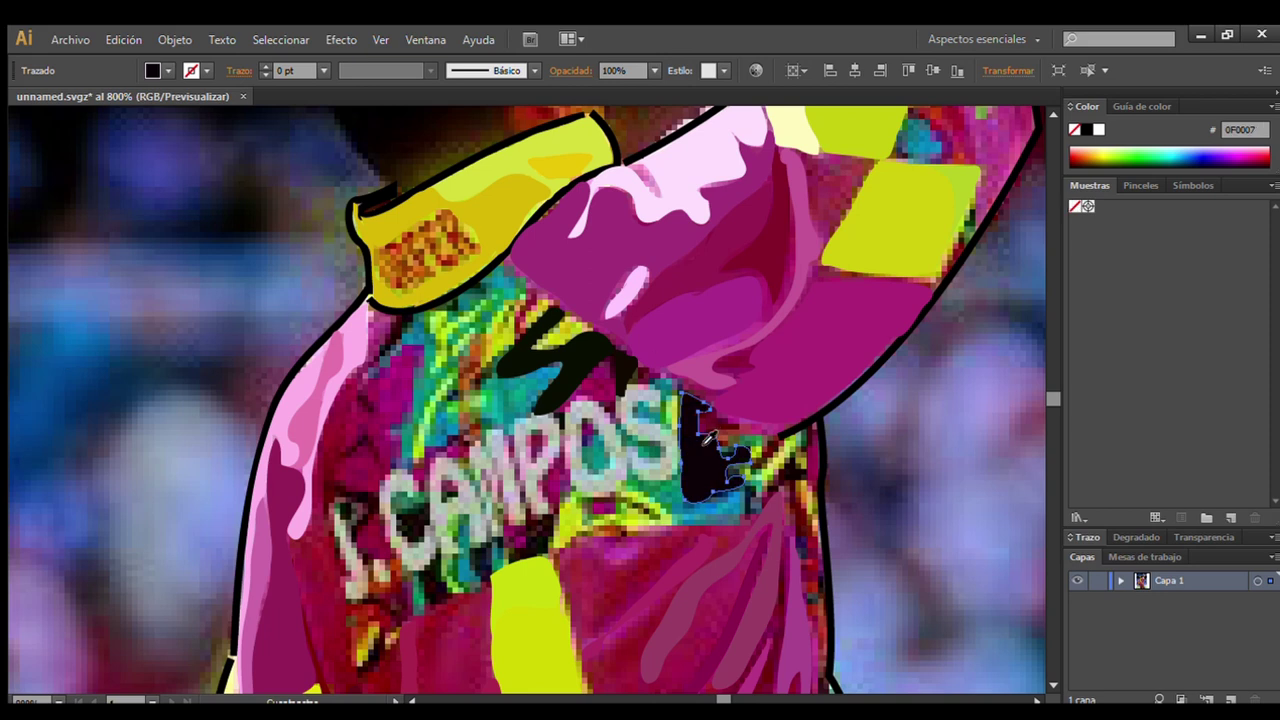
click(912, 343)
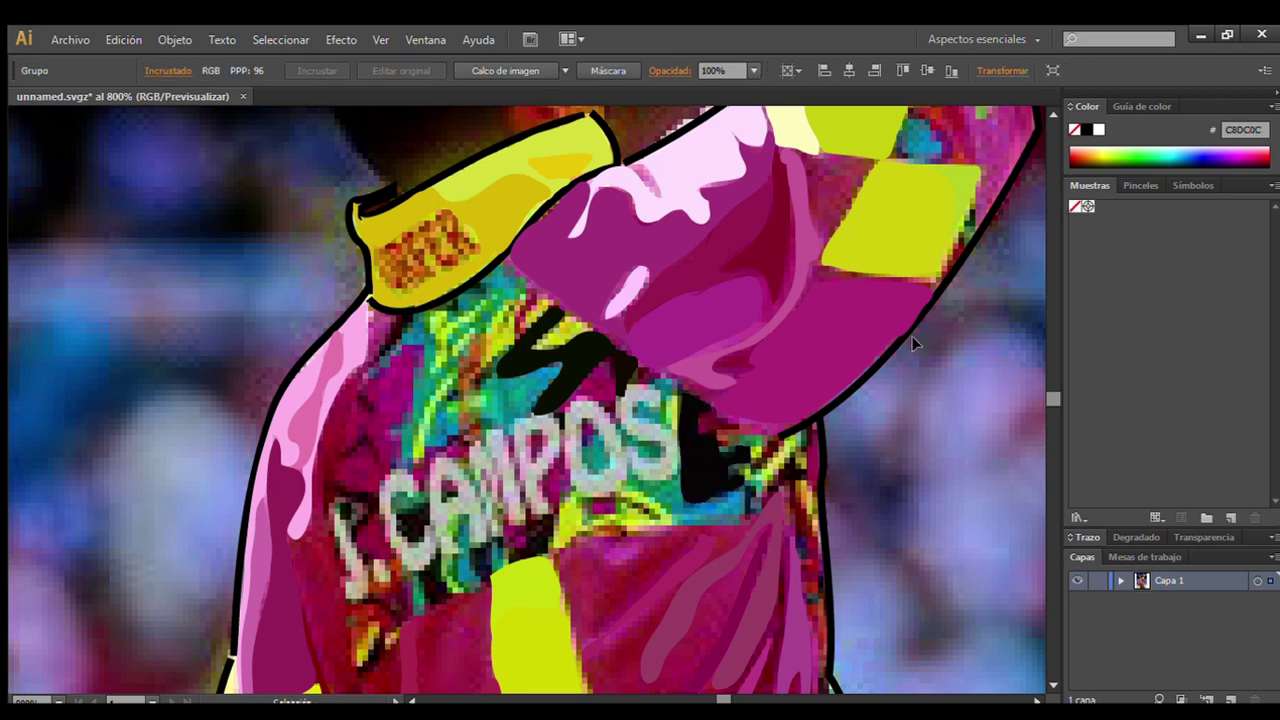
drag(404, 528, 431, 556)
key(ctrl+z)
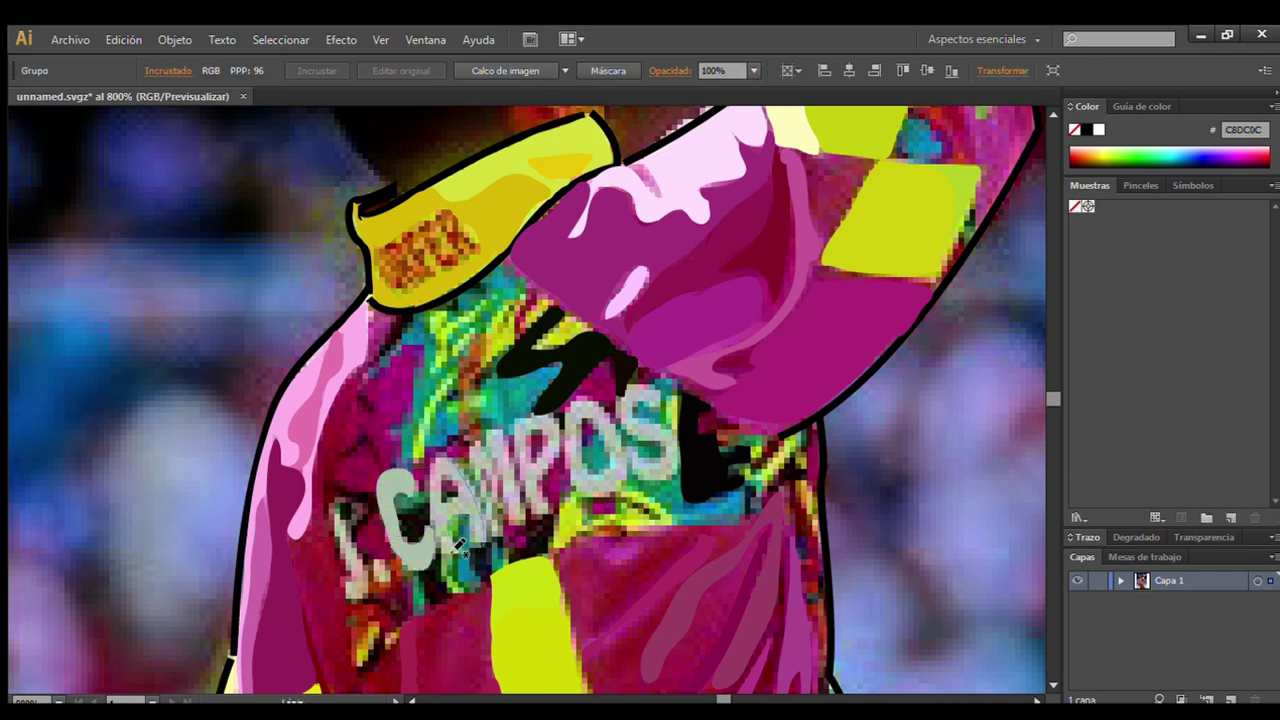
drag(444, 506, 452, 472)
key(ctrl+z)
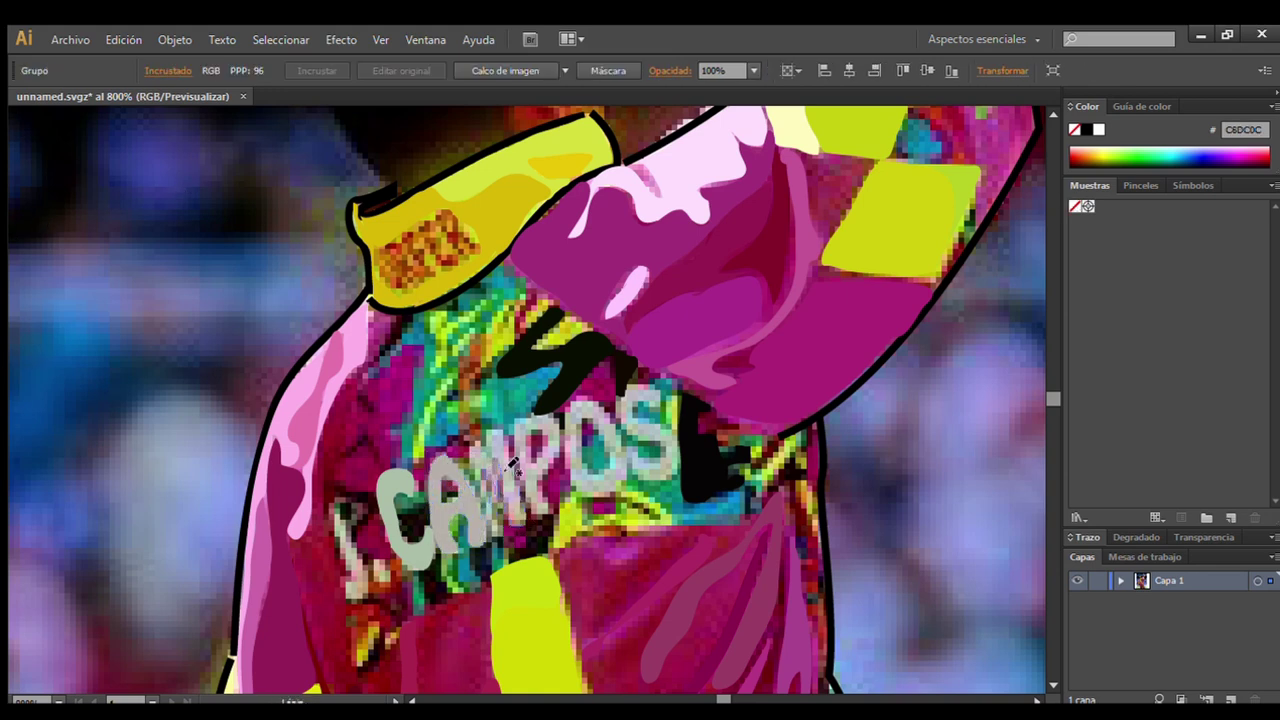
Discard several trial strokes drawn over the CAMPOS lettering and the P.
drag(490, 505, 434, 496)
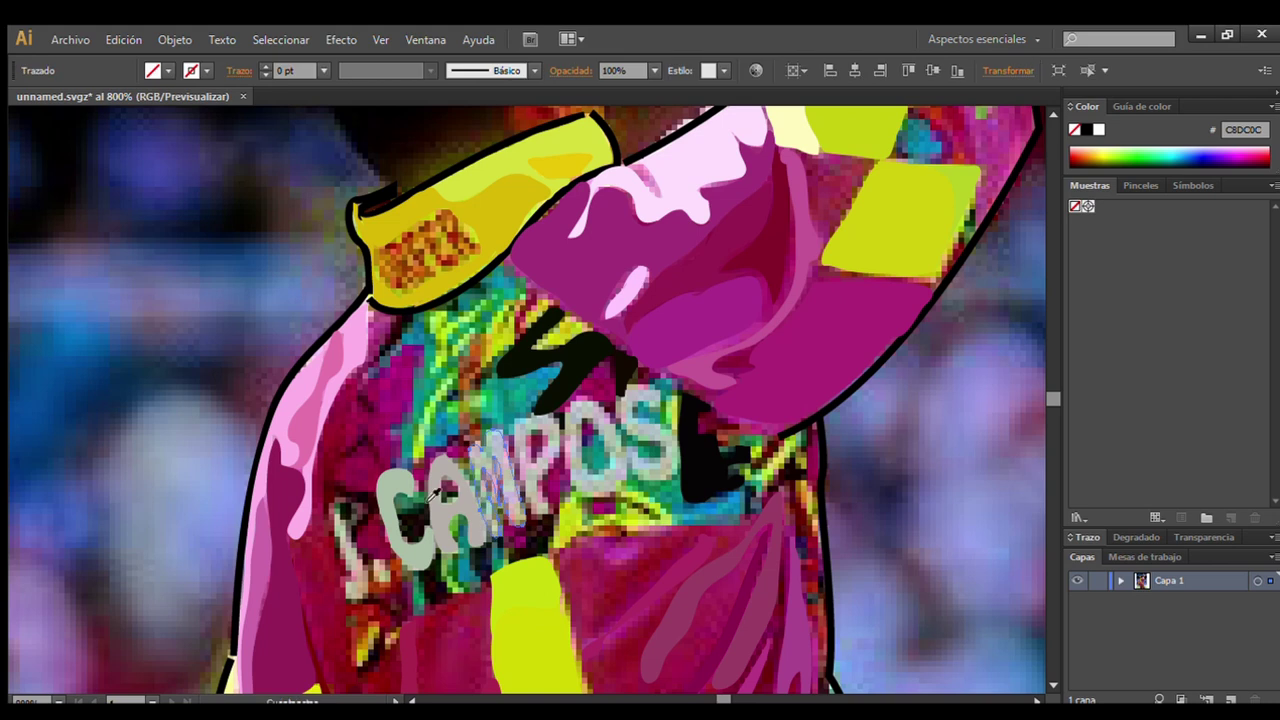
key(ctrl+z)
drag(560, 450, 520, 428)
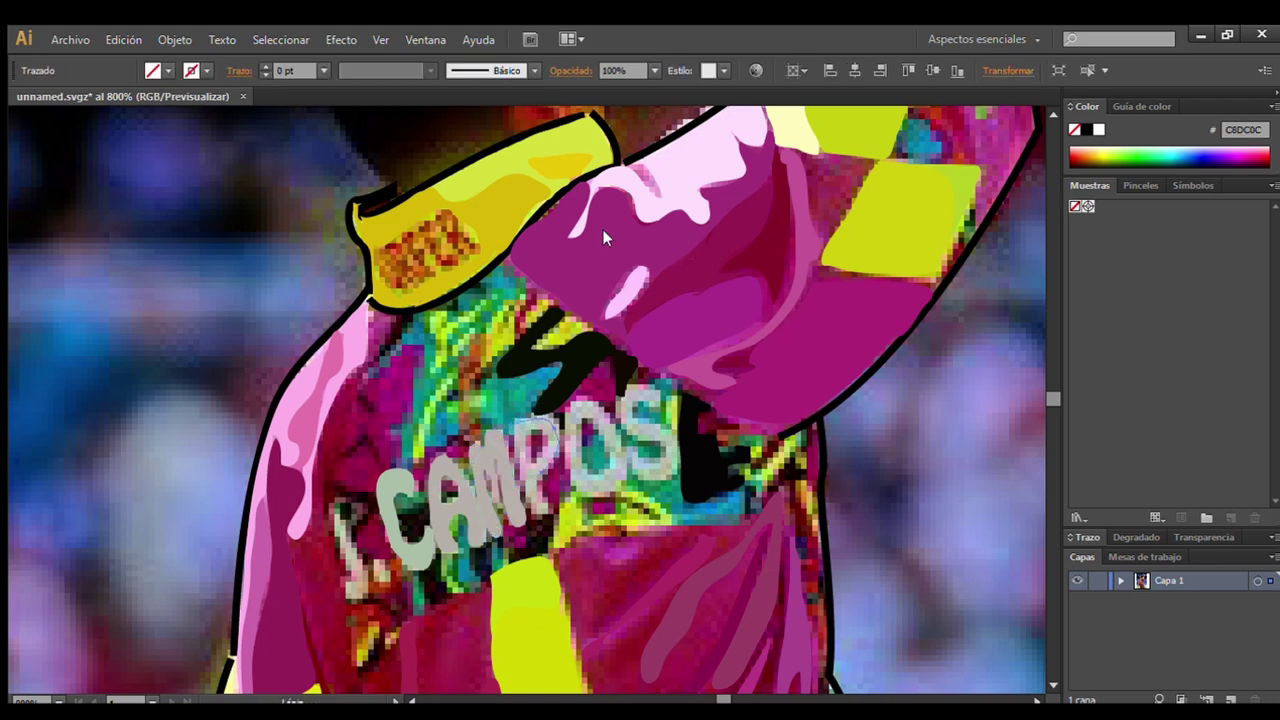
key(ctrl+z)
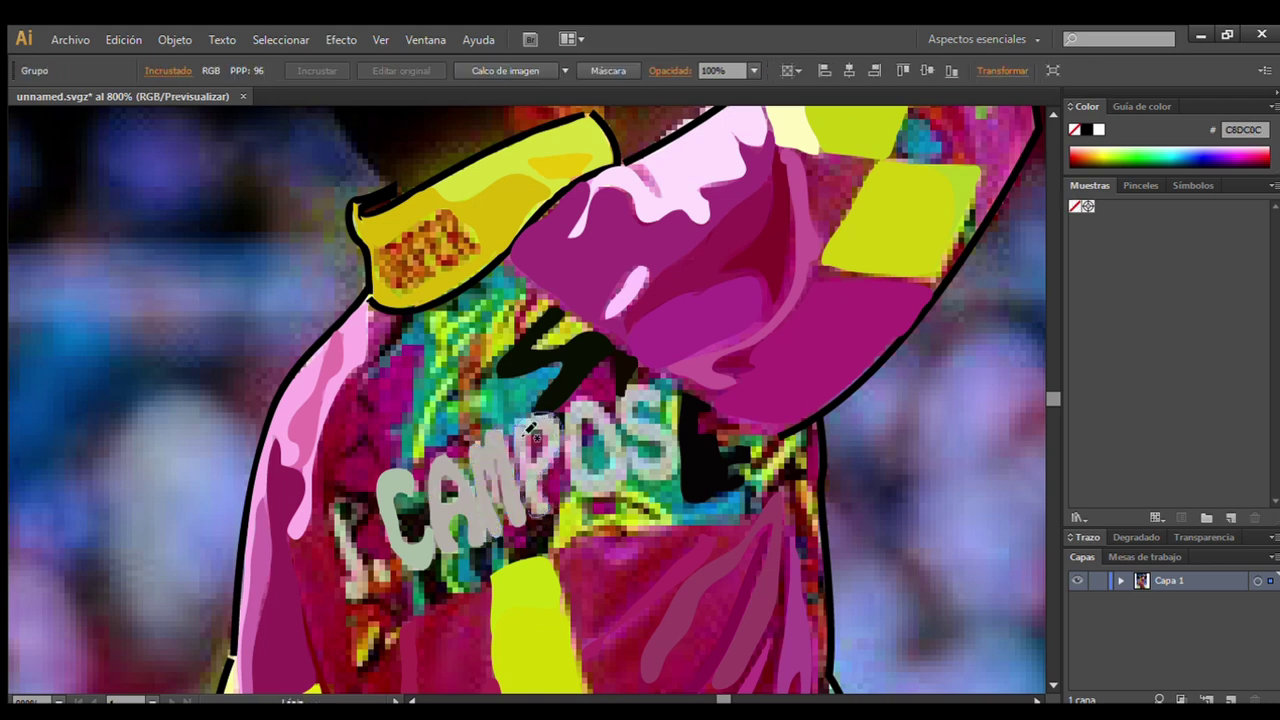
drag(537, 466, 522, 428)
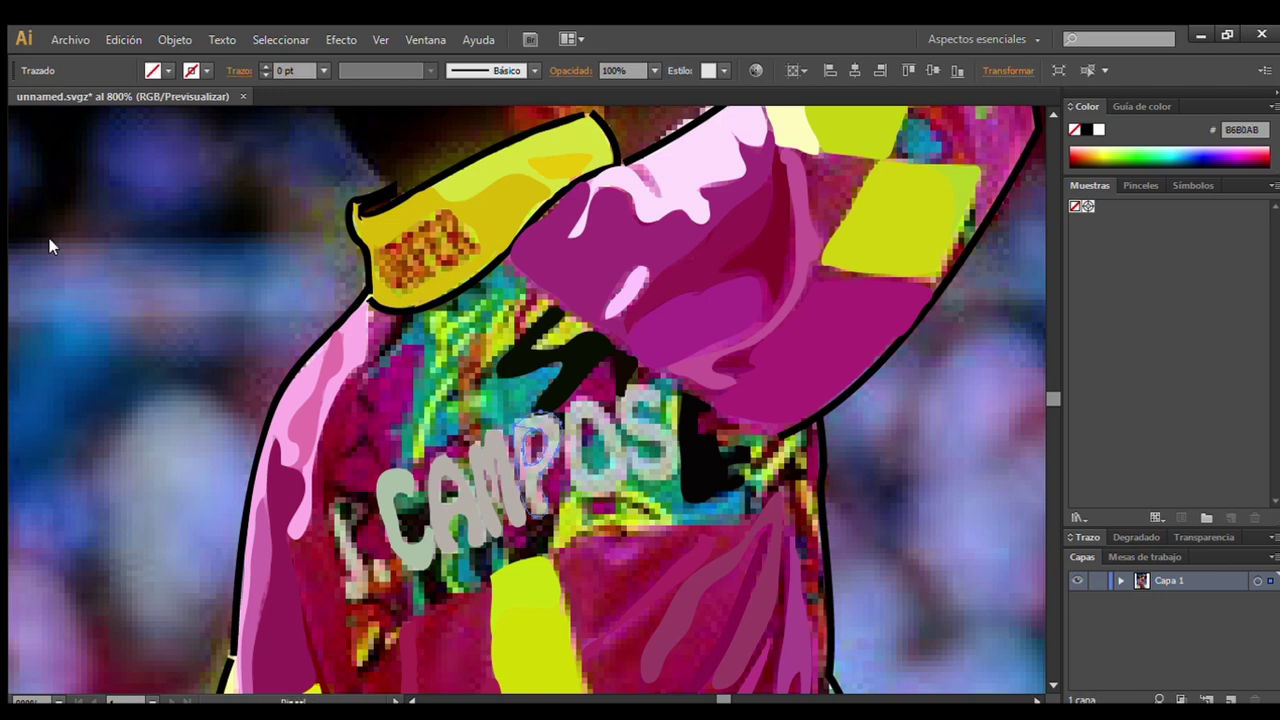
key(ctrl+z)
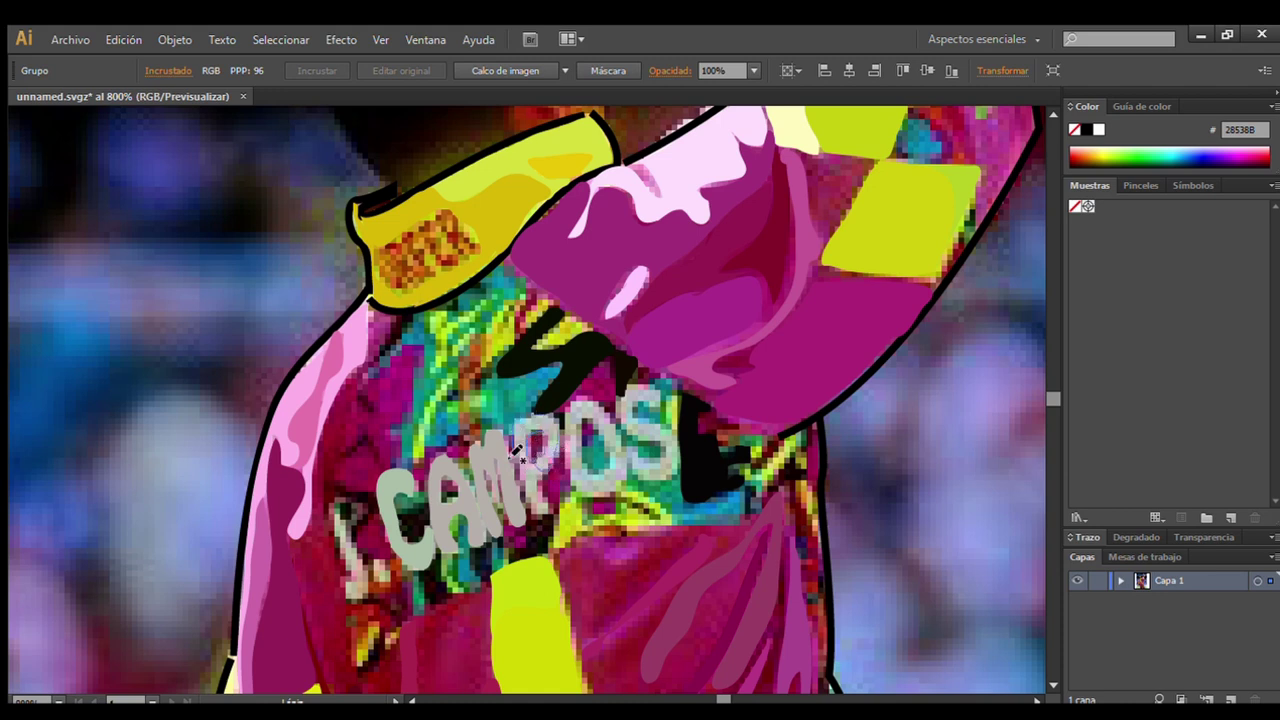
drag(518, 452, 543, 475)
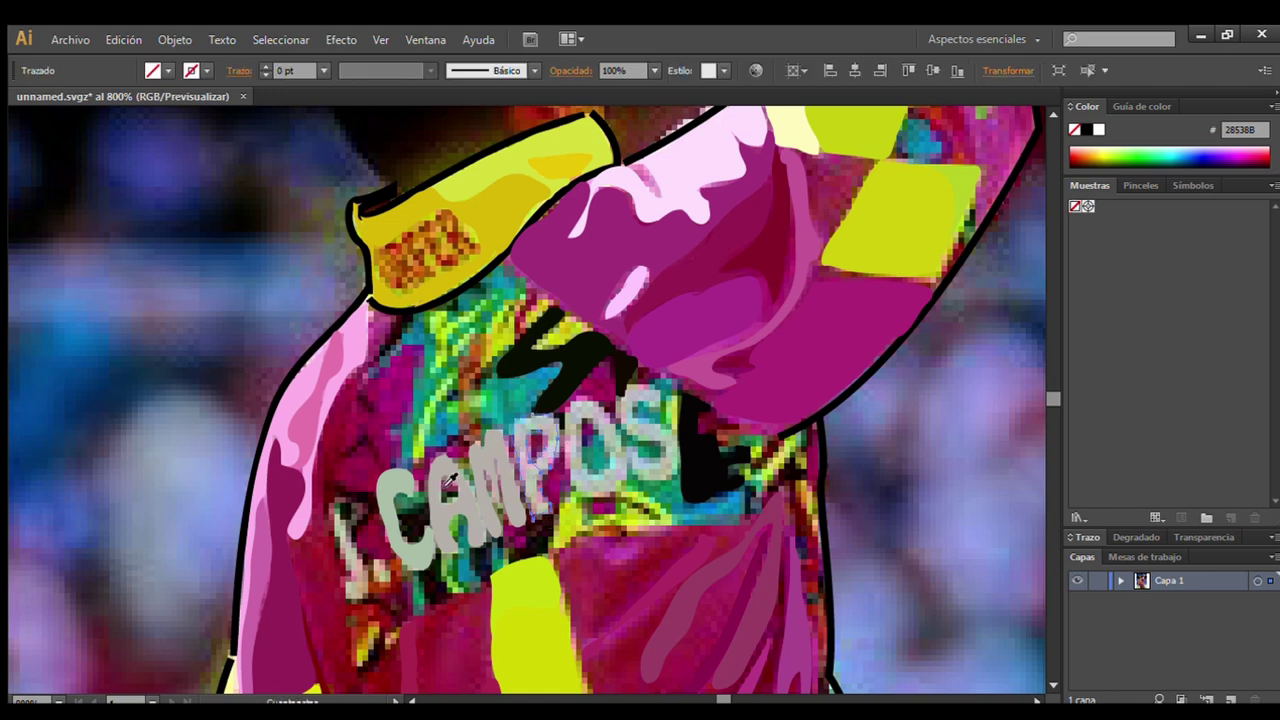
key(ctrl+z)
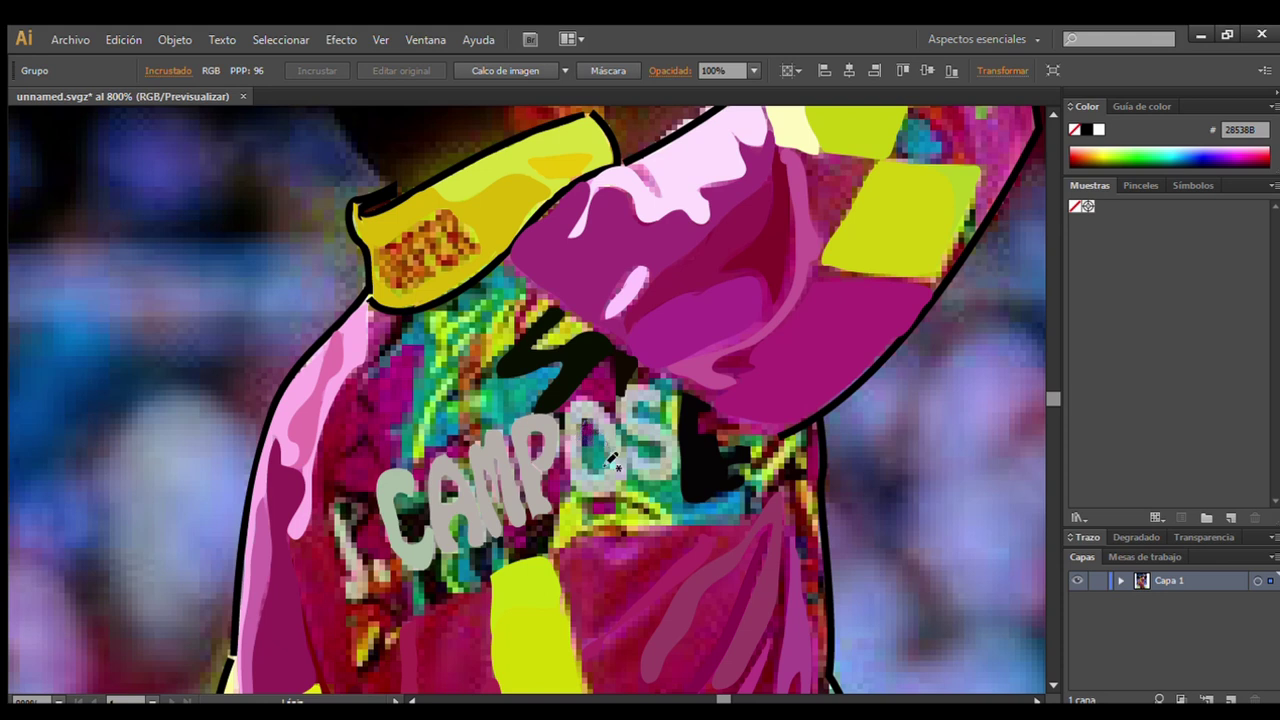
Remove the repeated stray outlines traced around the O of CAMPOS.
drag(602, 405, 572, 418)
key(ctrl+z)
key(ctrl+shift+z)
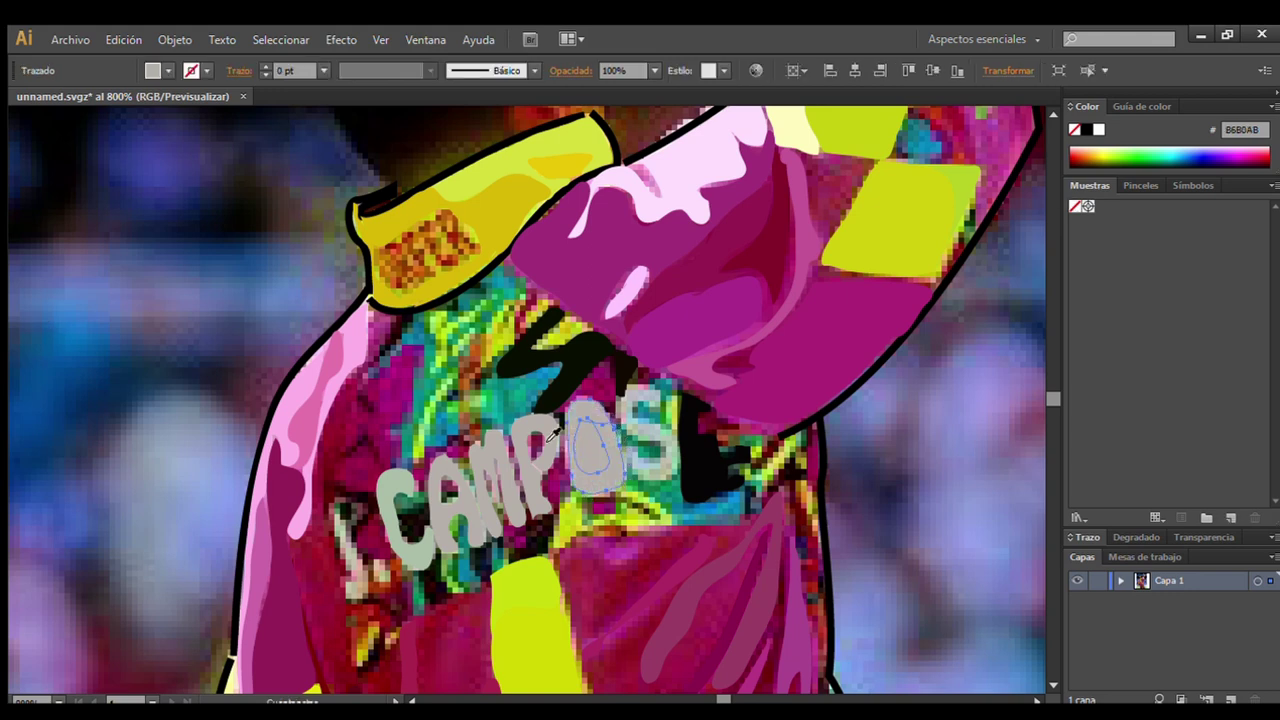
click(171, 172)
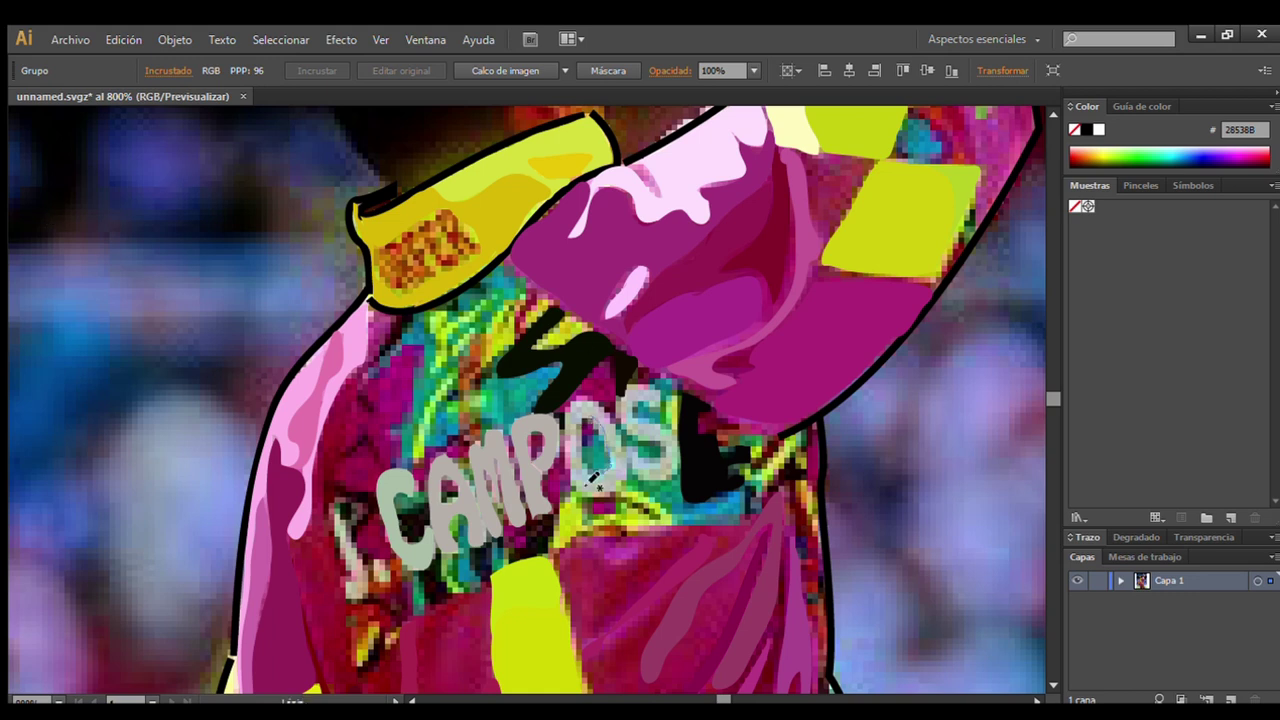
mouse_move(615, 436)
mouse_down()
mouse_move(586, 496)
mouse_move(593, 402)
mouse_move(622, 436)
mouse_up()
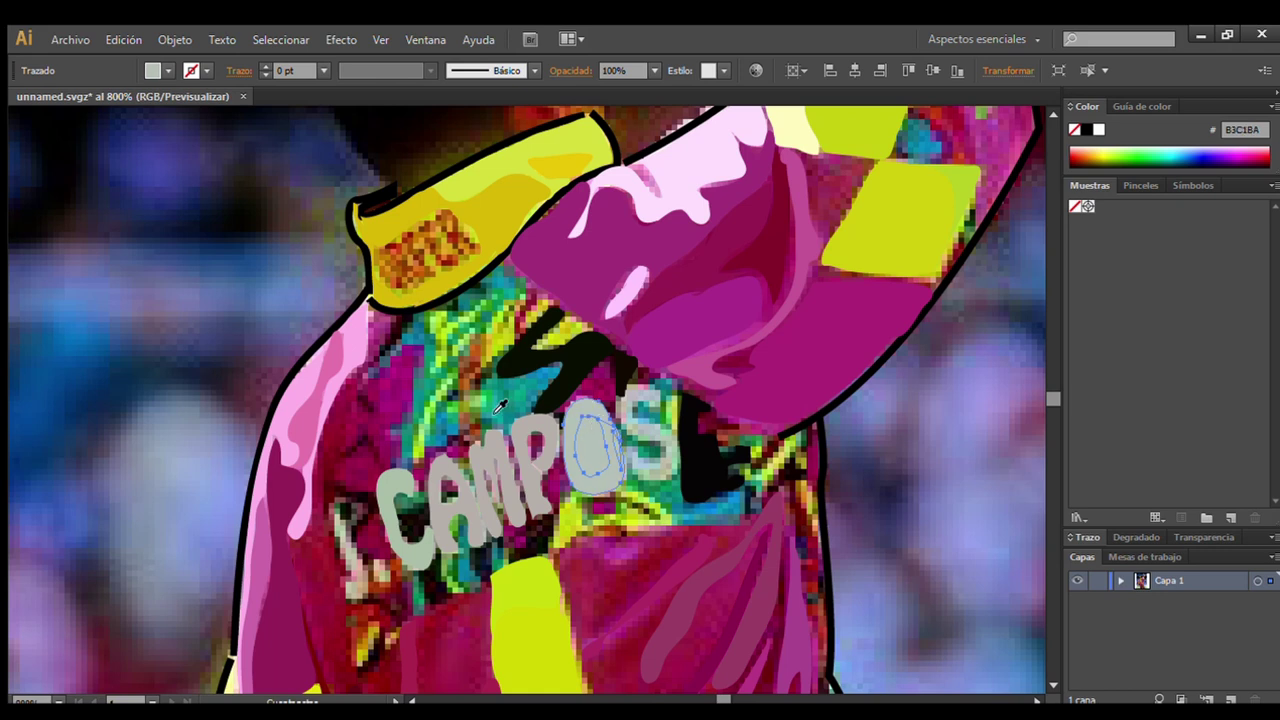
key(ctrl+z)
drag(605, 401, 588, 400)
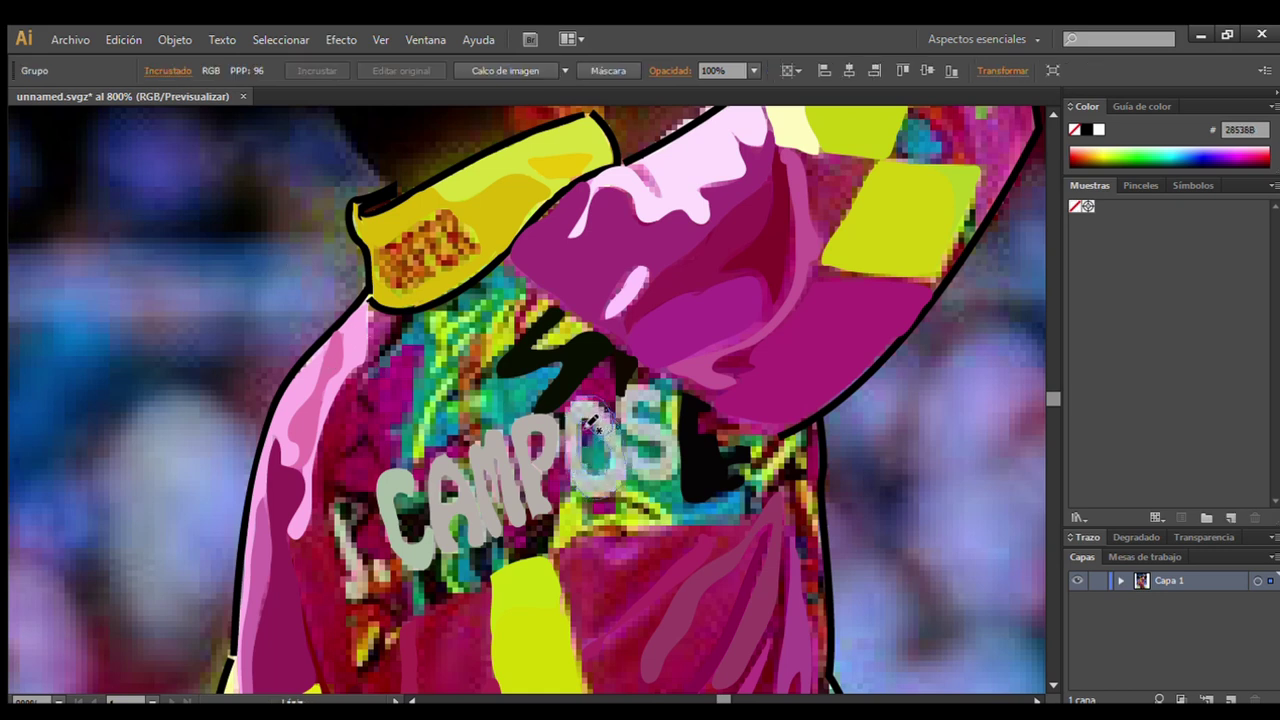
drag(596, 477, 593, 425)
key(ctrl+z)
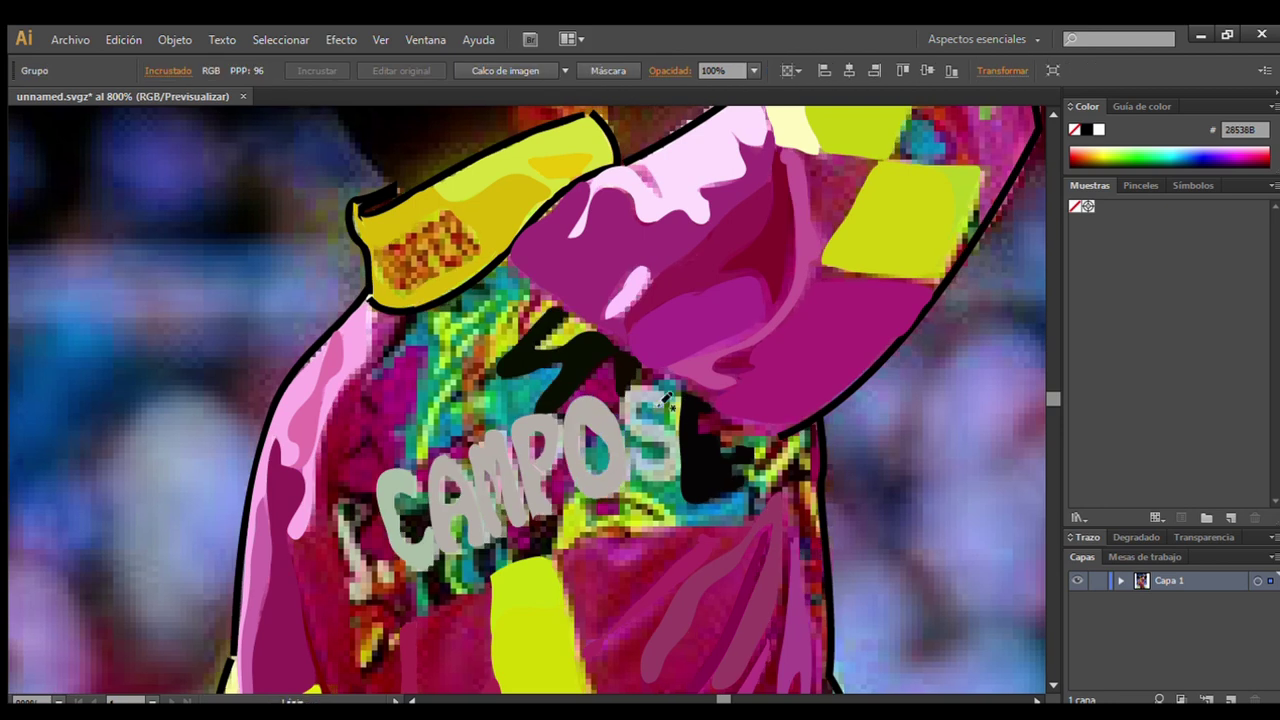
Discard the outline around the S, then zoom out to check the whole portrait.
drag(668, 483, 625, 430)
key(ctrl+z)
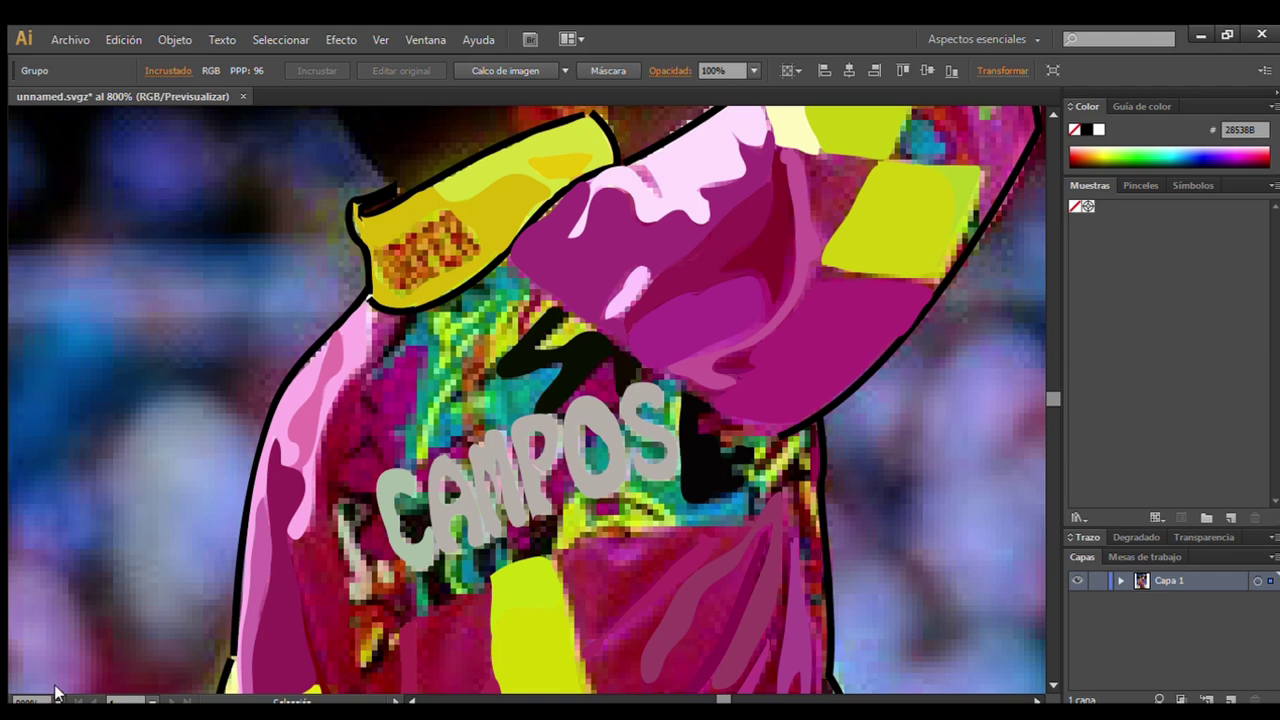
key(ctrl+0)
drag(500, 420, 242, 430)
Draw the grey J to the left of CAMPOS.
key(ctrl+z)
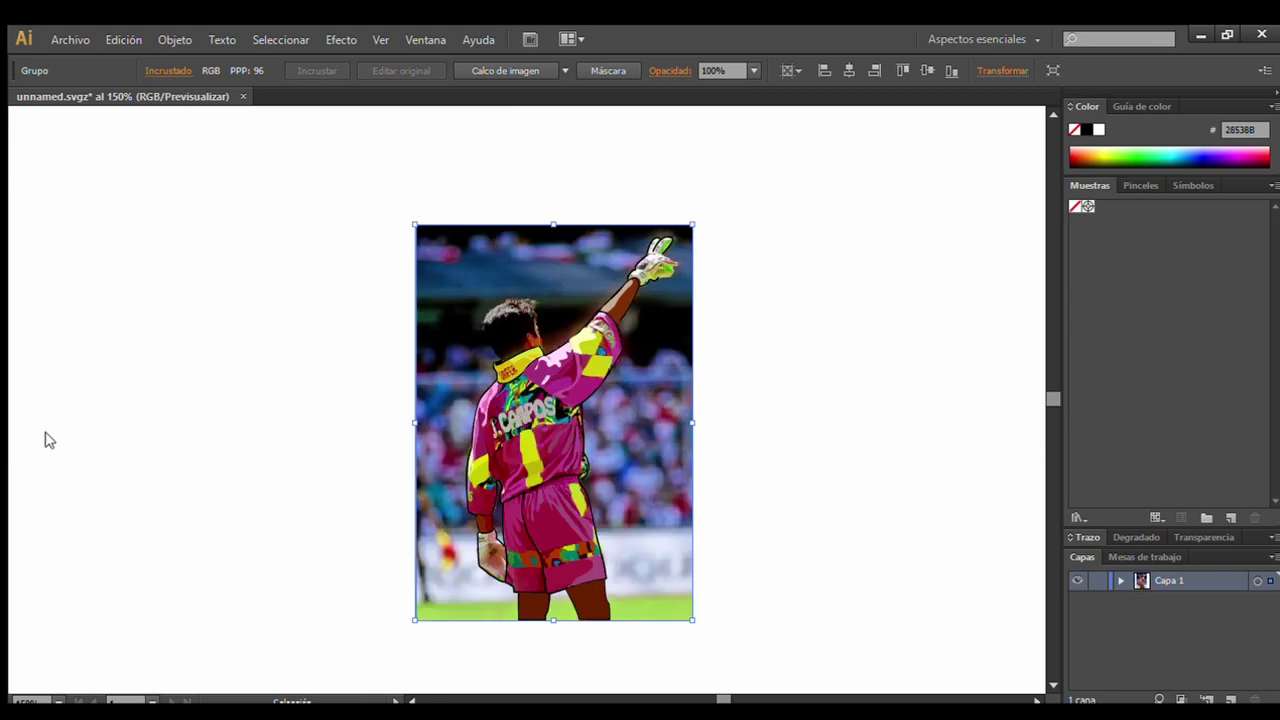
click(485, 435)
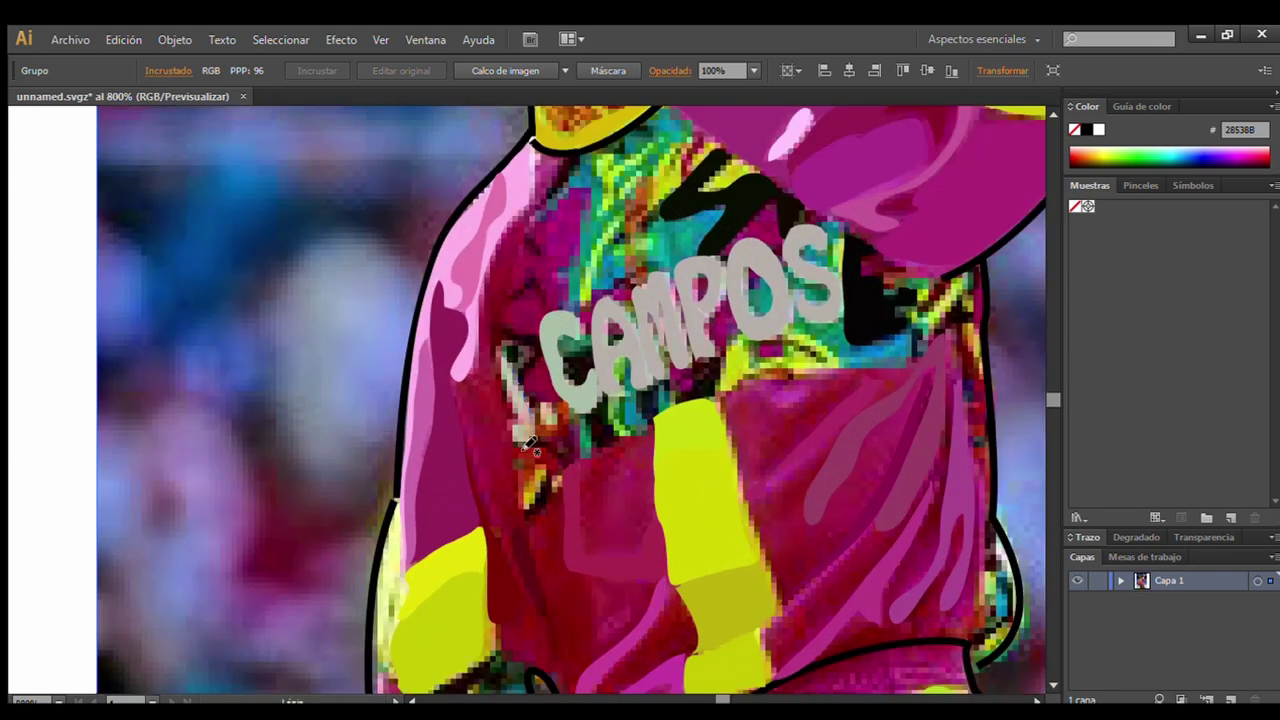
drag(508, 358, 504, 362)
key(v)
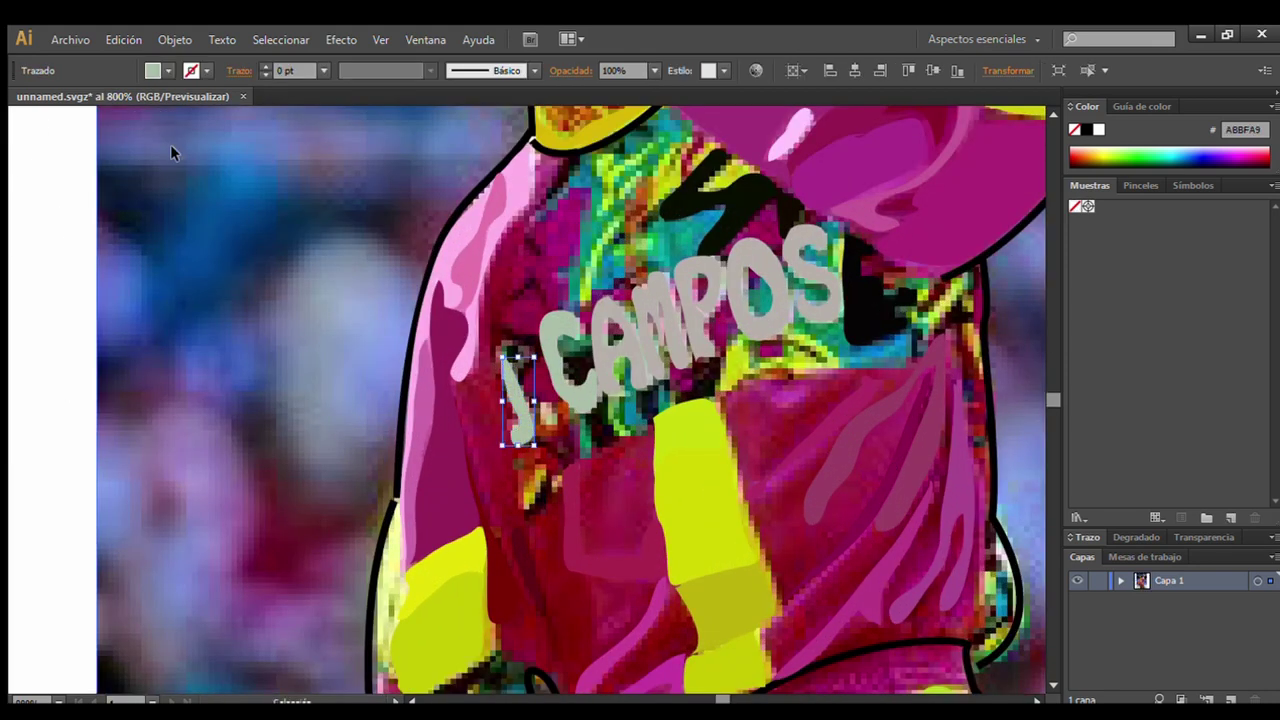
click(323, 254)
key(ctrl+z)
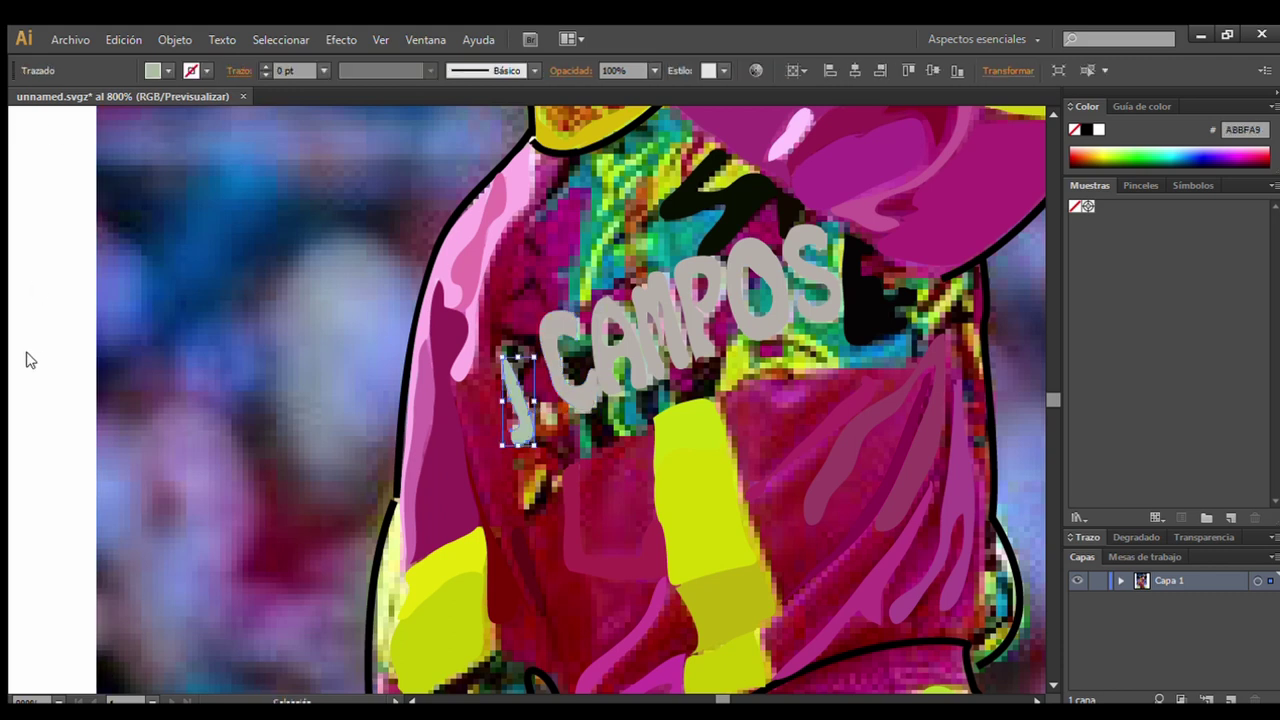
key(ctrl+shift+z)
key(n)
Add the period after the J, then zoom out to review the figure.
drag(553, 430, 548, 418)
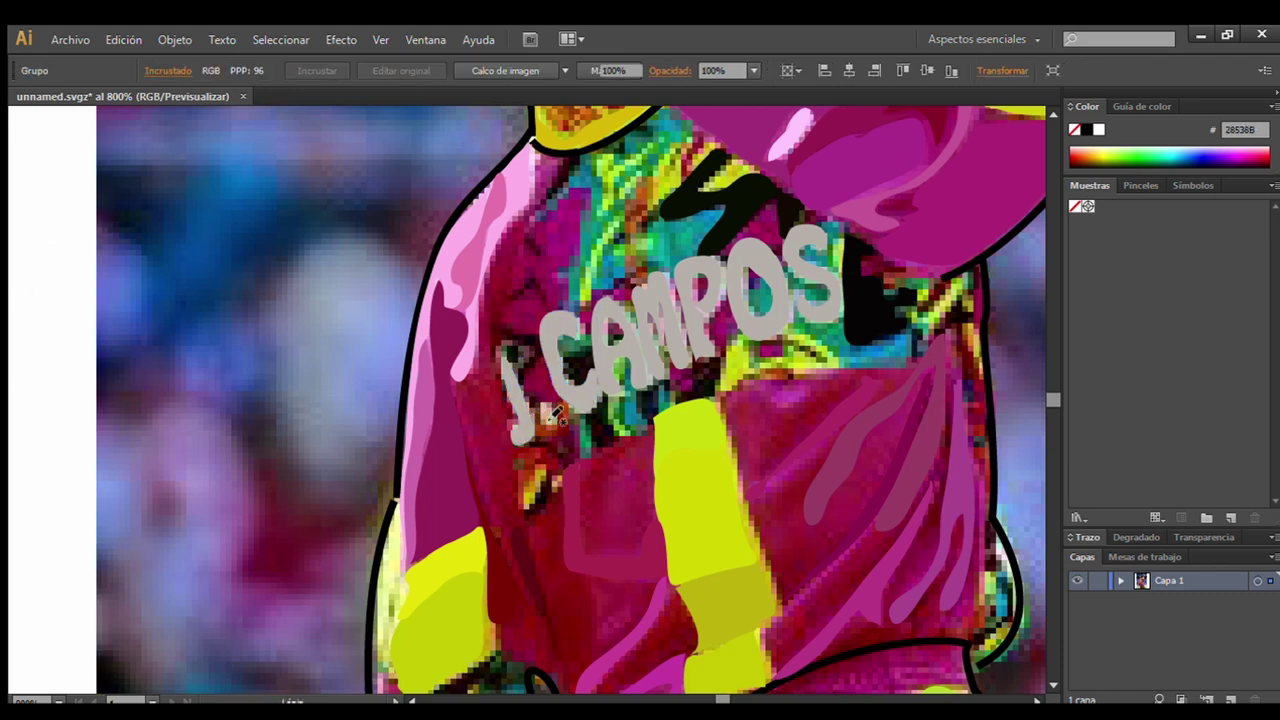
key(v)
click(248, 330)
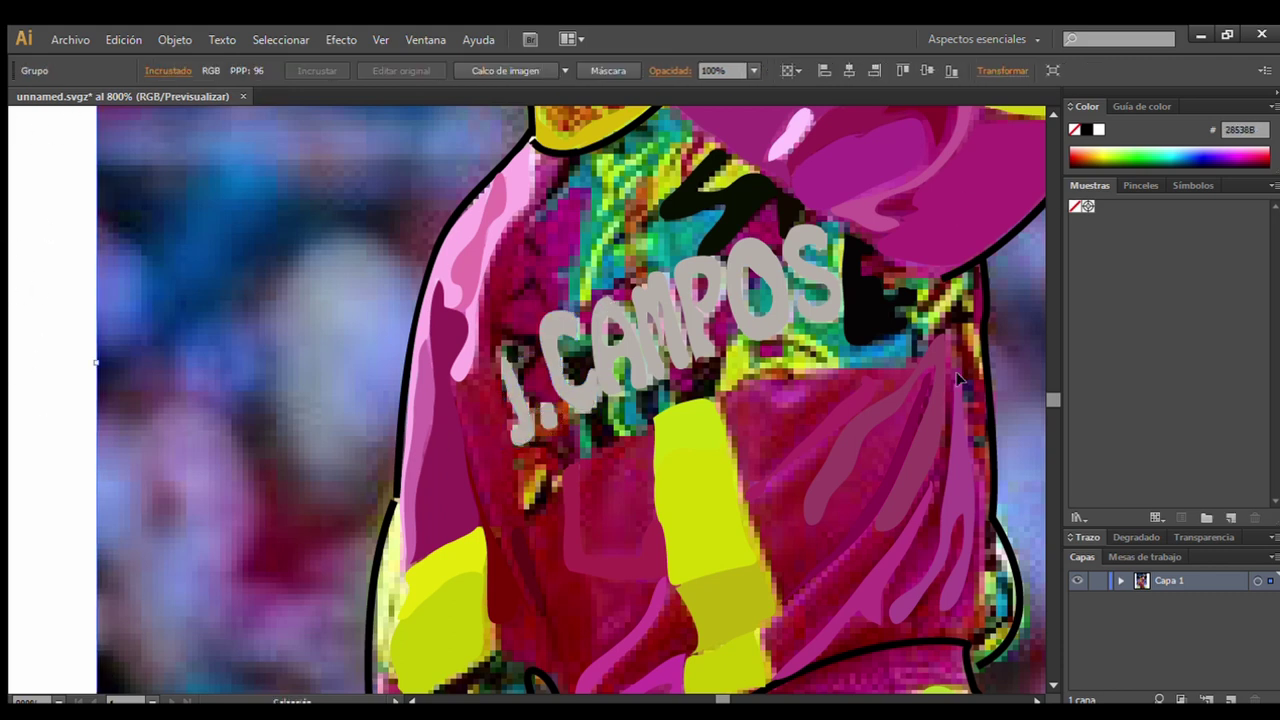
scroll(957, 378, up, 3)
key(ctrl+minus)
key(ctrl+minus)
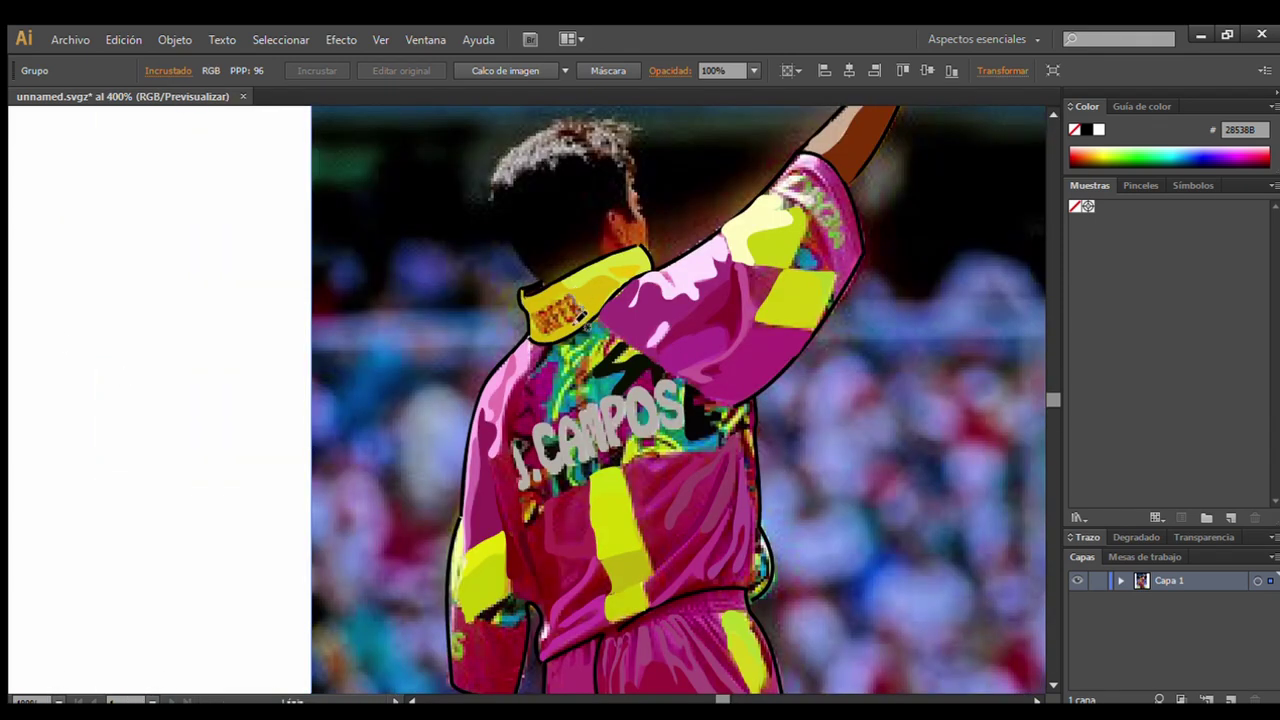
click(568, 300)
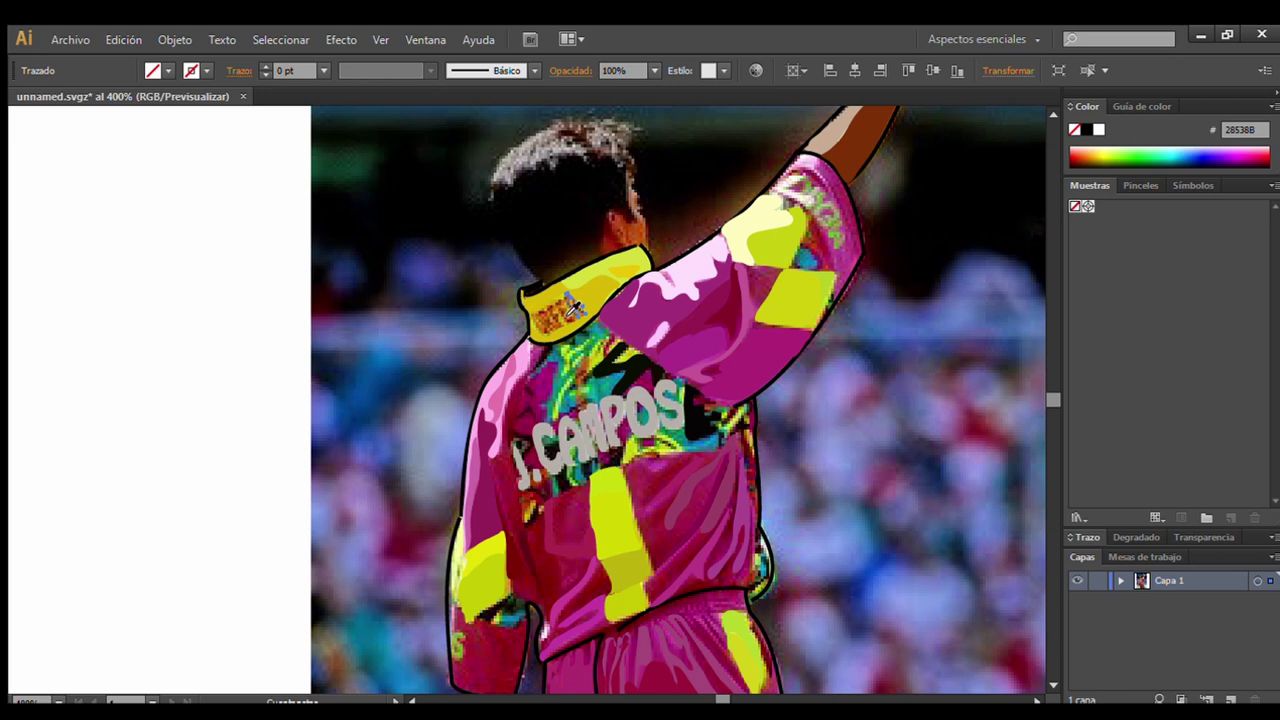
click(77, 151)
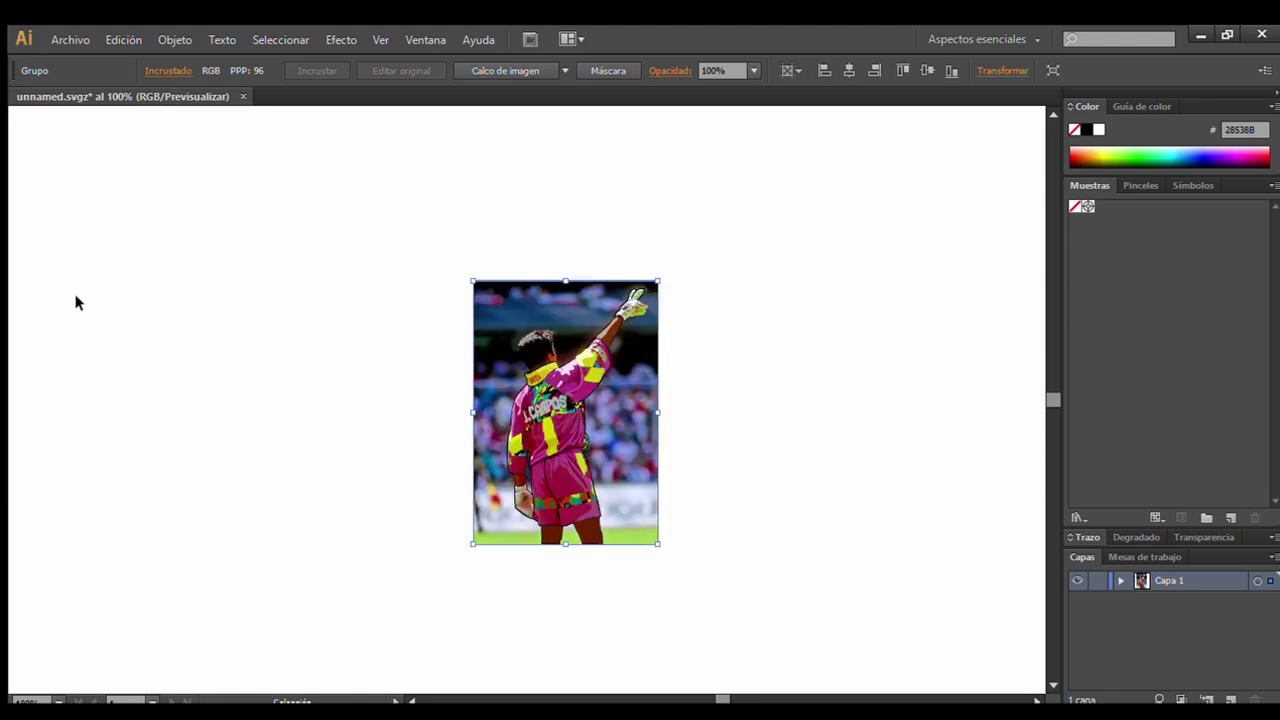
Zoom in on the head and collar and clear any selection.
click(545, 405)
click(477, 455)
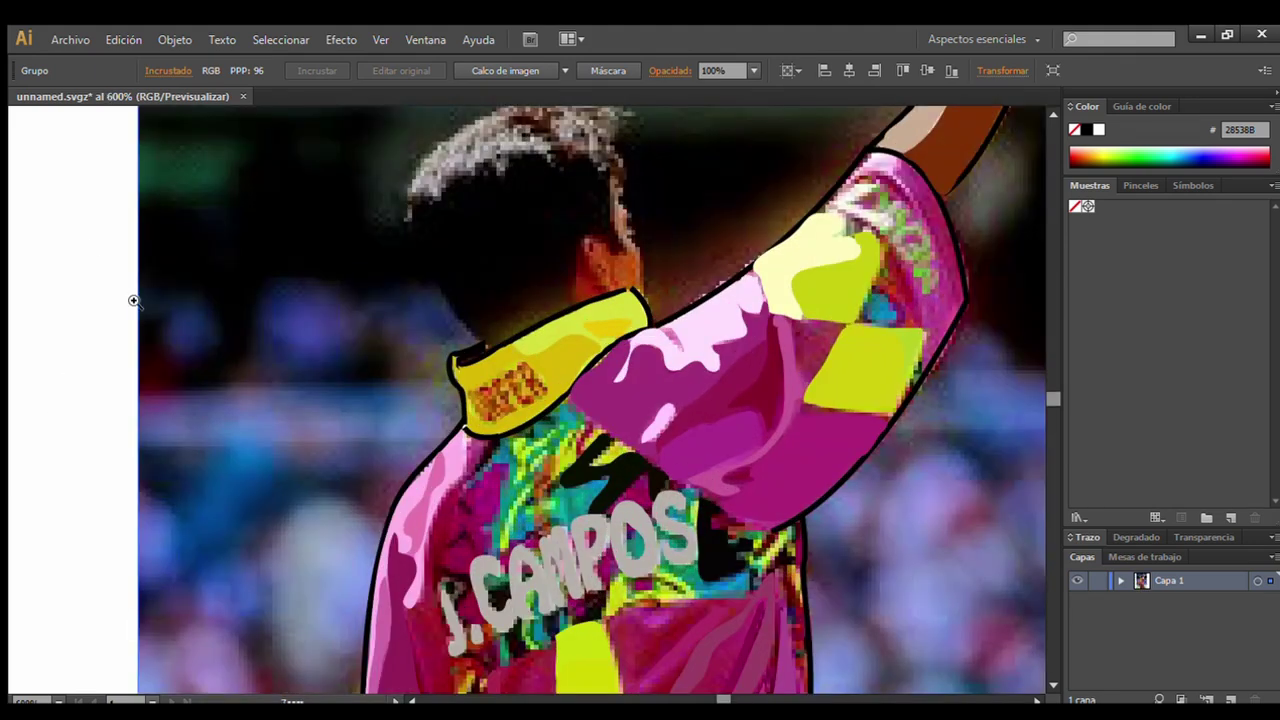
key(ctrl+0)
key(ctrl+1)
click(498, 397)
click(505, 311)
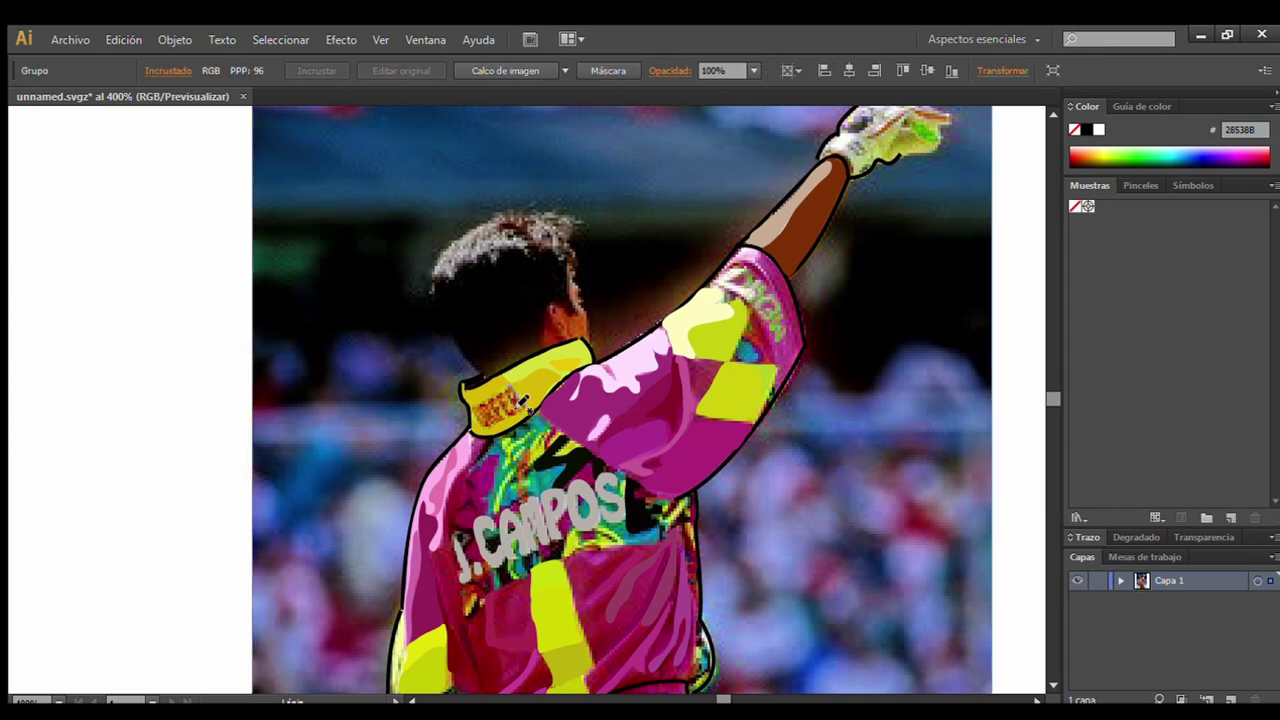
click(46, 363)
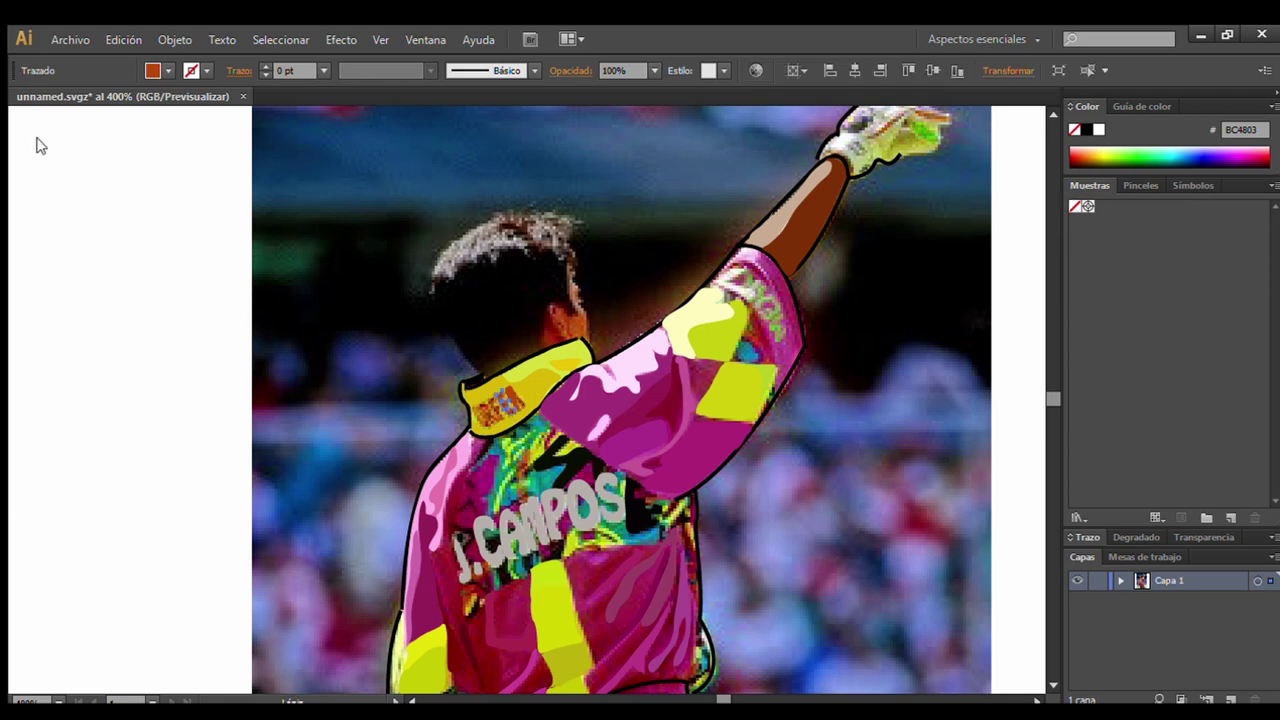
click(502, 418)
click(240, 180)
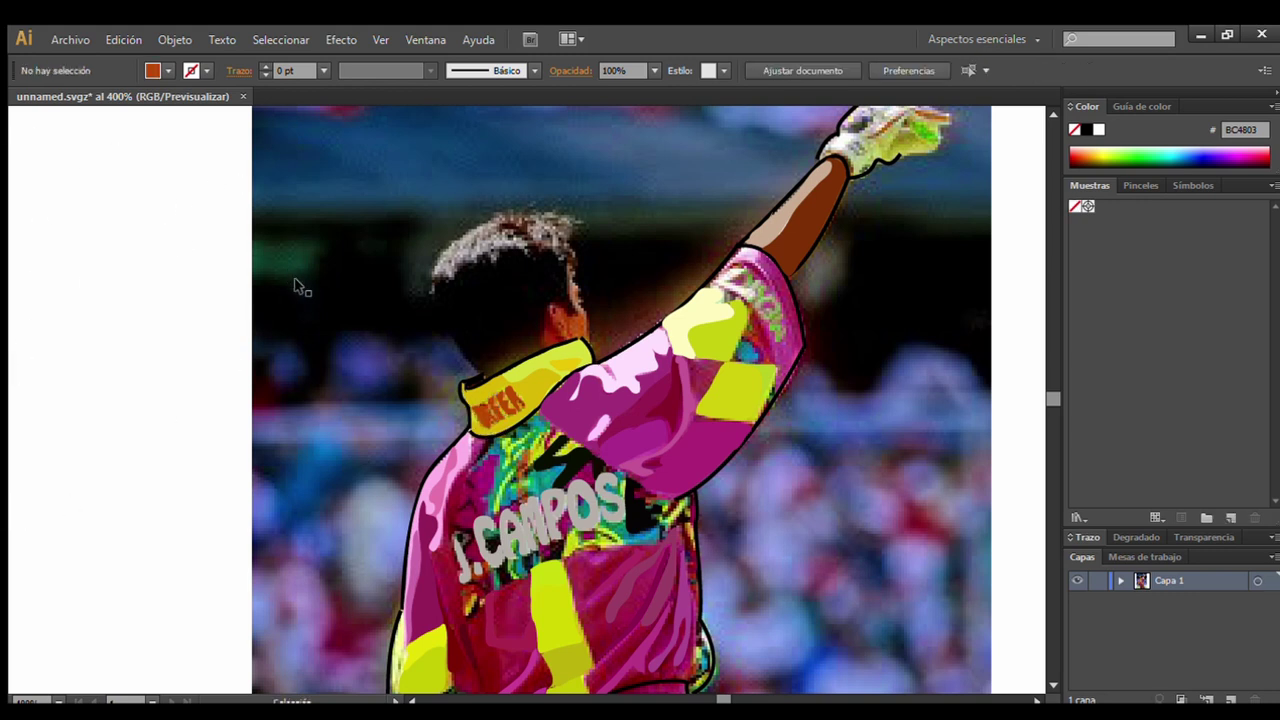
Draw a dark filled shape over the back of the head and neck.
drag(534, 347, 483, 381)
key(ctrl+z)
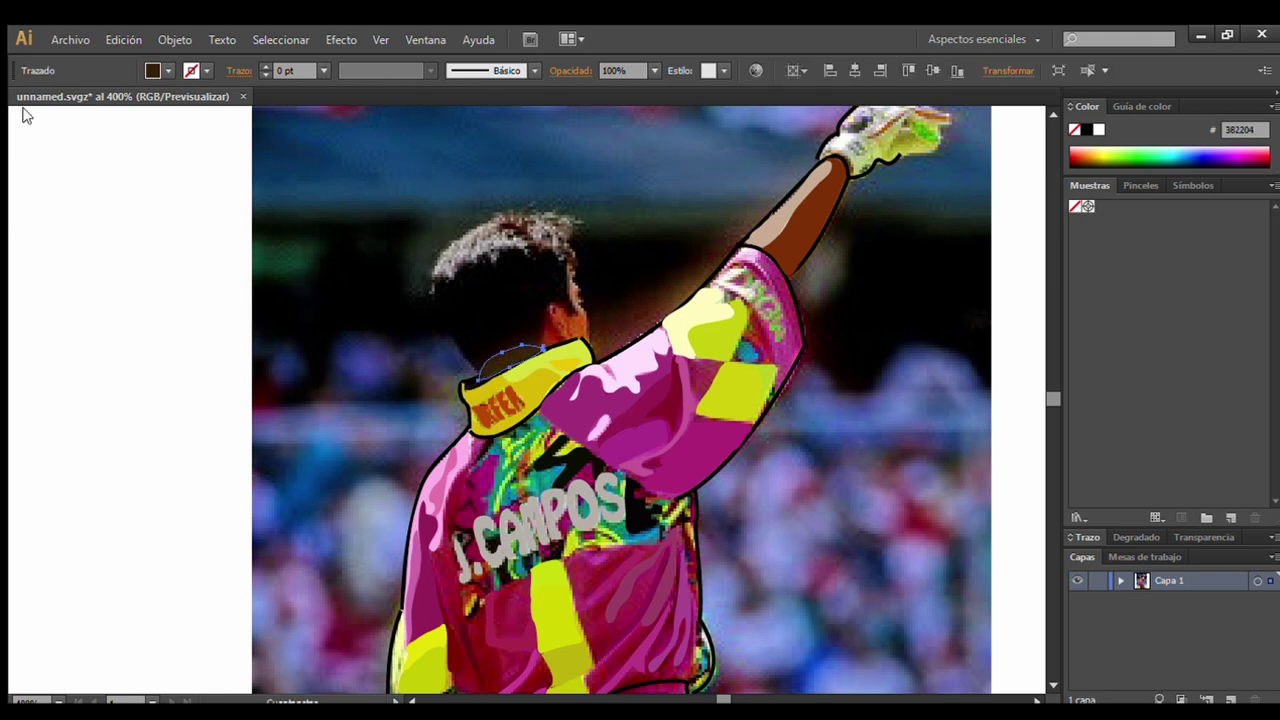
mouse_move(545, 345)
mouse_down()
mouse_move(568, 311)
mouse_move(466, 284)
mouse_move(507, 356)
mouse_move(545, 340)
mouse_up()
click(126, 120)
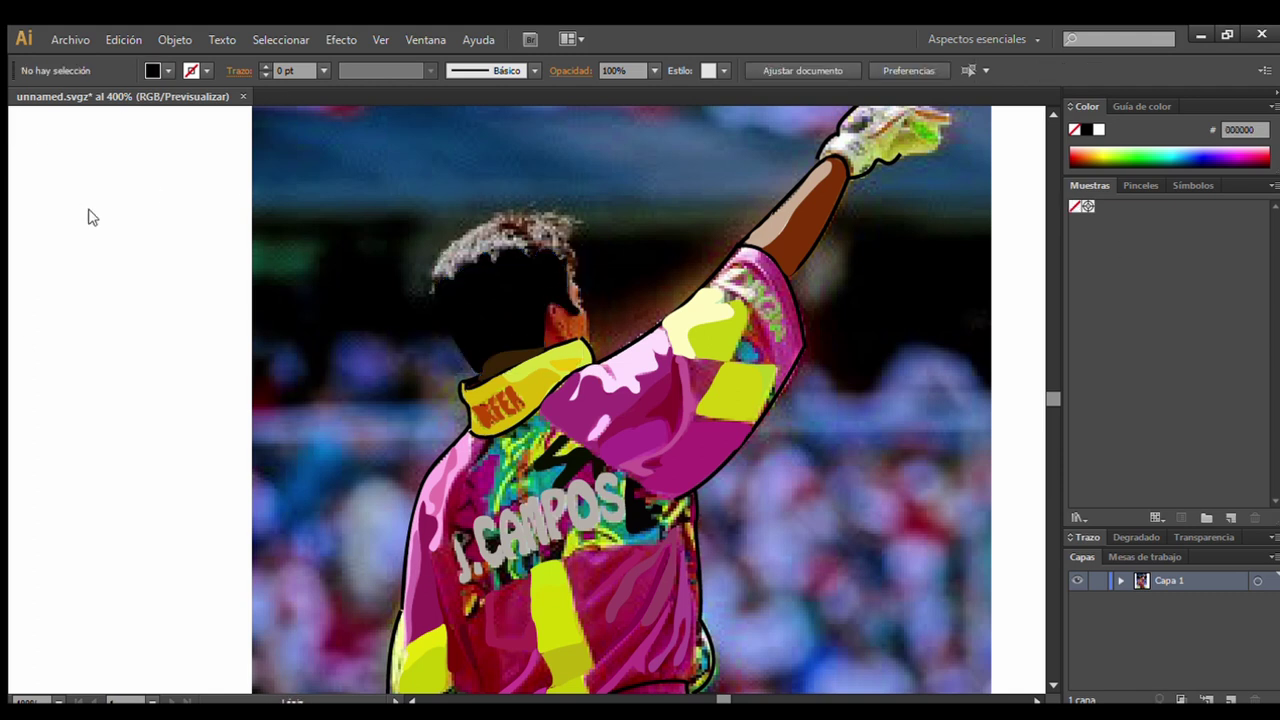
Draw a dark grey shape along the hair's left edge.
drag(525, 250, 436, 283)
drag(490, 222, 515, 220)
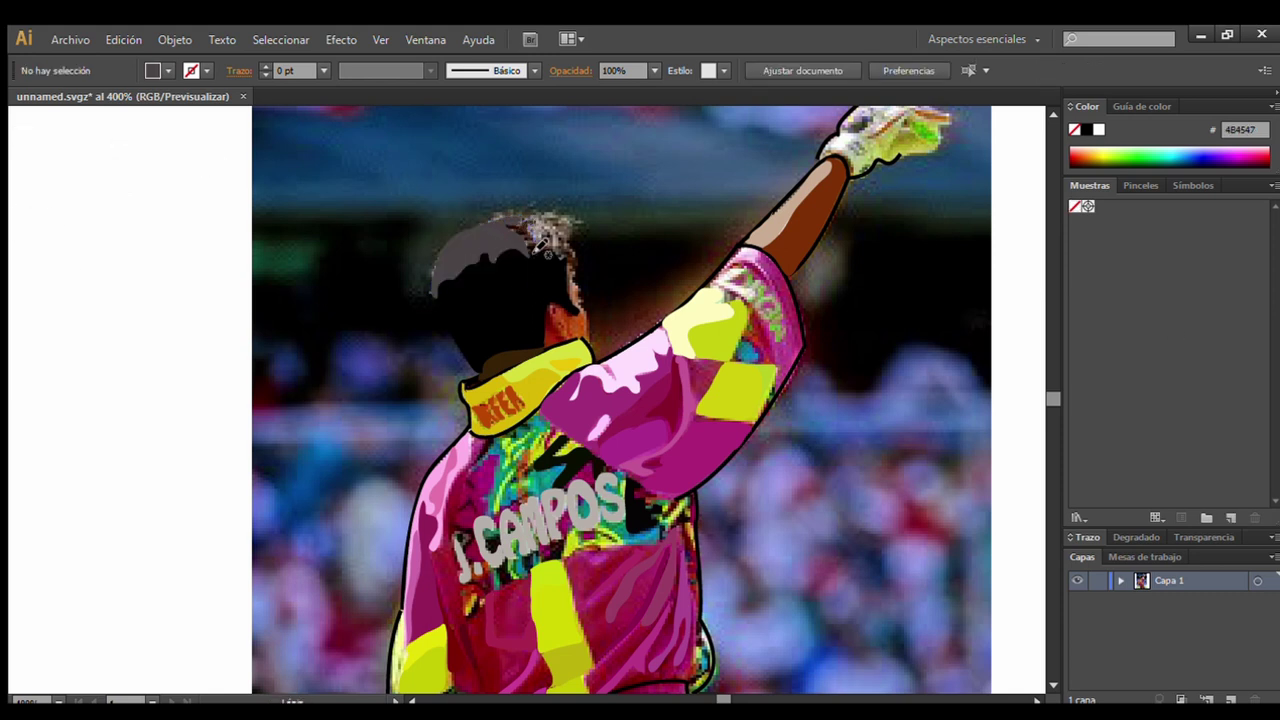
key(i)
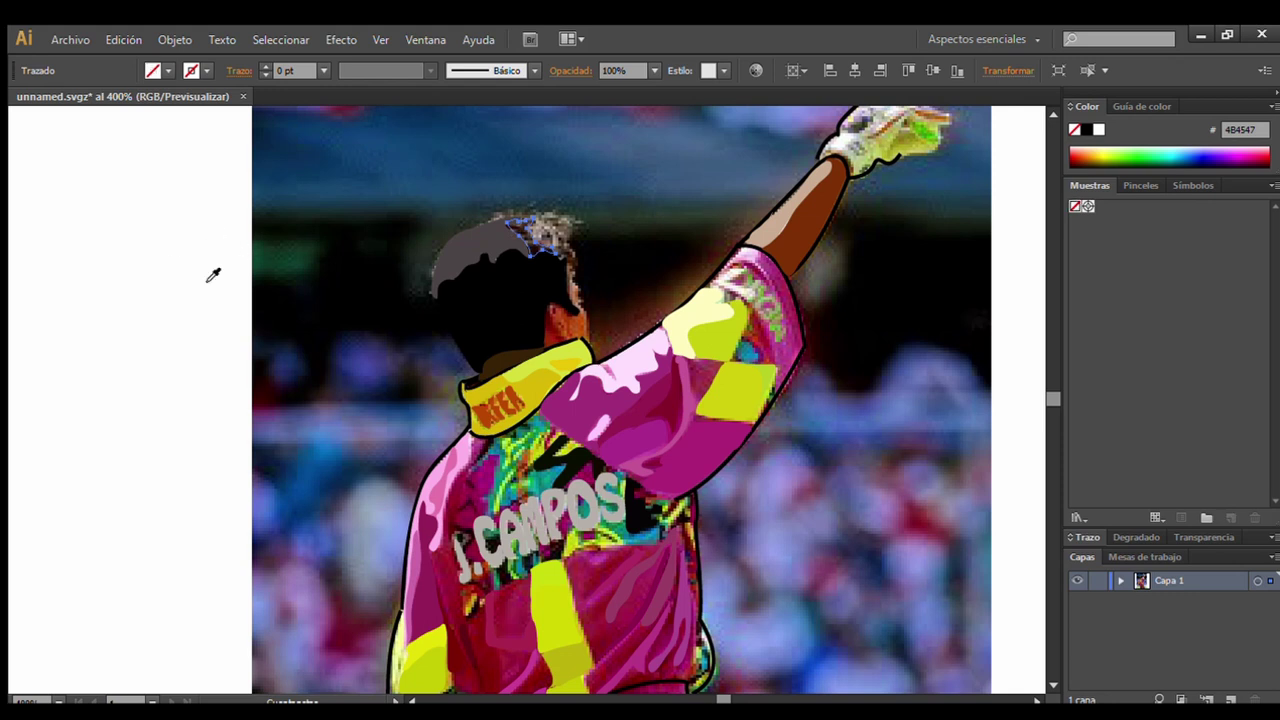
key(ctrl+plus)
key(ctrl+plus)
key(ctrl+plus)
key(v)
key(n)
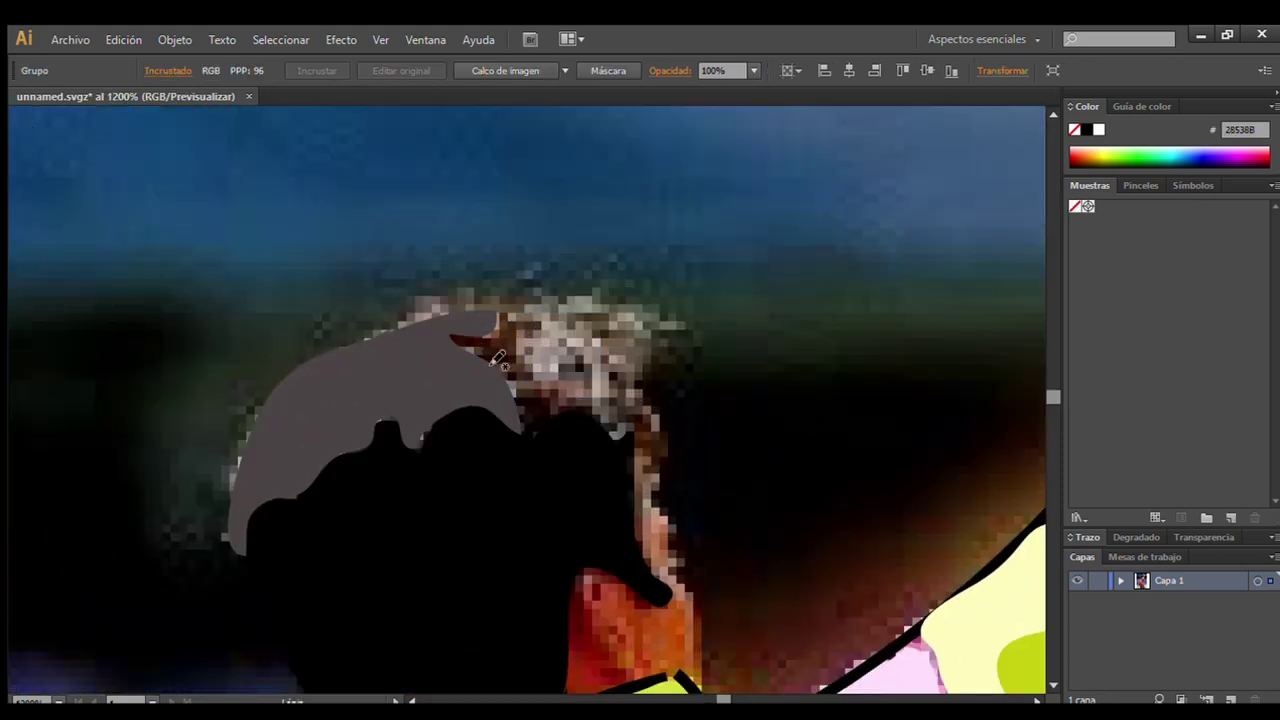
Trace the hair outline and add a highlight along its right edge.
mouse_move(466, 330)
mouse_down()
mouse_move(545, 428)
mouse_move(458, 336)
mouse_up()
key(v)
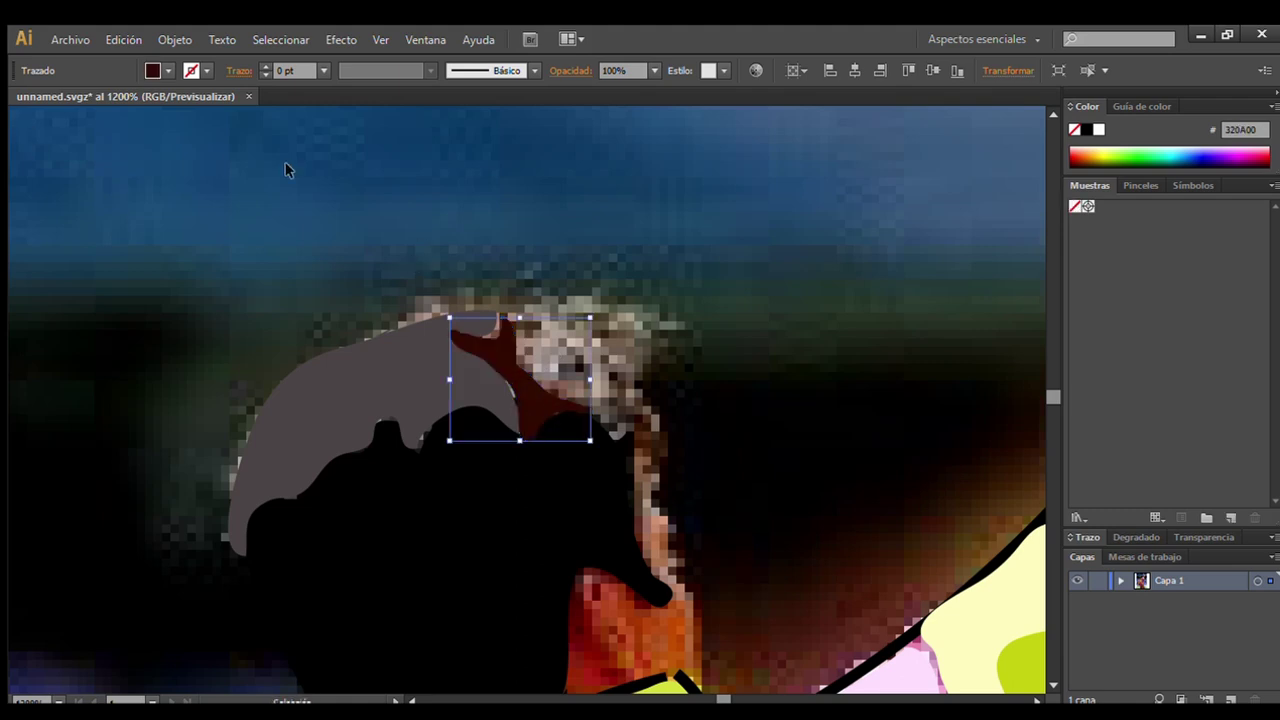
click(286, 166)
key(ctrl+minus)
key(ctrl+minus)
key(ctrl+minus)
click(537, 393)
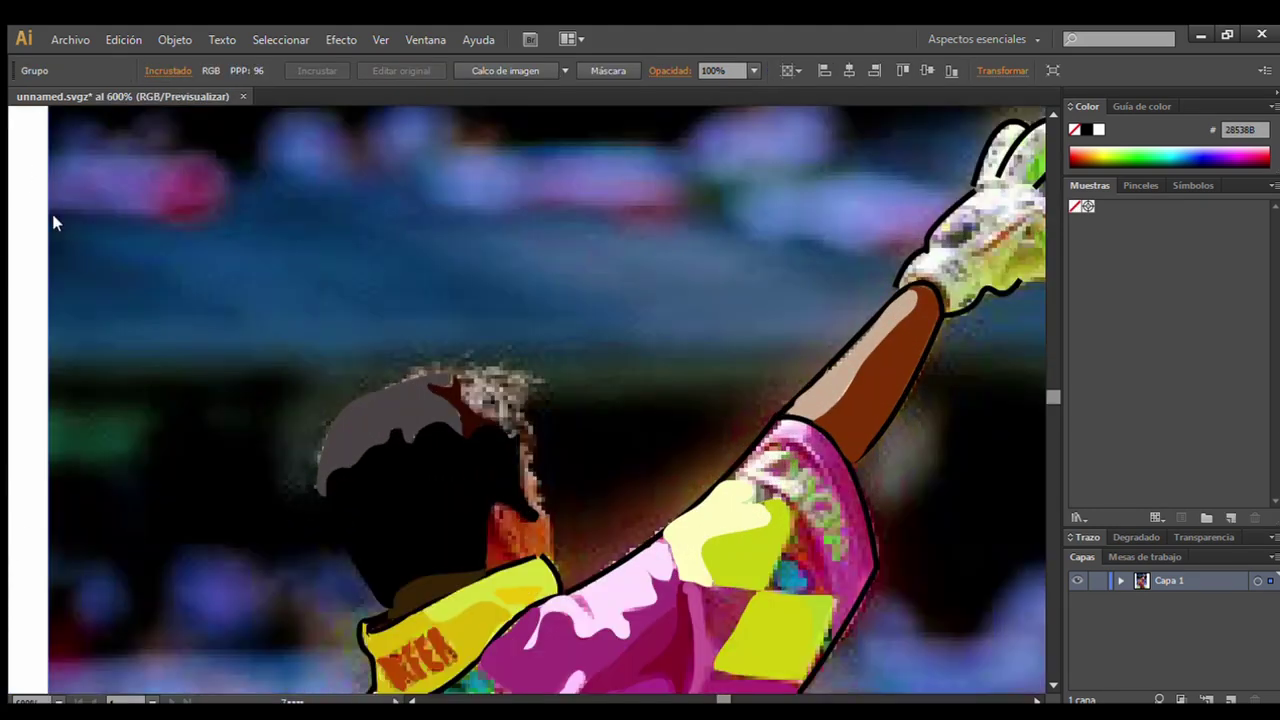
mouse_move(411, 381)
mouse_down()
mouse_move(437, 367)
mouse_move(343, 374)
mouse_up()
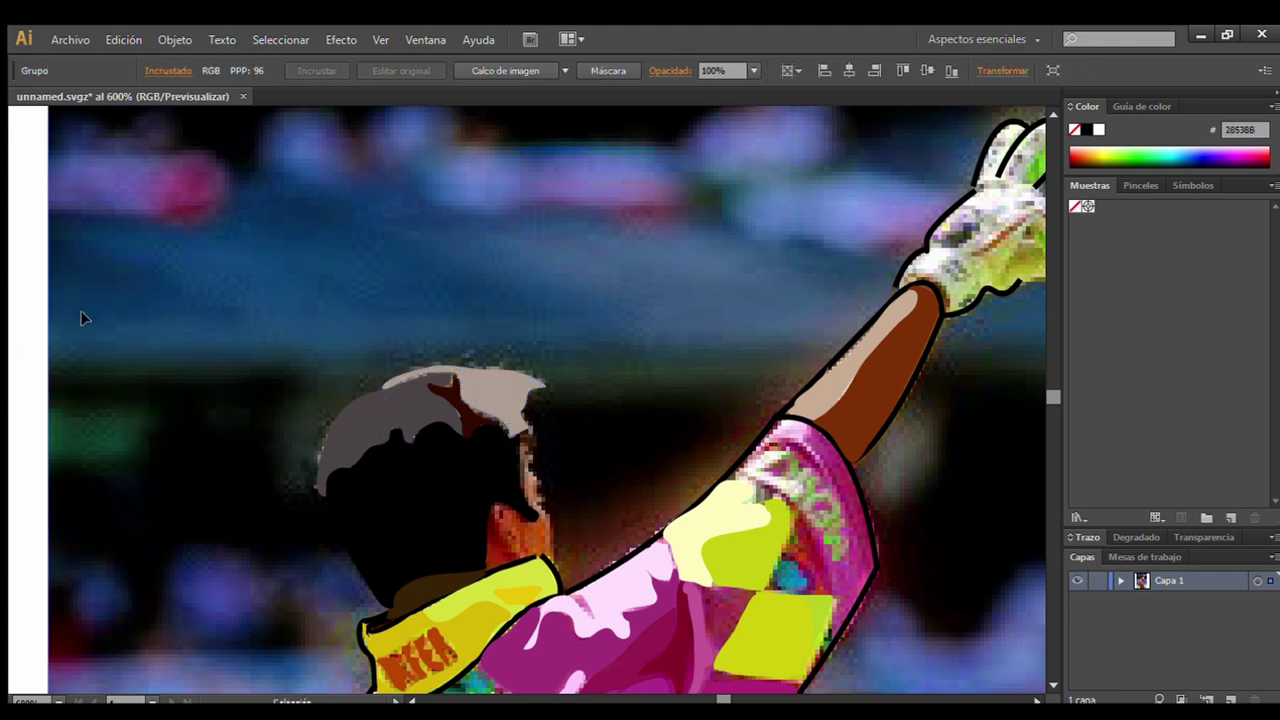
drag(521, 410, 527, 445)
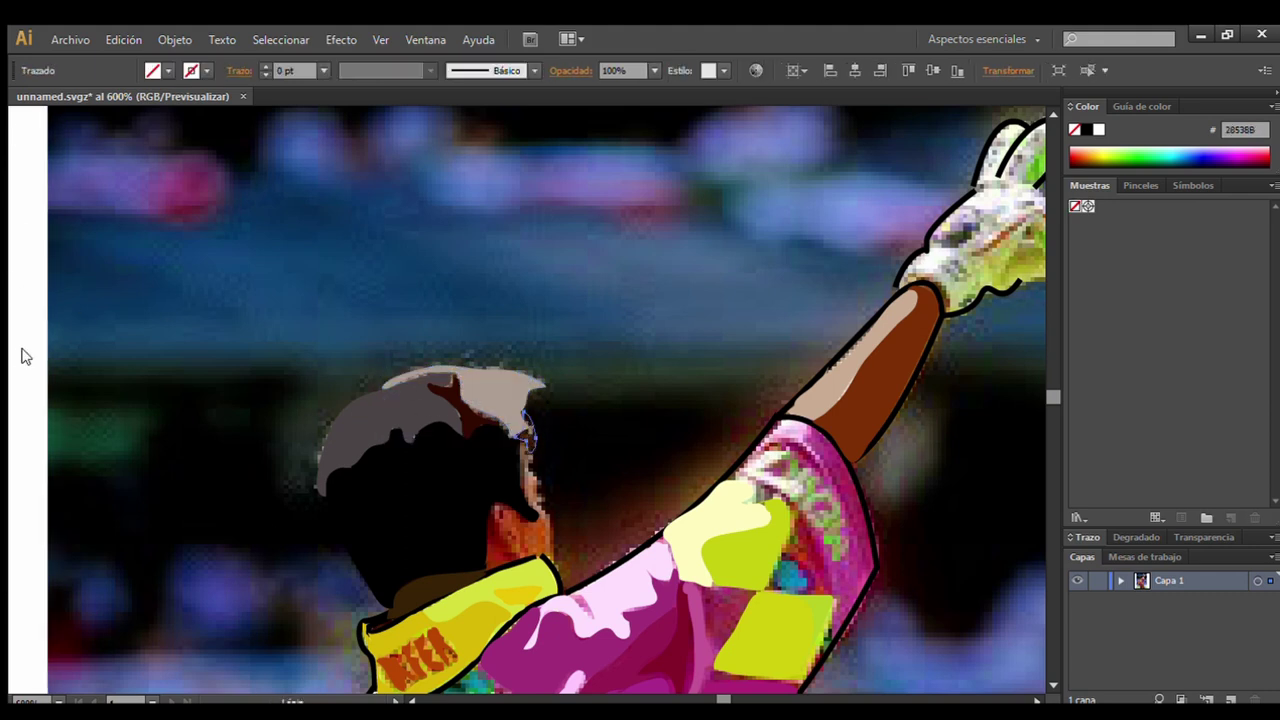
ctrl+click(520, 285)
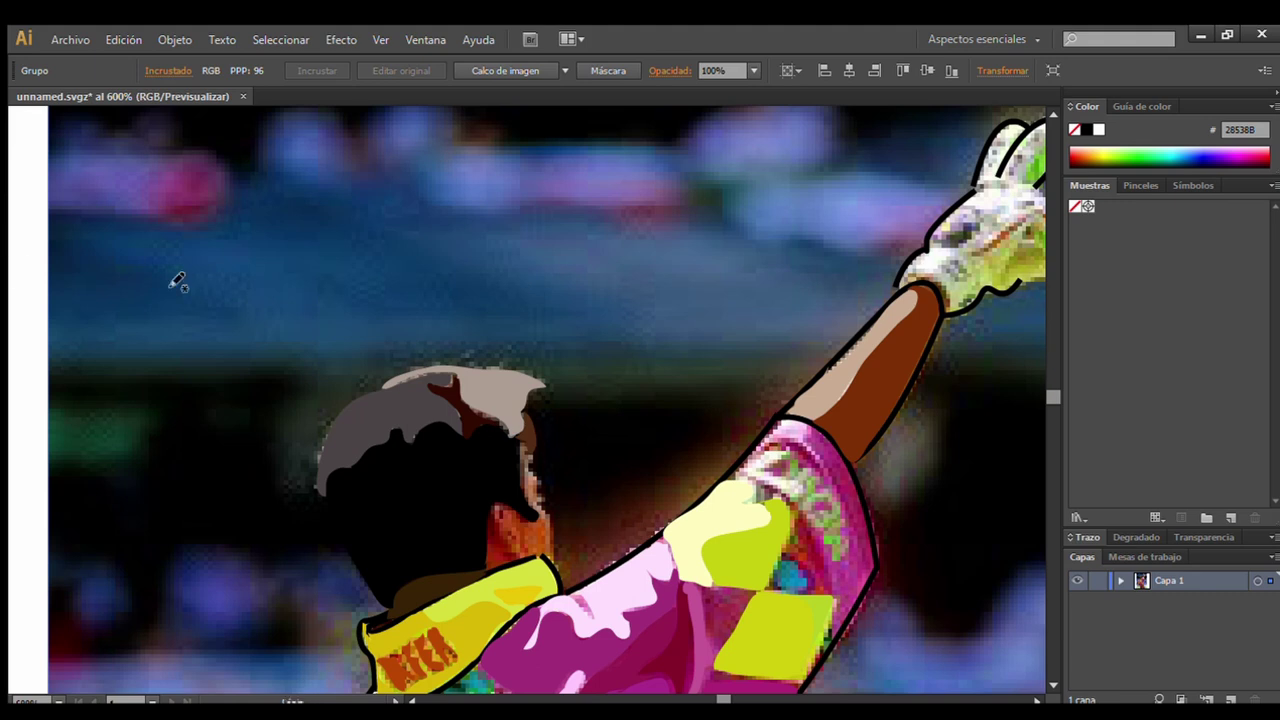
Add light grey strokes along the hair's upper, upper-left and top edges.
drag(507, 433, 462, 402)
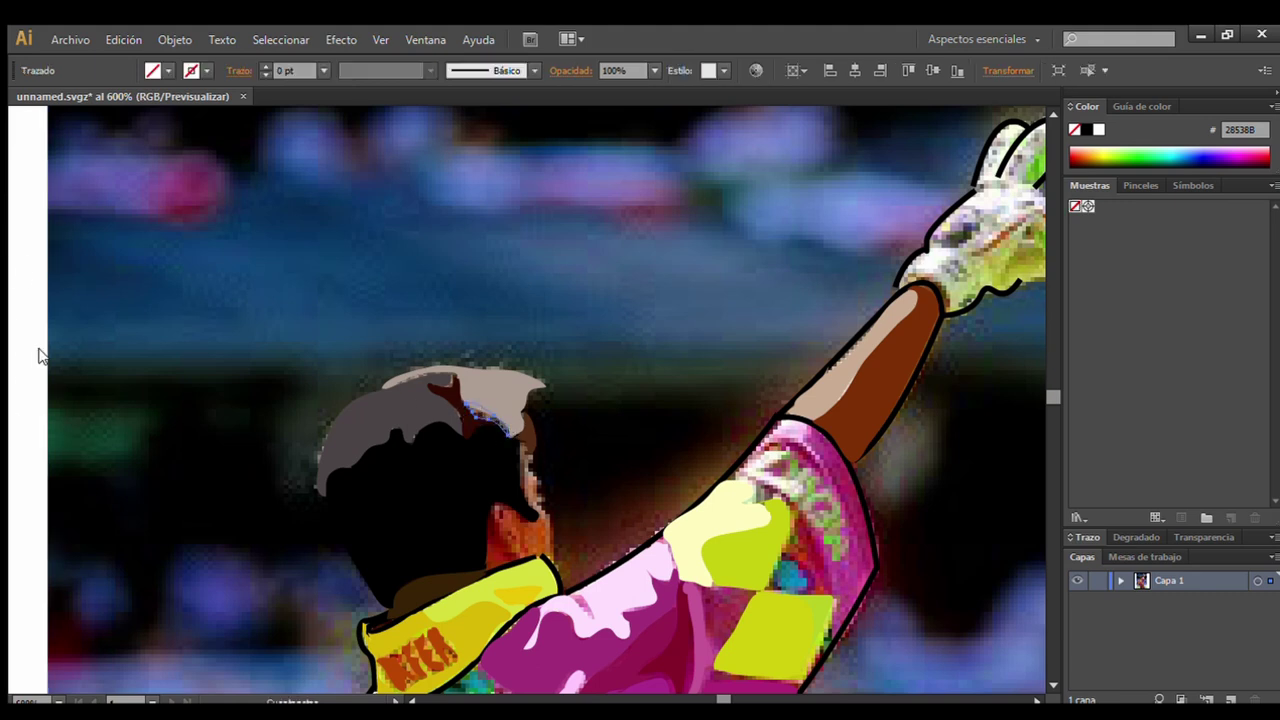
ctrl+click(511, 277)
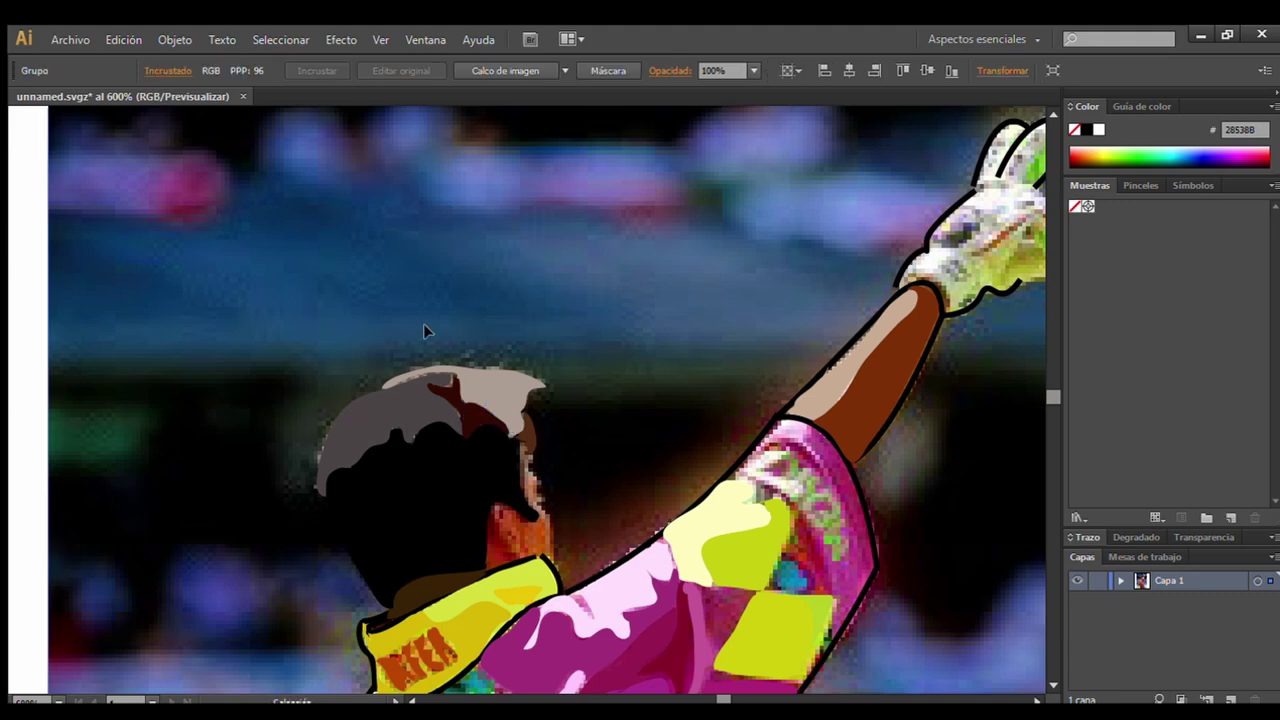
drag(396, 400, 352, 440)
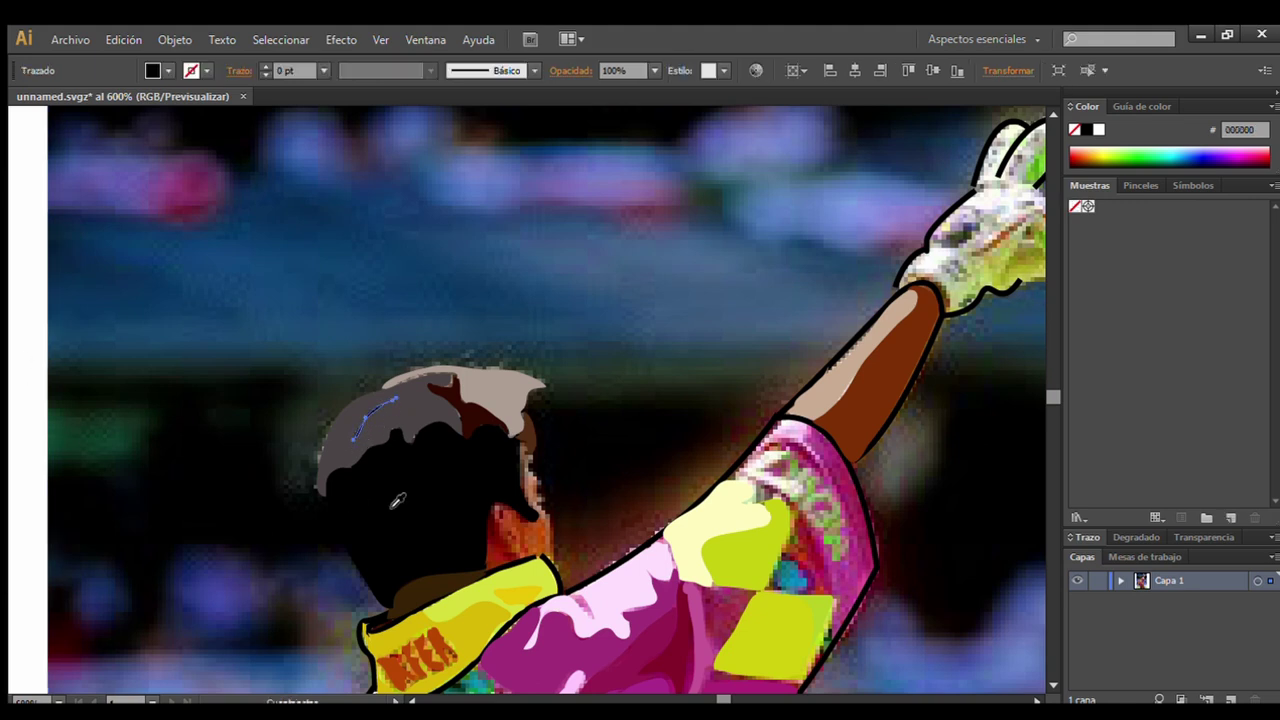
ctrl+click(396, 502)
drag(538, 383, 476, 375)
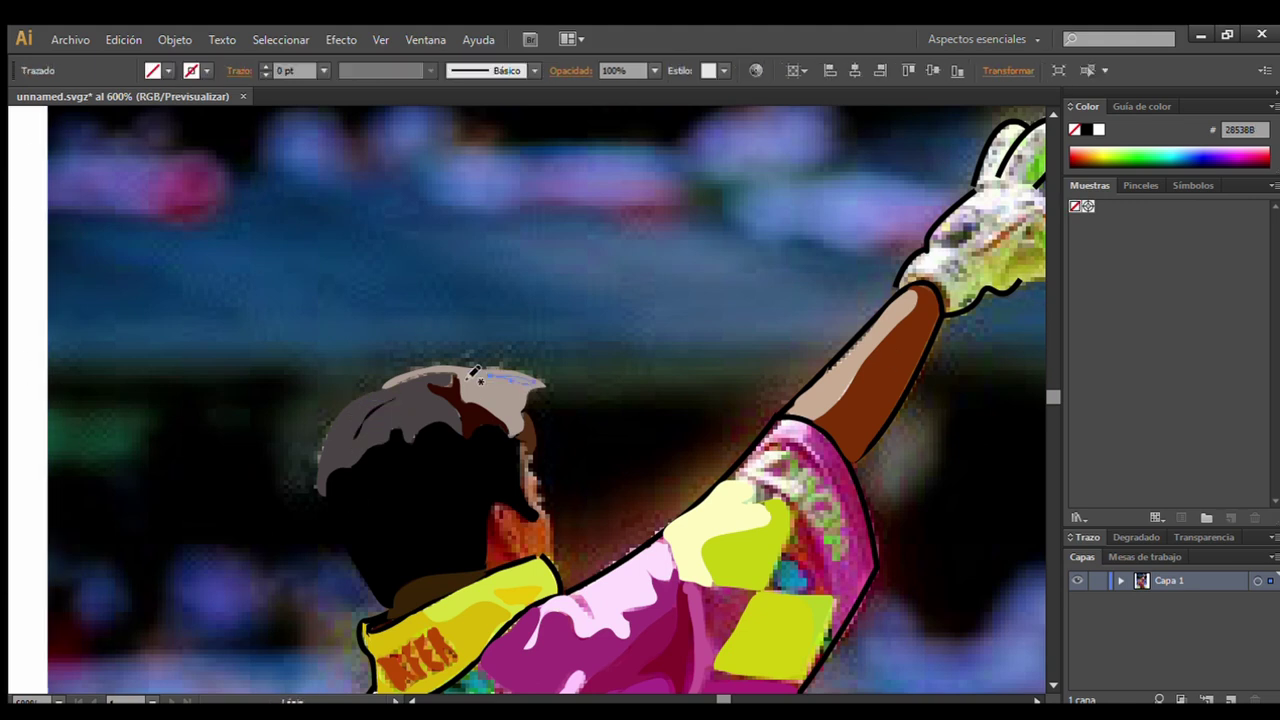
click(337, 417)
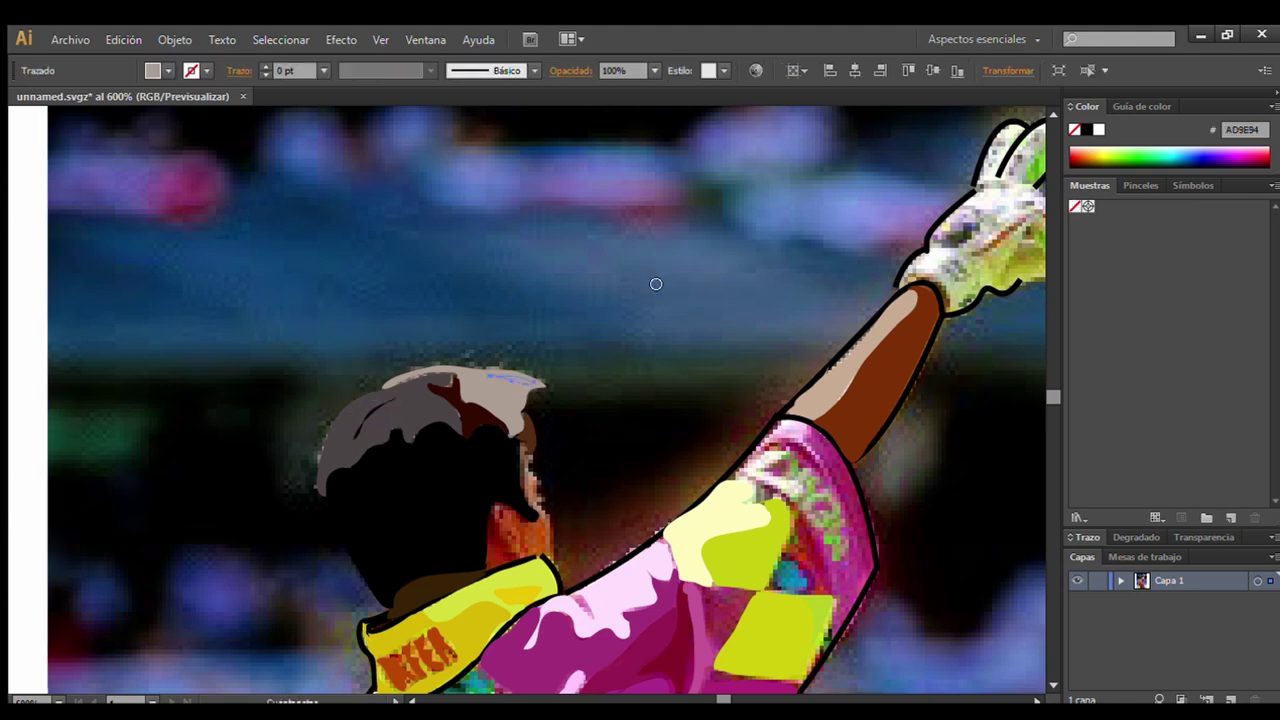
ctrl+click(532, 277)
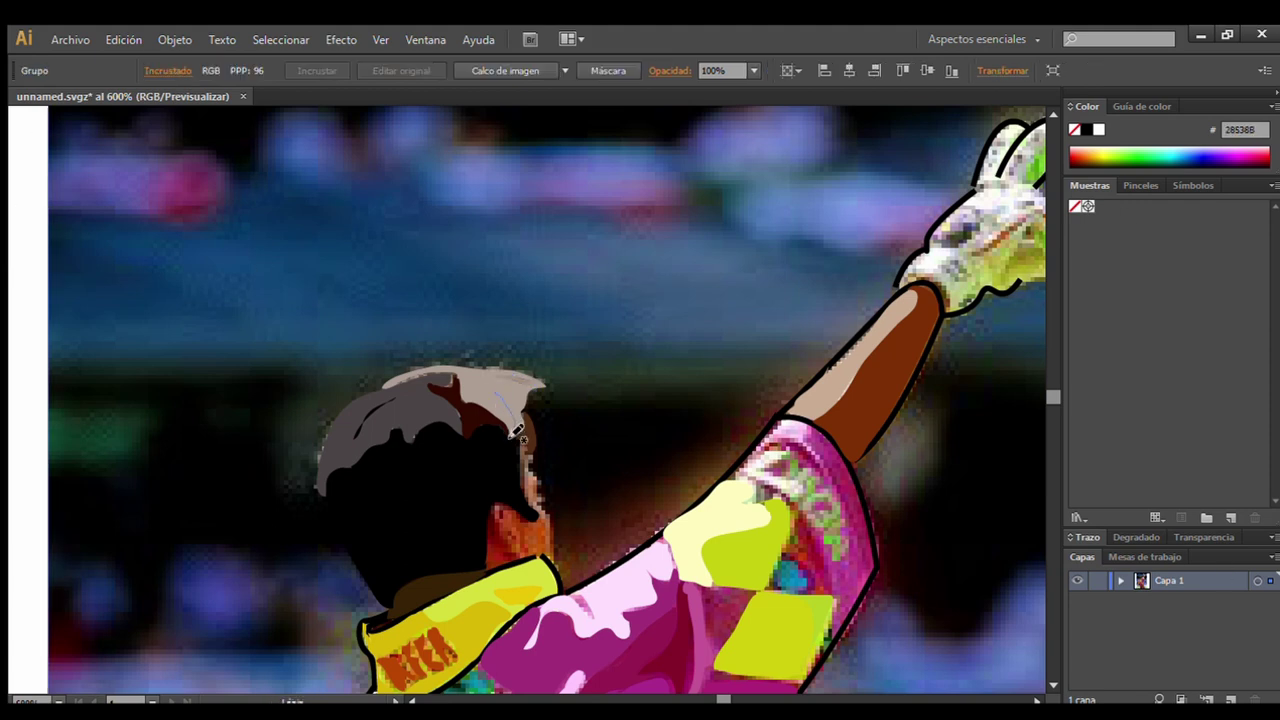
Draw a black shading stroke down the dark hair.
ctrl+click(497, 390)
ctrl+click(520, 420)
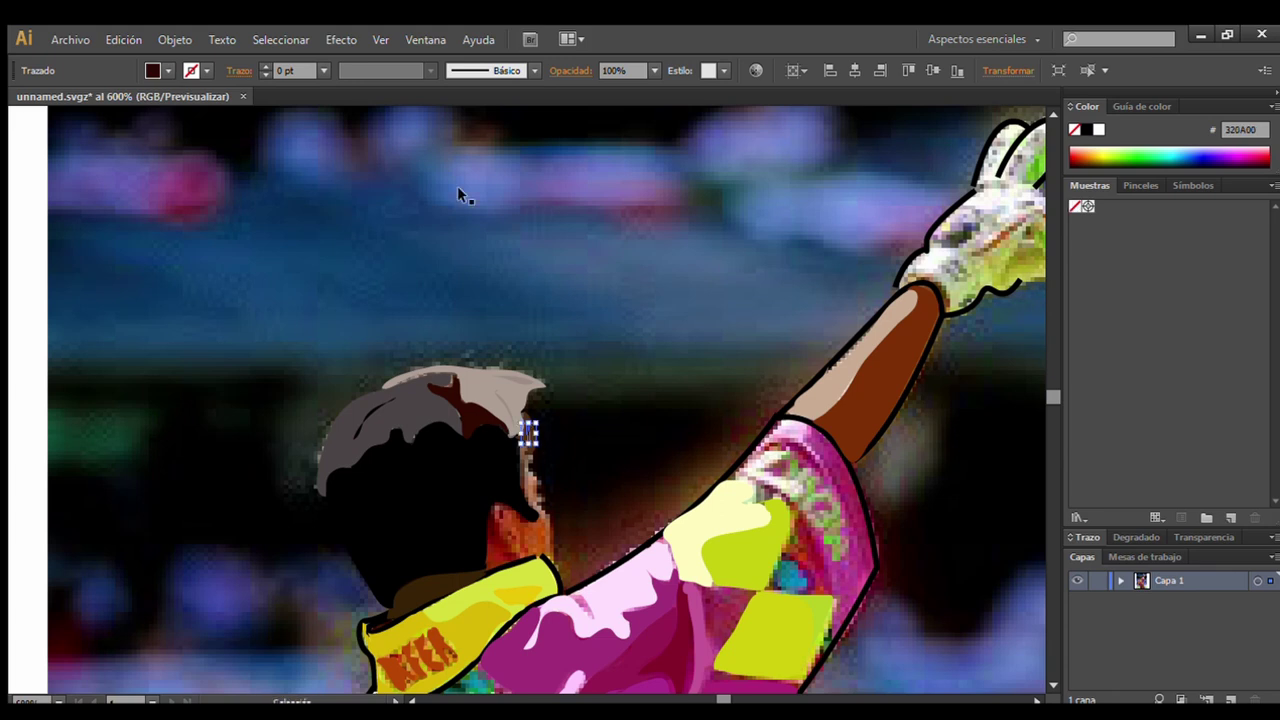
drag(435, 460, 440, 565)
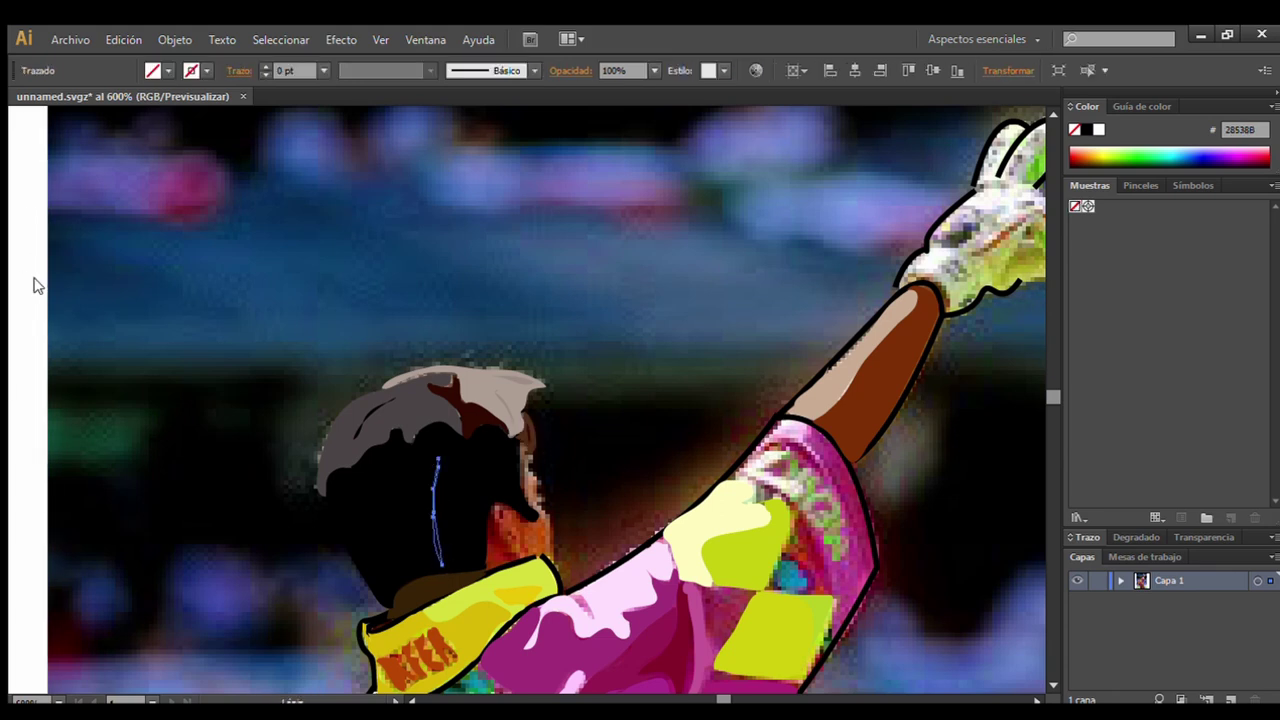
key(d)
key(ctrl+z)
key(ctrl+z)
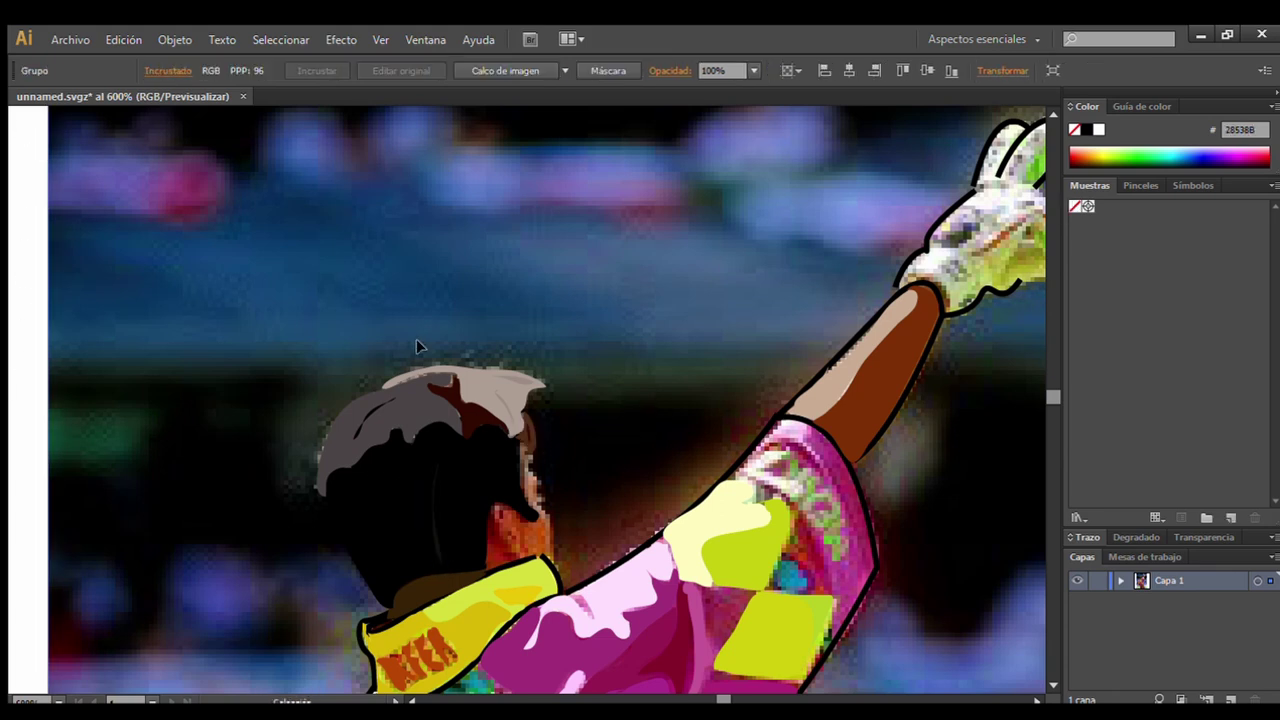
drag(380, 456, 382, 578)
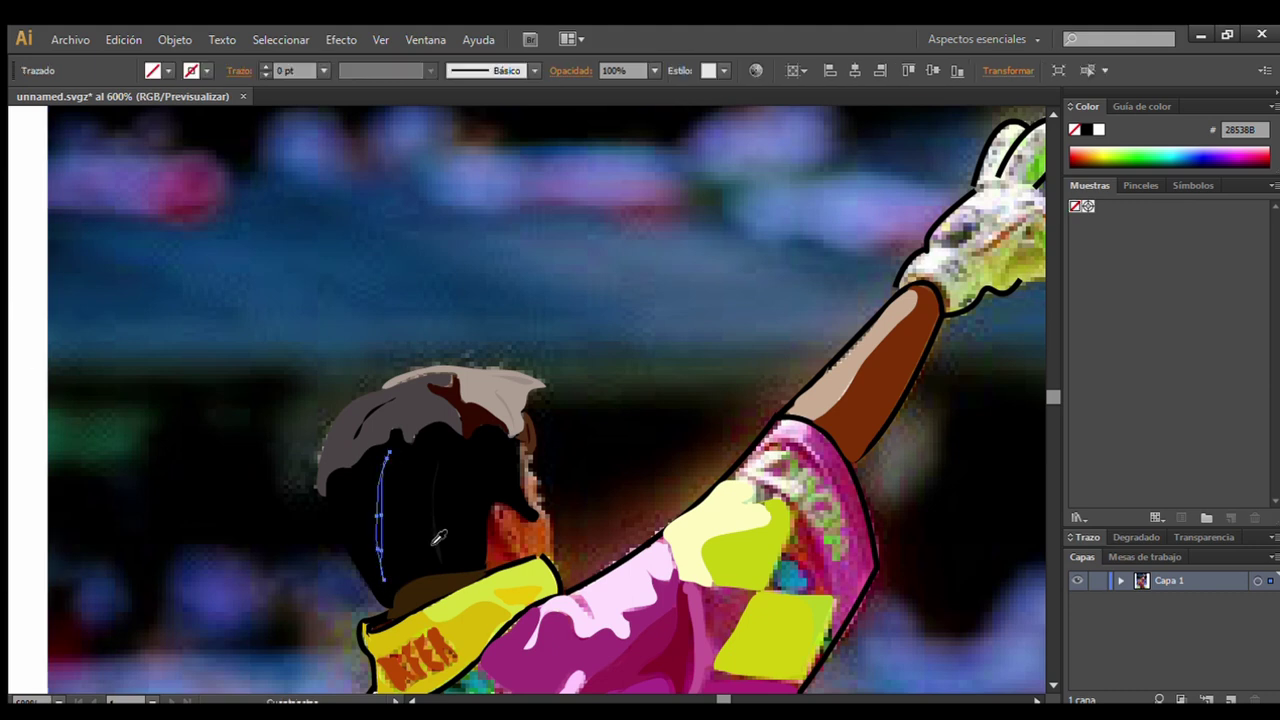
click(918, 376)
Trace strokes along the face edge, hairline, hair top and ear edge.
drag(512, 462, 510, 466)
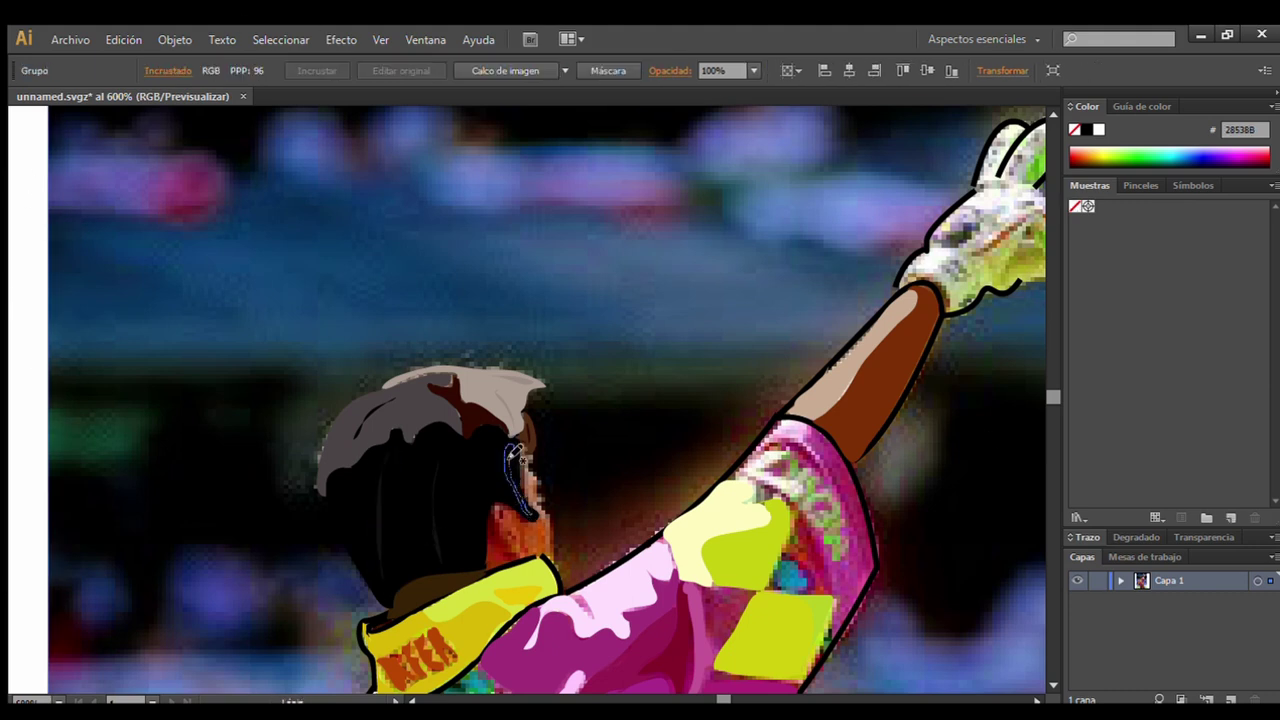
ctrl+click(851, 231)
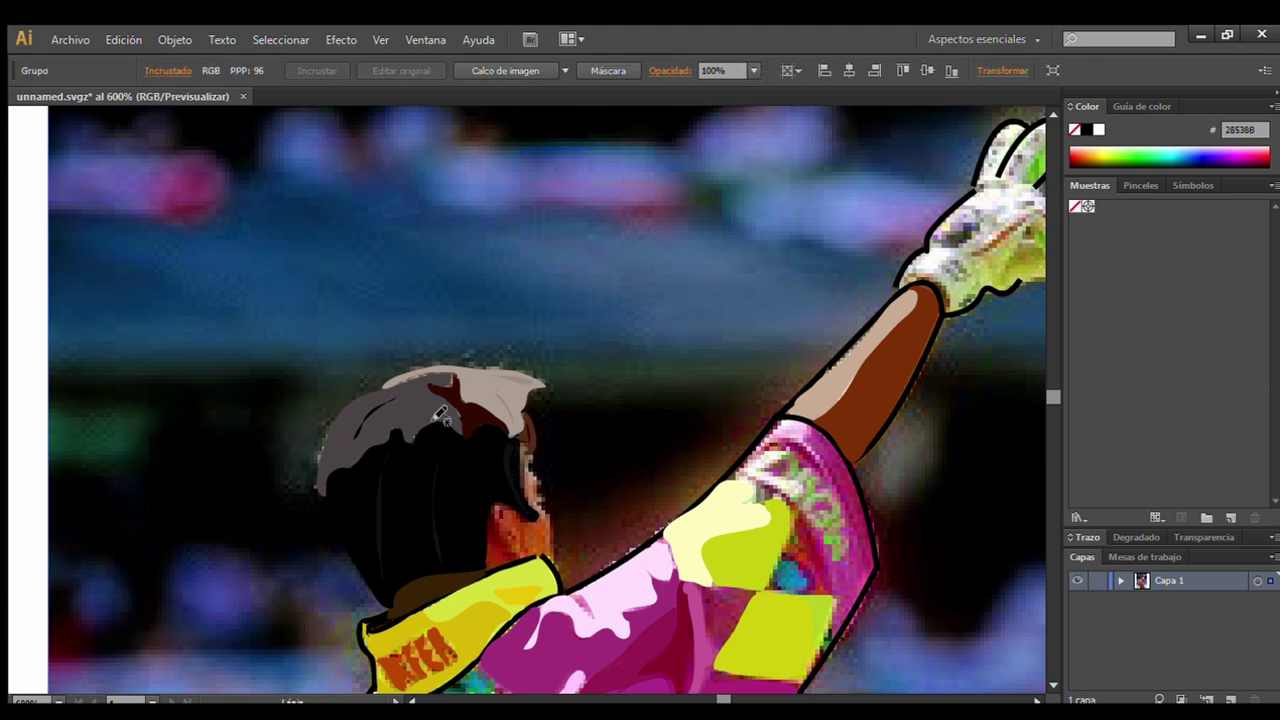
drag(368, 442, 458, 426)
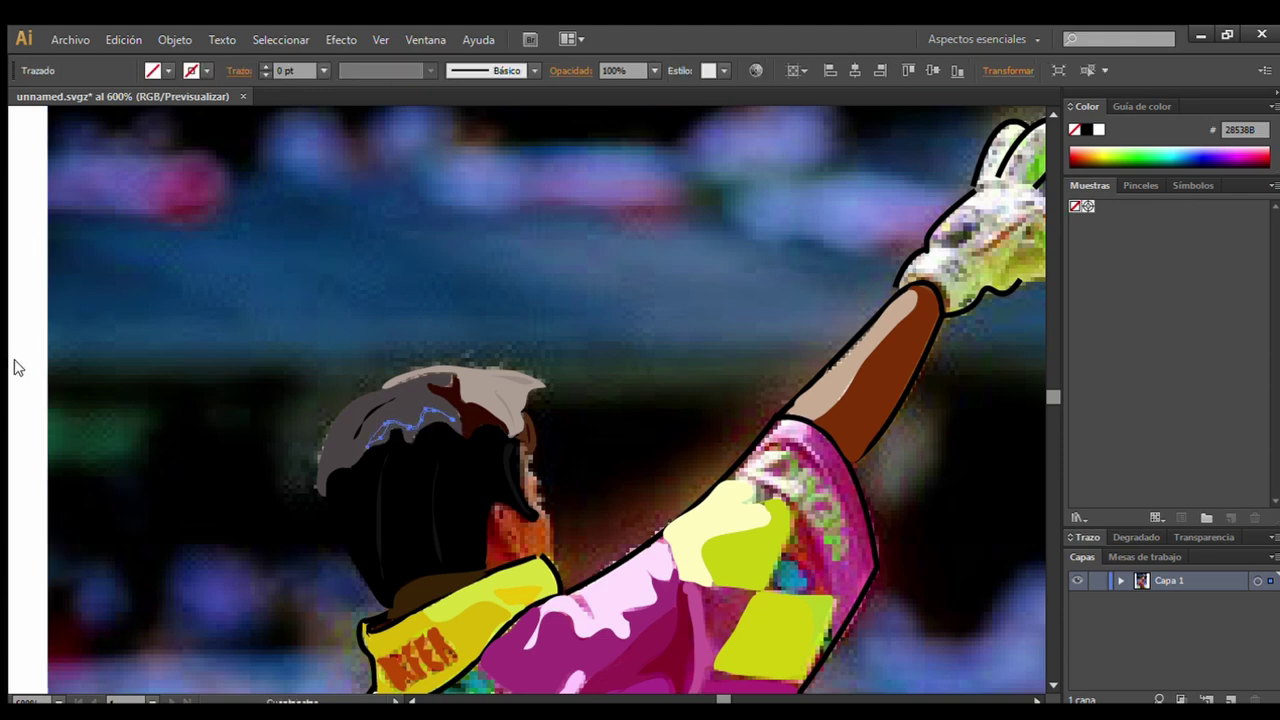
ctrl+click(68, 245)
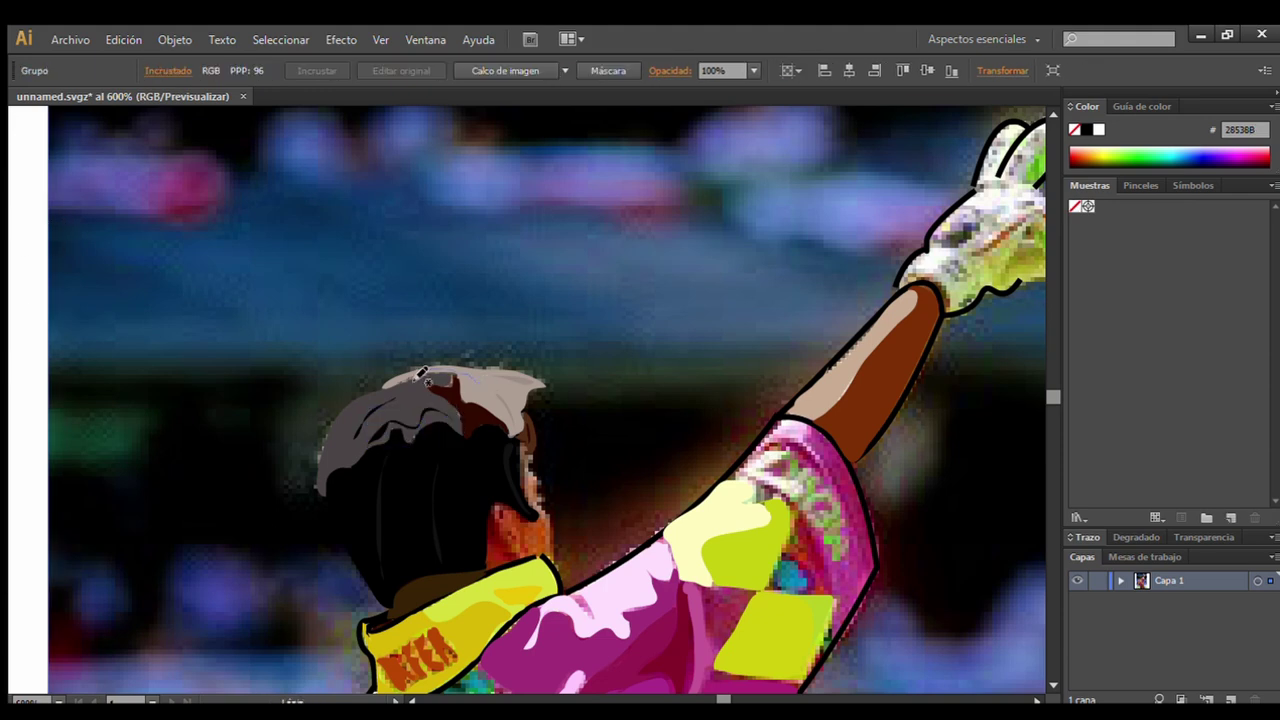
drag(482, 384, 416, 376)
ctrl+click(750, 337)
drag(493, 505, 505, 545)
key(ctrl+z)
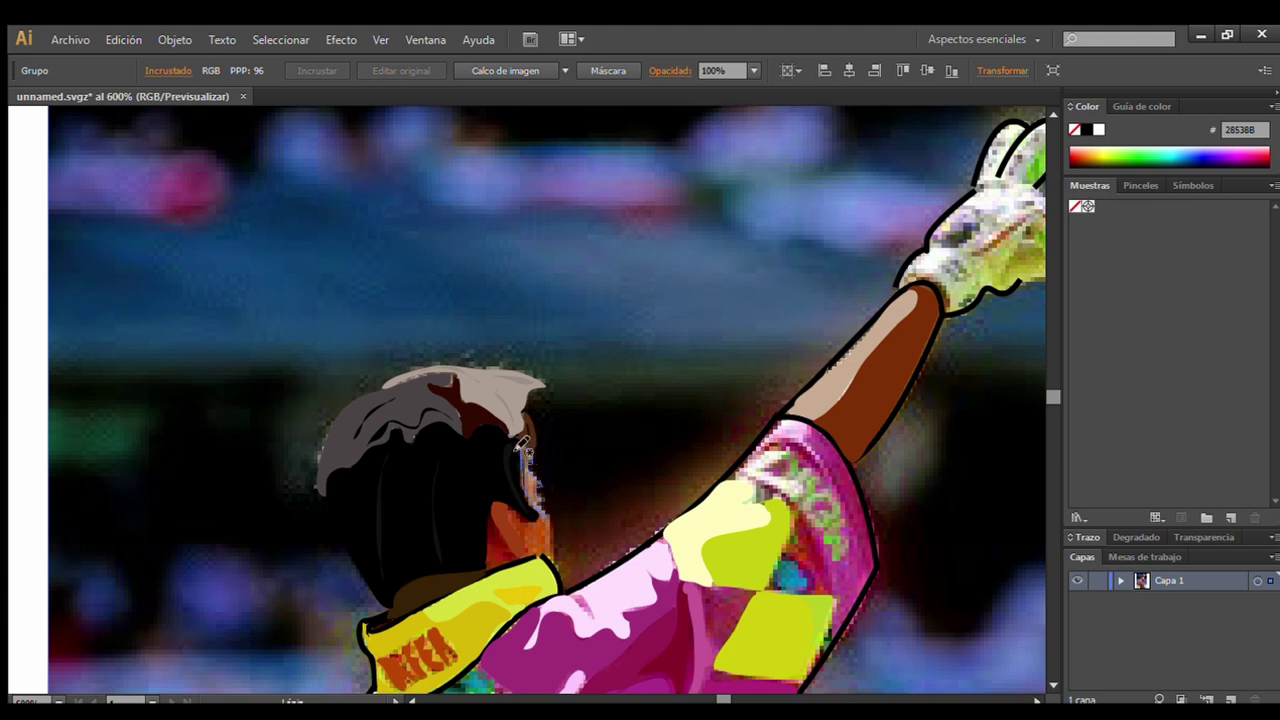
drag(520, 445, 530, 560)
Undo the redrawn ear strokes, toggling undo and redo to settle the result.
key(ctrl+z)
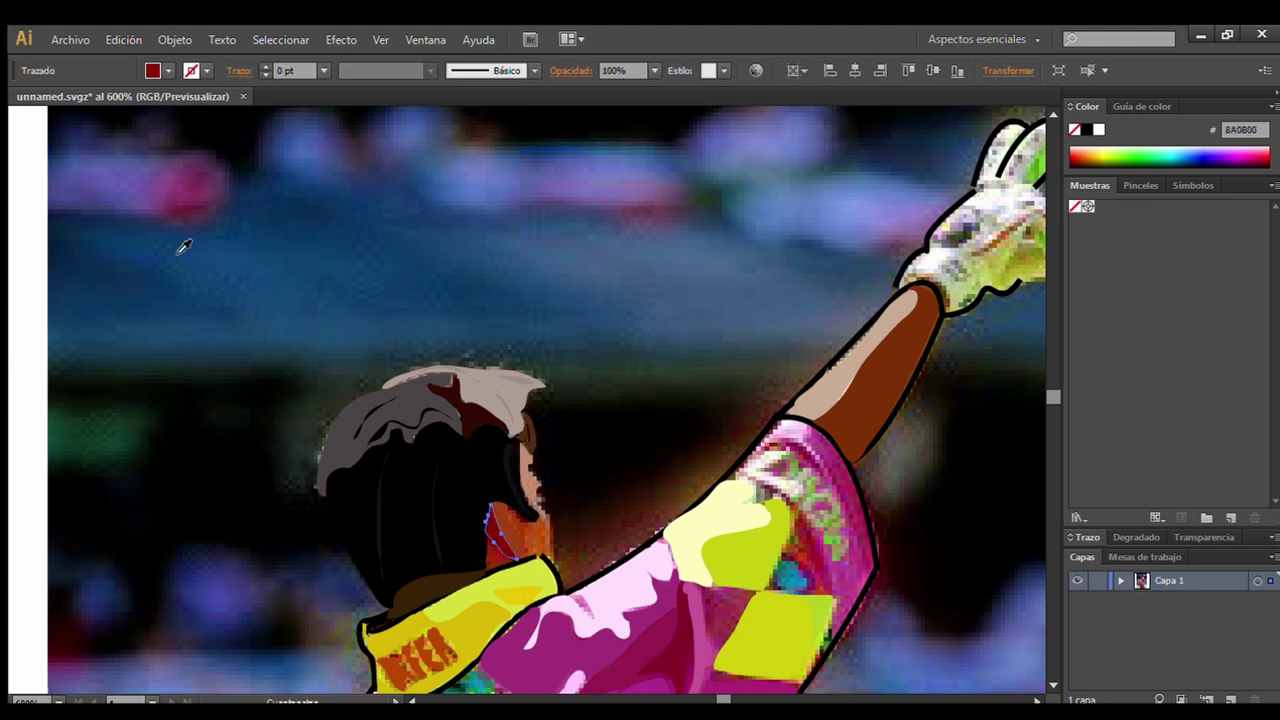
key(ctrl+z)
key(ctrl+shift+z)
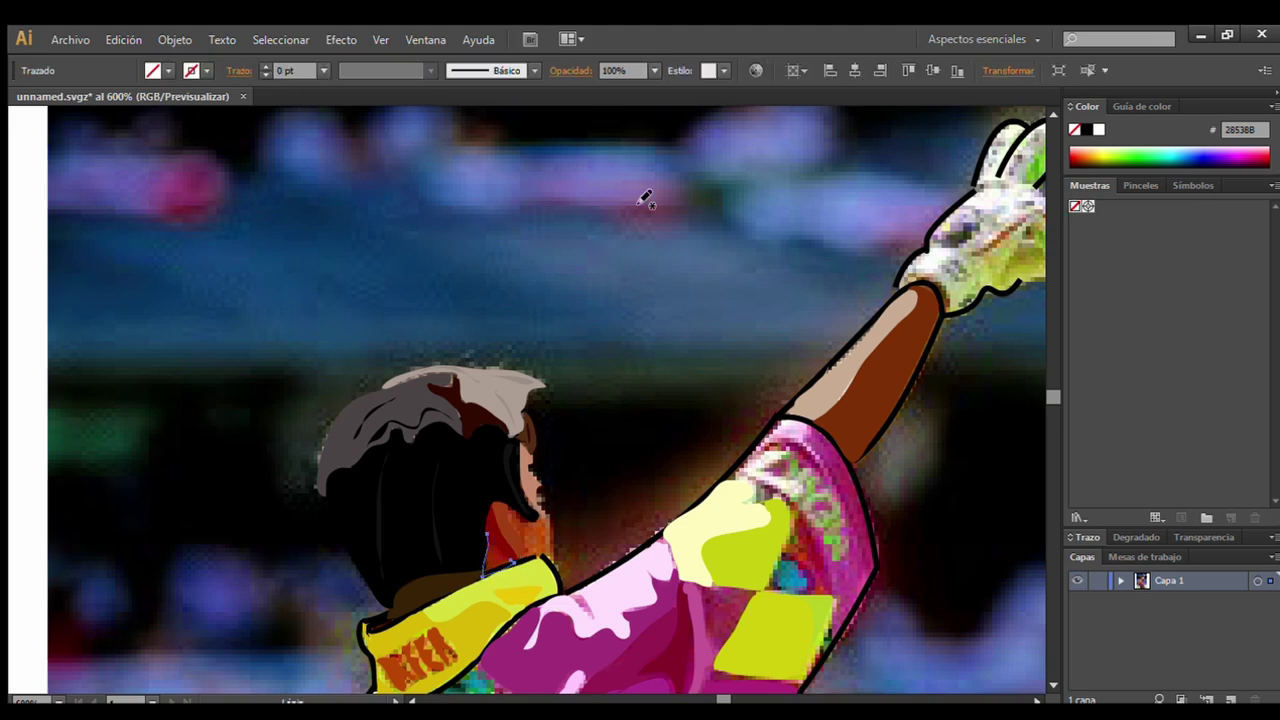
key(ctrl+z)
drag(500, 570, 478, 537)
key(ctrl+z)
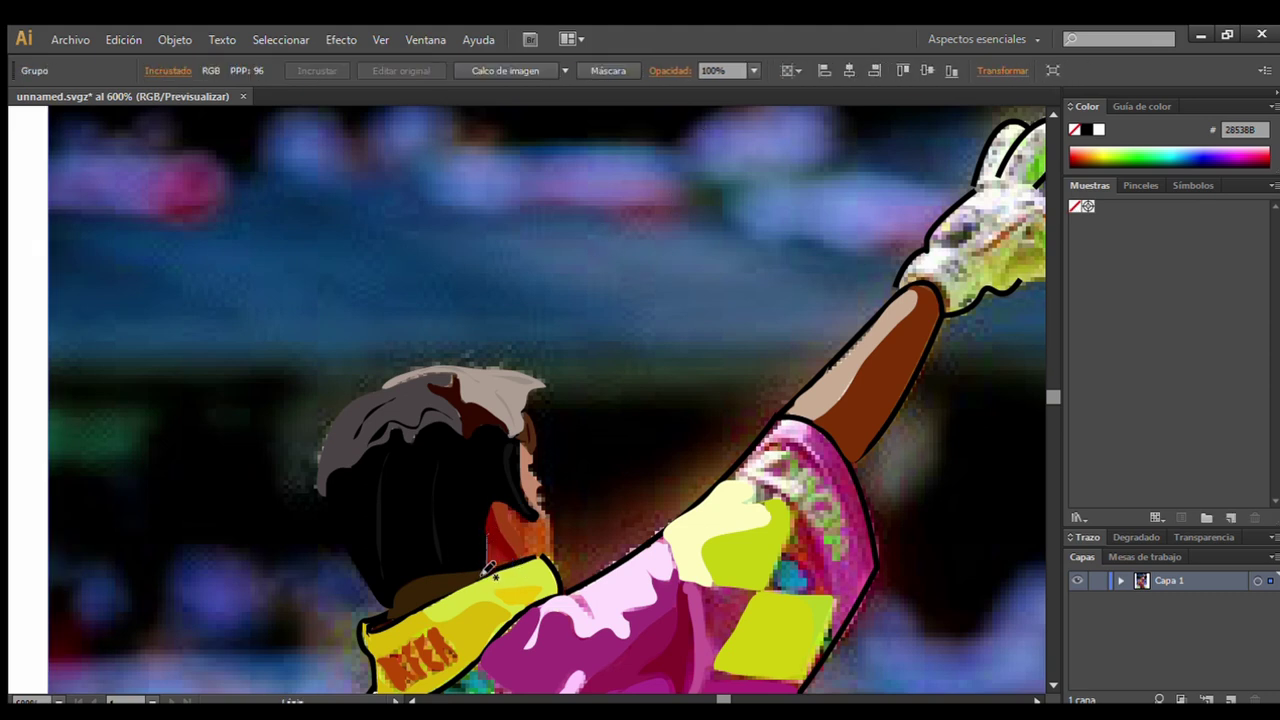
key(ctrl+shift+z)
key(ctrl+z)
key(v)
key(n)
key(ctrl+shift+z)
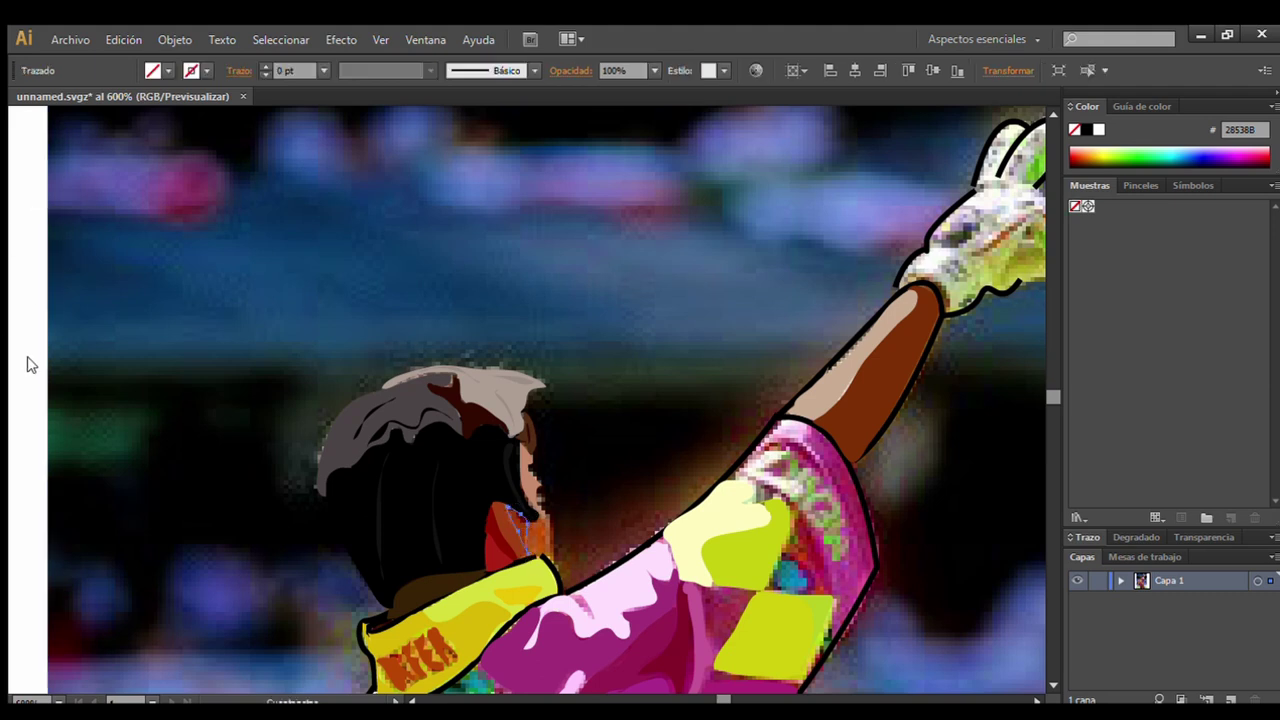
key(ctrl+z)
key(ctrl+shift+z)
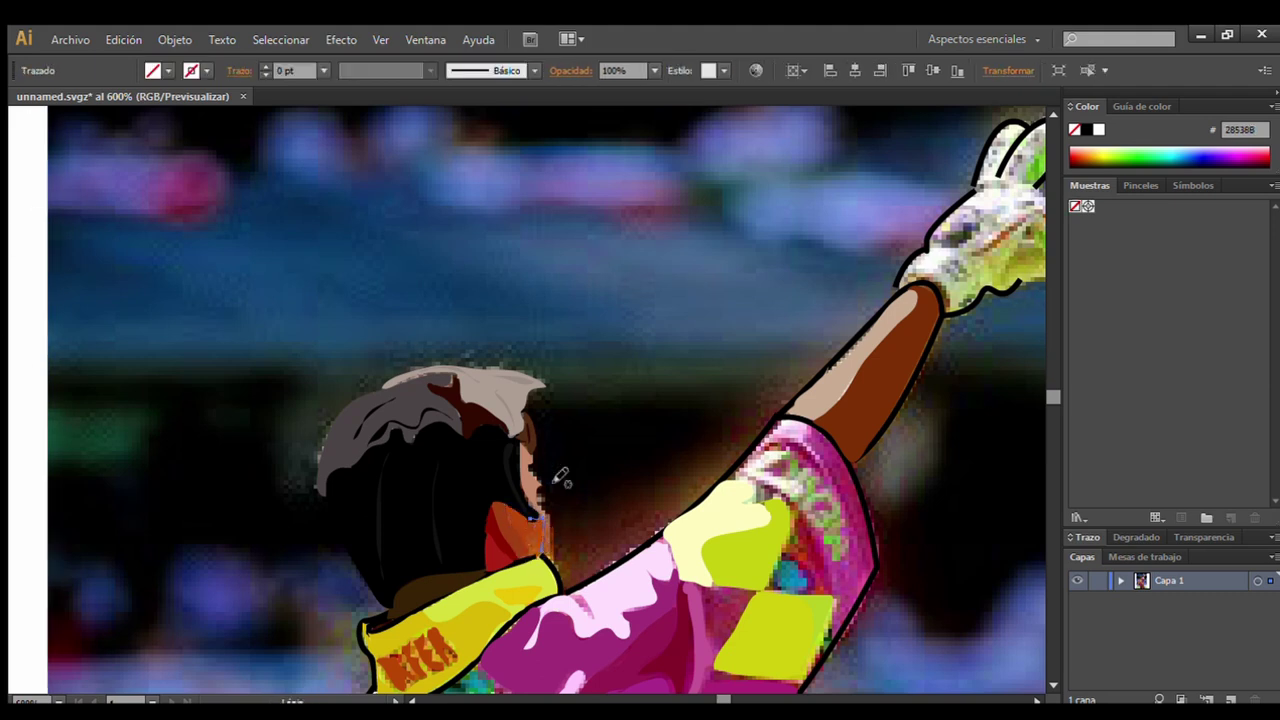
key(ctrl+z)
key(ctrl+shift+z)
key(ctrl+z)
Outline an orange shading shape over the neck above the collar.
click(546, 525)
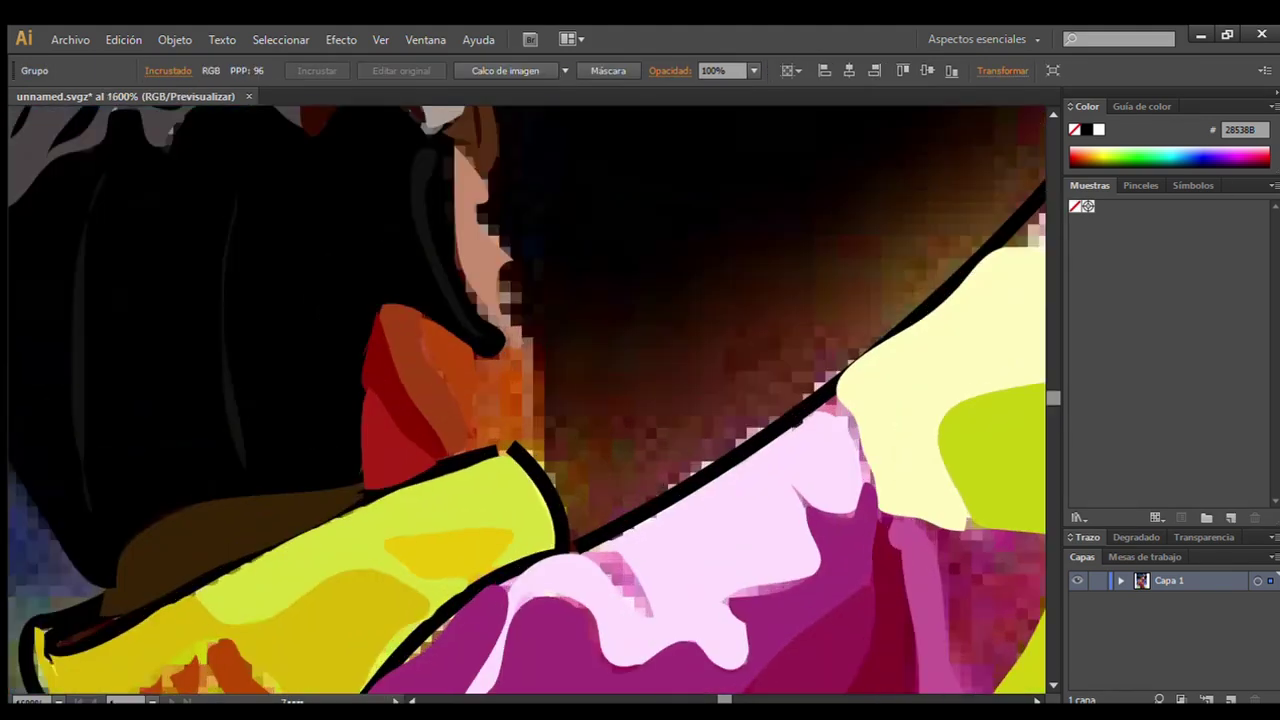
click(477, 356)
click(475, 444)
click(515, 445)
click(520, 350)
click(477, 356)
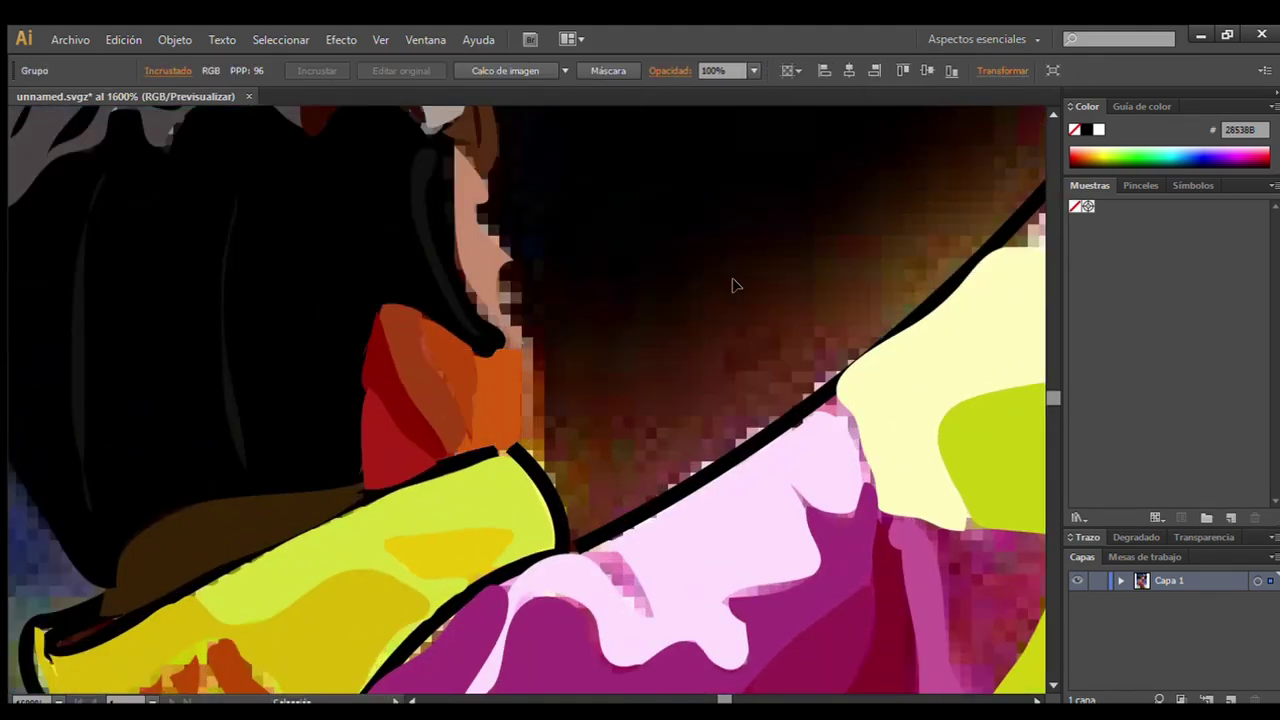
ctrl+click(565, 204)
Trace a stroke along the hair and neck edge plus a thin stroke beside the ear.
drag(455, 247, 497, 330)
drag(524, 418, 528, 338)
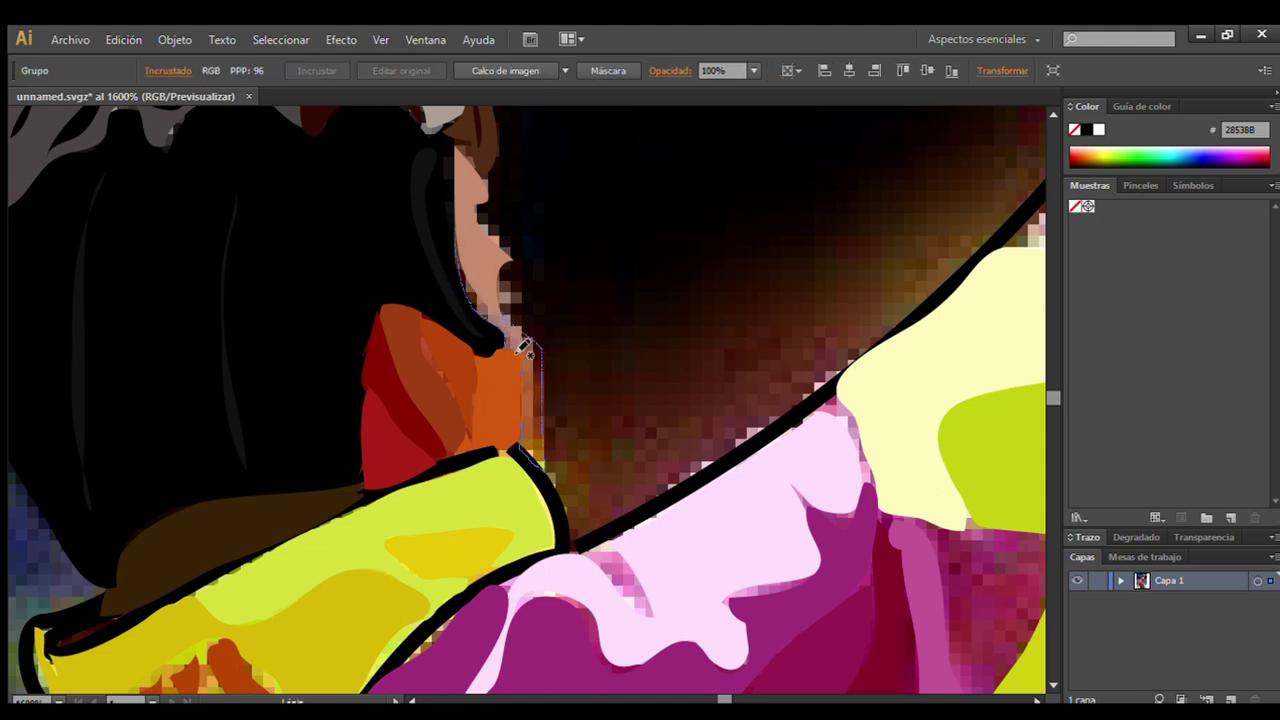
drag(456, 248, 453, 232)
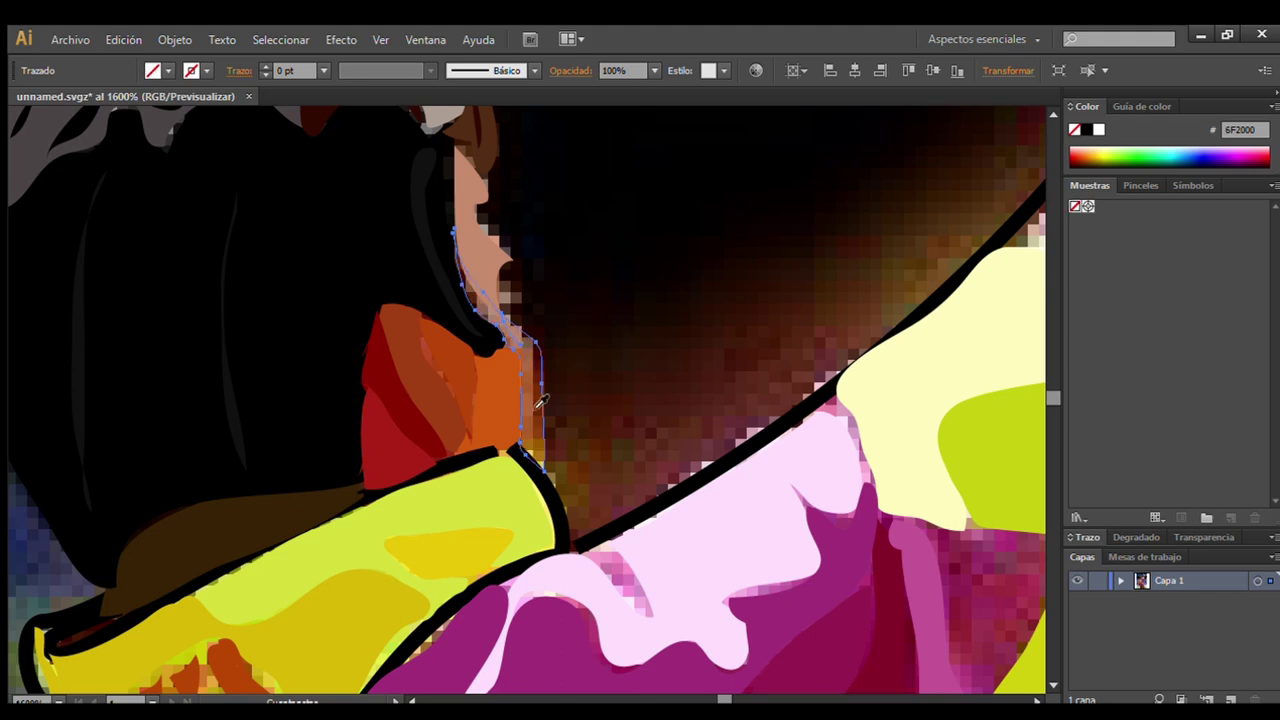
ctrl+click(37, 200)
mouse_move(489, 207)
mouse_down()
mouse_move(512, 300)
mouse_move(481, 206)
mouse_up()
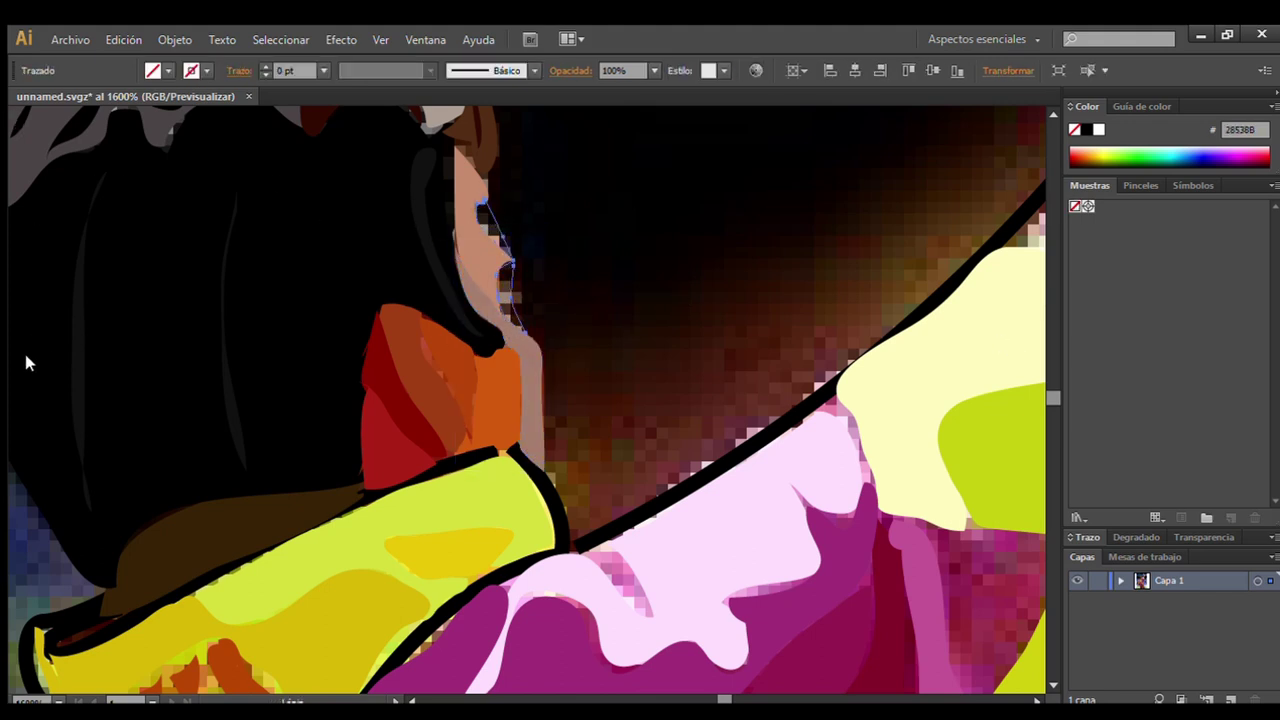
ctrl+click(795, 305)
Zoom into the lower glove and draw light grey and pink shapes along its edges.
key(ctrl+0)
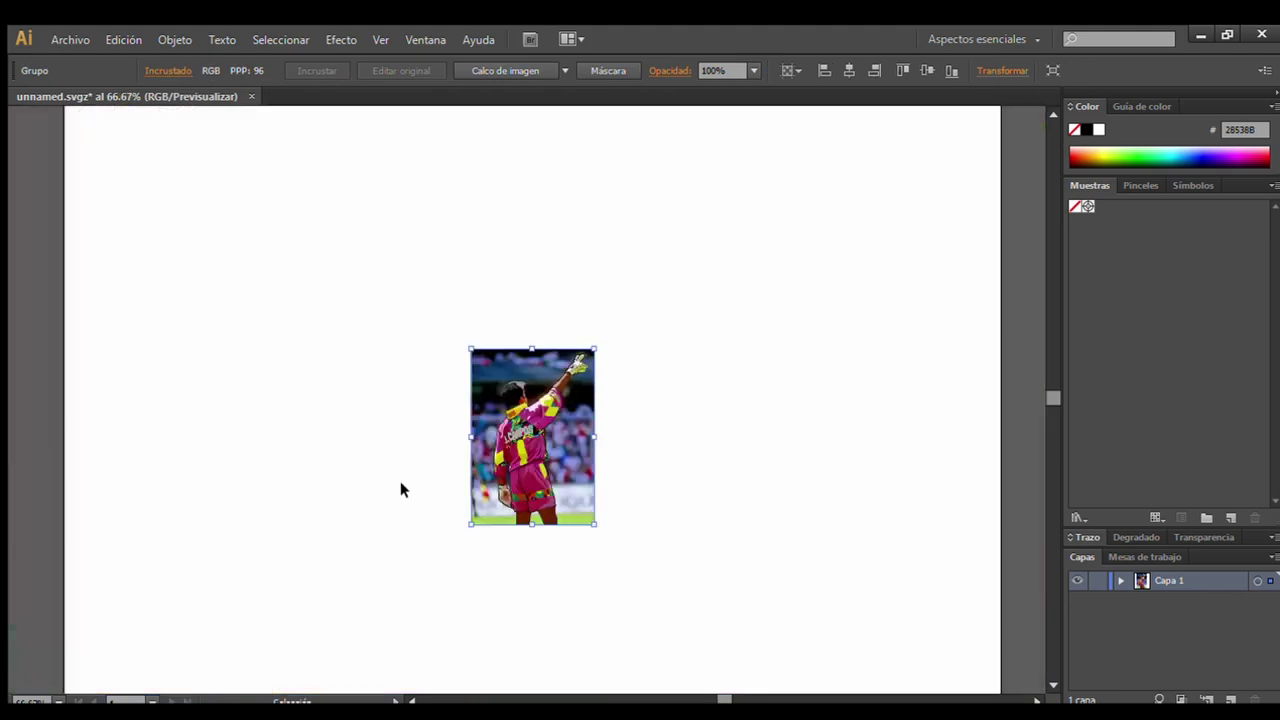
scroll(34, 429, up, 1)
scroll(443, 404, up, 1)
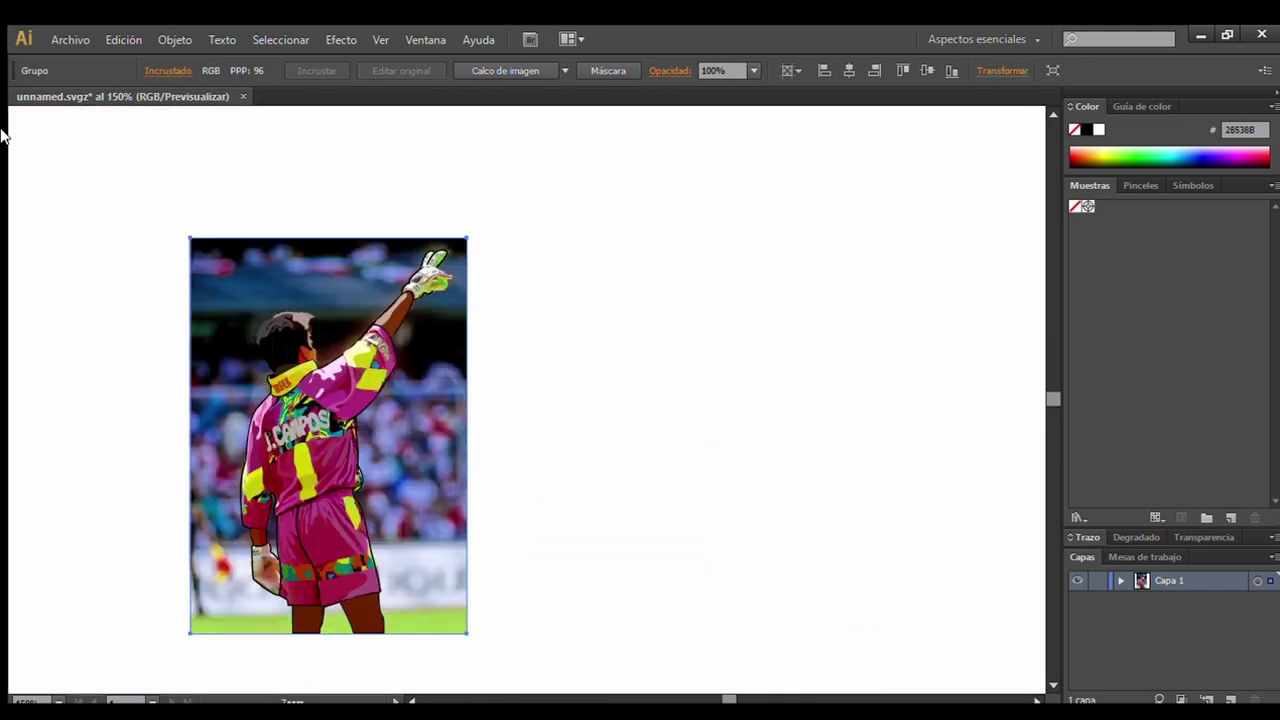
drag(443, 404, 727, 404)
drag(457, 515, 652, 622)
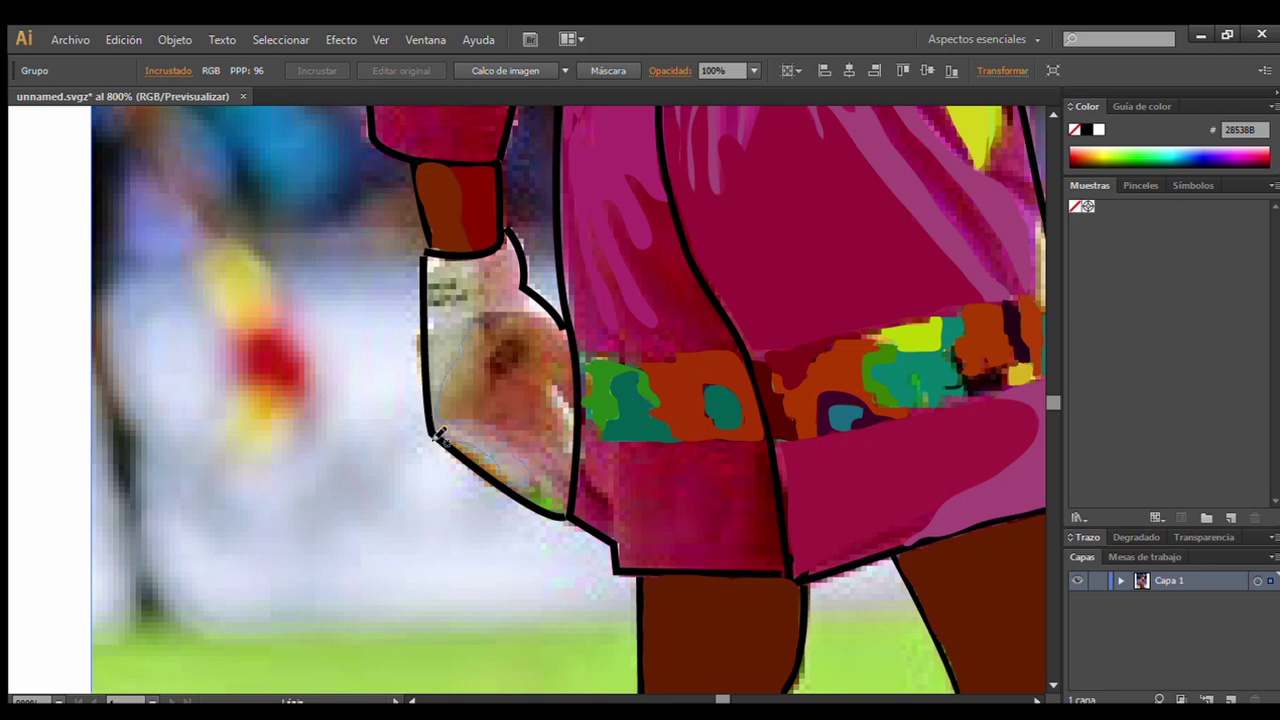
drag(476, 320, 472, 324)
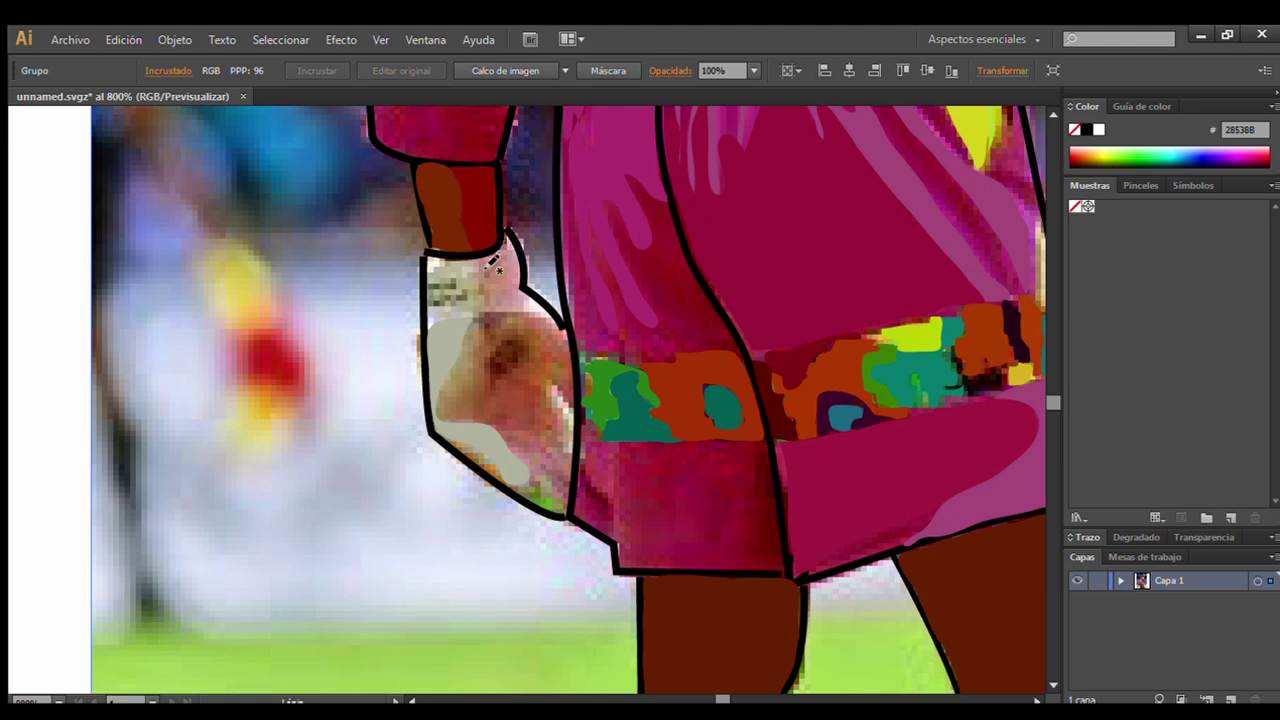
drag(512, 242, 514, 246)
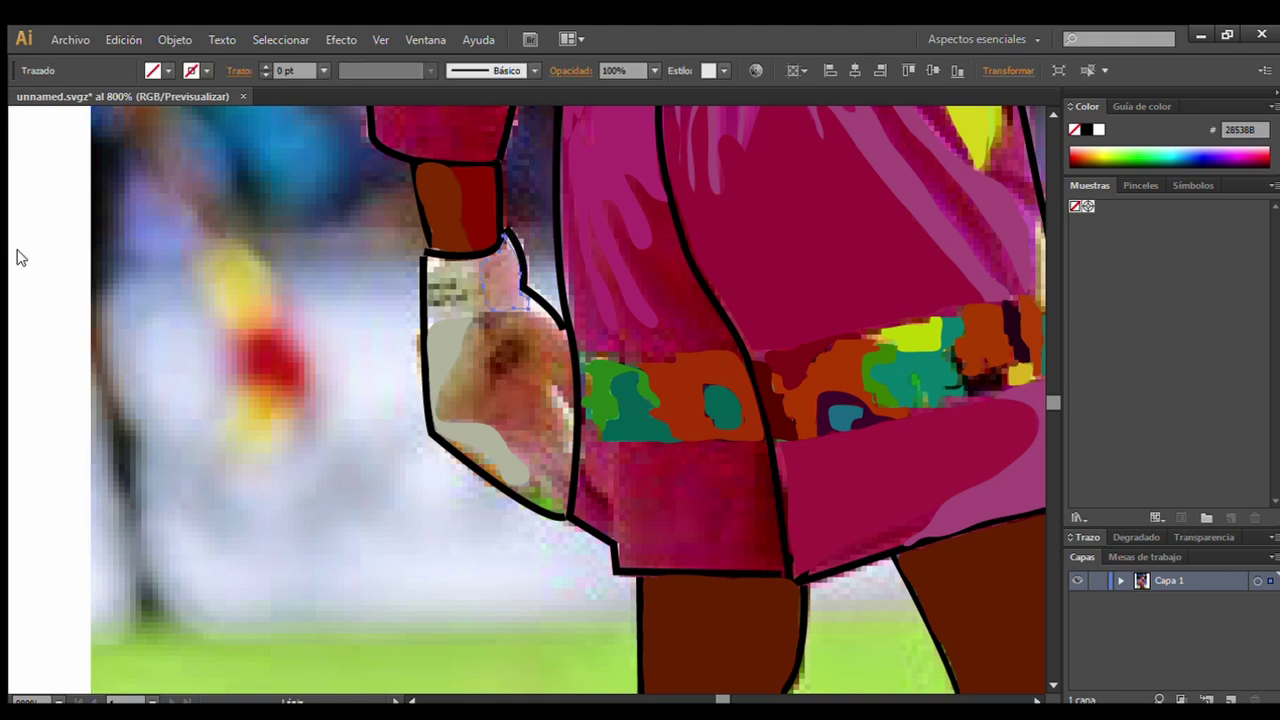
click(210, 467)
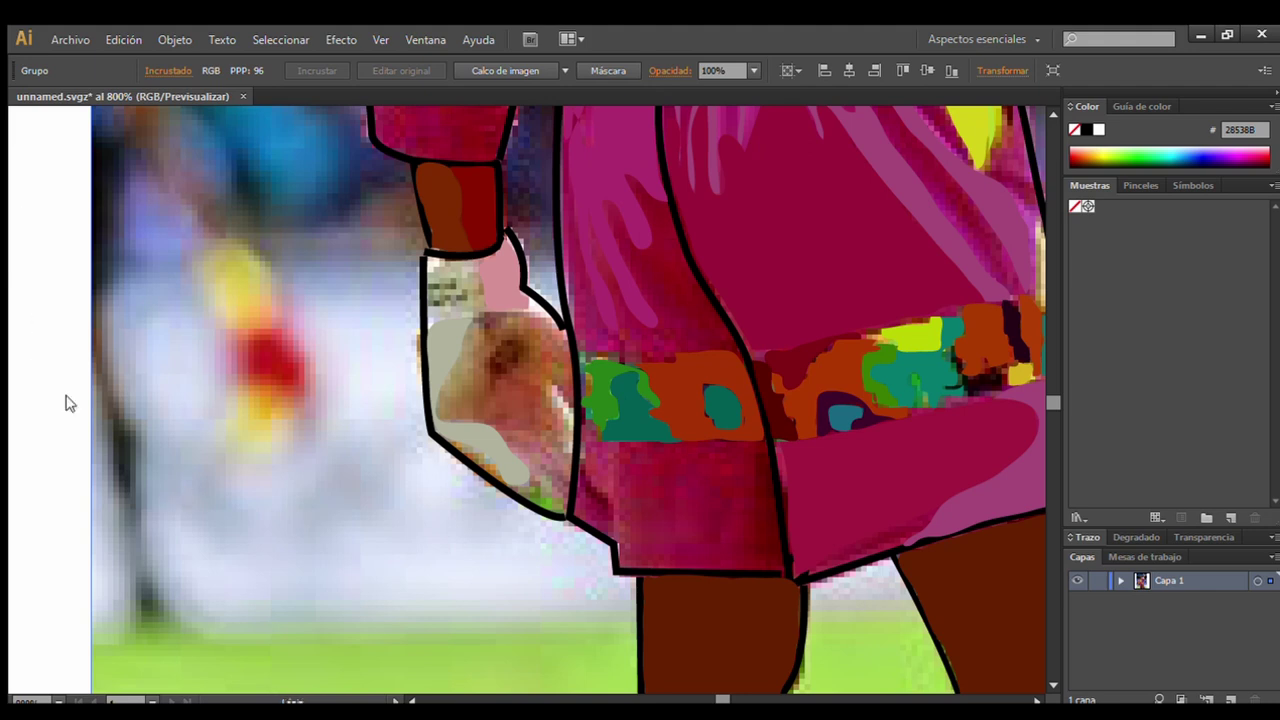
mouse_move(530, 384)
mouse_down()
mouse_move(558, 400)
mouse_move(566, 466)
mouse_up()
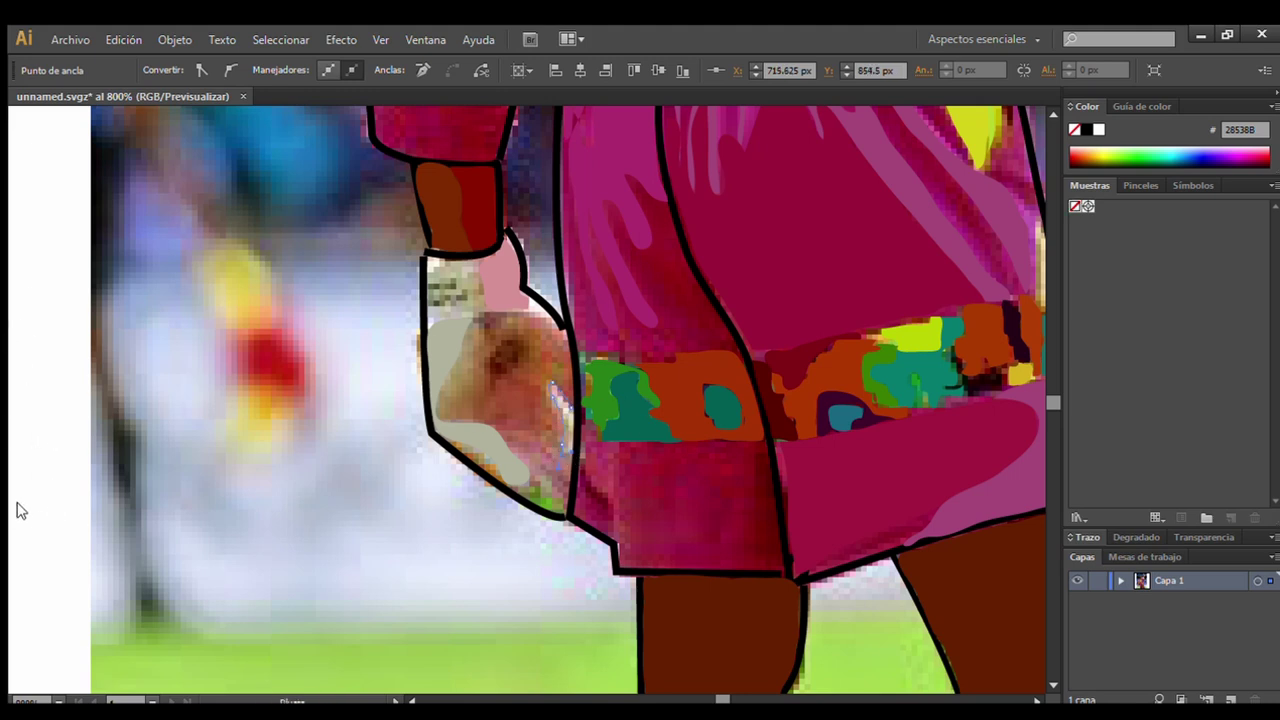
Draw brown, lower-edge and pinkish shading shapes on the glove.
click(120, 160)
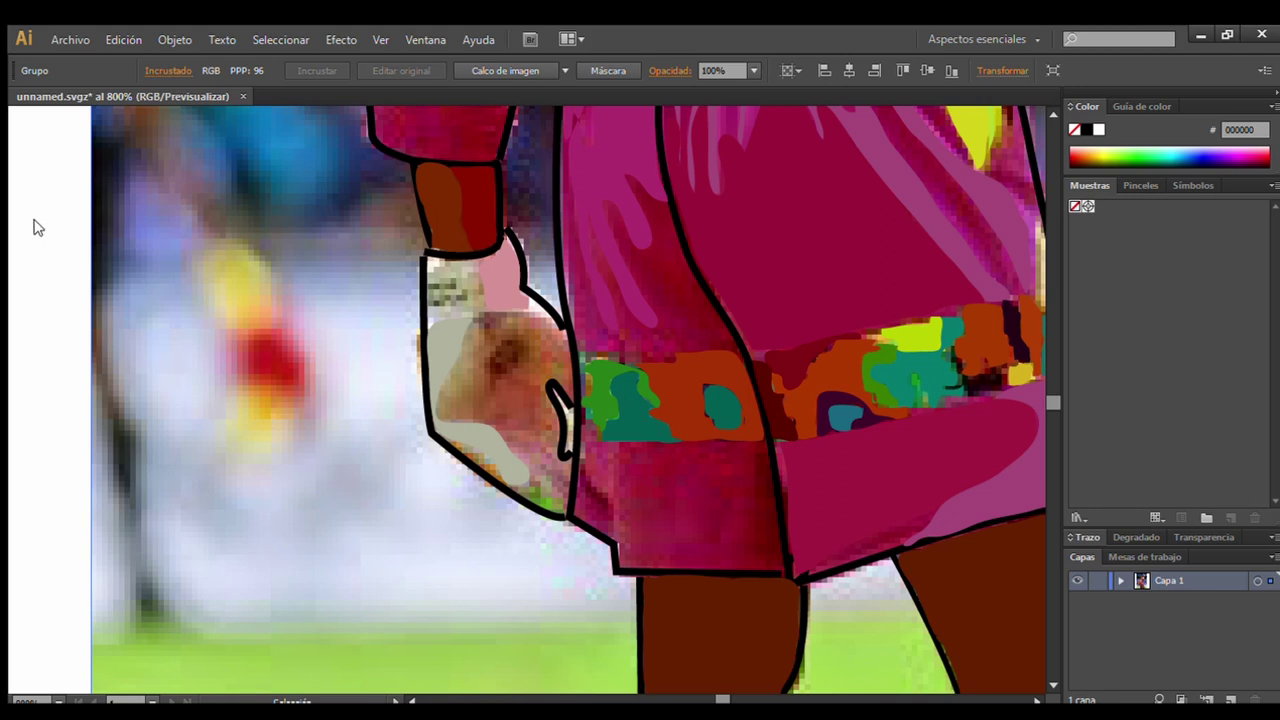
drag(494, 392, 492, 389)
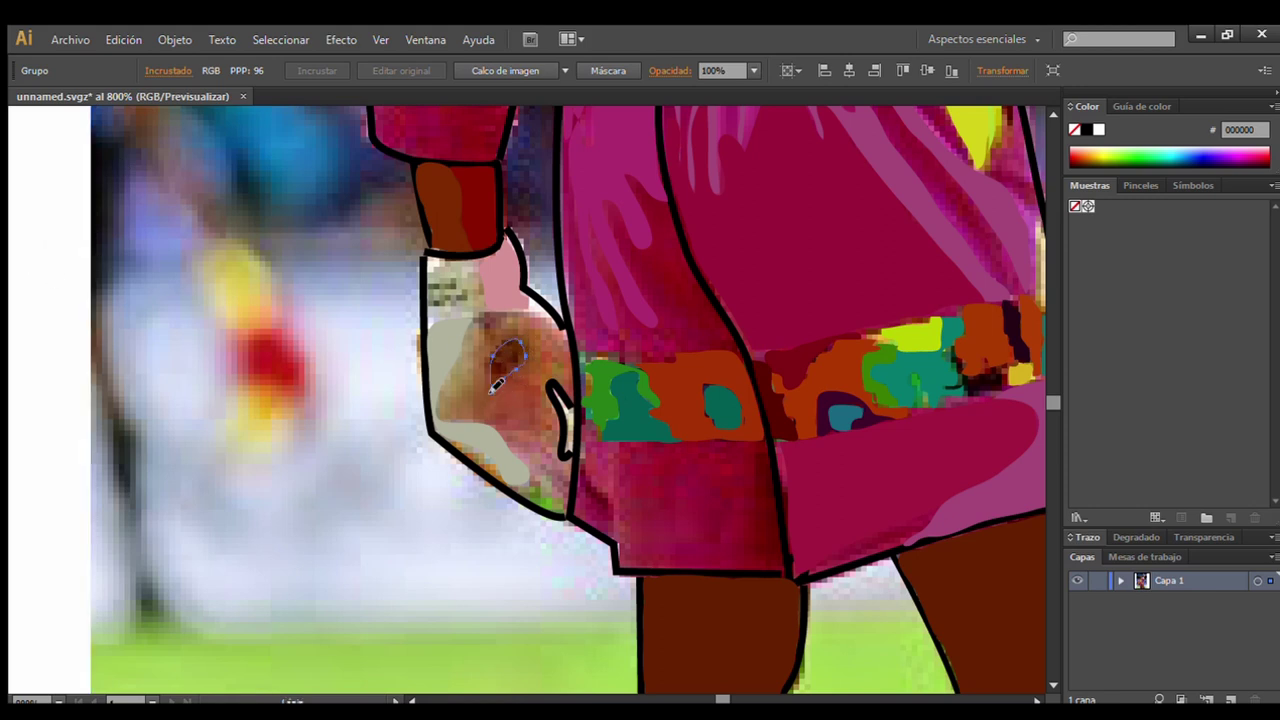
click(303, 213)
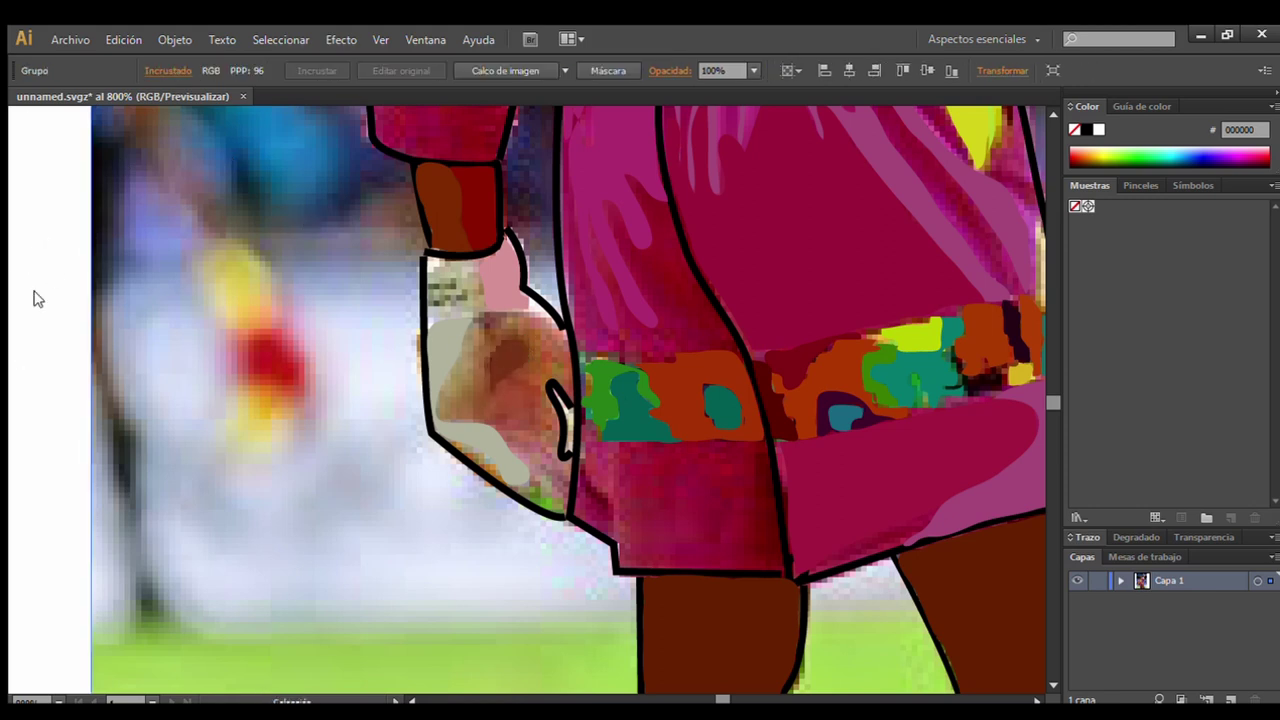
drag(510, 490, 440, 433)
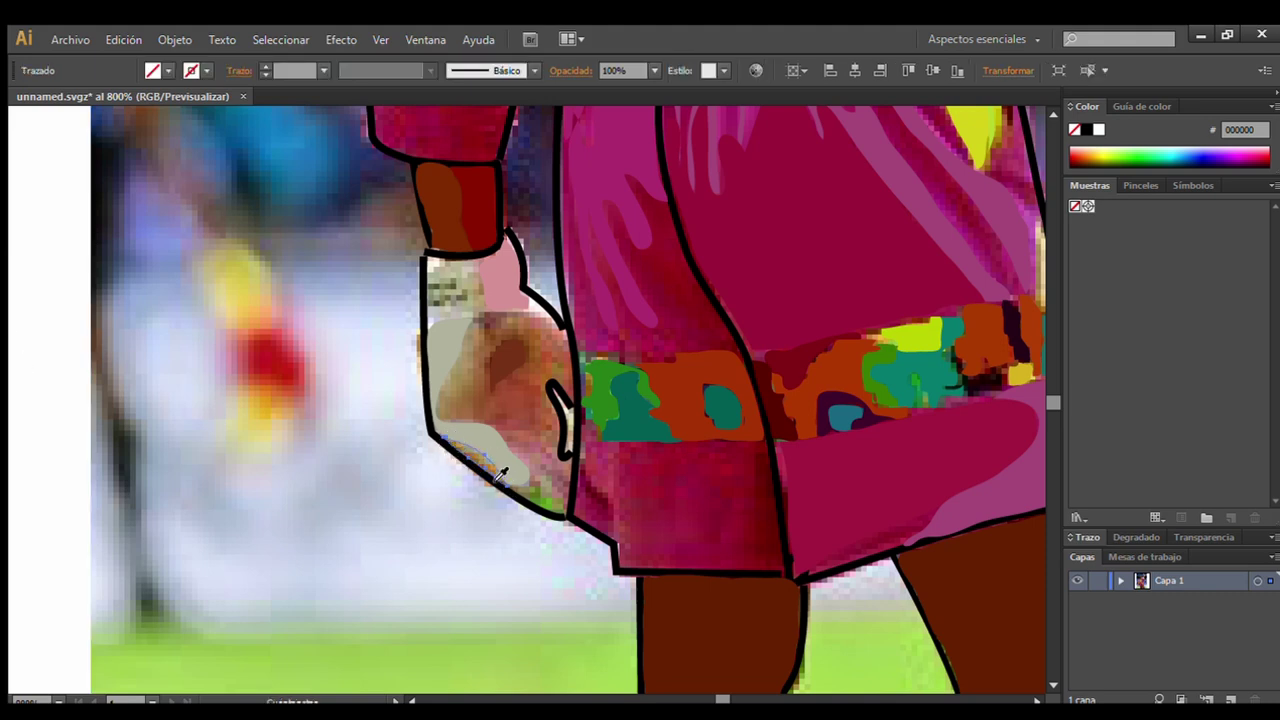
click(277, 171)
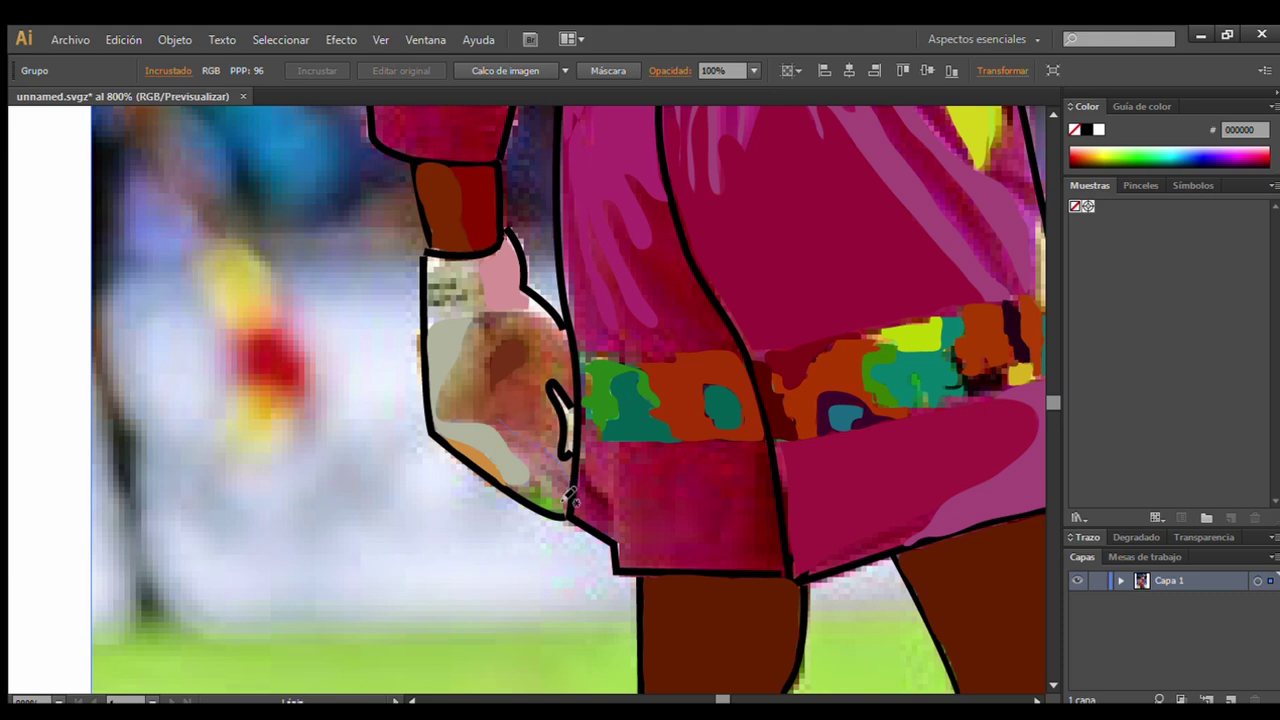
drag(500, 423, 540, 470)
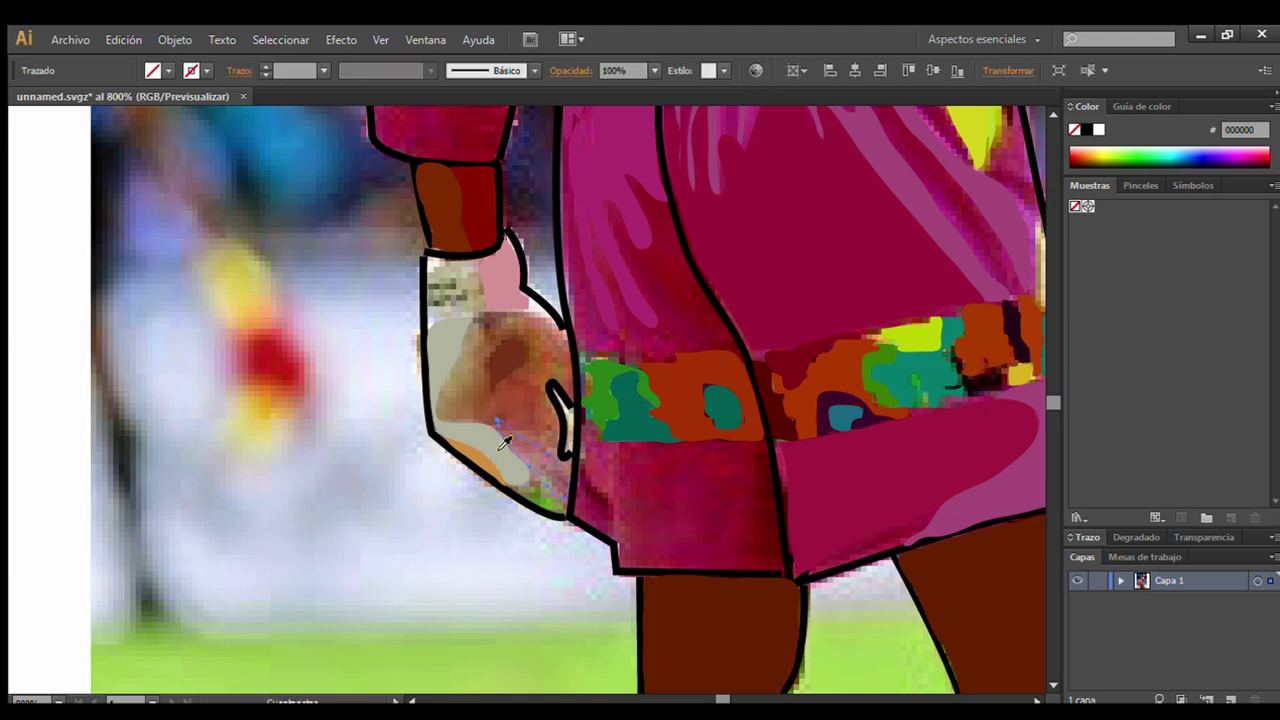
click(29, 132)
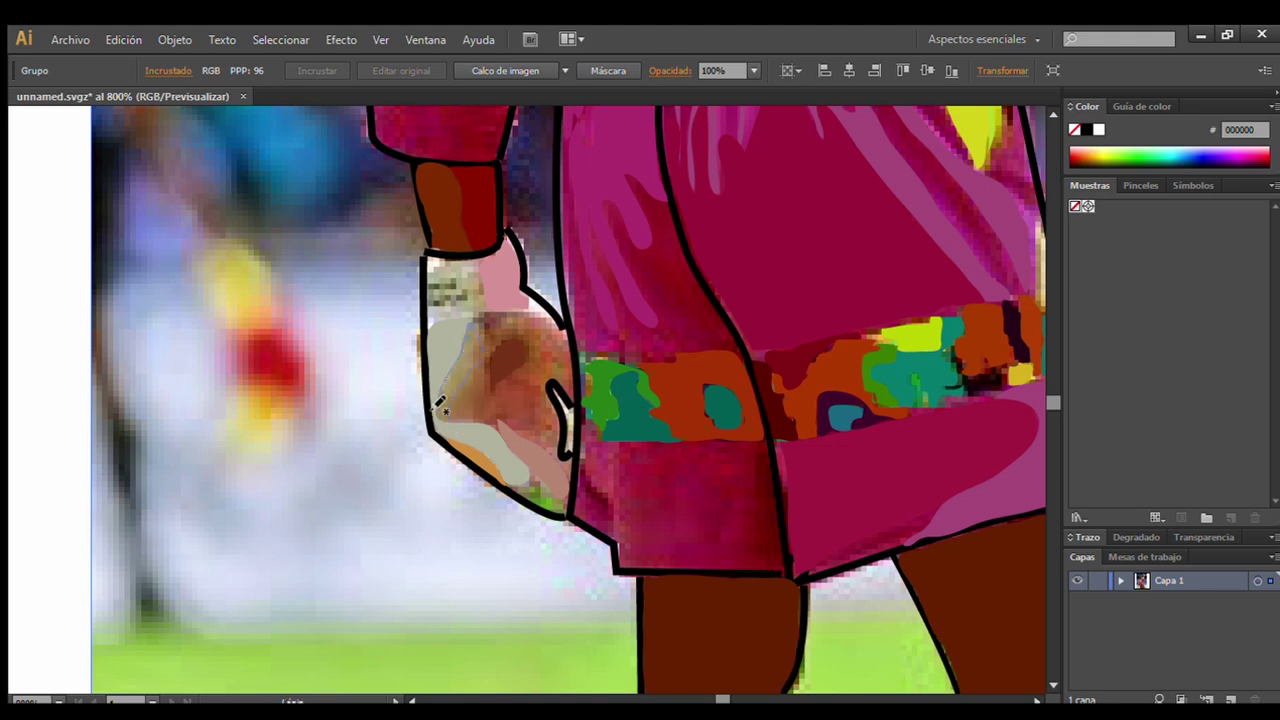
Add tan patches on the glove's left side and top-left, plus a salmon patch.
drag(438, 404, 442, 422)
ctrl+click(186, 200)
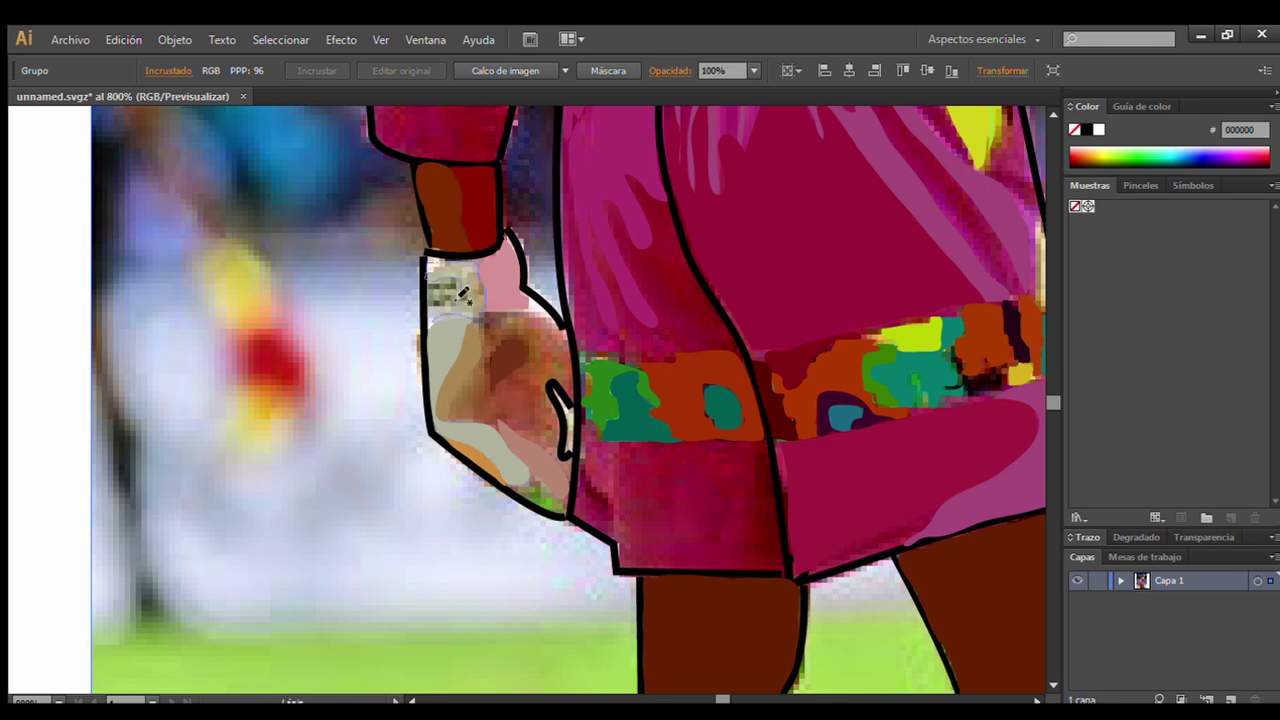
drag(429, 330, 426, 322)
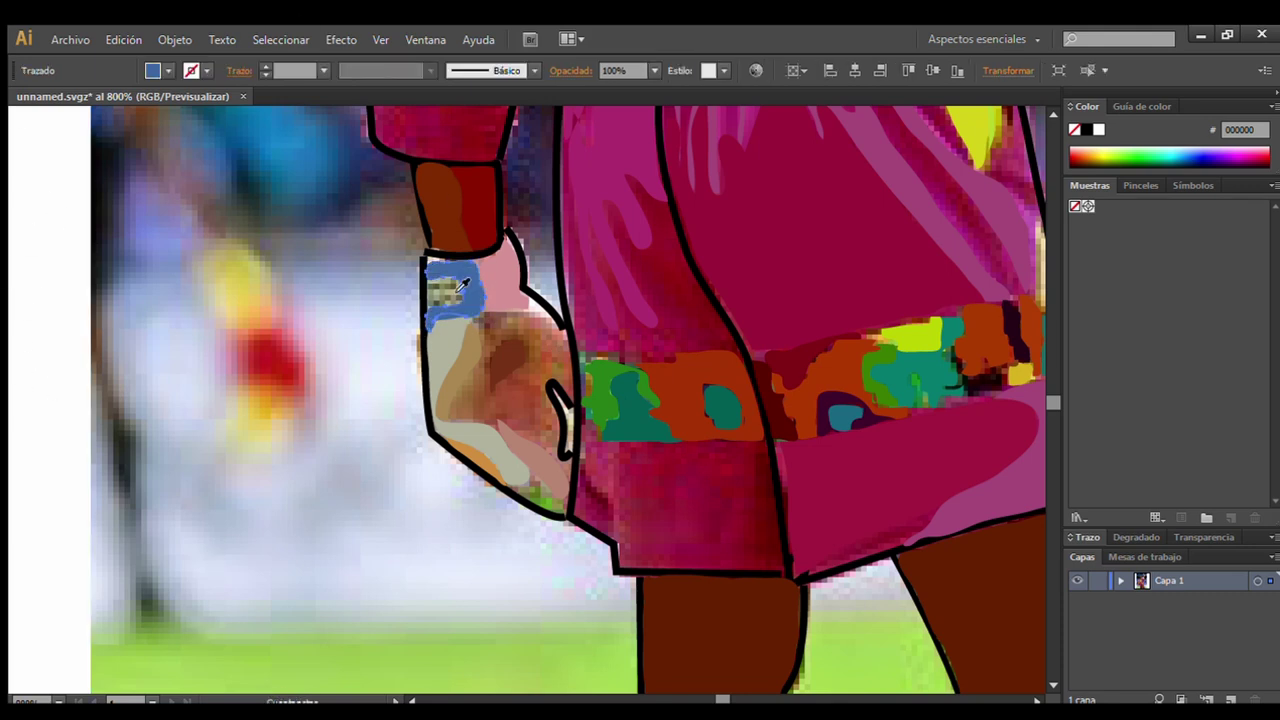
ctrl+click(382, 310)
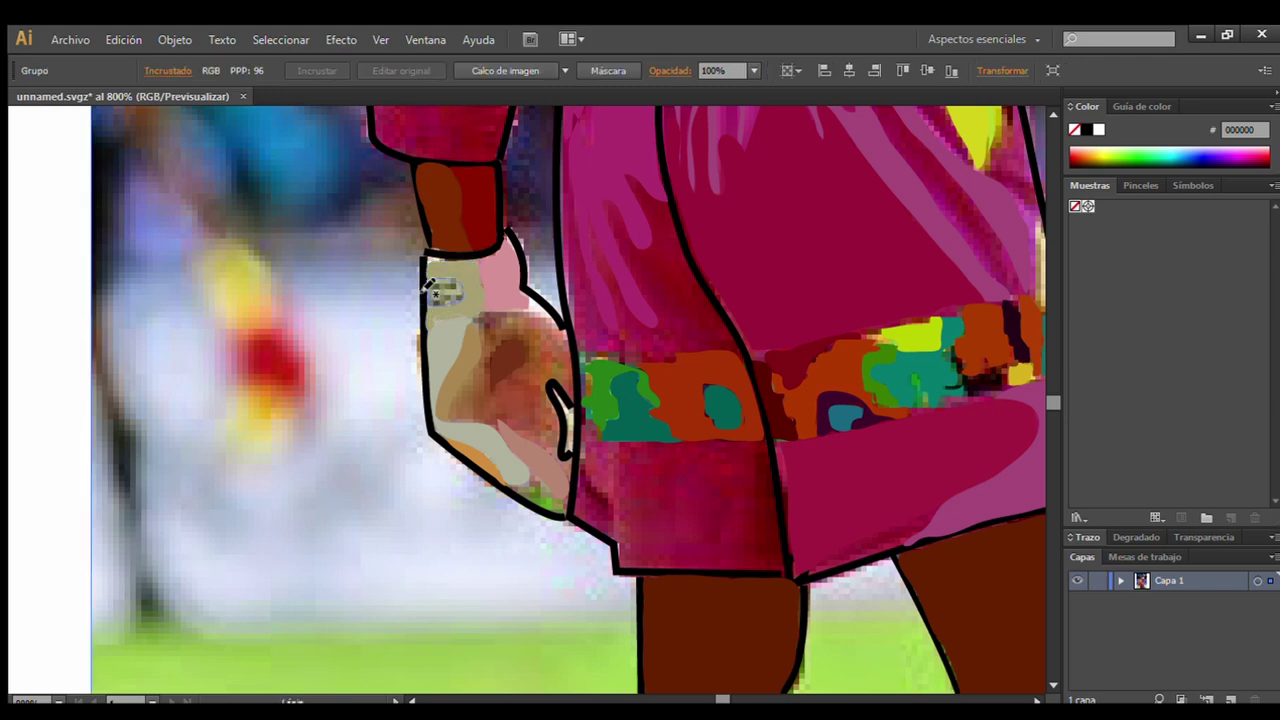
key(ctrl+z)
ctrl+click(129, 163)
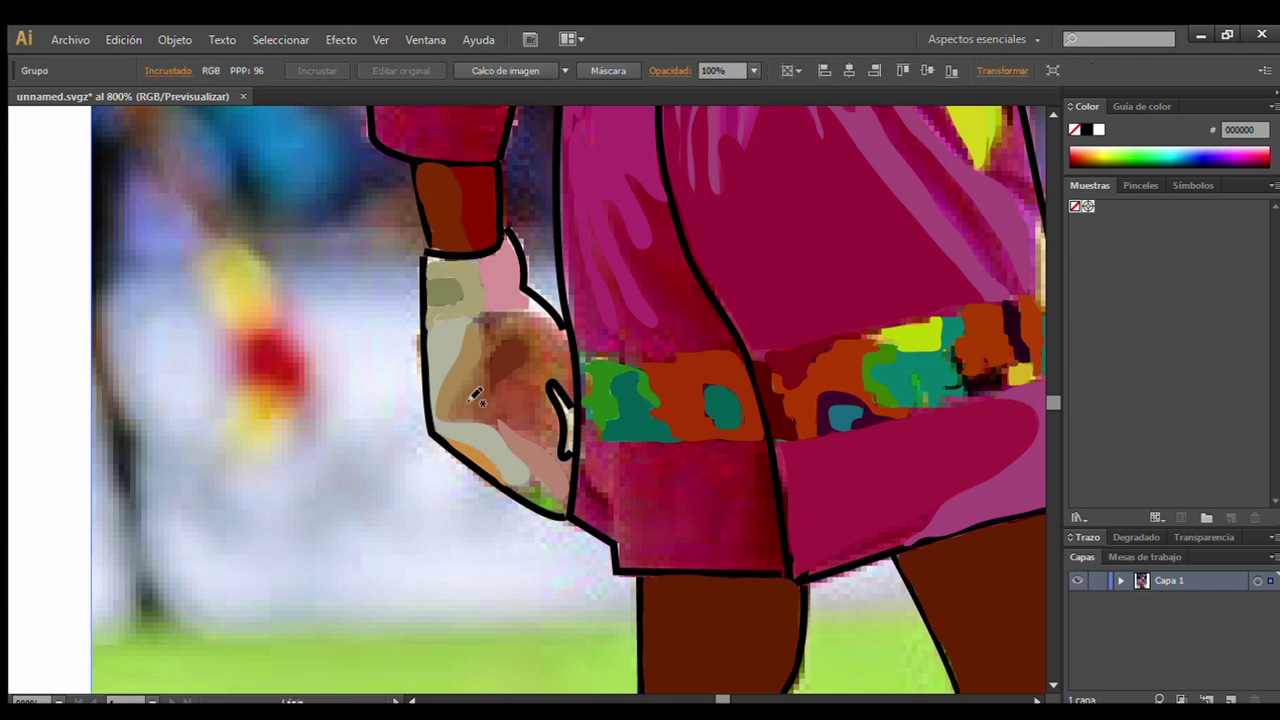
mouse_move(474, 393)
mouse_down()
mouse_move(548, 404)
mouse_move(488, 372)
mouse_up()
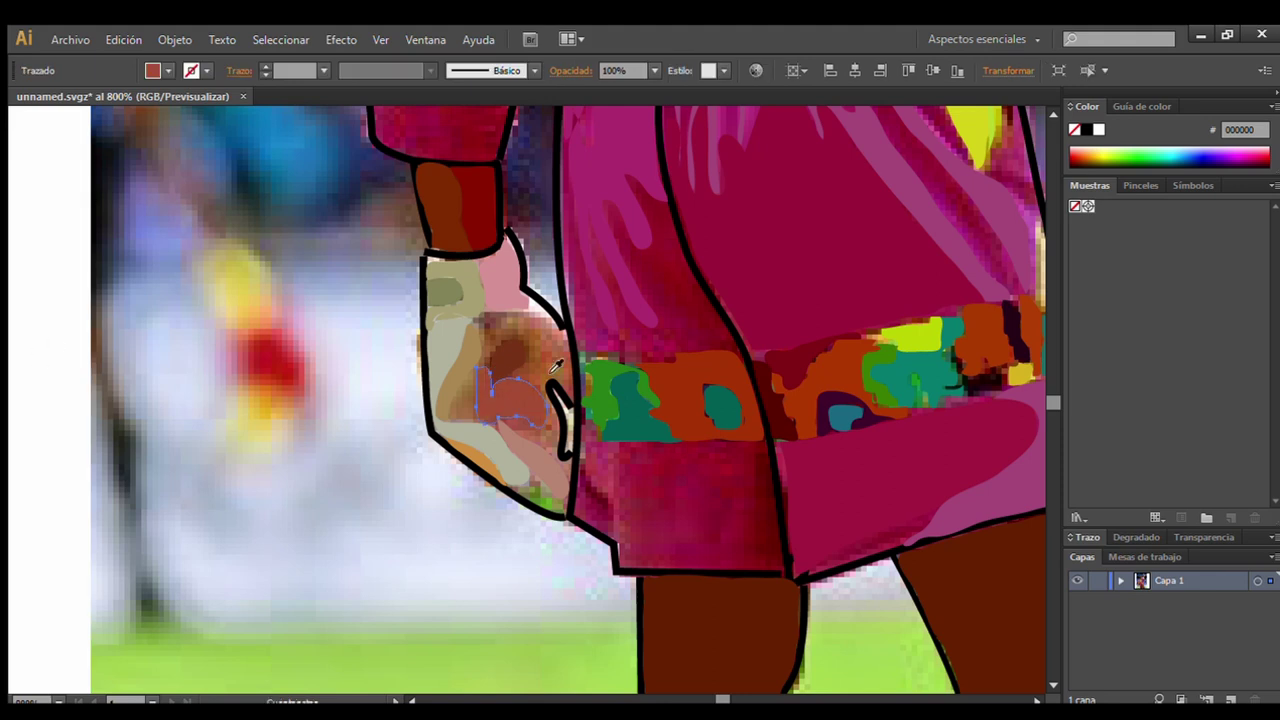
ctrl+click(24, 224)
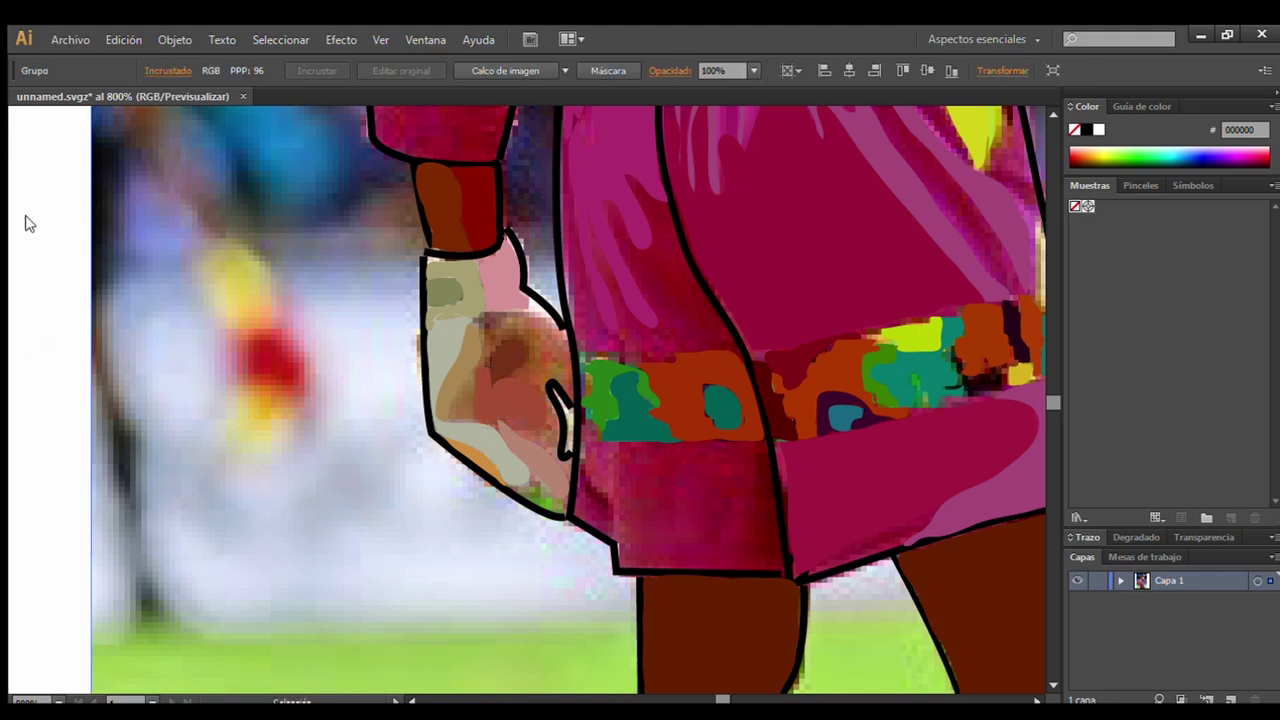
Draw a dark brown patch, a palm loop and a shape along the glove's upper edge.
drag(507, 322, 491, 363)
ctrl+click(520, 335)
ctrl+click(105, 278)
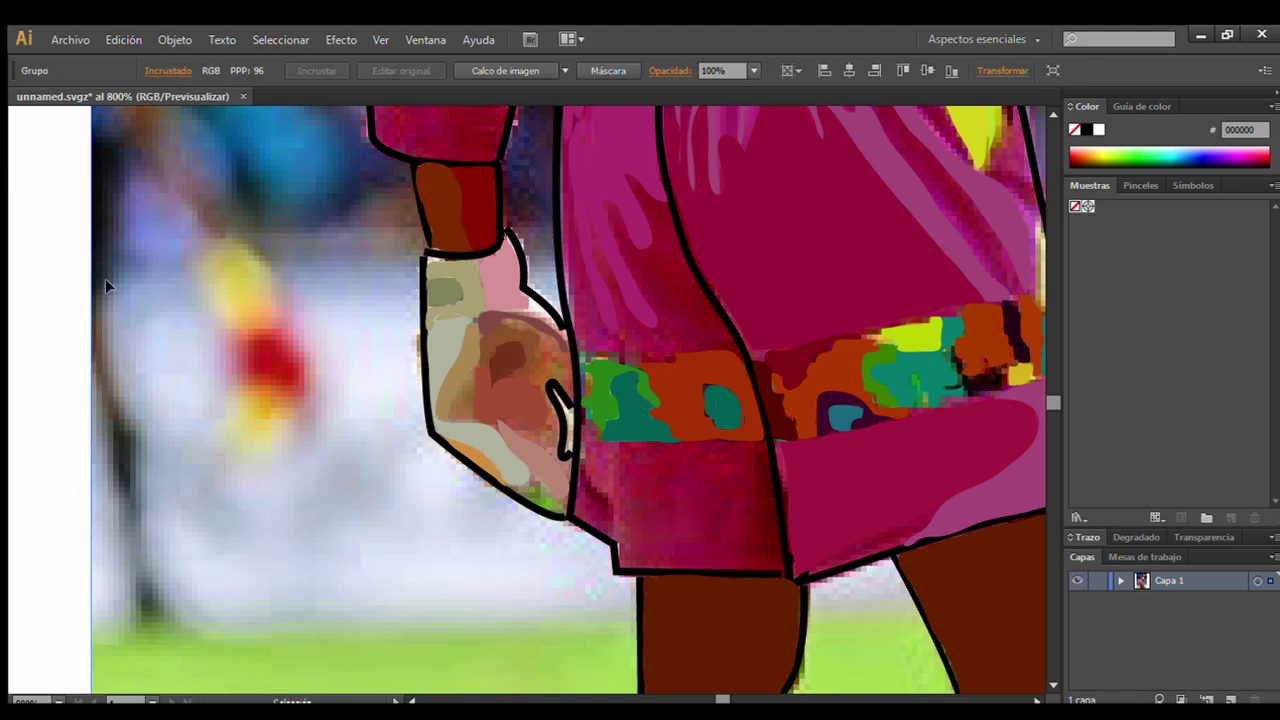
ctrl+click(17, 369)
drag(503, 423, 560, 422)
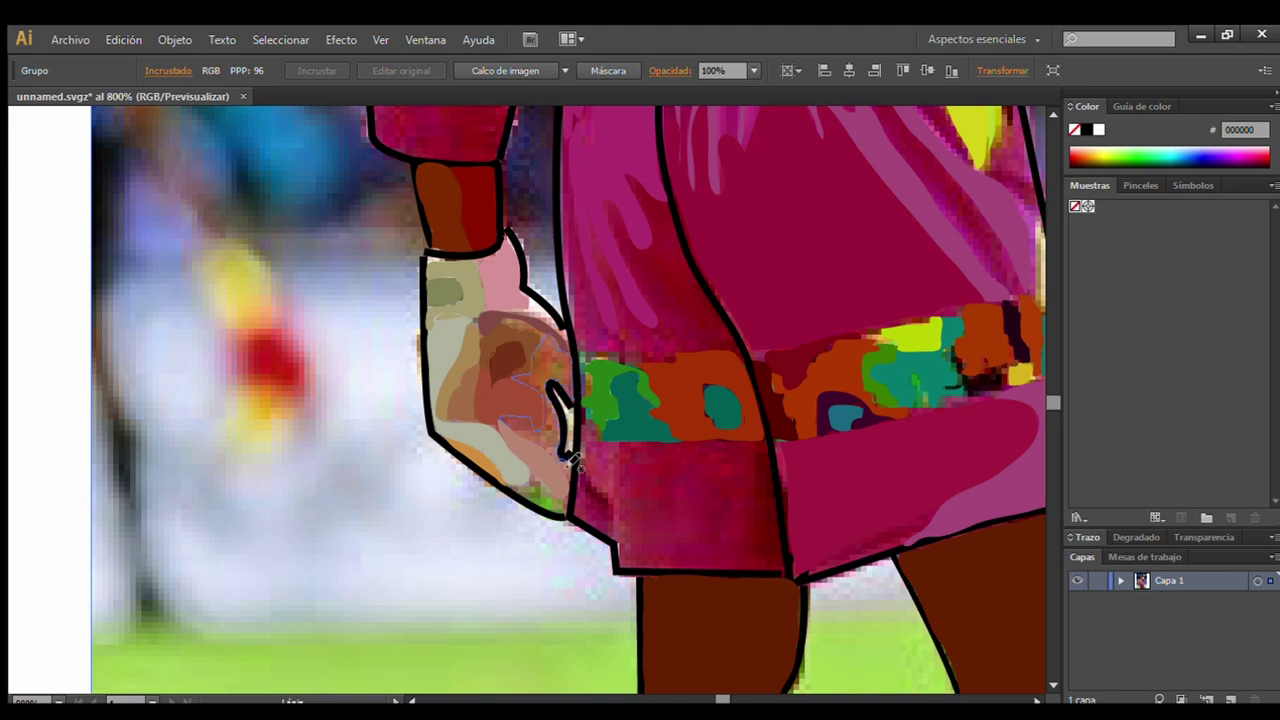
ctrl+click(305, 211)
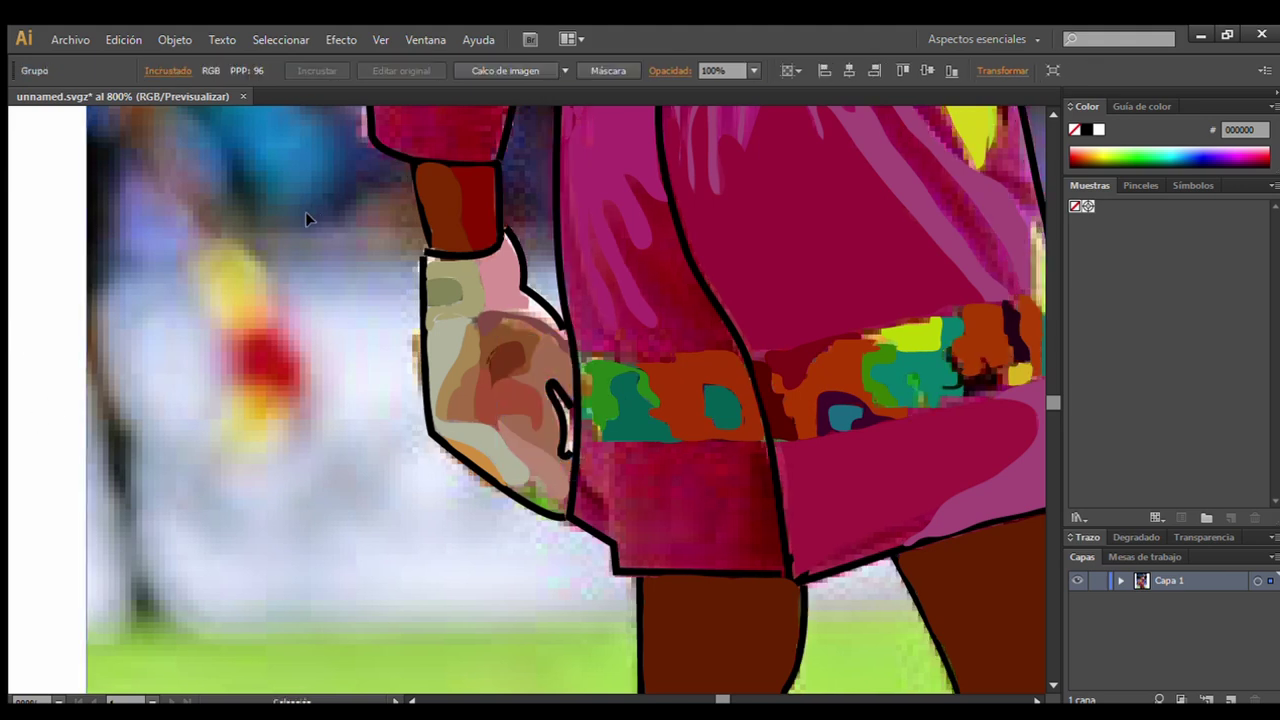
drag(506, 318, 563, 316)
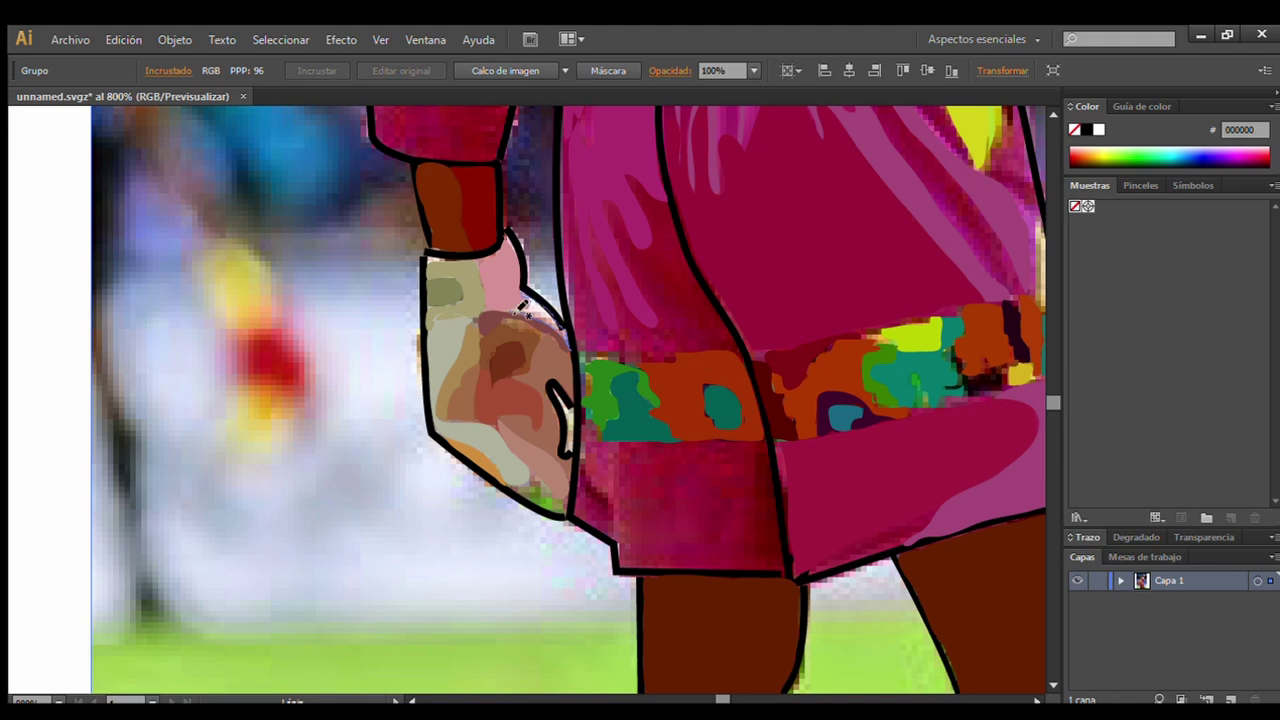
ctrl+click(469, 291)
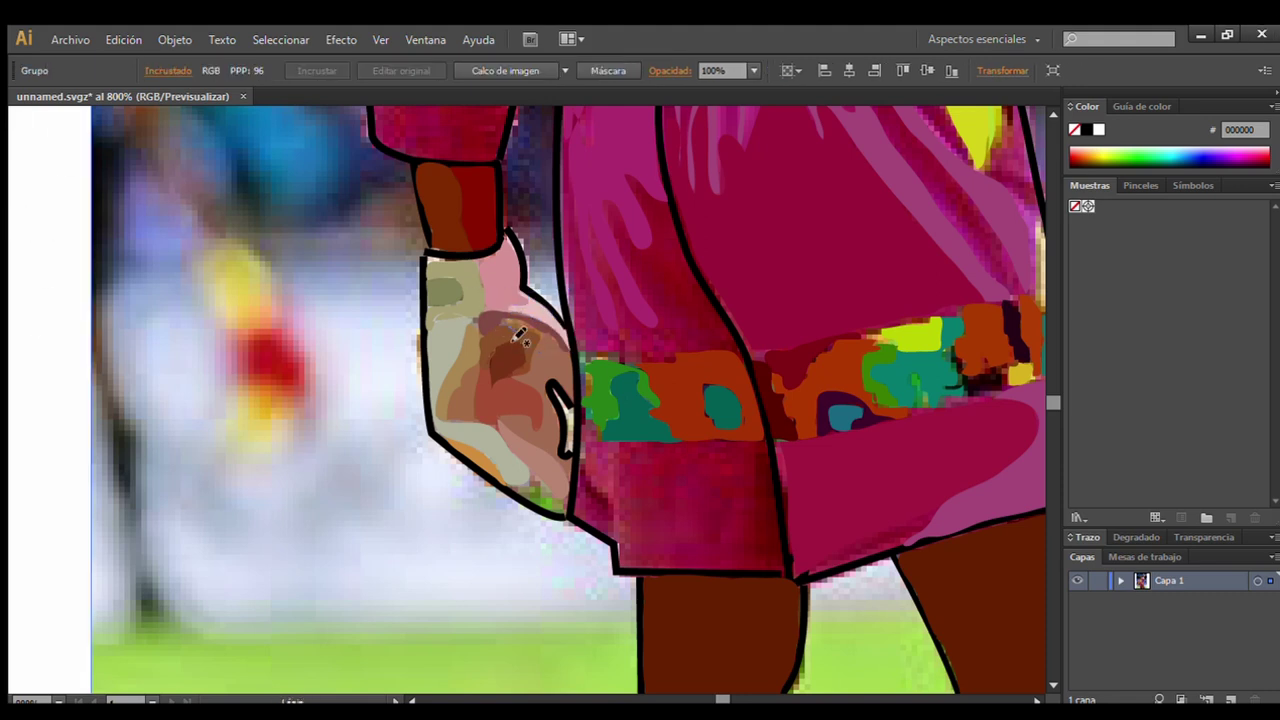
Fill an upper-edge shape with sampled brown, color the lower-left edge green, and outline the beige area.
drag(498, 318, 558, 330)
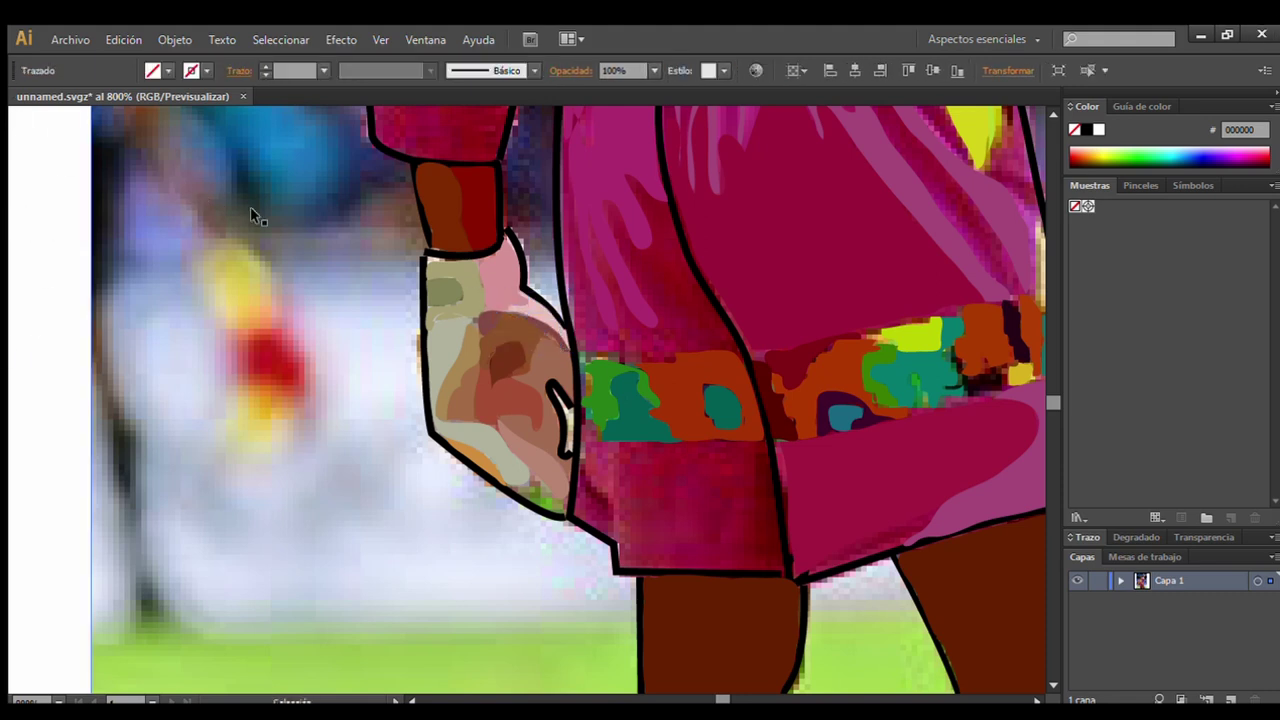
key(i)
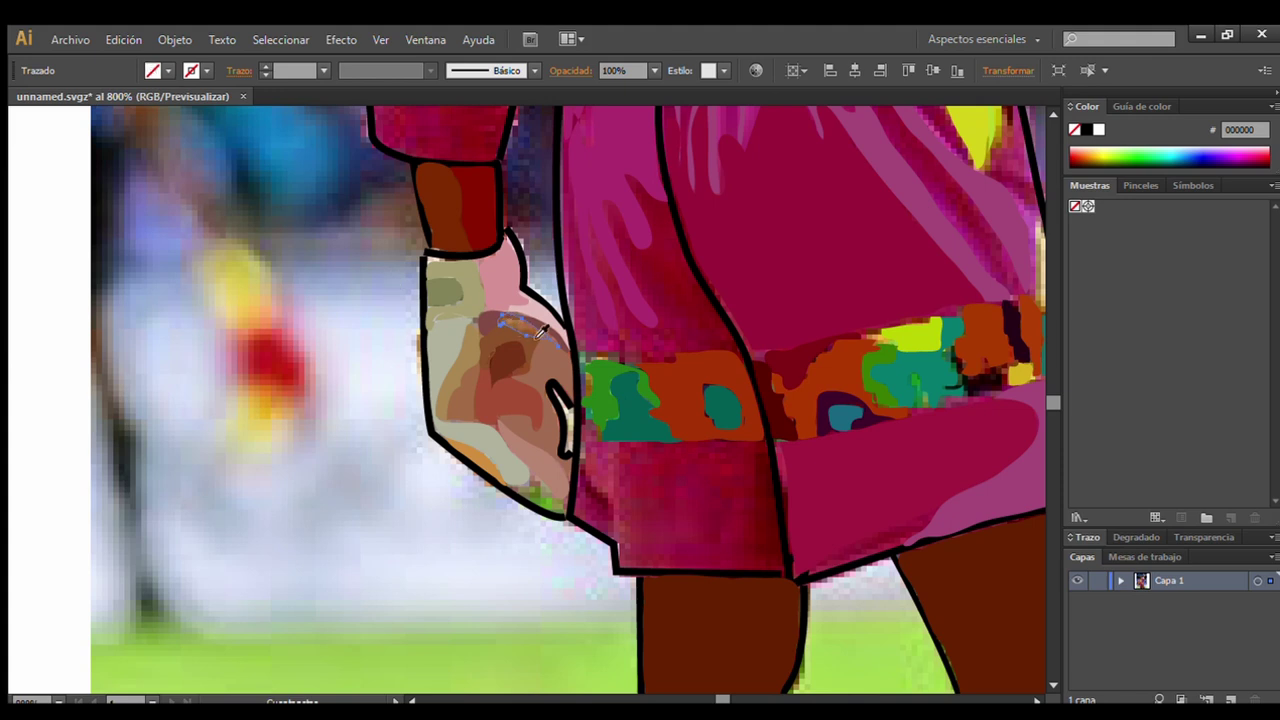
click(521, 331)
click(541, 417)
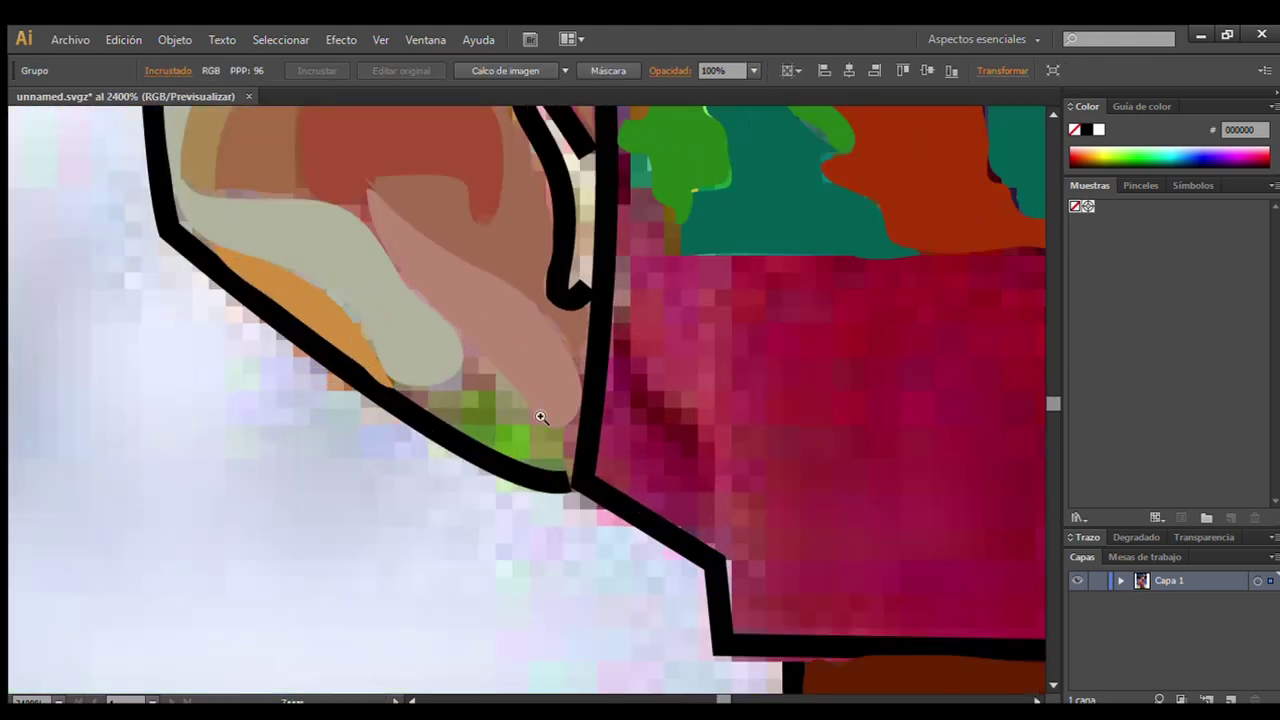
click(561, 472)
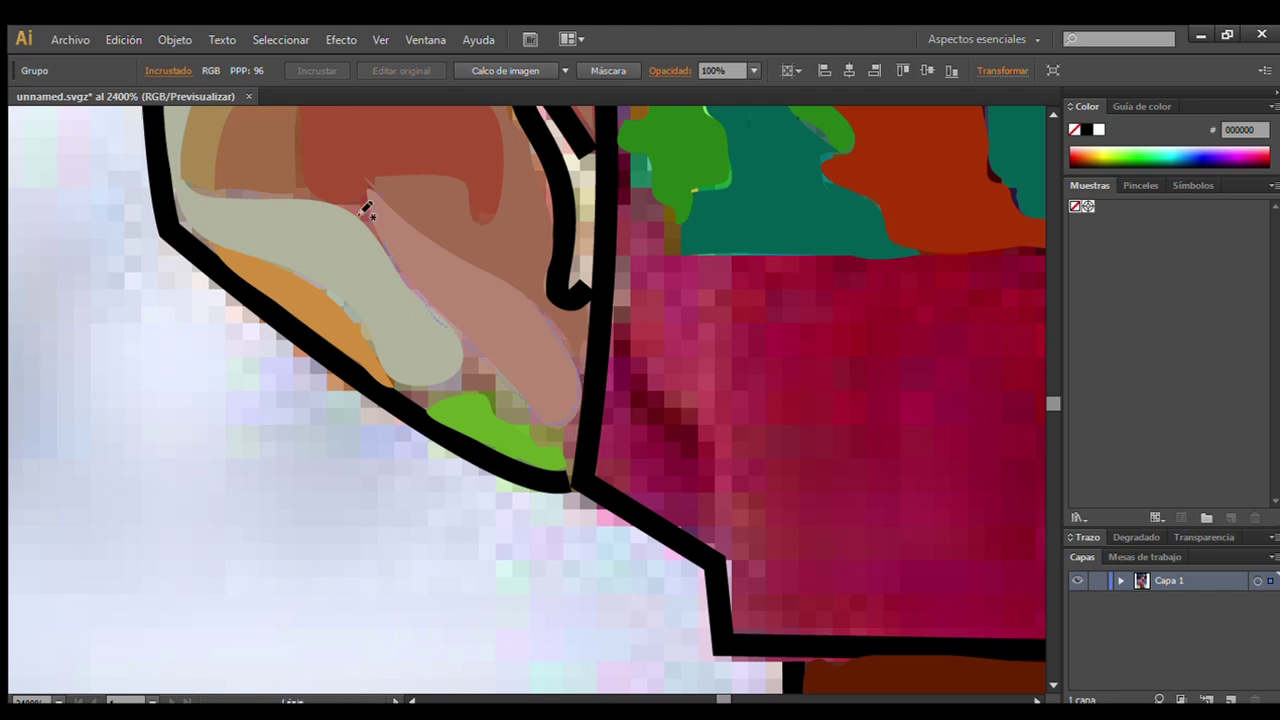
mouse_move(437, 333)
mouse_down()
mouse_move(353, 315)
mouse_move(443, 410)
mouse_up()
drag(535, 447, 533, 303)
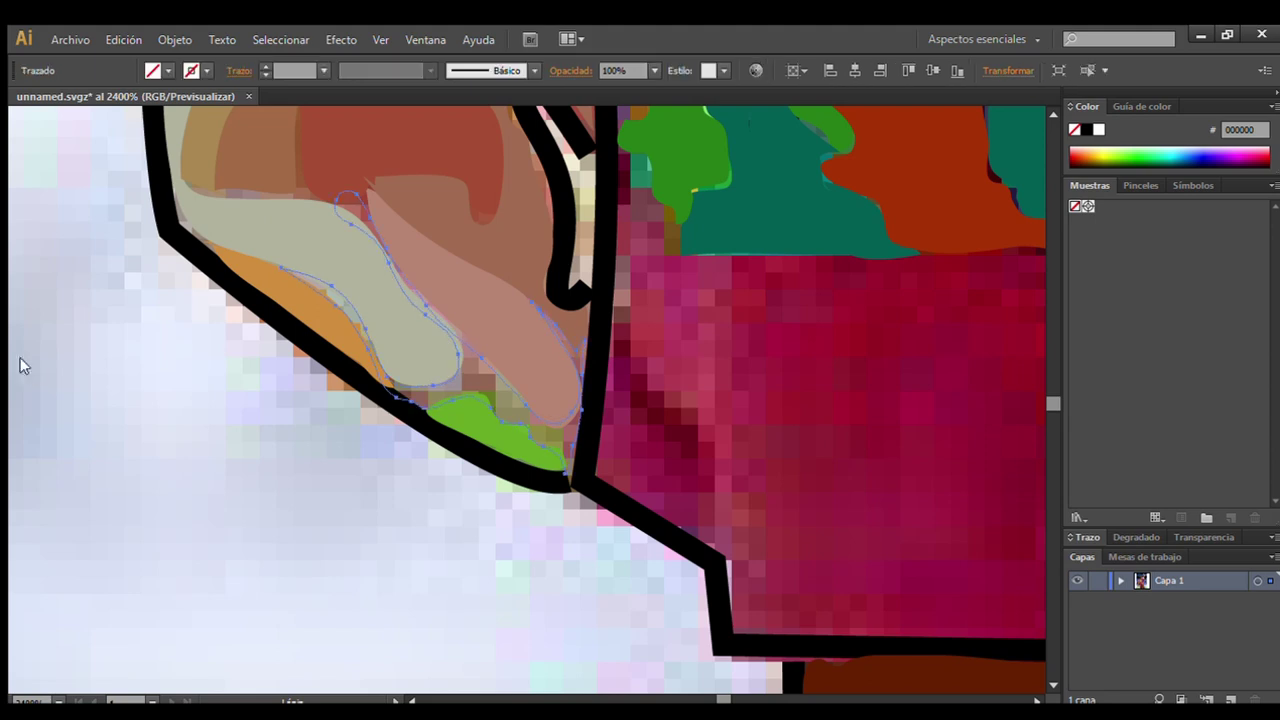
Add a cream patch along the khaki area's top and a patch on the brown area.
scroll(239, 184, up, 7)
scroll(239, 184, up, 3)
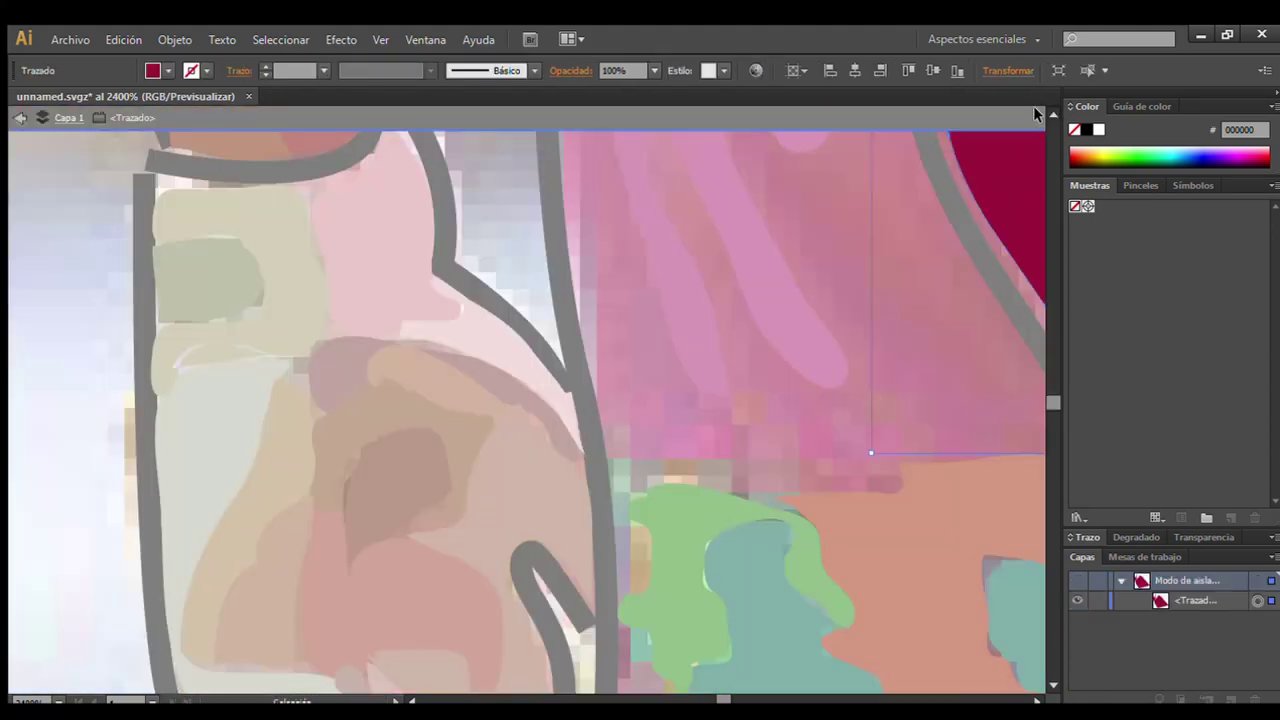
drag(157, 188, 302, 197)
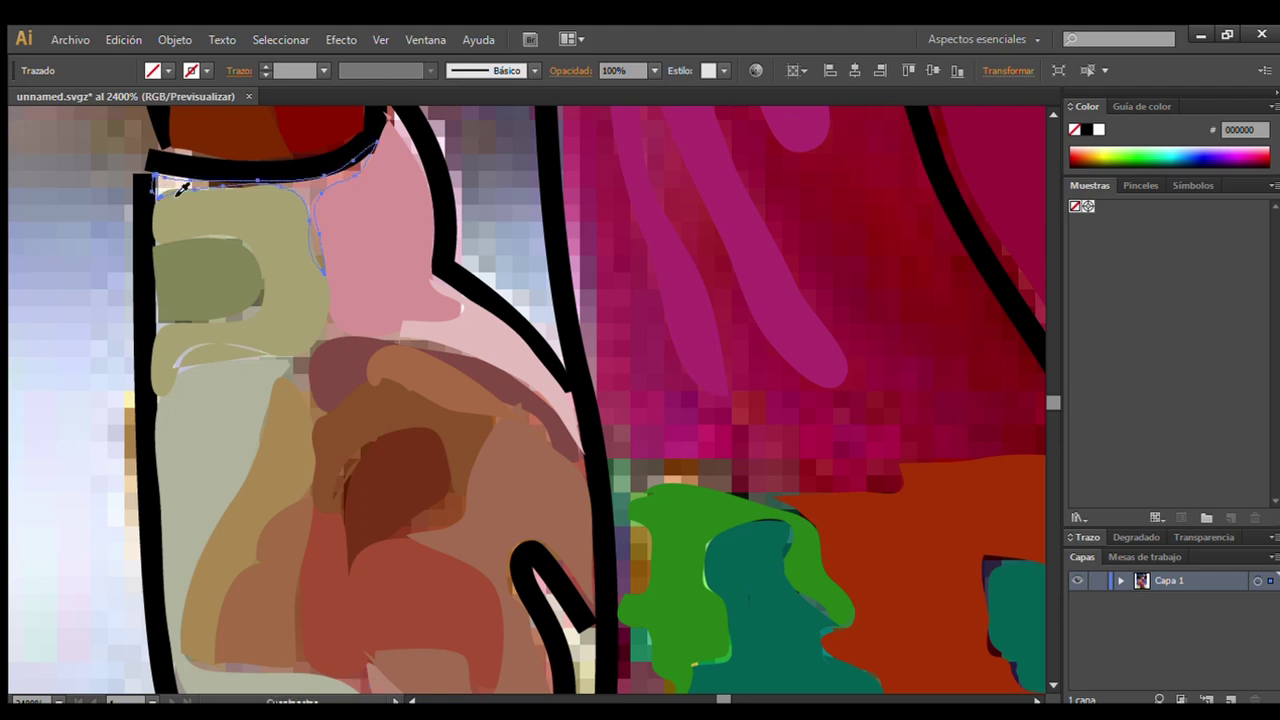
drag(372, 150, 152, 185)
ctrl+click(247, 548)
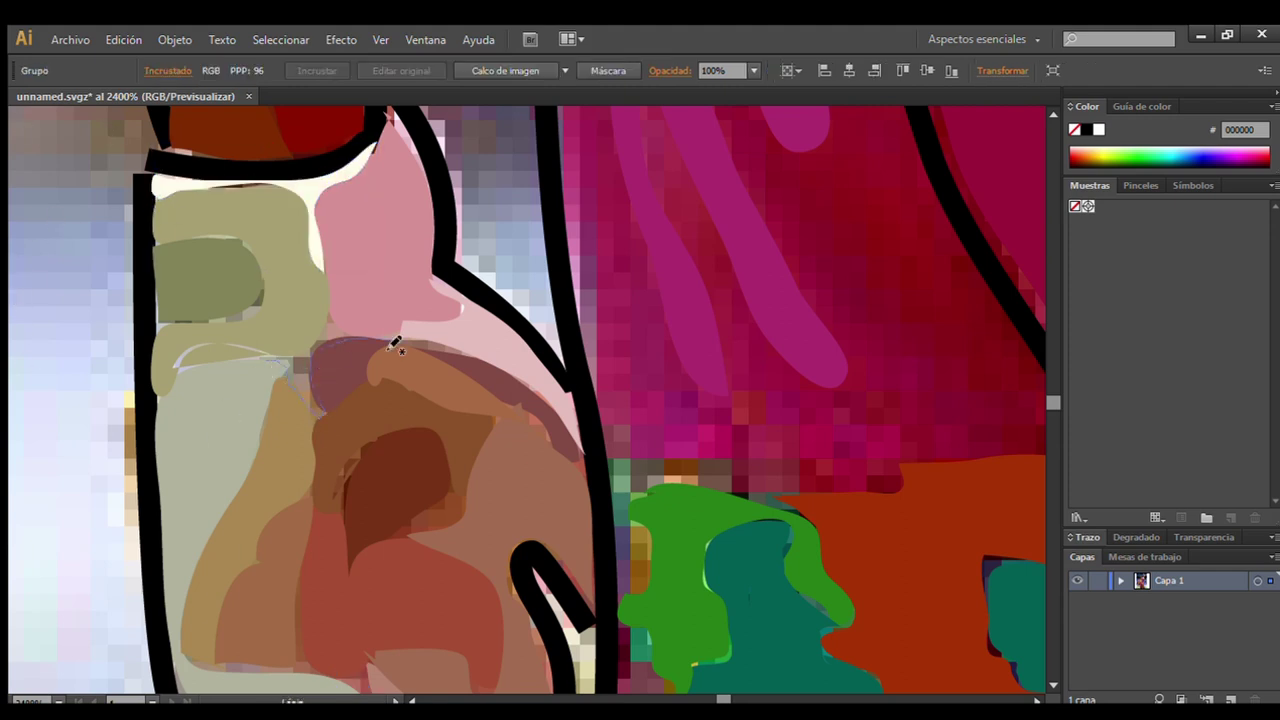
drag(393, 343, 405, 337)
drag(311, 351, 263, 360)
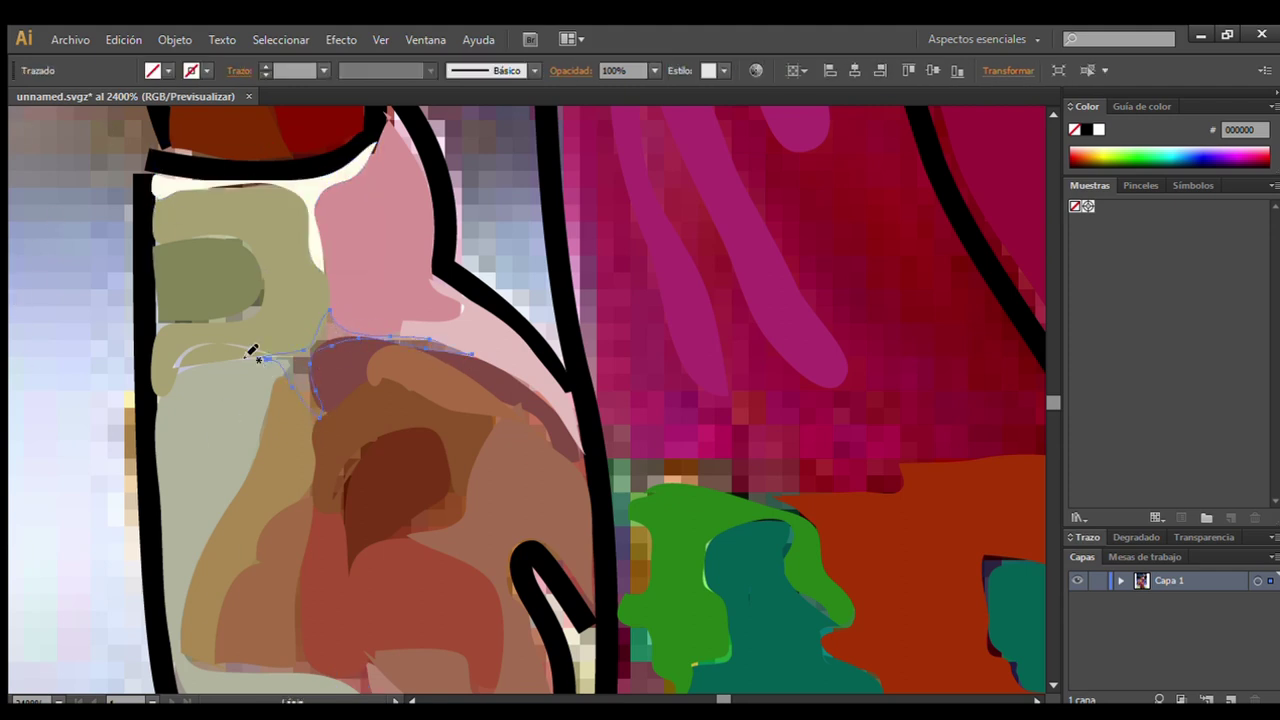
ctrl+click(300, 366)
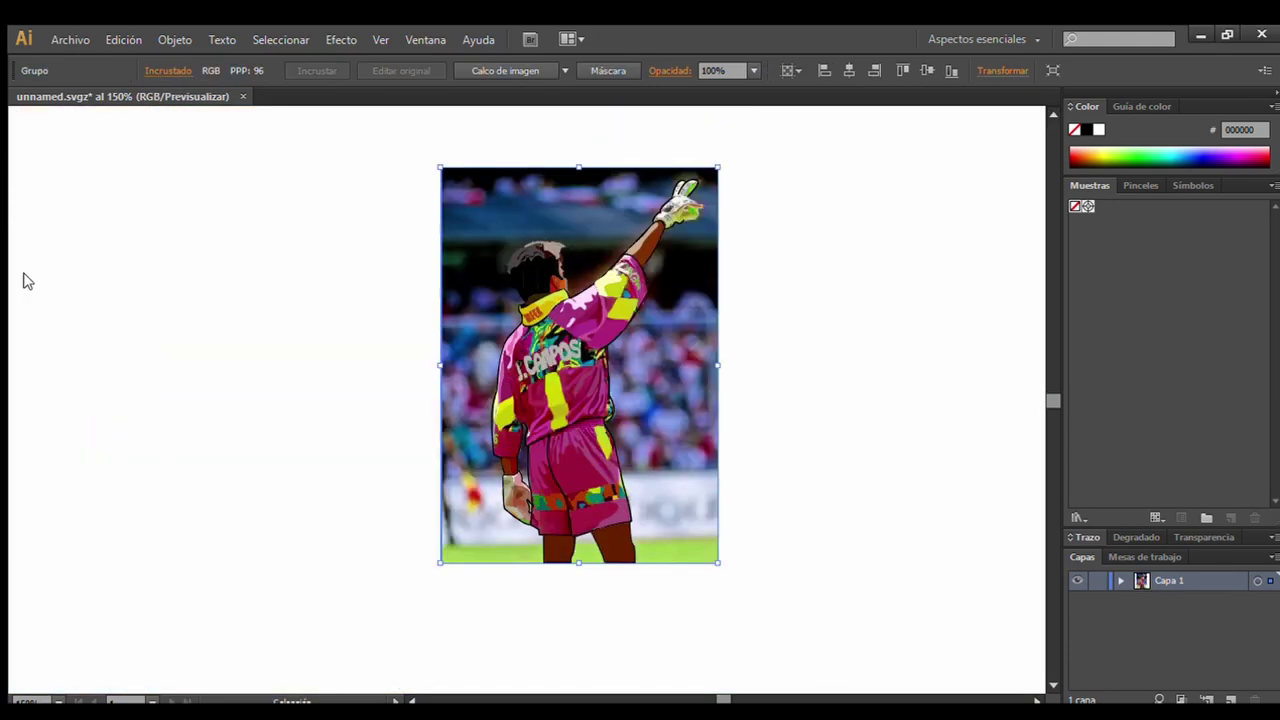
Zoom in on the raised glove and paint green finger, orange-brown and green palm patches.
click(640, 280)
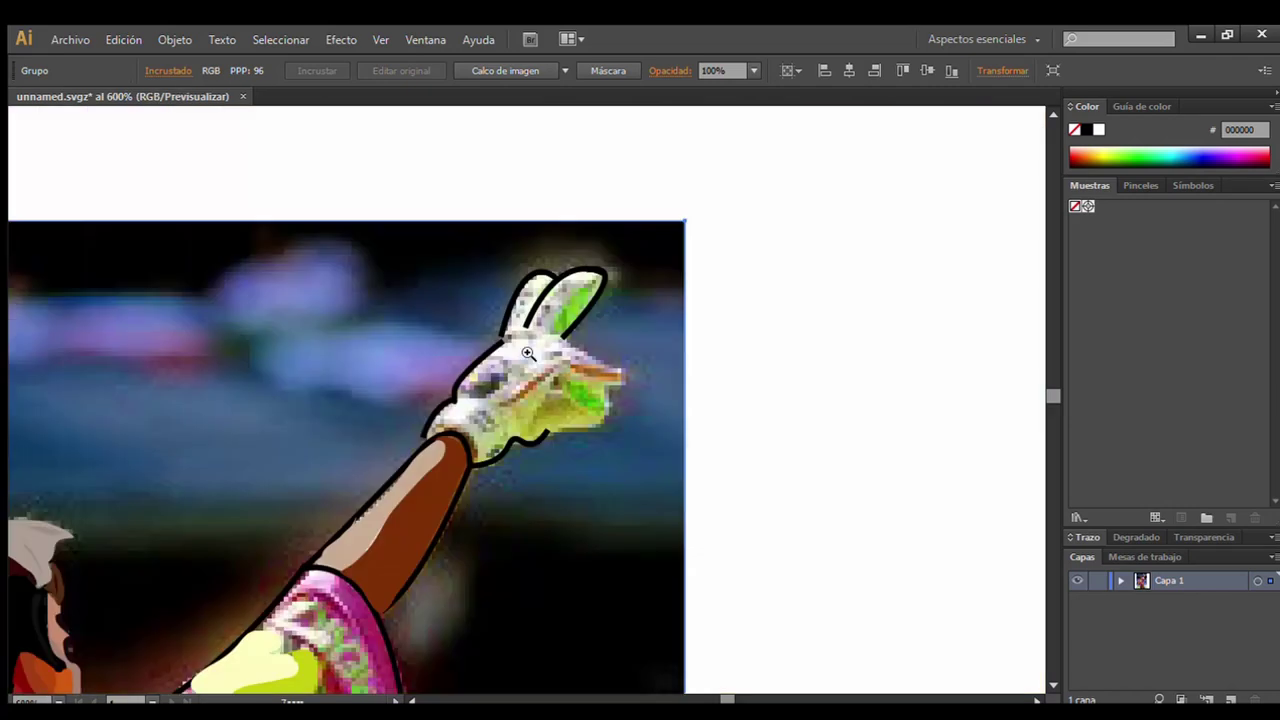
click(223, 271)
drag(547, 307, 530, 340)
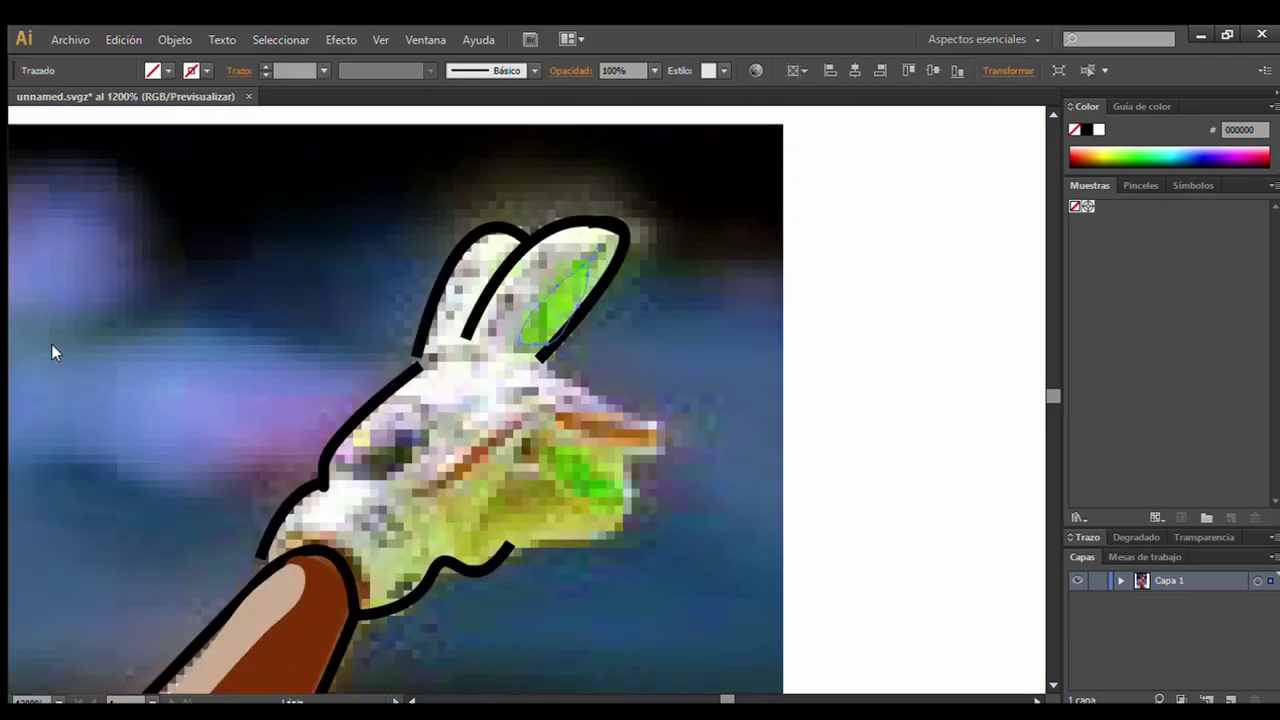
key(b)
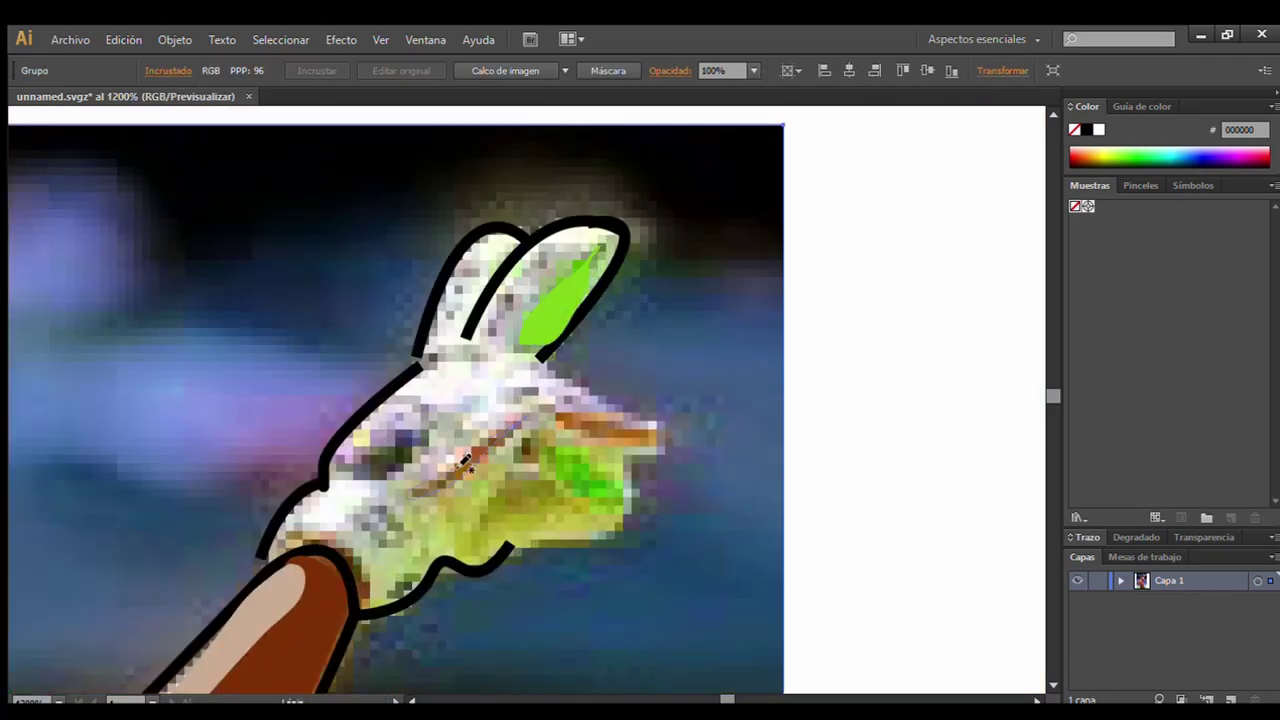
drag(465, 460, 410, 495)
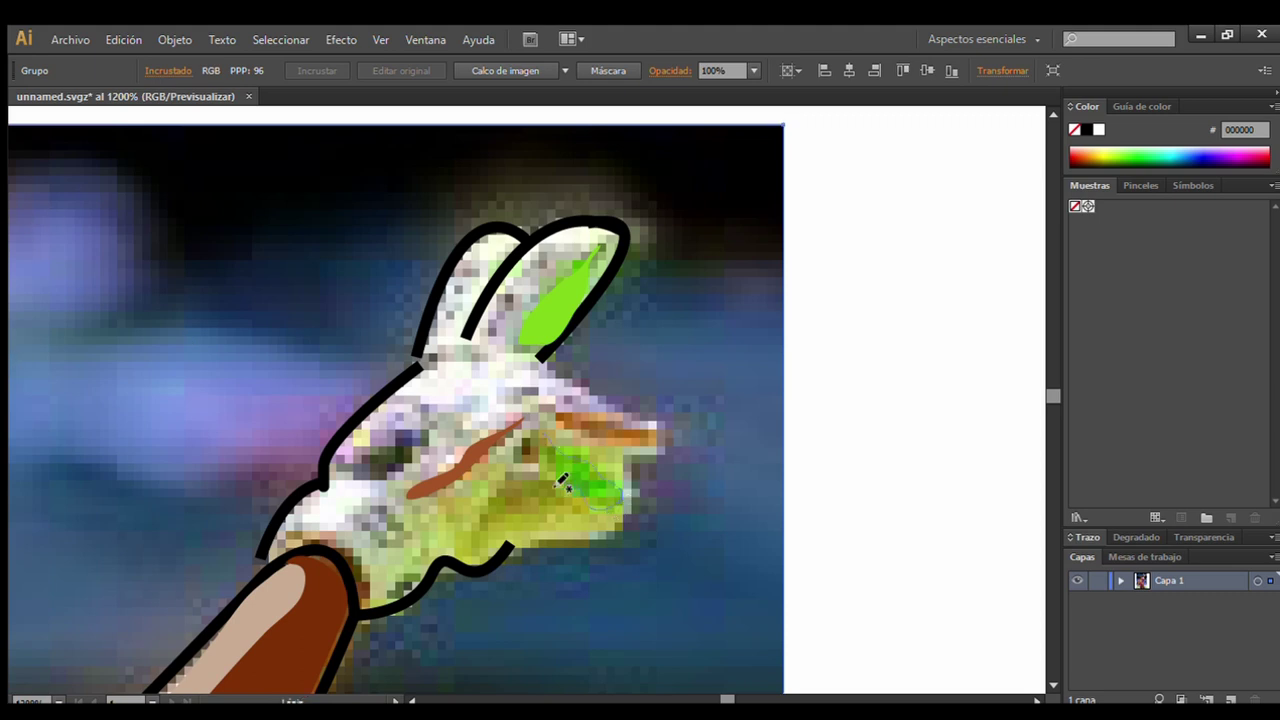
drag(562, 482, 548, 446)
key(v)
key(b)
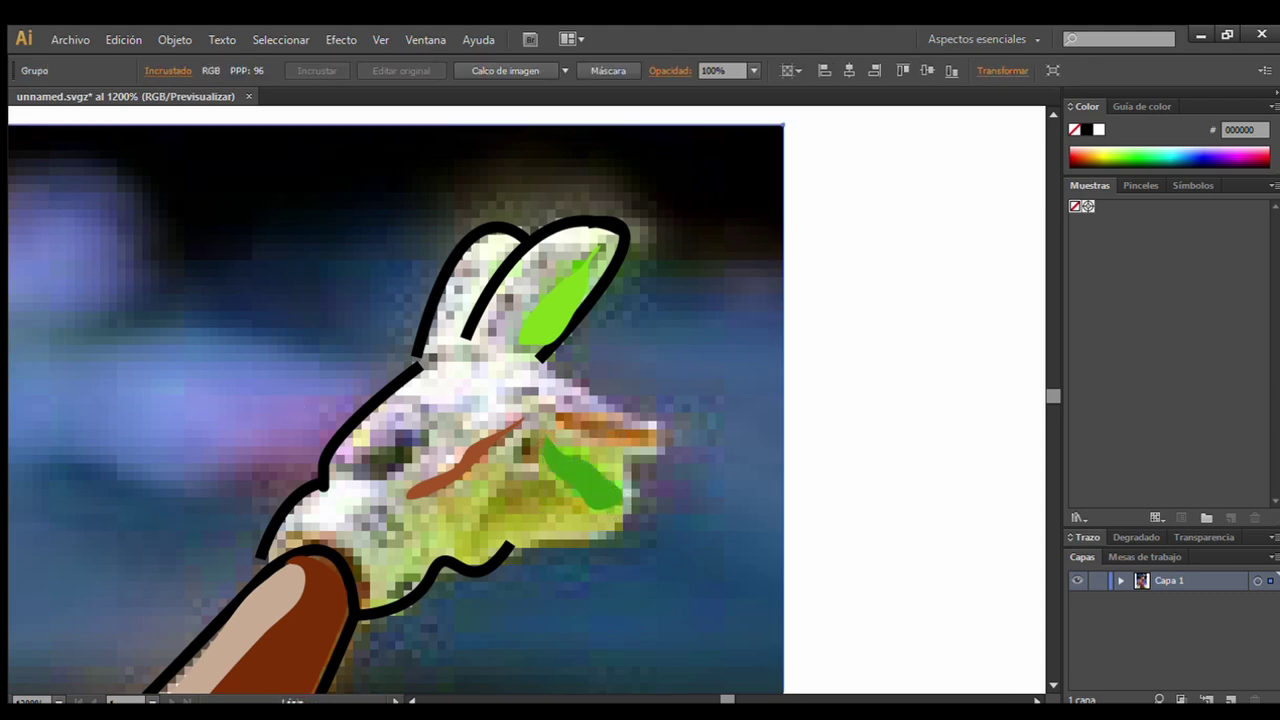
Add a dark left-side patch, pale yellow and olive patches, and an orange thumb tip.
drag(432, 420, 355, 470)
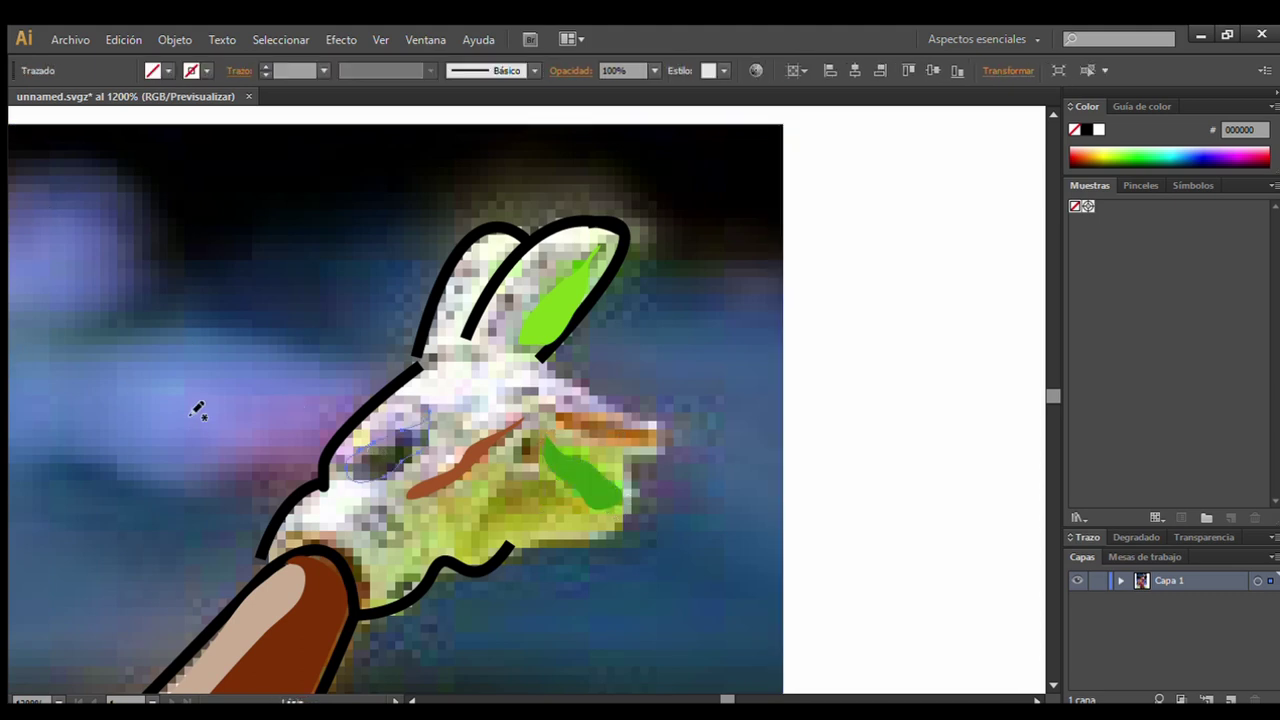
key(v)
click(230, 279)
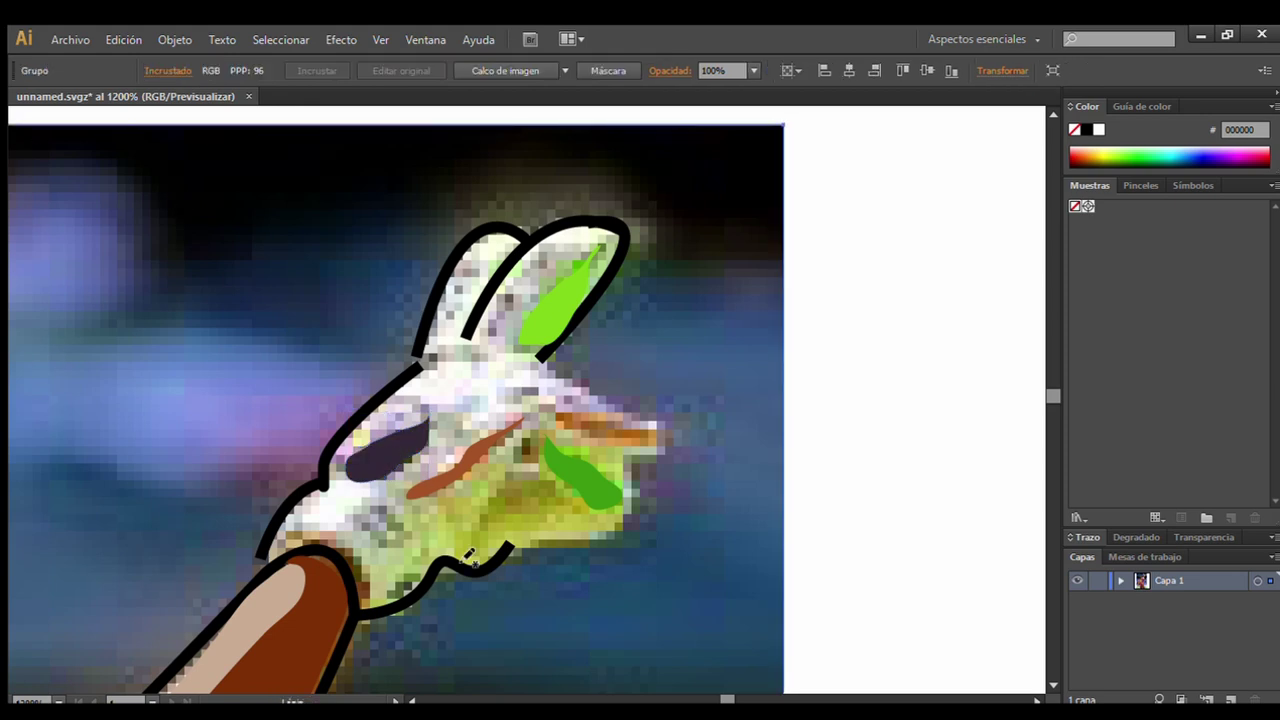
mouse_move(480, 558)
mouse_down()
mouse_move(462, 545)
mouse_move(480, 534)
mouse_up()
ctrl+click(29, 118)
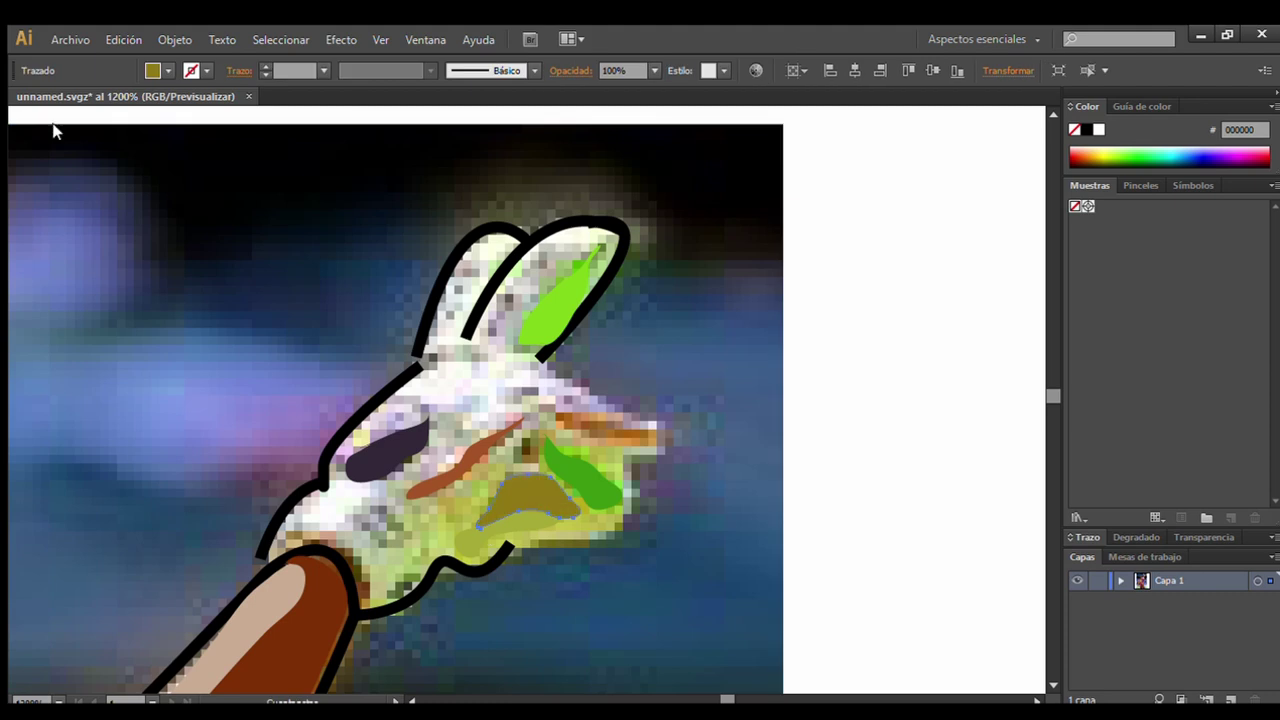
ctrl+click(51, 129)
drag(614, 424, 650, 432)
ctrl+click(544, 660)
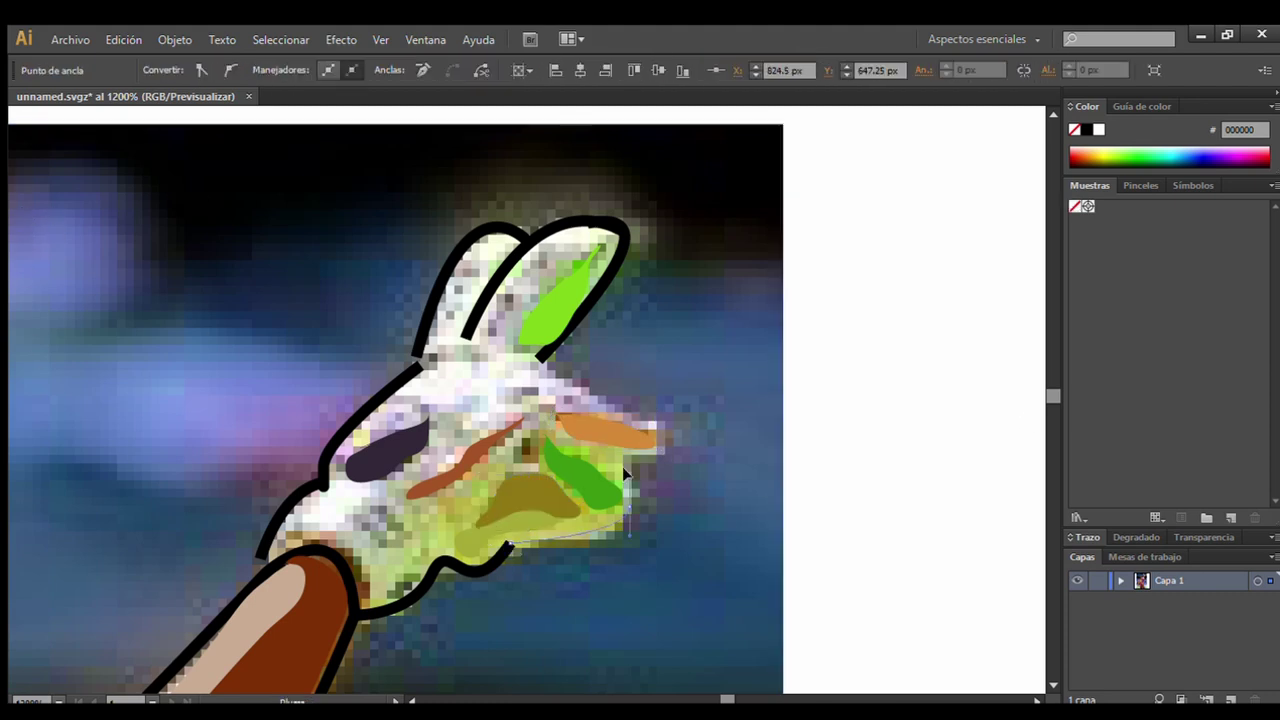
Reshape the glove outline at the thumb tip and discard a stray black palm shape.
mouse_move(510, 545)
mouse_down()
mouse_move(657, 445)
mouse_move(537, 355)
mouse_up()
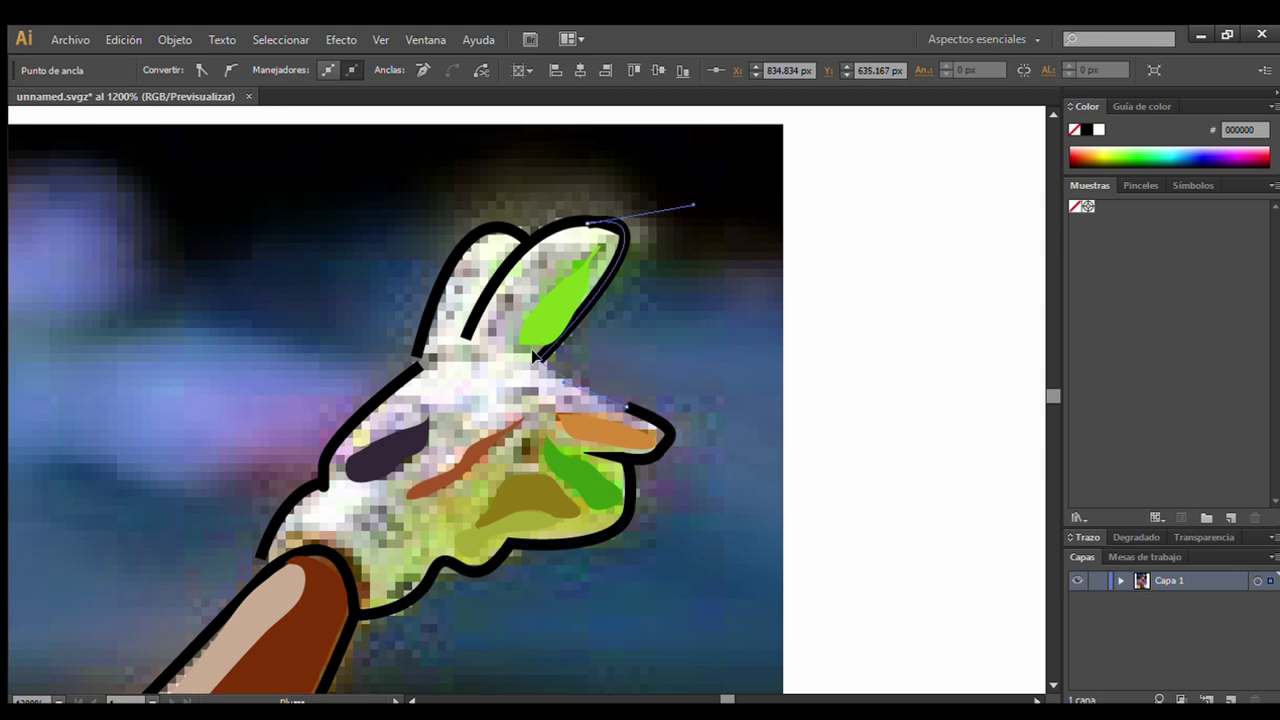
ctrl+click(845, 288)
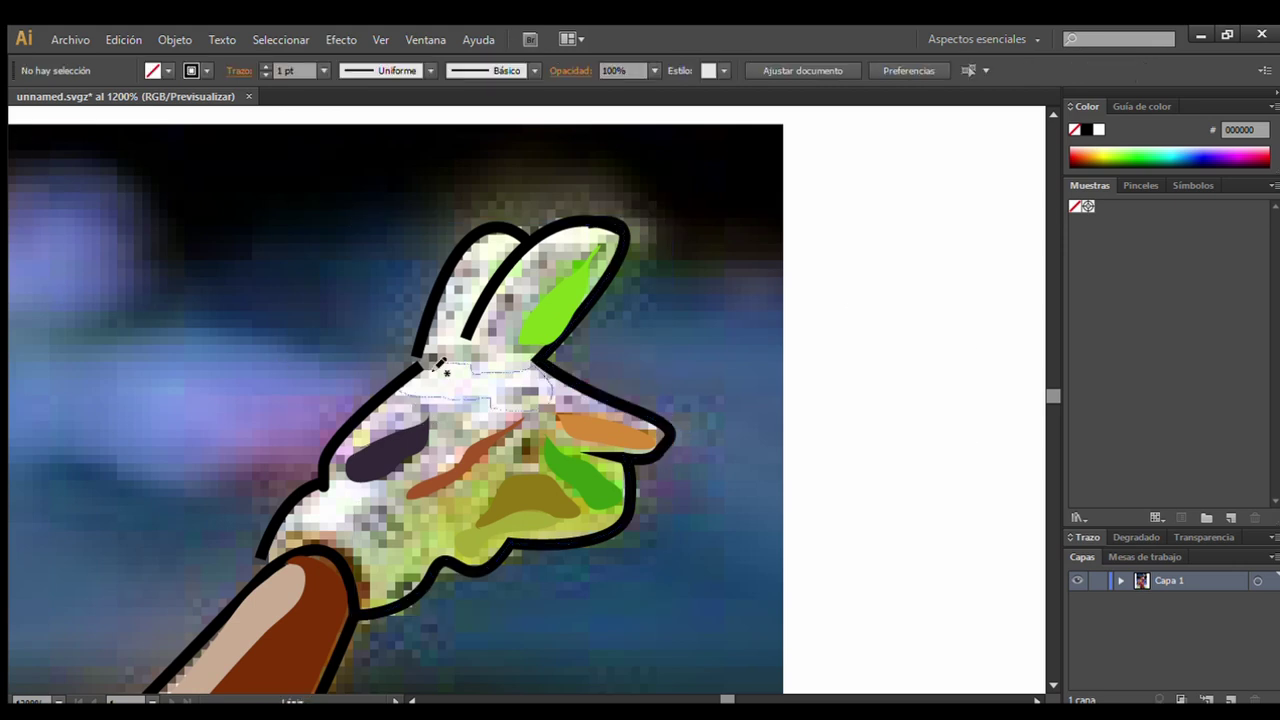
drag(548, 405, 400, 390)
key(shift+x)
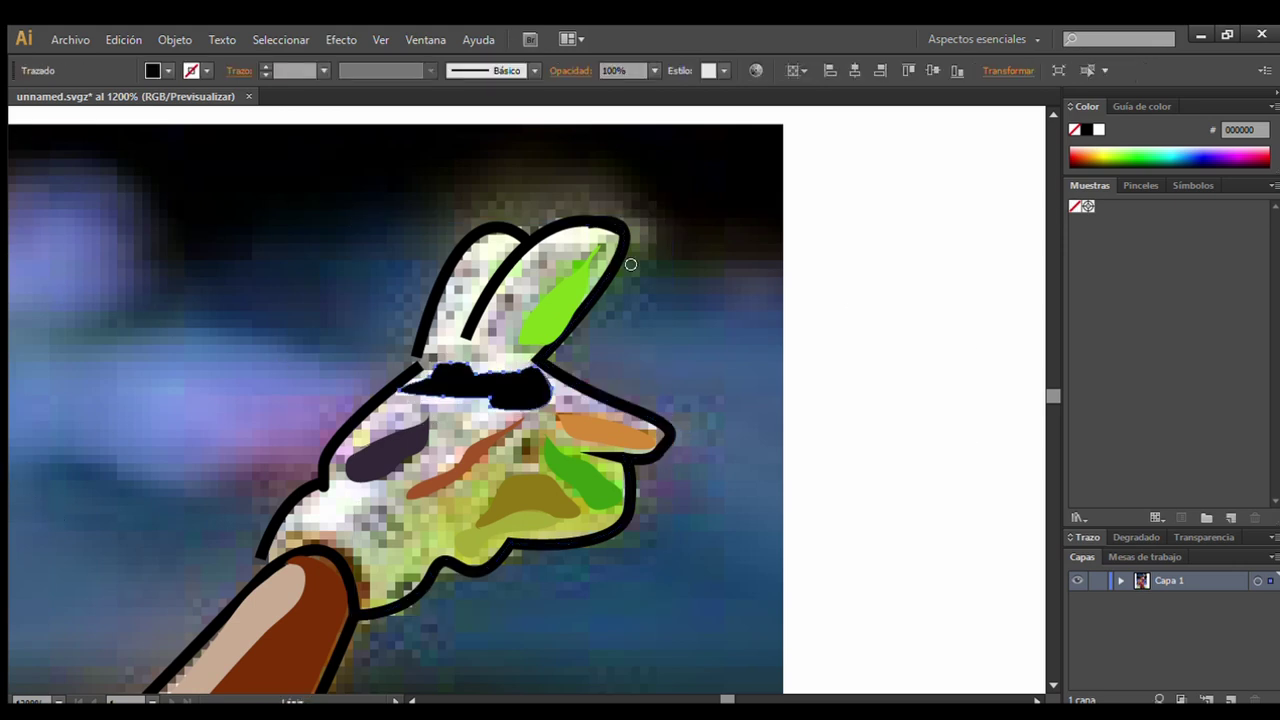
key(Delete)
click(290, 292)
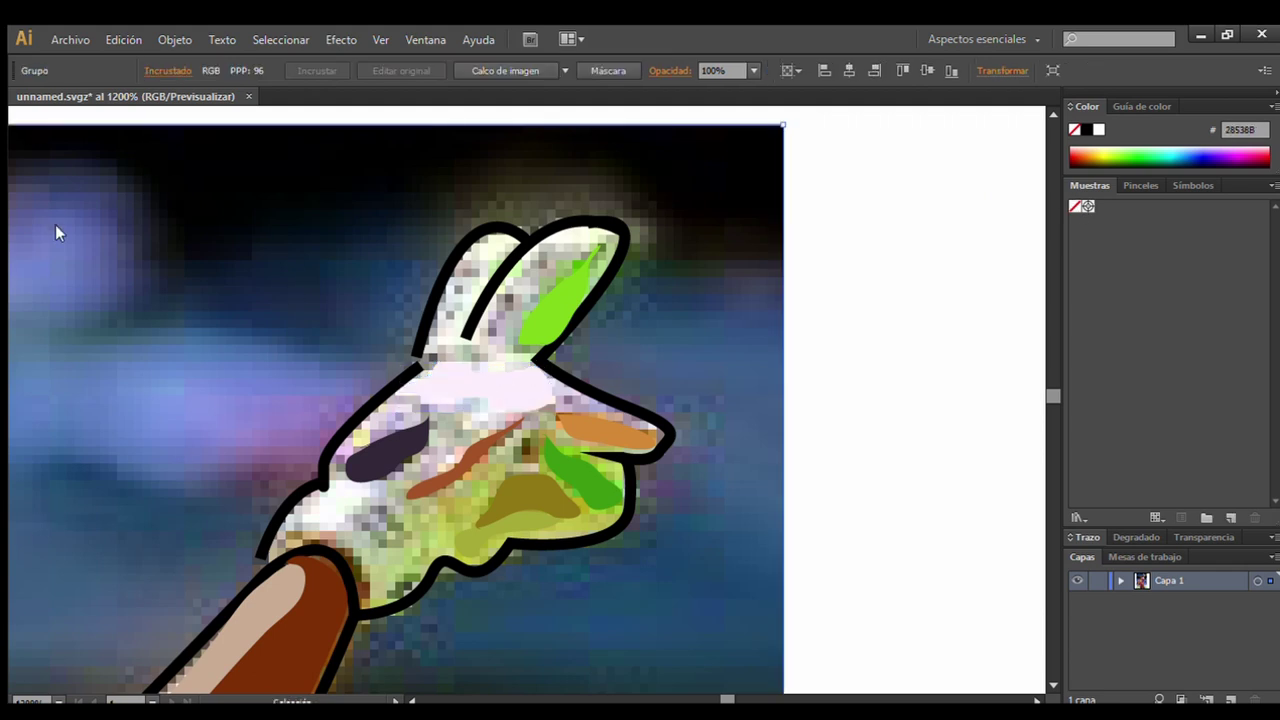
Trace a lavender shading shape across the glove with the Pencil.
key(n)
mouse_move(285, 521)
mouse_down()
mouse_move(352, 518)
mouse_move(300, 502)
mouse_up()
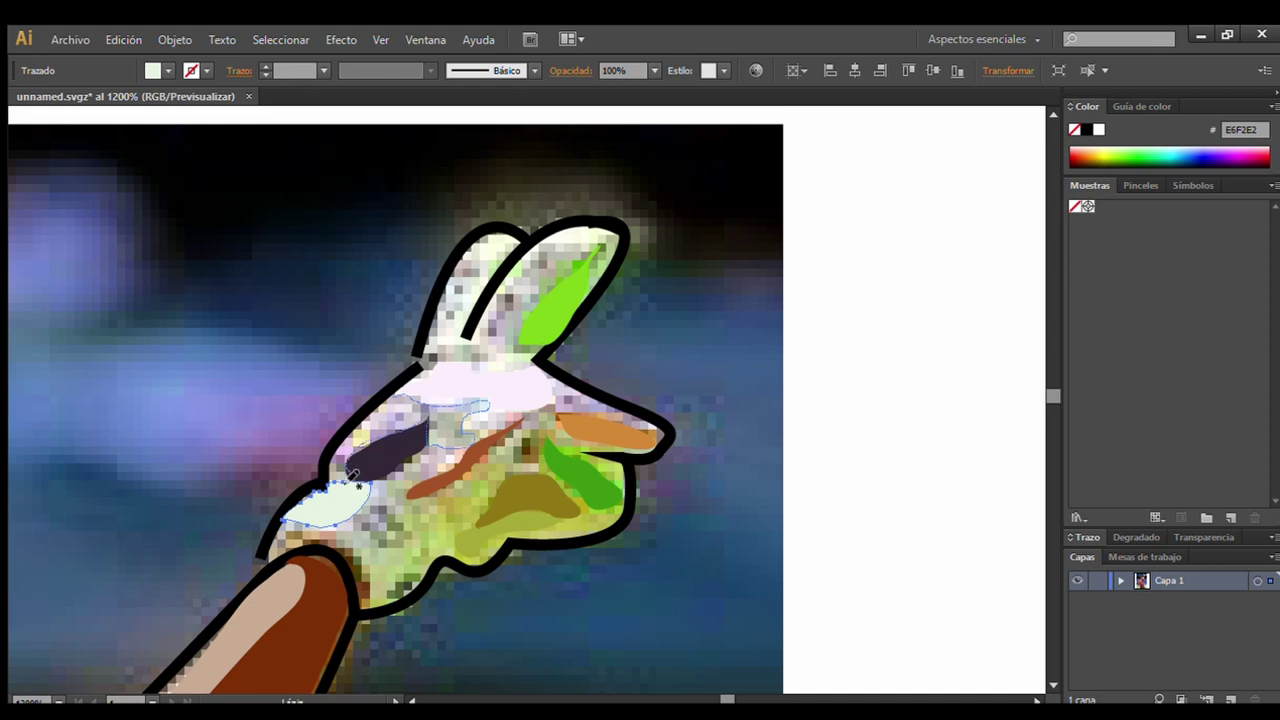
drag(432, 418, 330, 480)
key(v)
click(200, 183)
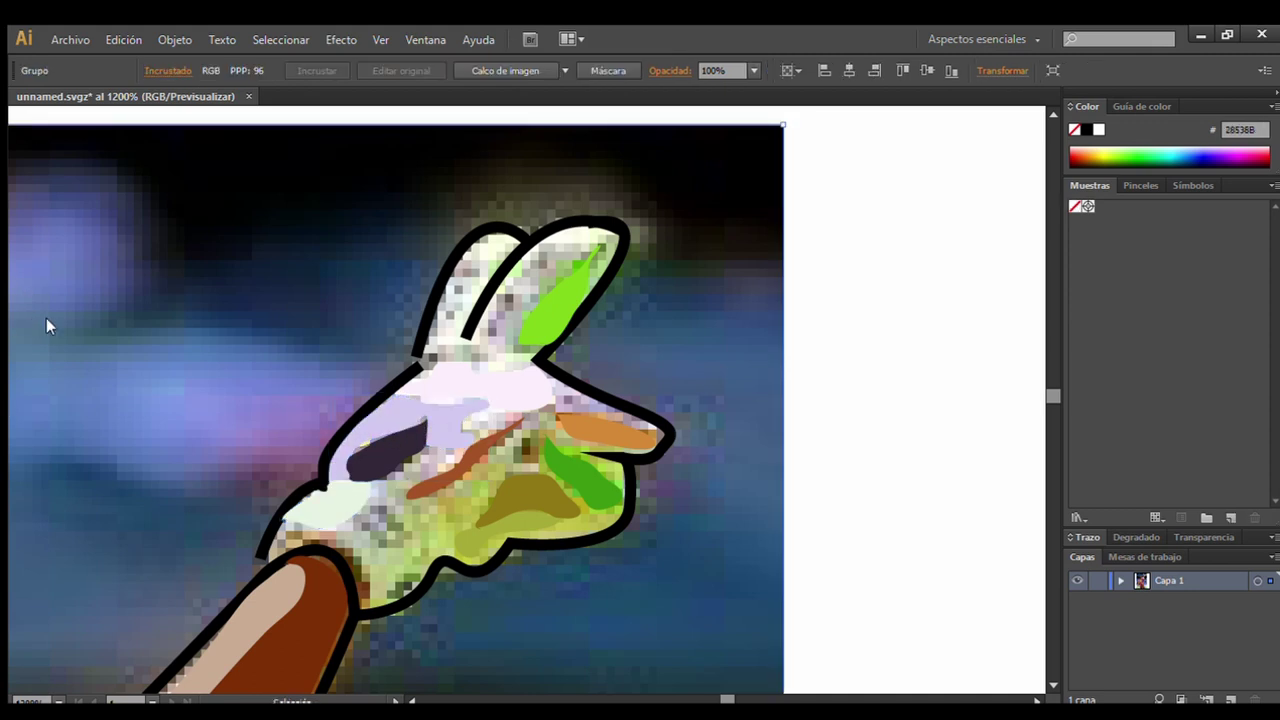
Add light green and yellow-green shading shapes and a small dark shape at the lower edge.
key(n)
drag(353, 525, 350, 533)
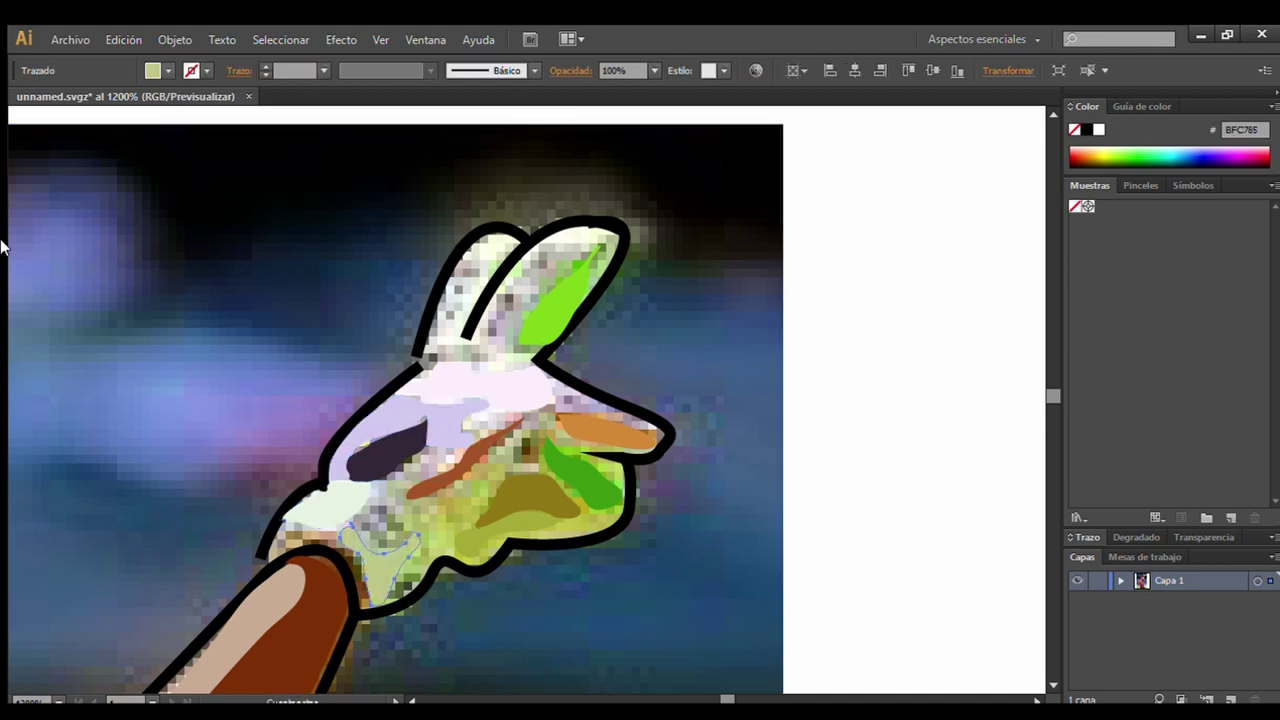
ctrl+click(71, 163)
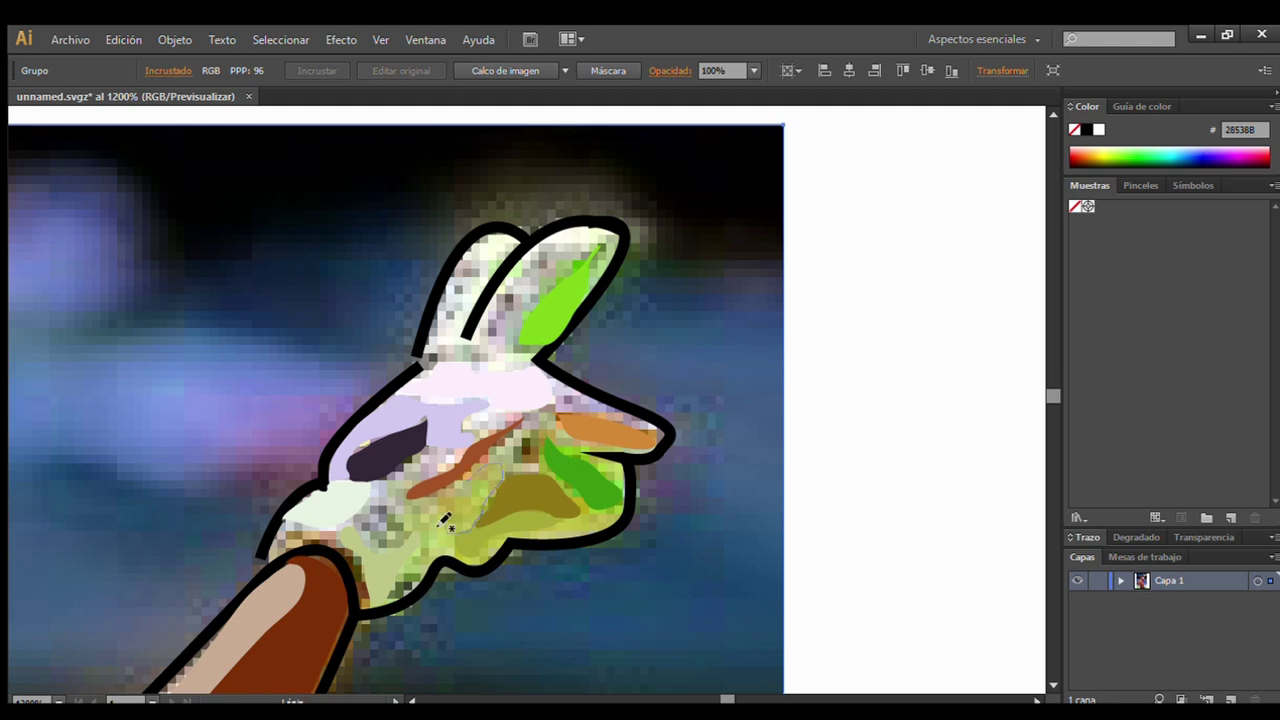
drag(443, 519, 458, 490)
ctrl+click(234, 180)
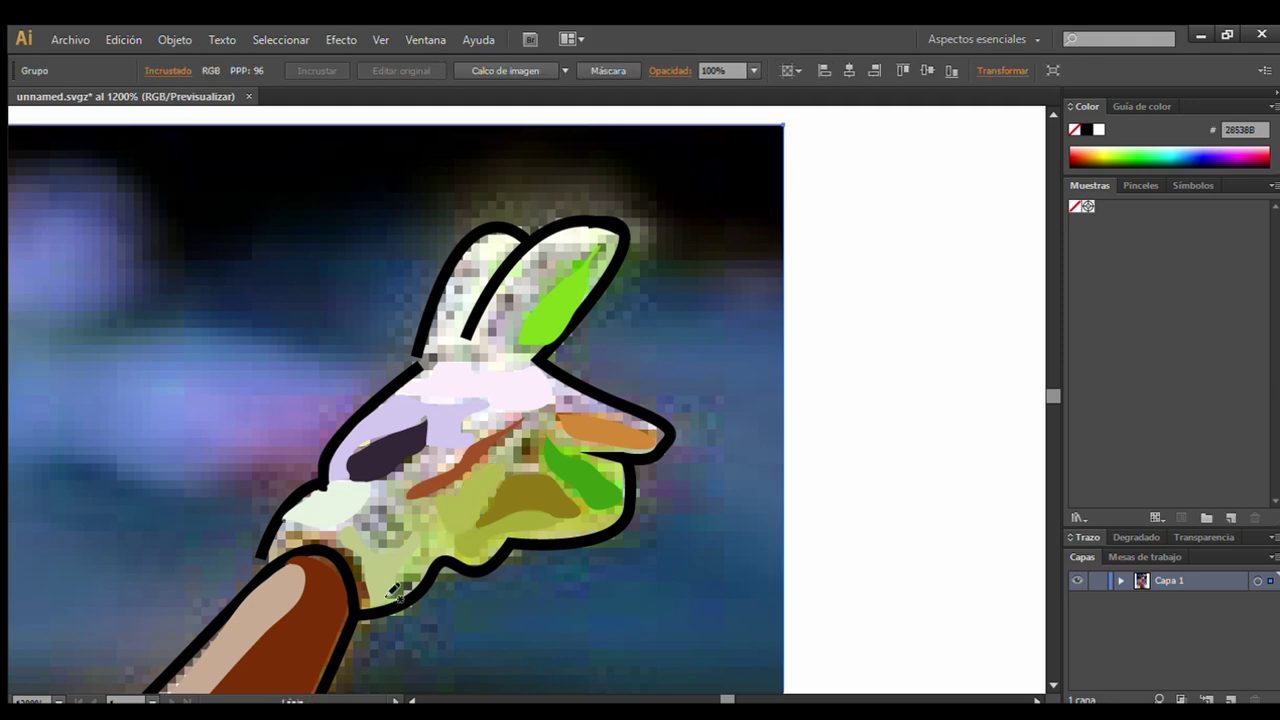
drag(393, 590, 405, 582)
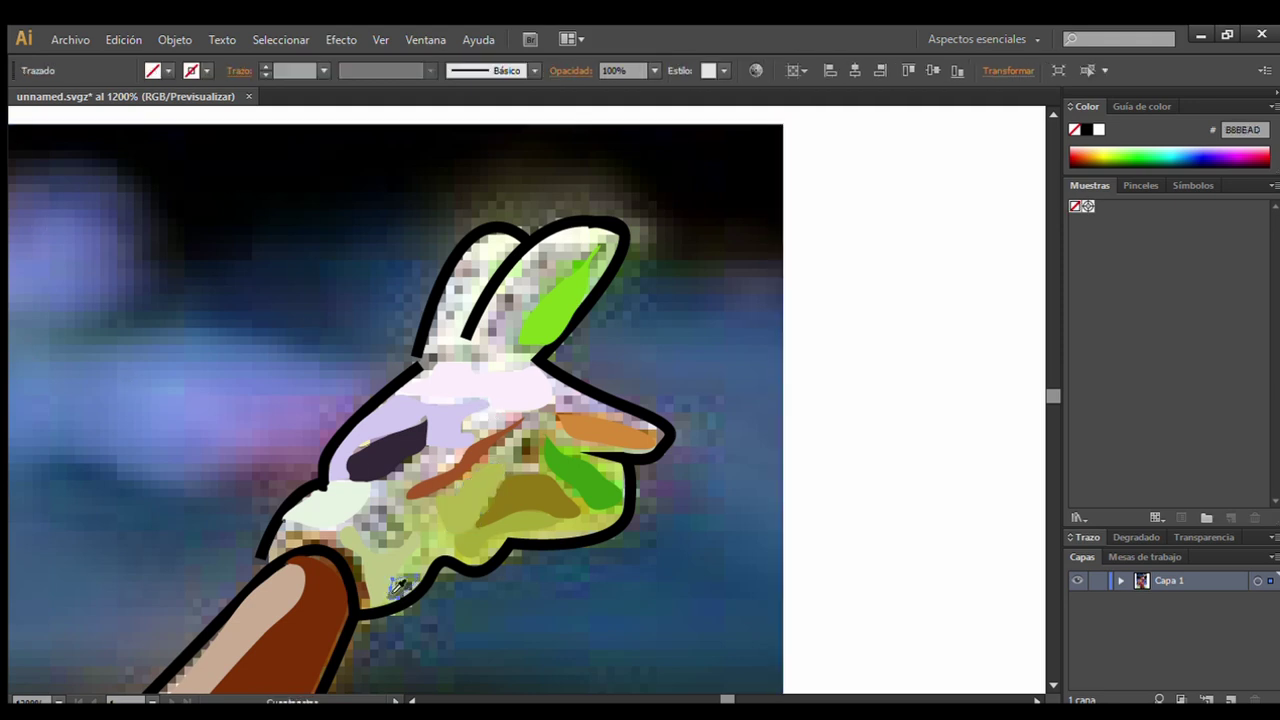
ctrl+click(300, 351)
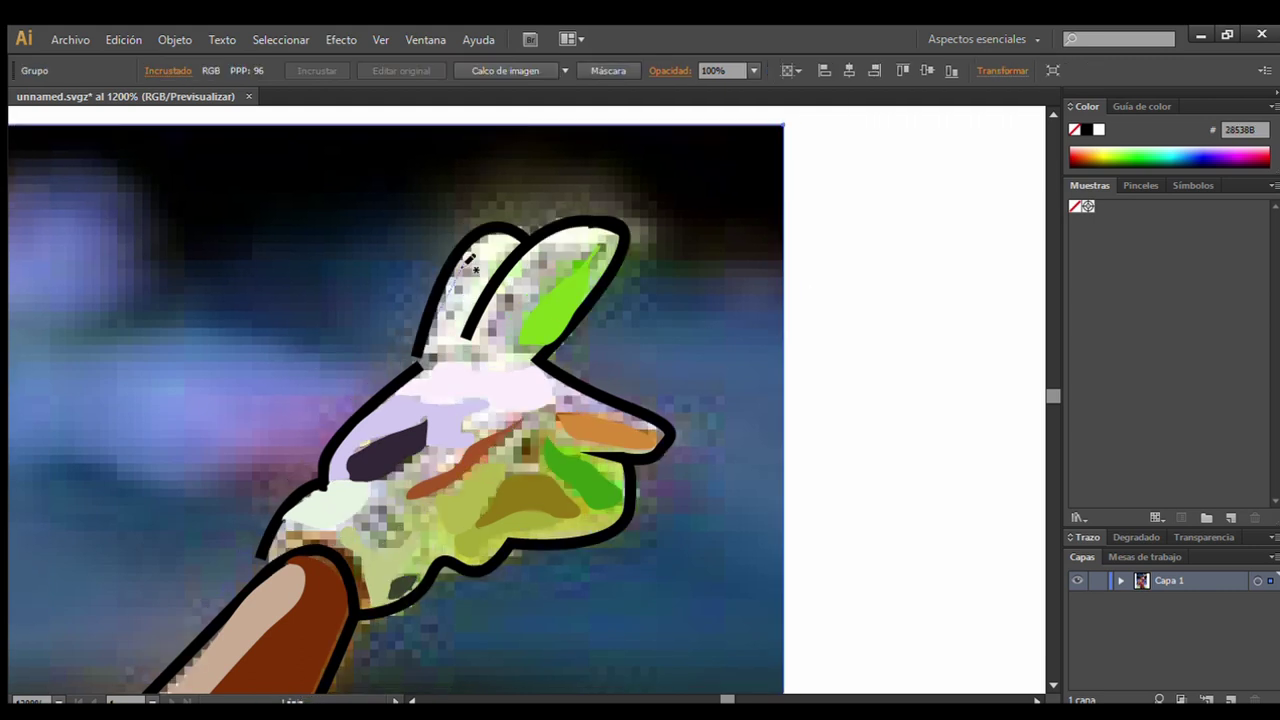
Shade the left finger light, and the right finger and lower glove grey.
mouse_move(468, 260)
mouse_down()
mouse_move(490, 340)
mouse_move(423, 372)
mouse_up()
ctrl+click(45, 180)
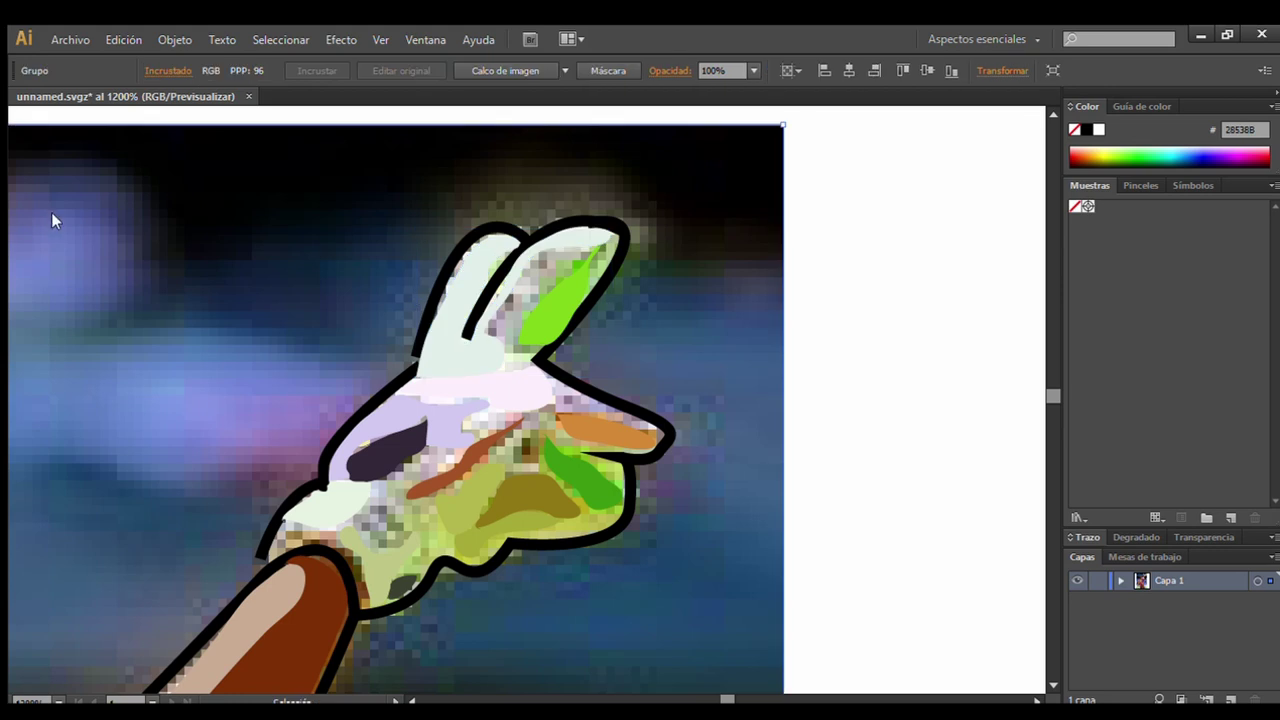
drag(550, 350, 556, 287)
drag(548, 351, 546, 348)
ctrl+click(175, 146)
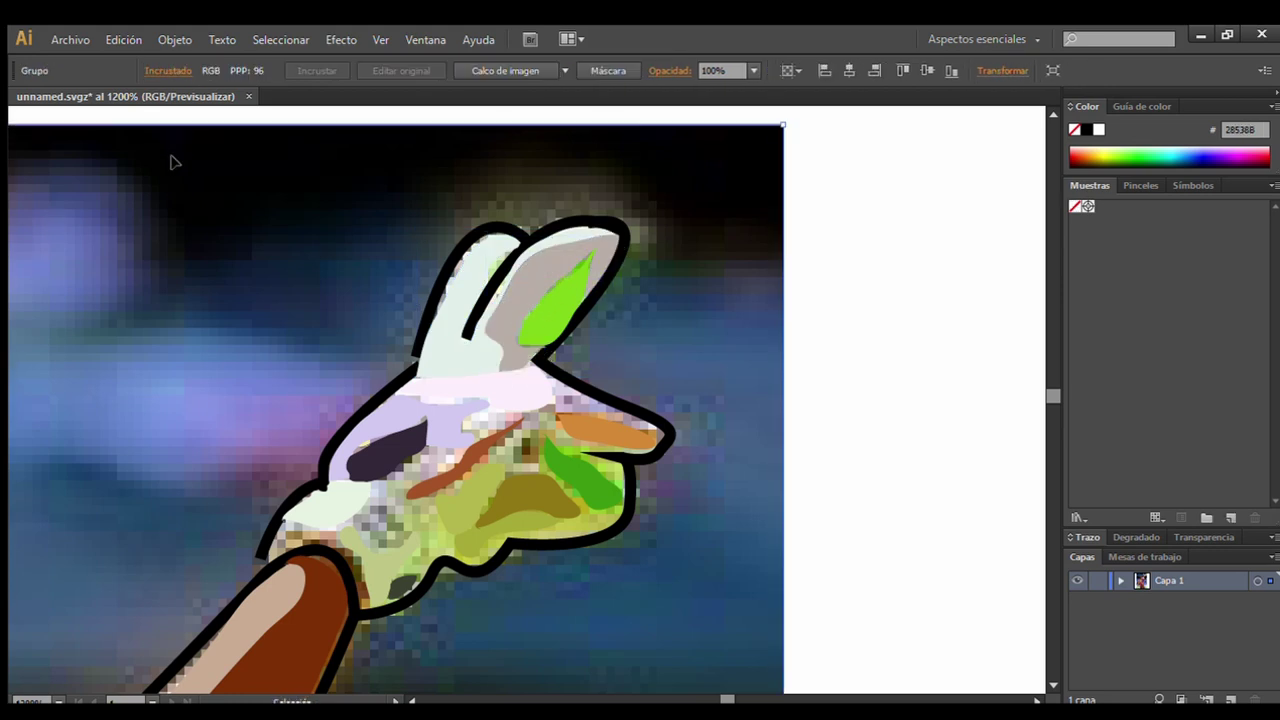
mouse_move(415, 537)
mouse_down()
mouse_move(438, 497)
mouse_move(420, 458)
mouse_up()
ctrl+click(218, 277)
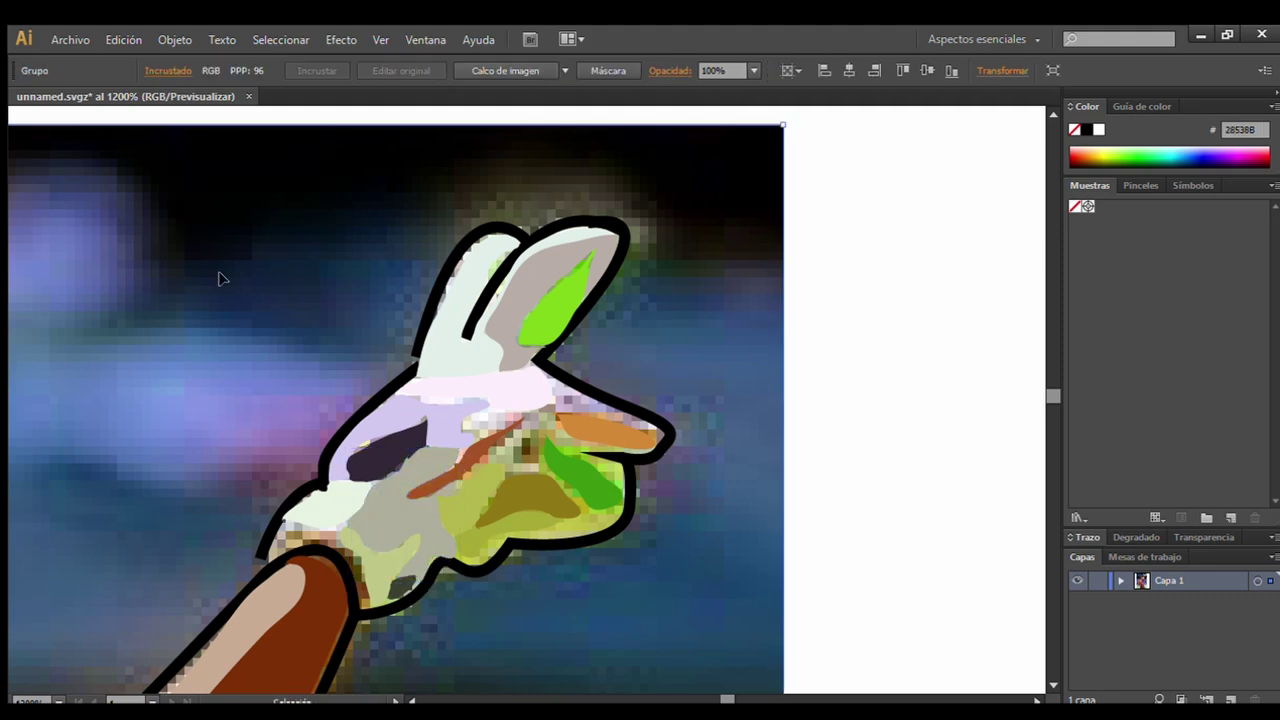
Trace a cream cuff shape and a shape around the glove's right side.
drag(272, 556, 350, 545)
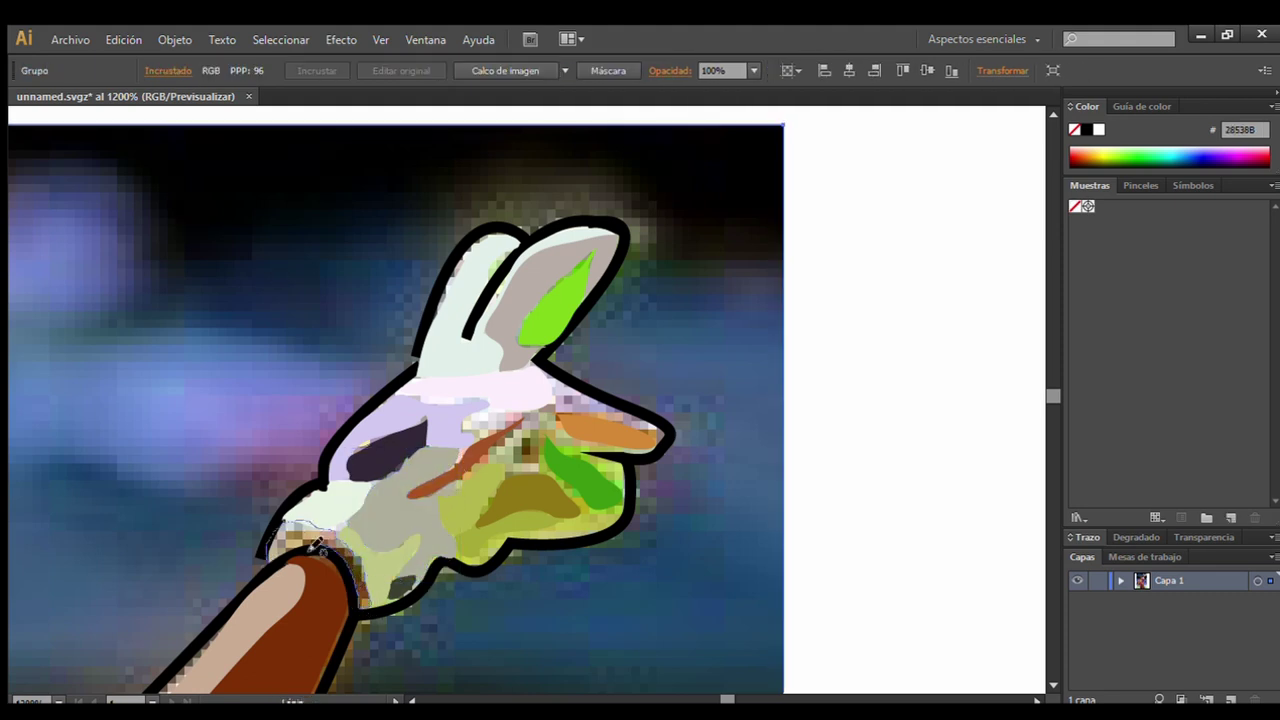
drag(364, 617, 268, 556)
ctrl+click(101, 189)
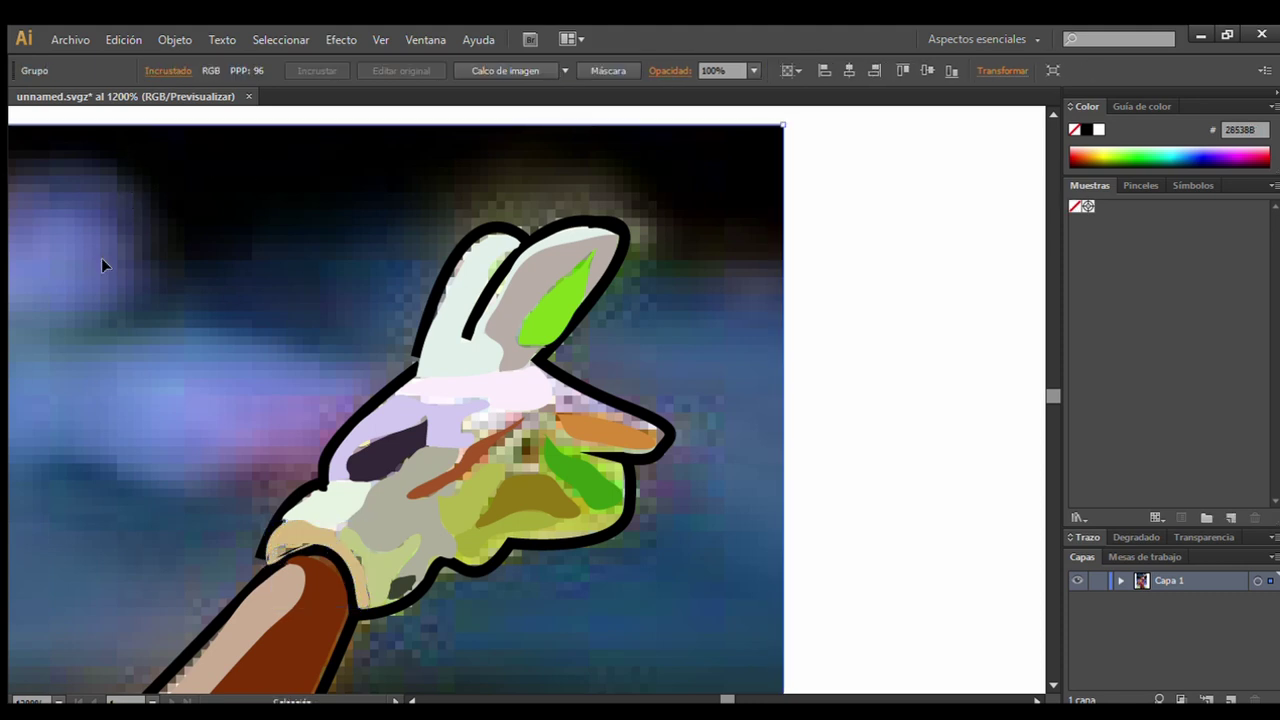
mouse_move(548, 400)
mouse_down()
mouse_move(497, 545)
mouse_move(583, 462)
mouse_up()
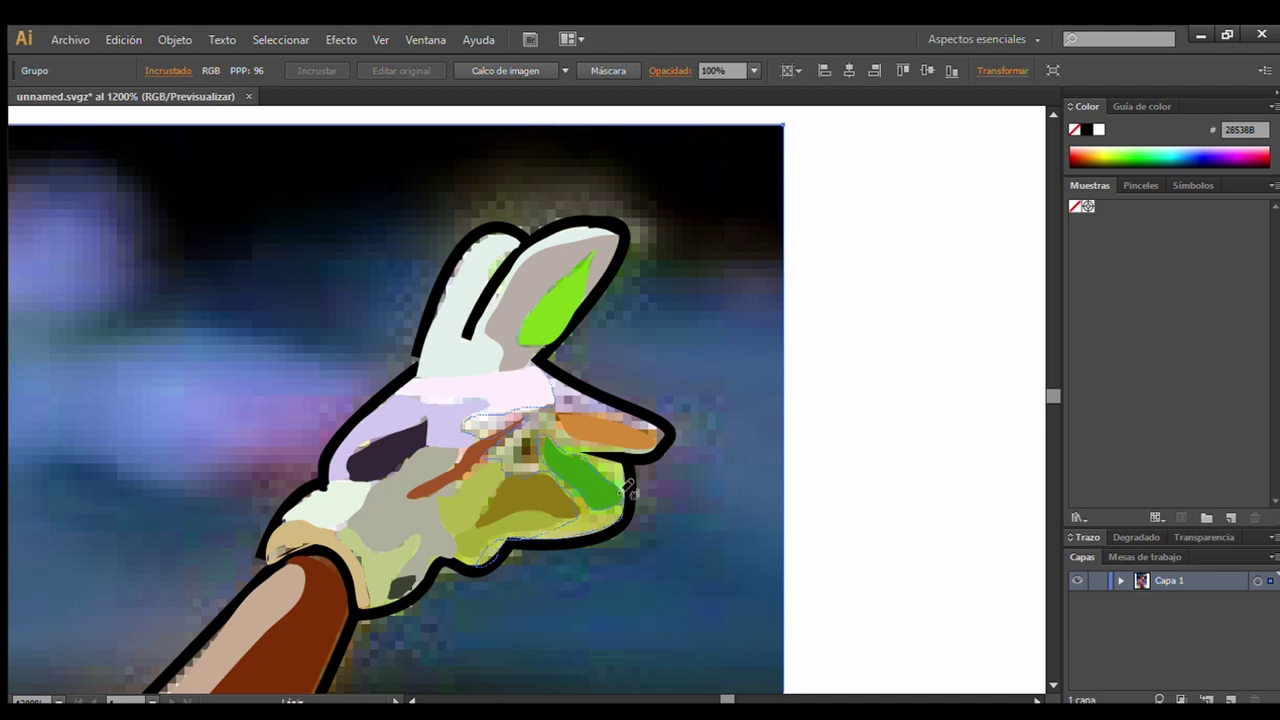
mouse_move(631, 490)
mouse_down()
mouse_move(556, 372)
mouse_move(550, 385)
mouse_up()
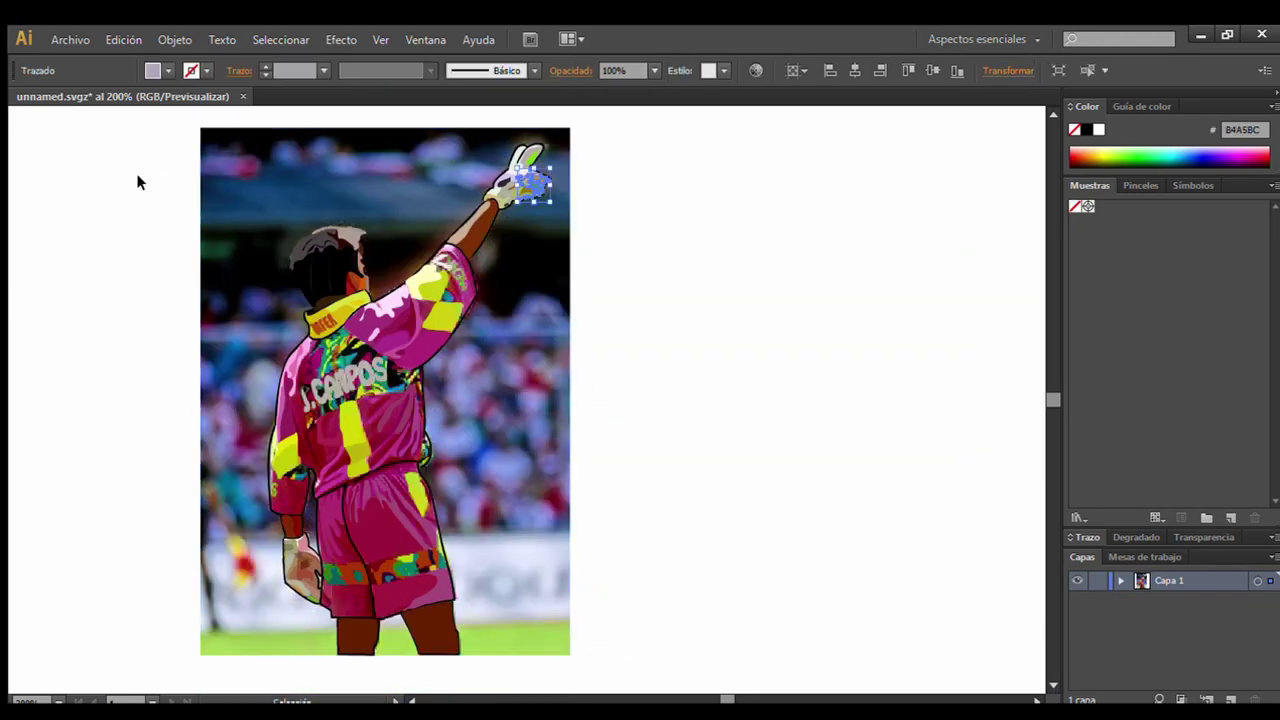
Zoom to the other arm and add a dark red lower-sleeve shape.
click(230, 461)
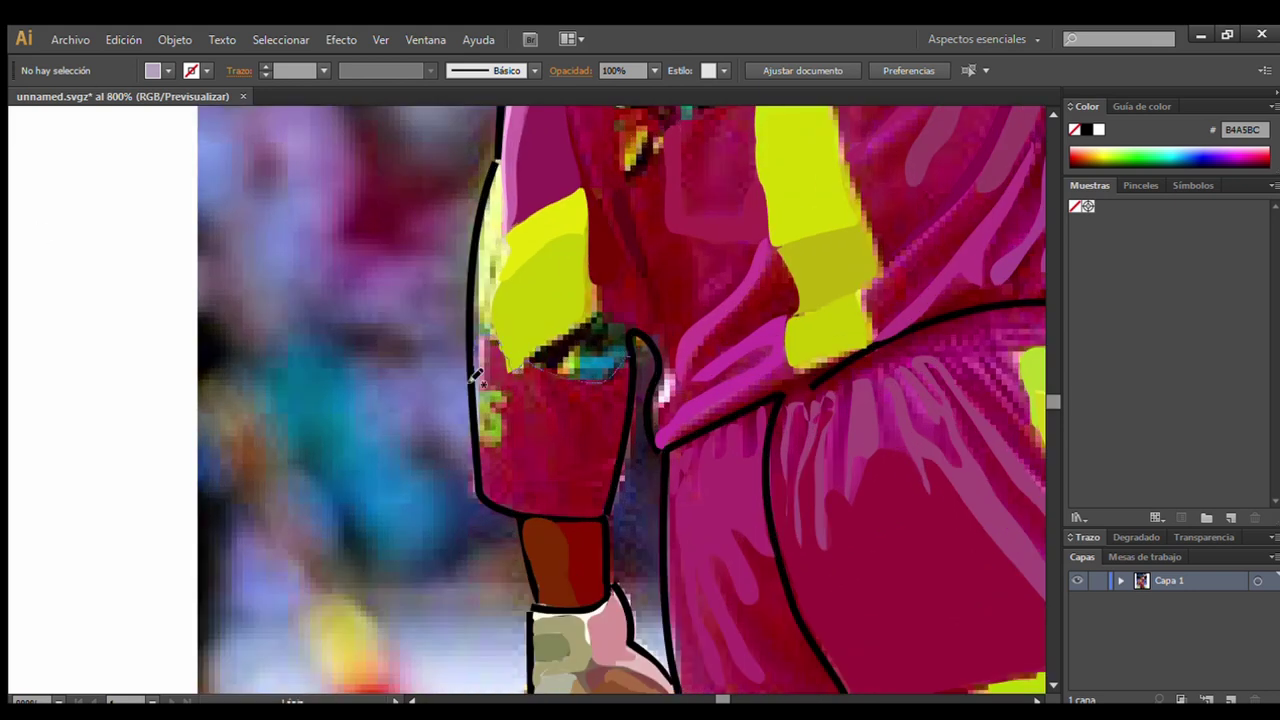
mouse_move(503, 418)
mouse_down()
mouse_move(512, 506)
mouse_move(540, 414)
mouse_move(628, 378)
mouse_move(628, 410)
mouse_up()
key(i)
click(491, 354)
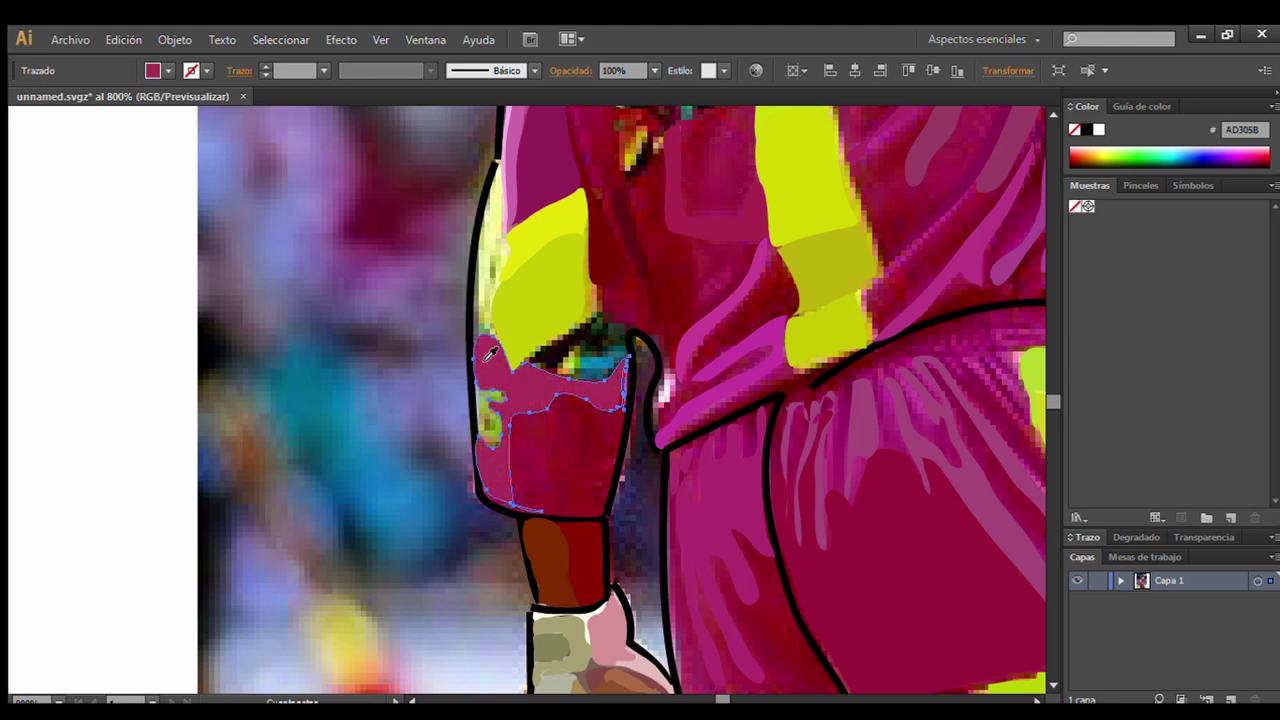
ctrl+click(51, 217)
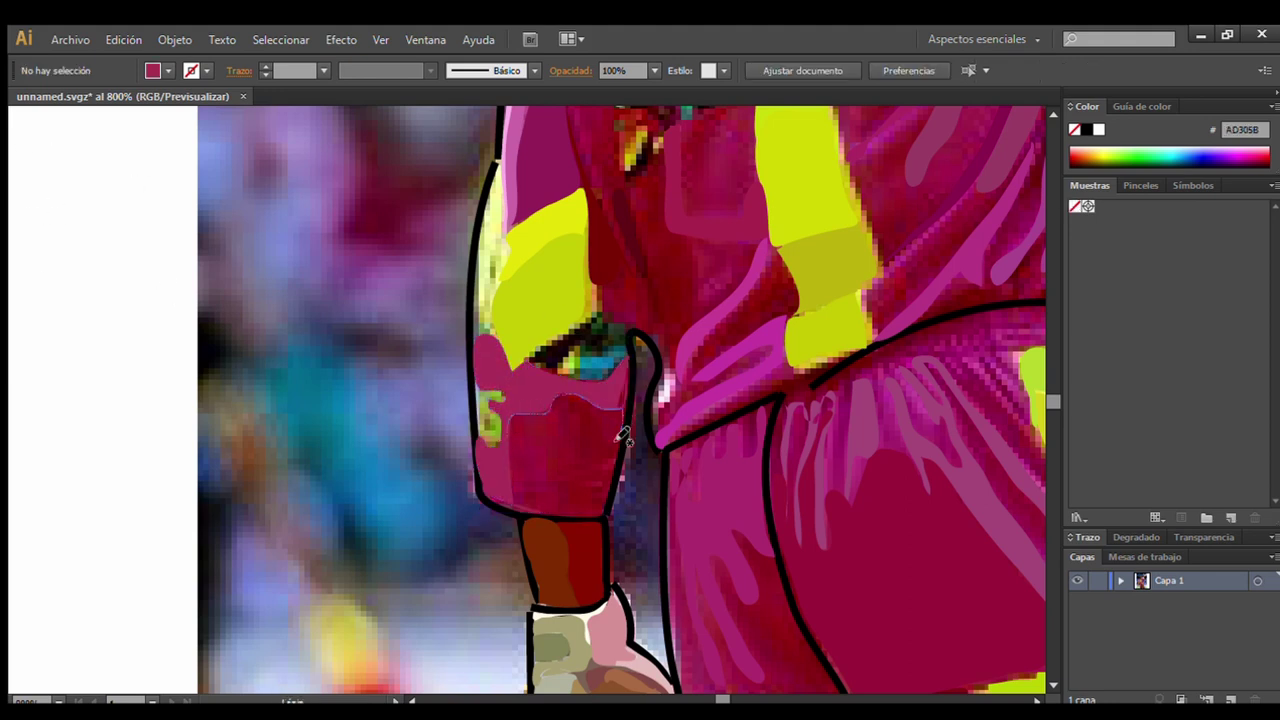
Add a dark red cuff shape and a teal blue patch shape.
drag(550, 517, 536, 434)
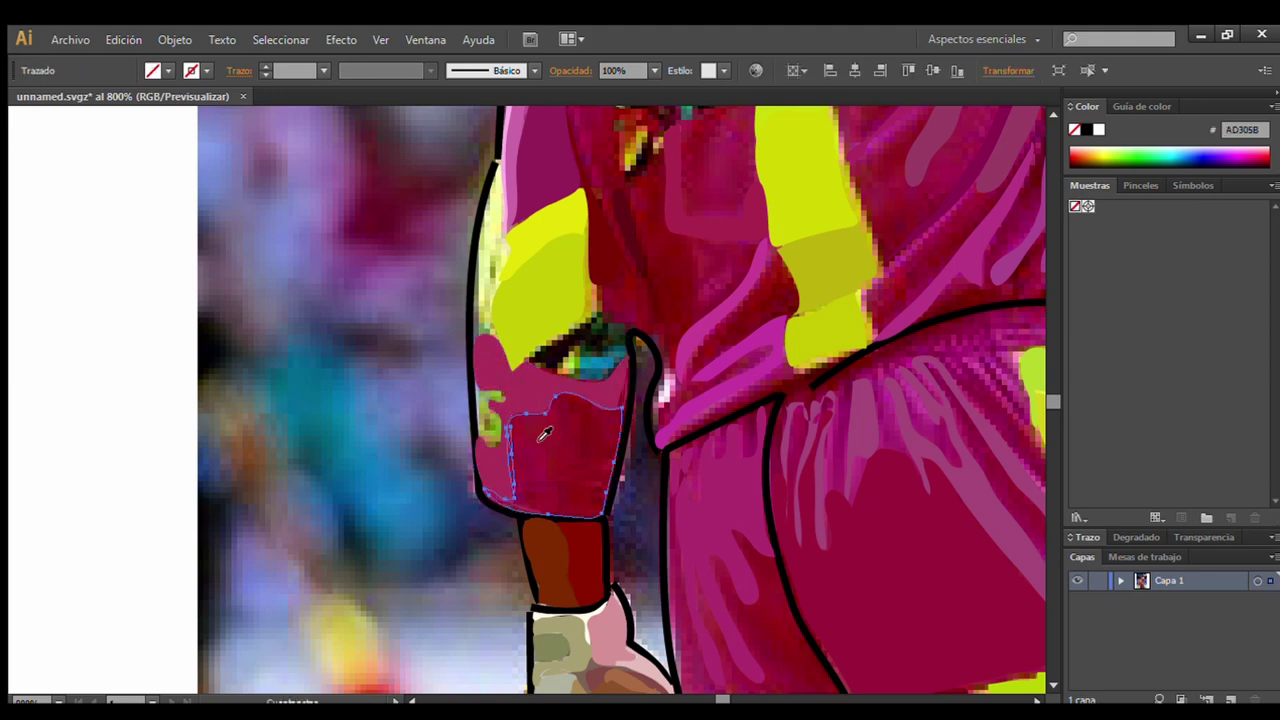
ctrl+click(117, 178)
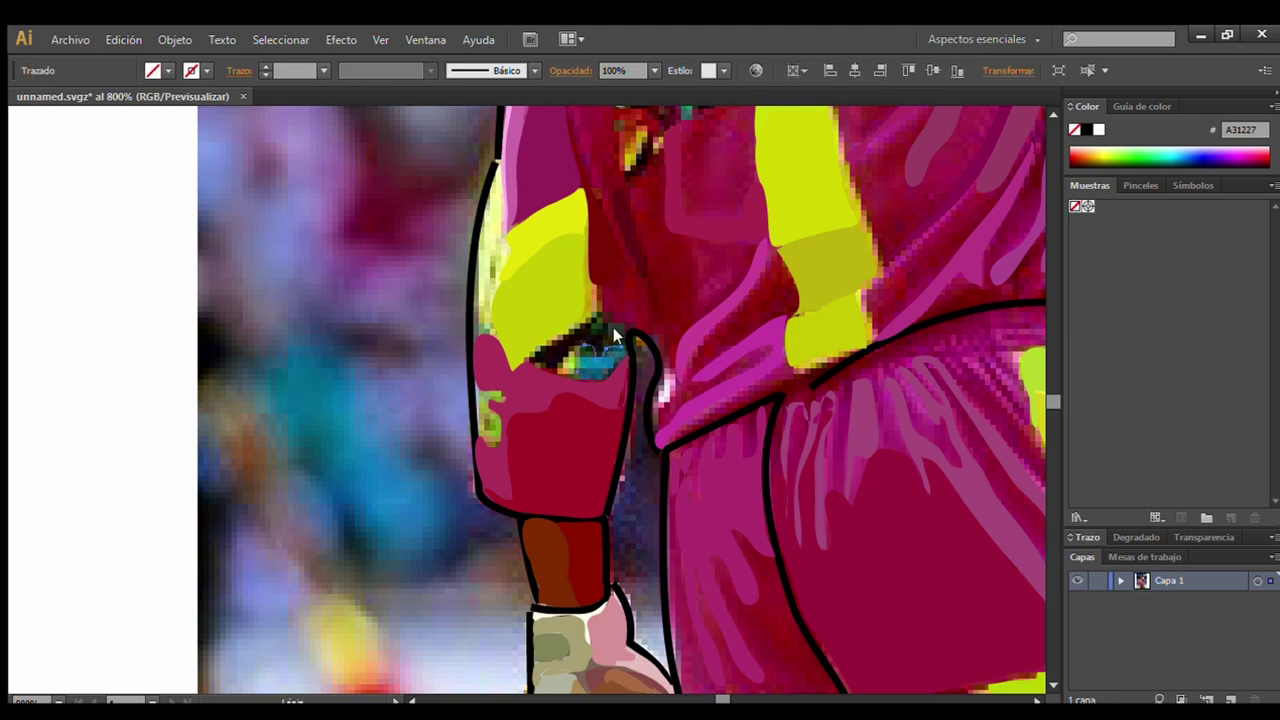
drag(580, 373, 590, 365)
key(i)
click(320, 420)
ctrl+click(110, 168)
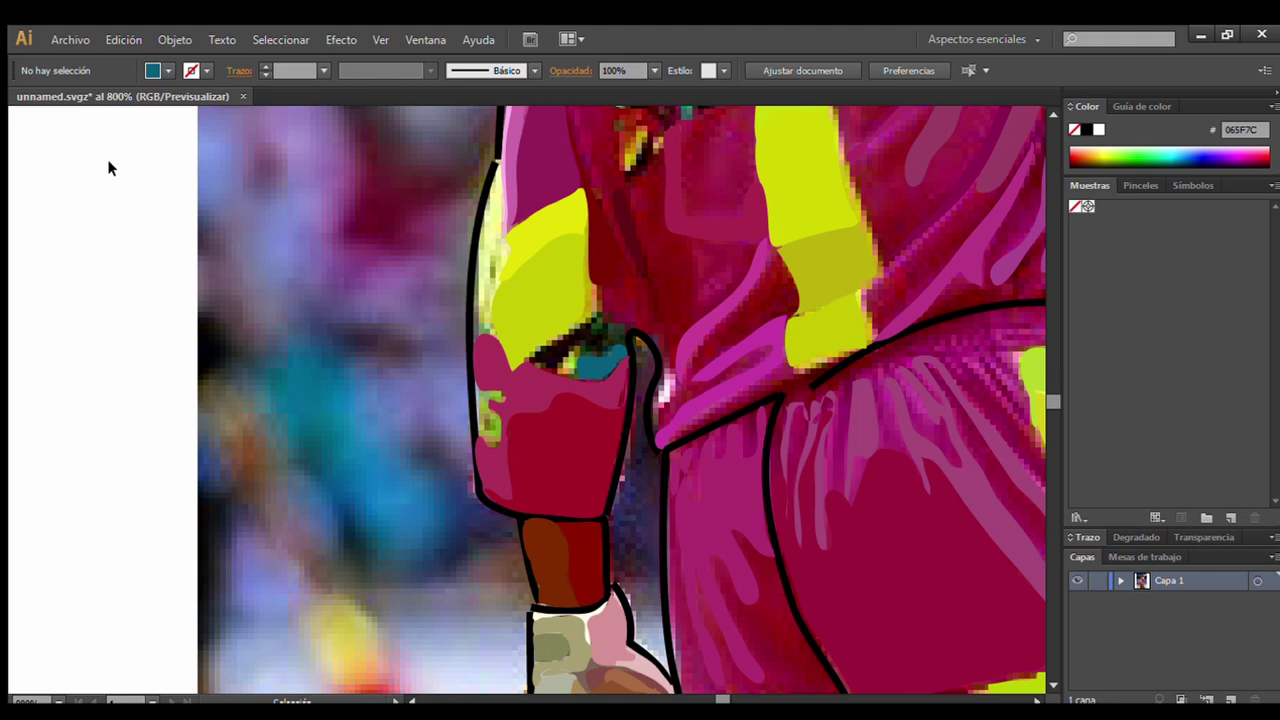
Trace a shape over the green sleeve mark, then undo the mistaken red fill.
key(n)
drag(503, 430, 480, 395)
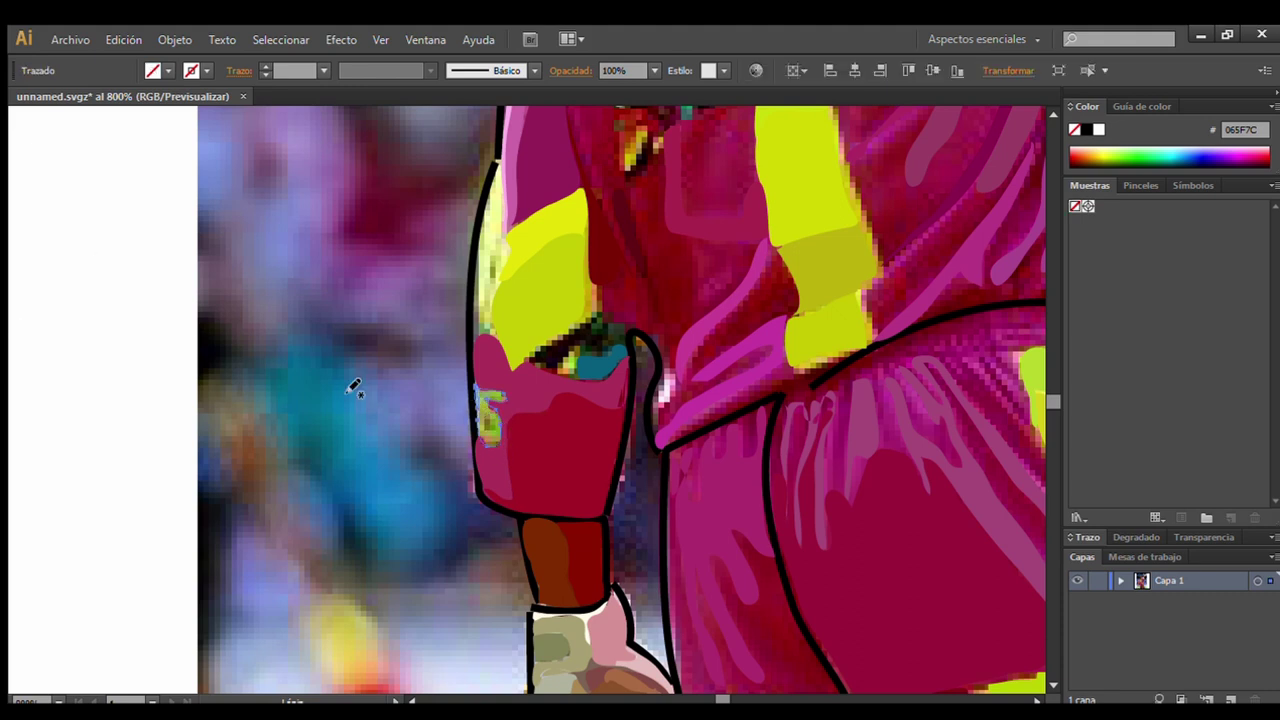
key(i)
click(408, 408)
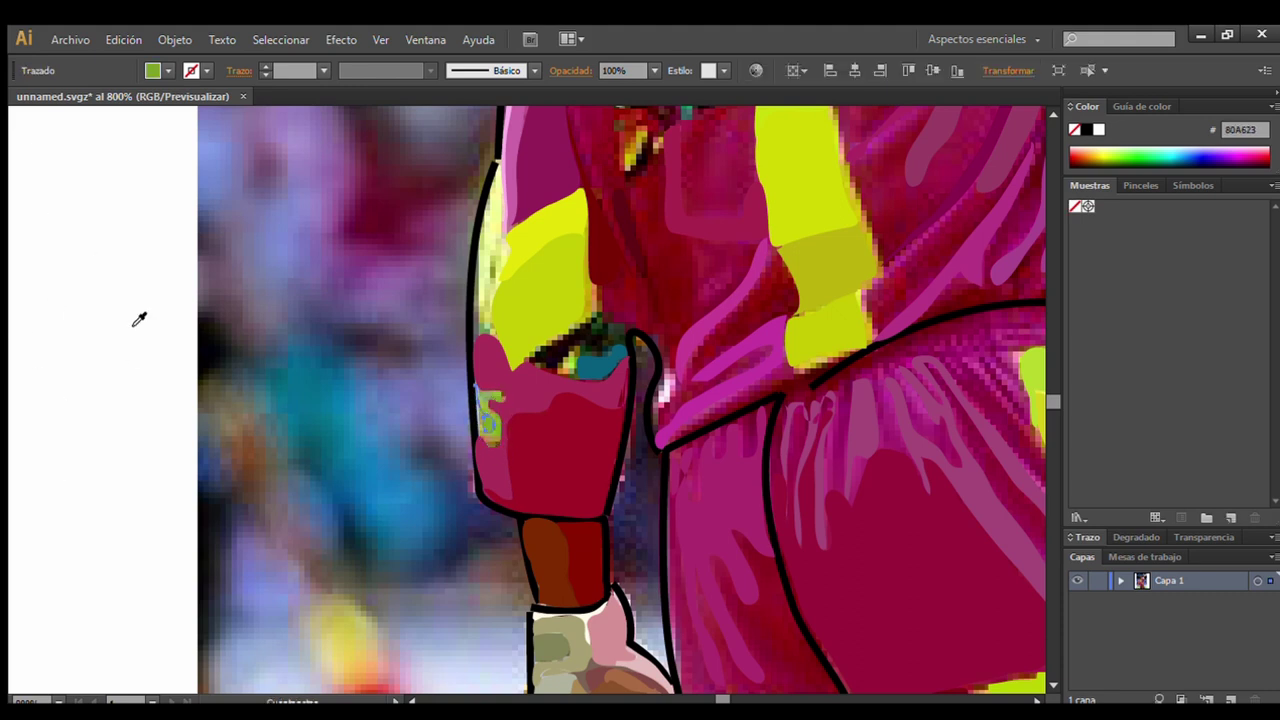
key(ctrl+z)
key(v)
Redraw the green mark on the sleeve, then undo the redrawn blob.
click(11, 277)
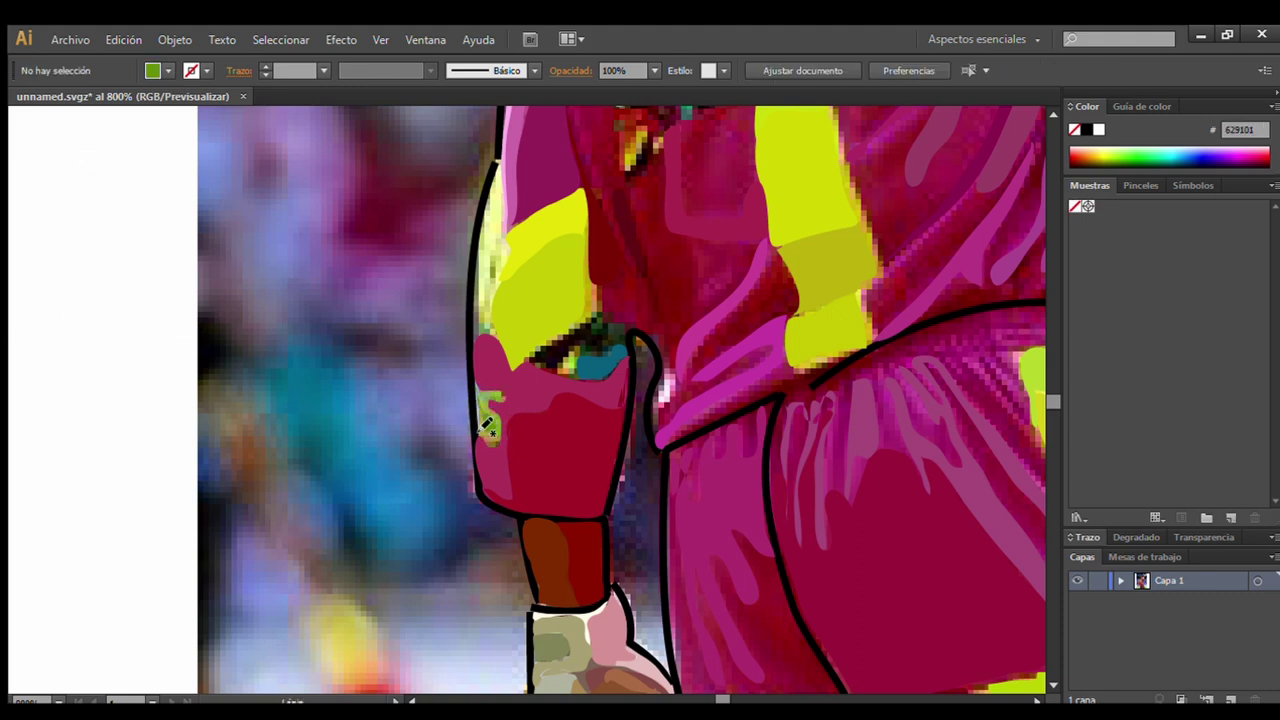
click(486, 423)
key(ctrl+shift+a)
key(n)
drag(479, 392, 482, 405)
key(ctrl+z)
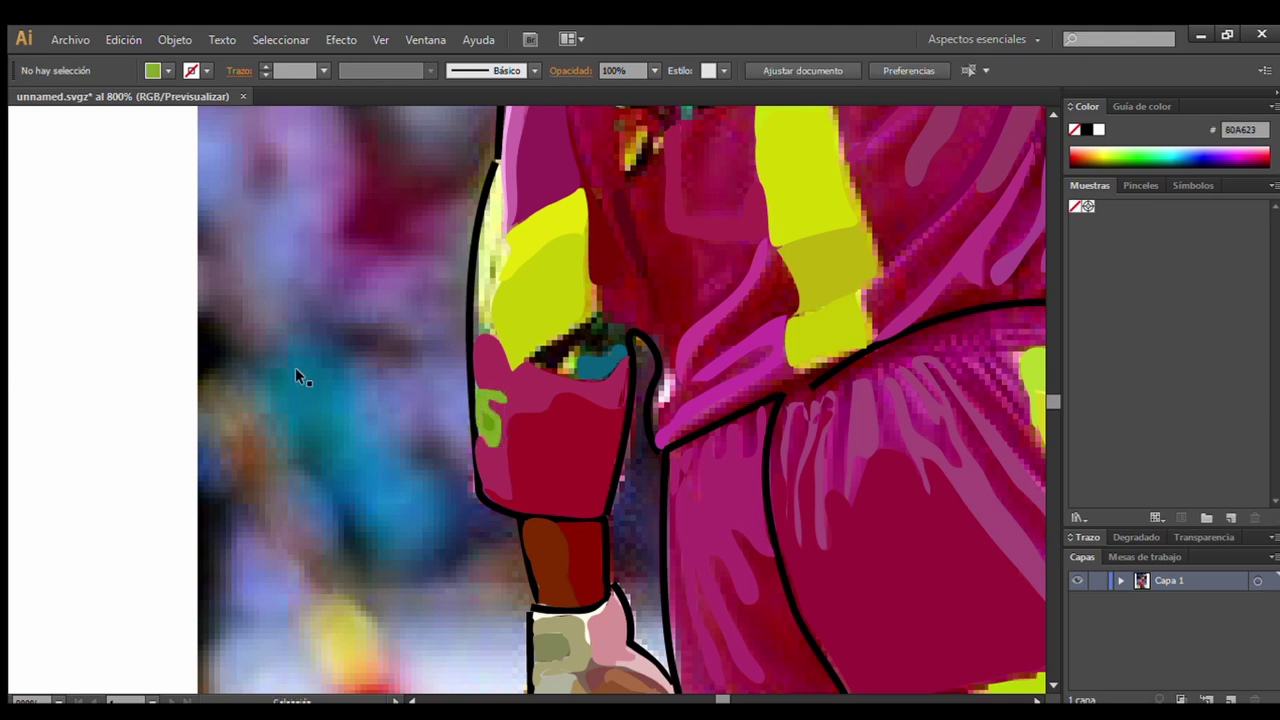
Add a dark shape over the teal gap and a pale yellow left-edge shape.
mouse_move(528, 368)
mouse_down()
mouse_move(606, 360)
mouse_move(596, 316)
mouse_move(548, 346)
mouse_move(615, 390)
mouse_move(540, 370)
mouse_move(600, 368)
mouse_up()
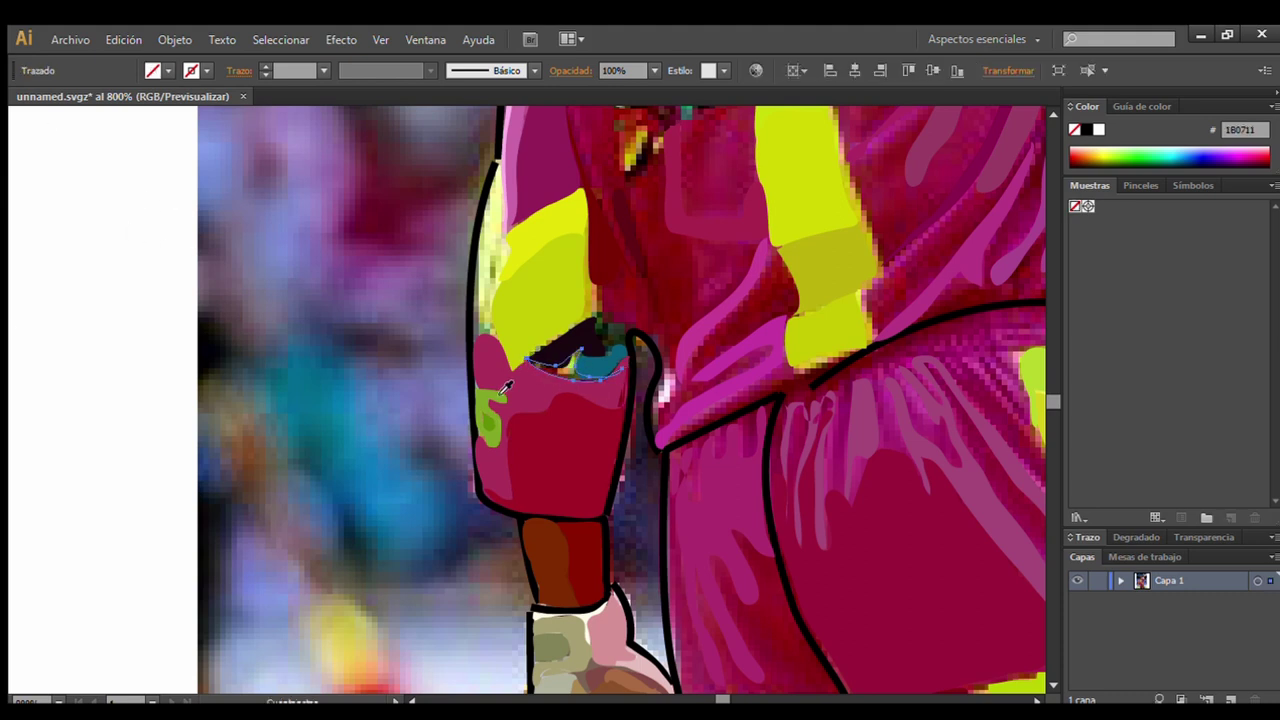
drag(498, 166, 520, 226)
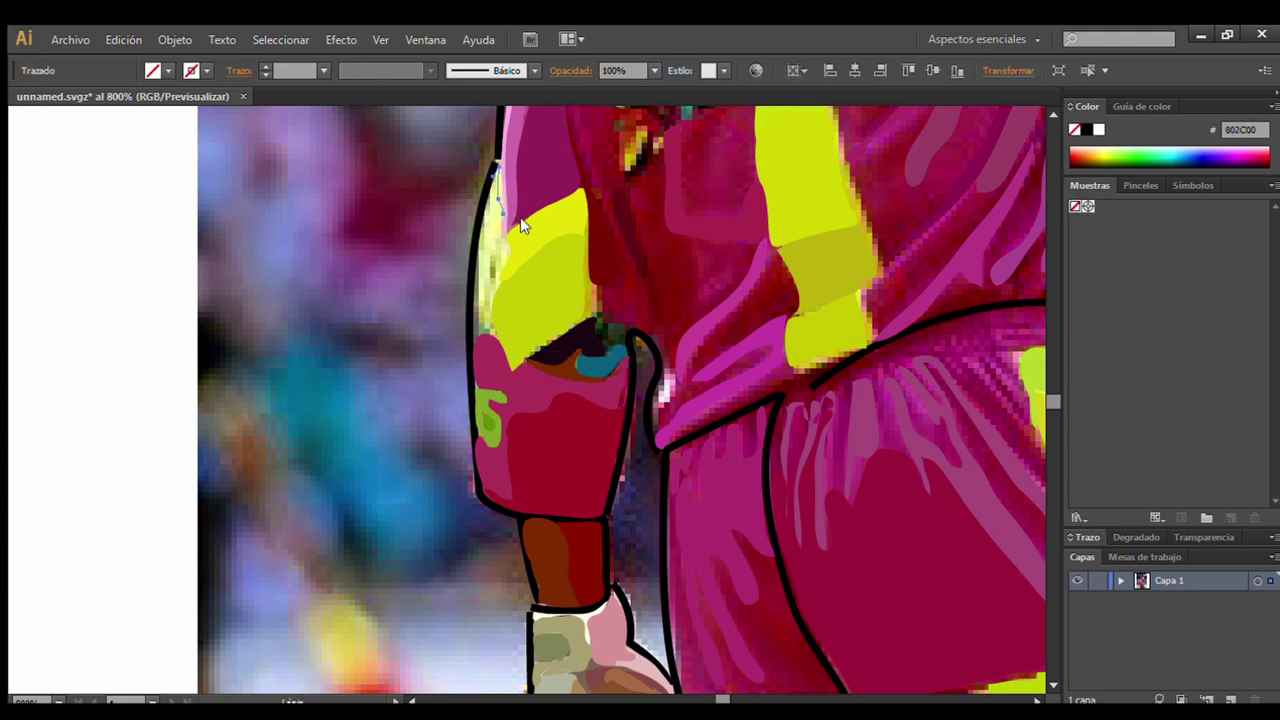
click(493, 170)
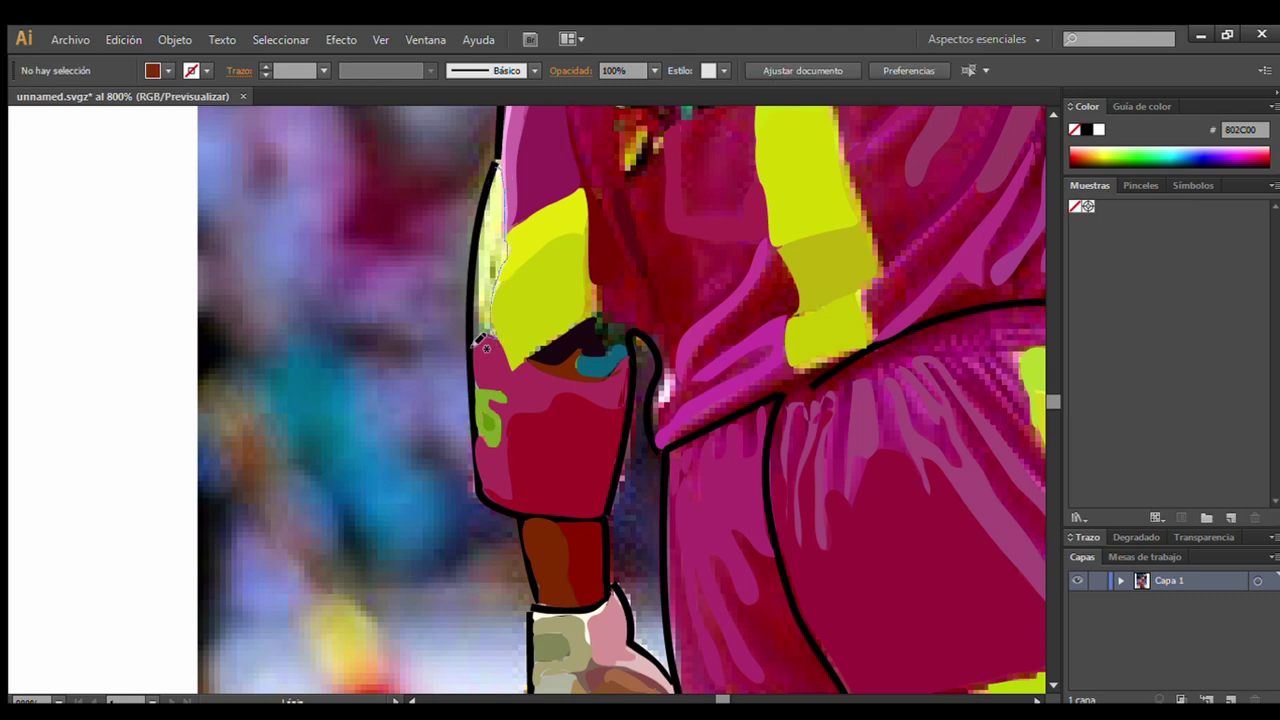
drag(483, 343, 494, 185)
click(868, 245)
key(ctrl+shift+a)
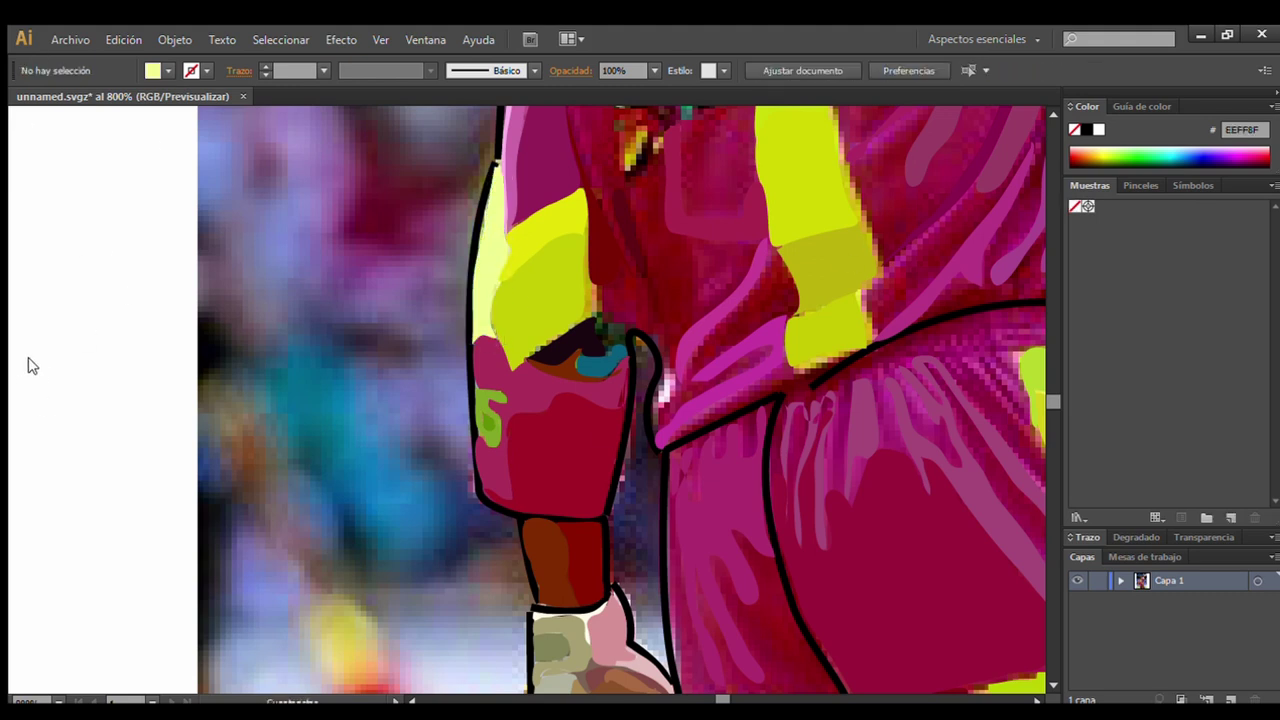
Add a dark shape beside the yellow stripe and zoom out to the whole figure.
drag(590, 282, 588, 286)
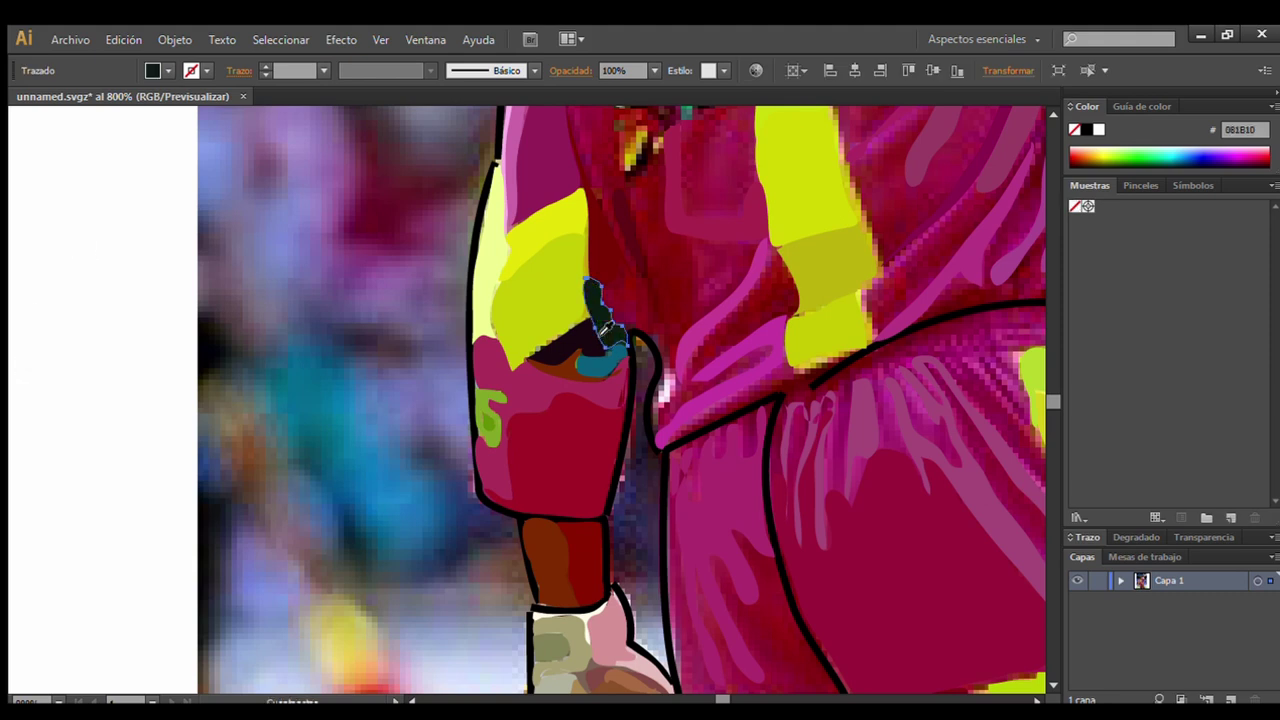
key(ctrl+shift+a)
key(ctrl+minus)
key(ctrl+minus)
key(ctrl+minus)
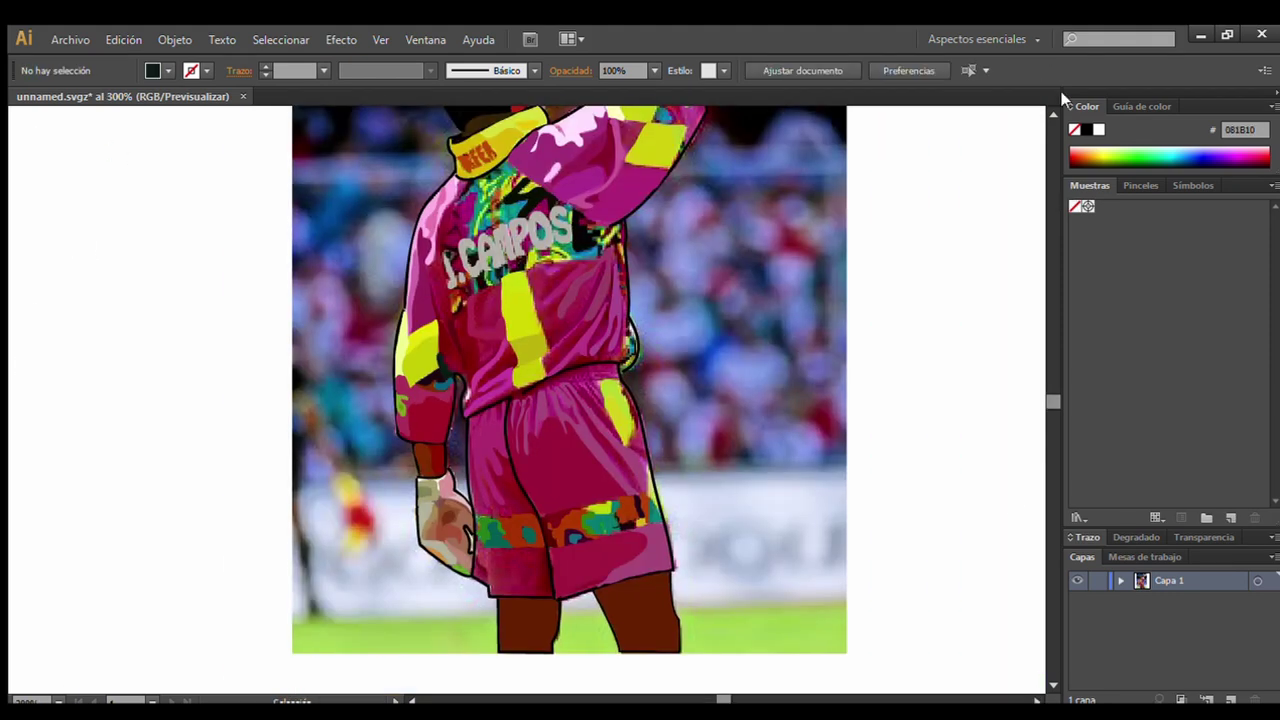
Zoom back in on the collar and lettering and sample the jersey's teal.
scroll(1045, 102, up, 2)
key(ctrl+plus)
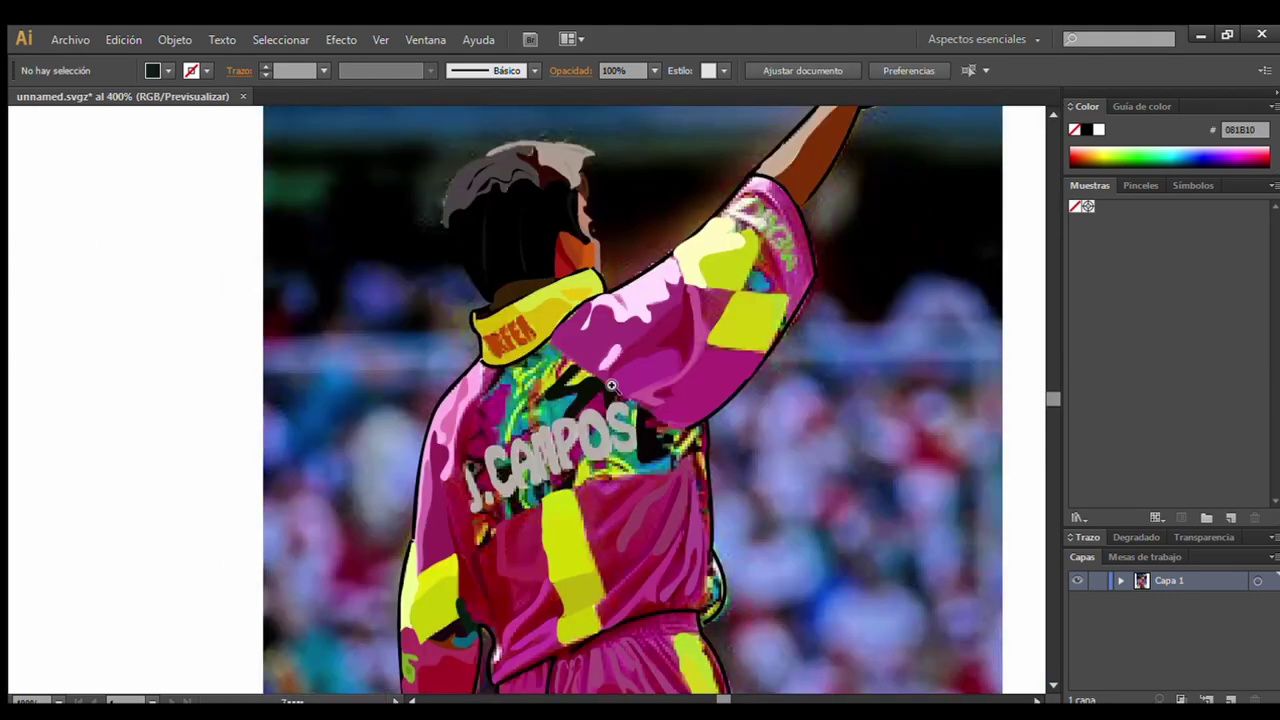
key(ctrl+plus)
key(ctrl+plus)
click(568, 352)
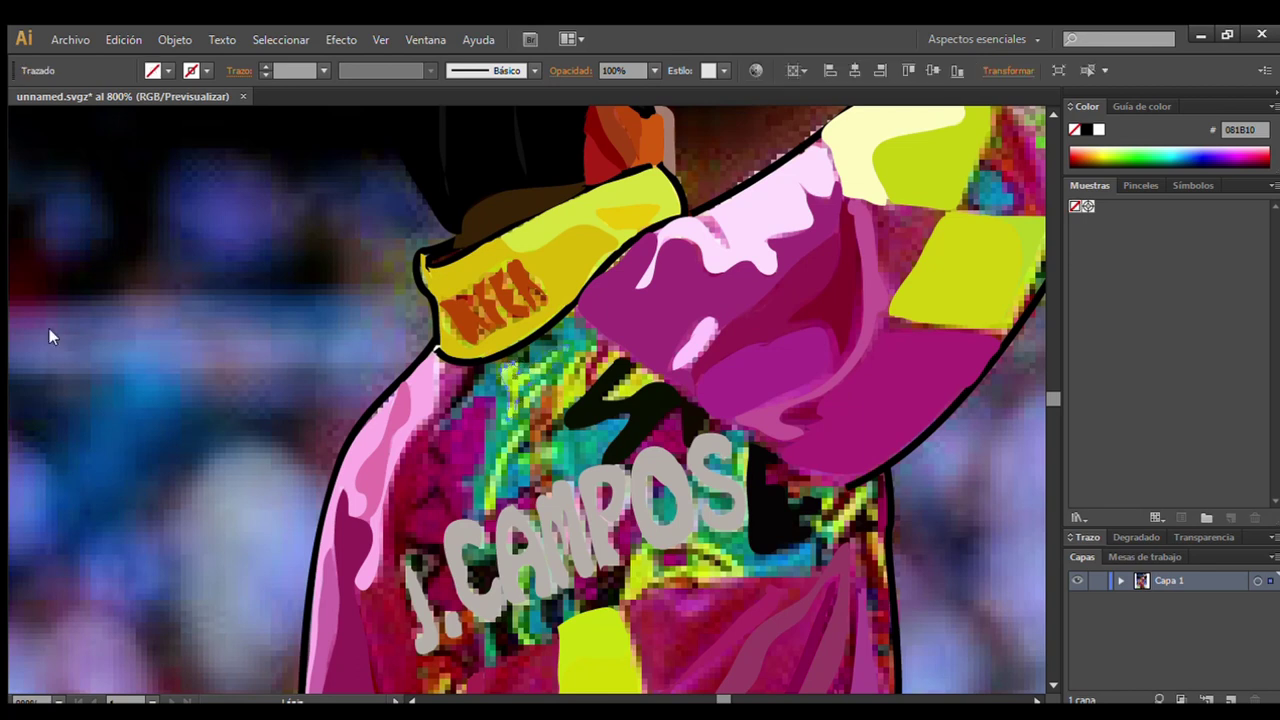
ctrl+click(261, 293)
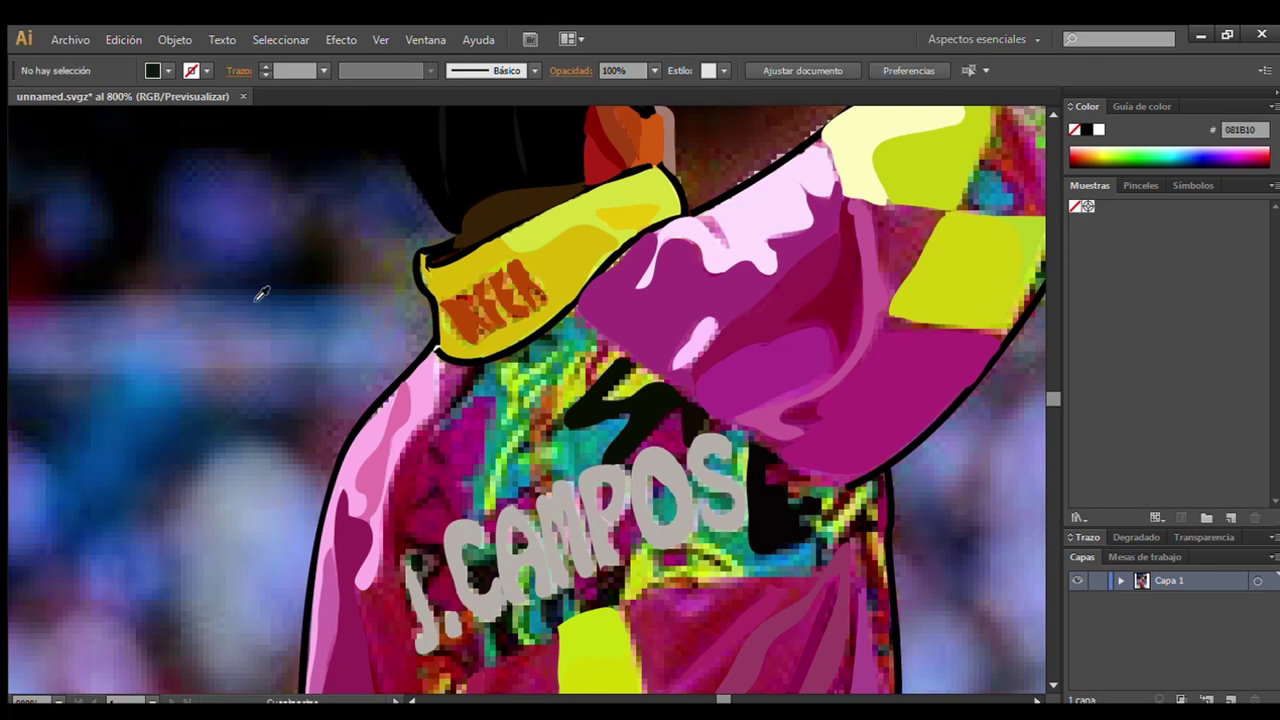
click(510, 432)
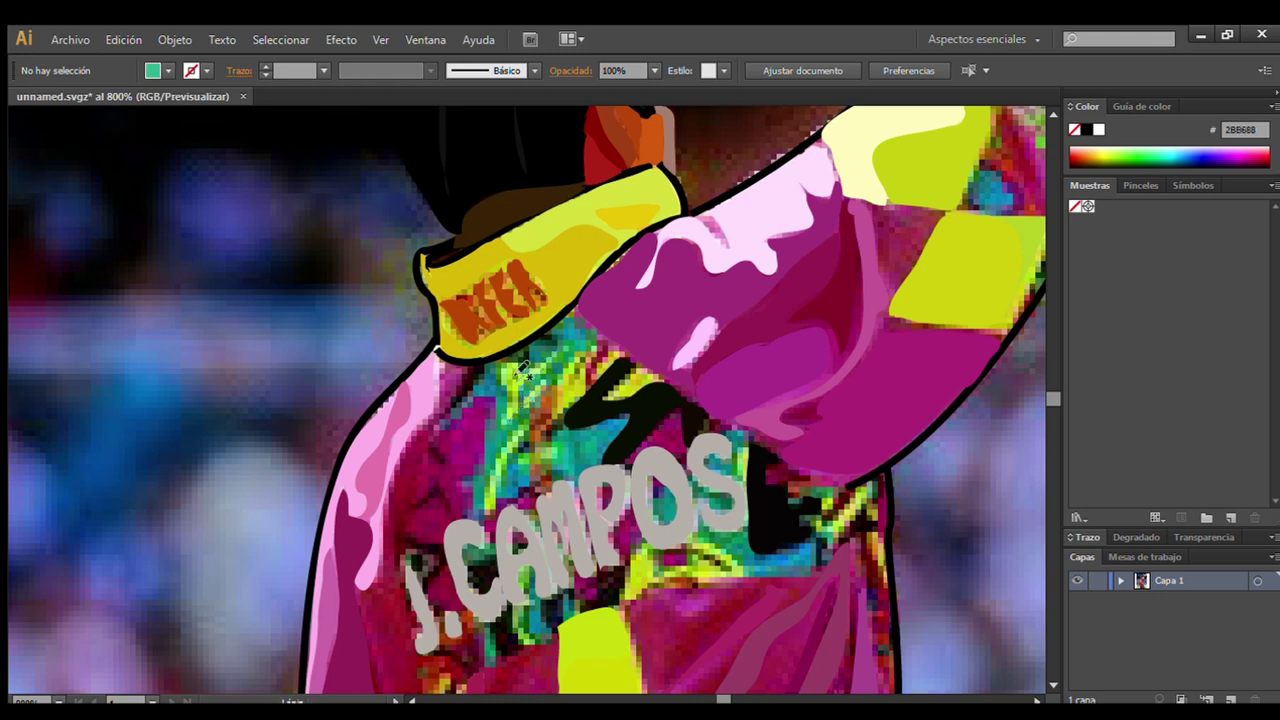
Select jersey pattern paths and try a yellow-green fill, then undo it.
ctrl+click(445, 382)
ctrl+click(520, 390)
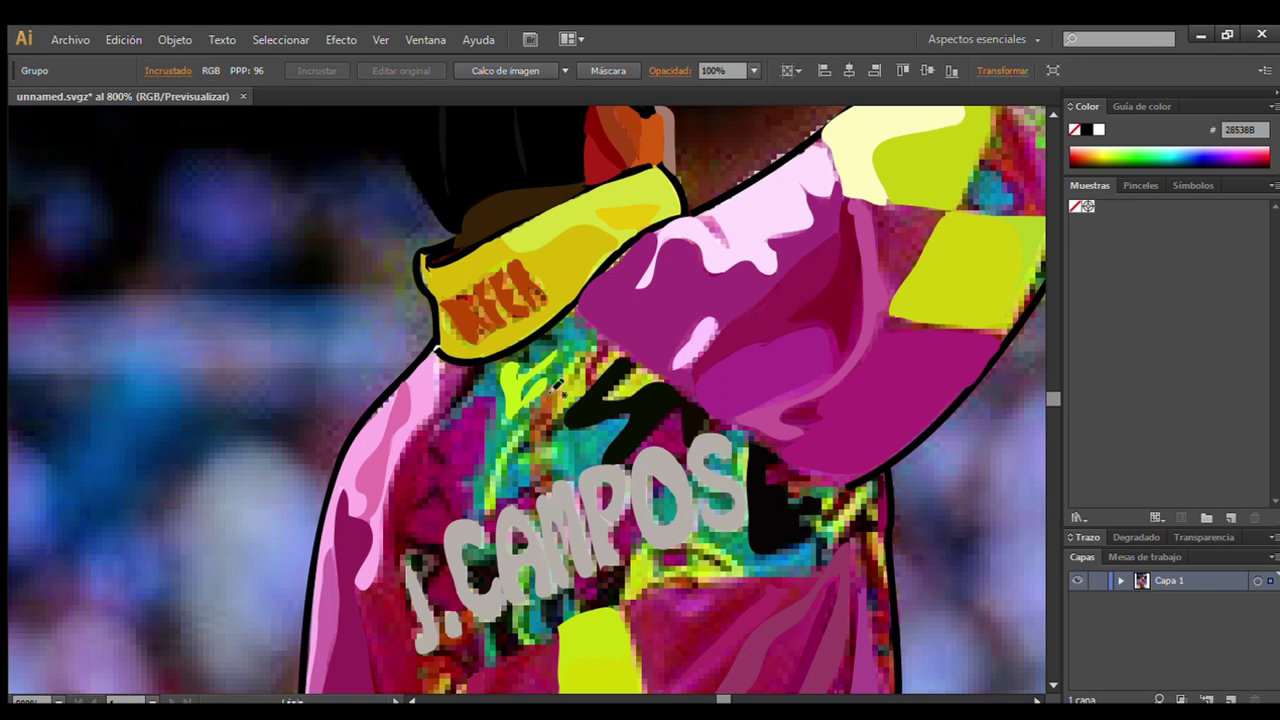
ctrl+click(575, 365)
click(580, 385)
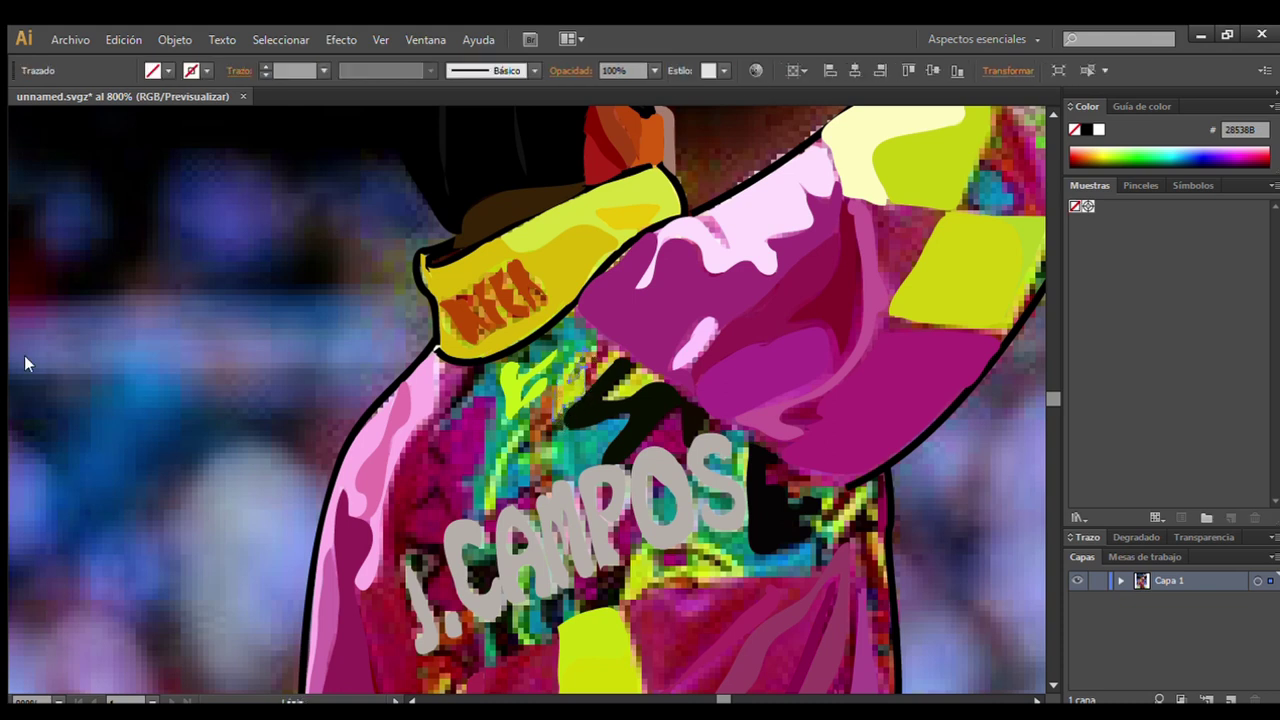
key(ctrl+z)
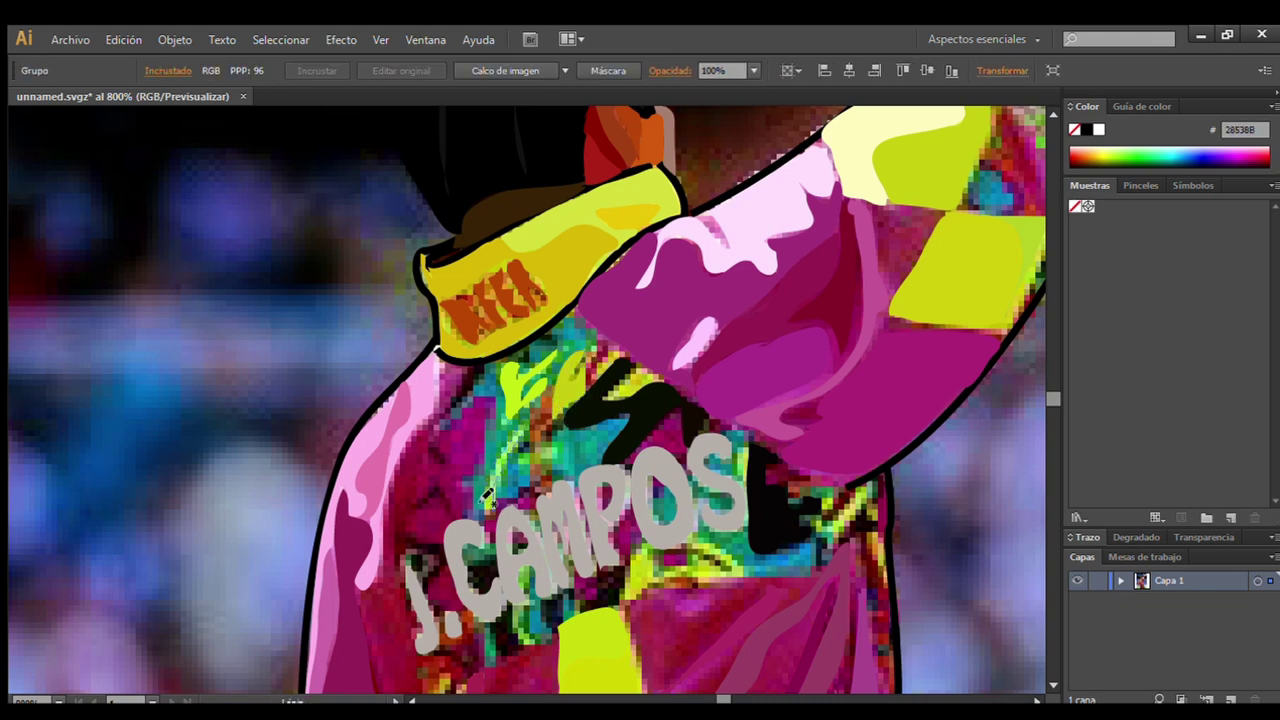
Select pattern paths near the black shape and pick up the jersey's yellow.
click(1030, 203)
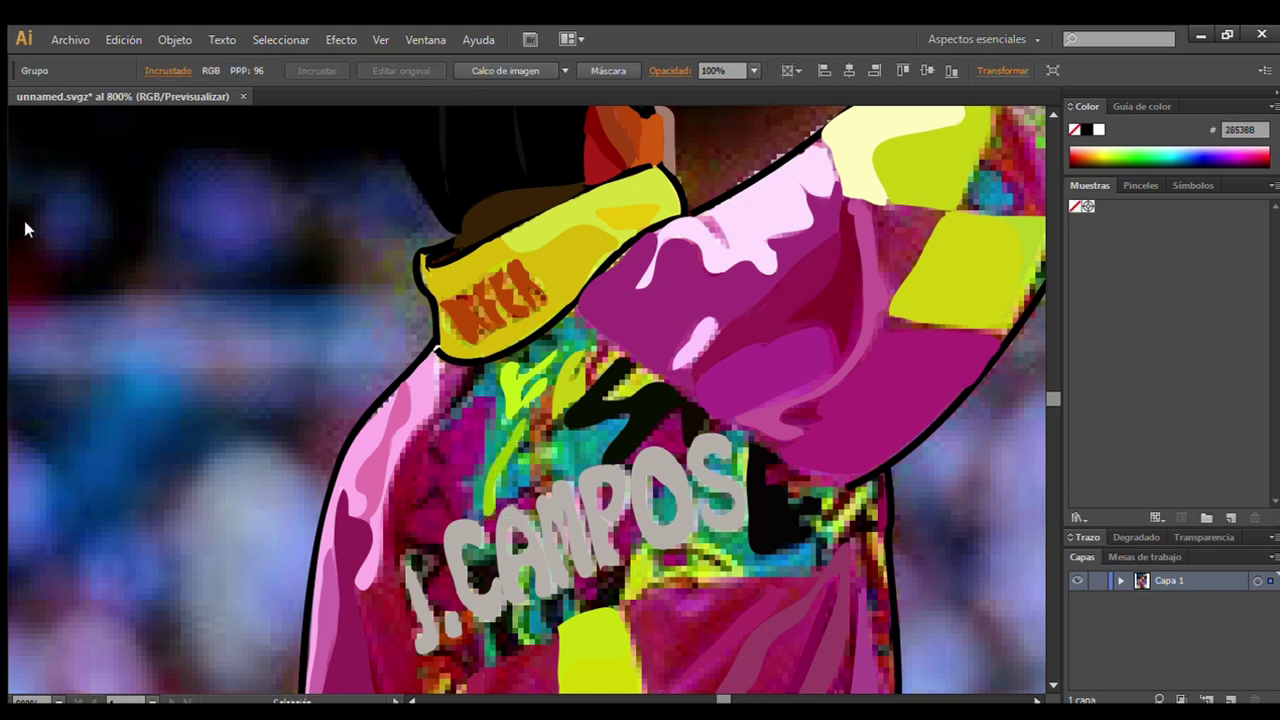
click(602, 378)
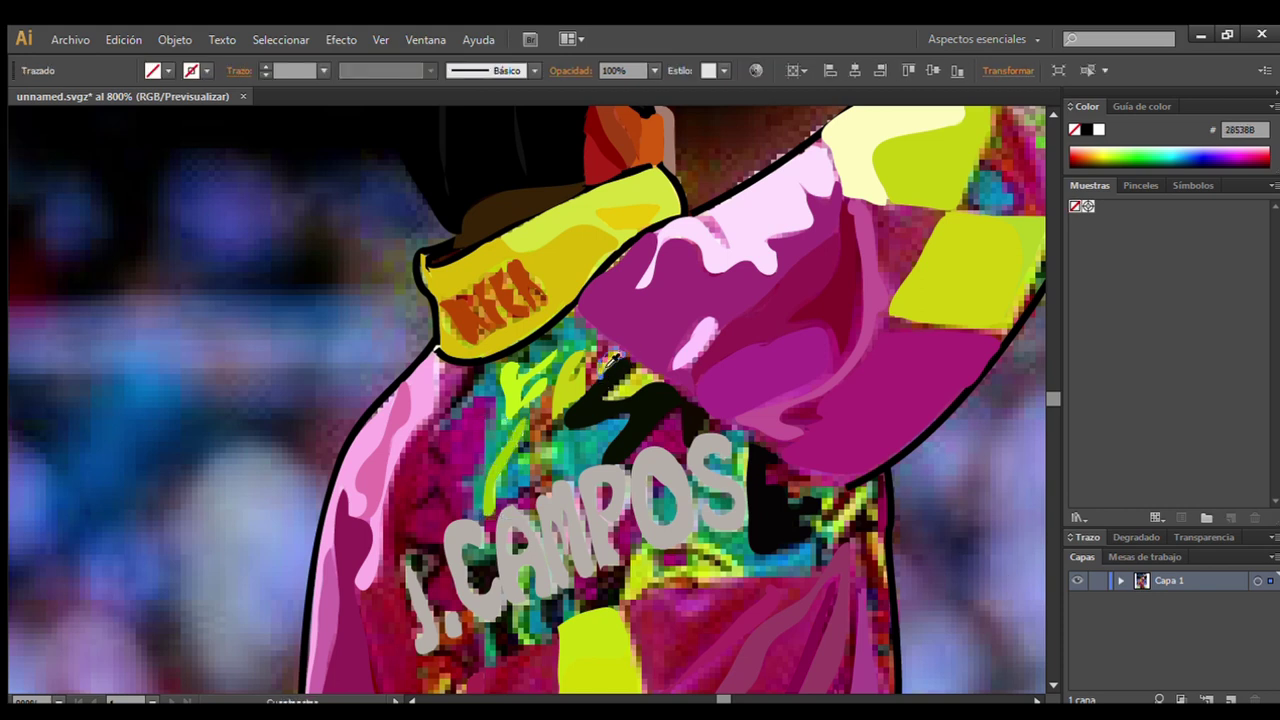
click(231, 197)
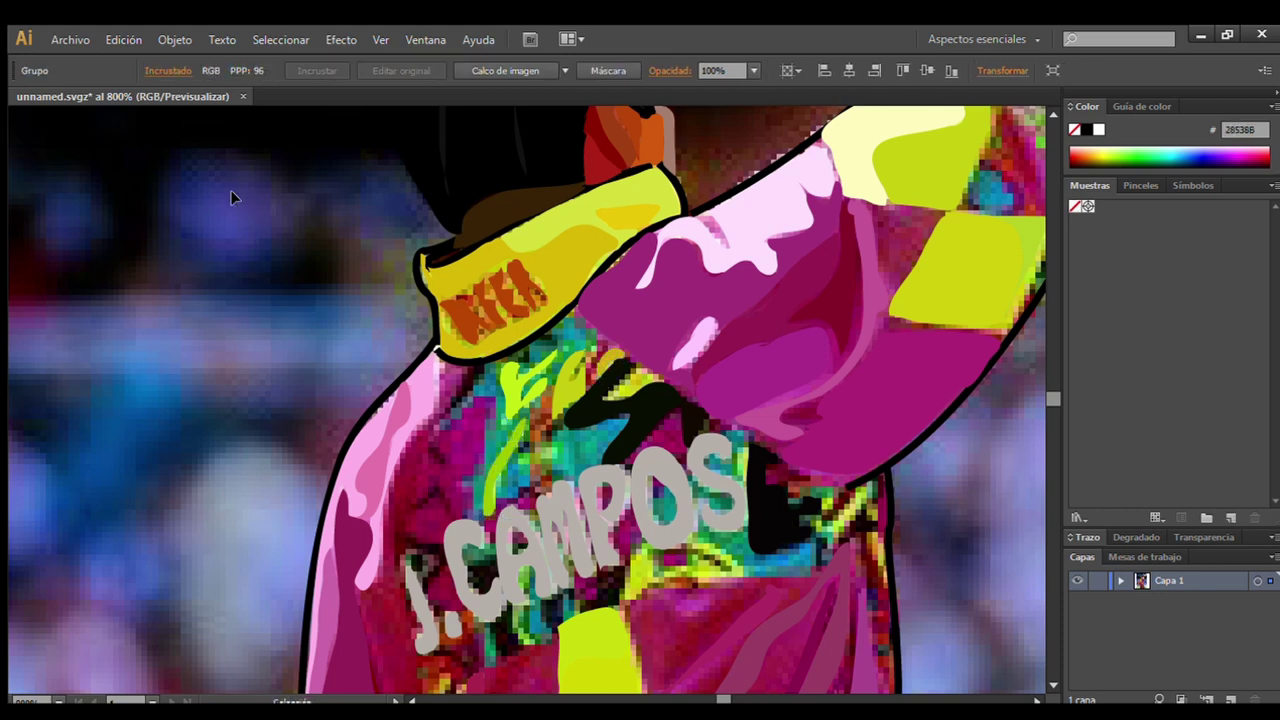
click(636, 380)
click(539, 385)
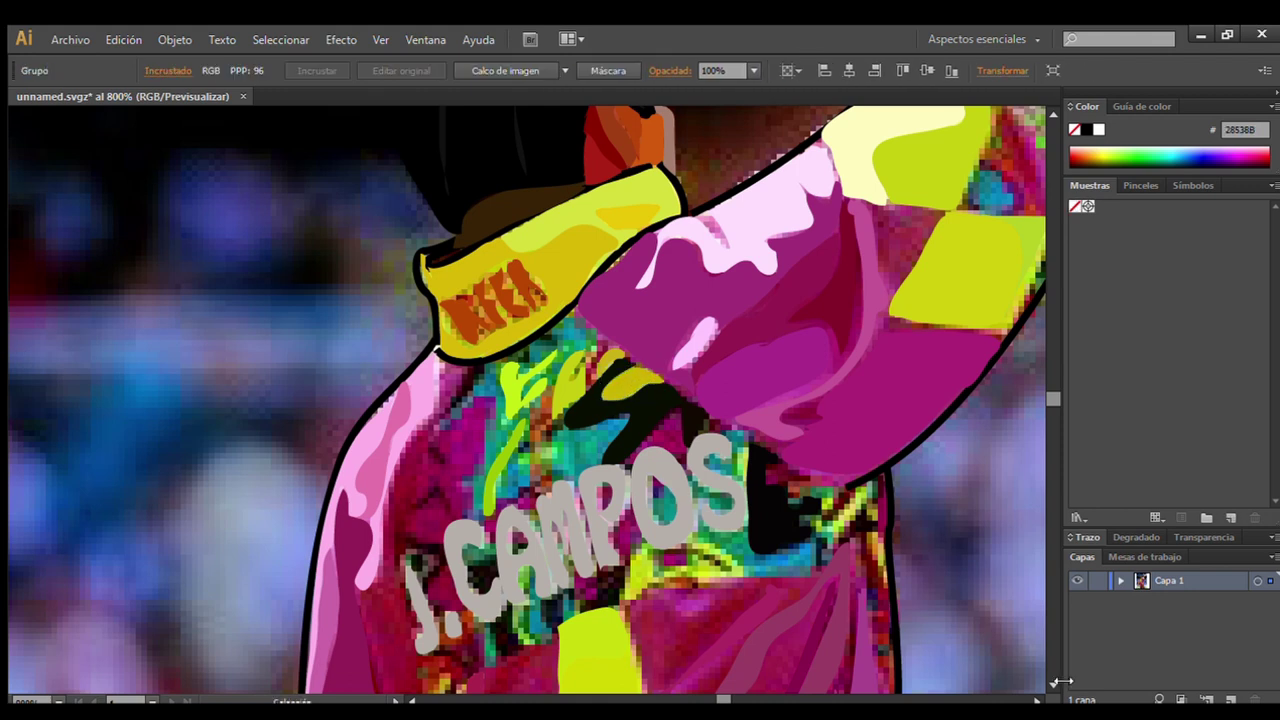
click(630, 385)
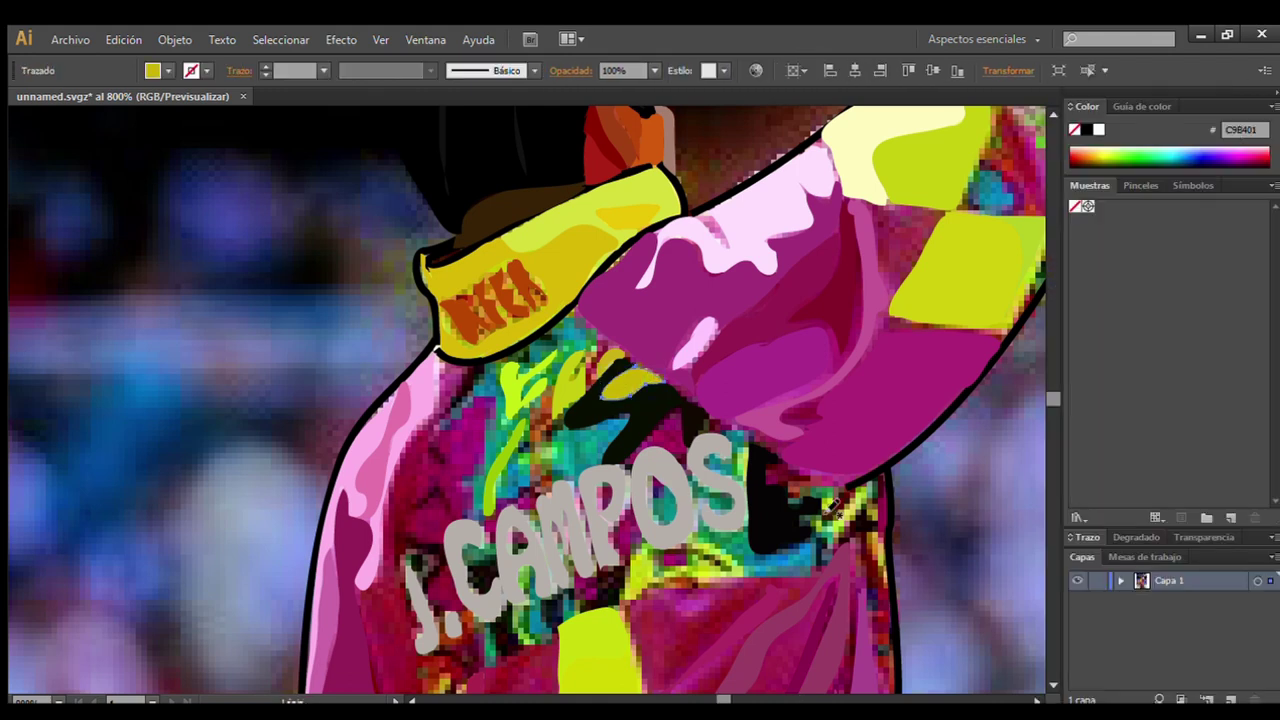
Zoom closer and paint a light-green diagonal stroke and a yellow shape below the lettering.
key(ctrl+plus)
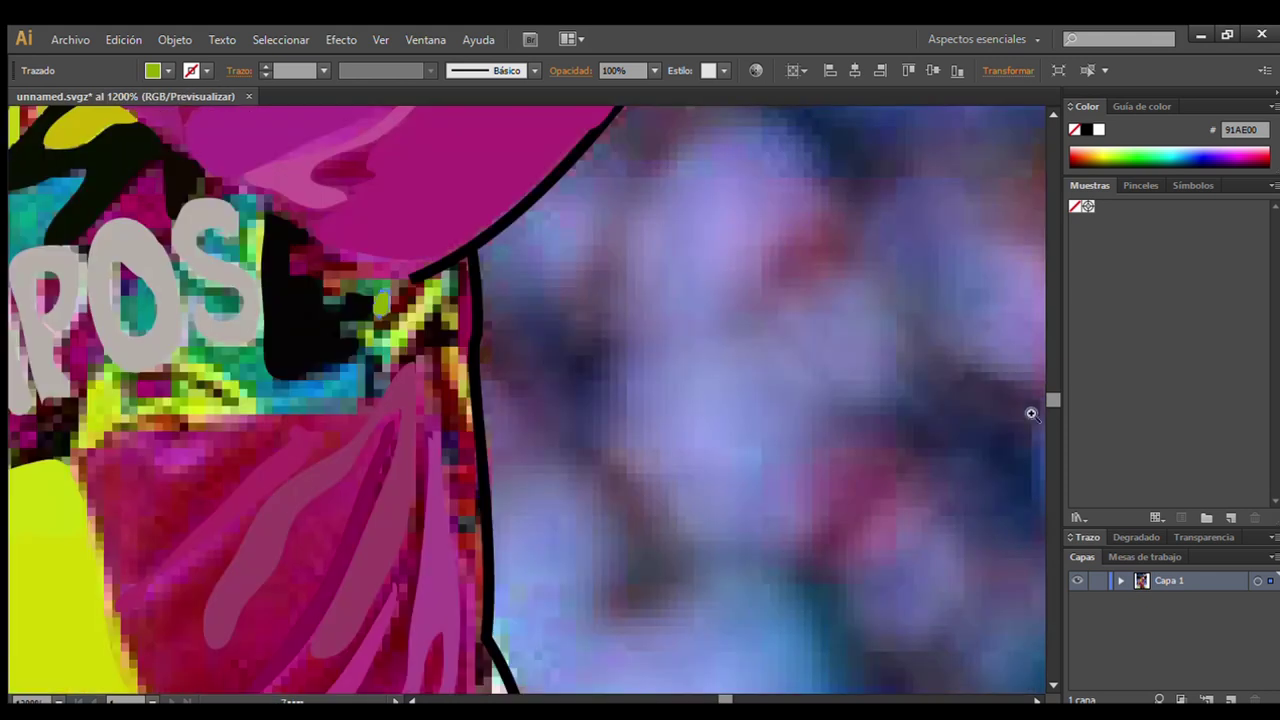
drag(410, 312, 380, 340)
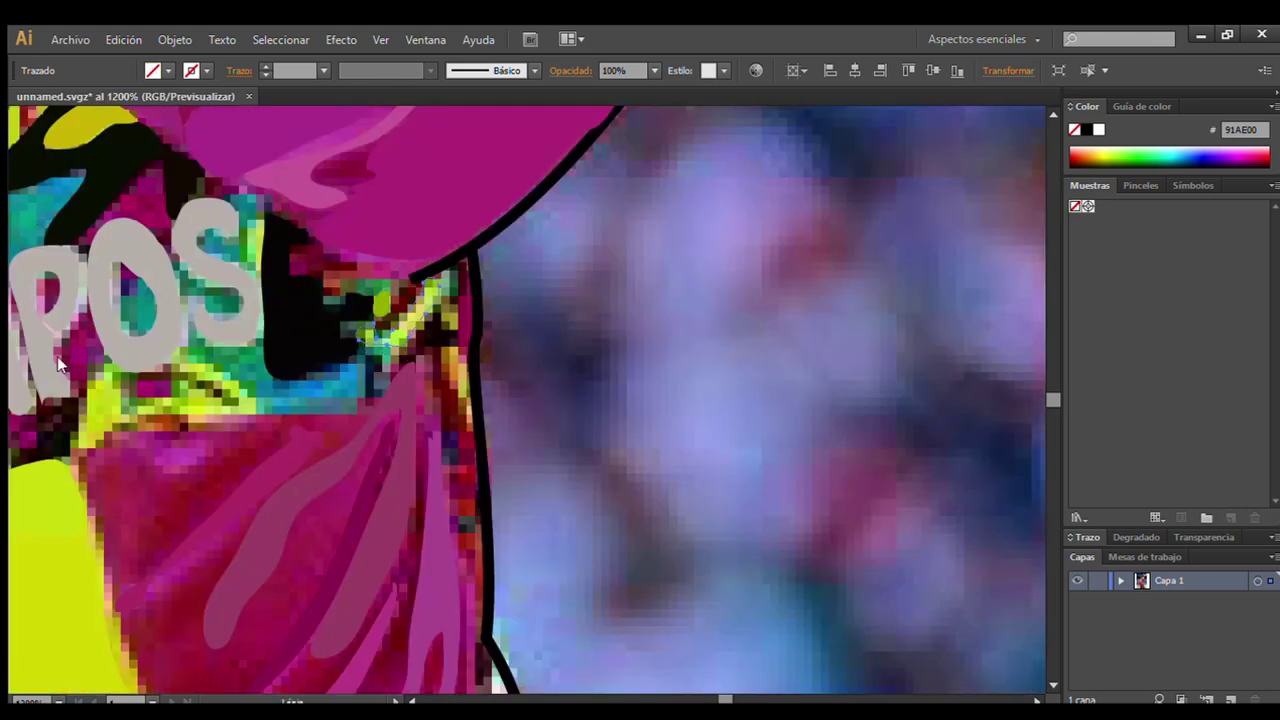
scroll(714, 471, left, 5)
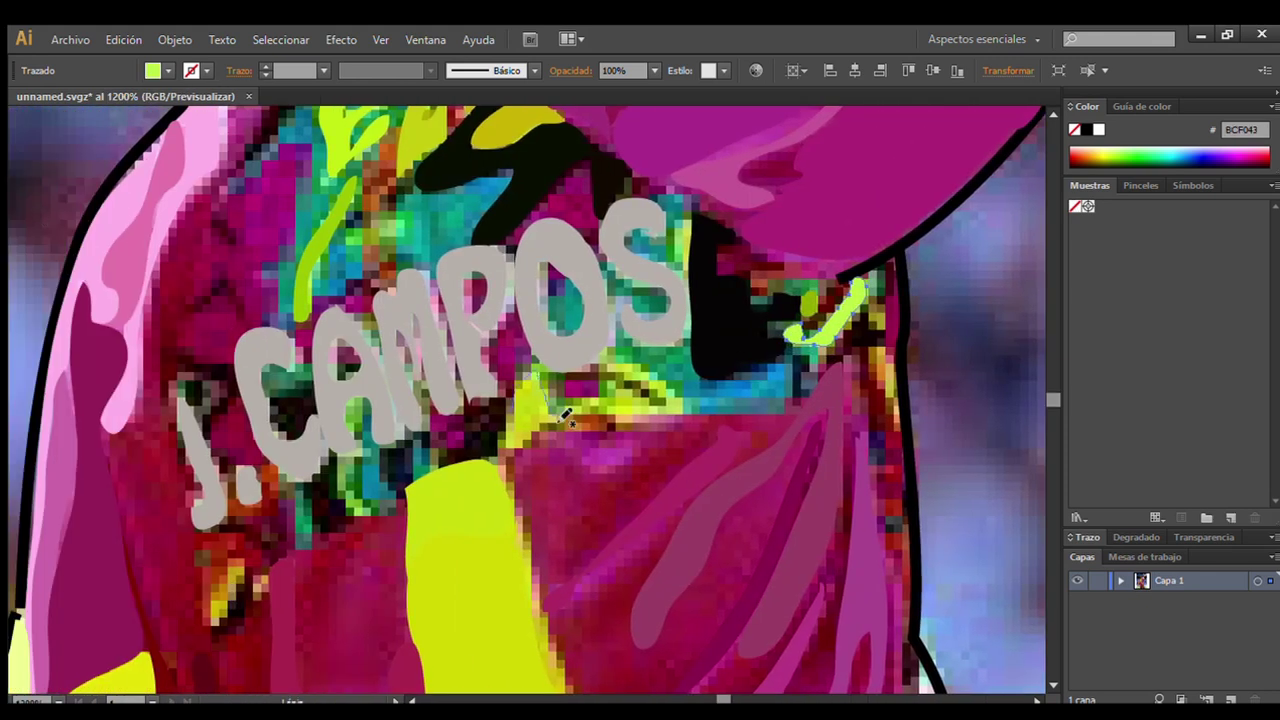
drag(596, 416, 640, 400)
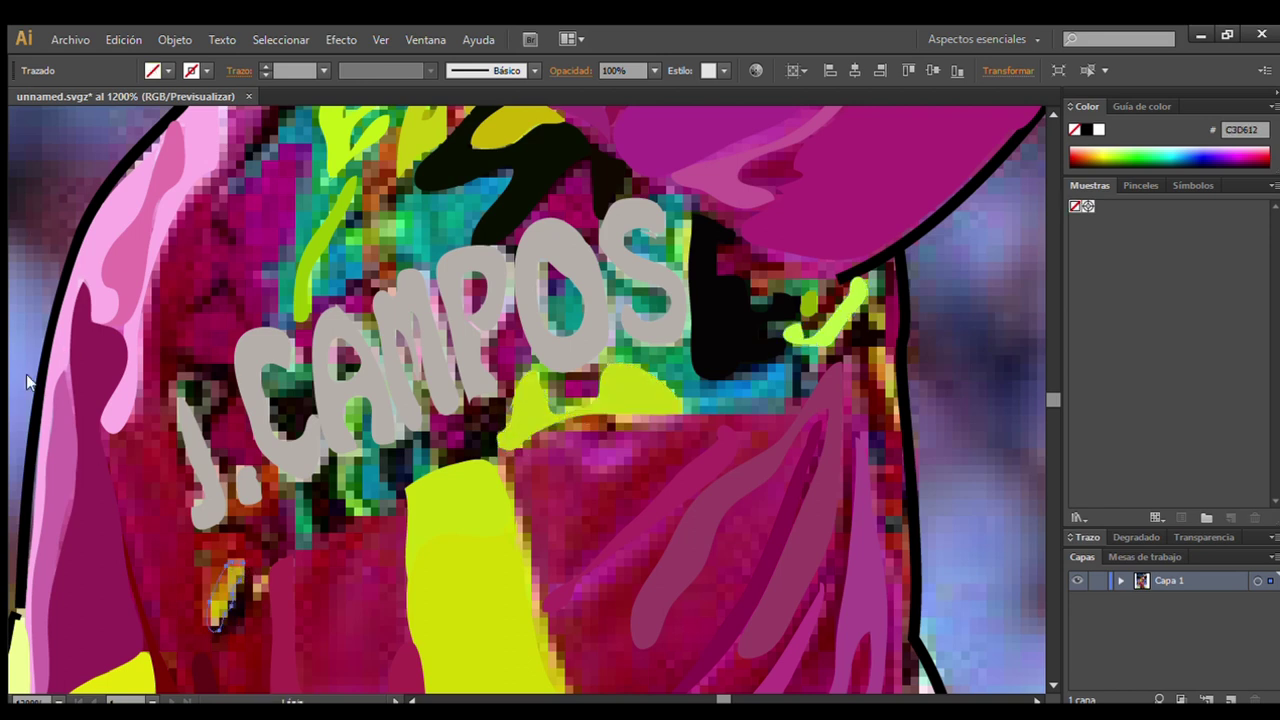
key(v)
click(36, 198)
Paint a thin orange sliver along the jersey edge and a green stroke below the J.
key(shift+b)
drag(874, 350, 900, 428)
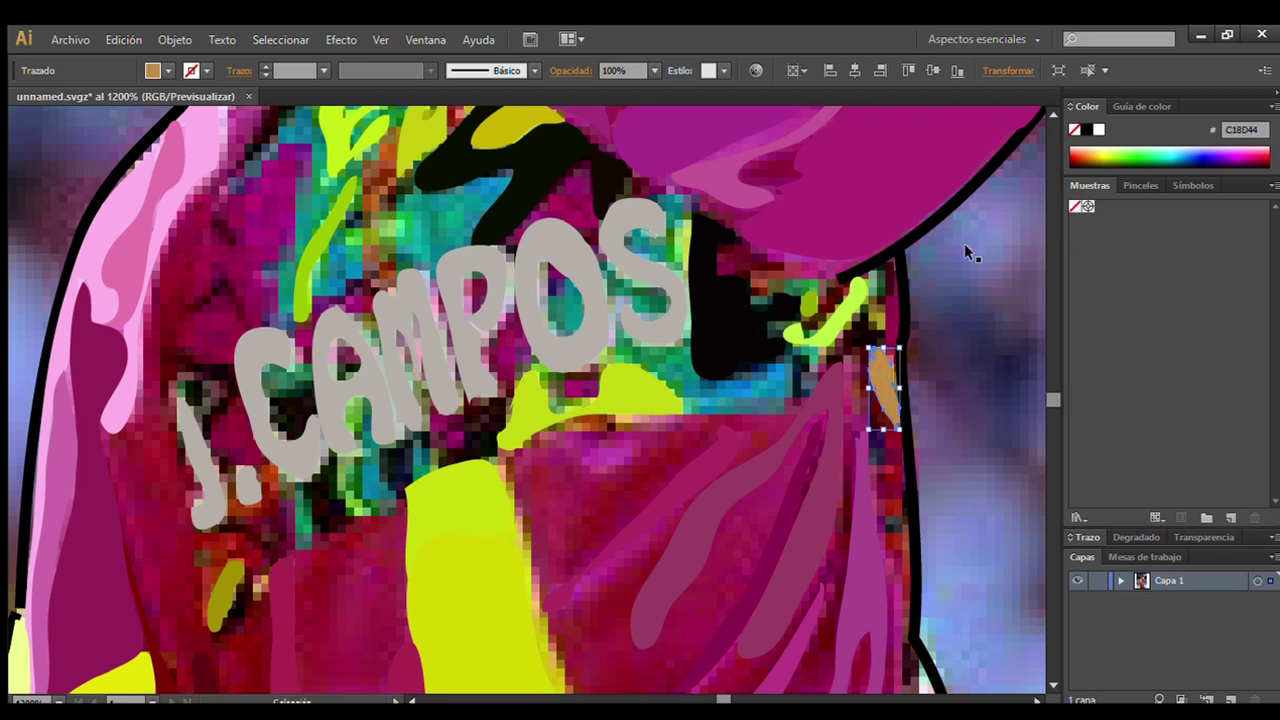
key(v)
click(226, 278)
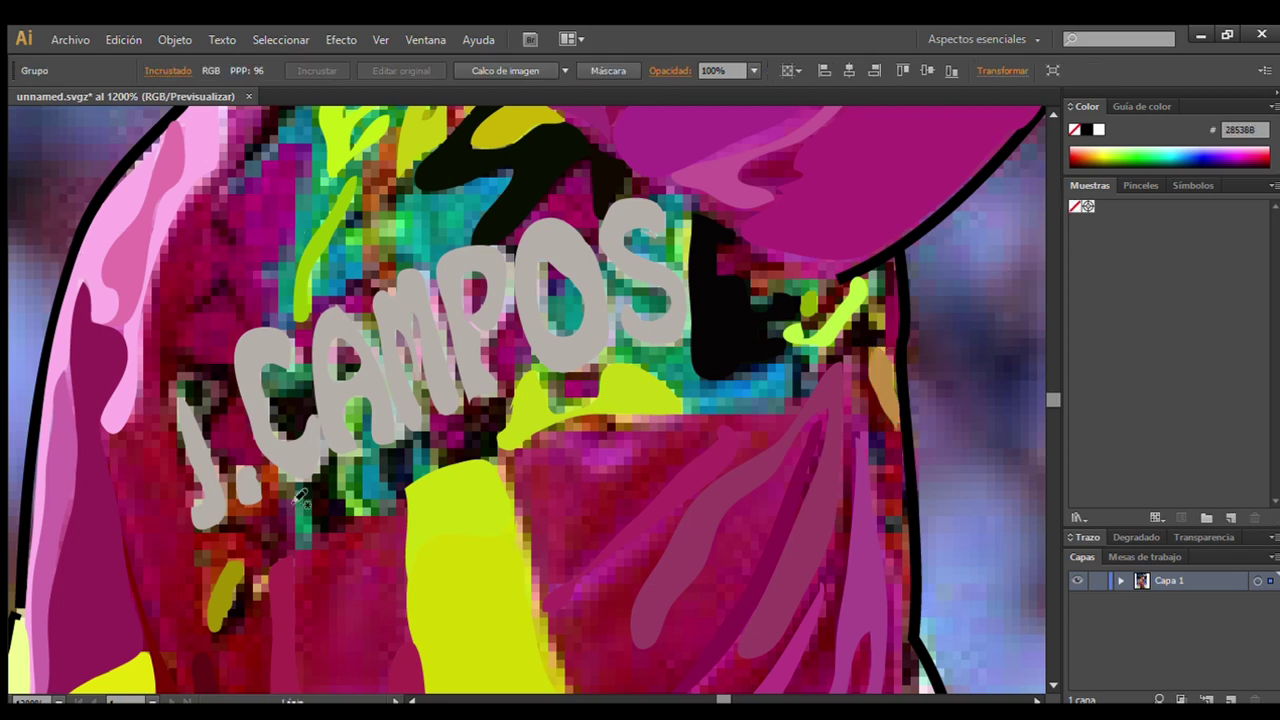
drag(298, 485, 310, 555)
click(33, 288)
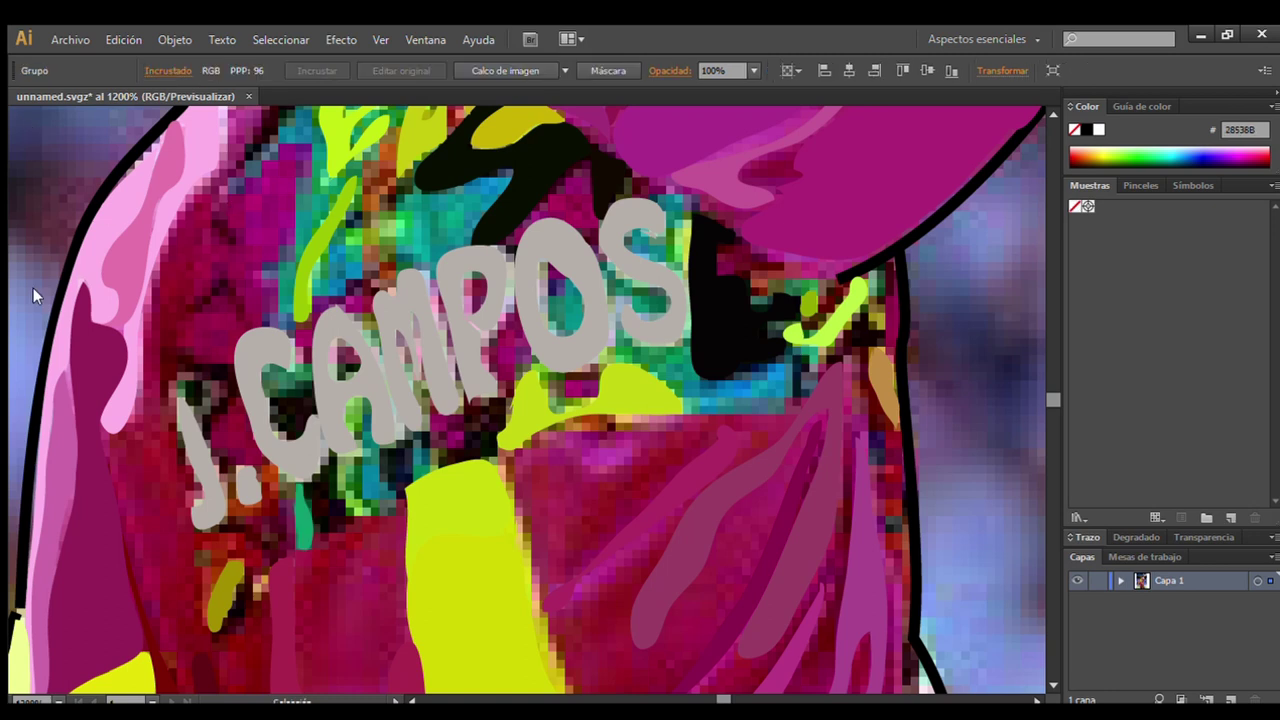
scroll(383, 152, up, 2)
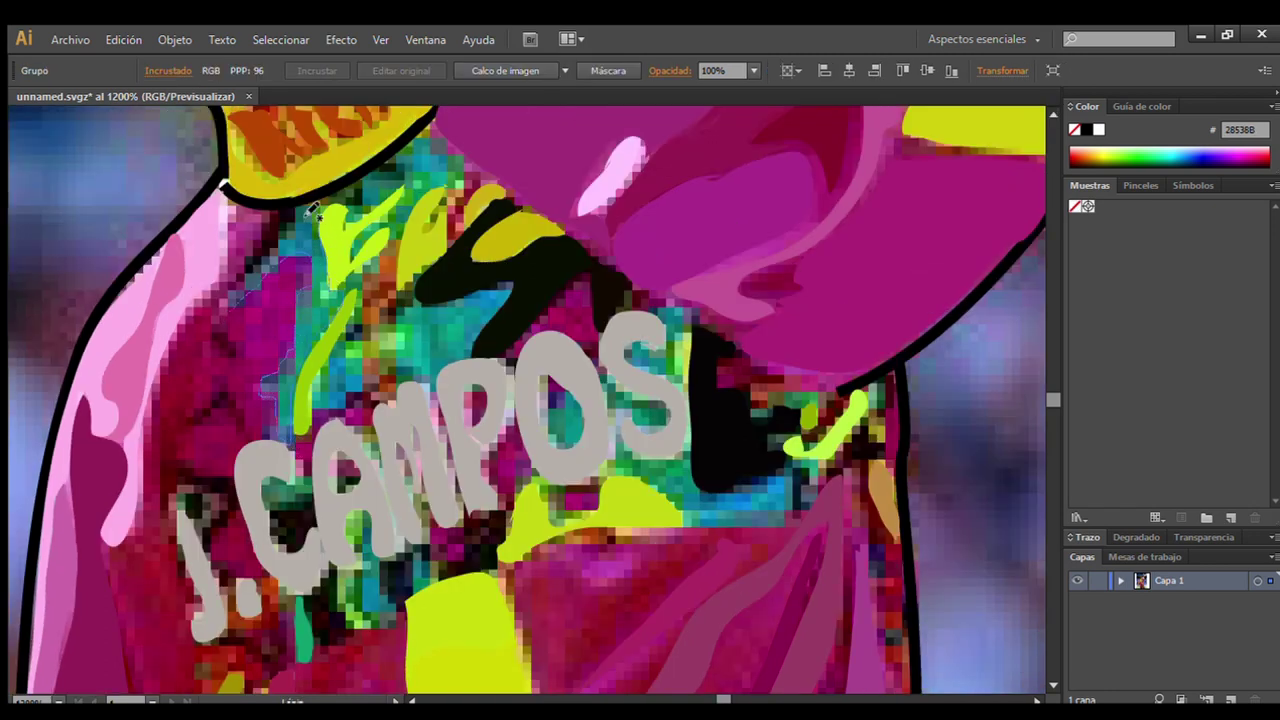
Draw a cyan stroke above the lettering and a teal shape beside the black form.
drag(316, 207, 220, 308)
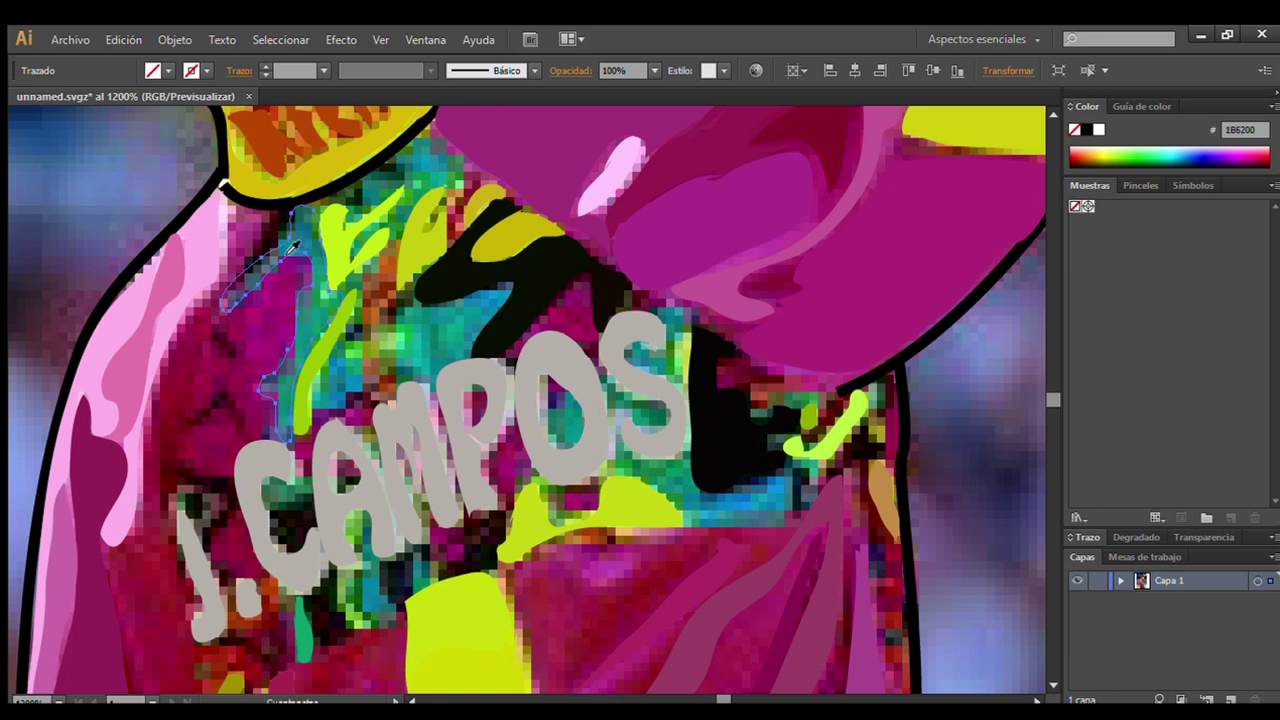
click(139, 149)
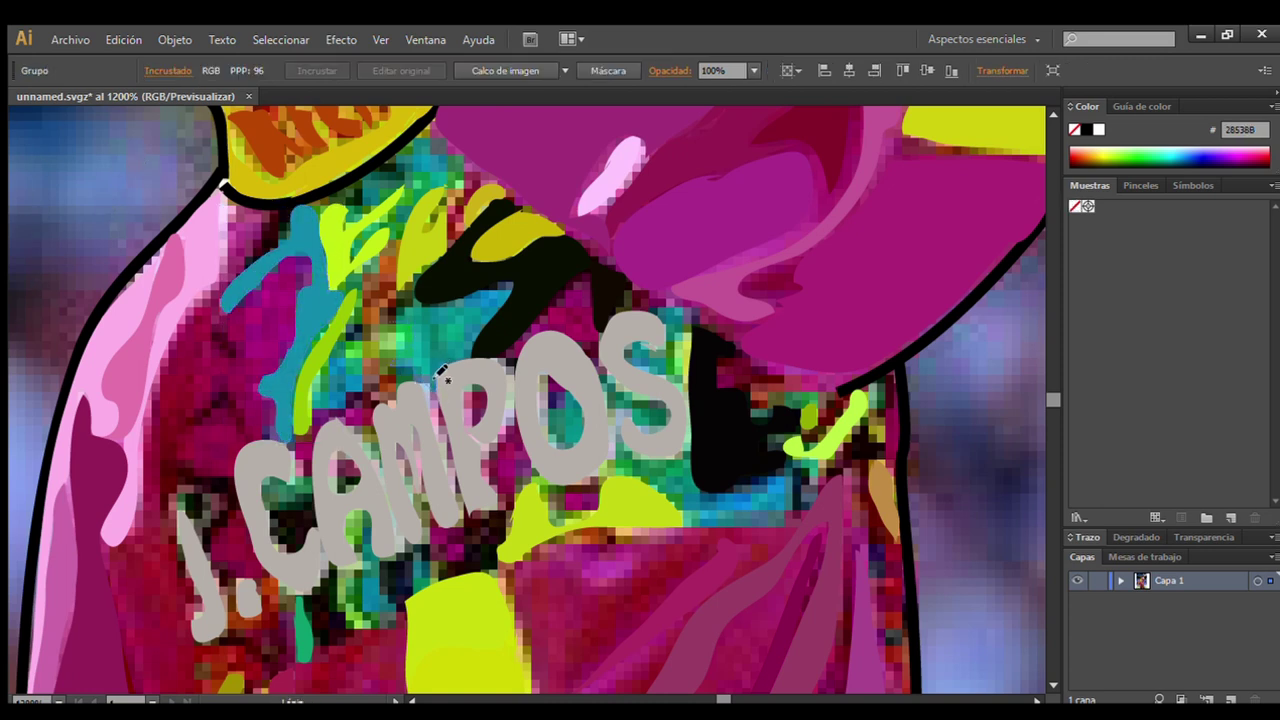
drag(472, 354, 420, 284)
drag(395, 325, 480, 360)
ctrl+click(705, 340)
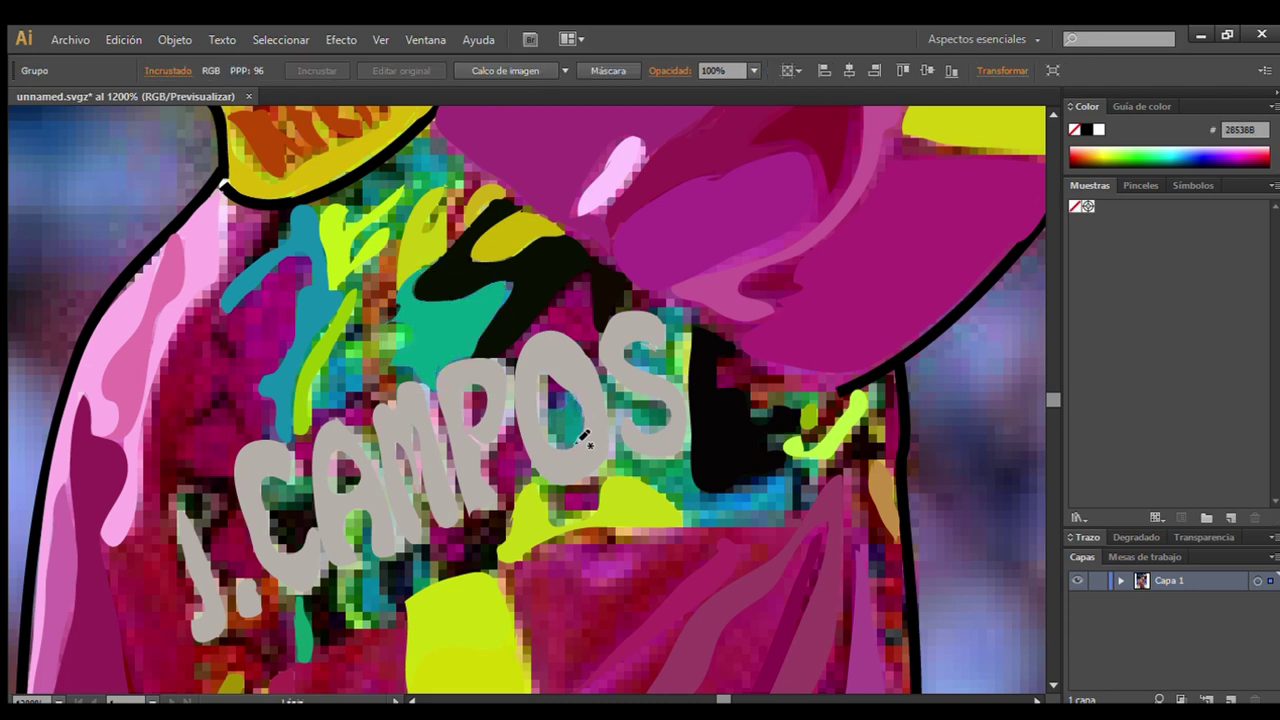
Draw a teal shape and a small bluish shape inside the O of CAMPOS.
drag(583, 437, 588, 442)
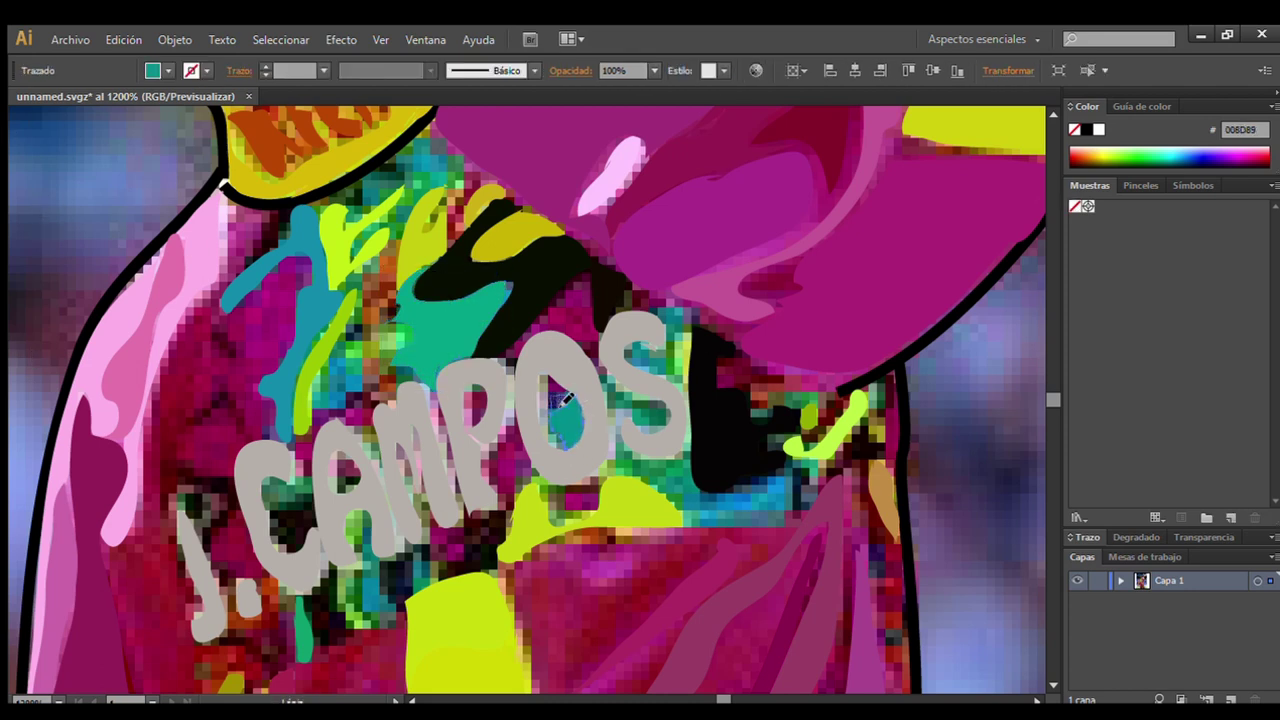
ctrl+click(3, 263)
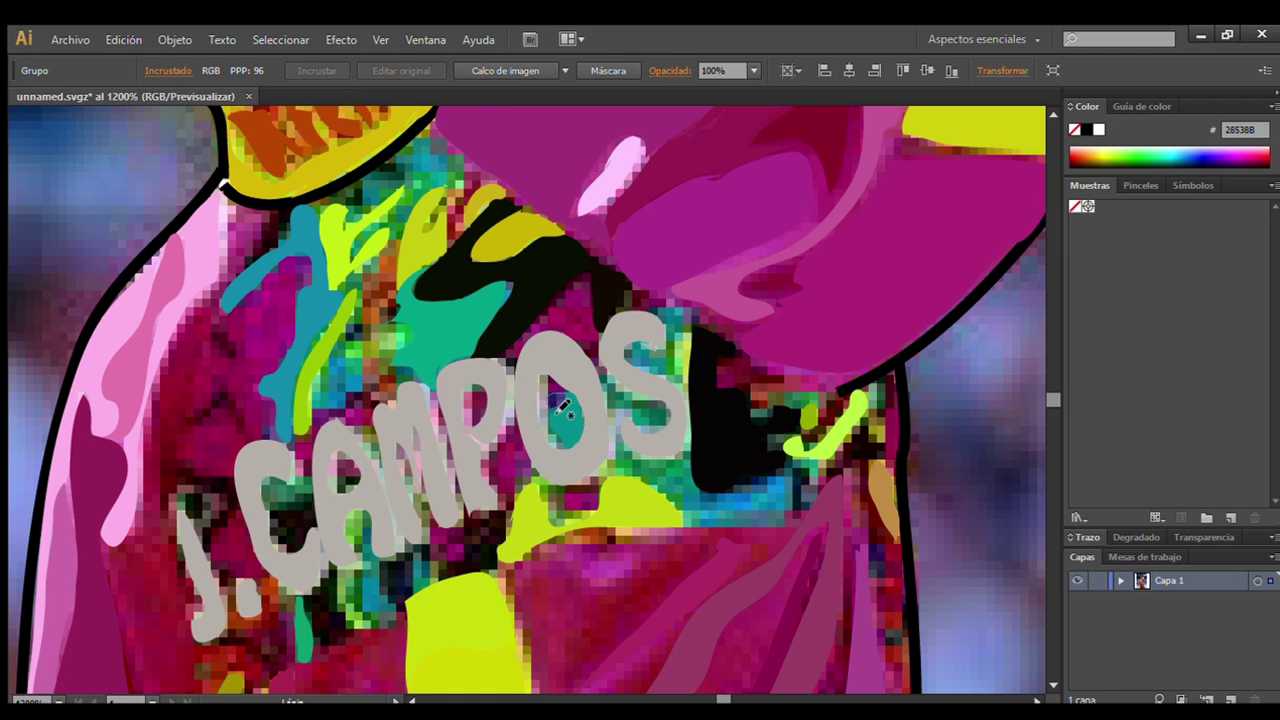
drag(562, 405, 548, 396)
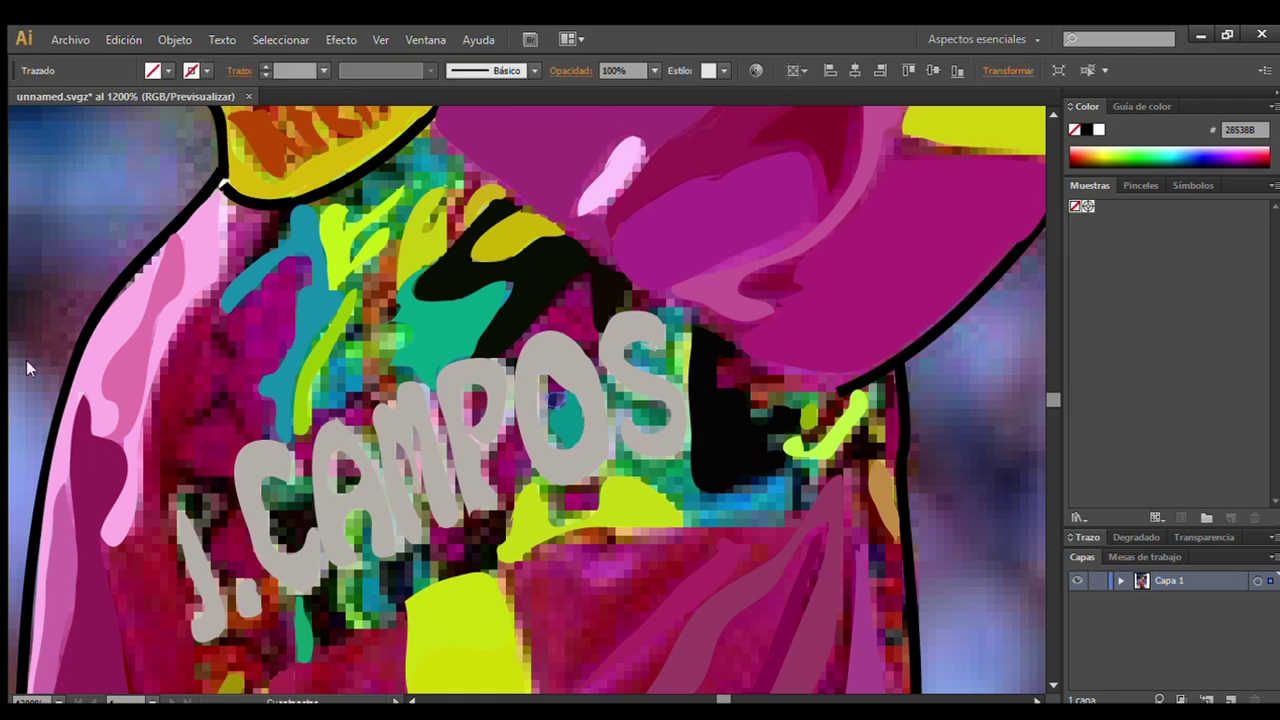
ctrl+click(165, 143)
click(562, 398)
ctrl+click(93, 172)
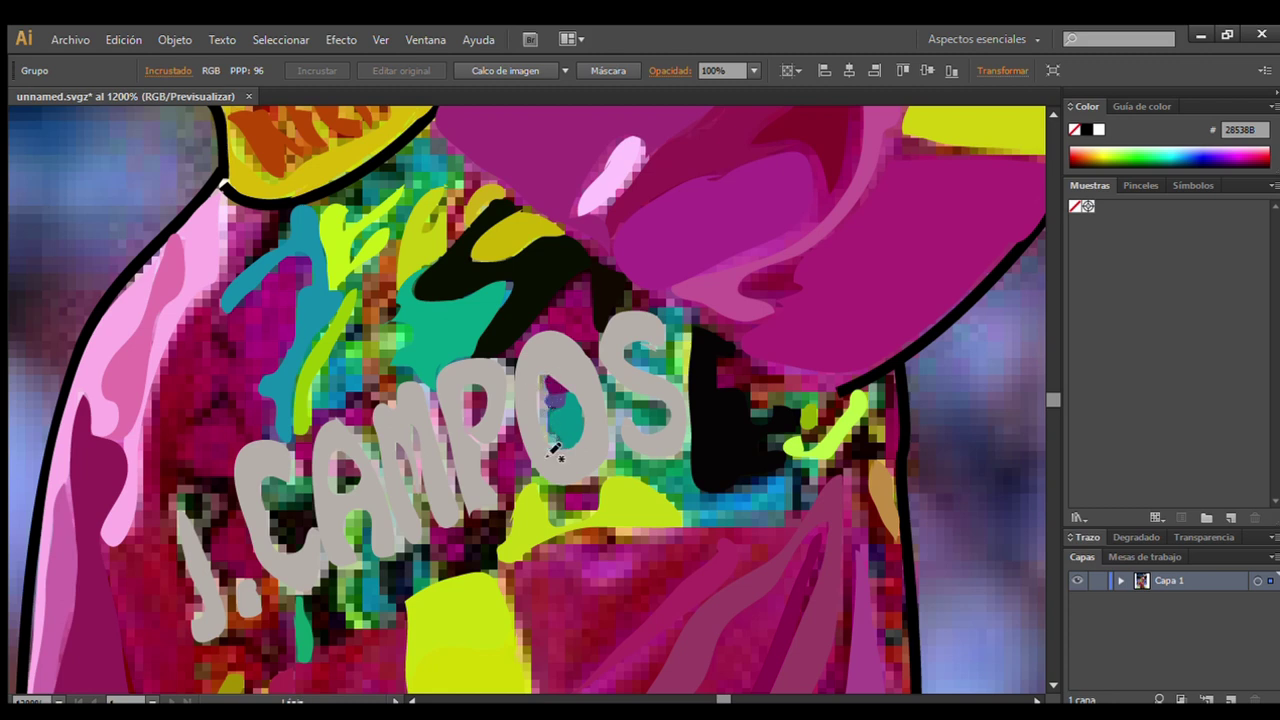
Select and adjust the small paths inside the O, zooming in on it.
click(540, 388)
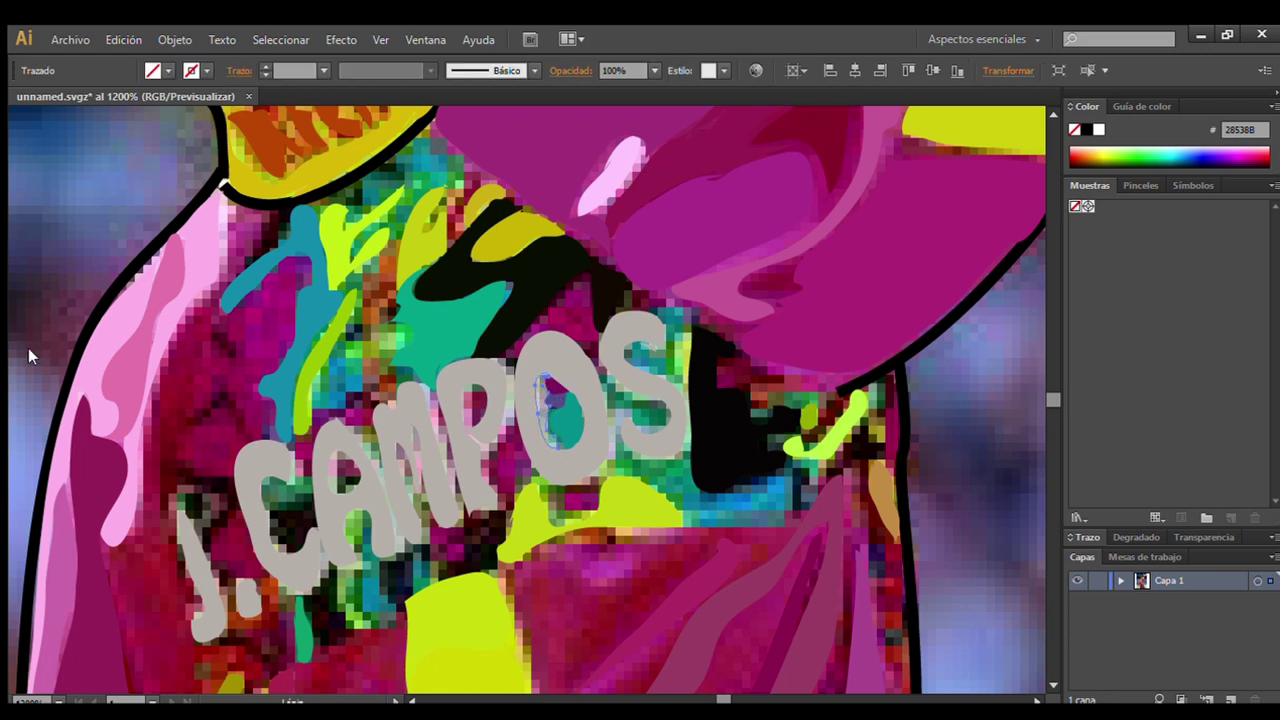
click(540, 400)
key(ctrl+alt+bracketleft)
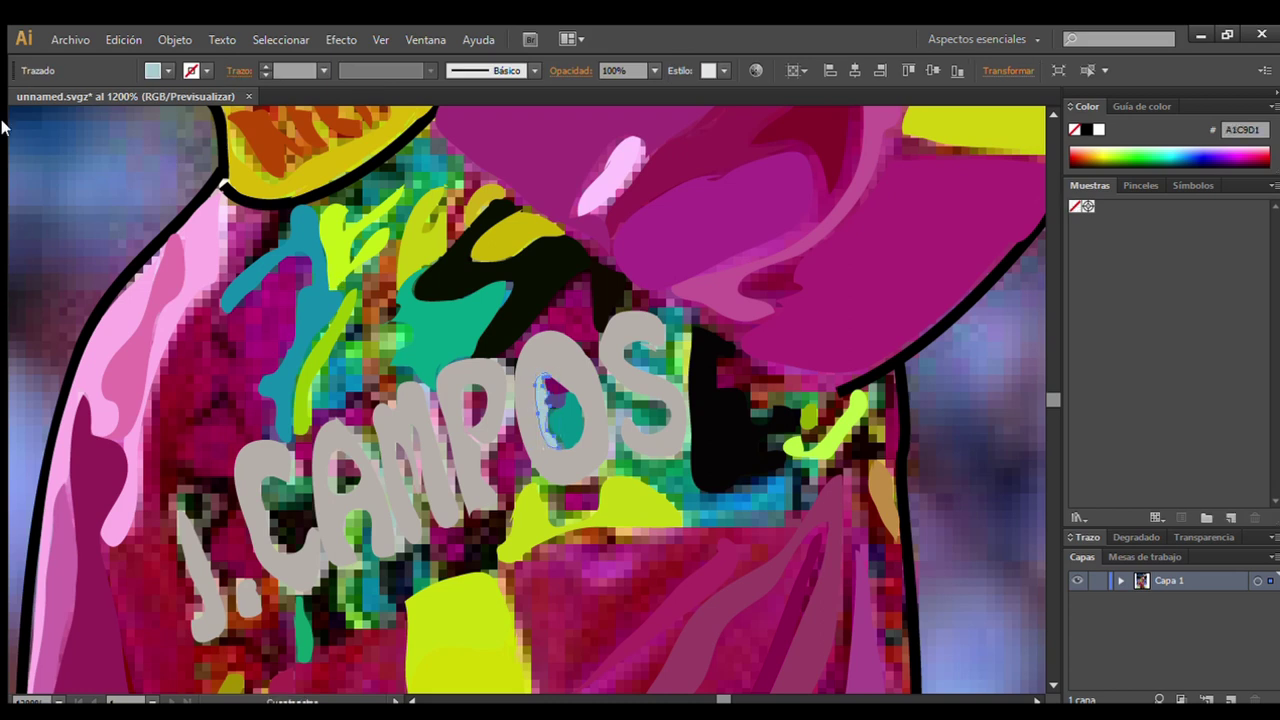
click(111, 124)
click(531, 417)
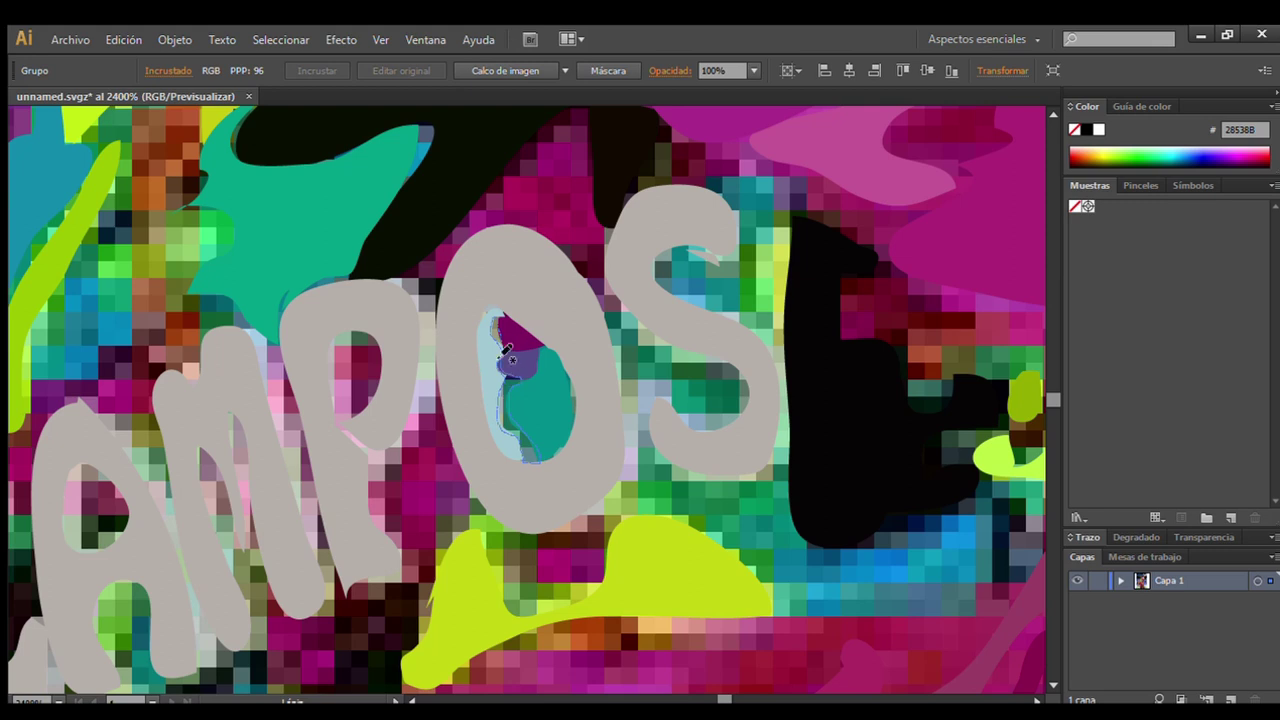
click(505, 352)
click(160, 137)
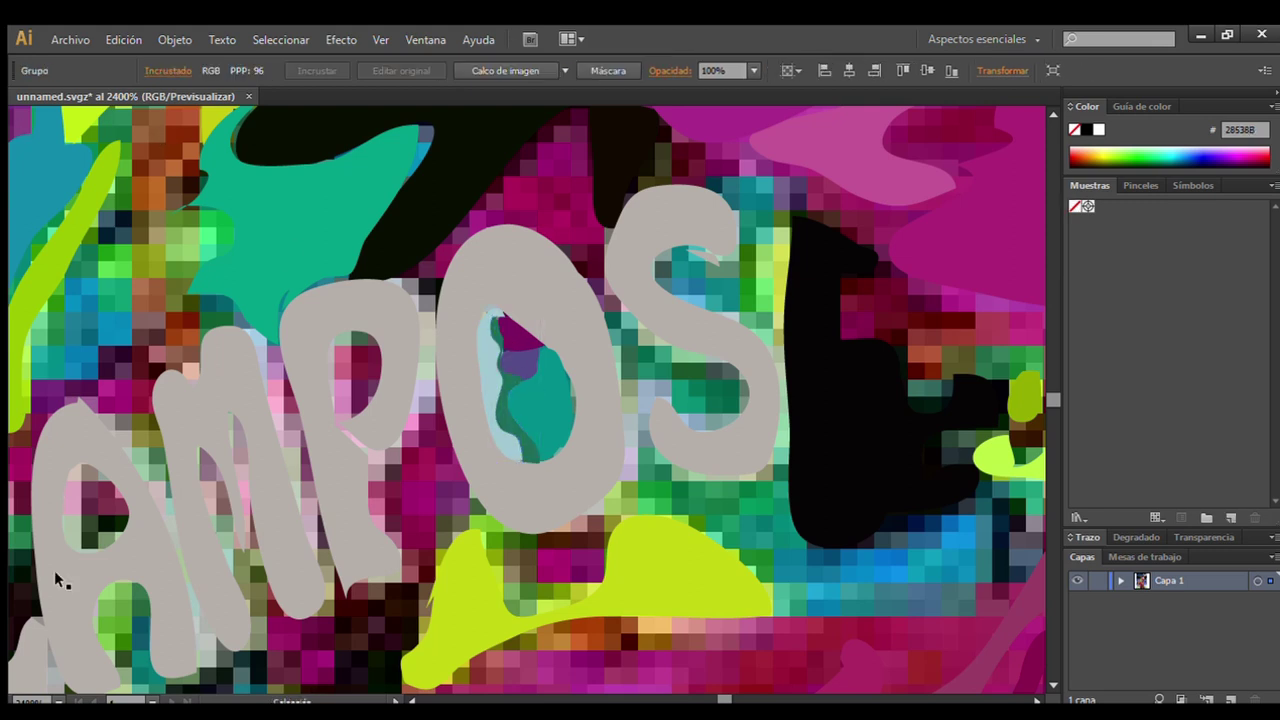
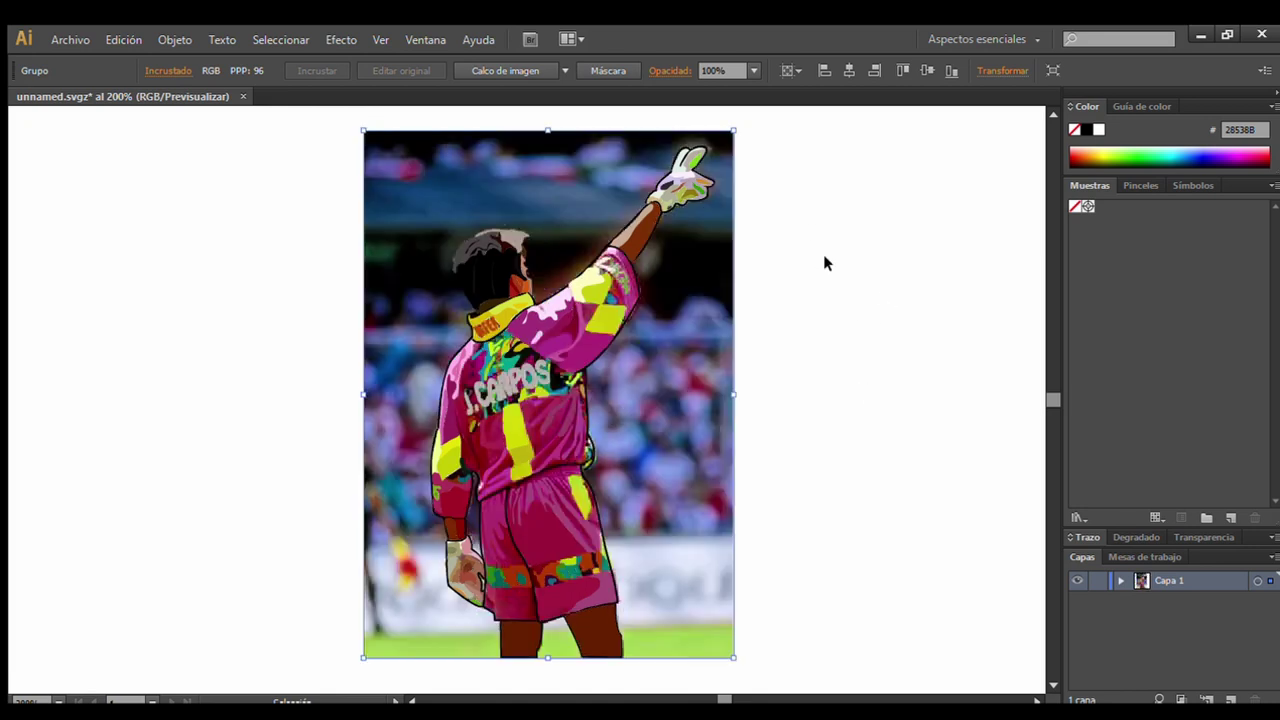
Zoom into the CAMPOS lettering and close the blue patch beside the S.
scroll(511, 353, up, 1)
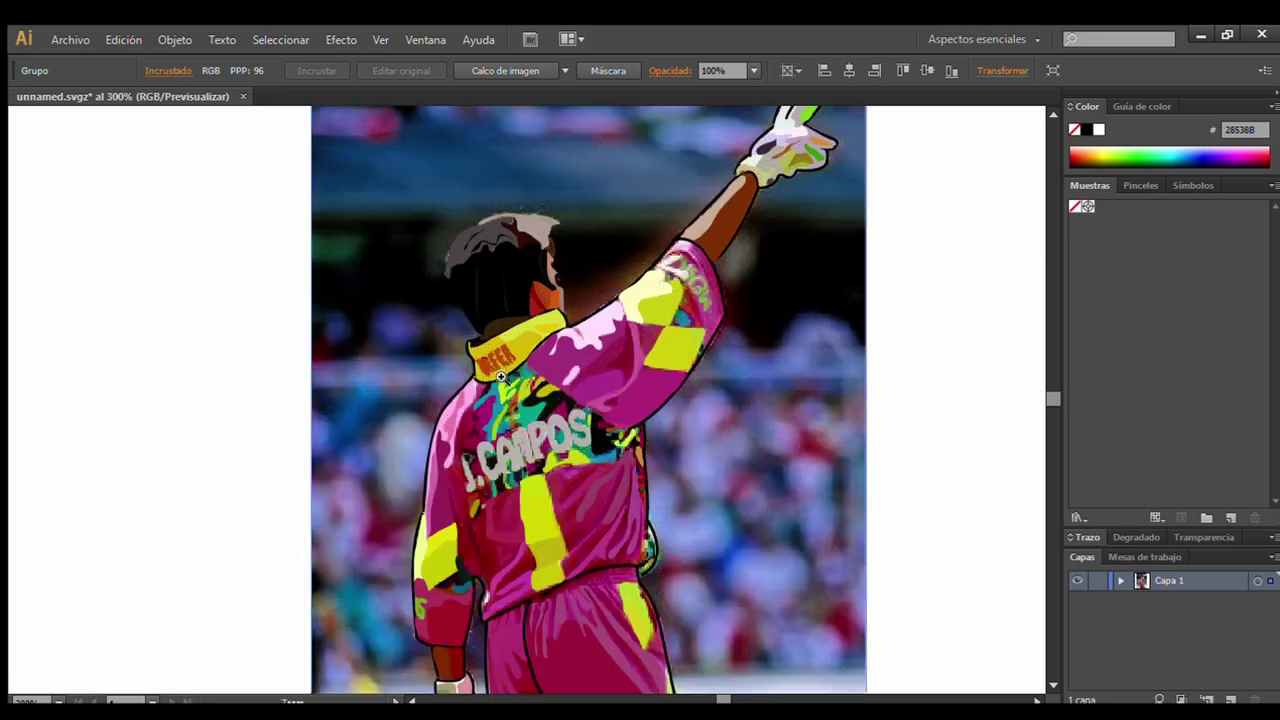
scroll(545, 370, up, 2)
scroll(555, 372, up, 2)
key(p)
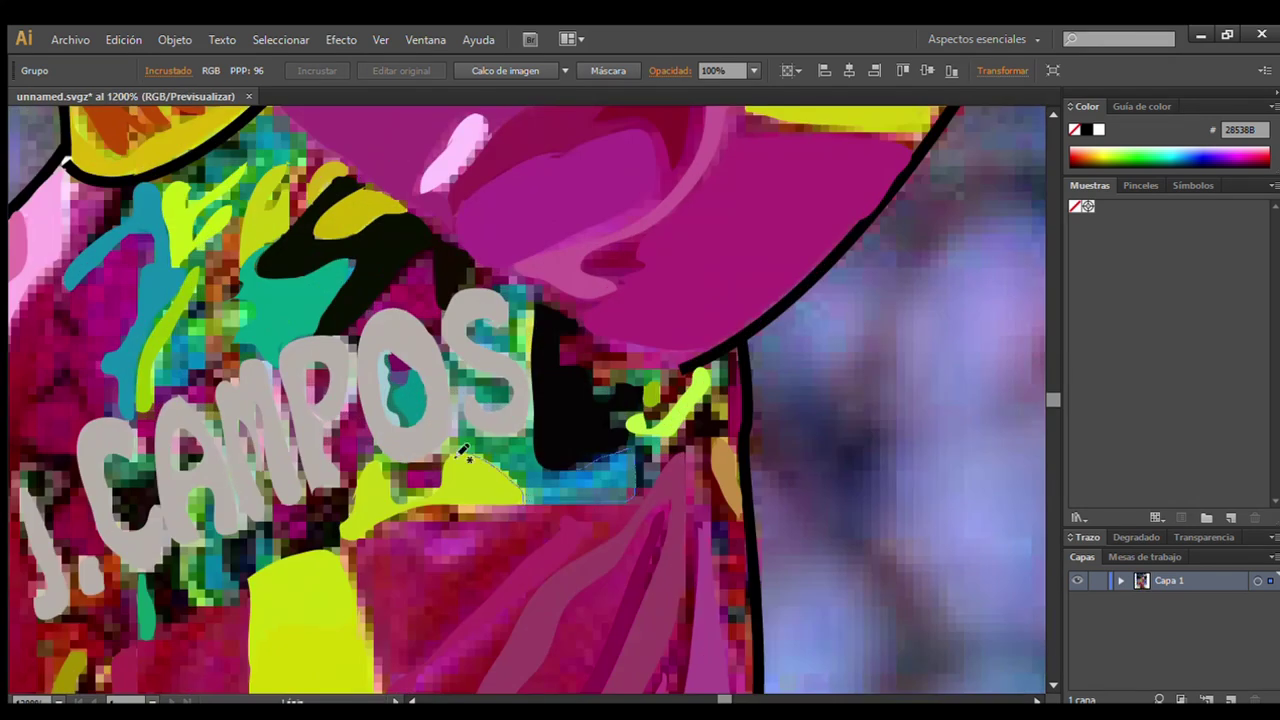
click(535, 410)
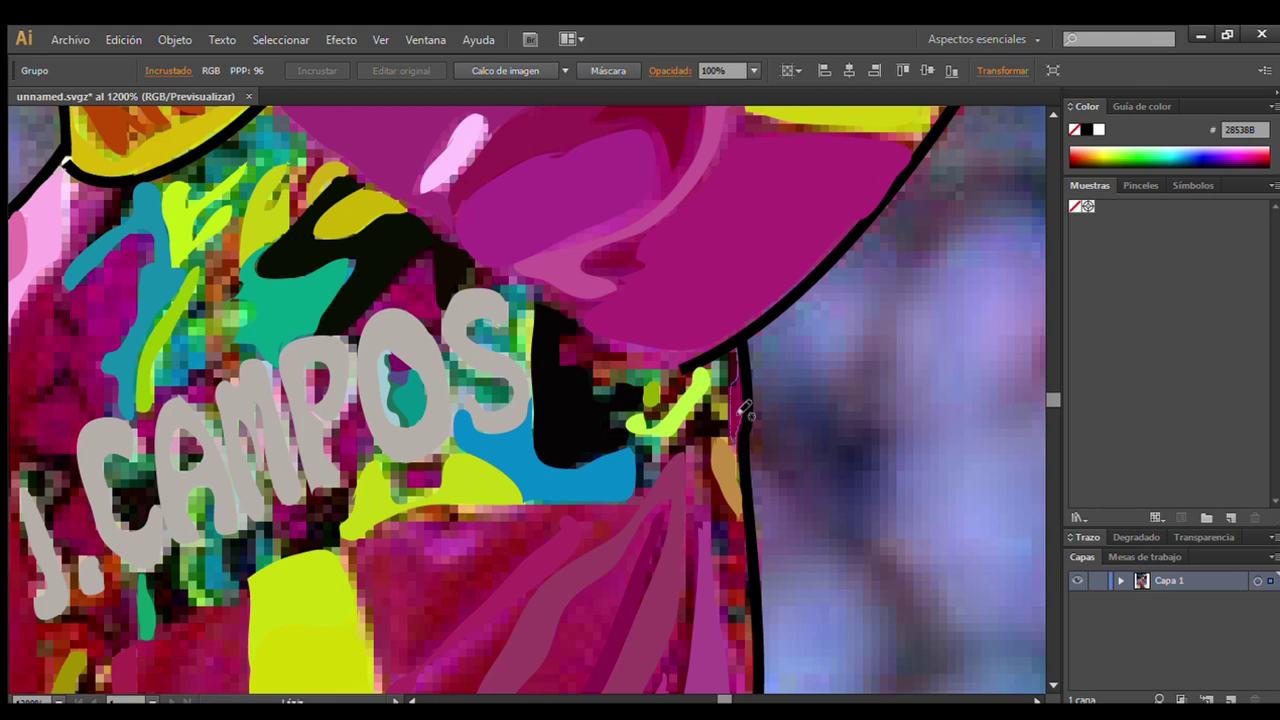
Draw a dark-red chevron, spot and stroke on the jersey shoulder with the Pencil.
scroll(811, 406, left, 3)
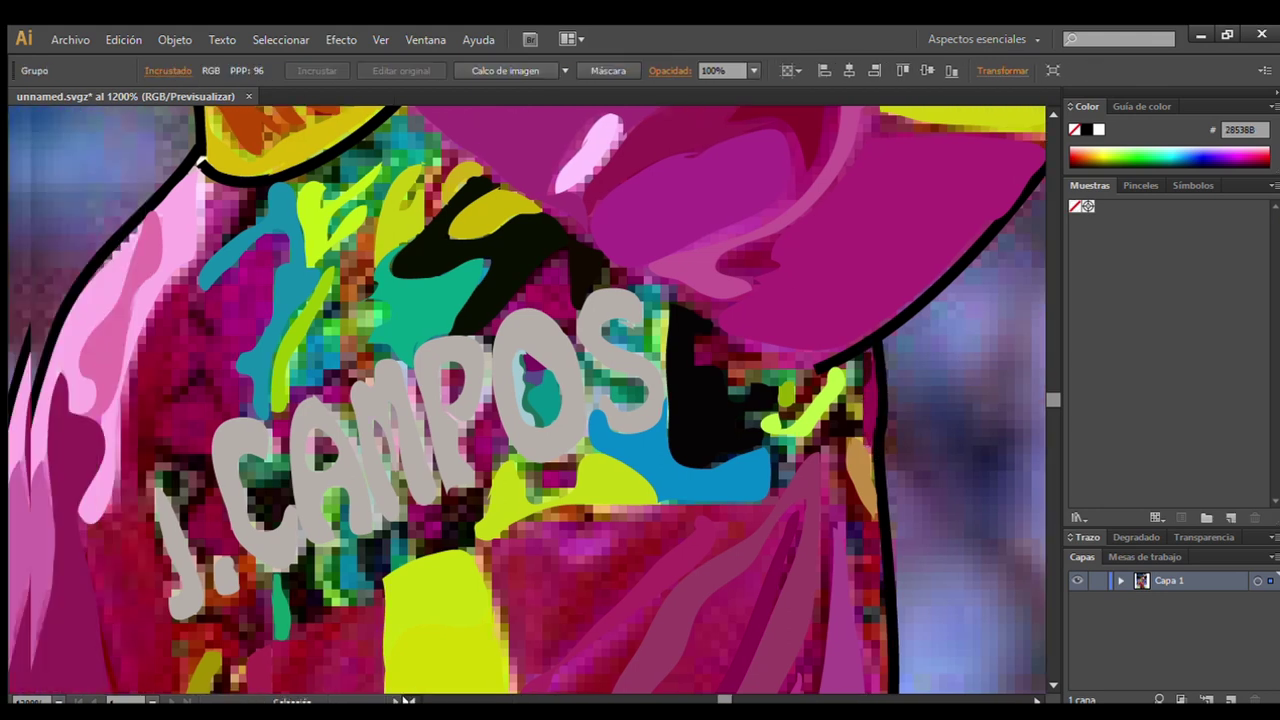
scroll(1035, 650, left, 3)
scroll(1035, 650, up, 1)
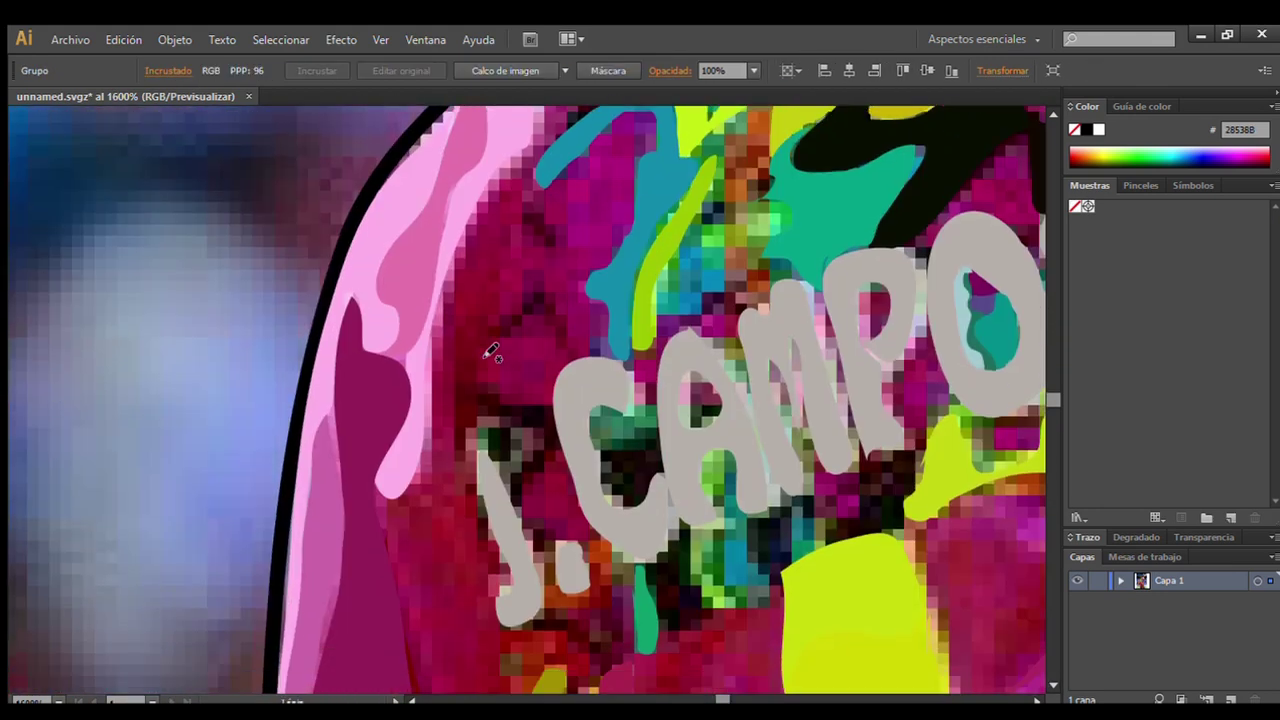
mouse_move(490, 350)
mouse_down()
mouse_move(575, 354)
mouse_move(535, 272)
mouse_move(488, 348)
mouse_up()
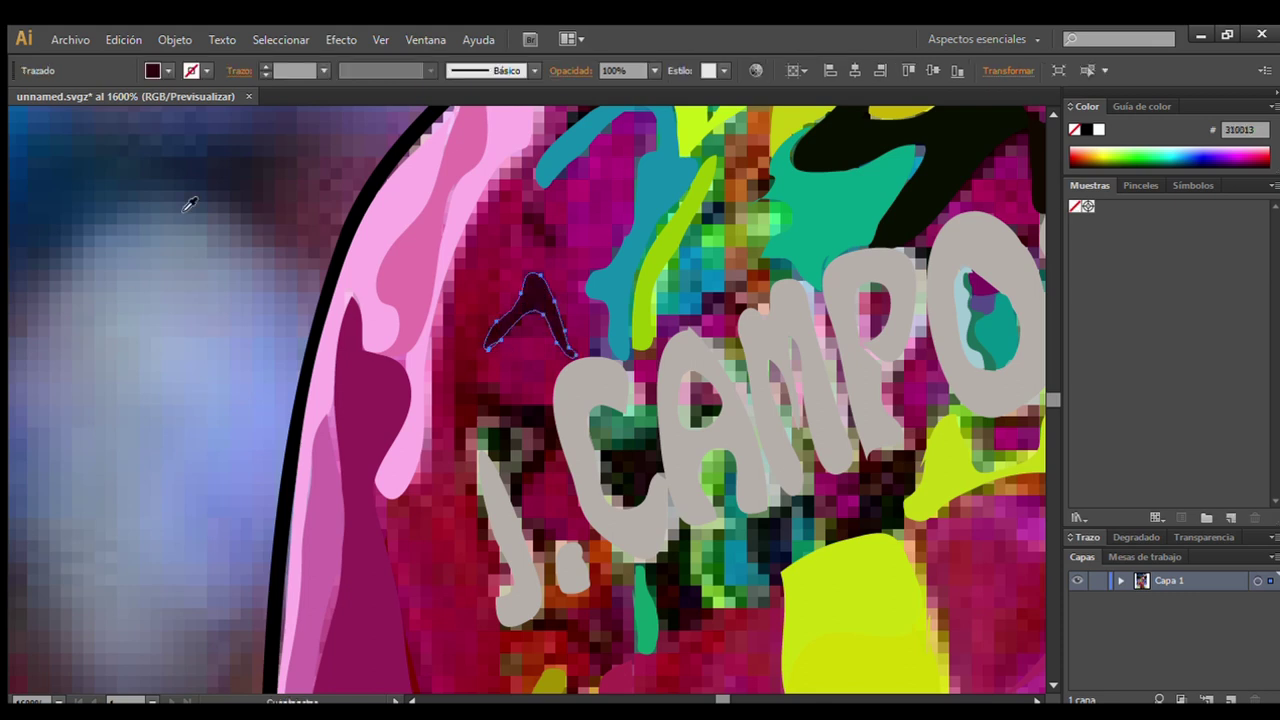
drag(535, 212, 537, 222)
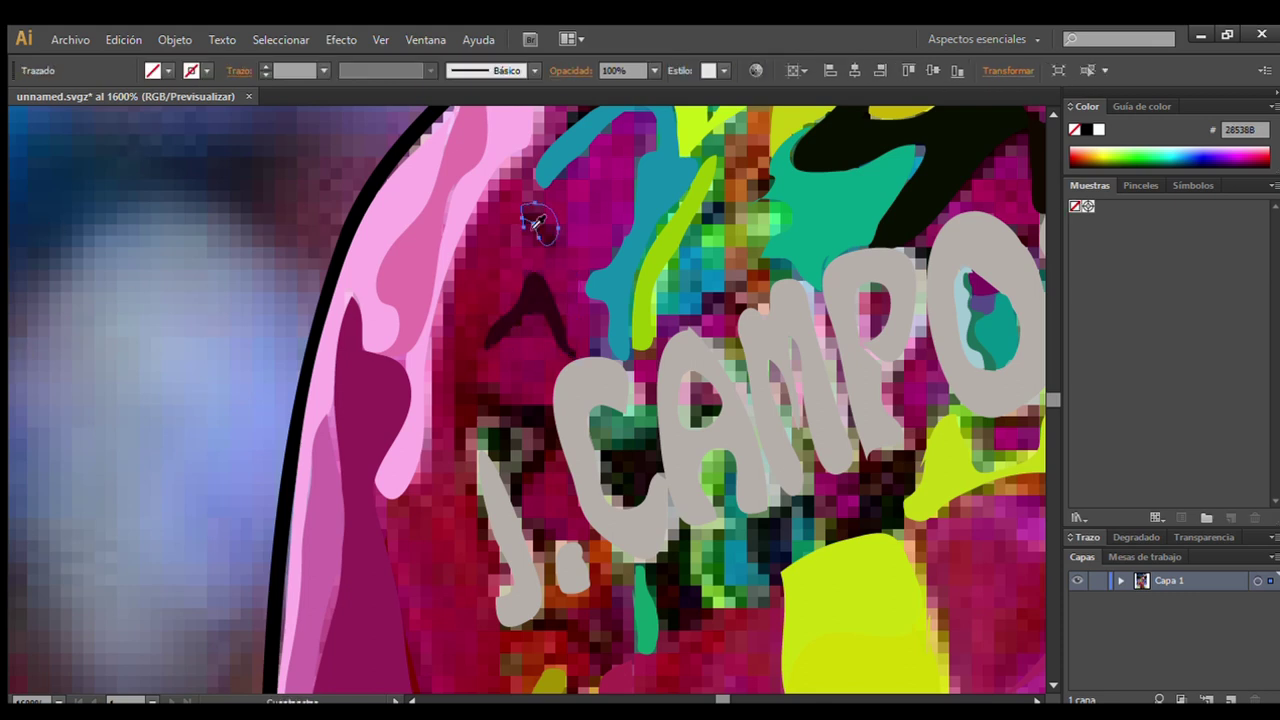
mouse_move(455, 330)
mouse_down()
mouse_move(555, 410)
mouse_move(525, 495)
mouse_move(510, 430)
mouse_move(460, 440)
mouse_move(458, 338)
mouse_up()
Draw a teal patch extending down to the lettering.
scroll(546, 210, up, 3)
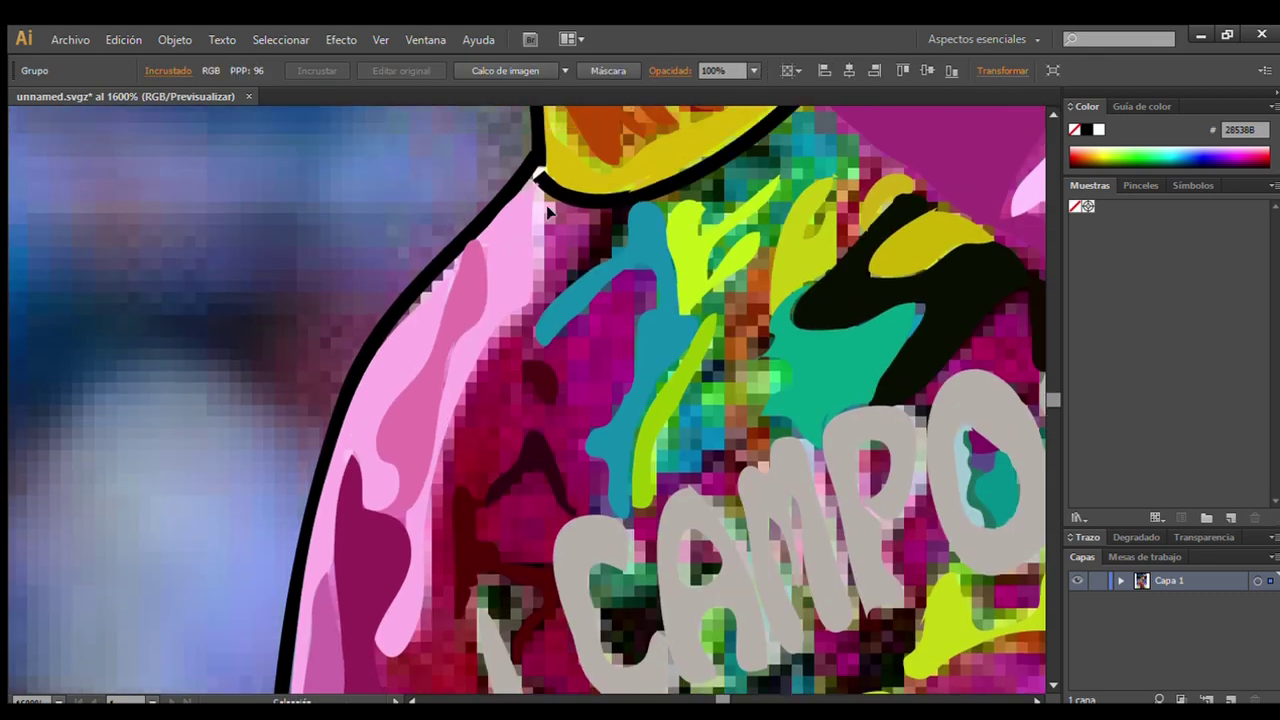
mouse_move(575, 345)
mouse_down()
mouse_move(640, 285)
mouse_move(623, 405)
mouse_move(585, 465)
mouse_move(548, 402)
mouse_move(560, 330)
mouse_move(590, 308)
mouse_up()
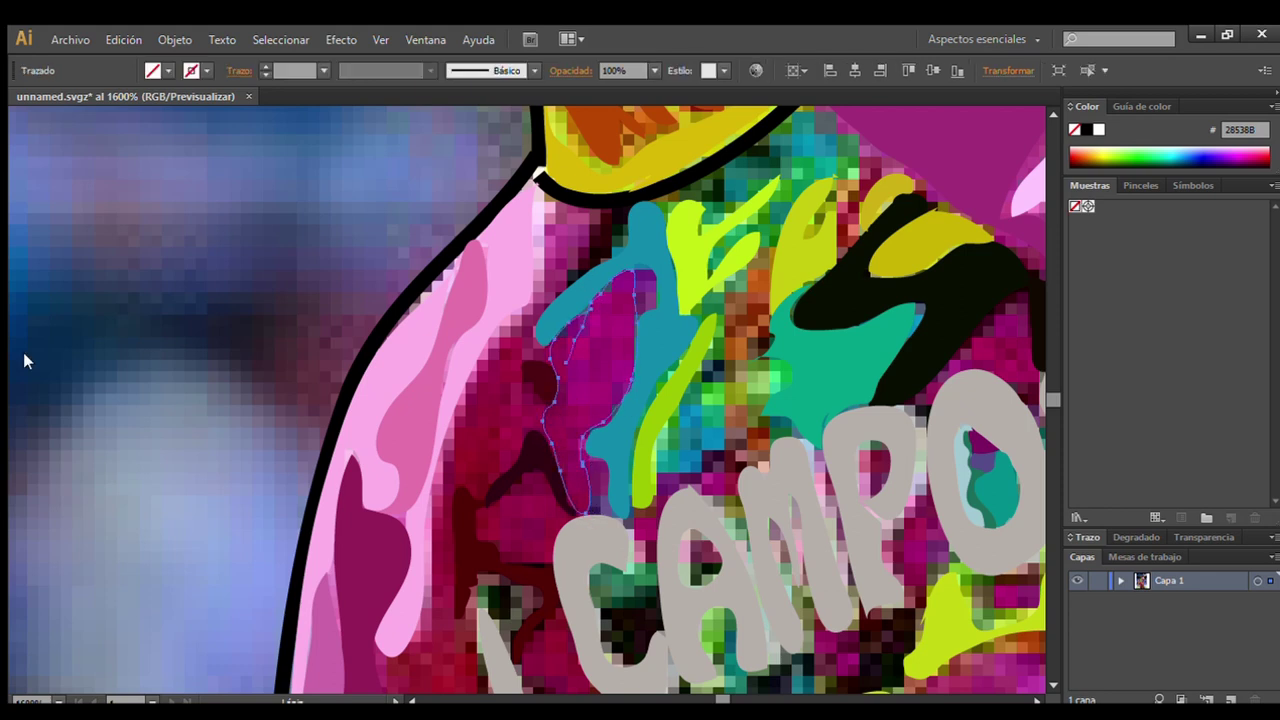
click(640, 478)
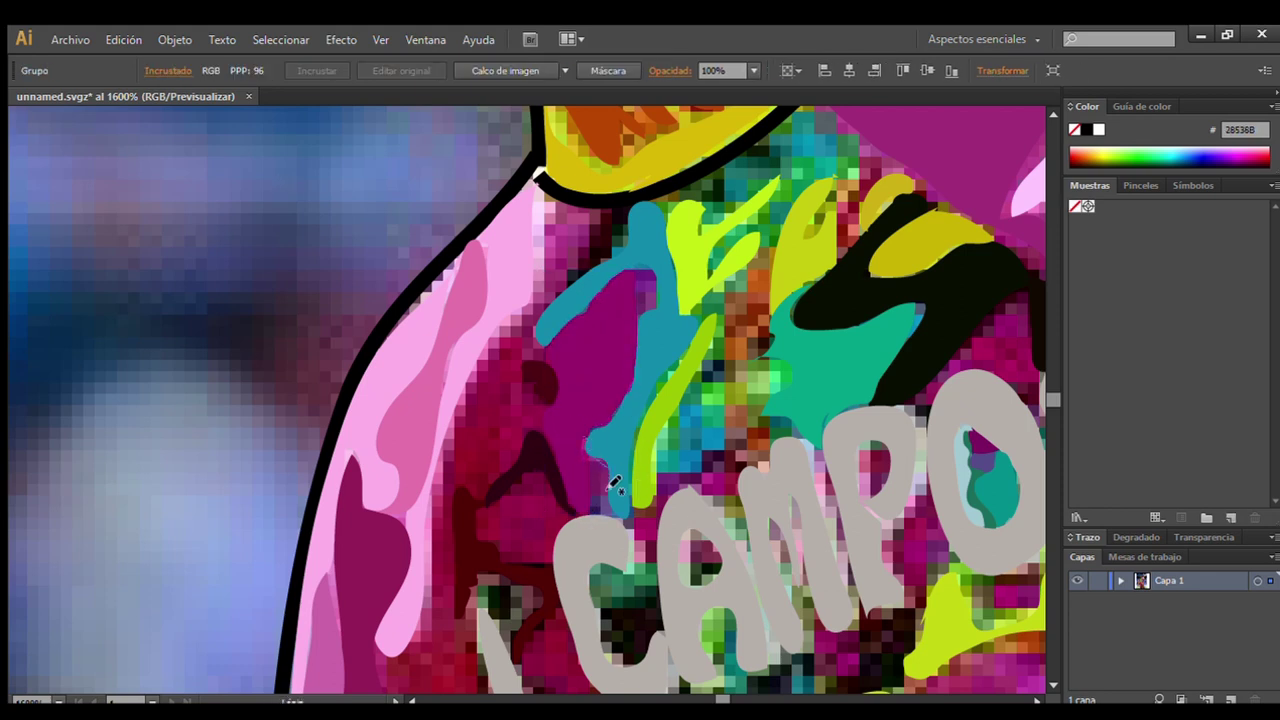
click(583, 467)
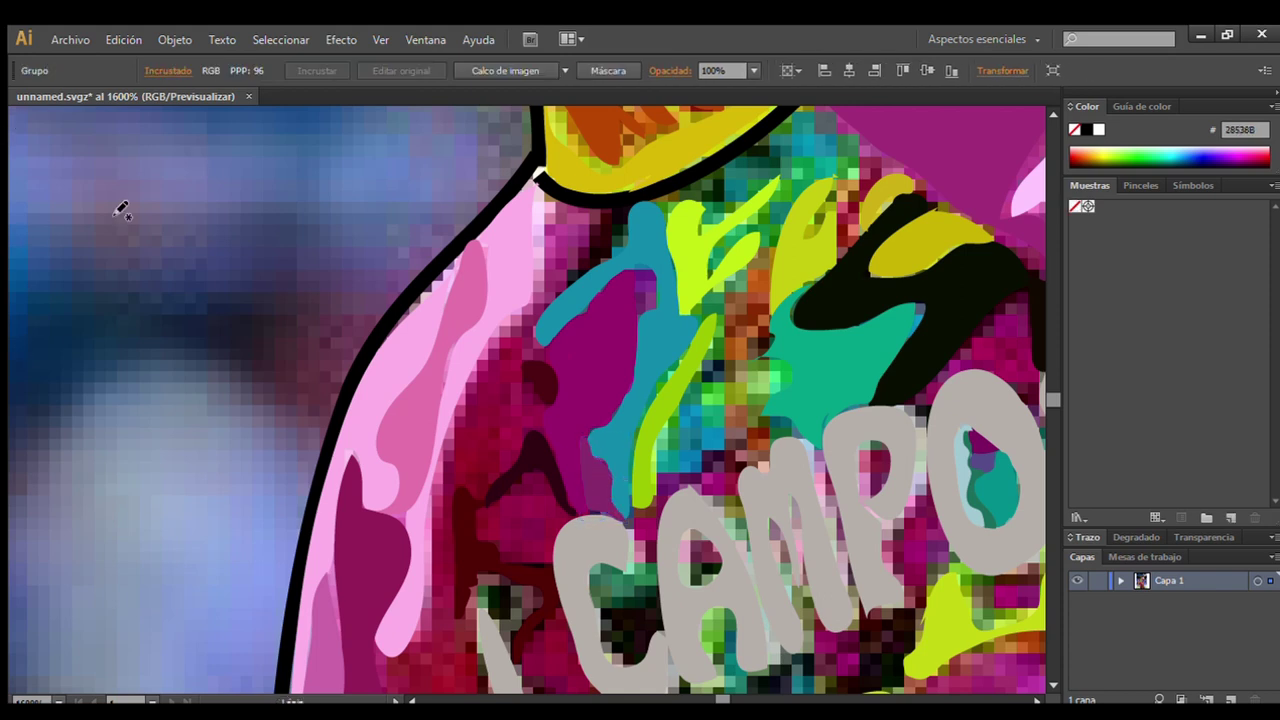
Add a light-pink highlight along the sleeve edge.
drag(437, 480, 540, 190)
ctrl+click(339, 172)
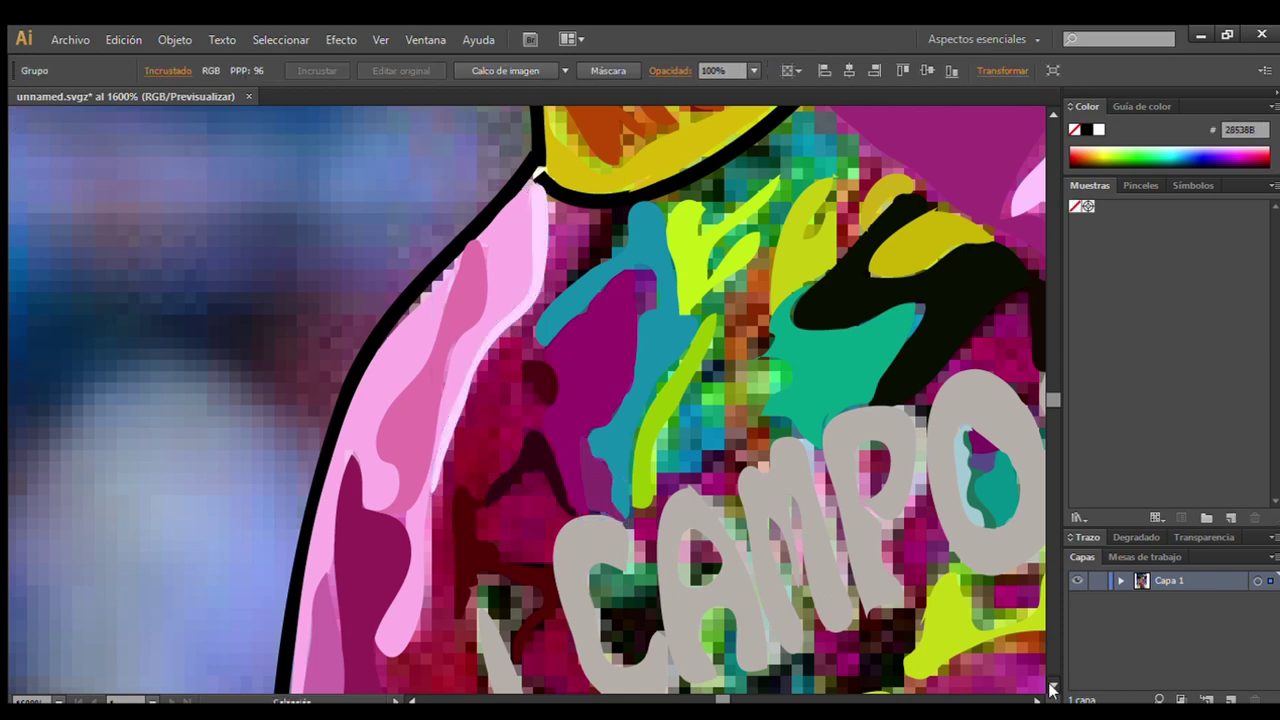
scroll(855, 429, right, 5)
scroll(757, 573, up, 3)
scroll(497, 340, left, 5)
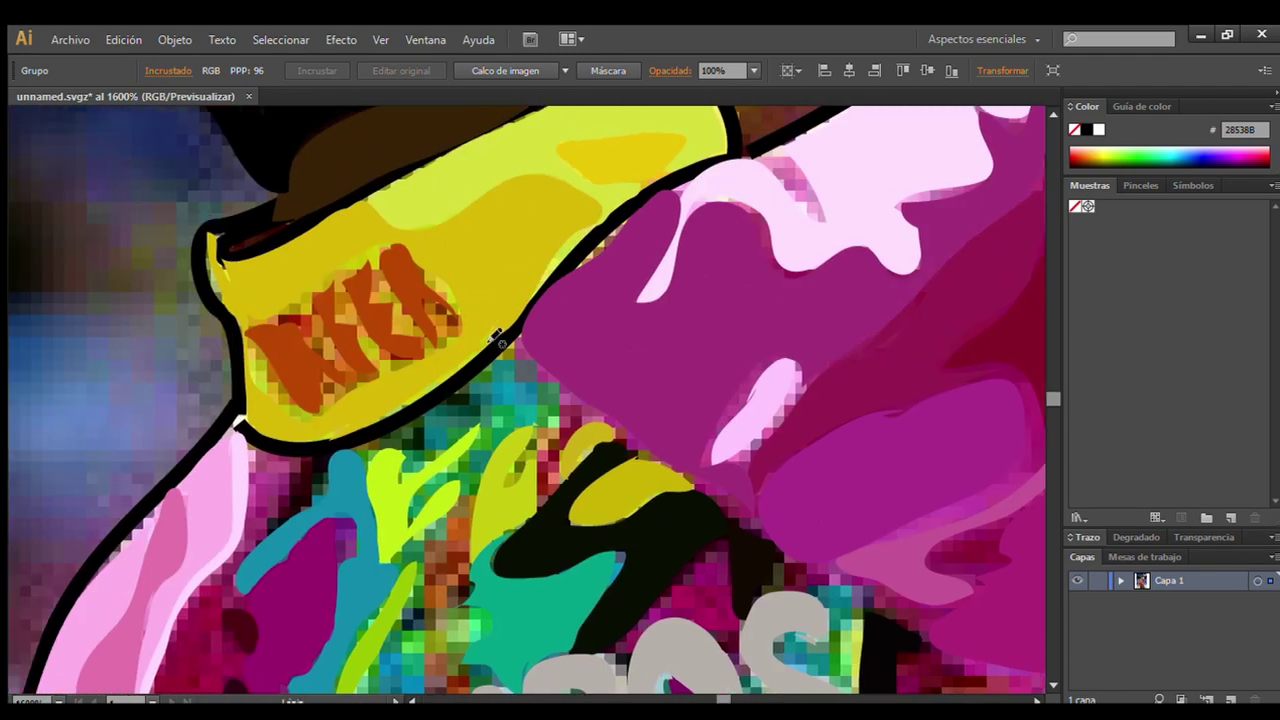
Draw a small shape below the yellow collar and another along the pink sleeve edge.
drag(432, 455, 494, 374)
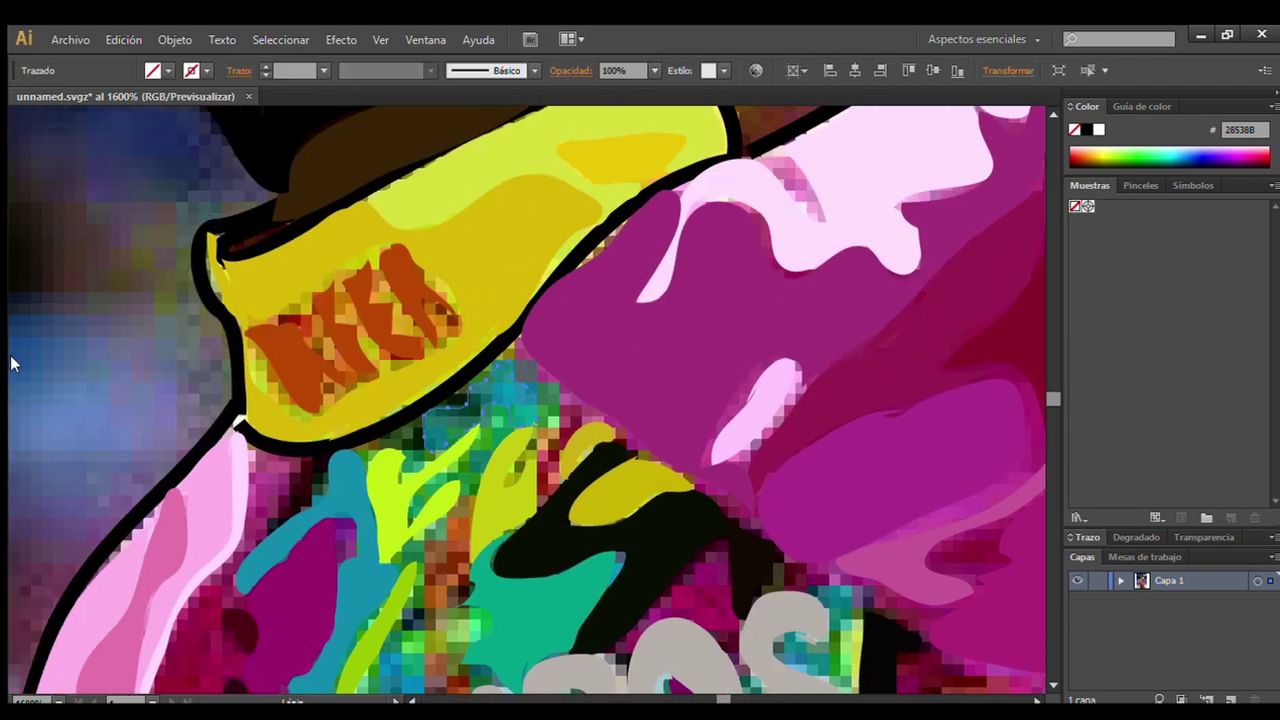
ctrl+click(120, 131)
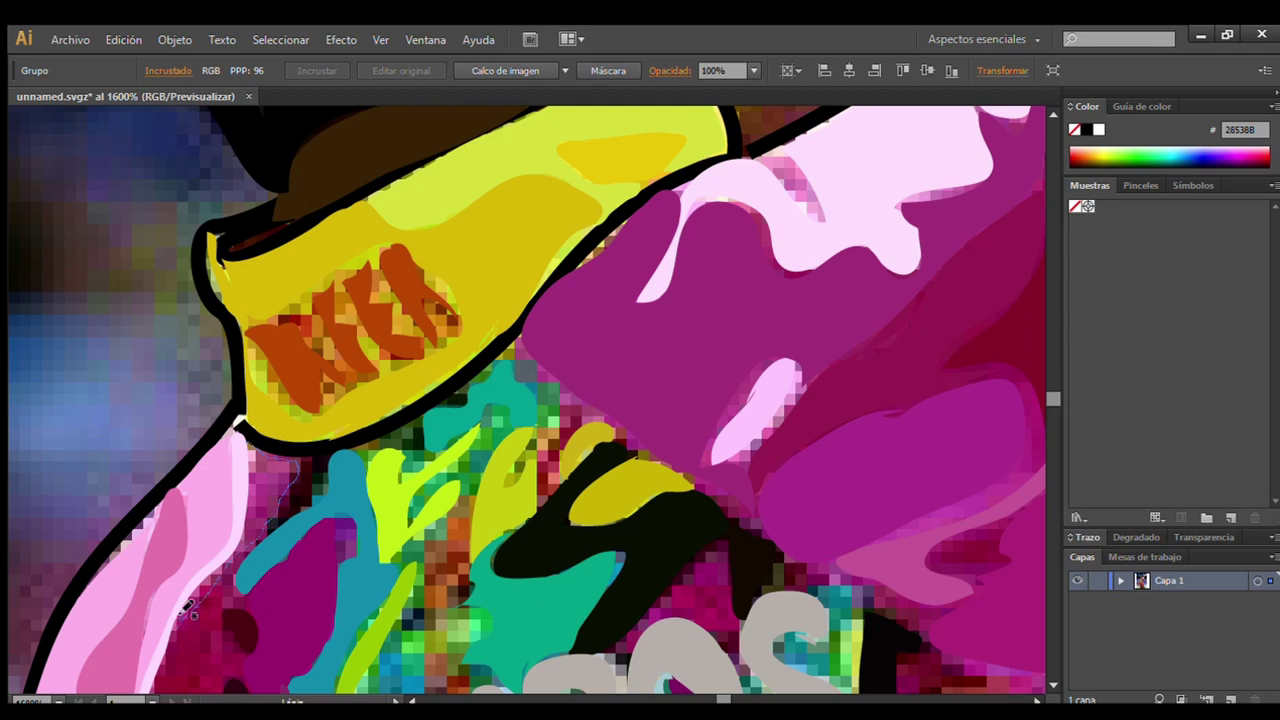
drag(243, 425, 254, 460)
scroll(1062, 678, down, 5)
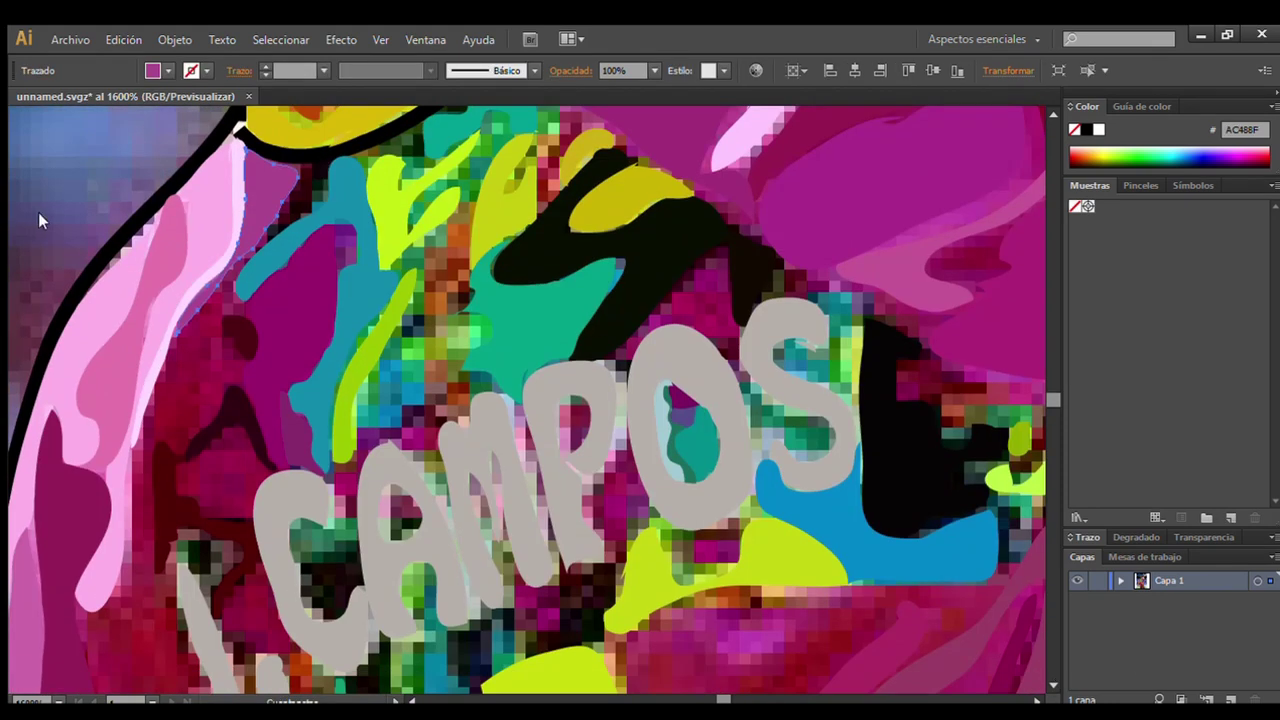
Draw a magenta triangle above the OS letters and push it behind the lettering.
drag(735, 362, 728, 352)
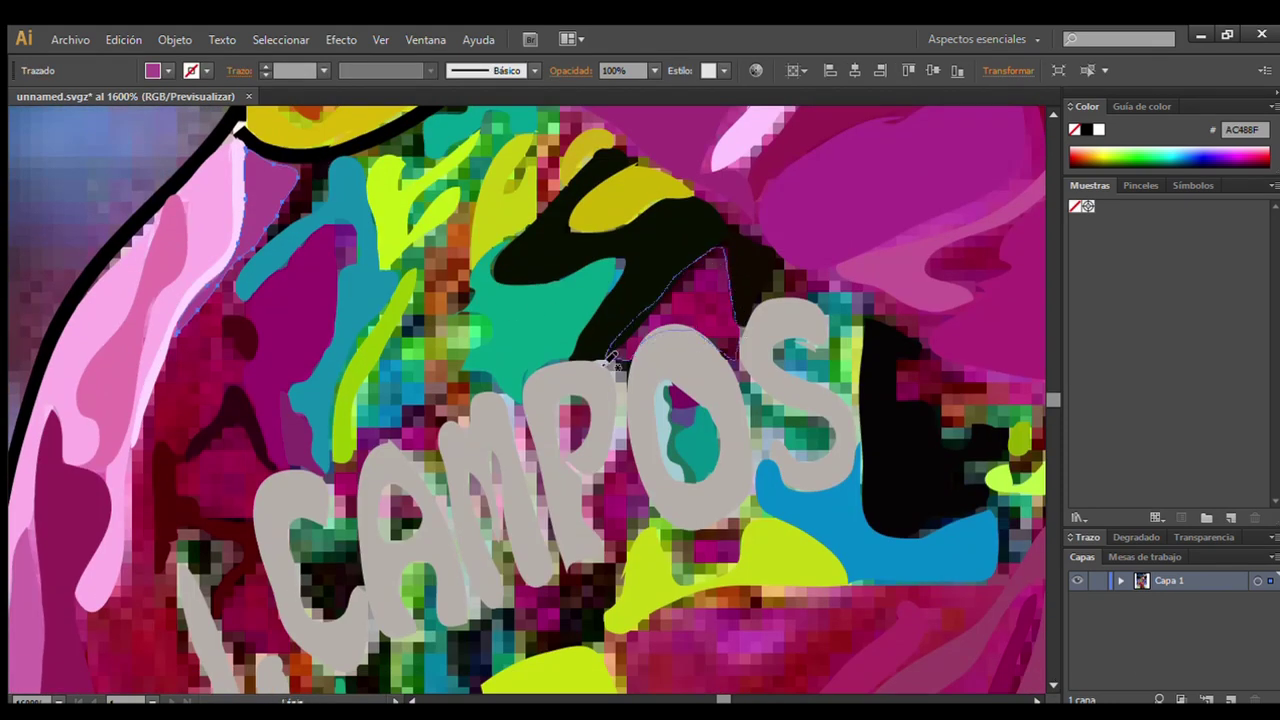
key(ctrl+z)
key(ctrl+shift+z)
key(ctrl+z)
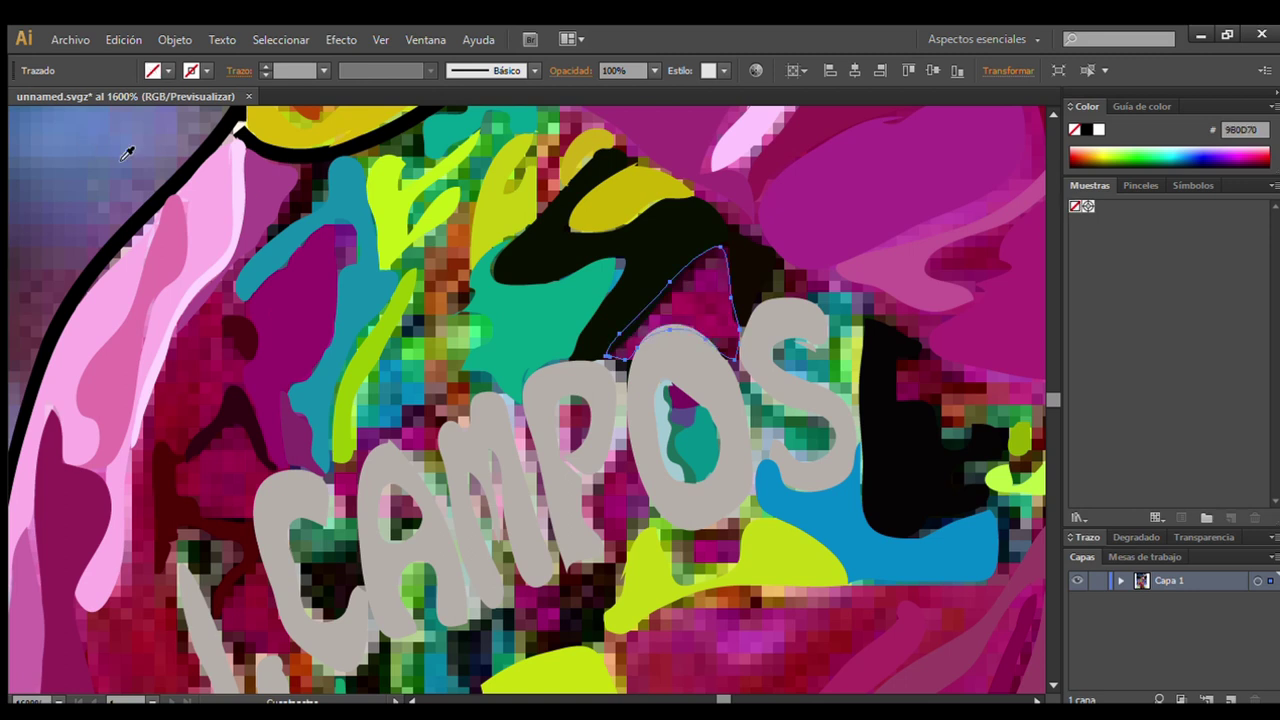
key(ctrl+shift+z)
key(ctrl+z)
click(155, 130)
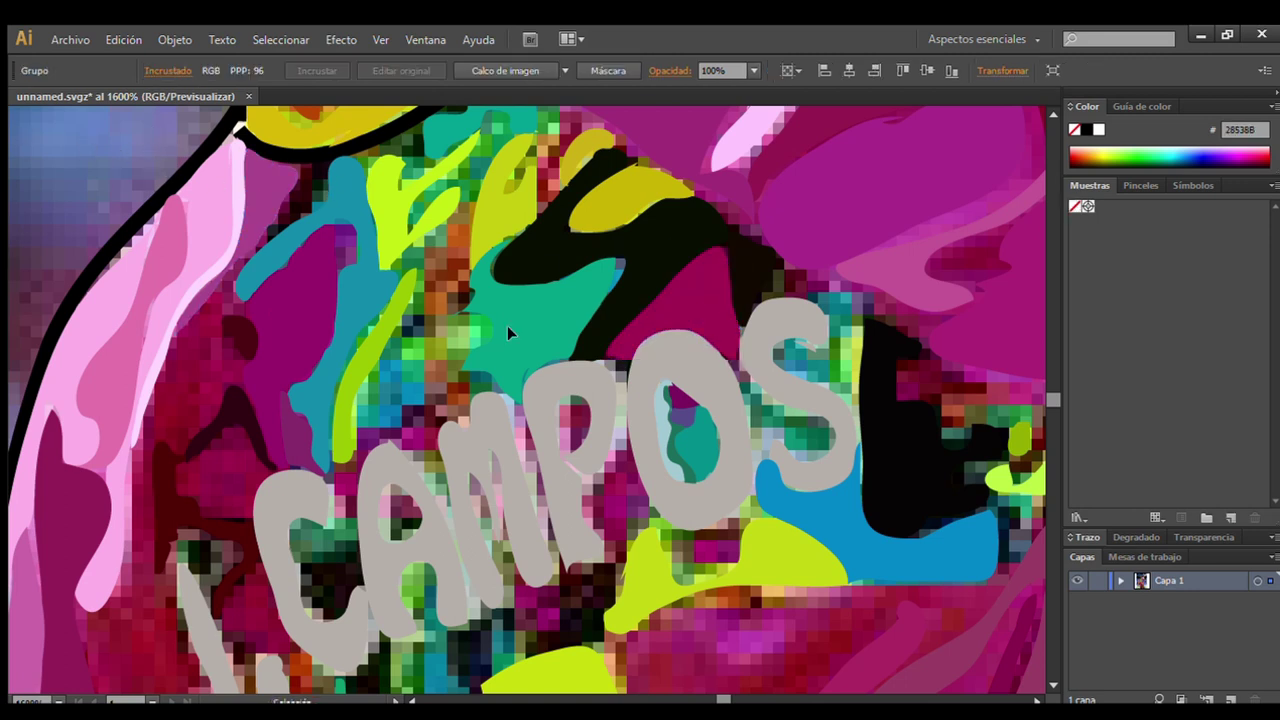
Trace a green patch filling the gap below CAMPOS.
scroll(508, 333, down, 3)
scroll(480, 340, down, 2)
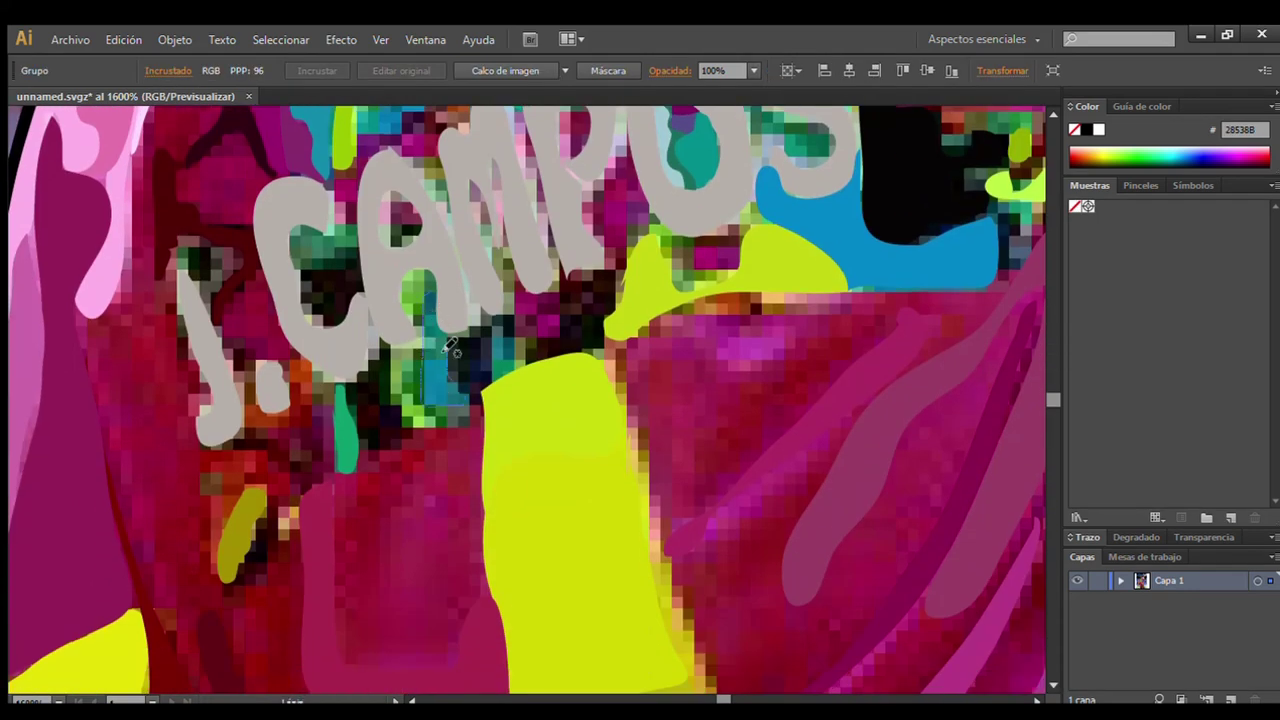
key(v)
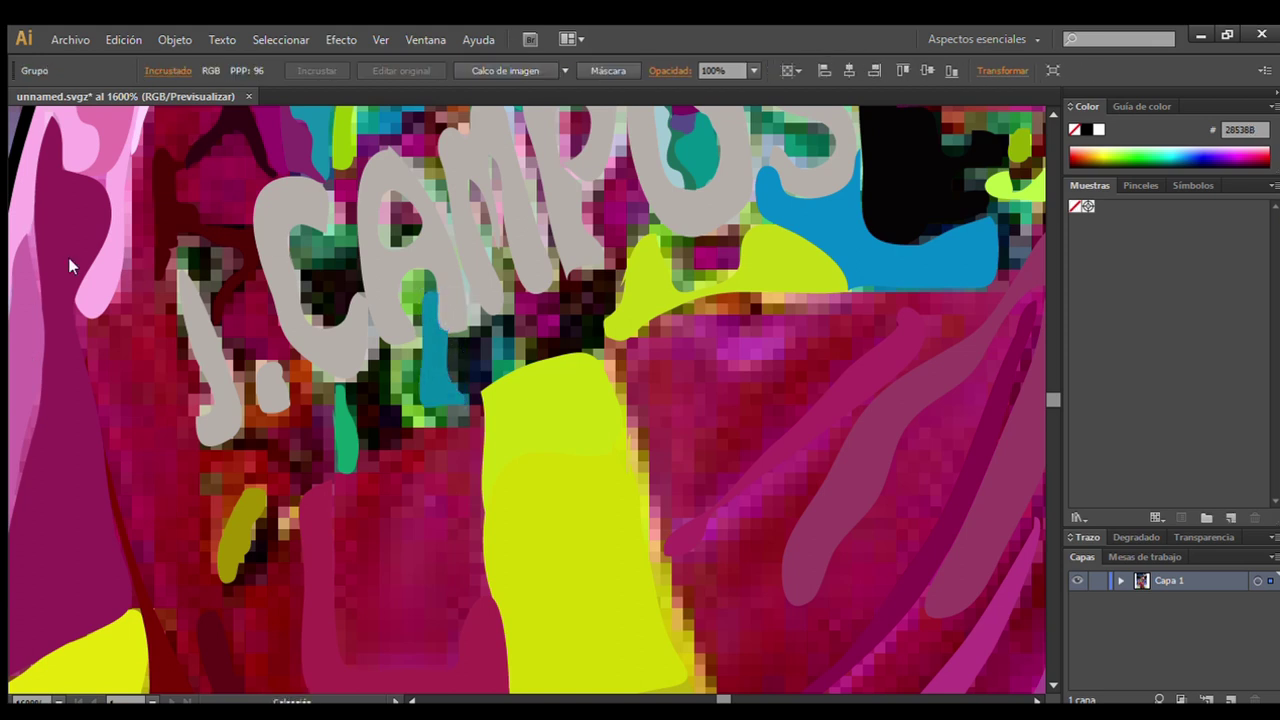
drag(423, 330, 382, 352)
drag(437, 290, 428, 284)
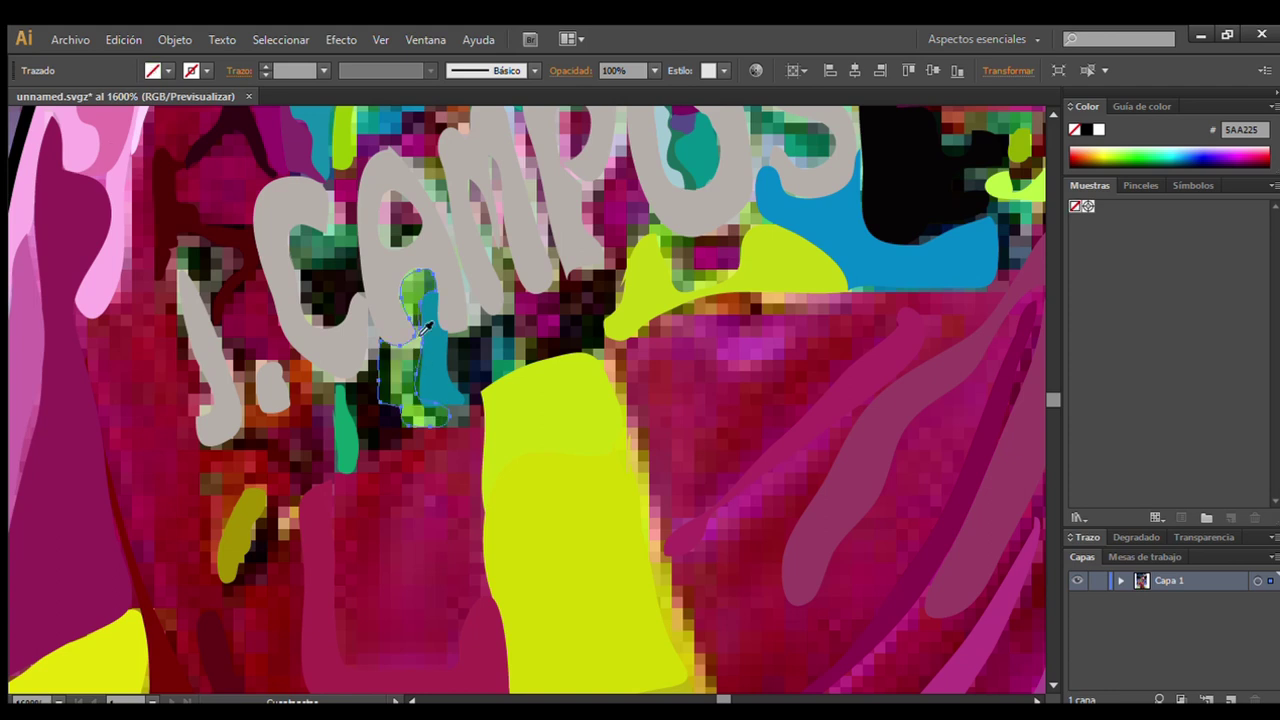
Fit the artboard in view and zoom to show the traced player beside the photo.
click(355, 255)
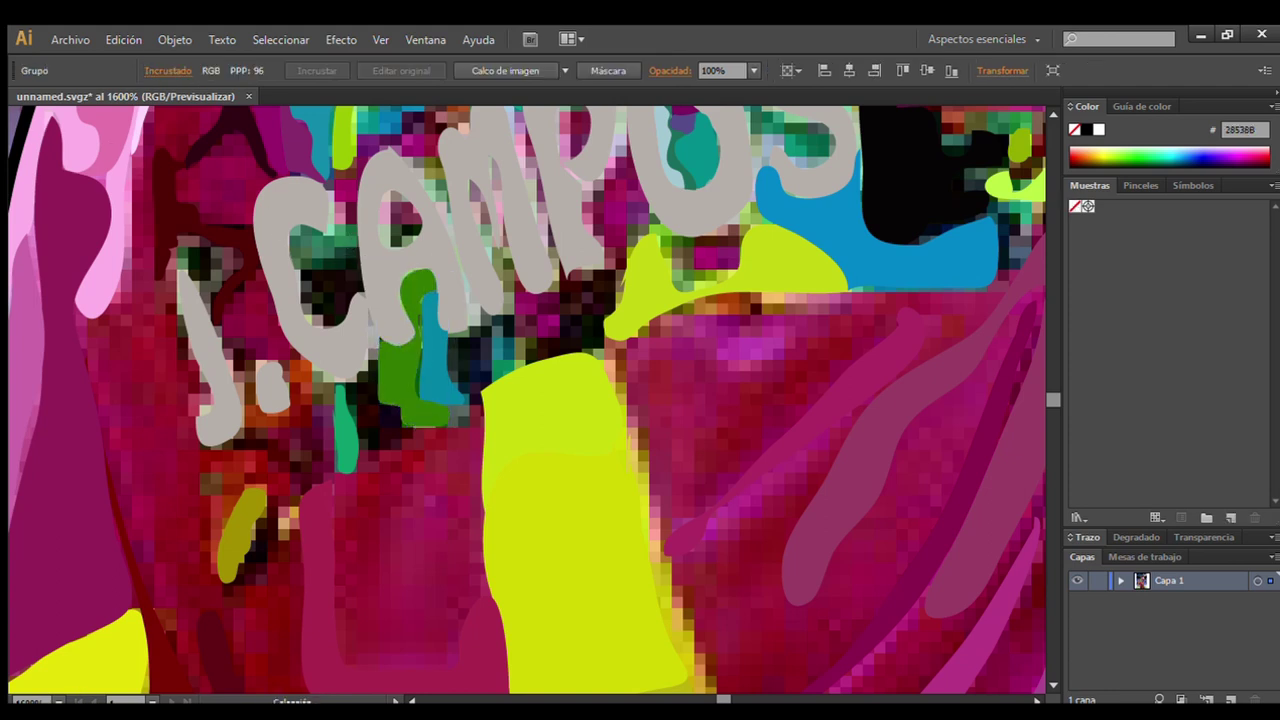
key(ctrl+0)
key(ctrl+plus)
key(ctrl+plus)
key(ctrl+plus)
Bring the gap into view and trace a light sliver along the black outline.
drag(510, 420, 875, 427)
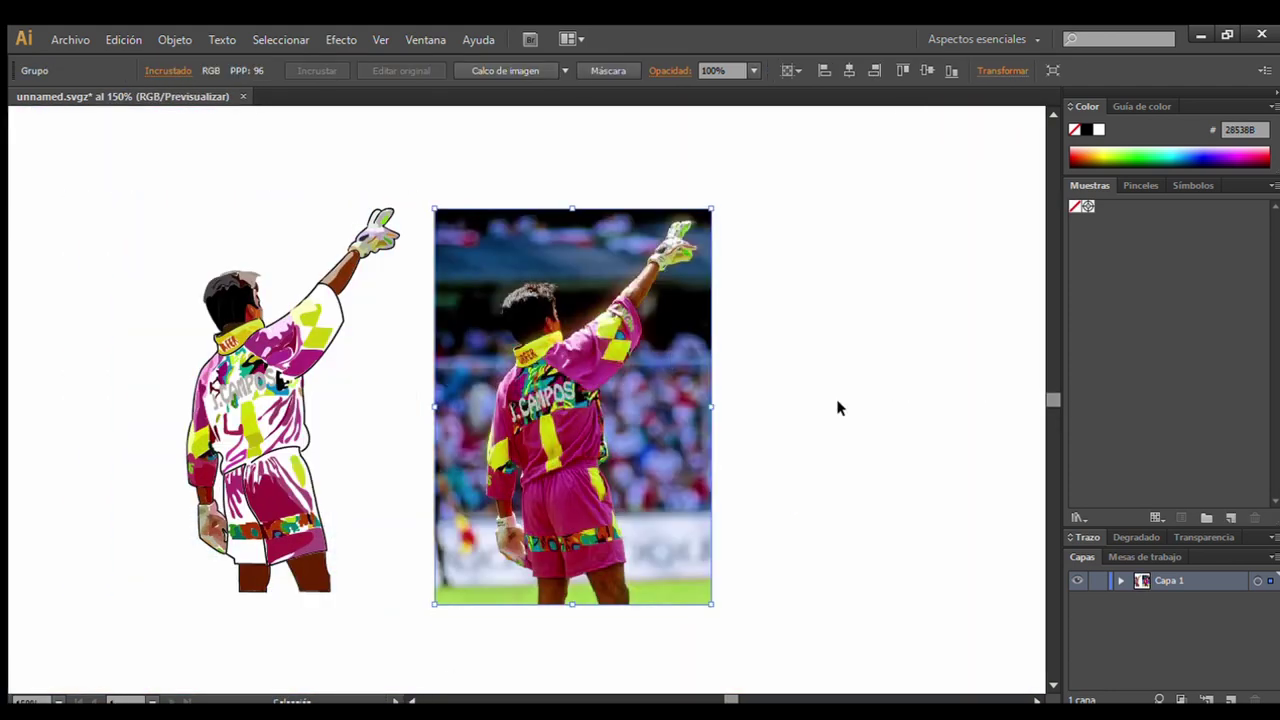
key(ctrl+z)
scroll(274, 394, up, 5)
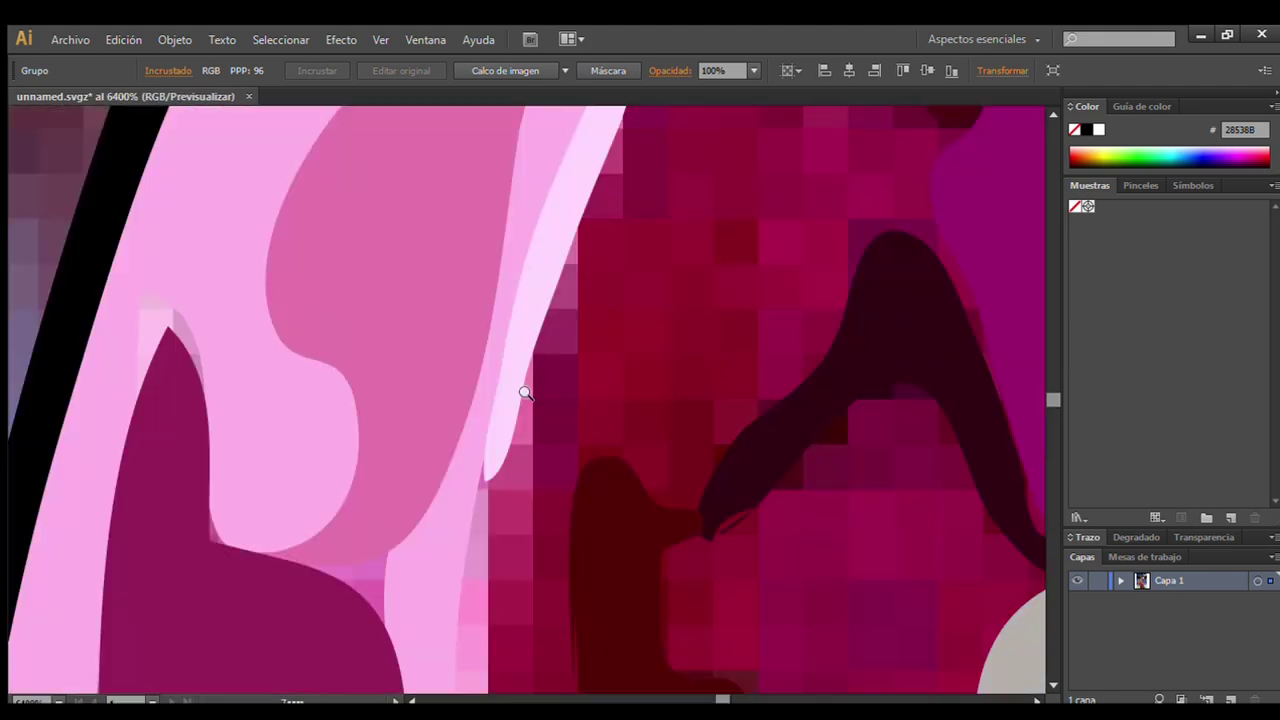
scroll(540, 398, up, 2)
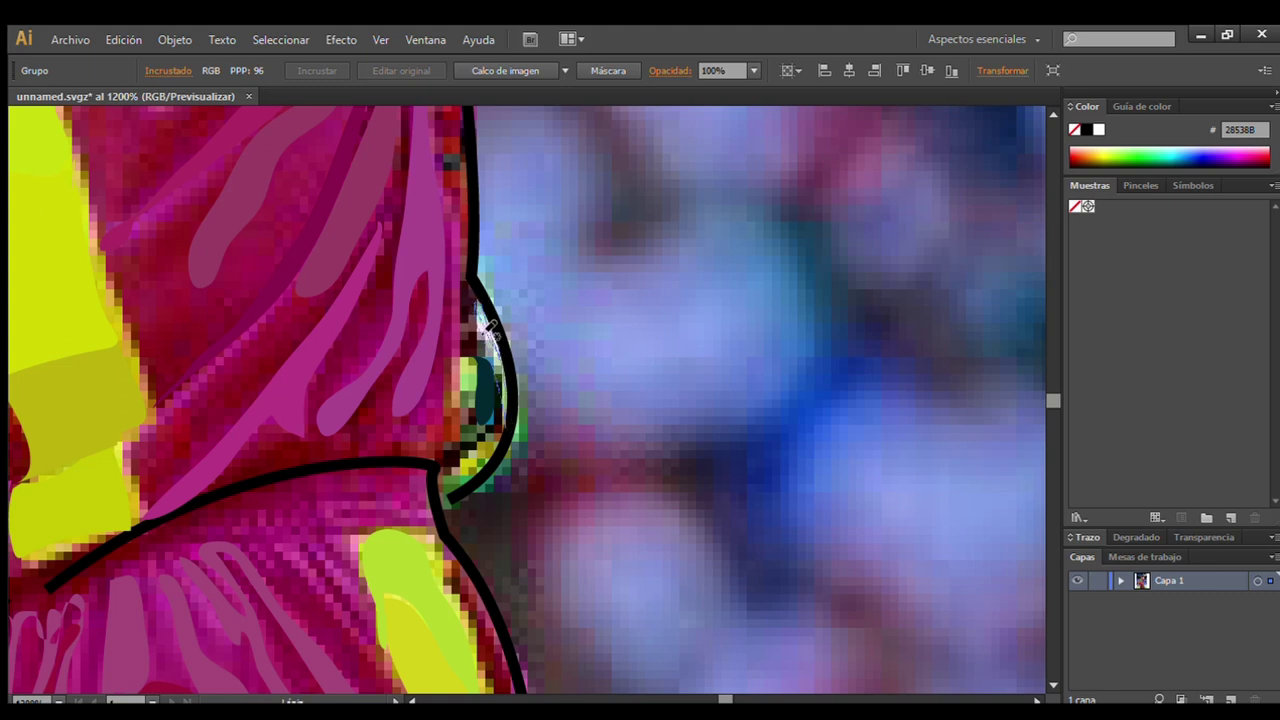
mouse_move(488, 330)
mouse_down()
mouse_move(497, 352)
mouse_move(485, 324)
mouse_up()
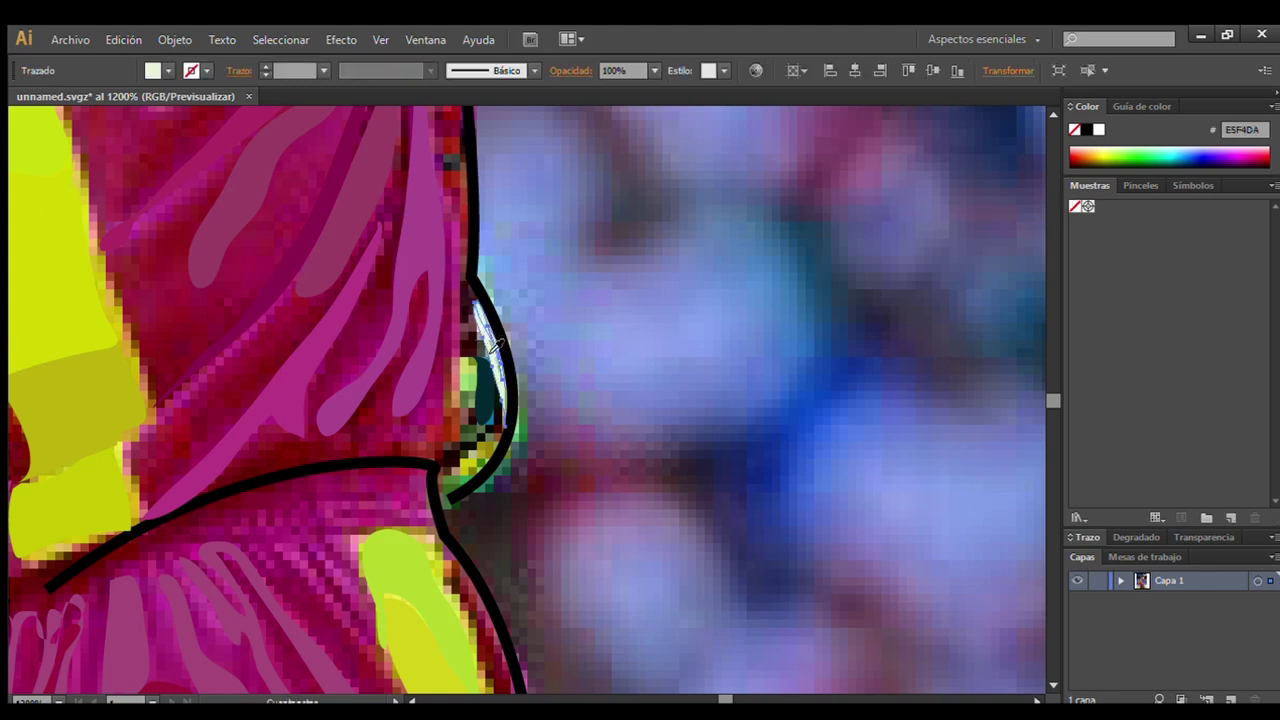
ctrl+click(199, 296)
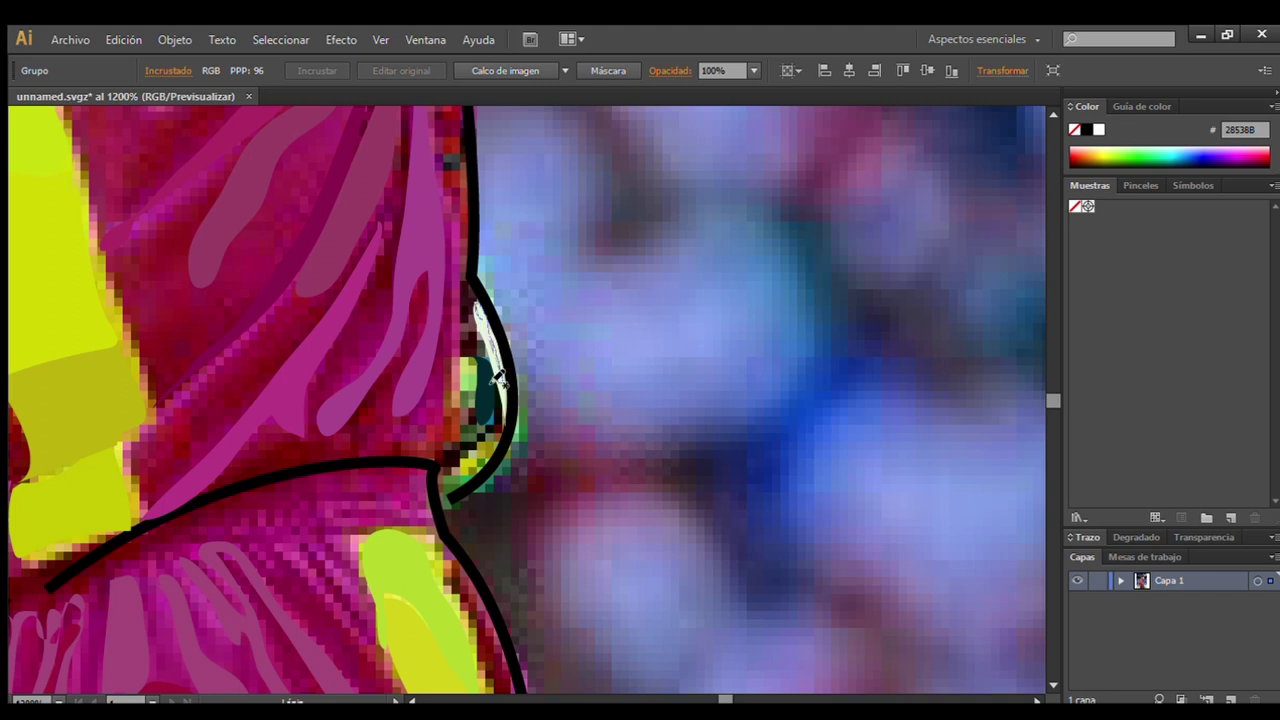
drag(487, 320, 497, 370)
ctrl+click(703, 384)
Fill a yellow-green sliver at the outline and add a short stroke beside it.
ctrl+click(472, 304)
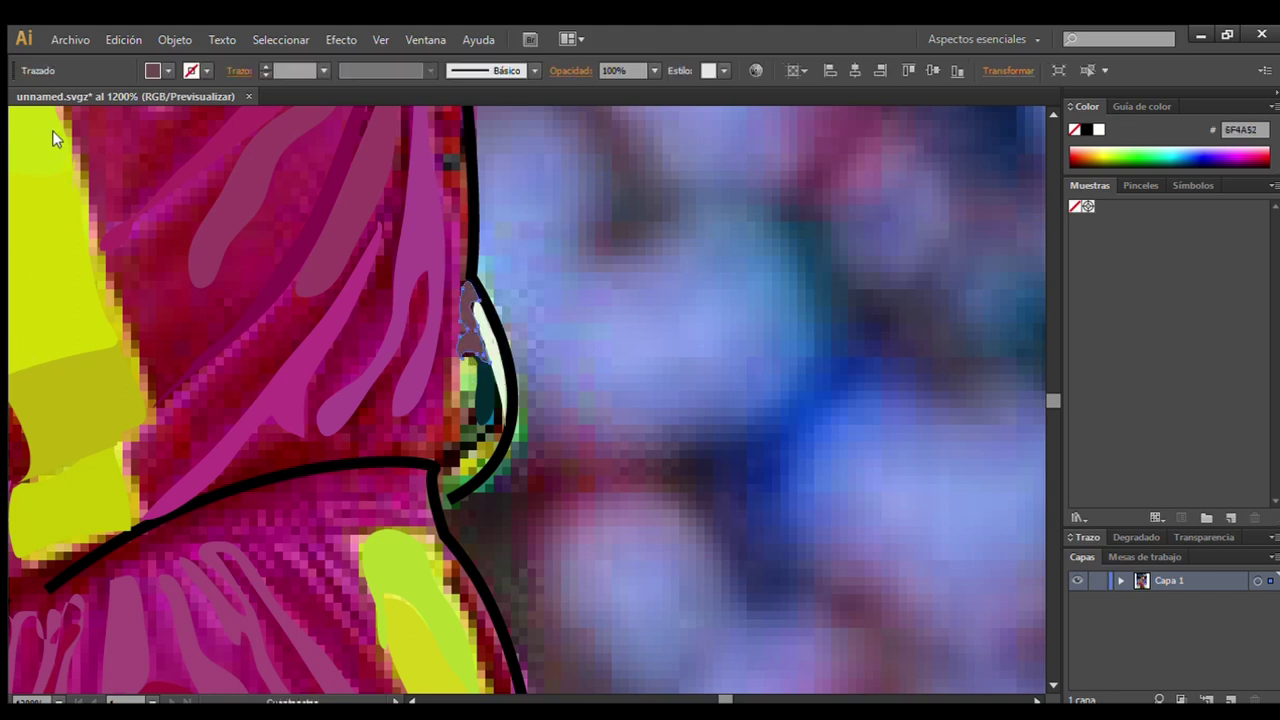
ctrl+click(646, 208)
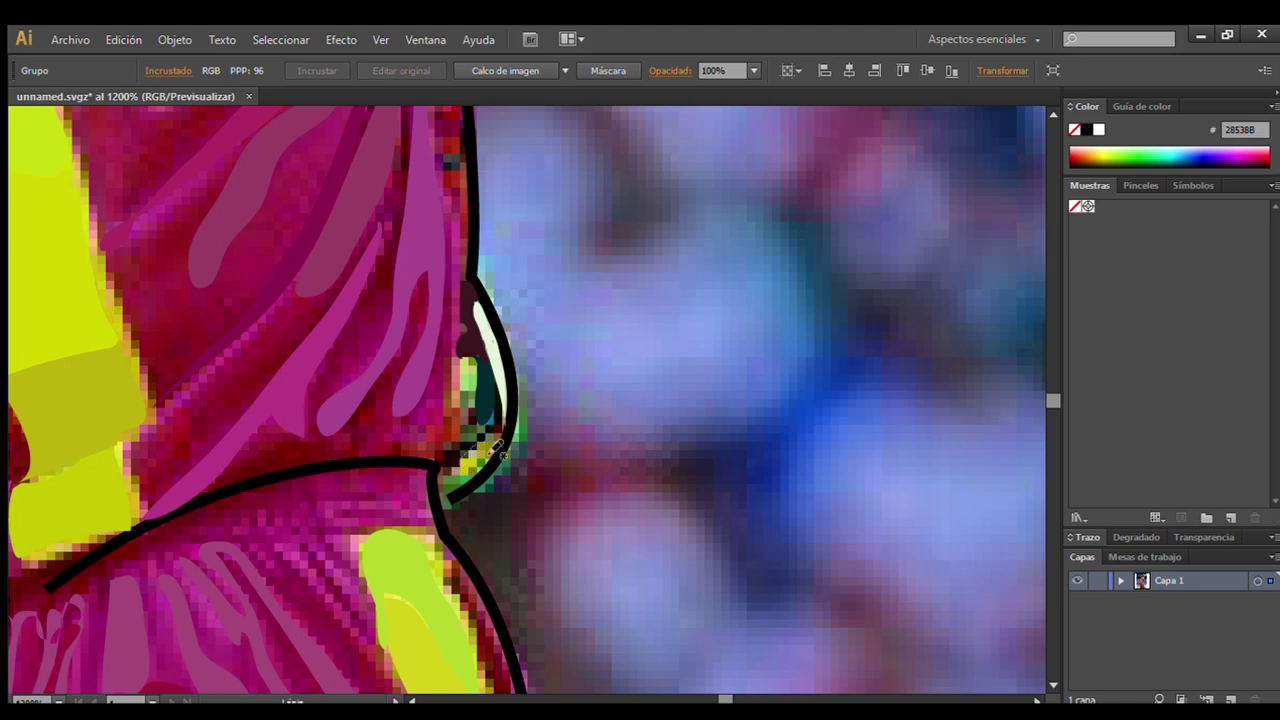
drag(492, 451, 460, 476)
ctrl+click(220, 223)
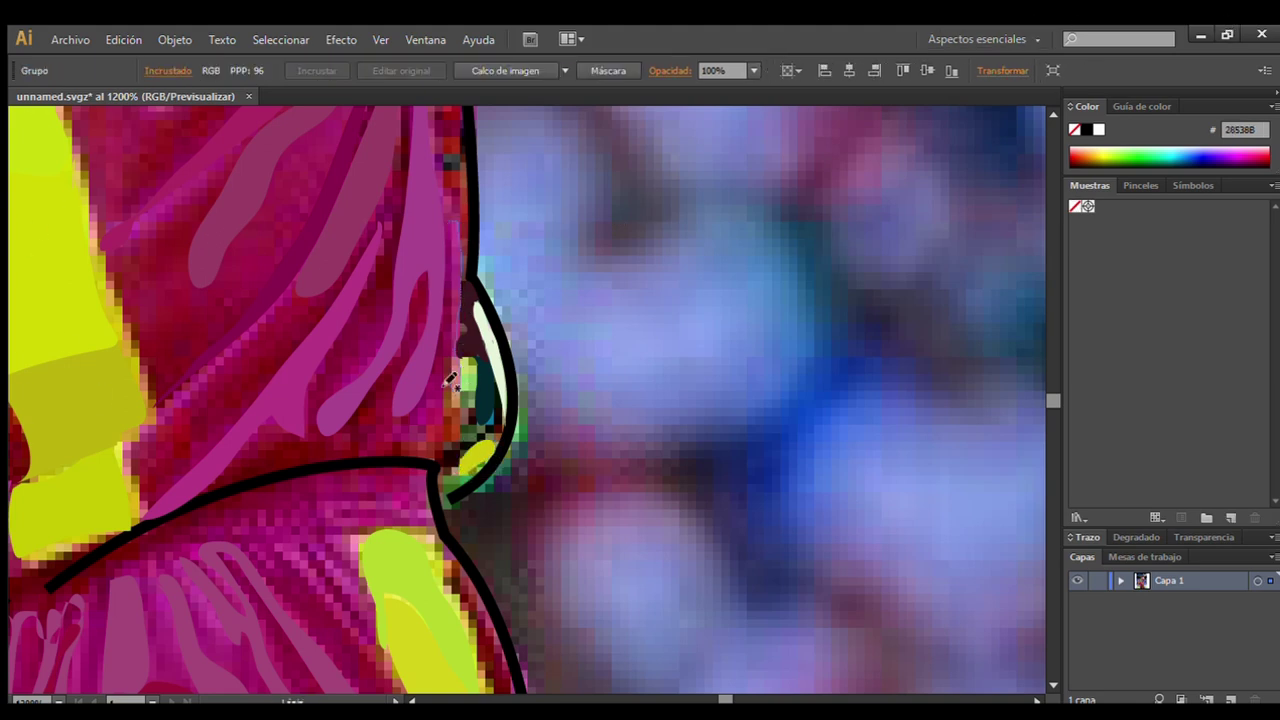
mouse_move(450, 380)
mouse_down()
mouse_move(478, 428)
mouse_move(450, 446)
mouse_up()
ctrl+click(37, 394)
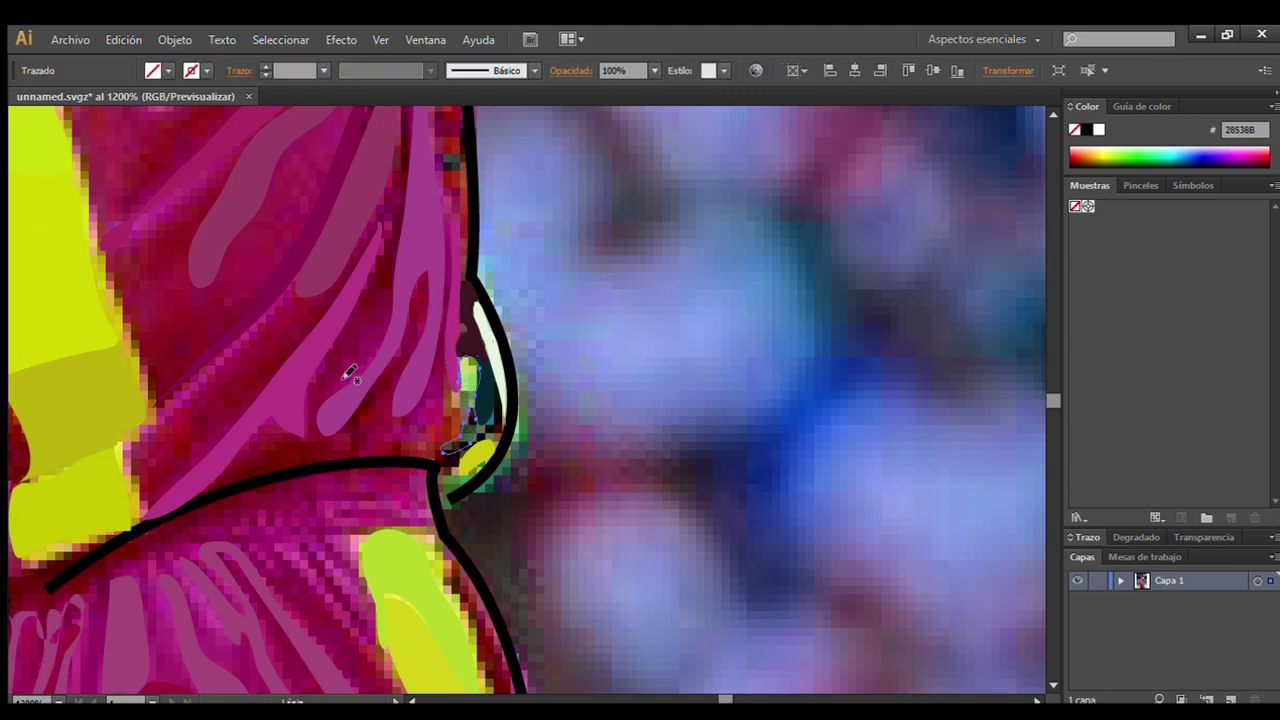
Draw a yellow shape in the gap beside the arm.
ctrl+click(34, 114)
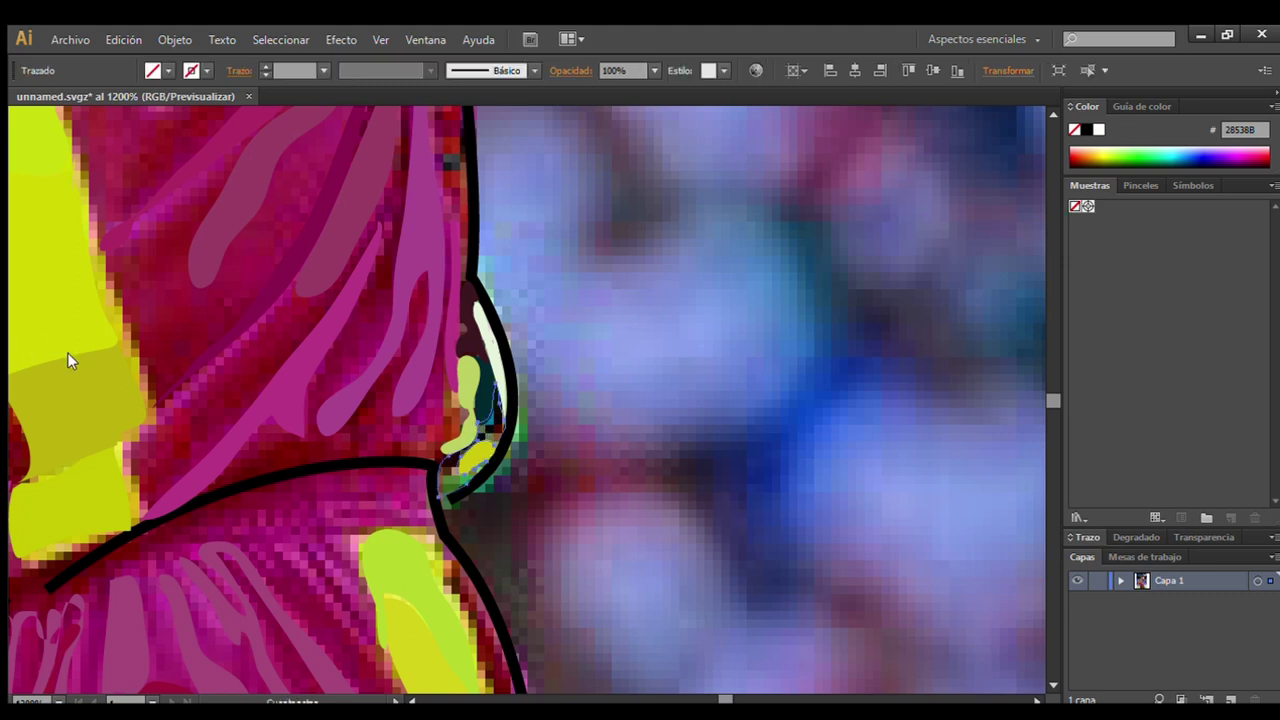
drag(495, 432, 449, 470)
ctrl+click(862, 239)
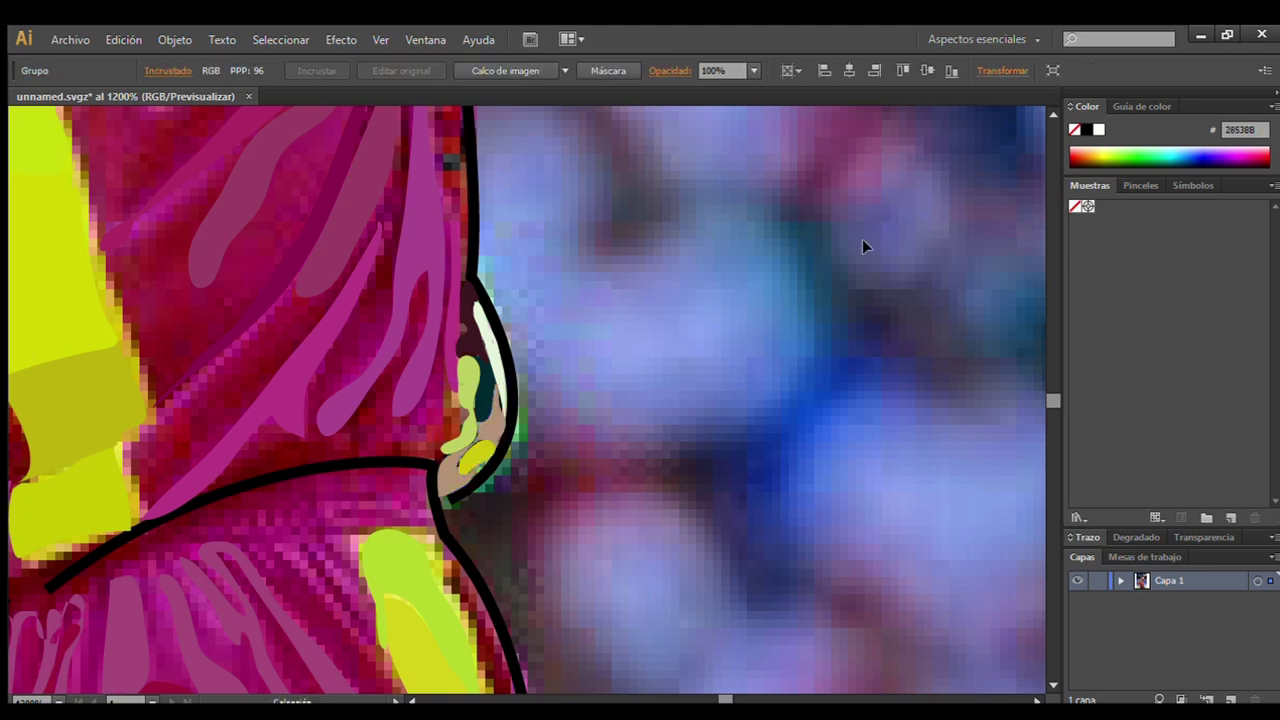
scroll(862, 239, up, 5)
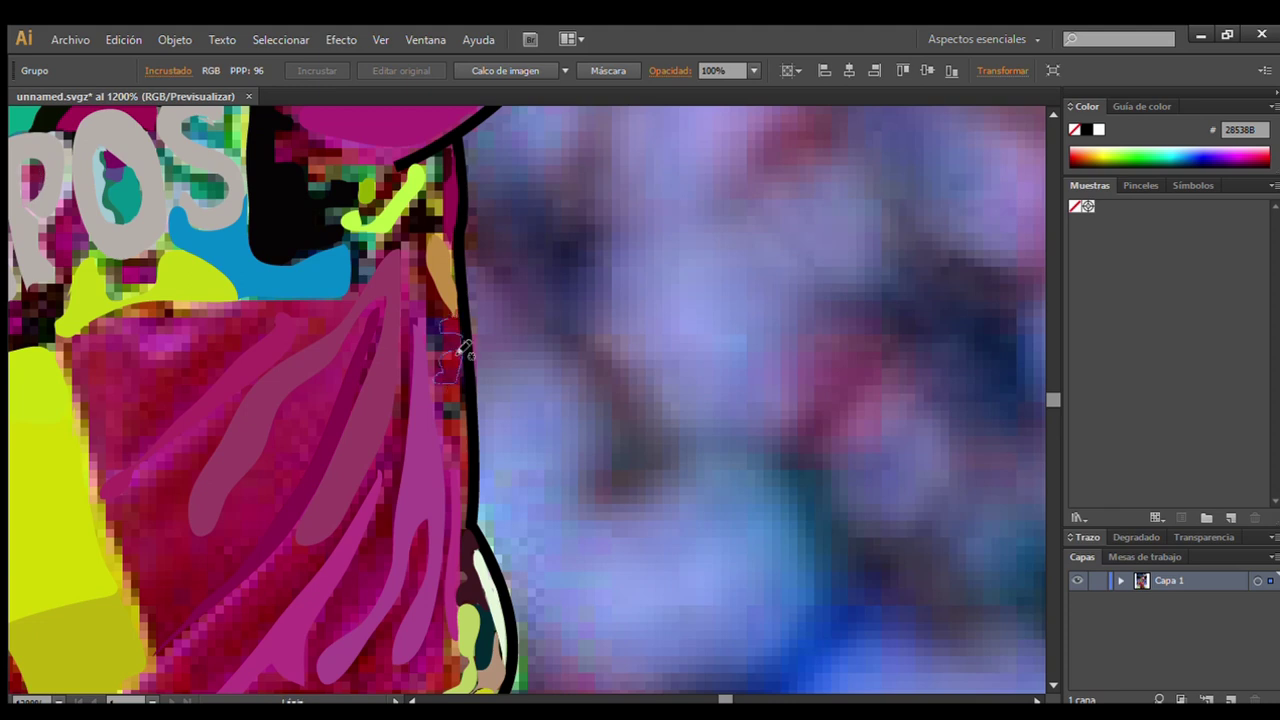
Draw small dark-red shading marks on the jersey edge and near the shoulder.
drag(456, 350, 440, 378)
ctrl+click(155, 215)
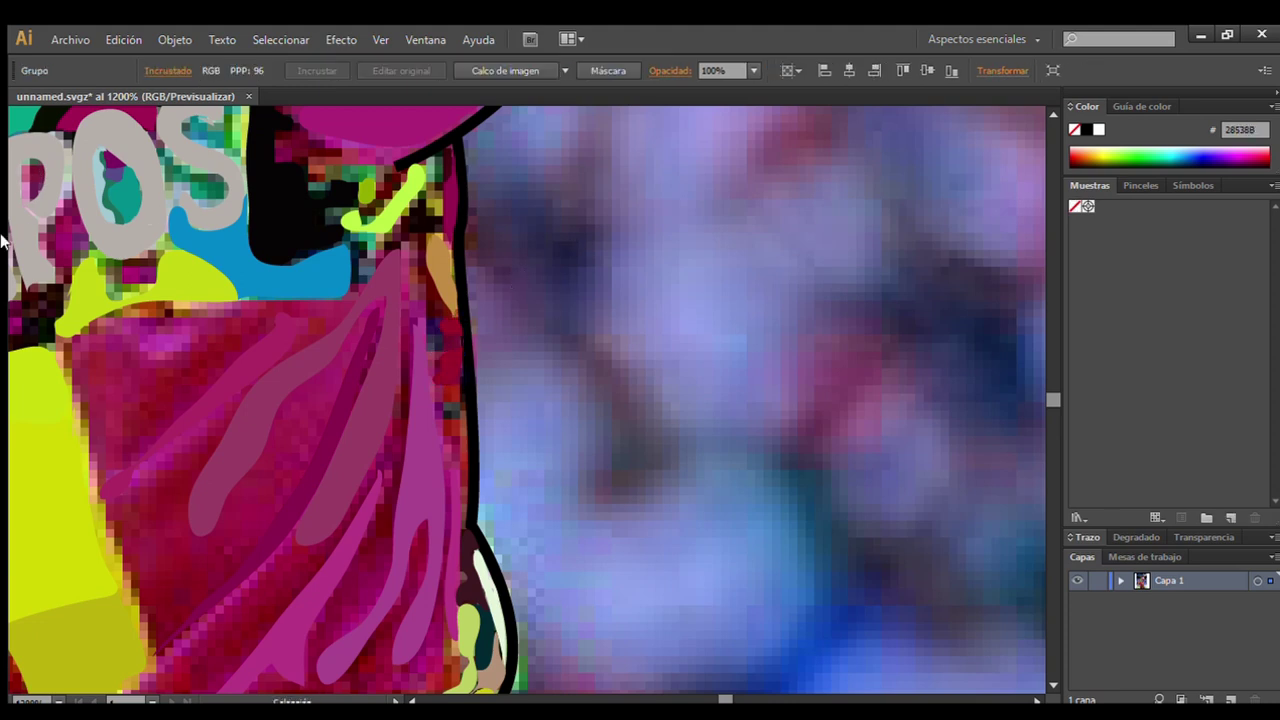
drag(443, 334, 432, 346)
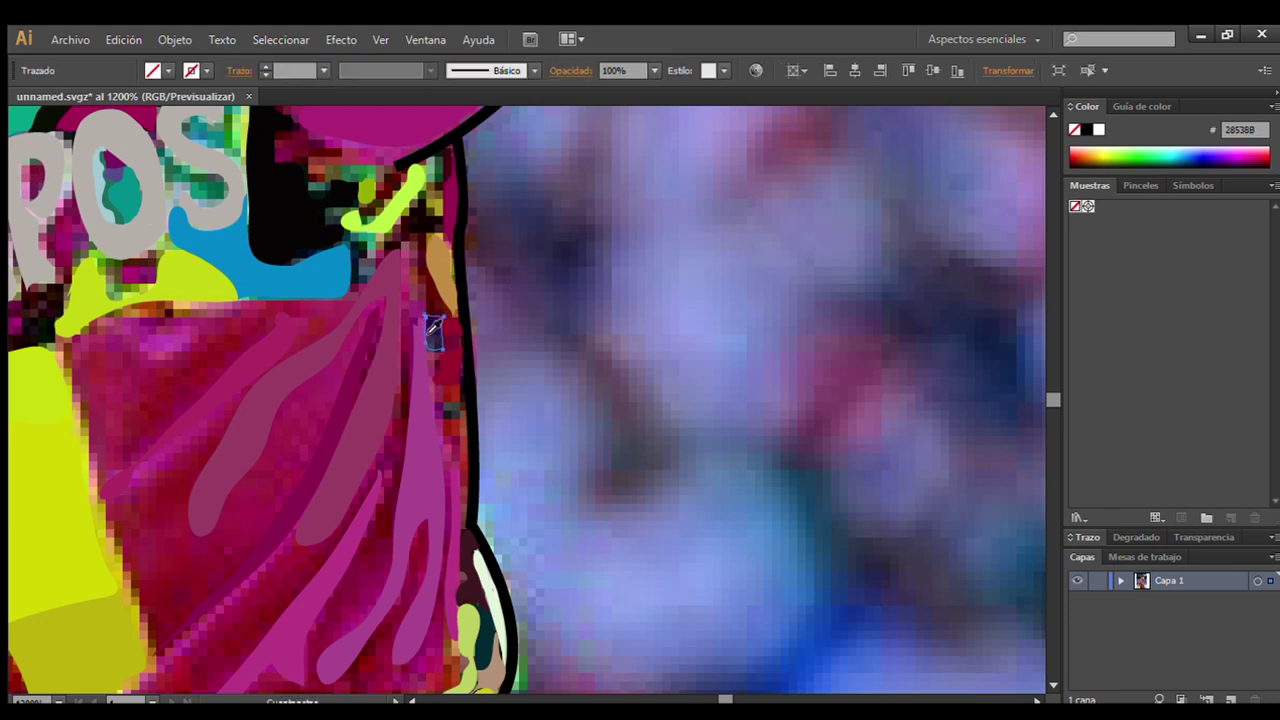
ctrl+click(729, 277)
drag(408, 222, 418, 205)
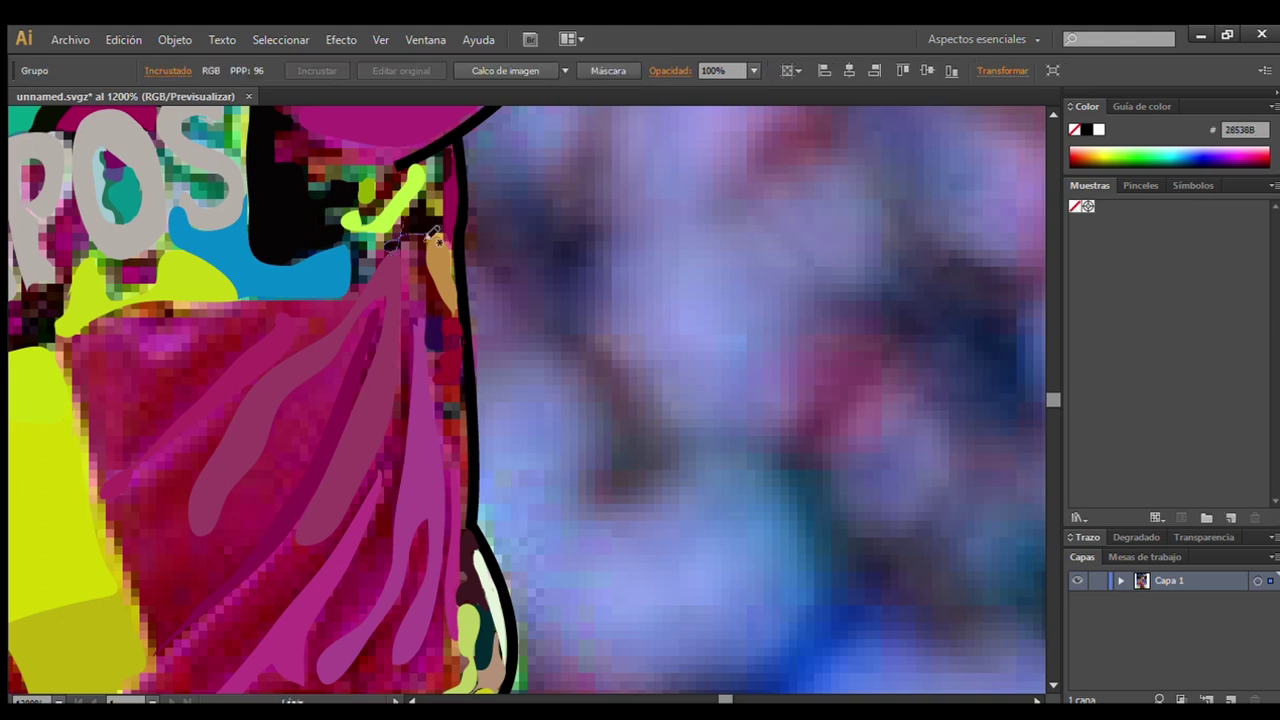
ctrl+click(508, 306)
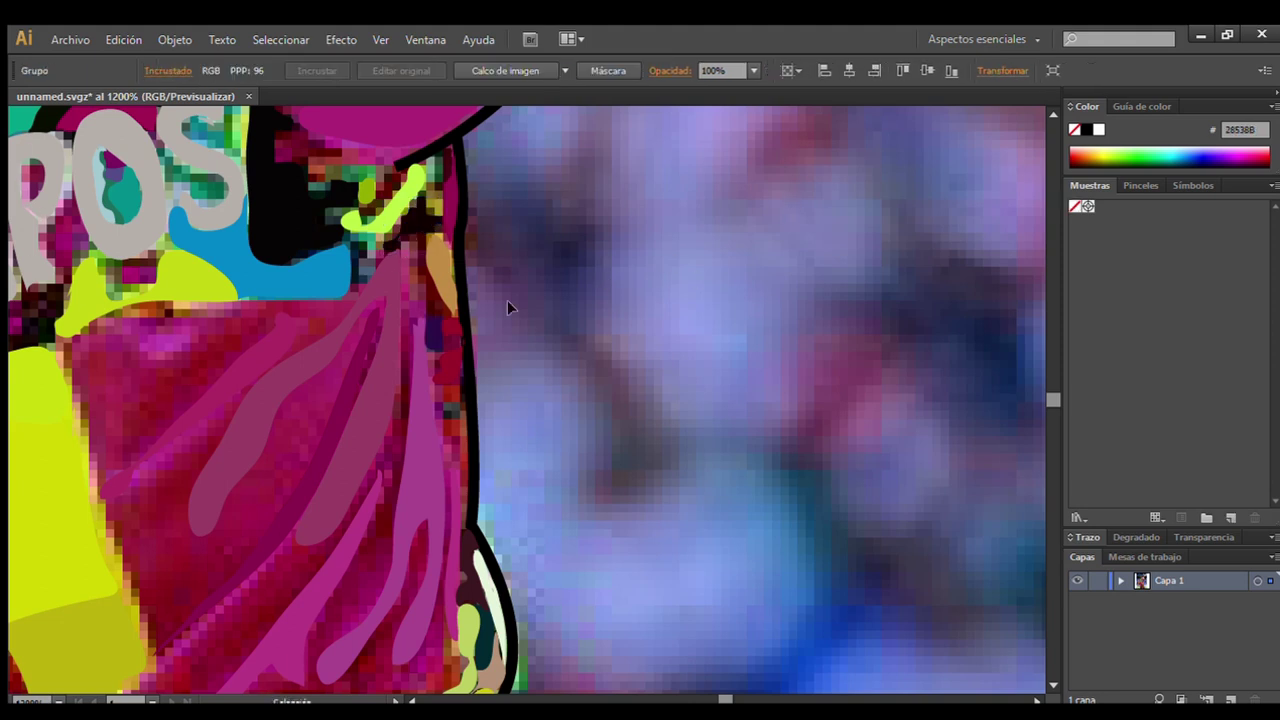
Sketch several shading folds across the jersey back, undoing each attempt.
scroll(409, 699, left, 5)
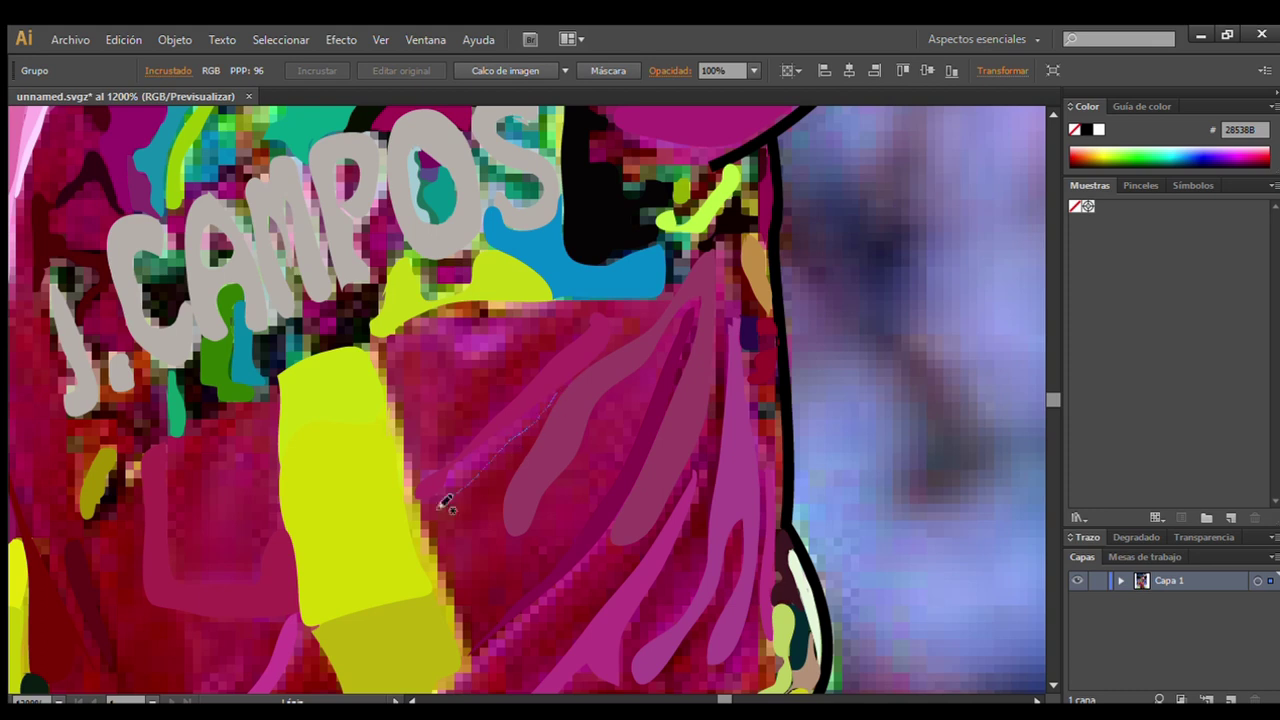
drag(571, 386, 568, 388)
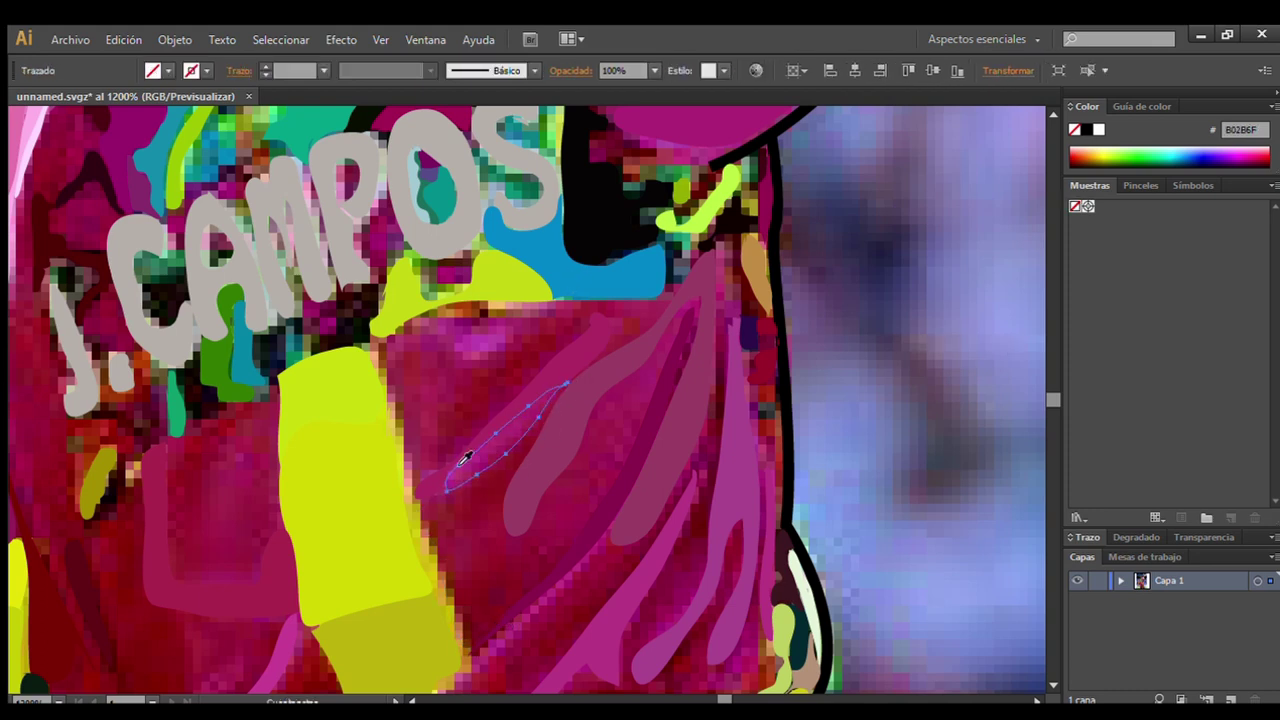
key(ctrl+z)
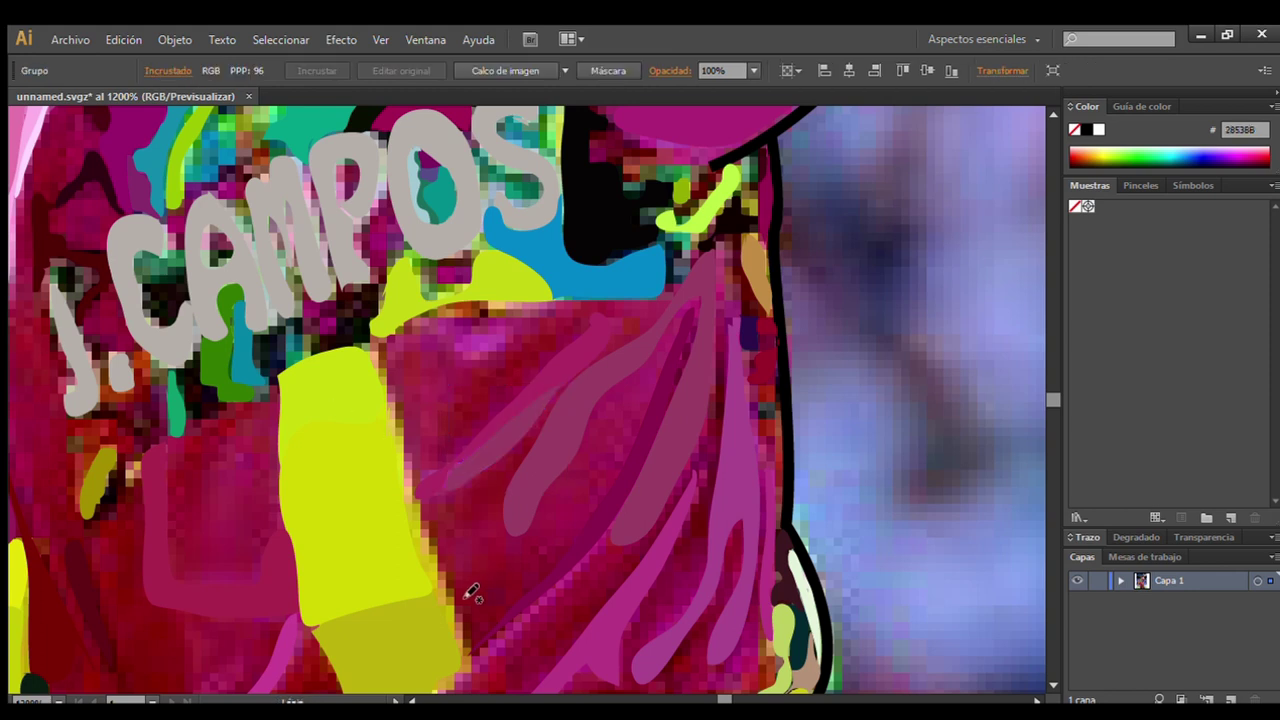
drag(497, 507, 462, 588)
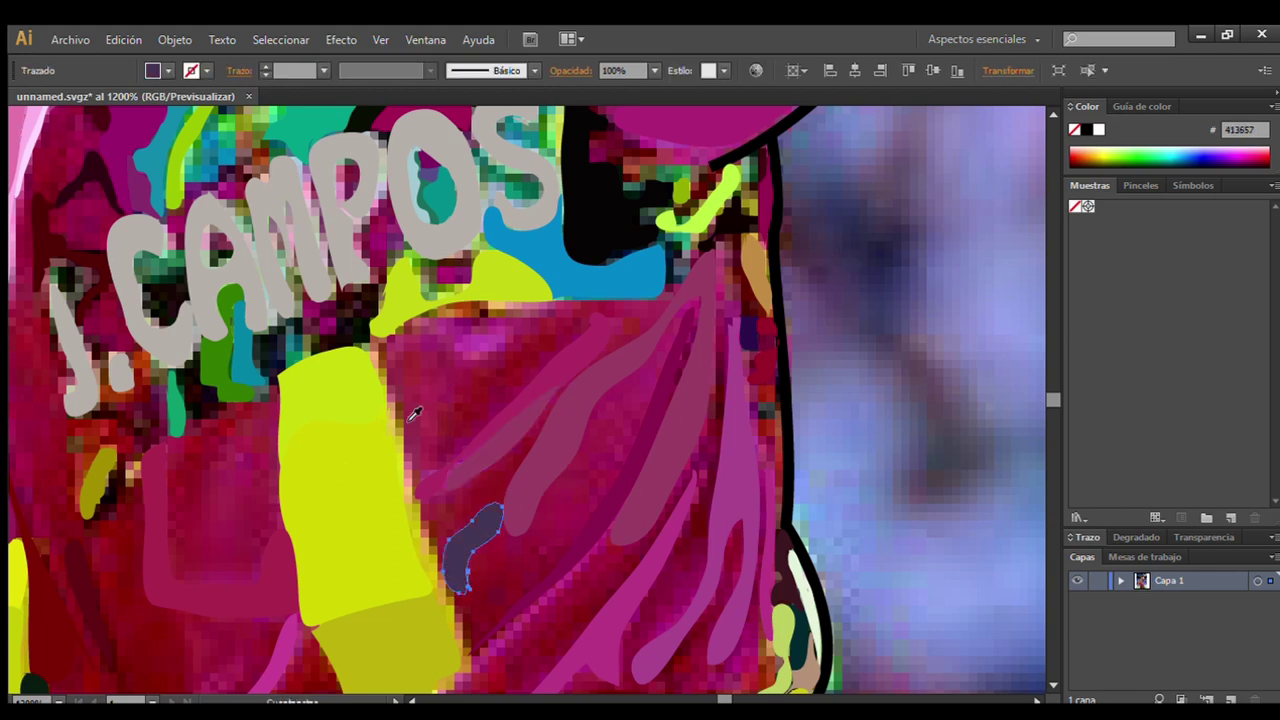
key(ctrl+z)
mouse_move(695, 303)
mouse_down()
mouse_move(648, 418)
mouse_move(693, 306)
mouse_up()
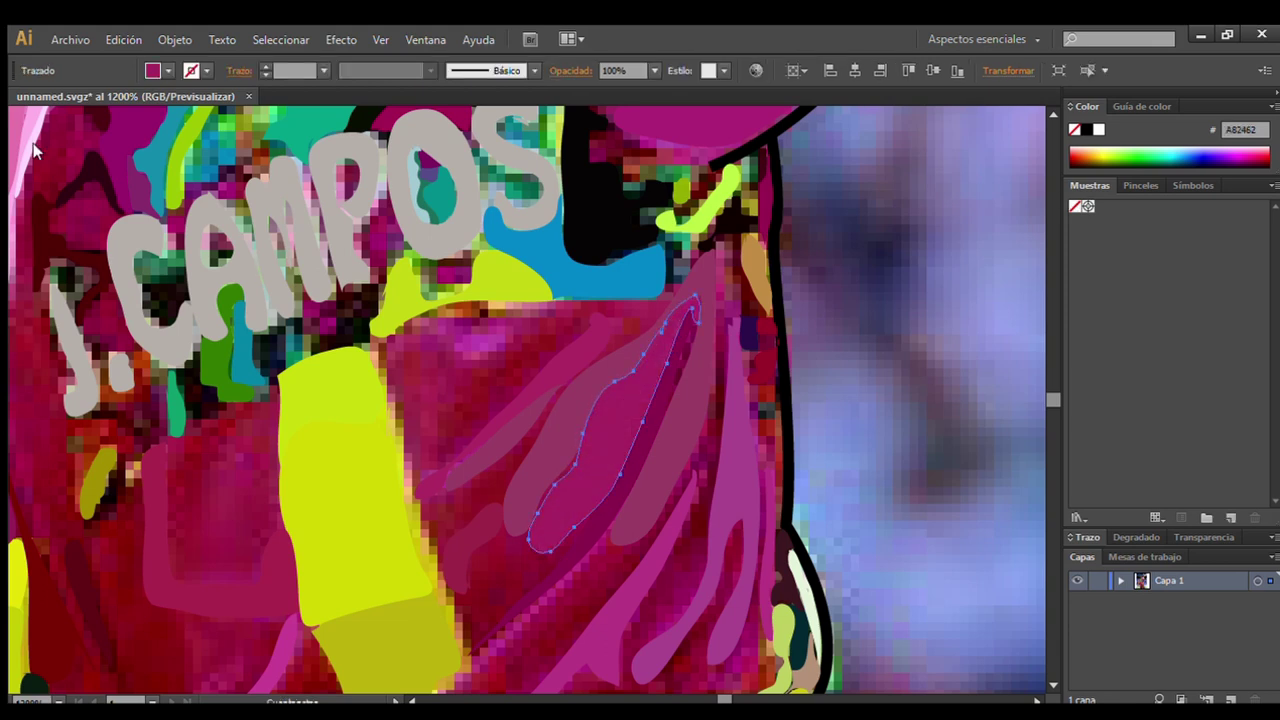
key(ctrl+z)
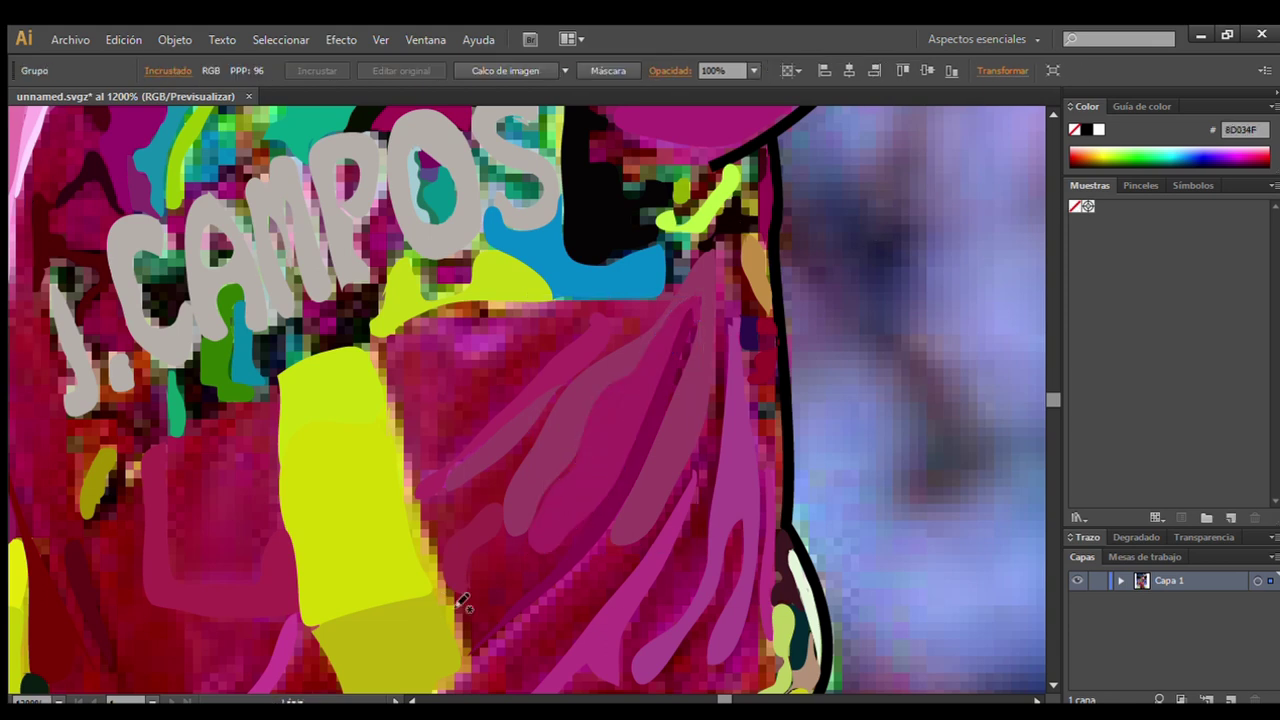
drag(507, 623, 470, 615)
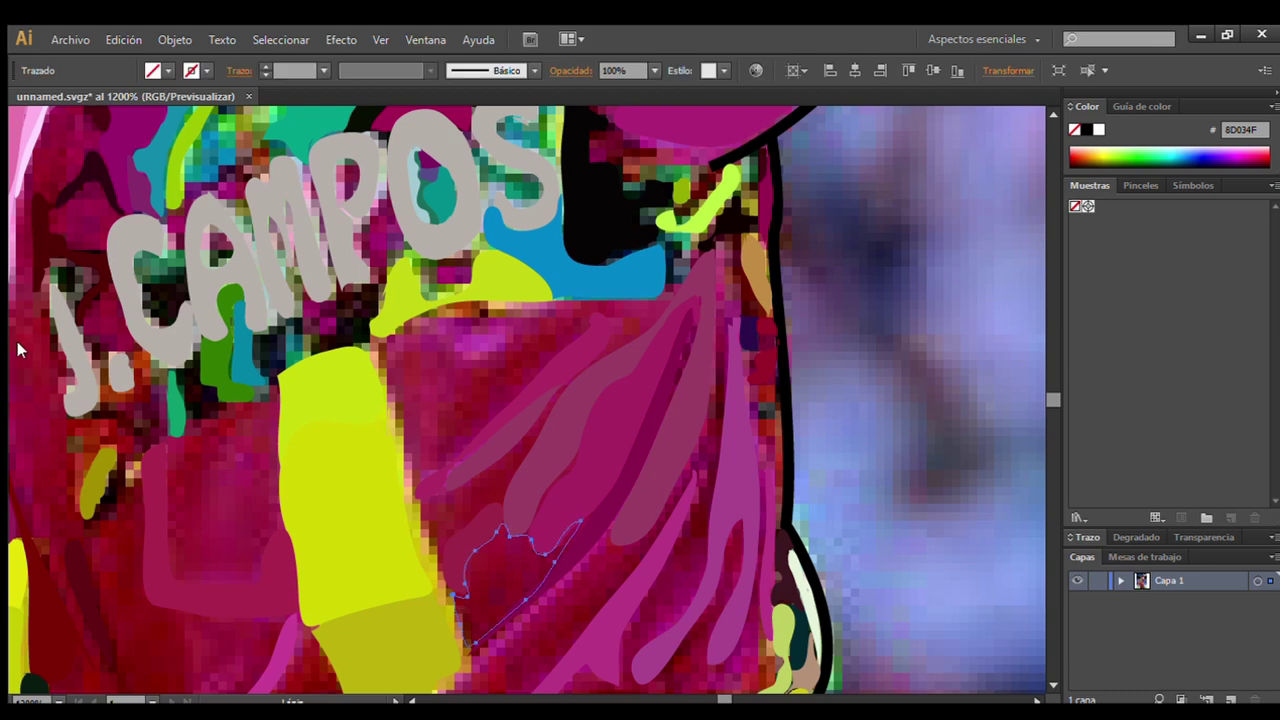
key(ctrl+z)
drag(555, 409, 515, 445)
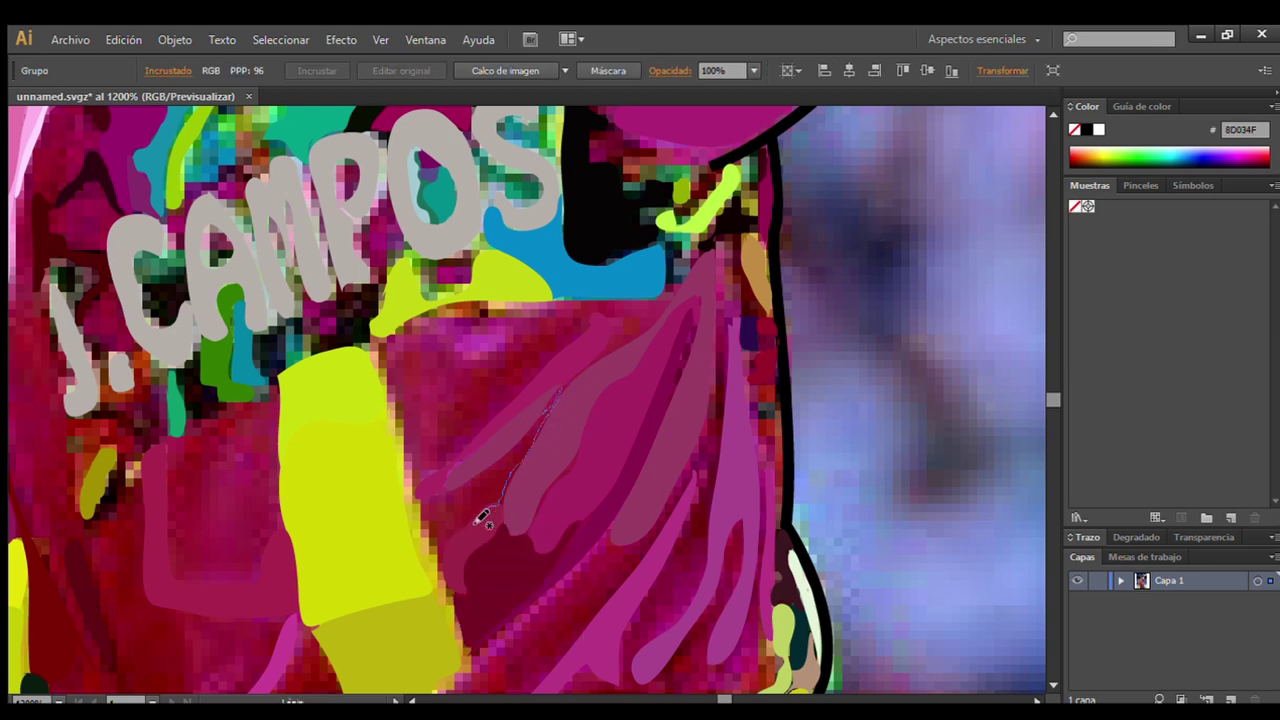
key(ctrl+z)
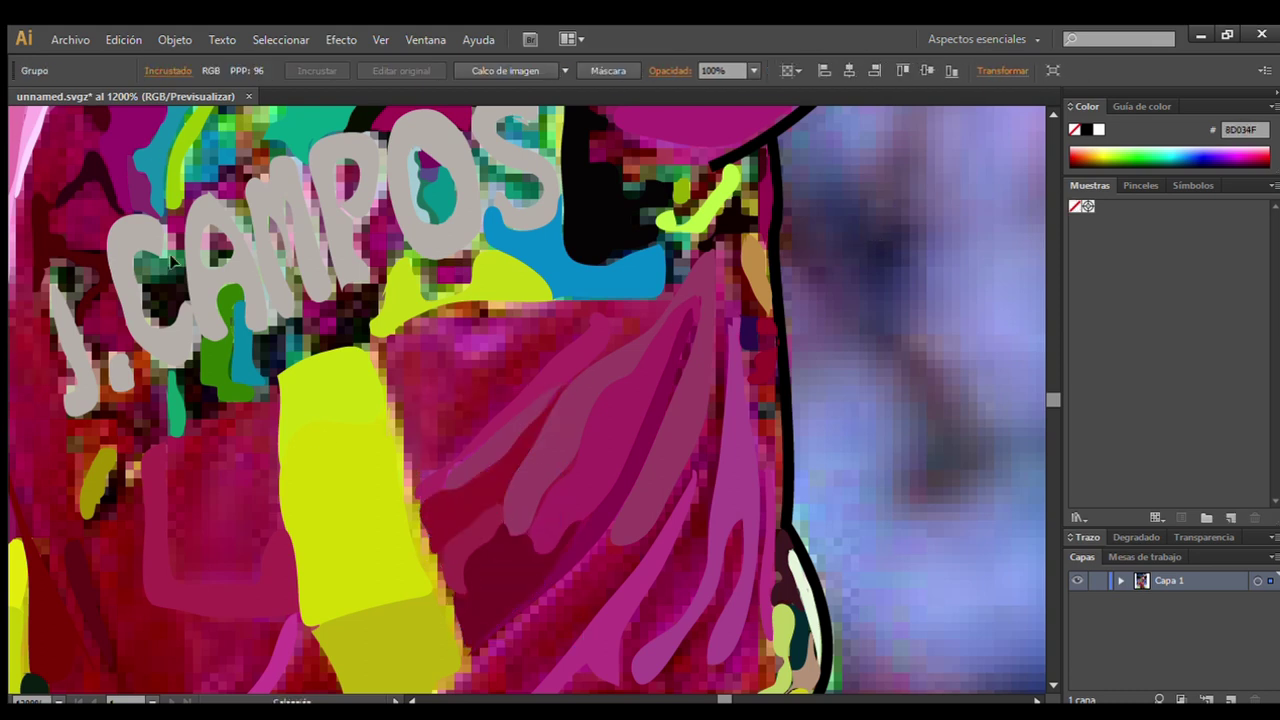
drag(513, 342, 510, 358)
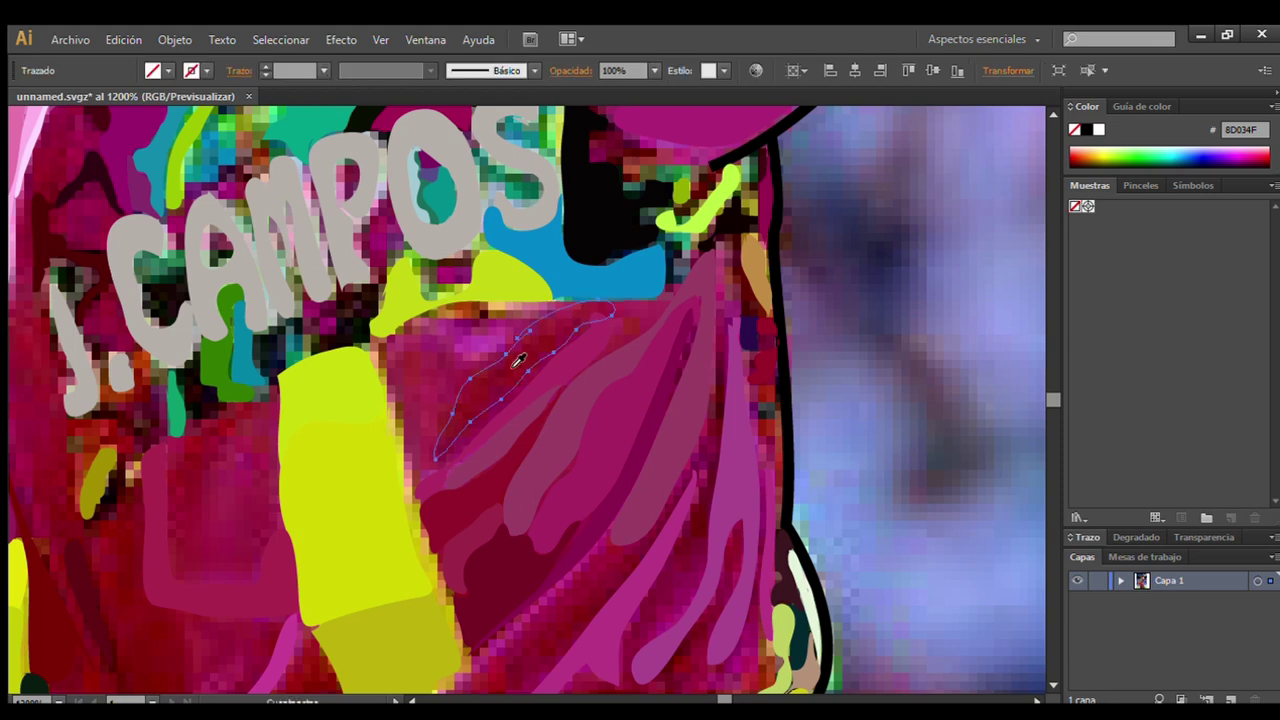
key(ctrl+z)
Try more dark-red folds in the crease and lower back, discarding the unwanted strokes.
scroll(1047, 685, down, 5)
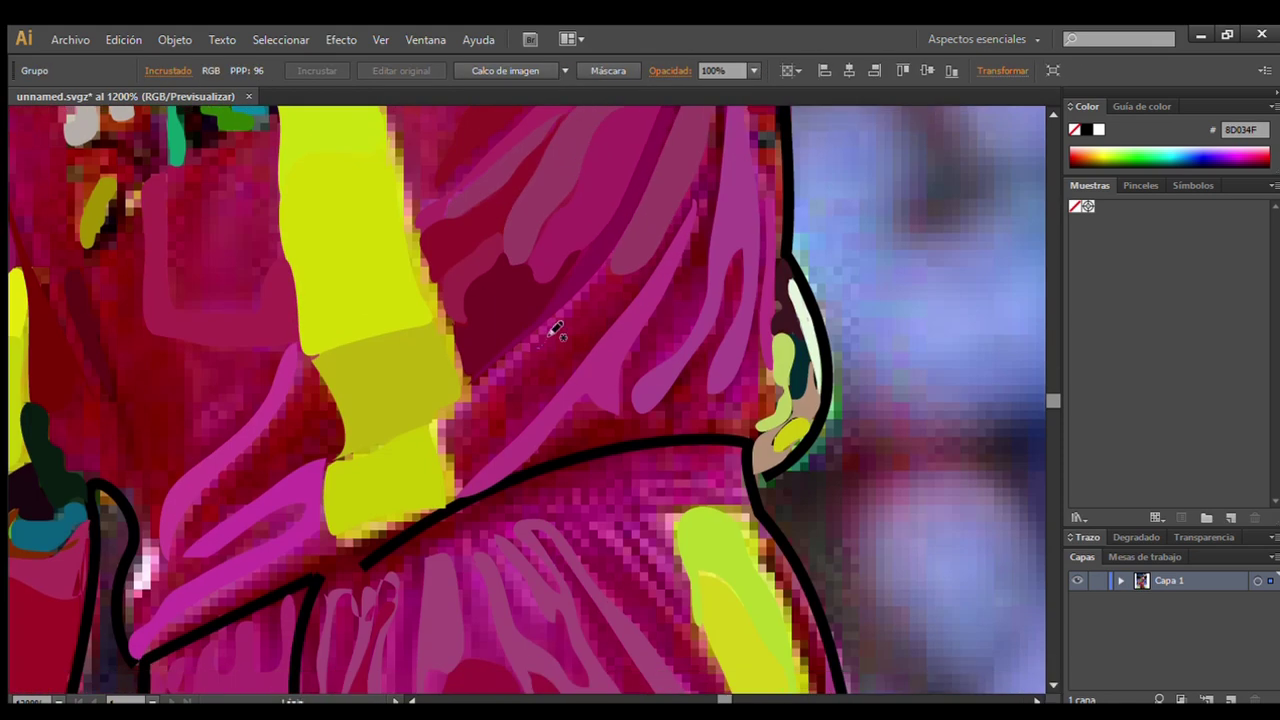
drag(549, 337, 510, 386)
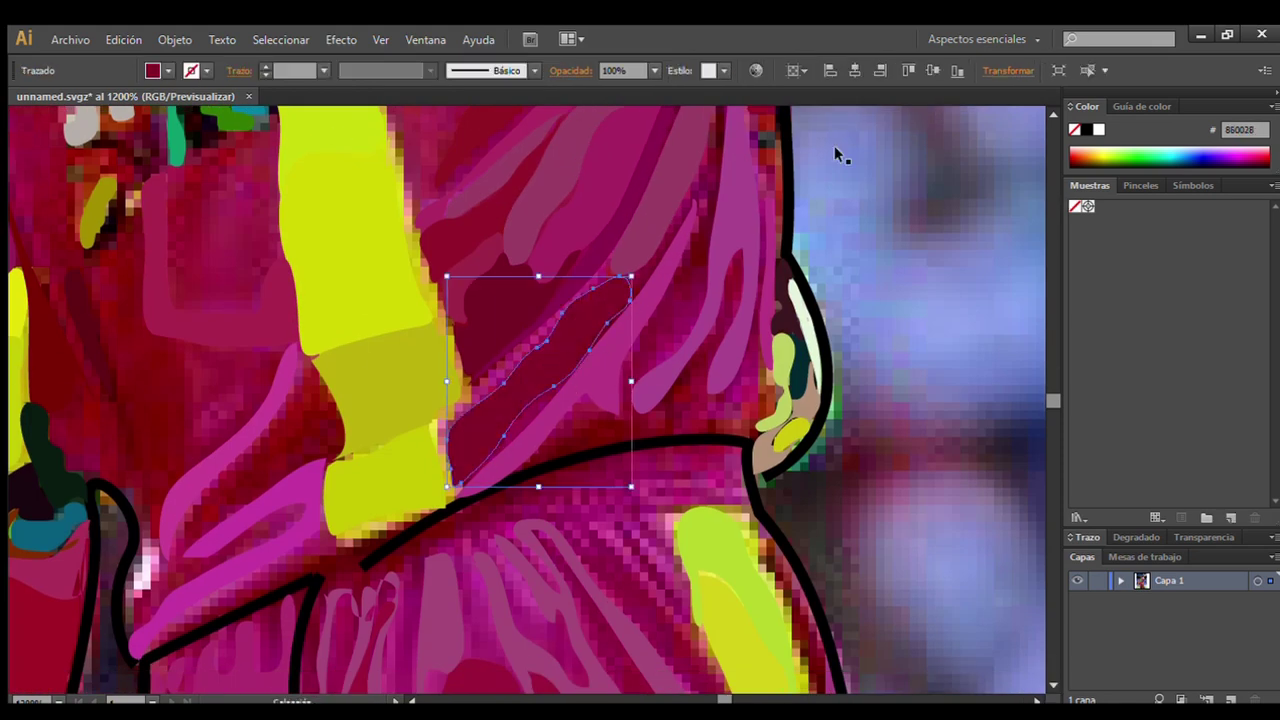
key(ctrl+z)
drag(704, 268, 690, 298)
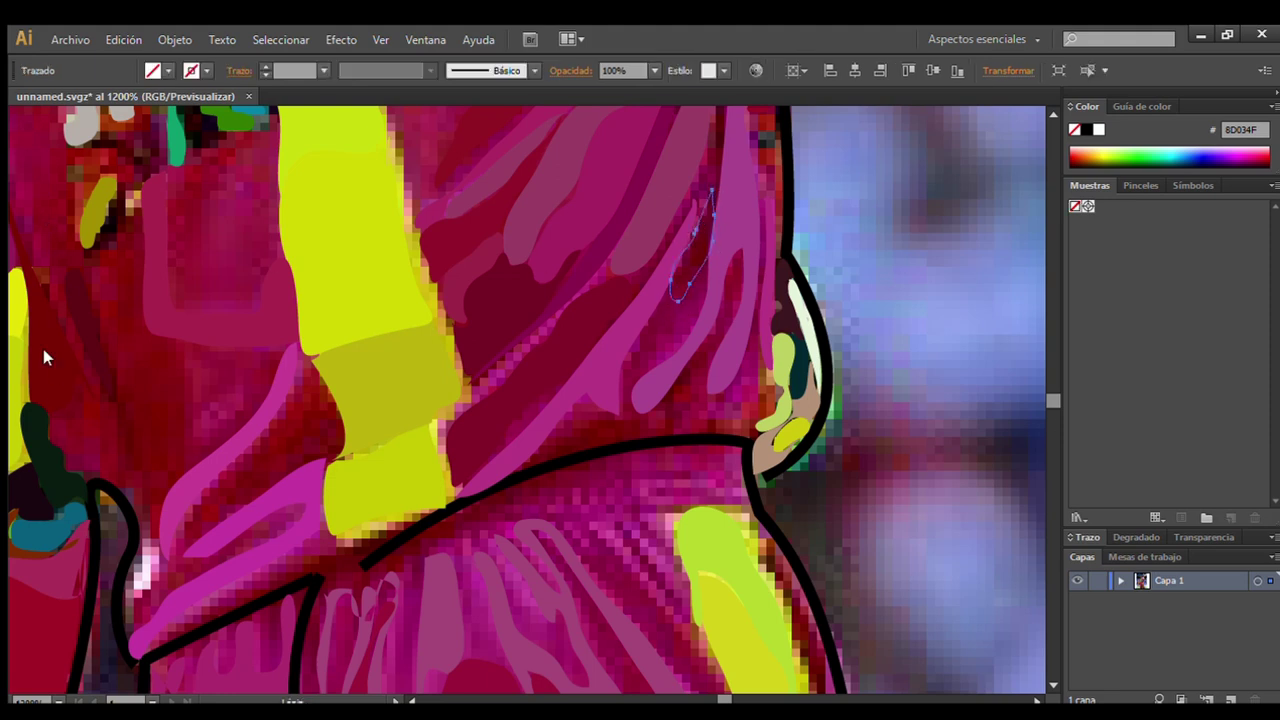
key(ctrl+z)
scroll(230, 388, left, 5)
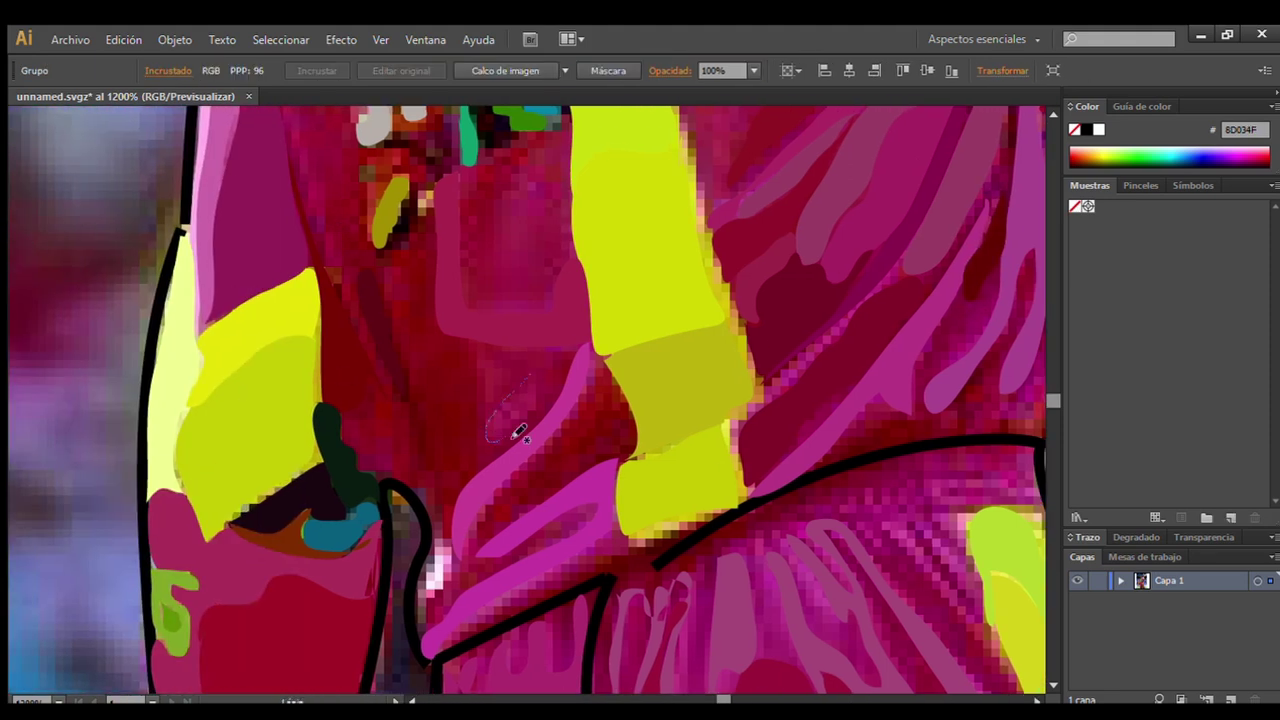
drag(519, 430, 516, 432)
key(ctrl+z)
mouse_move(528, 170)
mouse_down()
mouse_move(524, 236)
mouse_move(492, 250)
mouse_move(519, 314)
mouse_move(562, 165)
mouse_up()
key(ctrl+z)
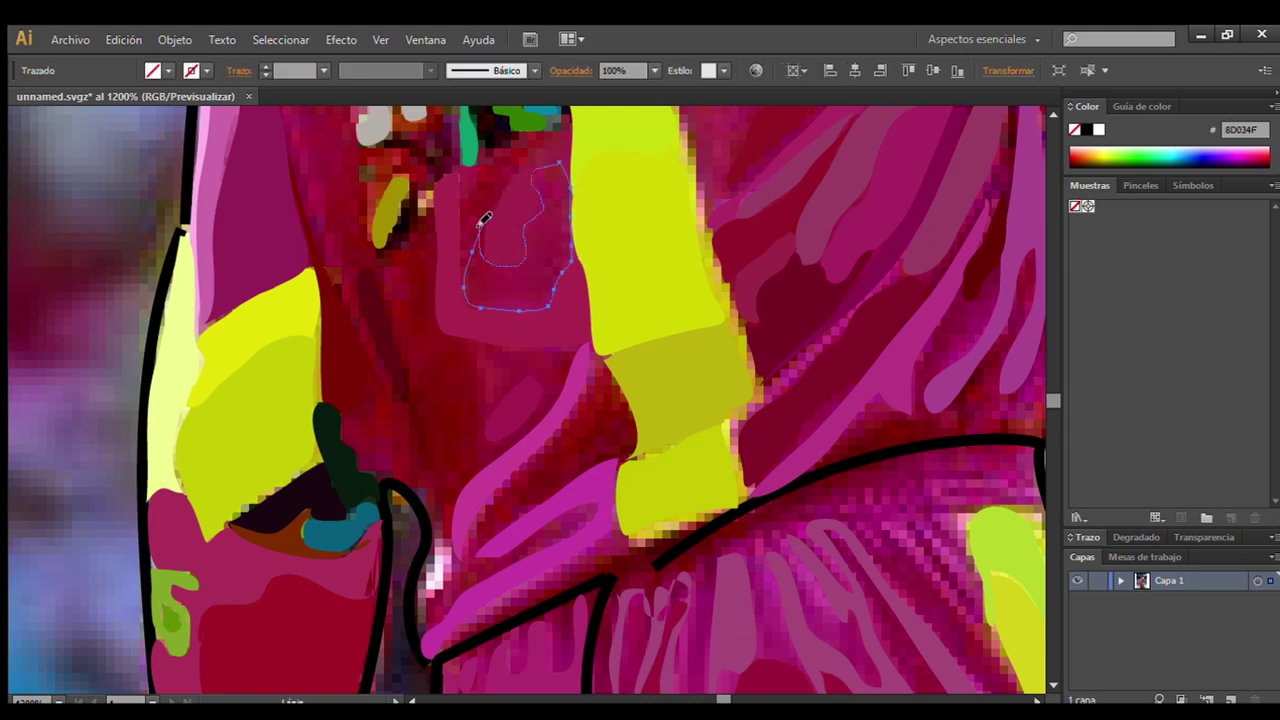
Check the new dark-red shape, then zoom out to the whole artwork.
key(i)
click(249, 271)
key(v)
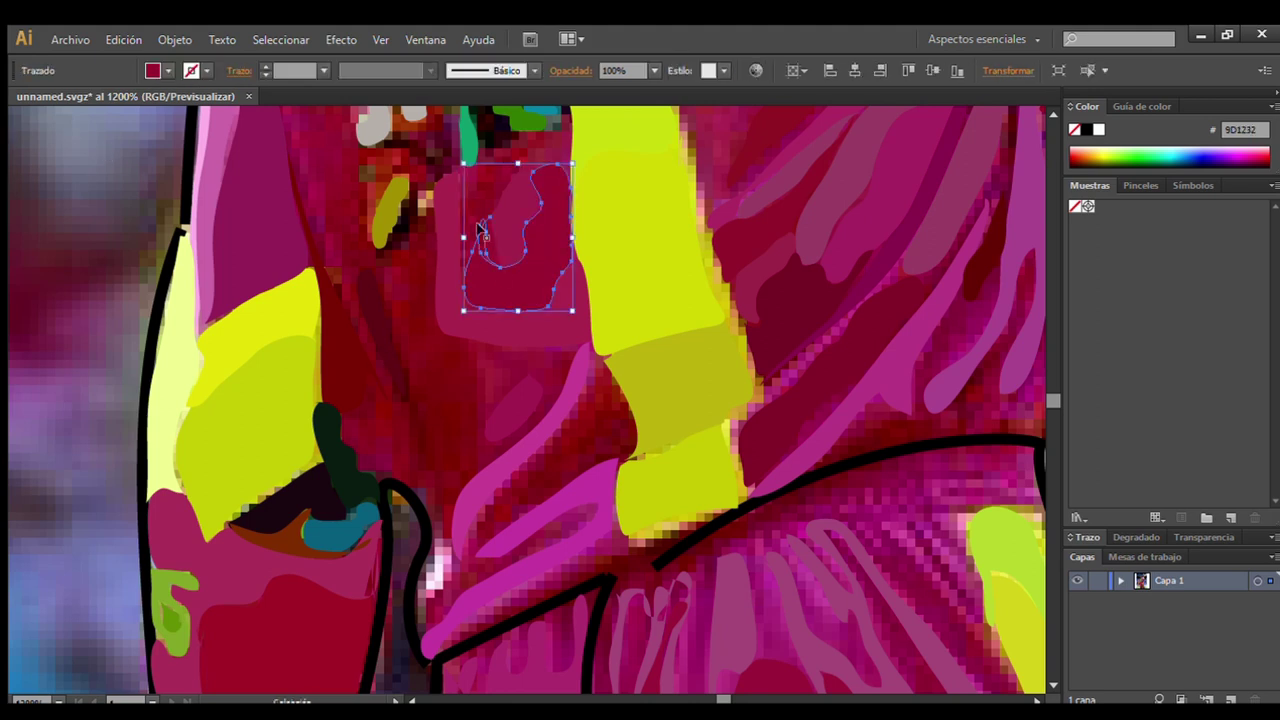
click(477, 227)
key(ctrl+0)
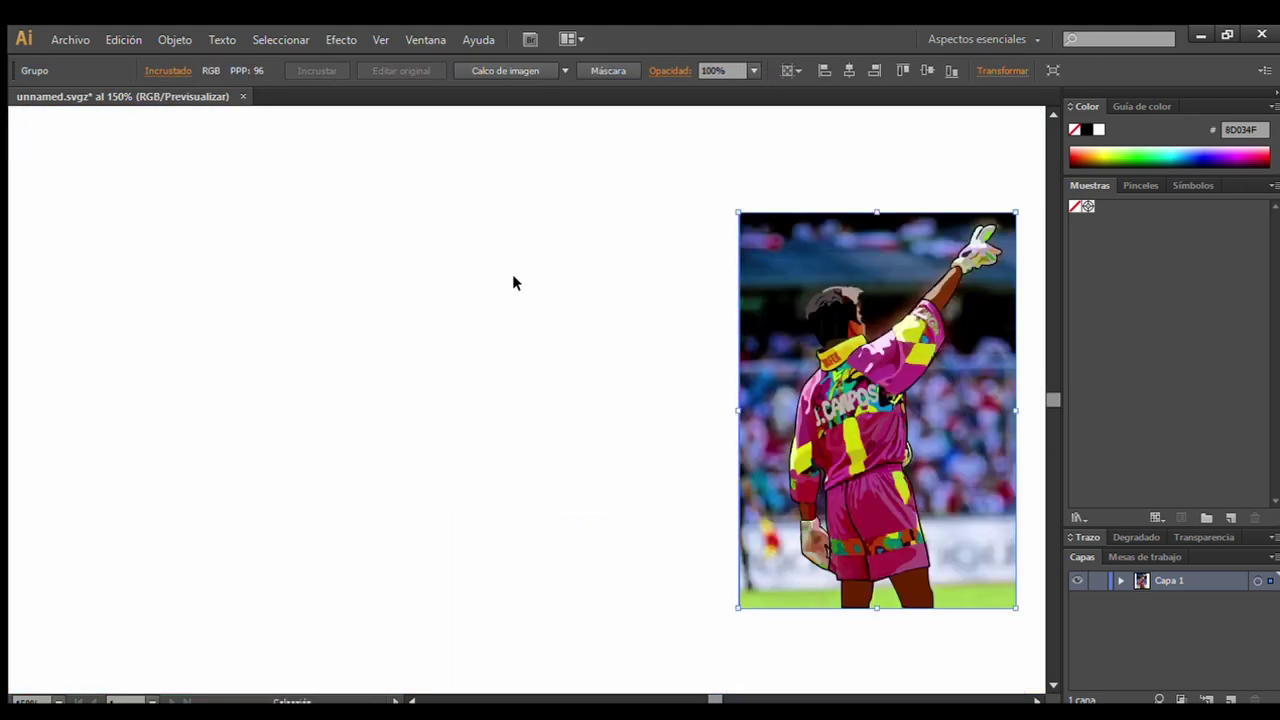
Zoom in on the back and shorts and draw two shading lines down the shorts.
key(z)
click(584, 352)
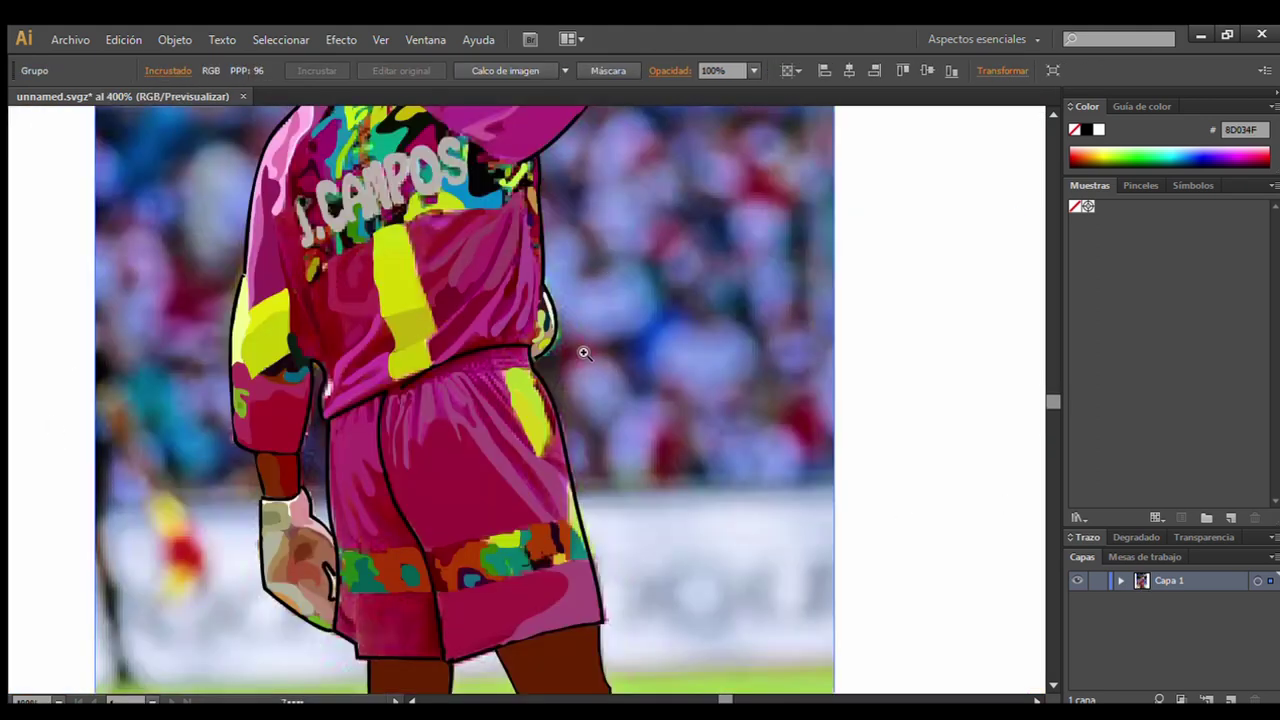
key(n)
mouse_move(410, 250)
mouse_down()
mouse_move(532, 412)
mouse_move(400, 255)
mouse_move(514, 312)
mouse_move(506, 301)
mouse_up()
ctrl+click(543, 257)
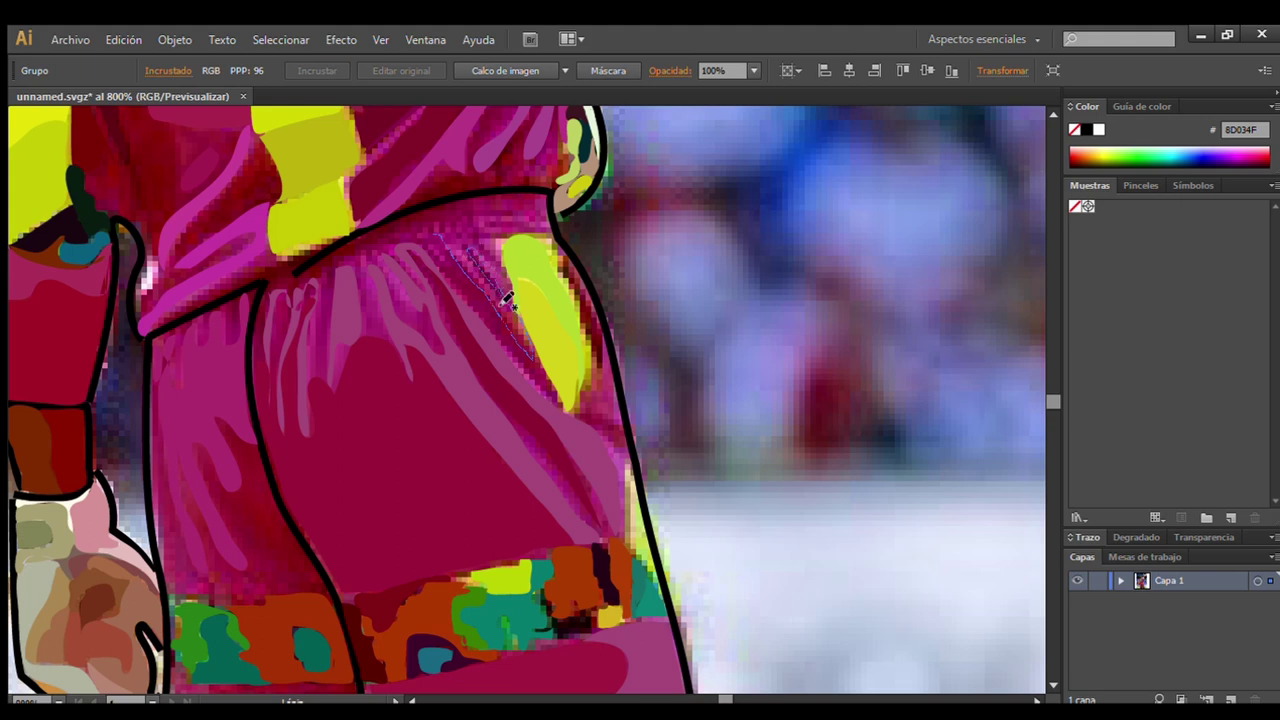
drag(465, 238, 459, 242)
ctrl+click(459, 246)
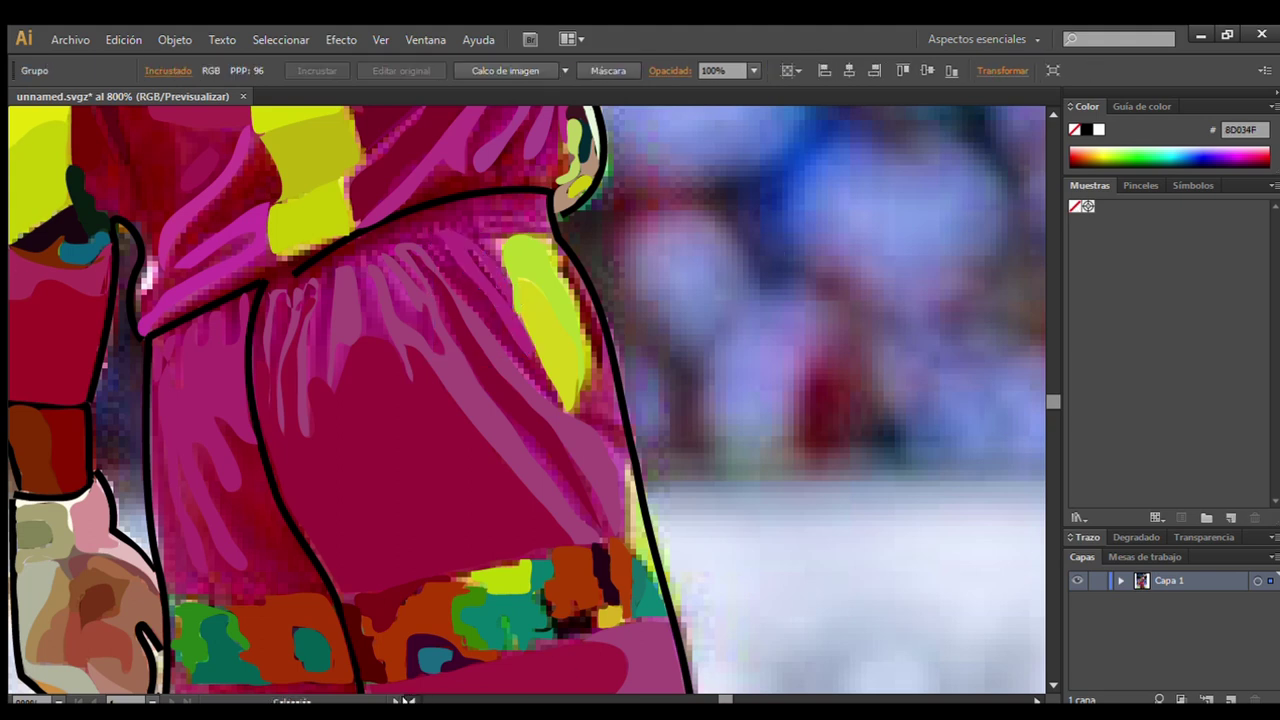
Trace dark-red fold shapes on the left leg of the shorts down to the belt.
drag(564, 667, 789, 627)
mouse_move(430, 410)
mouse_down()
mouse_move(457, 420)
mouse_move(452, 380)
mouse_up()
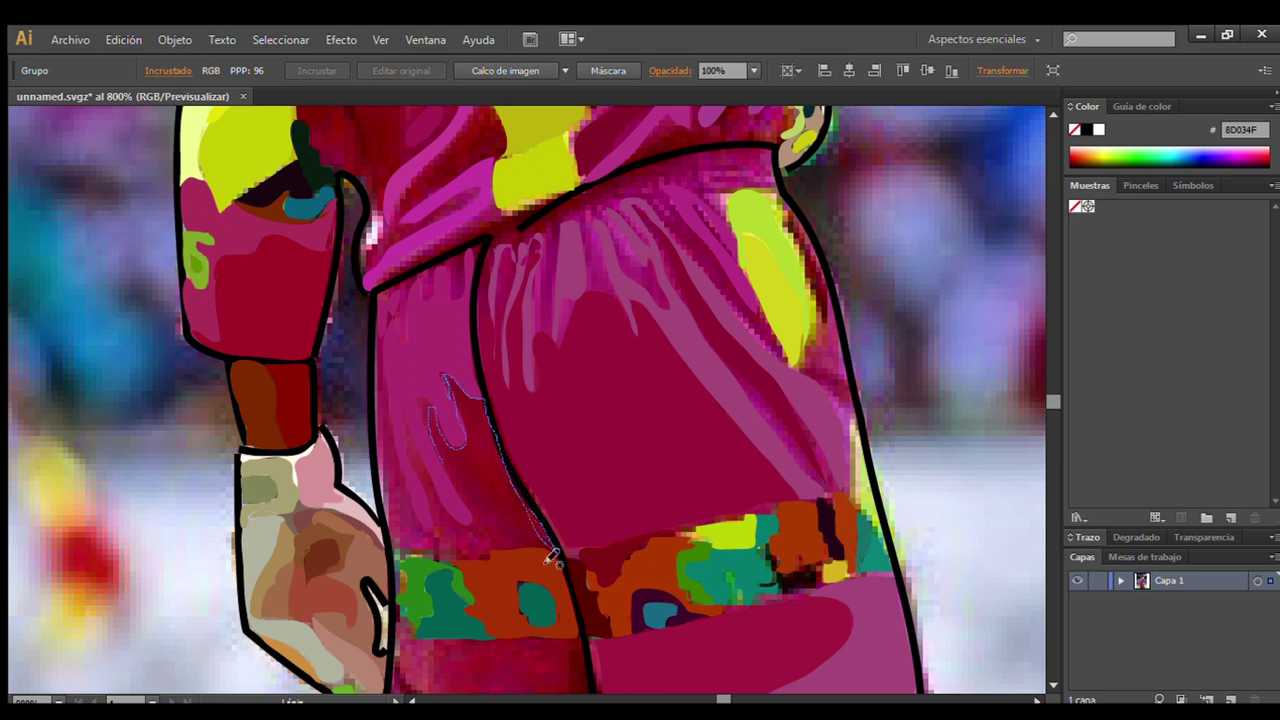
drag(497, 436, 440, 455)
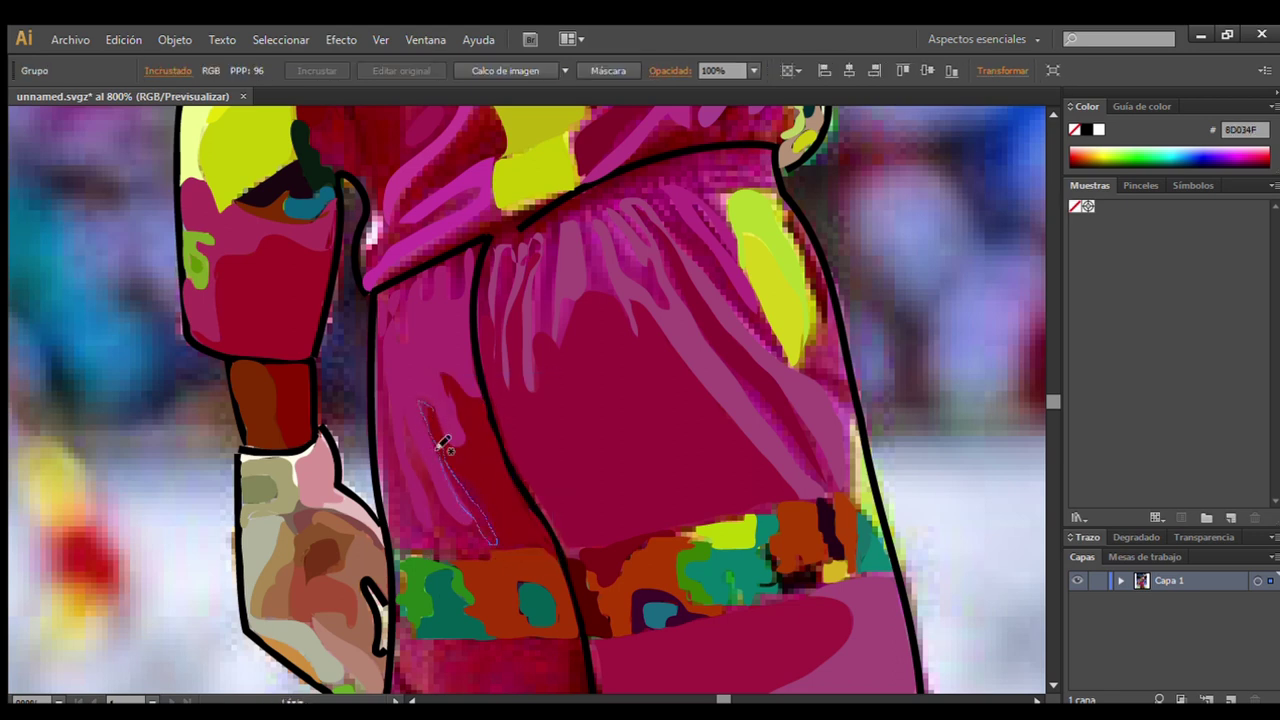
drag(427, 420, 443, 443)
key(v)
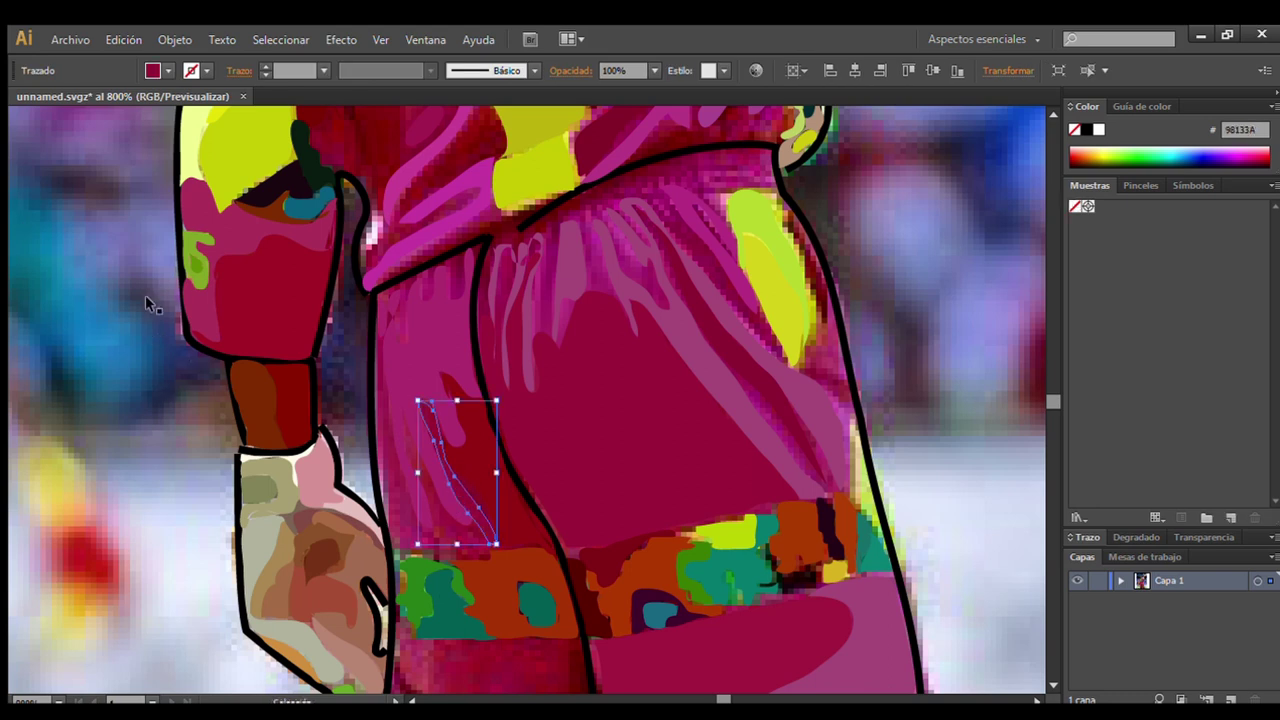
click(63, 422)
mouse_move(402, 418)
mouse_down()
mouse_move(418, 475)
mouse_move(376, 345)
mouse_up()
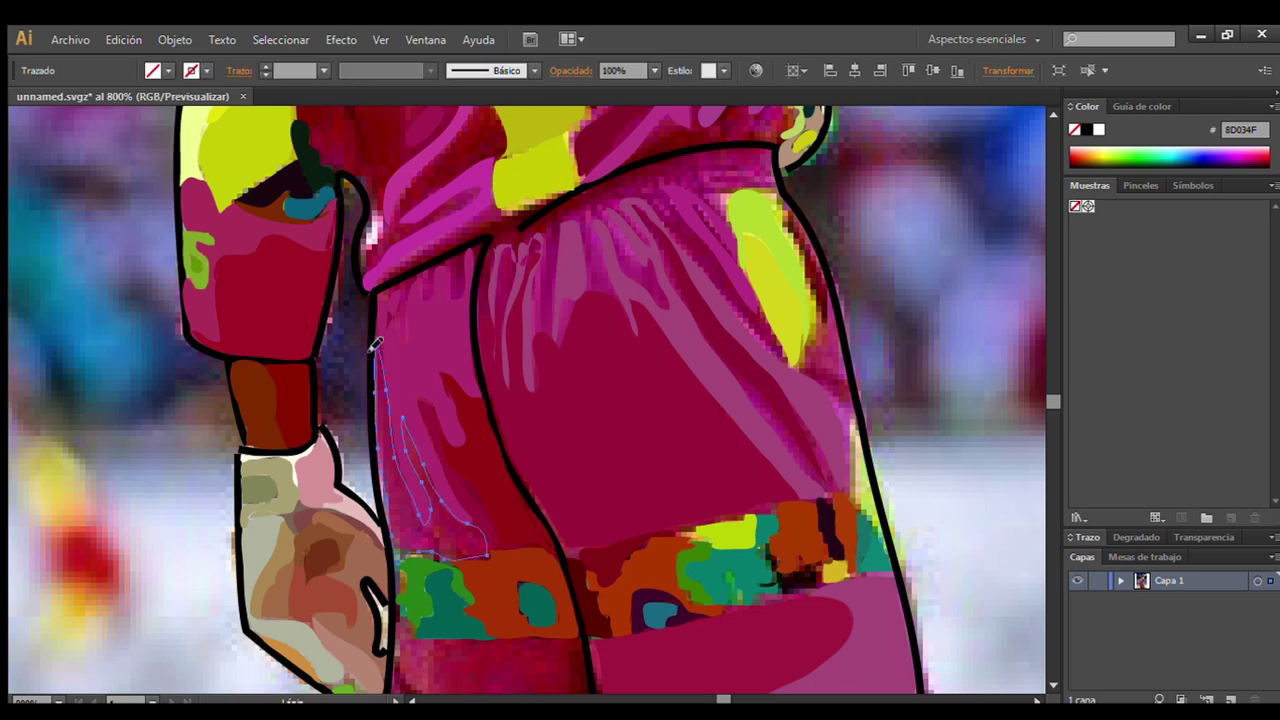
ctrl+click(117, 171)
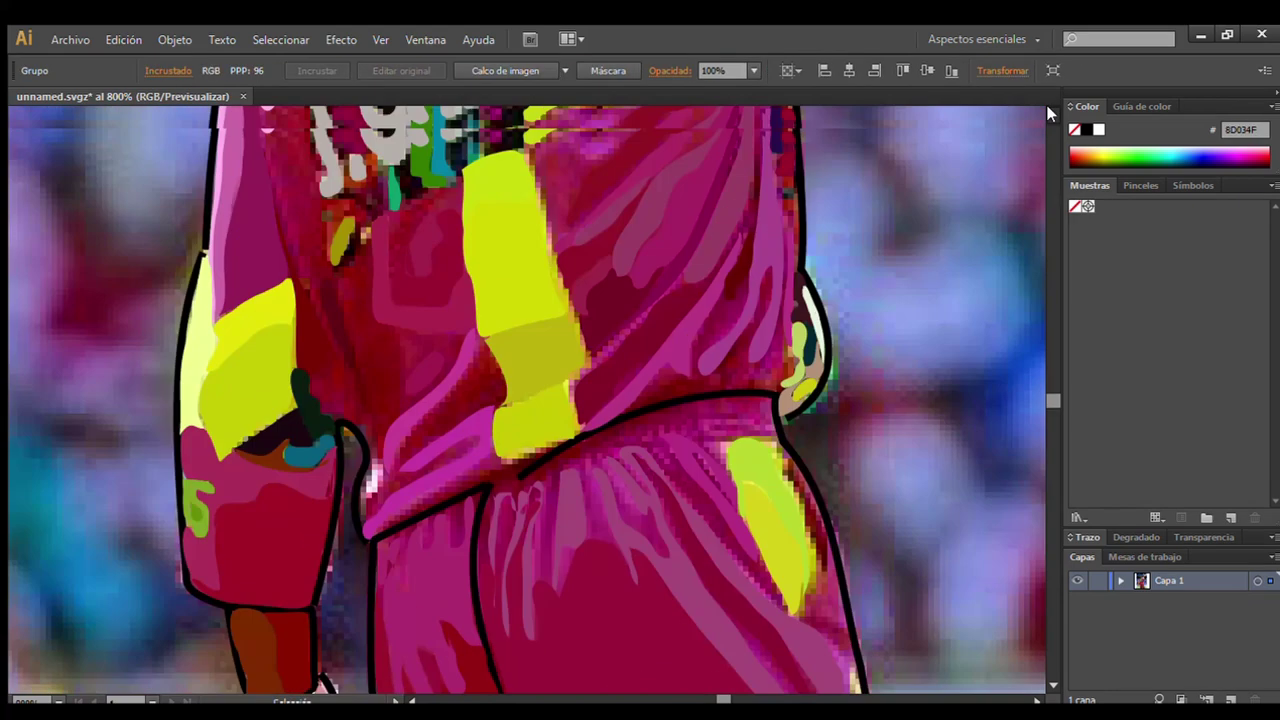
Trace a jersey fold and fill it with dark red sampled from the photo.
scroll(493, 348, up, 5)
drag(490, 350, 393, 476)
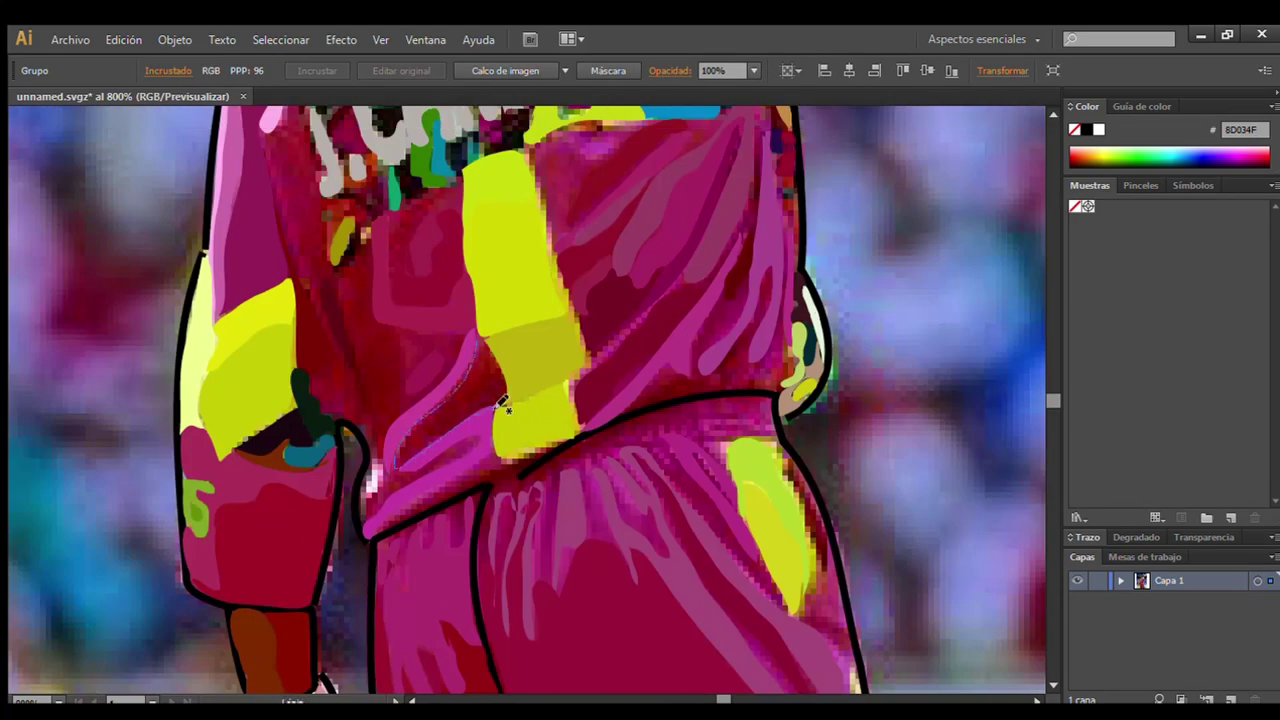
drag(503, 402, 478, 340)
key(i)
click(163, 327)
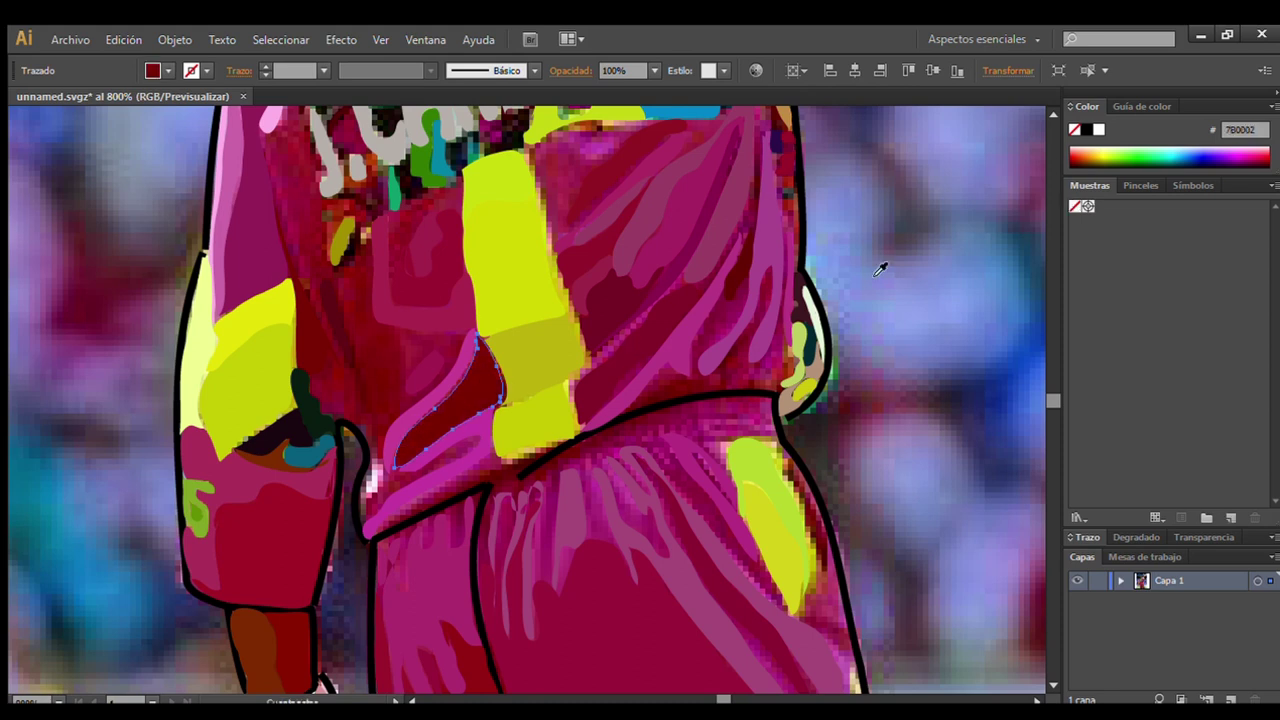
scroll(880, 268, up, 4)
key(n)
mouse_move(265, 345)
mouse_down()
mouse_move(322, 390)
mouse_move(265, 345)
mouse_up()
key(v)
click(65, 384)
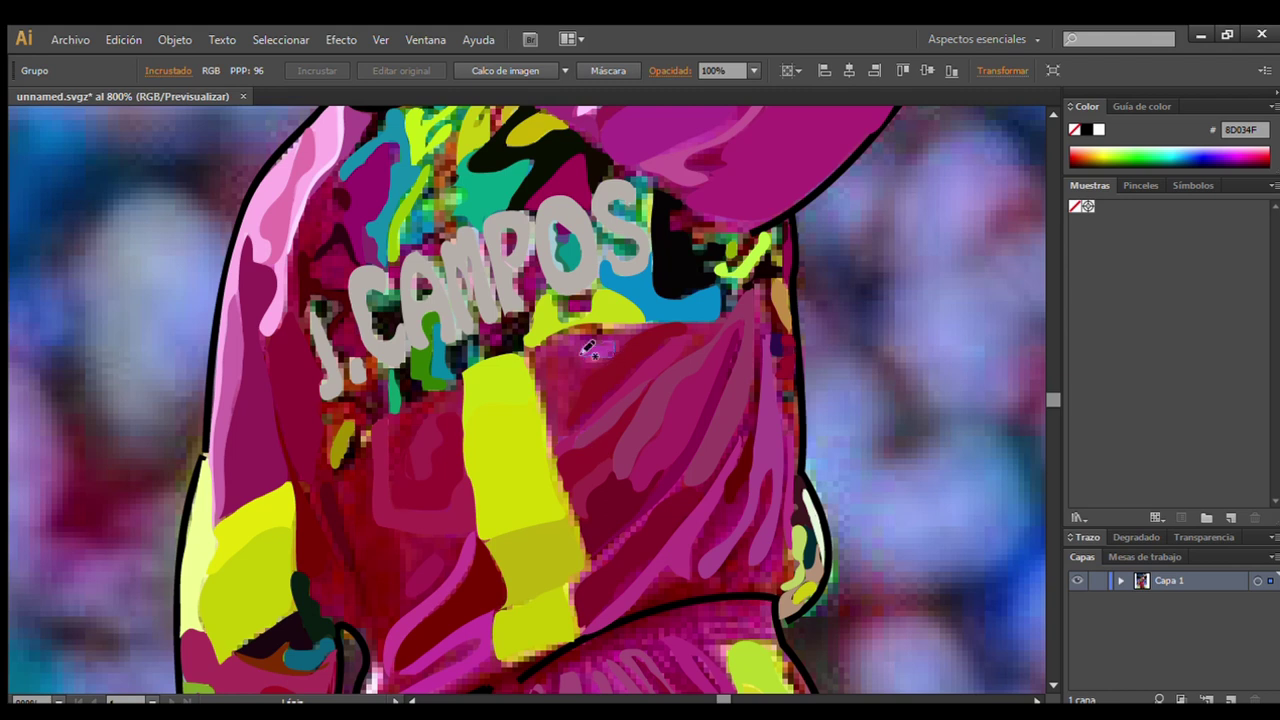
Trace shading shapes on the jersey, upper sleeve and dark-red fold, filled with sampled colours.
drag(586, 358, 560, 352)
key(v)
click(215, 163)
drag(340, 200, 305, 250)
key(v)
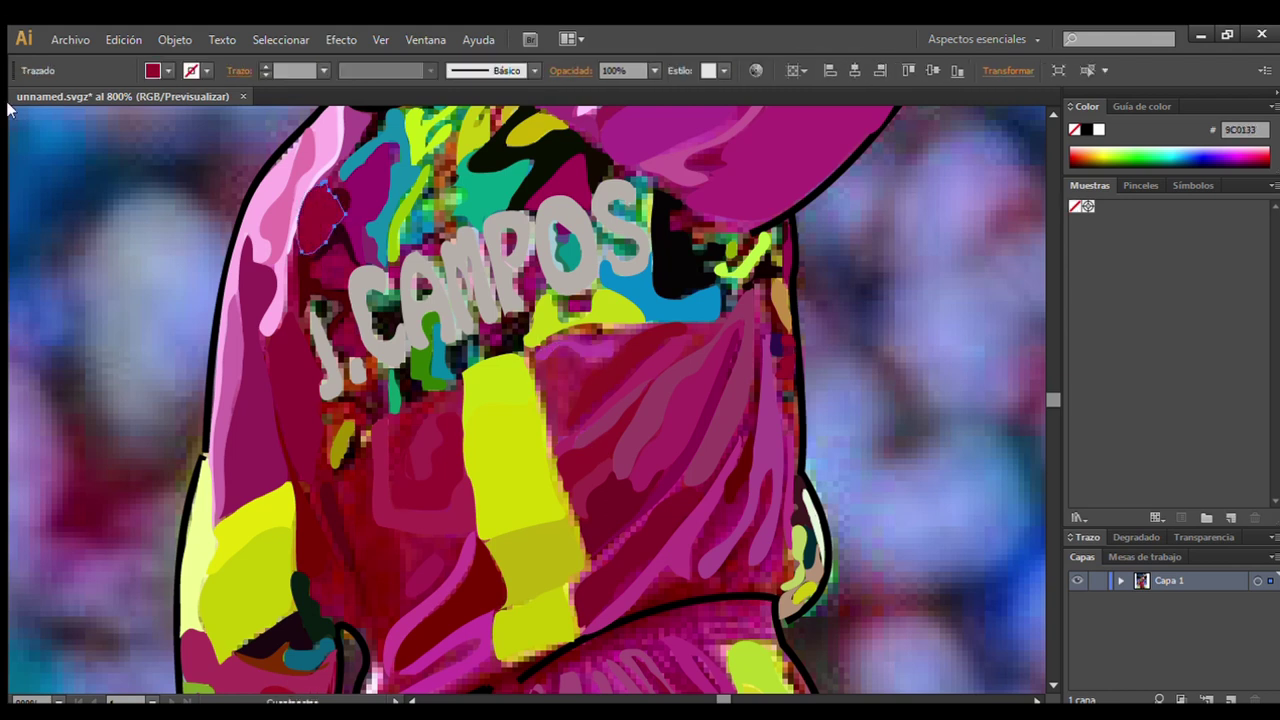
click(72, 200)
drag(355, 543, 360, 570)
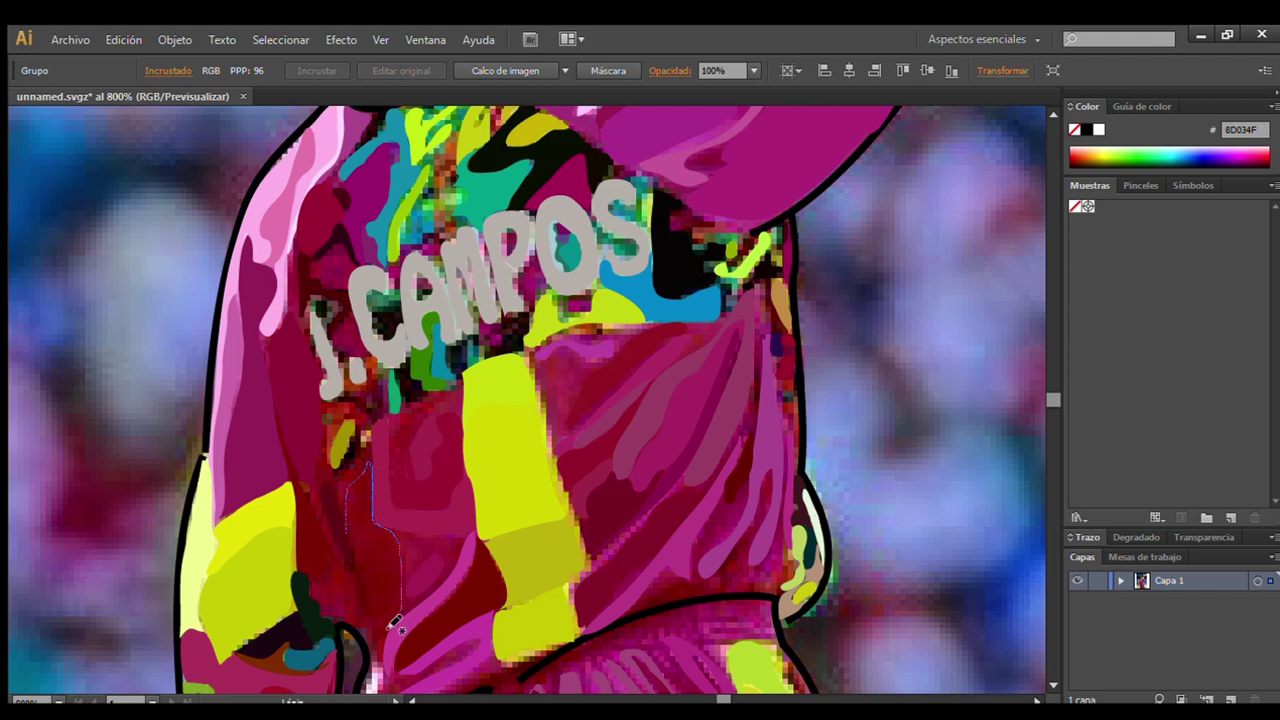
key(v)
click(23, 344)
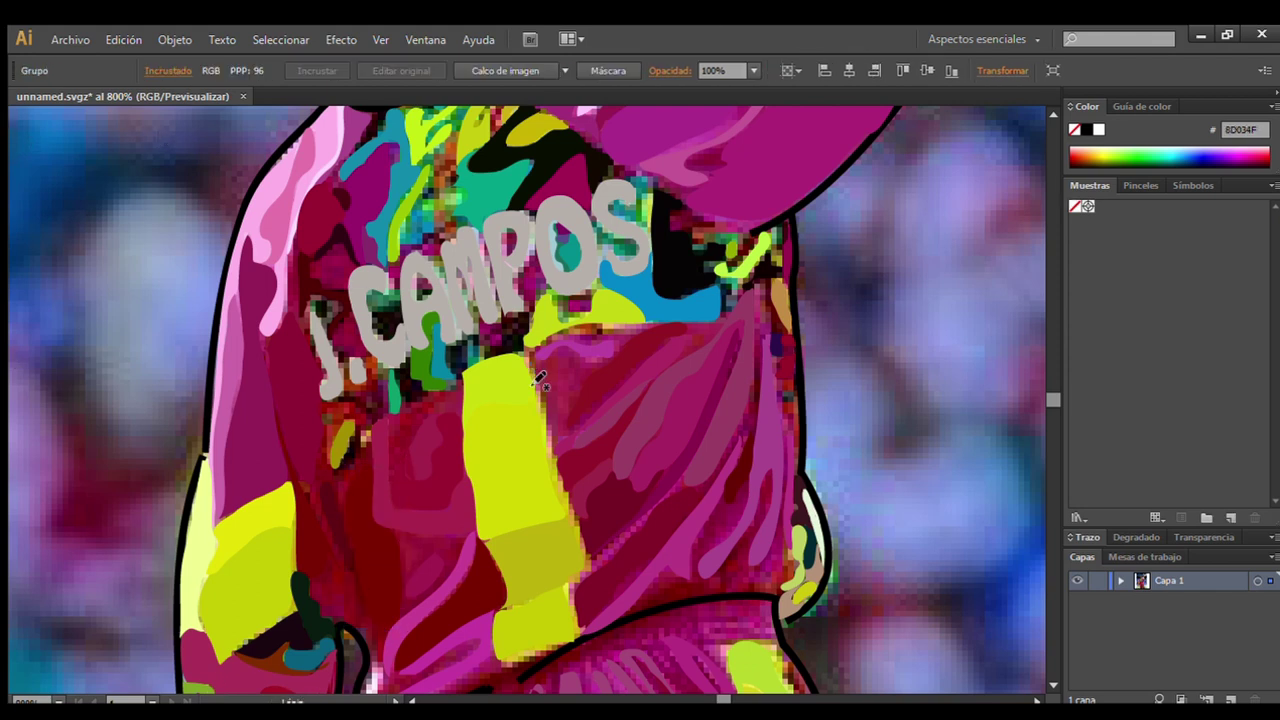
Add a sampled-pink shape beside the yellow stripe and a dark-red shape on the side contour.
drag(535, 380, 532, 358)
key(v)
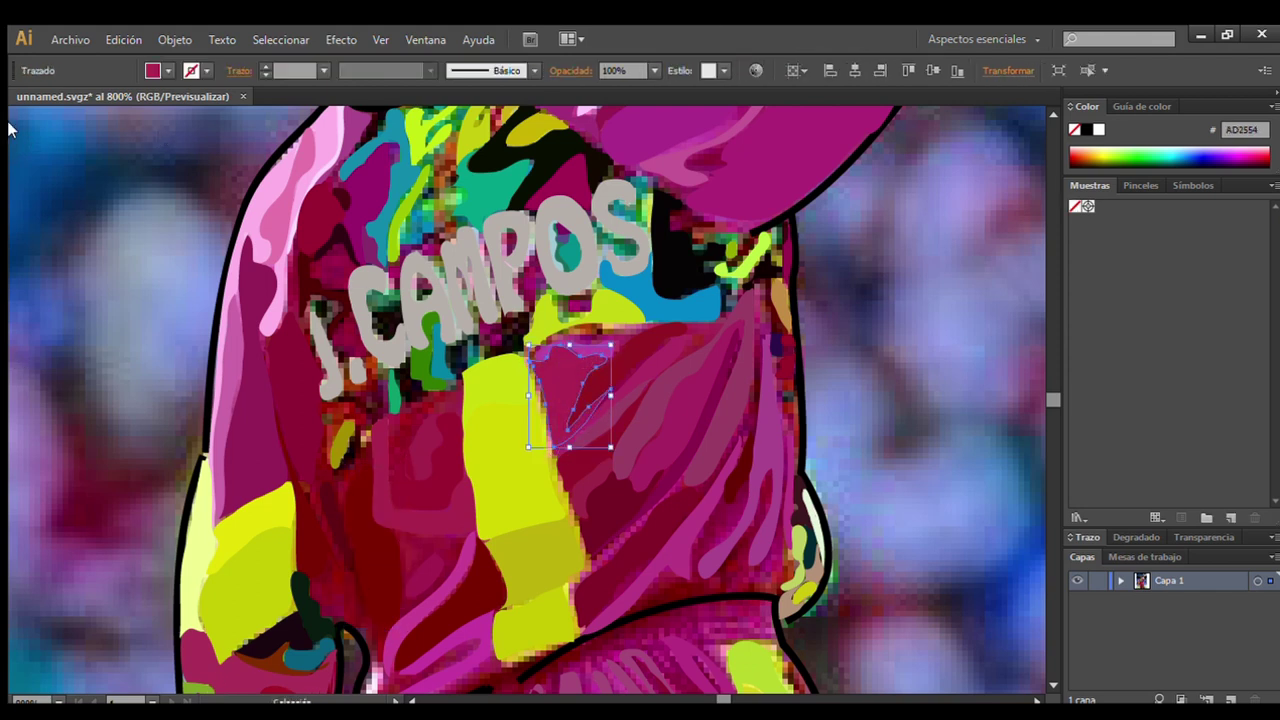
click(651, 381)
scroll(500, 420, down, 5)
key(ctrl+plus)
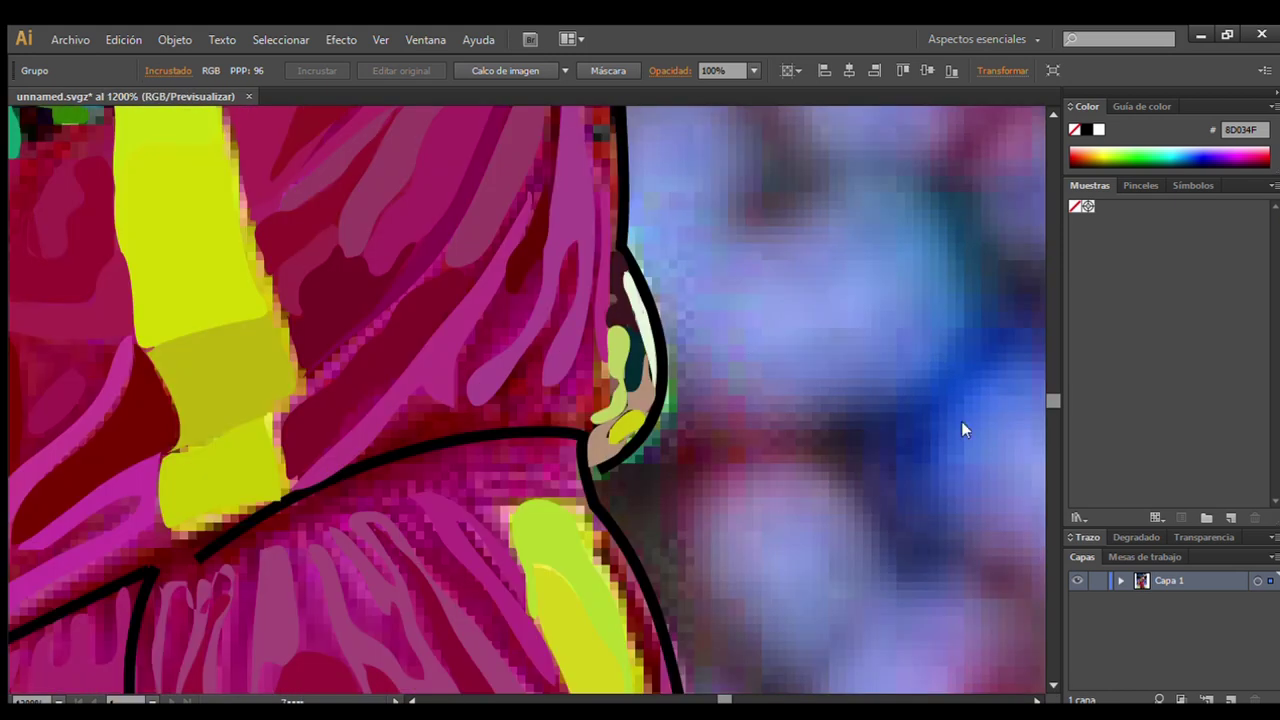
mouse_move(370, 450)
mouse_down()
mouse_move(414, 428)
mouse_move(565, 428)
mouse_up()
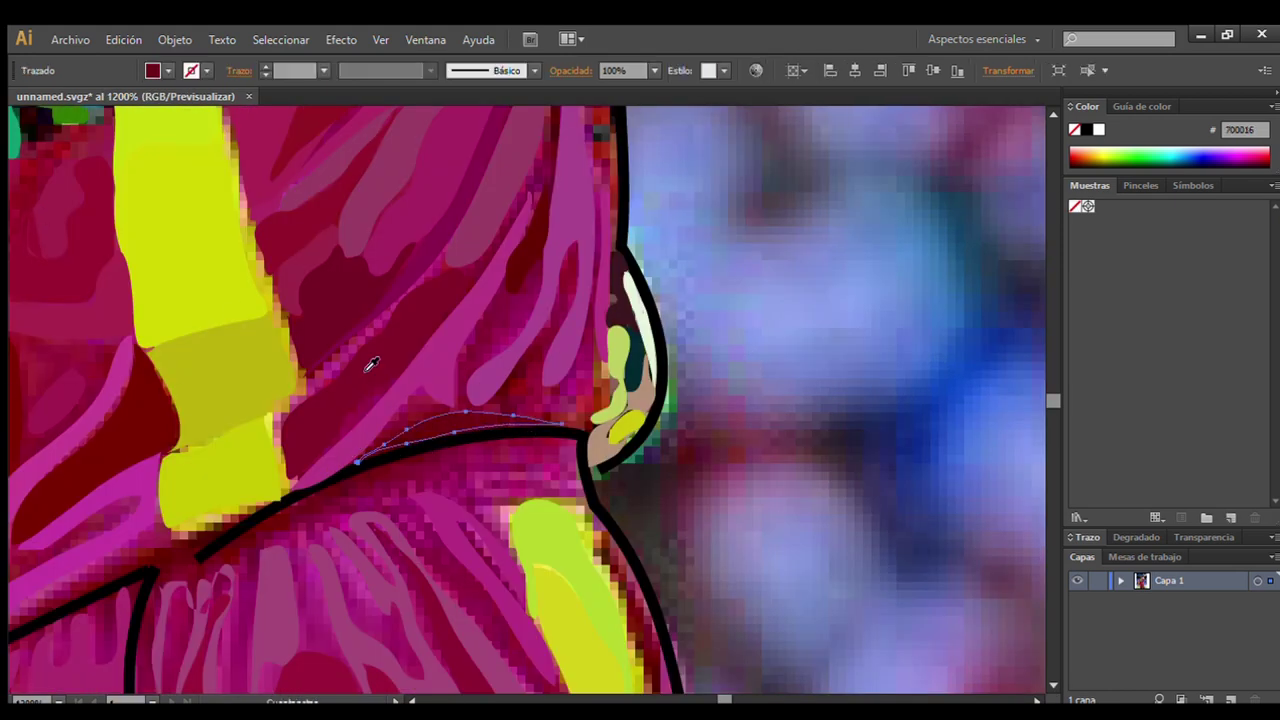
click(61, 315)
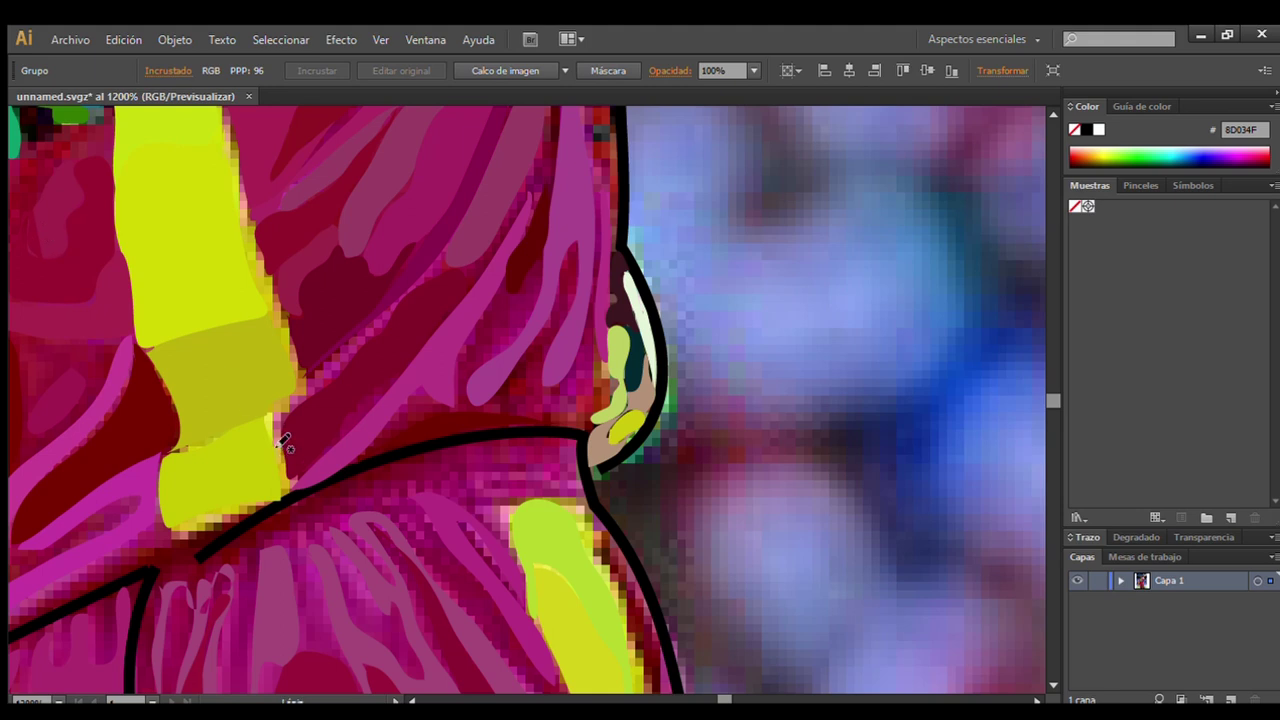
Trace two more fold shapes beside the stripe in sampled colours, discarding a looped stroke.
drag(282, 446, 447, 260)
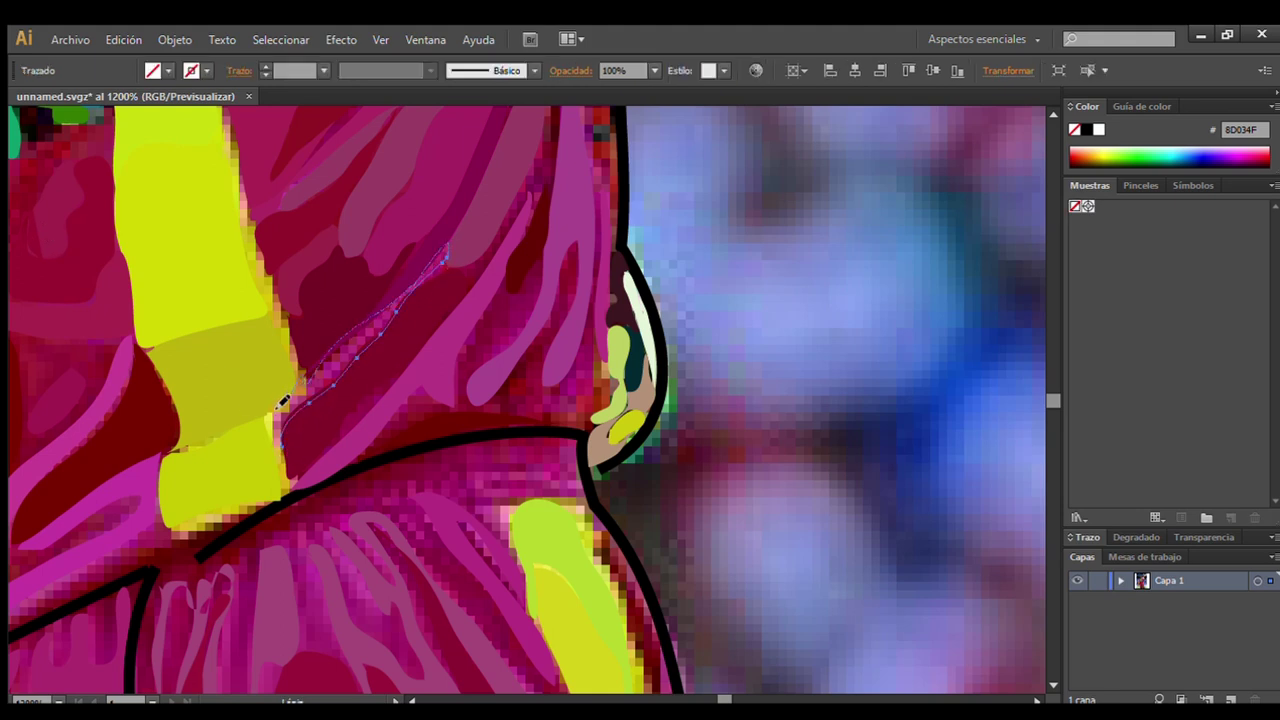
click(727, 204)
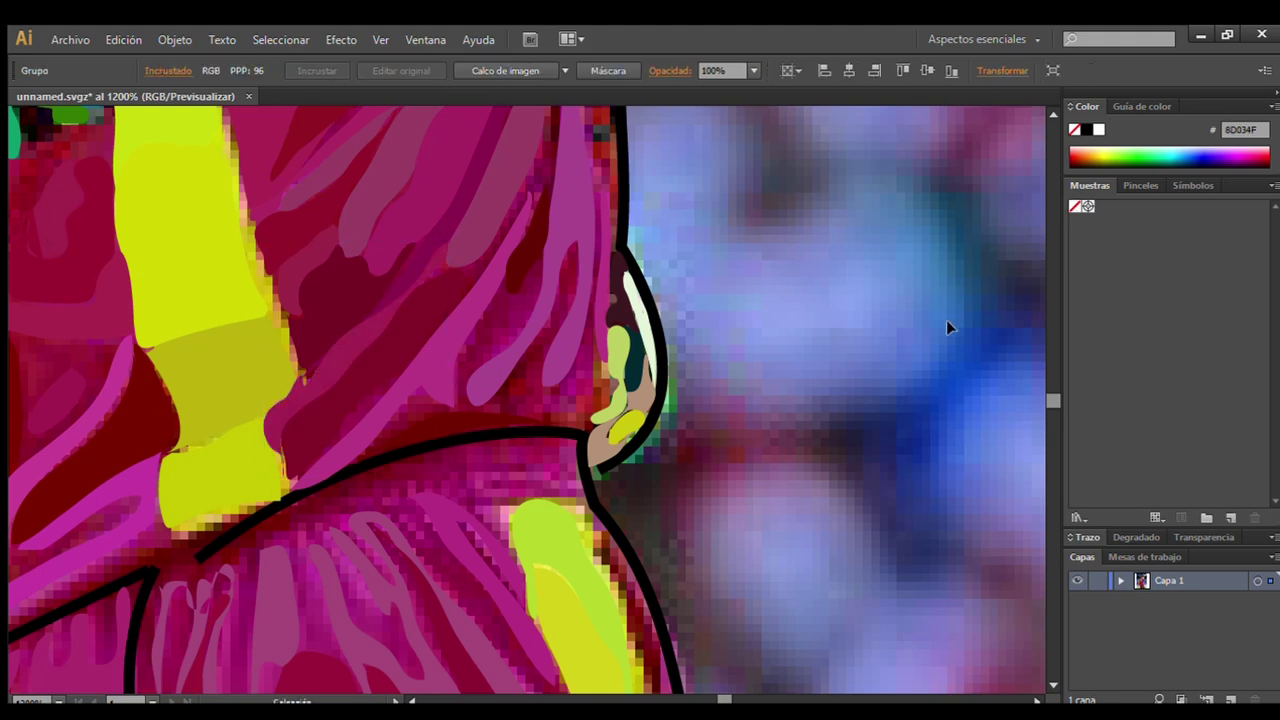
mouse_move(503, 295)
mouse_down()
mouse_move(546, 295)
mouse_move(500, 287)
mouse_up()
key(ctrl+shift+a)
click(717, 335)
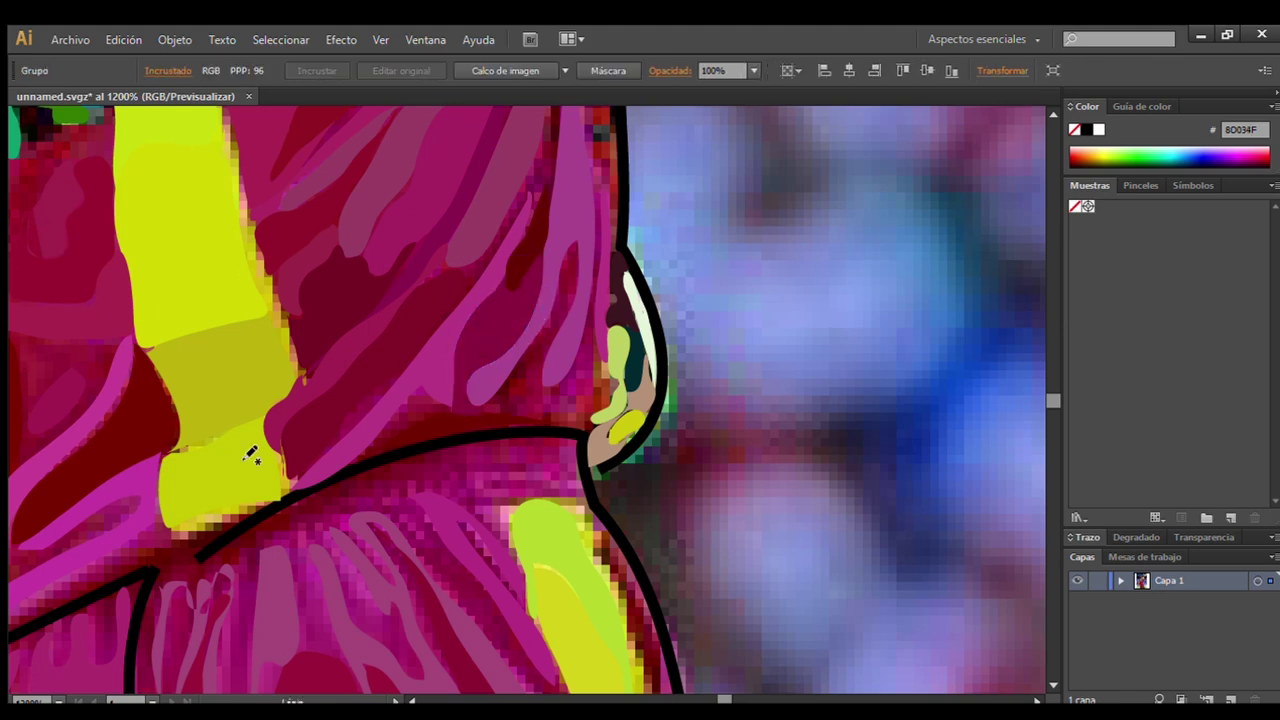
drag(503, 391, 497, 392)
key(ctrl+z)
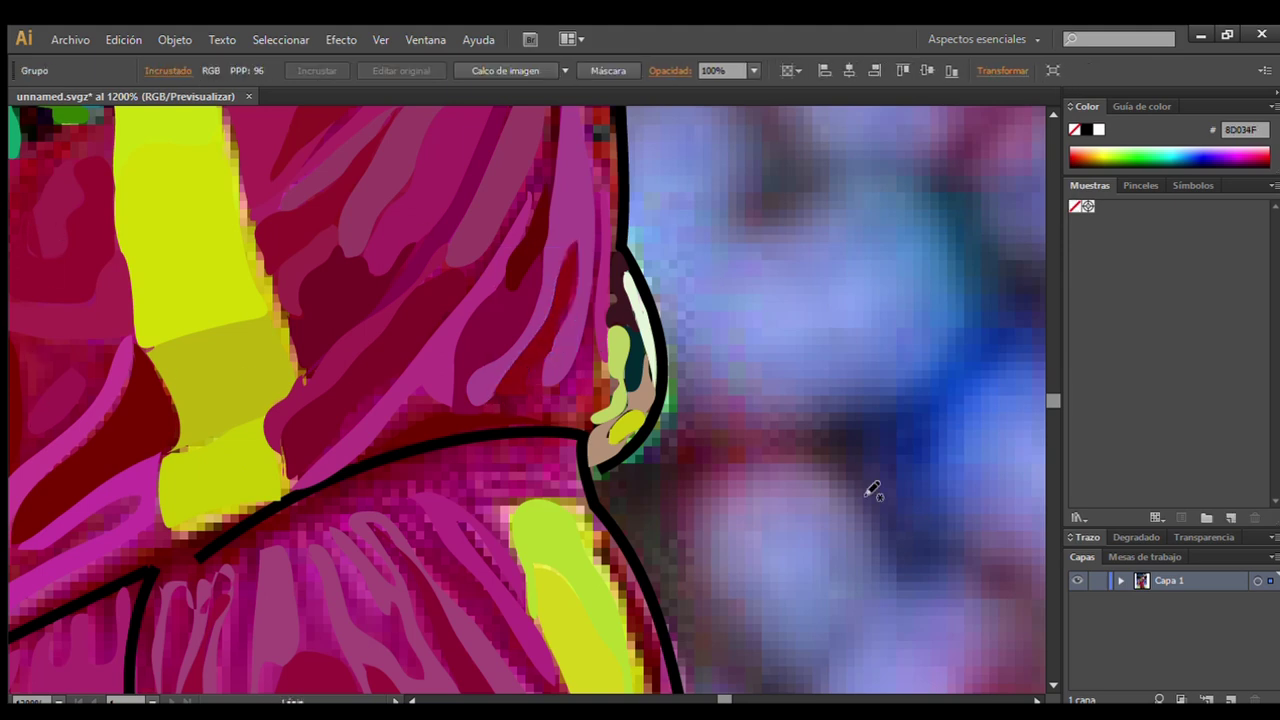
scroll(873, 490, up, 3)
Trace two shapes inside the S of the lettering and fill them with a sampled darker green.
key(ctrl+plus)
key(ctrl+plus)
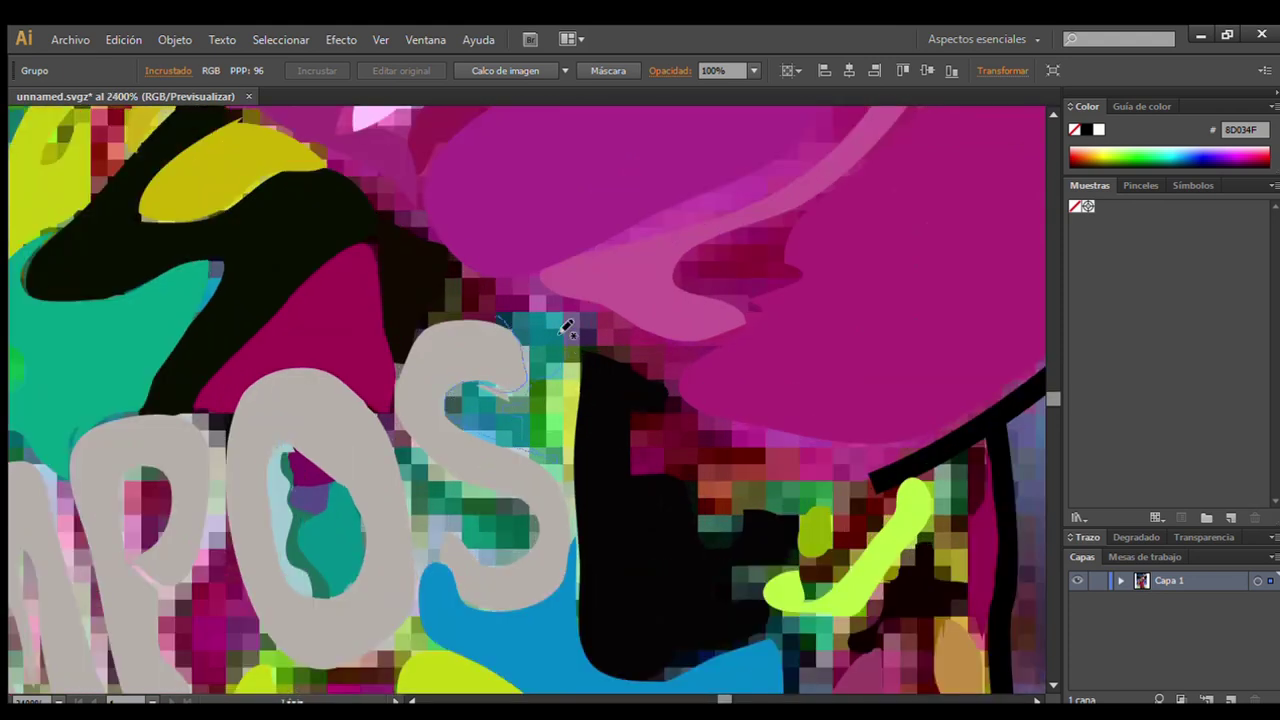
mouse_move(566, 327)
mouse_down()
mouse_move(513, 428)
mouse_move(543, 425)
mouse_up()
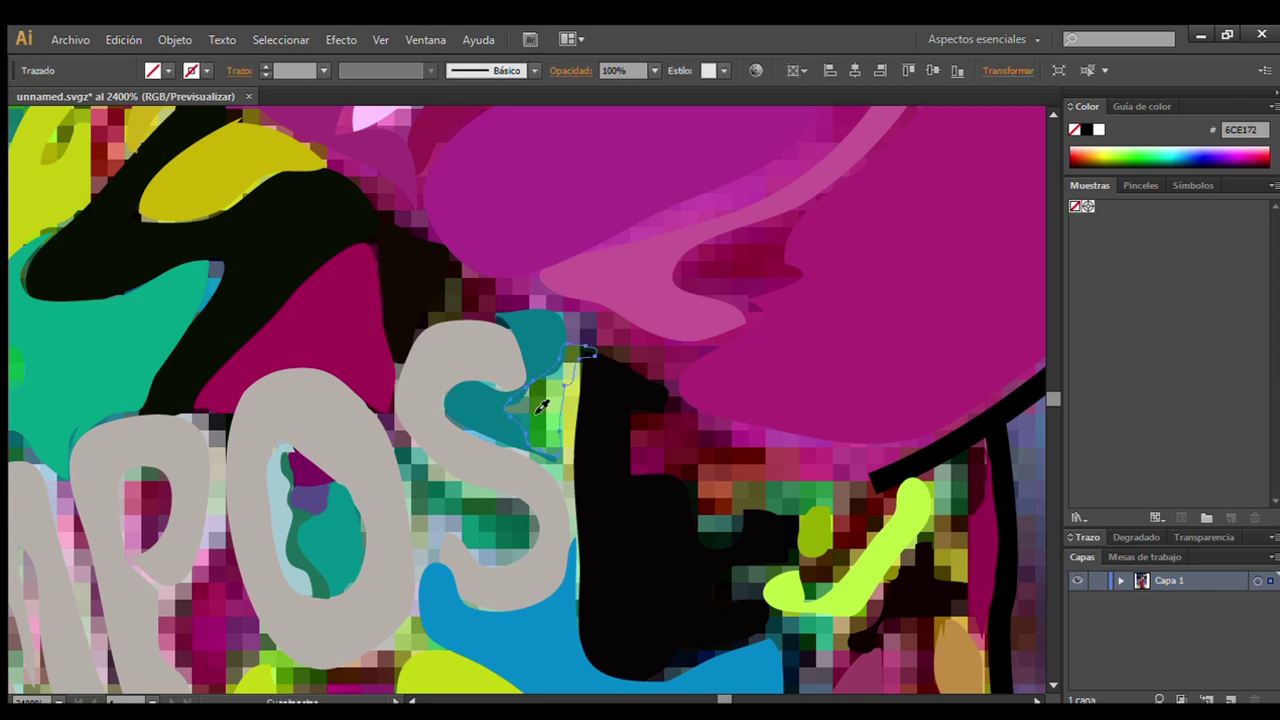
click(513, 505)
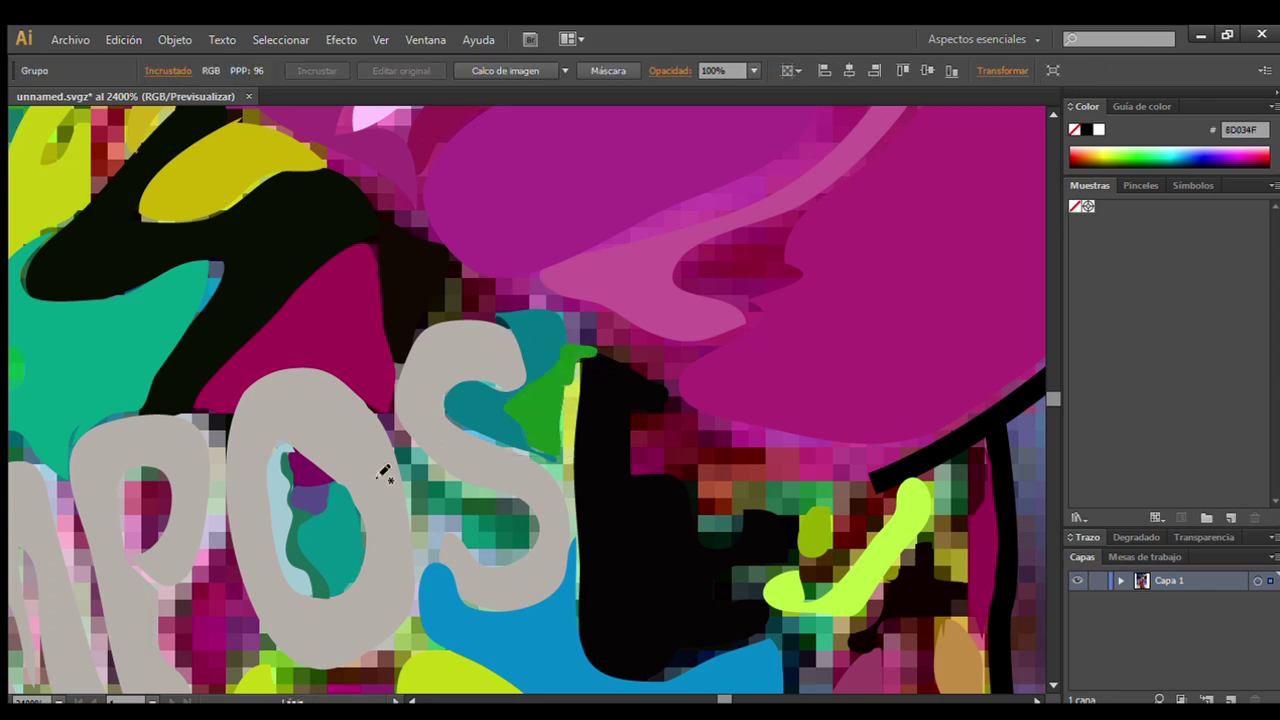
drag(467, 548, 393, 450)
ctrl+click(361, 296)
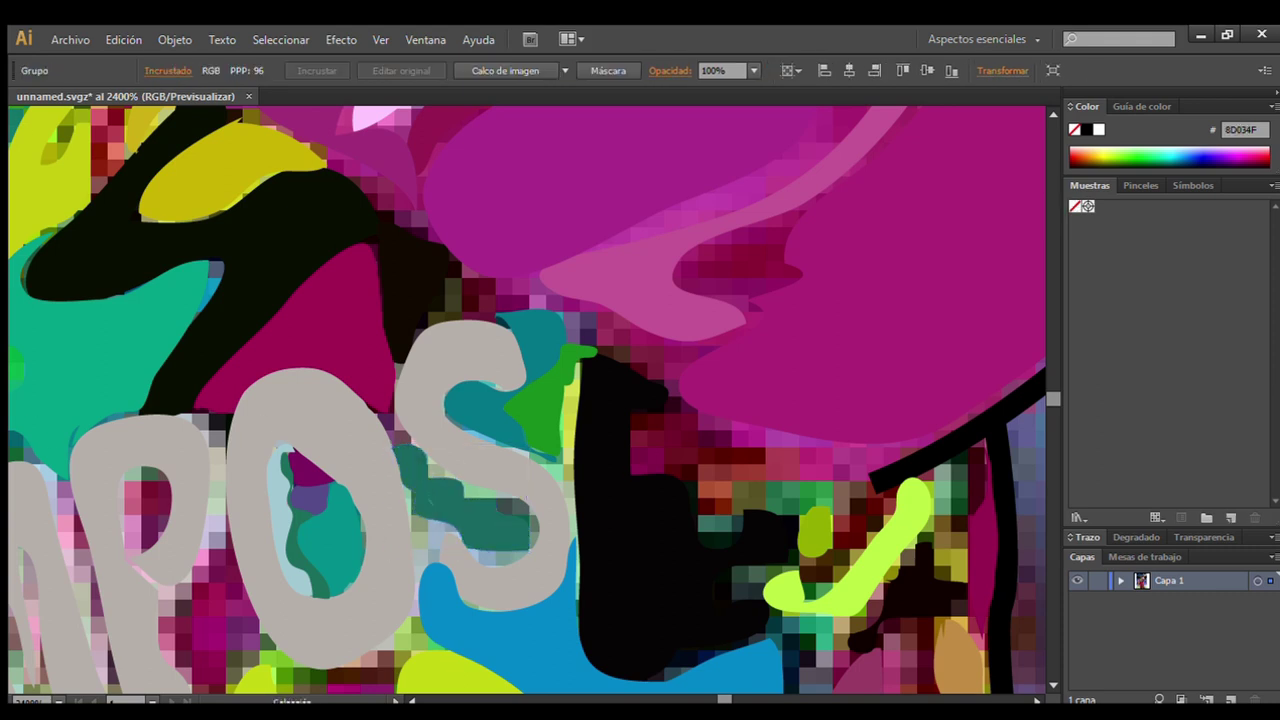
Trace a magenta shape and a light-grey shape between the P and the O.
scroll(361, 296, down, 3)
scroll(361, 296, left, 5)
scroll(430, 320, left, 1)
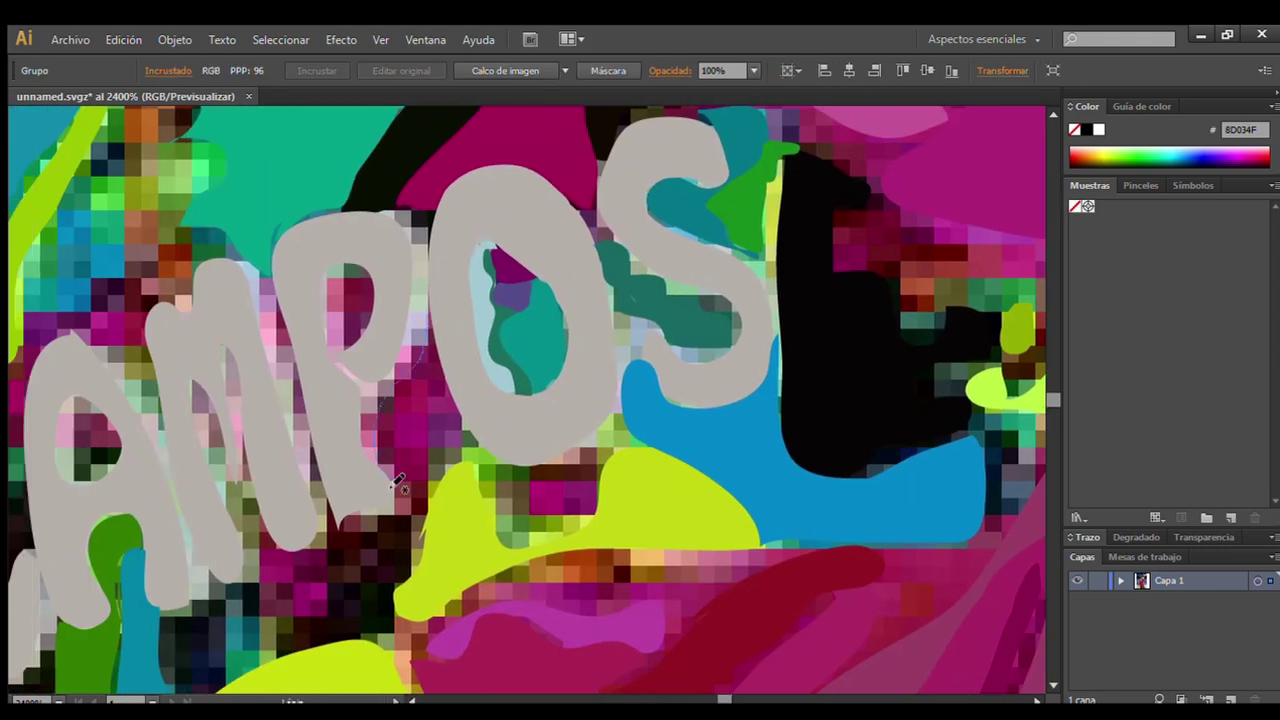
drag(396, 482, 461, 420)
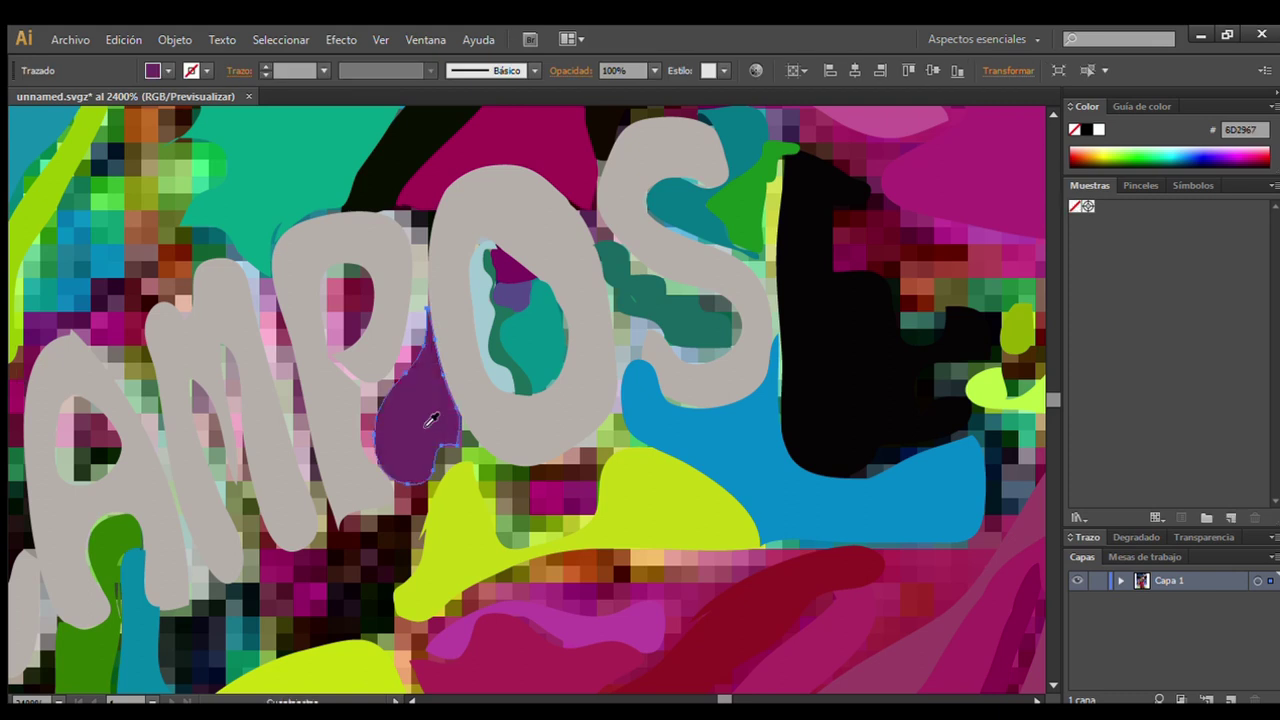
drag(430, 312, 396, 480)
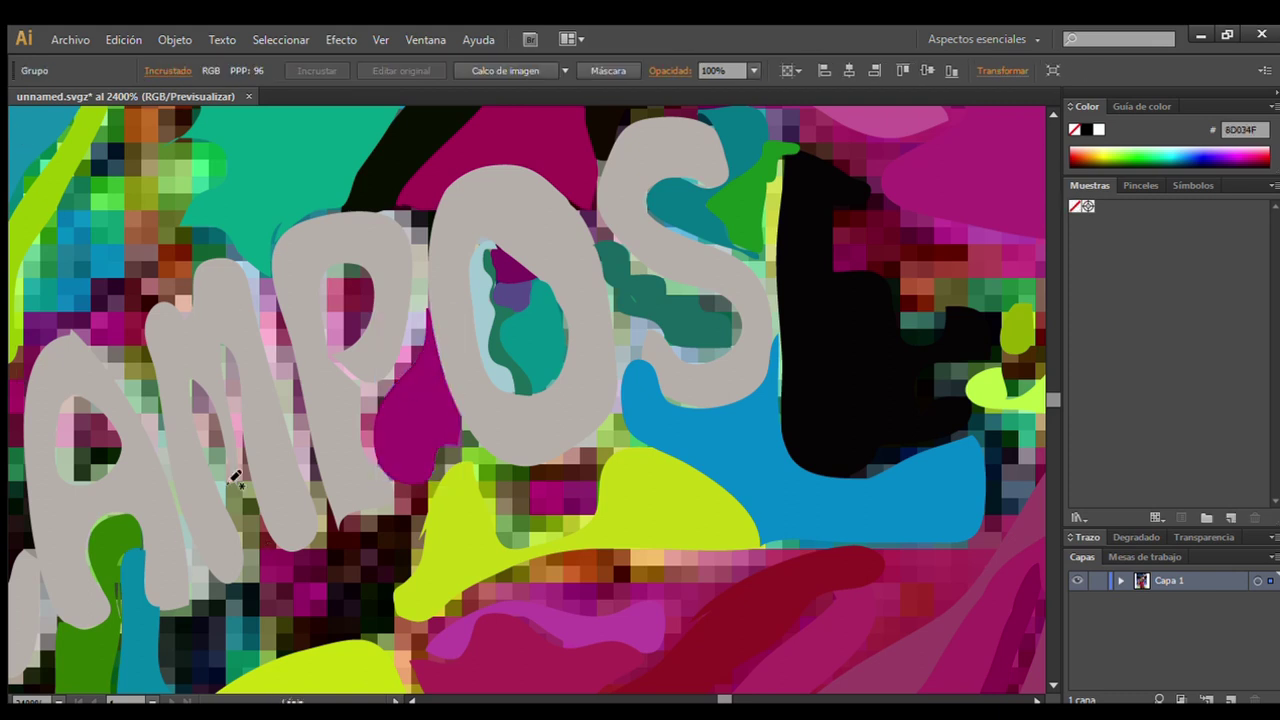
drag(368, 457, 416, 362)
drag(433, 228, 386, 208)
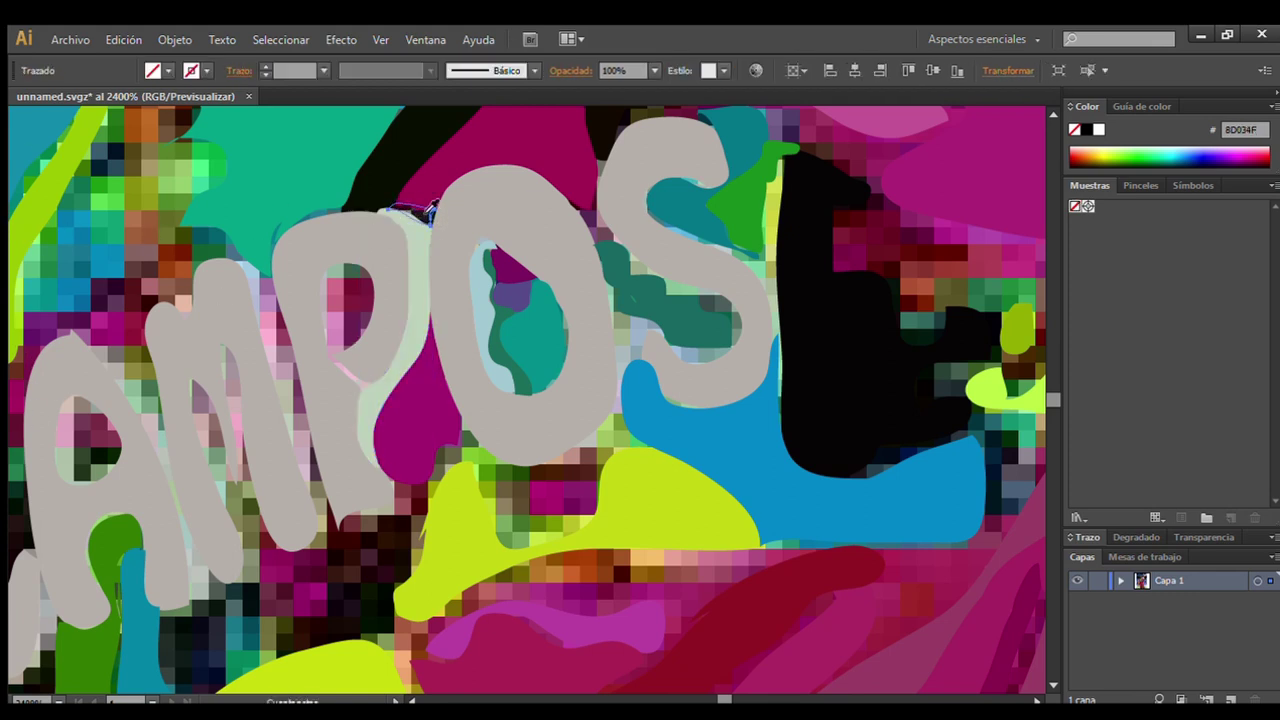
key(v)
click(203, 270)
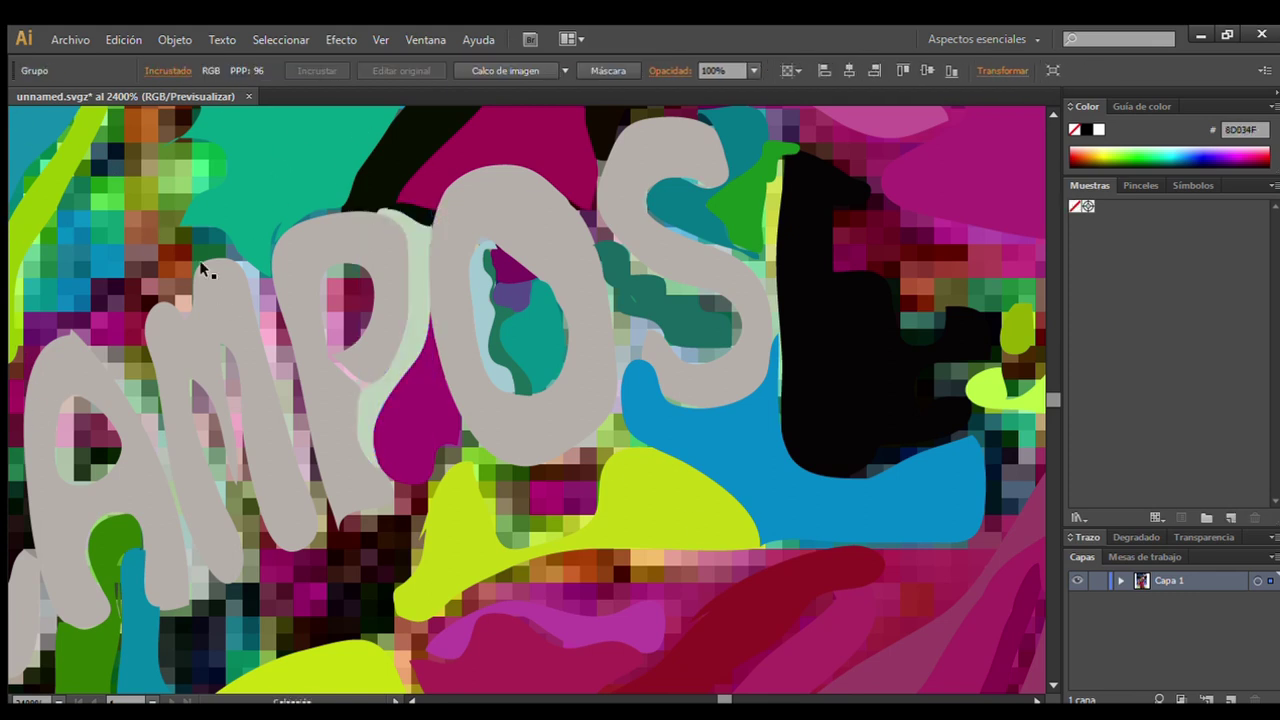
Add dark-magenta and pink shapes inside the P's counter, discarding a stray arc.
drag(372, 295, 368, 298)
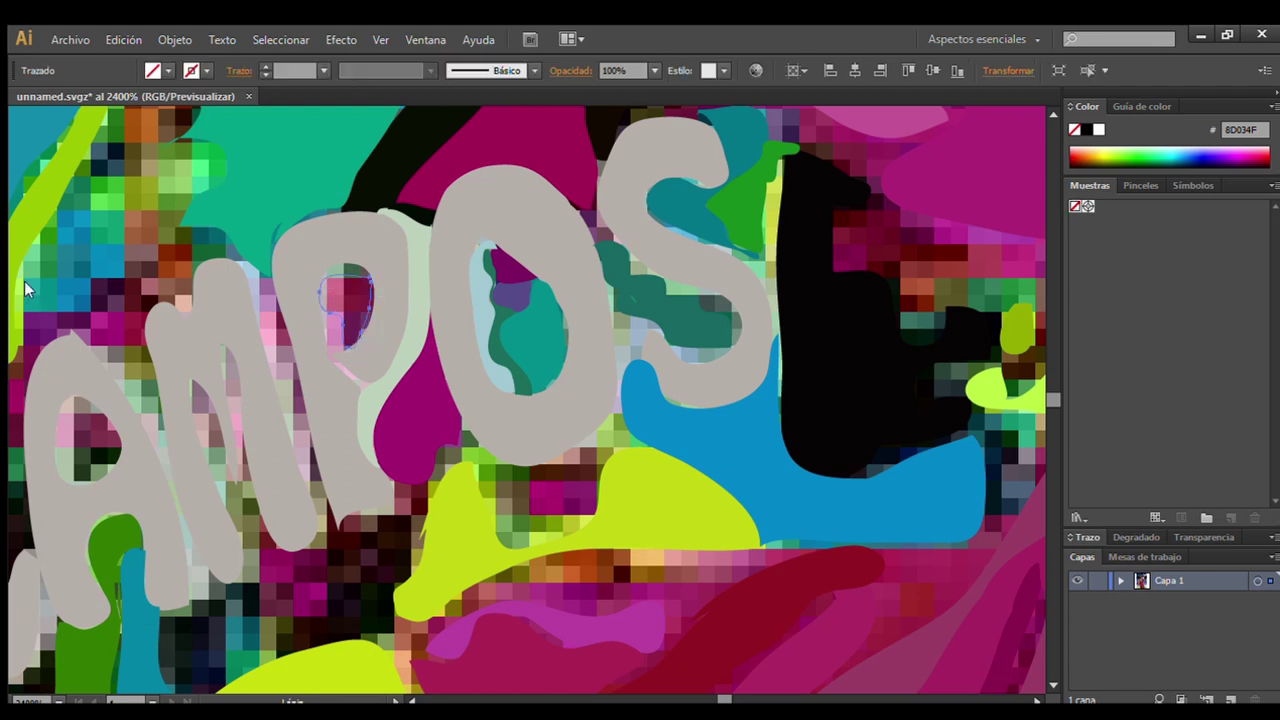
key(ctrl+z)
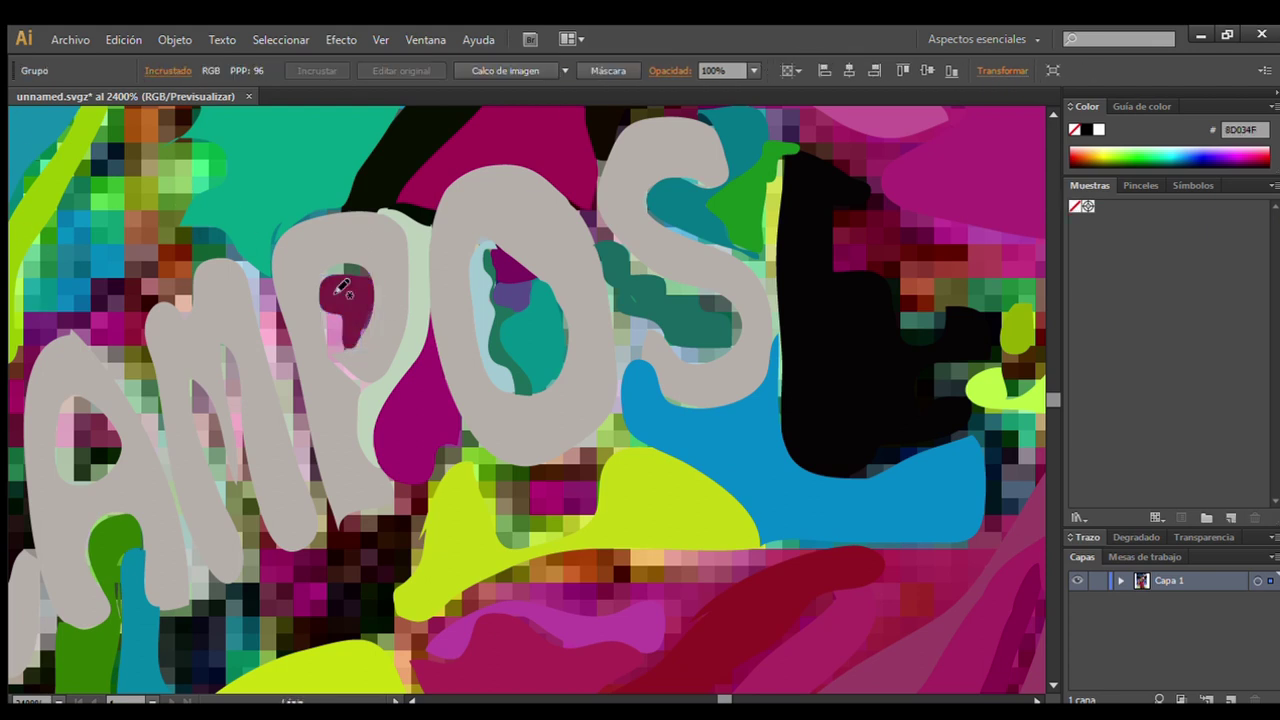
mouse_move(368, 276)
mouse_down()
mouse_move(320, 278)
mouse_move(347, 272)
mouse_up()
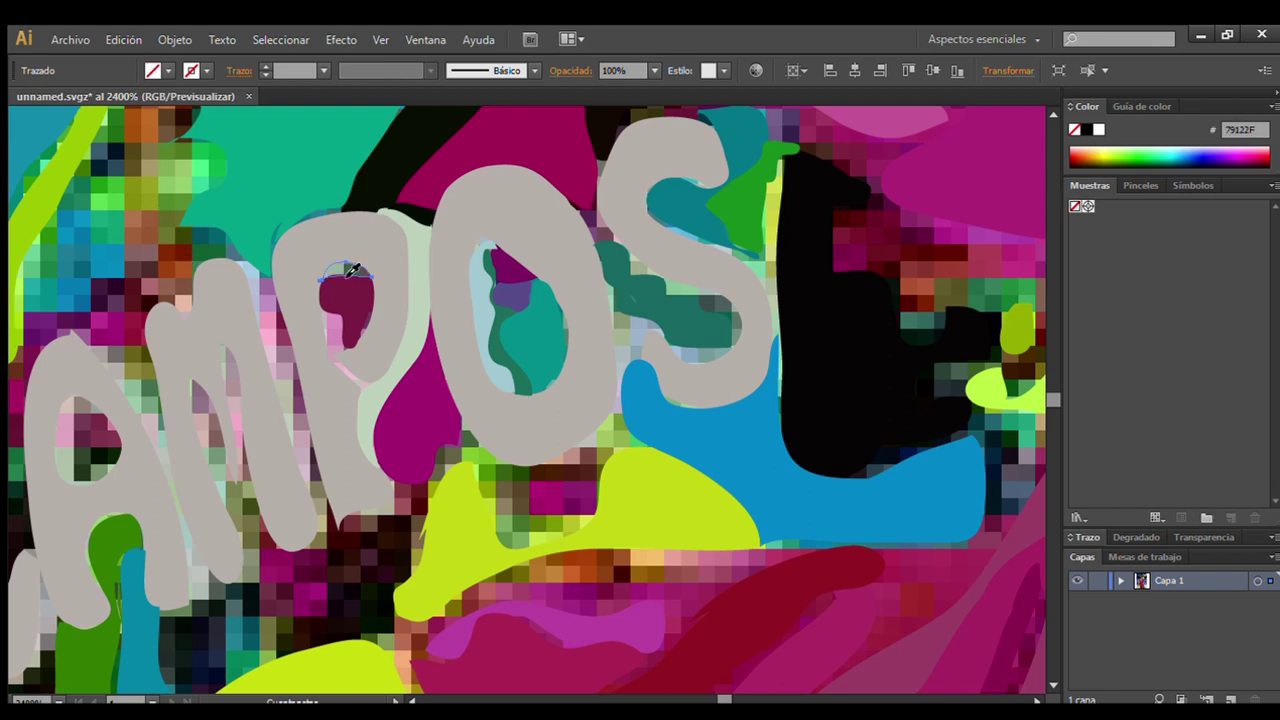
key(ctrl+z)
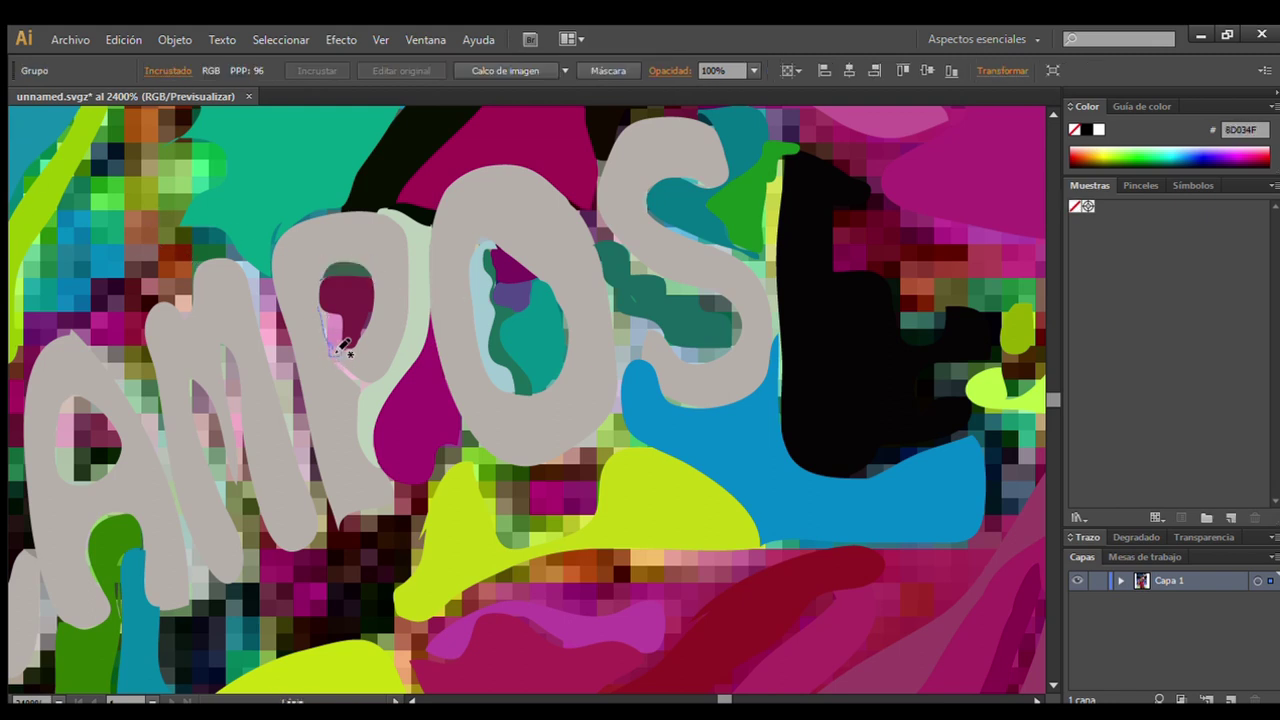
mouse_move(343, 345)
mouse_down()
mouse_move(328, 308)
mouse_move(362, 338)
mouse_up()
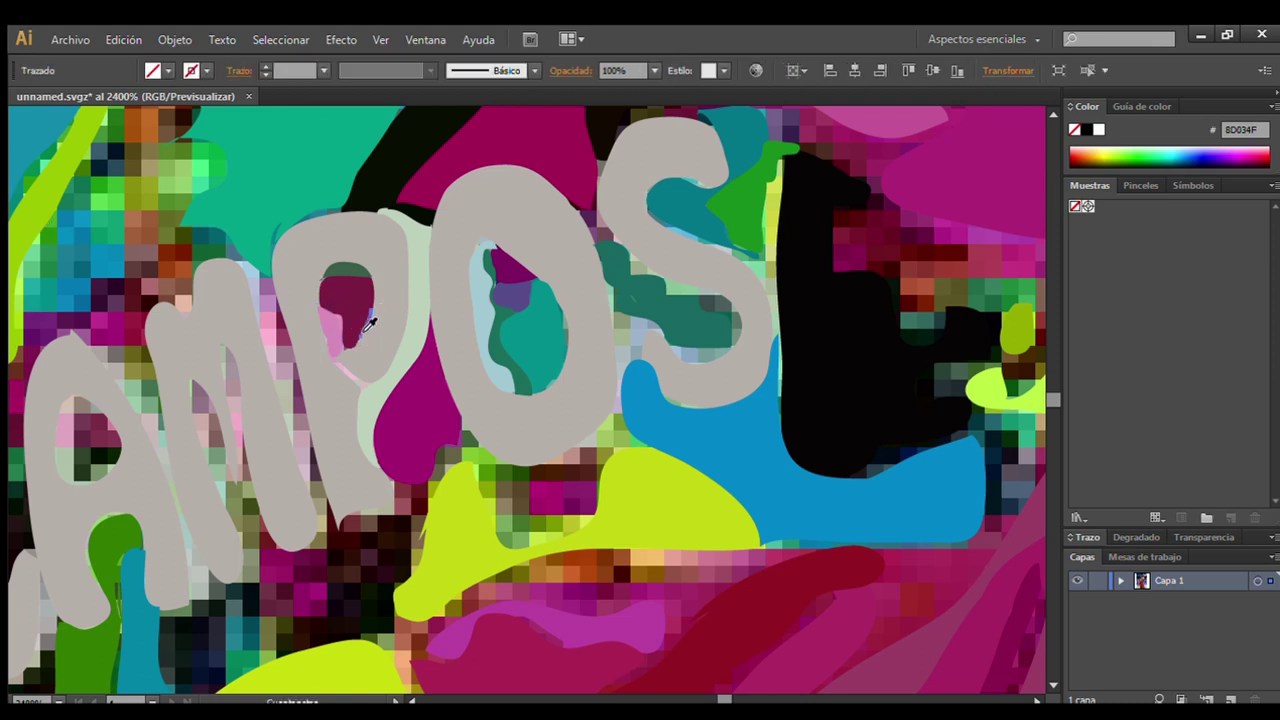
key(ctrl+z)
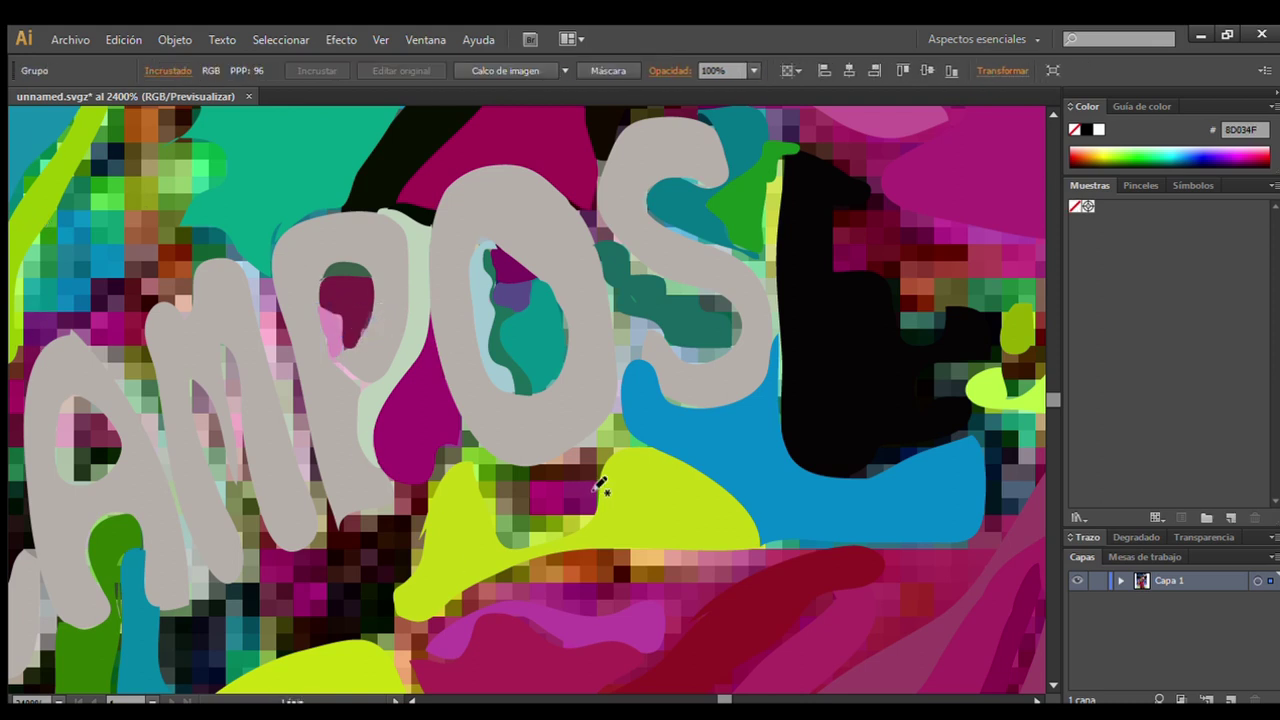
key(ctrl+shift+z)
key(ctrl+z)
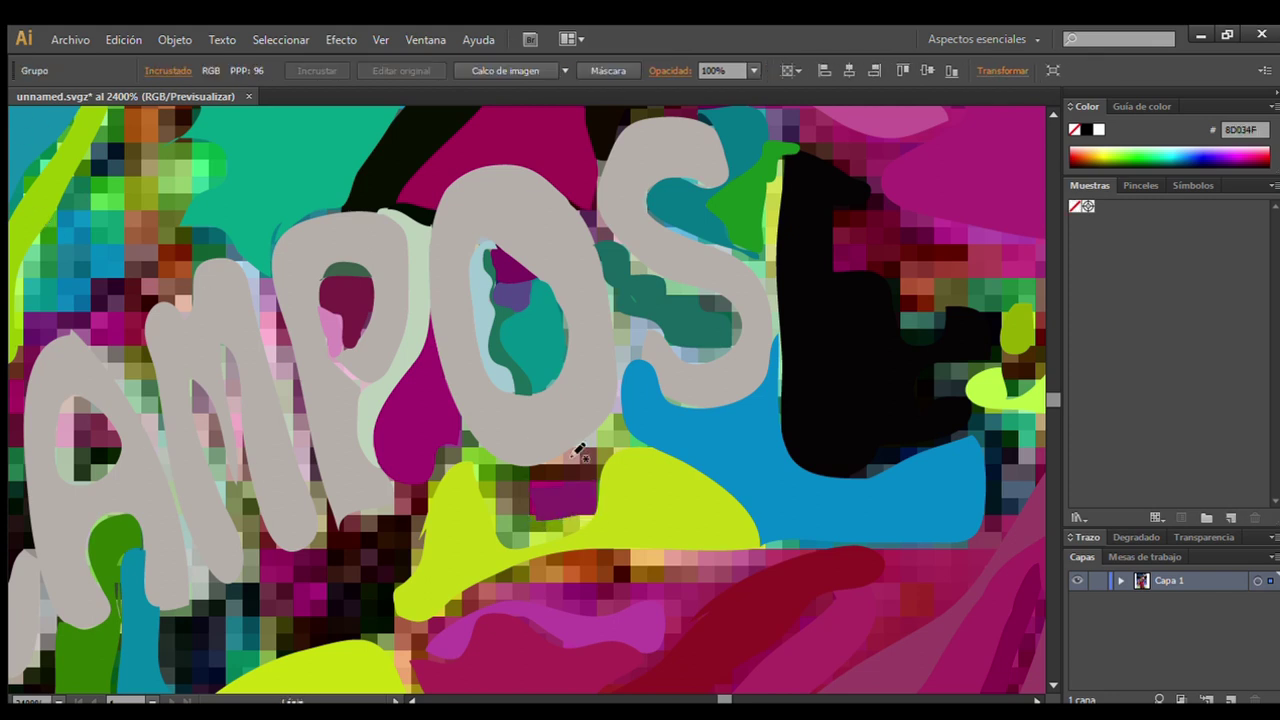
Trace a dark-brown shape below the O and begin outlining the magenta patch.
drag(578, 452, 562, 472)
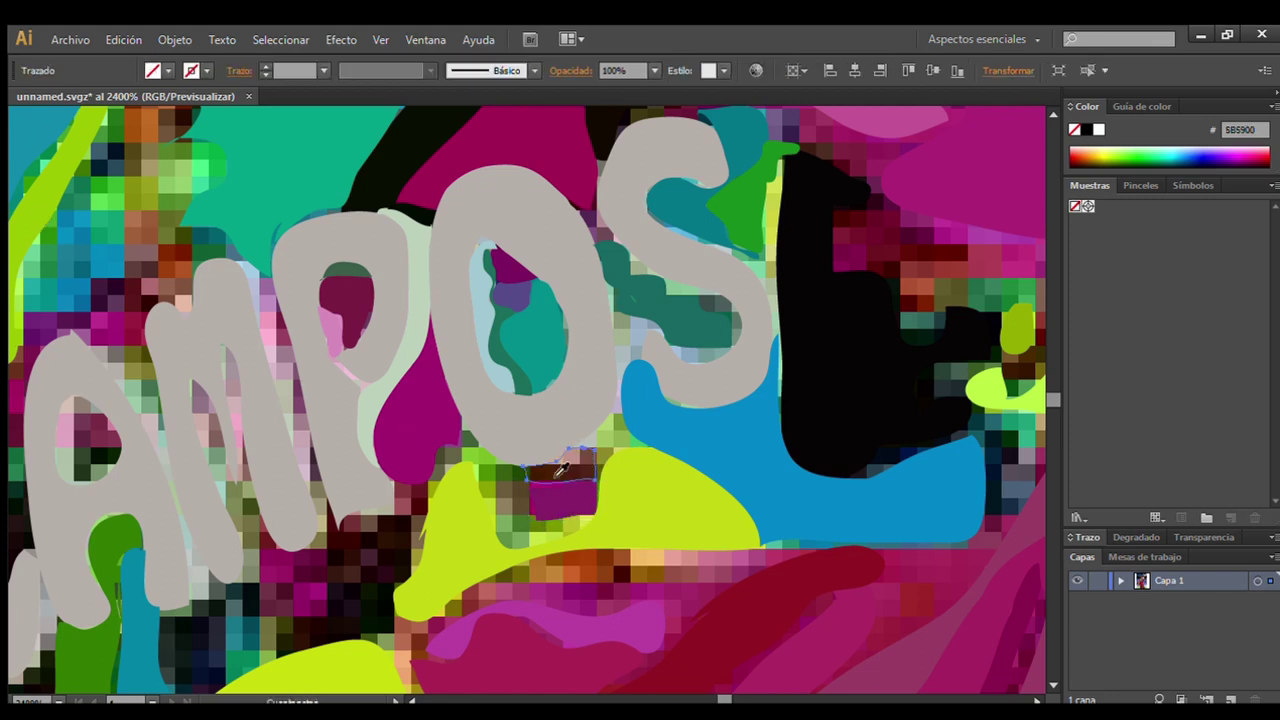
key(ctrl+z)
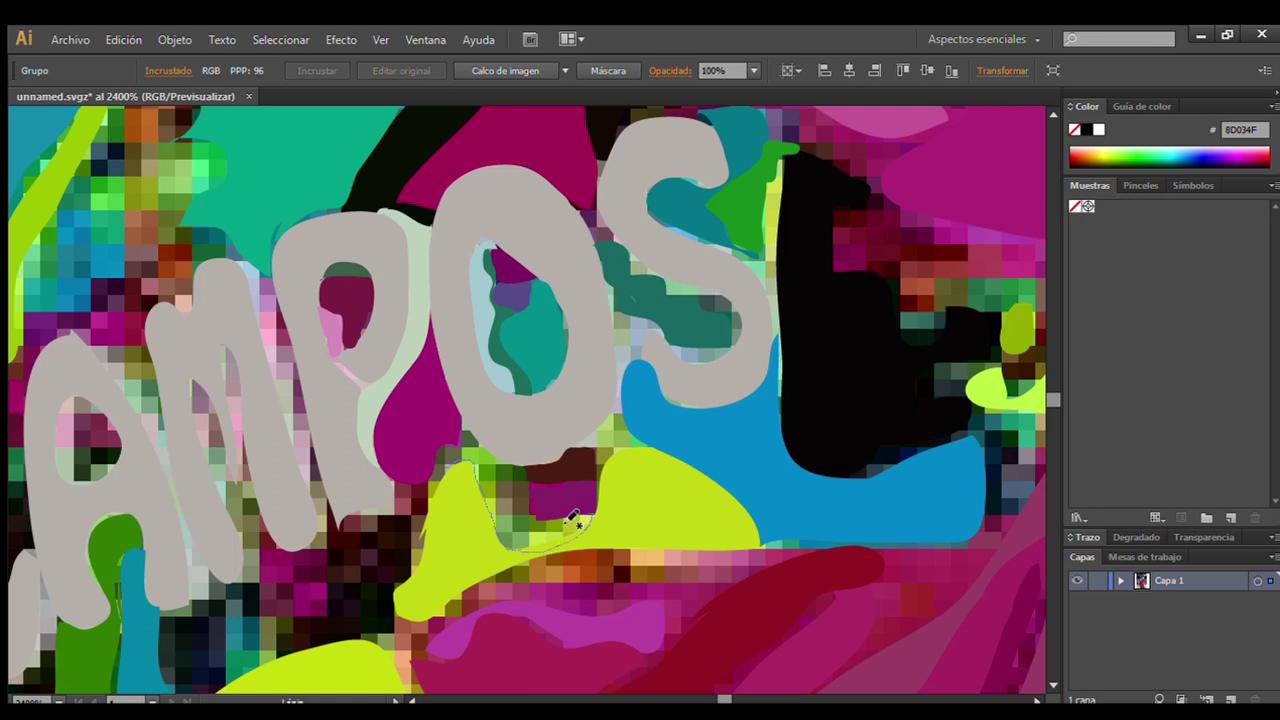
mouse_move(576, 518)
mouse_down()
mouse_move(492, 457)
mouse_move(438, 456)
mouse_up()
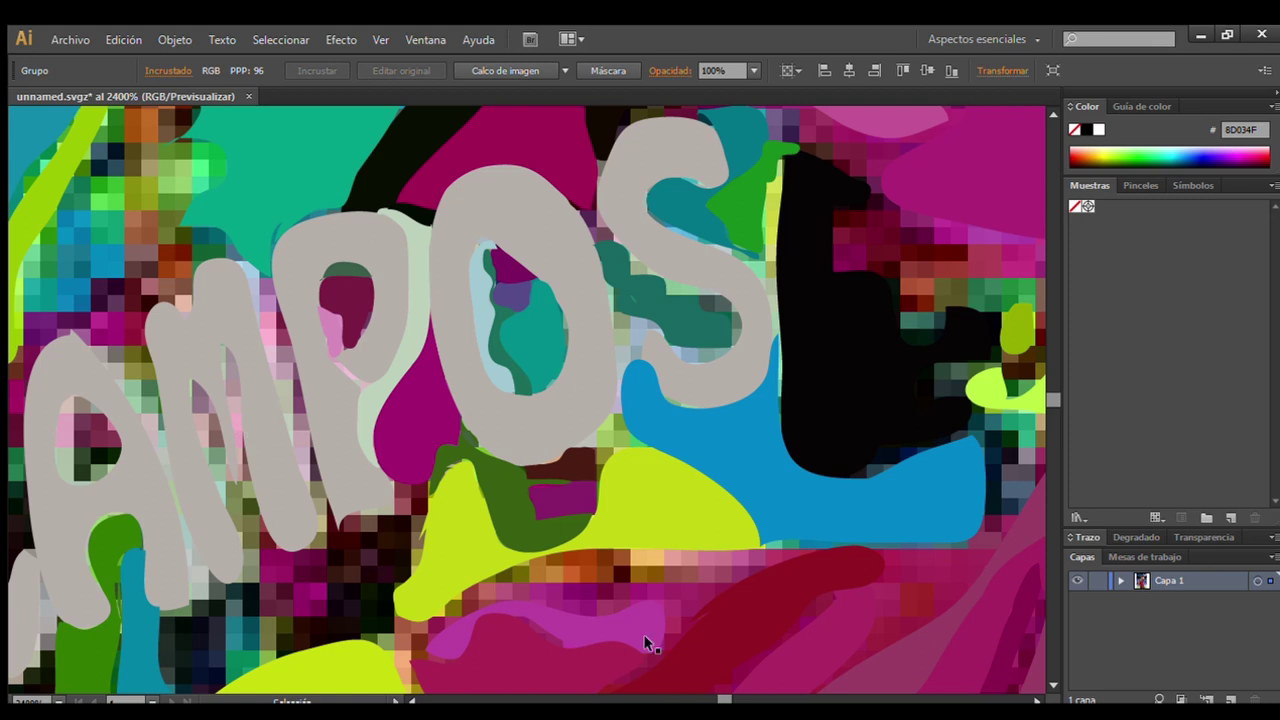
mouse_move(409, 632)
mouse_down()
mouse_move(810, 568)
mouse_move(410, 645)
mouse_up()
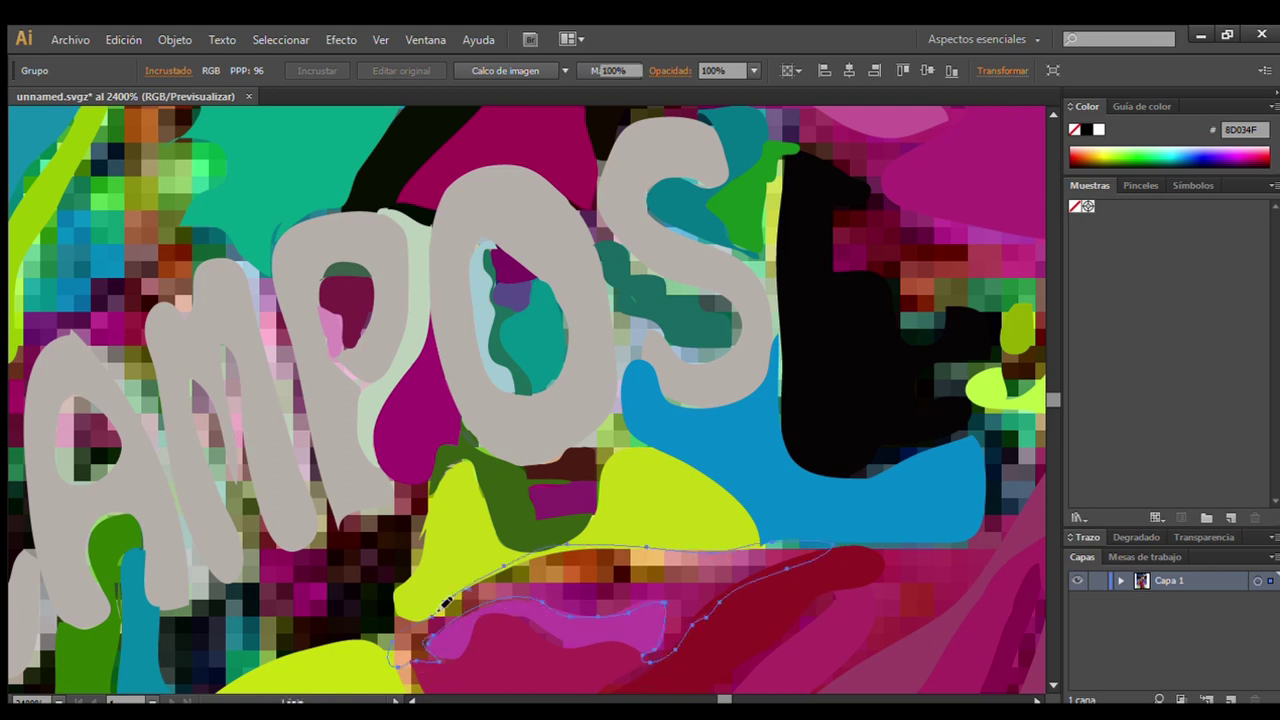
Finish the shape near the red area and fill a dark patch below the lettering.
scroll(596, 572, down, 4)
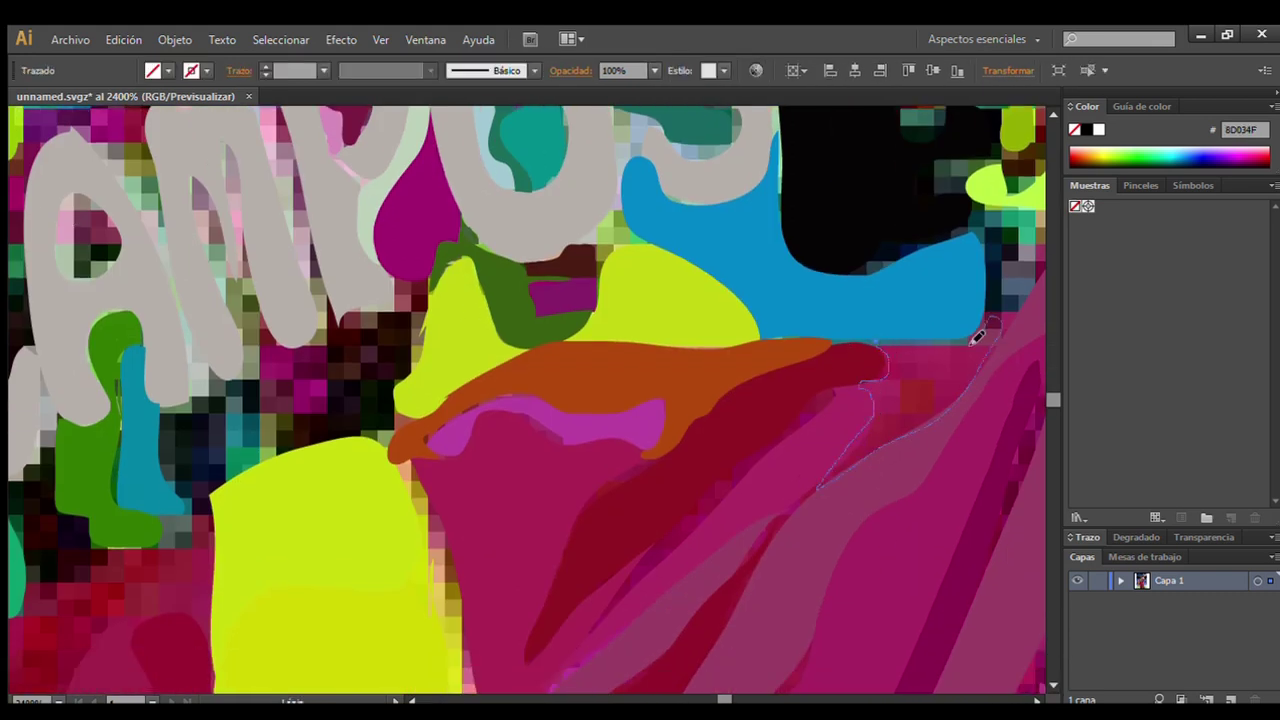
drag(978, 338, 868, 348)
click(222, 380)
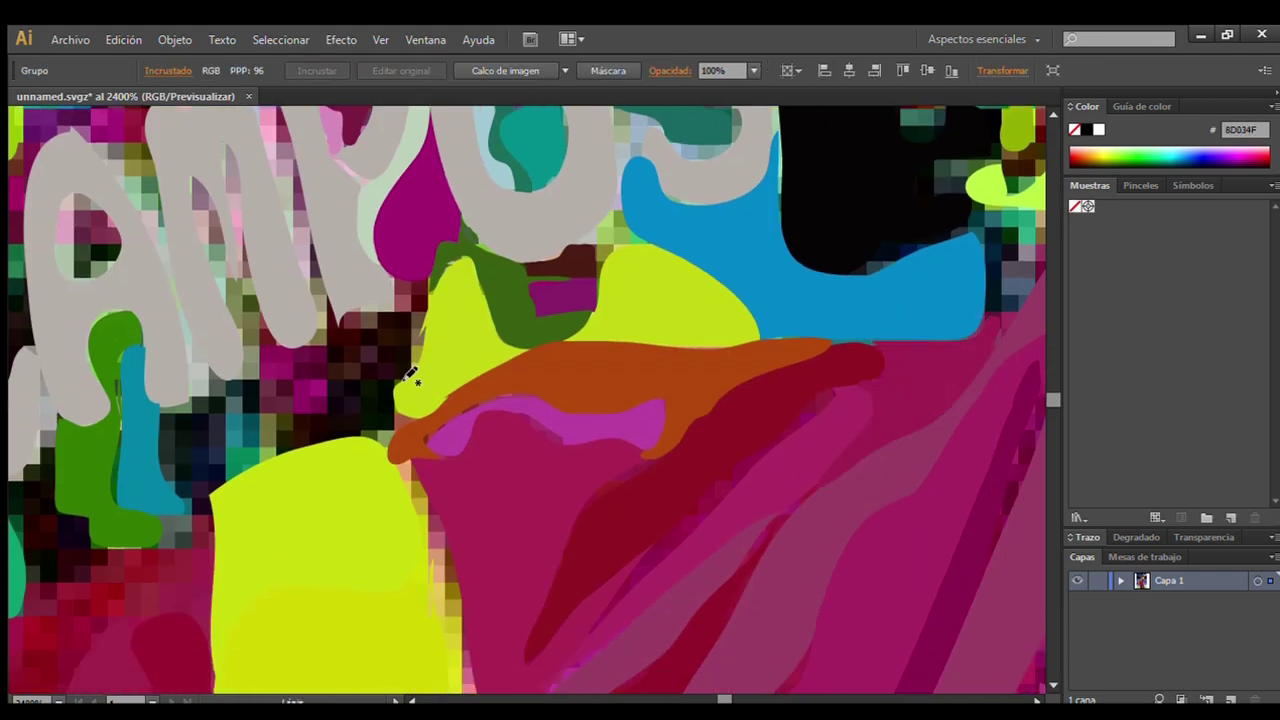
drag(410, 373, 283, 452)
drag(362, 438, 393, 397)
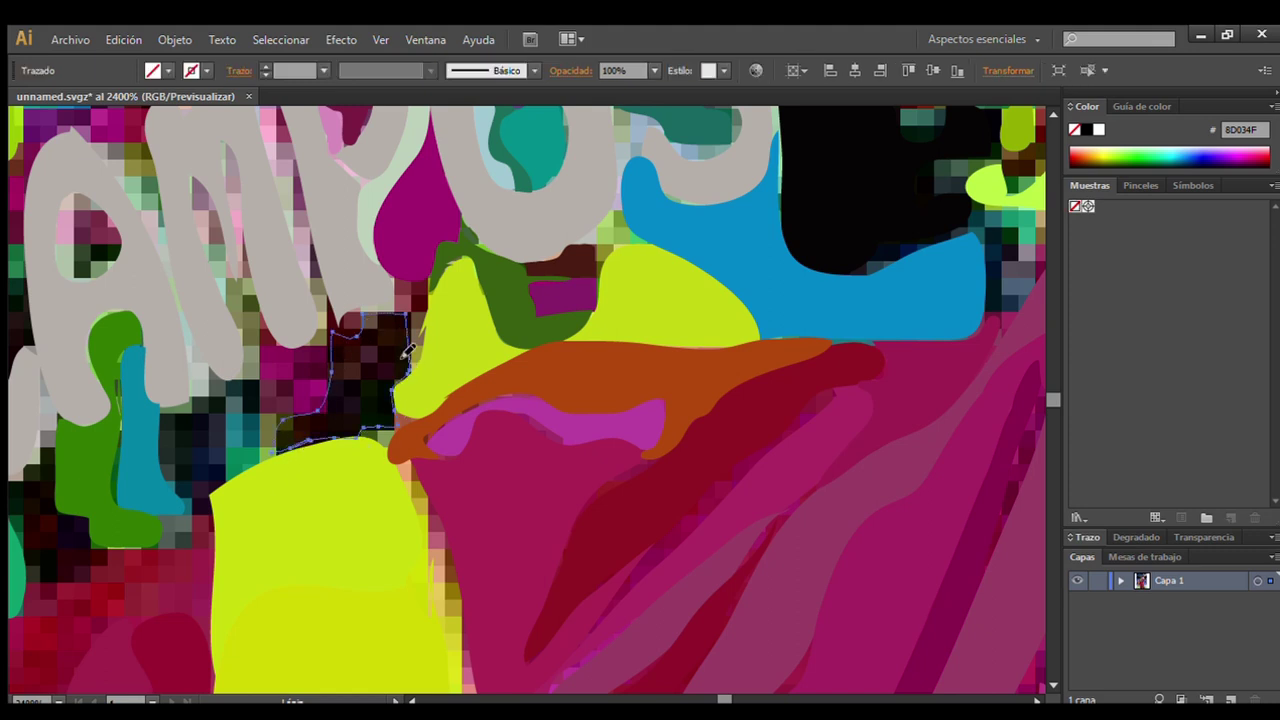
click(287, 567)
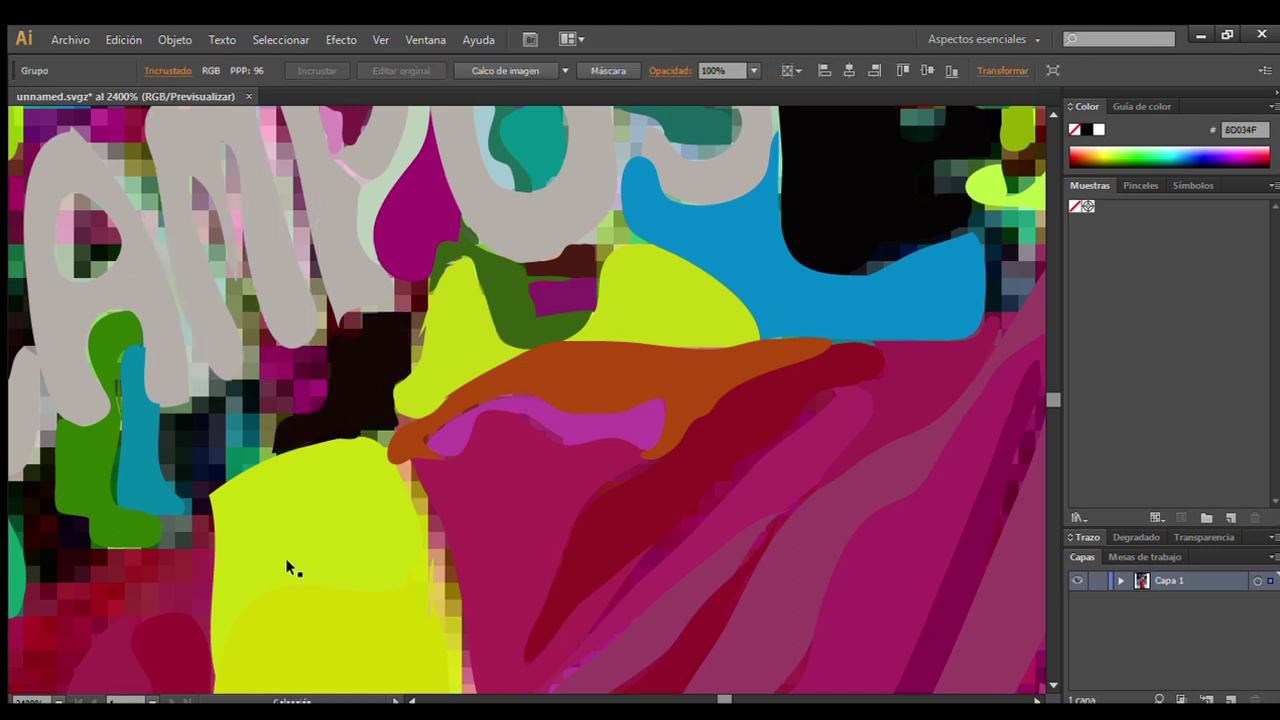
Add dark purple, dark teal and navy patches in the dark area.
mouse_move(328, 350)
mouse_down()
mouse_move(258, 356)
mouse_move(300, 414)
mouse_move(328, 352)
mouse_up()
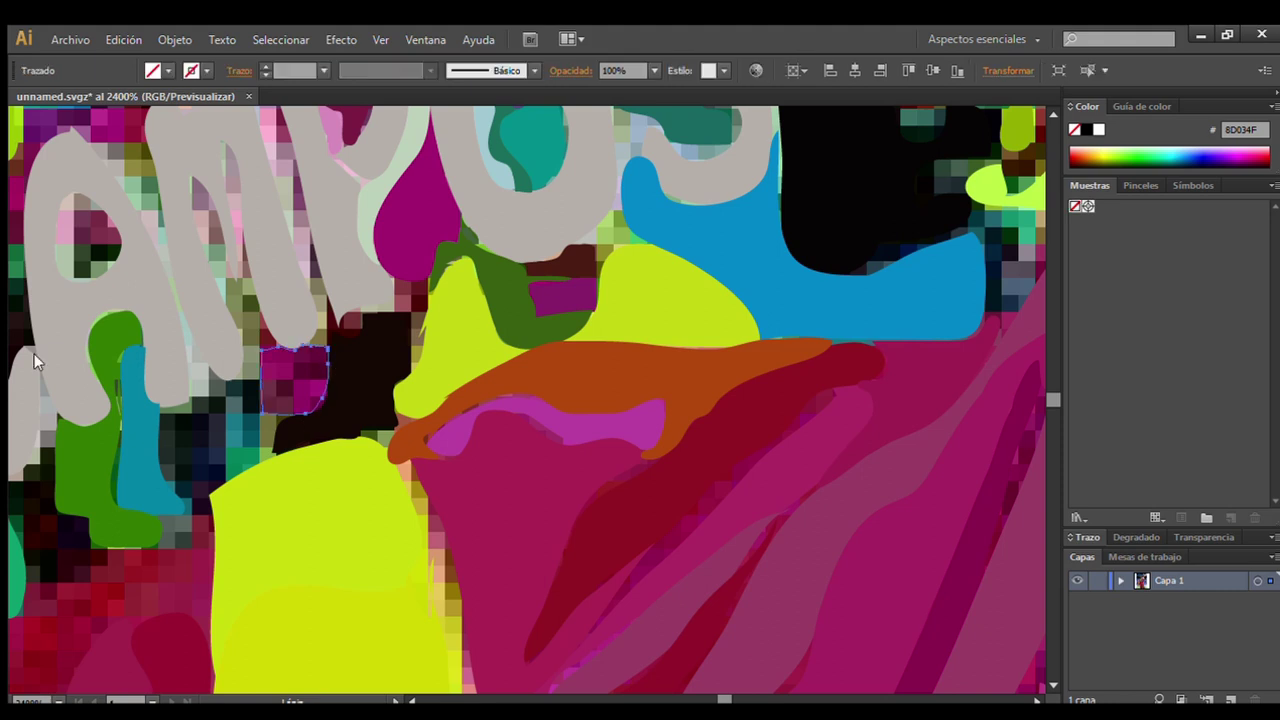
drag(258, 385, 256, 440)
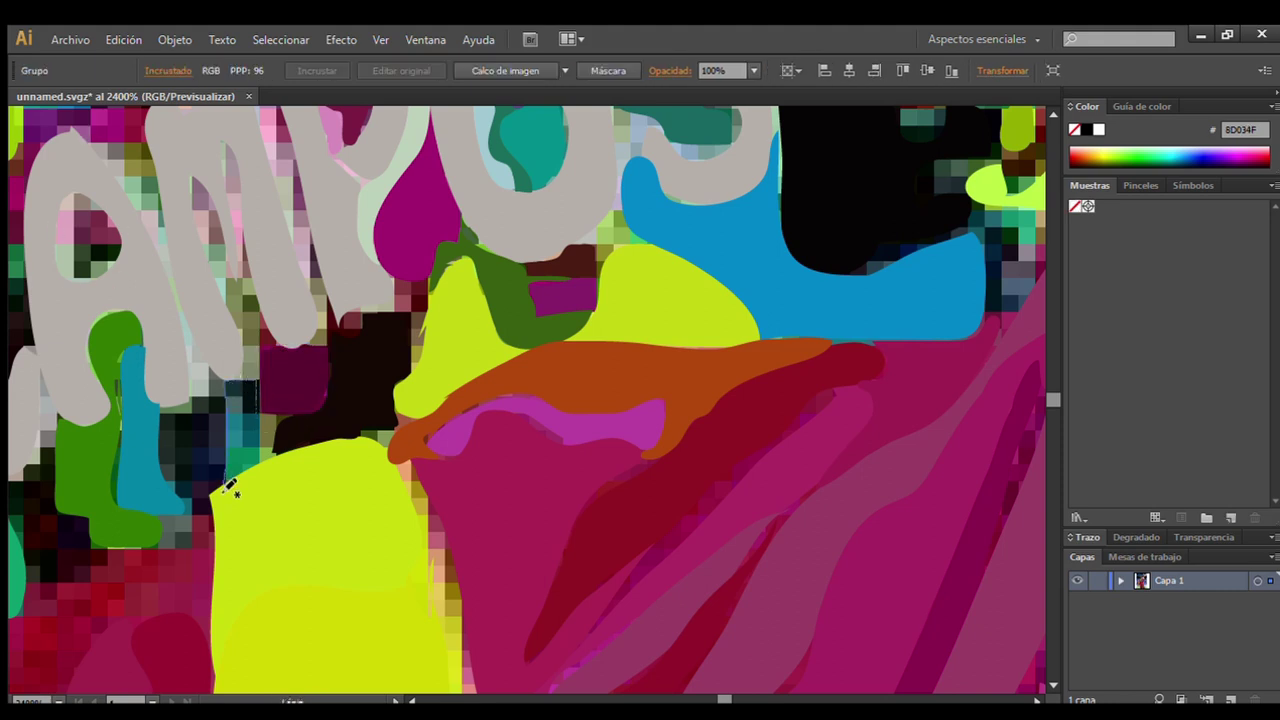
click(25, 447)
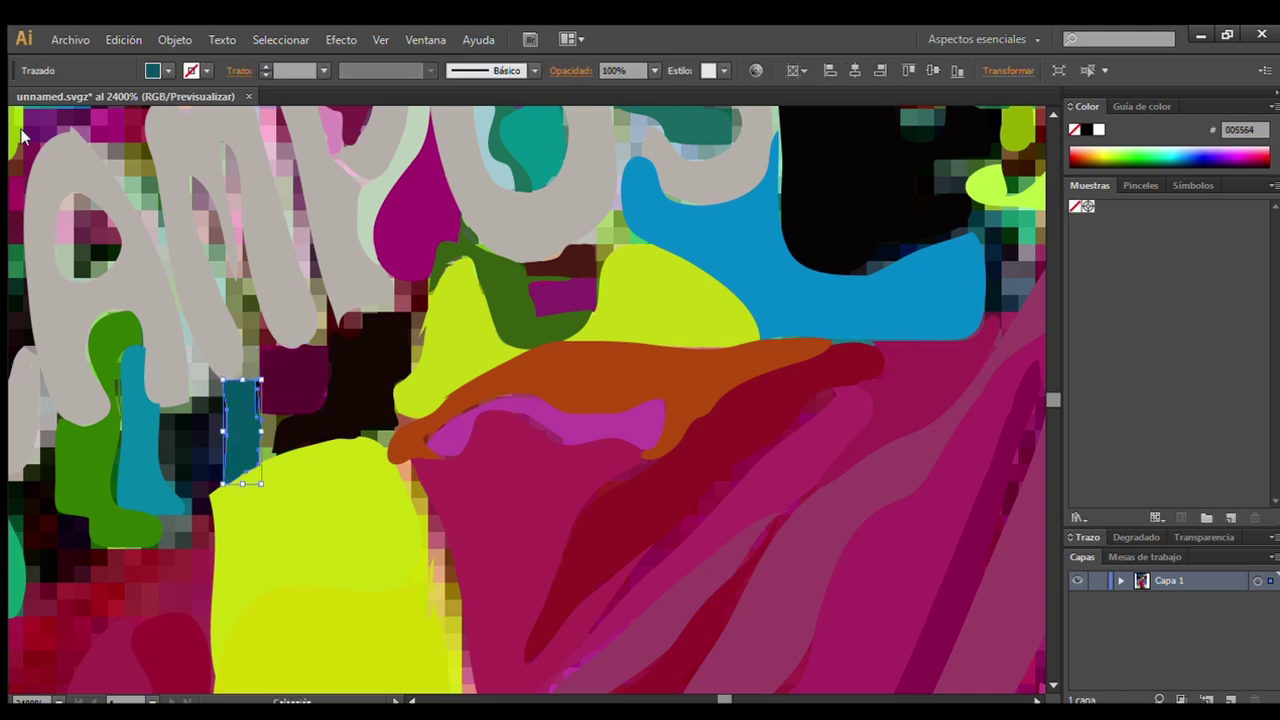
ctrl+click(232, 405)
drag(210, 520, 212, 512)
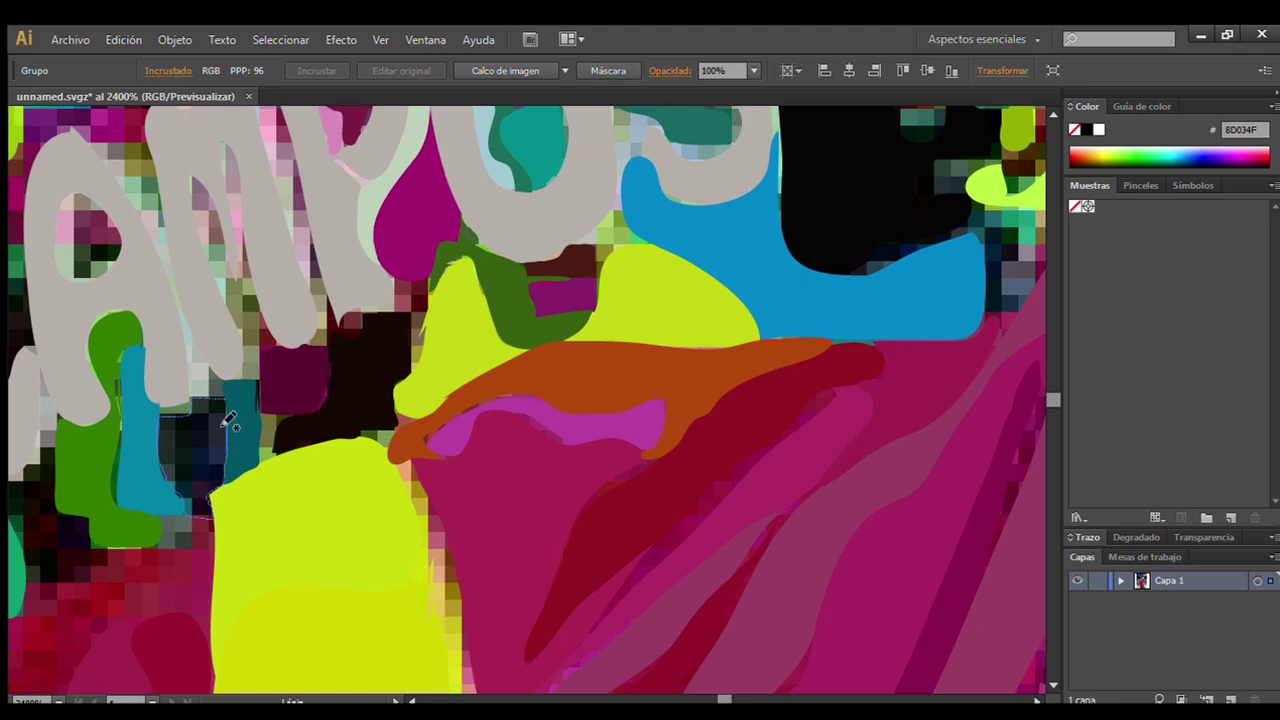
click(200, 420)
Trace a red shape along the green-yellow boundary and a dark shape beside it, then zoom out.
scroll(53, 189, down, 5)
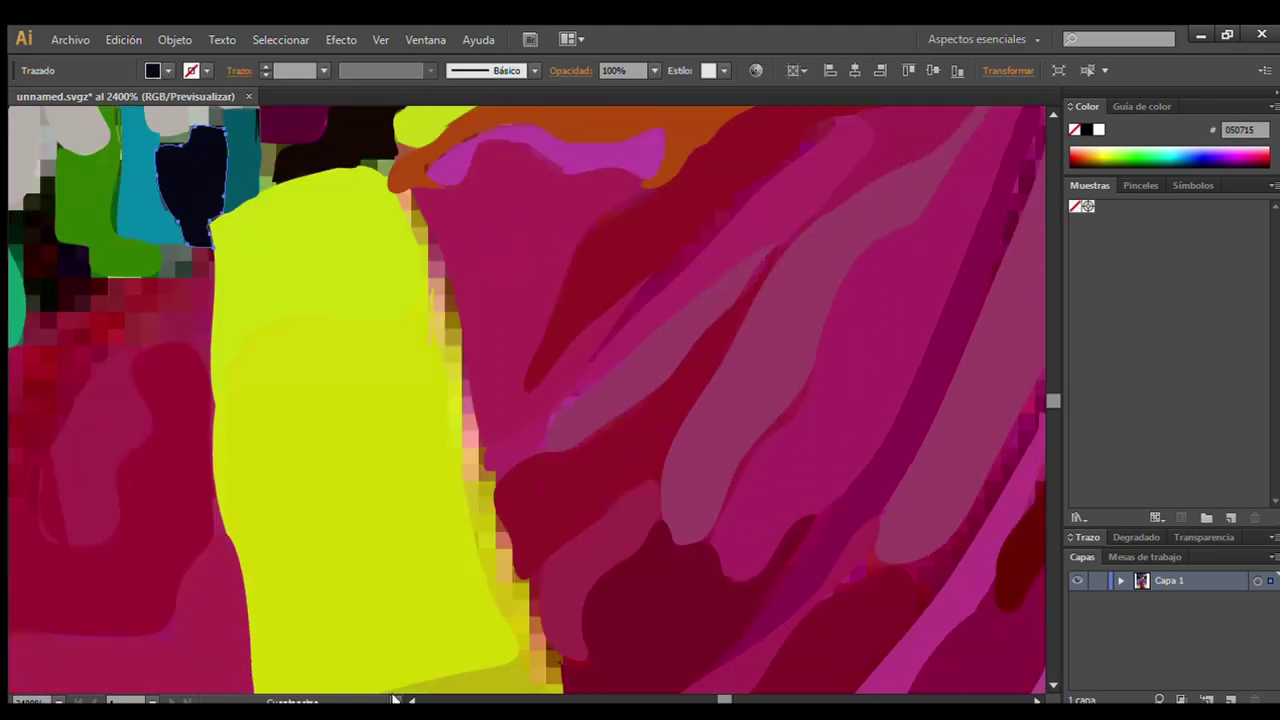
scroll(53, 189, left, 5)
drag(505, 255, 544, 258)
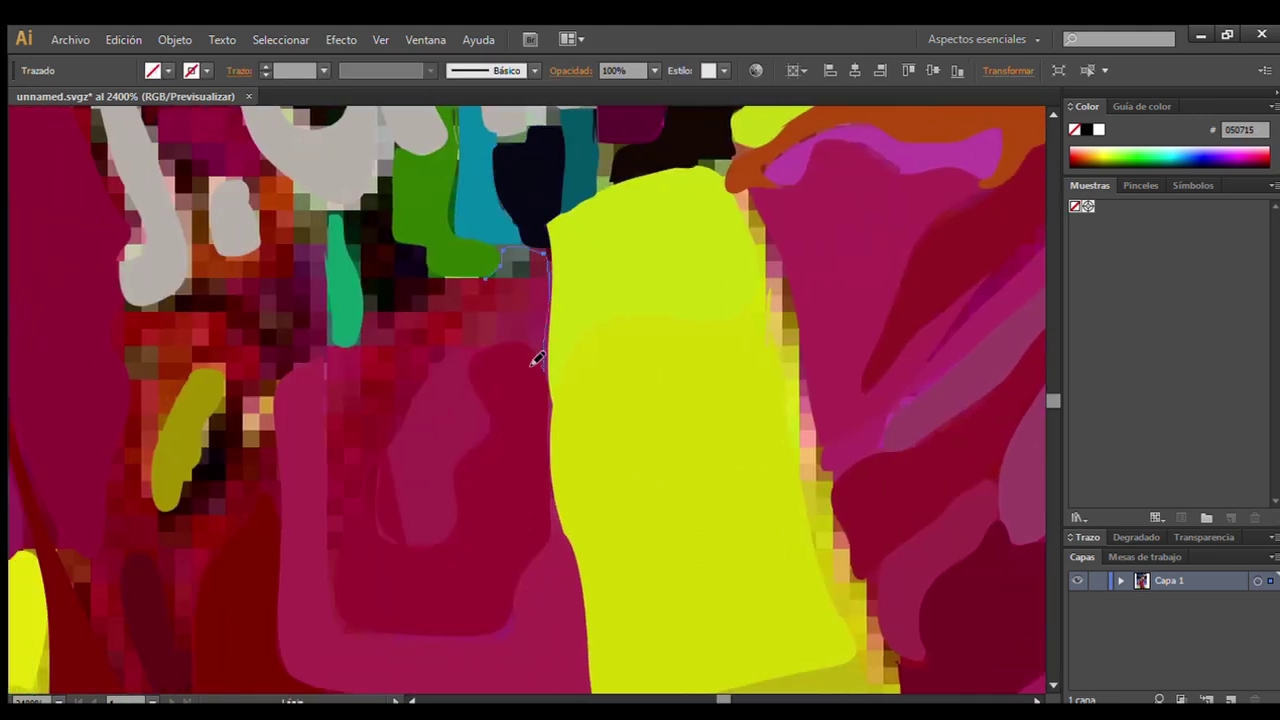
mouse_move(532, 366)
mouse_down()
mouse_move(383, 431)
mouse_move(326, 573)
mouse_up()
drag(344, 352, 496, 270)
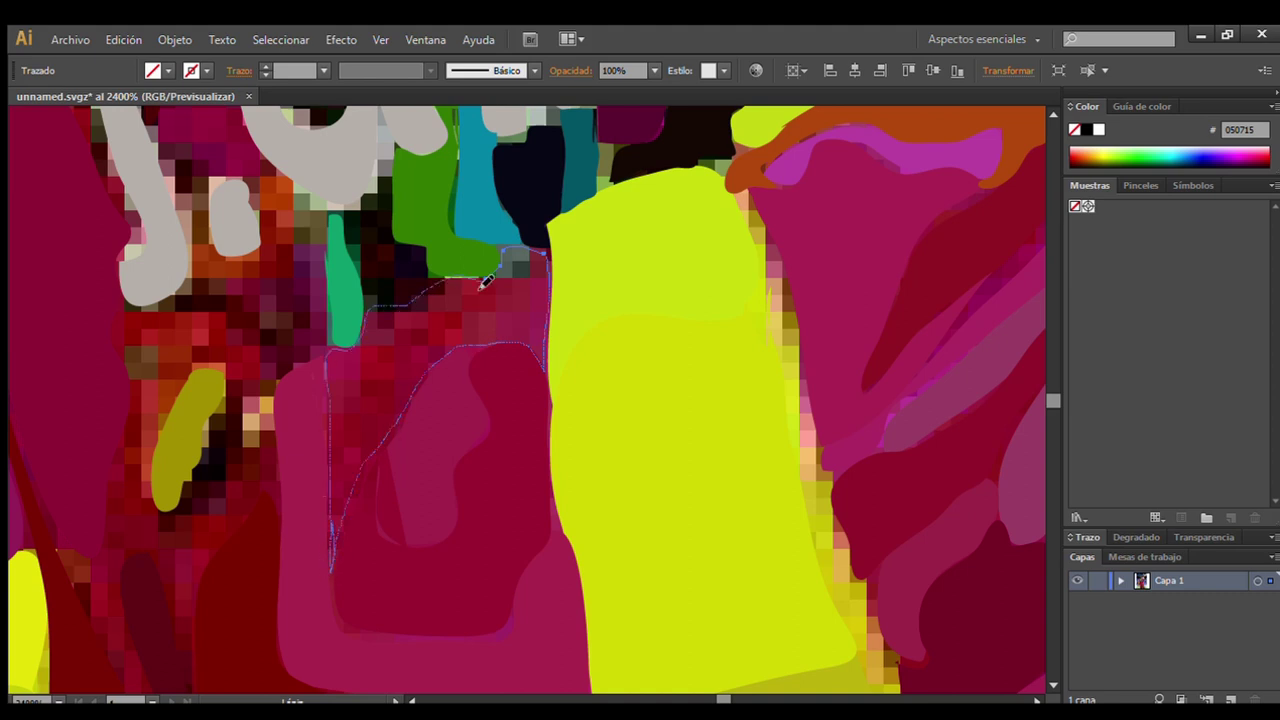
click(48, 228)
mouse_move(390, 172)
mouse_down()
mouse_move(351, 243)
mouse_move(443, 286)
mouse_move(425, 258)
mouse_move(405, 255)
mouse_move(392, 182)
mouse_up()
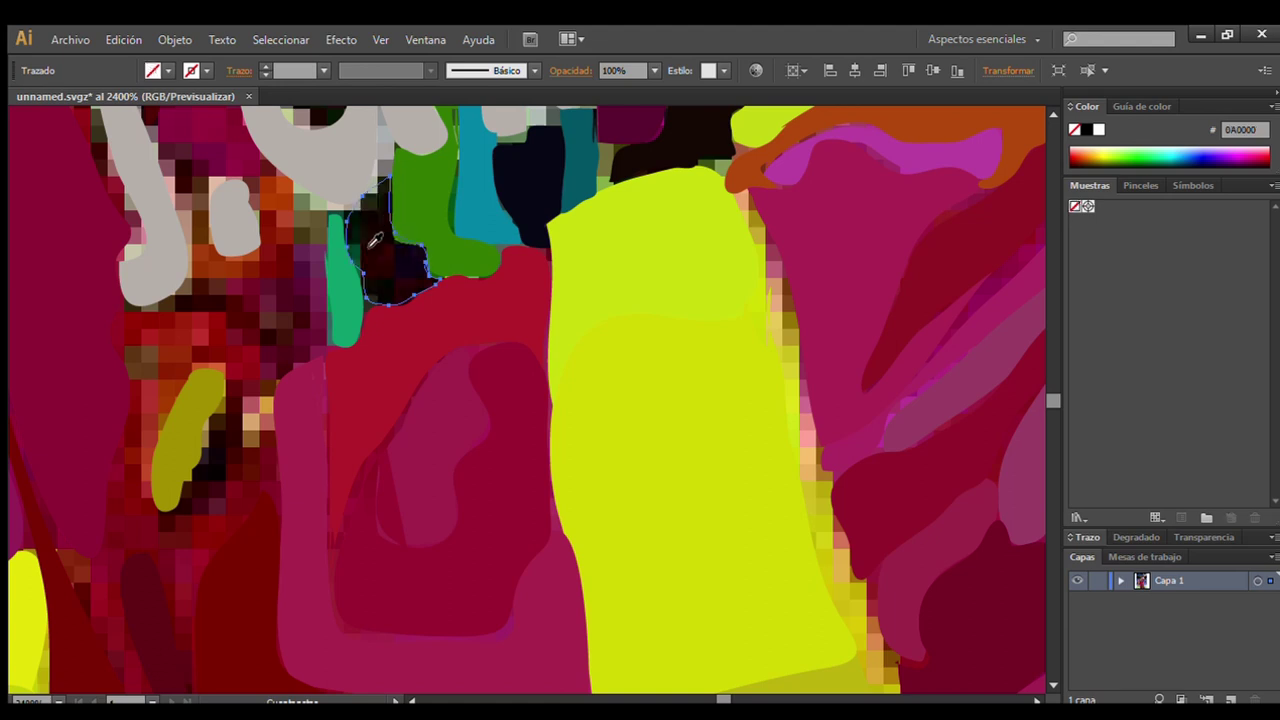
ctrl+click(406, 366)
key(ctrl+1)
Move the reference photo aside to check the traced figure, then restore it.
click(523, 397)
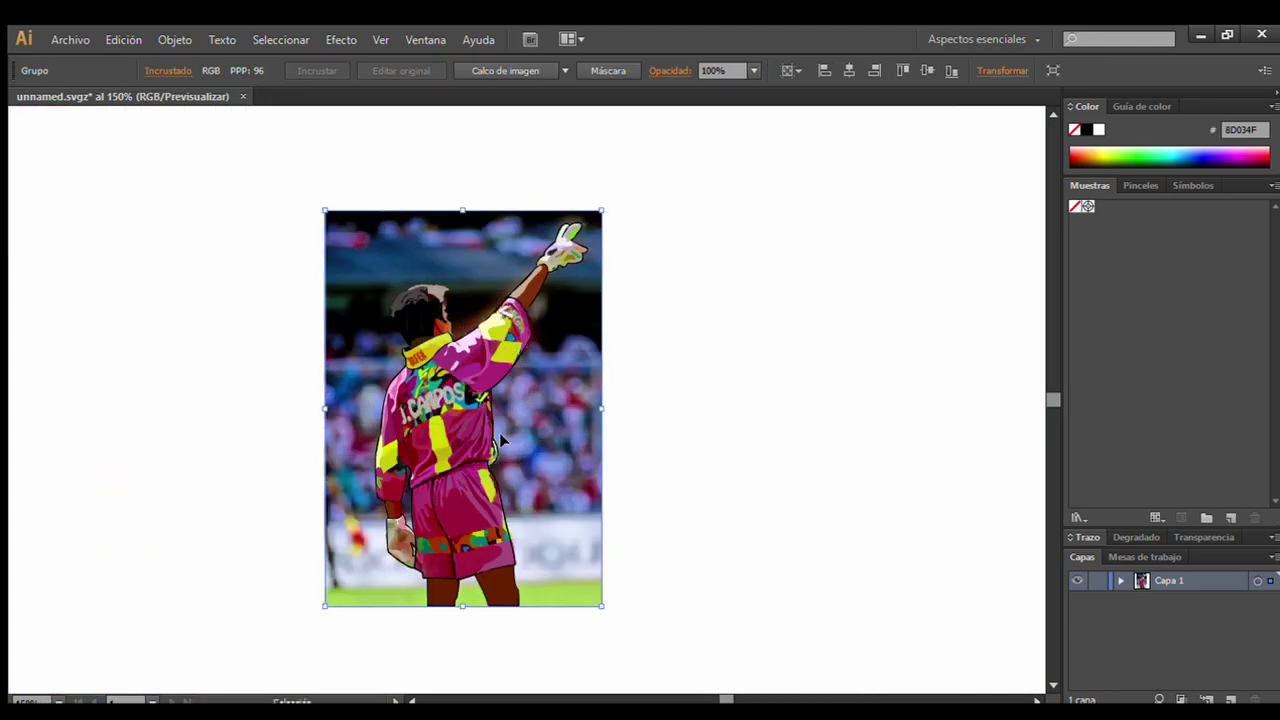
drag(460, 410, 736, 410)
key(ctrl+z)
scroll(408, 599, up, 5)
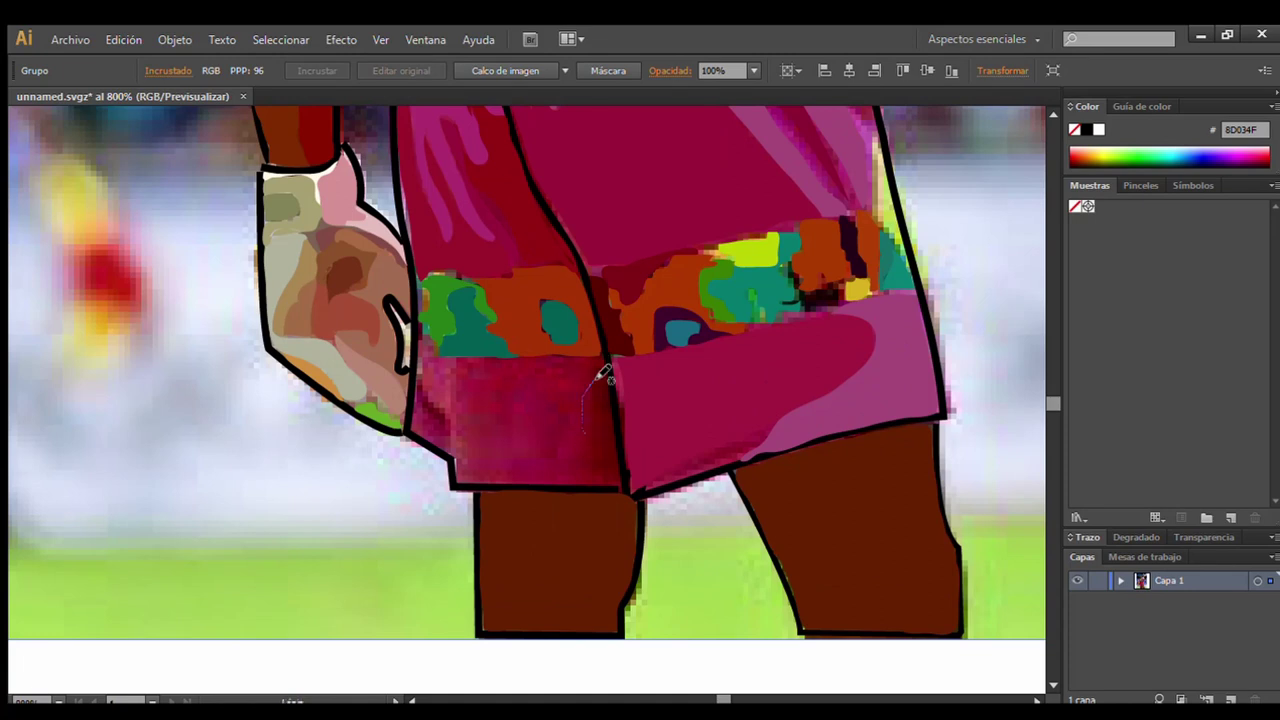
Trace a shading strip along the shorts' centre seam, discarding two unwanted shading shapes.
drag(597, 368, 618, 490)
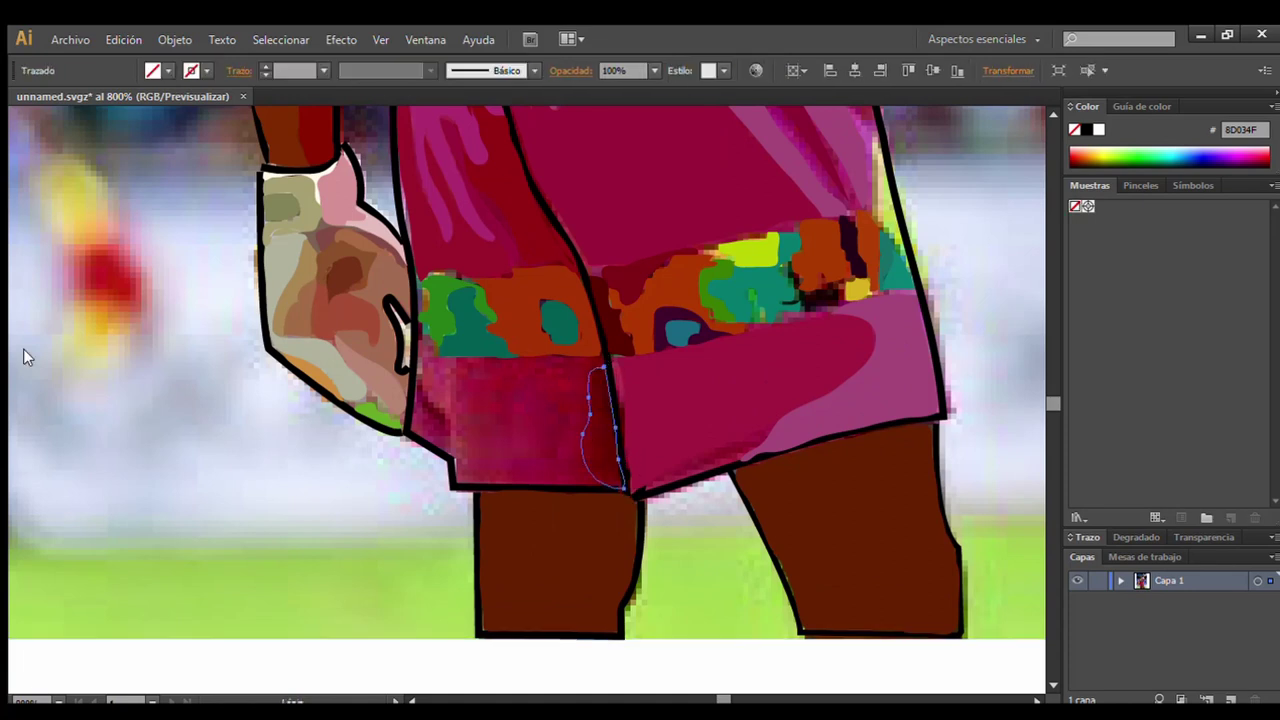
key(v)
click(557, 540)
click(70, 221)
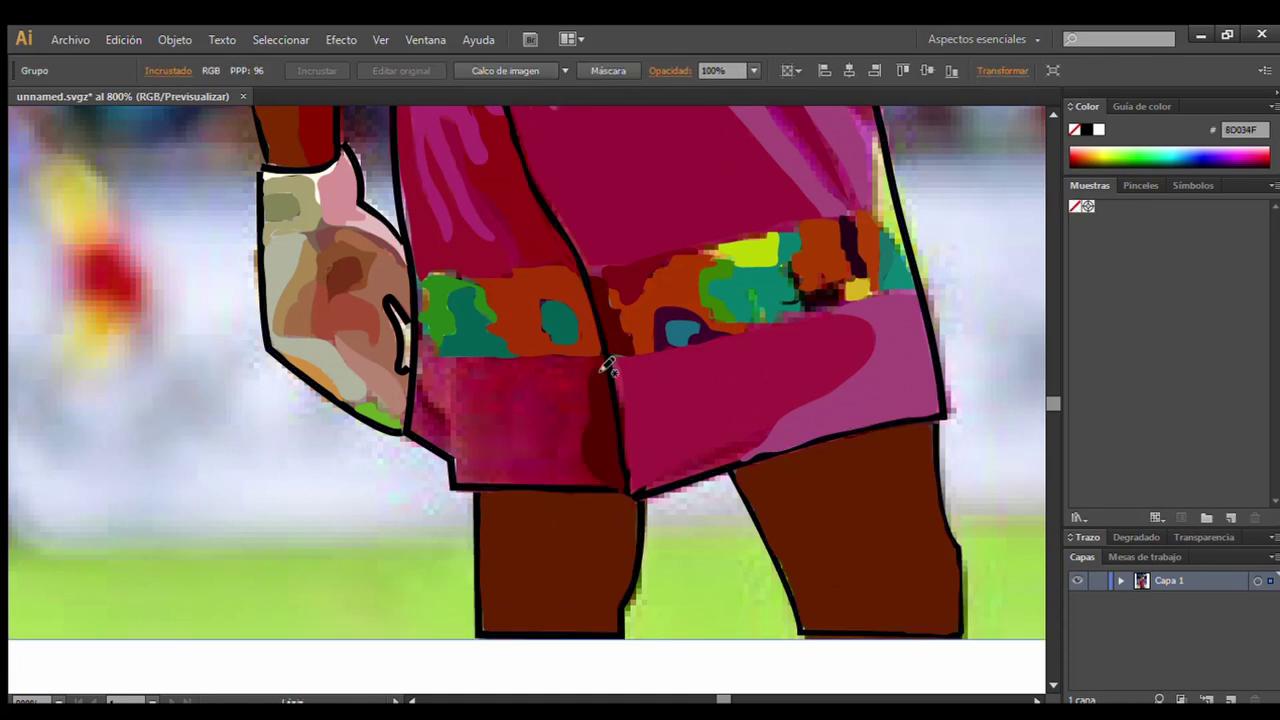
mouse_move(605, 366)
mouse_down()
mouse_move(486, 366)
mouse_move(563, 486)
mouse_move(604, 362)
mouse_up()
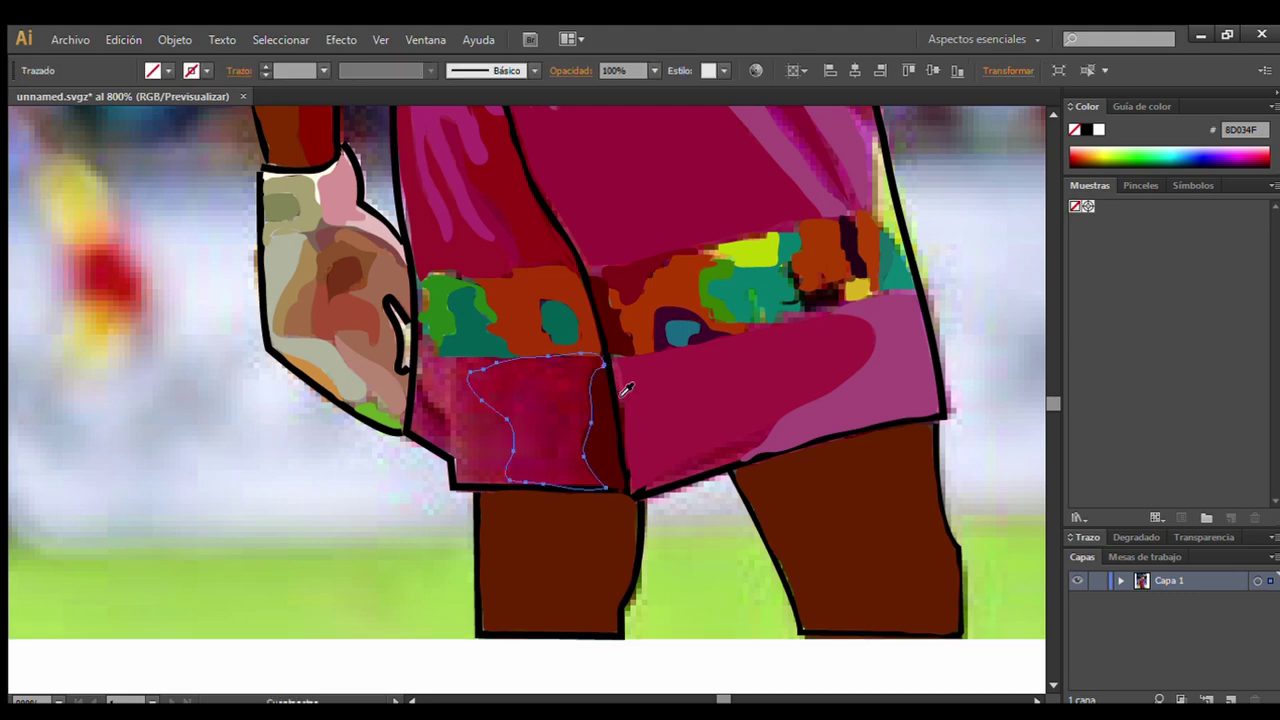
key(ctrl+z)
mouse_move(422, 343)
mouse_down()
mouse_move(436, 446)
mouse_move(466, 490)
mouse_move(494, 410)
mouse_move(492, 366)
mouse_up()
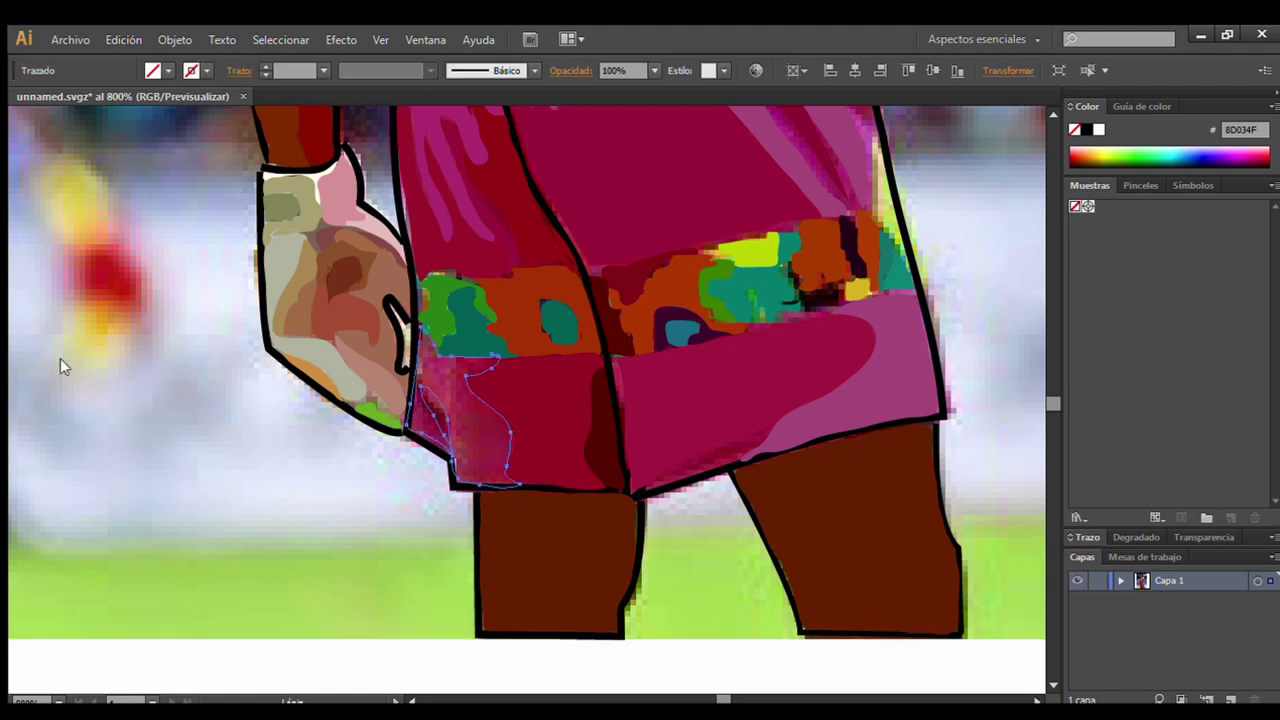
key(ctrl+z)
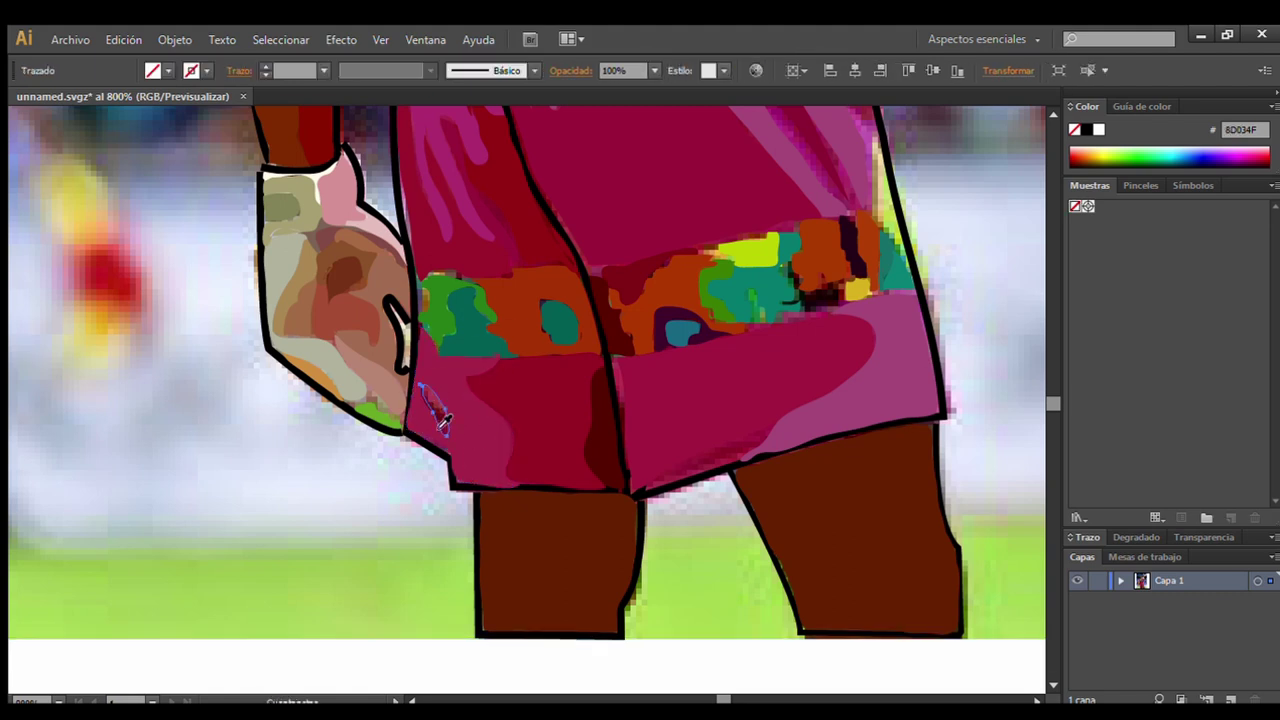
Trace shading strokes along the shirt's right edge.
key(v)
scroll(63, 187, up, 3)
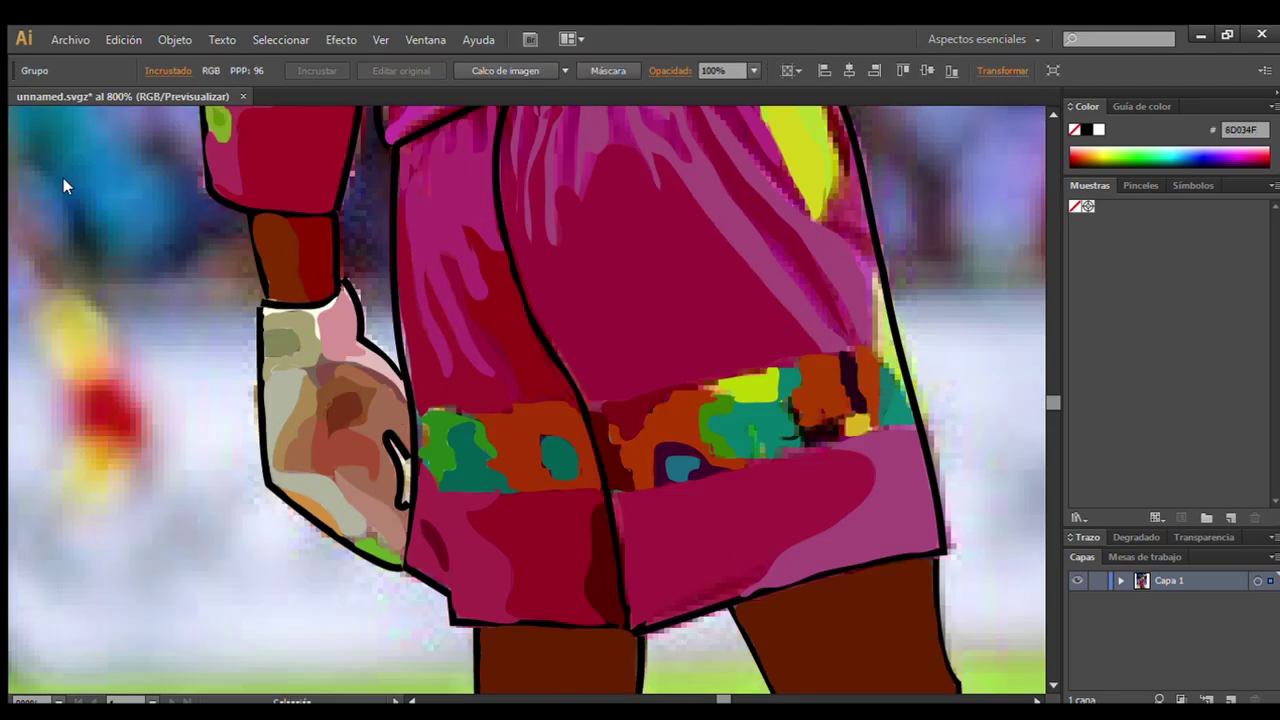
drag(868, 313, 905, 400)
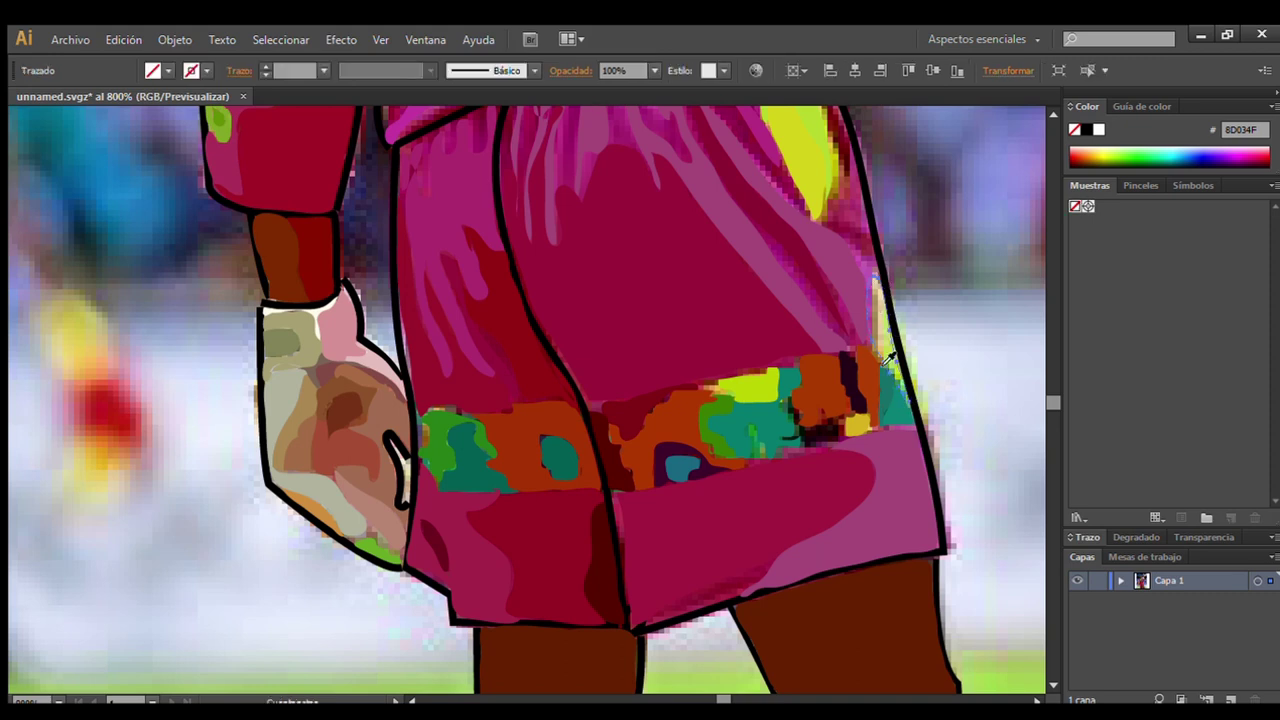
click(373, 277)
scroll(40, 208, up, 3)
drag(752, 378, 802, 443)
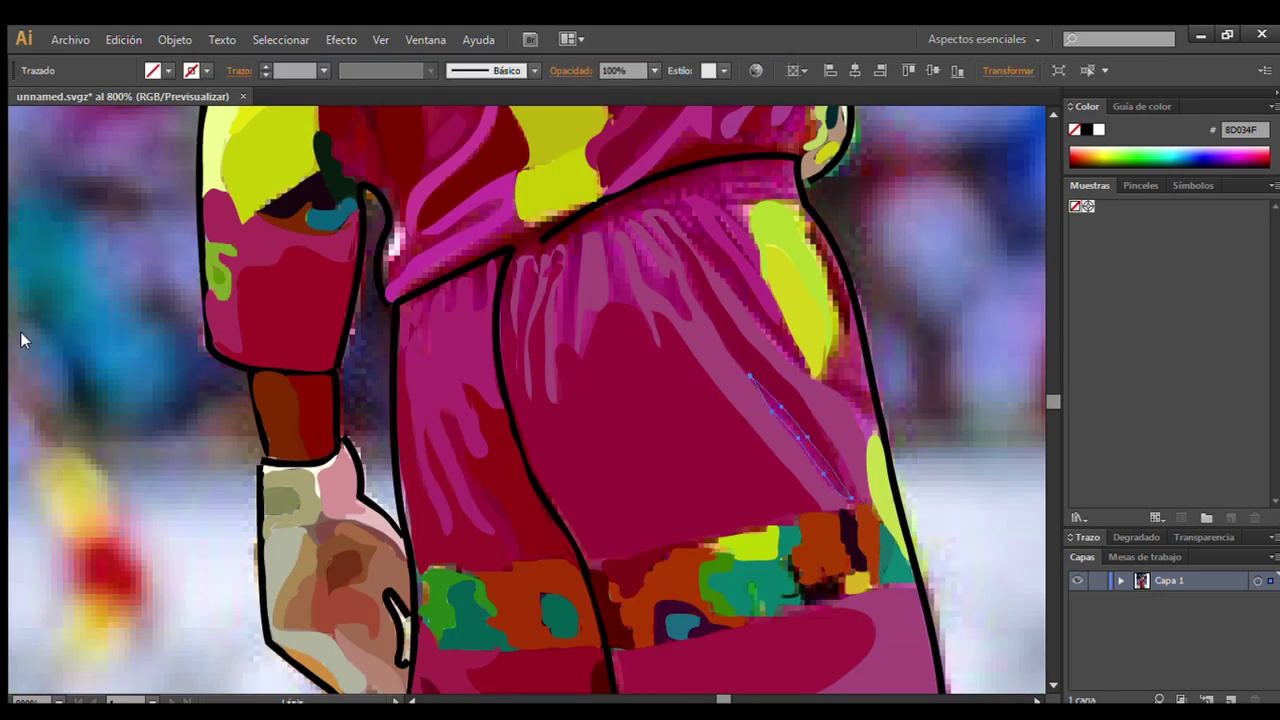
ctrl+click(977, 224)
Draw a pink pleat on the shirt front and redraw the right-edge strokes.
mouse_move(672, 214)
mouse_down()
mouse_move(748, 312)
mouse_move(677, 214)
mouse_up()
ctrl+click(780, 265)
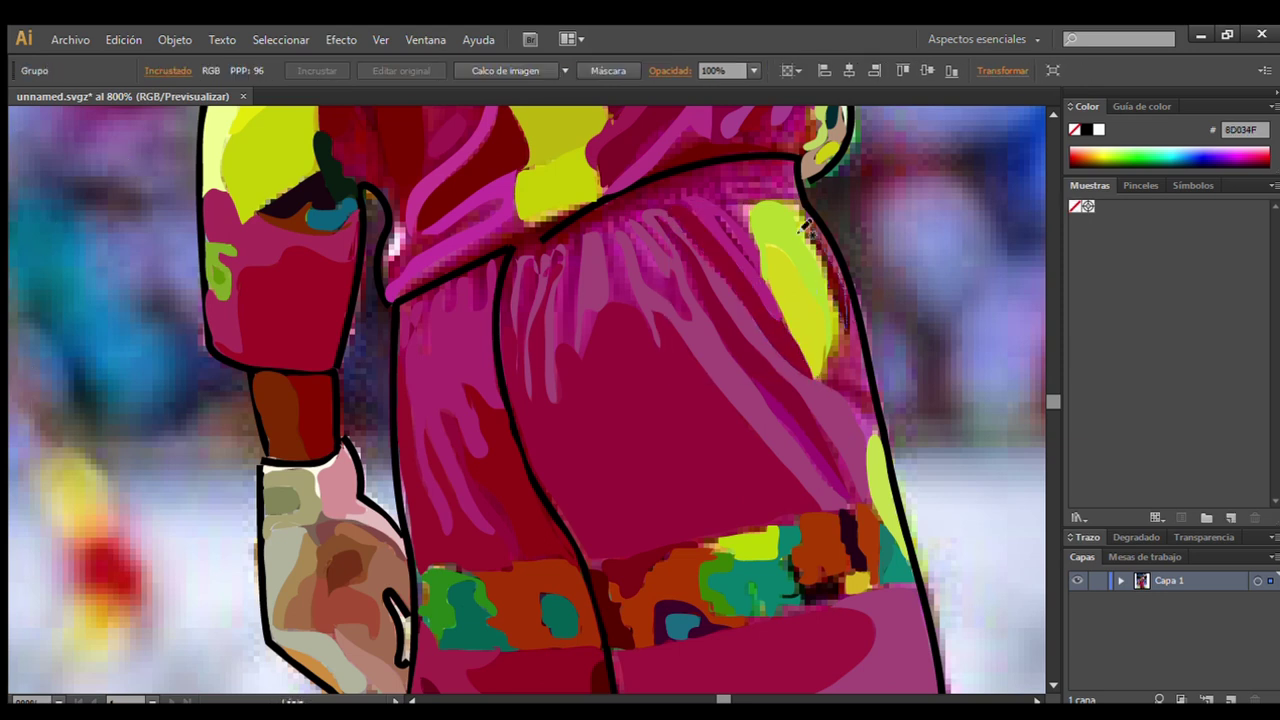
drag(815, 238, 811, 286)
ctrl+click(924, 238)
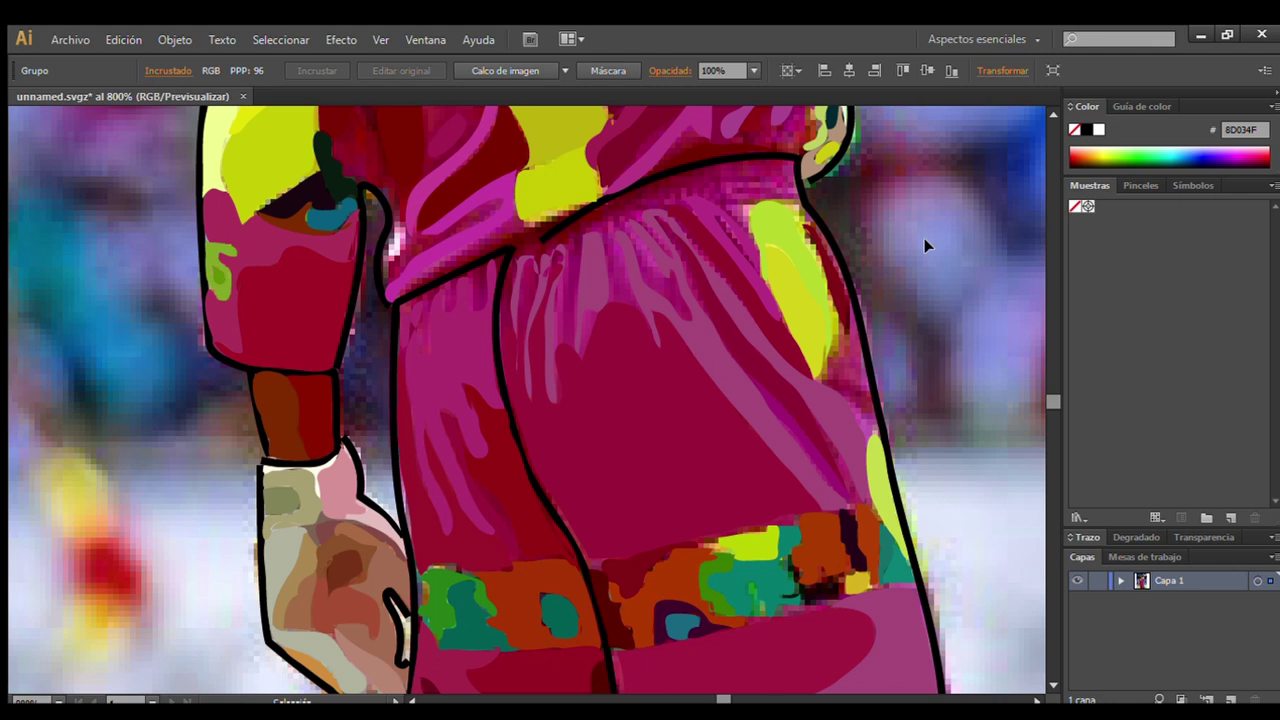
drag(876, 432, 862, 362)
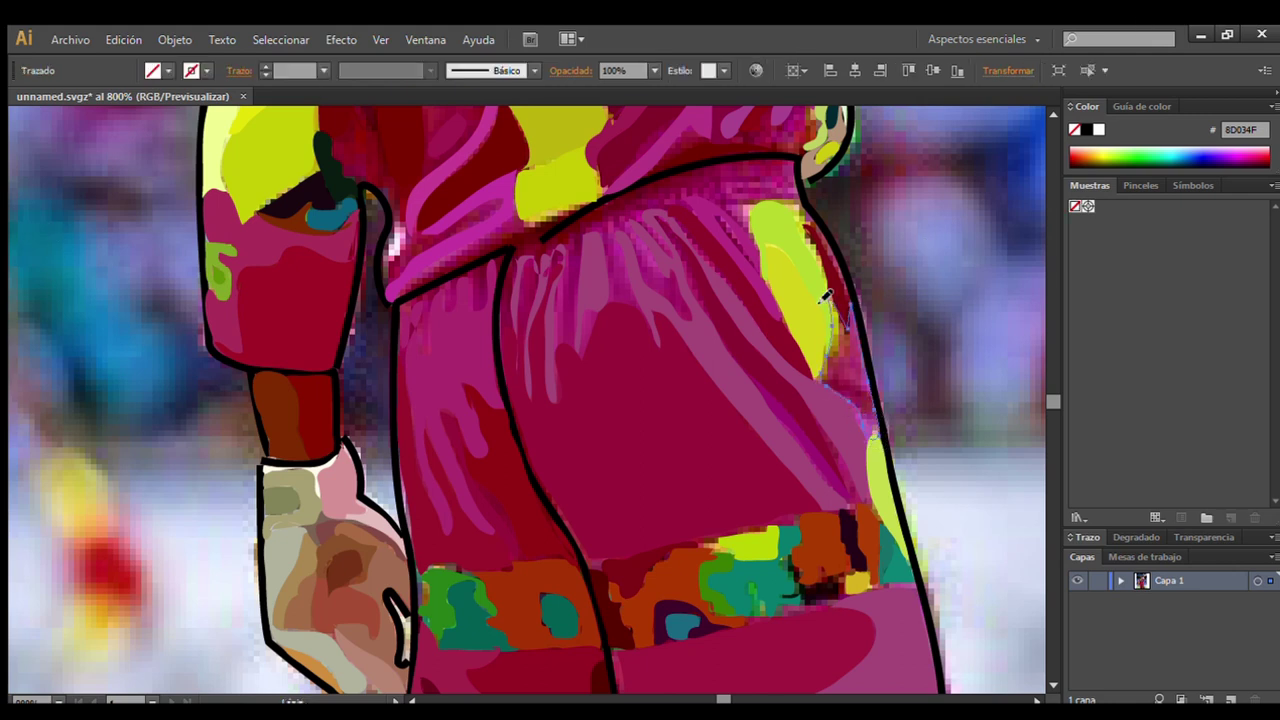
ctrl+click(147, 202)
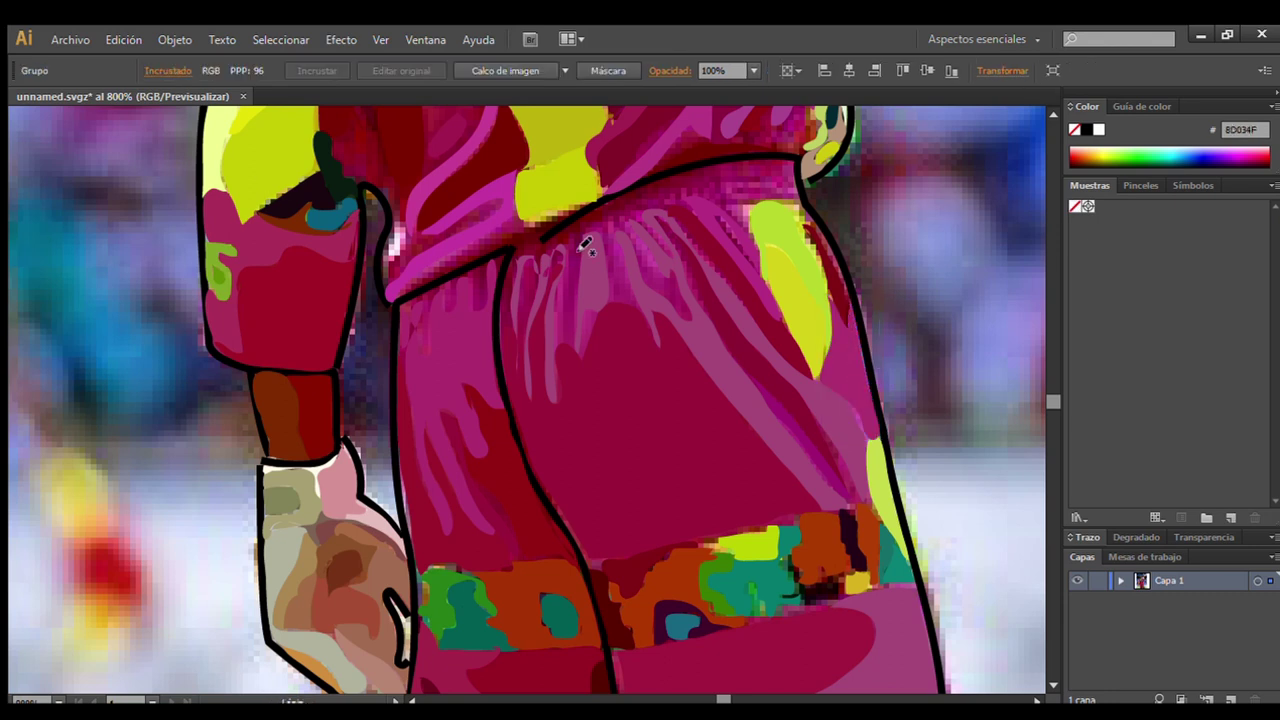
Trace two pleat-coloured shapes running from the pleats to the waistline.
drag(570, 345, 790, 178)
mouse_move(740, 228)
mouse_down()
mouse_move(677, 206)
mouse_move(670, 282)
mouse_move(619, 233)
mouse_up()
drag(630, 298, 590, 232)
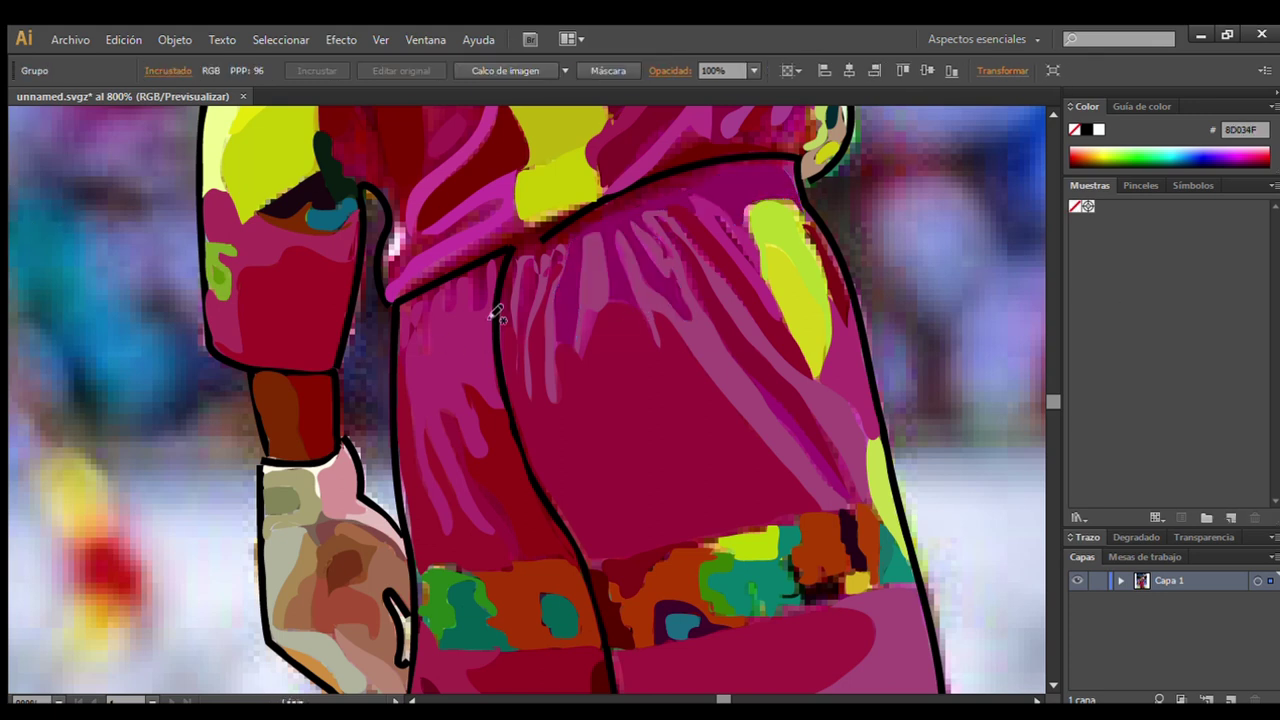
mouse_move(495, 312)
mouse_down()
mouse_move(508, 277)
mouse_move(563, 250)
mouse_up()
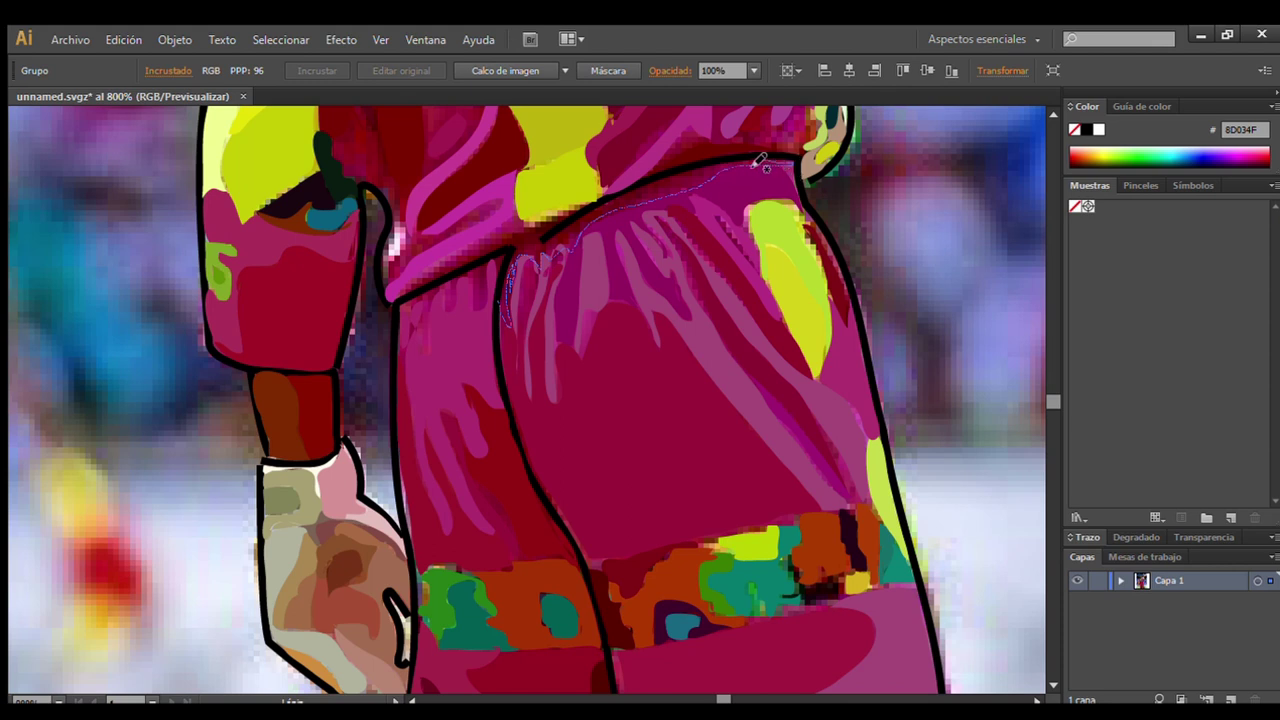
drag(760, 160, 785, 162)
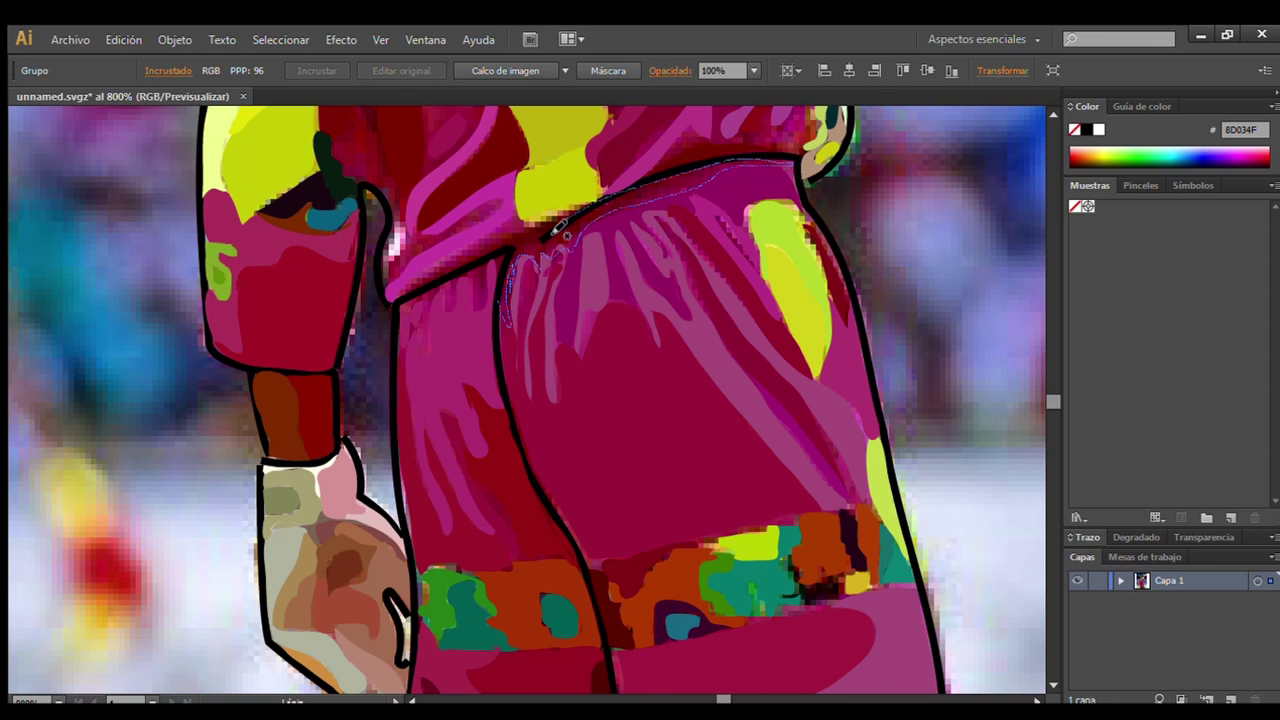
ctrl+click(135, 200)
Draw a thick black line along the upper waistline edge of the shorts.
drag(575, 213, 555, 250)
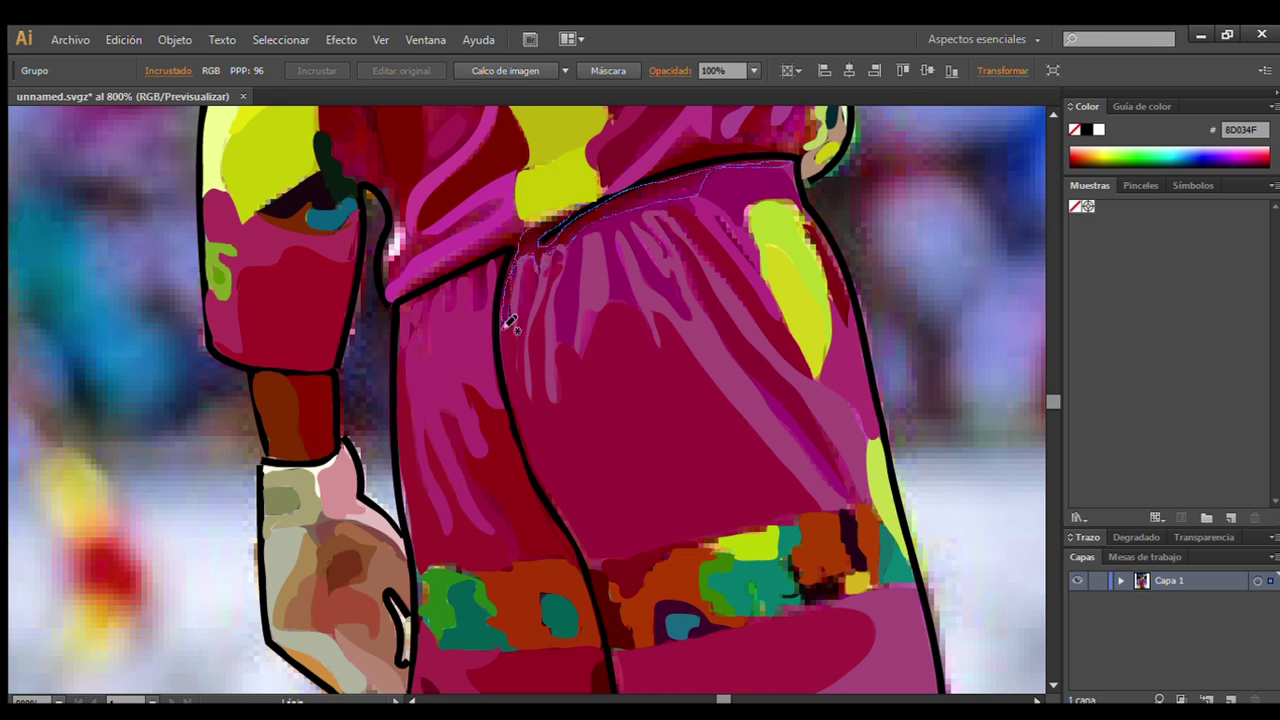
drag(510, 322, 505, 330)
ctrl+click(148, 183)
Zoom in on the J of the lettering and trace an orange shape beside it.
scroll(1052, 119, up, 5)
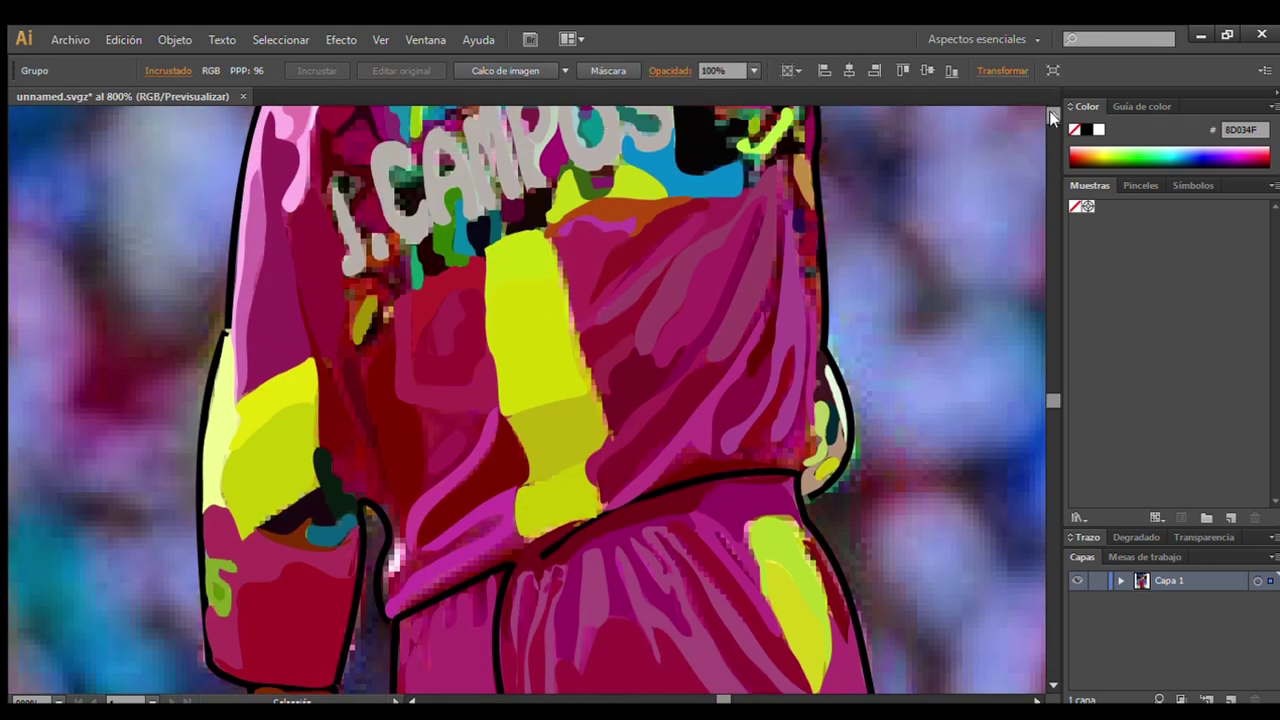
scroll(46, 120, left, 3)
click(630, 376)
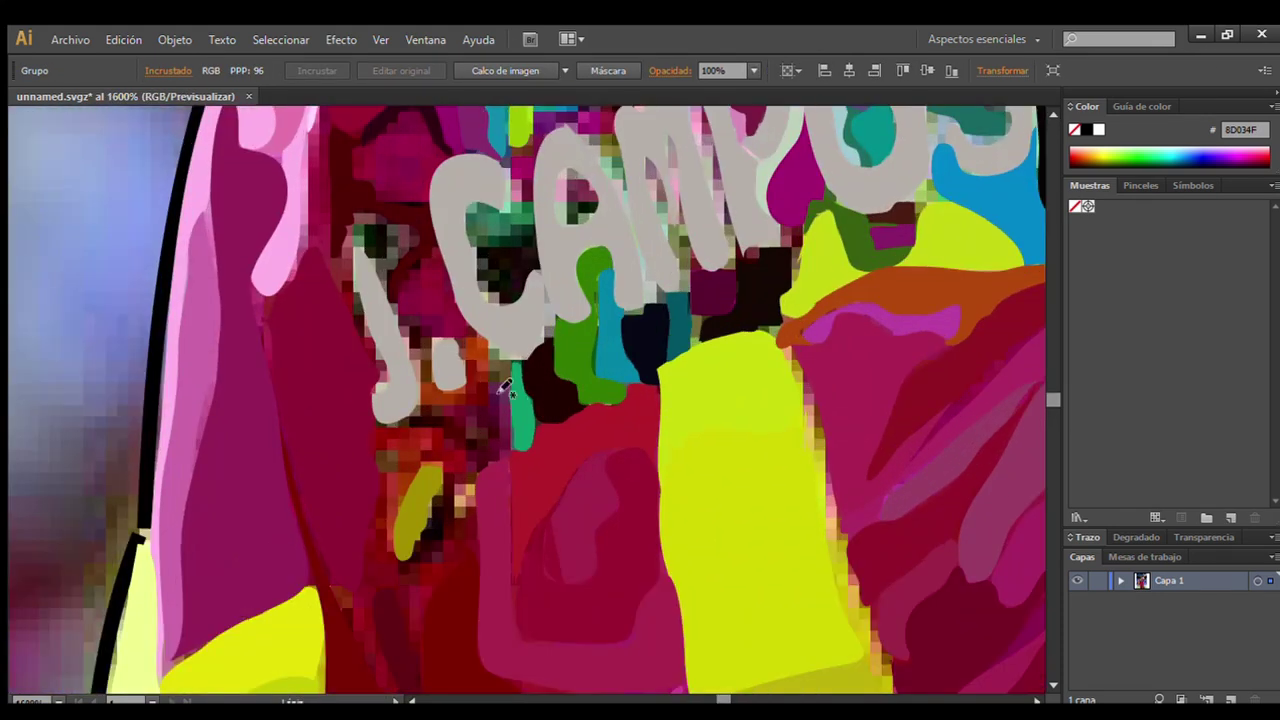
key(n)
drag(475, 345, 485, 400)
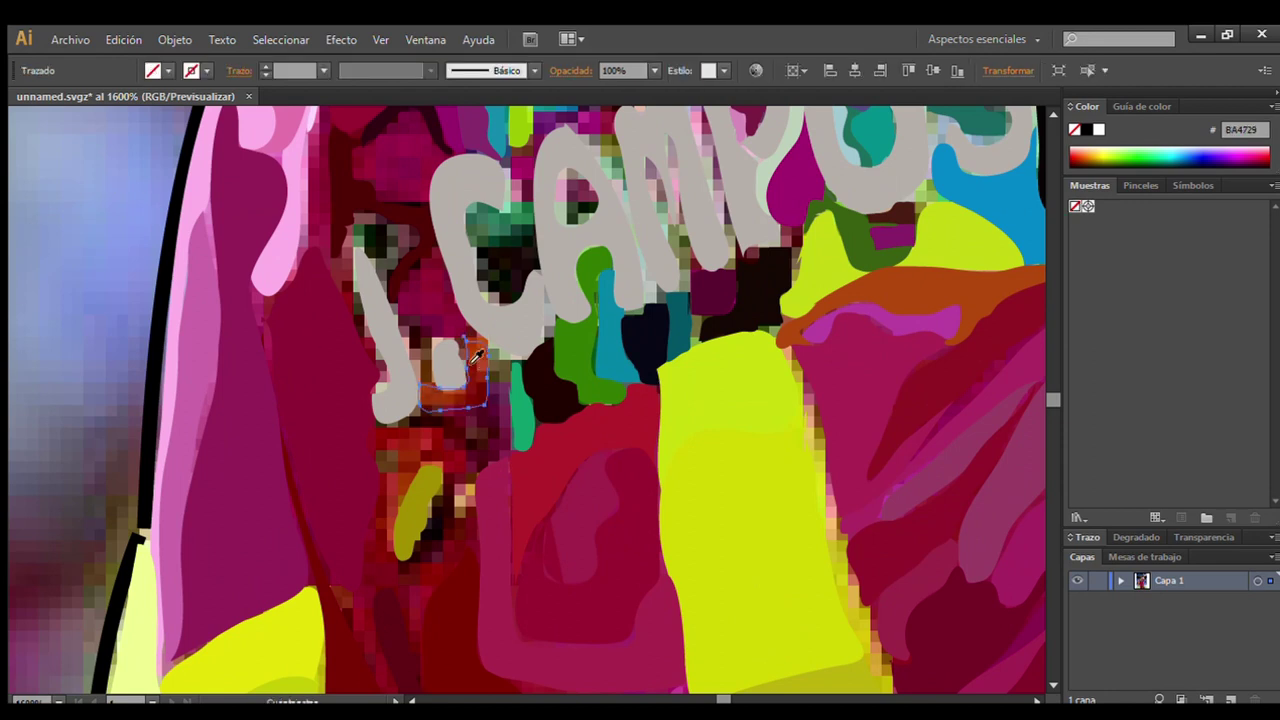
ctrl+click(137, 152)
Trace a magenta shape inside the J and a red shape below it.
drag(460, 318, 419, 261)
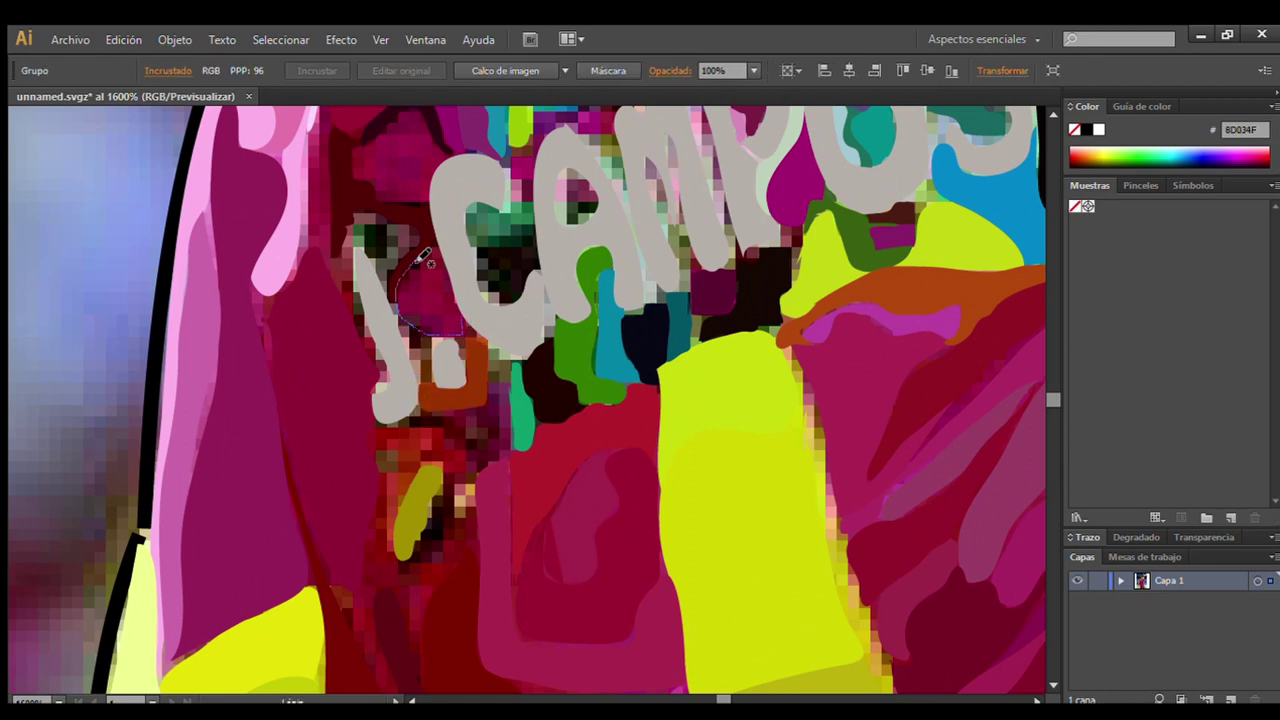
drag(460, 313, 460, 316)
ctrl+click(84, 156)
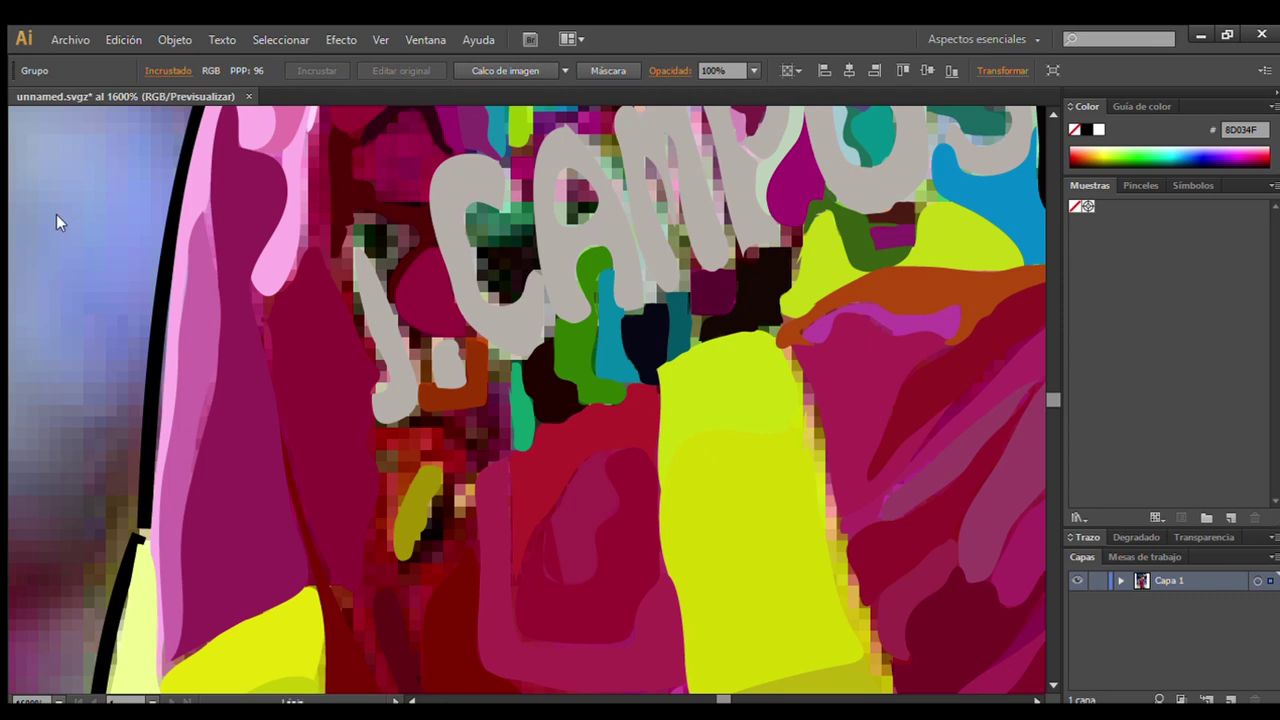
drag(405, 436, 467, 465)
mouse_move(395, 545)
mouse_down()
mouse_move(466, 512)
mouse_move(418, 636)
mouse_move(388, 664)
mouse_move(368, 545)
mouse_up()
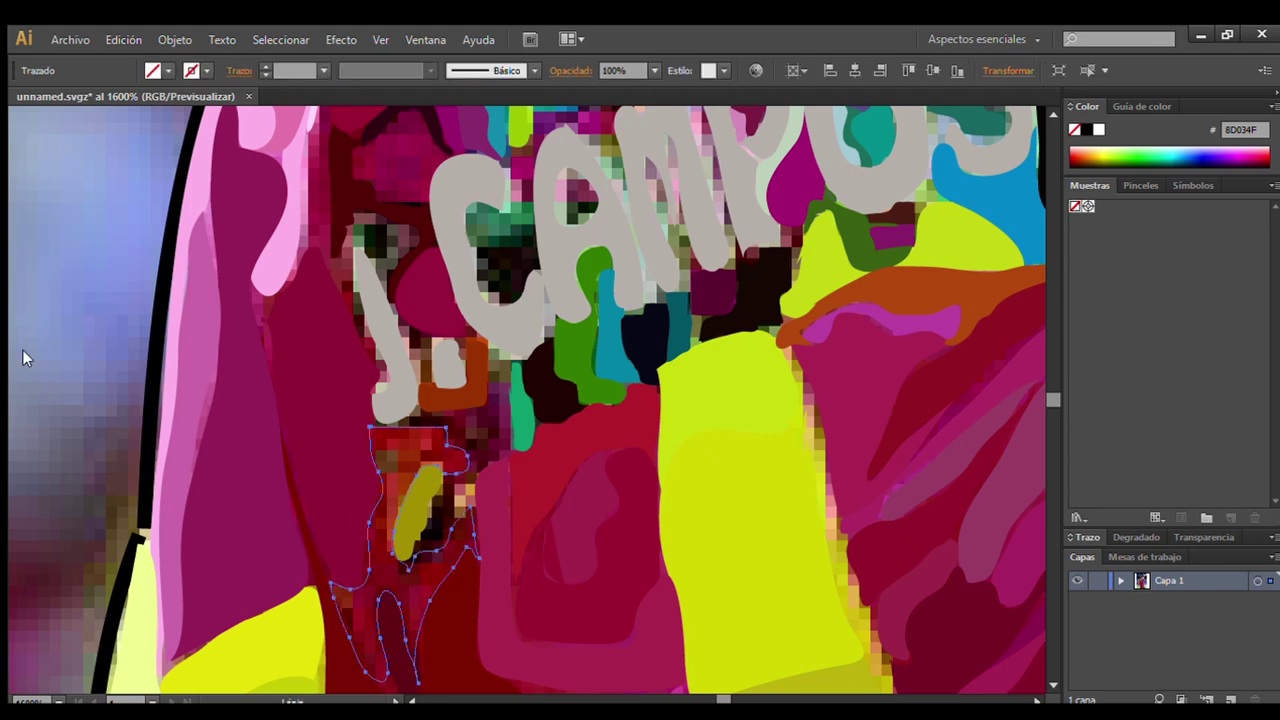
Trace a dark red fold shape on the shirt.
scroll(50, 250, down, 5)
ctrl+click(47, 219)
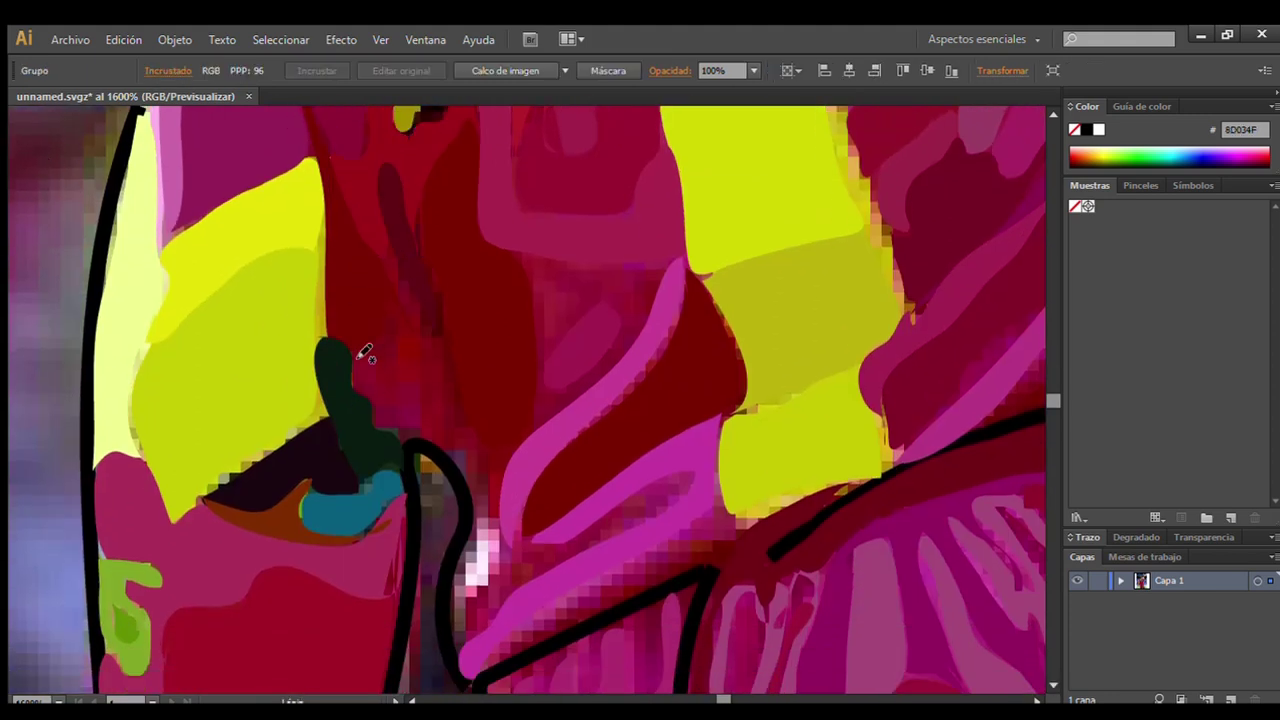
mouse_move(384, 262)
mouse_down()
mouse_move(364, 356)
mouse_move(415, 440)
mouse_move(497, 517)
mouse_move(486, 434)
mouse_move(409, 223)
mouse_move(384, 262)
mouse_up()
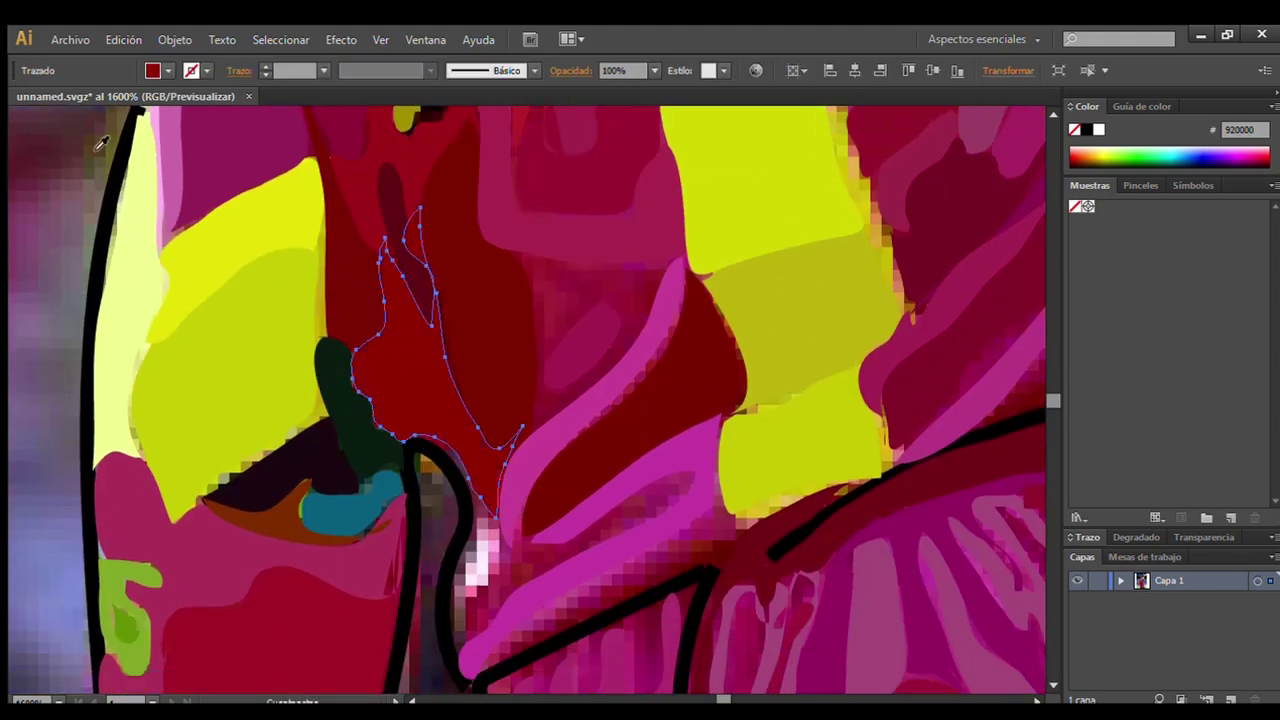
ctrl+click(1035, 668)
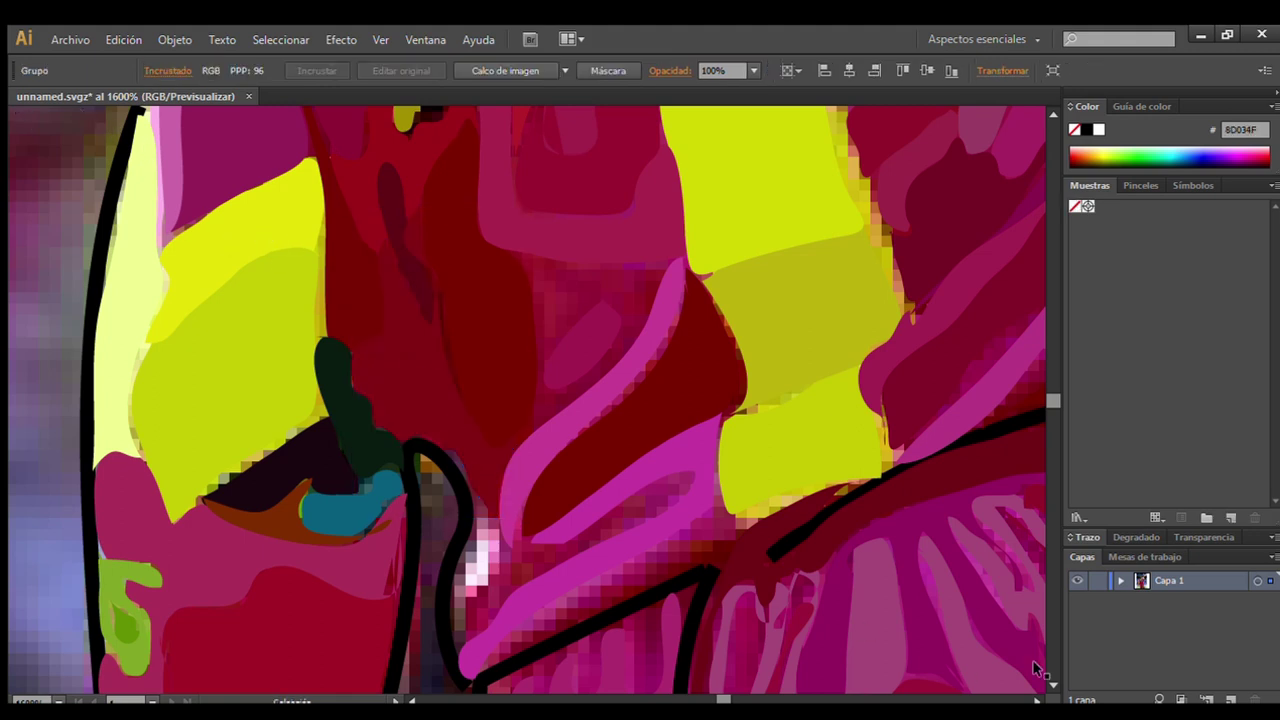
Add a white highlight beside the black outline and a magenta fold leading to it.
scroll(18, 296, down, 5)
drag(487, 298, 490, 320)
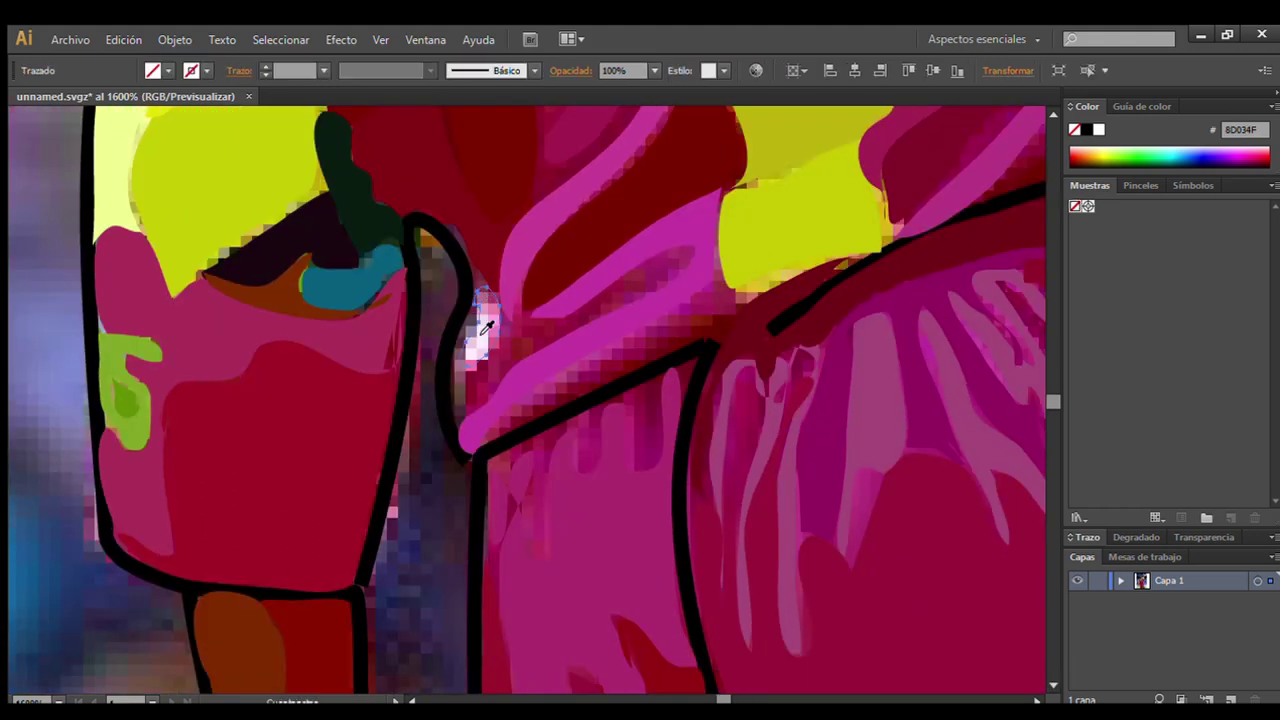
ctrl+click(97, 603)
drag(660, 272, 500, 318)
ctrl+click(434, 466)
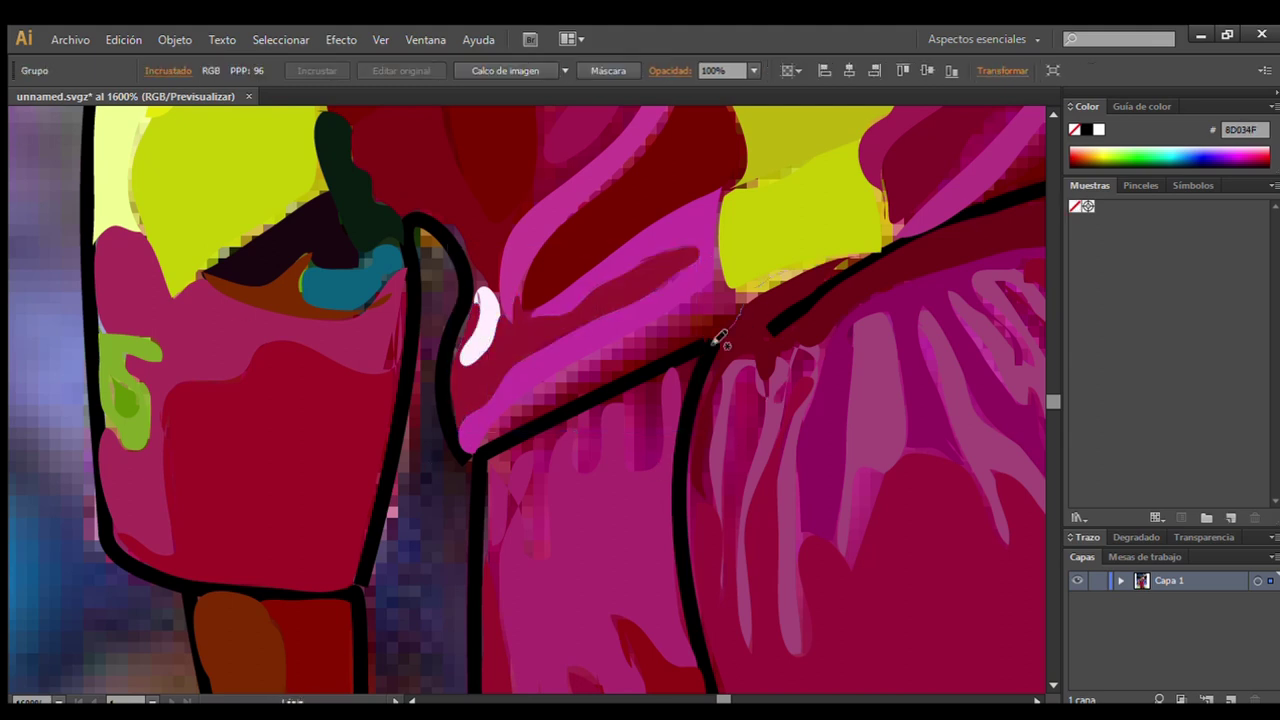
Trace a dark magenta strip along the black line and a shape along the pink lower edge.
drag(714, 344, 507, 423)
drag(805, 272, 808, 270)
ctrl+click(57, 248)
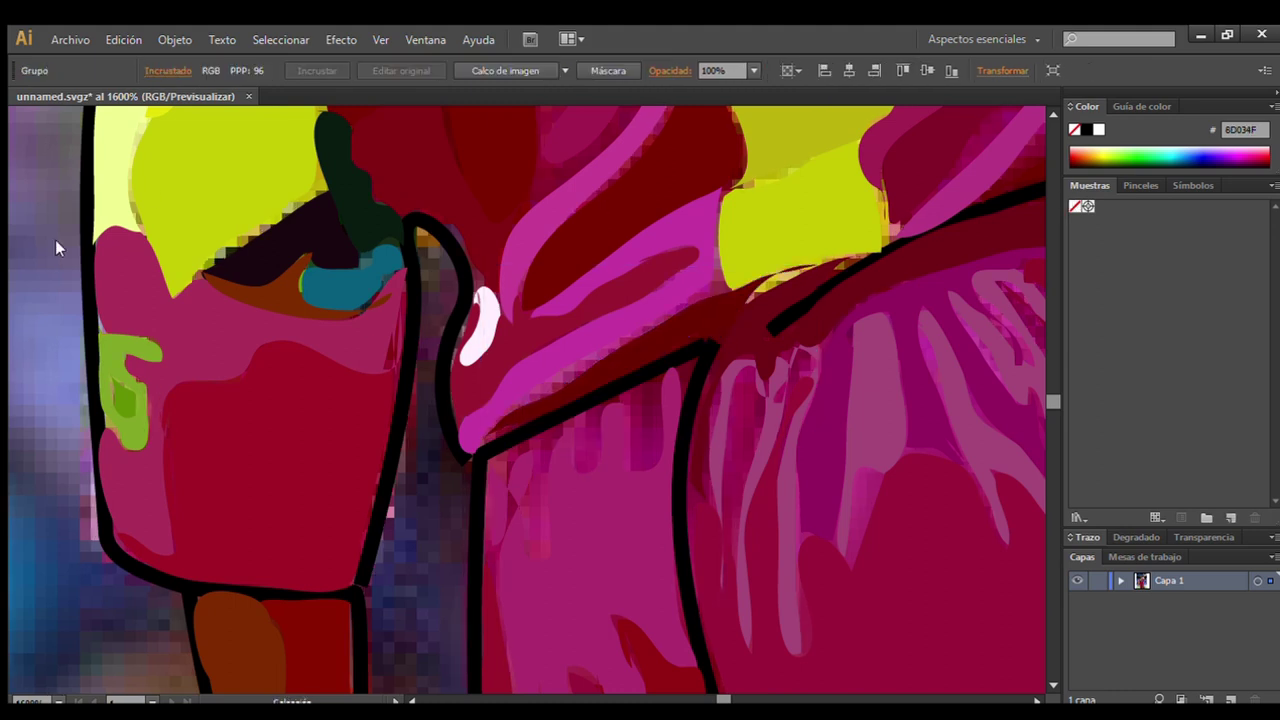
drag(487, 433, 714, 240)
ctrl+click(14, 112)
Trace a narrow loop in the pink stripe and the wavy pink folds on the shorts.
scroll(1034, 349, right, 5)
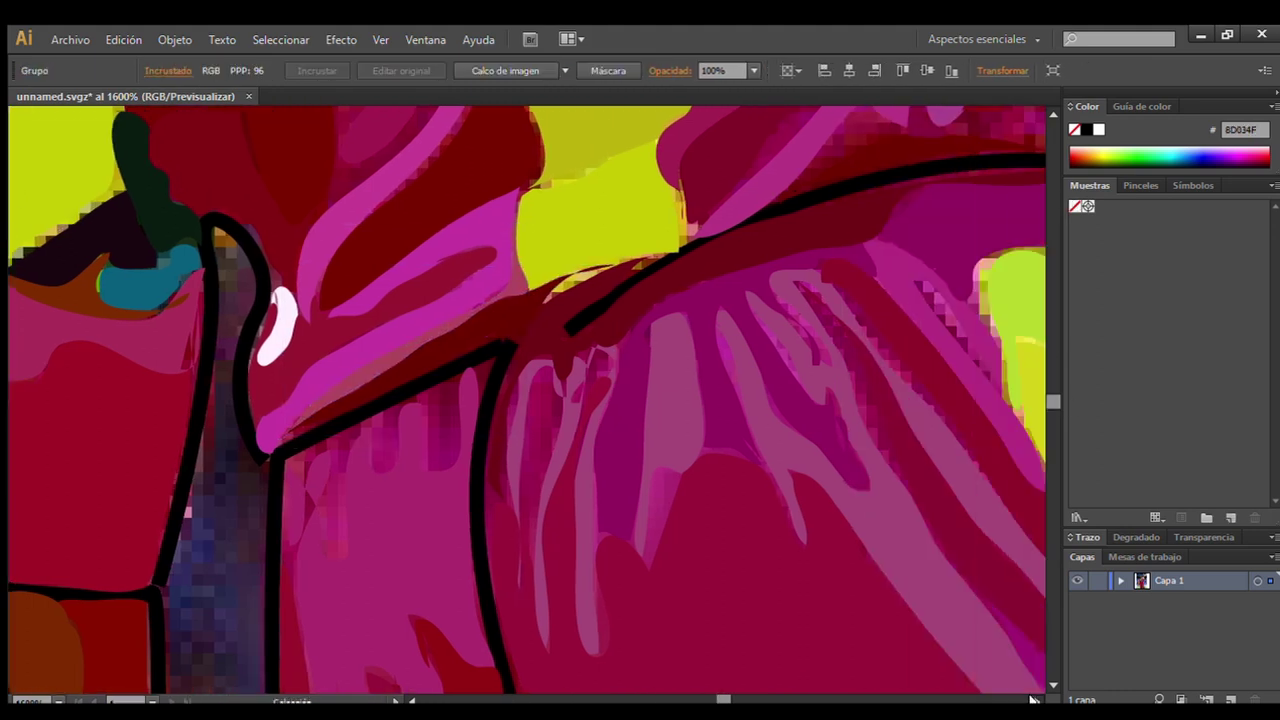
drag(503, 436, 510, 570)
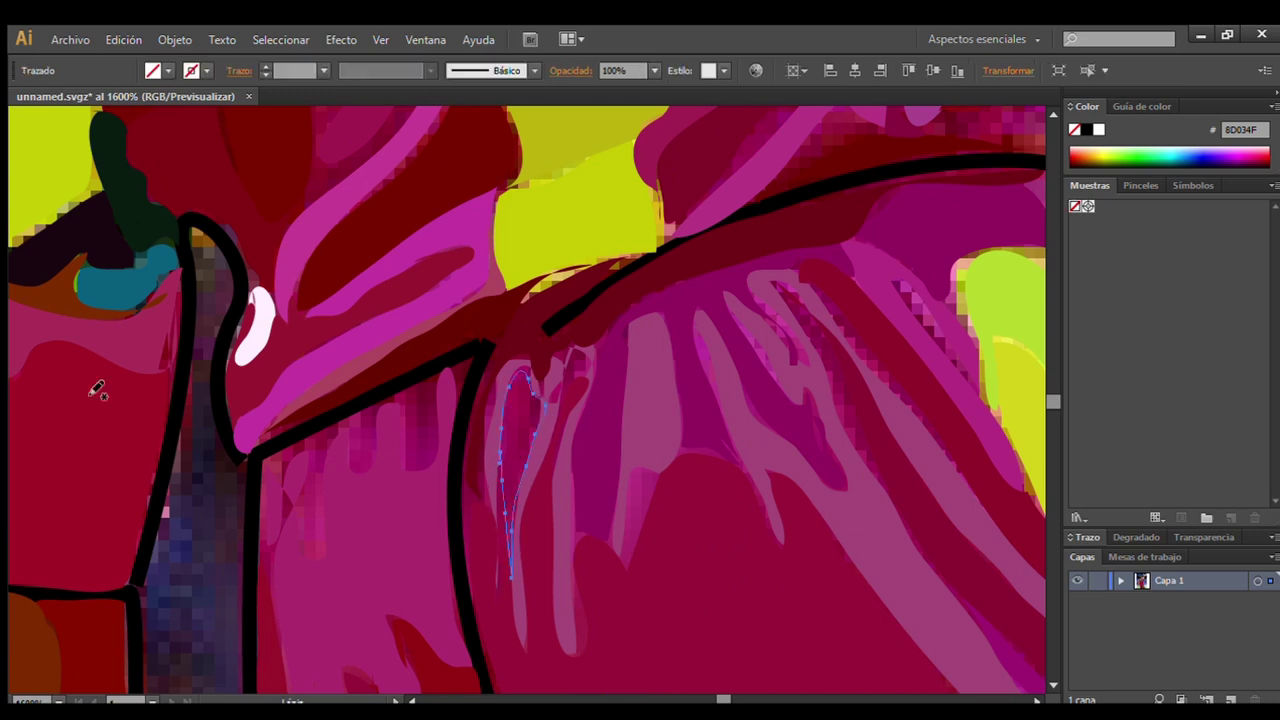
ctrl+click(462, 366)
drag(438, 380, 317, 487)
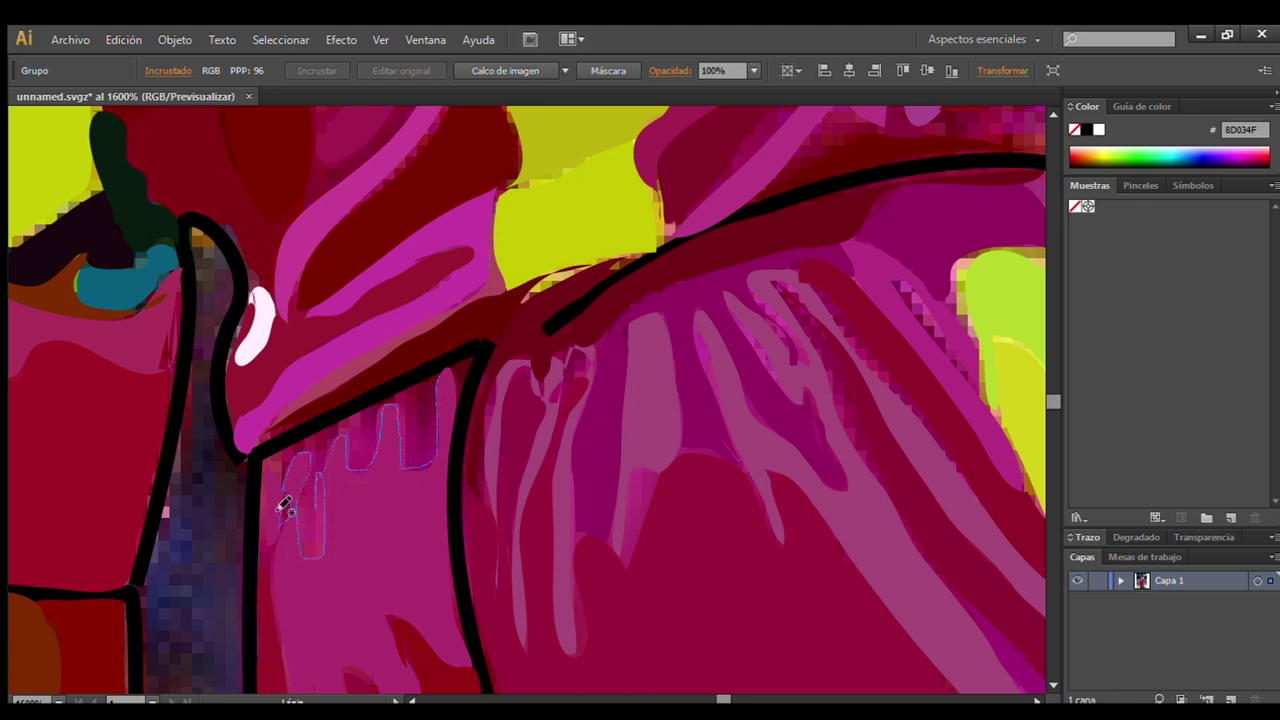
drag(317, 487, 440, 378)
ctrl+click(357, 571)
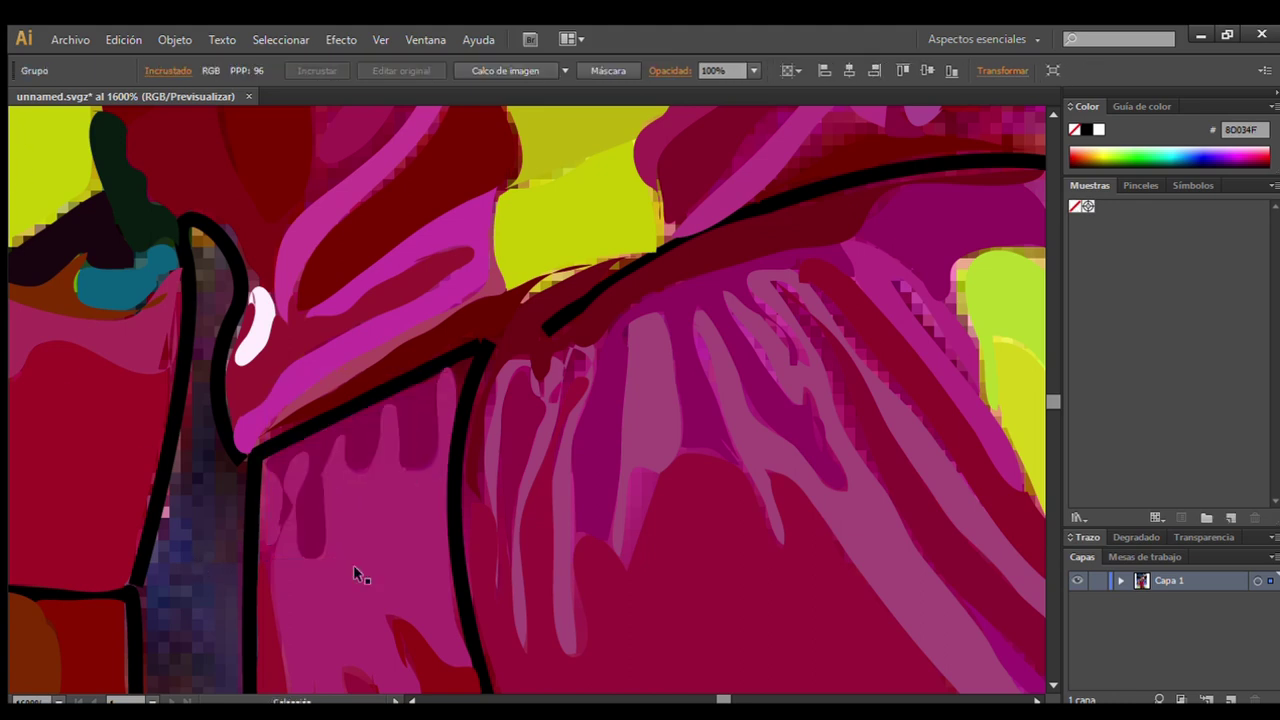
scroll(1053, 400, down, 5)
scroll(1048, 117, up, 2)
scroll(1048, 117, up, 2)
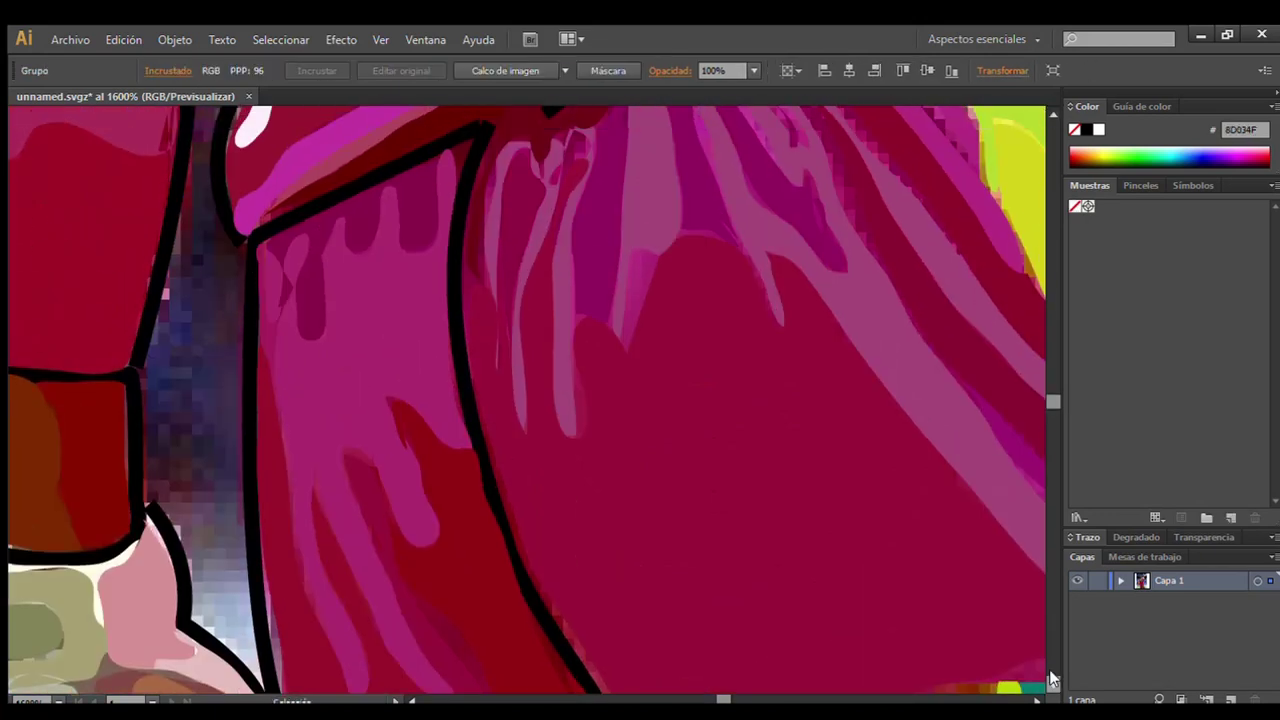
Trace the left and top edges of the green waistband patches.
scroll(1050, 675, down, 4)
drag(318, 502, 295, 418)
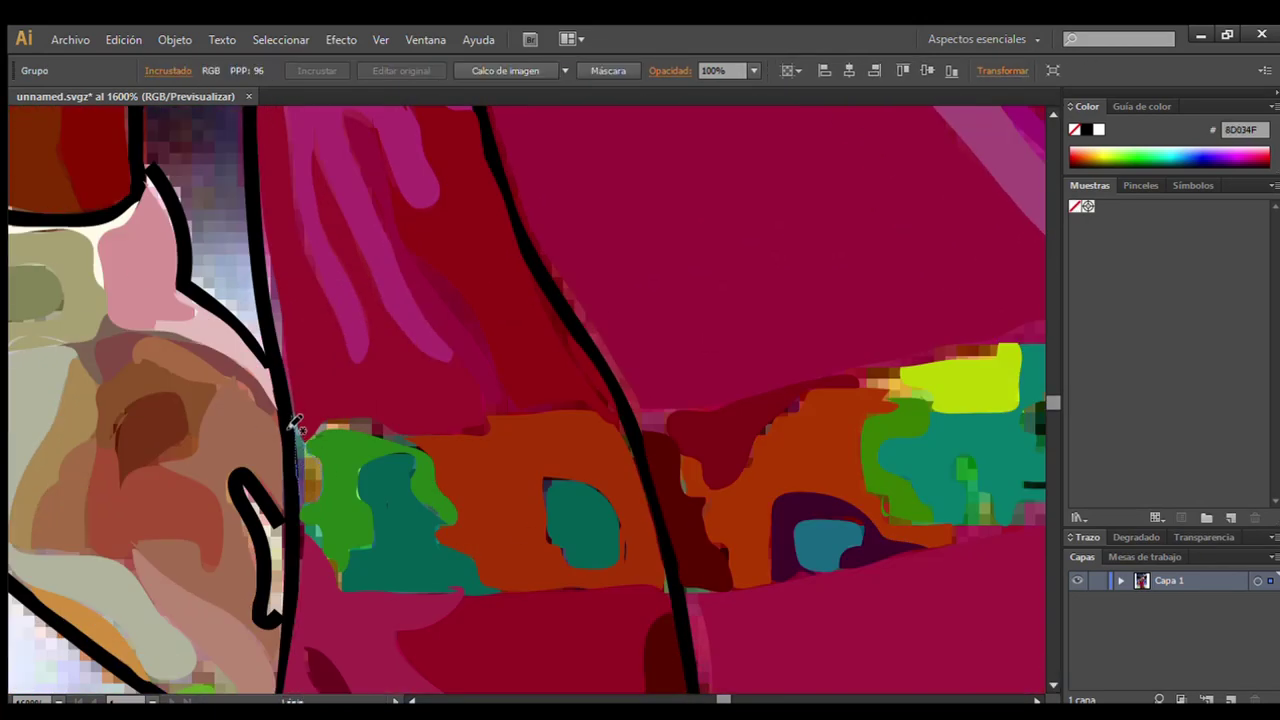
scroll(400, 376, right, 5)
scroll(400, 376, right, 1)
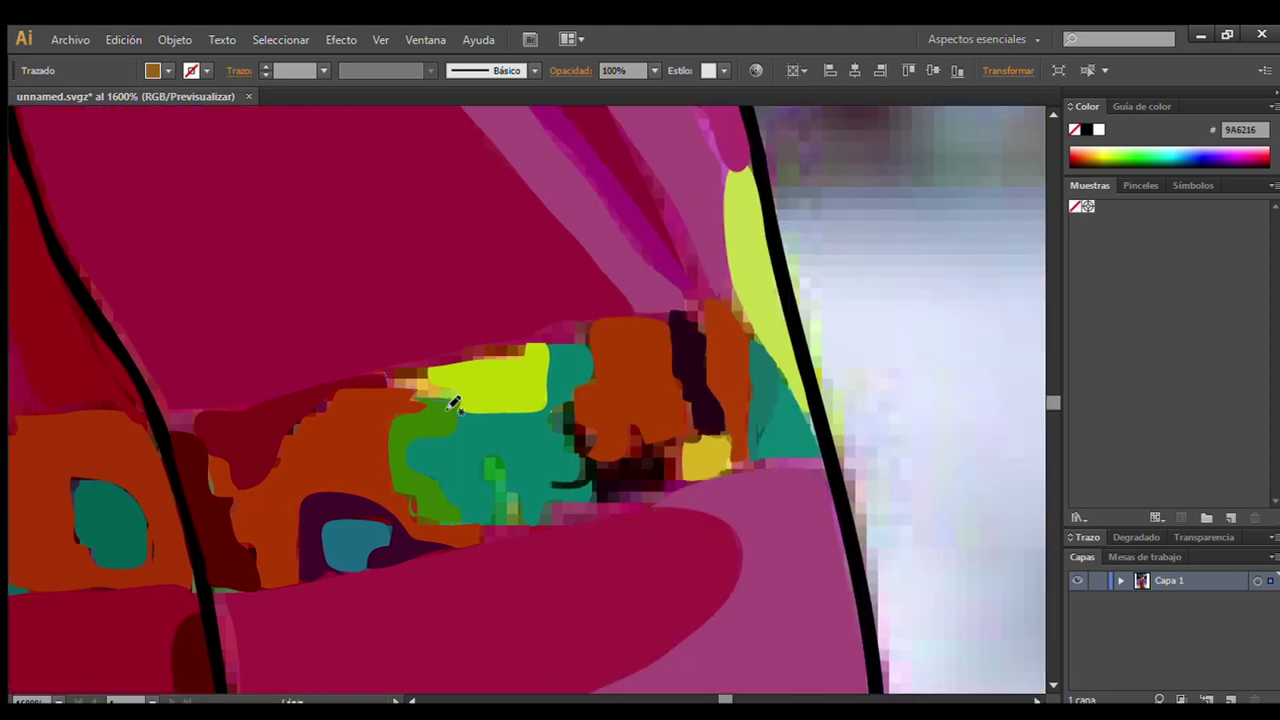
mouse_move(590, 345)
mouse_down()
mouse_move(375, 372)
mouse_move(460, 398)
mouse_up()
ctrl+click(623, 422)
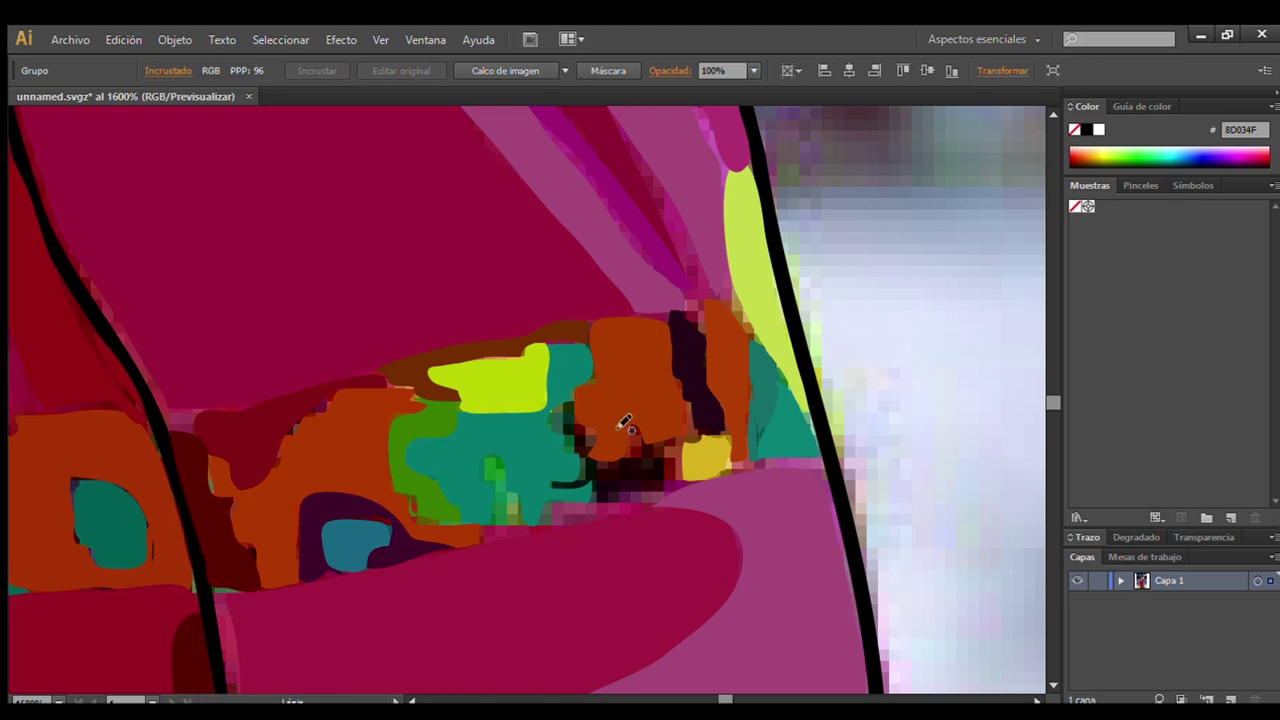
Add dark green and dark waistband patches, plus a small patch recoloured with the sampled teal.
mouse_move(565, 443)
mouse_down()
mouse_move(585, 479)
mouse_move(705, 432)
mouse_up()
ctrl+click(27, 330)
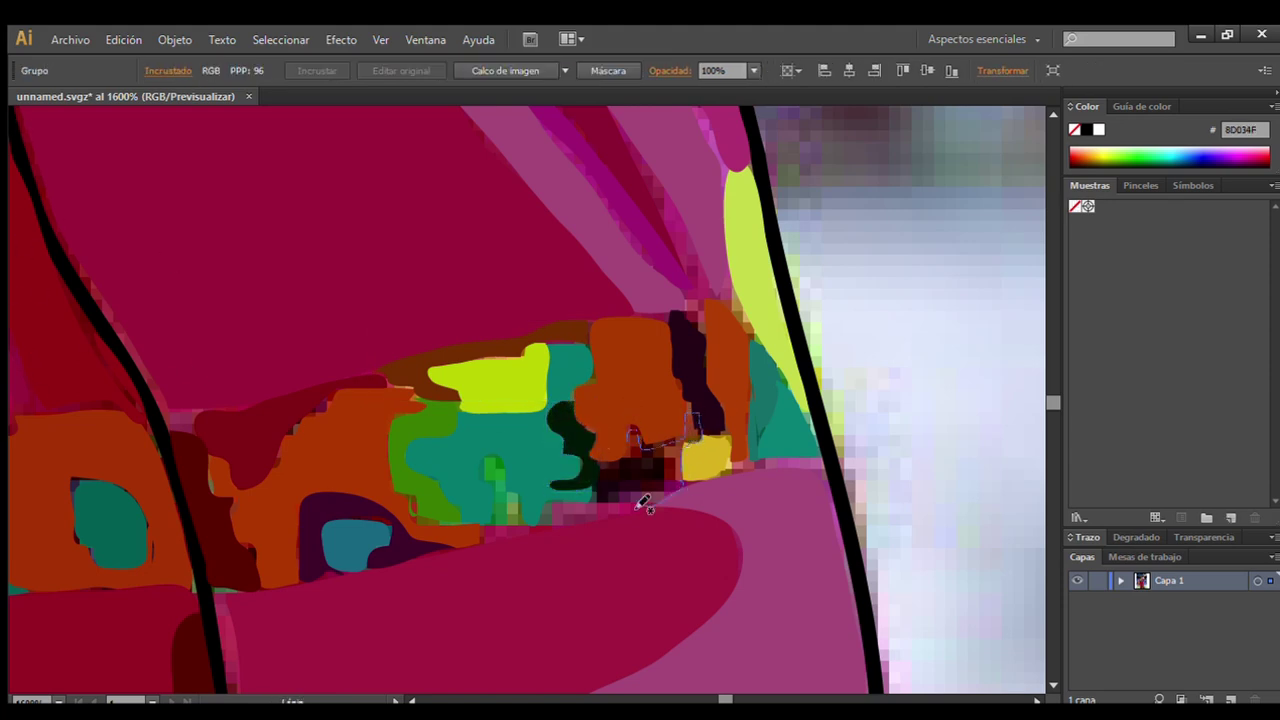
drag(643, 503, 595, 455)
ctrl+click(38, 222)
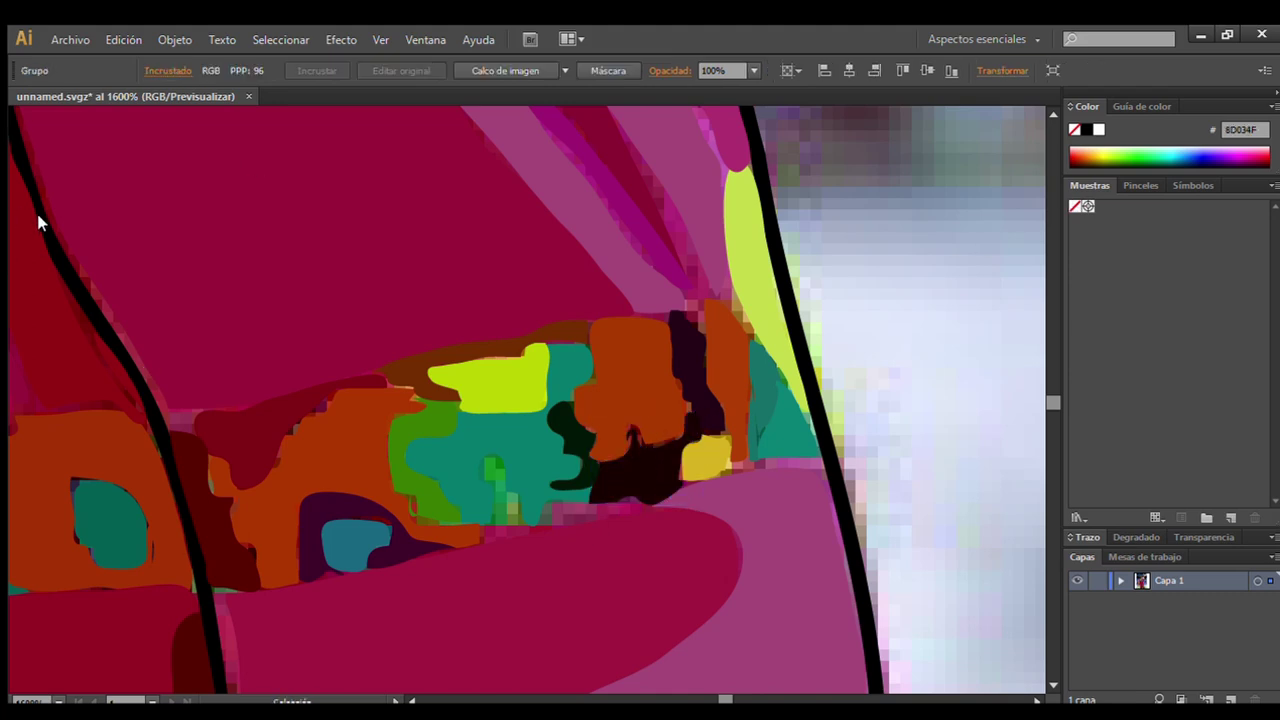
drag(481, 472, 490, 470)
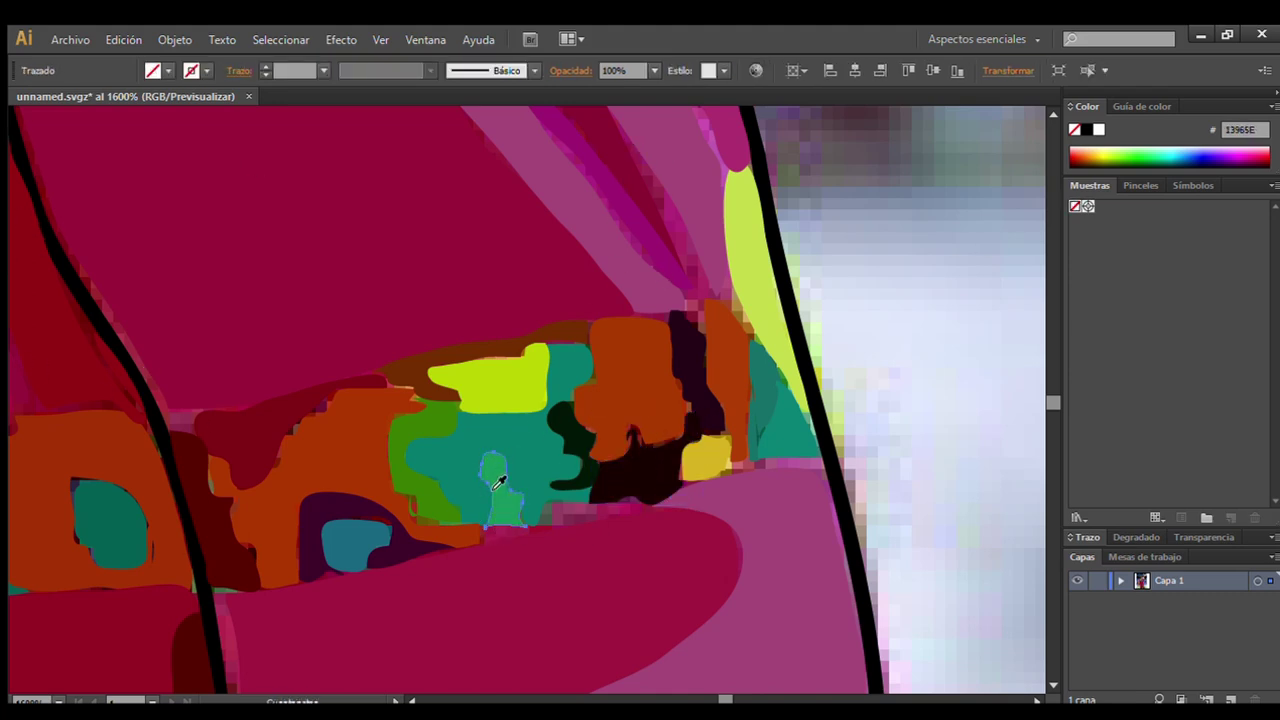
key(i)
click(583, 360)
ctrl+click(800, 372)
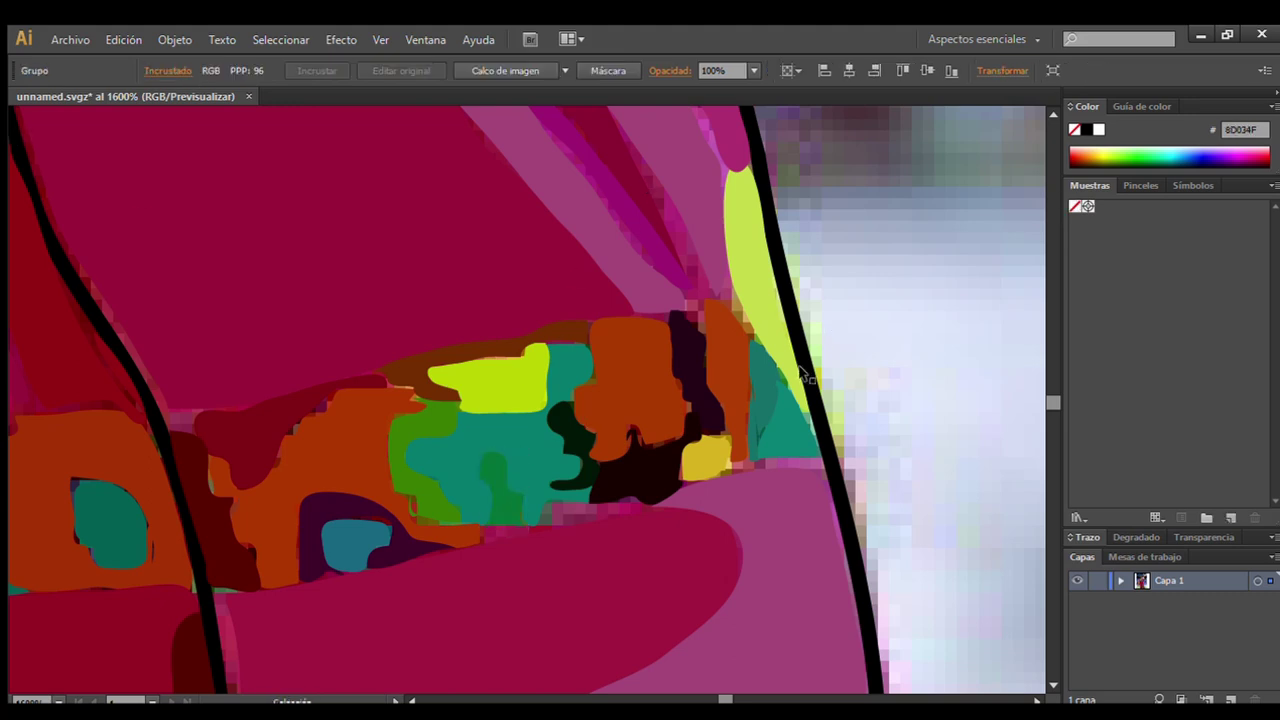
Trace the waistband's bottom edge and a magenta fold above the waistband.
drag(650, 512, 588, 522)
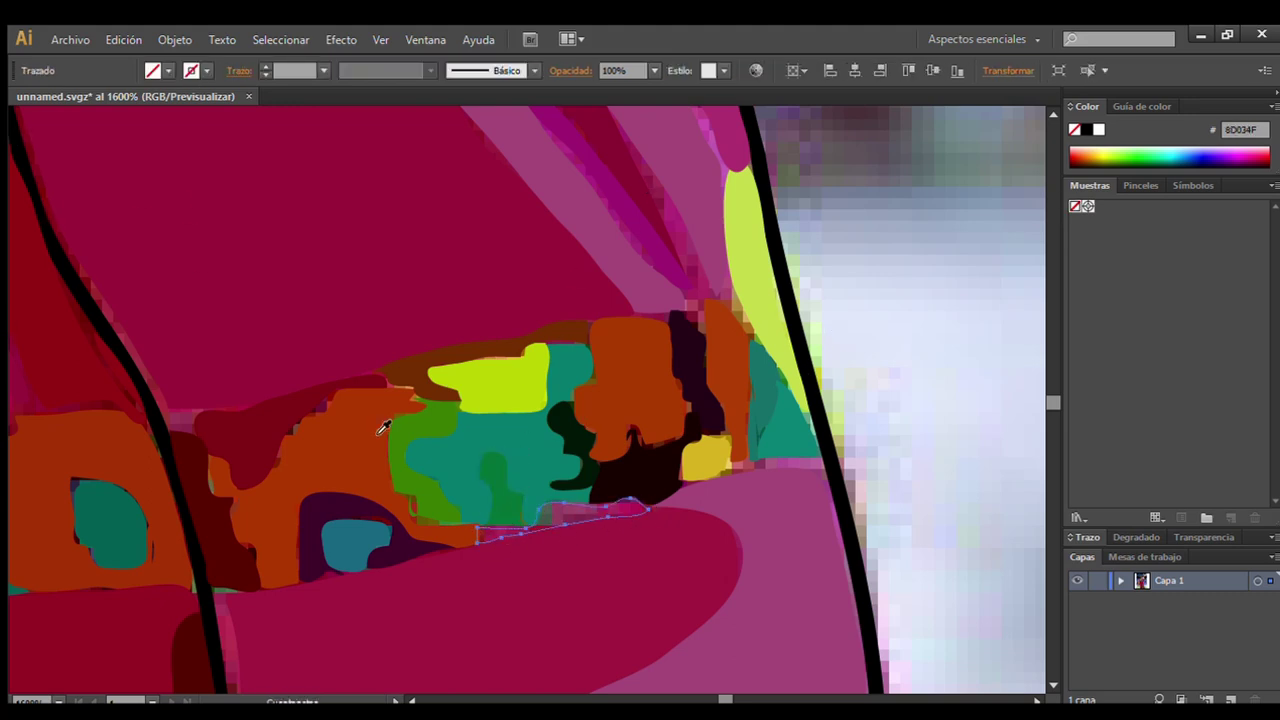
ctrl+click(12, 160)
scroll(51, 214, up, 4)
drag(620, 326, 692, 470)
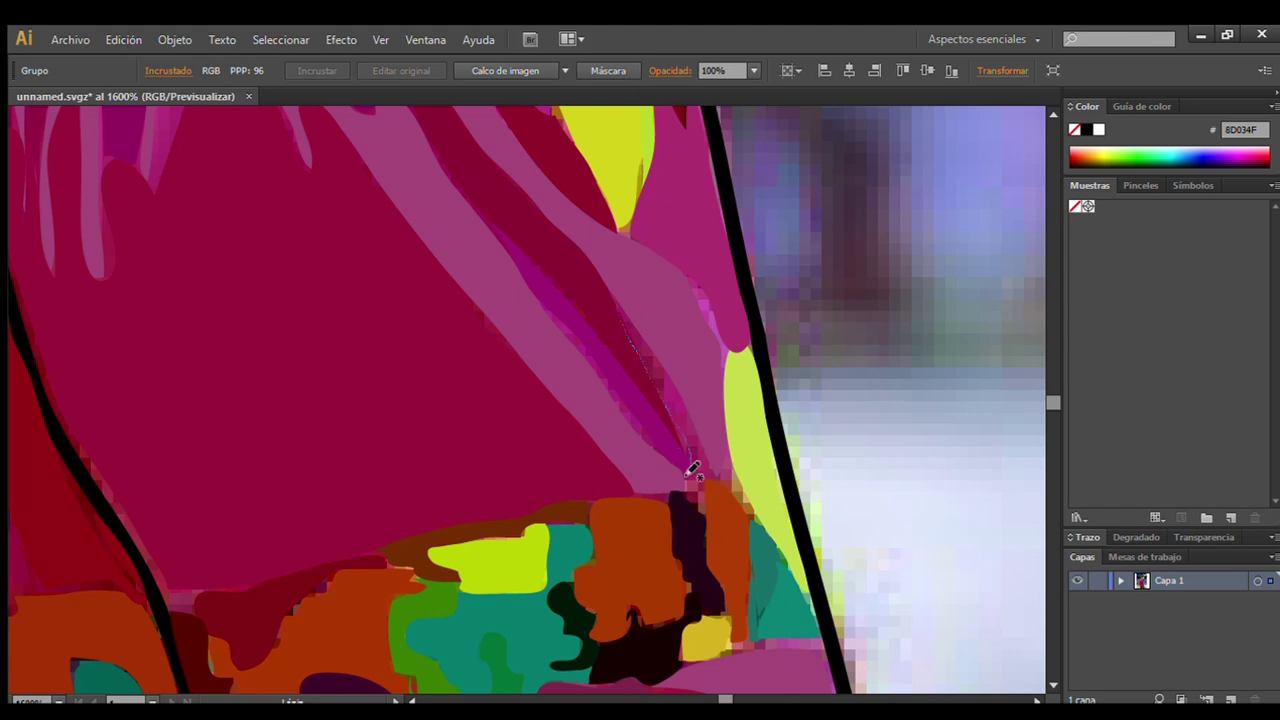
drag(650, 358, 665, 408)
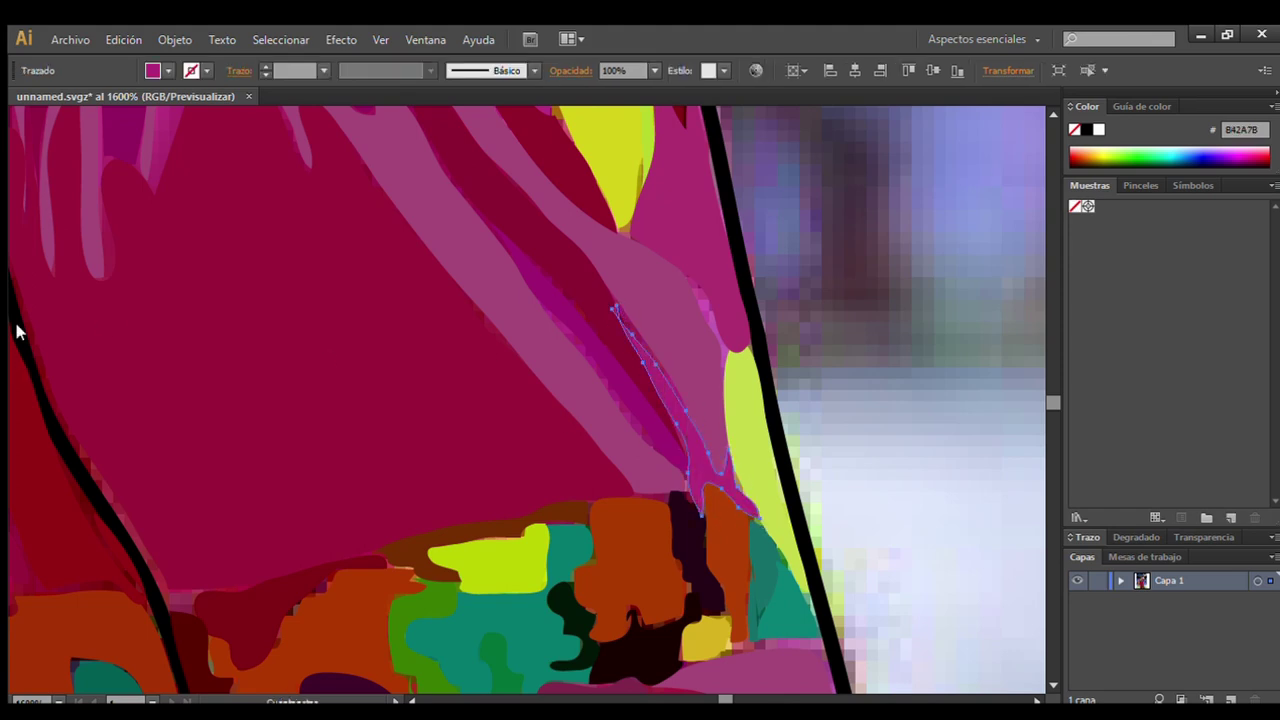
Fit the artwork in view and check the trace by briefly moving the photo aside.
ctrl+click(804, 195)
key(ctrl+0)
scroll(559, 290, up, 2)
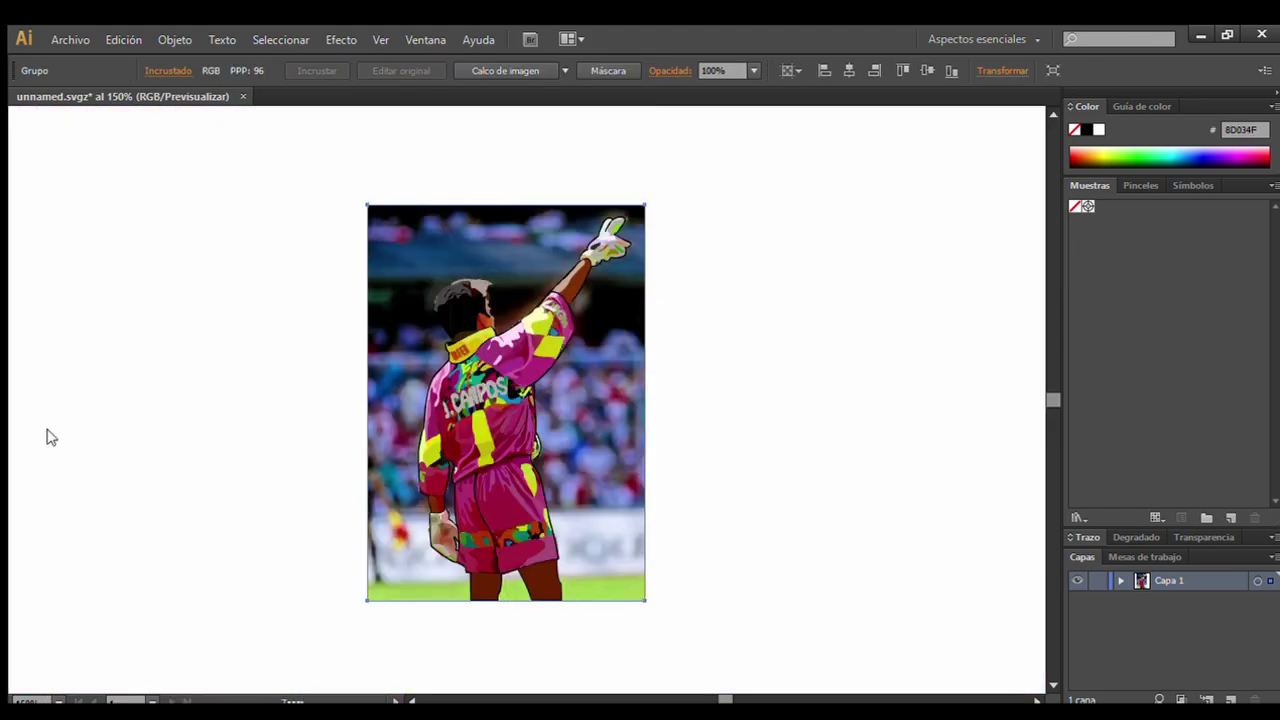
drag(614, 378, 830, 412)
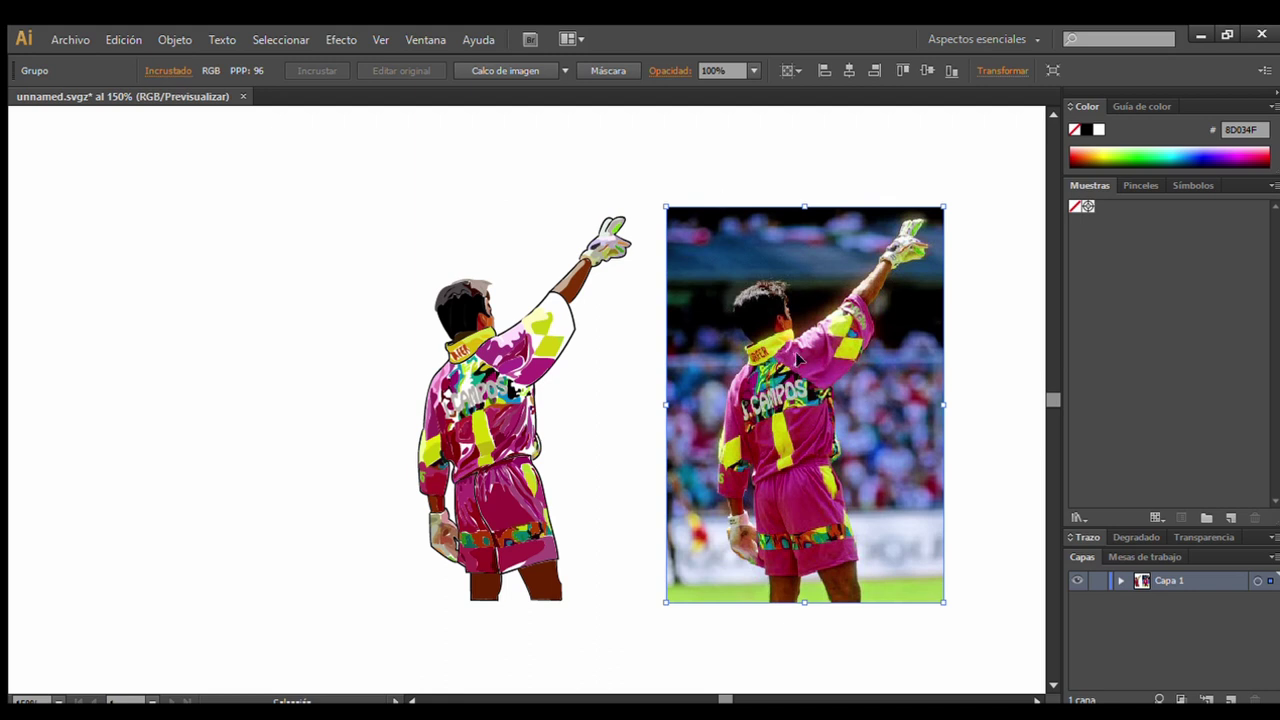
key(ctrl+z)
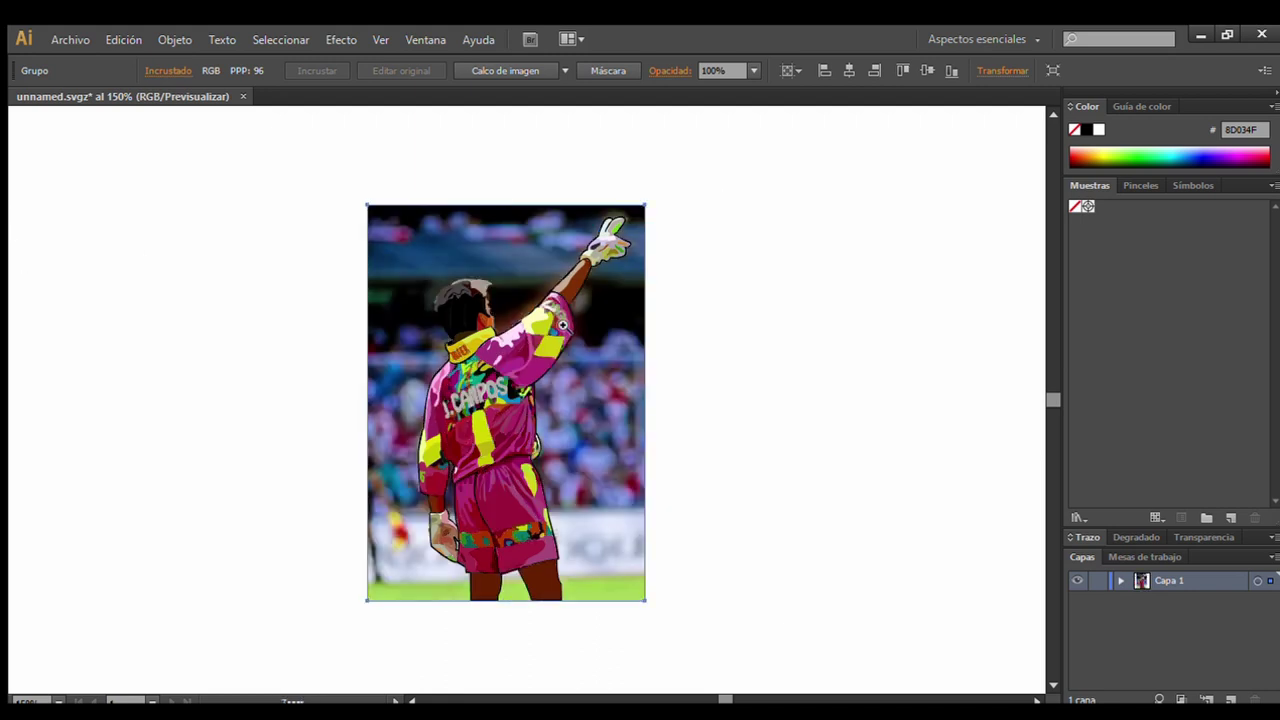
scroll(560, 322, up, 3)
scroll(560, 322, up, 1)
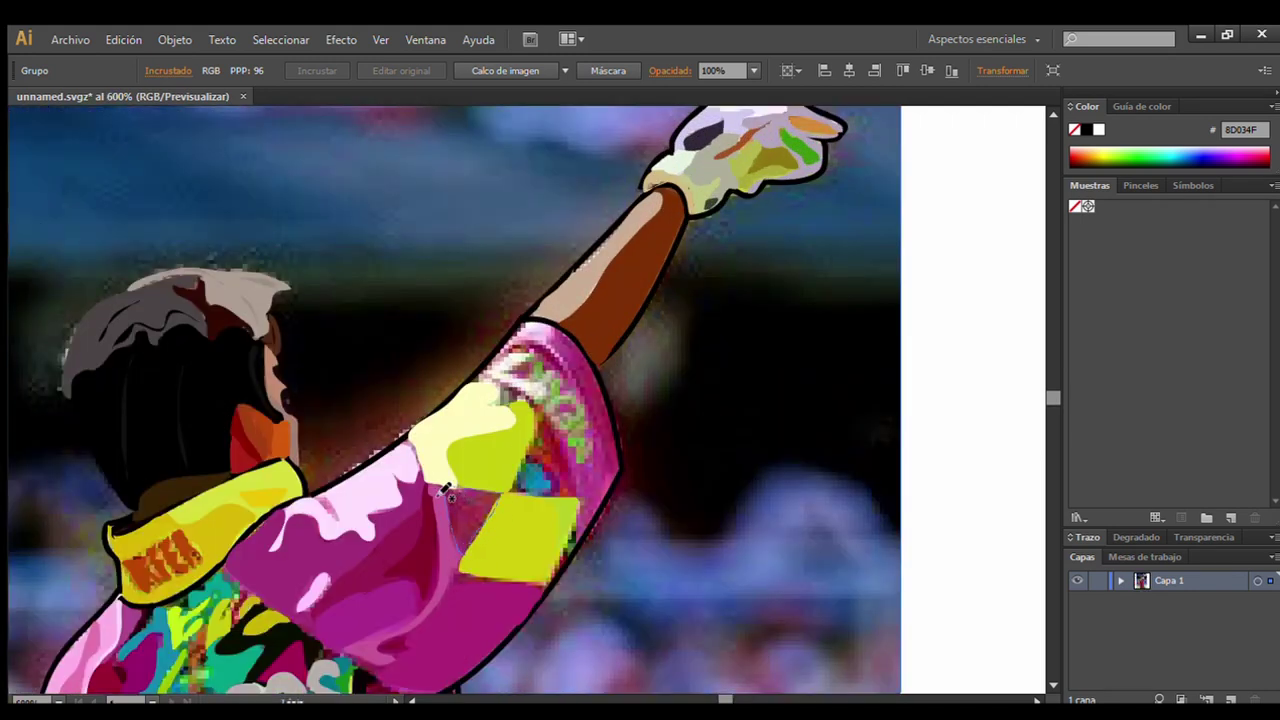
Undo the recent sleeve edits and a trial stroke along the sleeve's right edge.
key(ctrl+z)
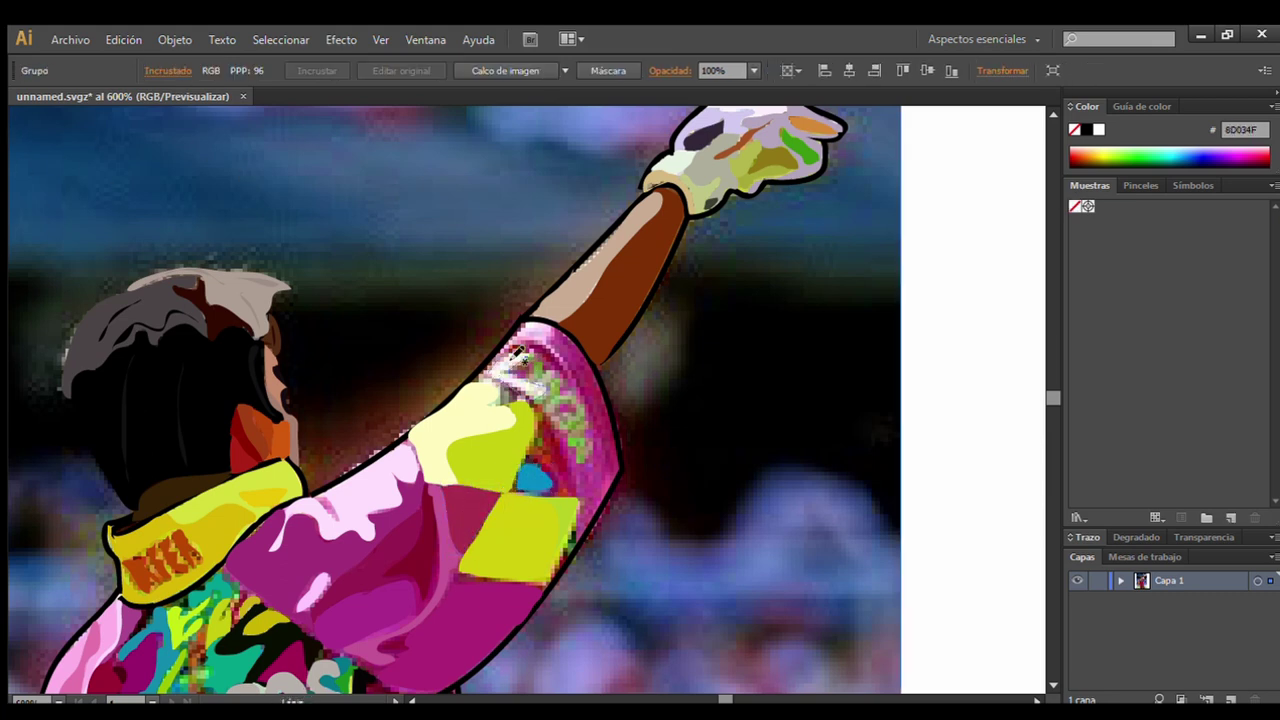
key(ctrl+z)
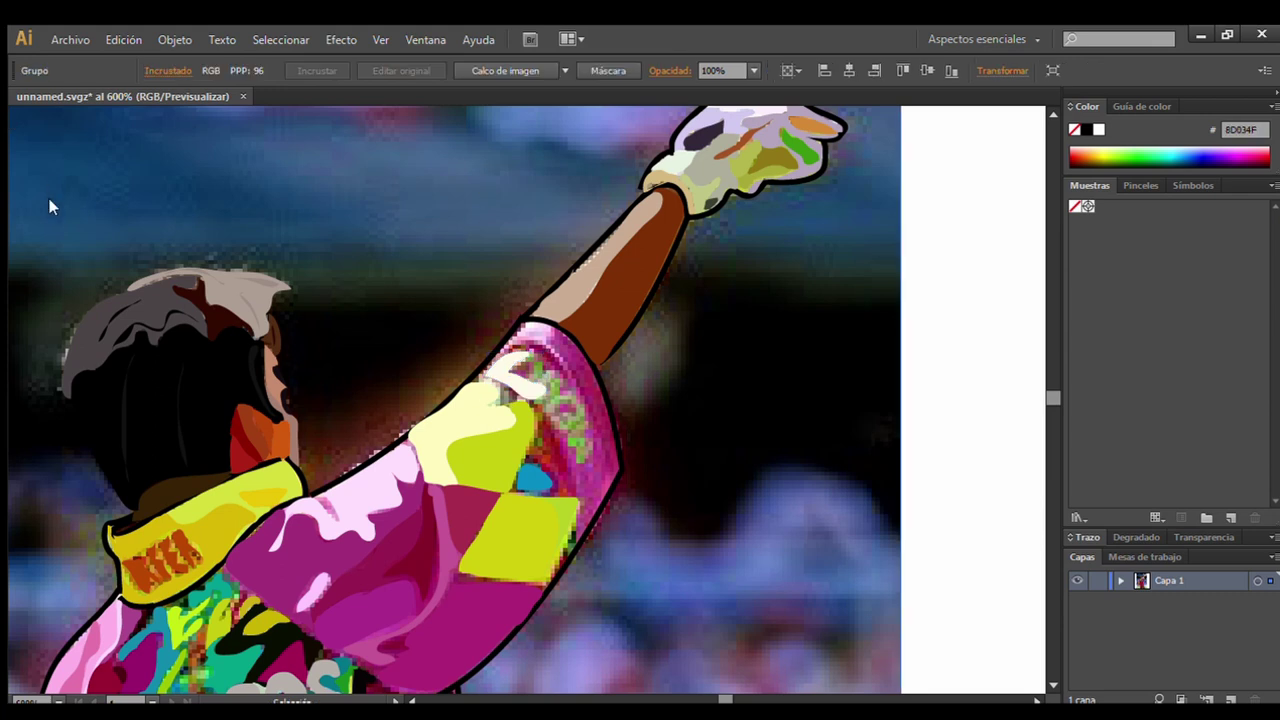
key(ctrl+z)
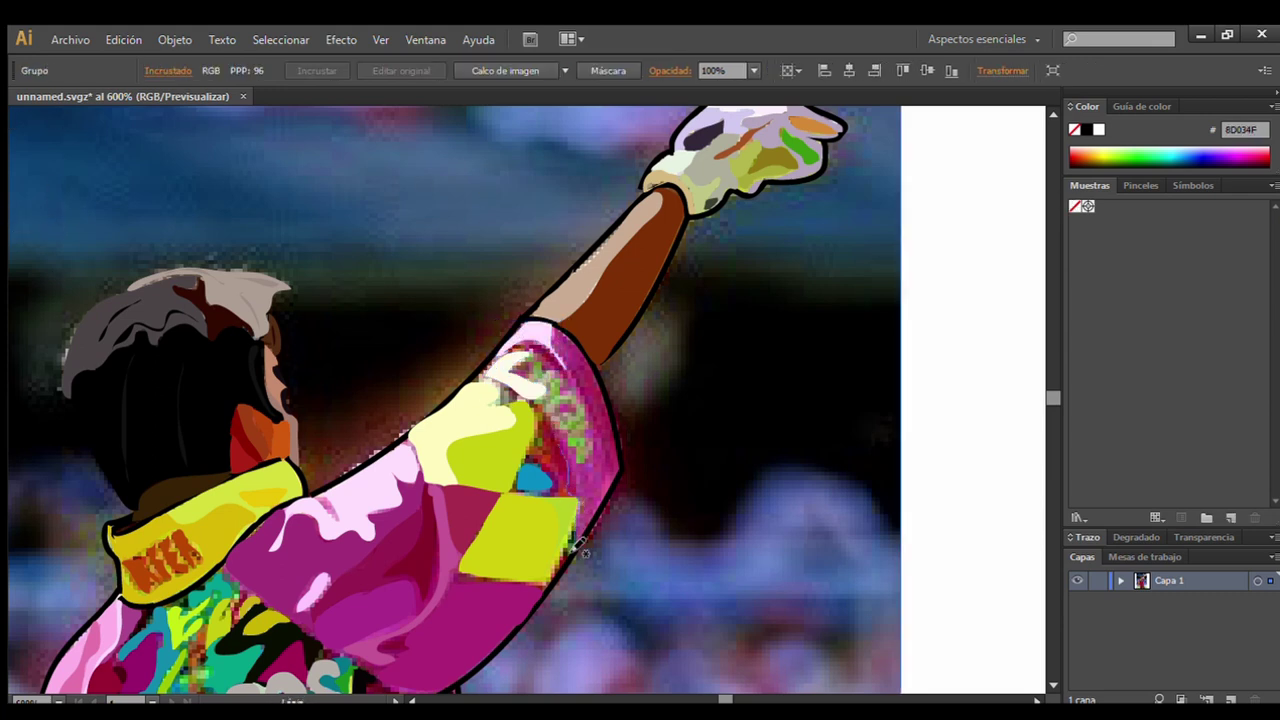
key(ctrl+z)
drag(580, 355, 618, 480)
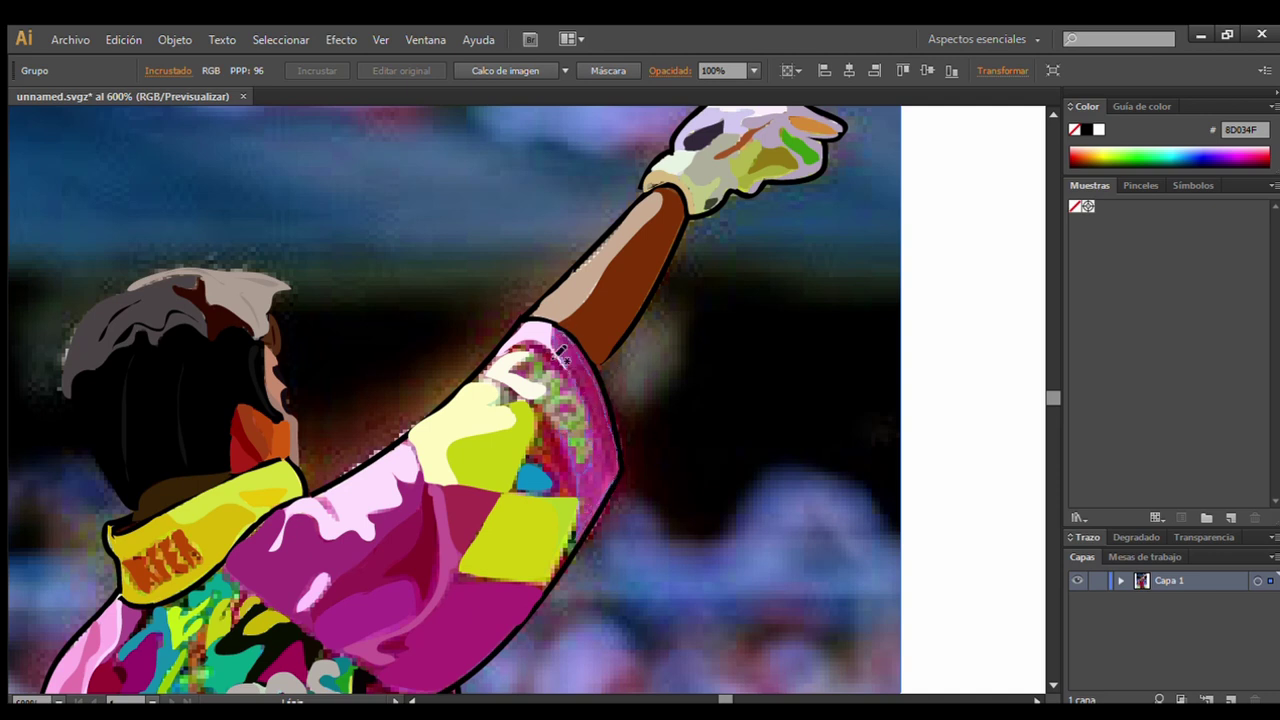
key(ctrl+z)
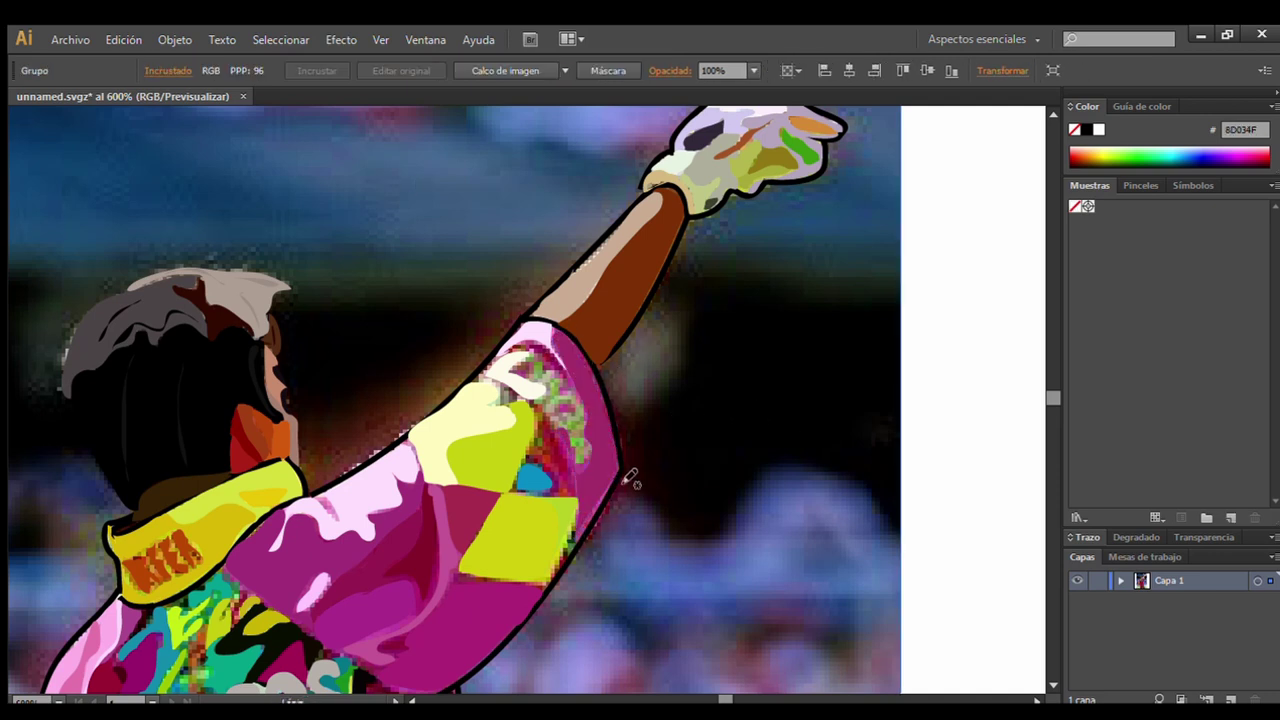
Cover the pixelated patch by the small blue shape with a crimson shape, discarding stray strokes.
drag(540, 352, 536, 348)
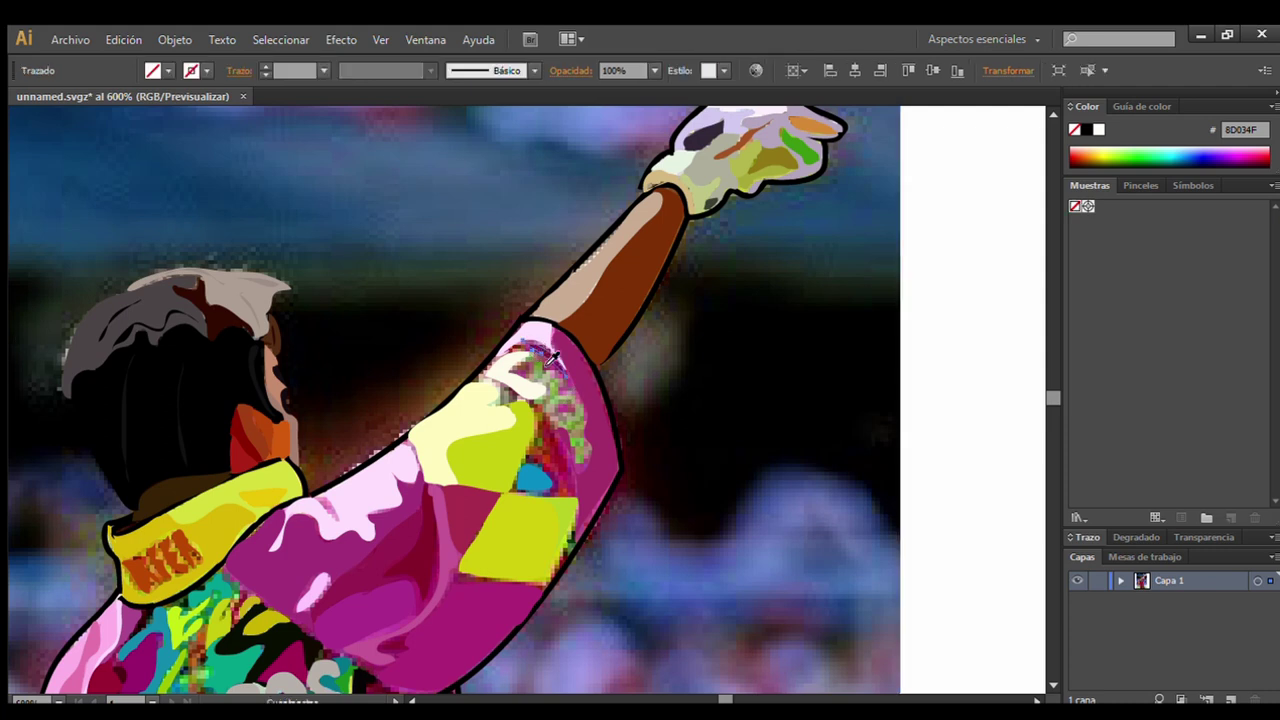
key(ctrl+z)
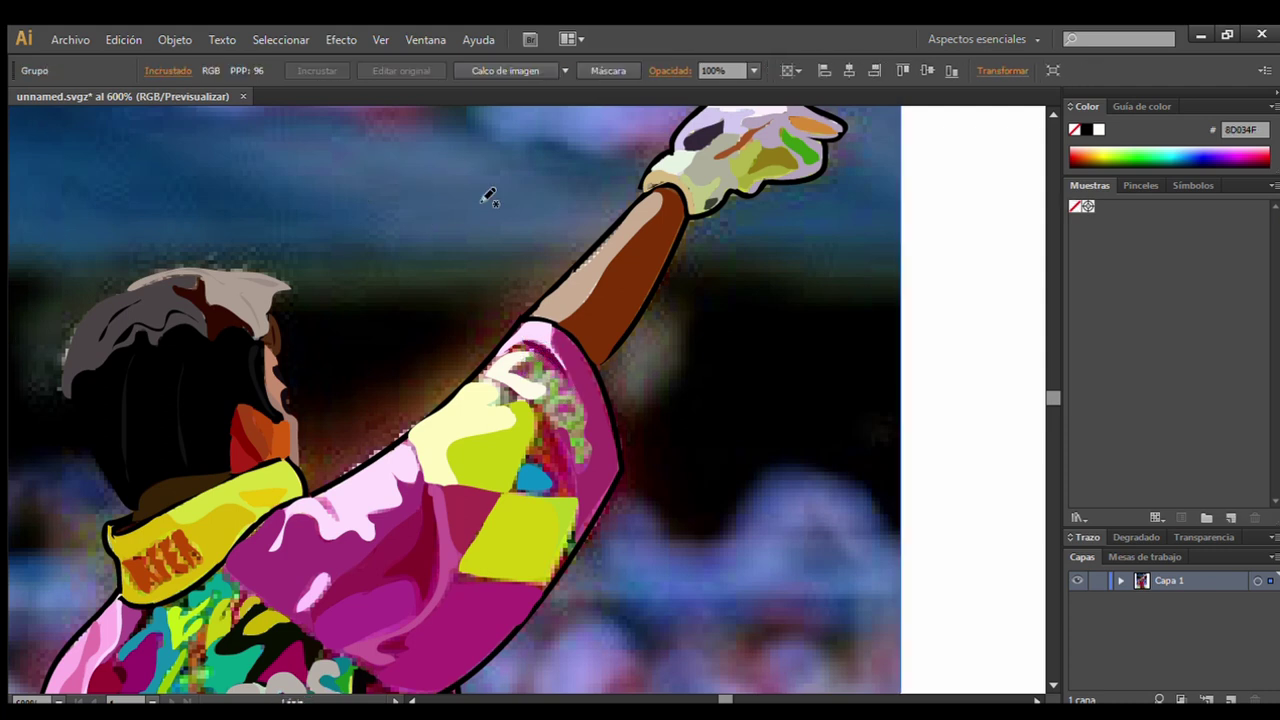
drag(618, 229, 616, 231)
key(ctrl+z)
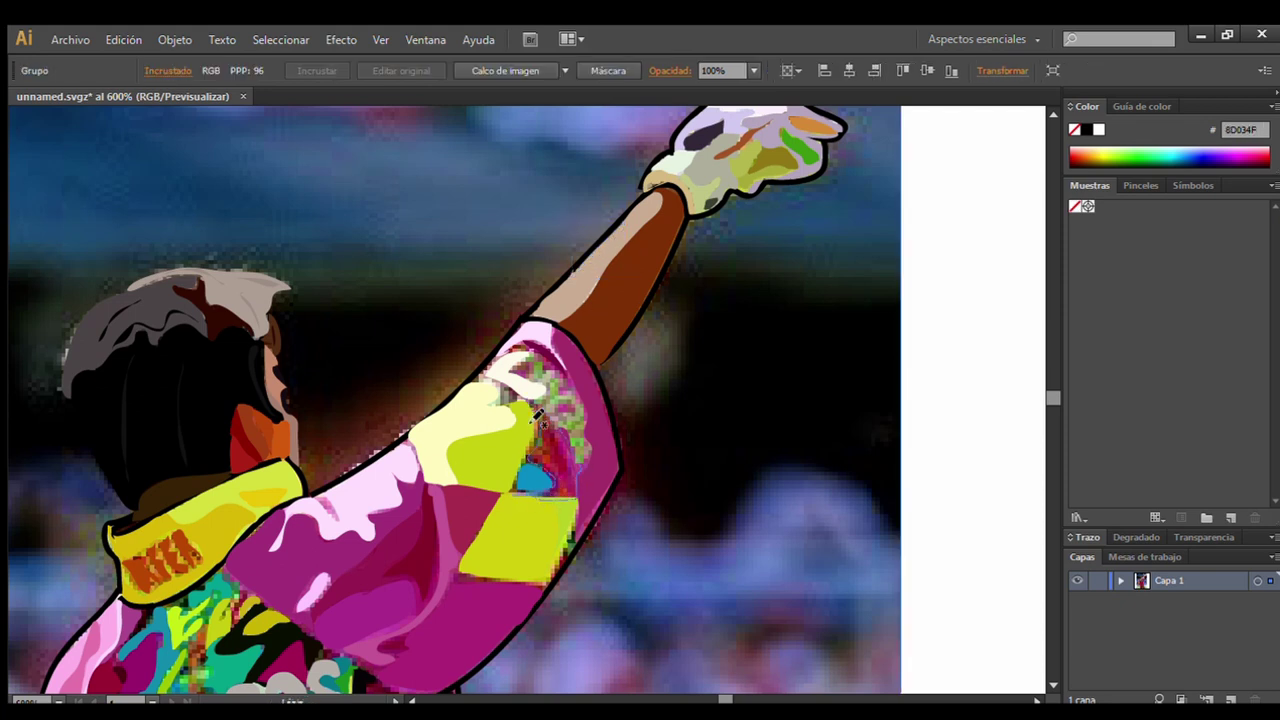
drag(537, 420, 540, 425)
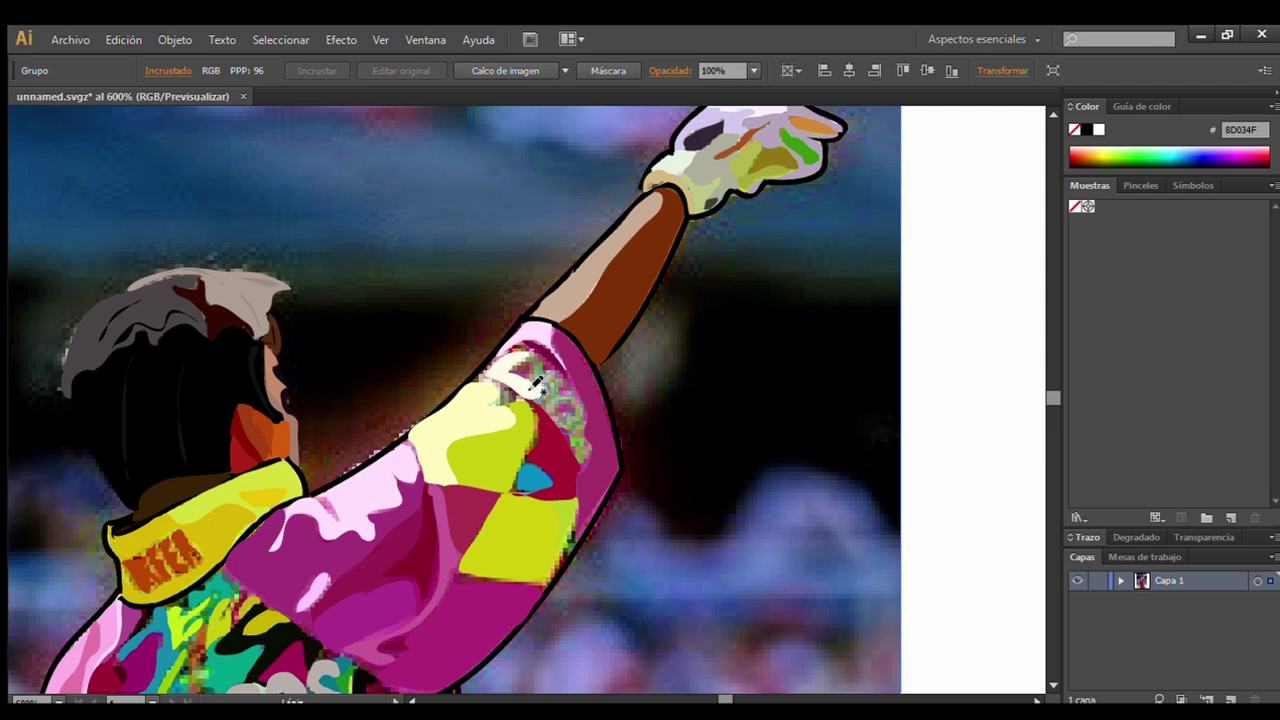
mouse_move(537, 385)
mouse_down()
mouse_move(578, 420)
mouse_move(568, 436)
mouse_up()
key(ctrl+z)
key(ctrl+z)
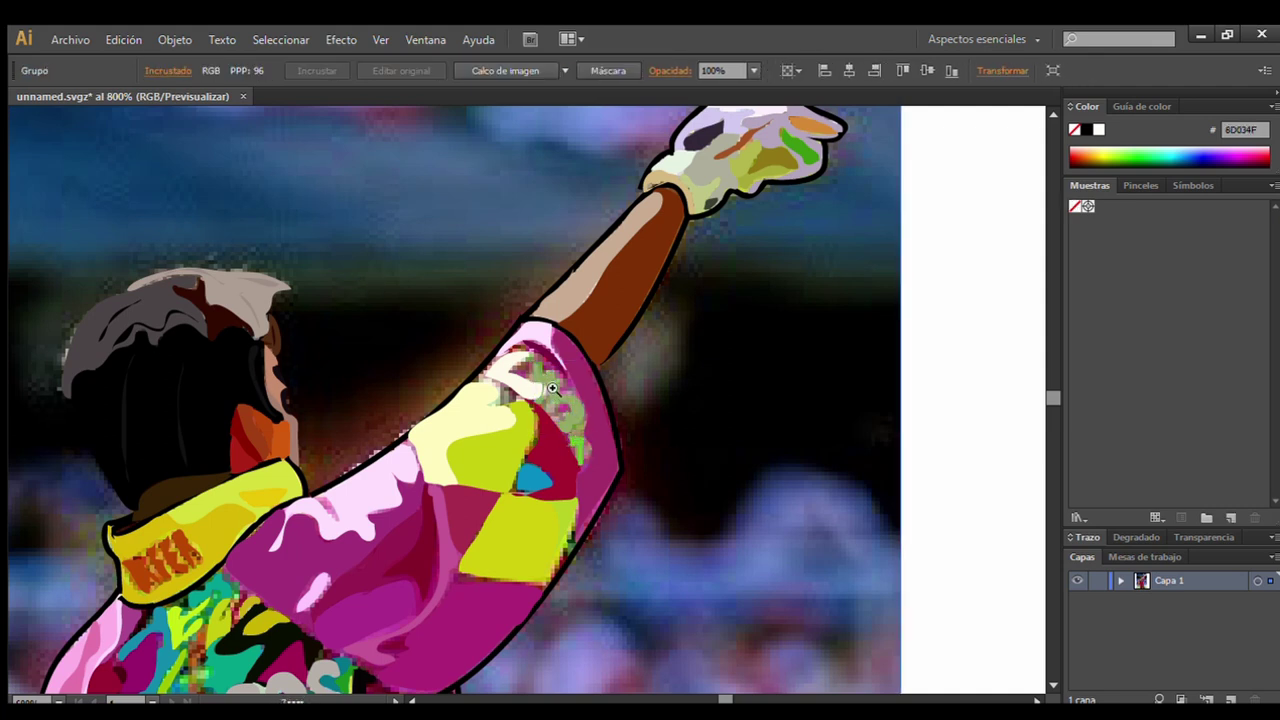
Zoom in on the sleeve and cover its pixelated area with a mauve shape.
click(552, 388)
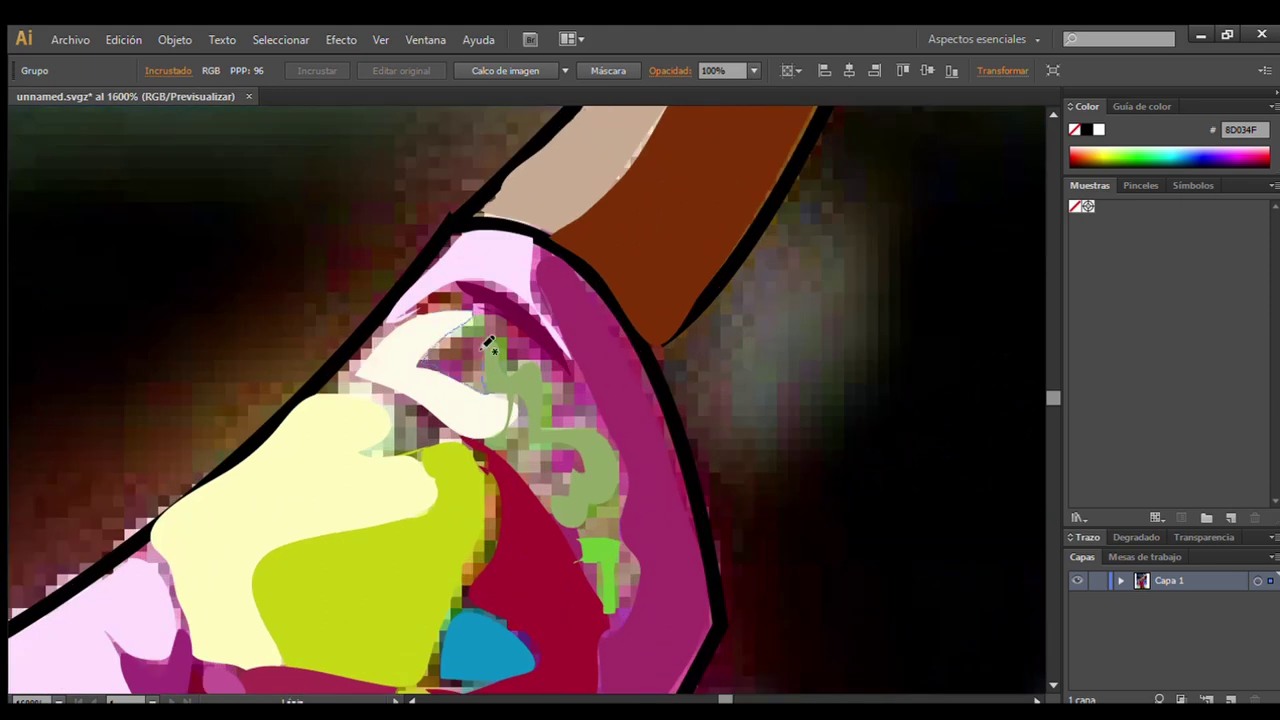
drag(571, 368, 428, 300)
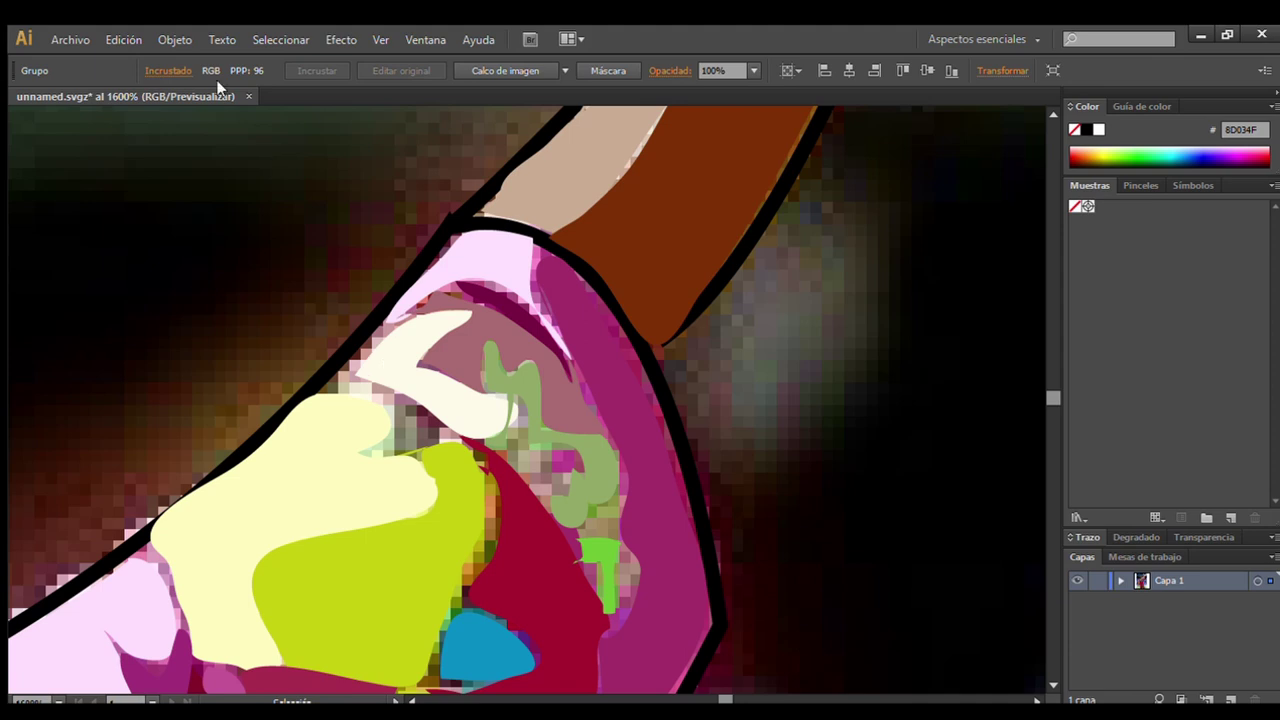
drag(378, 397, 472, 452)
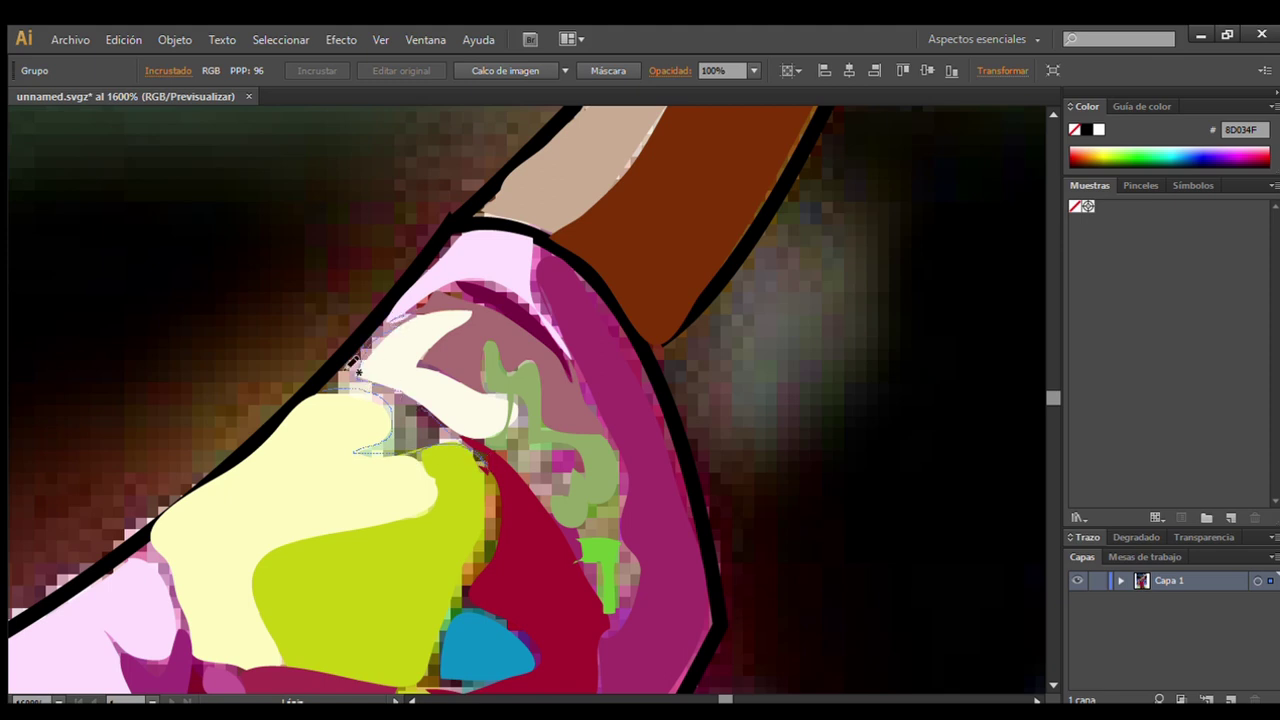
drag(357, 370, 345, 385)
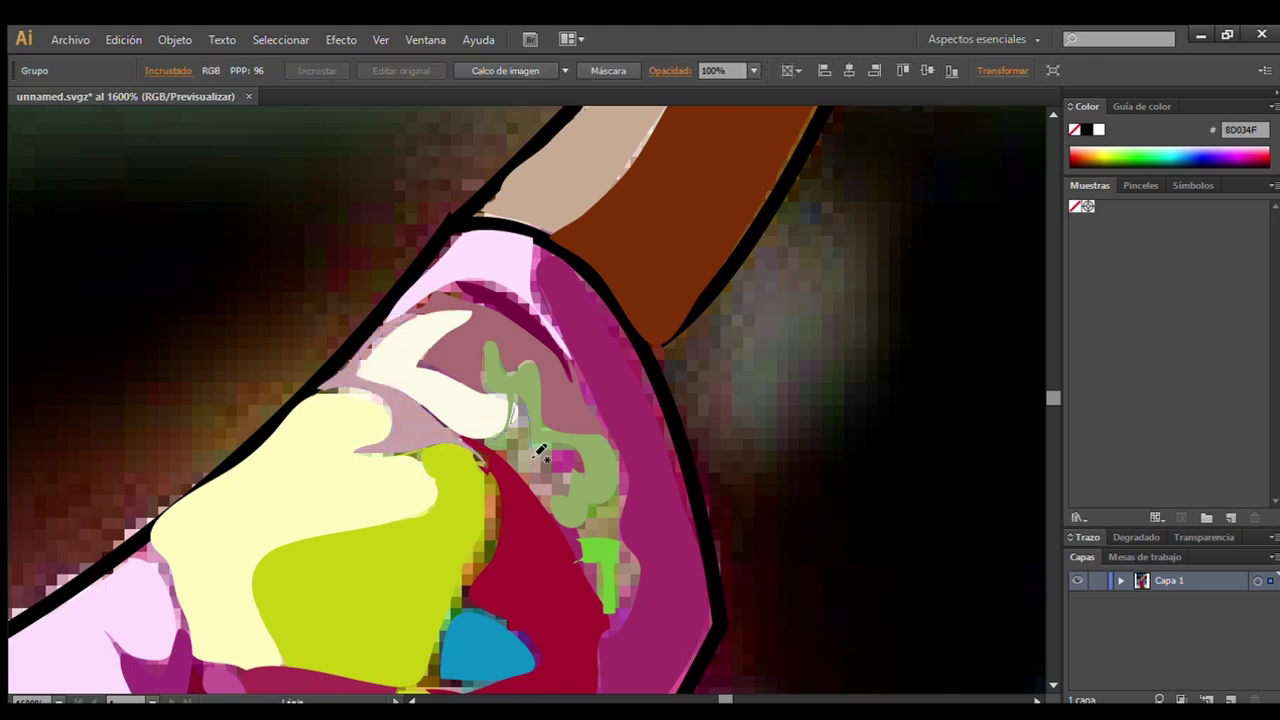
Trace olive-green shapes over the green patch and along the magenta band's edge.
drag(561, 500, 556, 506)
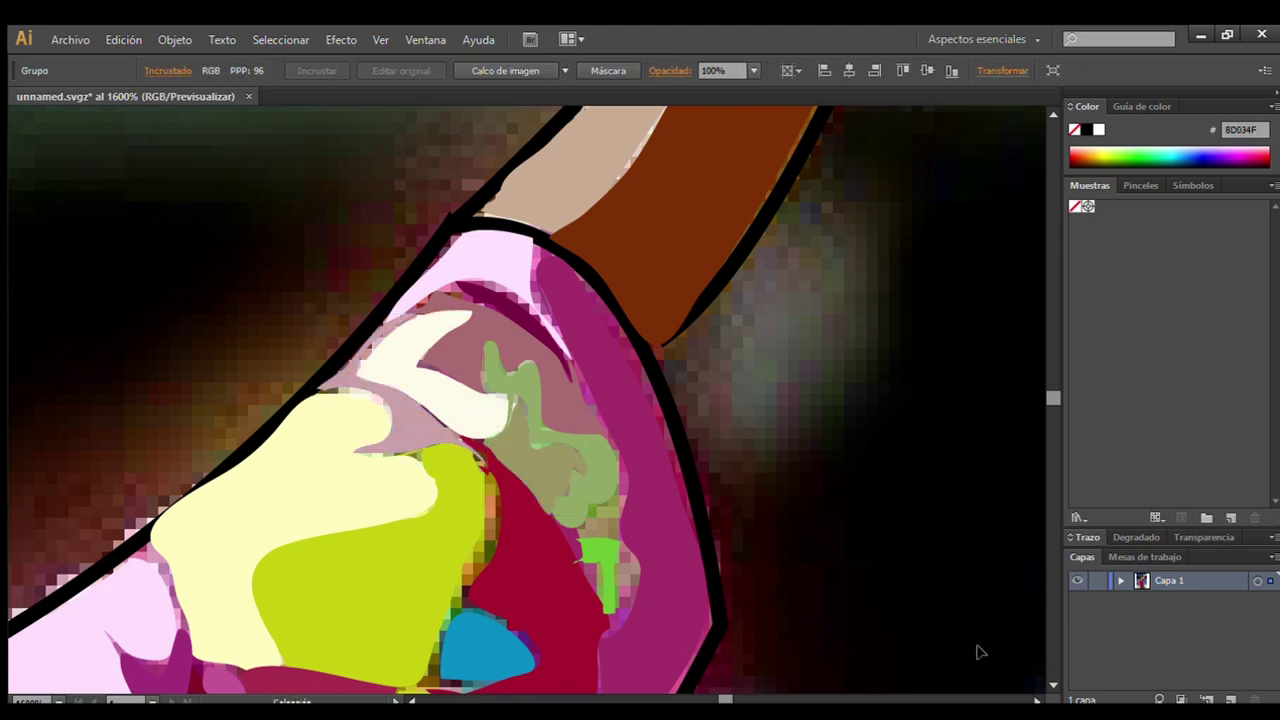
drag(563, 338, 537, 263)
scroll(204, 169, down, 4)
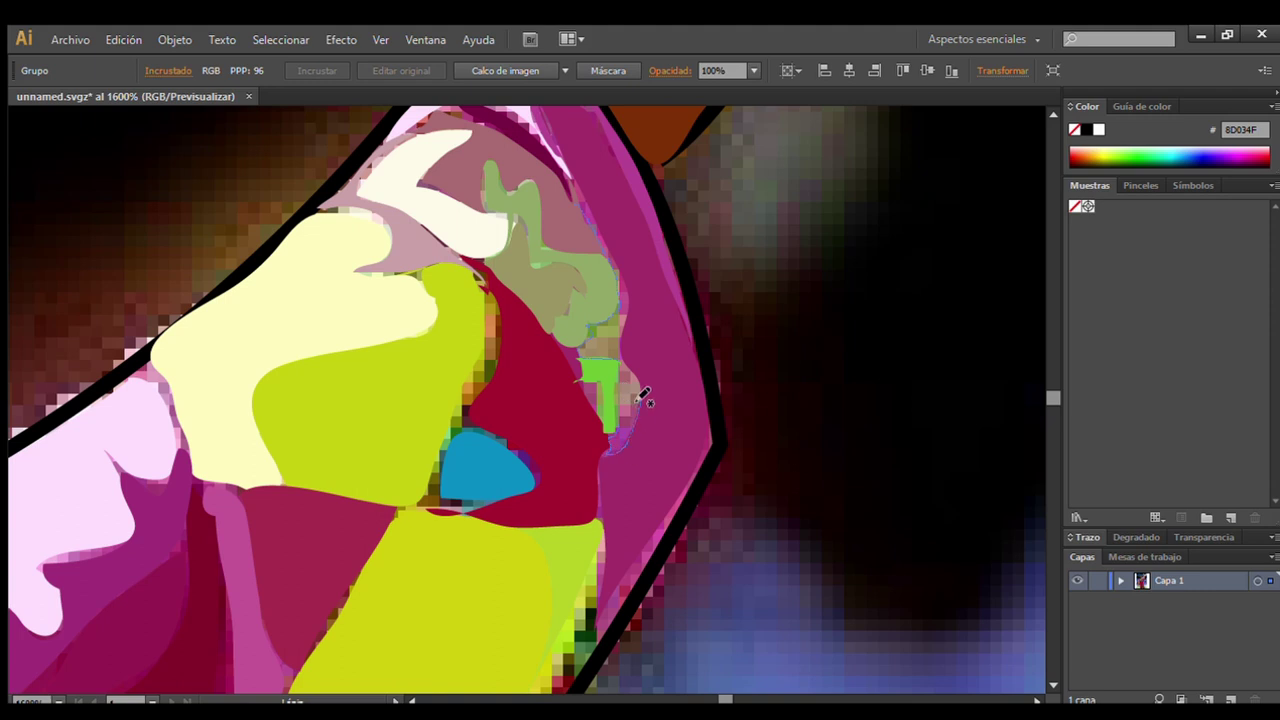
drag(593, 326, 575, 189)
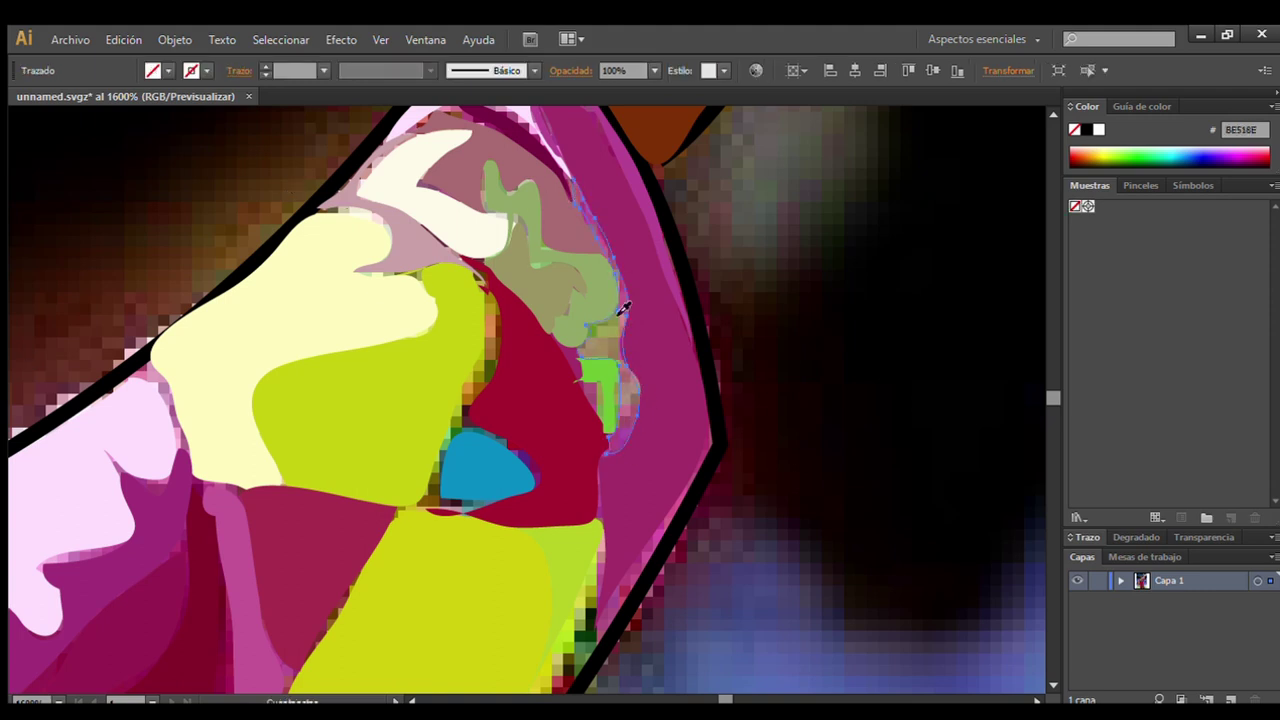
click(485, 370)
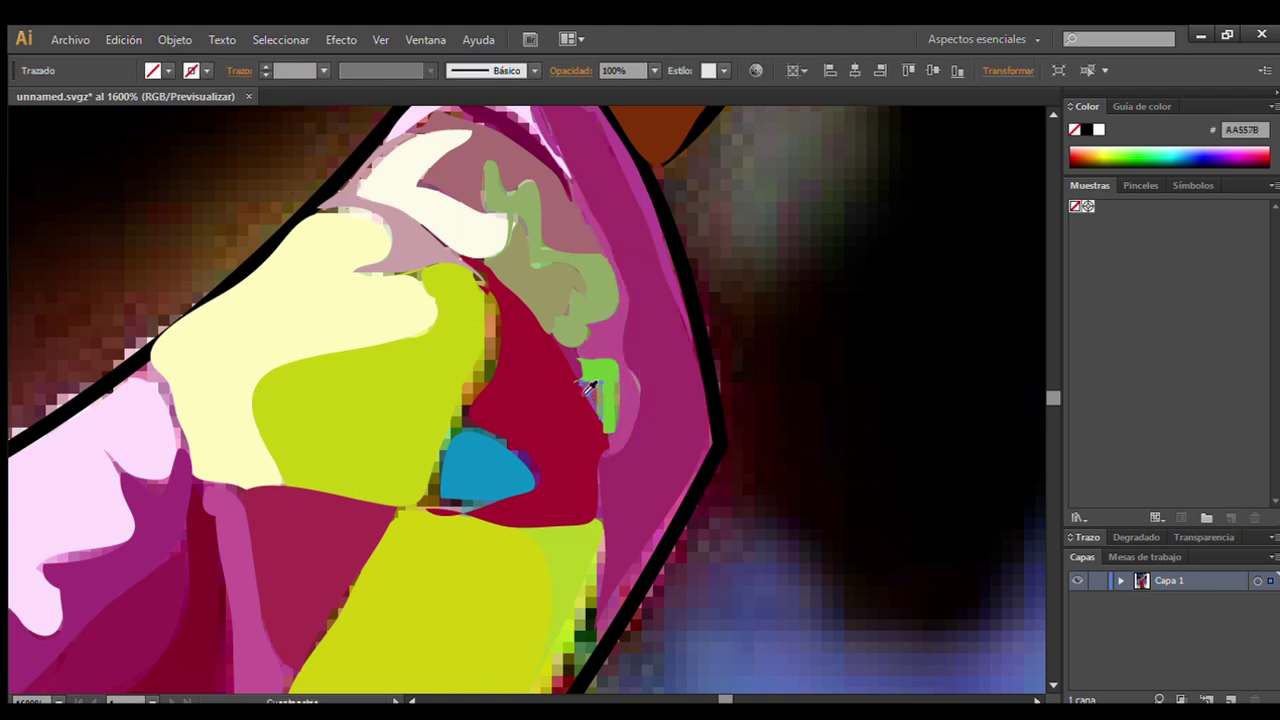
scroll(22, 218, down, 3)
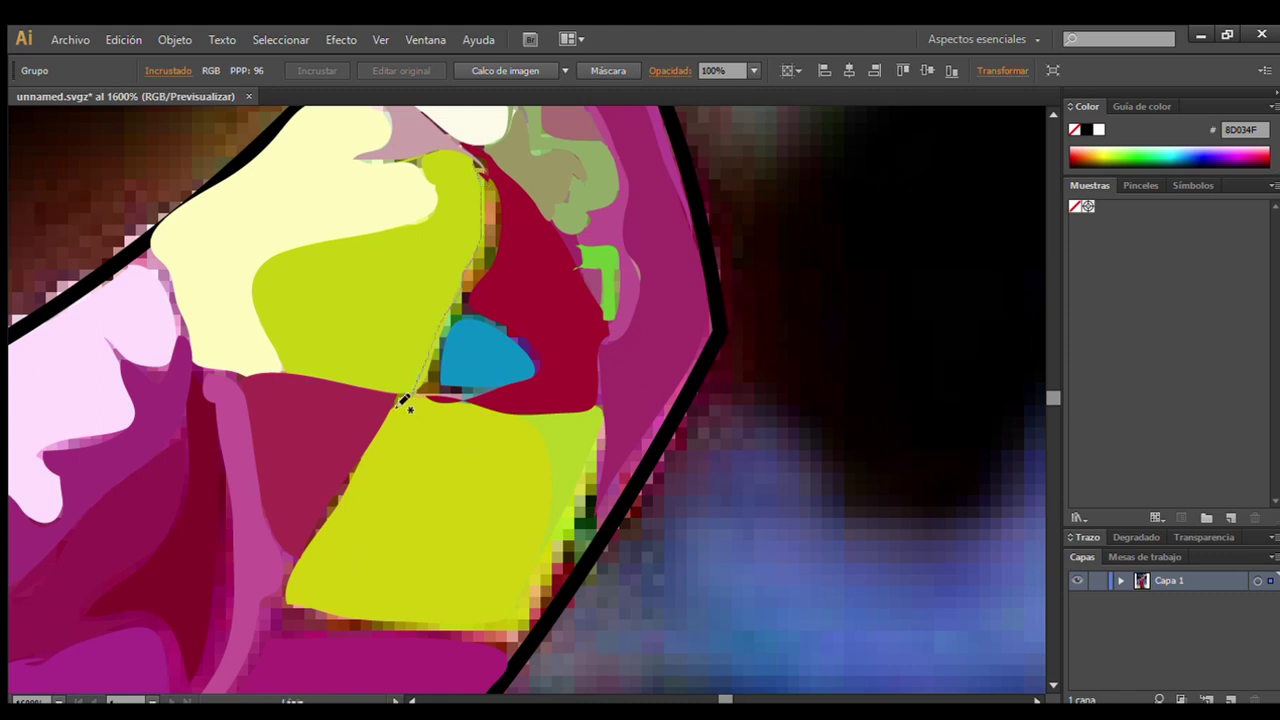
Draw a strip between the blue and yellow patches, filled brown with the Eyedropper.
drag(530, 366, 478, 162)
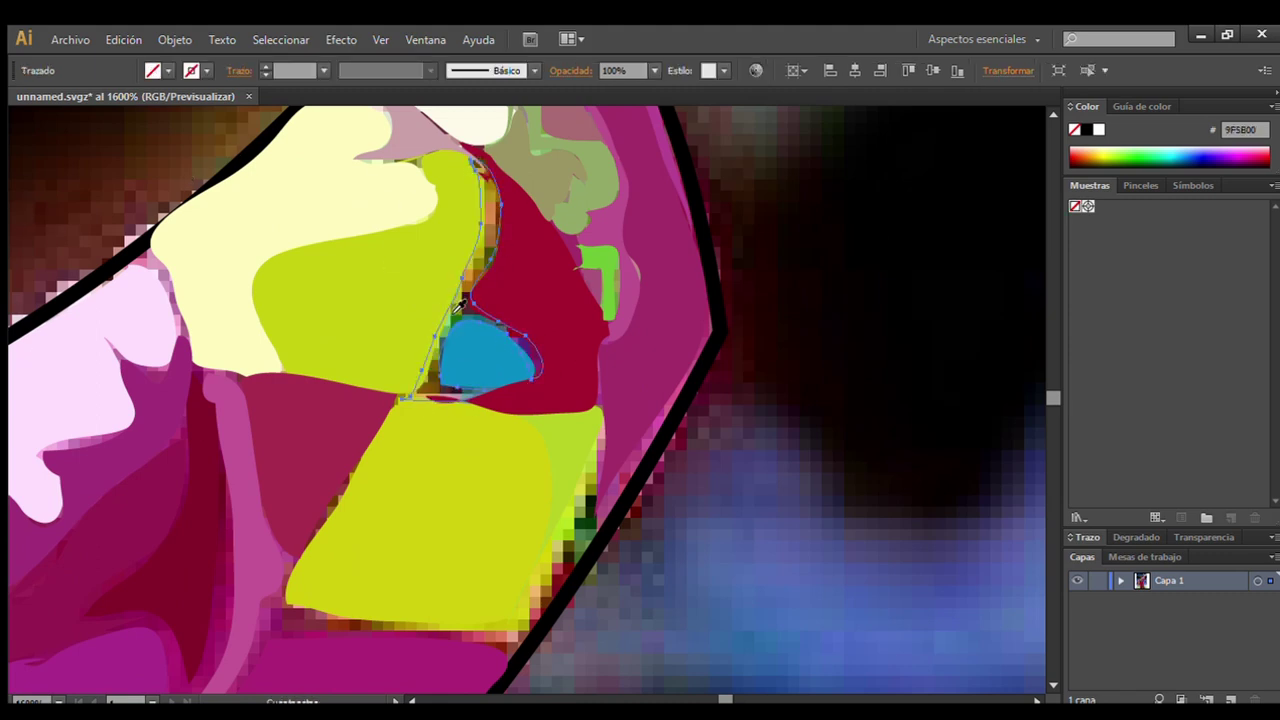
key(i)
click(400, 140)
click(208, 142)
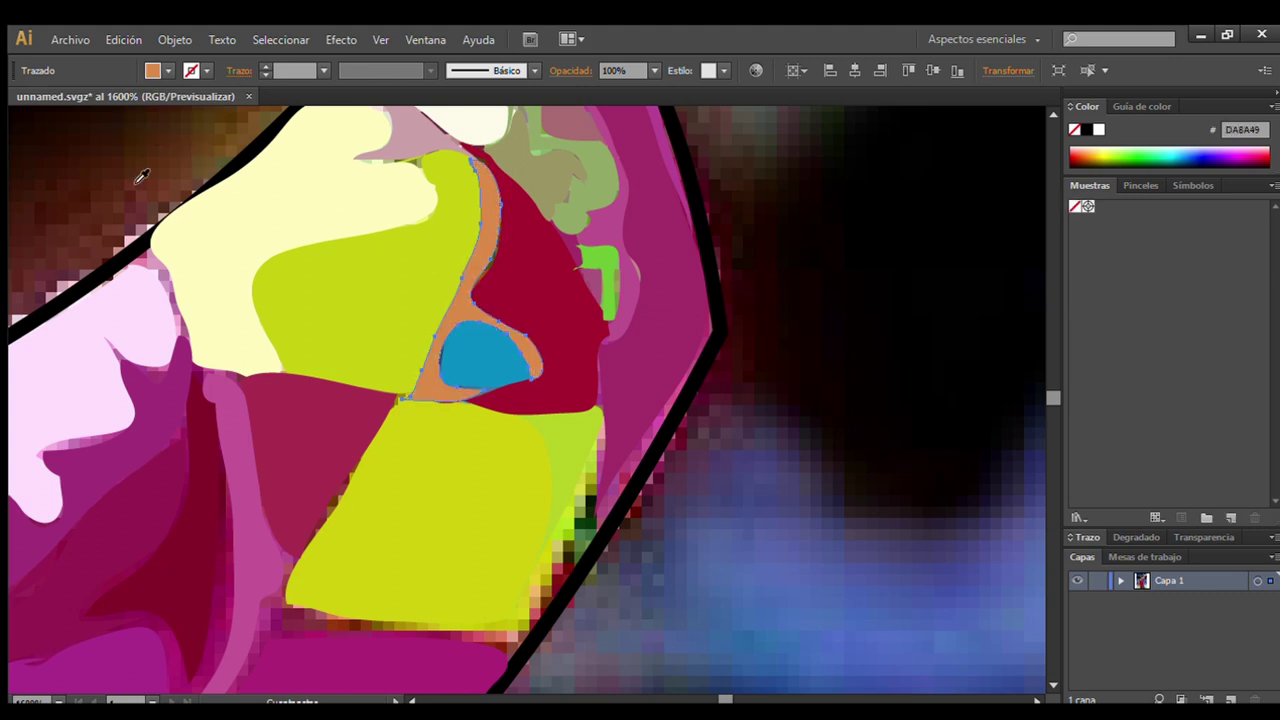
click(14, 116)
scroll(1066, 678, down, 2)
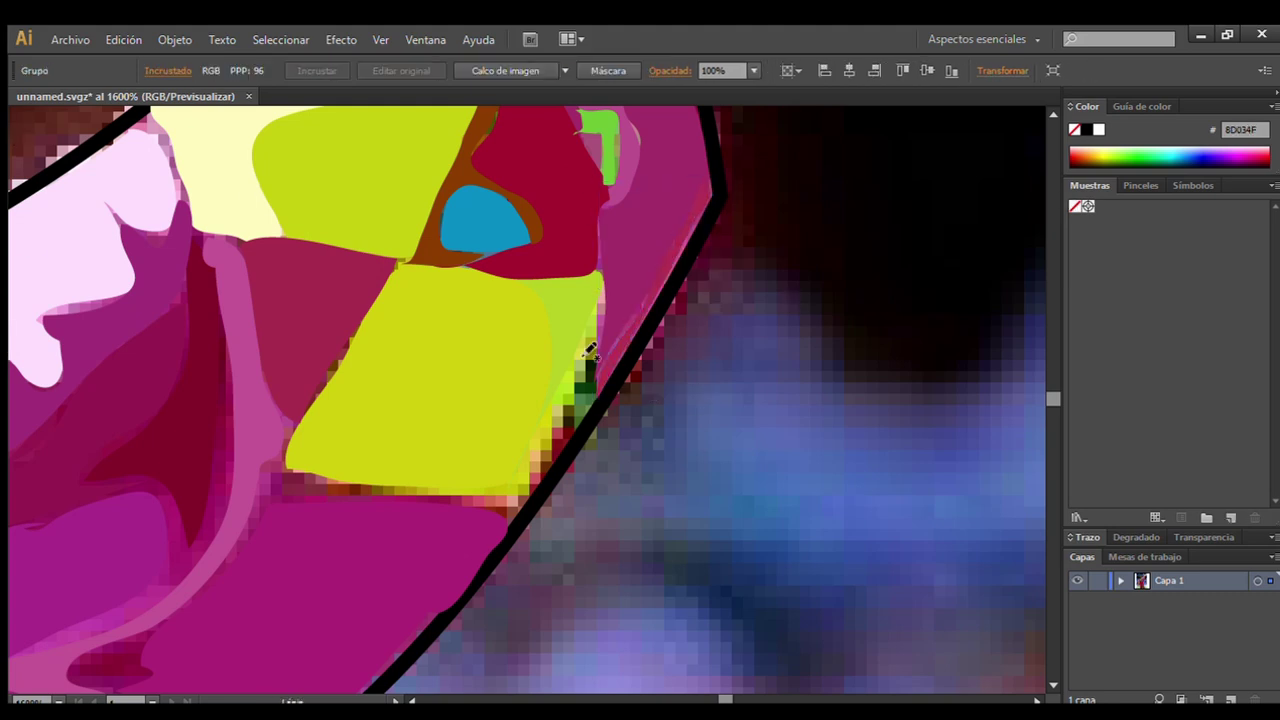
Add a dark green sliver along the green edge with Pen points.
click(602, 293)
click(593, 398)
click(519, 511)
click(602, 293)
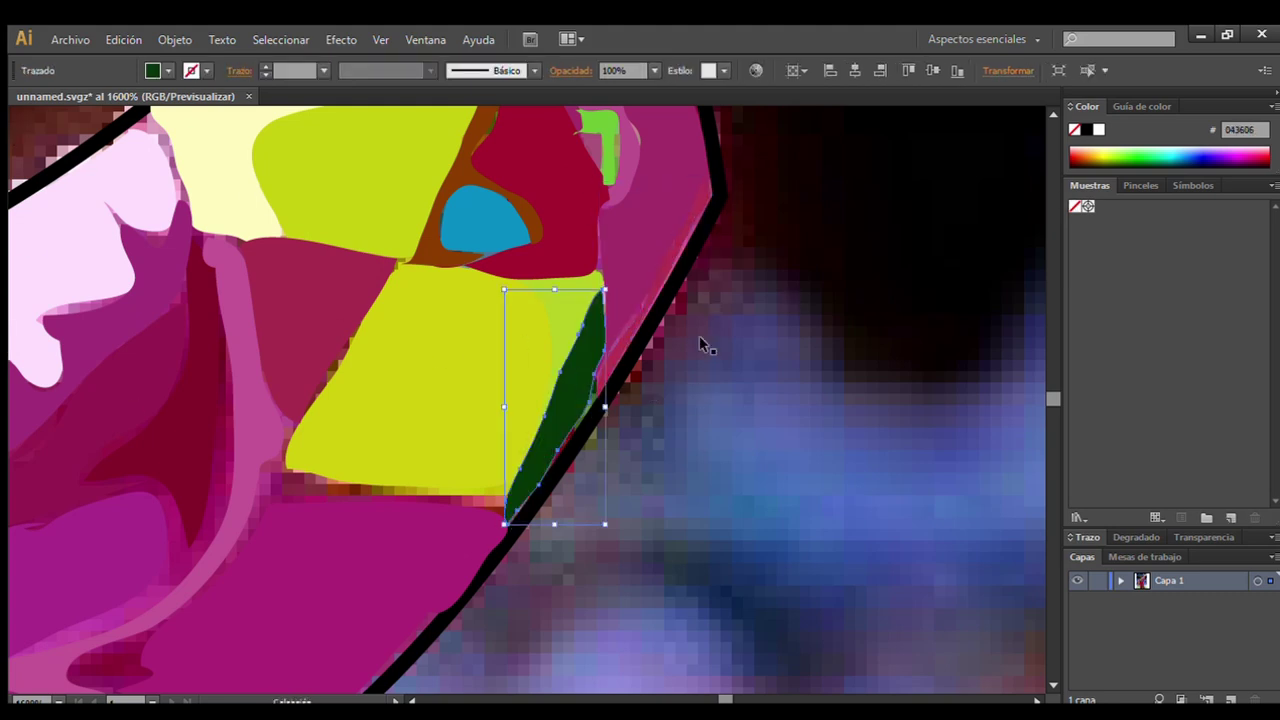
scroll(1050, 684, down, 2)
Trace a maroon-magenta shape along the lower sleeve fold.
scroll(1048, 684, left, 4)
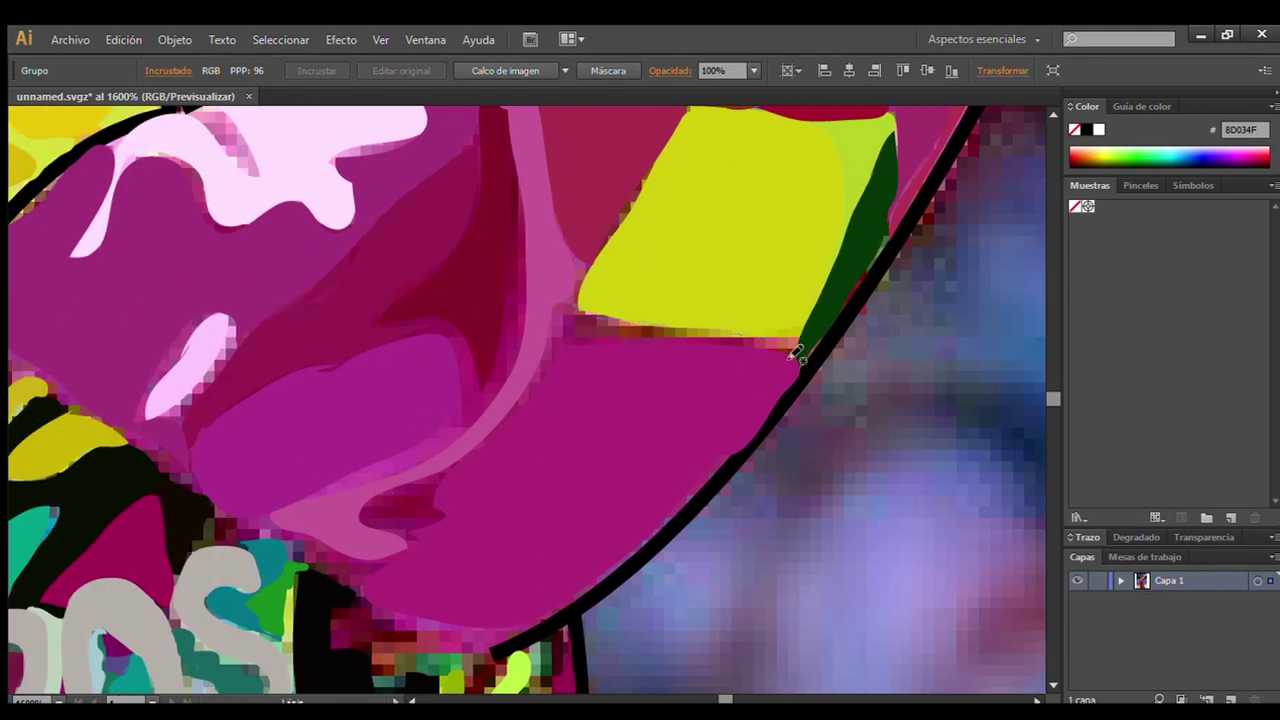
drag(795, 352, 397, 485)
drag(561, 303, 564, 307)
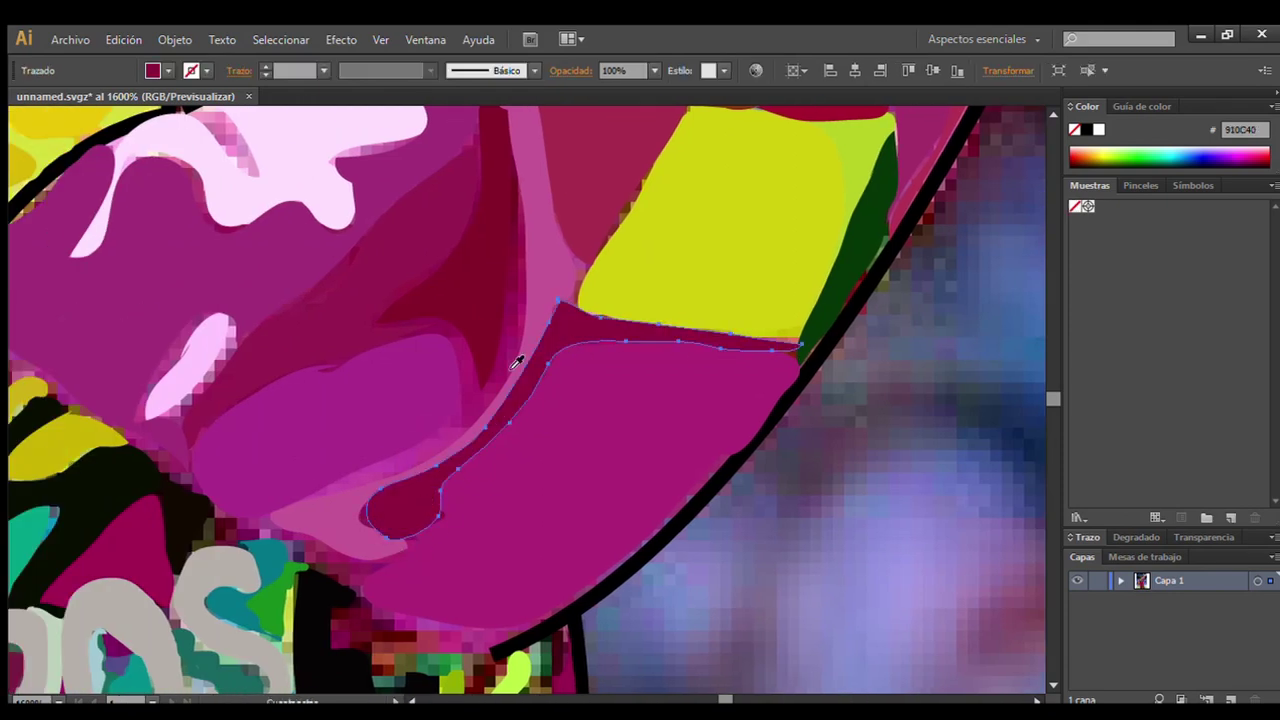
key(ctrl+shift+a)
scroll(1020, 671, left, 3)
scroll(1020, 671, left, 8)
Cover the brown column with a dark-red shape.
scroll(1052, 683, down, 2)
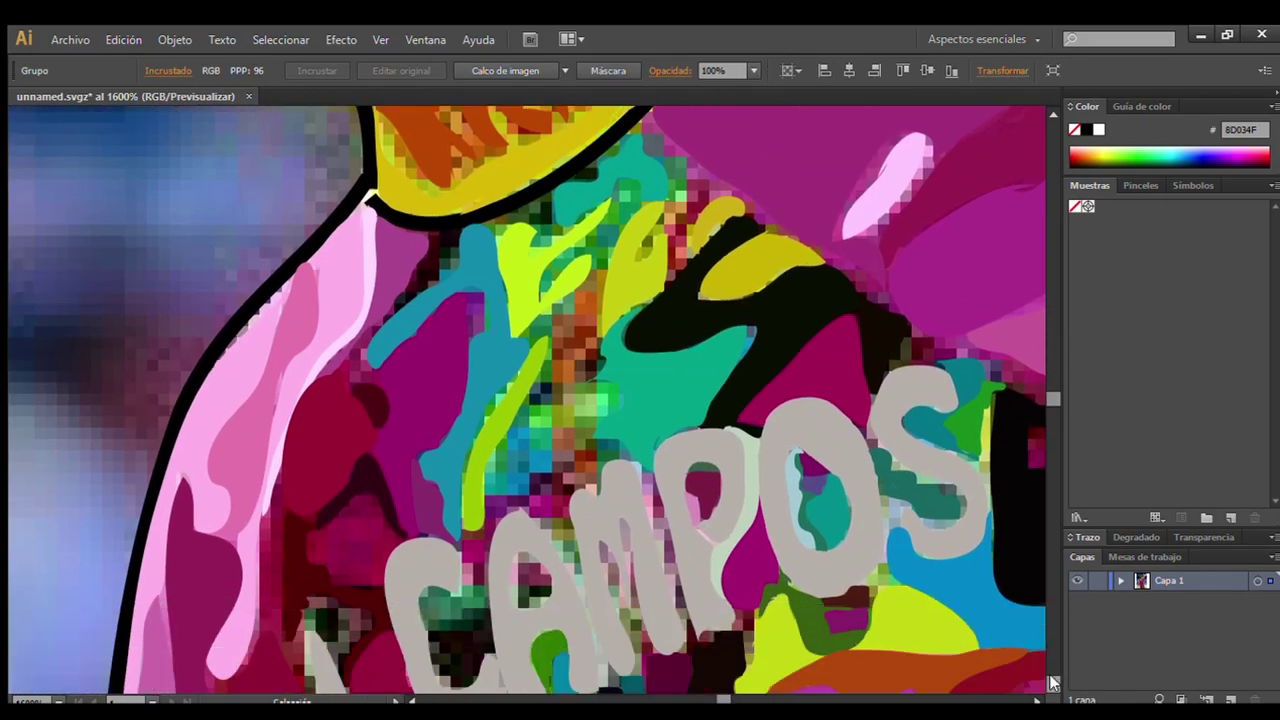
key(ctrl+shift+a)
ctrl+click(60, 186)
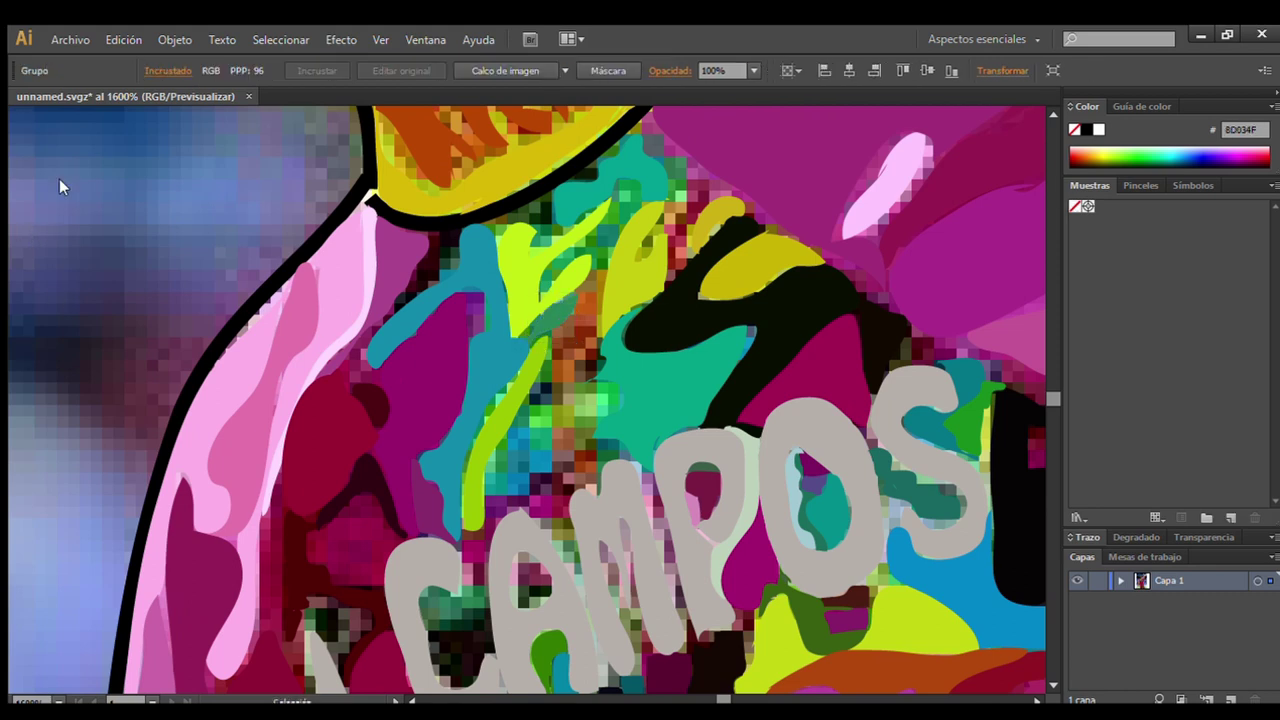
drag(594, 348, 585, 468)
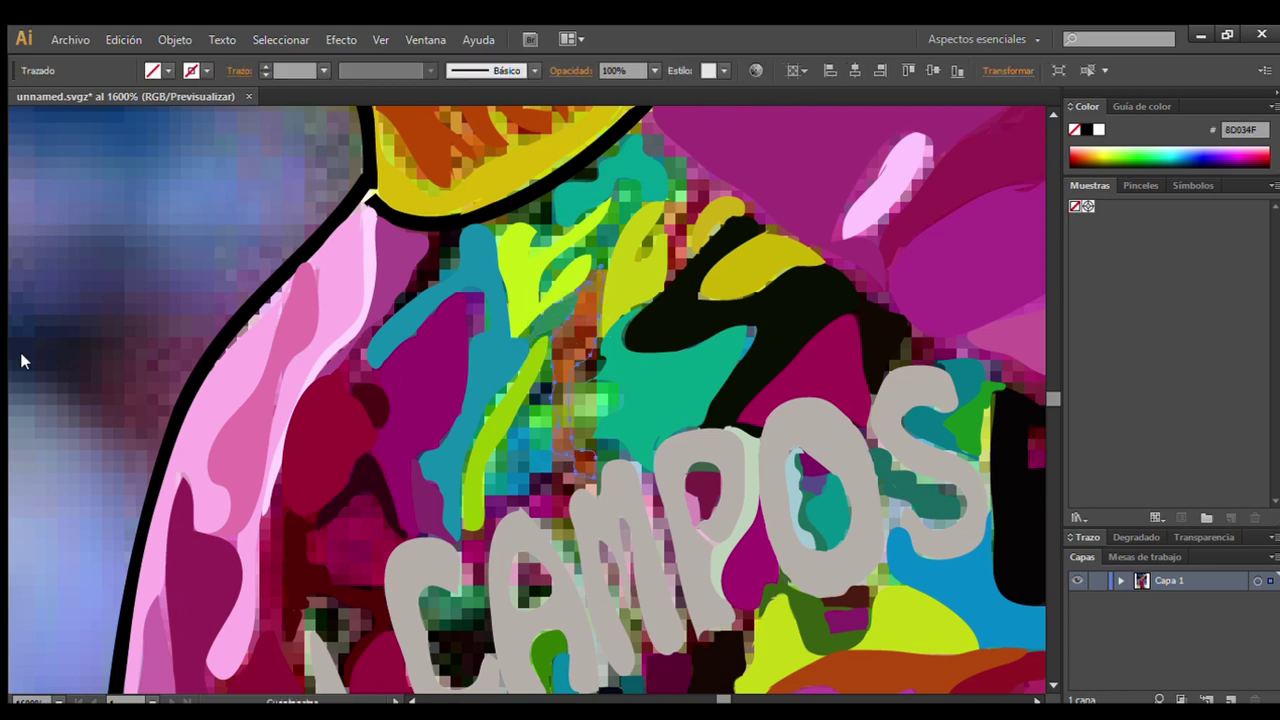
click(27, 117)
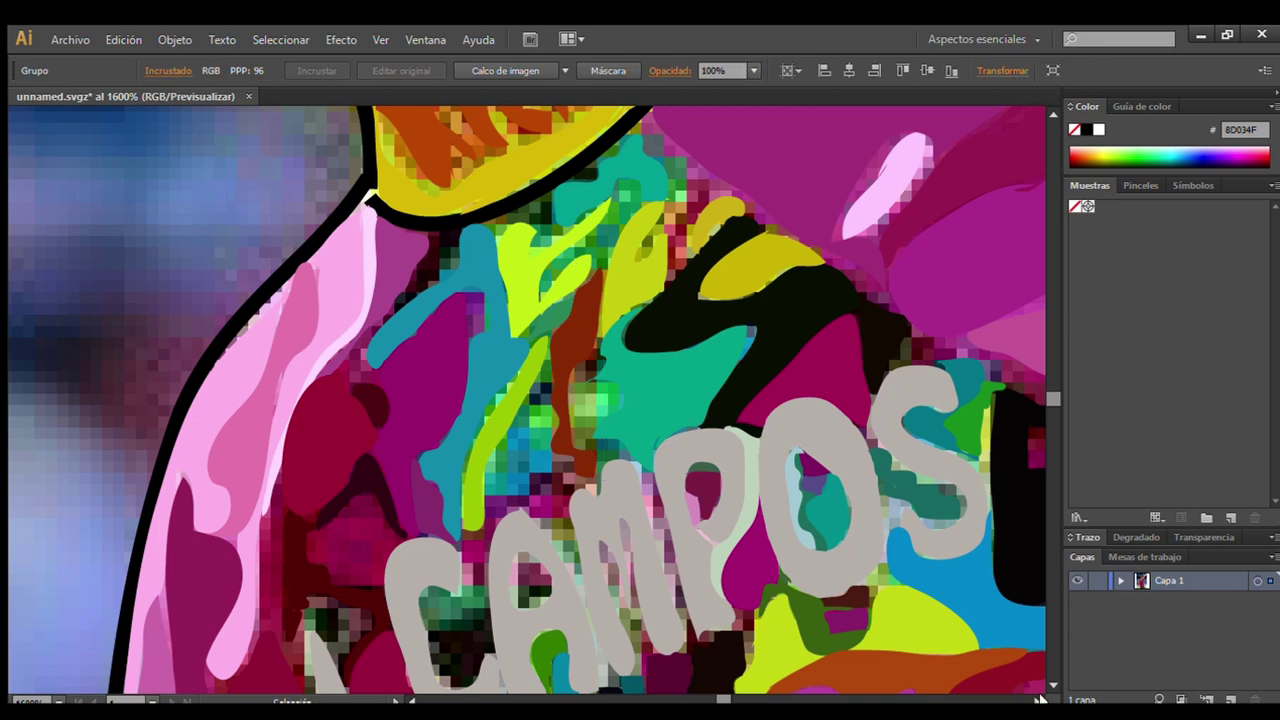
scroll(638, 246, down, 2)
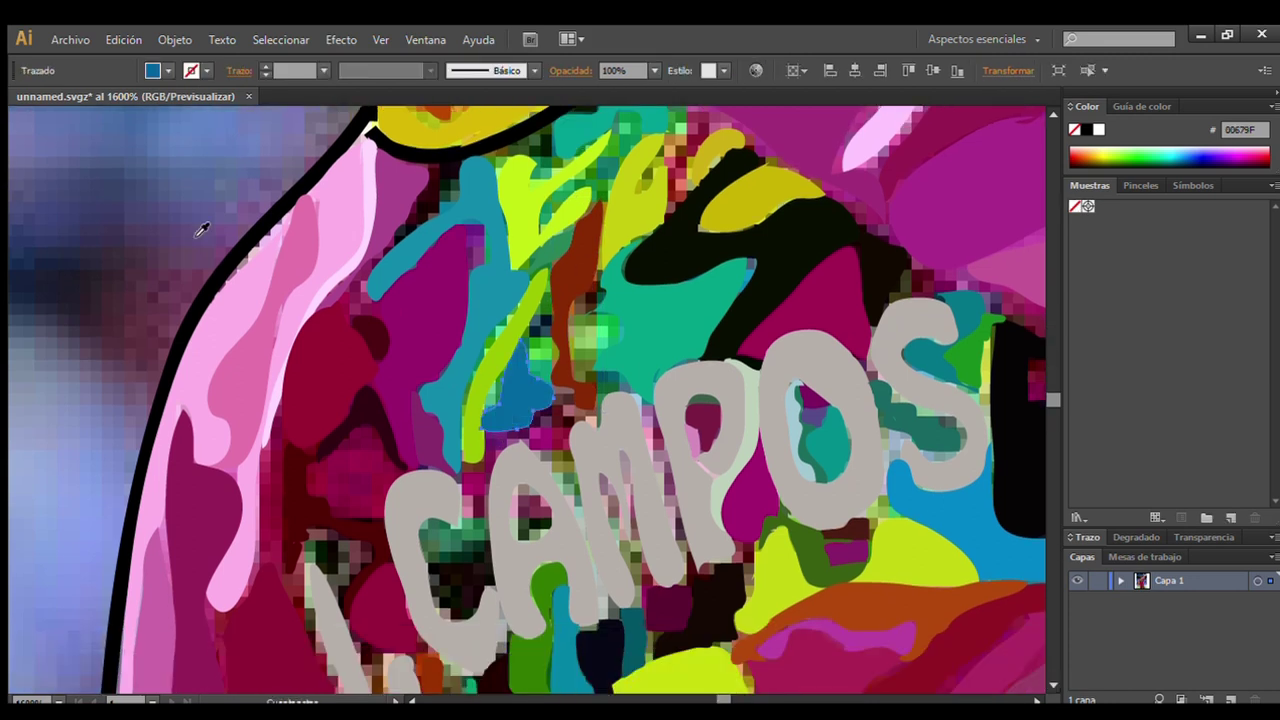
Add light-green and mint-green shapes above CAMPOS and a near-black patch inside the C.
drag(545, 289, 522, 384)
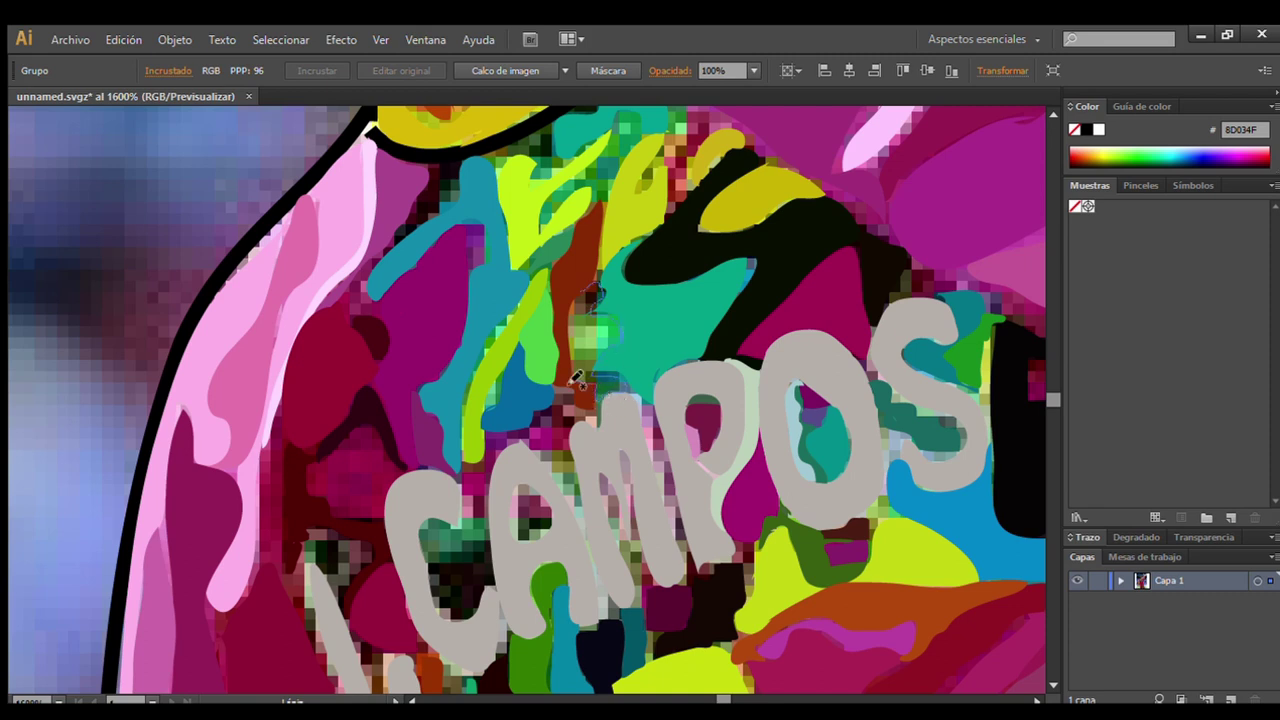
drag(571, 371, 592, 292)
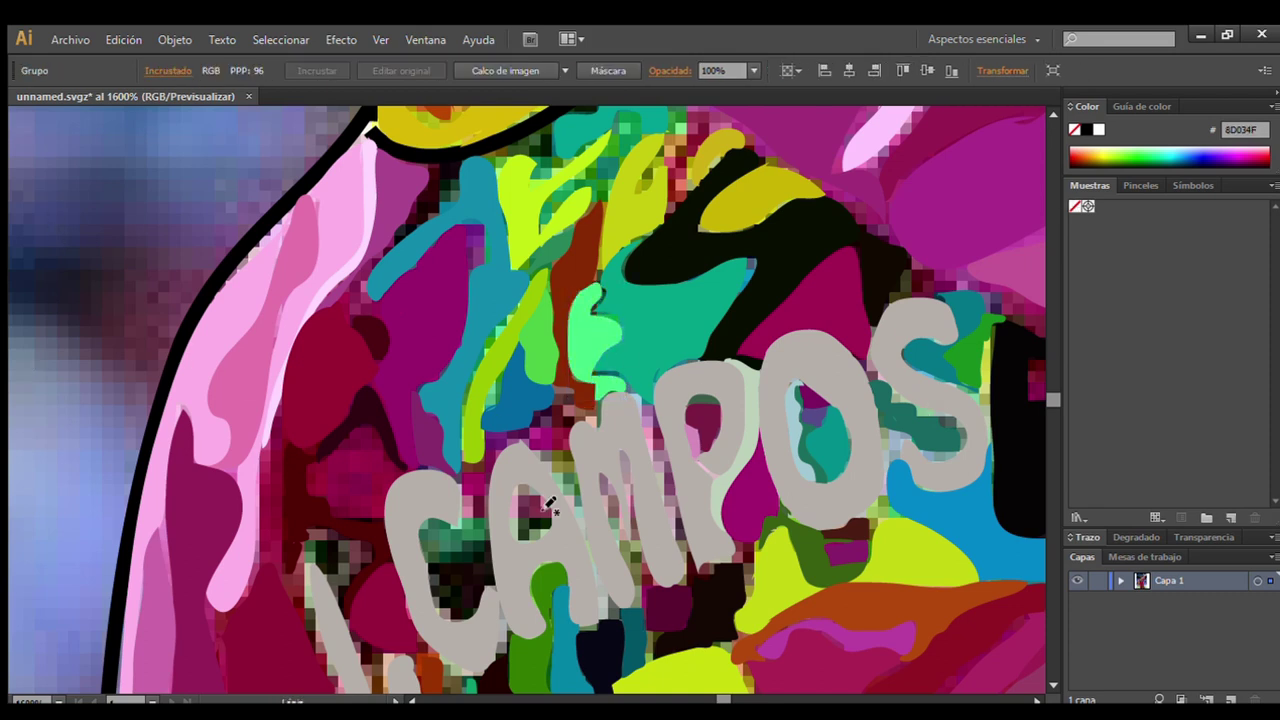
drag(548, 505, 548, 522)
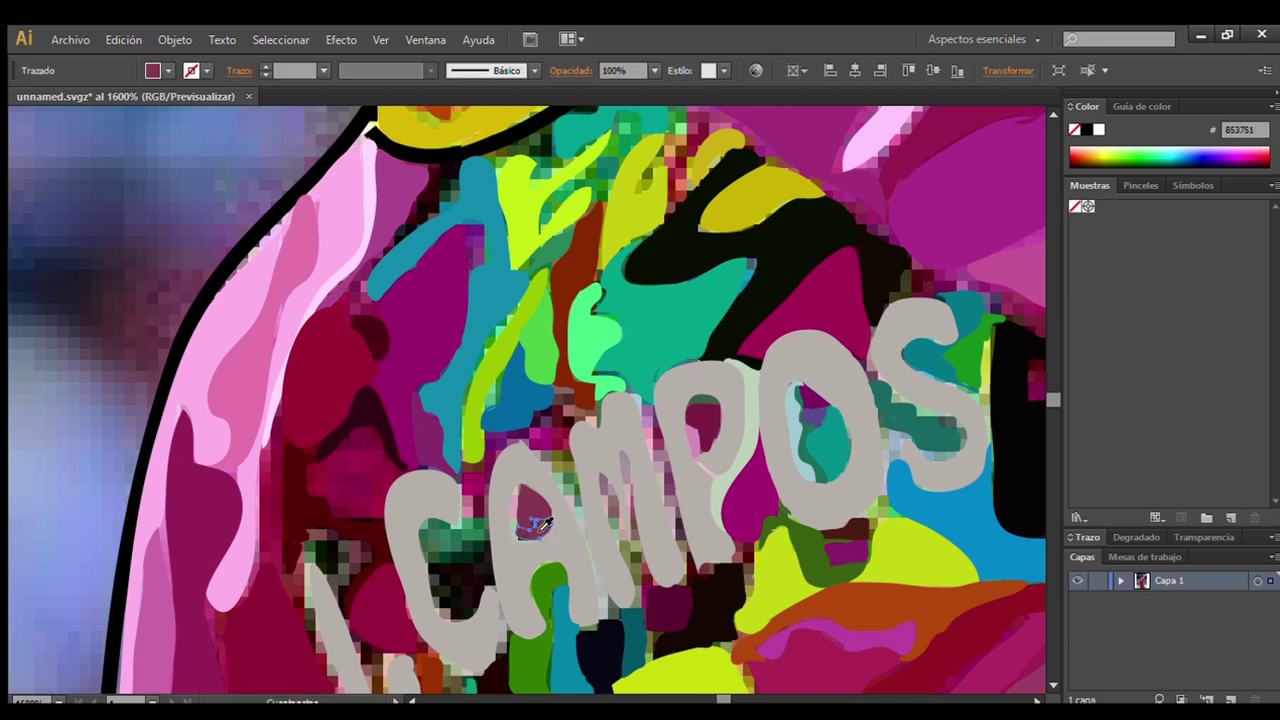
click(318, 518)
click(14, 153)
Trace a thin shape beside the letters plus green and dark shapes around the C.
drag(520, 540, 514, 488)
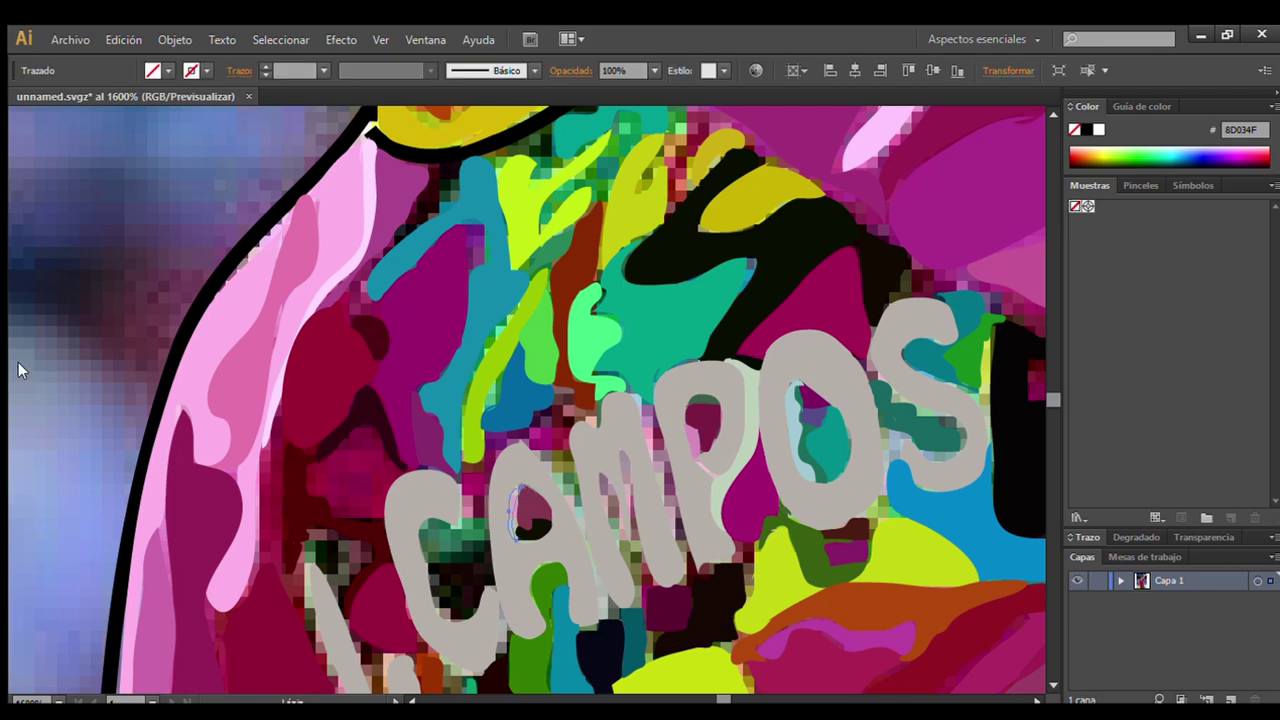
click(8, 127)
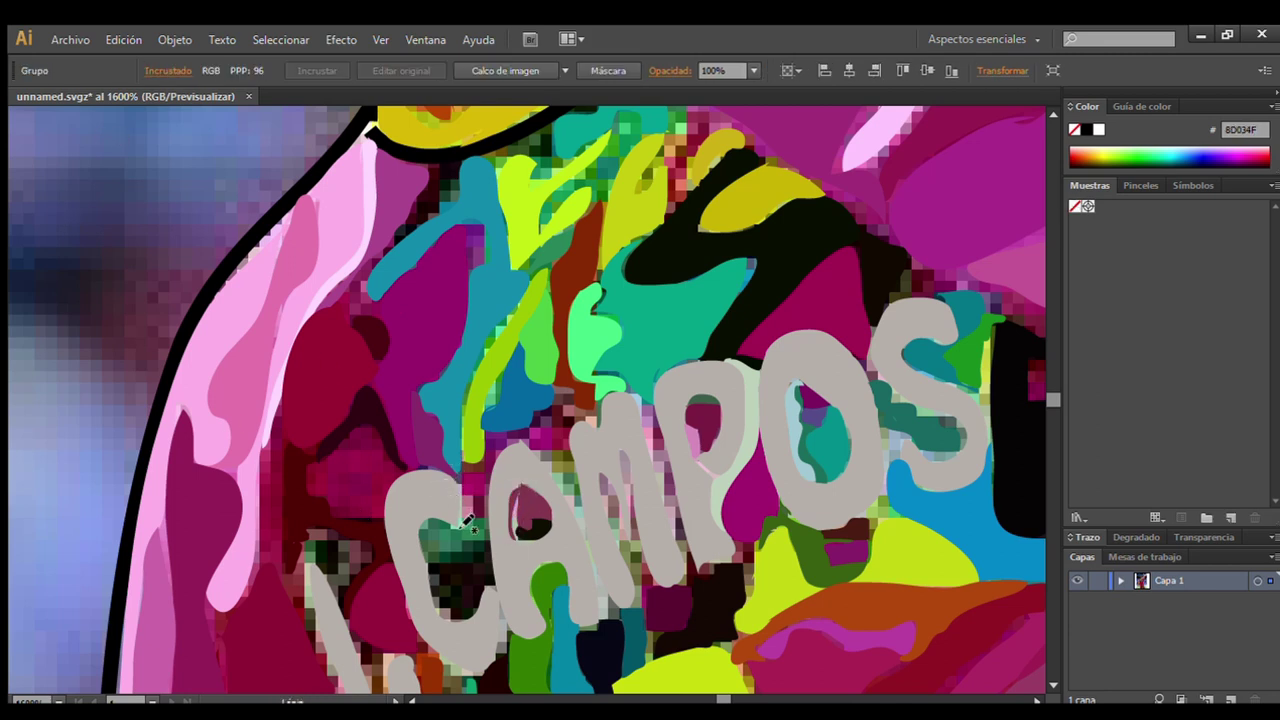
drag(467, 524, 436, 563)
drag(465, 515, 467, 518)
click(293, 383)
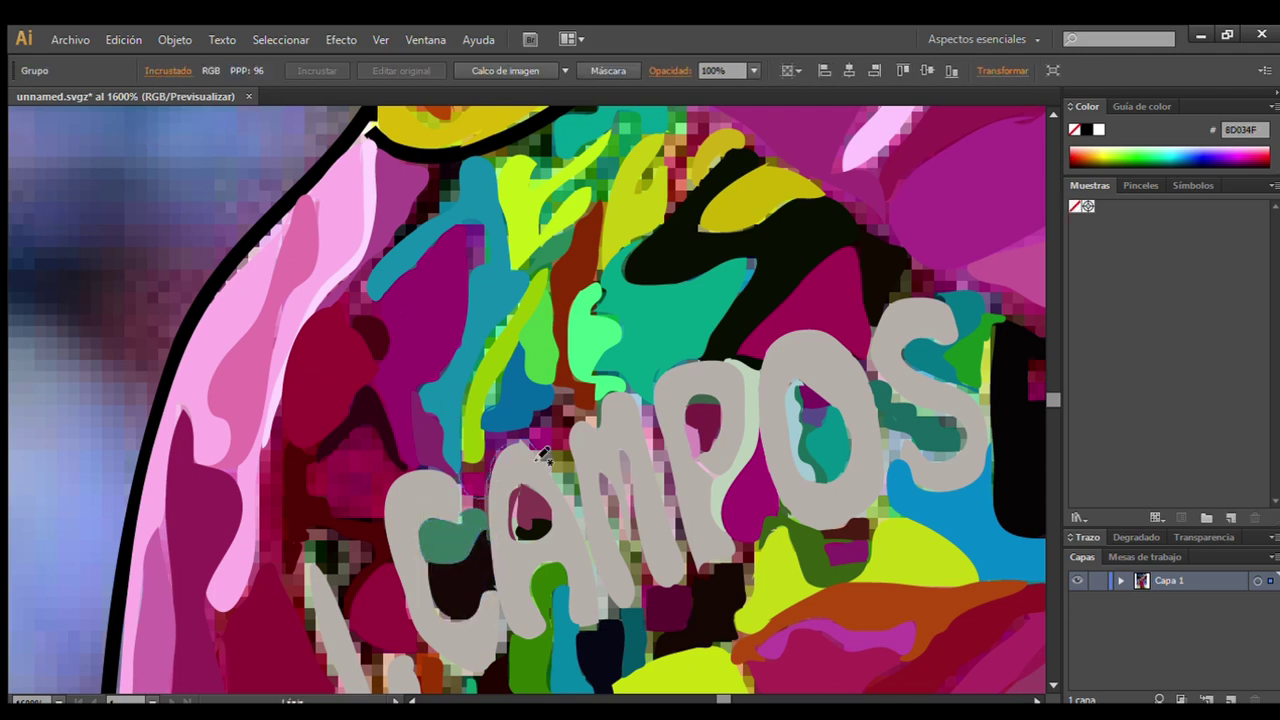
drag(543, 455, 462, 470)
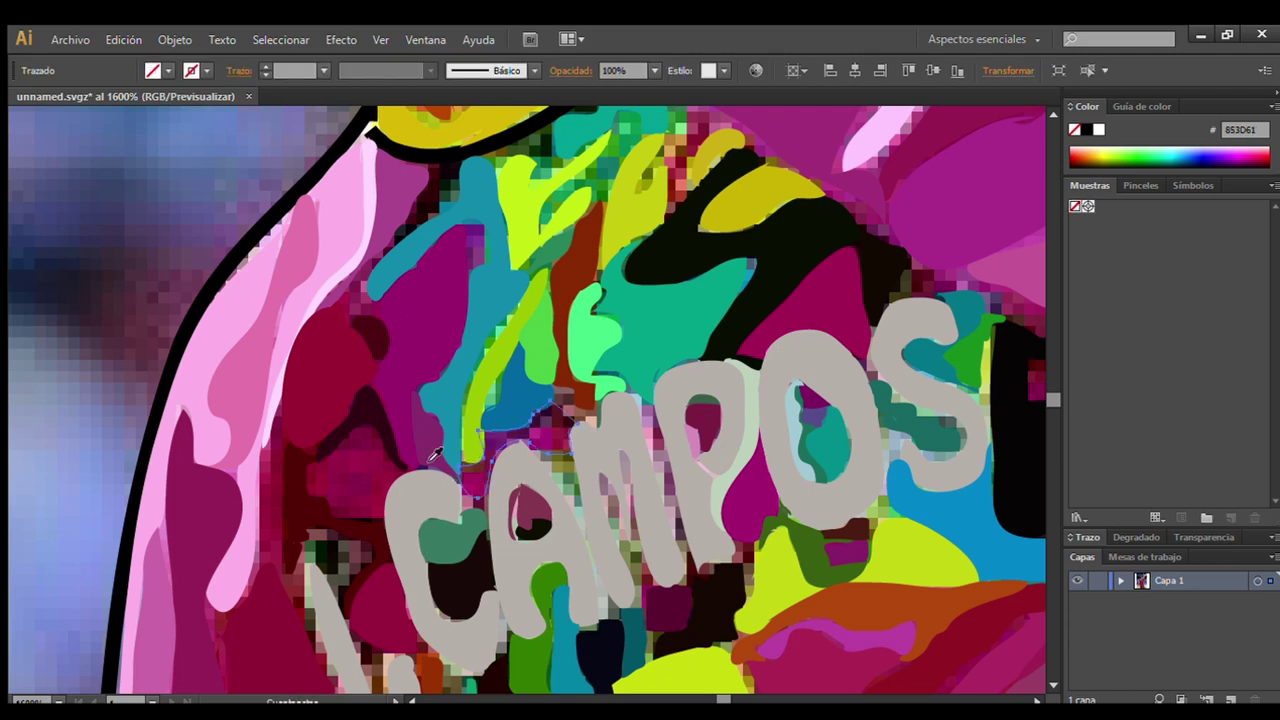
click(99, 175)
Trace fill shapes between and inside the CAMPOS letters.
mouse_move(330, 511)
mouse_down()
mouse_move(392, 468)
mouse_move(385, 506)
mouse_up()
click(143, 157)
scroll(37, 210, down, 5)
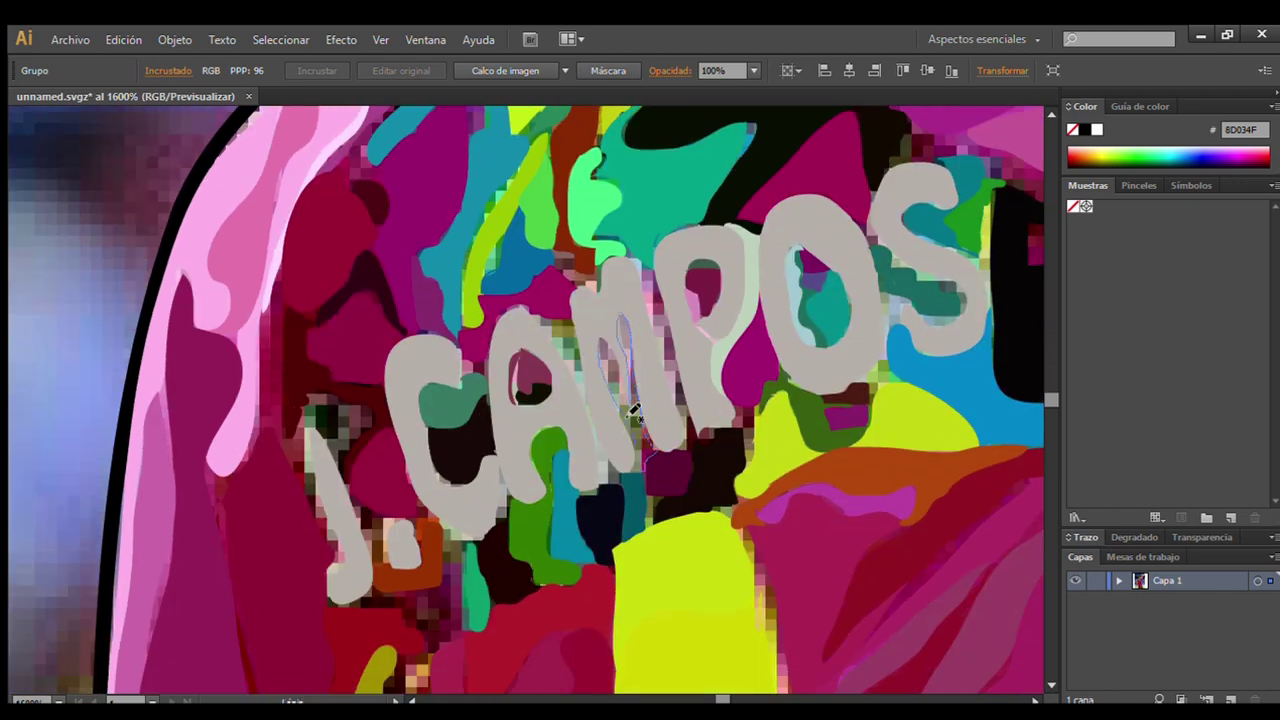
drag(619, 316, 612, 356)
click(200, 257)
key(n)
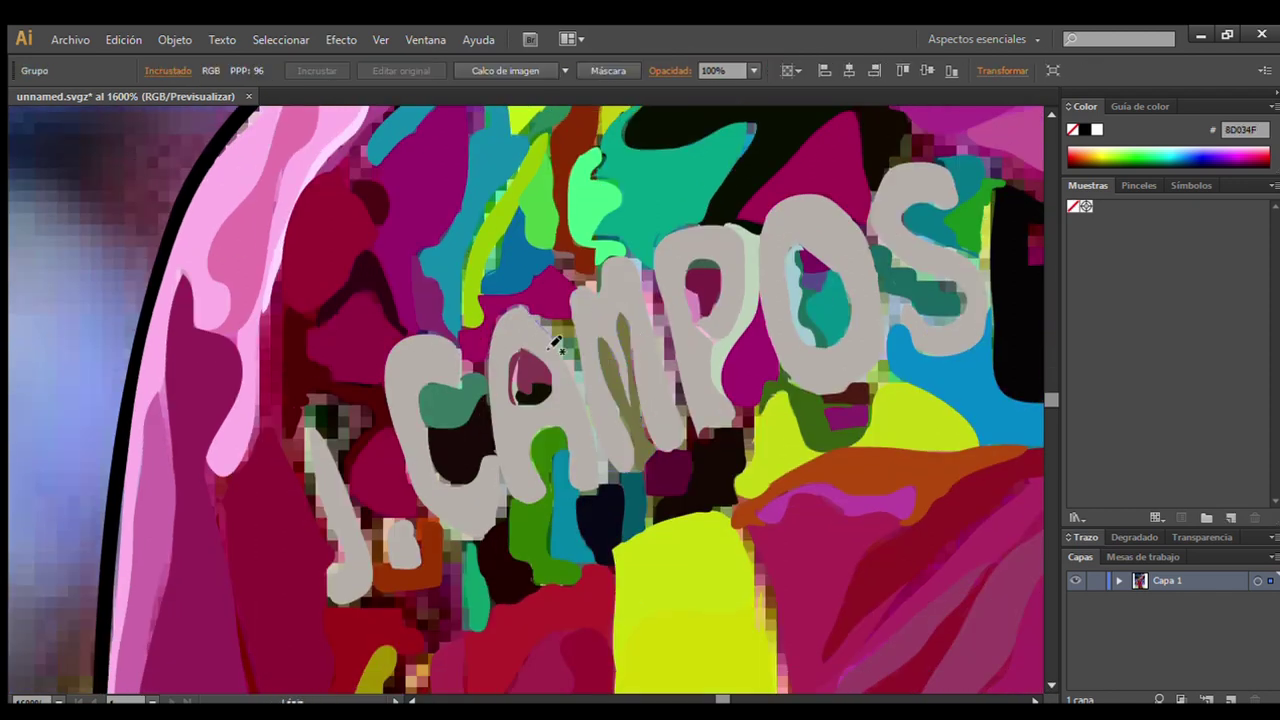
drag(535, 315, 535, 318)
click(80, 129)
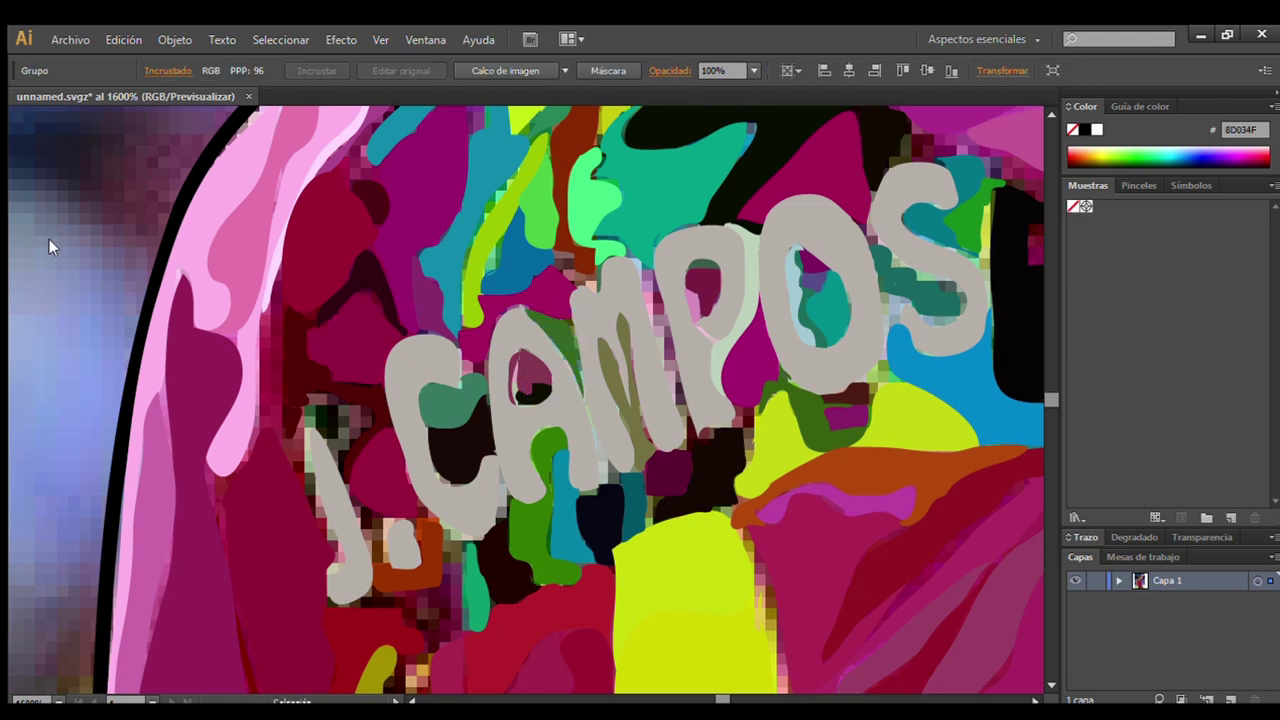
Trace dark shapes along the left of the J and around its dot.
drag(358, 433, 370, 415)
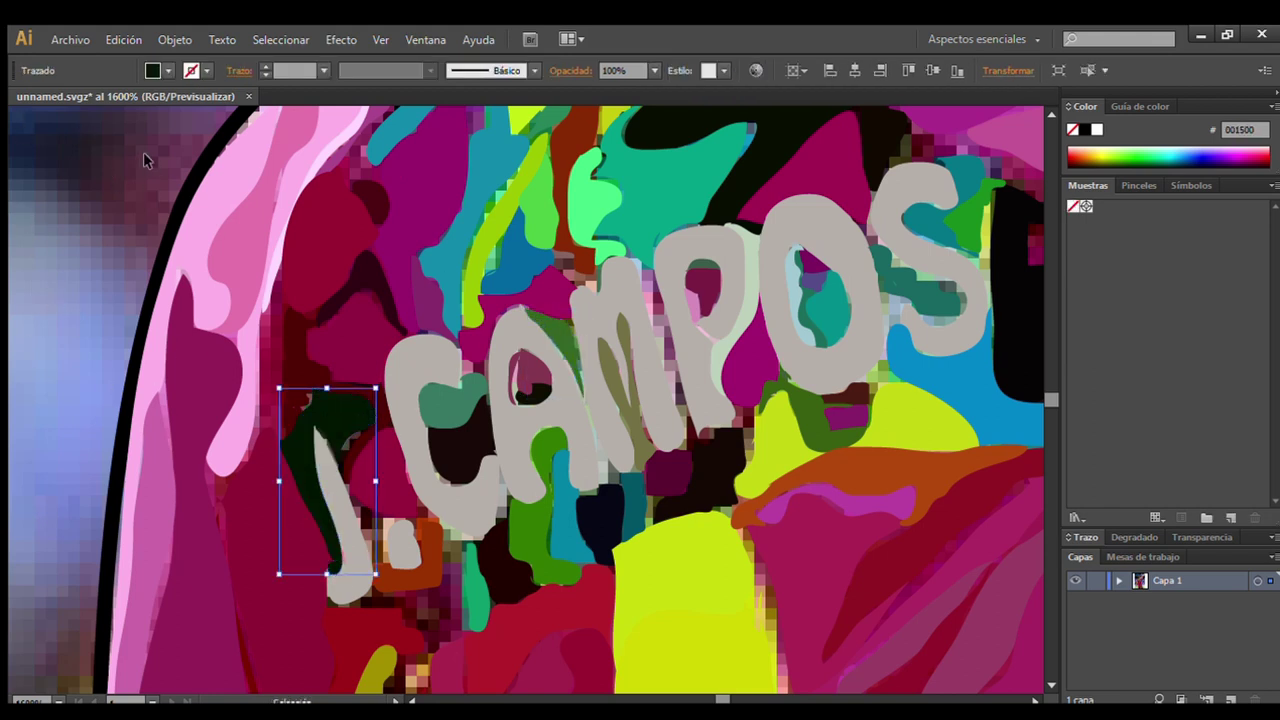
click(53, 217)
drag(388, 570, 345, 490)
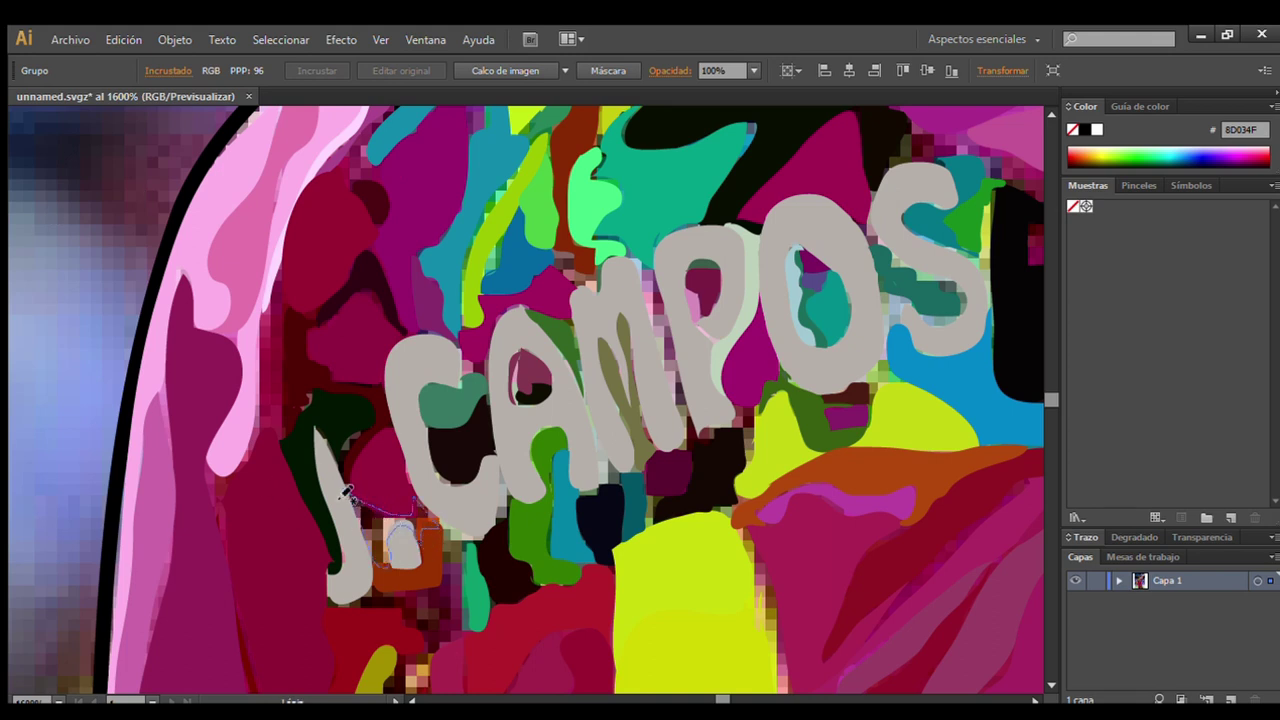
key(v)
click(118, 147)
scroll(1042, 684, down, 3)
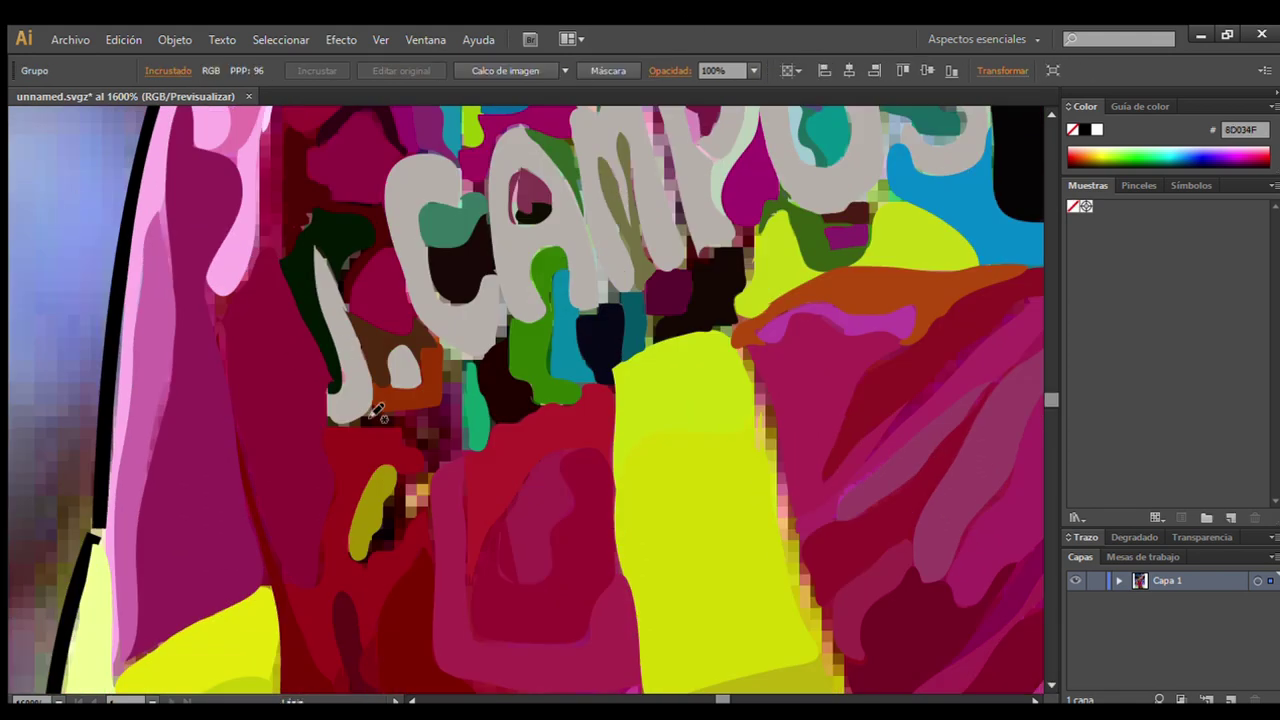
Trace a purple shape around the olive area below the J, redoing it once.
drag(328, 422, 466, 447)
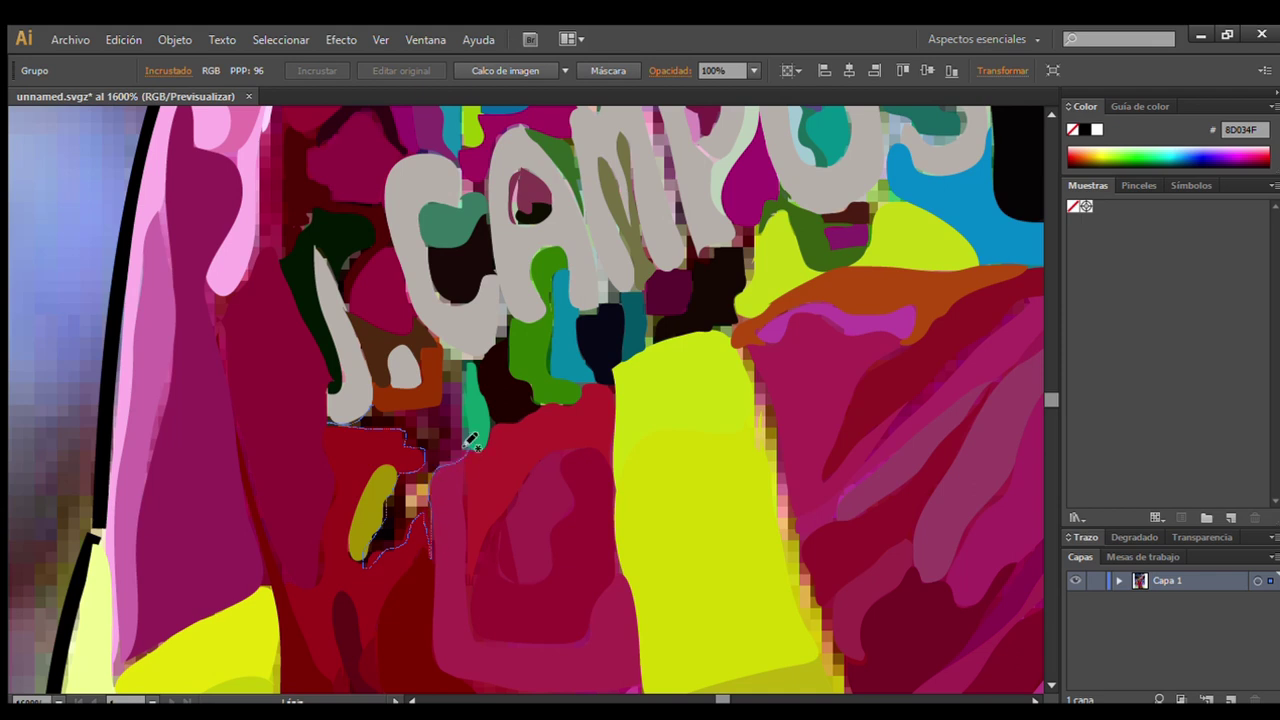
drag(466, 447, 372, 412)
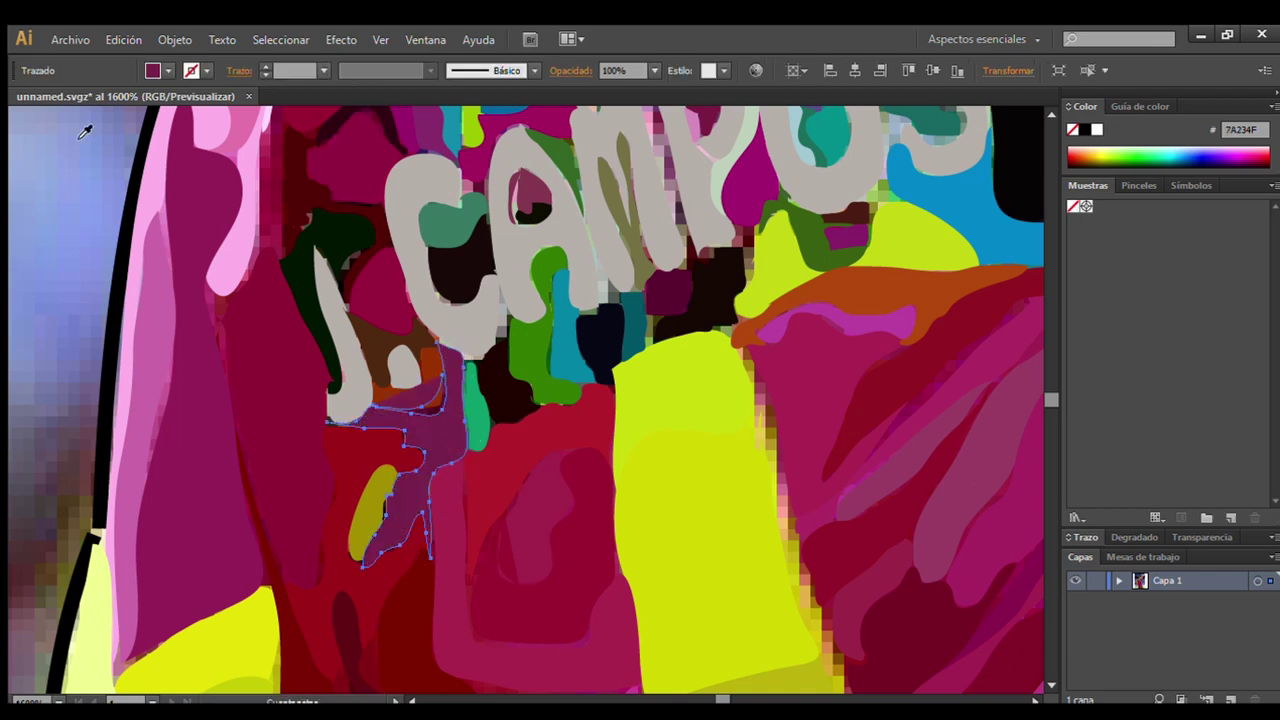
key(ctrl+z)
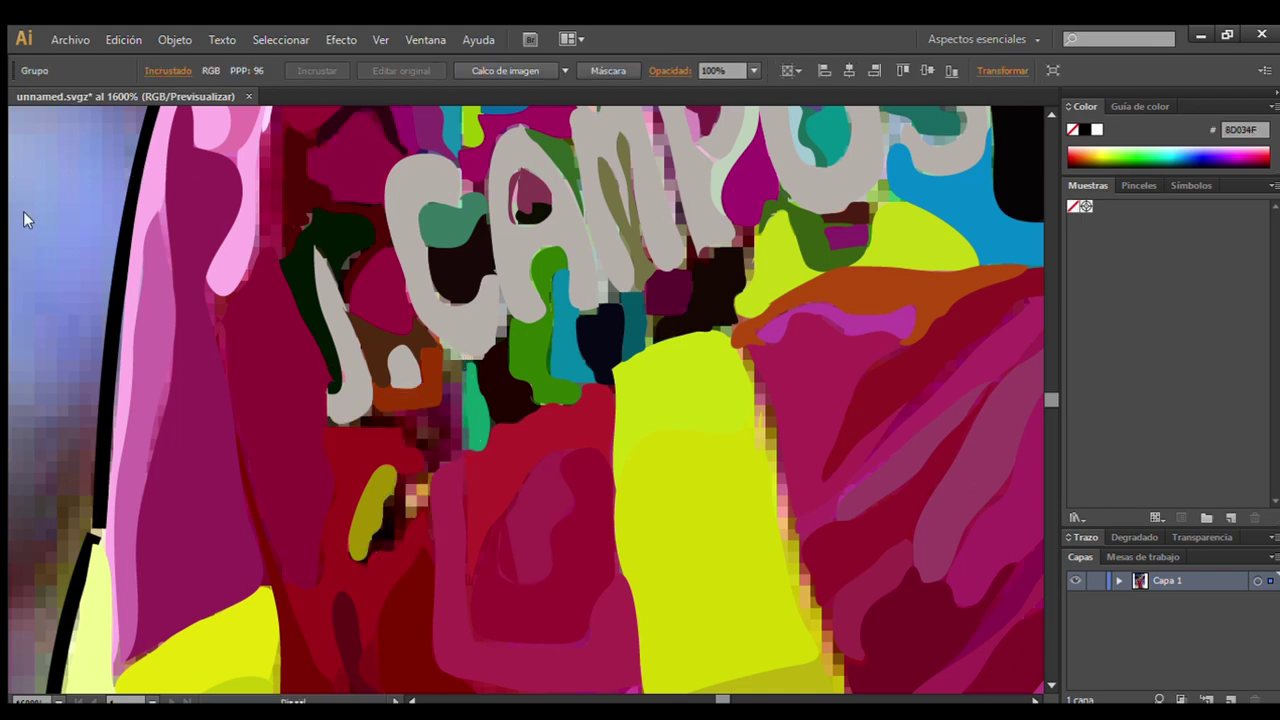
mouse_move(440, 396)
mouse_down()
mouse_move(412, 537)
mouse_move(438, 342)
mouse_up()
click(751, 446)
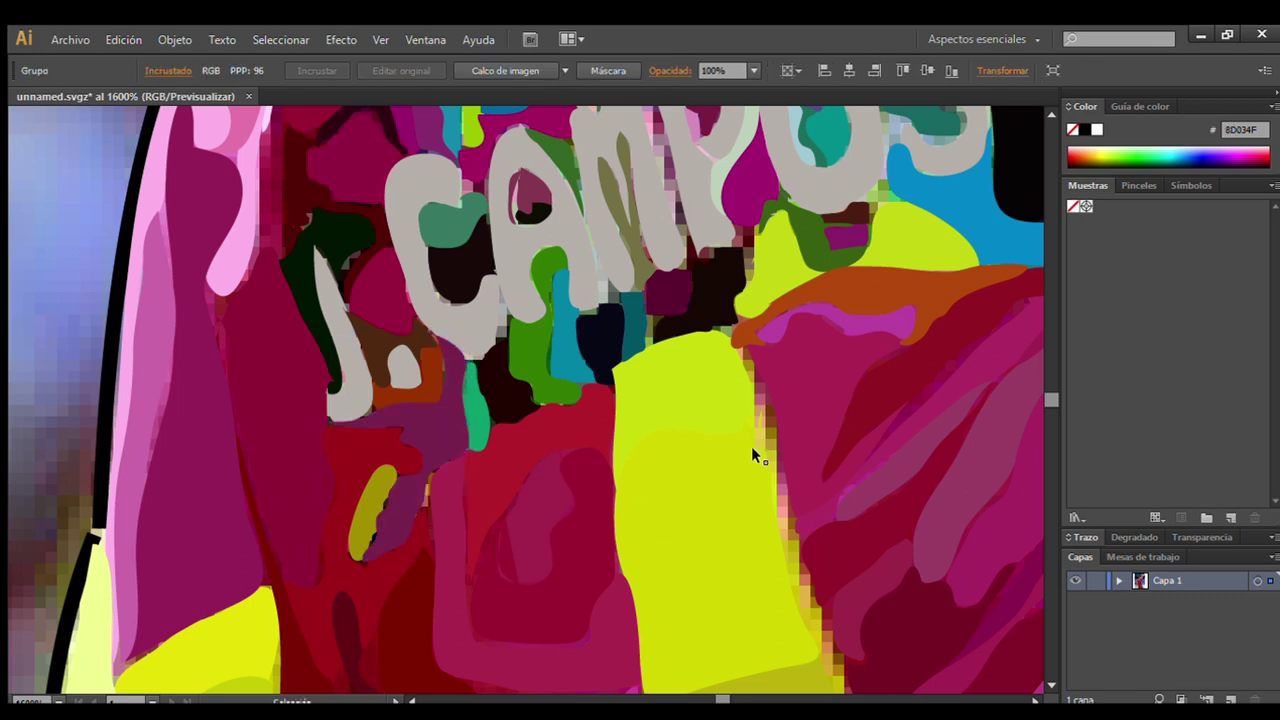
key(ctrl+0)
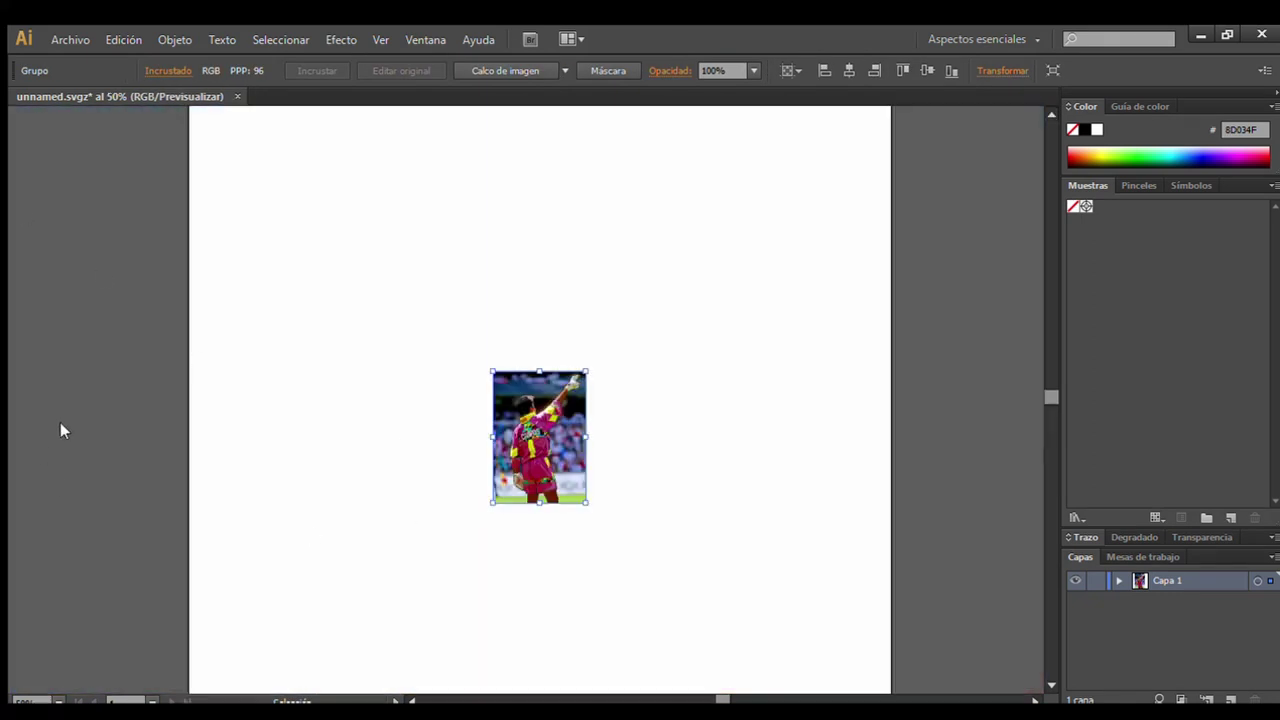
Move the photo aside and add a small dark red shape on the jersey torso.
key(ctrl+plus)
key(ctrl+plus)
key(ctrl+plus)
click(151, 178)
drag(569, 488, 854, 488)
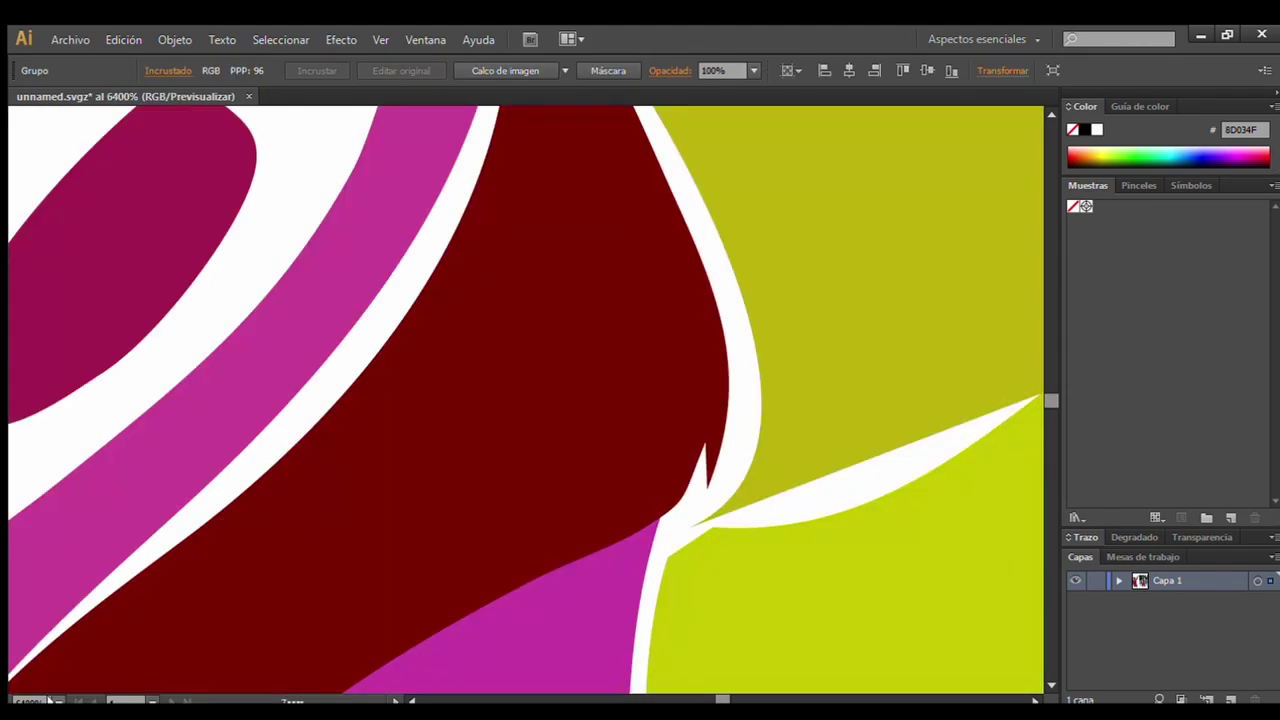
key(ctrl+plus)
key(ctrl+plus)
key(ctrl+plus)
key(ctrl+plus)
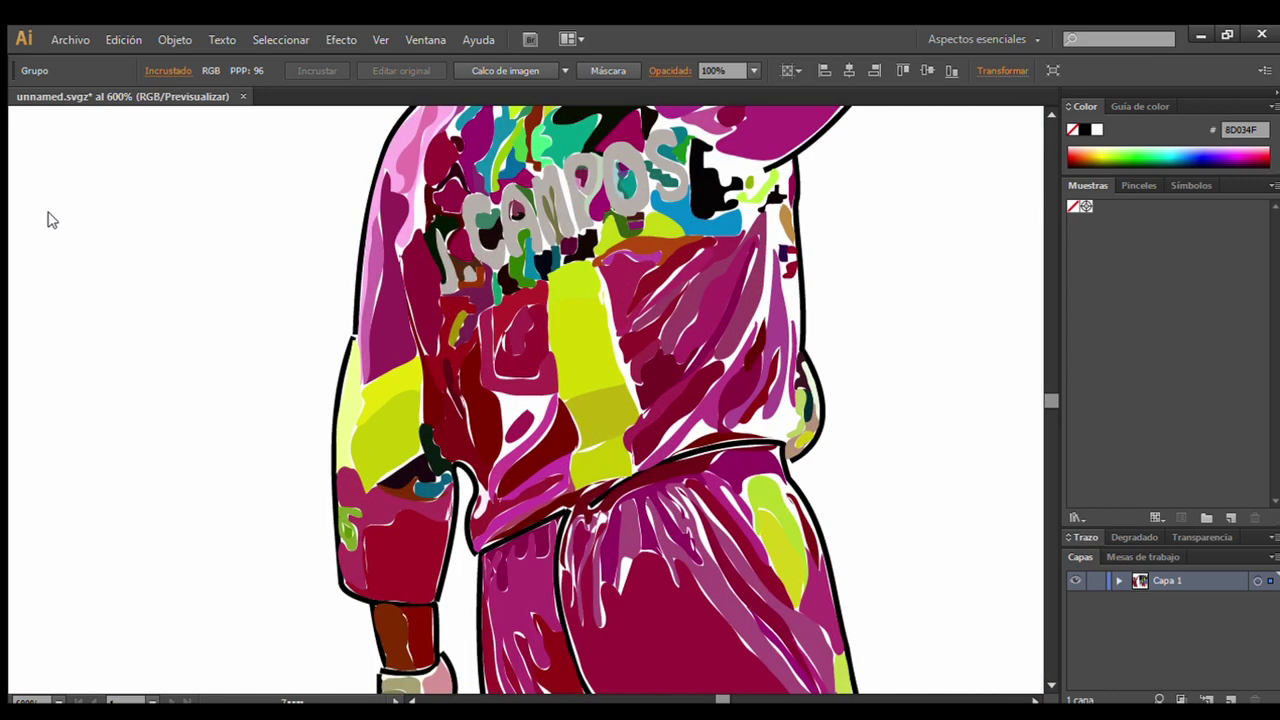
click(505, 433)
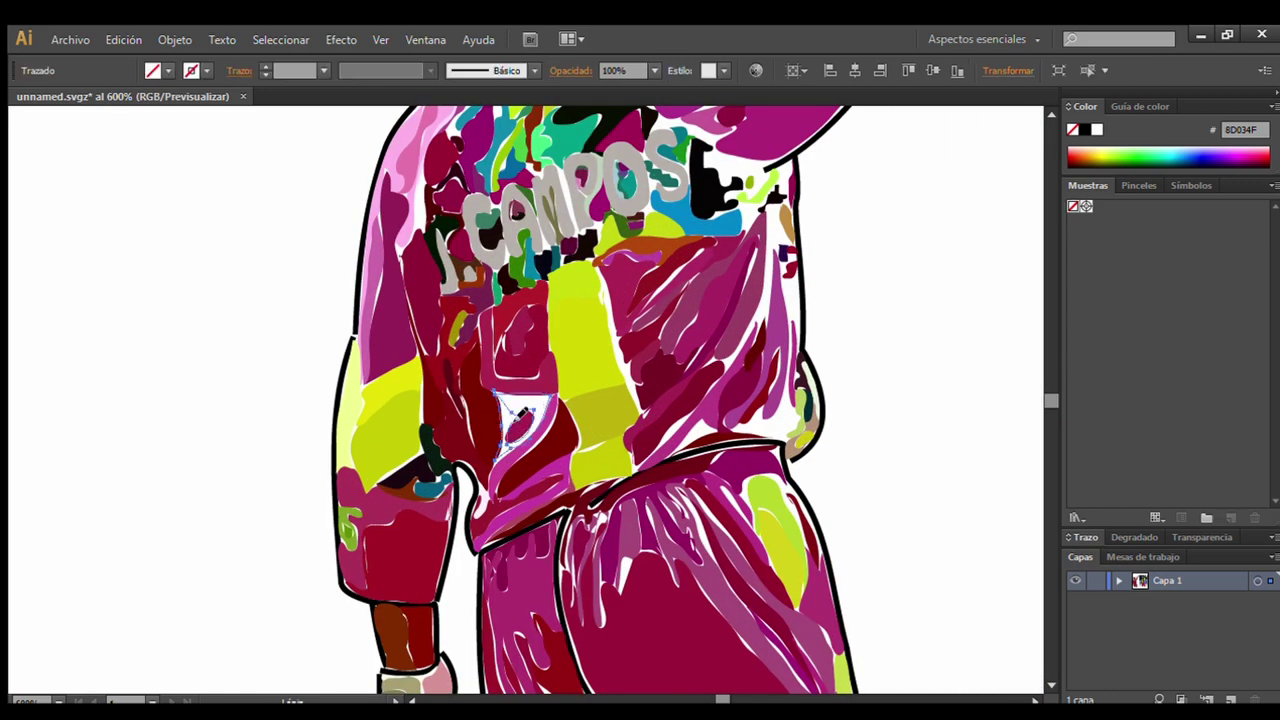
click(23, 137)
Zoom out to the whole figure and select and nudge the reference photo.
scroll(600, 400, up, 2)
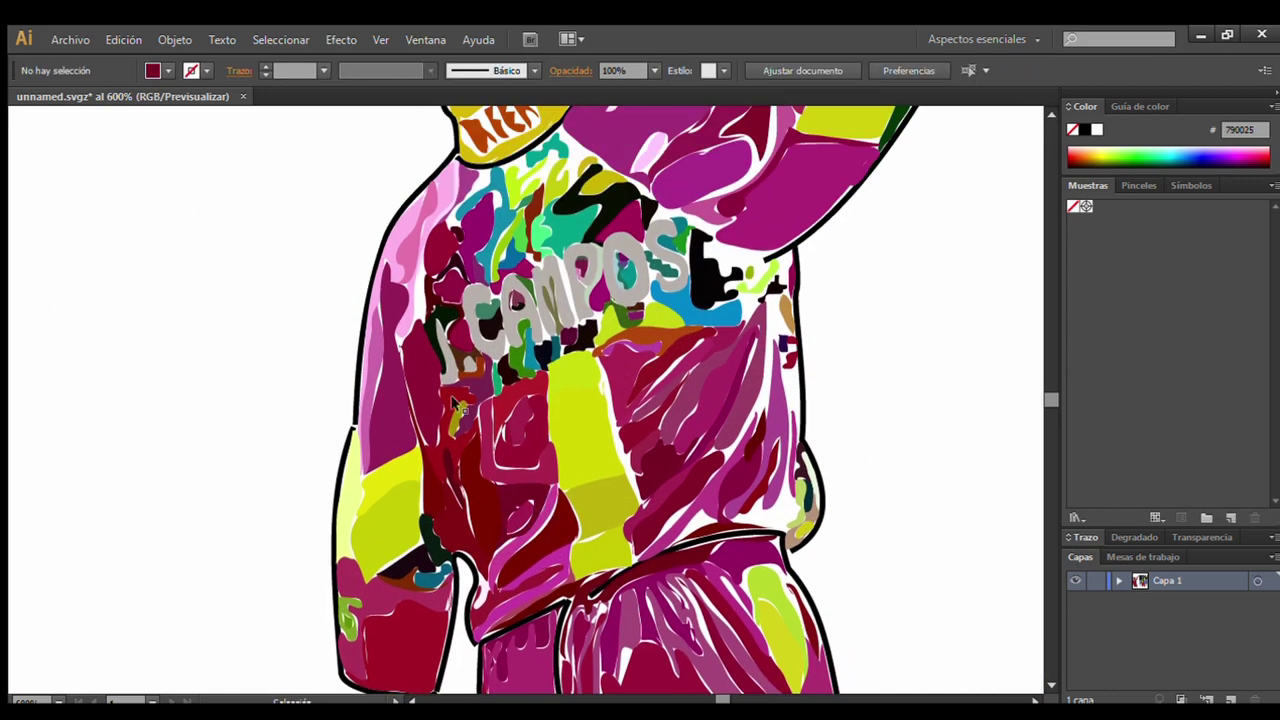
scroll(600, 400, up, 3)
scroll(600, 400, down, 3)
scroll(400, 380, down, 10)
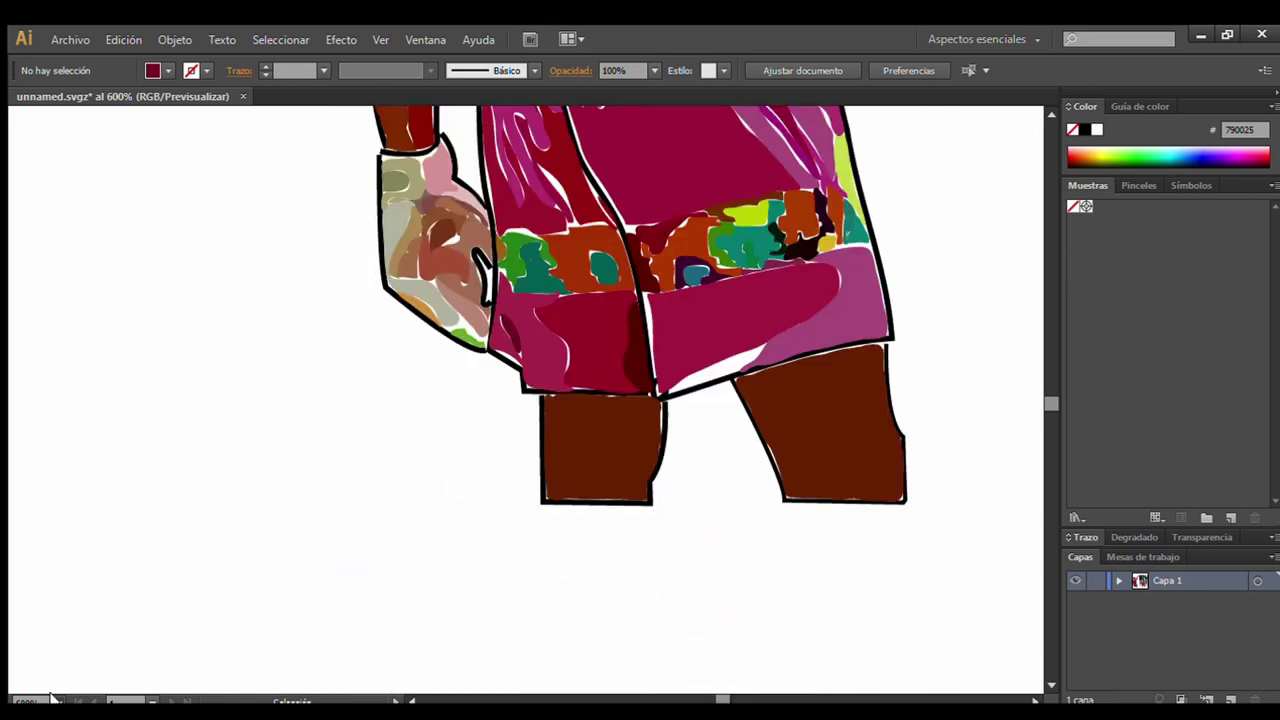
key(ctrl+0)
scroll(600, 343, up, 3)
scroll(629, 343, up, 2)
click(349, 391)
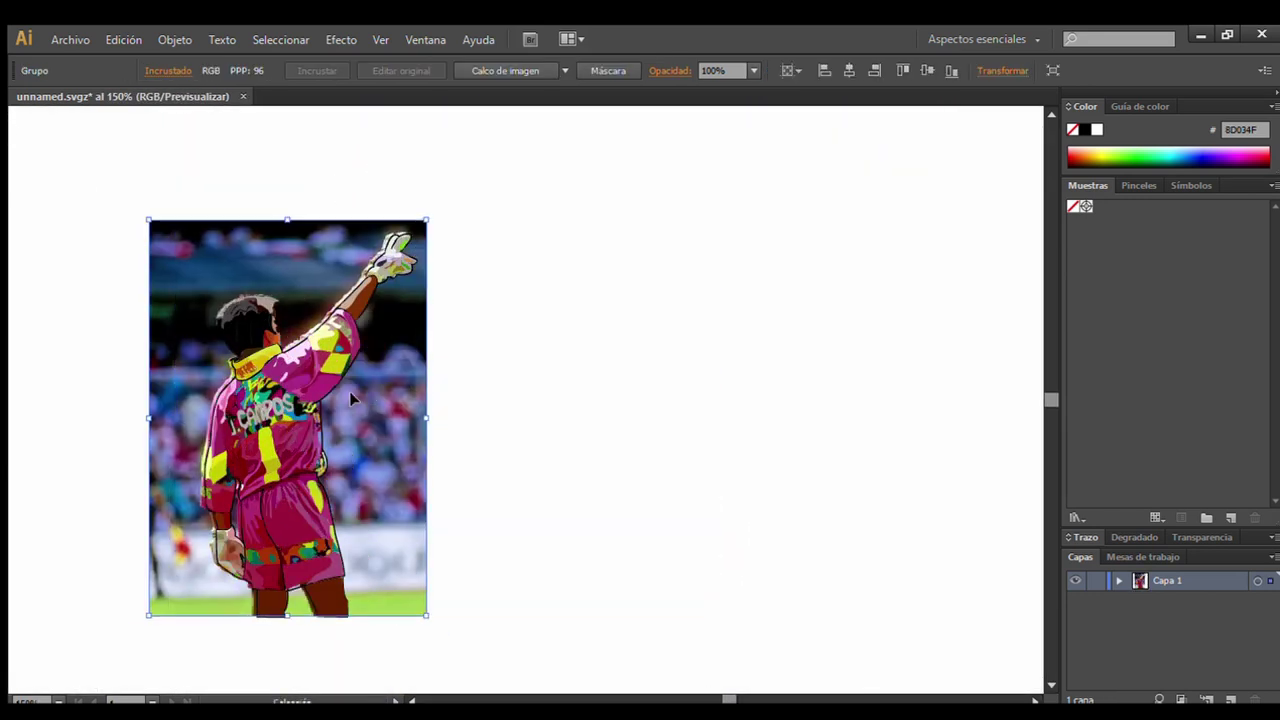
drag(349, 391, 352, 391)
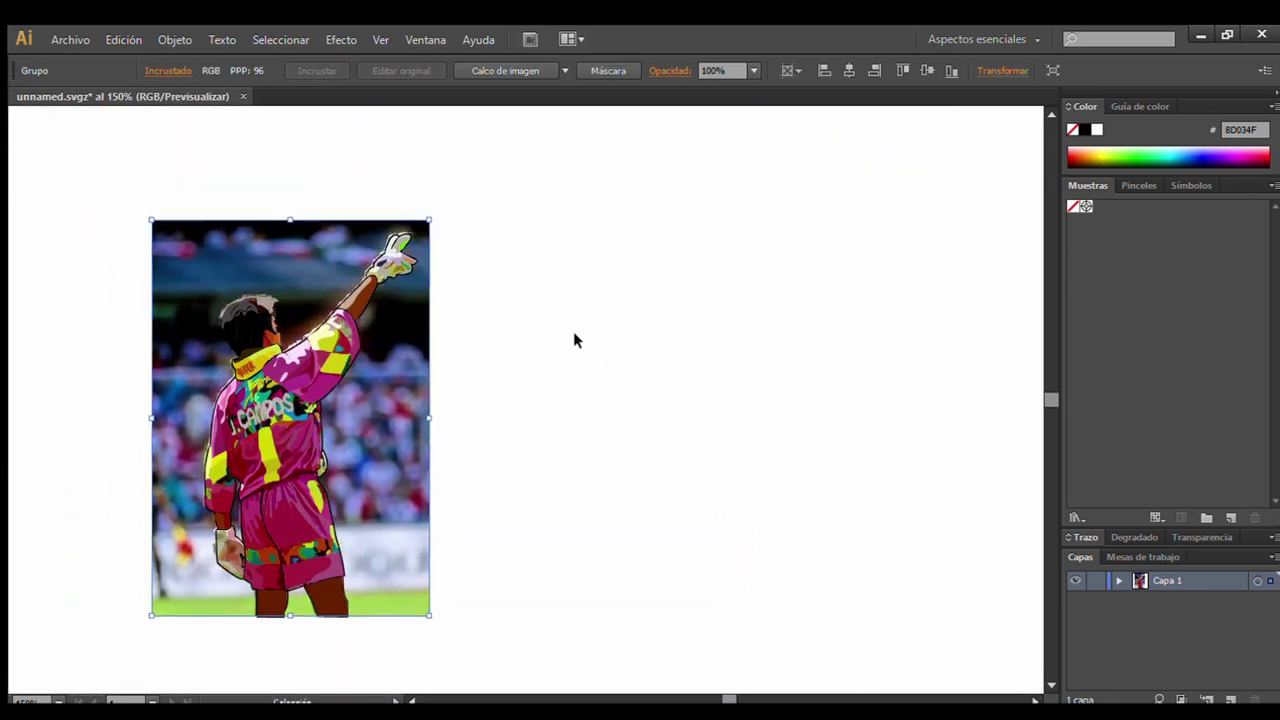
Keep the photo over the trace and add a small shading shape beside the yellow stripe.
drag(563, 331, 585, 325)
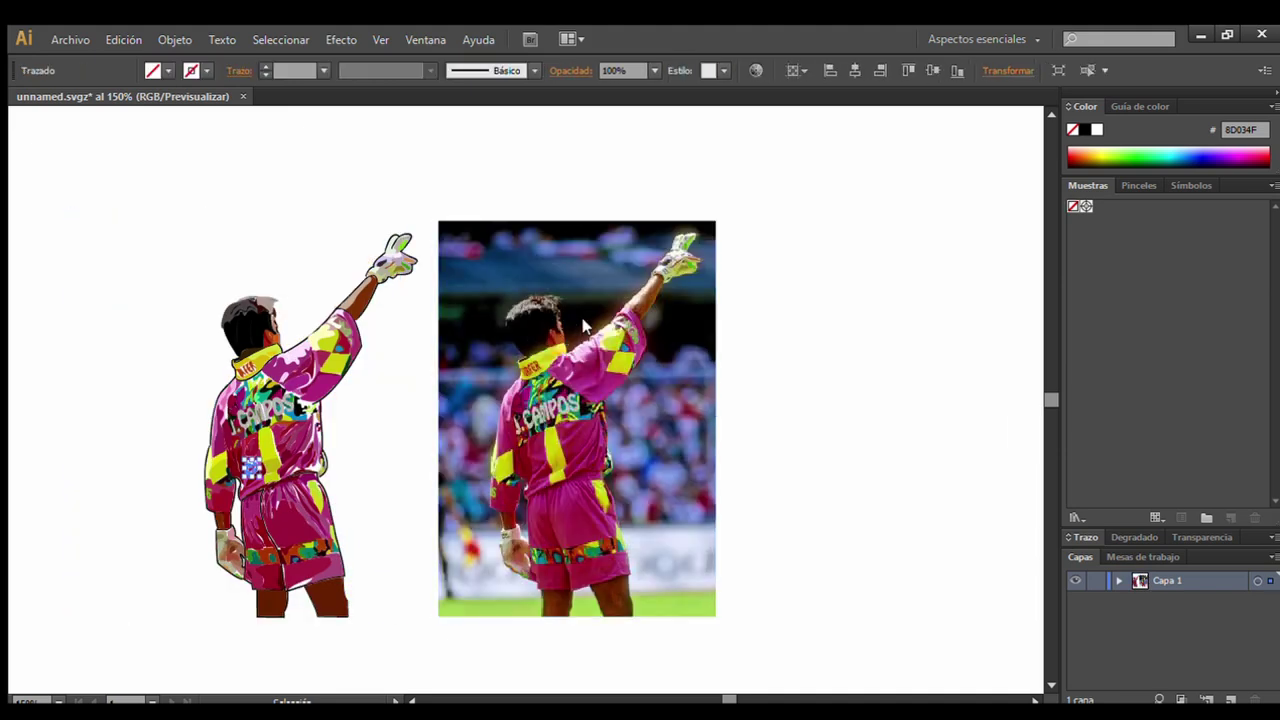
key(ctrl+z)
scroll(534, 374, up, 2)
scroll(549, 385, up, 2)
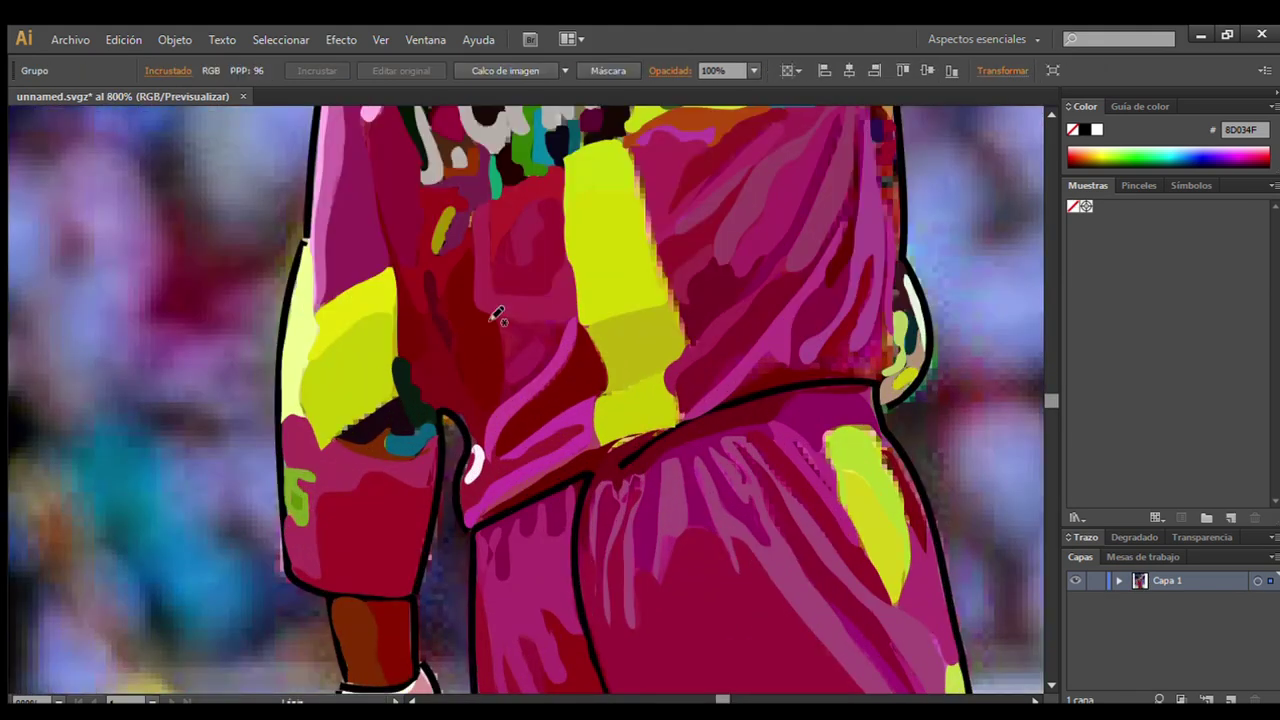
mouse_move(497, 313)
mouse_down()
mouse_move(571, 337)
mouse_move(538, 372)
mouse_up()
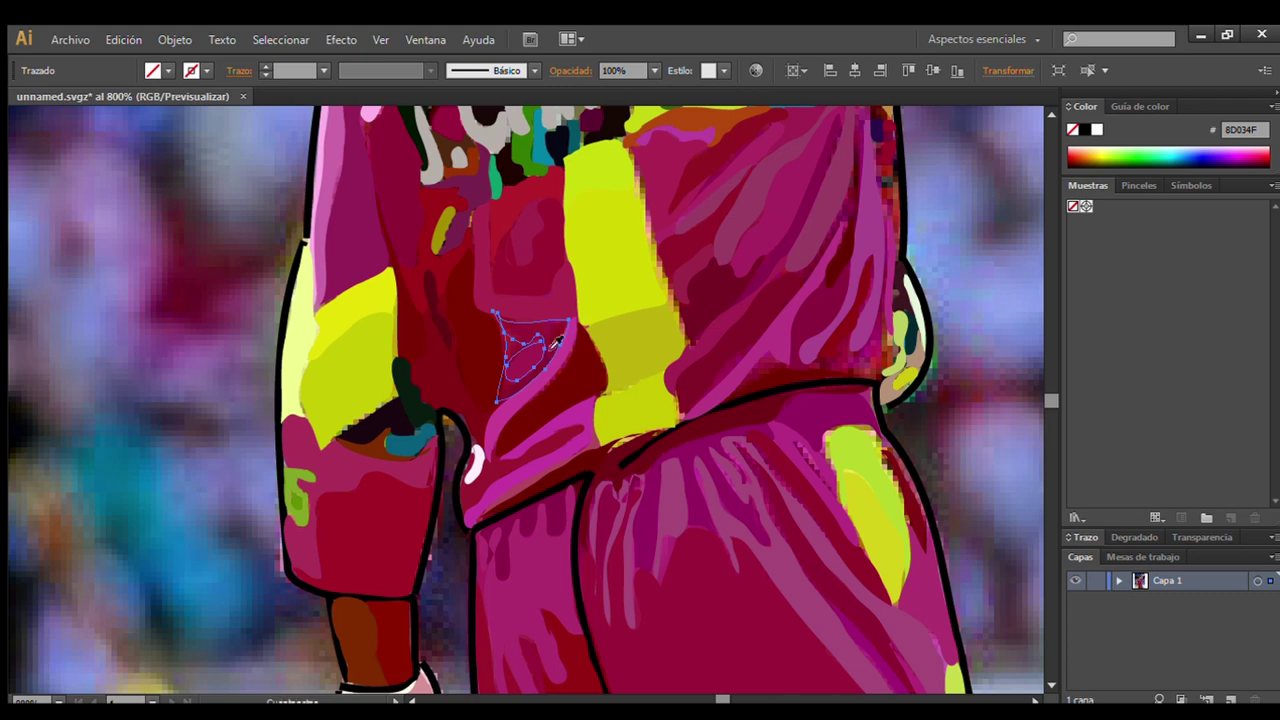
click(632, 455)
Fit the artboard in view, then zoom in on the goalkeeper's legs.
key(ctrl+0)
click(405, 207)
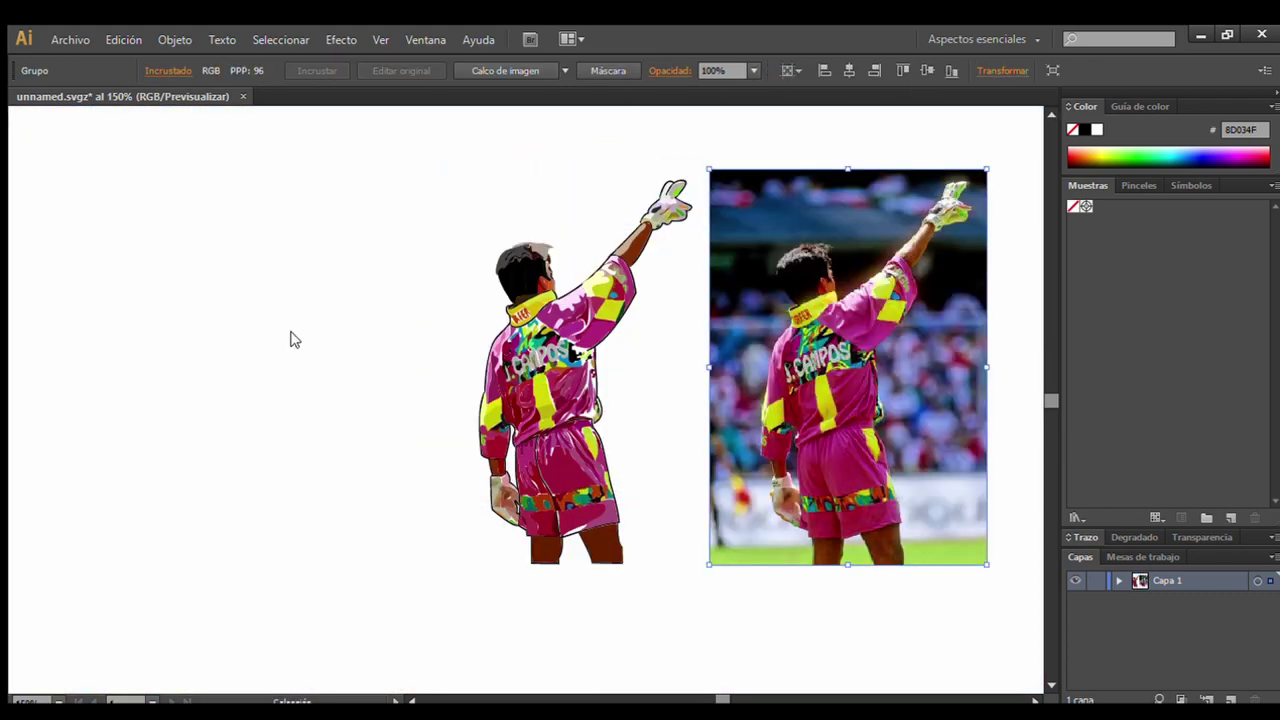
click(619, 585)
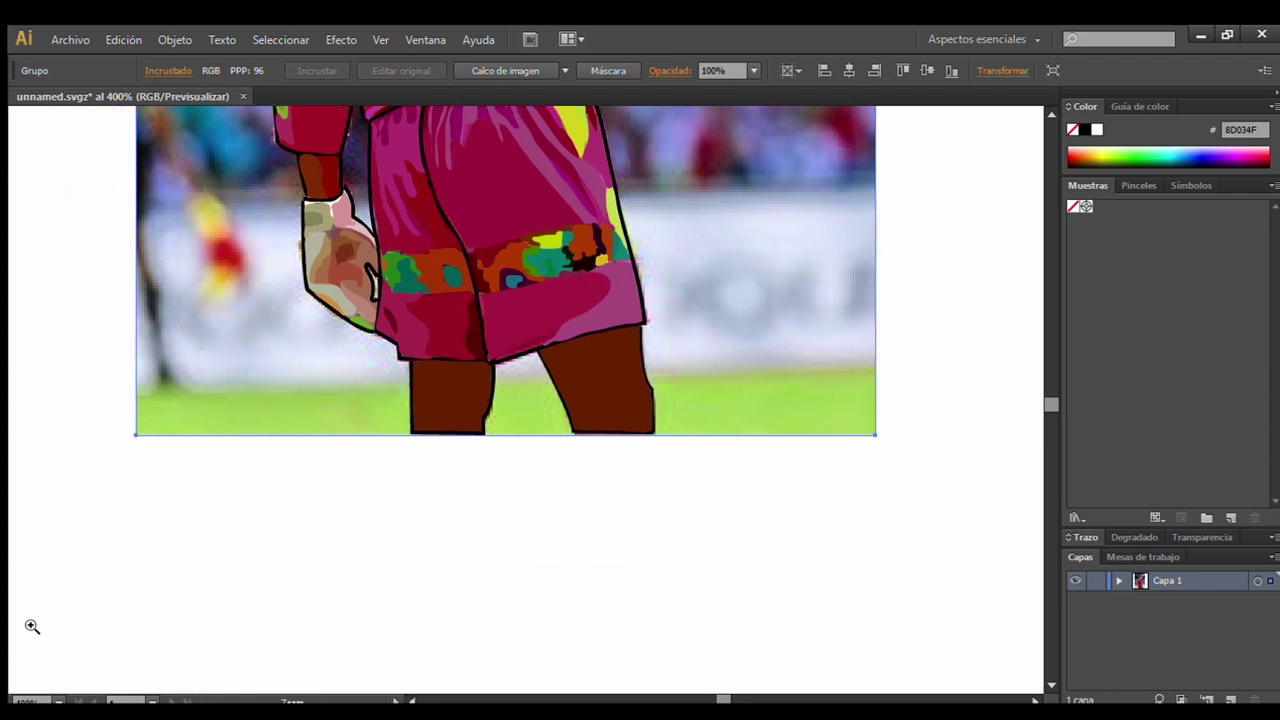
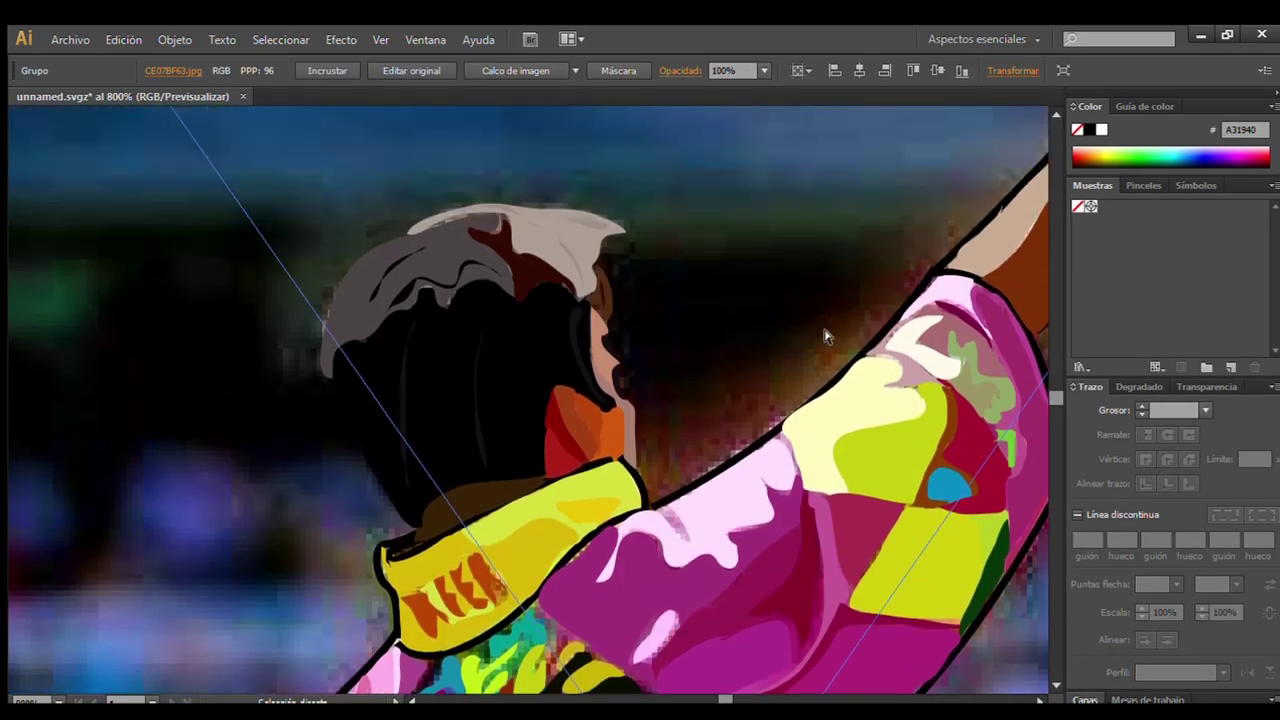
Zoom to 2400% on the collar and draw a dark green patch and a shape along its black outline.
click(1057, 682)
click(486, 522)
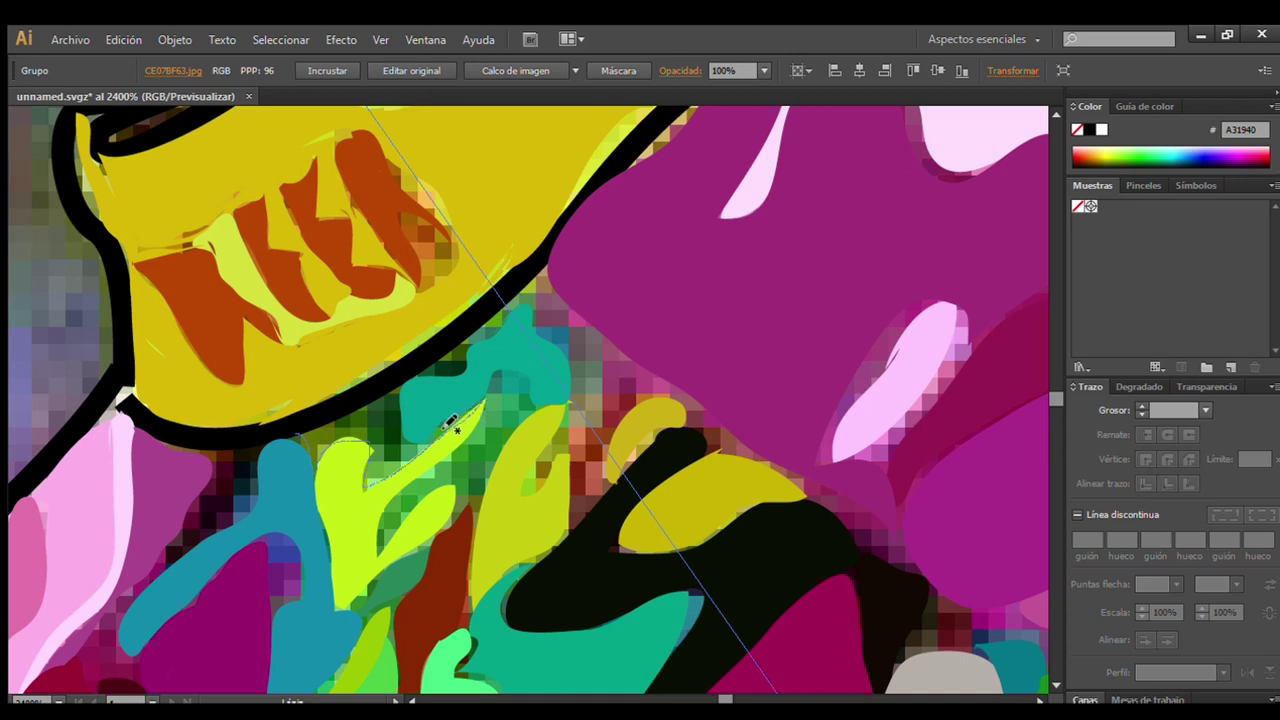
drag(447, 422, 305, 437)
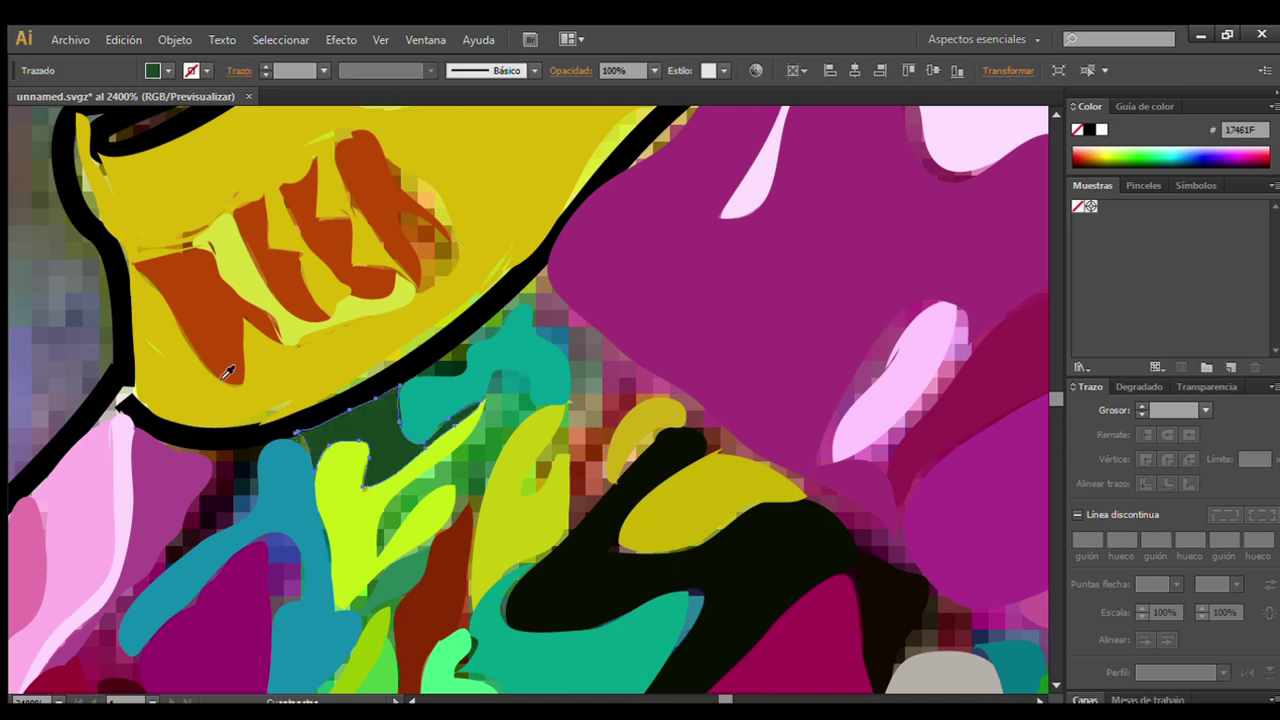
click(537, 336)
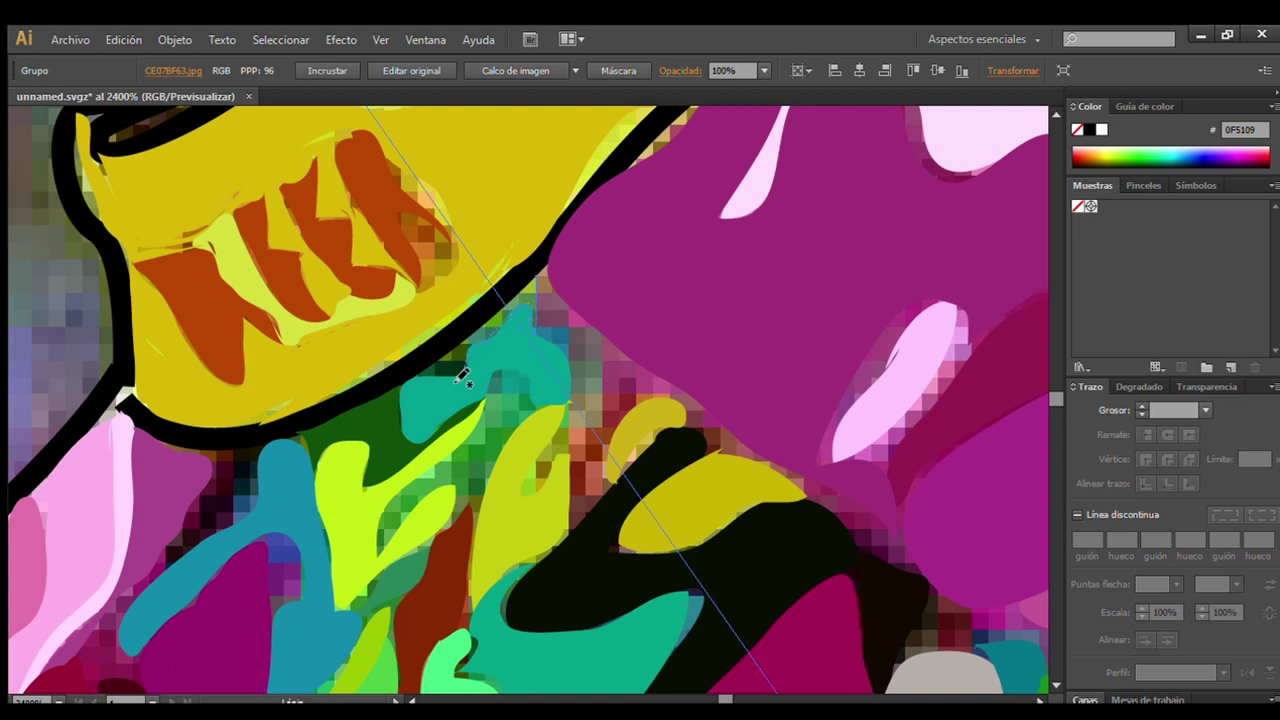
mouse_move(462, 376)
mouse_down()
mouse_move(443, 343)
mouse_move(535, 275)
mouse_up()
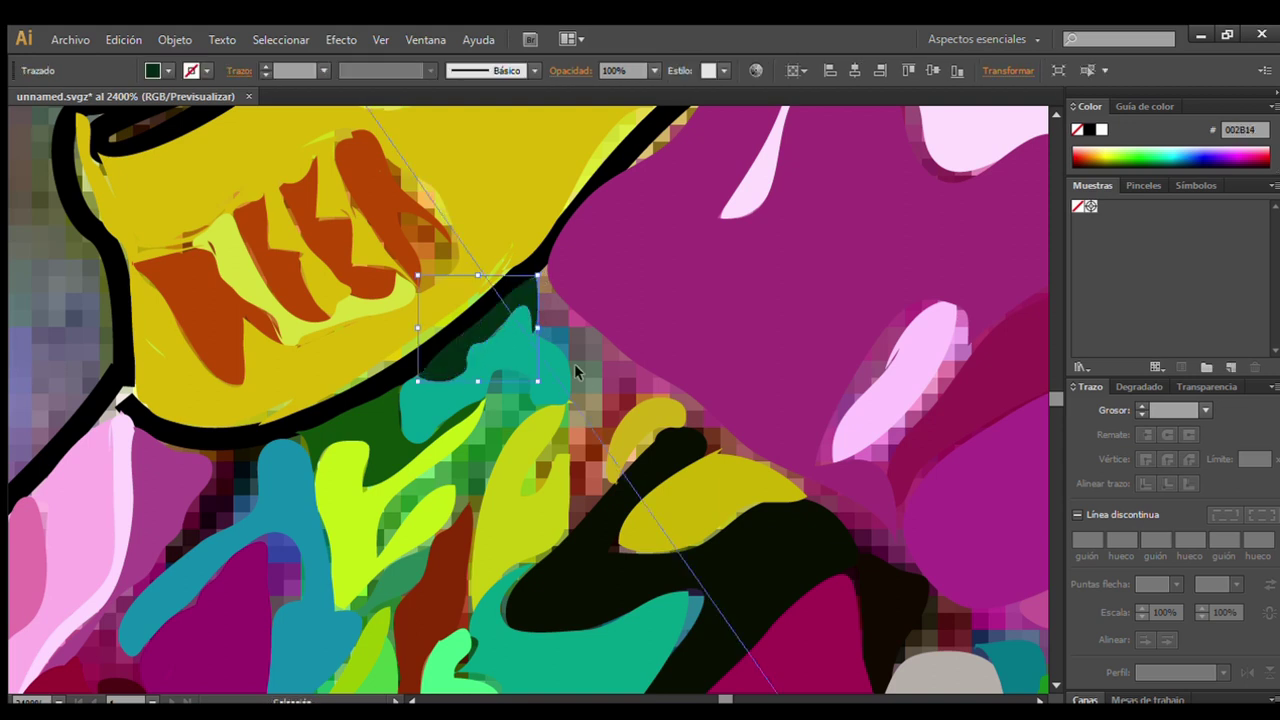
click(576, 428)
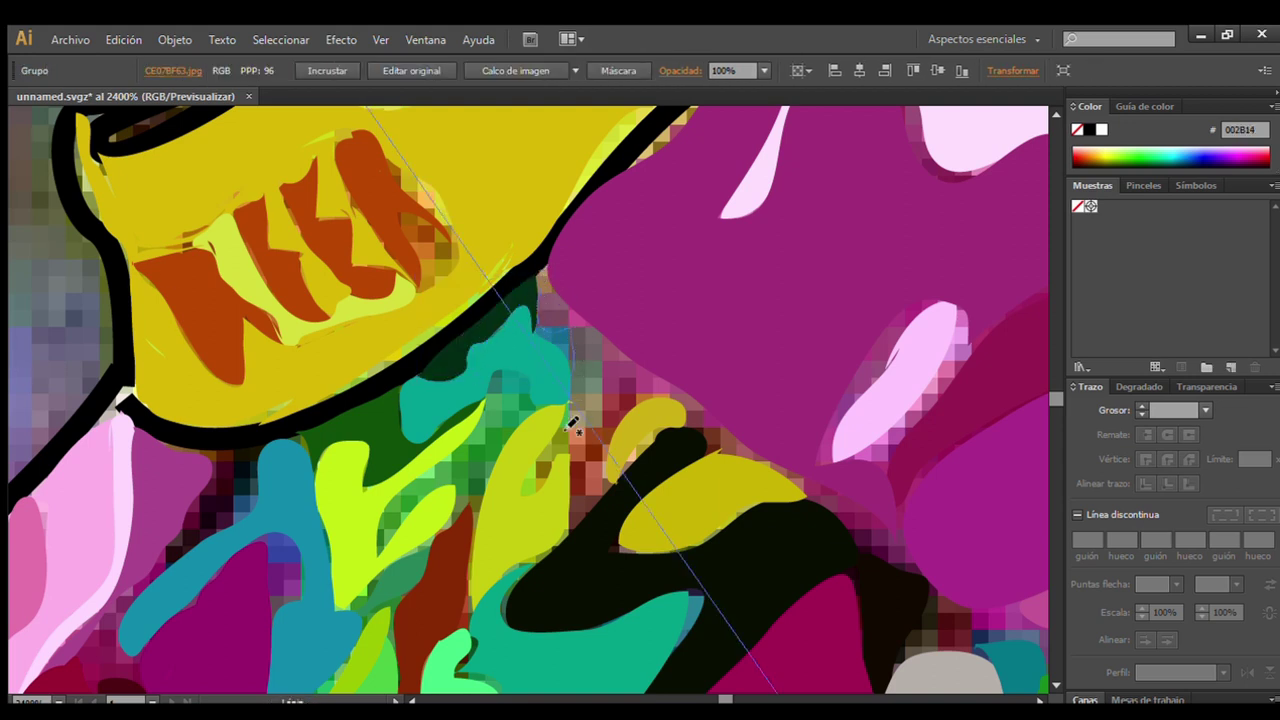
Trace a closed shape along the collar's yellow and black edge.
mouse_move(570, 424)
mouse_down()
mouse_move(576, 528)
mouse_move(608, 432)
mouse_up()
mouse_move(723, 455)
mouse_down()
mouse_move(923, 586)
mouse_move(840, 497)
mouse_up()
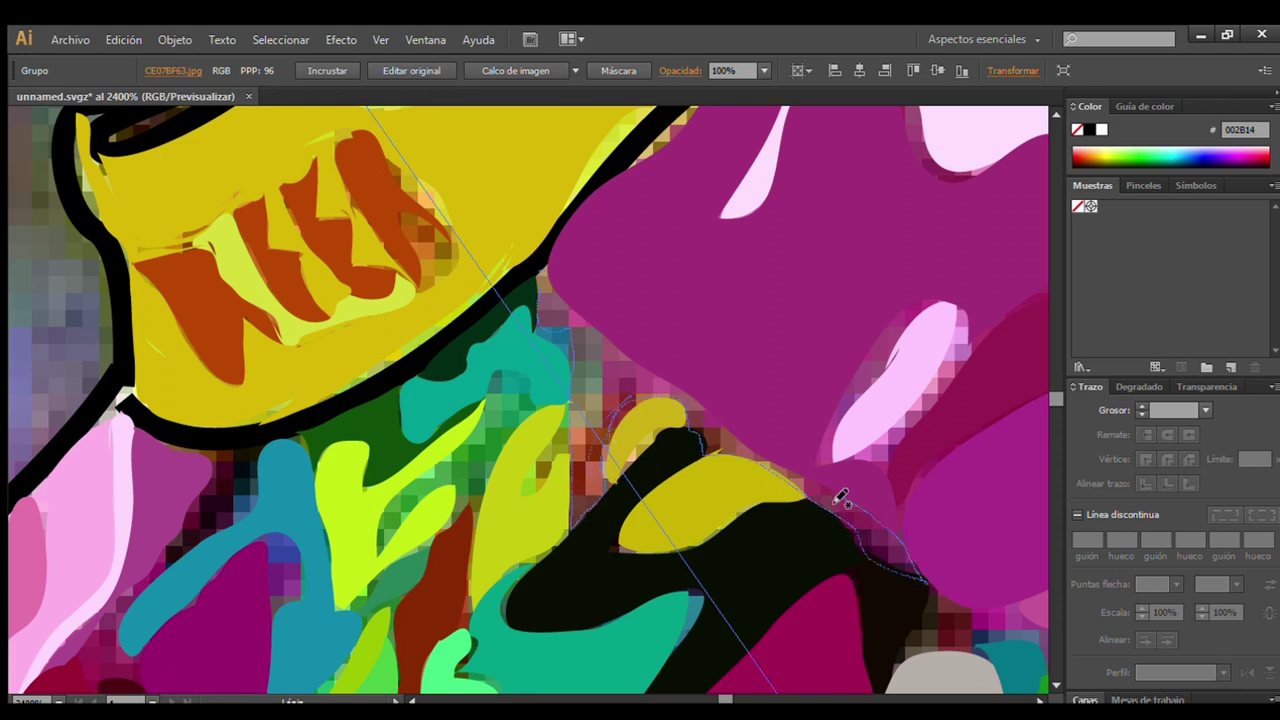
drag(680, 405, 542, 272)
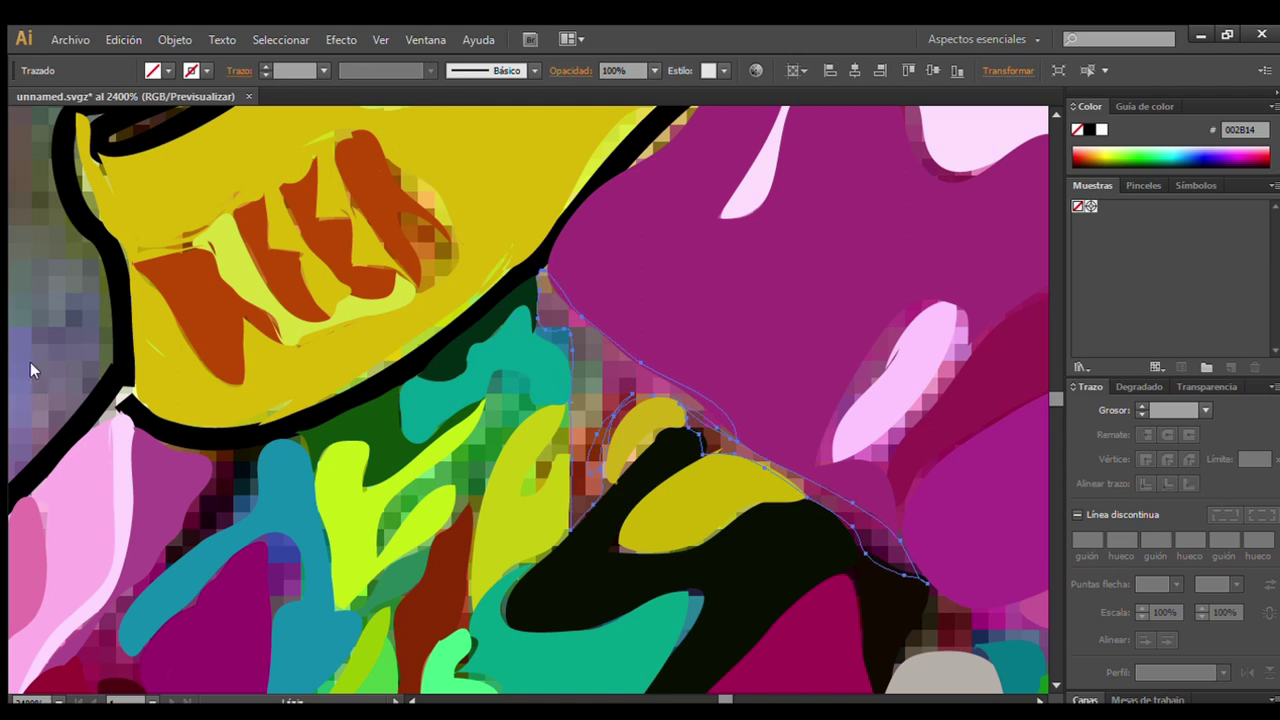
key(v)
click(47, 216)
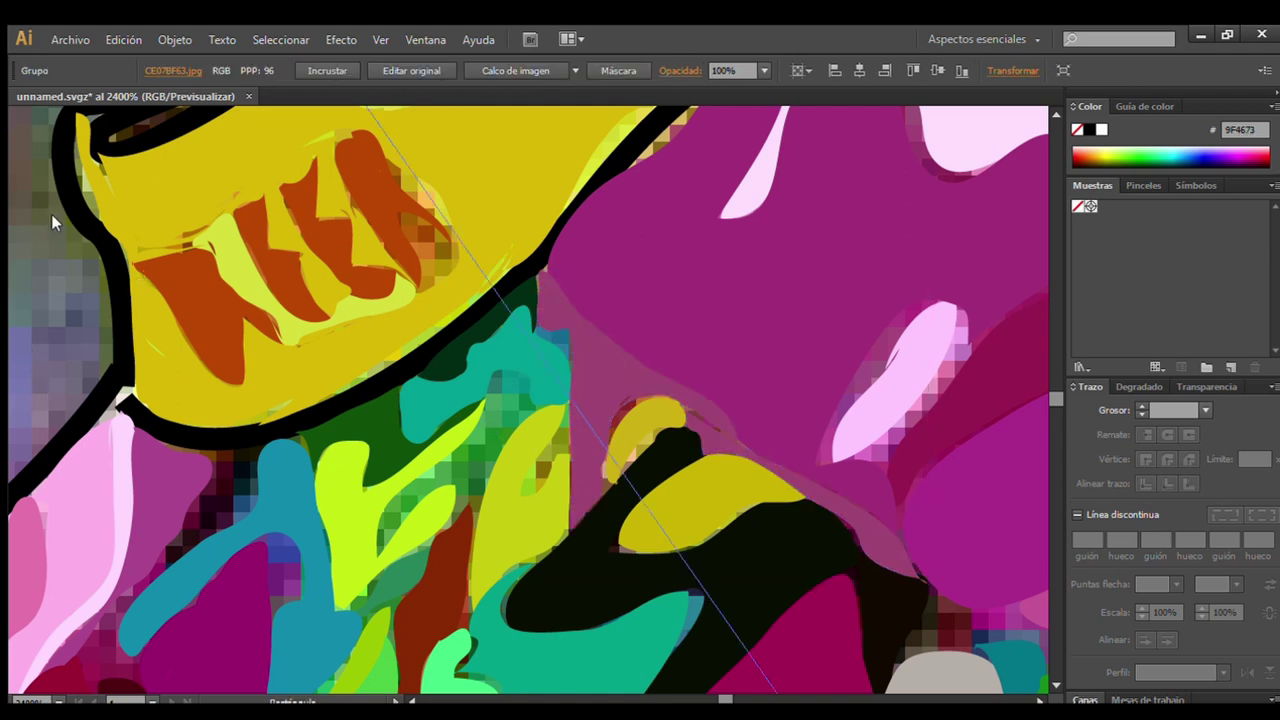
Draw a green patch among the greens, undo the extra lobe, and rework it as a teal patch.
drag(434, 460, 498, 403)
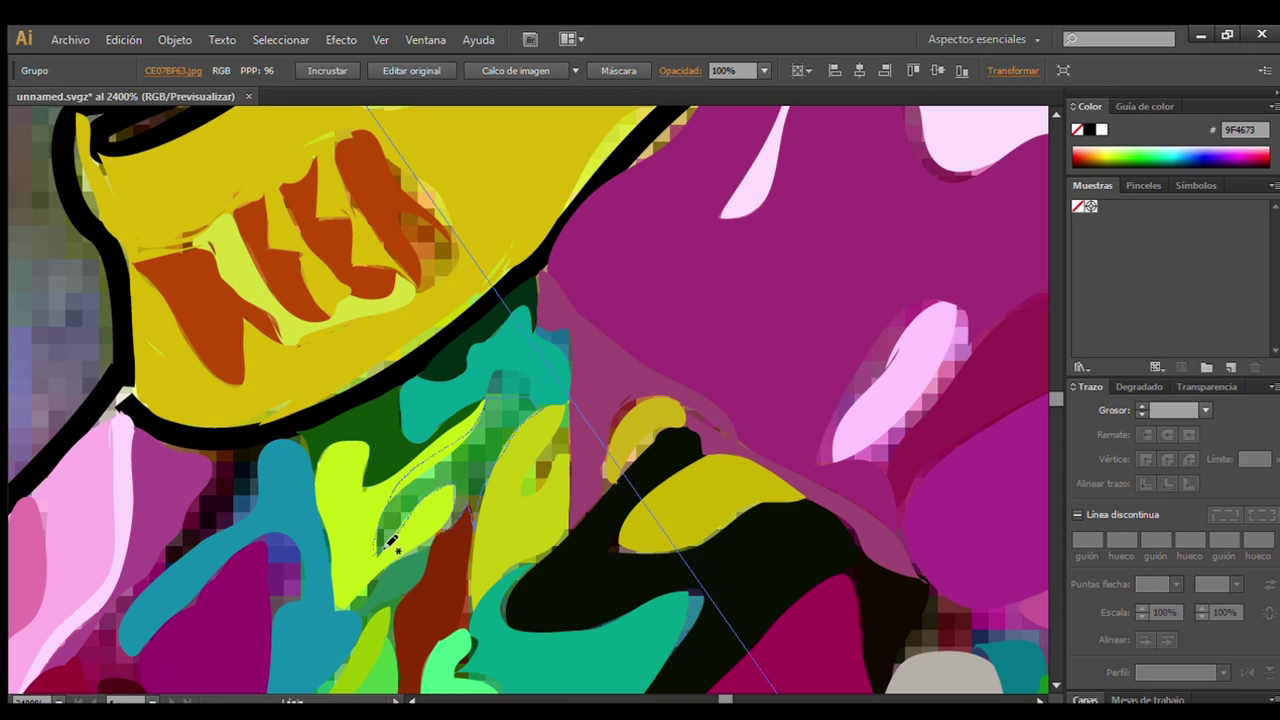
drag(394, 543, 380, 550)
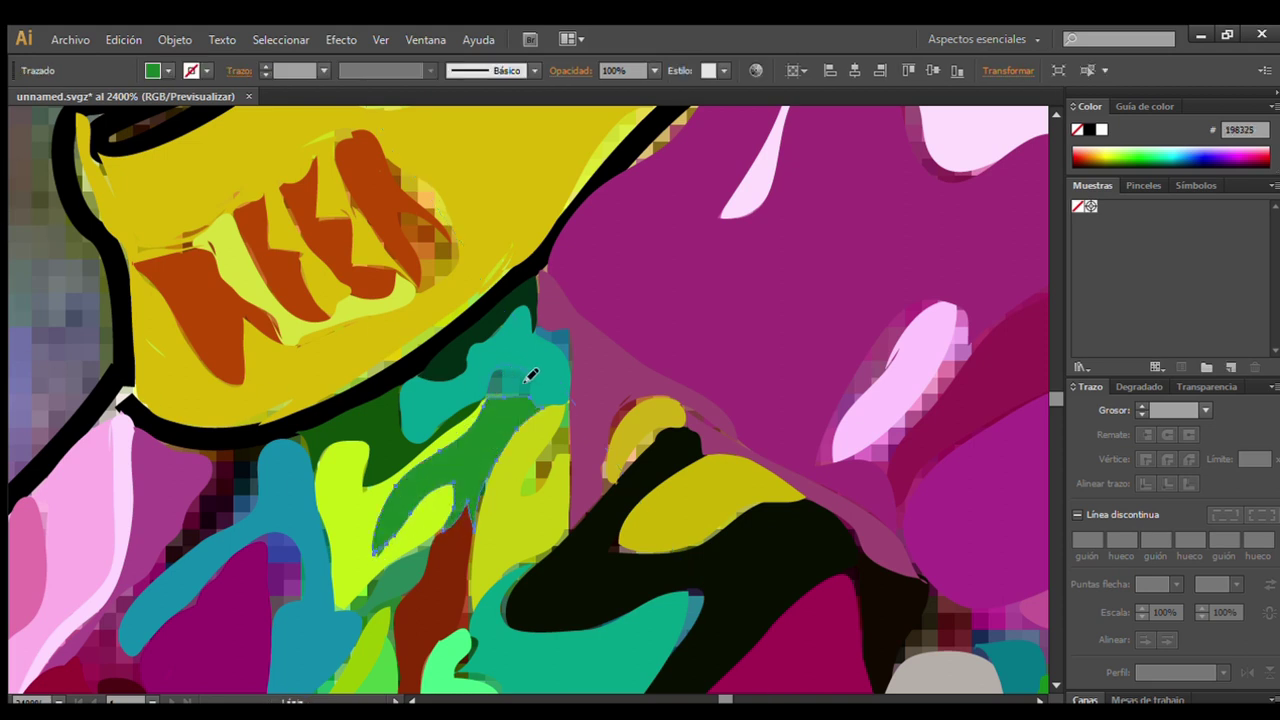
drag(528, 379, 467, 396)
key(ctrl+z)
key(ctrl+z)
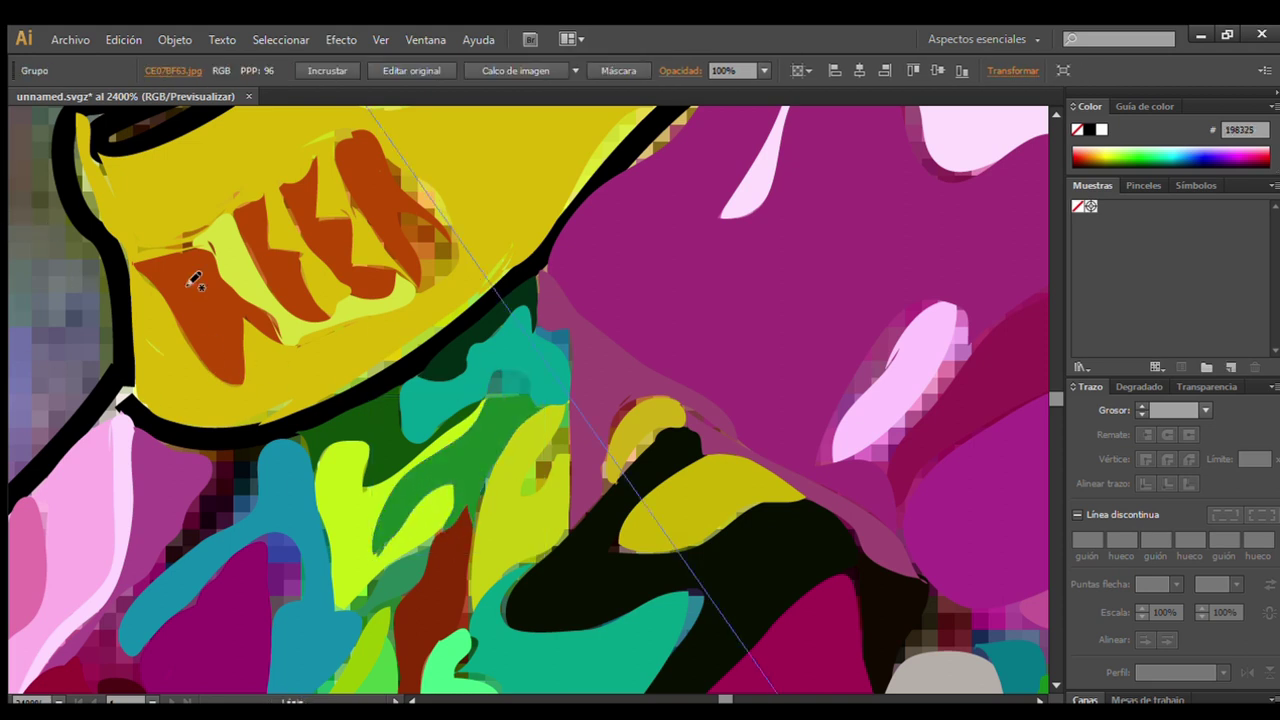
drag(534, 383, 510, 395)
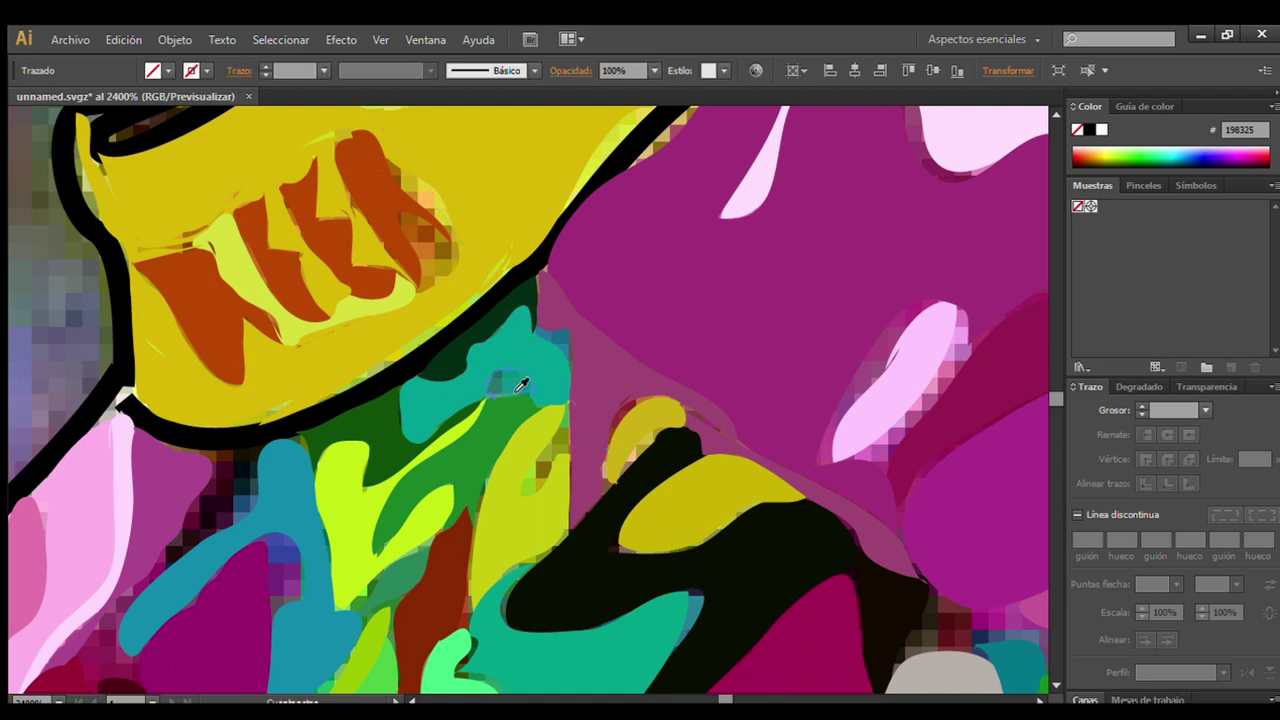
scroll(376, 342, down, 3)
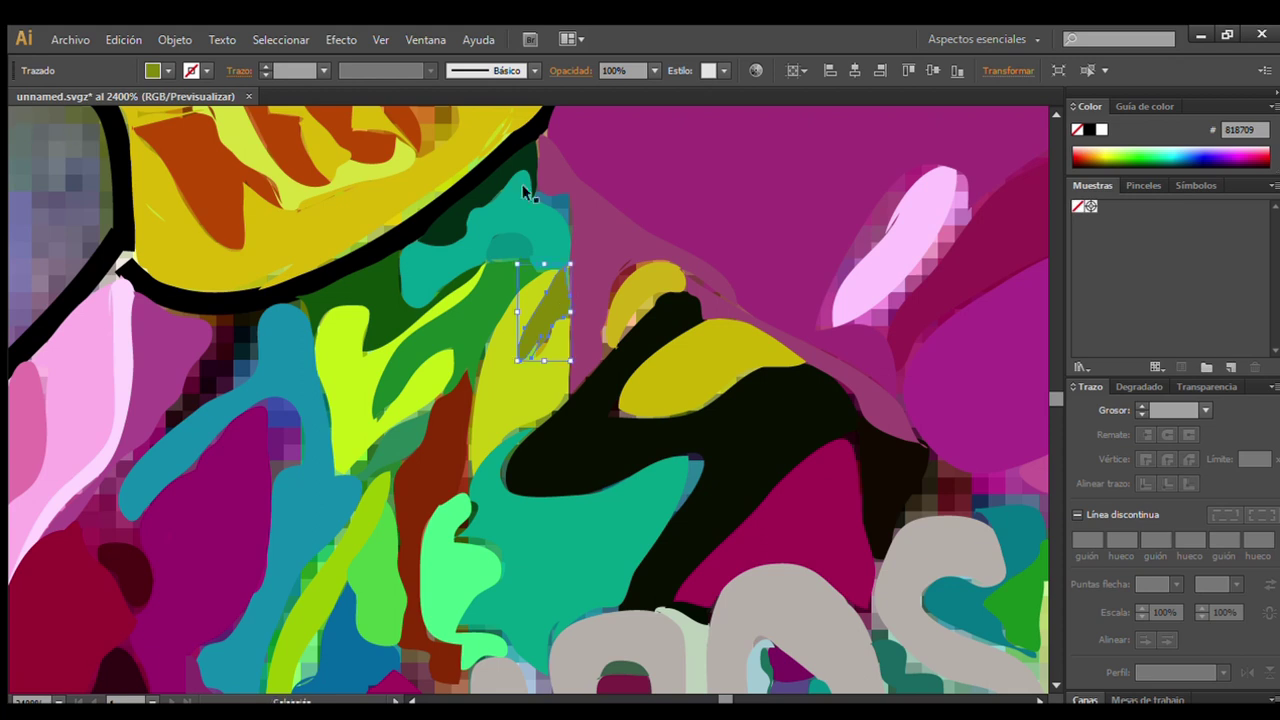
click(55, 210)
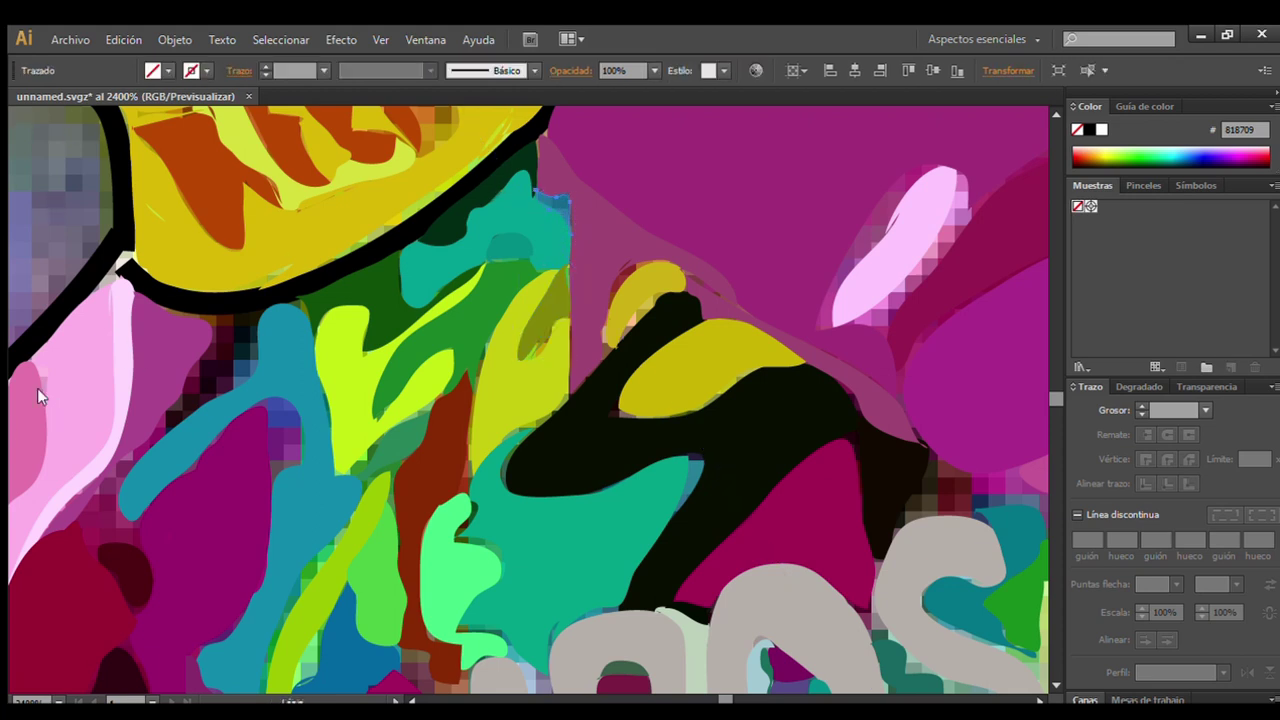
key(v)
click(40, 430)
Draw dark shapes on the shirt's left side and a dark shadow shape near the sleeve.
scroll(398, 692, left, 5)
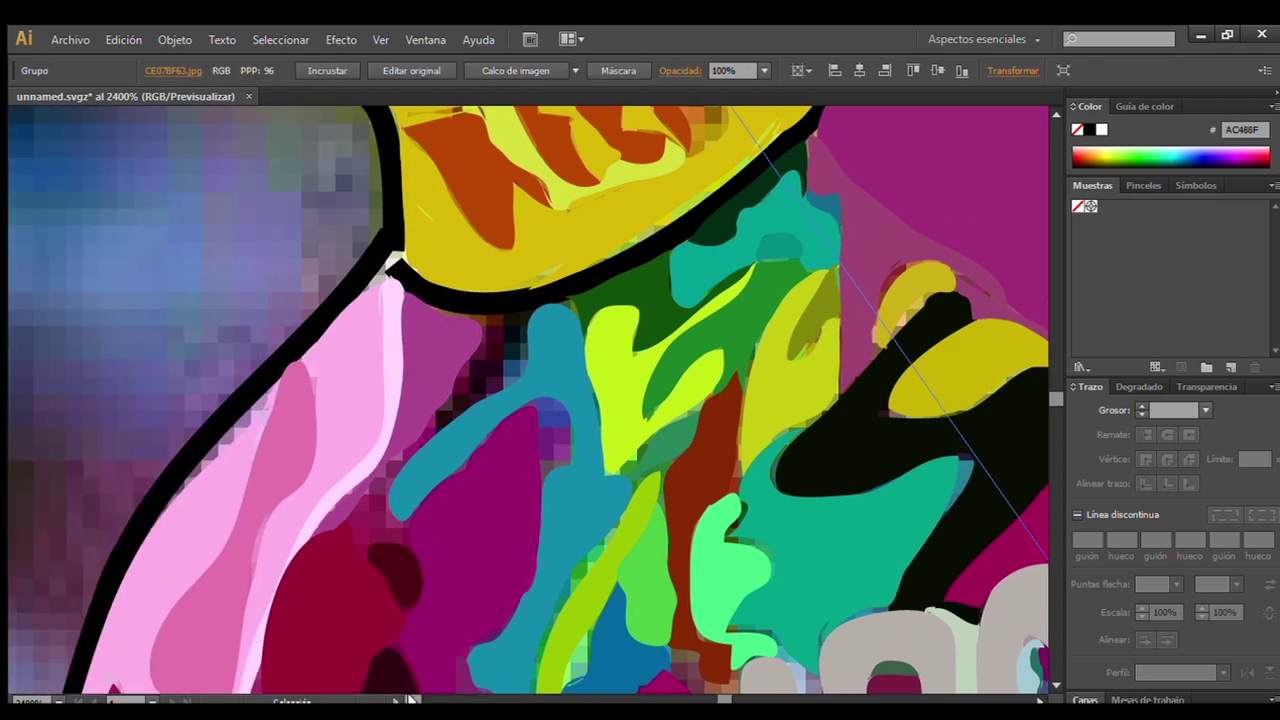
mouse_move(524, 311)
mouse_down()
mouse_move(468, 366)
mouse_move(472, 328)
mouse_move(508, 332)
mouse_up()
key(v)
click(43, 237)
key(v)
click(50, 220)
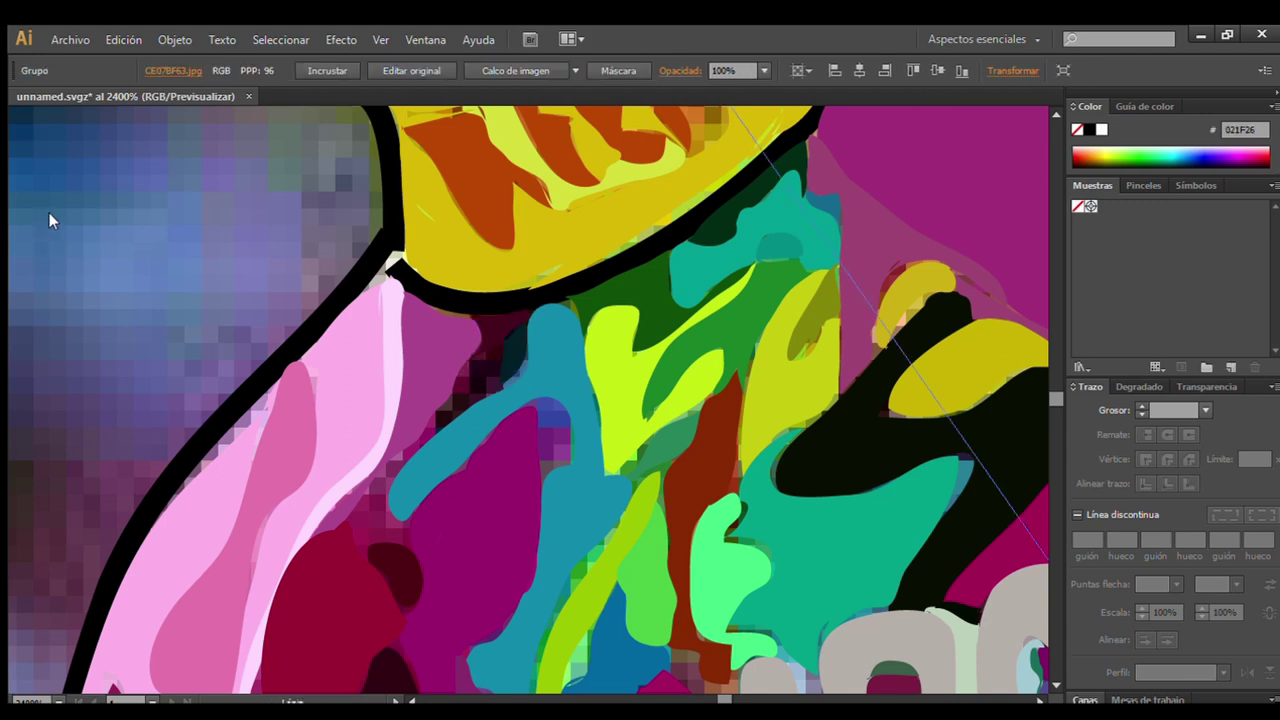
mouse_move(408, 550)
mouse_down()
mouse_move(360, 542)
mouse_move(392, 464)
mouse_move(410, 522)
mouse_up()
key(v)
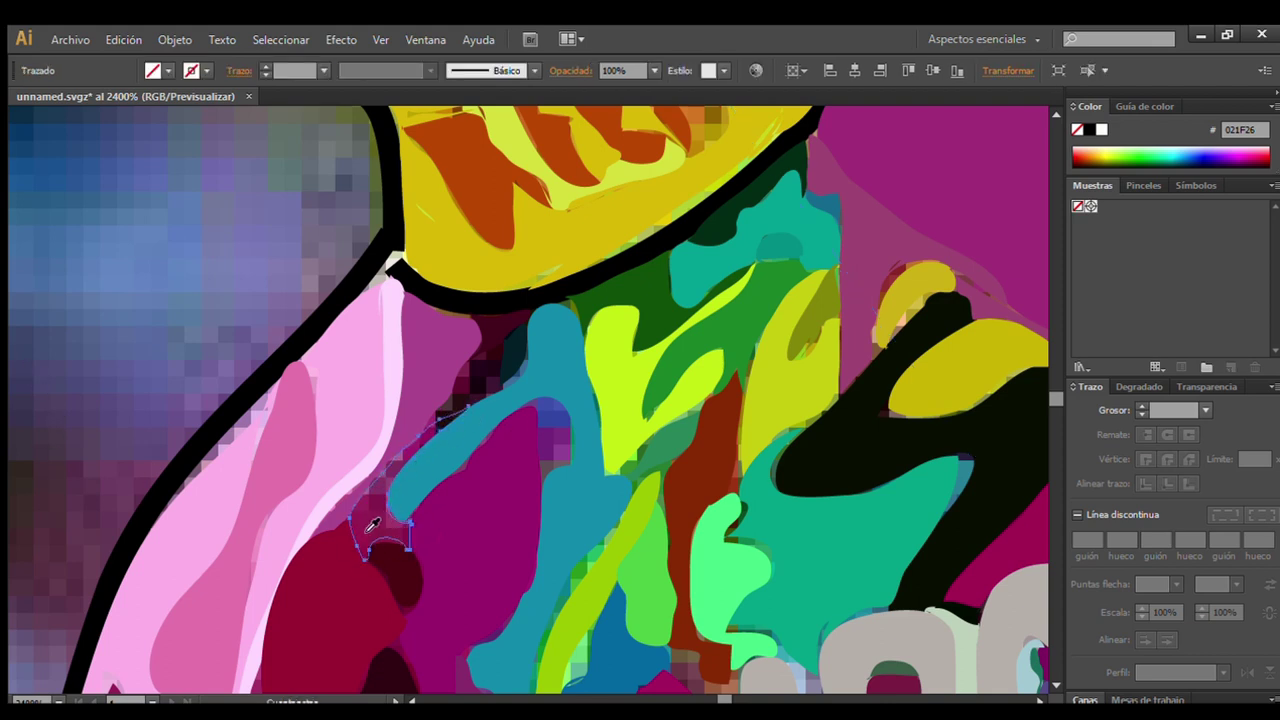
click(174, 420)
Add a dark plum shape beside the pink sleeve and a blue-violet shape along the magenta patch.
key(n)
mouse_move(492, 368)
mouse_down()
mouse_move(471, 406)
mouse_move(428, 428)
mouse_move(500, 349)
mouse_move(494, 374)
mouse_up()
key(v)
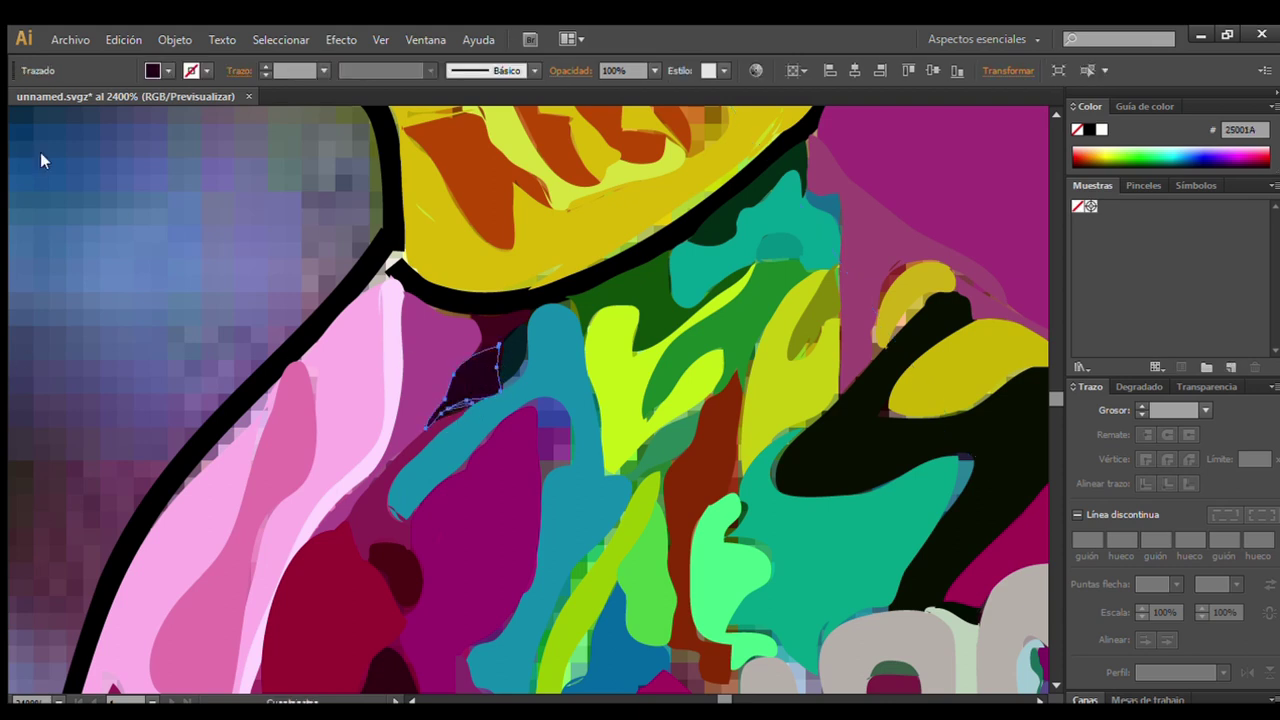
click(762, 538)
key(n)
drag(537, 432, 546, 481)
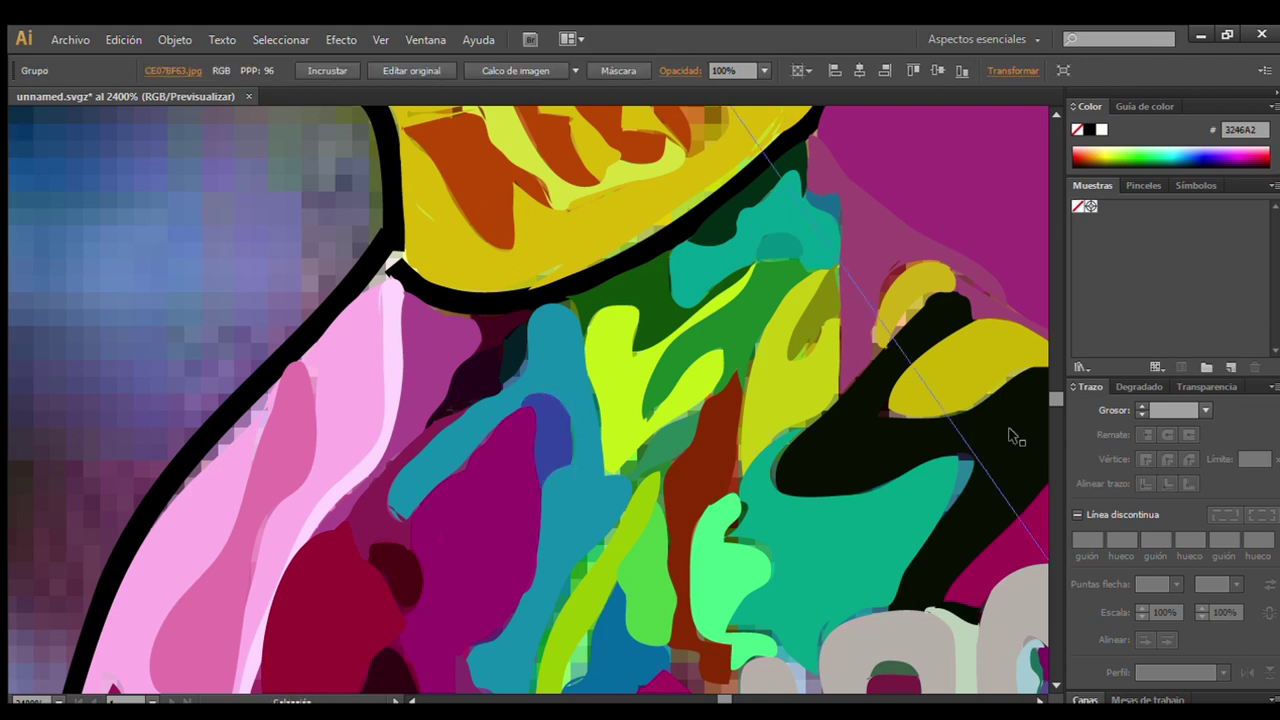
click(1052, 686)
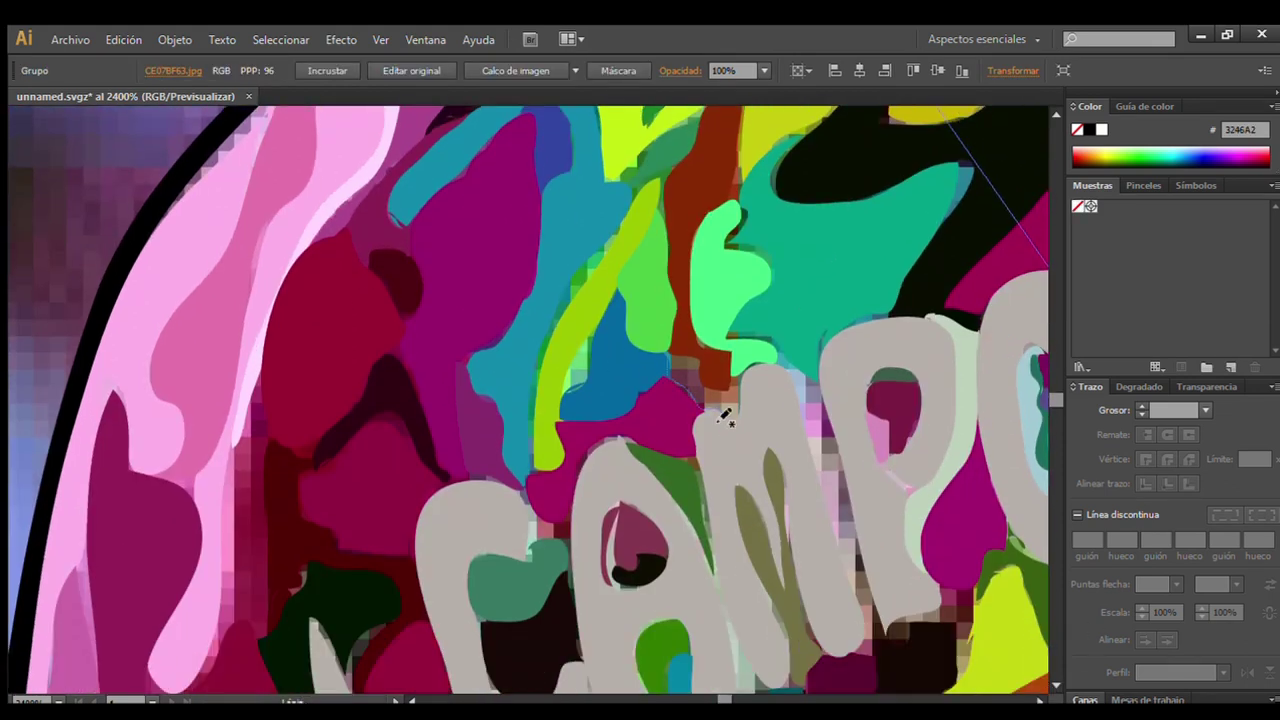
Draw a patch between the green shape and lettering, and one along the sleeve's inner edge.
drag(745, 385, 666, 352)
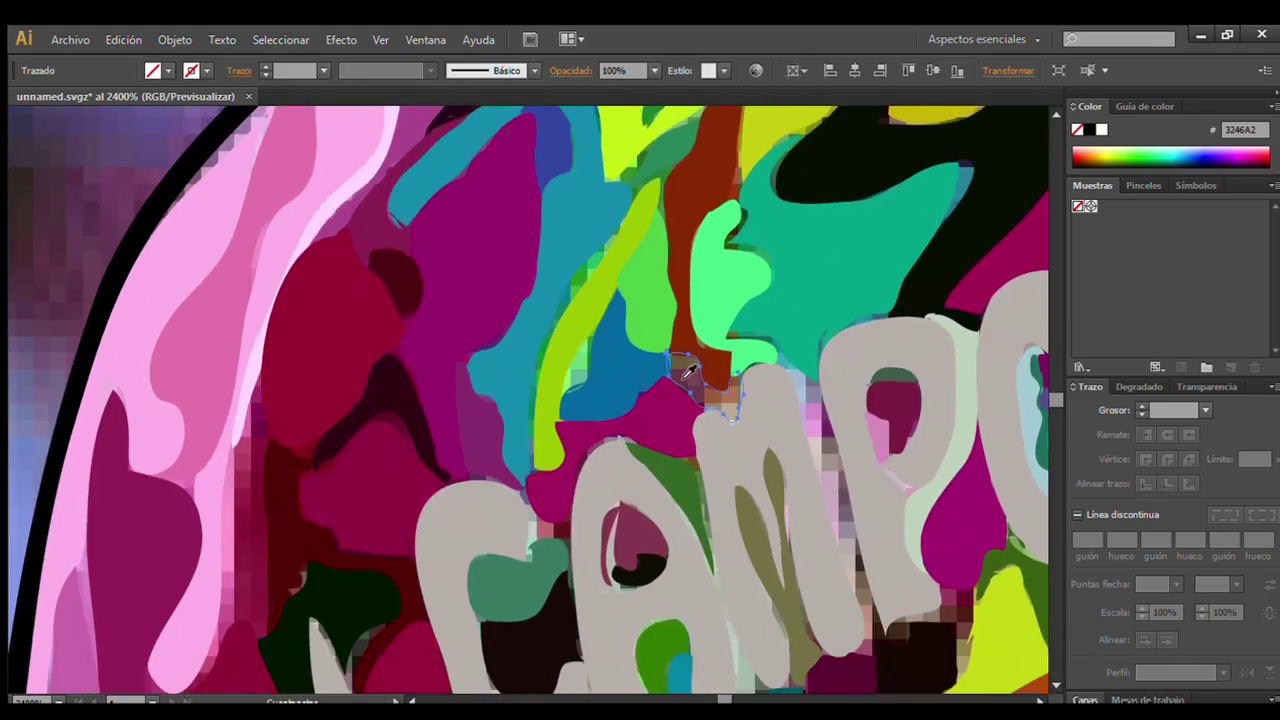
click(410, 699)
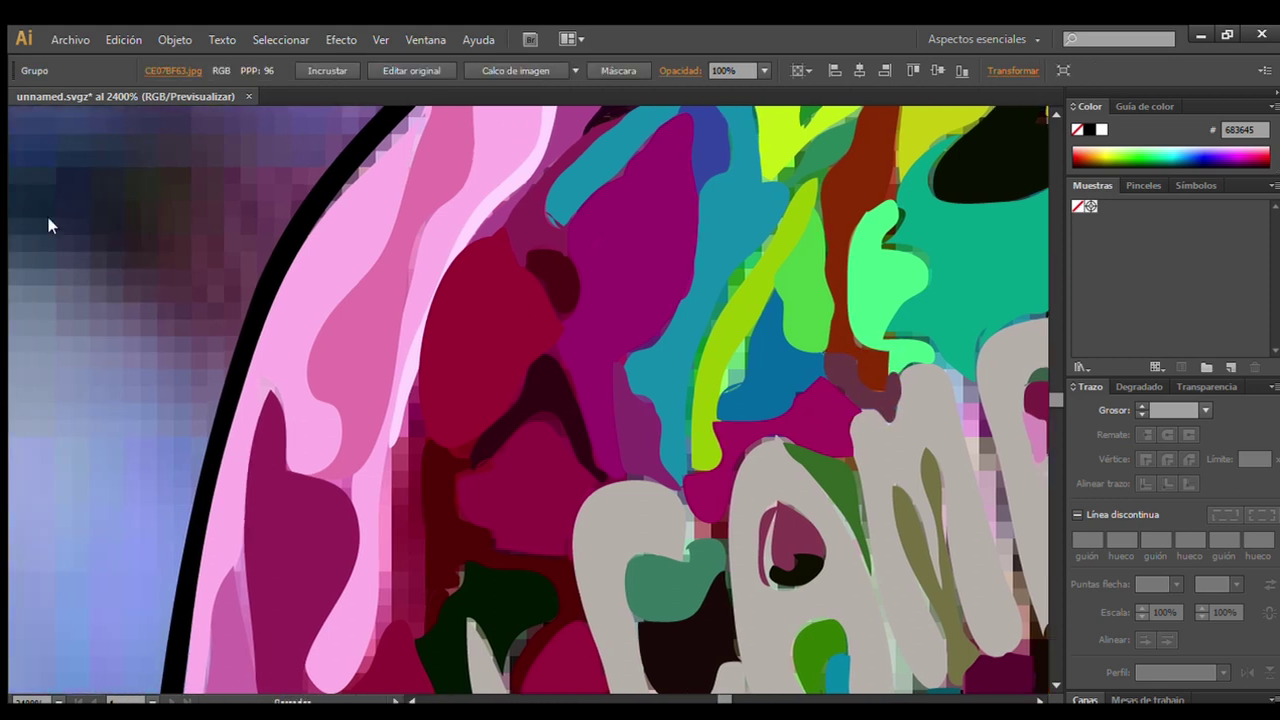
mouse_move(414, 386)
mouse_down()
mouse_move(422, 640)
mouse_move(398, 442)
mouse_up()
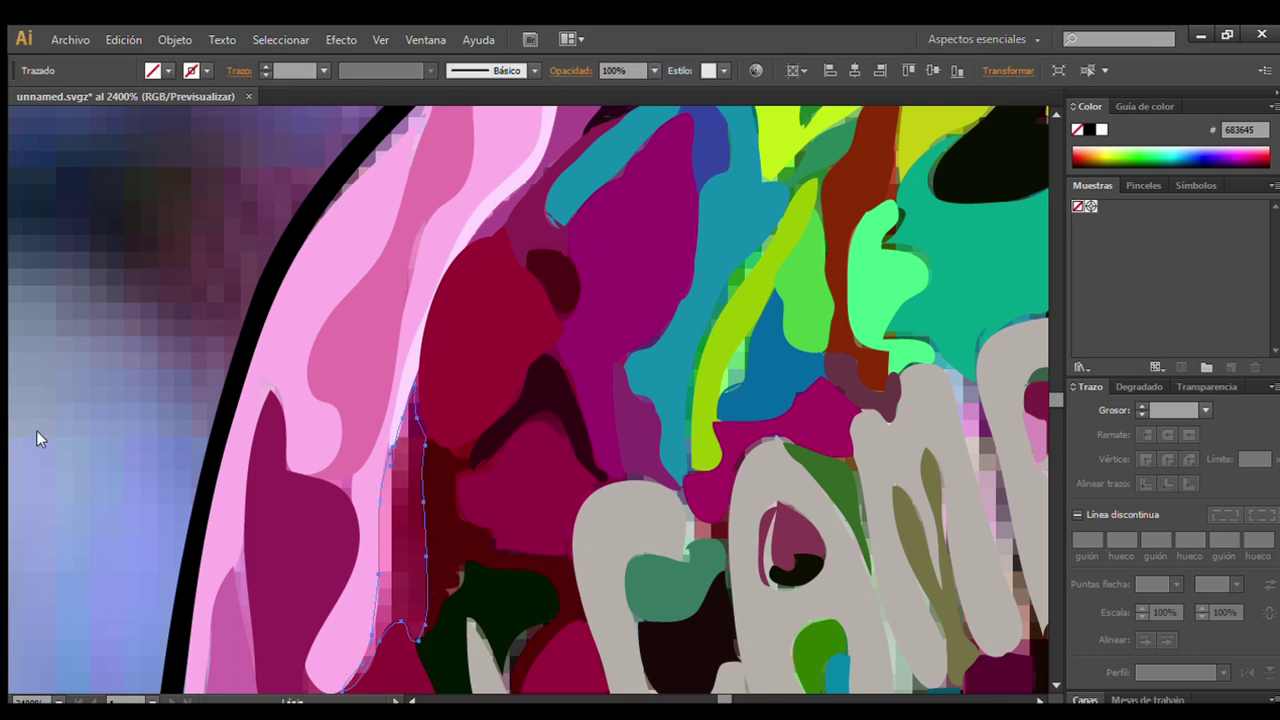
click(1014, 657)
Trace a closed pale blue strip along the edge of the M in CAMPOS.
click(1037, 699)
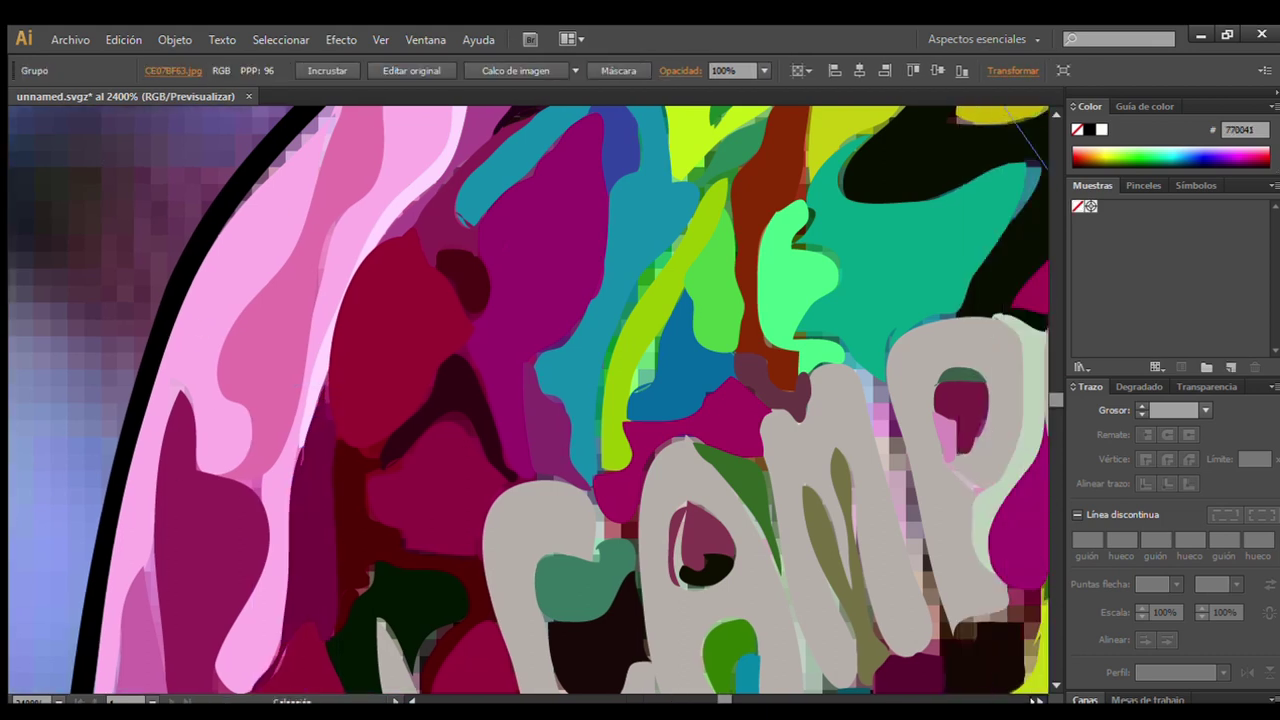
mouse_move(588, 370)
mouse_down()
mouse_move(634, 455)
mouse_move(700, 655)
mouse_move(688, 586)
mouse_up()
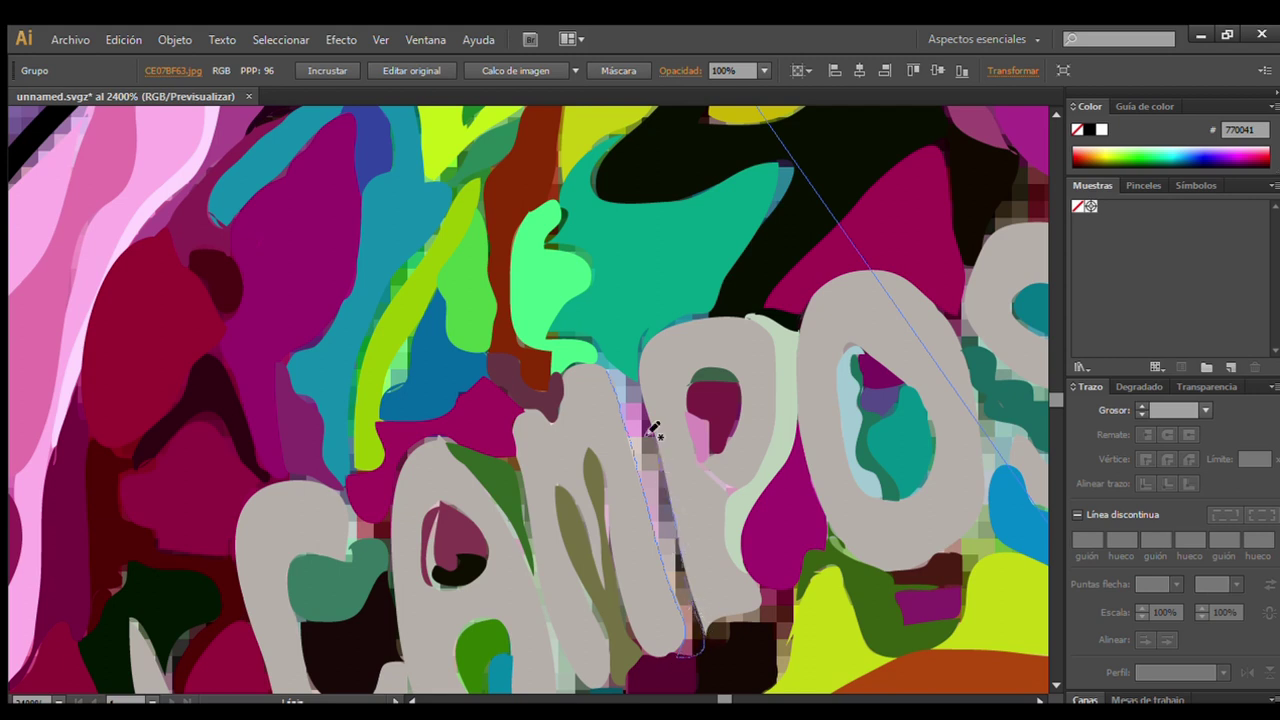
drag(610, 376, 607, 370)
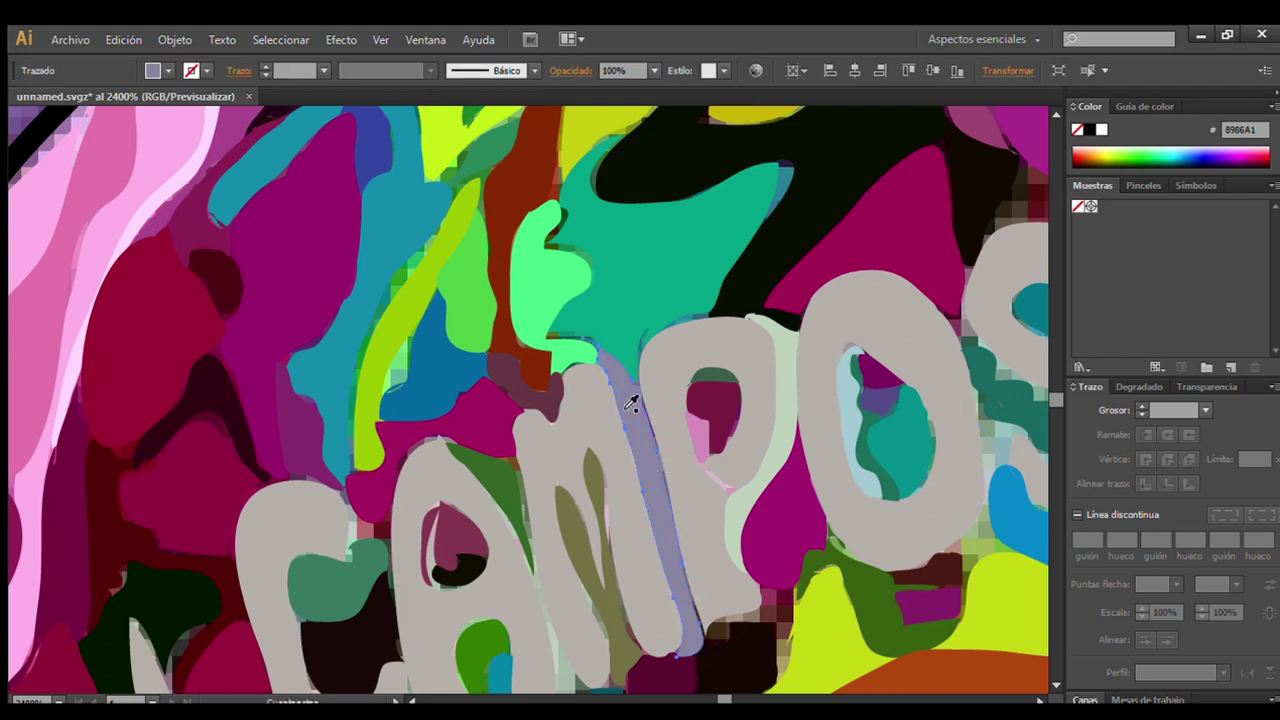
ctrl+click(971, 422)
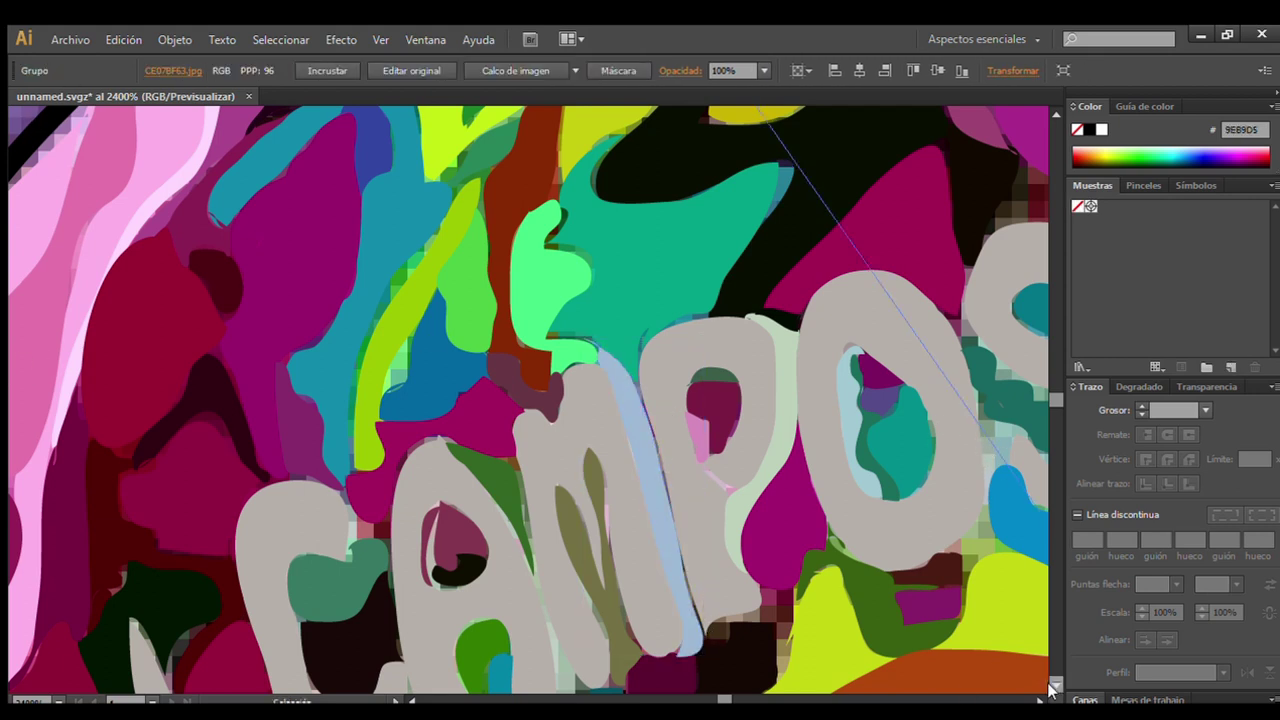
Trace a dark patch below the lettering's right side and a narrow piece between C and A.
click(1056, 685)
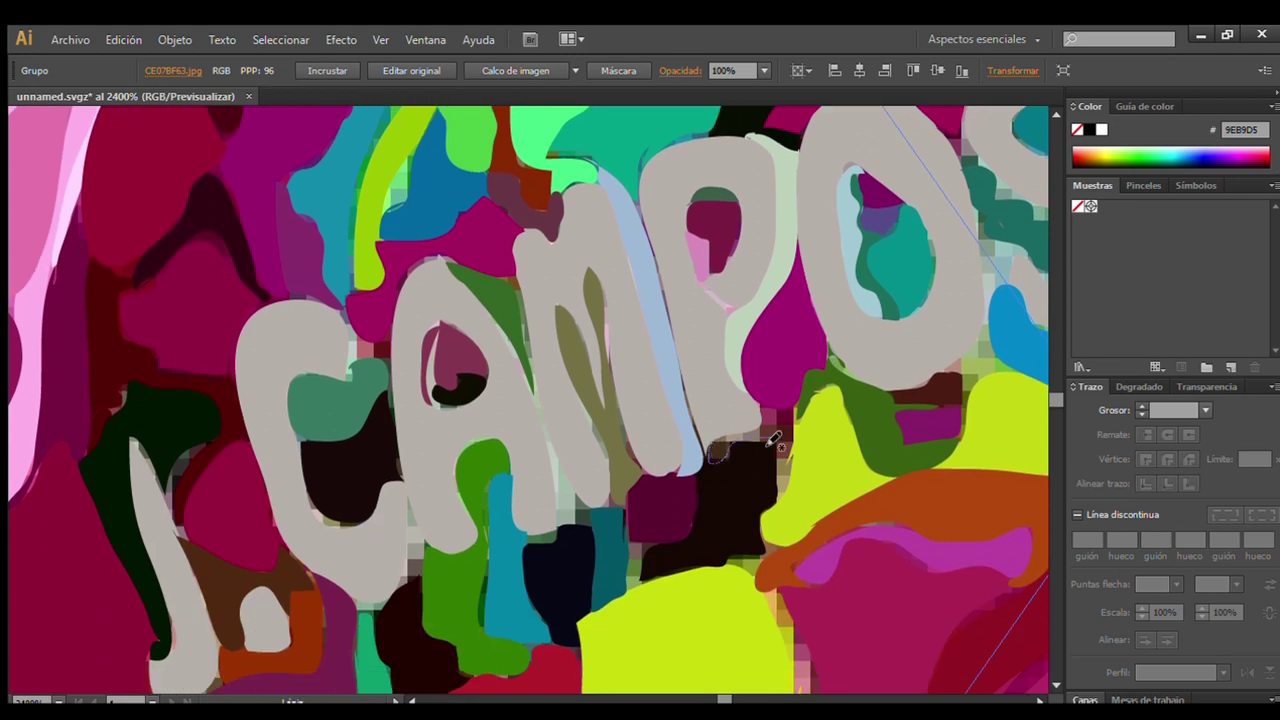
drag(752, 412, 712, 455)
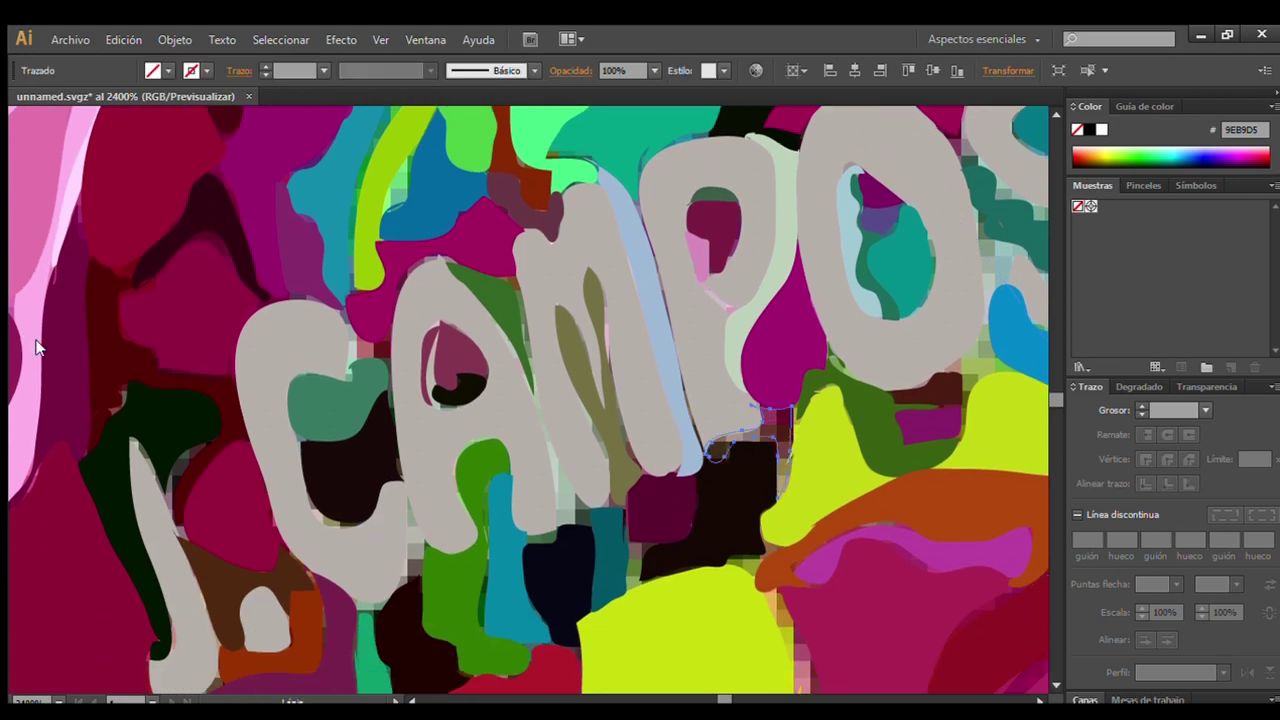
ctrl+click(1005, 628)
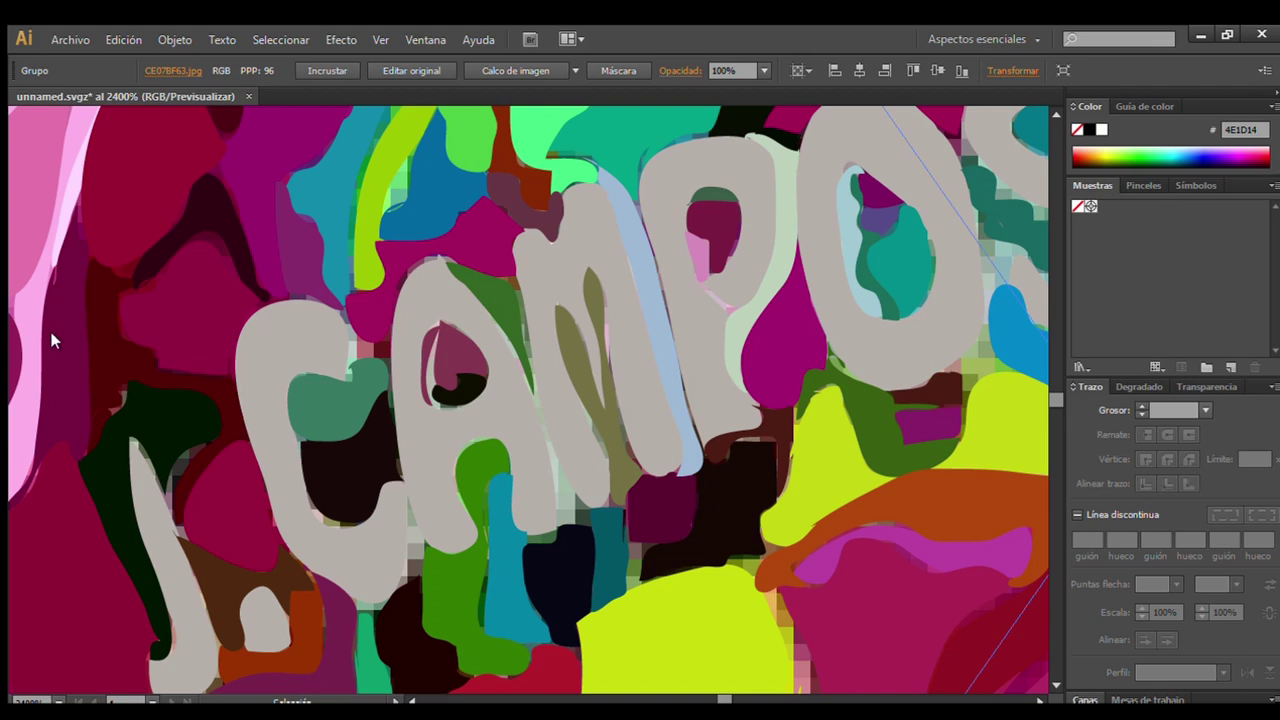
drag(403, 548, 405, 500)
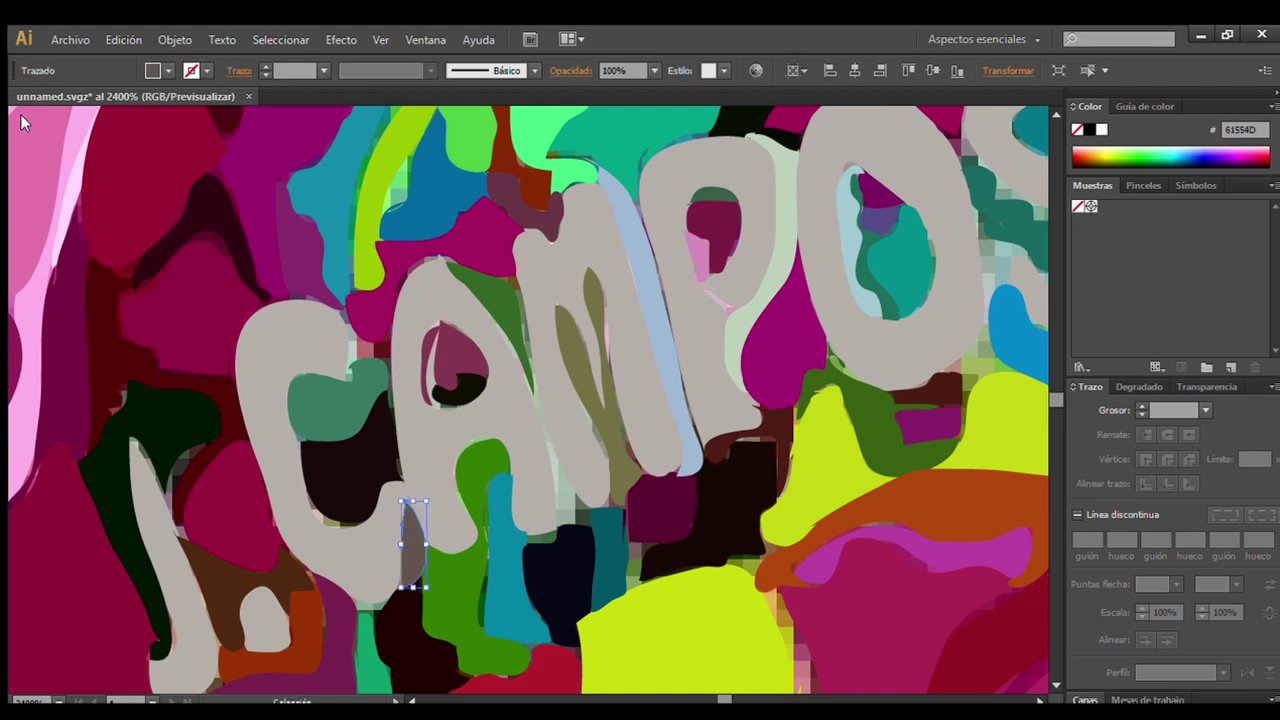
ctrl+click(829, 264)
scroll(1045, 625, right, 1)
Trace the area beside the S and fill it dark teal.
scroll(1045, 625, right, 1)
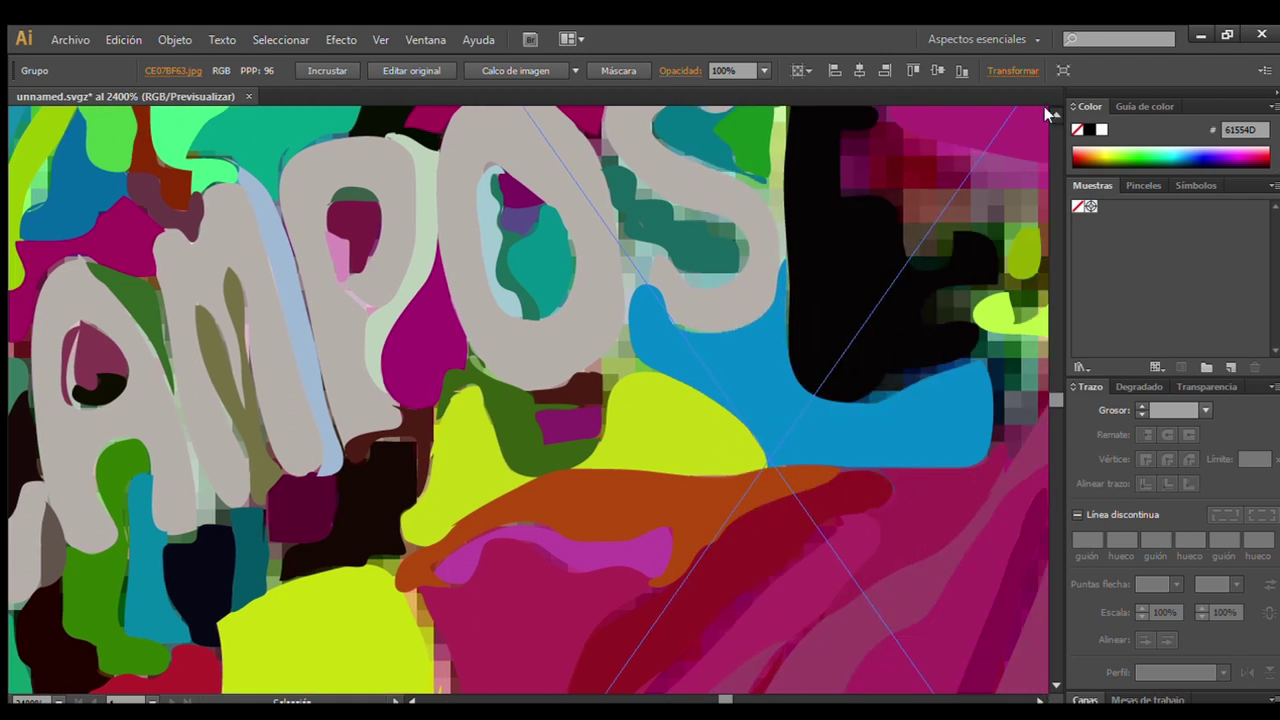
scroll(1045, 625, right, 1)
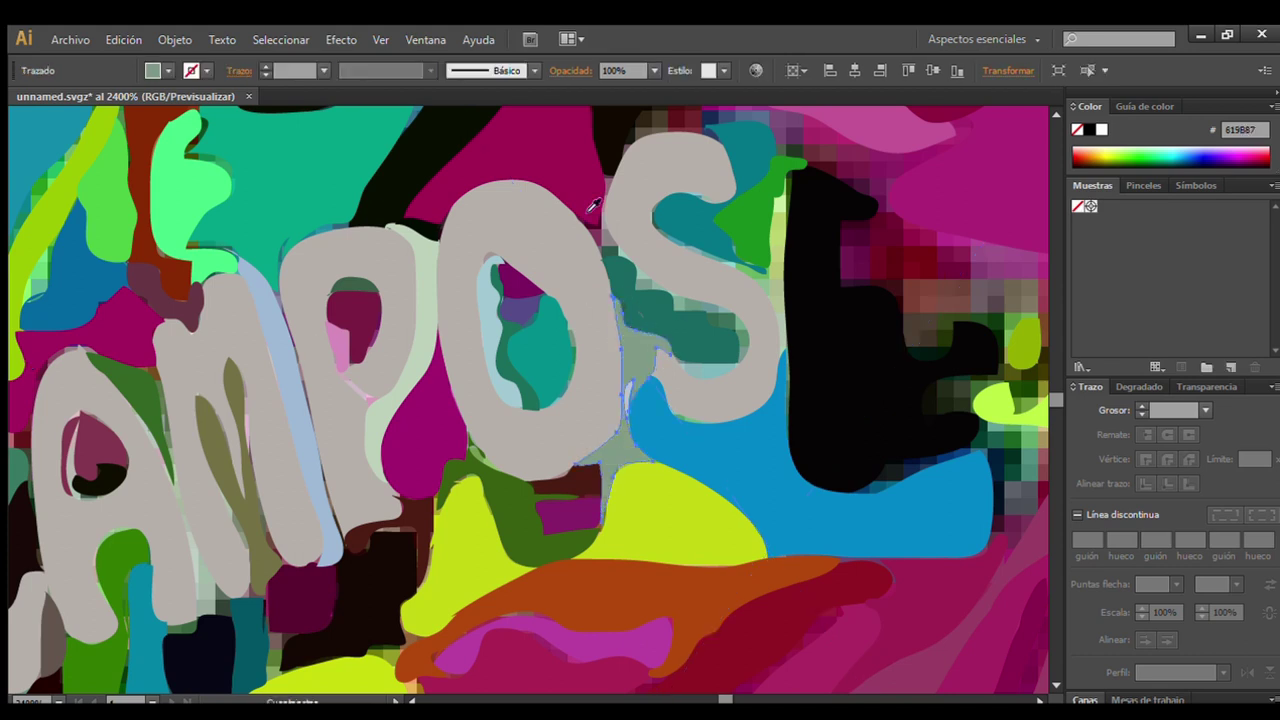
ctrl+click(17, 270)
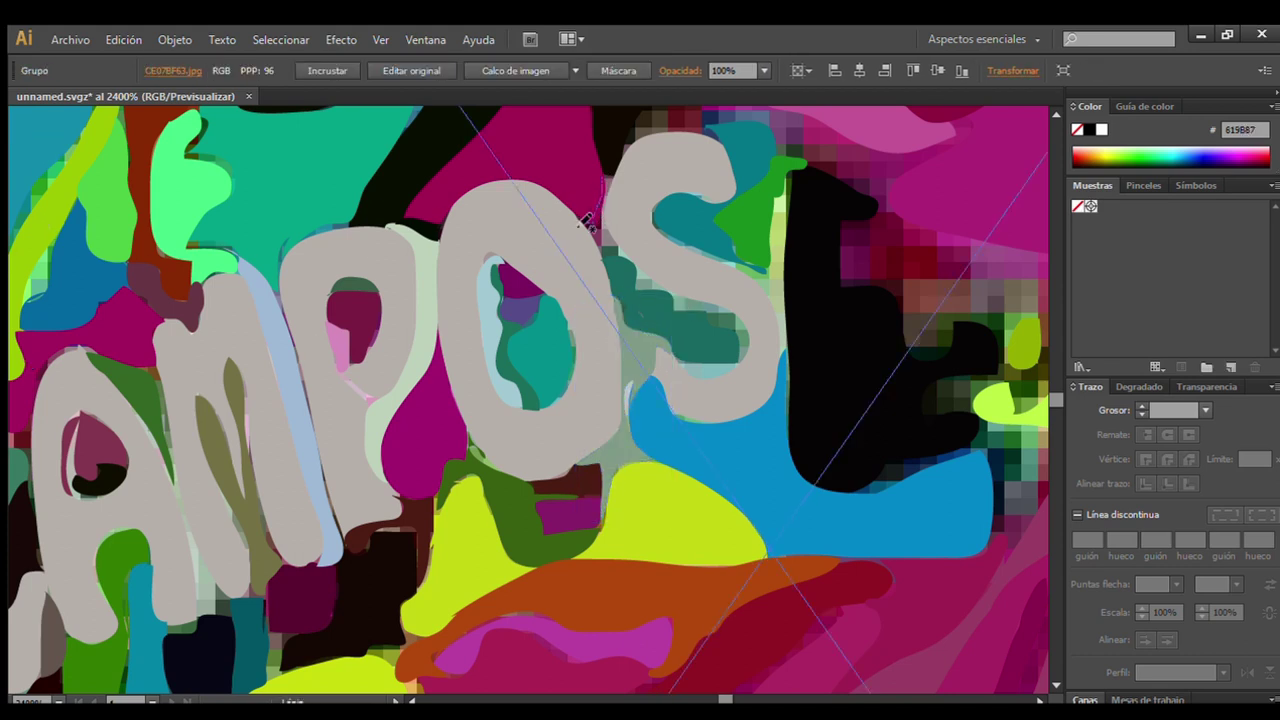
mouse_move(681, 315)
mouse_down()
mouse_move(743, 363)
mouse_move(658, 288)
mouse_up()
drag(604, 178, 602, 172)
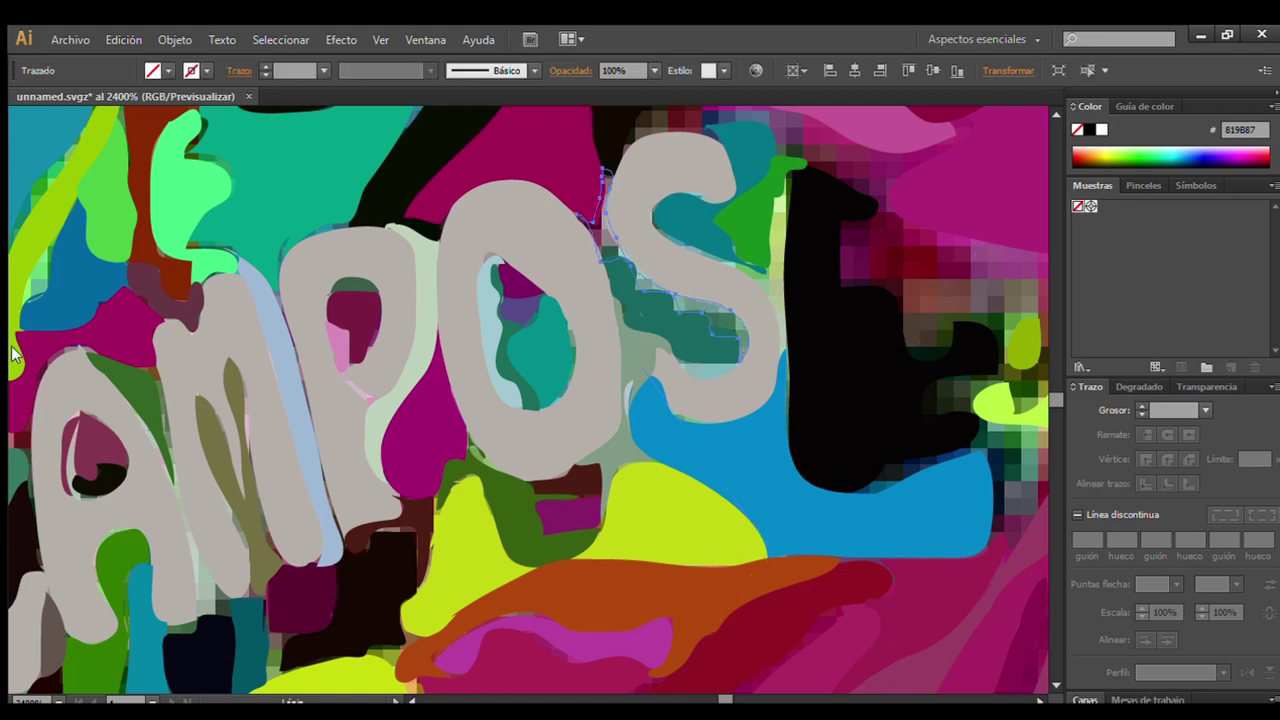
click(734, 320)
ctrl+click(1048, 115)
Trace the highlight shape above the teal patch and fill it pink.
scroll(1048, 115, up, 5)
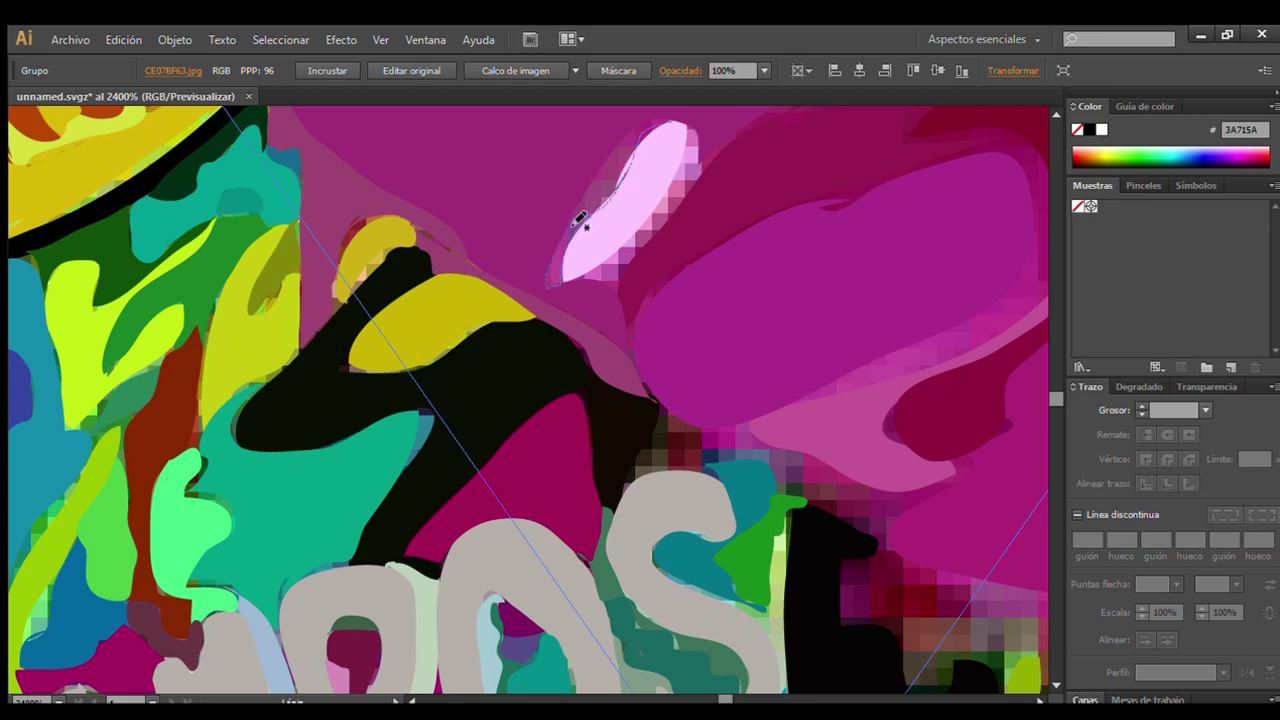
drag(575, 224, 694, 129)
ctrl+click(210, 248)
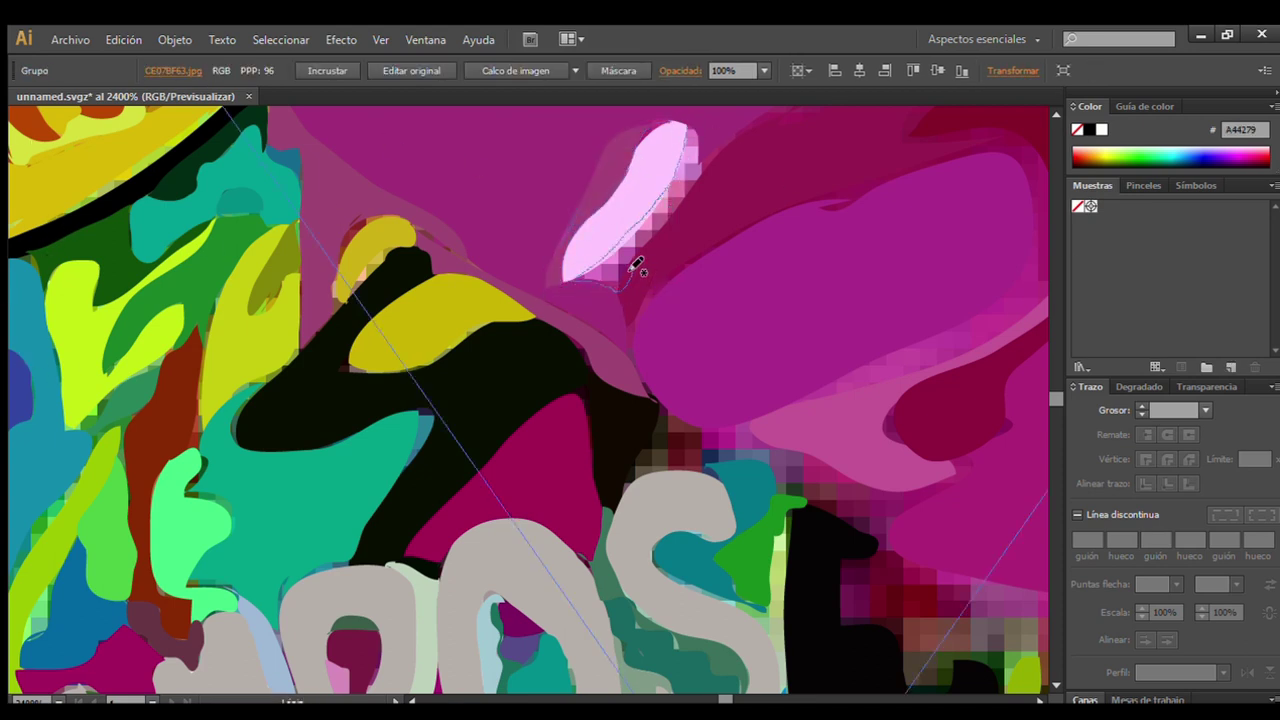
click(682, 194)
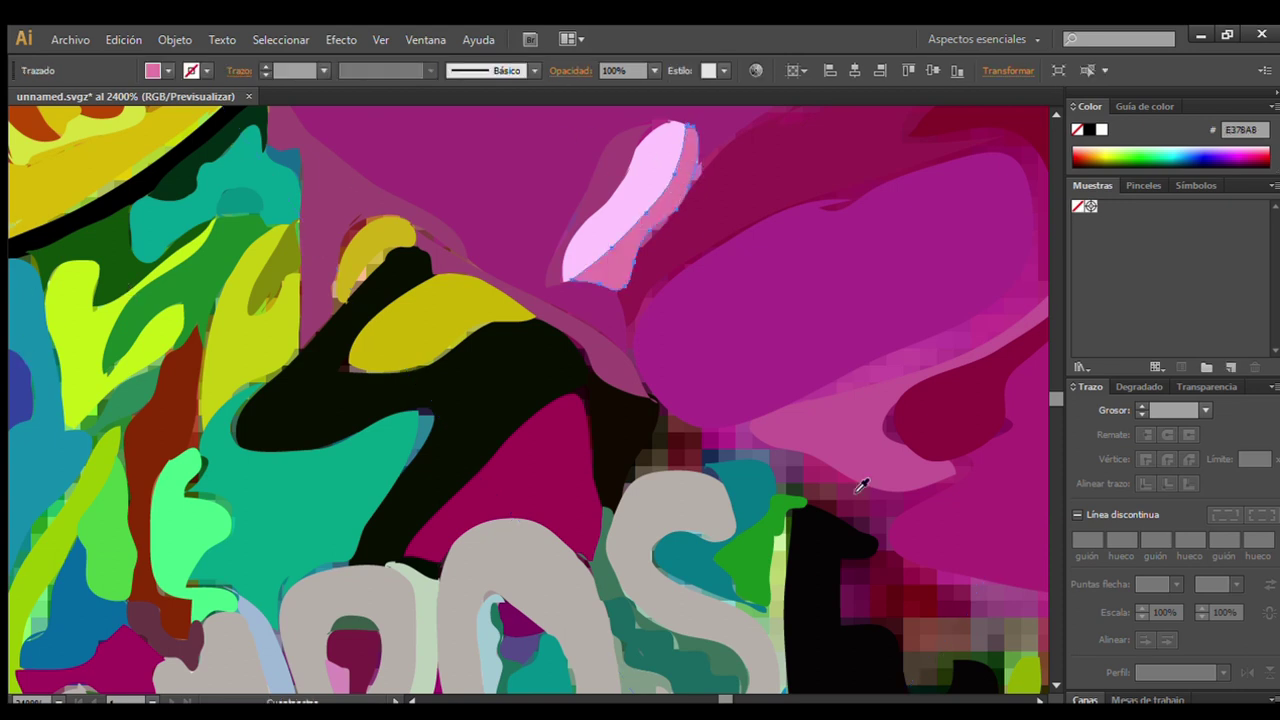
scroll(862, 486, down, 5)
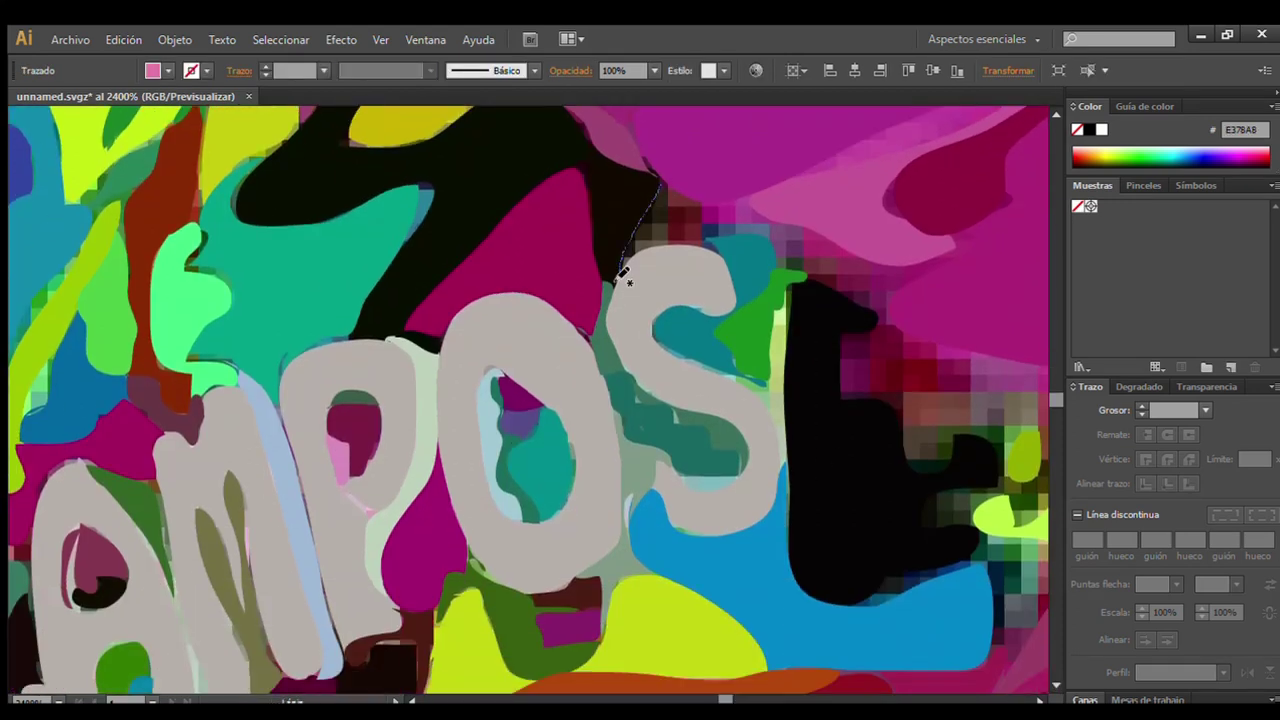
Add a near-black sliver, a dark red piece and small dark blue pieces above the S.
drag(657, 192, 658, 185)
key(i)
click(651, 225)
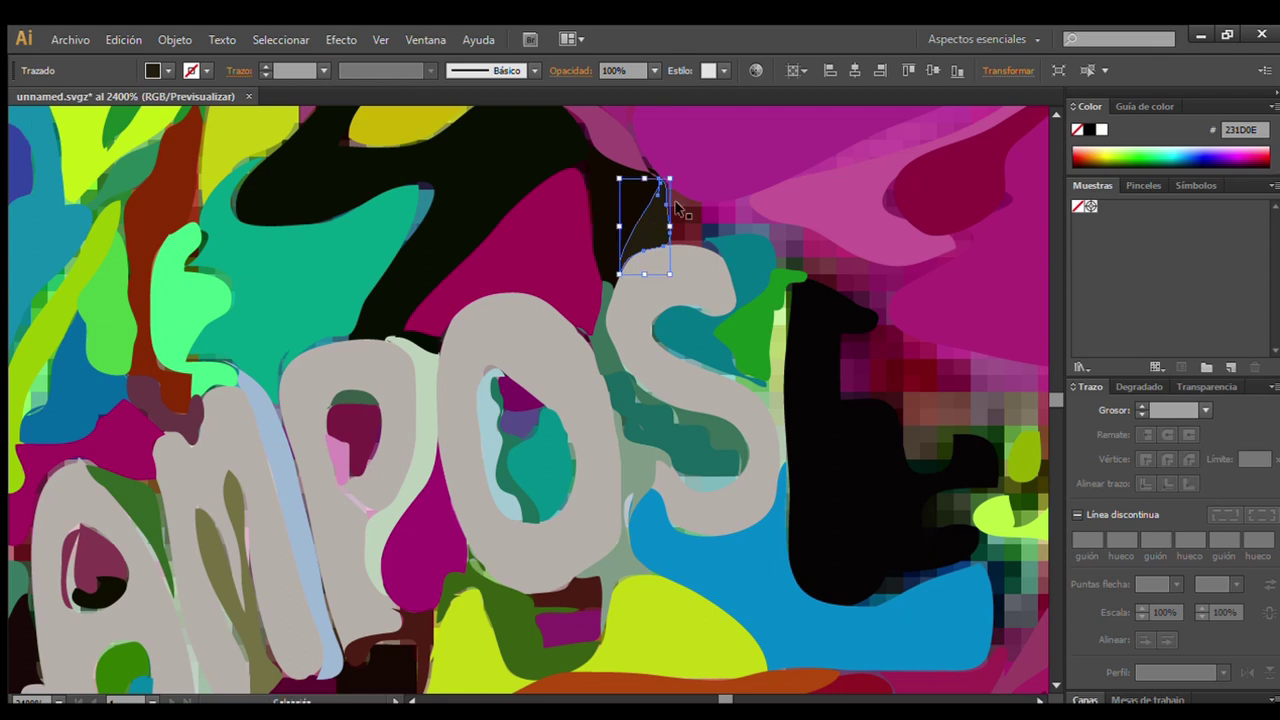
ctrl+click(645, 215)
drag(682, 244, 666, 186)
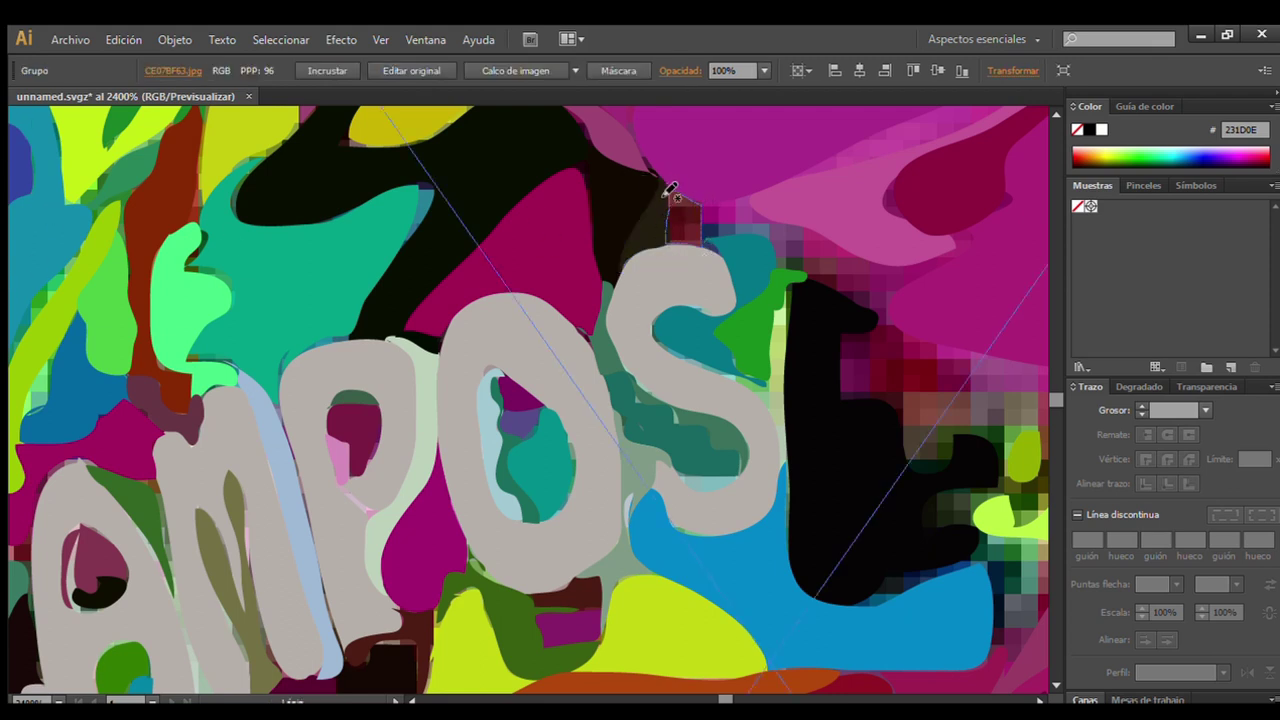
ctrl+click(10, 218)
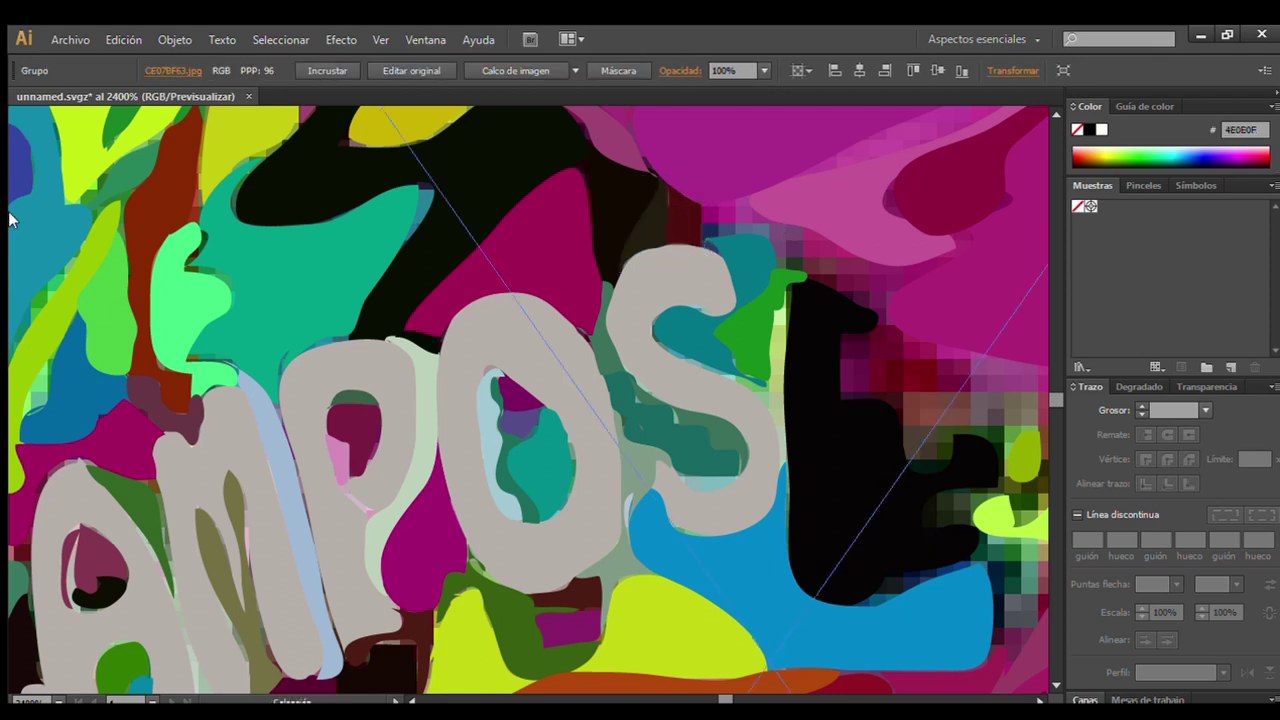
drag(692, 214, 706, 208)
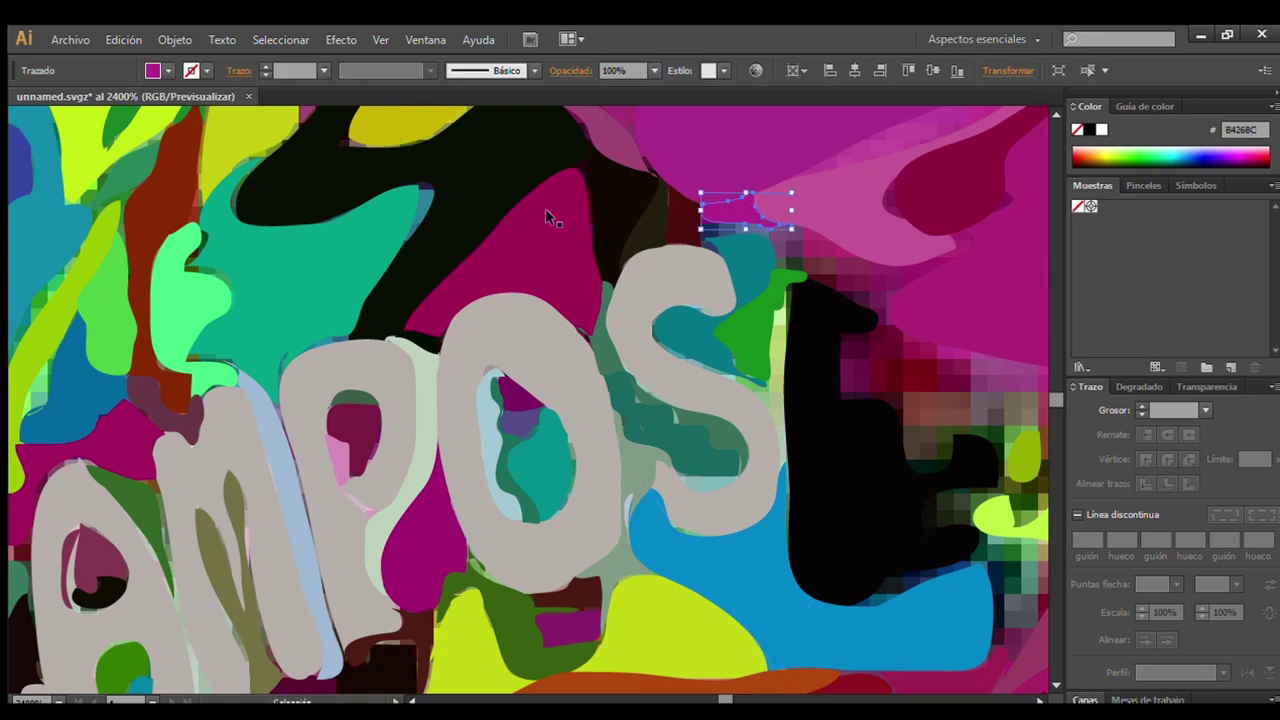
ctrl+click(515, 216)
mouse_move(750, 228)
mouse_down()
mouse_move(700, 238)
mouse_move(785, 252)
mouse_up()
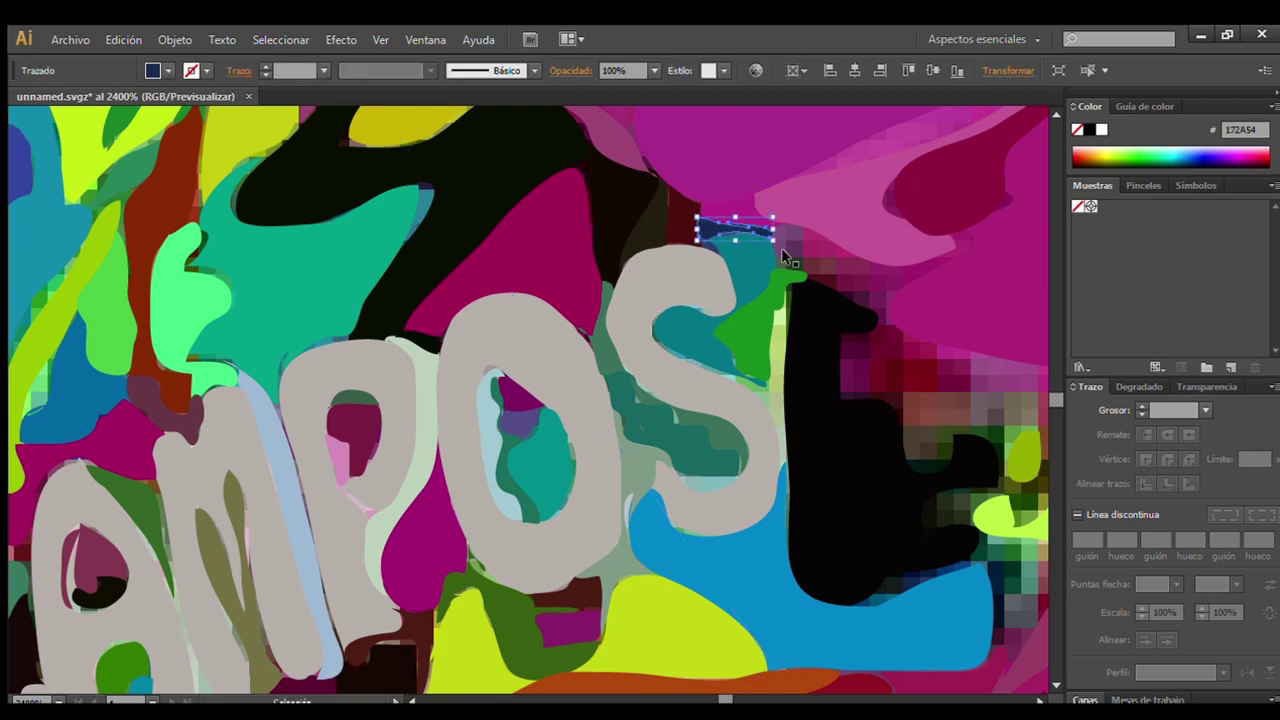
Trace a closed shape along the lower edge of the magenta cap.
scroll(1022, 698, right, 5)
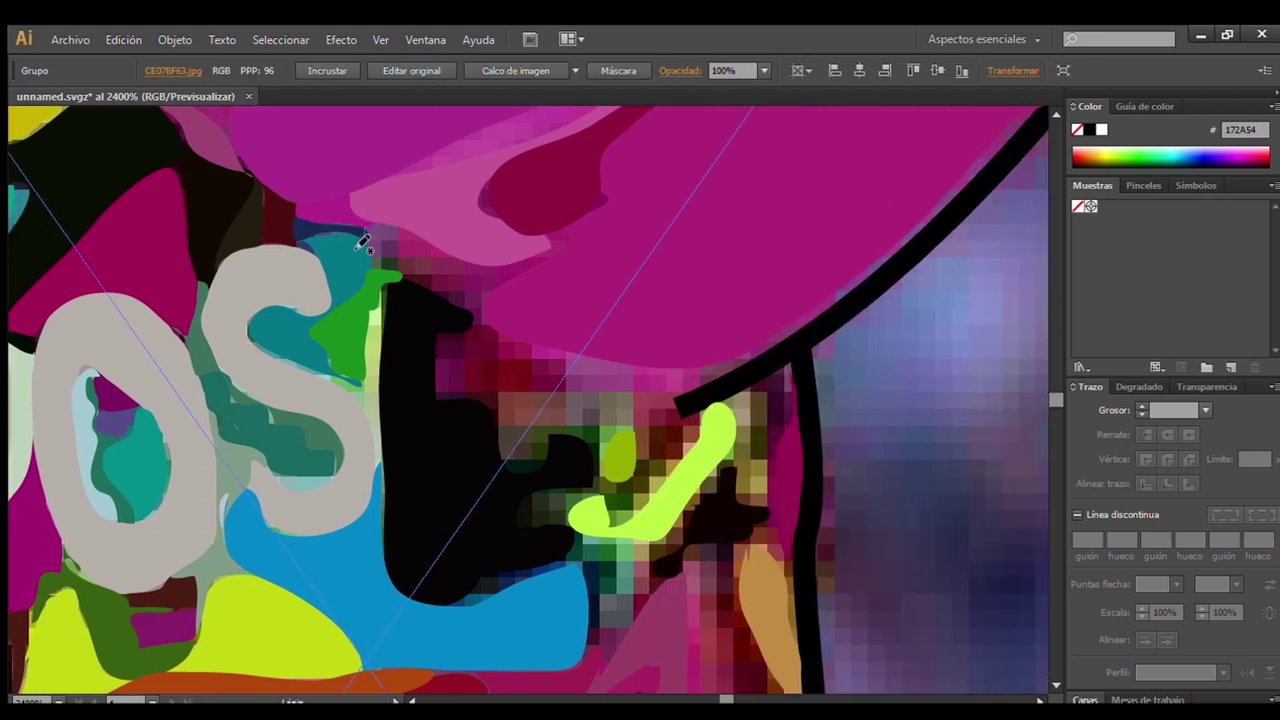
drag(401, 272, 530, 268)
drag(550, 242, 372, 228)
ctrl+click(752, 263)
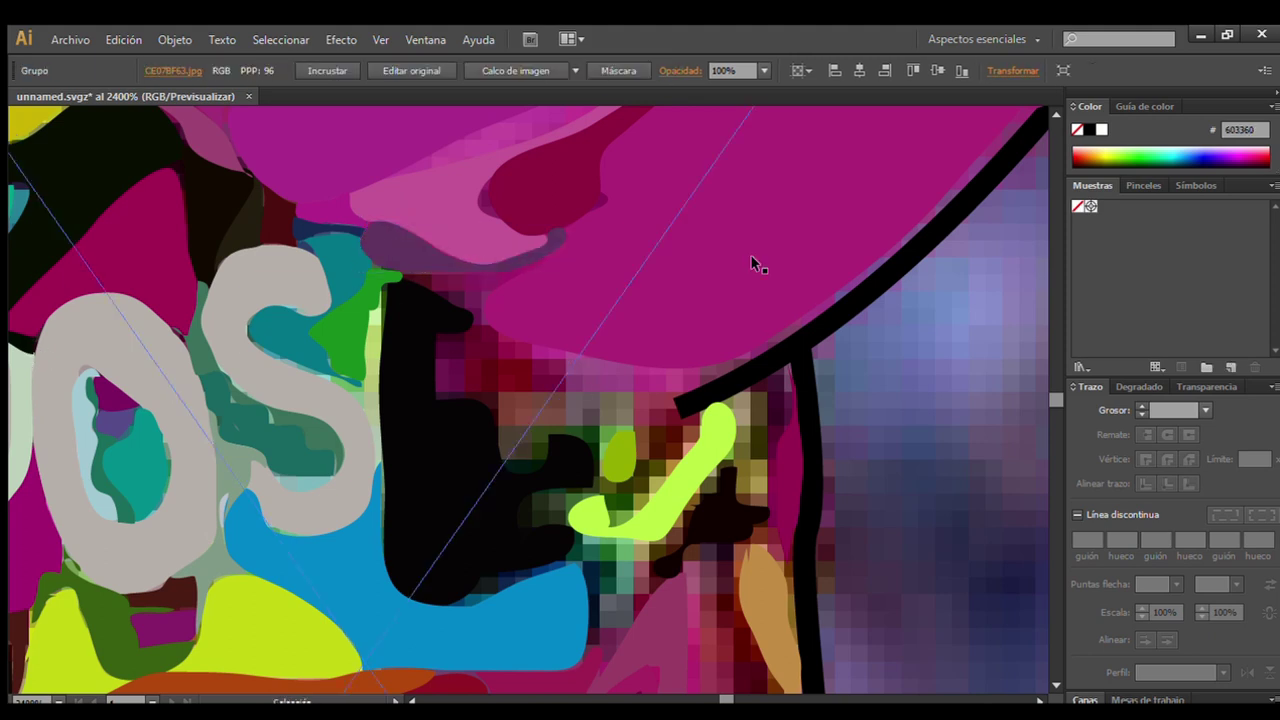
Add small dark red pieces beside the black area and a dark plum strip under the magenta cap.
drag(460, 340, 463, 346)
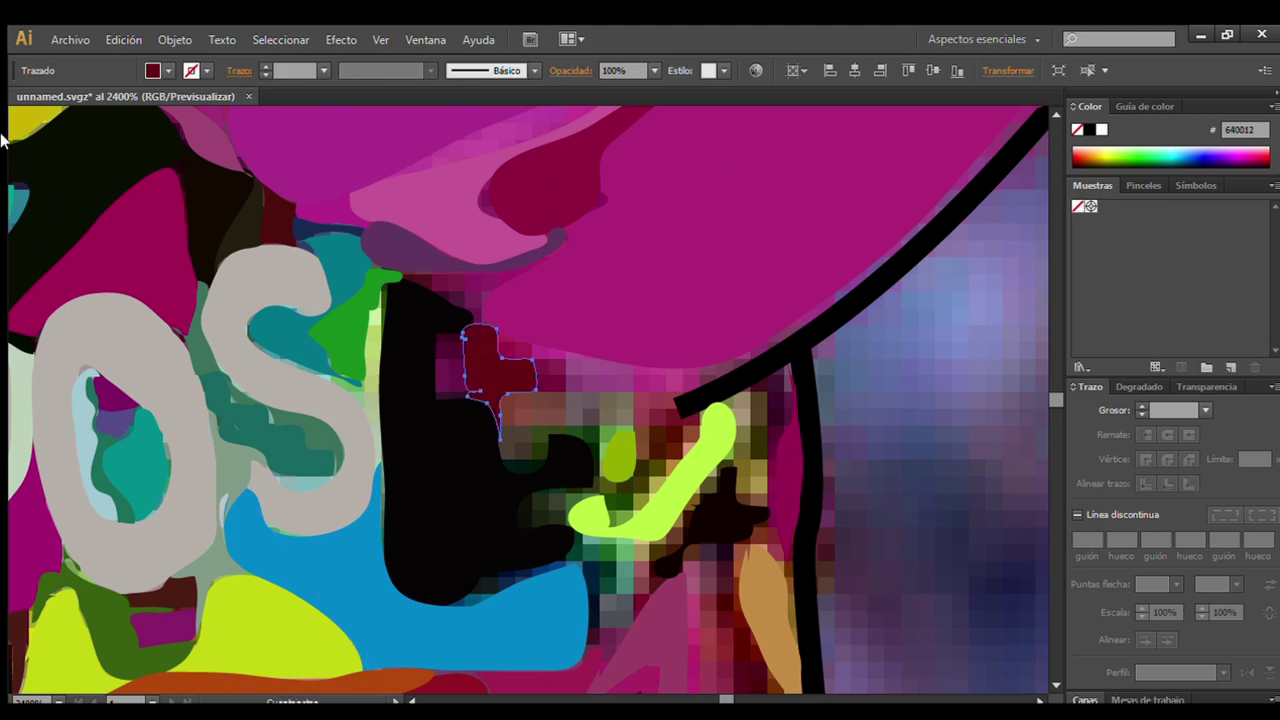
ctrl+click(123, 336)
drag(433, 328, 434, 334)
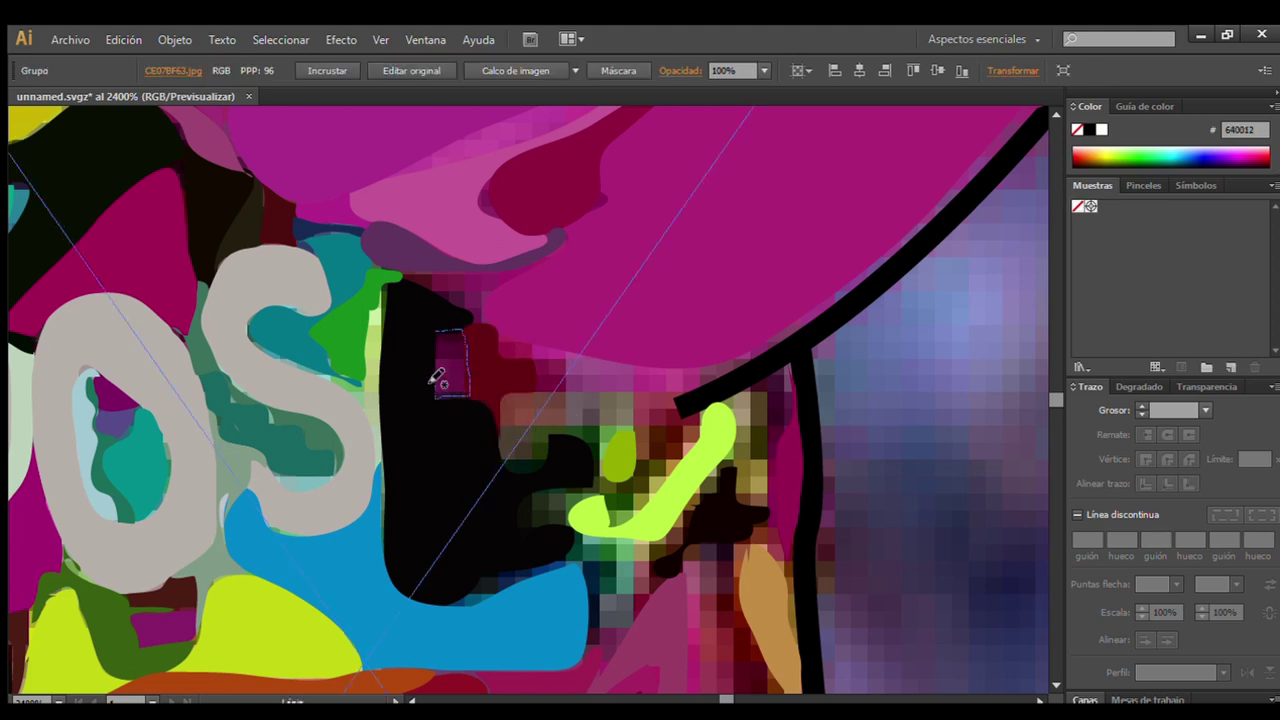
ctrl+click(575, 368)
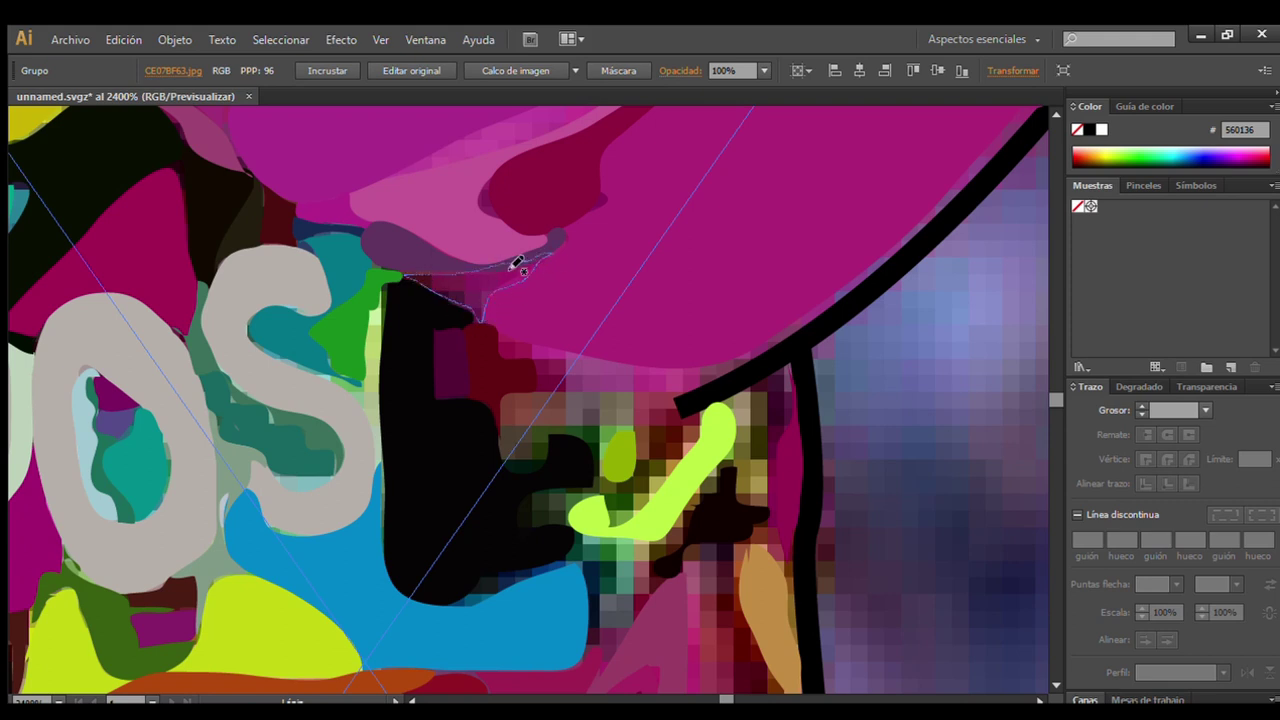
drag(402, 272, 406, 274)
ctrl+click(534, 349)
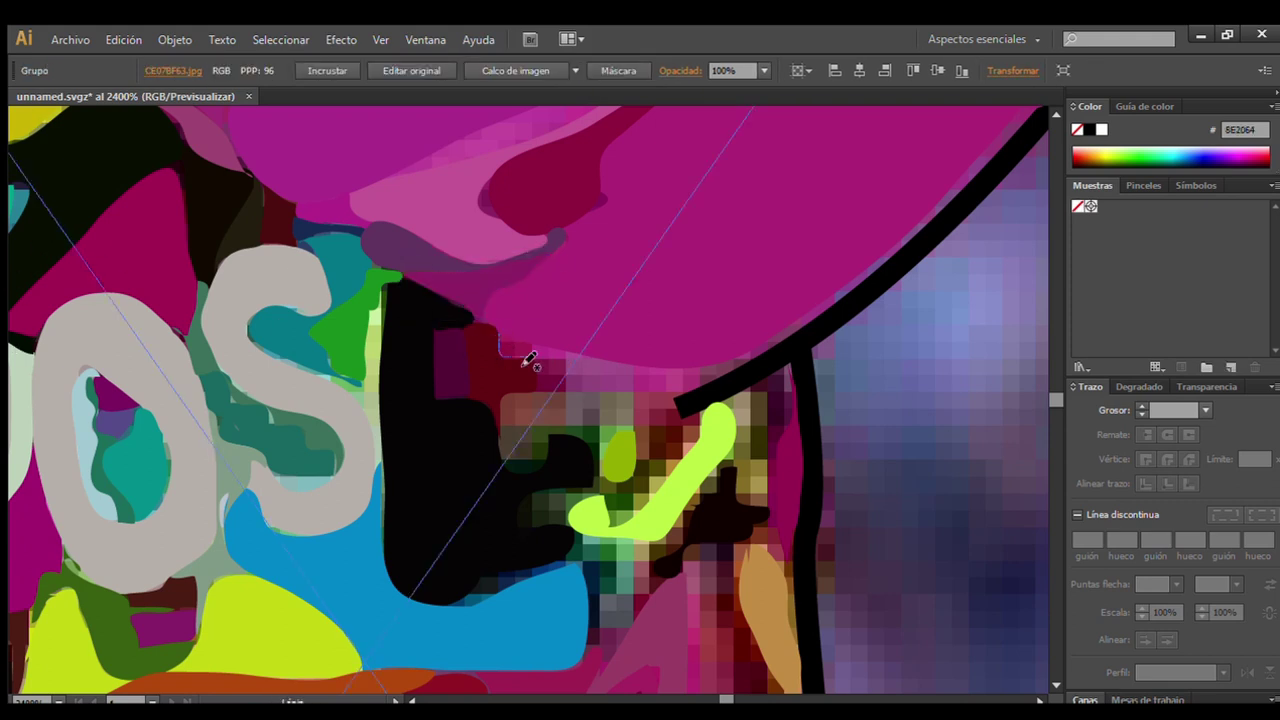
drag(615, 366, 498, 333)
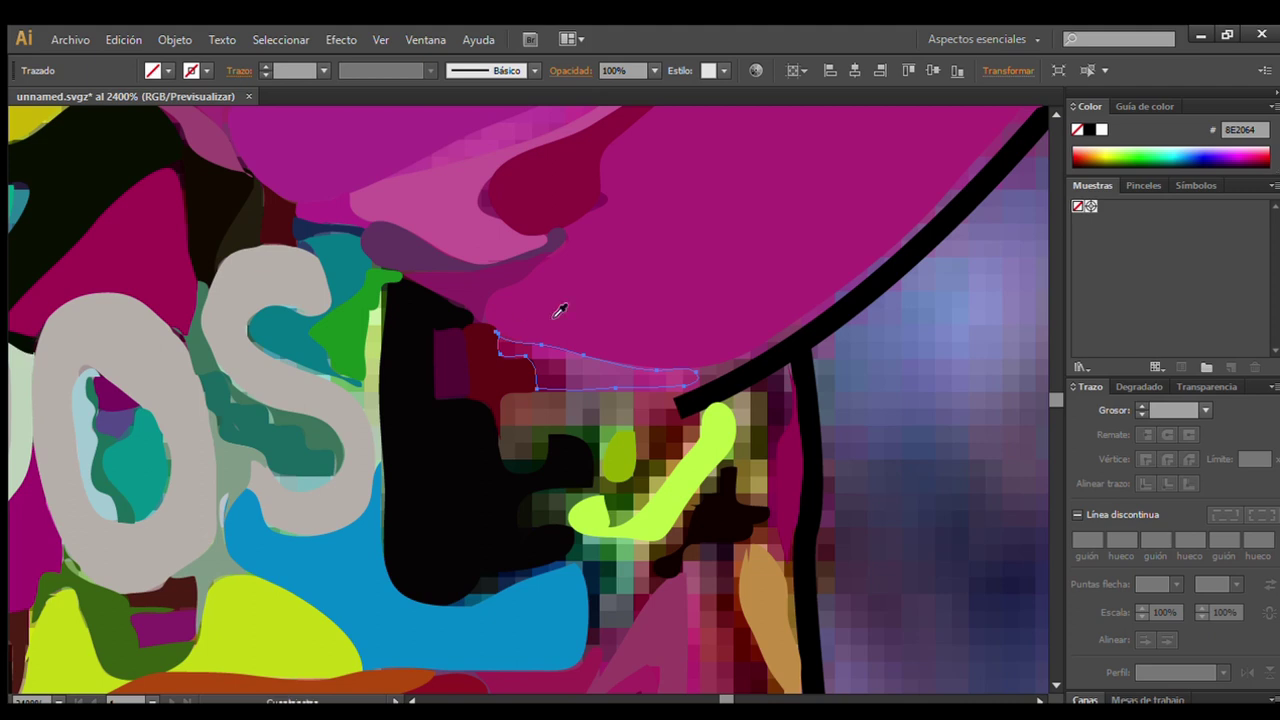
ctrl+click(882, 345)
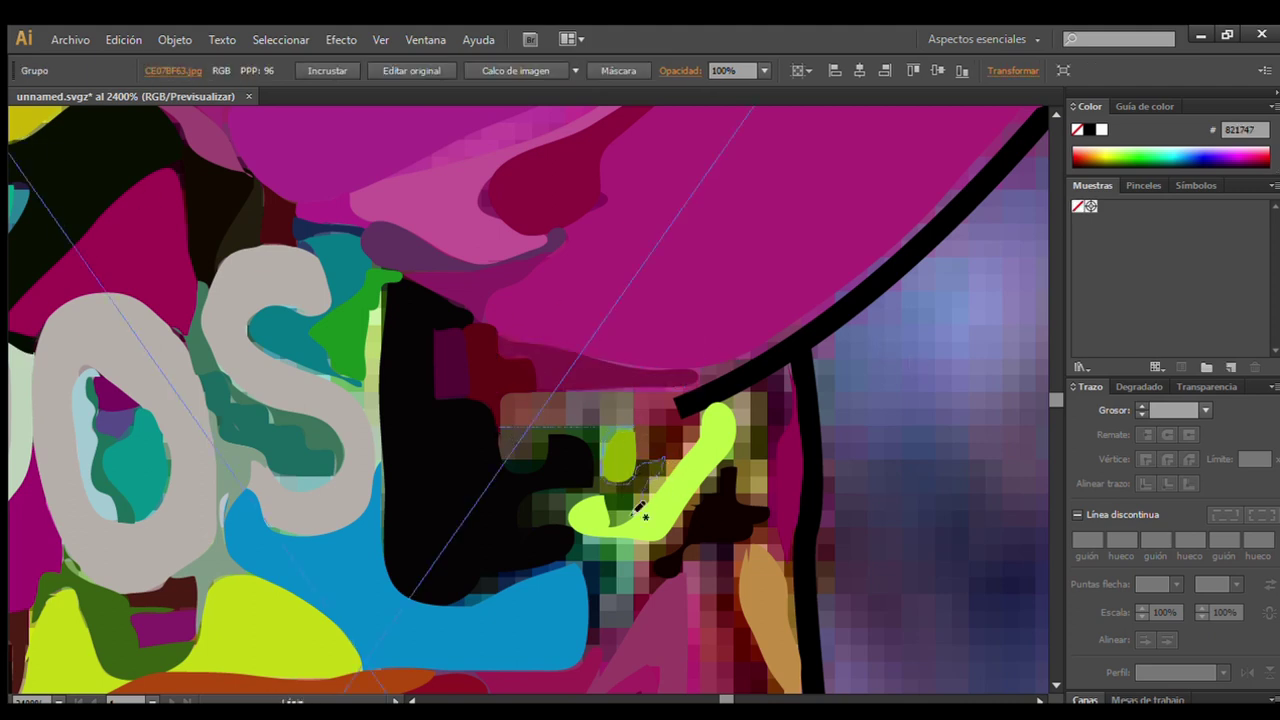
Trace a dark green shape around the yellow hook and two shapes filled with sampled photo colours.
drag(641, 511, 500, 430)
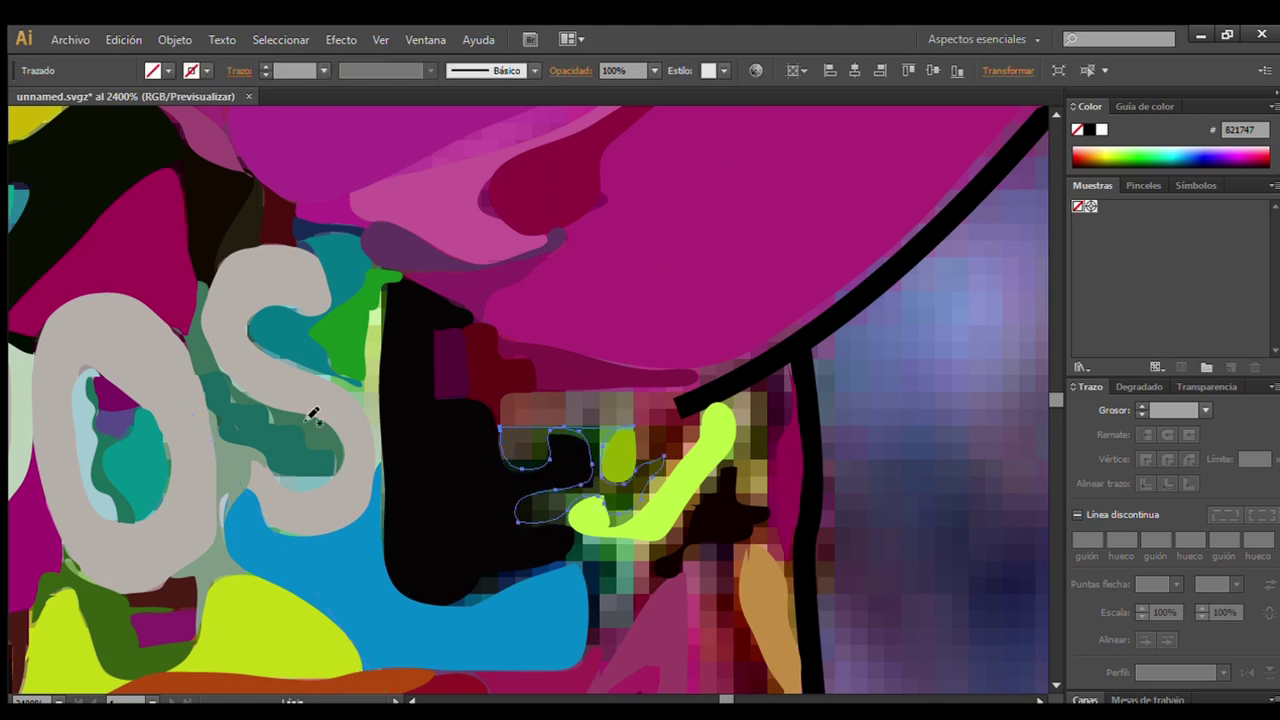
ctrl+click(28, 242)
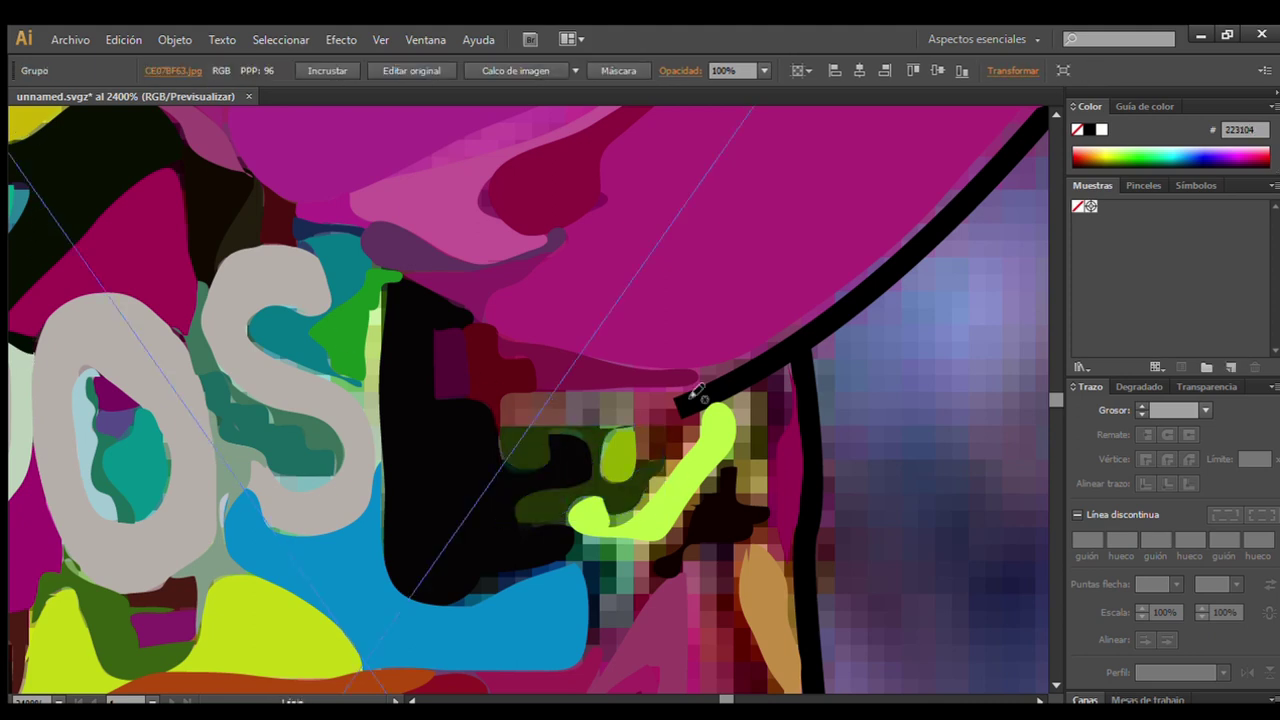
mouse_move(697, 392)
mouse_down()
mouse_move(497, 414)
mouse_move(567, 420)
mouse_up()
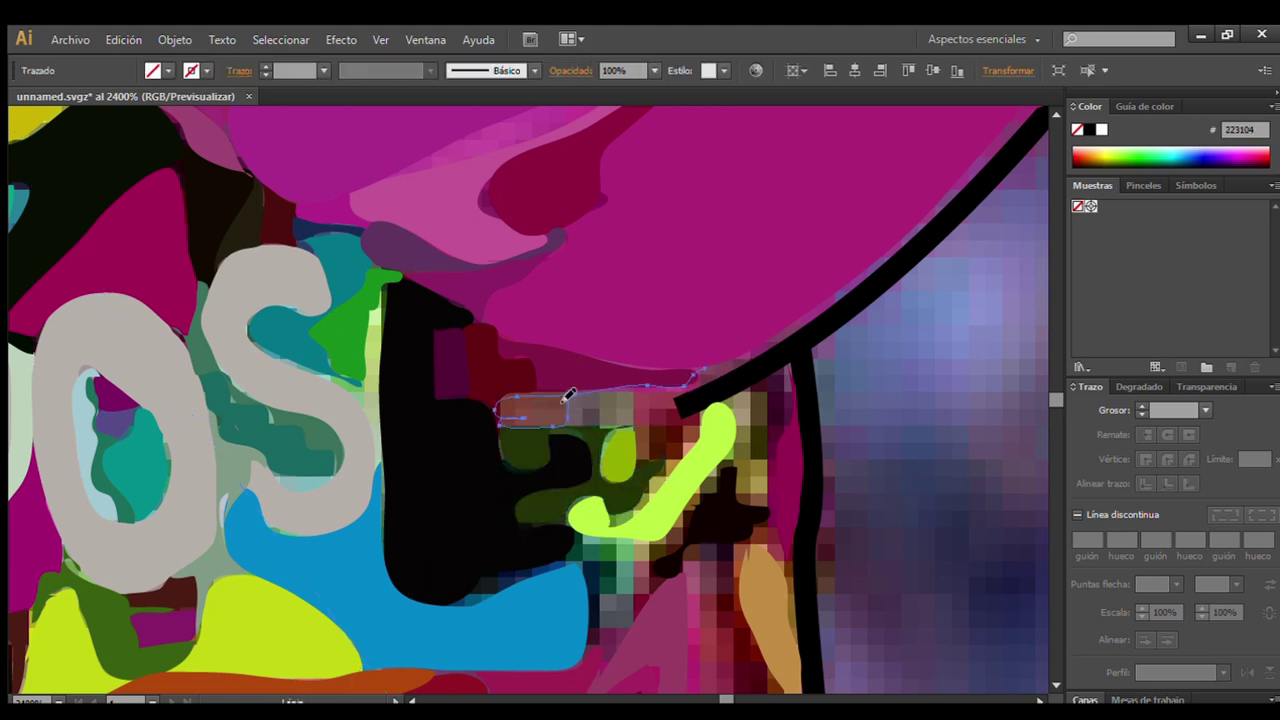
ctrl+click(50, 220)
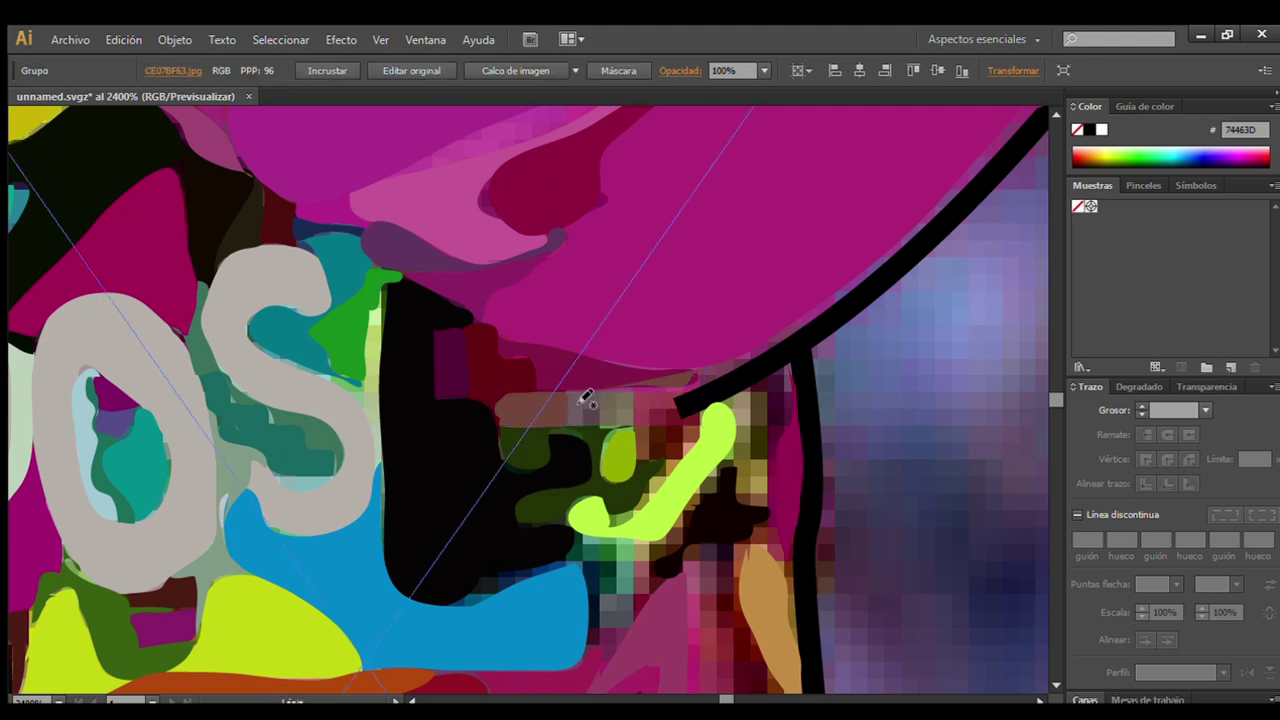
drag(582, 430, 568, 424)
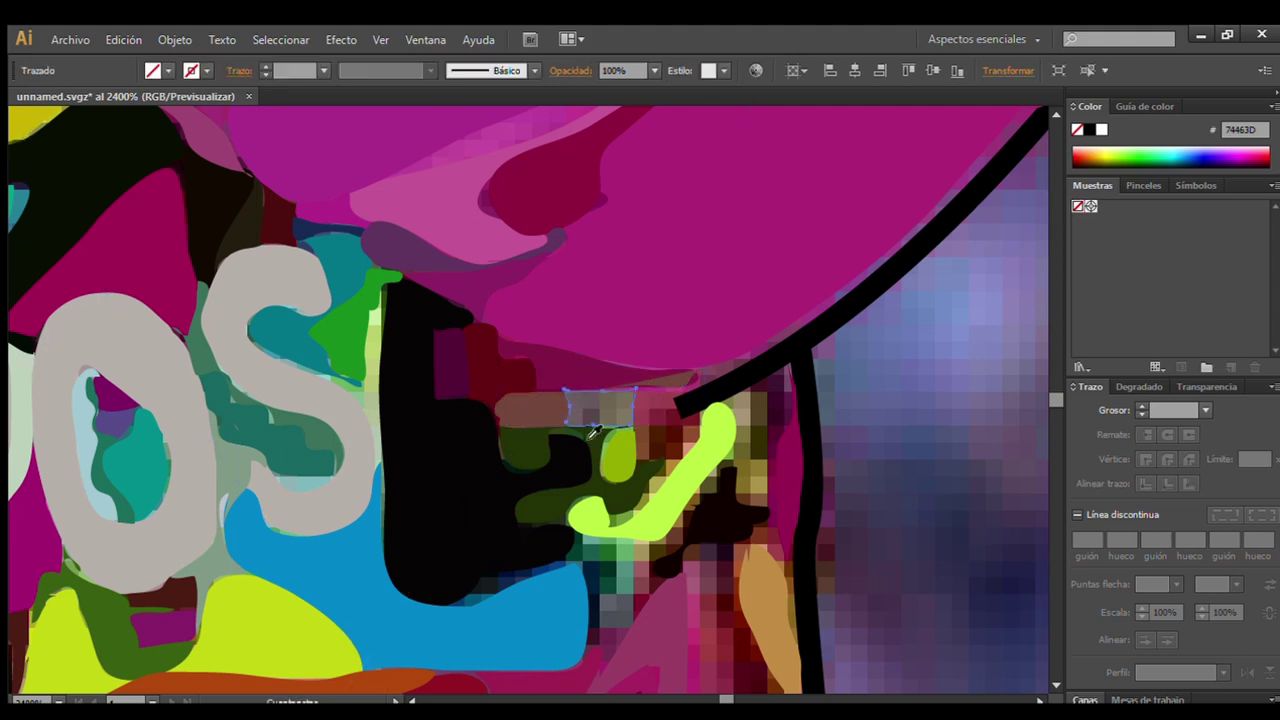
ctrl+click(388, 362)
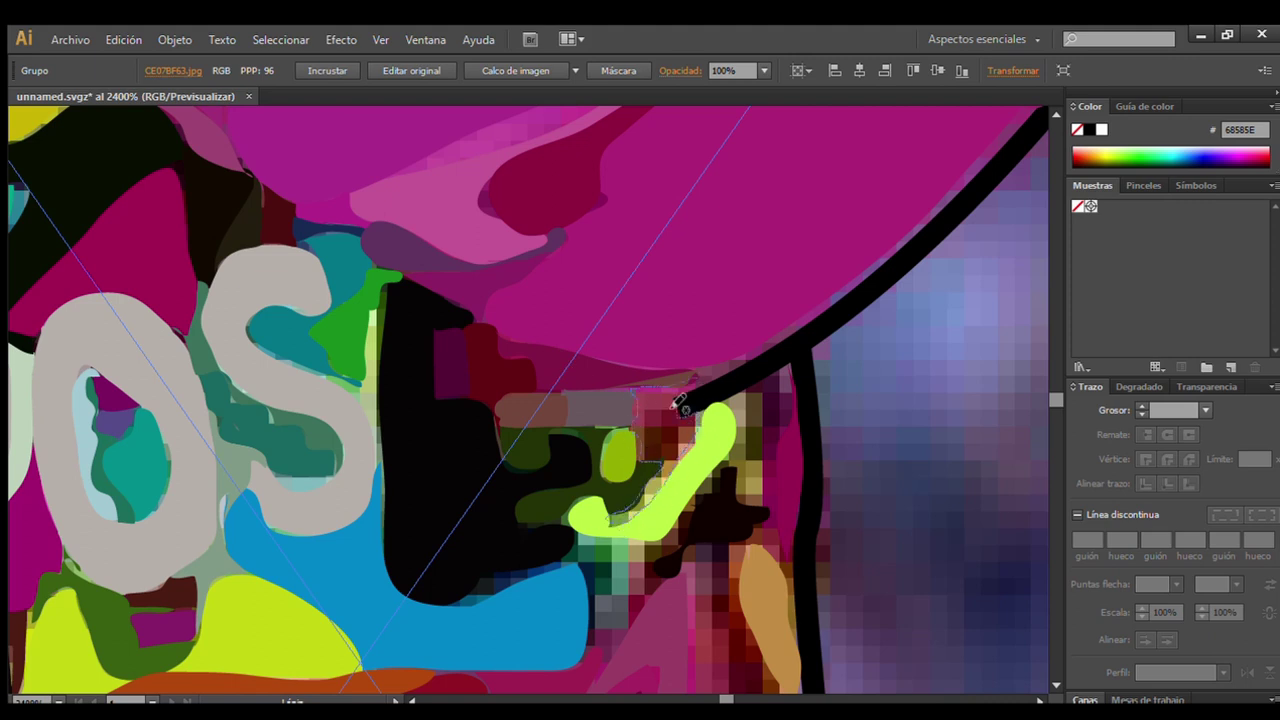
Redraw the black outline's top edge and add a brown blob beside the yellow-green stripe.
drag(677, 408, 684, 382)
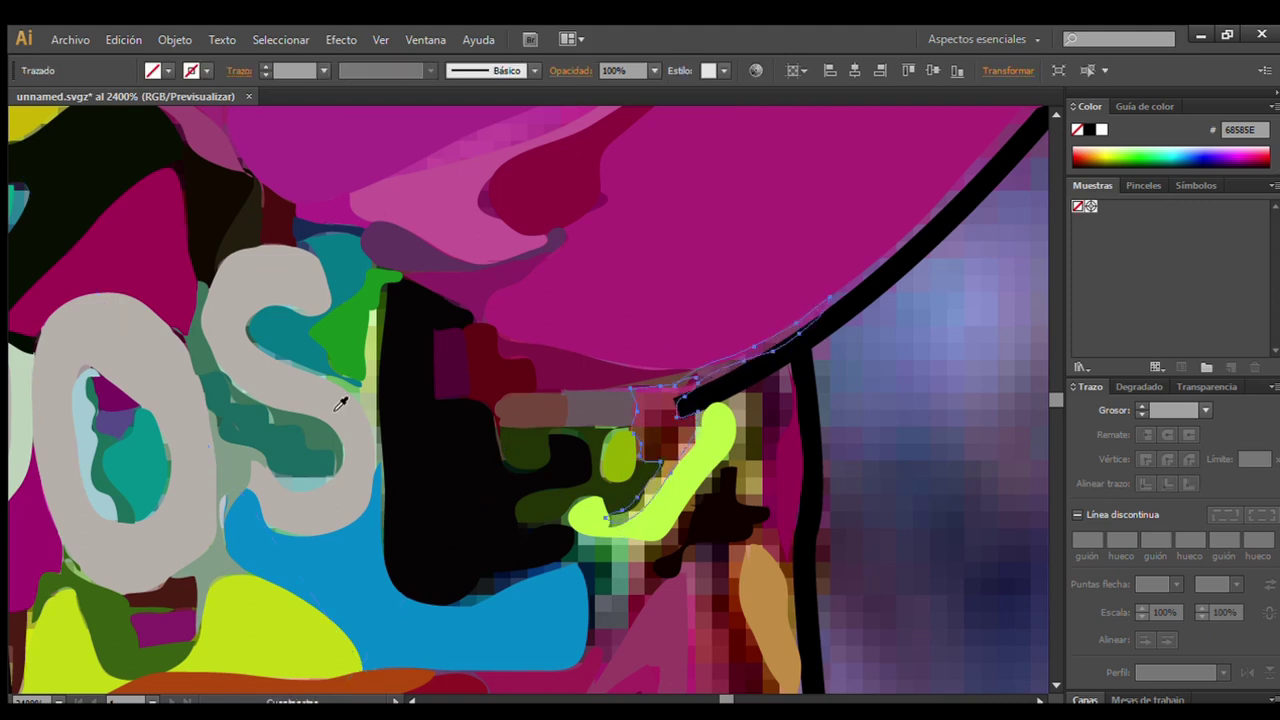
ctrl+click(889, 393)
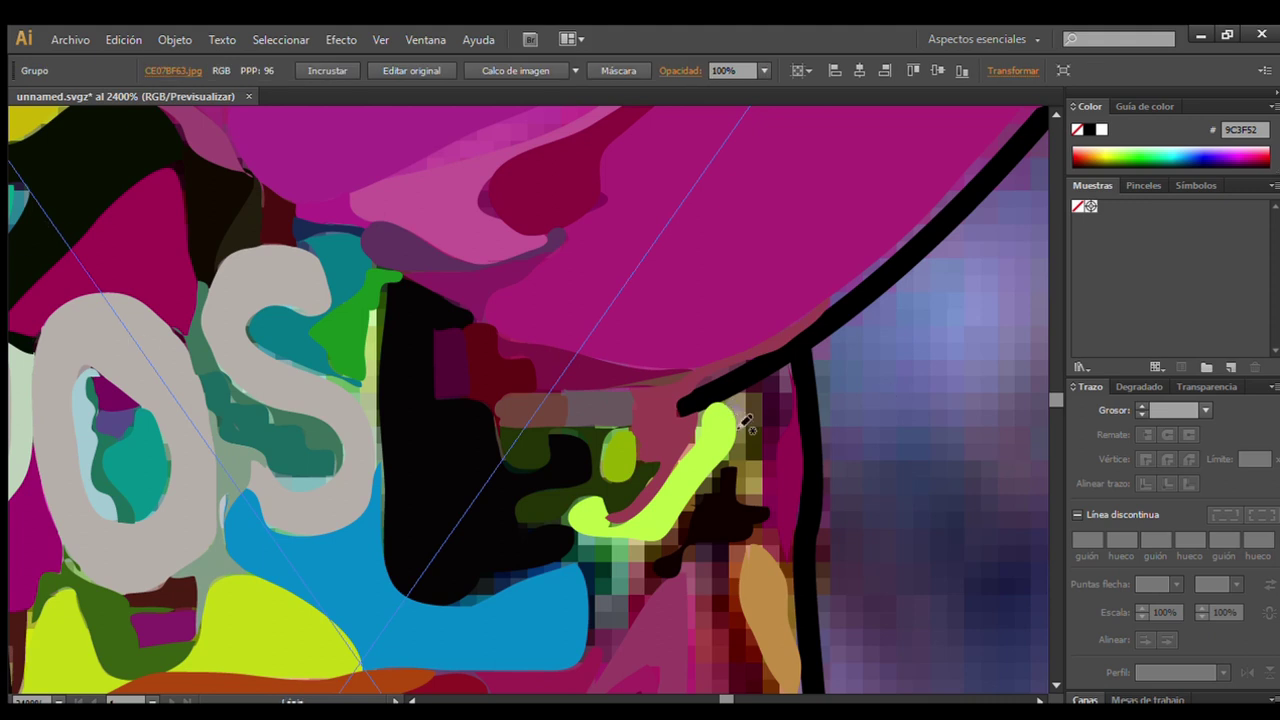
mouse_move(745, 420)
mouse_down()
mouse_move(740, 394)
mouse_move(786, 372)
mouse_move(748, 398)
mouse_up()
ctrl+click(540, 333)
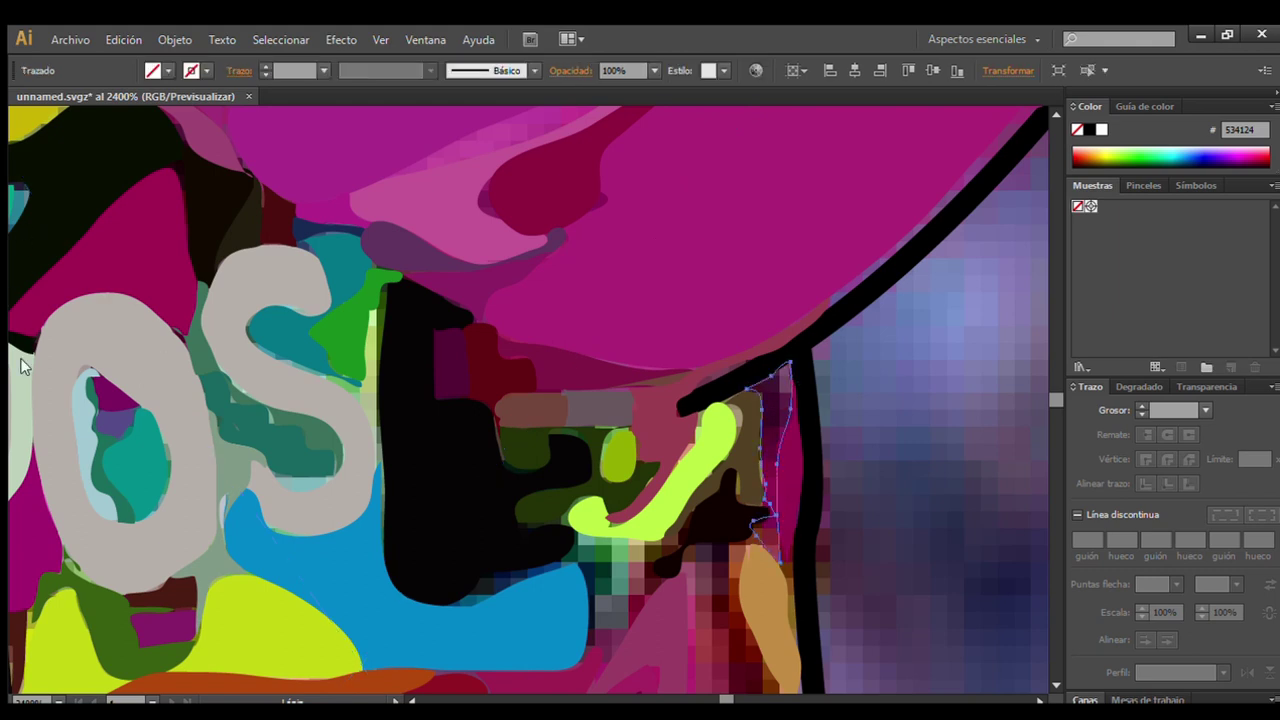
ctrl+click(851, 297)
Trace a dark-blue shape under the black shape and outline along its edge.
scroll(1046, 686, down, 5)
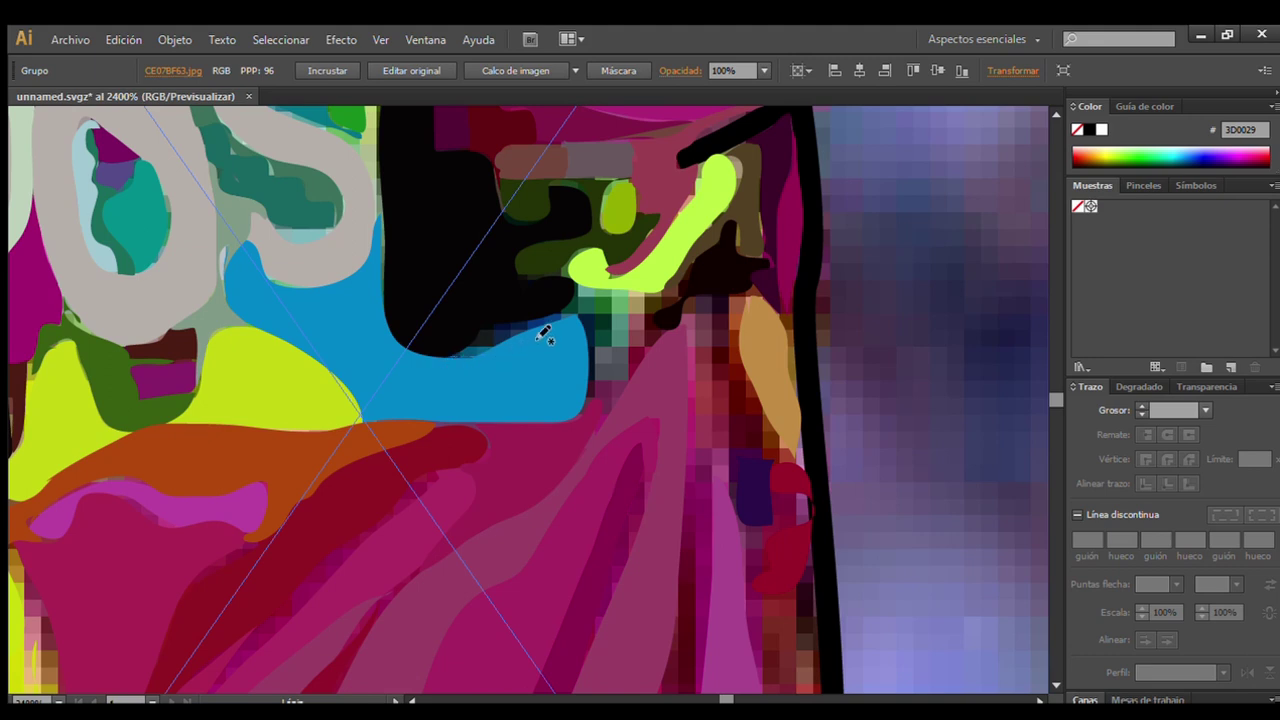
drag(573, 288, 450, 355)
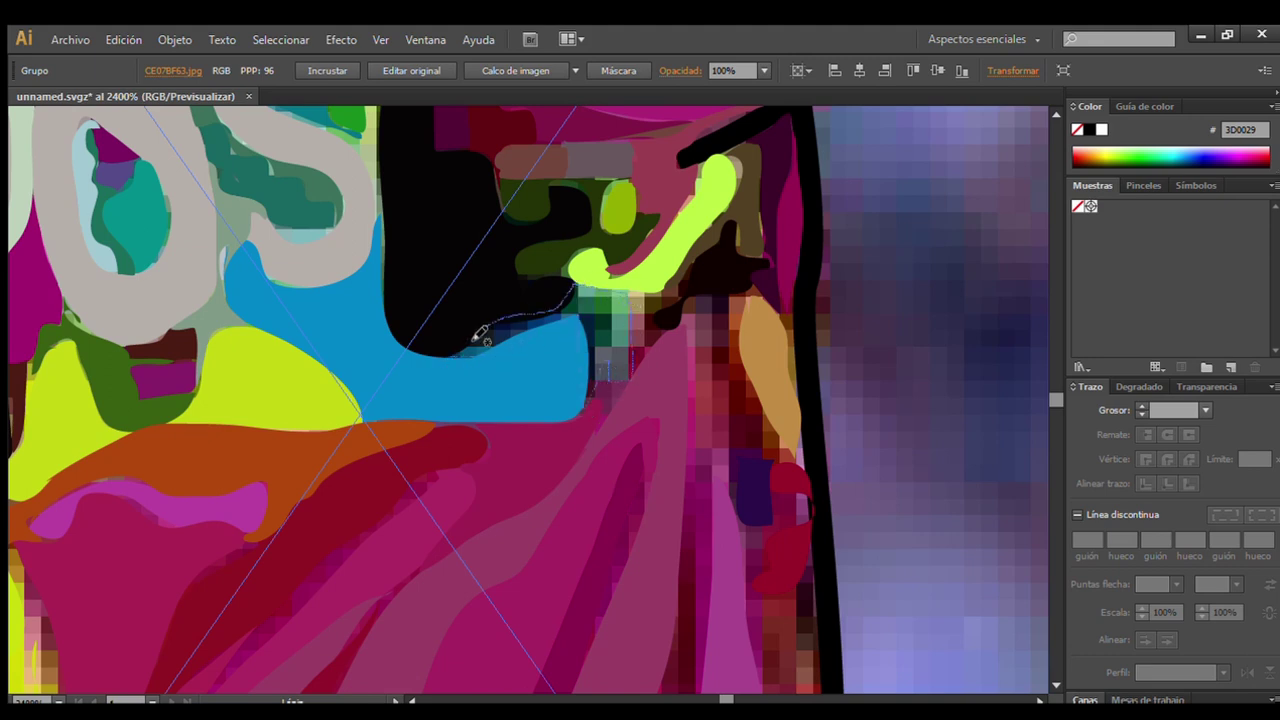
ctrl+click(980, 248)
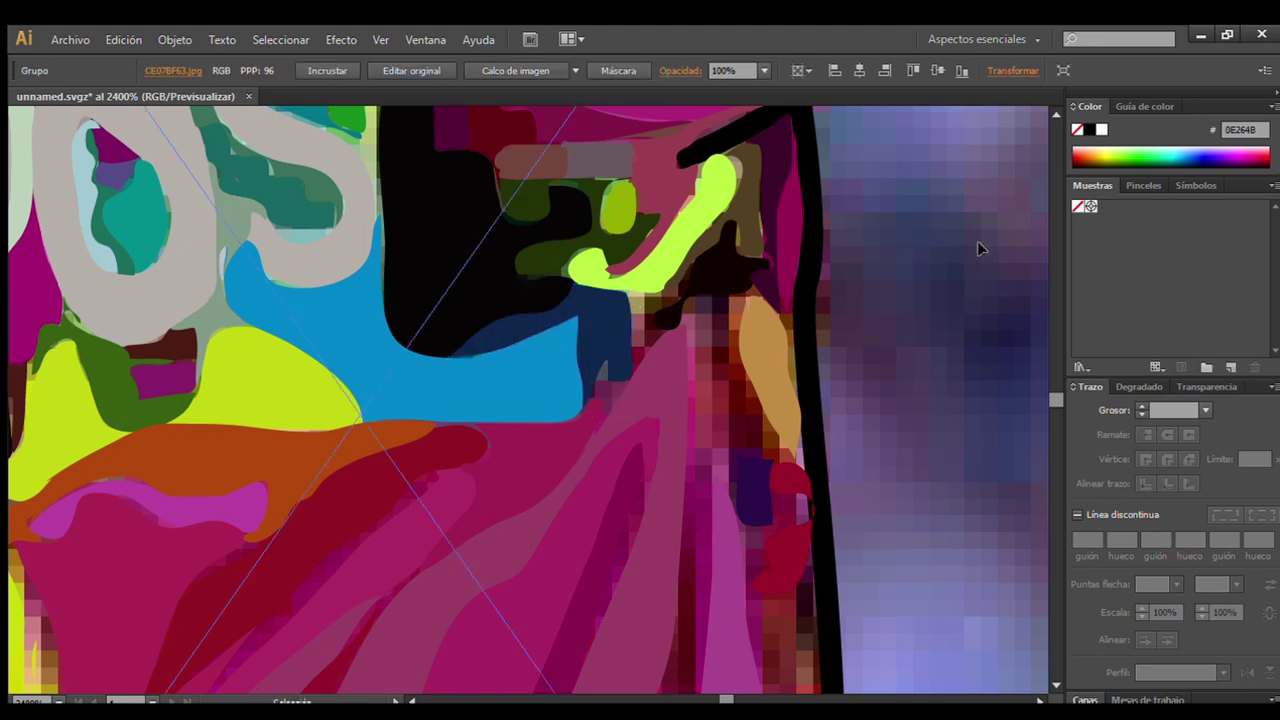
drag(606, 362, 630, 304)
mouse_move(692, 272)
mouse_down()
mouse_move(608, 412)
mouse_move(590, 378)
mouse_up()
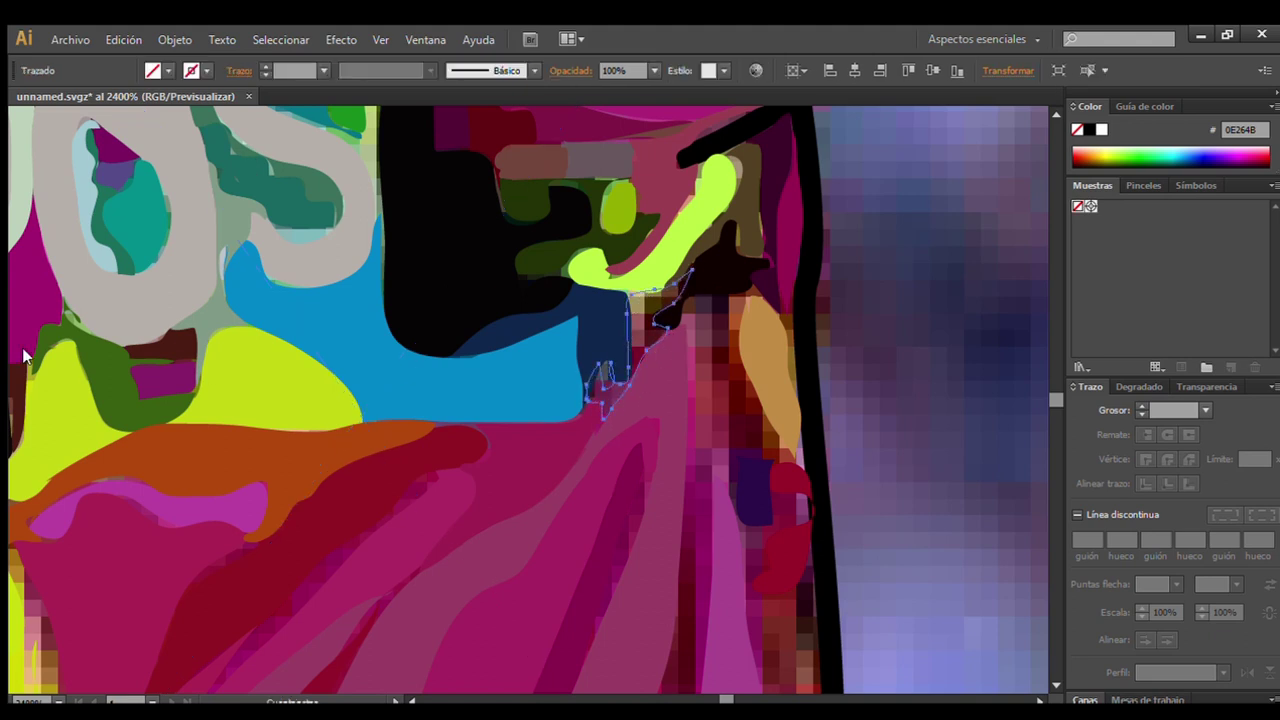
Add a magenta strip down the shirt's right side and trace the long pink fold.
click(1052, 686)
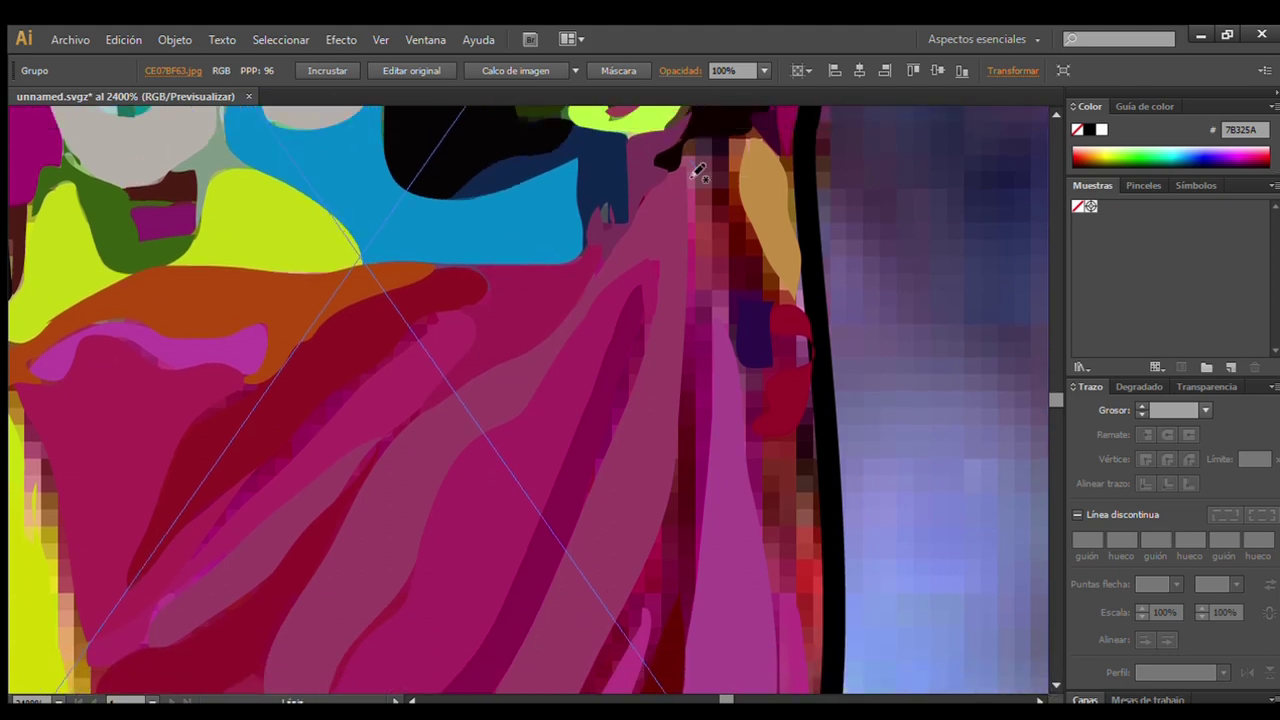
drag(696, 174, 729, 330)
drag(714, 446, 683, 148)
key(v)
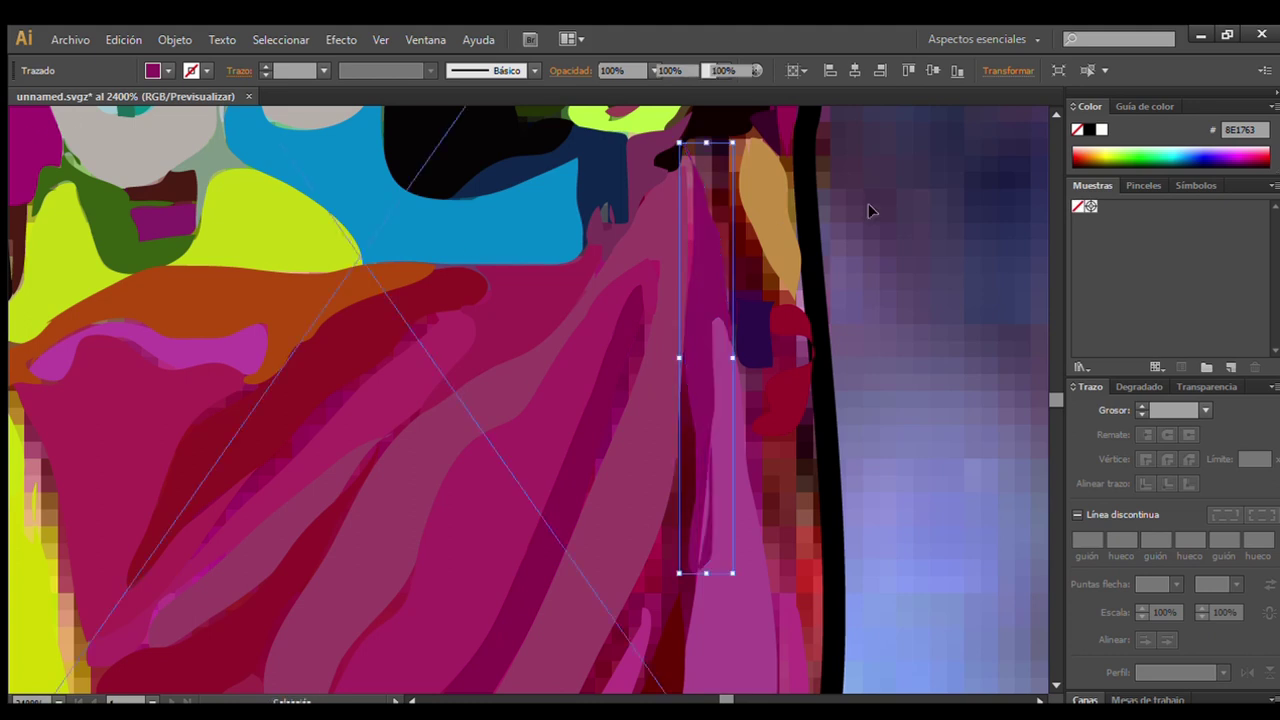
click(493, 417)
key(n)
mouse_move(435, 320)
mouse_down()
mouse_move(310, 415)
mouse_move(435, 320)
mouse_up()
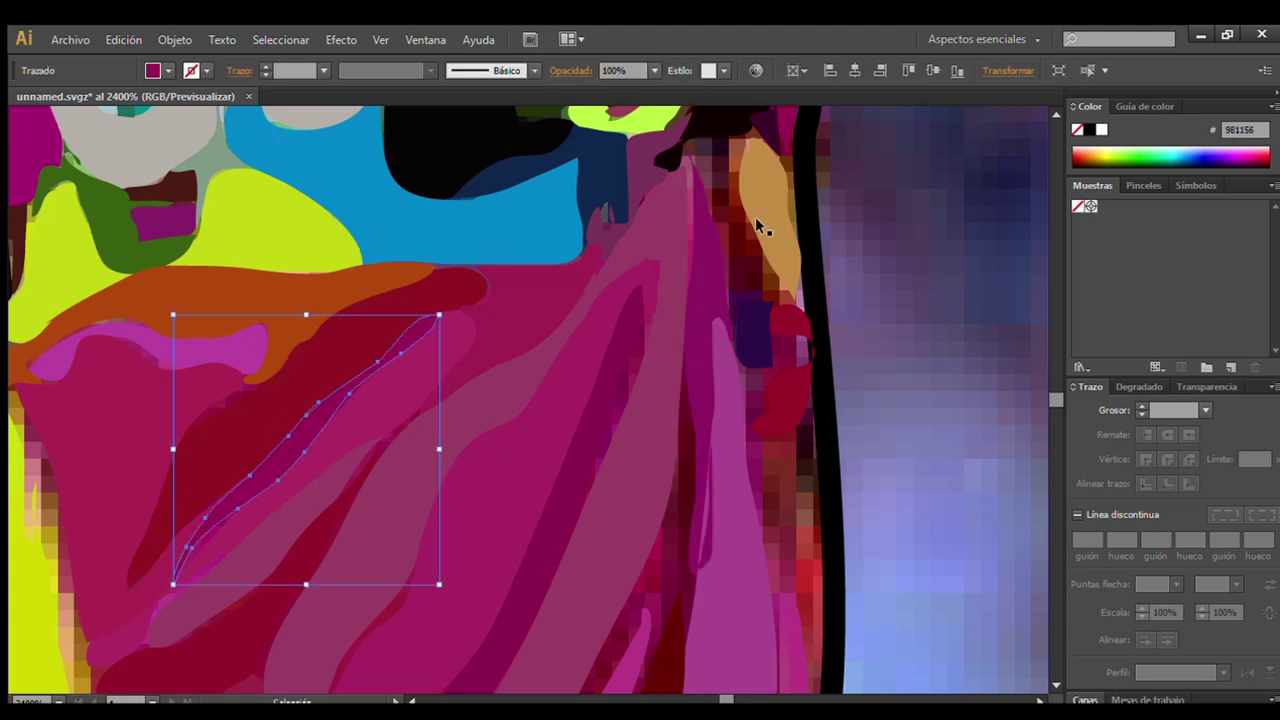
Trace a dark red shape along the purple and tan areas near the black outline.
scroll(1050, 115, up, 2)
scroll(1048, 115, up, 1)
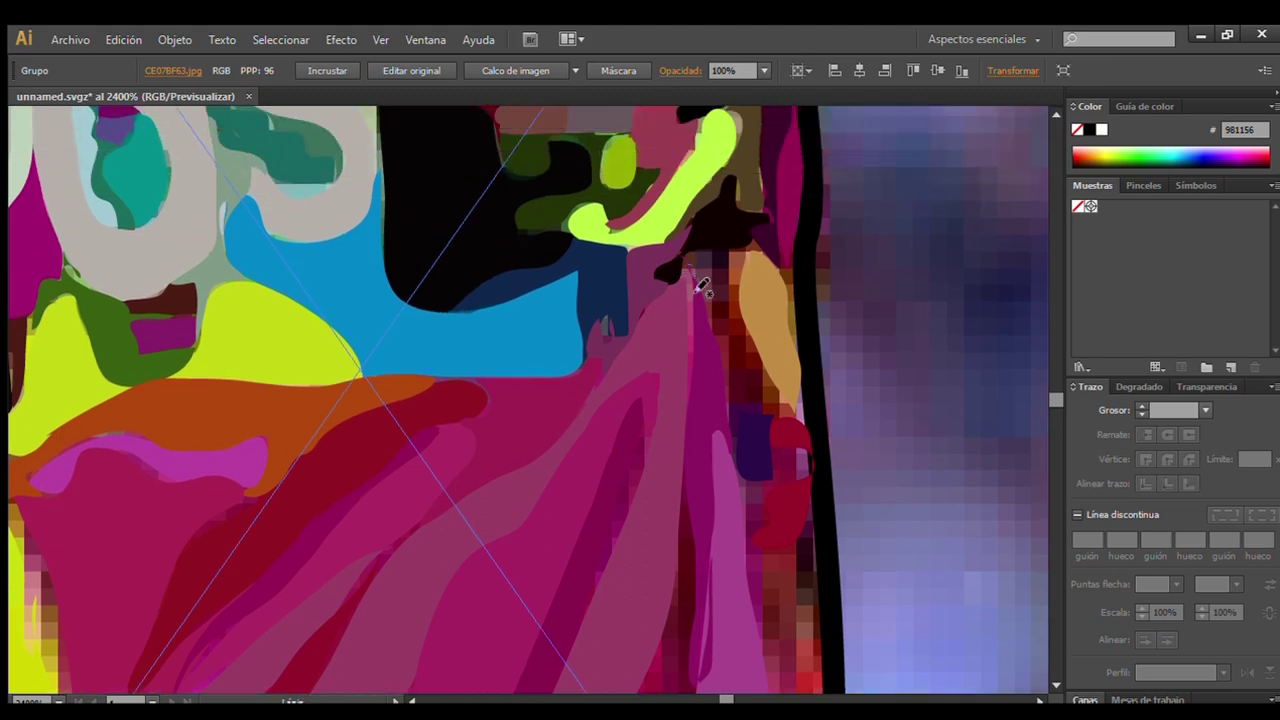
mouse_move(698, 289)
mouse_down()
mouse_move(737, 432)
mouse_move(787, 416)
mouse_move(747, 257)
mouse_move(682, 268)
mouse_up()
click(14, 340)
Add two dark-red slivers along the right side of the red collar shape.
key(ctrl+shift+a)
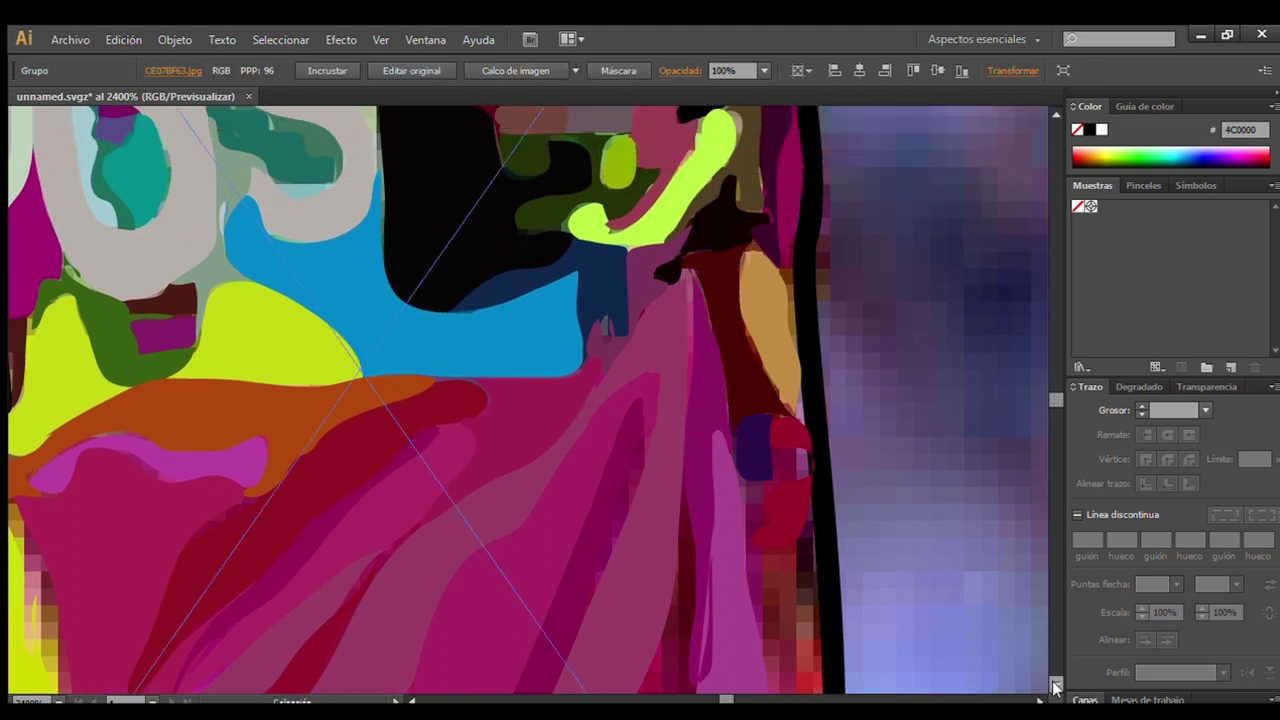
scroll(1055, 686, down, 5)
mouse_move(774, 240)
mouse_down()
mouse_move(808, 277)
mouse_move(803, 337)
mouse_move(760, 391)
mouse_move(735, 231)
mouse_move(772, 197)
mouse_up()
key(ctrl+shift+a)
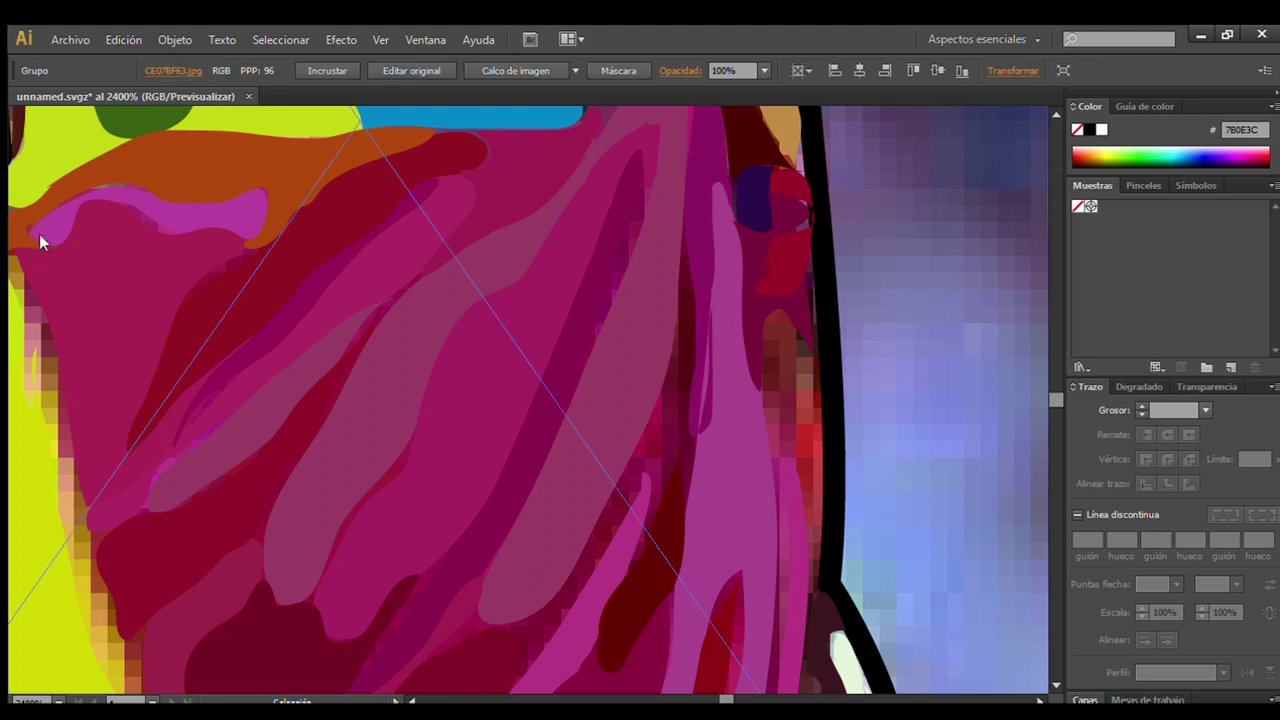
mouse_move(775, 313)
mouse_down()
mouse_move(760, 414)
mouse_move(809, 537)
mouse_move(820, 463)
mouse_move(774, 313)
mouse_up()
key(ctrl+shift+a)
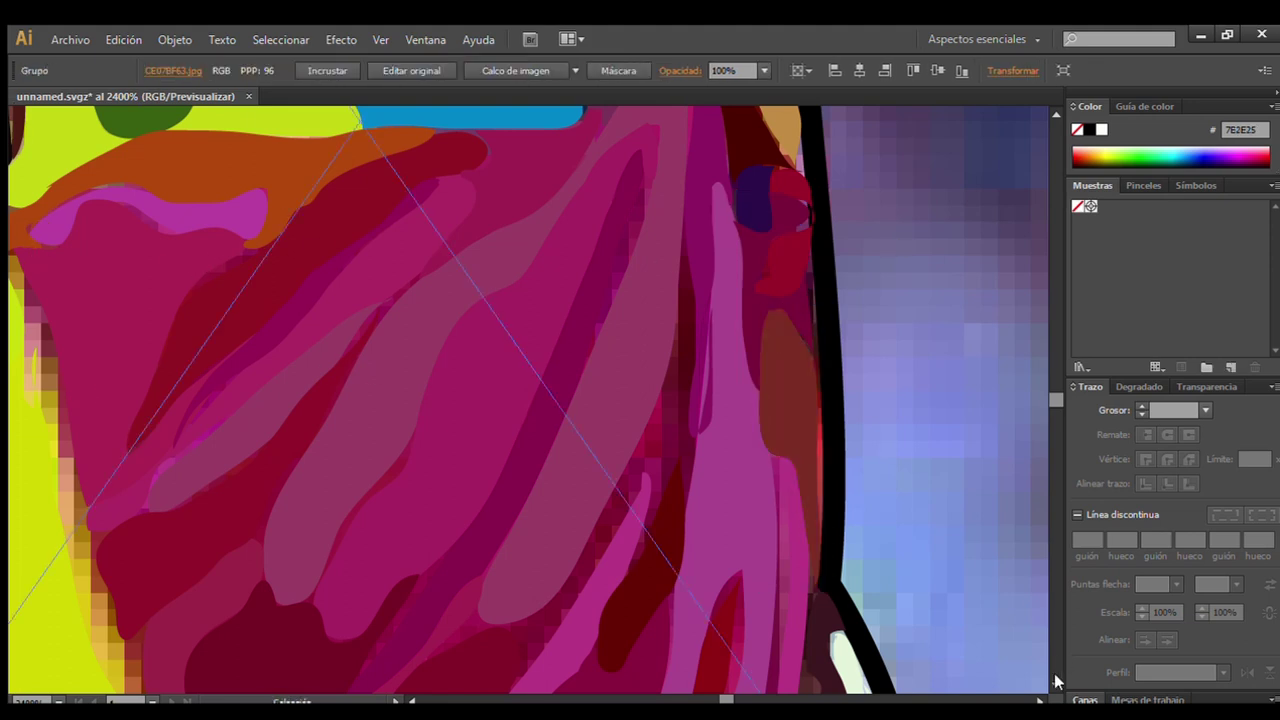
Trace two narrow strips beside the black ear outline.
scroll(1052, 680, down, 3)
mouse_move(690, 127)
mouse_down()
mouse_move(680, 343)
mouse_move(684, 122)
mouse_up()
click(886, 198)
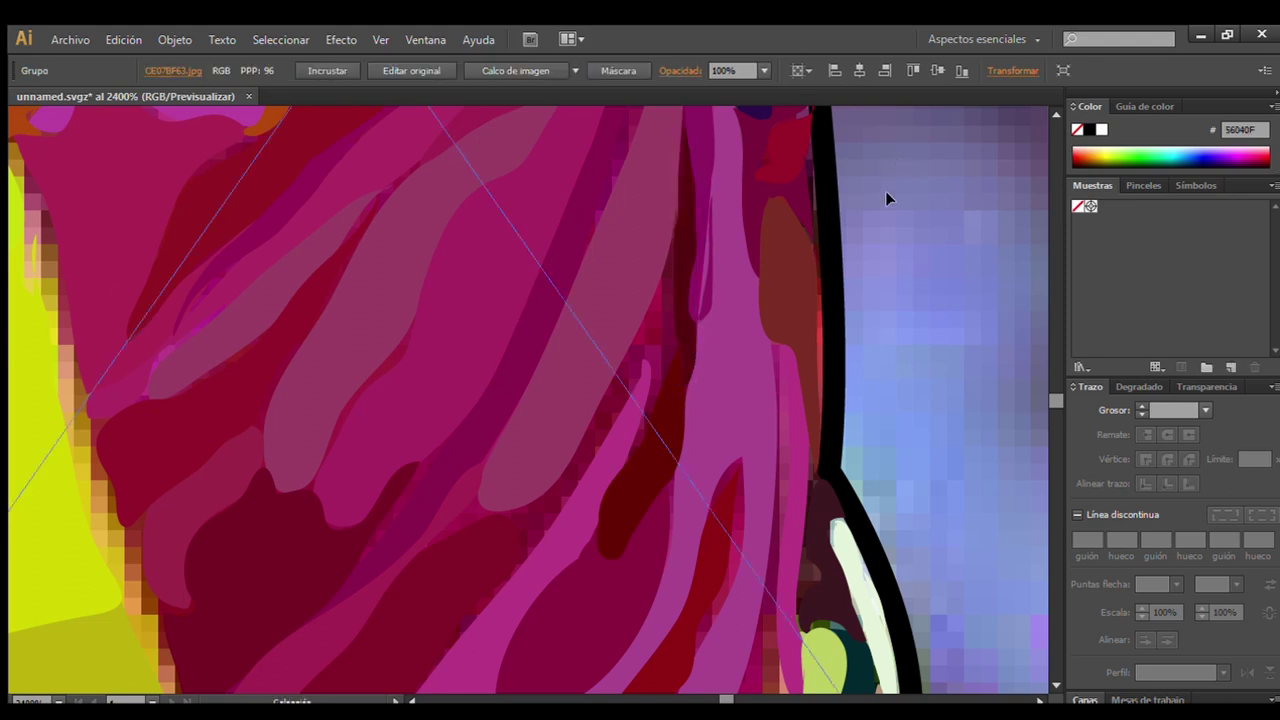
mouse_move(675, 222)
mouse_down()
mouse_move(674, 357)
mouse_move(654, 369)
mouse_move(676, 221)
mouse_up()
click(883, 130)
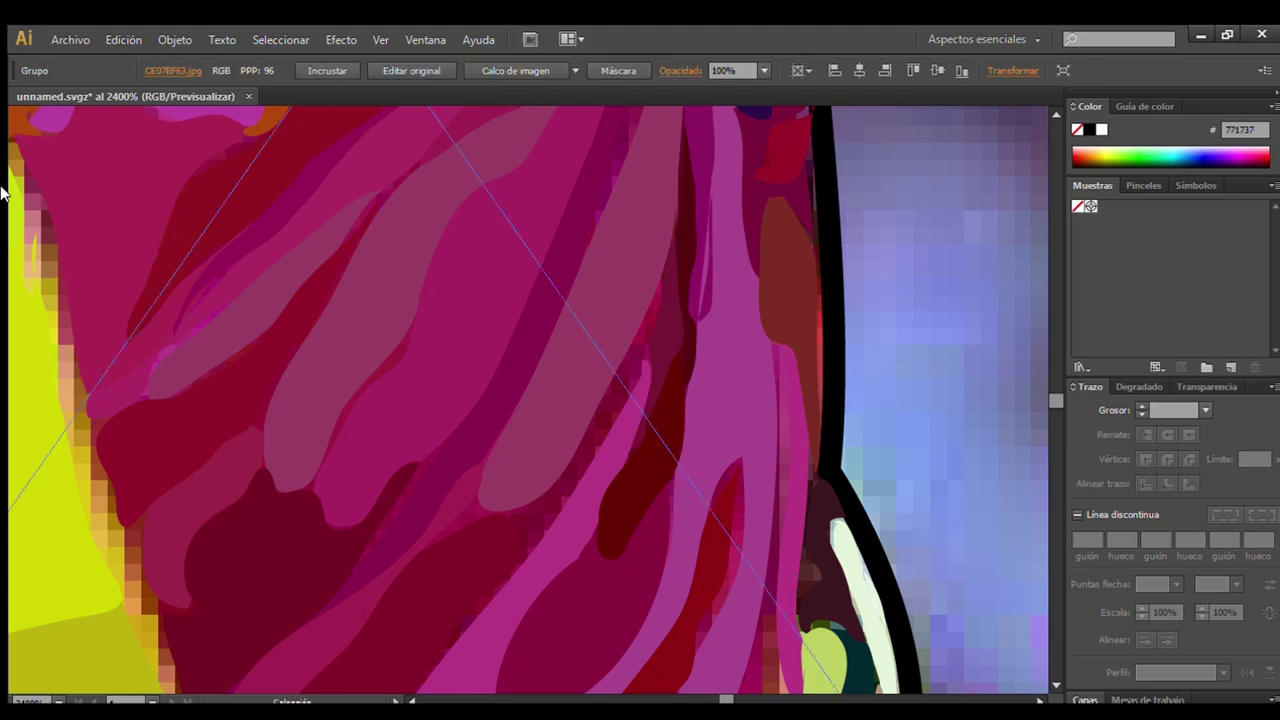
Draw a long fold shape across the shirt and a dark sliver between the folds.
mouse_move(560, 465)
mouse_down()
mouse_move(449, 534)
mouse_move(457, 623)
mouse_move(581, 467)
mouse_up()
drag(656, 292, 658, 268)
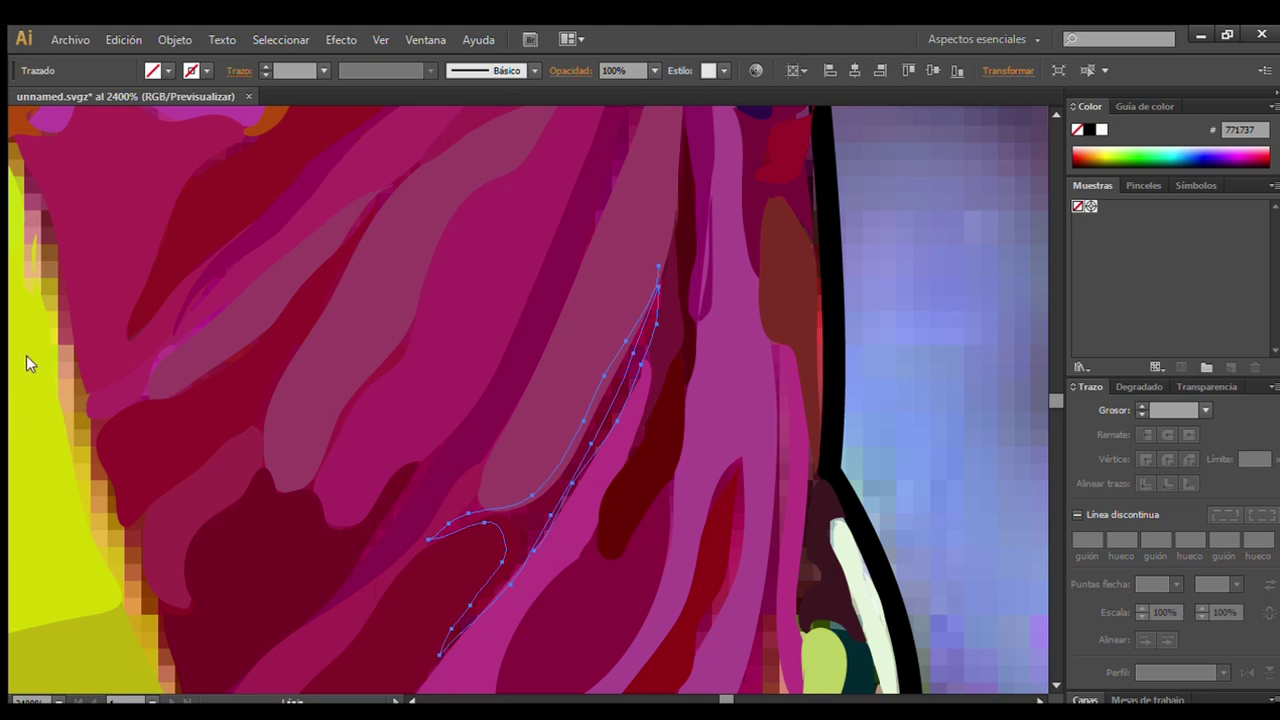
click(14, 118)
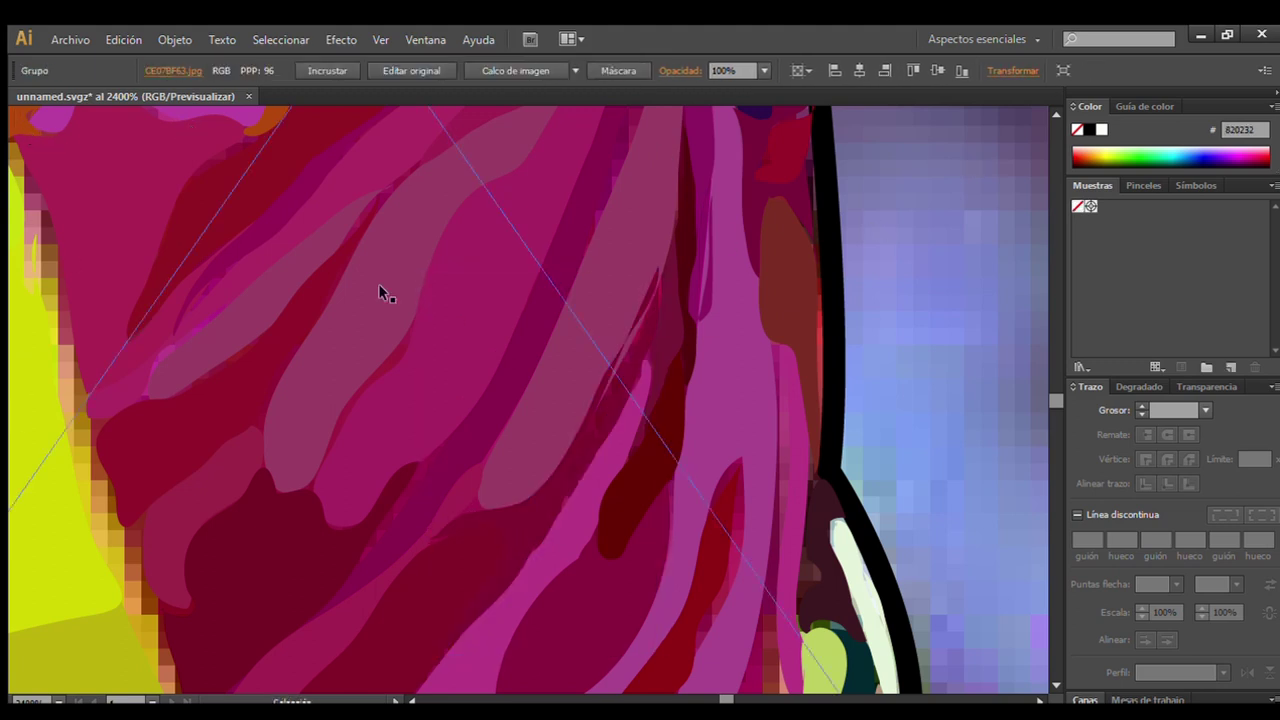
drag(552, 505, 568, 486)
click(934, 237)
Trace a shape along the lower pink edge of the collar.
scroll(1055, 665, down, 2)
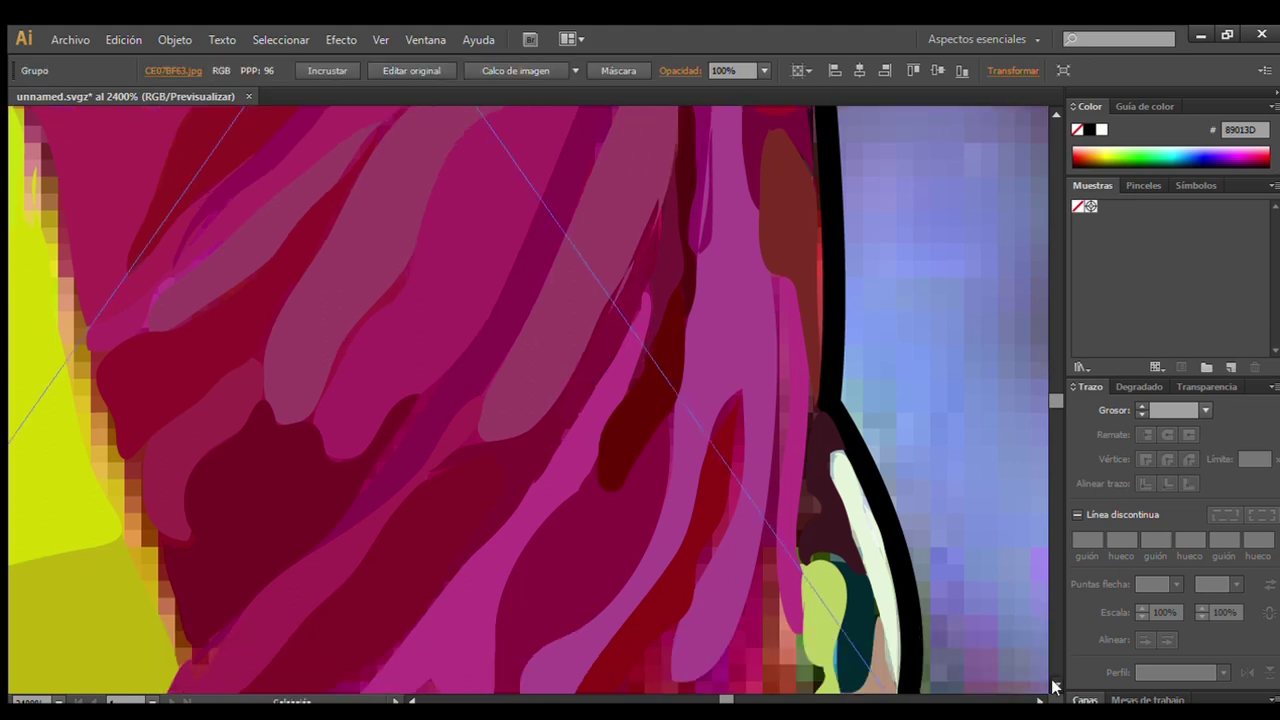
scroll(1055, 670, down, 4)
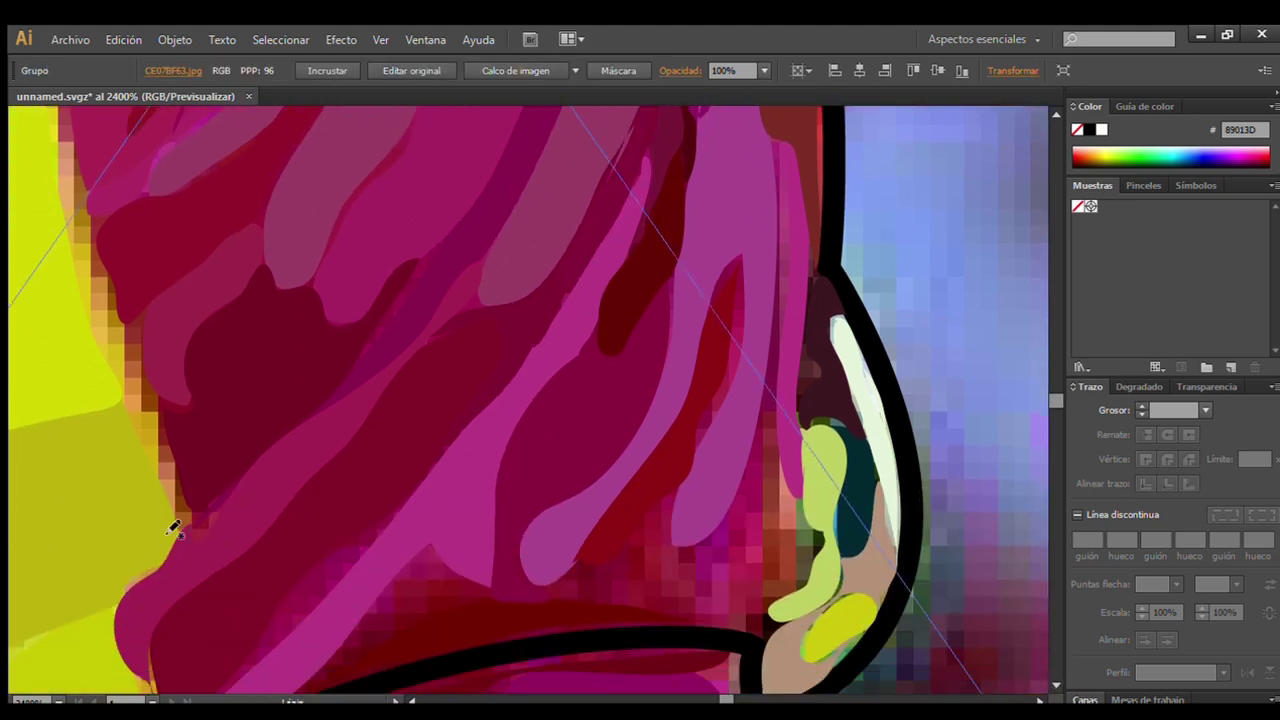
scroll(1068, 668, down, 3)
mouse_move(163, 615)
mouse_down()
mouse_move(363, 392)
mouse_move(172, 602)
mouse_up()
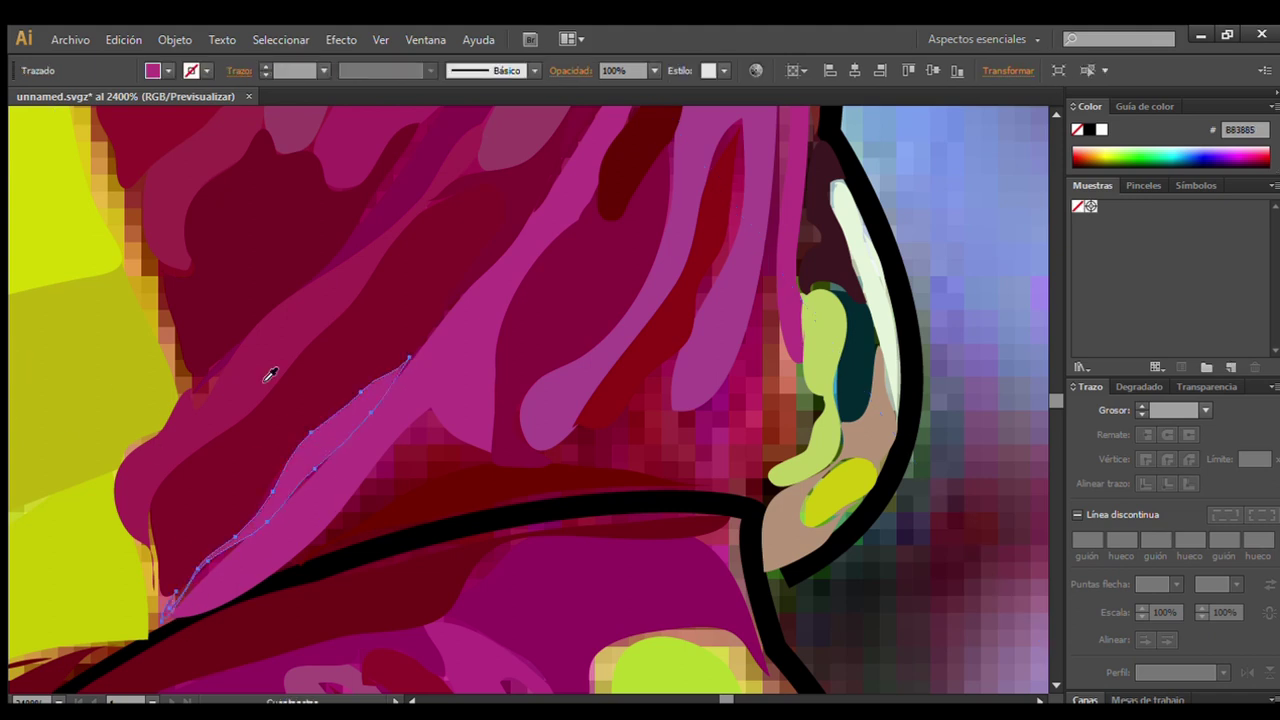
click(1000, 421)
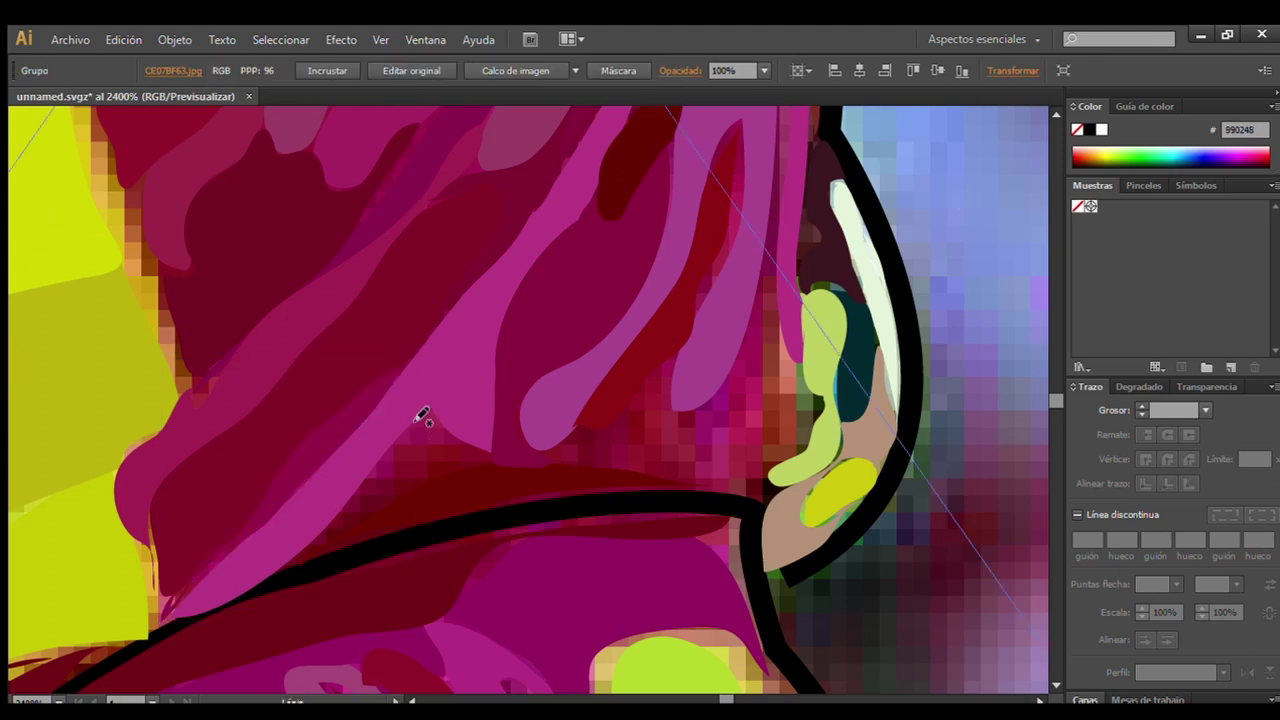
Add a thin shape along the dark-red edge and a small one inside it.
drag(369, 491, 290, 558)
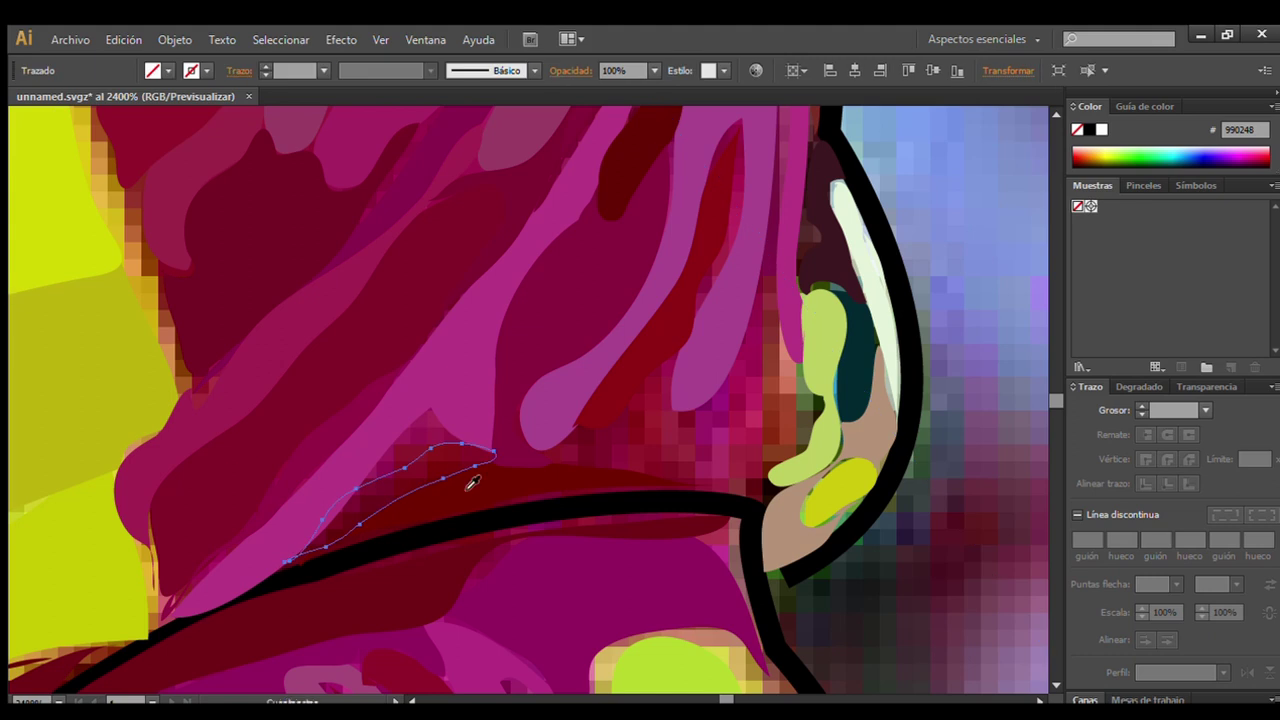
click(47, 212)
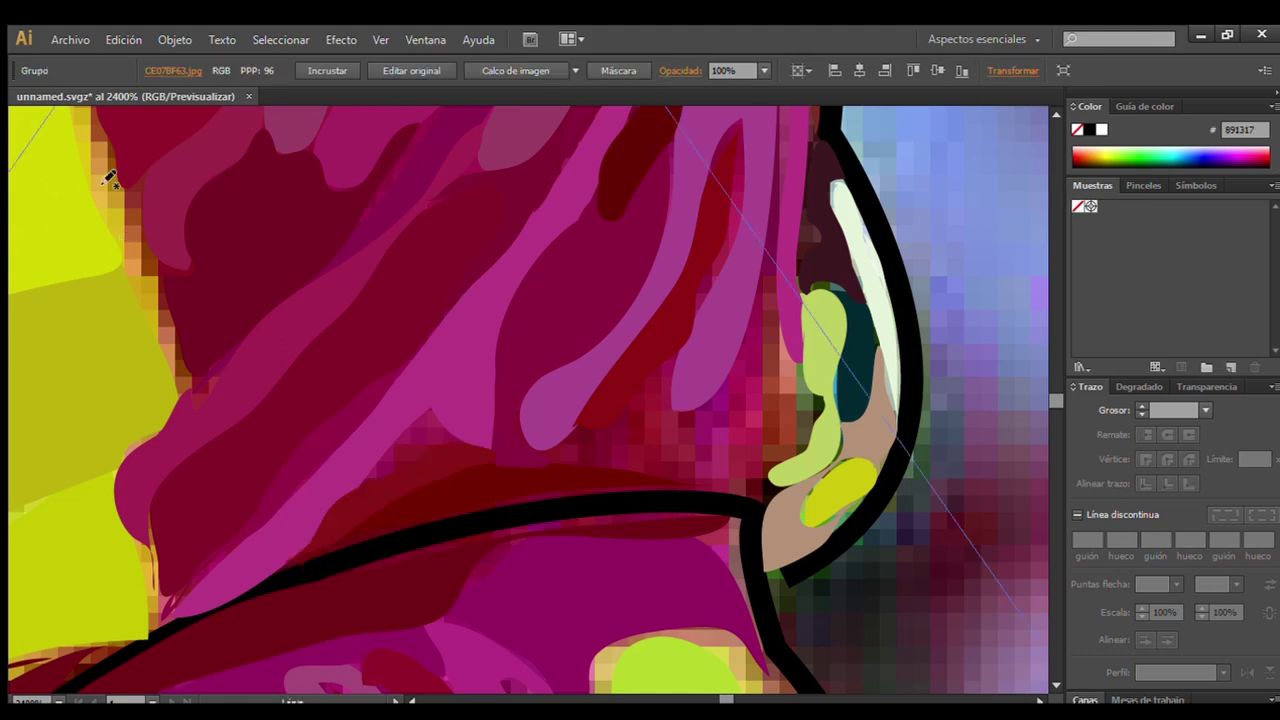
drag(404, 436, 368, 484)
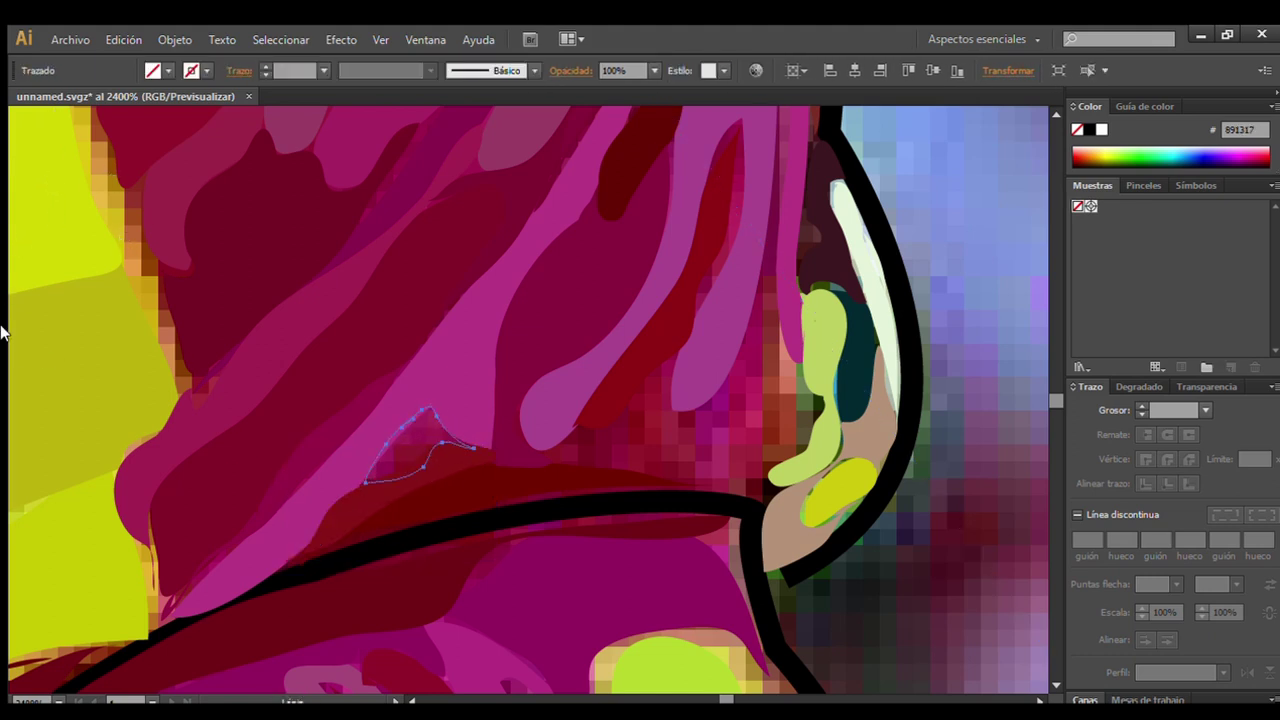
click(35, 280)
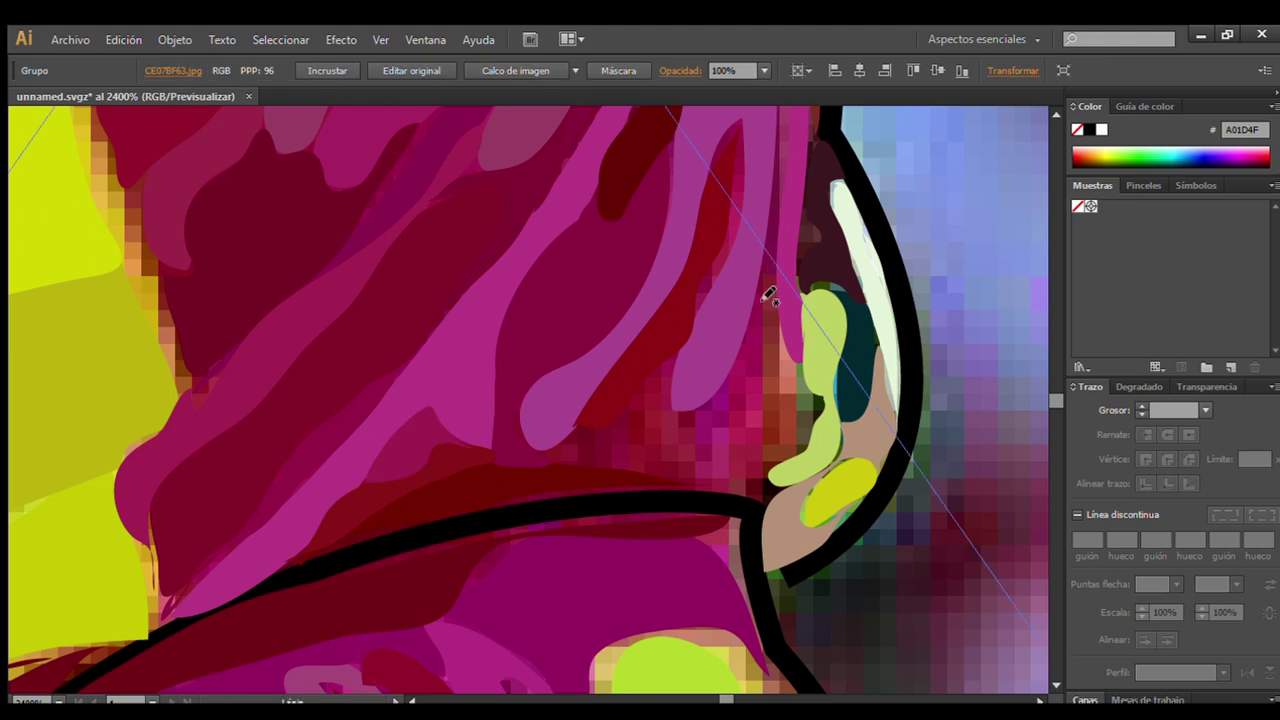
Add a fold-edge shape, a salmon shape and a dark-green shadow beside the green blob.
mouse_move(767, 266)
mouse_down()
mouse_move(774, 280)
mouse_move(768, 262)
mouse_up()
click(921, 157)
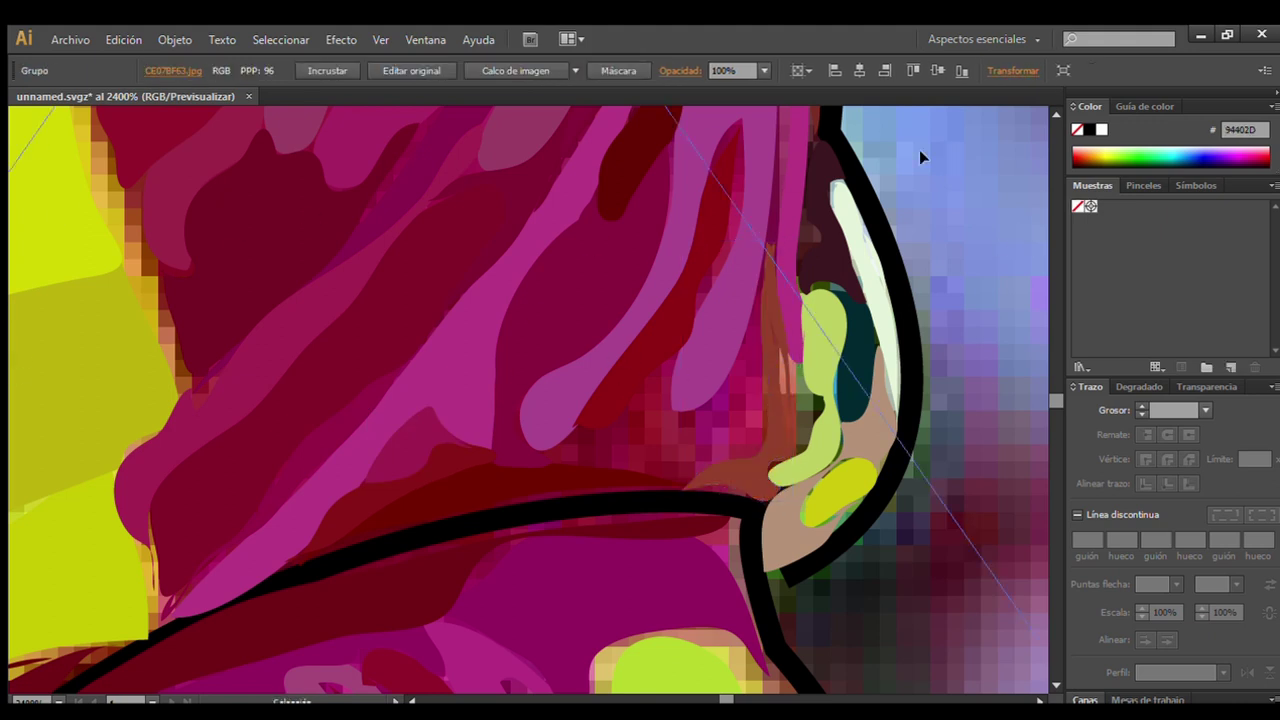
drag(795, 440, 792, 446)
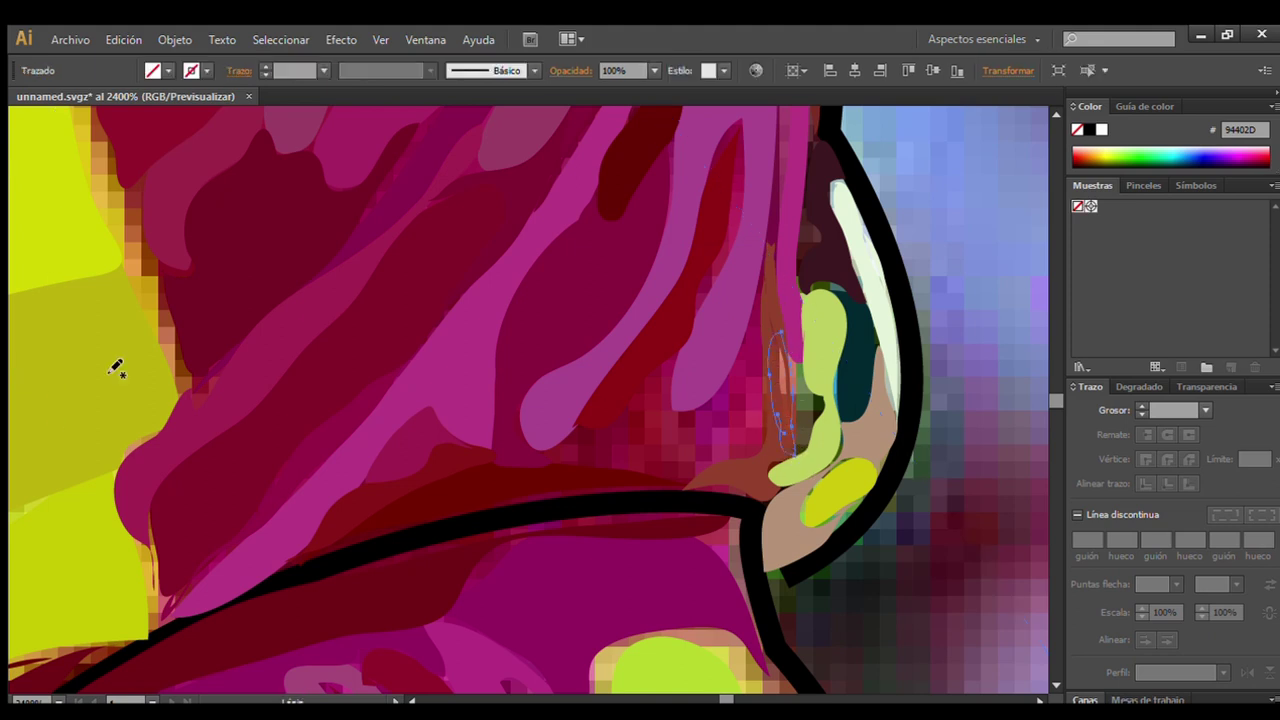
click(3, 316)
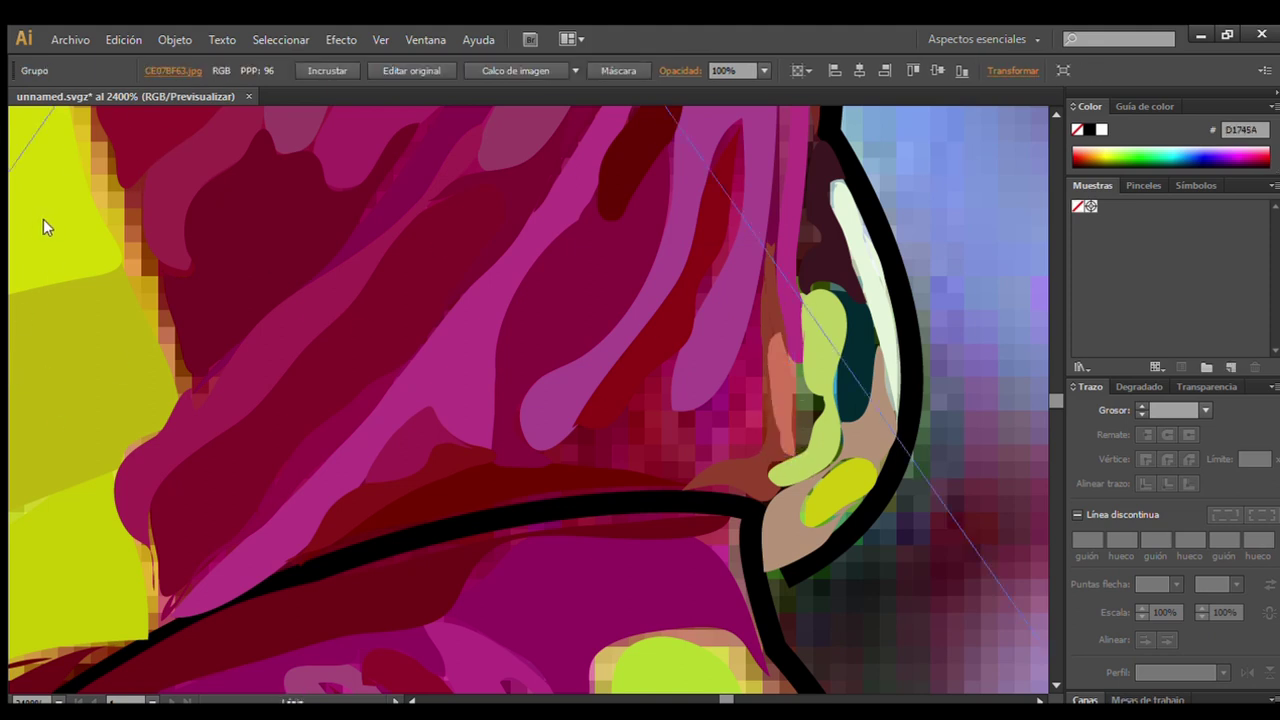
drag(797, 398, 799, 405)
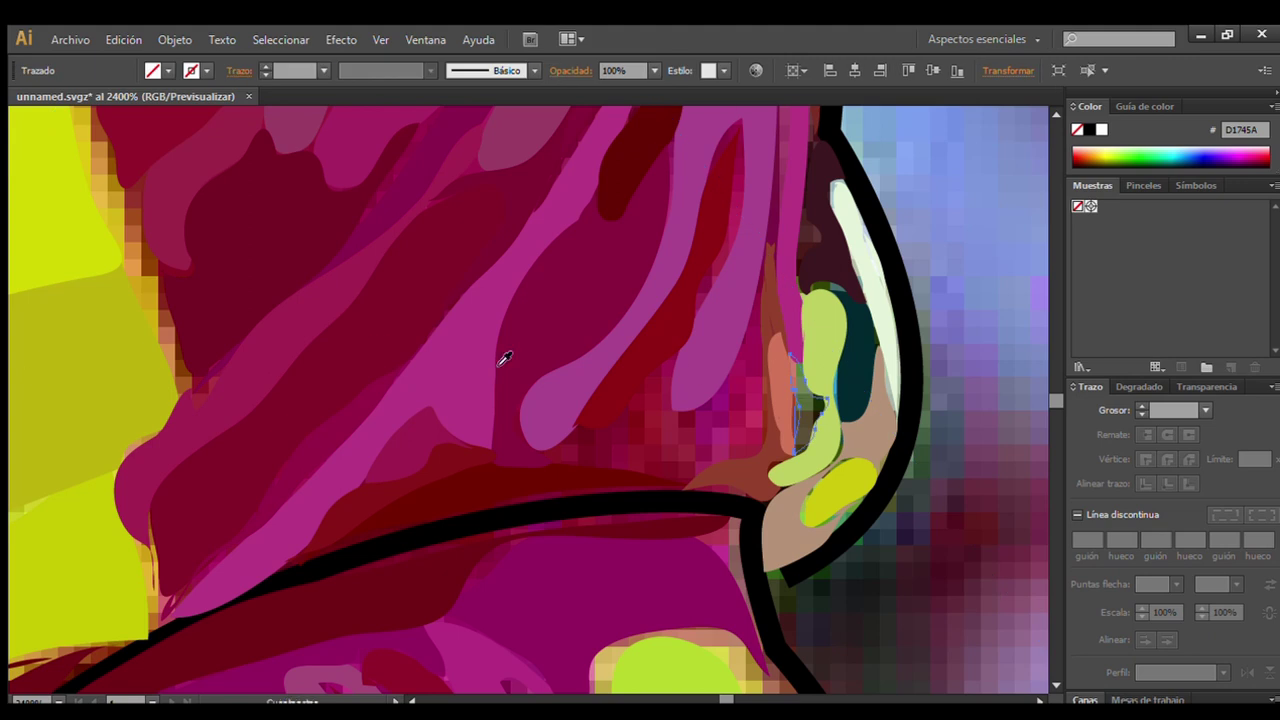
click(143, 177)
Add a dark-crimson collar fold and an upper fold shape coloured from the photo.
mouse_move(666, 386)
mouse_down()
mouse_move(574, 431)
mouse_move(666, 474)
mouse_move(651, 380)
mouse_move(674, 354)
mouse_up()
click(620, 432)
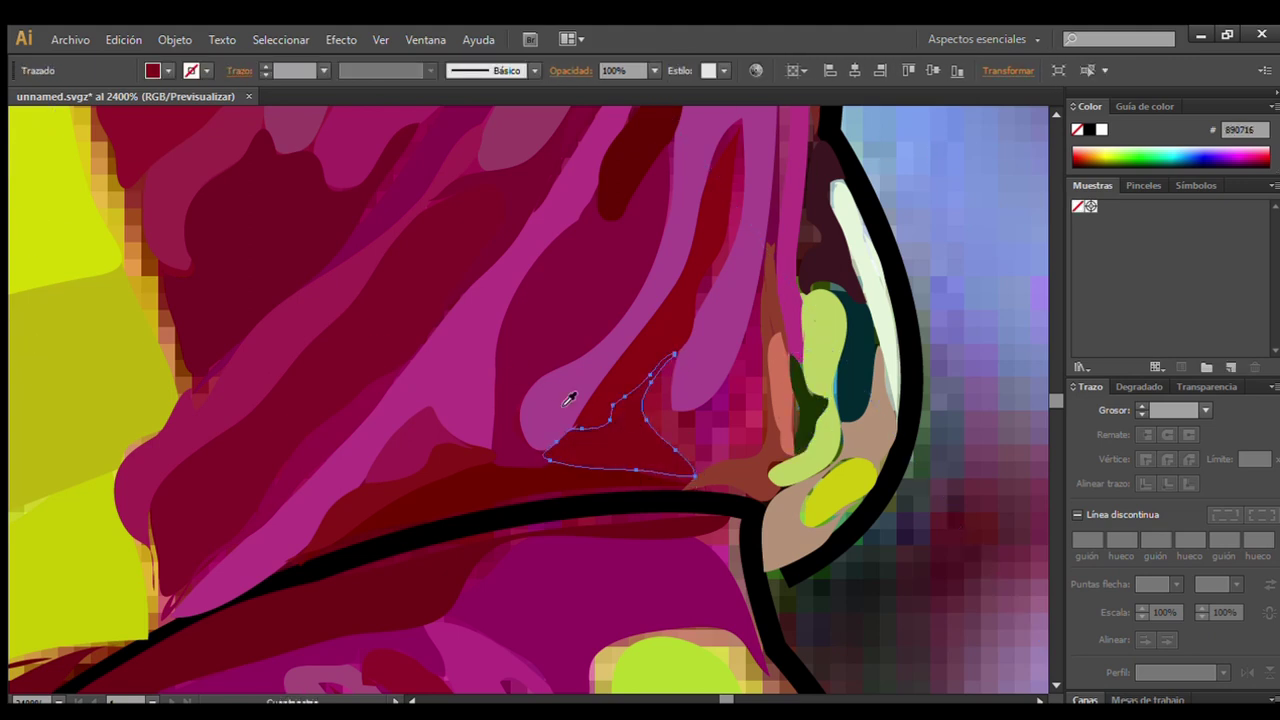
click(49, 224)
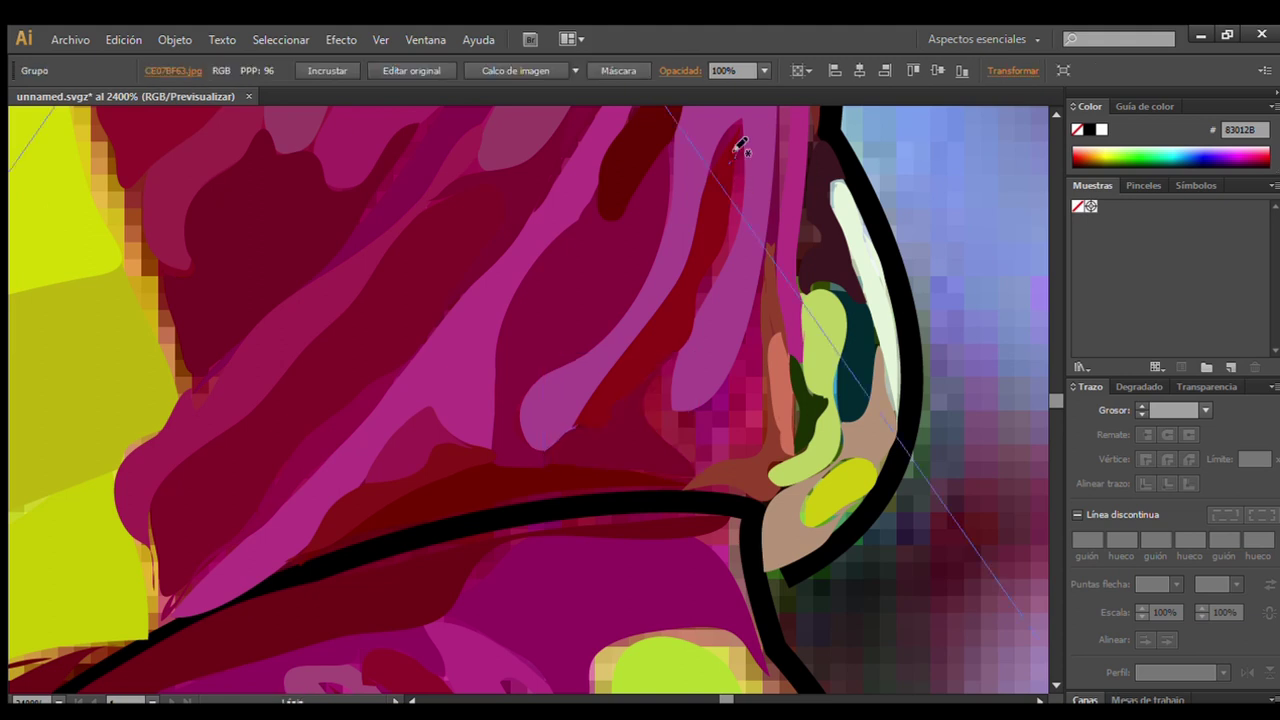
mouse_move(701, 308)
mouse_down()
mouse_move(640, 420)
mouse_move(694, 420)
mouse_move(681, 410)
mouse_up()
click(170, 260)
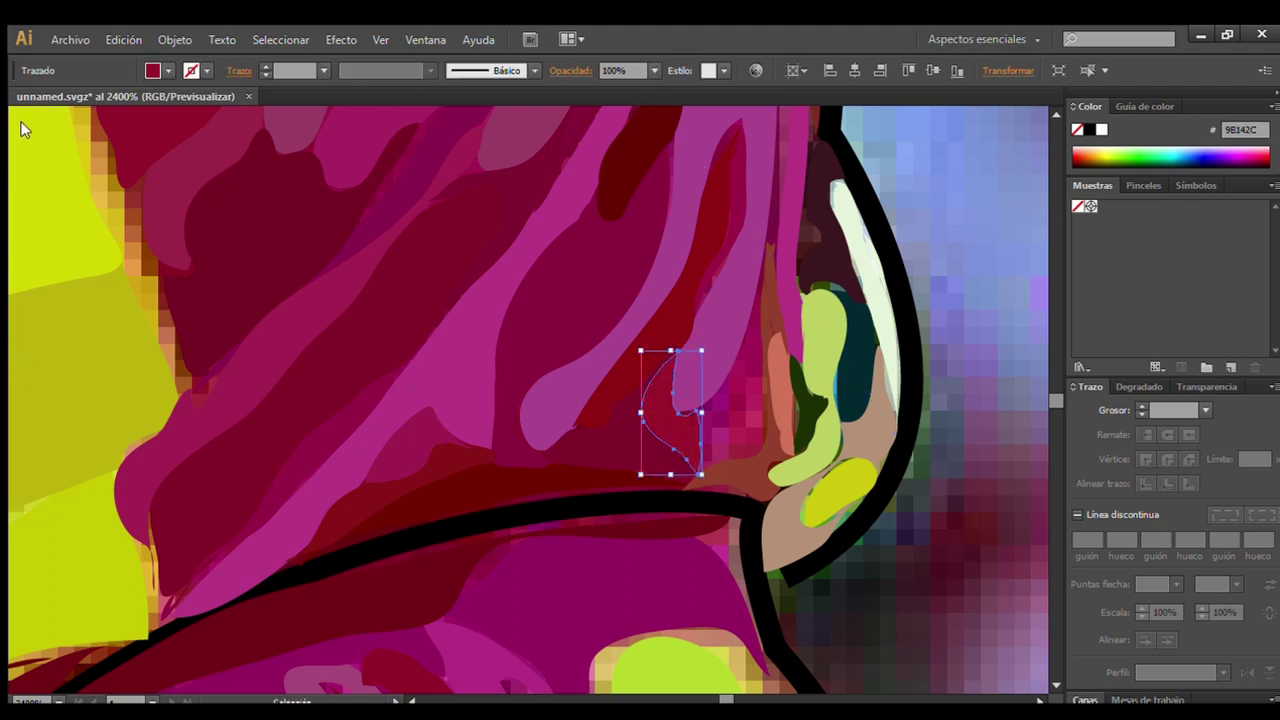
click(10, 247)
Add another crimson collar fold and undo a stray shape near the ear.
mouse_move(772, 258)
mouse_down()
mouse_move(694, 414)
mouse_move(720, 466)
mouse_move(760, 270)
mouse_up()
click(80, 126)
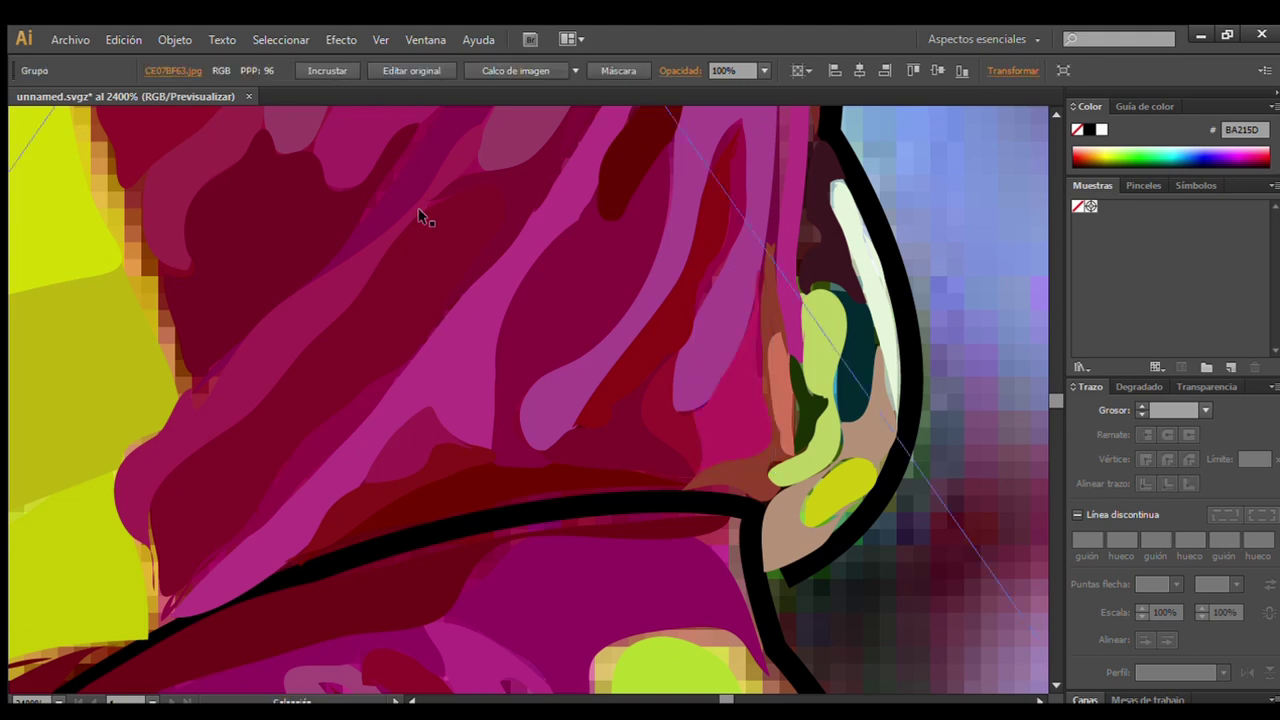
mouse_move(812, 205)
mouse_down()
mouse_move(800, 275)
mouse_move(814, 206)
mouse_up()
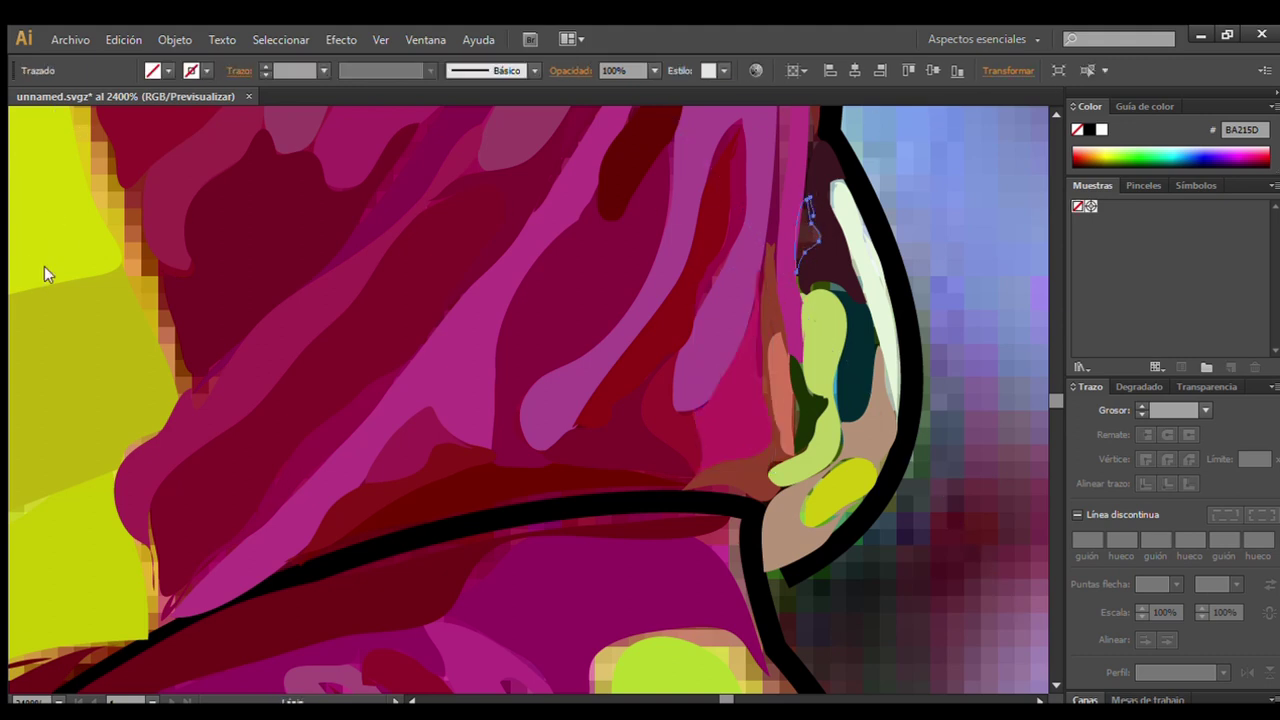
key(ctrl+z)
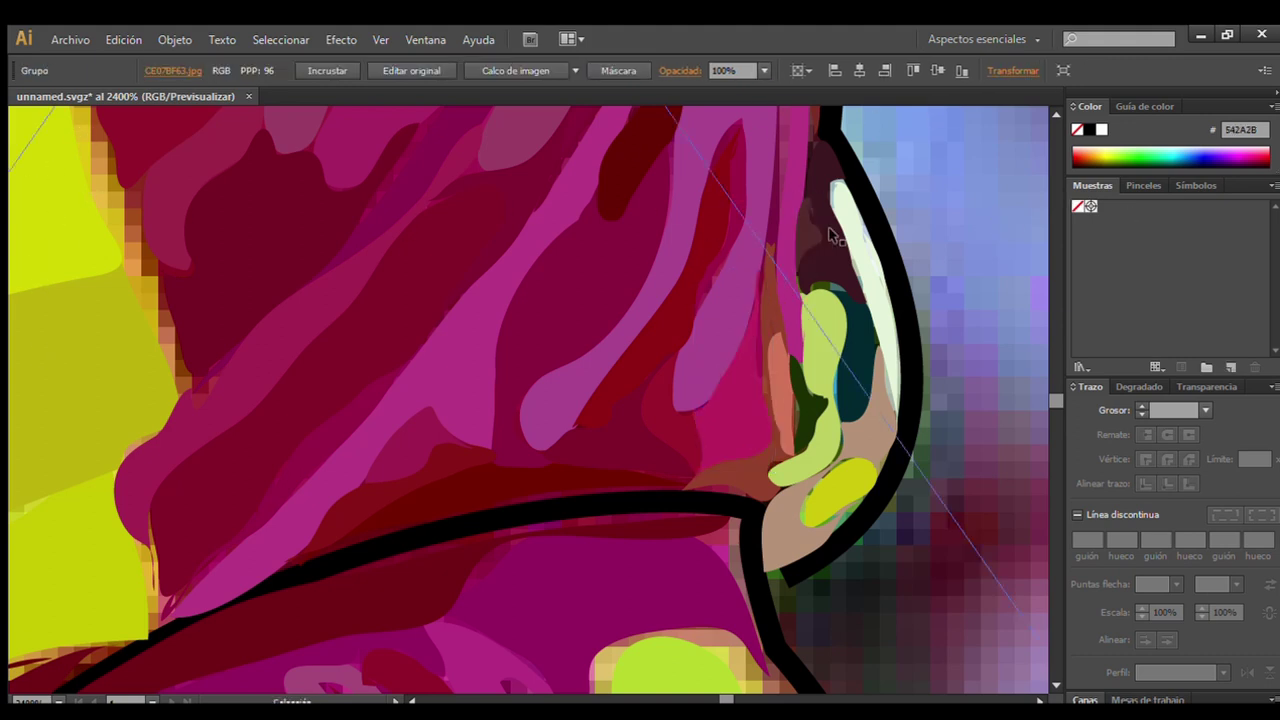
Undo two misdrawn shapes, then trace along the black curve's upper edge.
scroll(33, 200, down, 5)
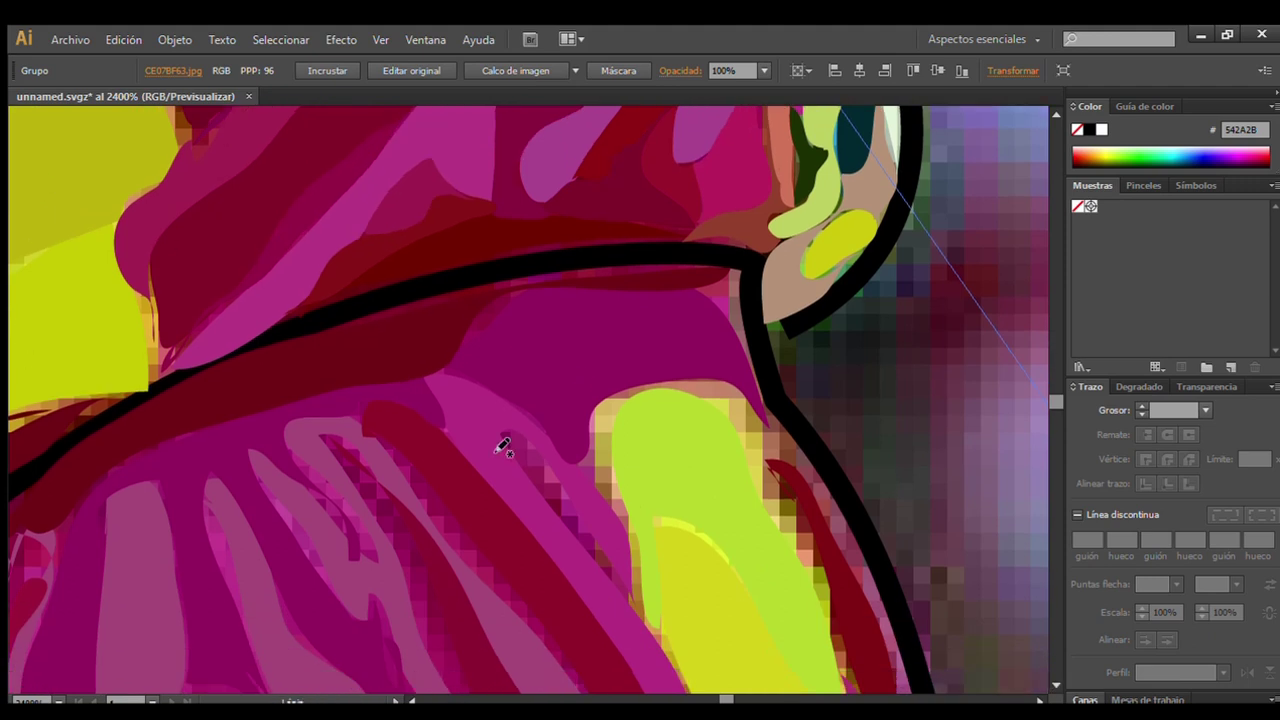
mouse_move(610, 577)
mouse_down()
mouse_move(560, 471)
mouse_move(500, 432)
mouse_up()
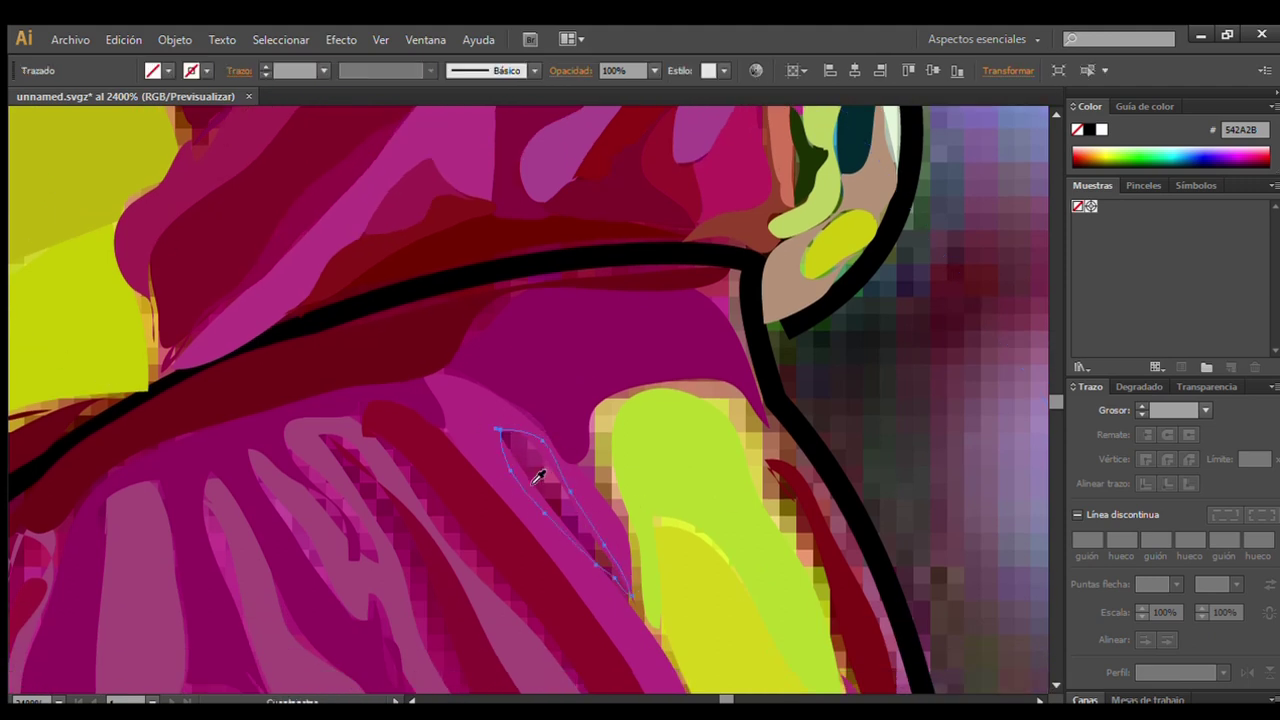
key(ctrl+z)
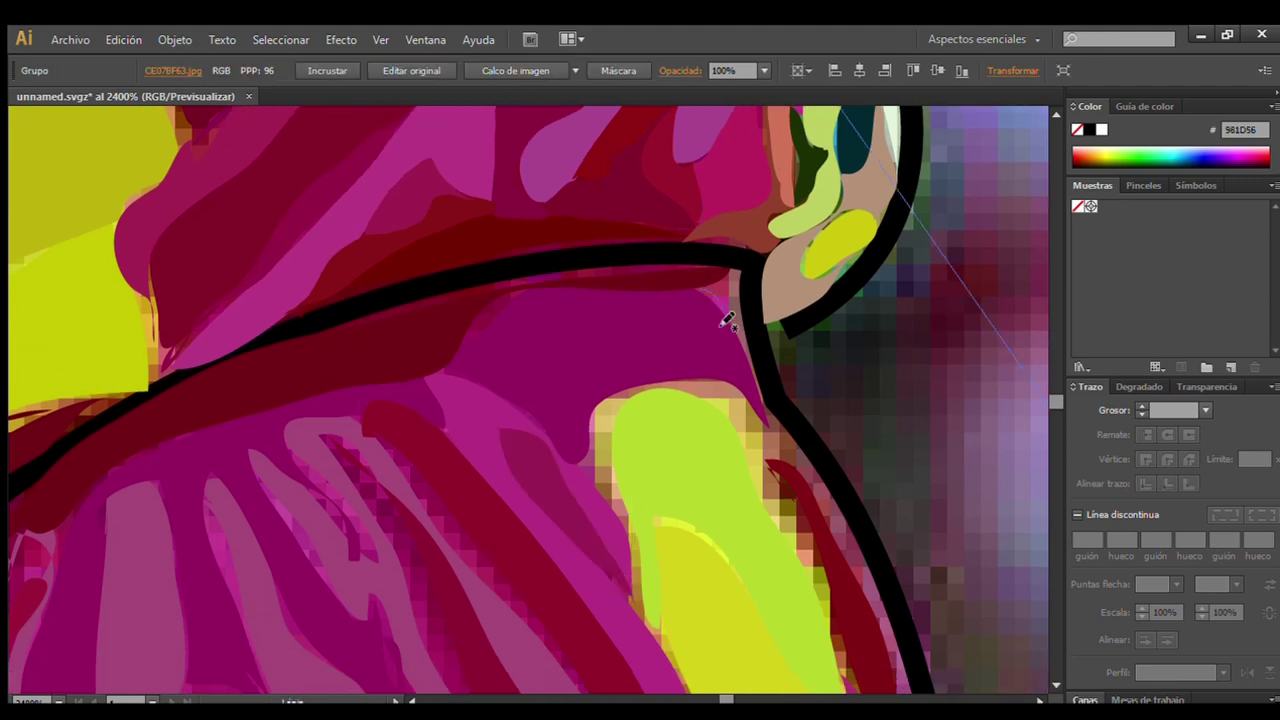
mouse_move(757, 396)
mouse_down()
mouse_move(748, 278)
mouse_move(700, 289)
mouse_up()
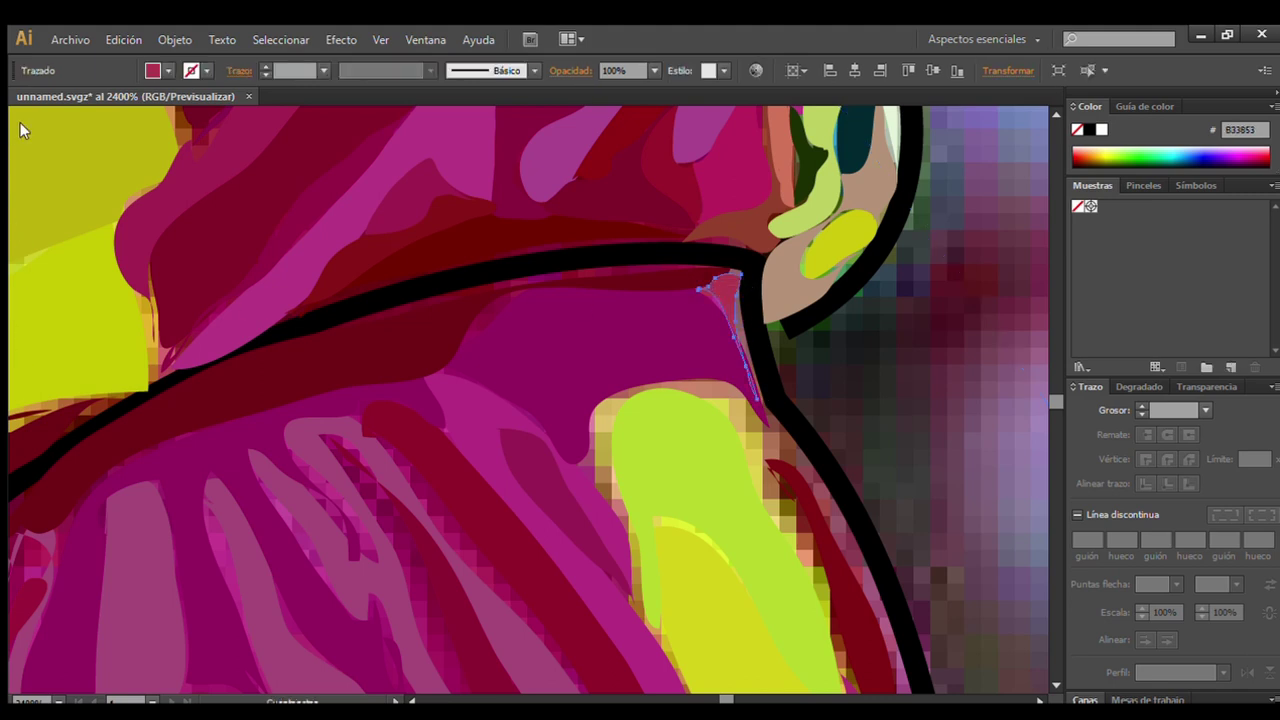
key(ctrl+z)
mouse_move(306, 341)
mouse_down()
mouse_move(700, 266)
mouse_move(310, 325)
mouse_up()
click(1055, 686)
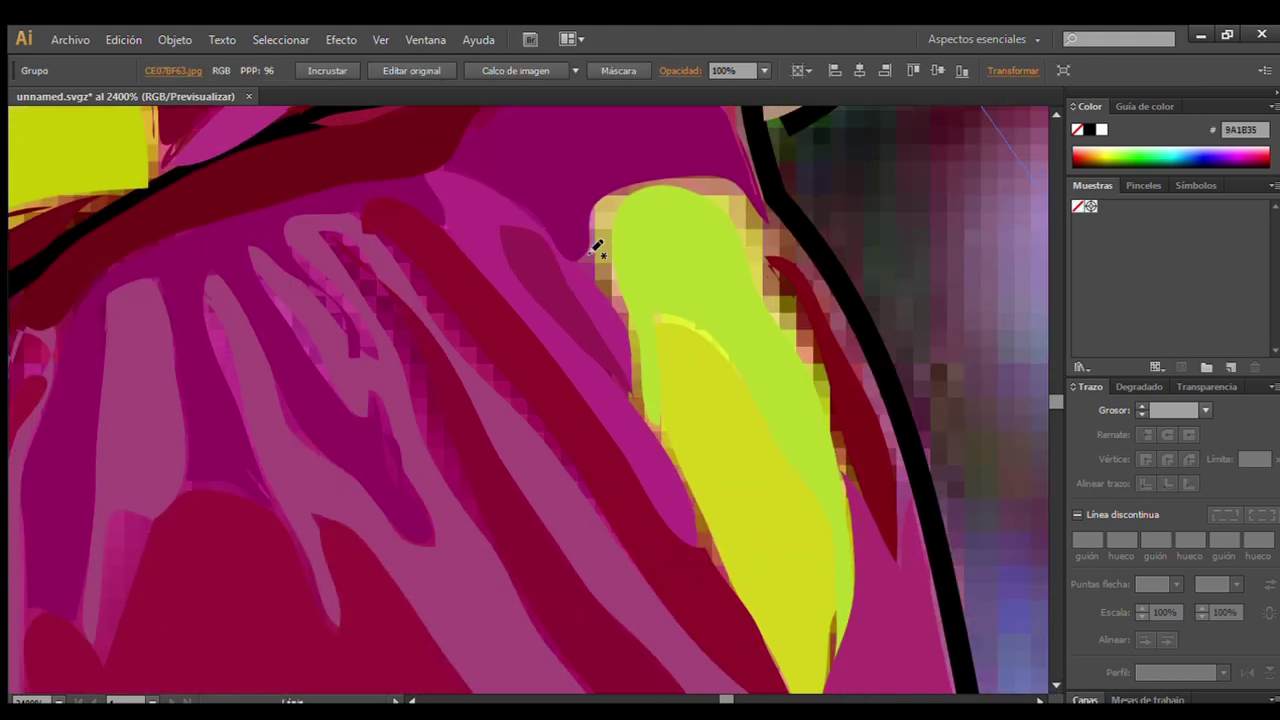
Outline the lime-green shape's edge in olive and trace along the dark-red stripe.
drag(595, 249, 628, 397)
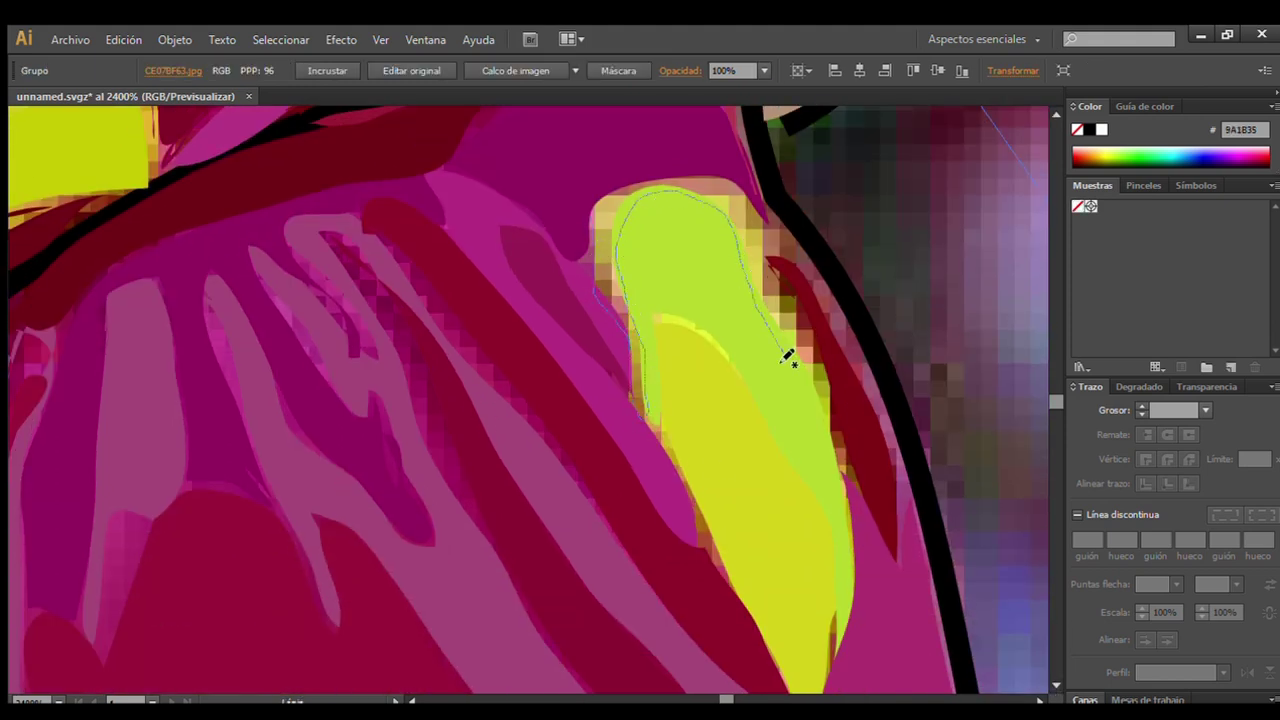
drag(686, 178, 660, 180)
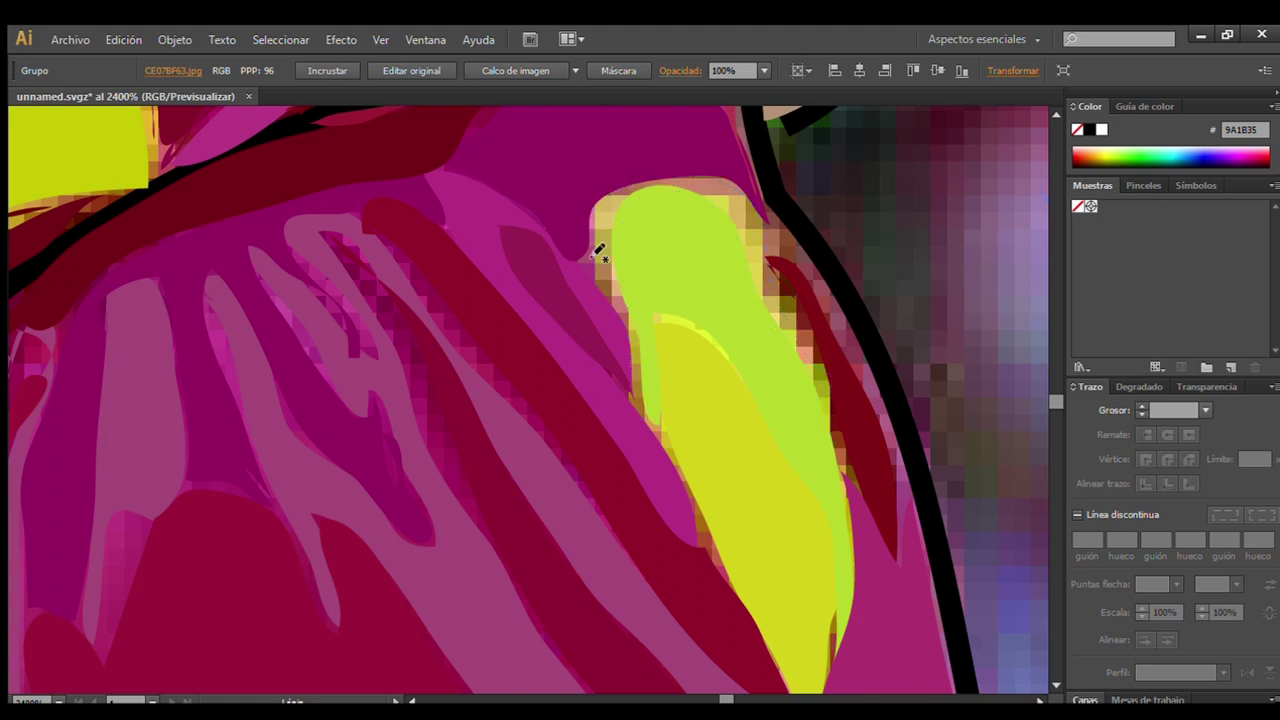
click(20, 137)
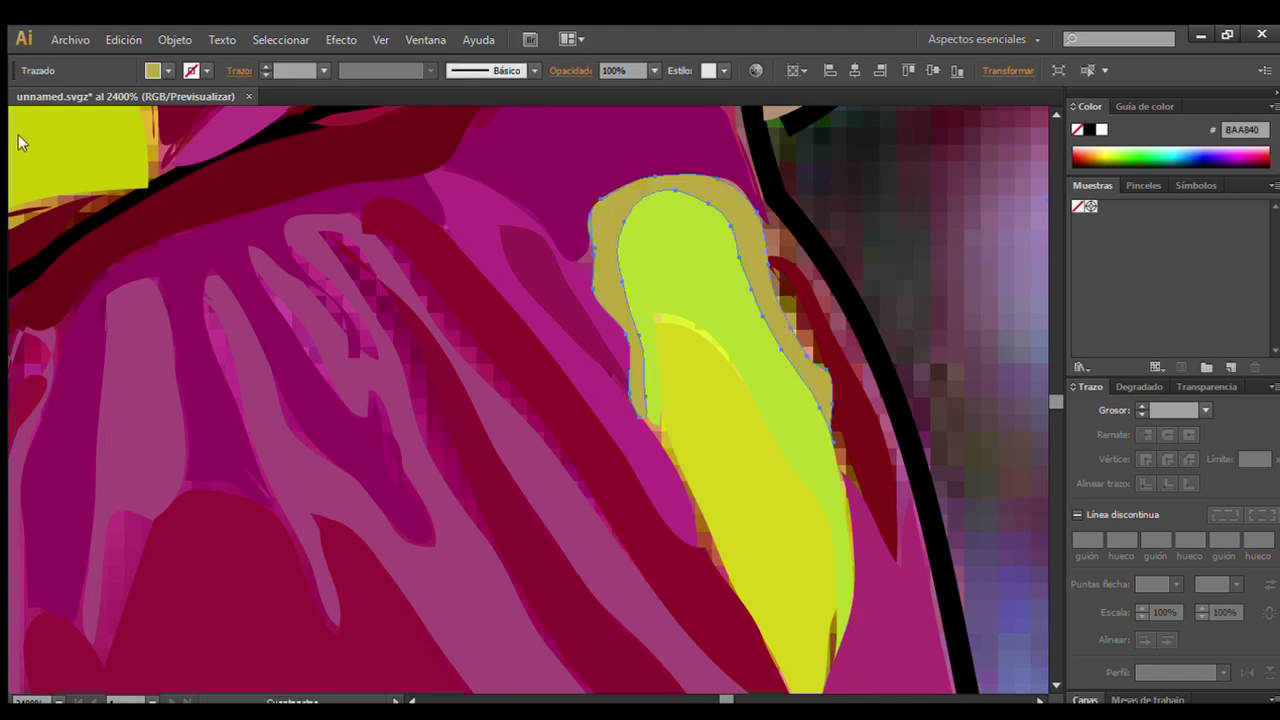
ctrl+click(849, 171)
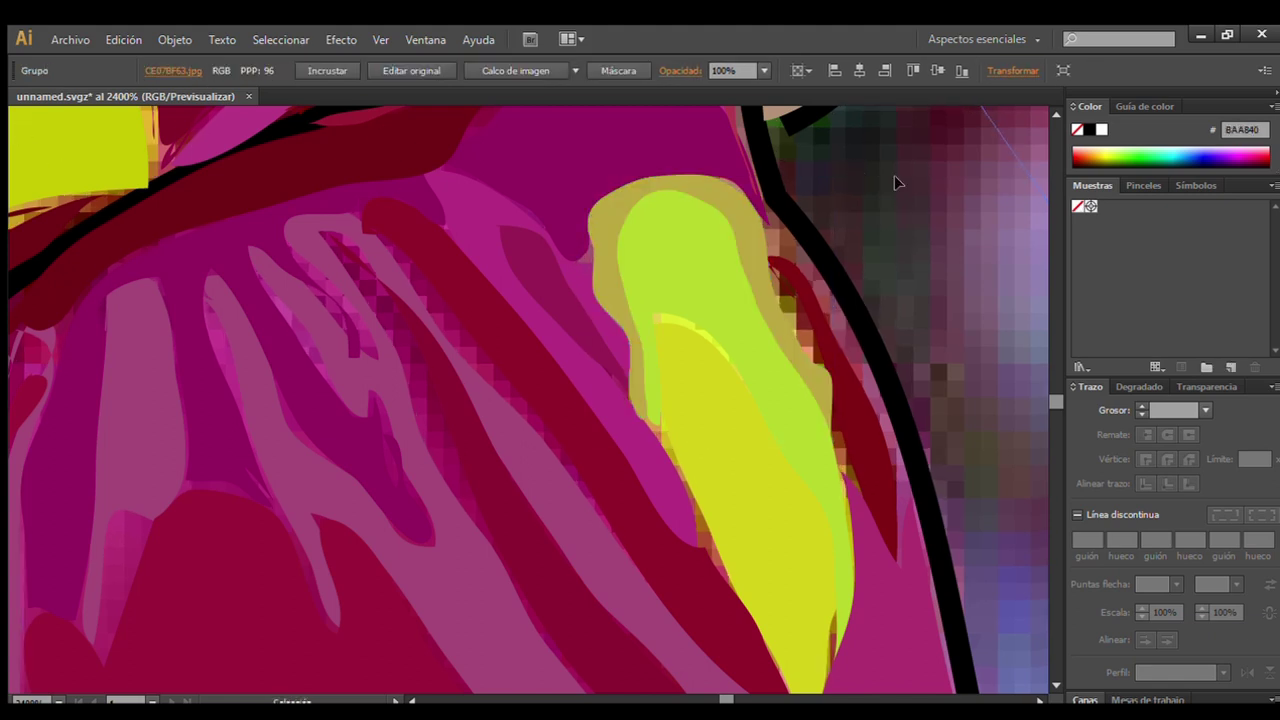
mouse_move(807, 284)
mouse_down()
mouse_move(889, 437)
mouse_move(800, 243)
mouse_move(757, 192)
mouse_up()
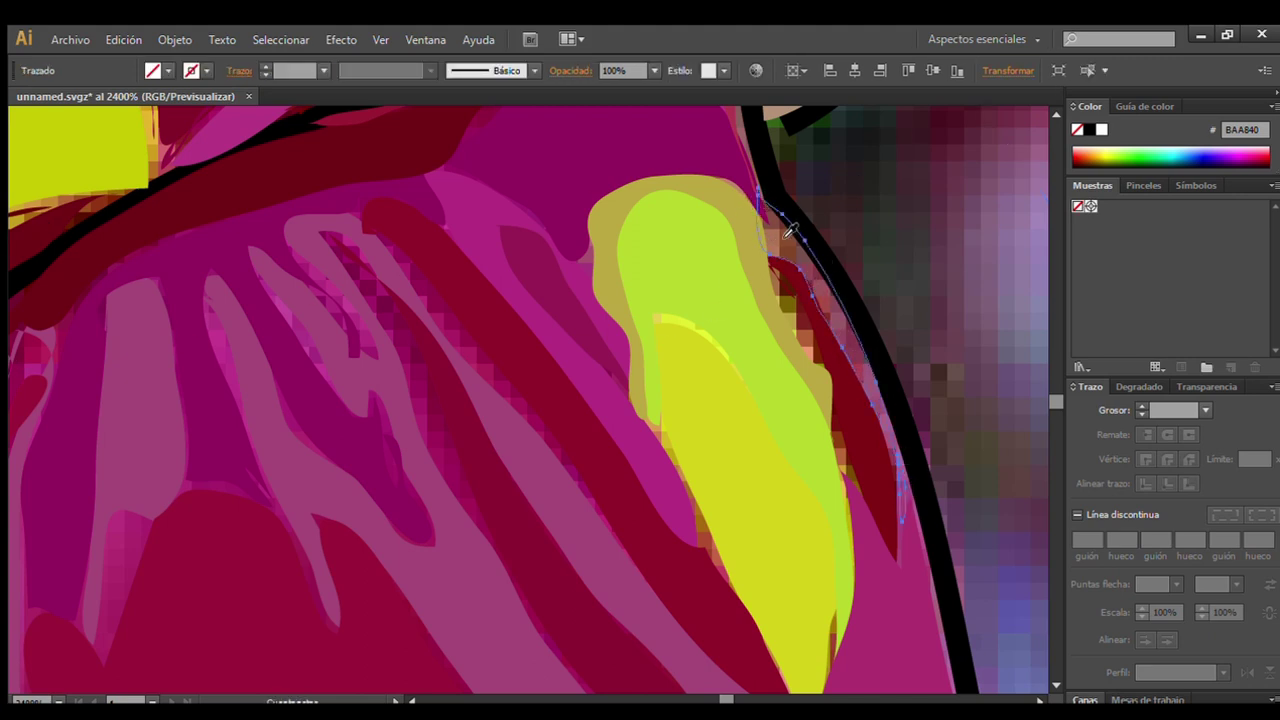
ctrl+click(700, 214)
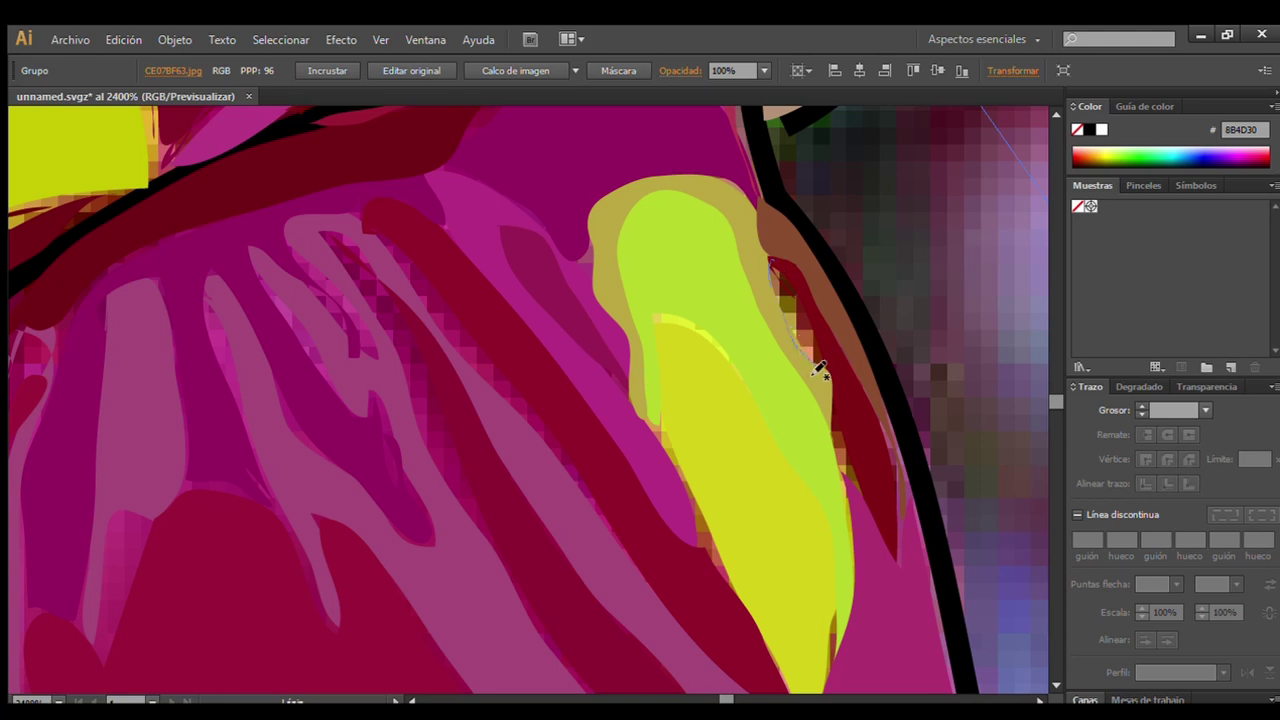
Add an olive shadow, a dark-red sliver and a stripe shape coloured from the photo.
drag(818, 368, 771, 262)
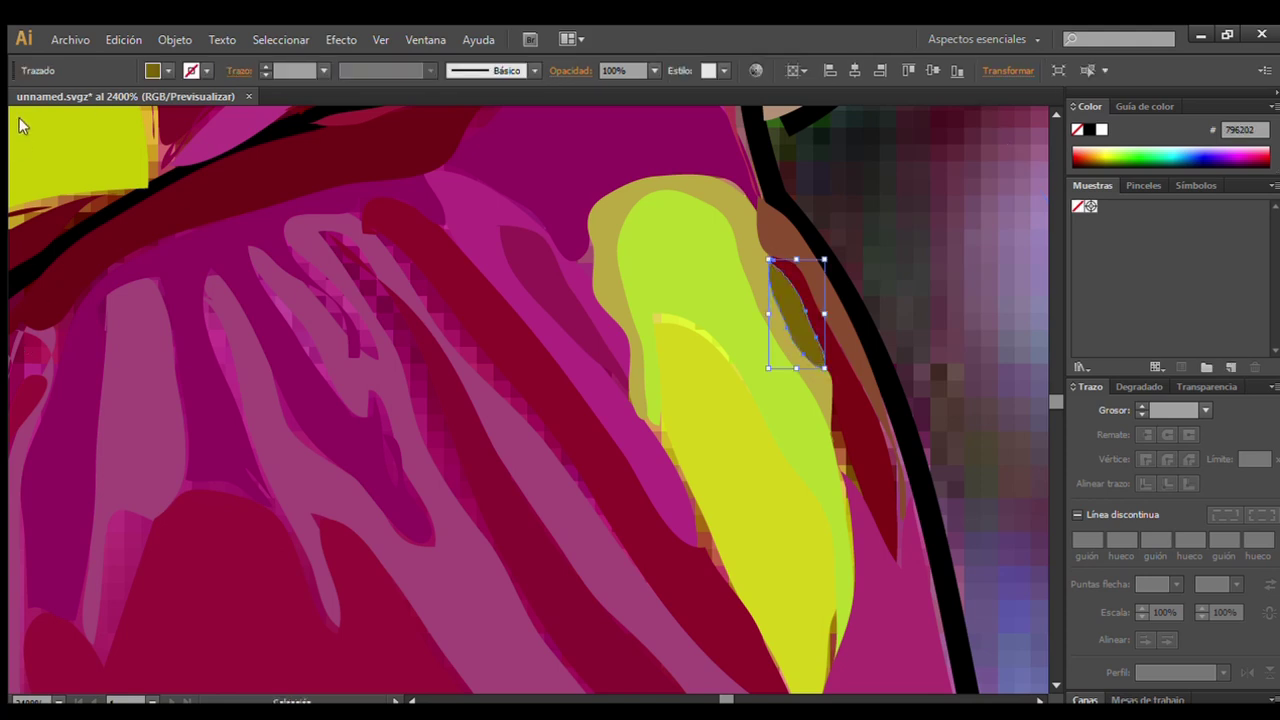
ctrl+click(848, 486)
drag(862, 492, 830, 402)
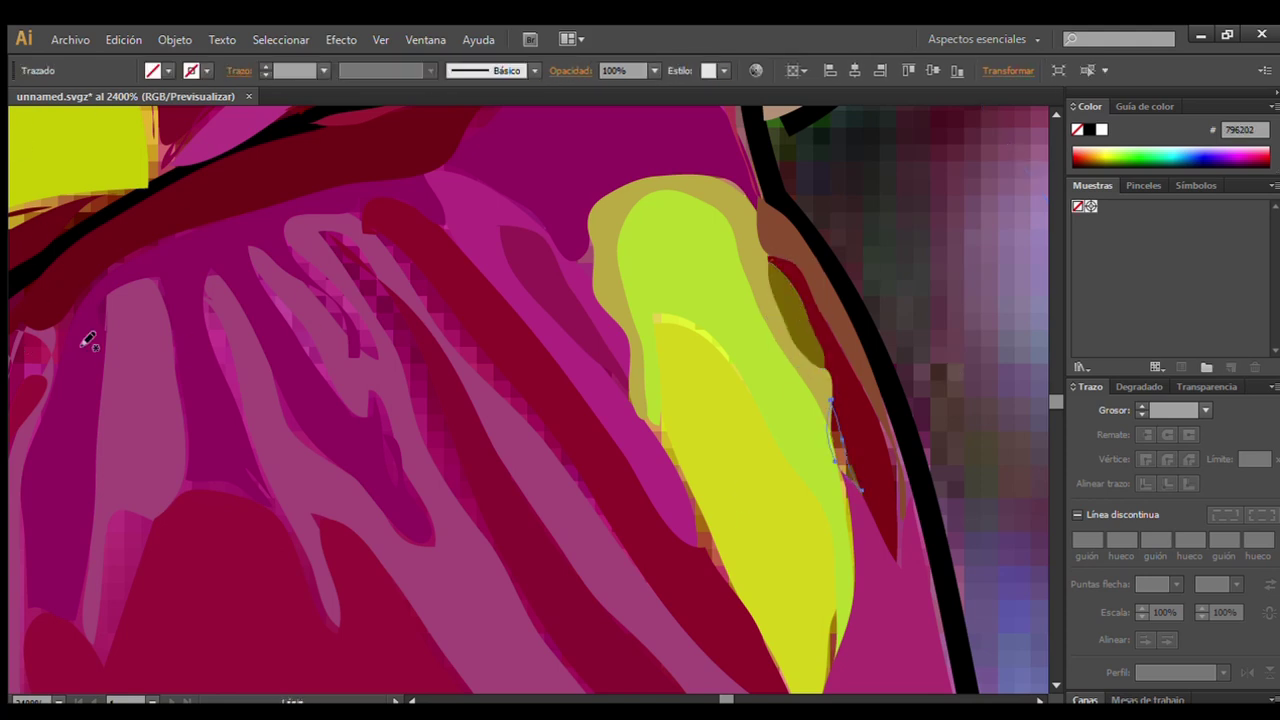
ctrl+click(956, 218)
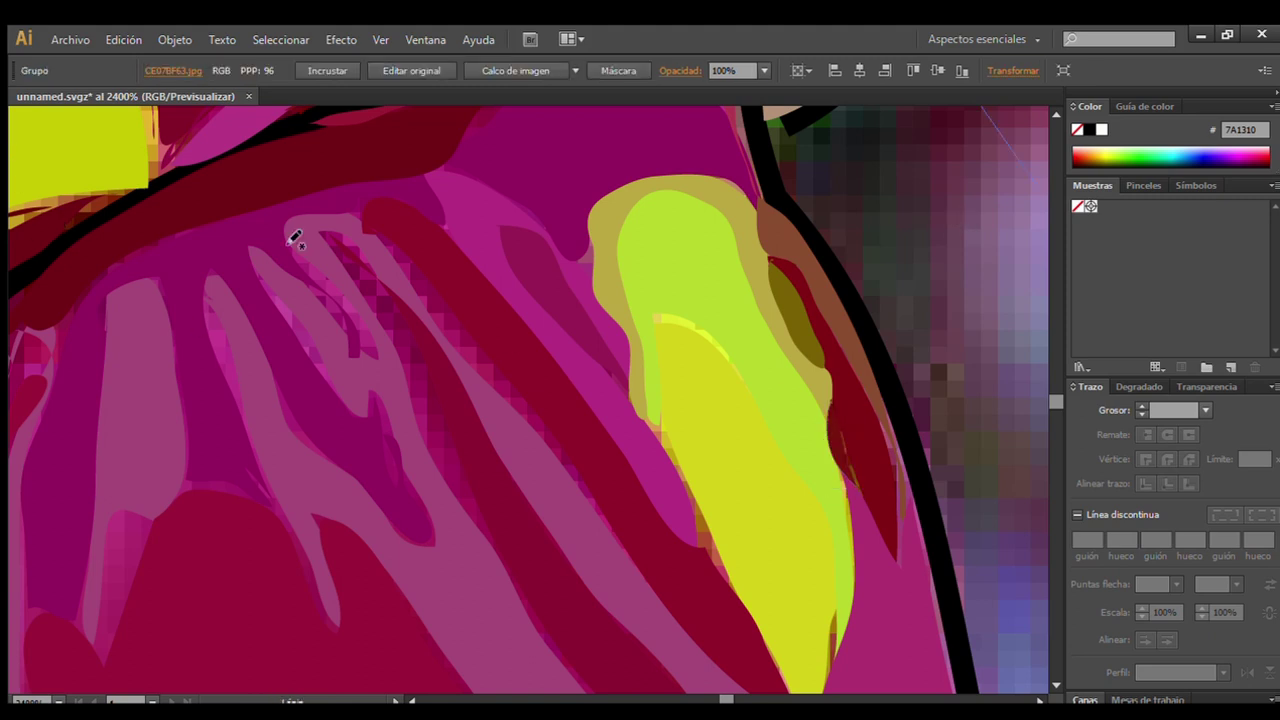
drag(607, 515, 414, 257)
ctrl+click(378, 242)
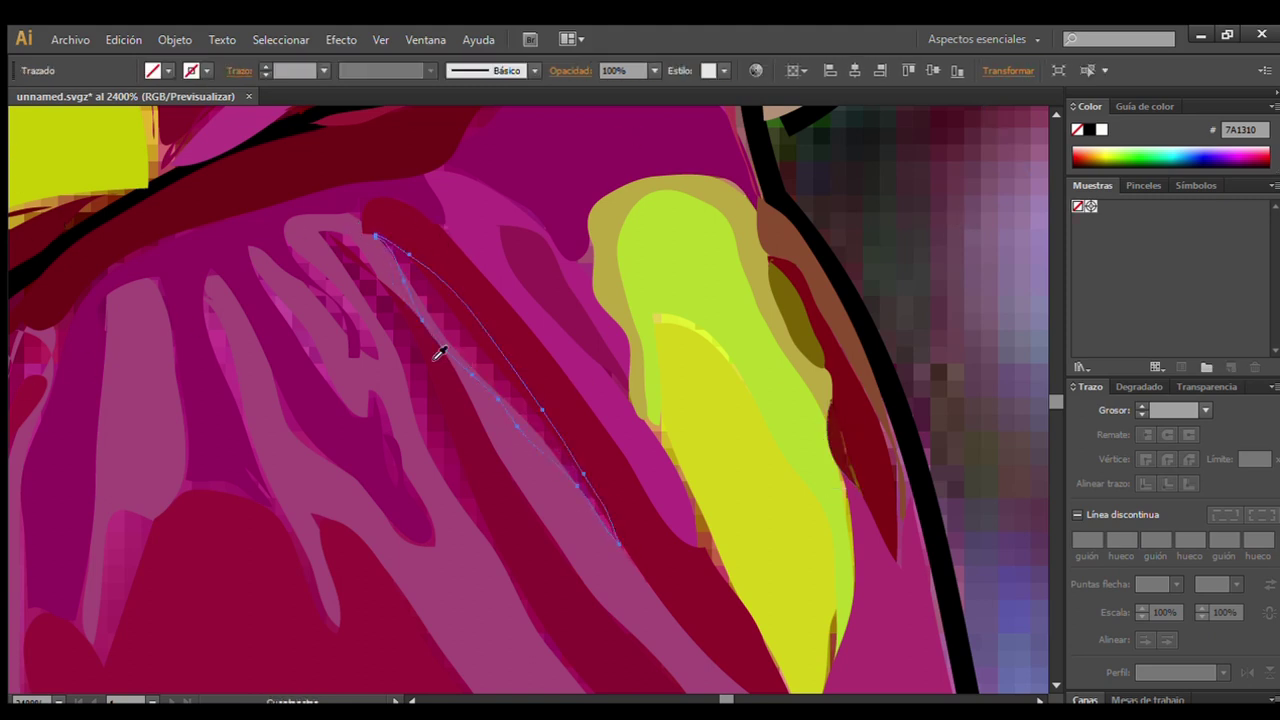
ctrl+click(154, 369)
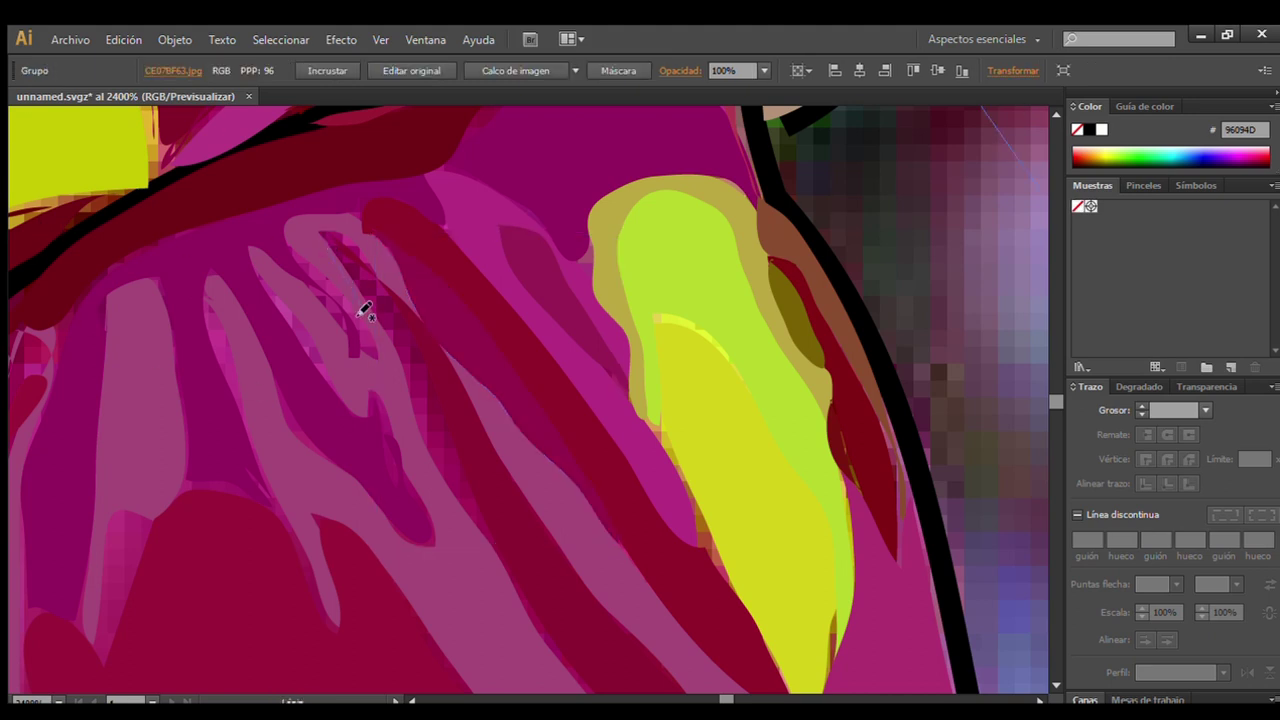
Add a thin pink sleeve fold and a lighter pink shape on a jersey stripe.
drag(490, 538, 410, 322)
drag(319, 245, 318, 244)
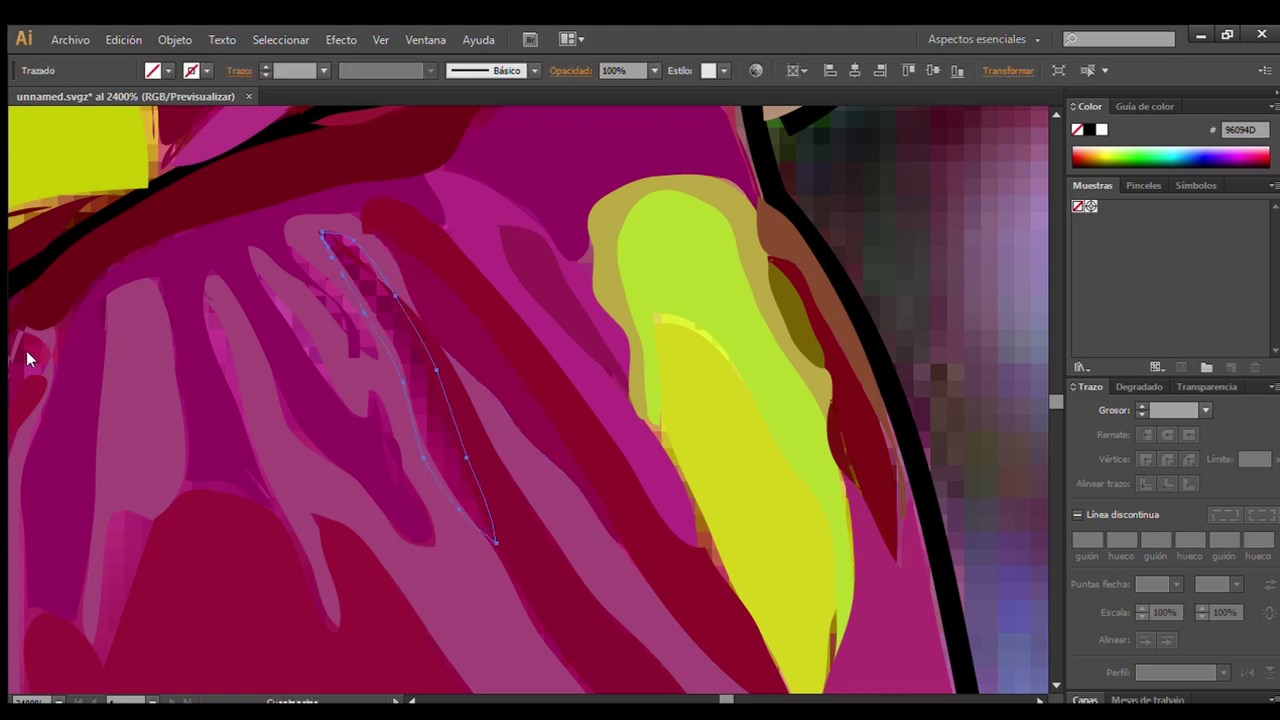
ctrl+click(1007, 234)
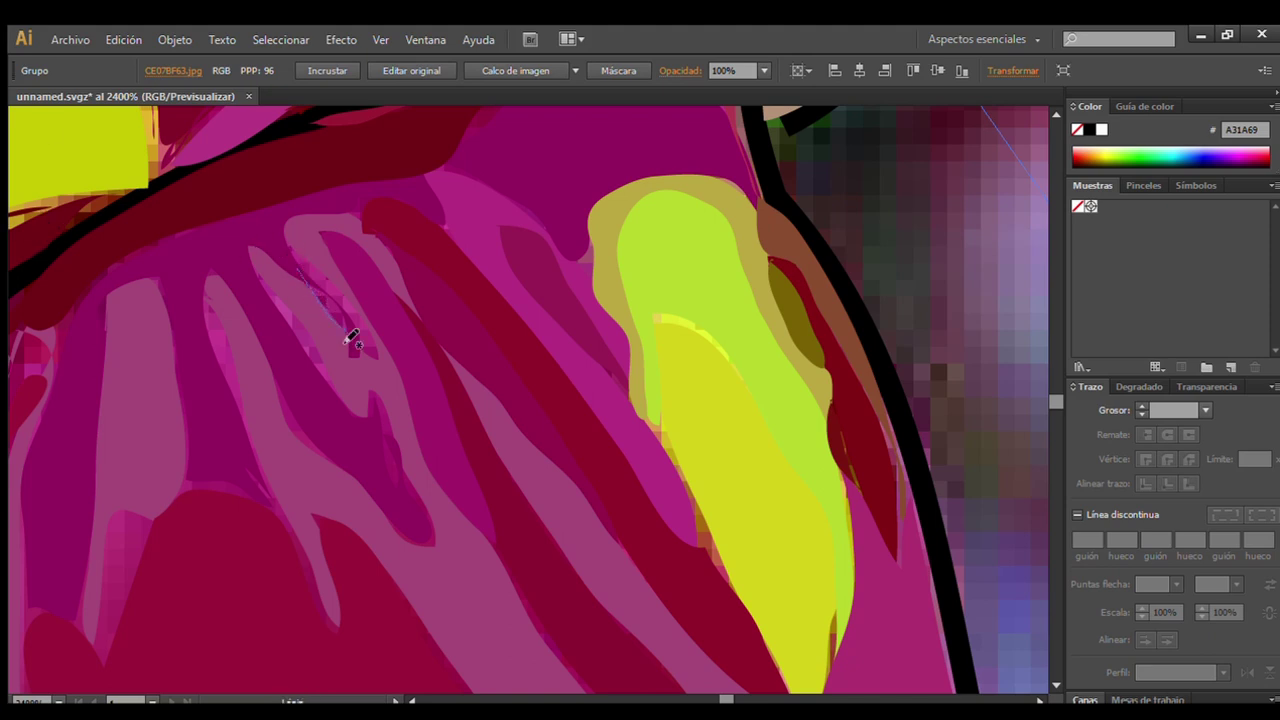
mouse_move(352, 338)
mouse_down()
mouse_move(287, 238)
mouse_move(251, 263)
mouse_up()
ctrl+click(463, 256)
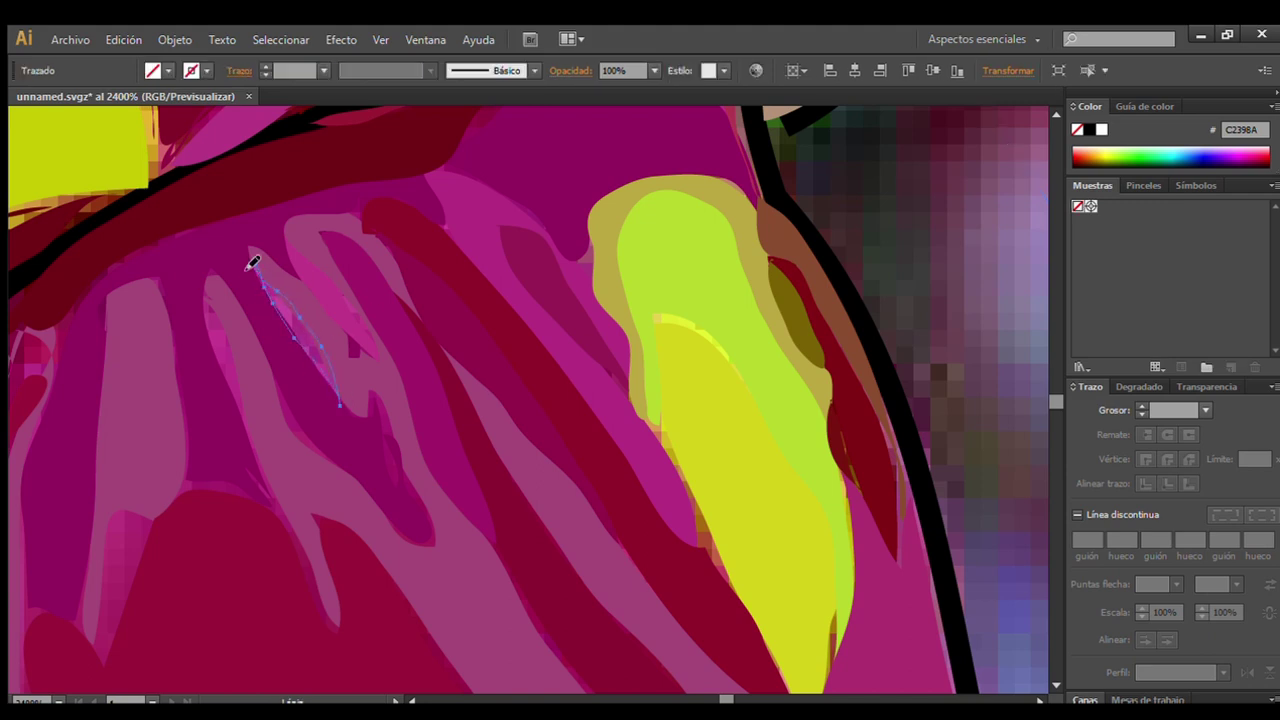
ctrl+click(407, 245)
drag(222, 296, 243, 429)
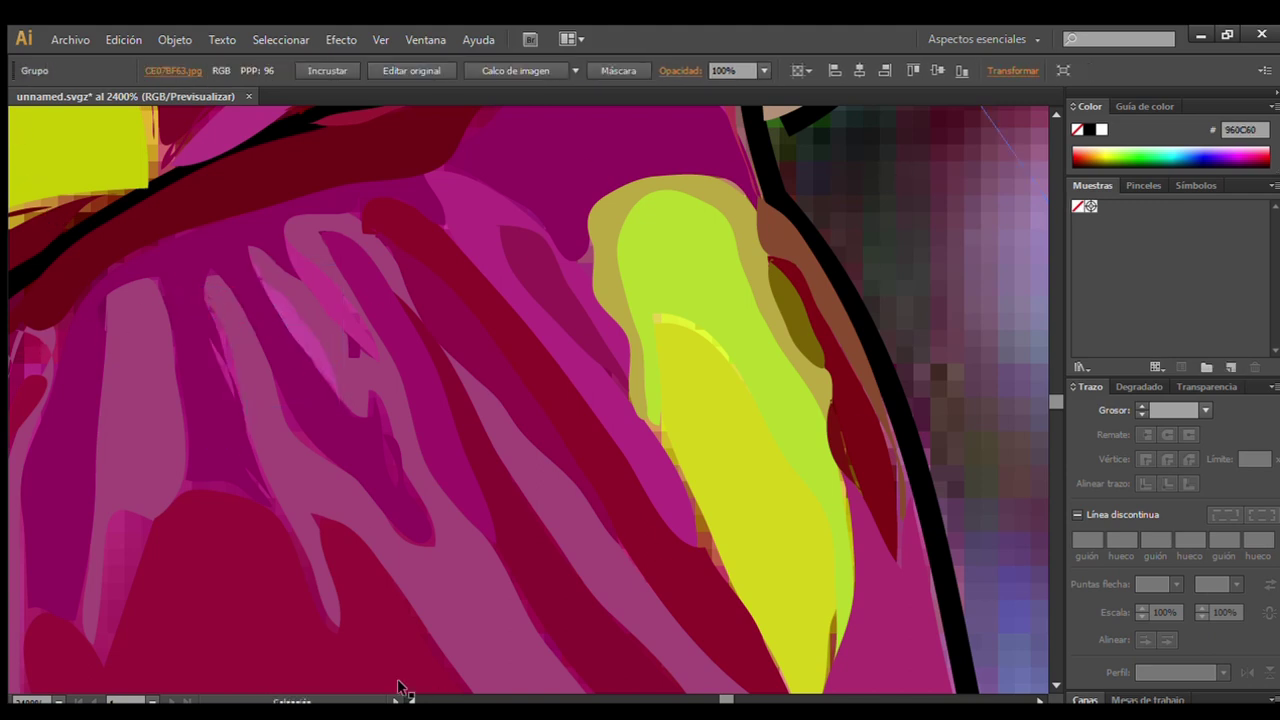
Draw a closed shape at the end of a jersey stripe.
scroll(92, 232, left, 5)
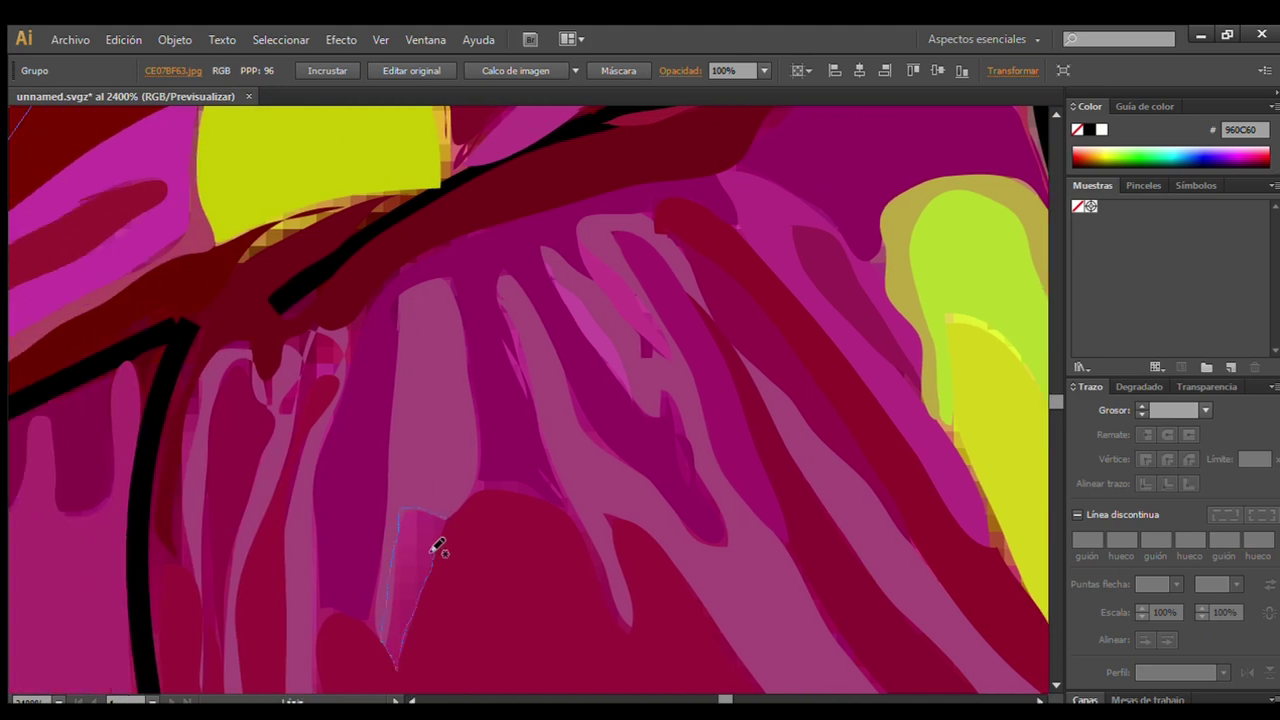
drag(389, 598, 442, 515)
scroll(1036, 672, down, 5)
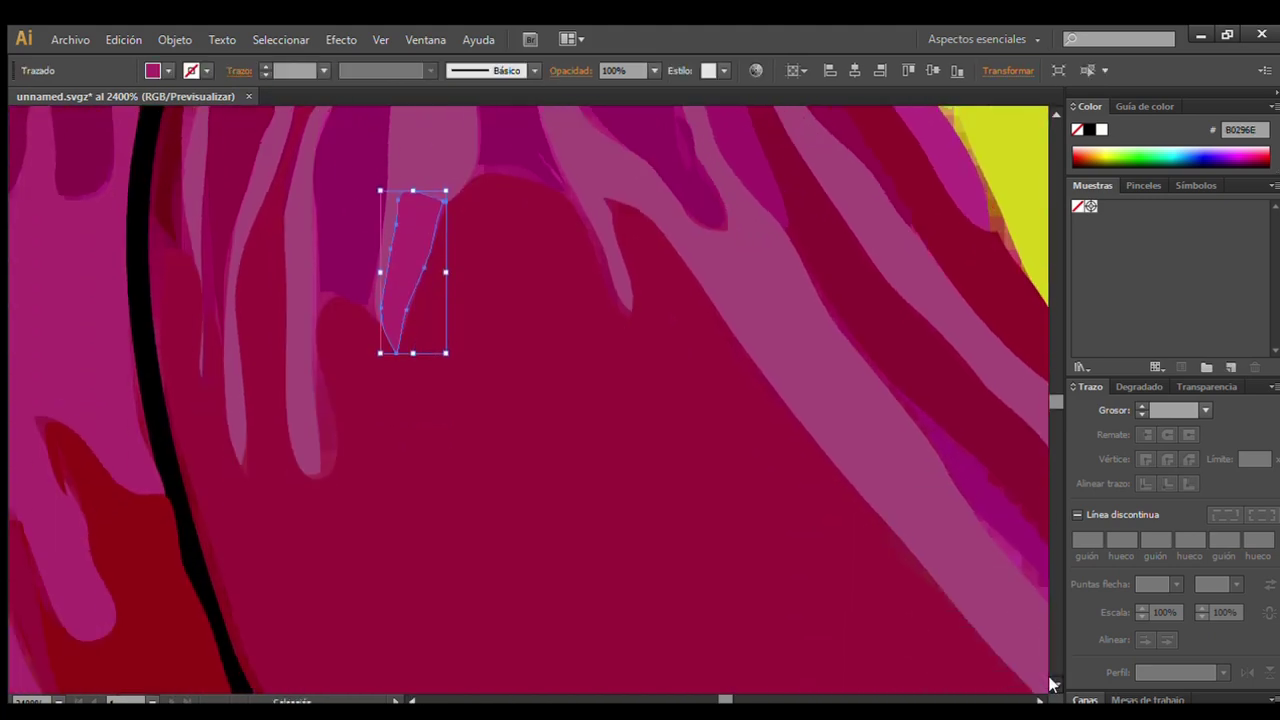
scroll(1036, 672, down, 5)
scroll(46, 223, up, 2)
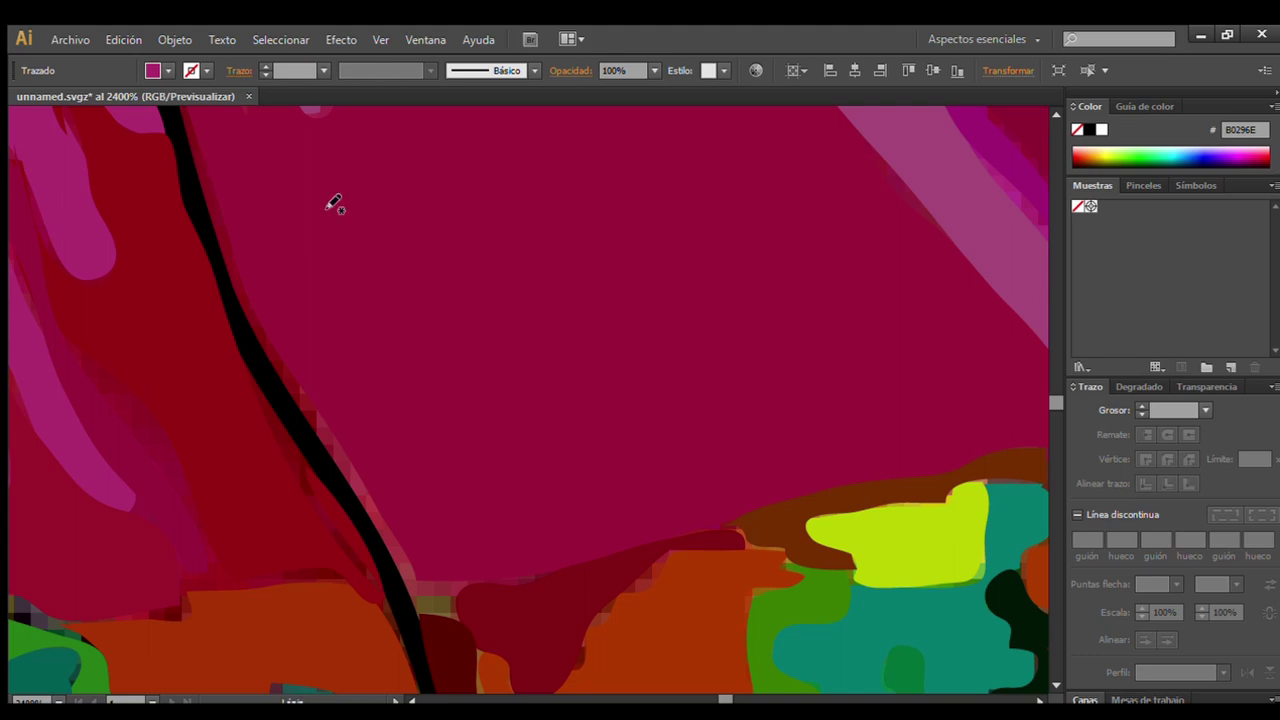
scroll(250, 208, up, 3)
scroll(188, 213, up, 1)
Trace a sliver along the black outline and fill it with sampled dark red.
drag(187, 213, 318, 548)
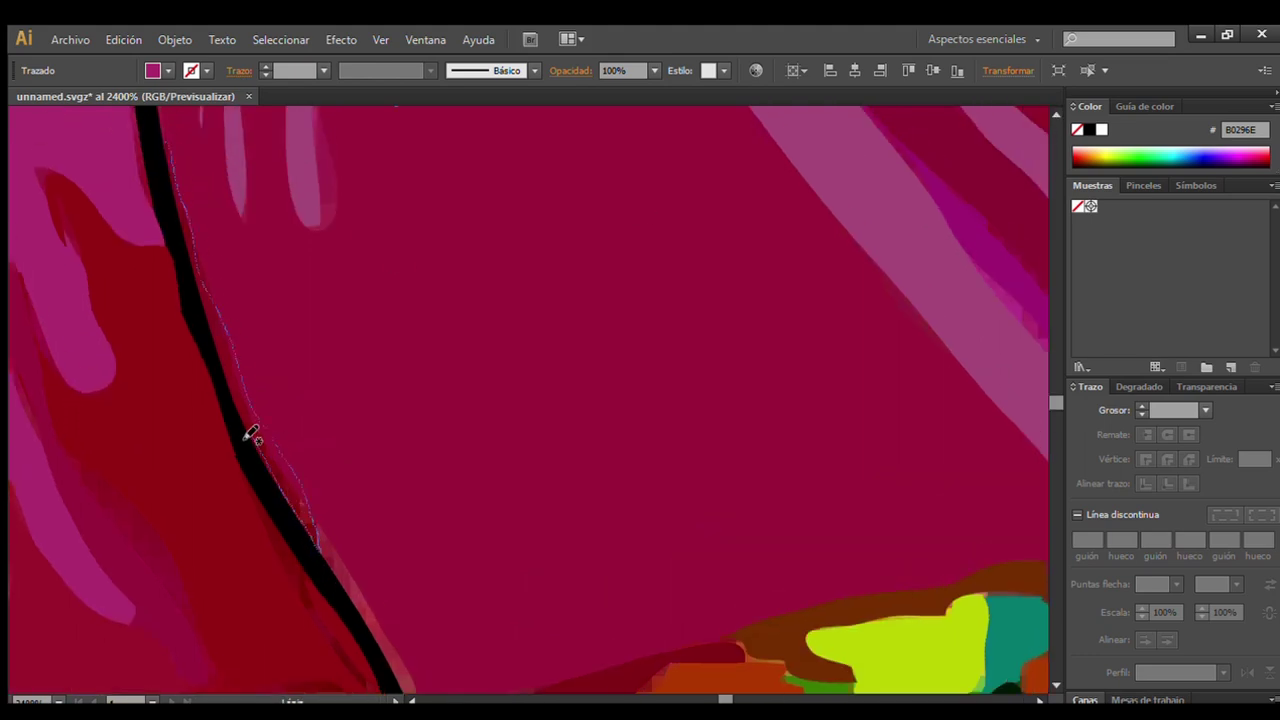
scroll(1050, 684, down, 3)
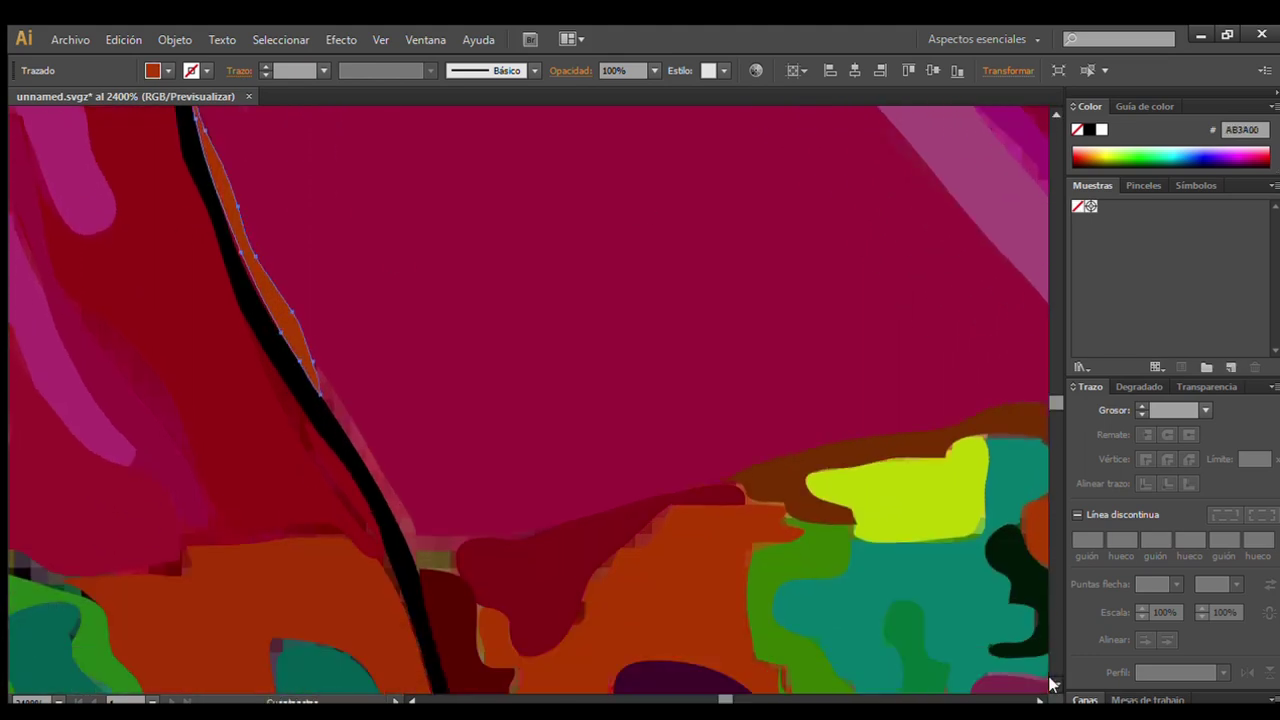
key(i)
click(290, 342)
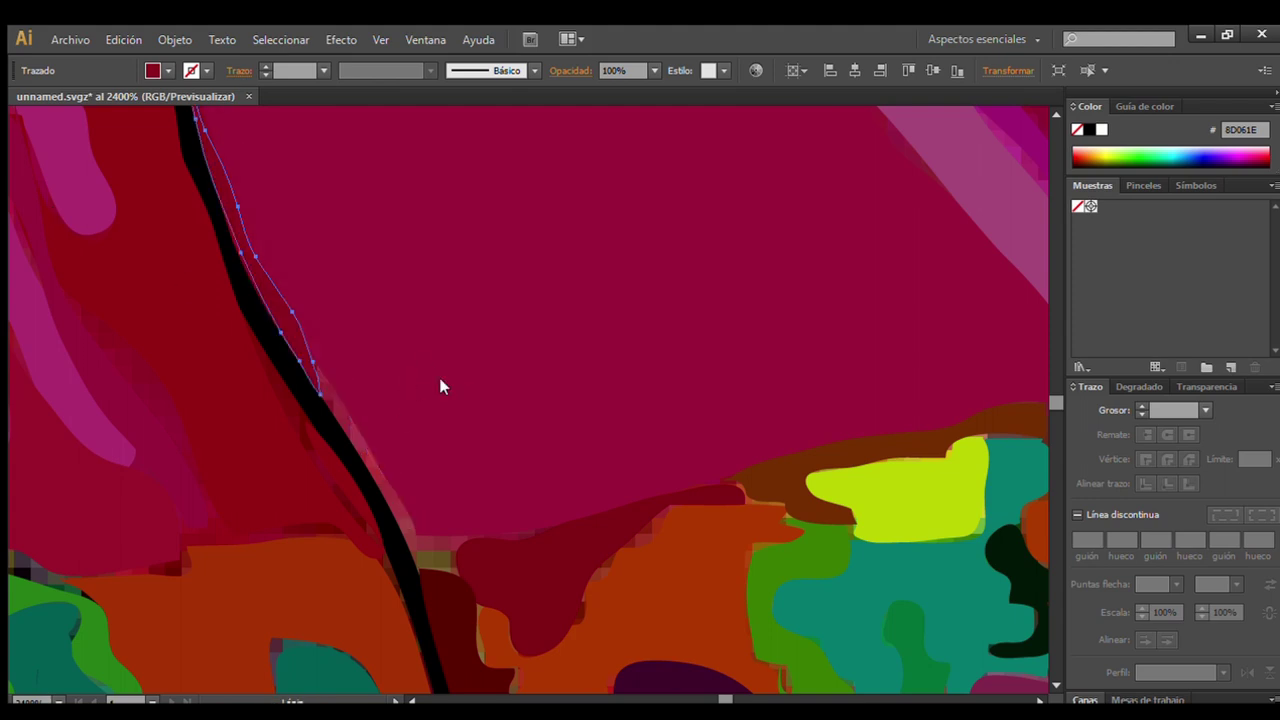
ctrl+click(150, 268)
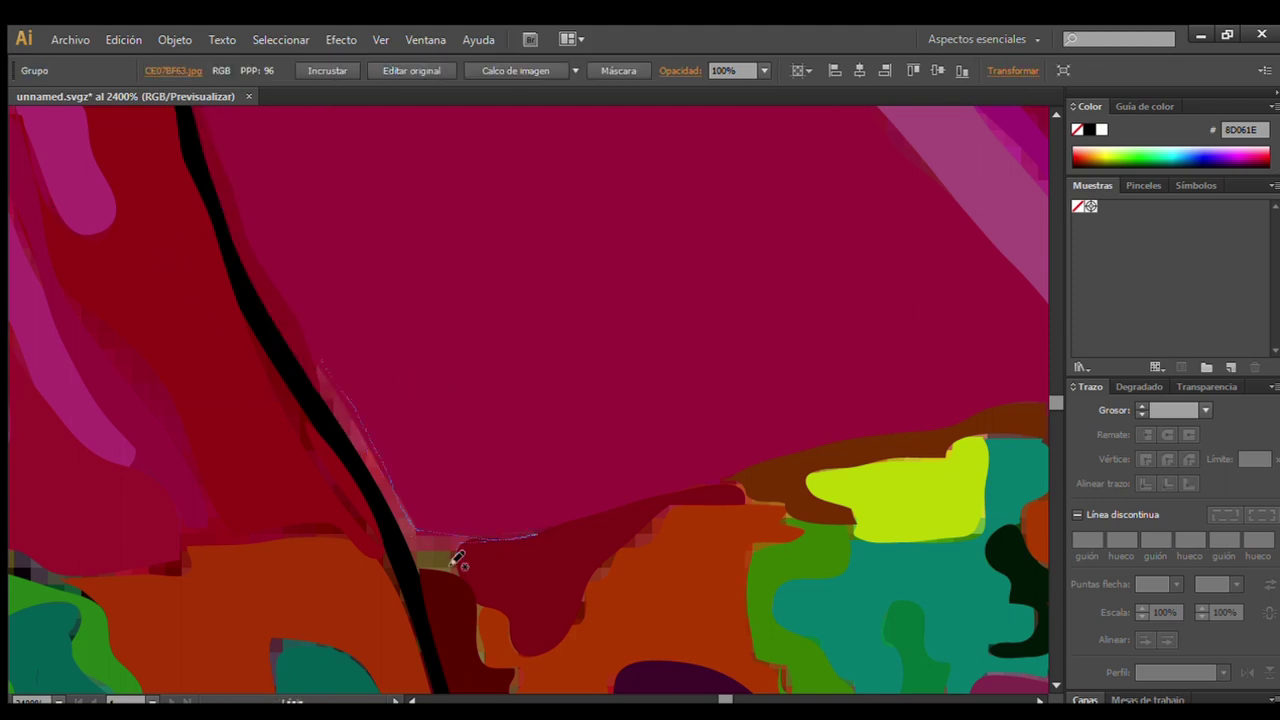
Extend the outline shadow along the hem and add a small shape by the orange.
drag(410, 527, 318, 358)
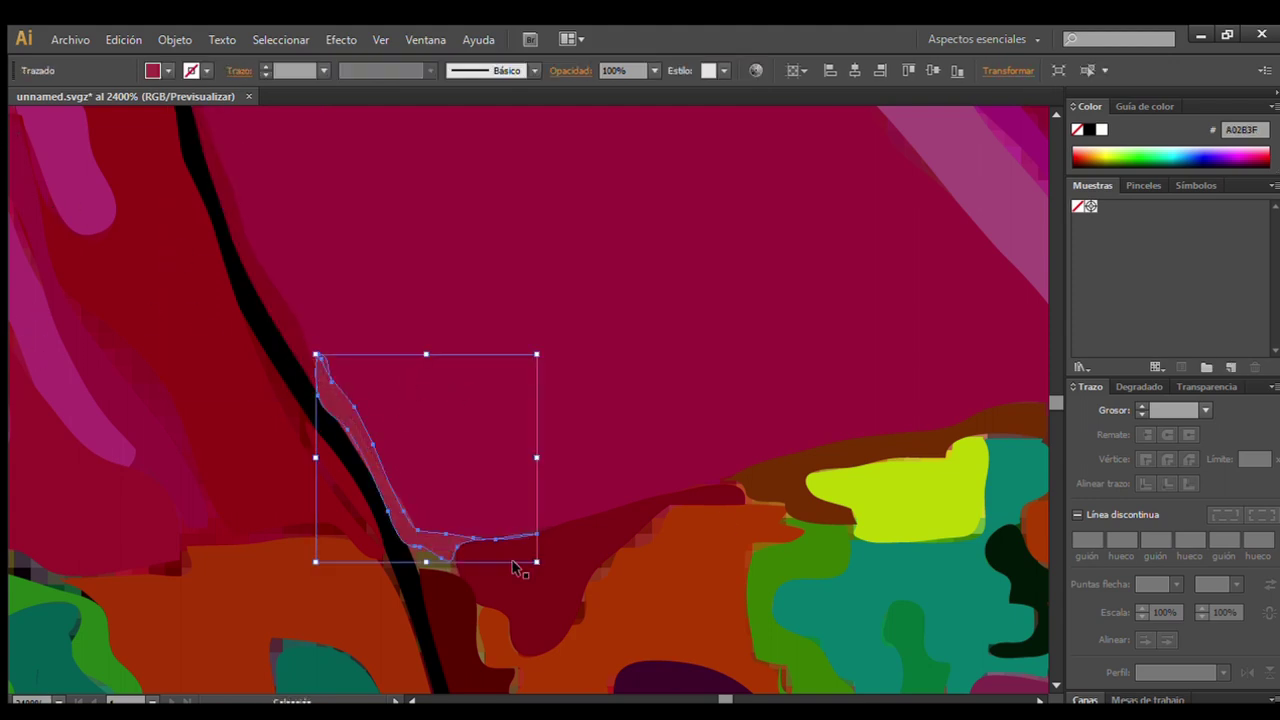
ctrl+click(43, 217)
mouse_move(410, 537)
mouse_down()
mouse_move(443, 557)
mouse_move(390, 520)
mouse_up()
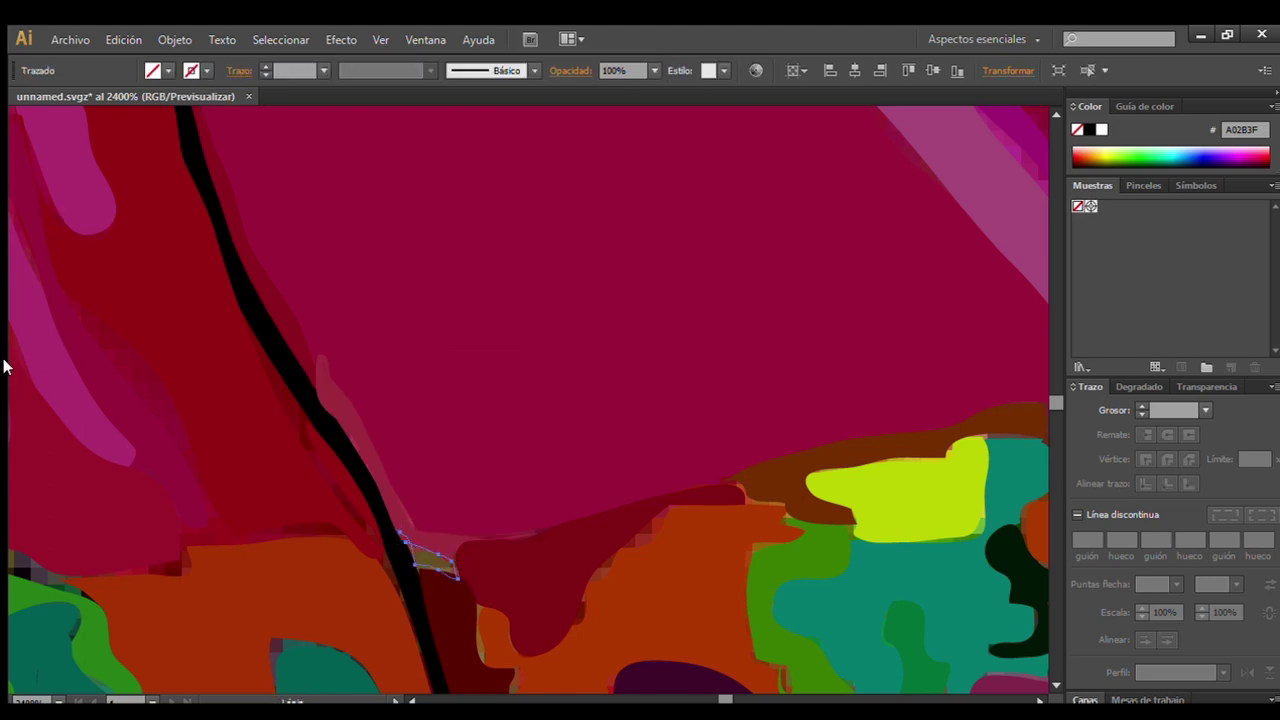
ctrl+click(104, 353)
Trace a shadow shape down to the hem and another dark-red shape along the outline.
drag(171, 548, 471, 583)
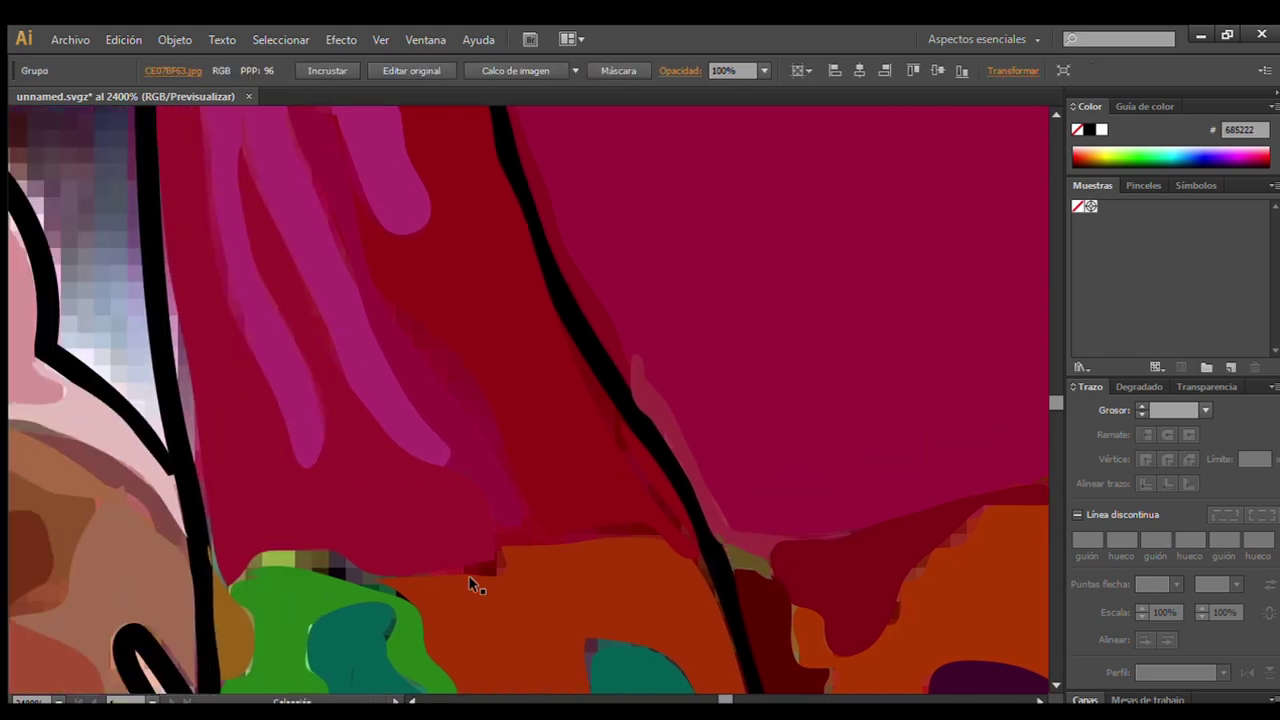
drag(380, 285, 494, 552)
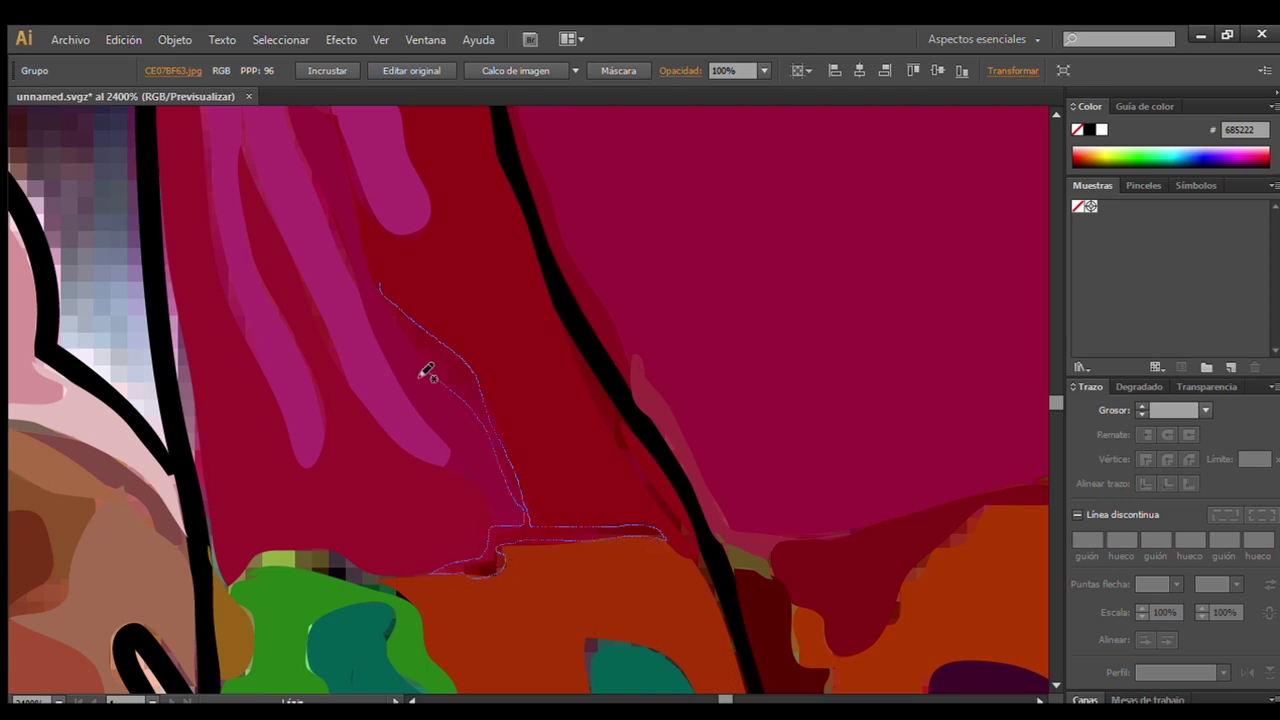
drag(499, 549, 382, 288)
ctrl+click(810, 470)
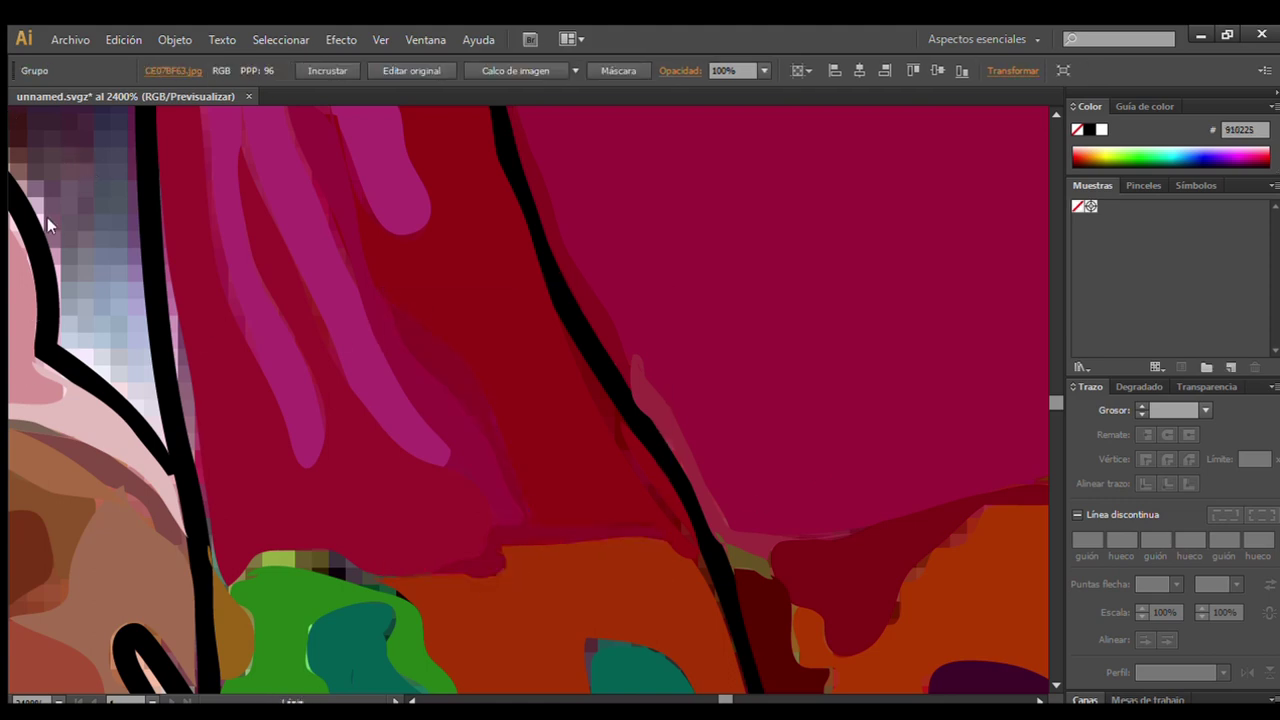
mouse_move(565, 324)
mouse_down()
mouse_move(571, 371)
mouse_move(700, 580)
mouse_move(680, 506)
mouse_move(563, 324)
mouse_up()
key(i)
click(619, 416)
Trace a shape along the jersey outline and fill it with a sampled colour.
scroll(1052, 150, down, 5)
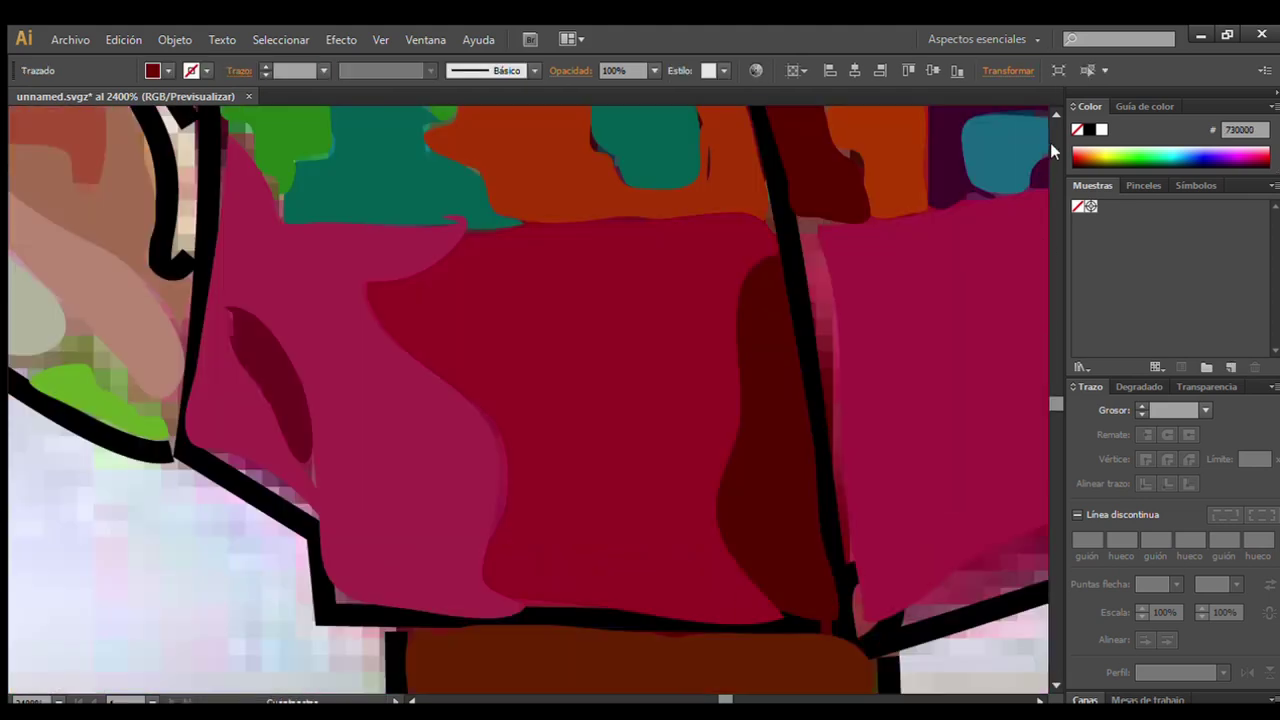
mouse_move(797, 230)
mouse_down()
mouse_move(834, 366)
mouse_move(834, 523)
mouse_move(797, 230)
mouse_up()
key(i)
click(634, 364)
key(v)
click(1023, 677)
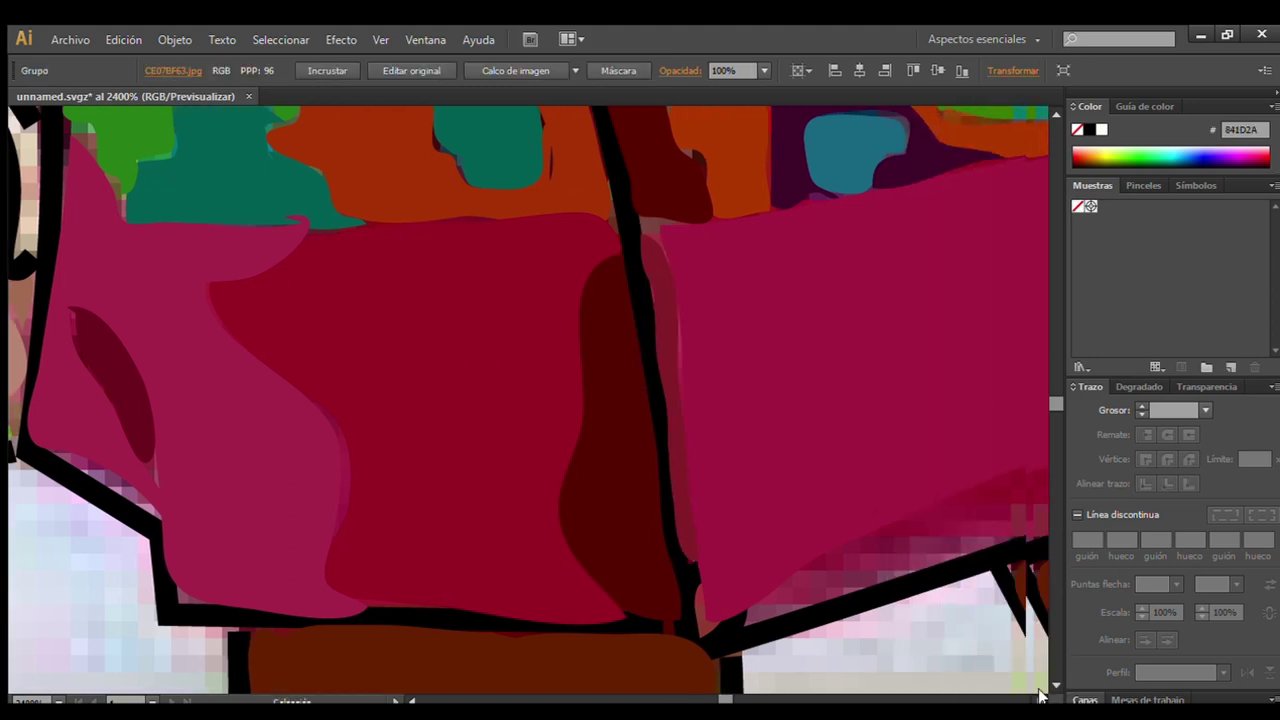
Draw a crimson strip along the panel's lower edge, redrawing it after one misdrawn stroke.
scroll(47, 201, right, 5)
click(50, 220)
key(ctrl+shift+a)
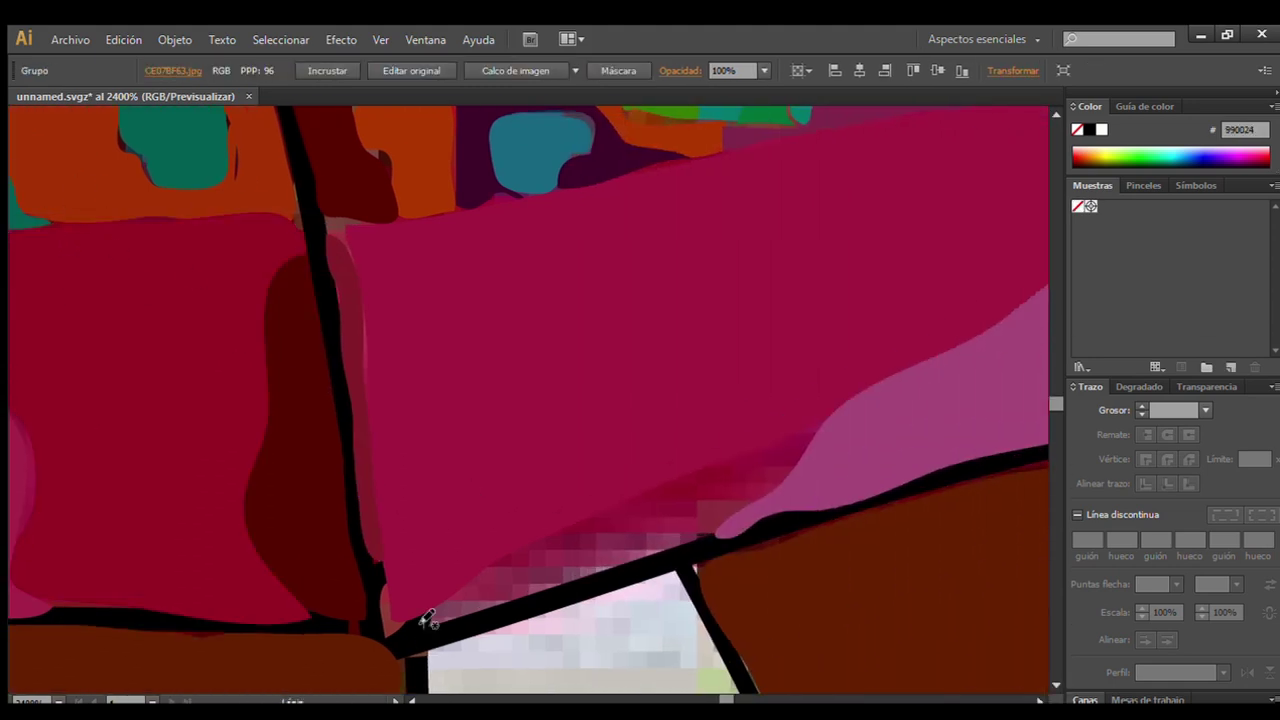
drag(427, 617, 757, 469)
key(ctrl+z)
mouse_move(434, 617)
mouse_down()
mouse_move(771, 445)
mouse_move(765, 504)
mouse_up()
drag(460, 608, 440, 615)
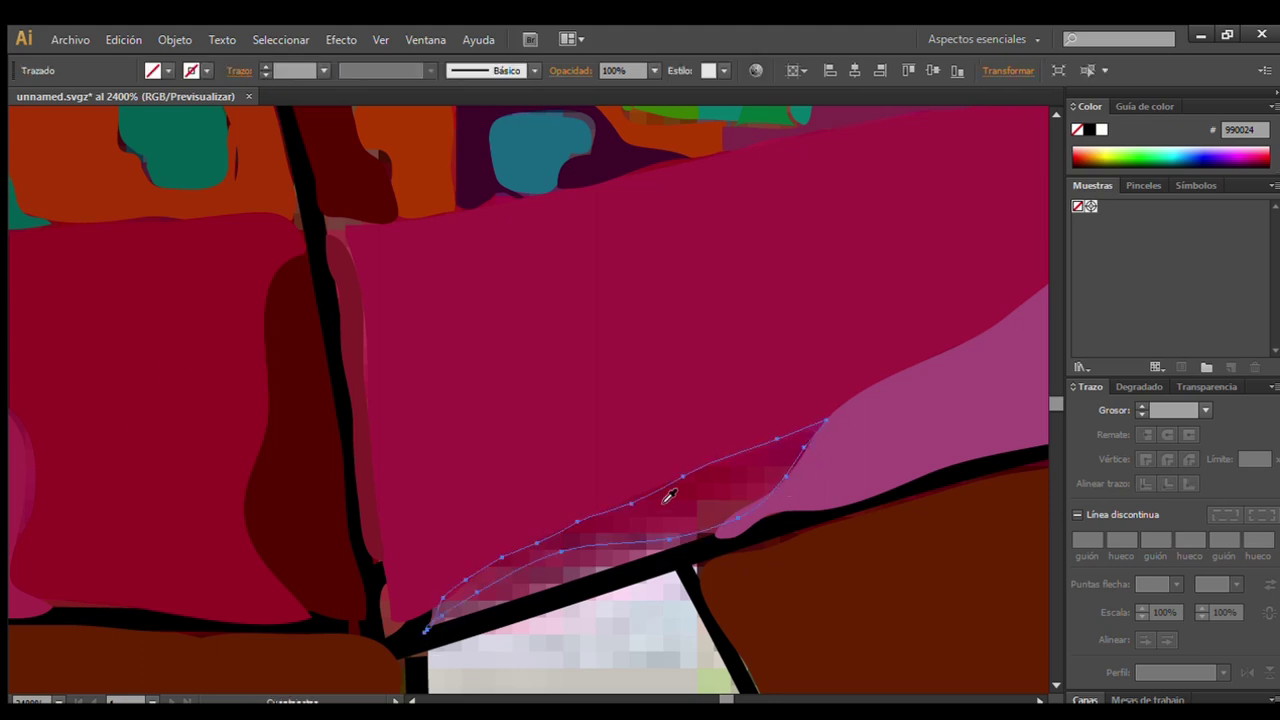
key(v)
click(388, 533)
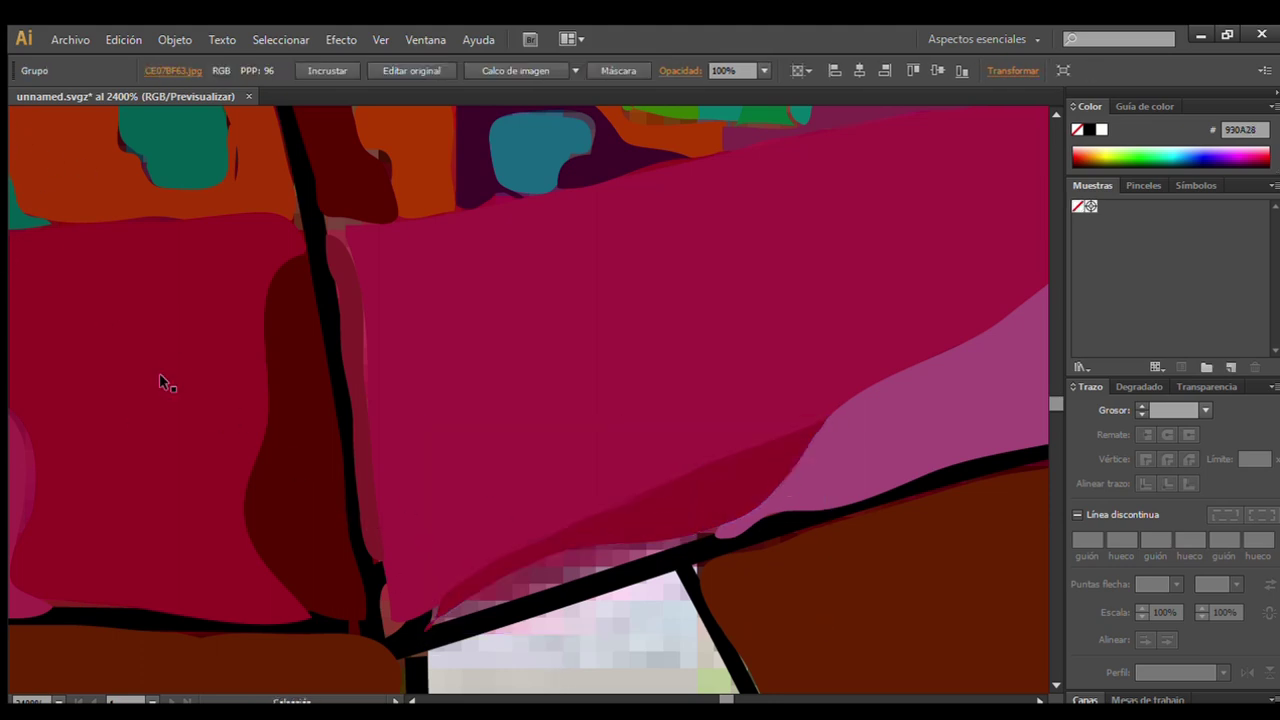
Add a thin mauve sliver along the jersey's bottom edge.
drag(705, 527, 690, 535)
key(v)
click(885, 640)
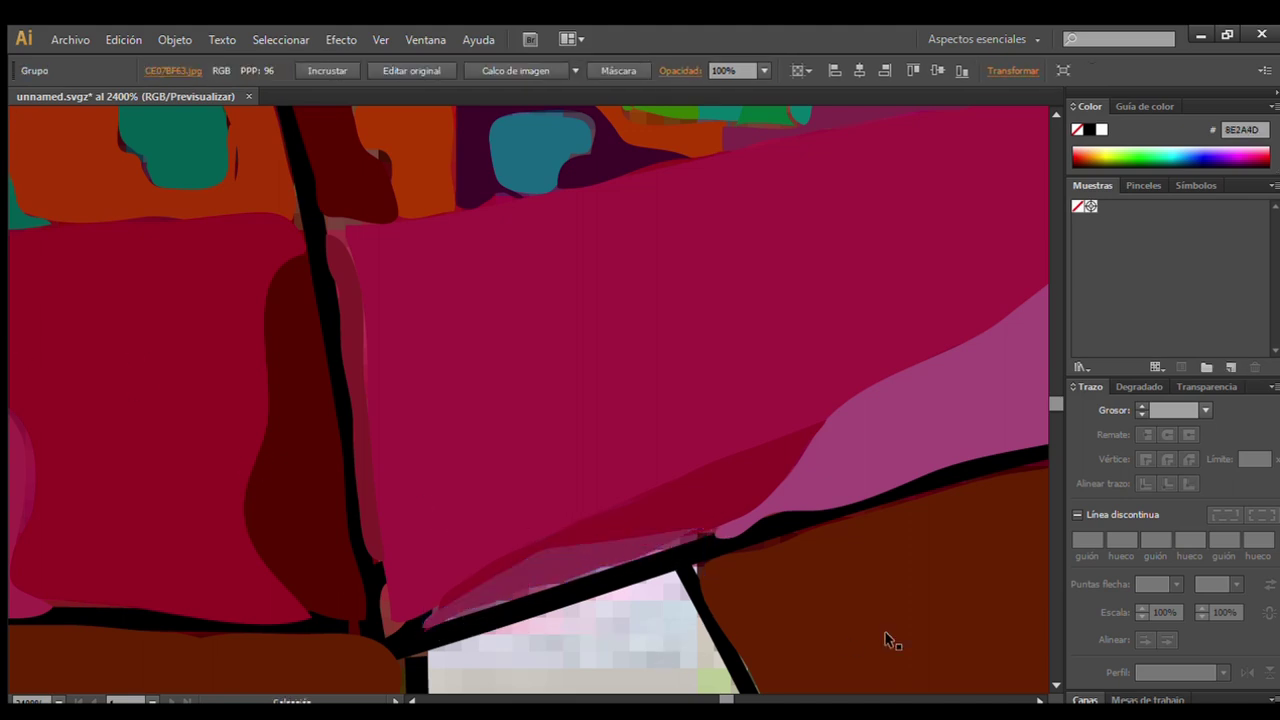
scroll(500, 400, left, 5)
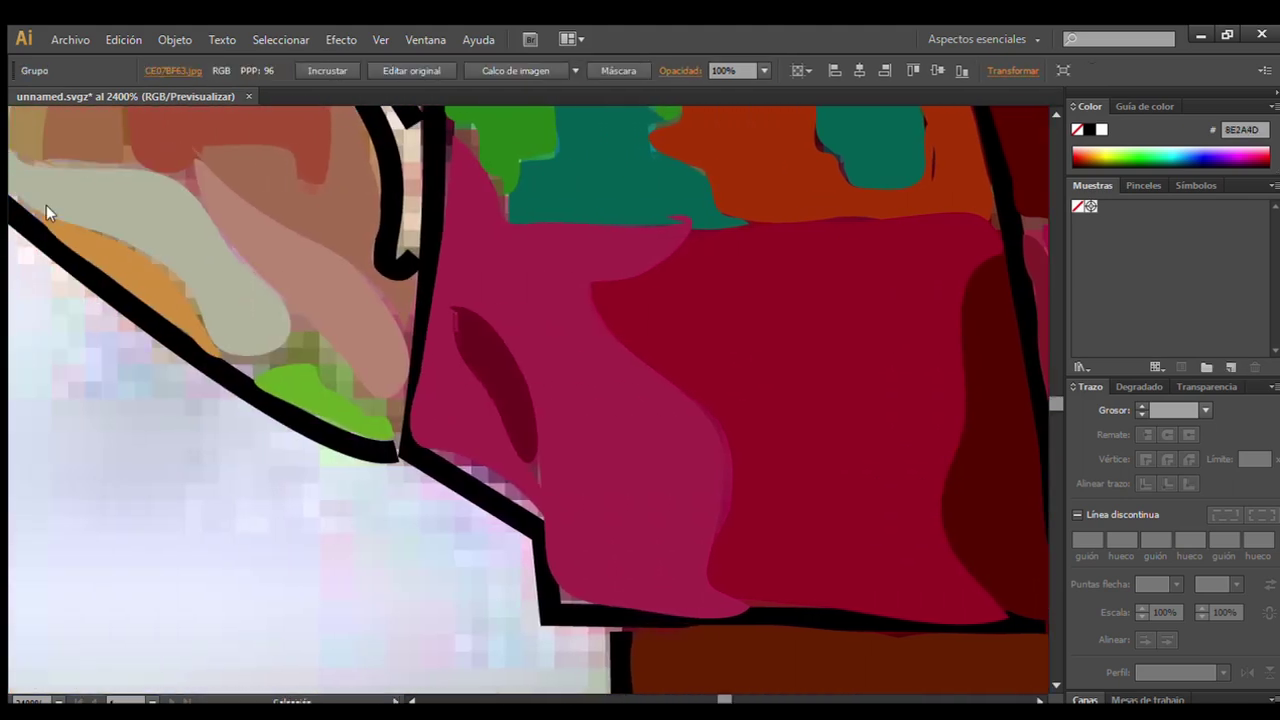
Trace a shape along the outline beside the green patch and fill it olive.
mouse_move(430, 445)
mouse_down()
mouse_move(497, 479)
mouse_move(432, 446)
mouse_up()
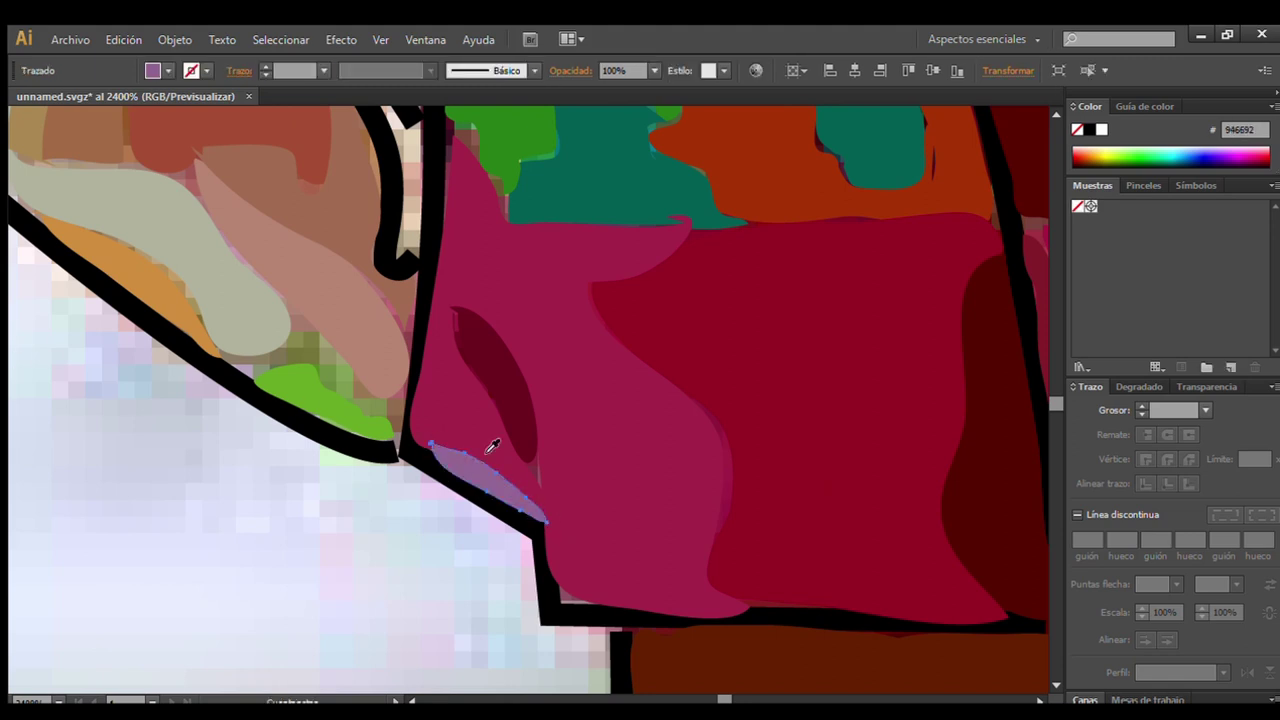
scroll(199, 228, left, 3)
drag(421, 357, 461, 384)
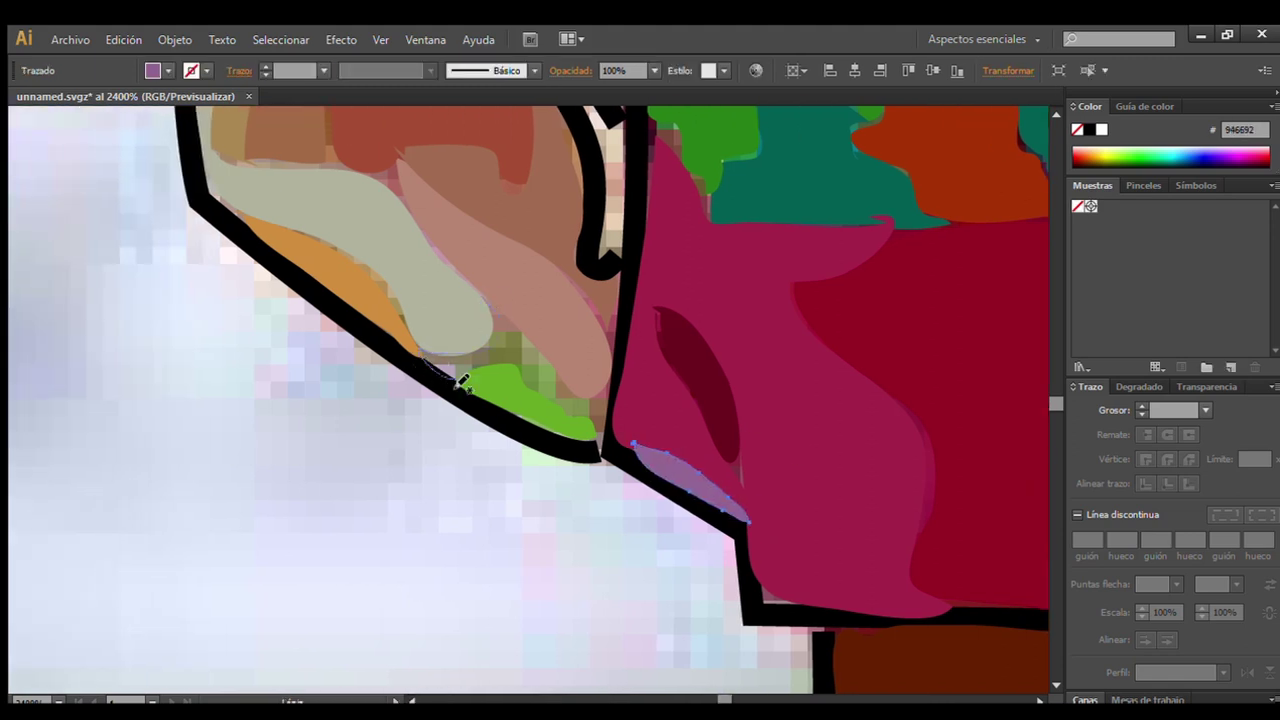
drag(557, 423, 606, 416)
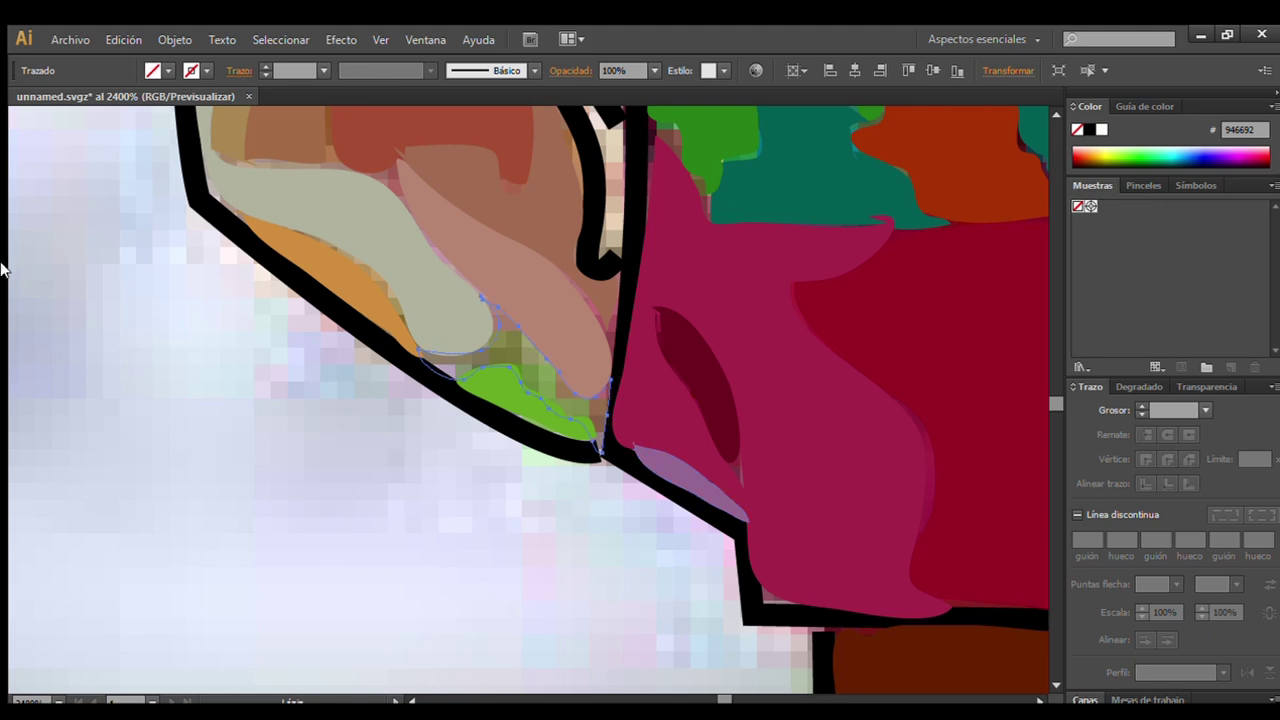
key(i)
click(517, 337)
key(v)
click(140, 251)
Draw an arc over the green patch and fill it dark olive from the photo.
scroll(1050, 117, up, 1)
scroll(1050, 117, up, 10)
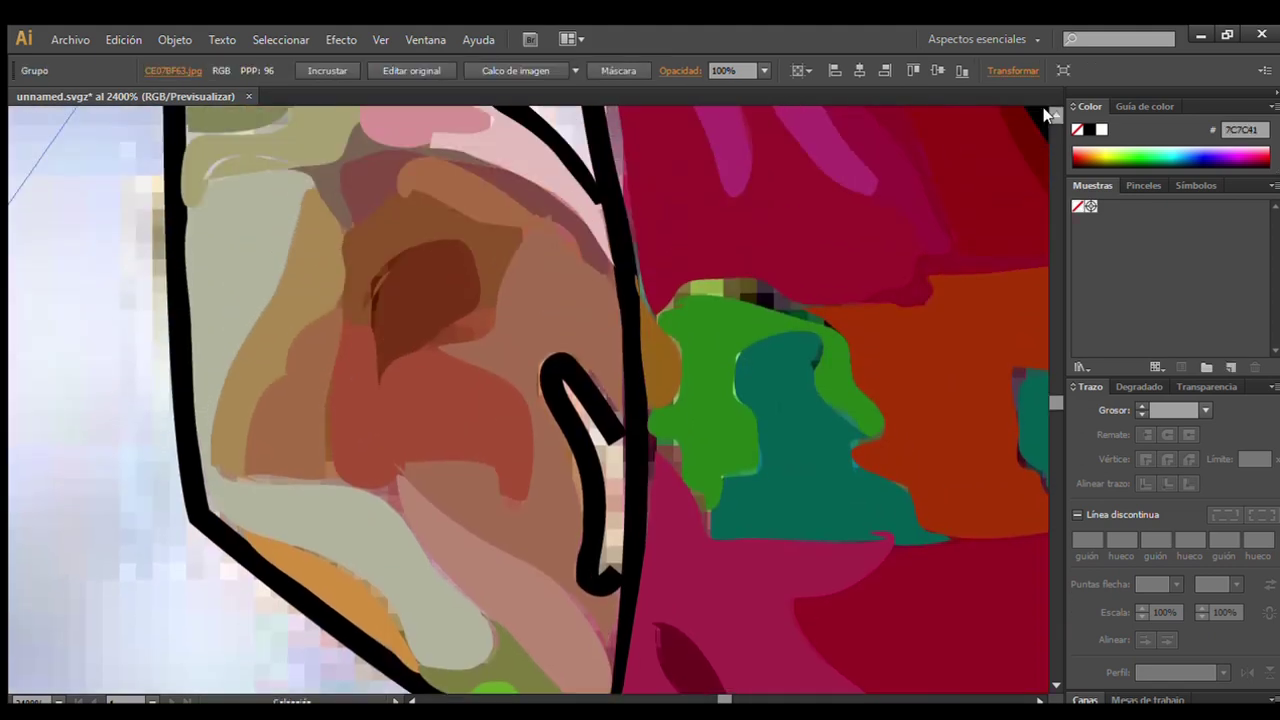
scroll(903, 154, up, 1)
key(n)
drag(655, 343, 660, 340)
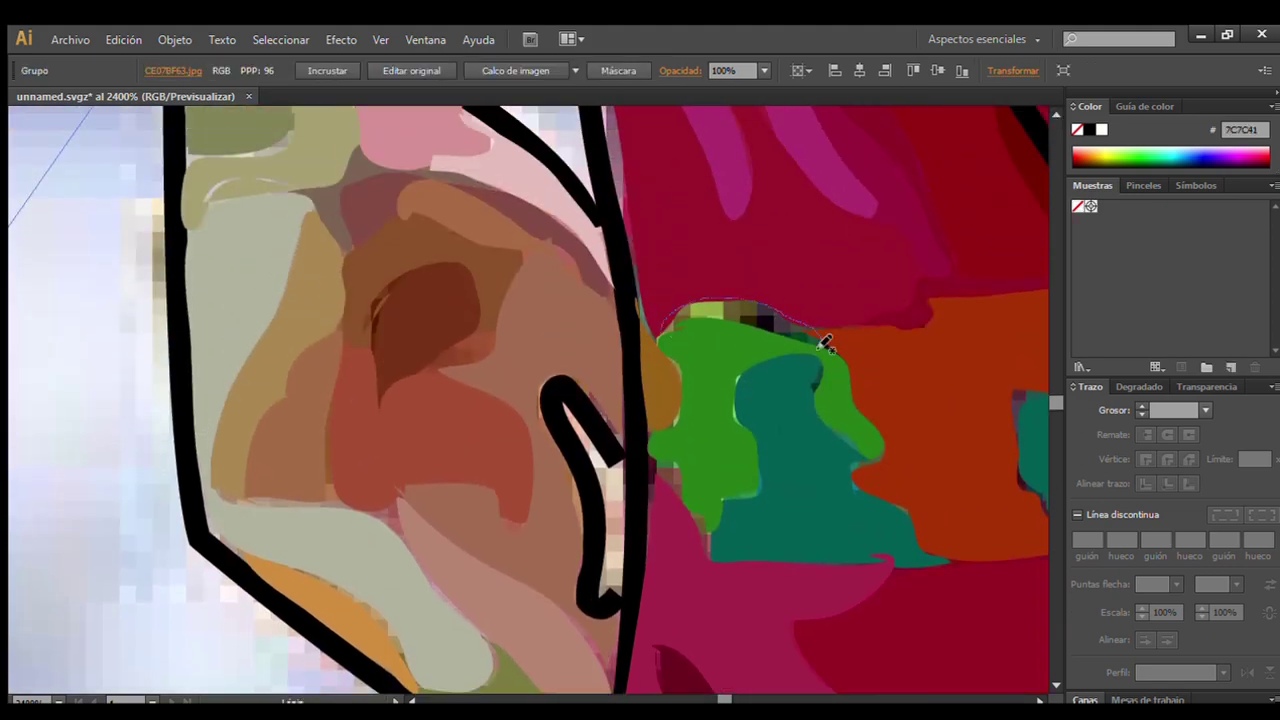
key(i)
click(692, 300)
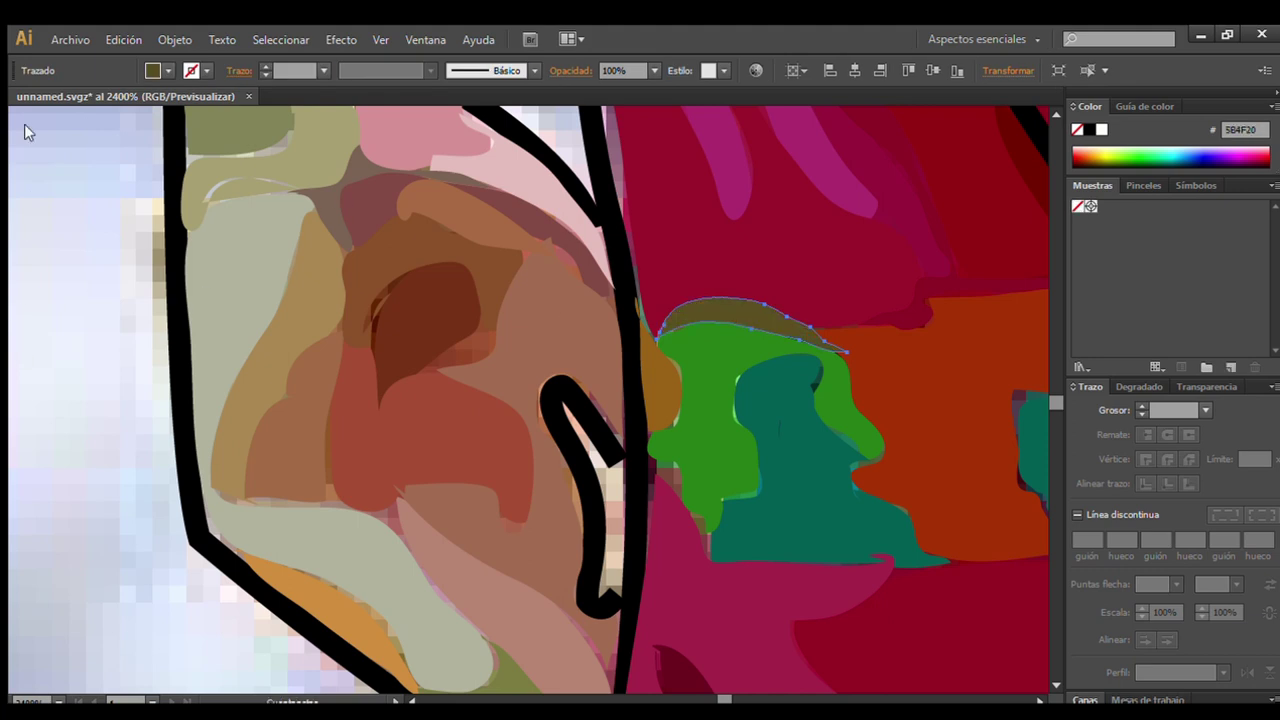
key(v)
scroll(1050, 117, up, 3)
scroll(1050, 117, up, 7)
Try trial strokes along the dark shape and the yellow band's lower edge, then discard them.
scroll(1050, 117, up, 4)
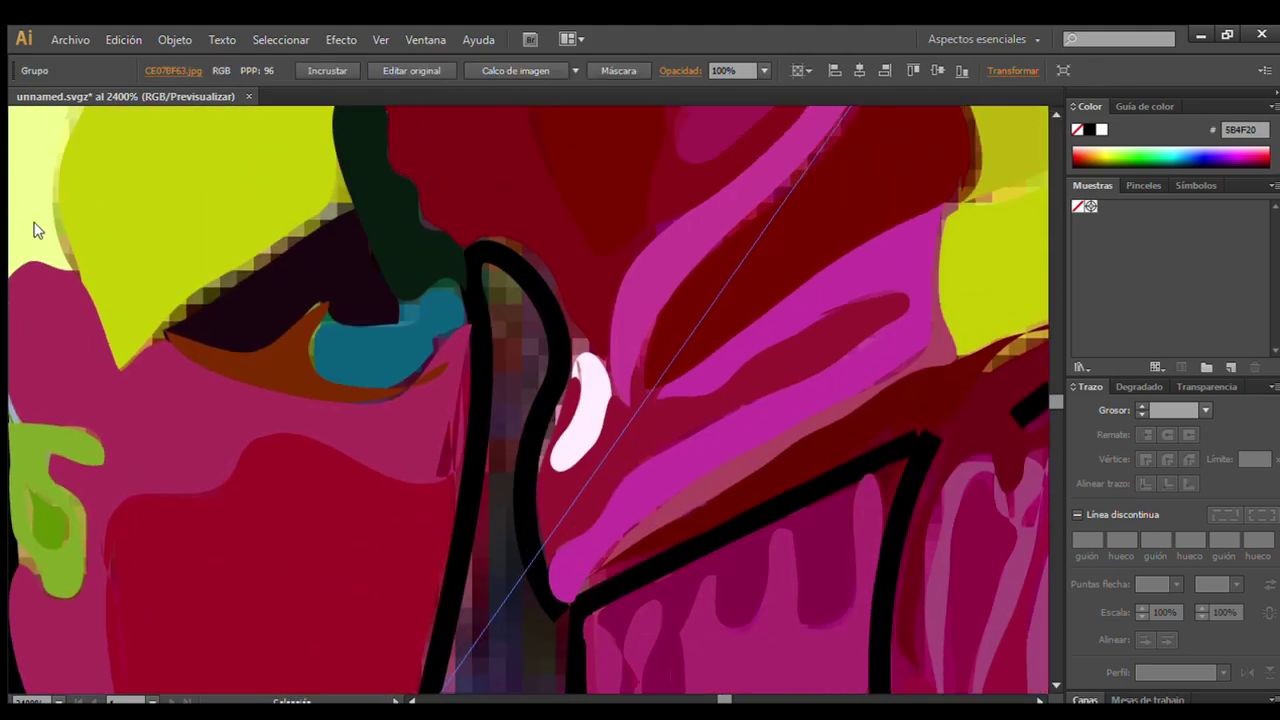
drag(333, 166, 150, 344)
drag(236, 291, 335, 142)
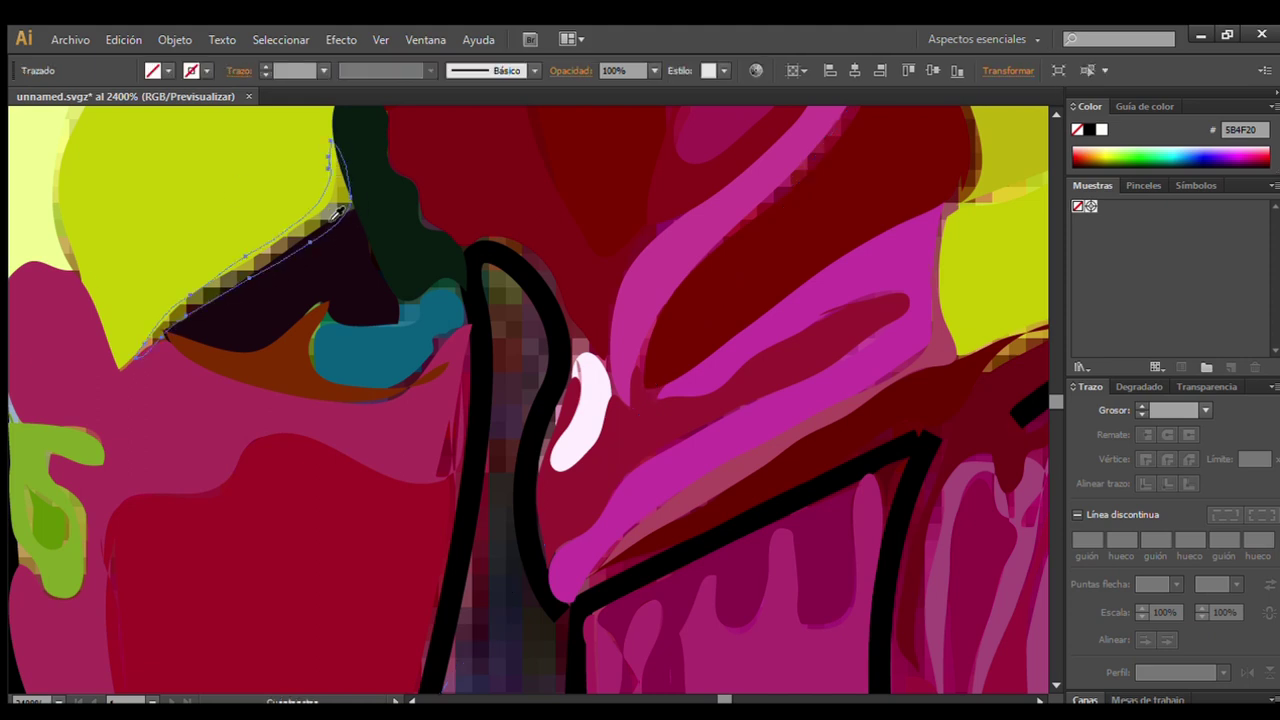
key(v)
click(514, 343)
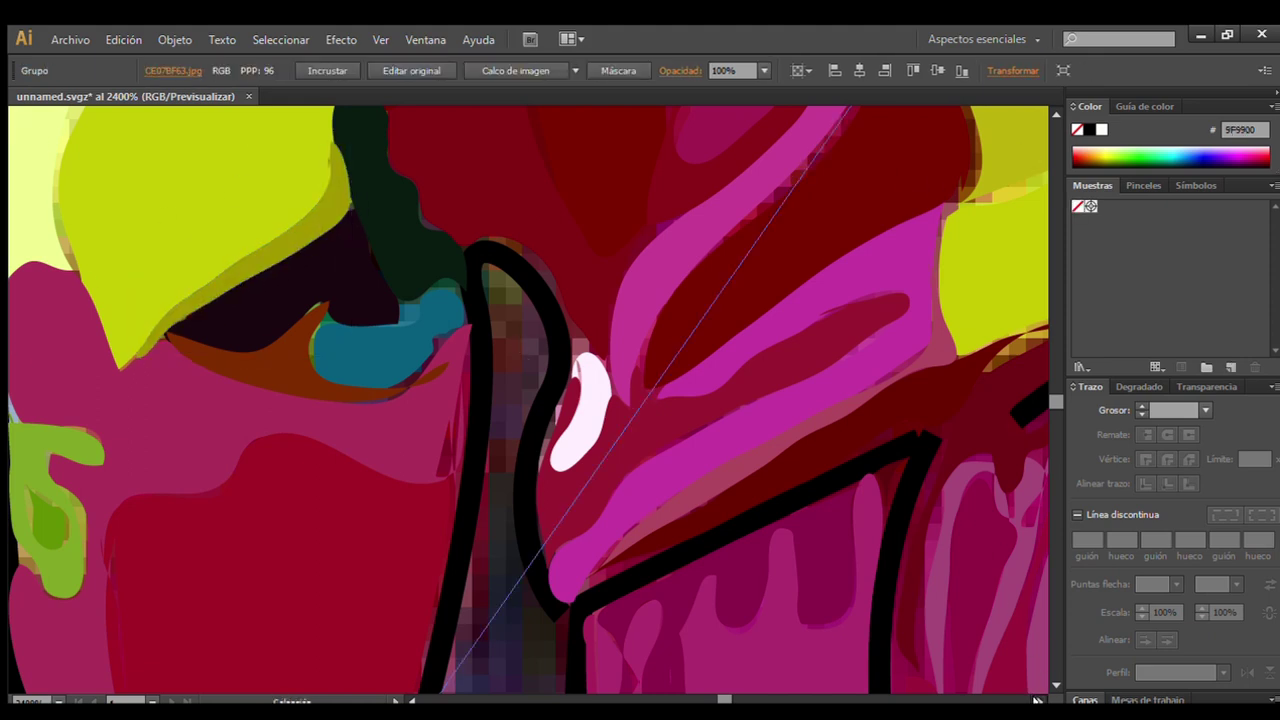
scroll(380, 463, right, 5)
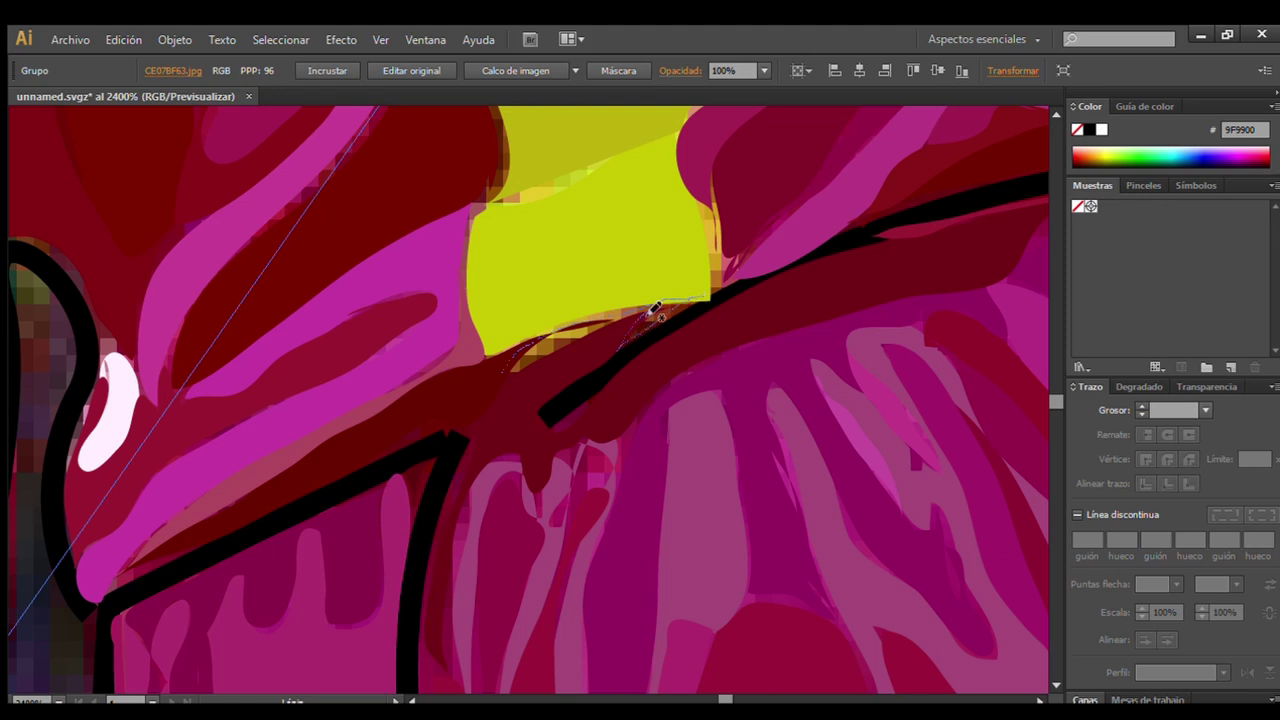
drag(684, 302, 505, 368)
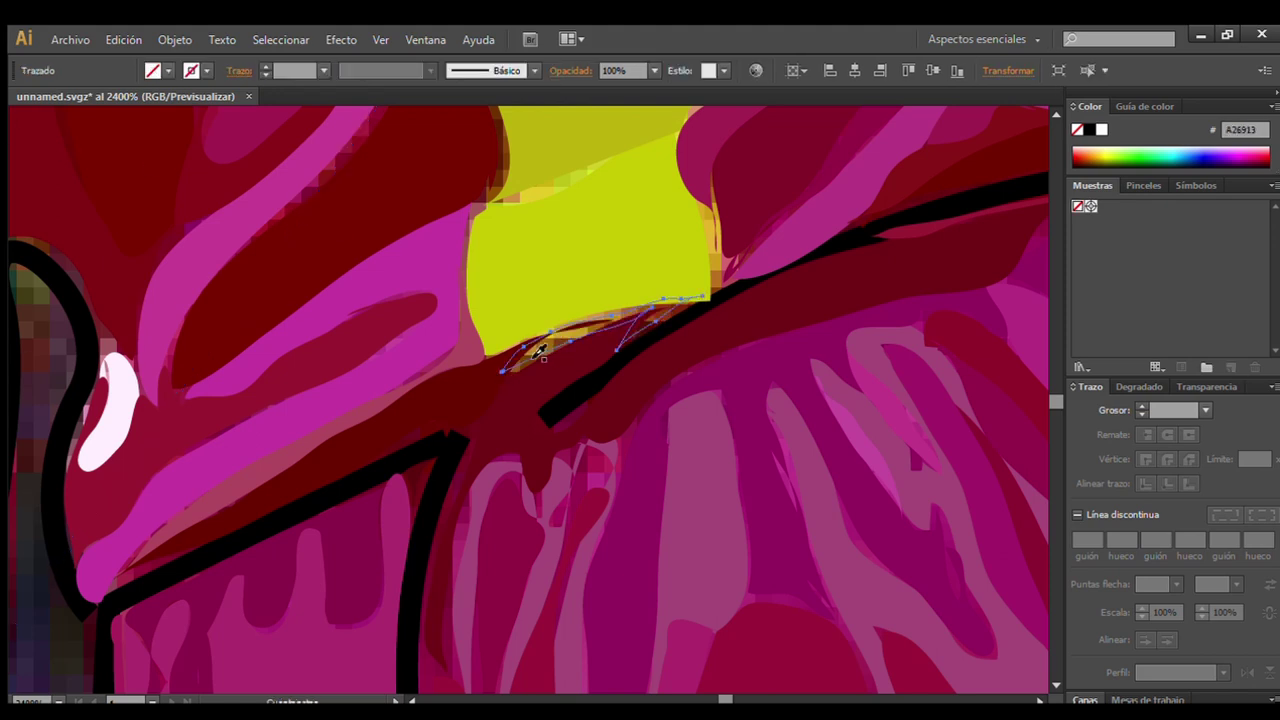
key(v)
click(827, 390)
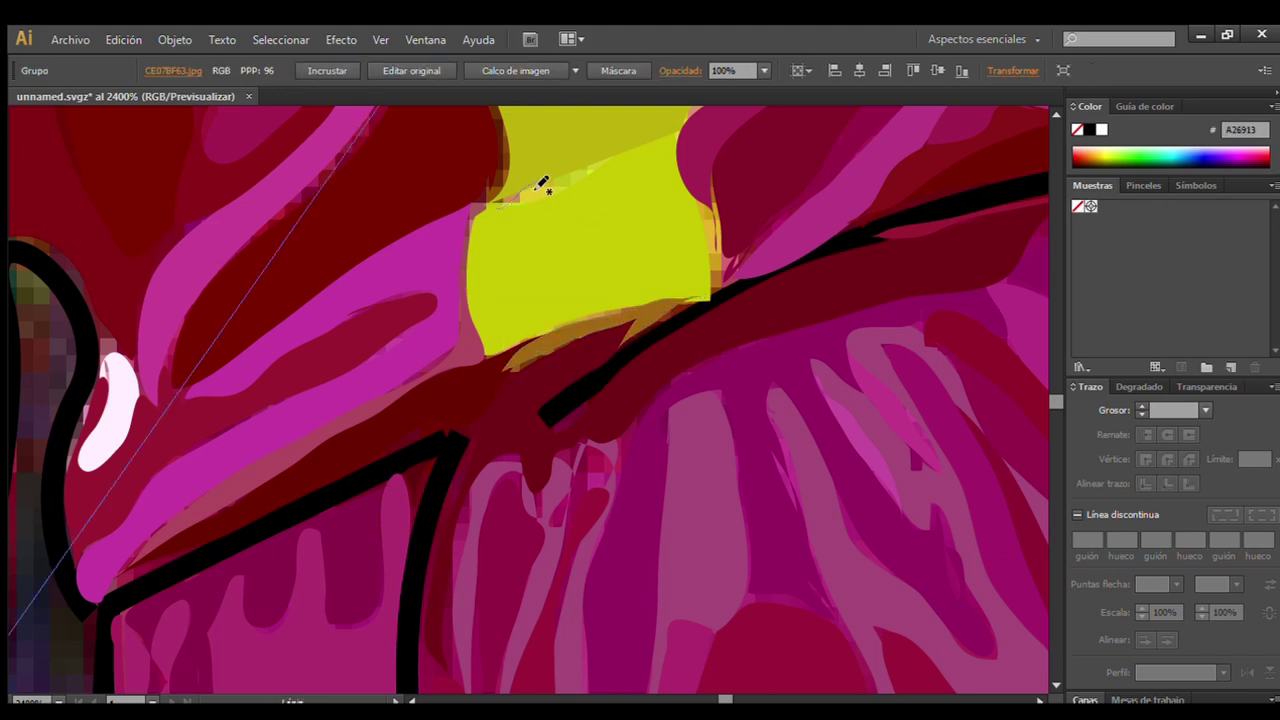
Trace a sliver along the yellow band's top and fill it with sampled yellow BBC419.
drag(568, 190, 498, 207)
click(544, 246)
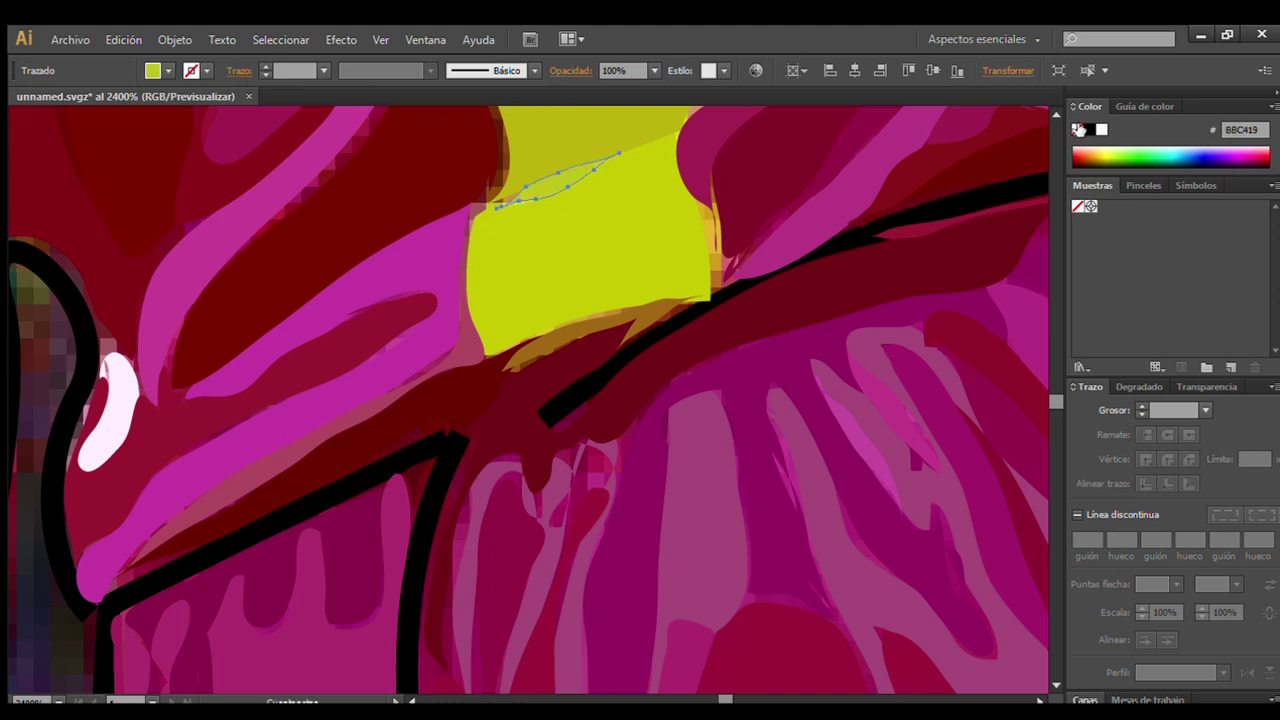
scroll(1055, 113, up, 5)
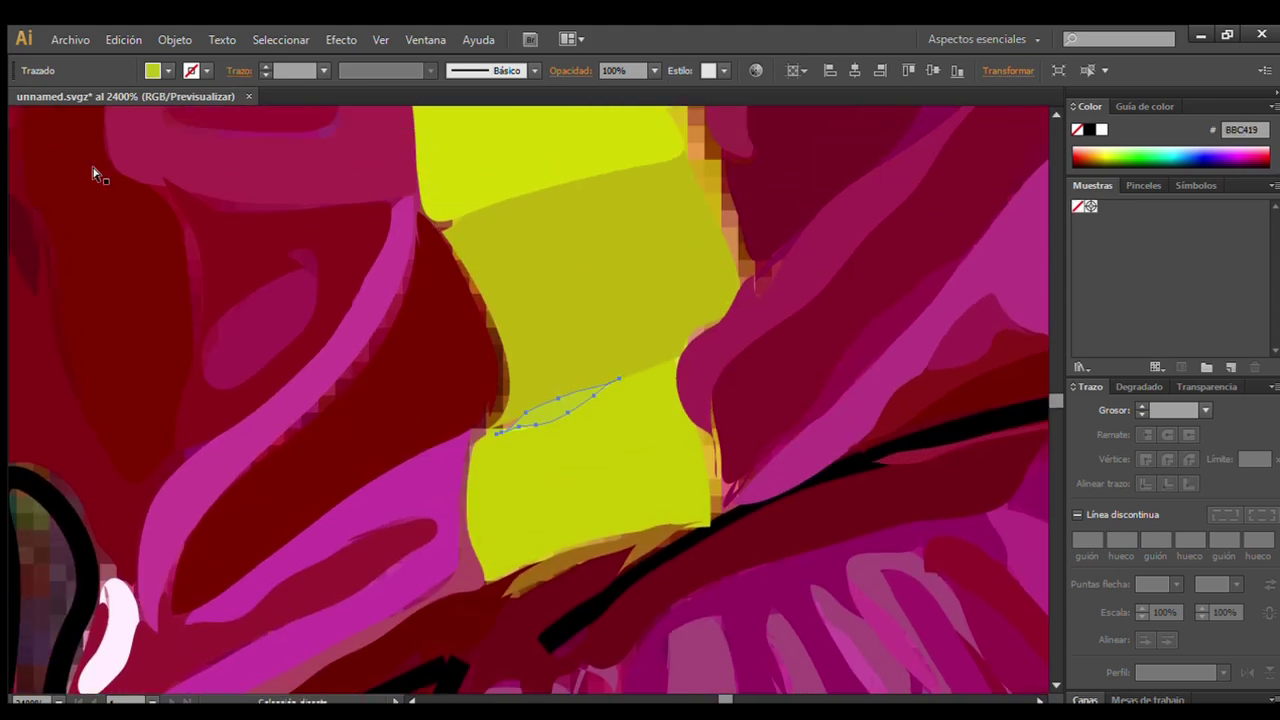
click(197, 302)
Trace a sliver along the yellow band's left edge and fill it with sampled dark brown.
drag(455, 234, 470, 450)
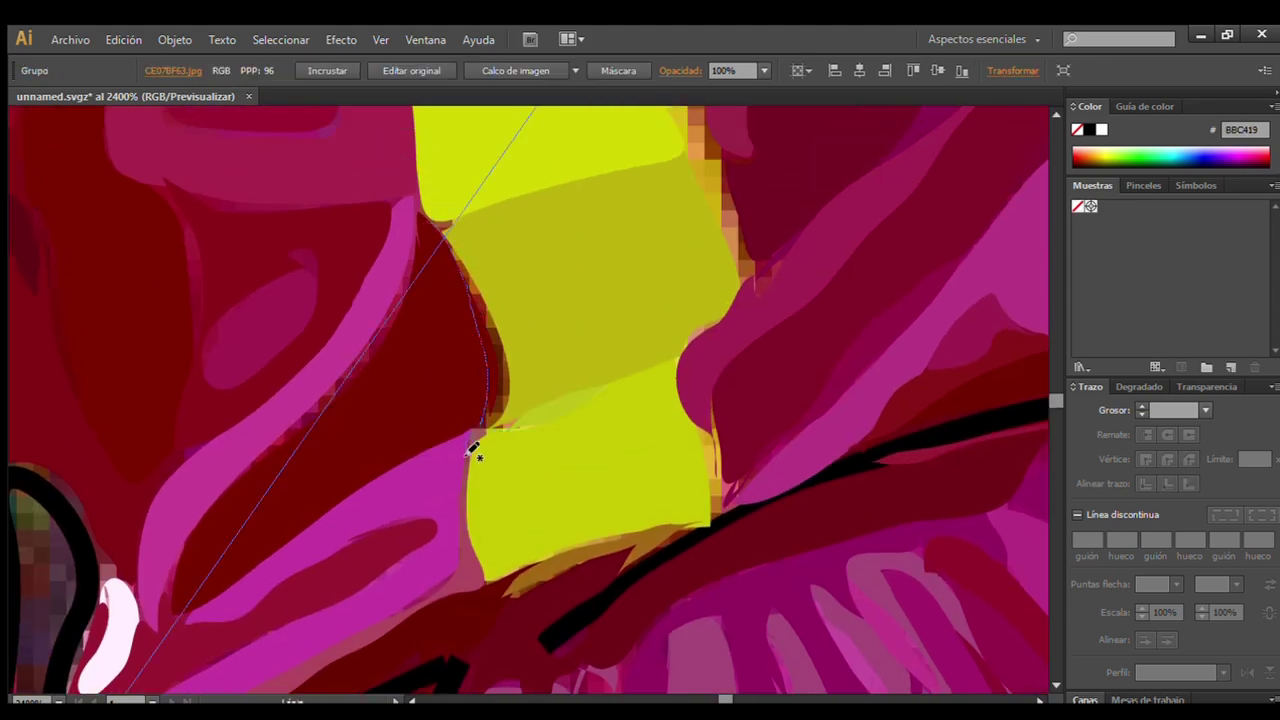
drag(494, 326, 498, 332)
click(324, 318)
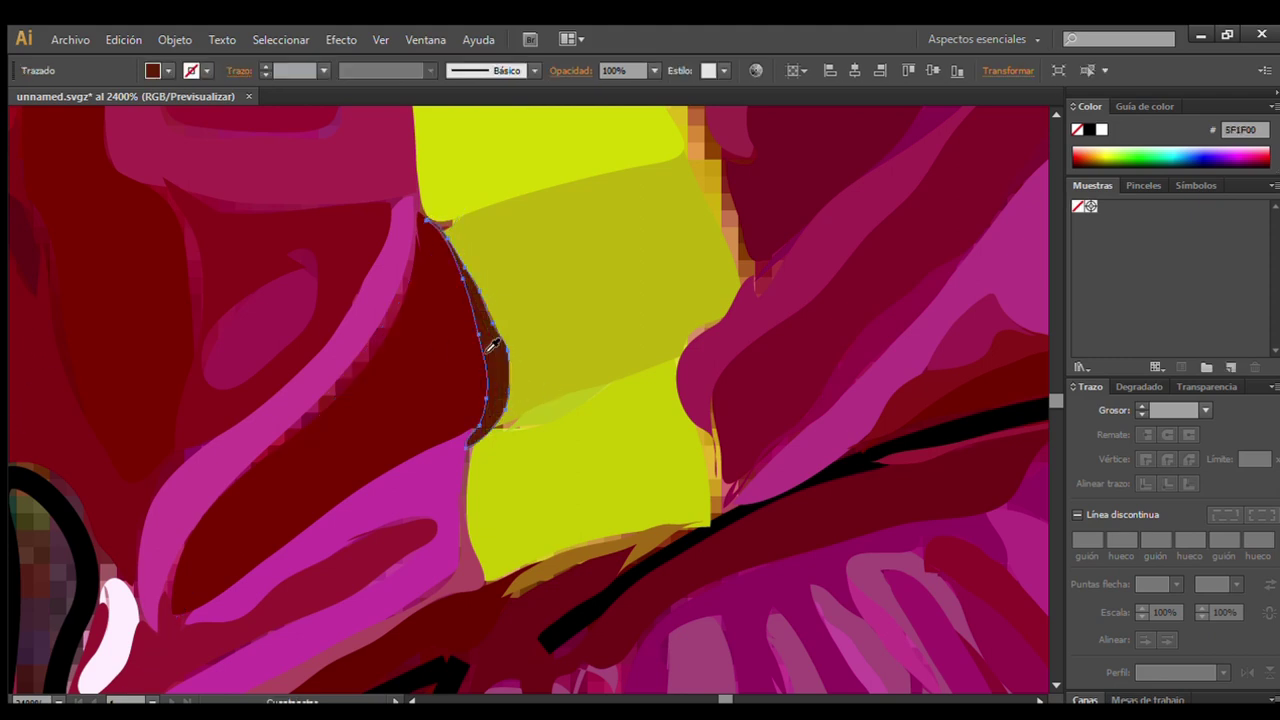
key(v)
click(334, 380)
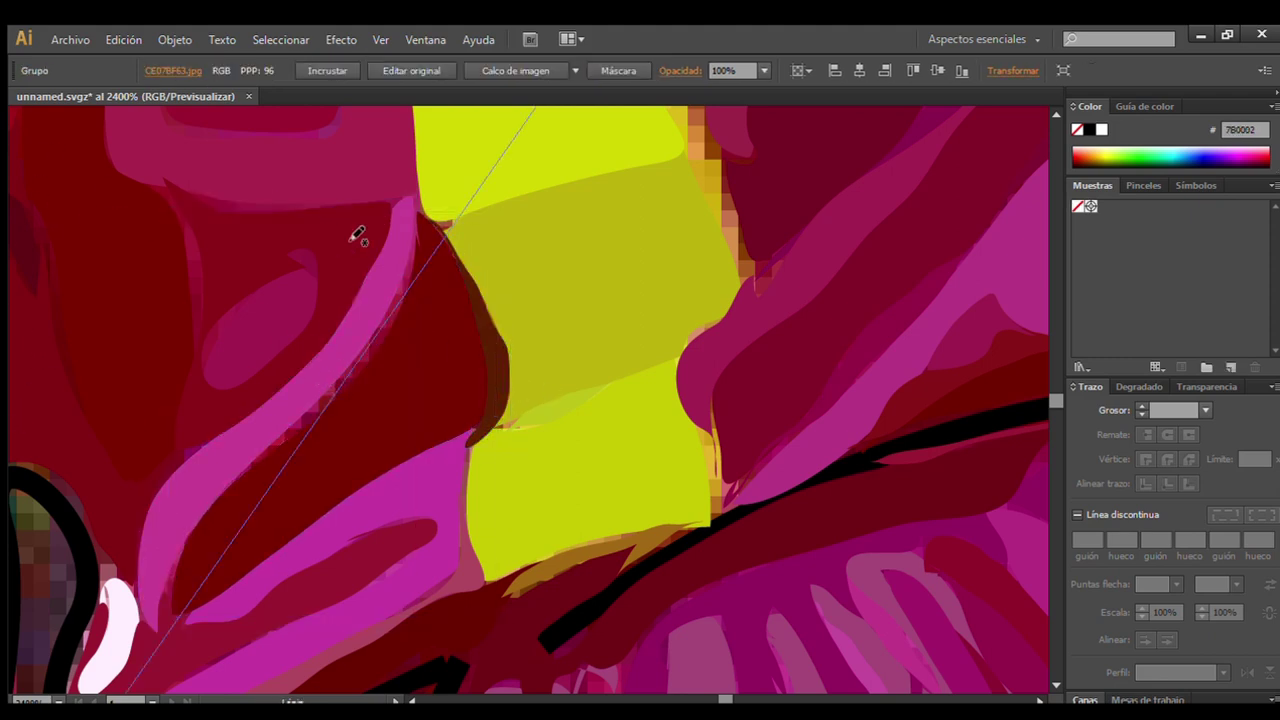
Retry strokes along the pink stripe's edge, undo them, and trace a curve beside the small pink shape.
drag(240, 474, 355, 370)
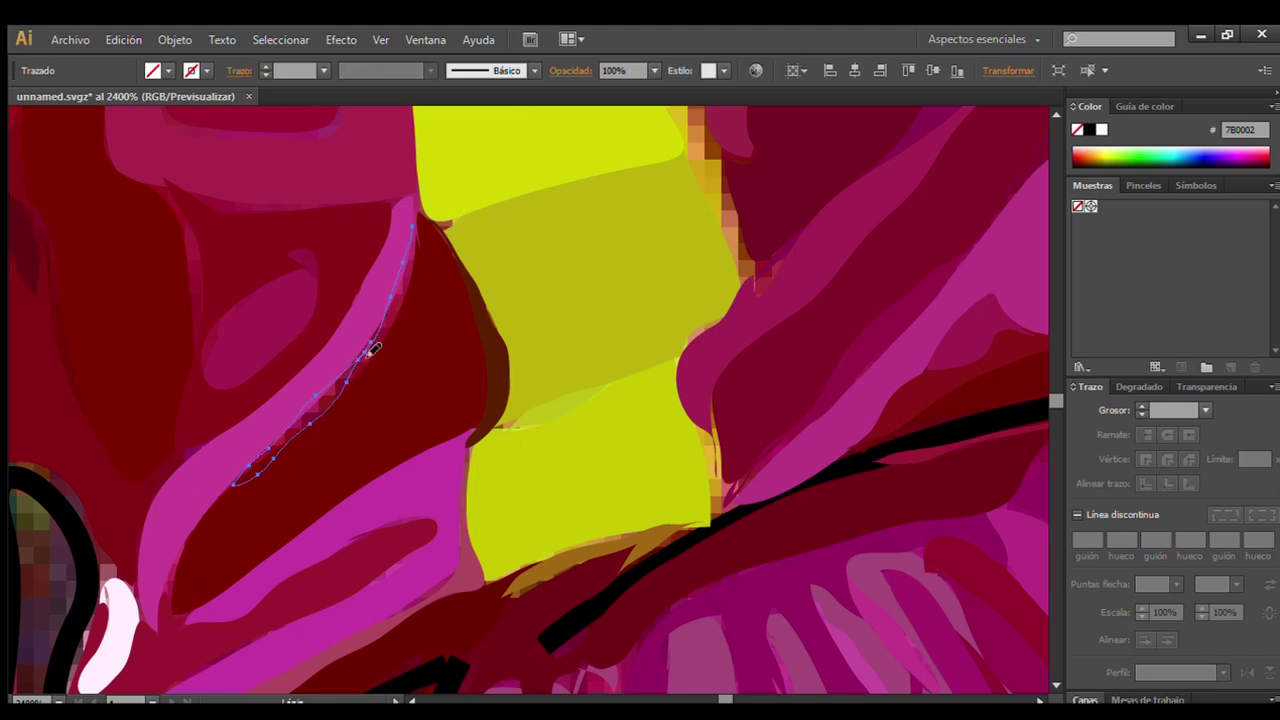
key(ctrl+z)
drag(412, 226, 296, 406)
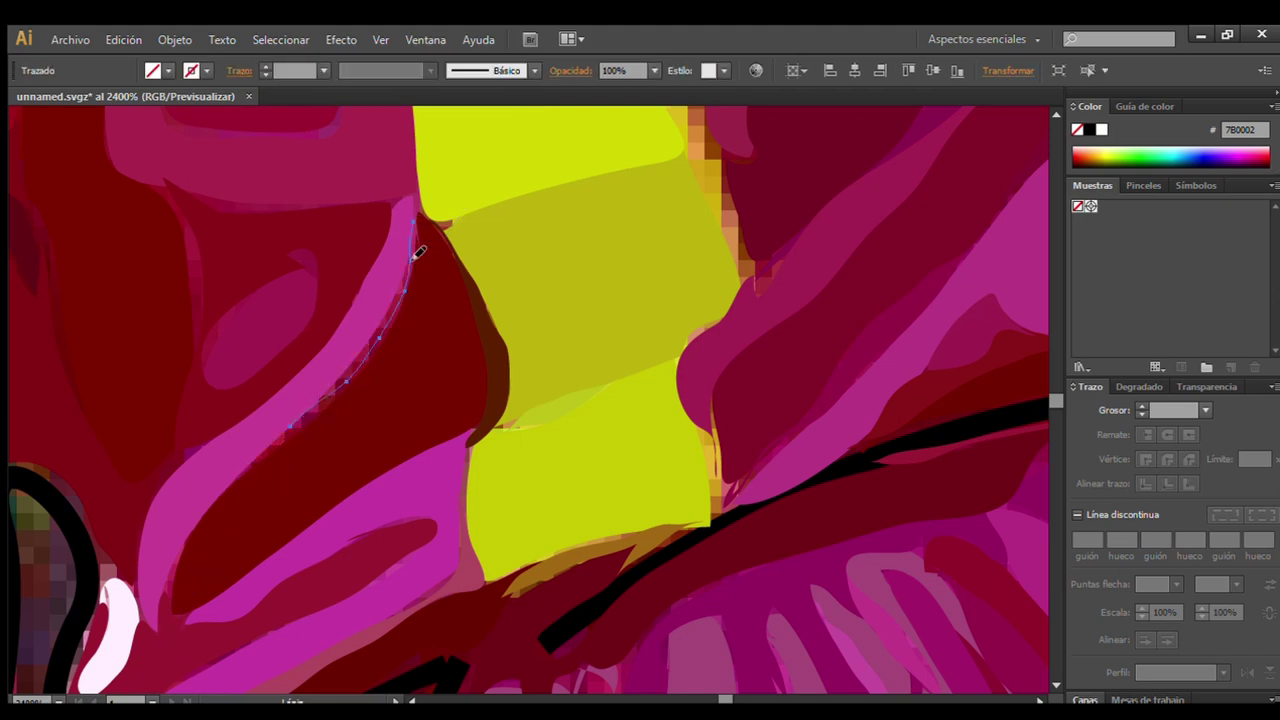
key(ctrl+z)
mouse_move(414, 257)
mouse_down()
mouse_move(410, 290)
mouse_move(418, 236)
mouse_up()
key(ctrl+z)
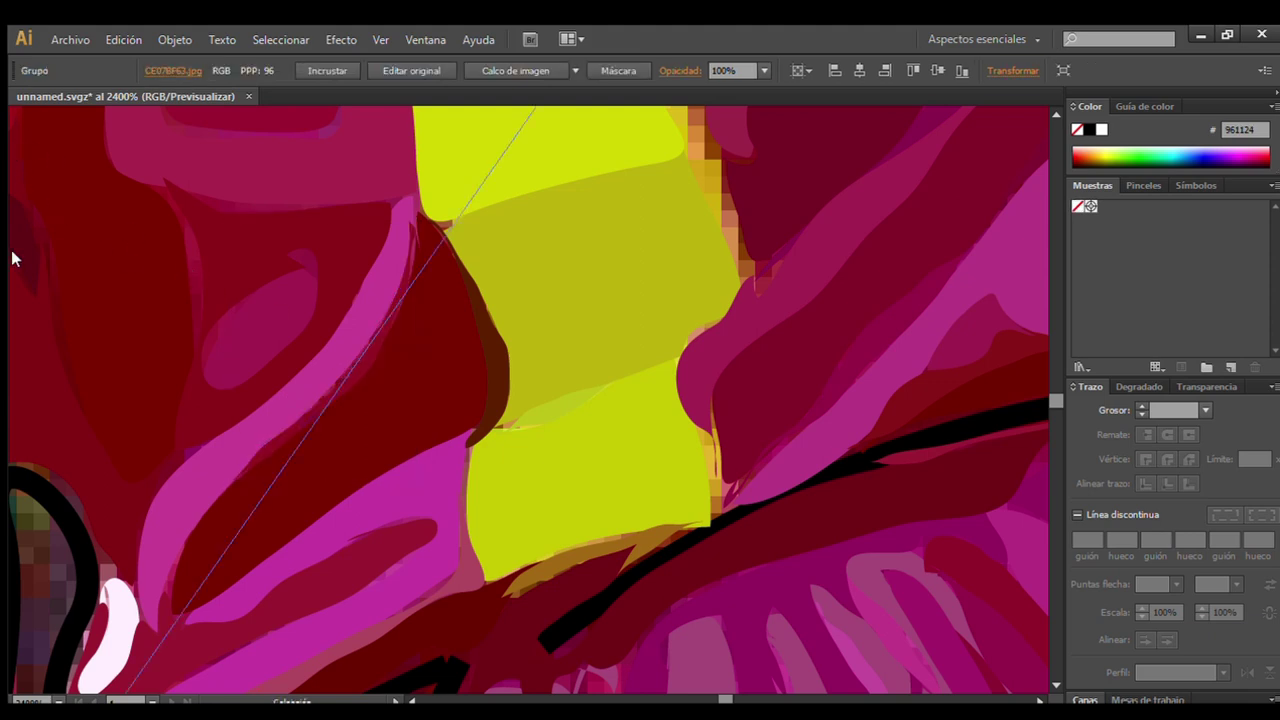
drag(198, 352, 148, 182)
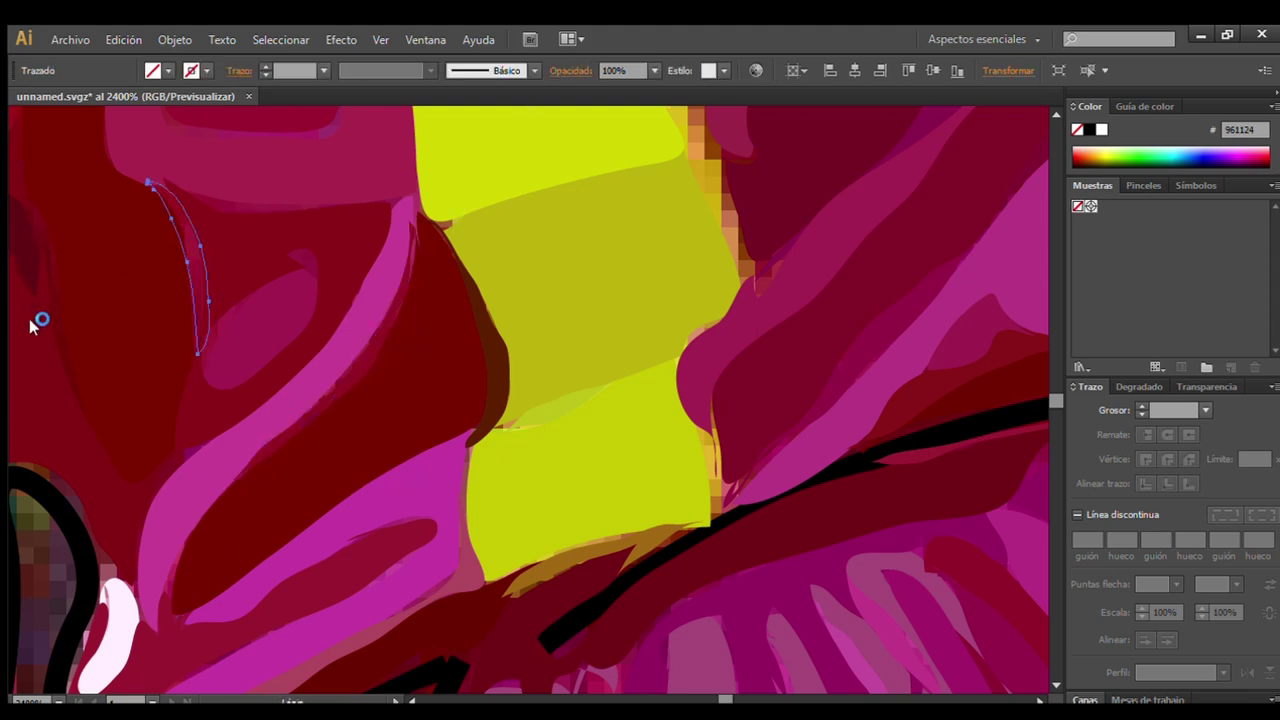
scroll(46, 223, up, 6)
scroll(46, 223, up, 1)
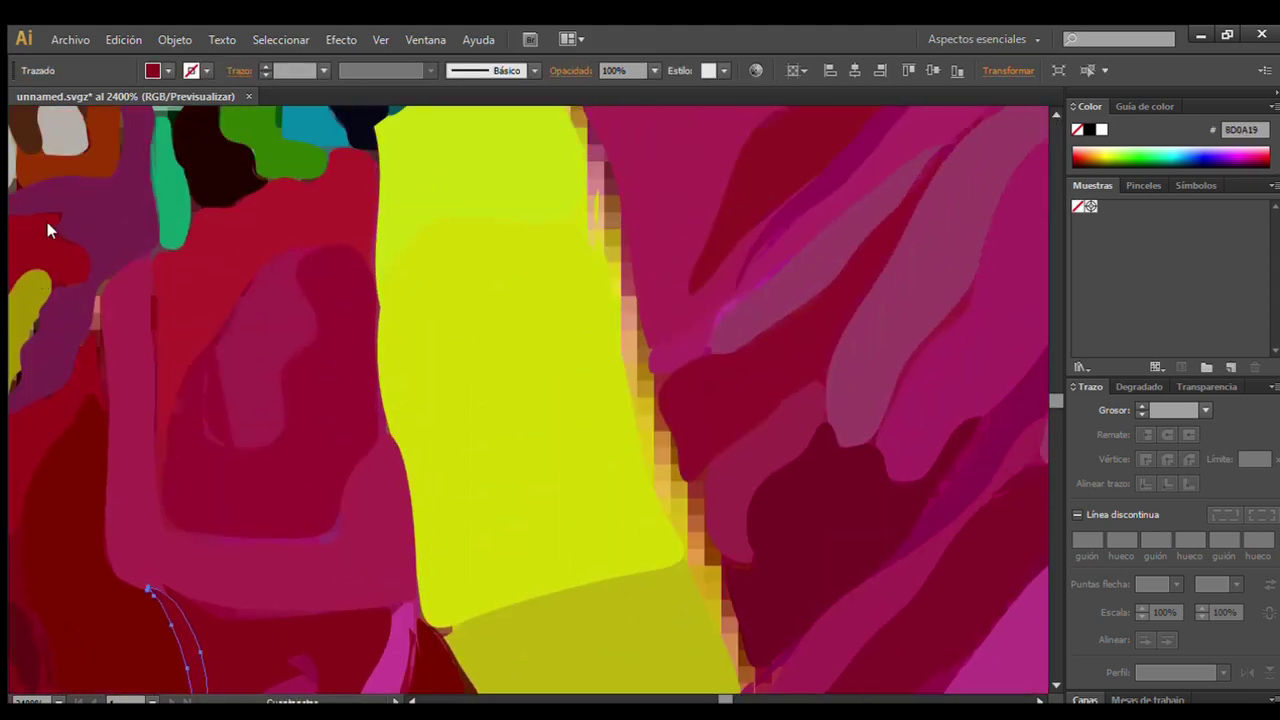
Trace a sliver down the yellow band's right edge and fill it with sampled olive B69A13.
mouse_move(634, 277)
mouse_down()
mouse_move(614, 171)
mouse_move(590, 125)
mouse_up()
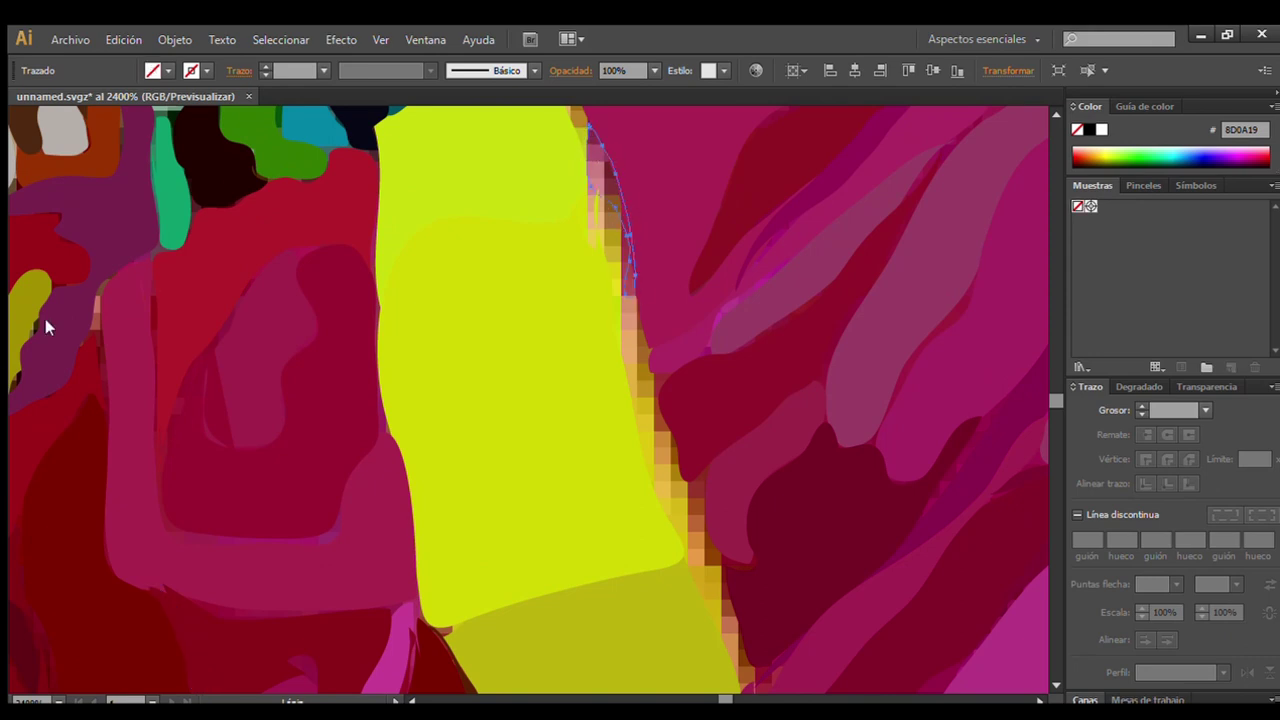
key(v)
click(530, 310)
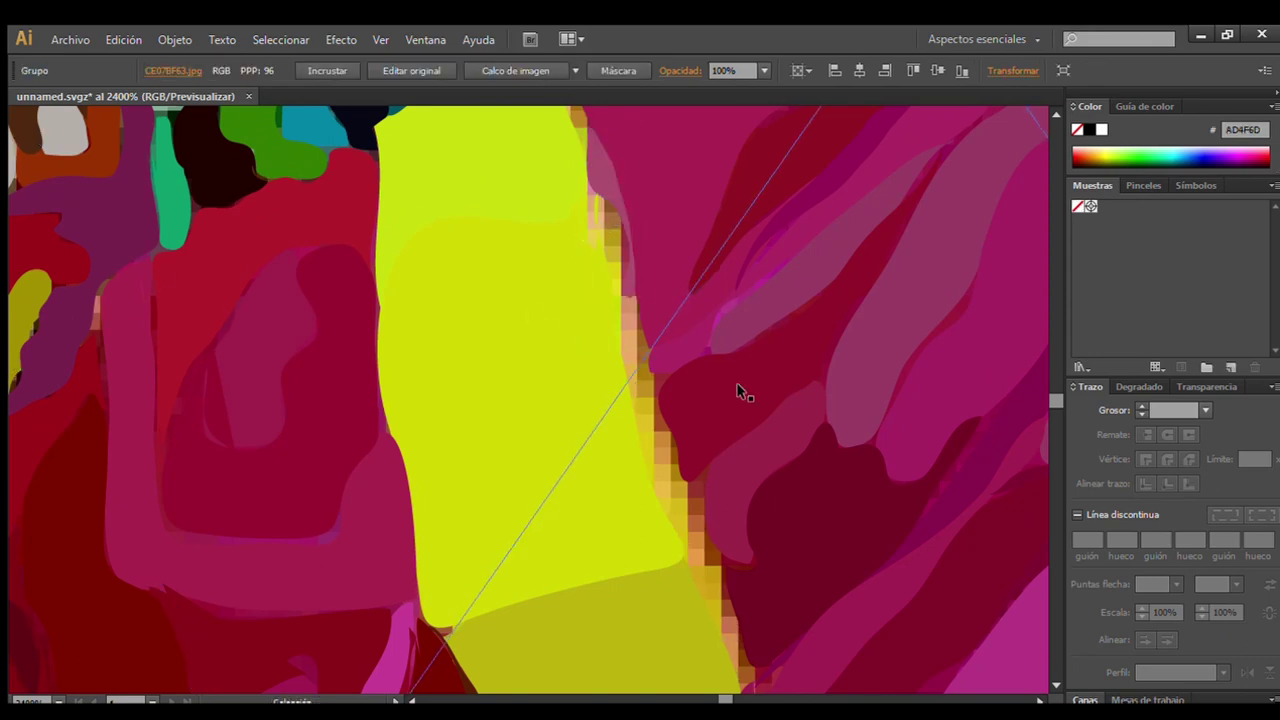
drag(586, 193, 641, 458)
drag(752, 690, 666, 372)
drag(605, 205, 582, 184)
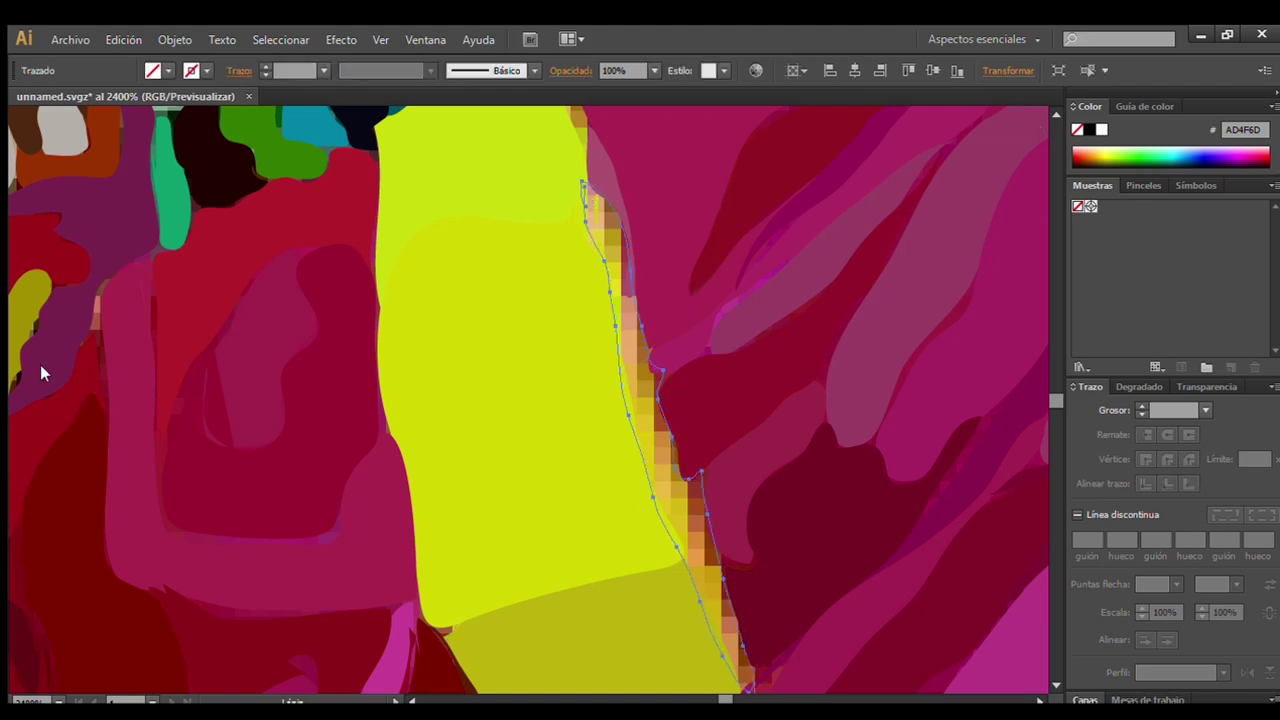
click(611, 265)
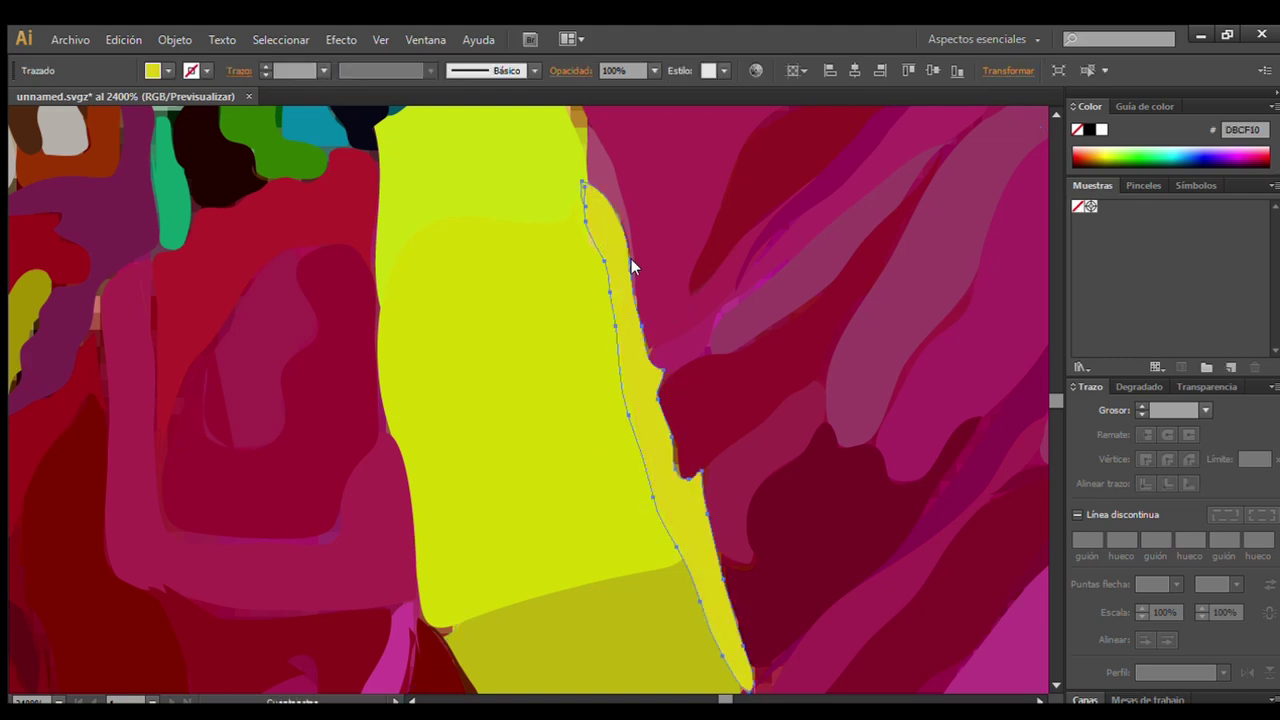
click(1055, 686)
click(1054, 116)
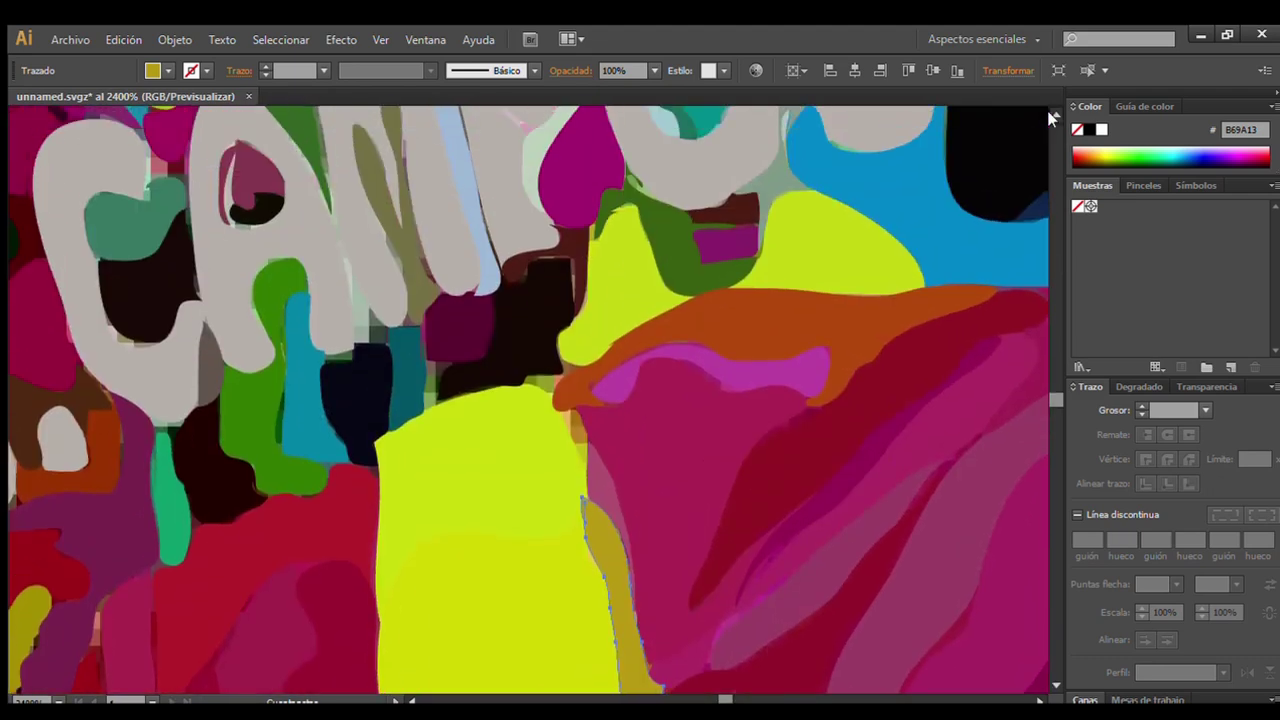
Build a Pen-tool path along the green stroke beside the lime stripe.
scroll(21, 176, left, 3)
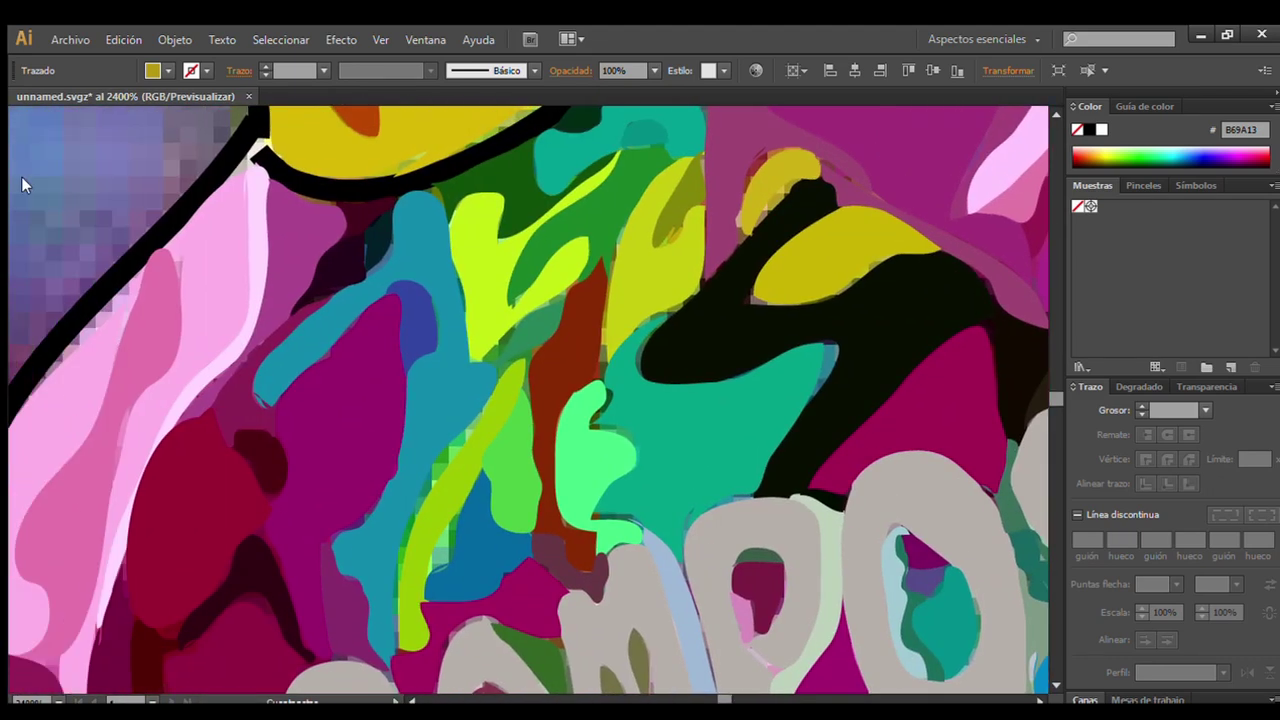
click(130, 141)
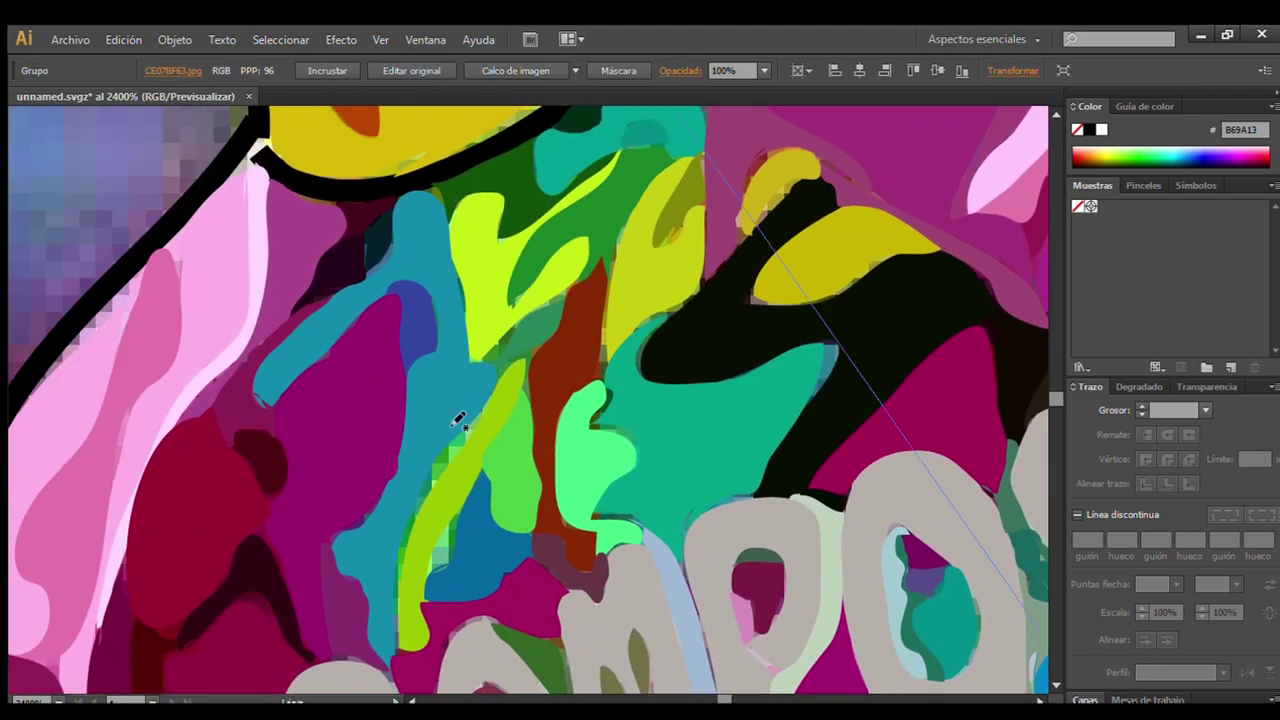
click(424, 520)
click(478, 428)
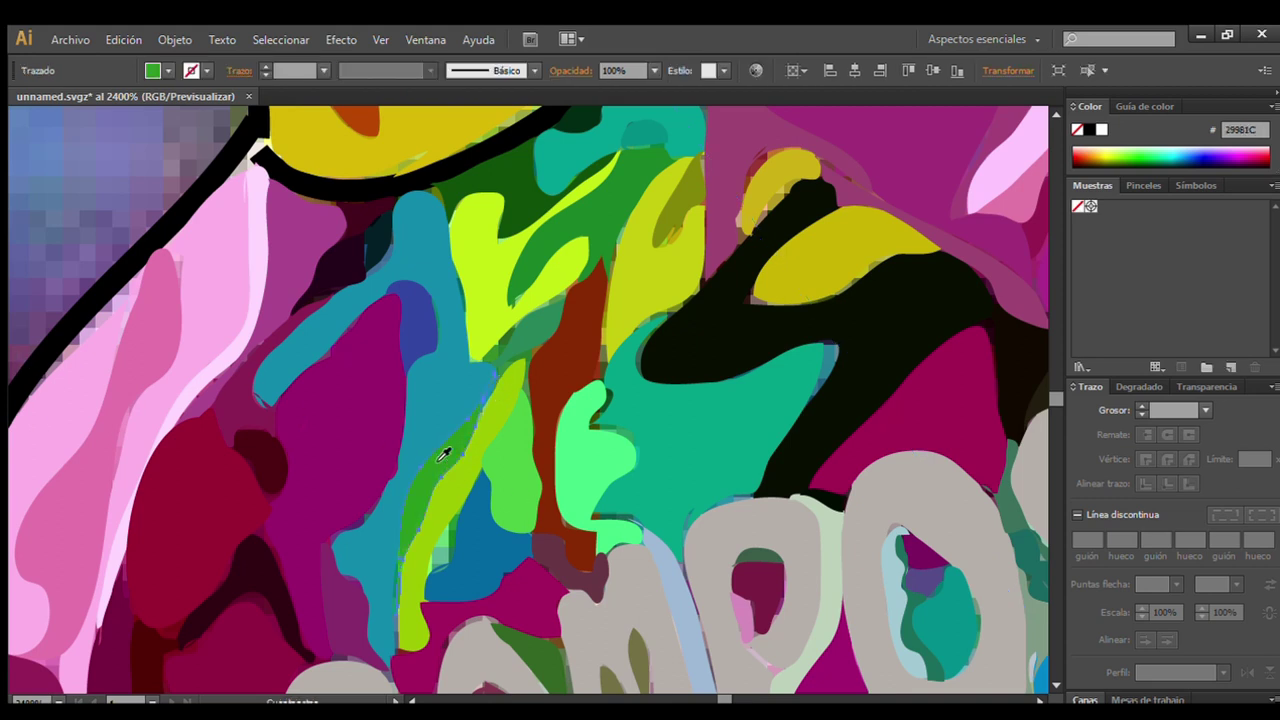
click(196, 141)
Trace the curved fold outline in the magenta fabric with the Pencil, undoing the first attempt.
scroll(1040, 694, right, 15)
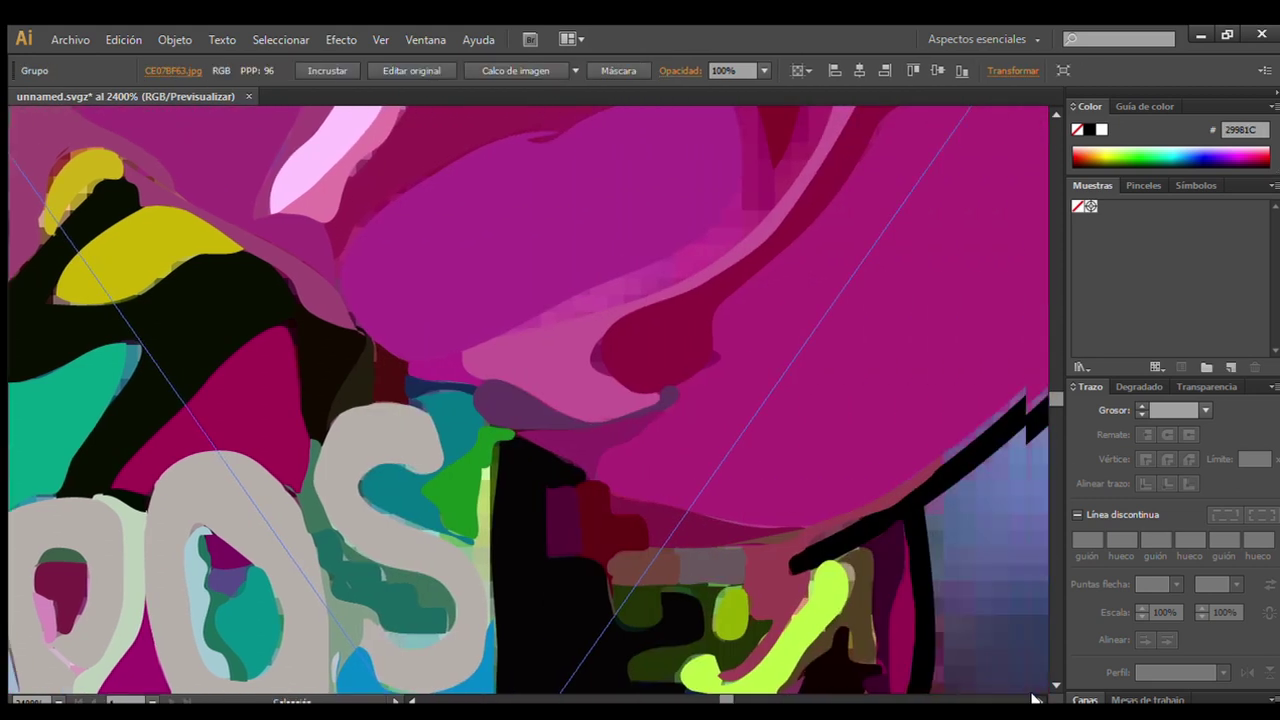
scroll(820, 240, up, 4)
drag(597, 298, 688, 340)
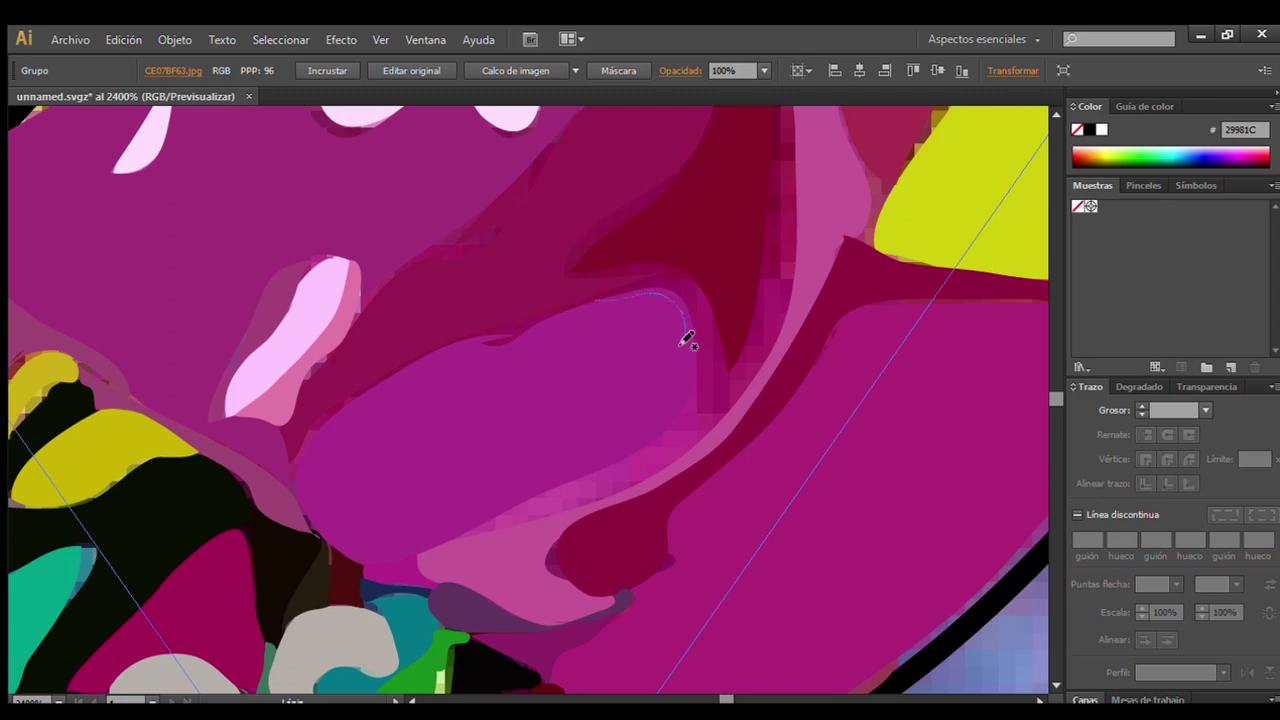
mouse_move(680, 450)
mouse_down()
mouse_move(684, 420)
mouse_move(786, 249)
mouse_move(694, 289)
mouse_move(563, 313)
mouse_up()
key(ctrl+z)
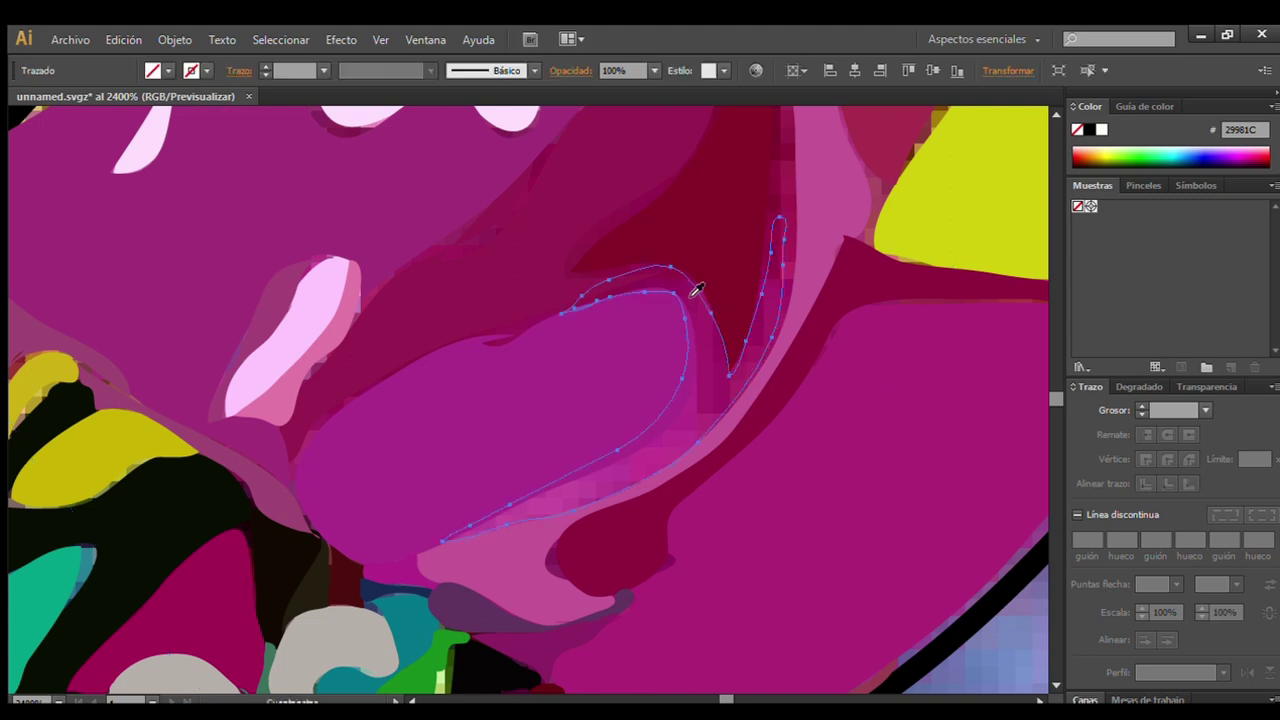
scroll(39, 286, up, 3)
scroll(39, 286, up, 2)
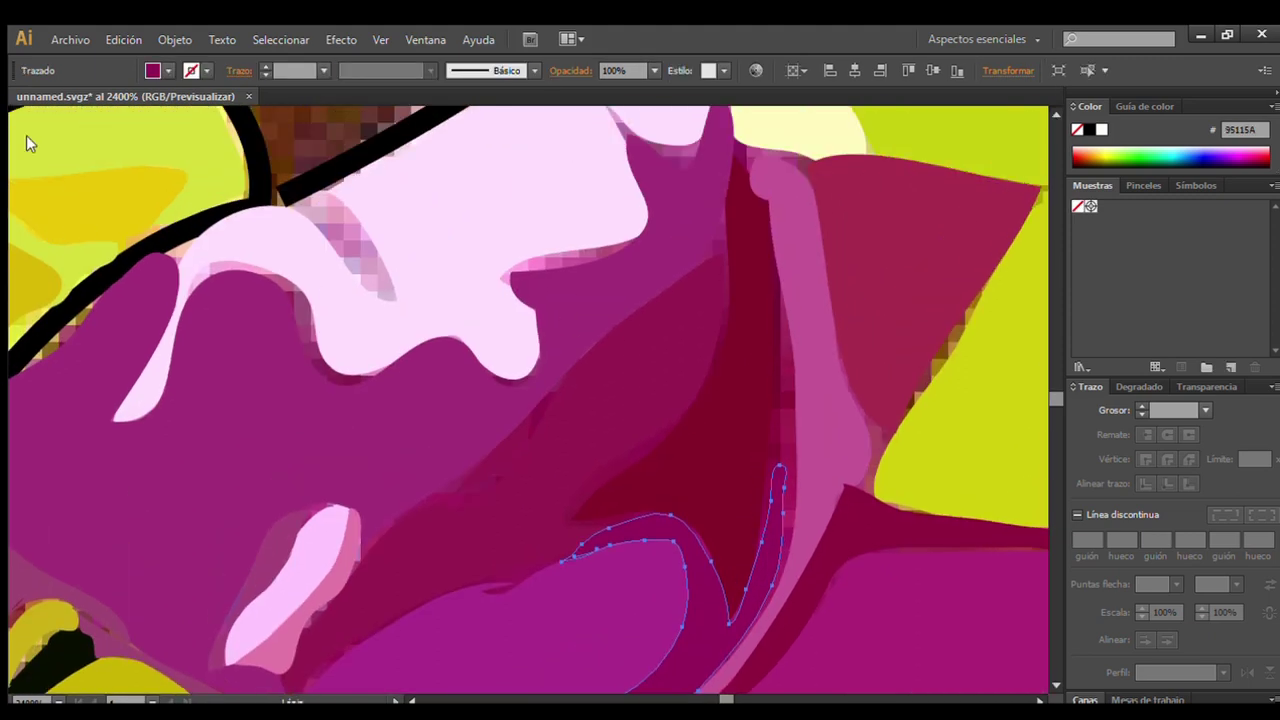
Undo the fold shape and draw a thin shading stroke along the right dark magenta fold.
key(ctrl+z)
mouse_move(774, 264)
mouse_down()
mouse_move(748, 531)
mouse_move(783, 537)
mouse_move(796, 493)
mouse_up()
drag(773, 262, 772, 258)
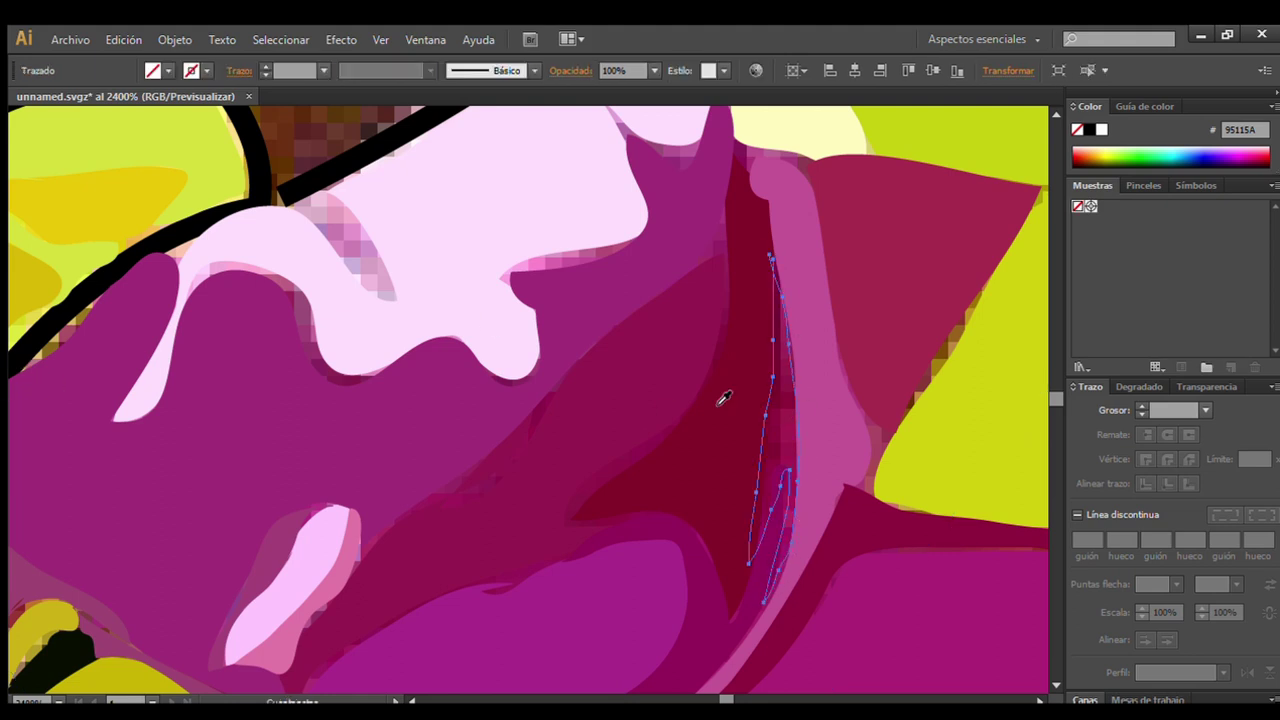
scroll(45, 227, up, 1)
scroll(45, 227, up, 1)
Draw mauve shading shapes over the pink collar patch and along its edge.
mouse_move(280, 298)
mouse_down()
mouse_move(306, 314)
mouse_move(366, 306)
mouse_move(282, 299)
mouse_up()
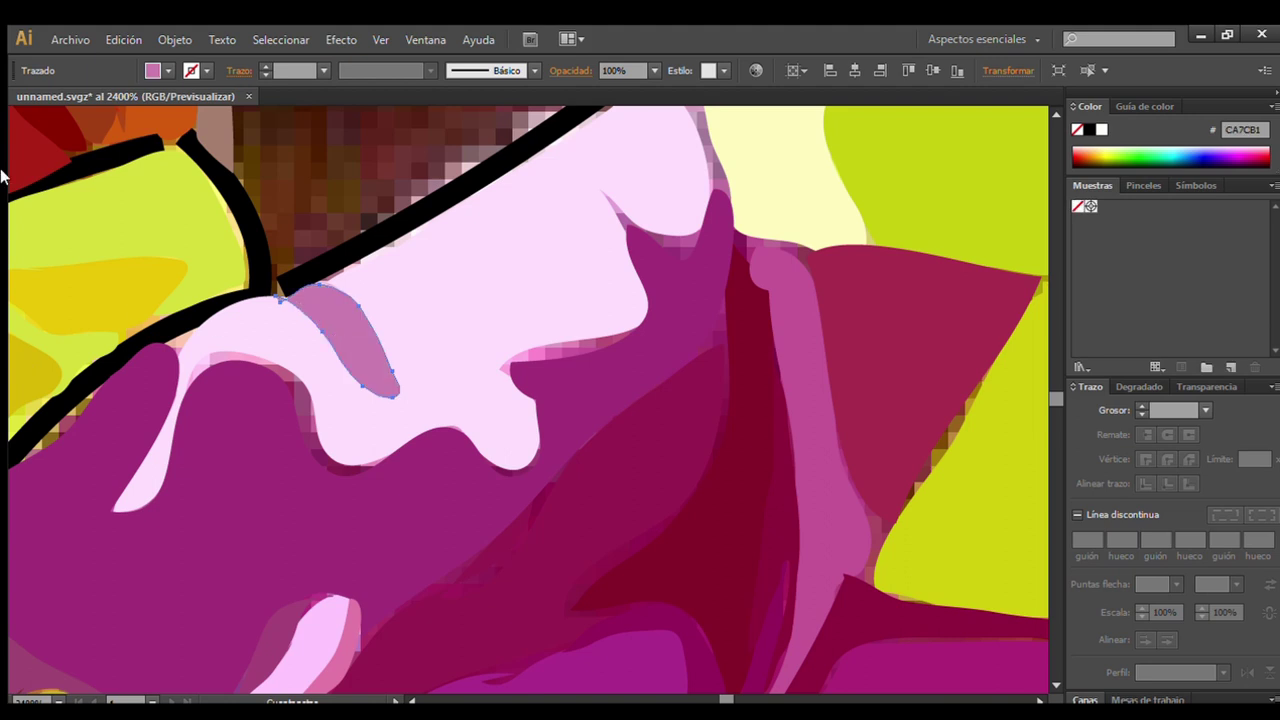
click(84, 220)
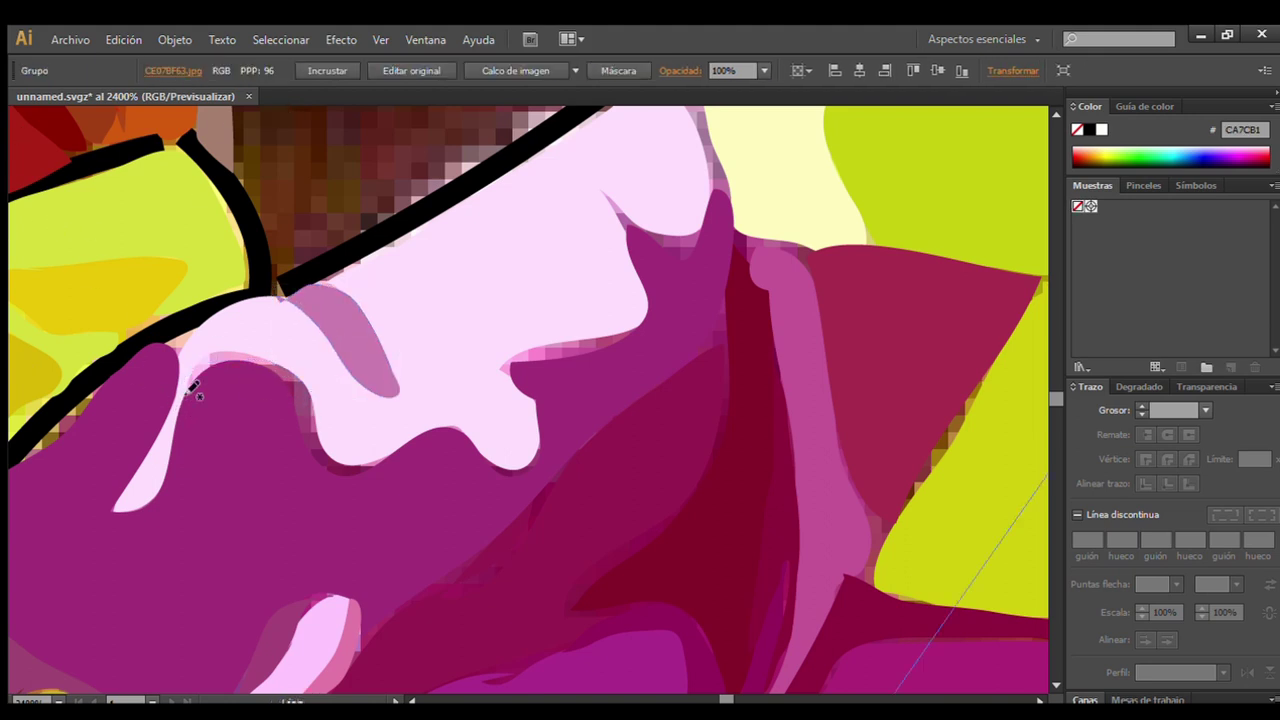
drag(255, 358, 395, 460)
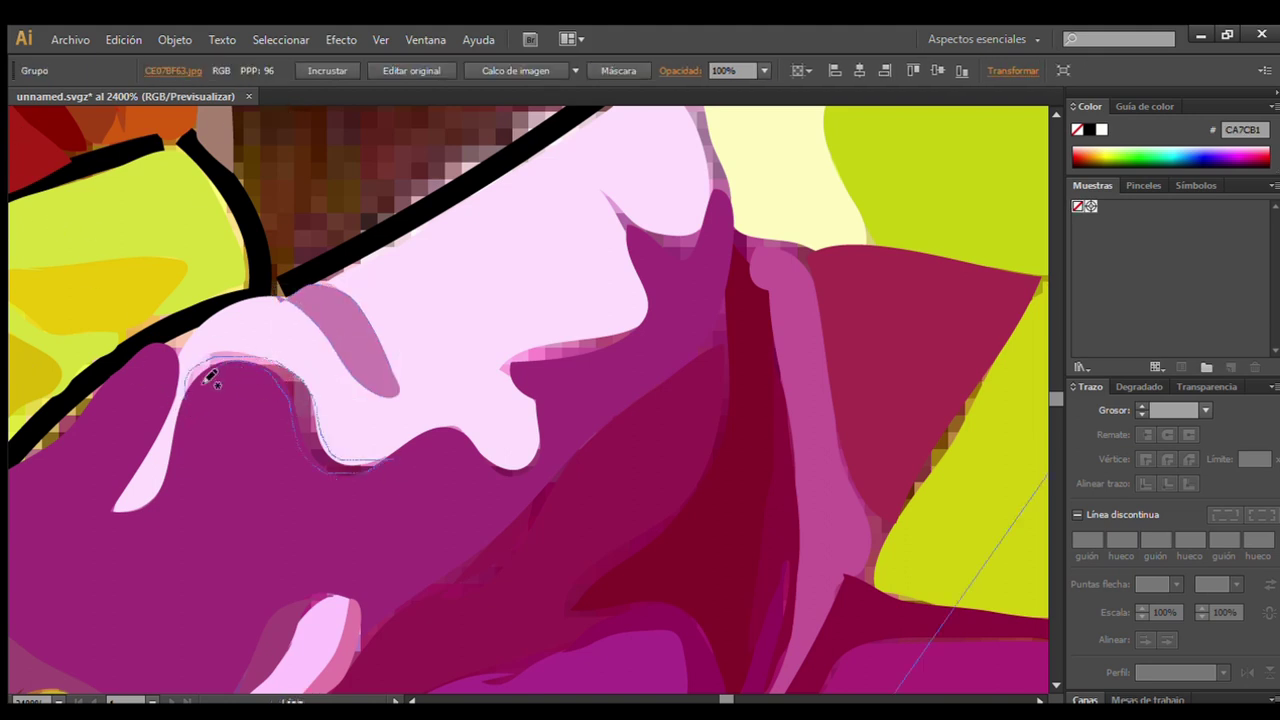
click(44, 220)
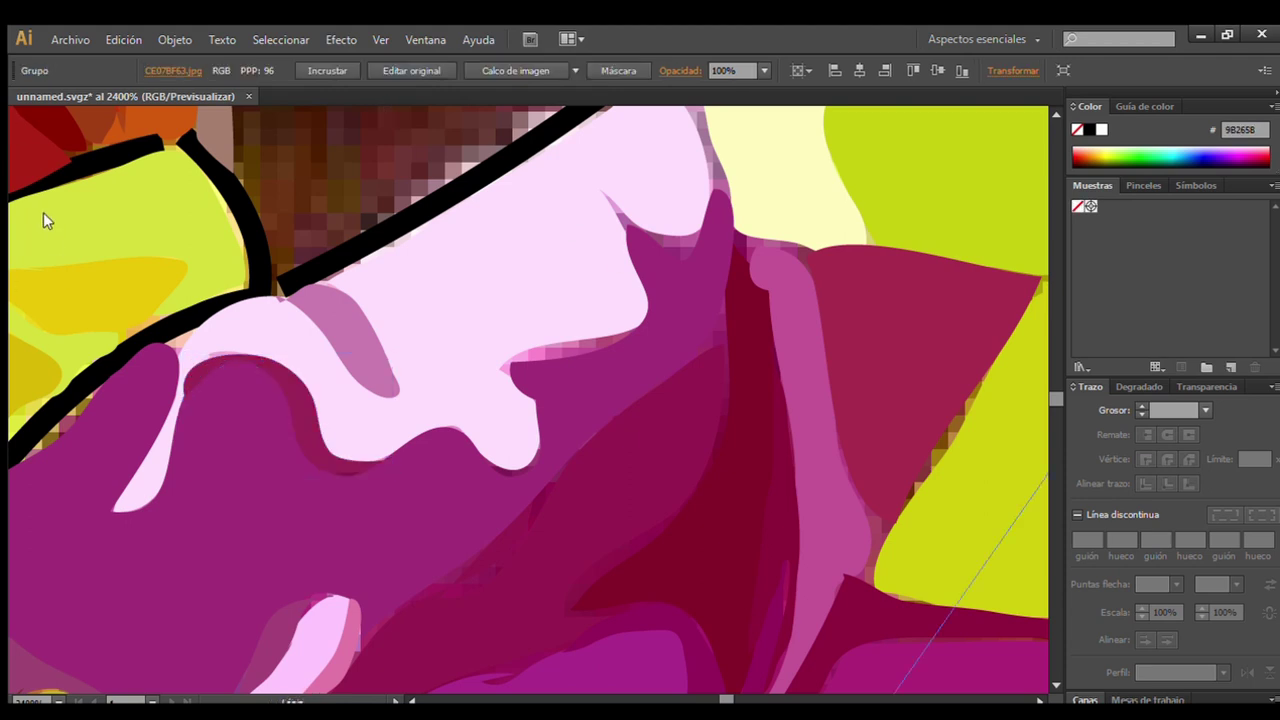
drag(643, 333, 505, 368)
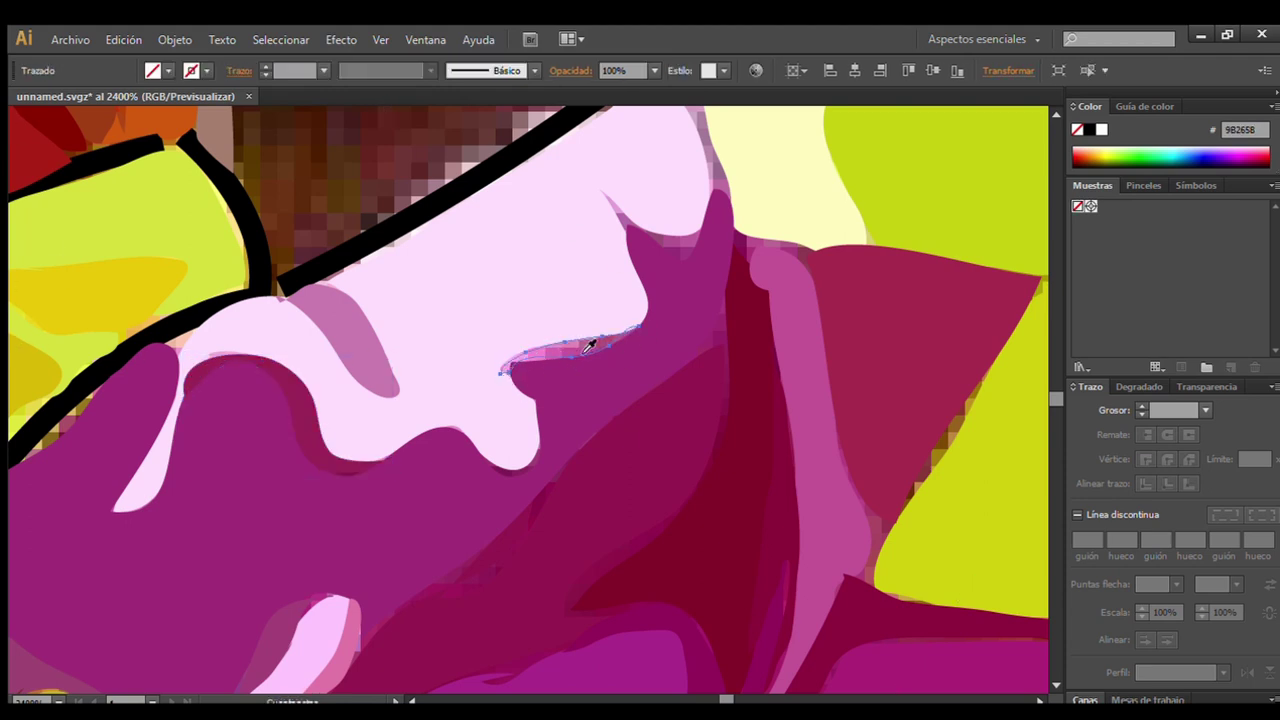
scroll(34, 212, up, 5)
click(34, 213)
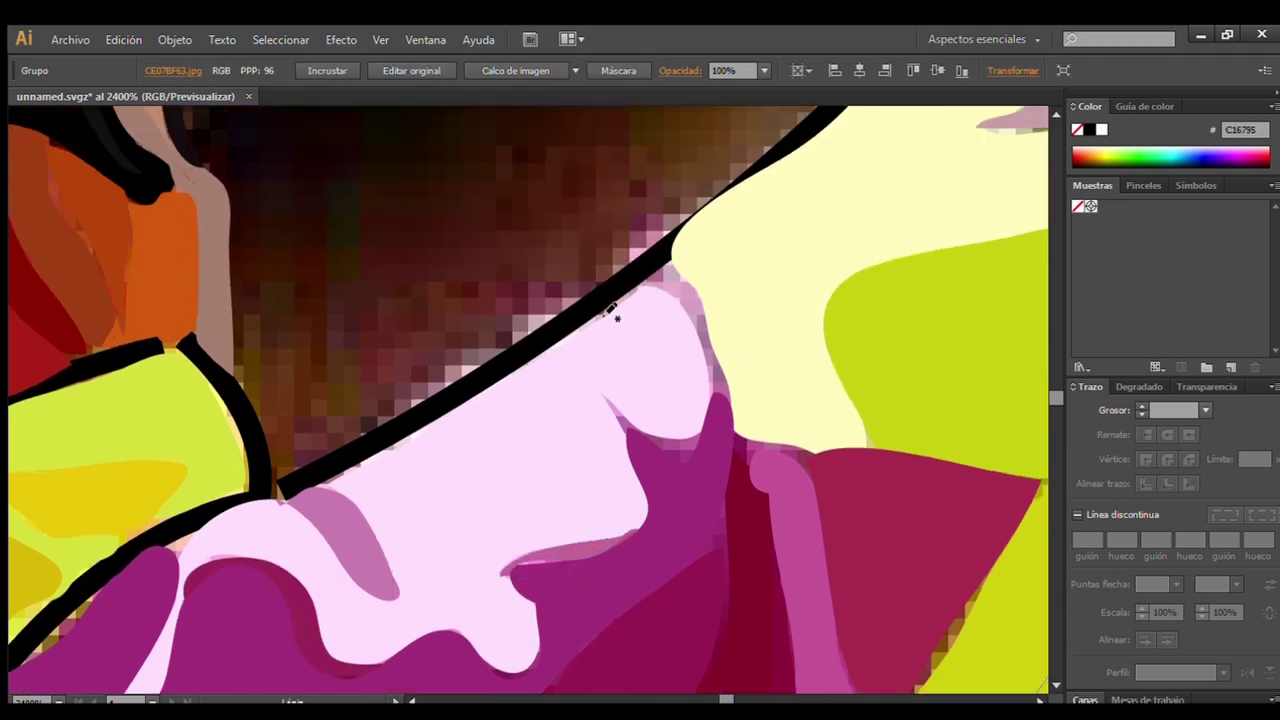
Add a light stroke along the collar's upper edge and a small shape where pink meets magenta.
drag(606, 313, 657, 292)
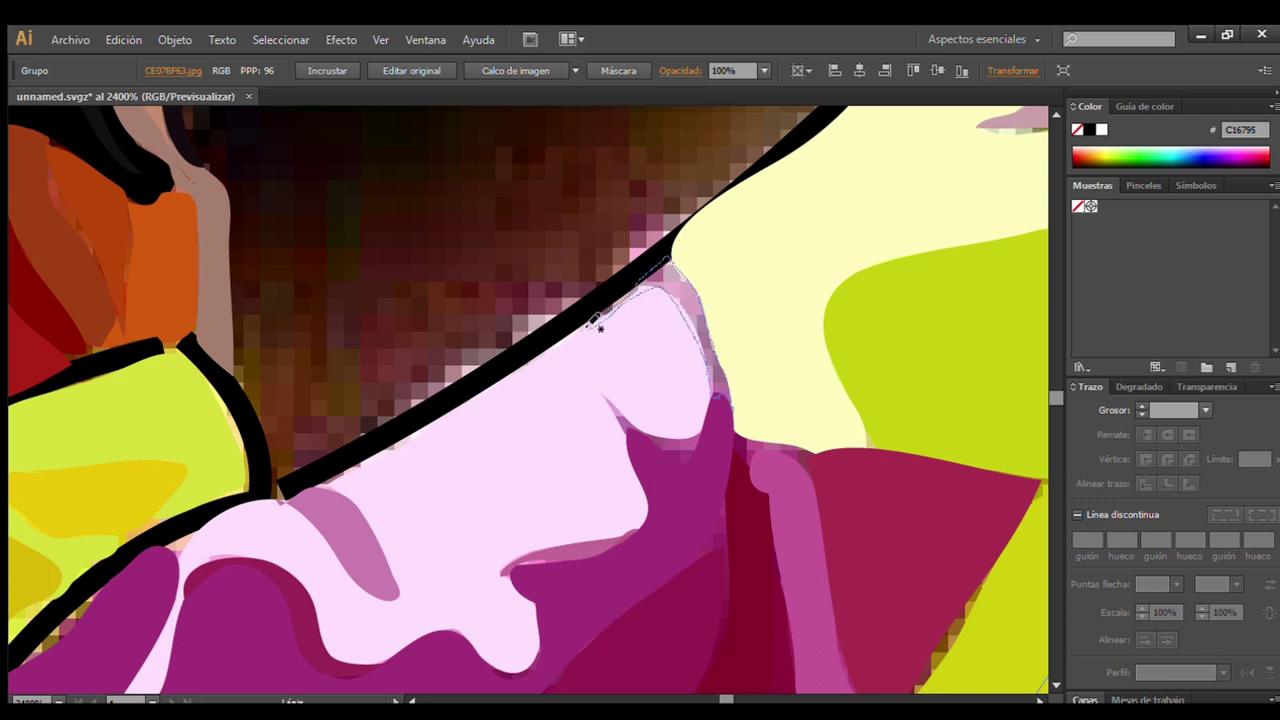
drag(597, 325, 585, 332)
click(538, 256)
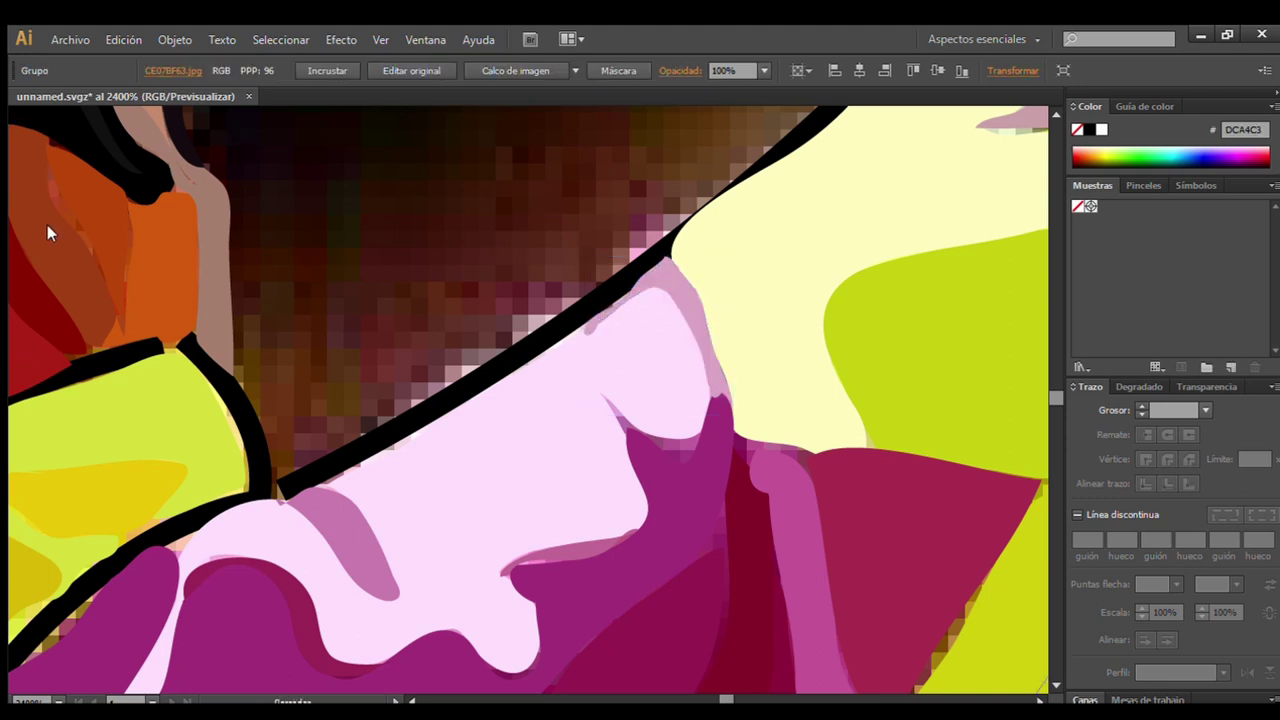
drag(609, 400, 606, 400)
key(v)
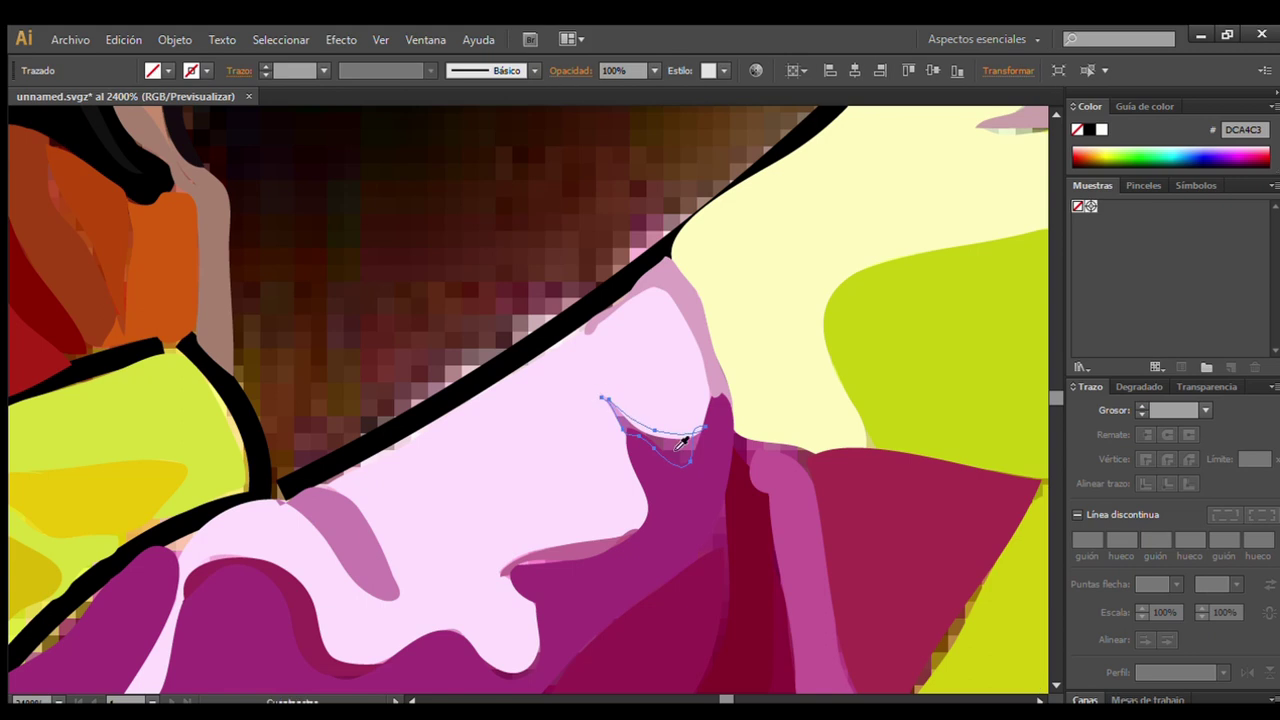
Trace a shading stroke along the magenta-yellow edge of the shoulder panel.
drag(218, 128, 1036, 690)
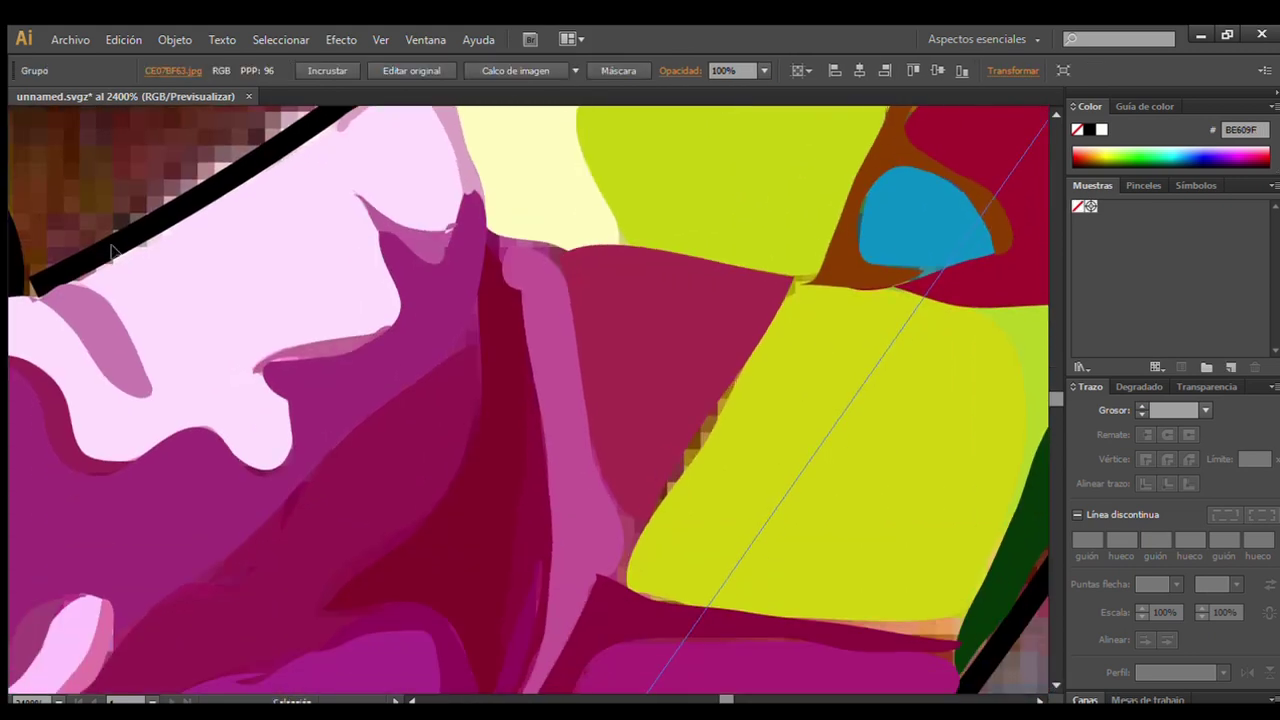
drag(743, 374, 606, 486)
drag(743, 378, 654, 449)
scroll(1023, 149, up, 5)
Draw a dark purple shape and a light shape along the pink sleeve's upper edge.
scroll(1023, 149, up, 5)
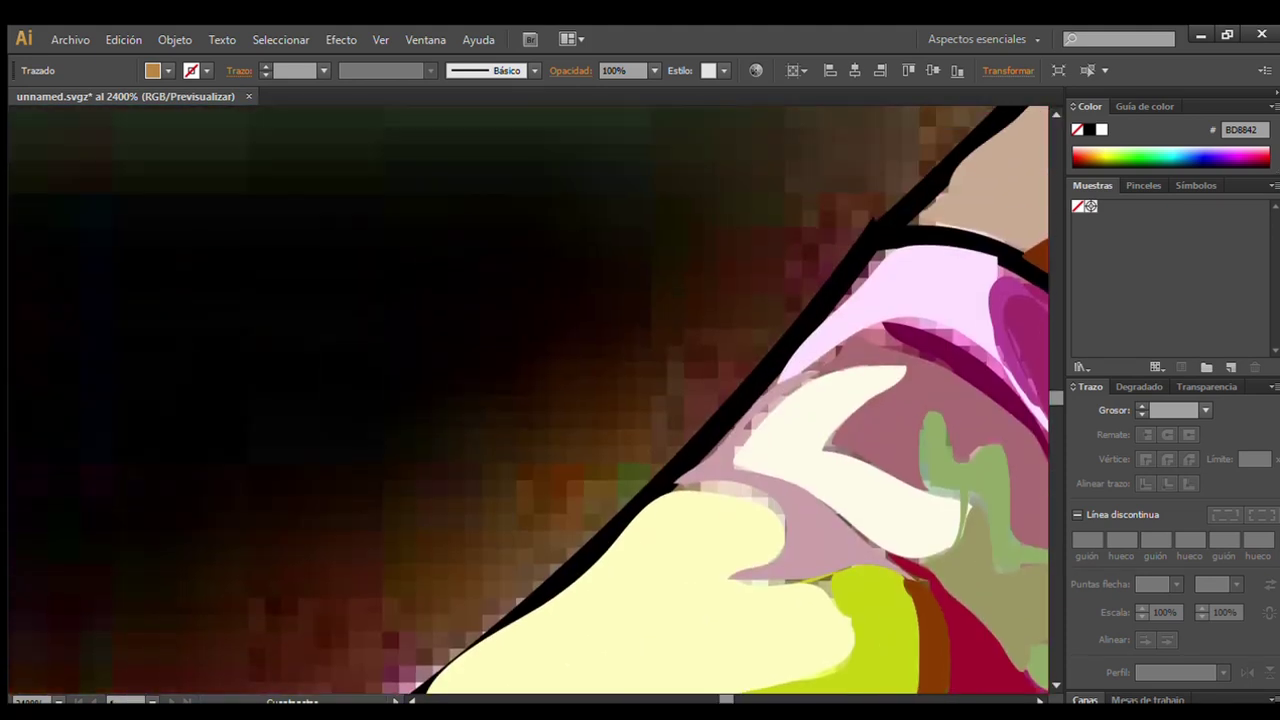
scroll(44, 195, right, 5)
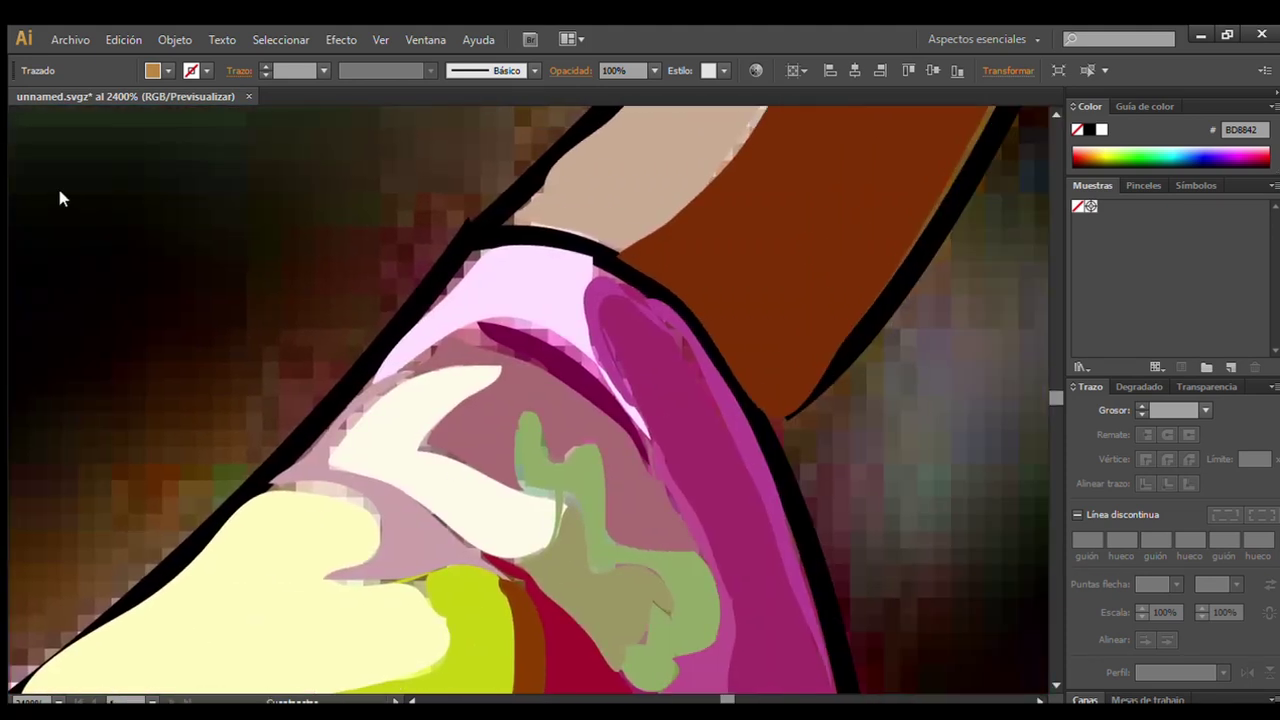
click(40, 275)
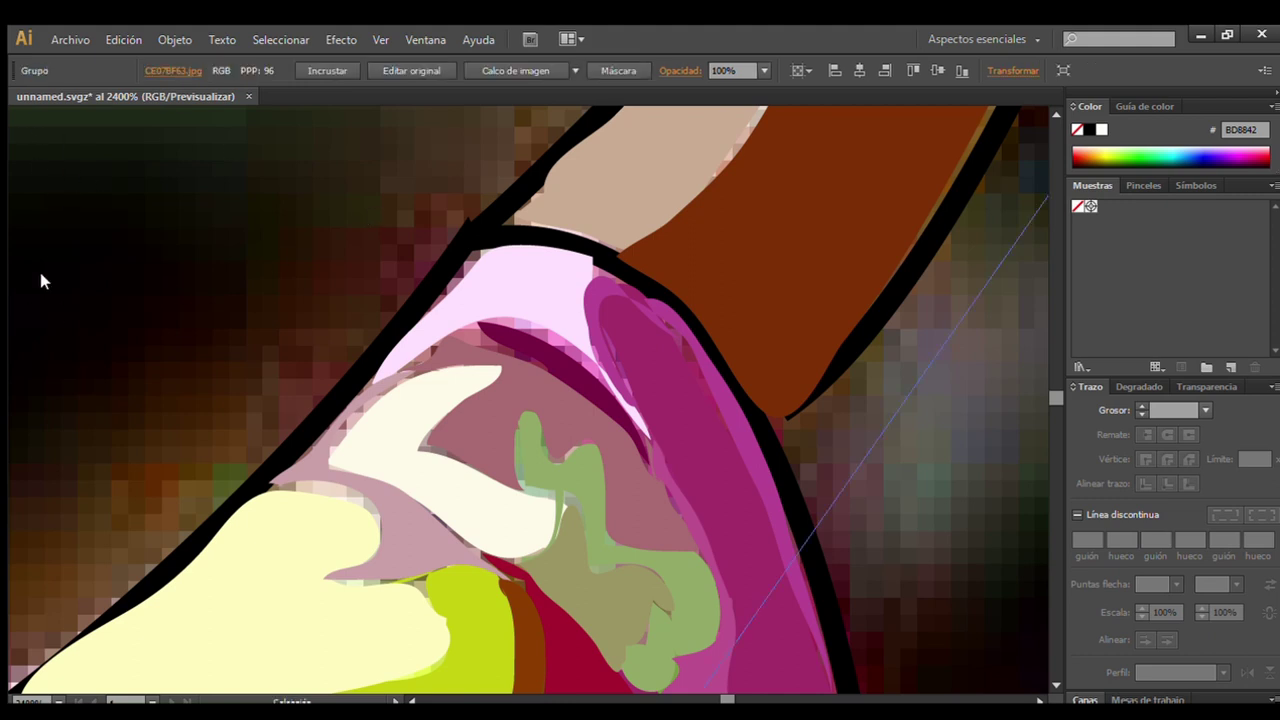
drag(446, 303, 471, 251)
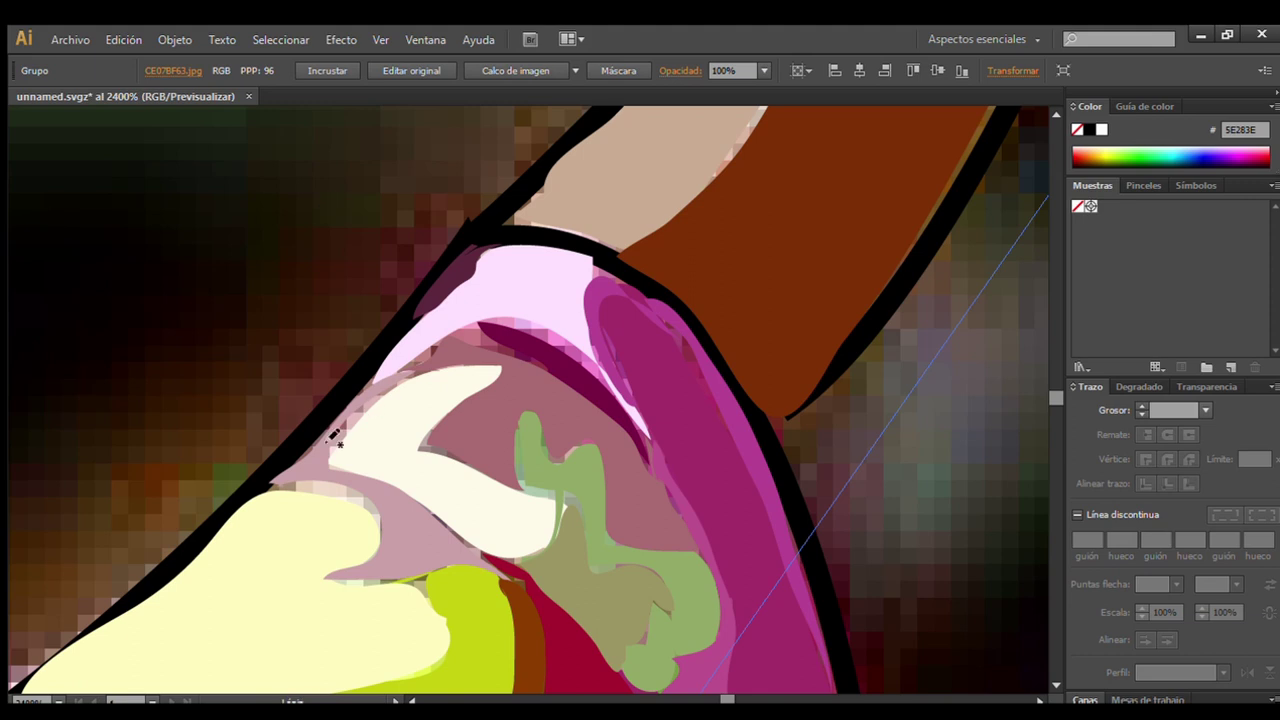
drag(433, 347, 330, 460)
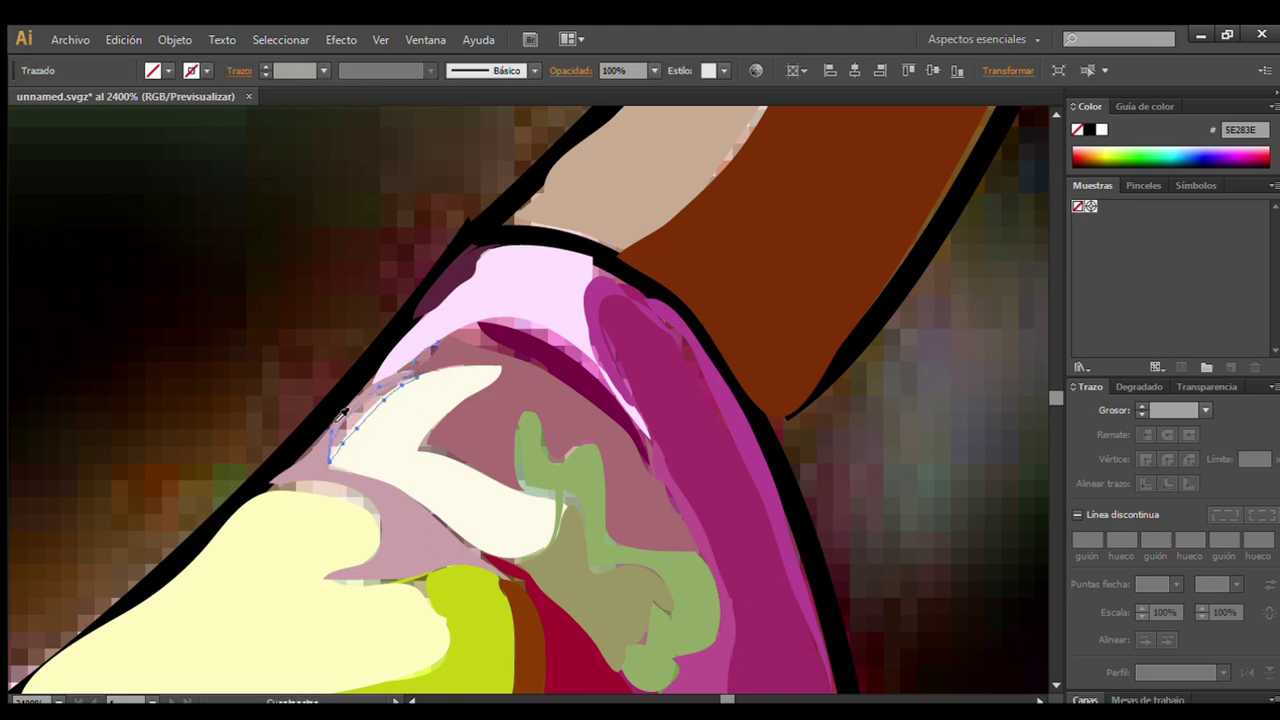
click(5, 258)
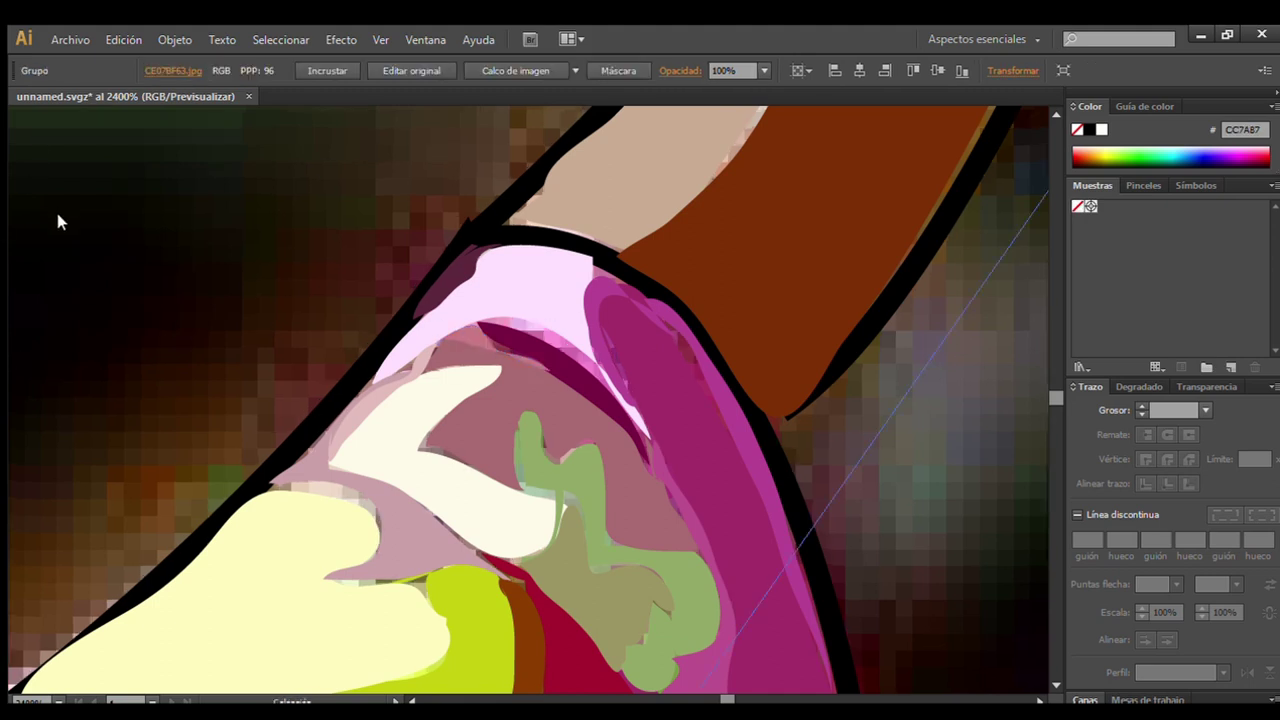
Add a dark magenta fold shape across the pink band.
key(ctrl+shift+a)
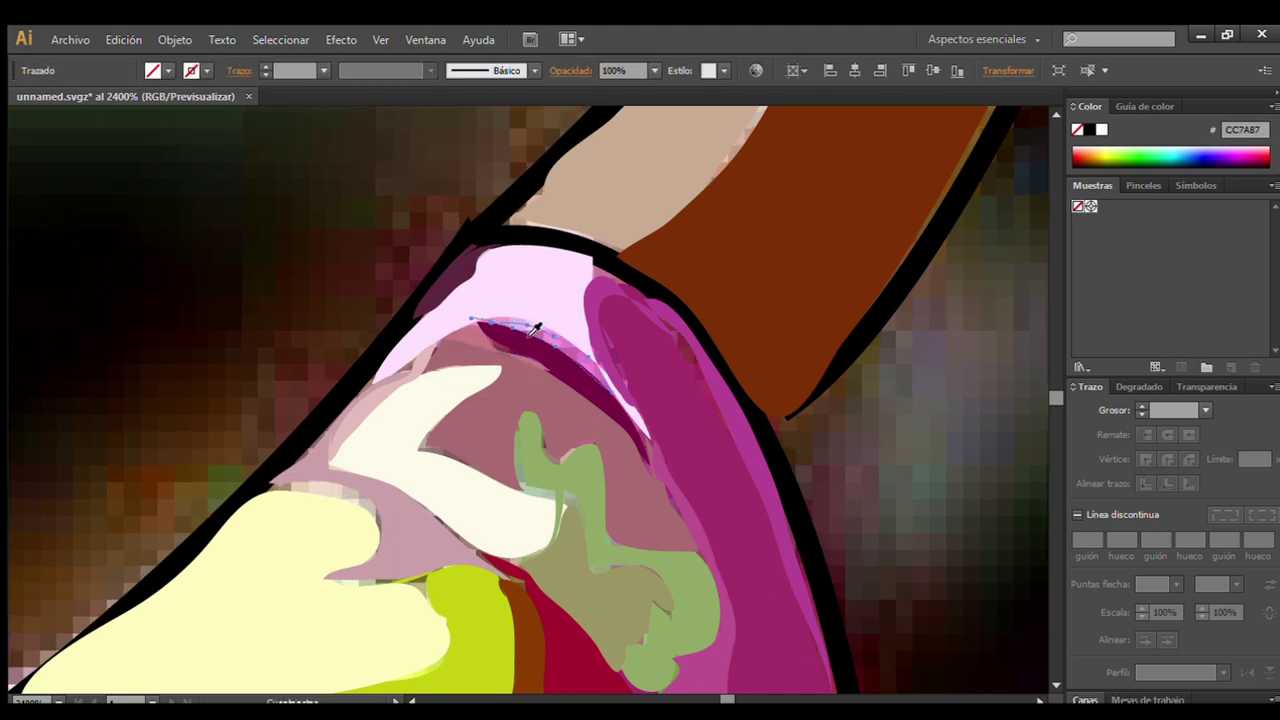
drag(534, 328, 600, 380)
click(935, 378)
Fit the whole artboard in the window, then zoom in on the placed photo.
scroll(1055, 109, up, 5)
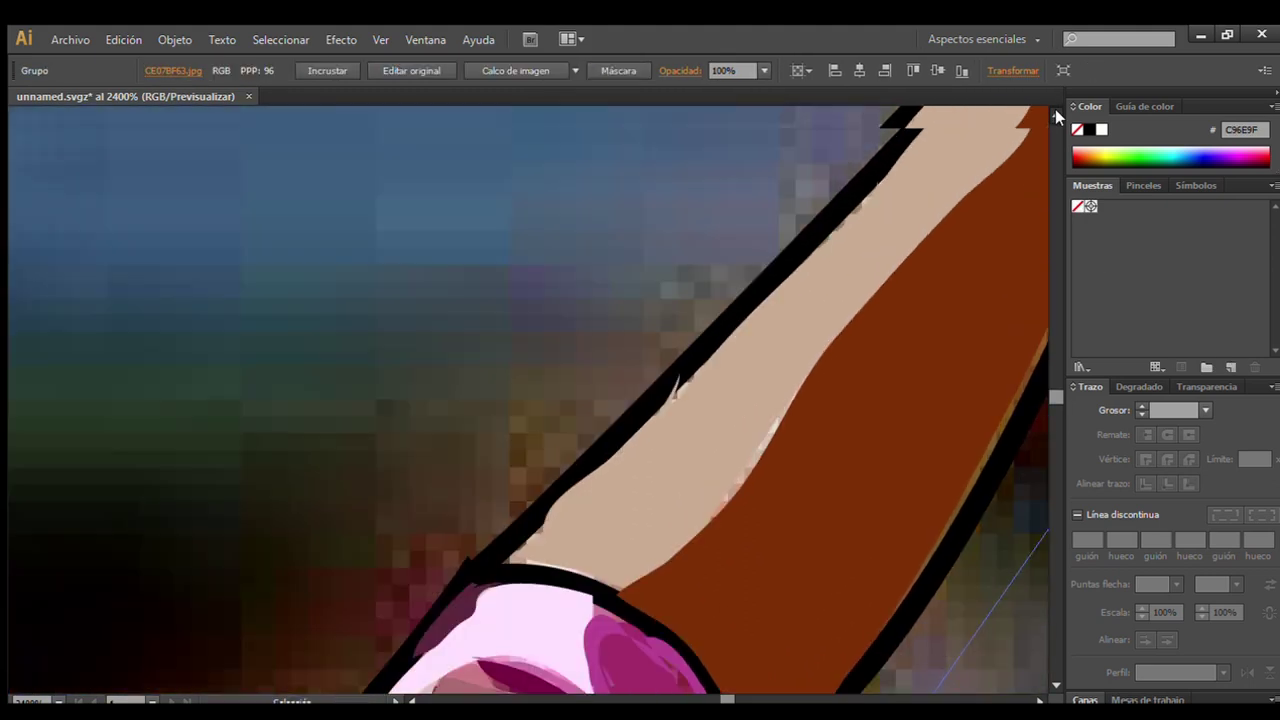
scroll(1055, 109, up, 3)
scroll(1060, 682, down, 3)
scroll(1060, 682, down, 3)
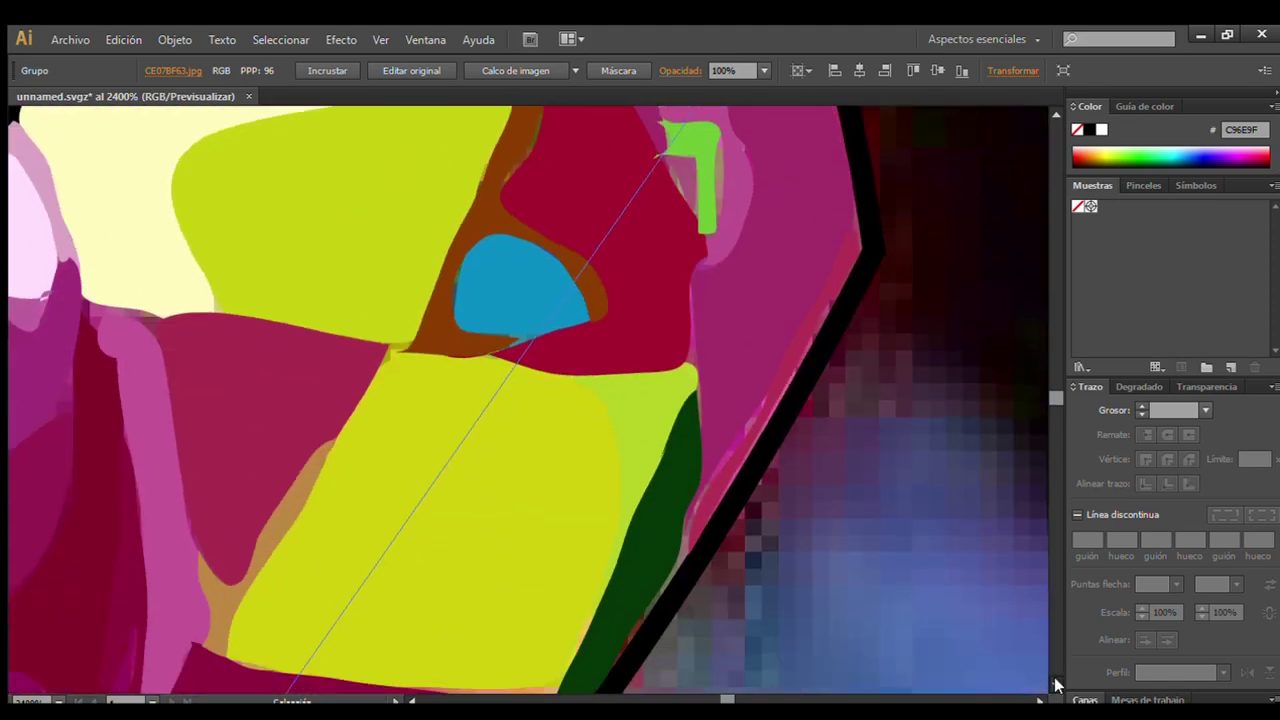
scroll(1060, 682, down, 3)
scroll(1060, 682, down, 2)
key(ctrl+0)
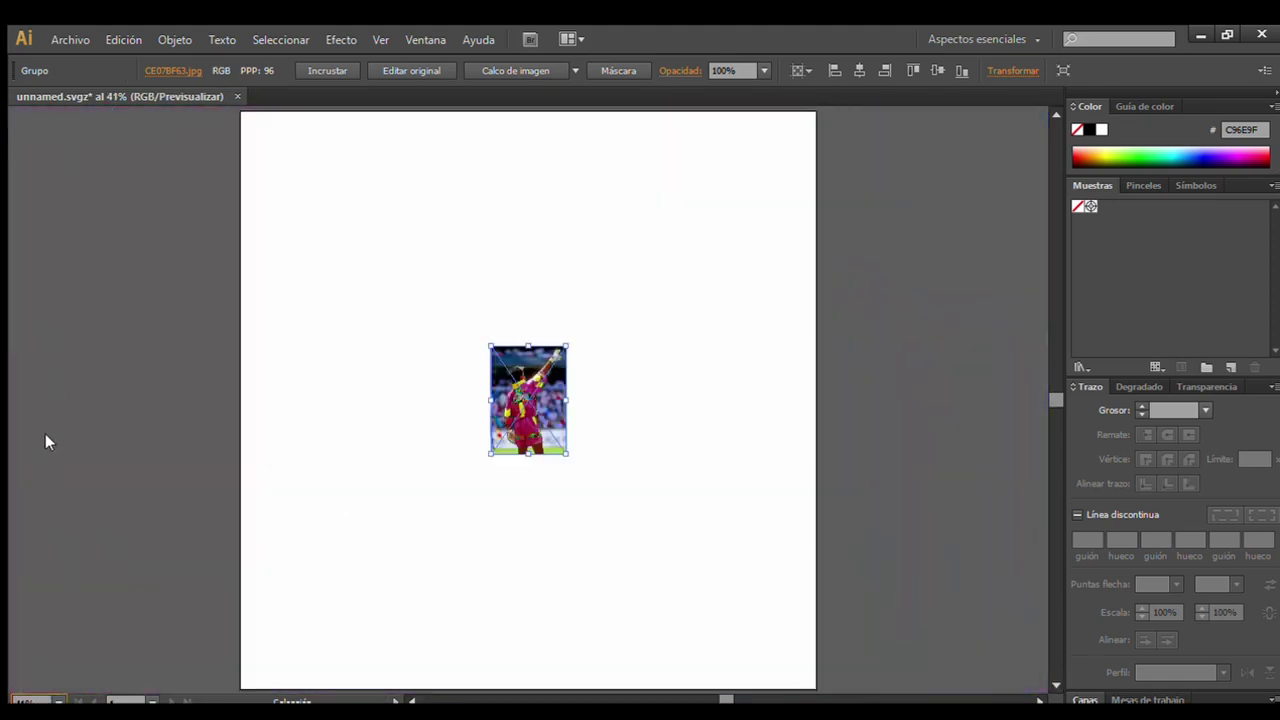
key(z)
click(645, 406)
click(505, 397)
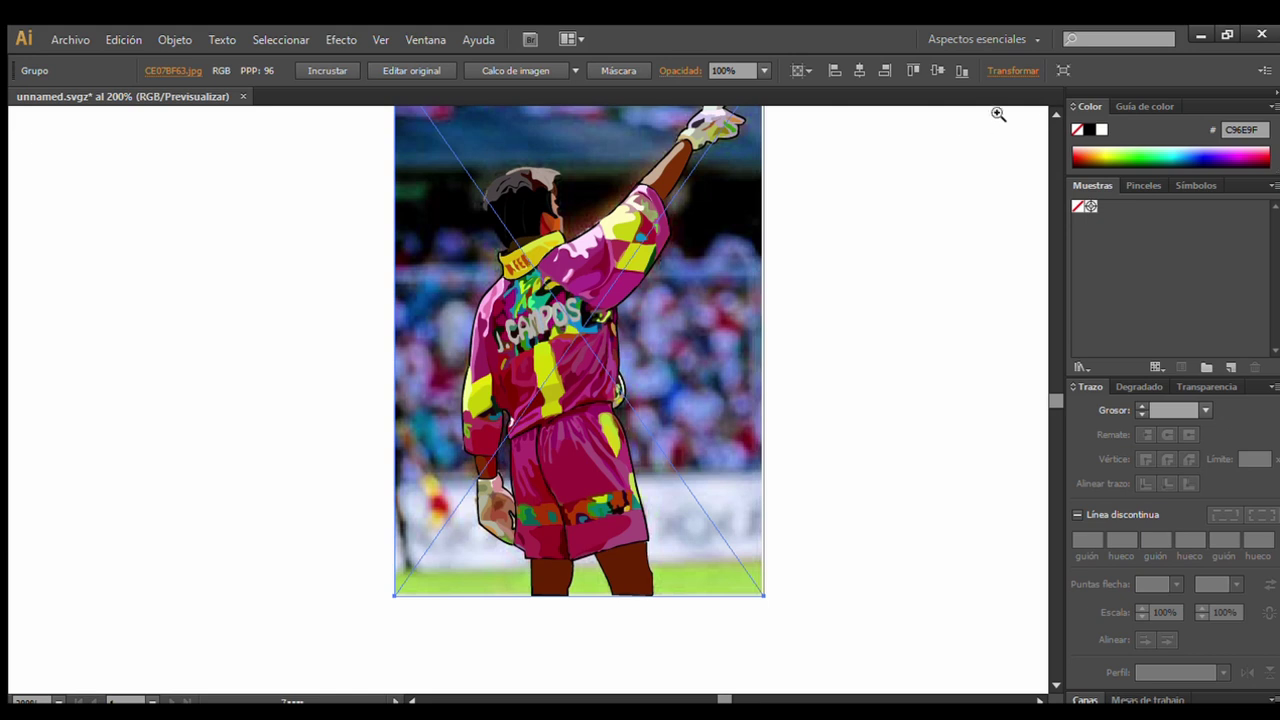
Move the original photo to the left of the vector goalkeeper.
key(v)
drag(436, 254, 78, 290)
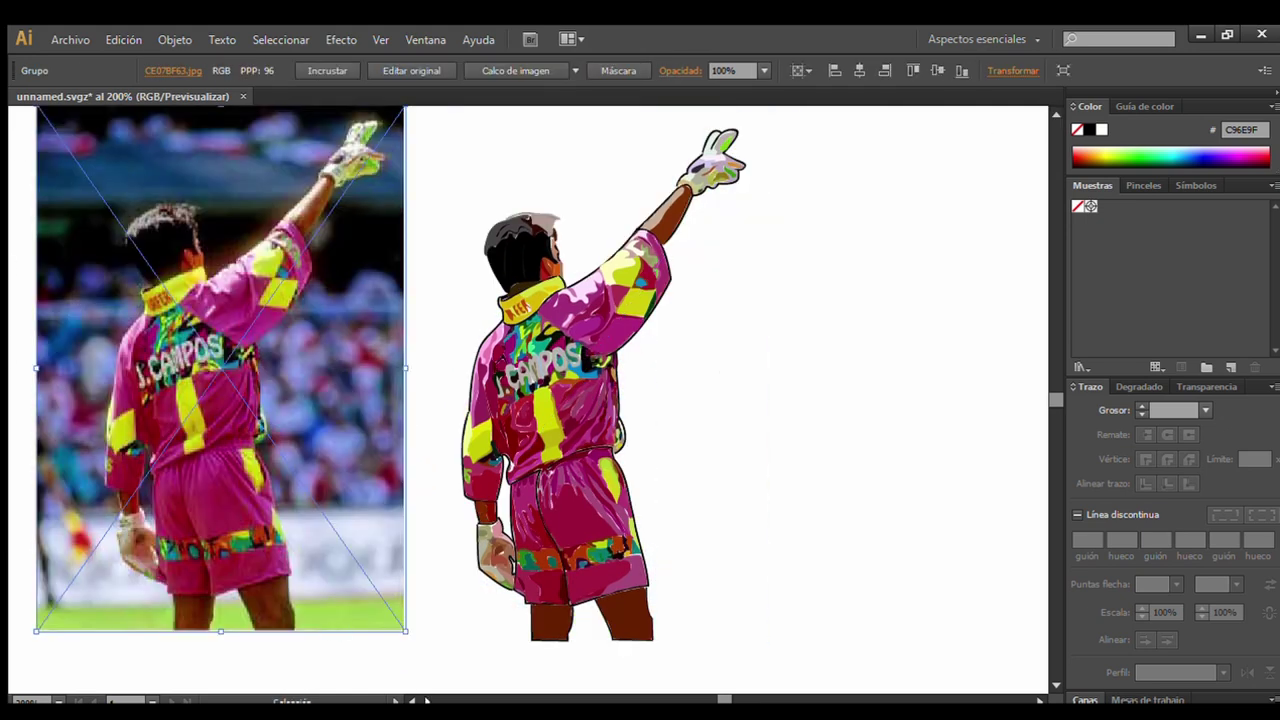
scroll(443, 643, left, 5)
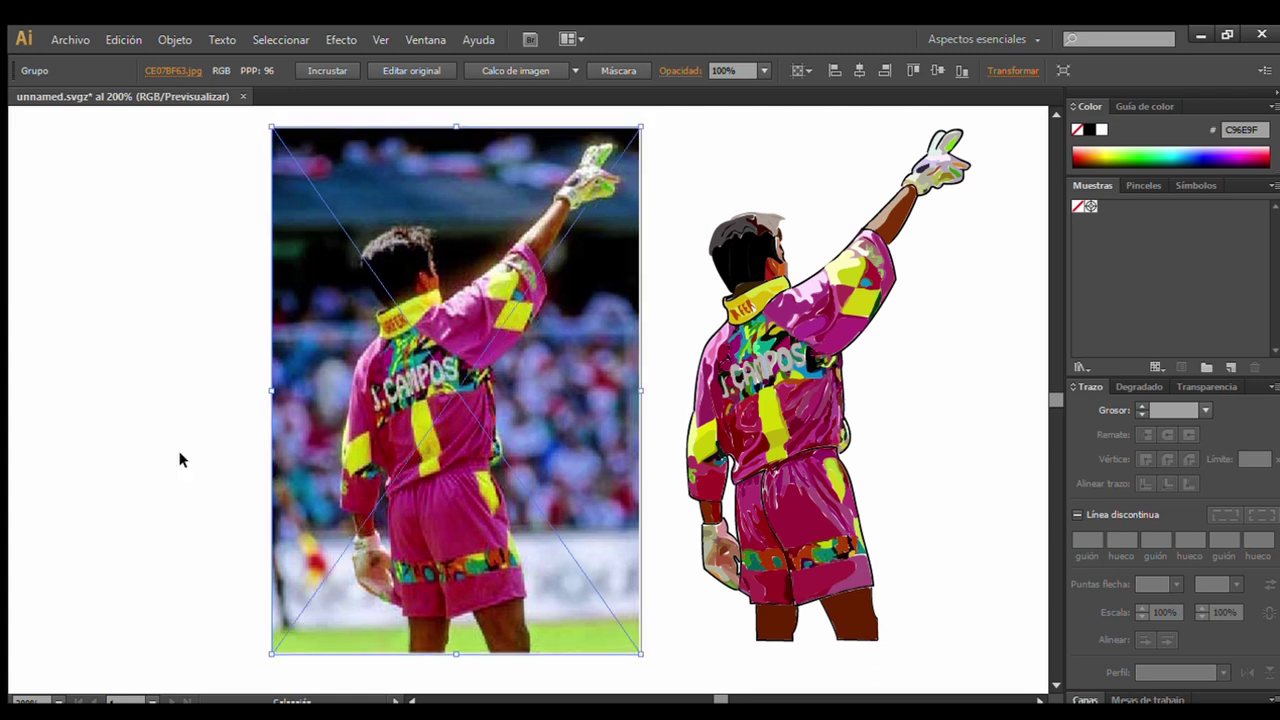
click(108, 341)
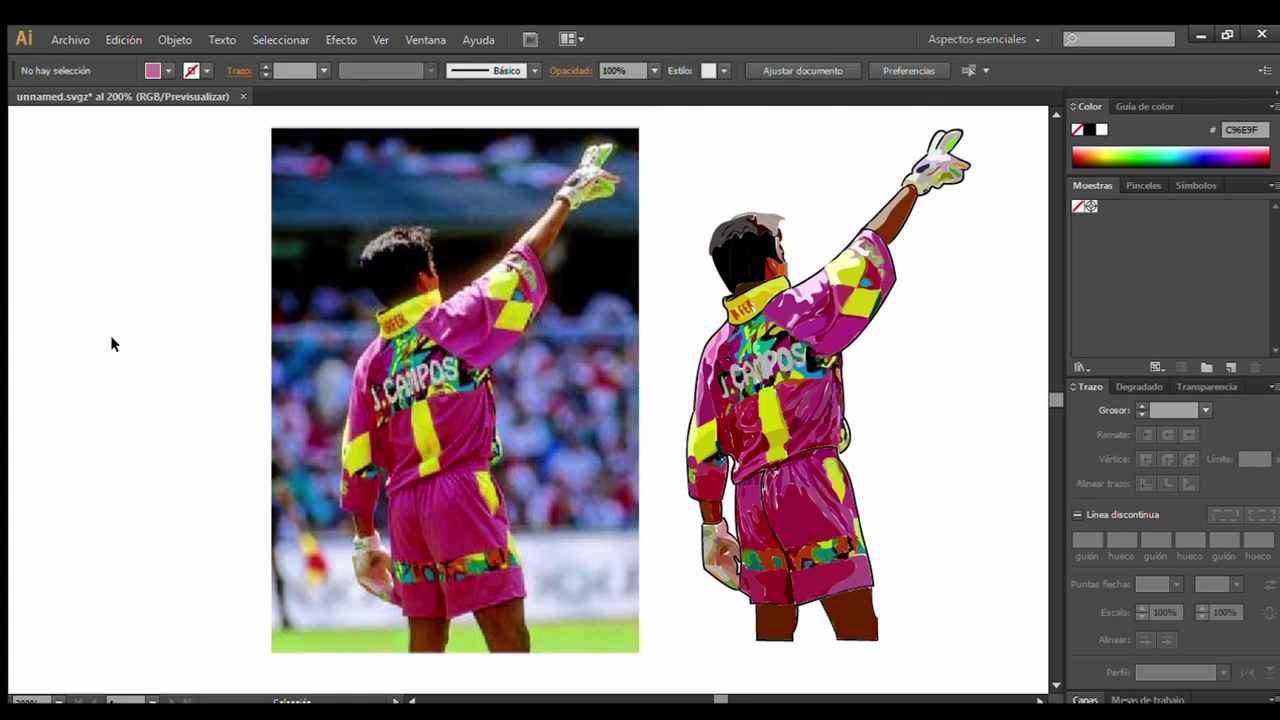